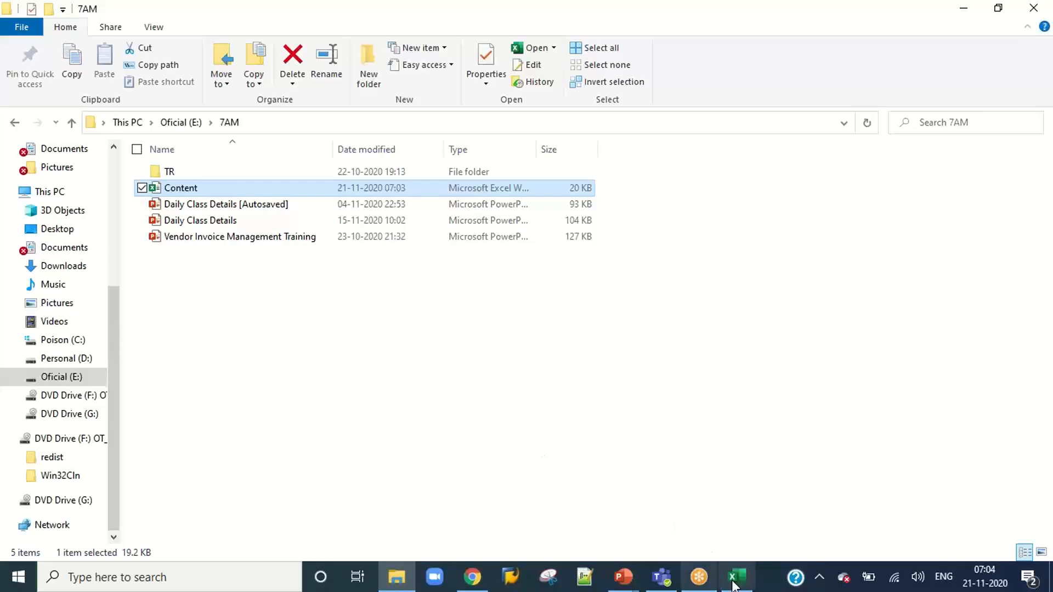
Switch to Excel and review the 5- Invoice Approval topics in the Content workbook.
{"action": "left_click", "coordinate": [737, 577]}
{"action": "mouse_move", "coordinate": [689, 557]}
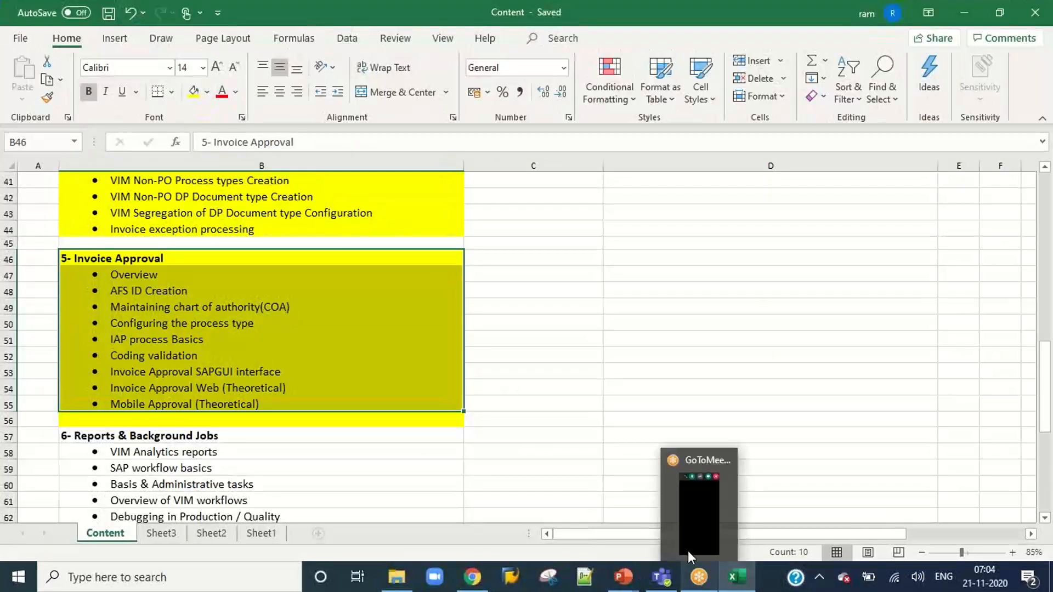
{"action": "left_click", "coordinate": [609, 352]}
Switch to SAP Logon, open the DEV system and log on with the account user name and password.
{"action": "left_click", "coordinate": [521, 580]}
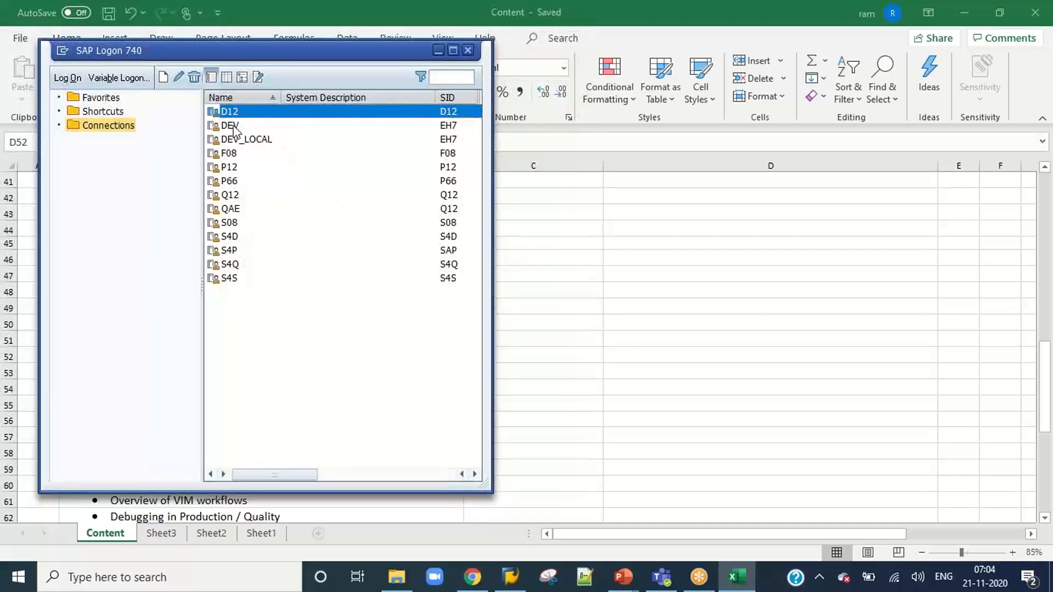
{"action": "double_click", "coordinate": [234, 127]}
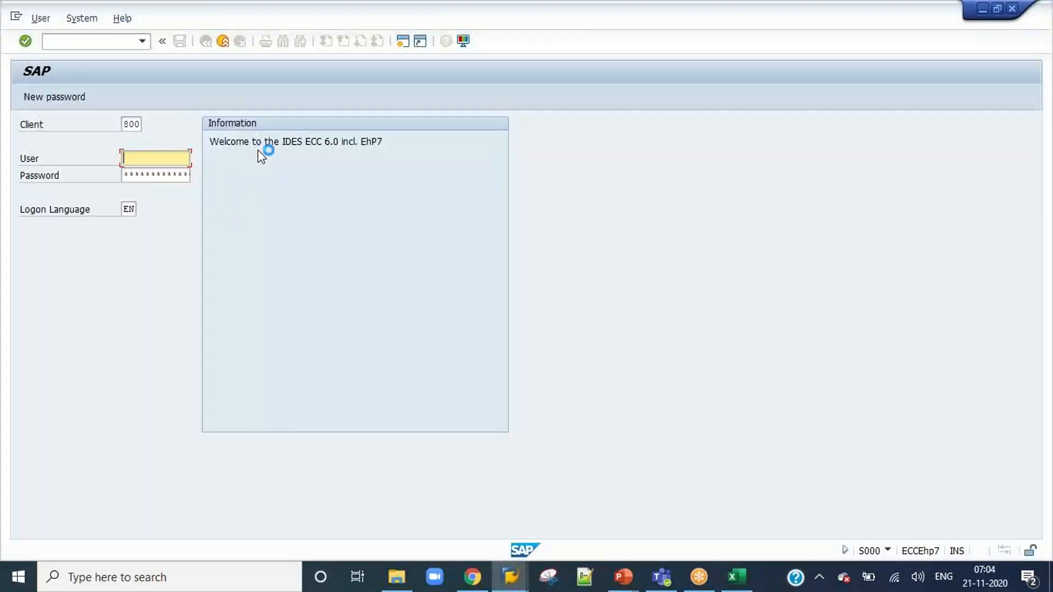
{"action": "type", "text": "jaga"}
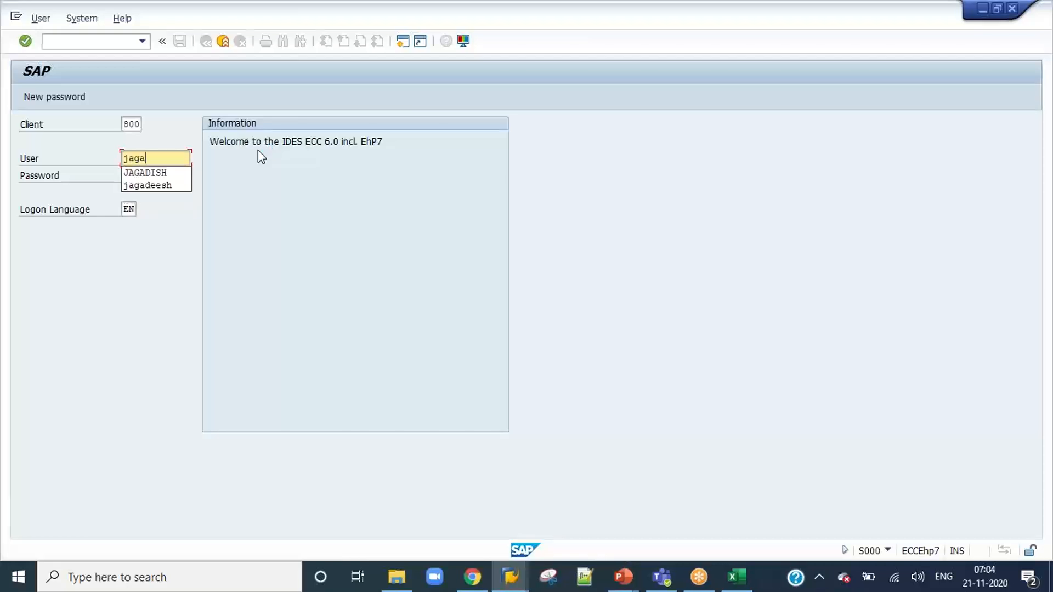
{"action": "type", "text": "dish"}
{"action": "key", "text": "Tab"}
{"action": "type", "text": "************"}
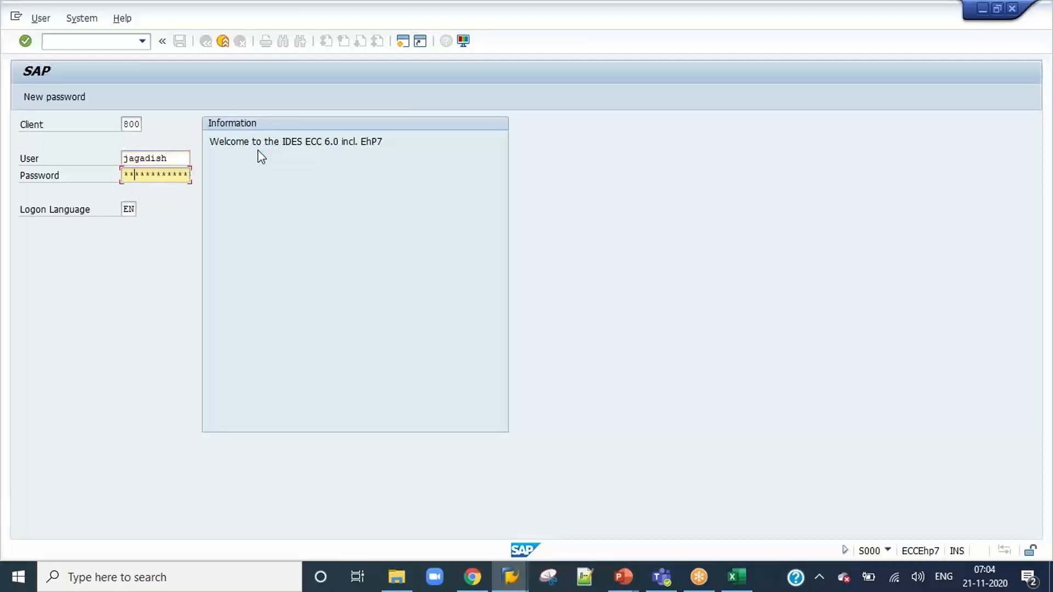
{"action": "key", "text": "BackSpace"}
{"action": "key", "text": "BackSpace"}
{"action": "type", "text": "*********"}
{"action": "key", "text": "Return"}
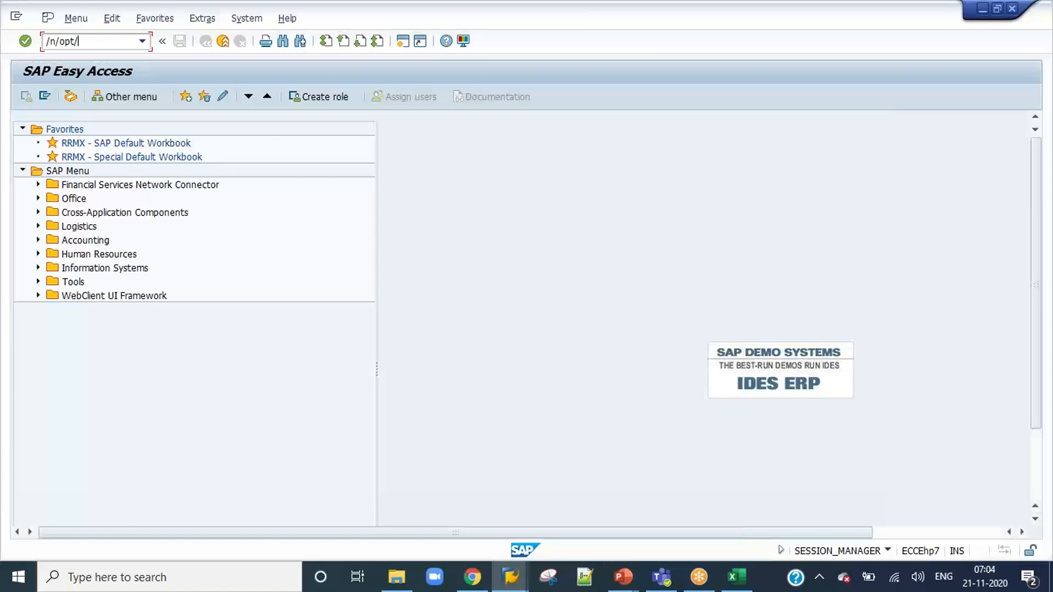
Run transaction /n/opt/spro and open Maintain Process Types under the Process Configuration of Document Processing.
{"action": "key", "text": "Return"}
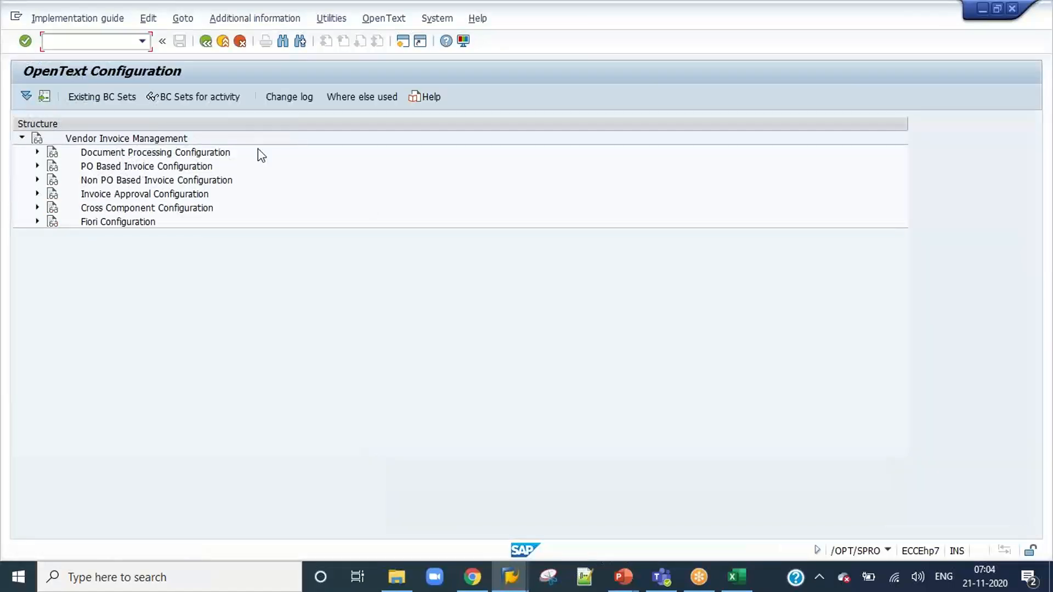
{"action": "left_click", "coordinate": [37, 153]}
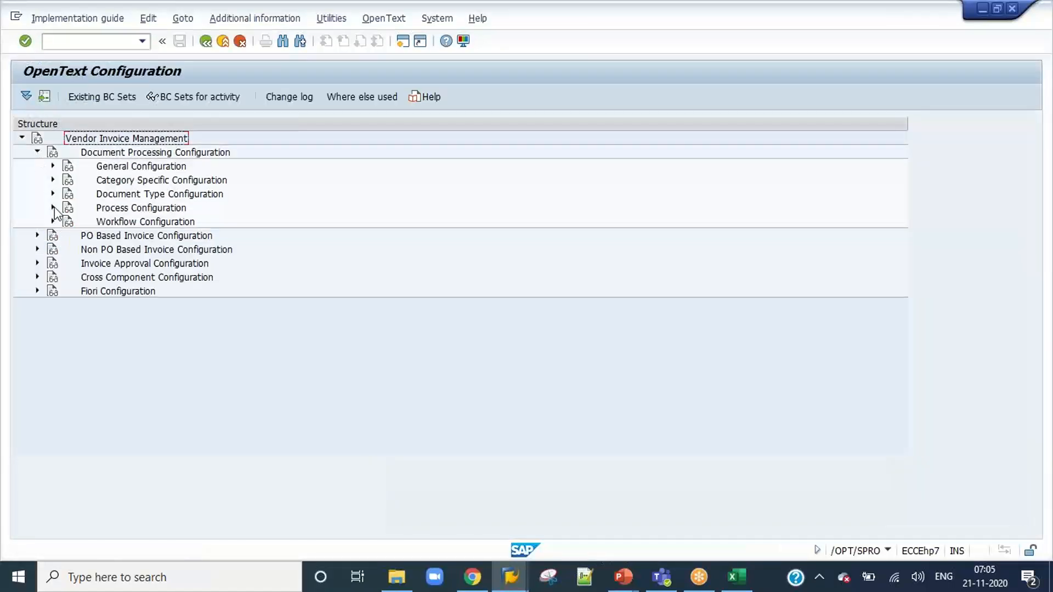
{"action": "left_click", "coordinate": [52, 207]}
{"action": "left_click", "coordinate": [99, 222]}
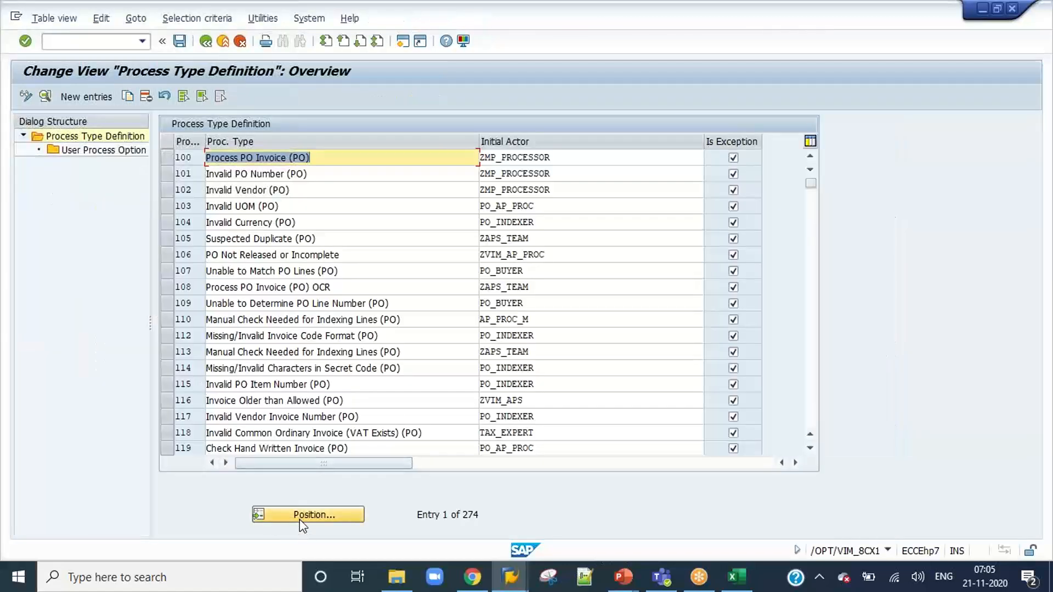
Locate and select process type 250 in the process type definitions, and return to the configuration structure.
{"action": "left_click", "coordinate": [303, 515]}
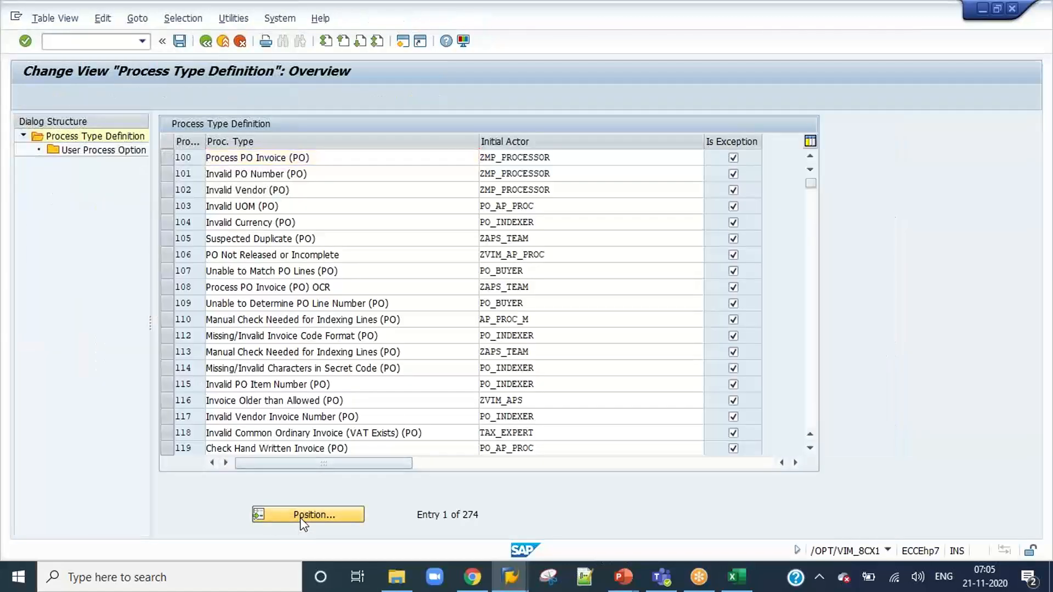
{"action": "type", "text": "250"}
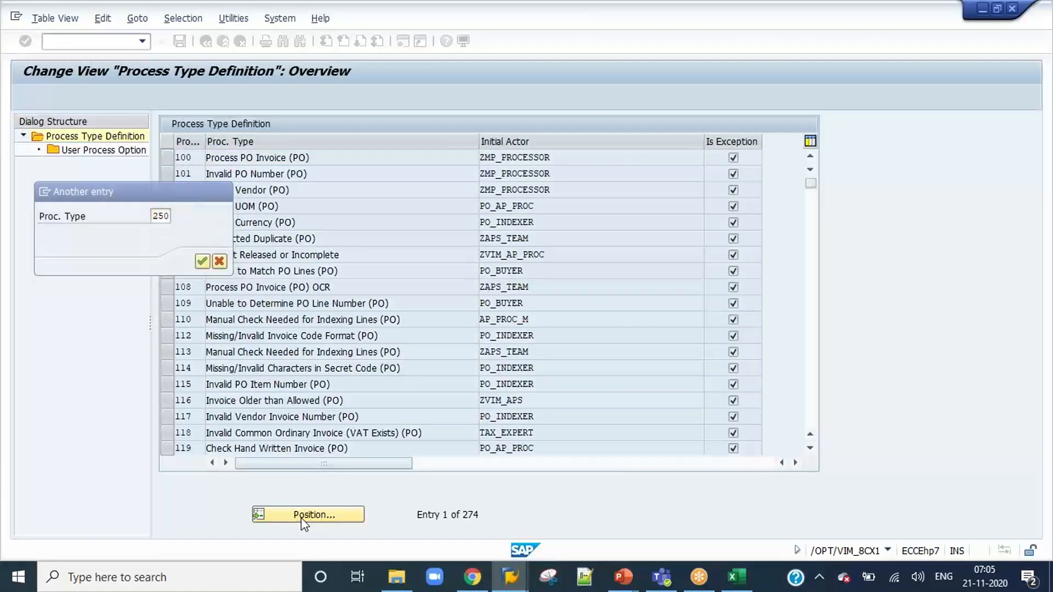
{"action": "key", "text": "Return"}
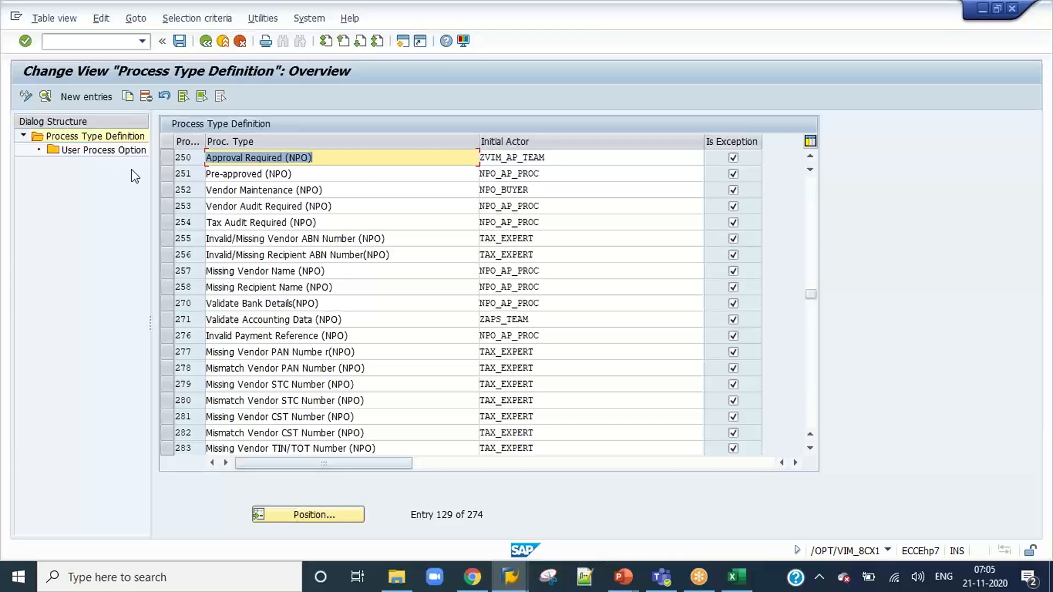
{"action": "left_click", "coordinate": [169, 157]}
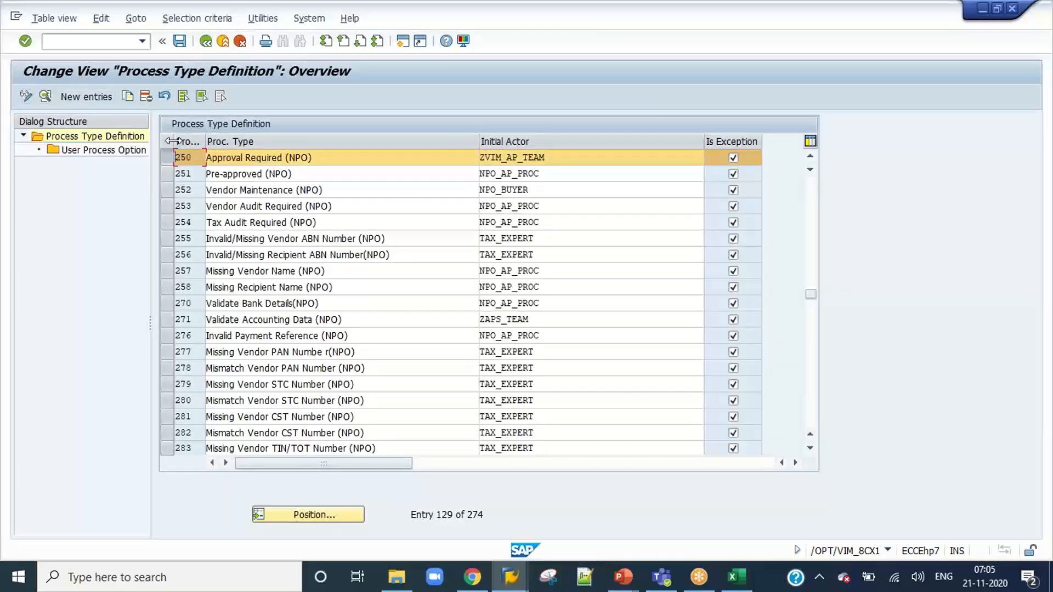
{"action": "left_click", "coordinate": [206, 41]}
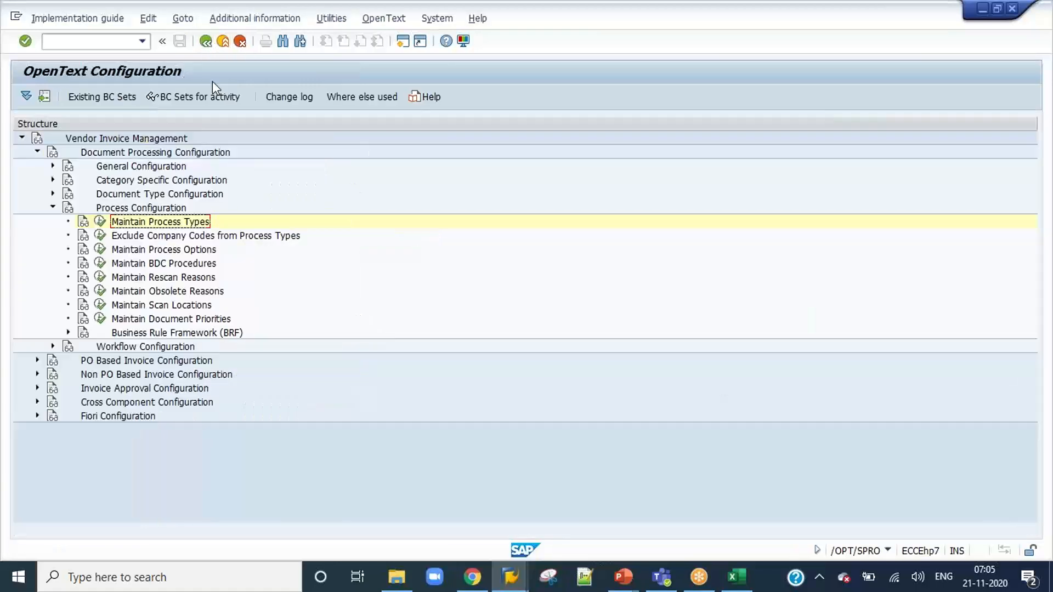
Open Maintain Document Types and examine process type 950 among the document processes of document type ZNPO_7AM.
{"action": "left_click", "coordinate": [53, 194]}
{"action": "left_click", "coordinate": [100, 209]}
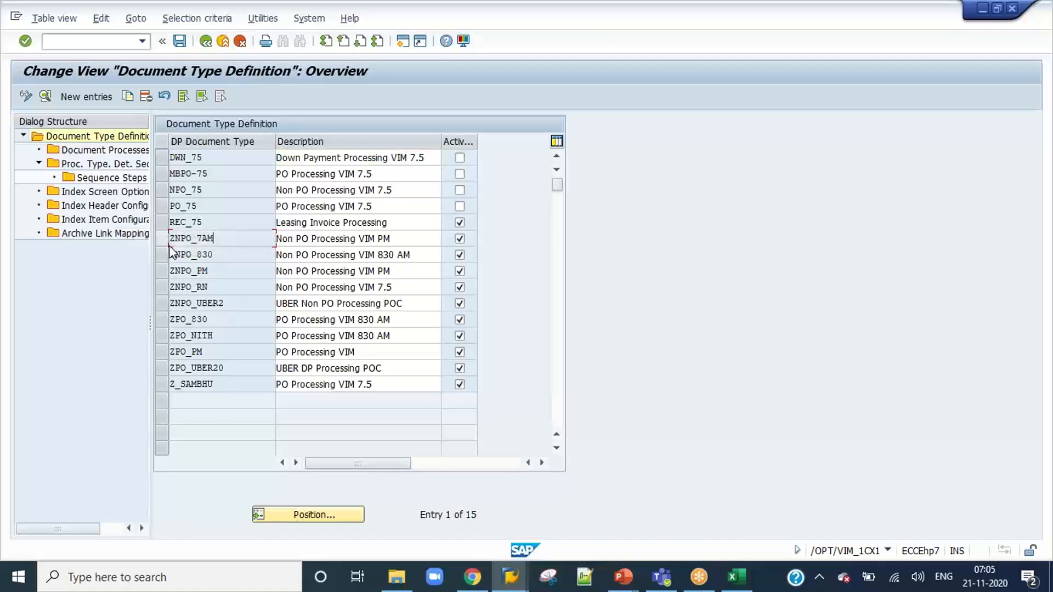
{"action": "left_click", "coordinate": [160, 238]}
{"action": "double_click", "coordinate": [85, 150]}
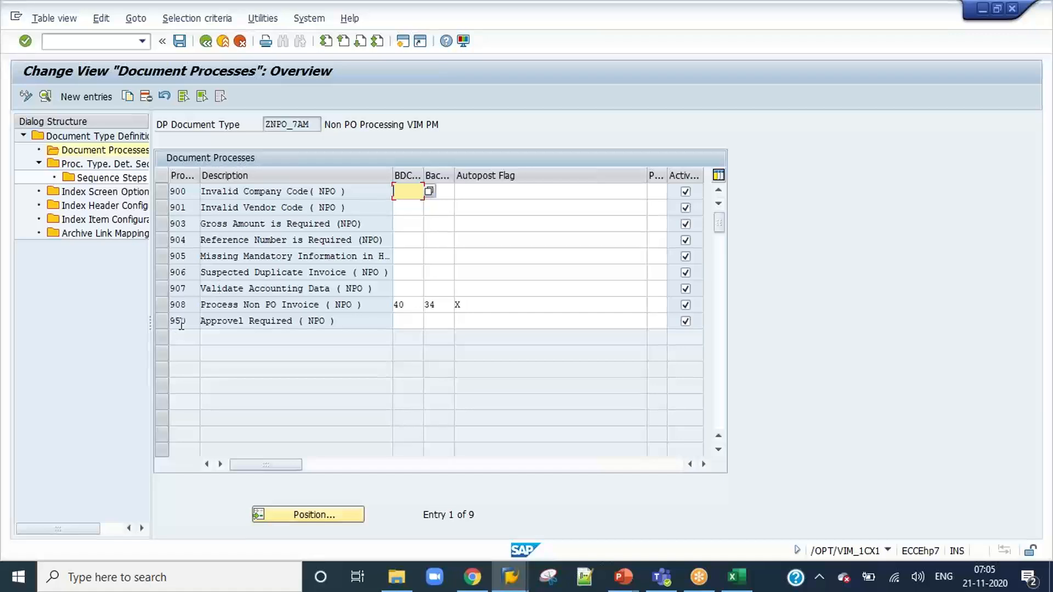
{"action": "left_click", "coordinate": [186, 322]}
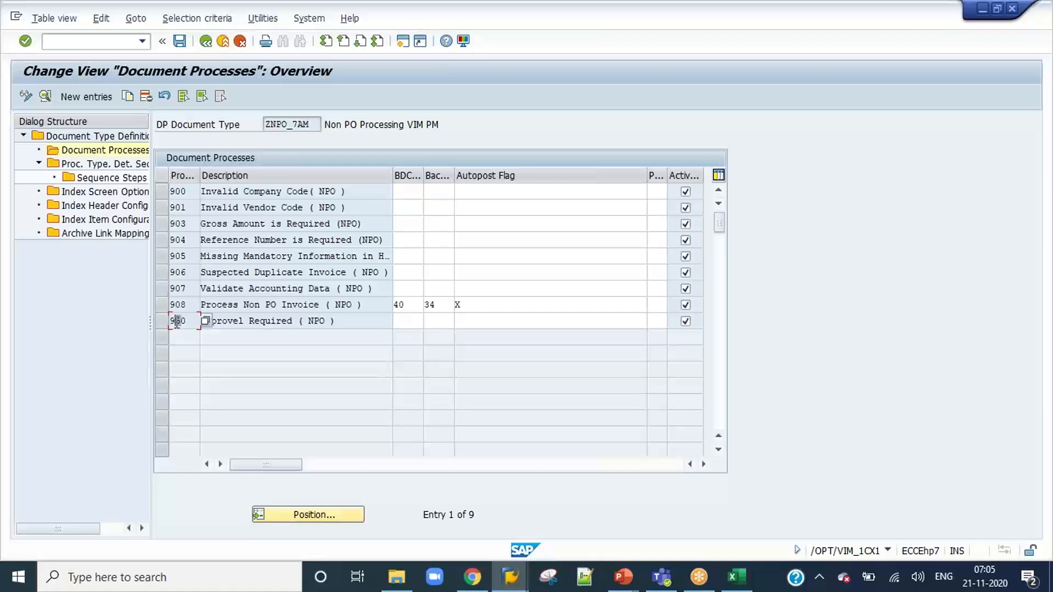
Examine the sequence steps of step 115, process type 950, in the process type determination sequence, and go back.
{"action": "double_click", "coordinate": [90, 165]}
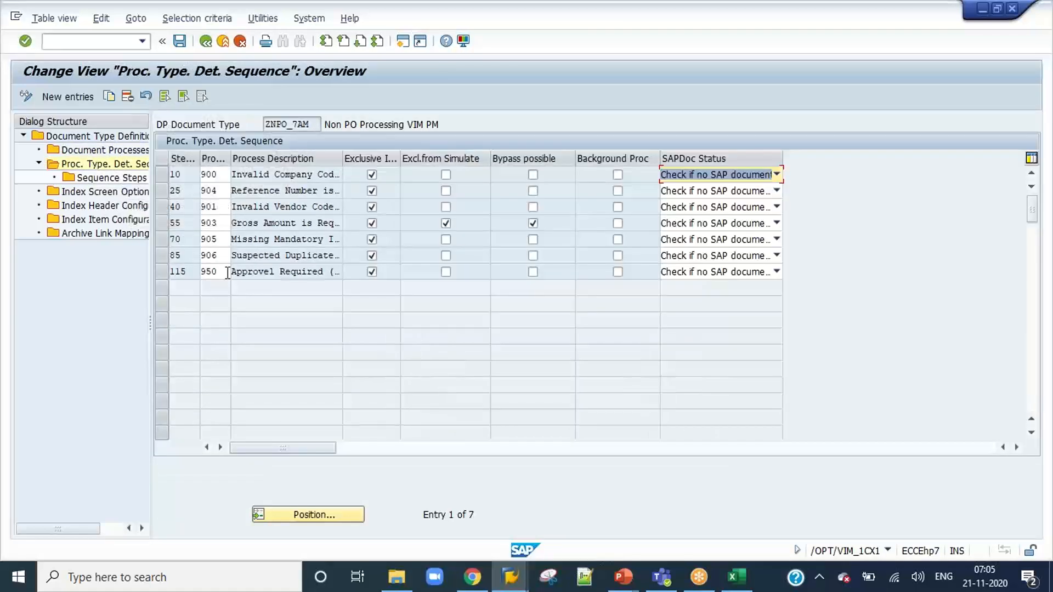
{"action": "left_click", "coordinate": [255, 272]}
{"action": "left_click", "coordinate": [159, 274]}
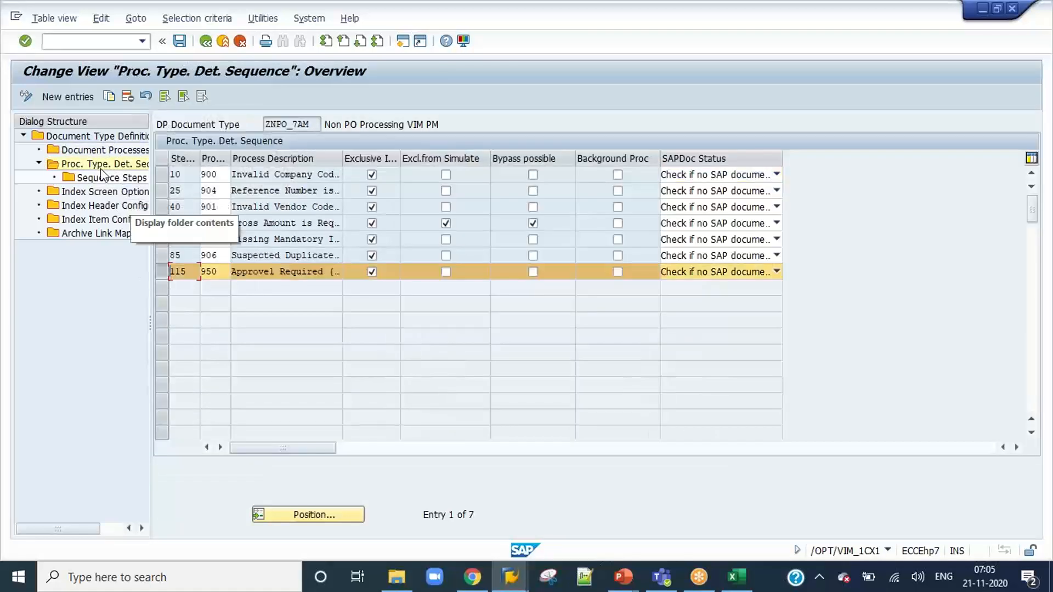
{"action": "double_click", "coordinate": [88, 178]}
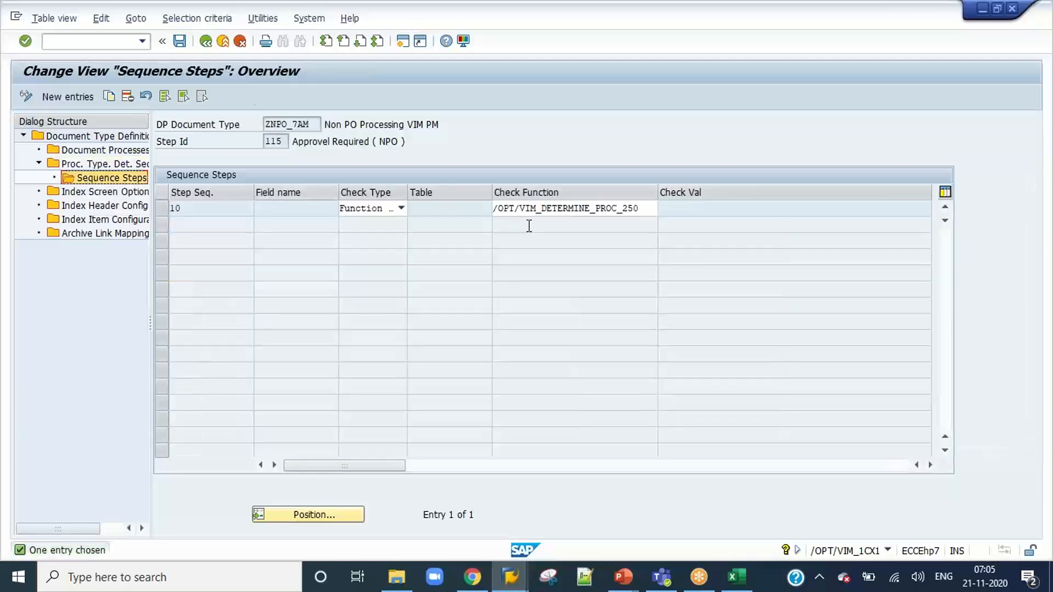
{"action": "left_click", "coordinate": [206, 41]}
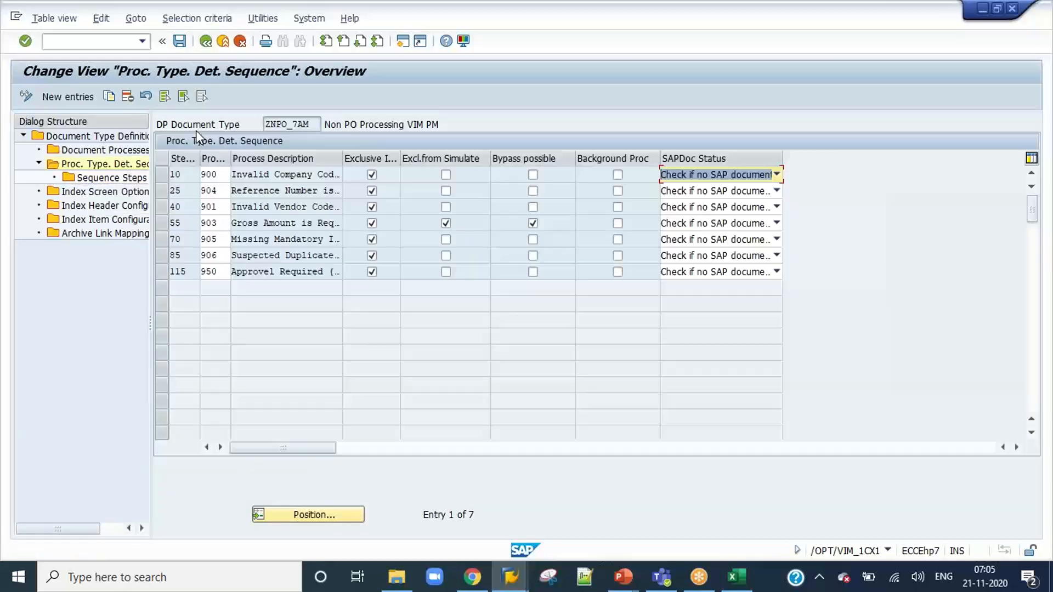
Check process type 950 in the index screen options, and open the index header configuration for ZNPO_7AM.
{"action": "double_click", "coordinate": [104, 191]}
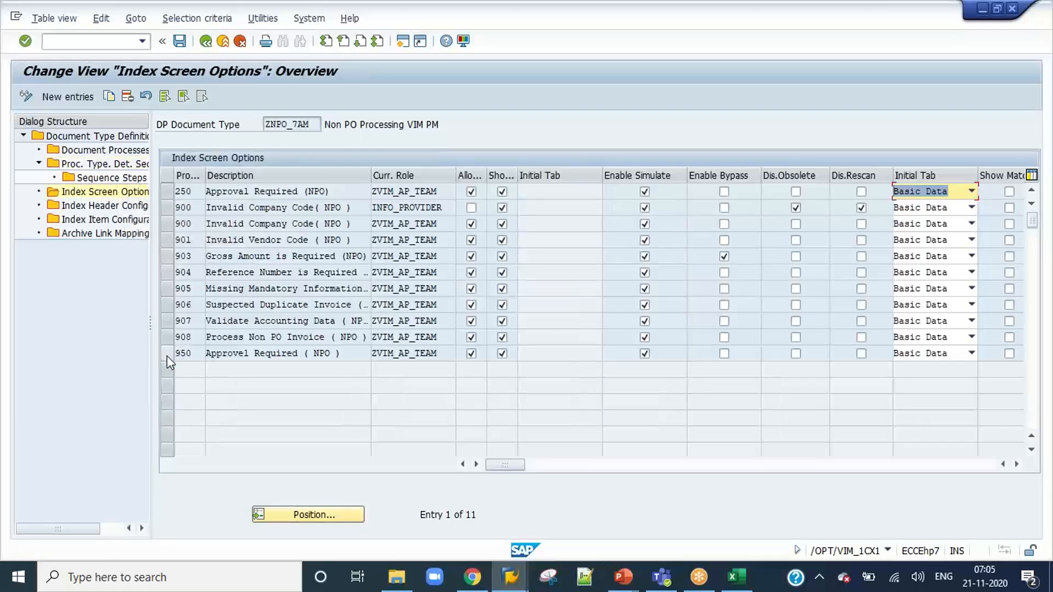
{"action": "left_click", "coordinate": [283, 354]}
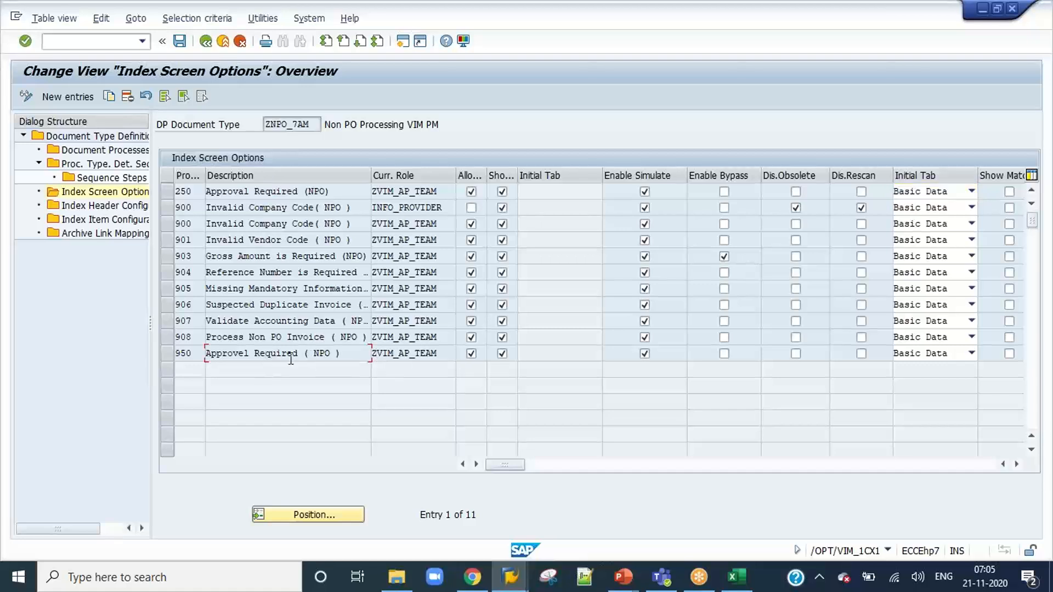
{"action": "double_click", "coordinate": [123, 205]}
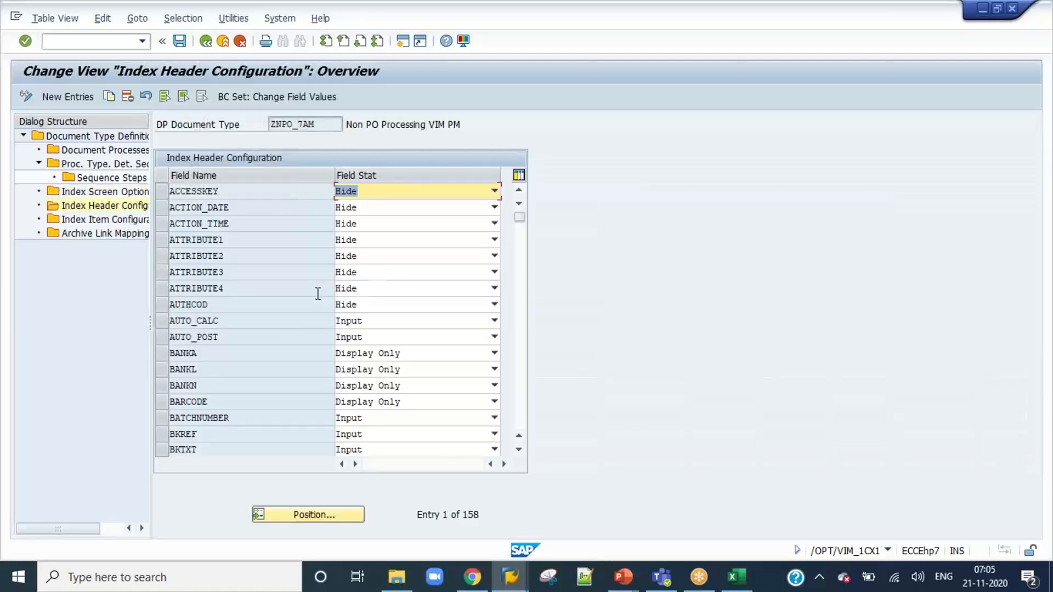
{"action": "scroll", "coordinate": [295, 313], "scroll_direction": "down", "scroll_amount": 1}
{"action": "left_click", "coordinate": [247, 221]}
{"action": "left_click", "coordinate": [243, 206]}
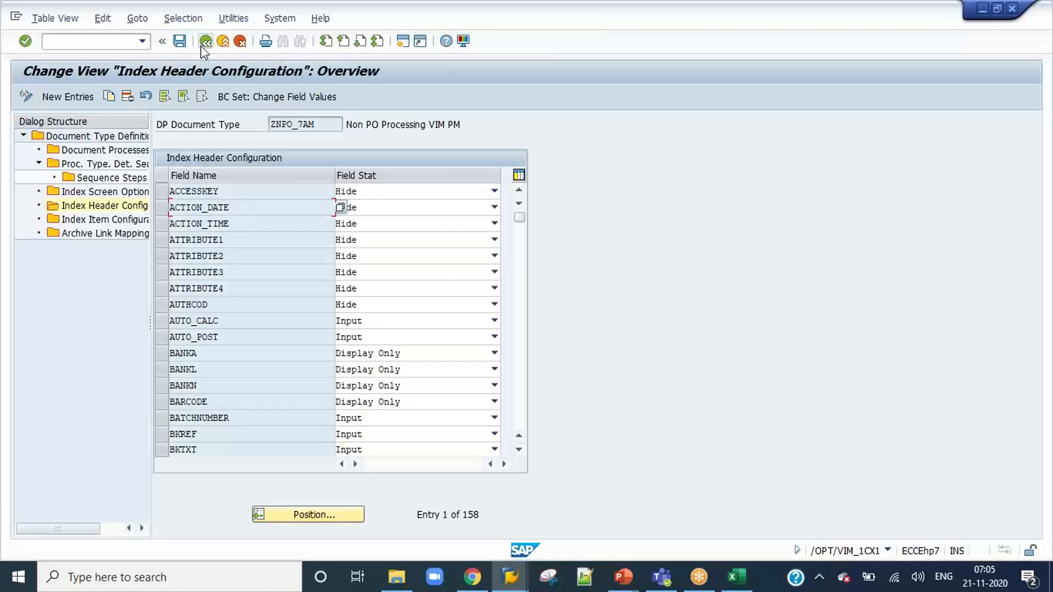
Look up the expense and email fields in the index header configuration to check their field status.
{"action": "left_click", "coordinate": [315, 518]}
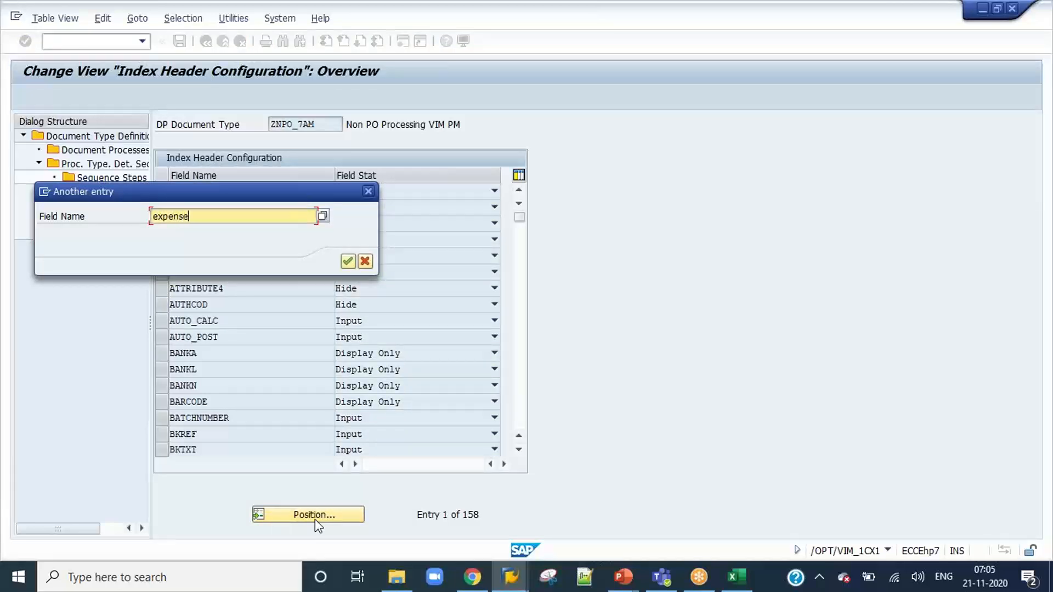
{"action": "key", "text": "Return"}
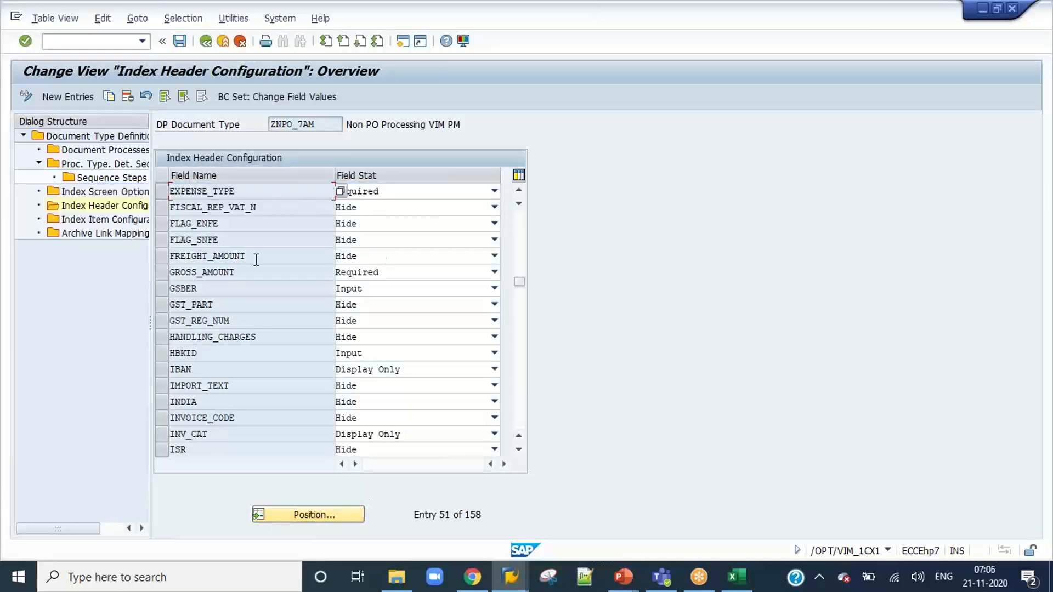
{"action": "left_click", "coordinate": [299, 514]}
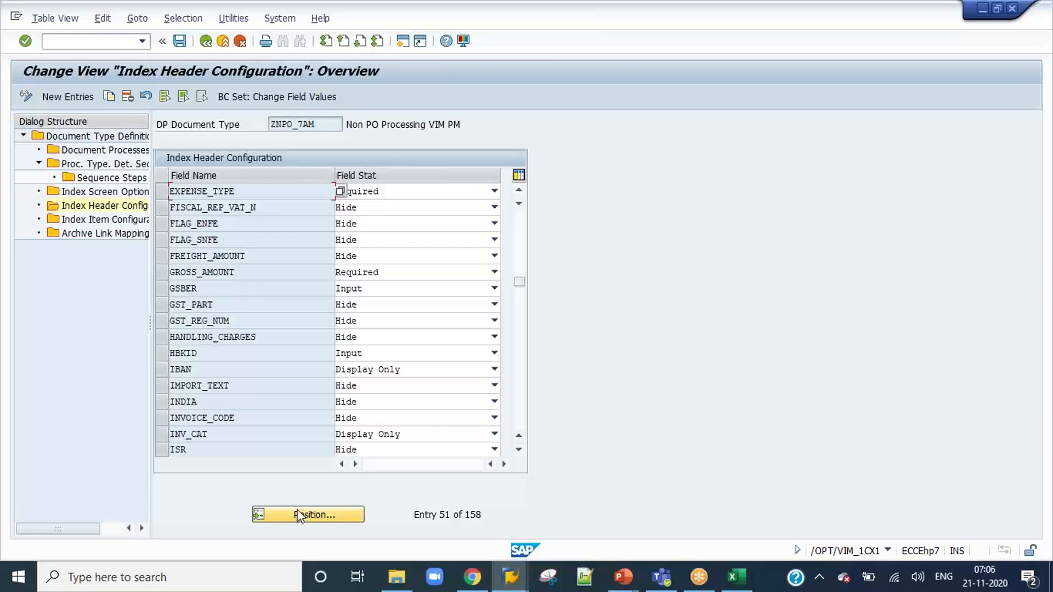
{"action": "type", "text": "ema"}
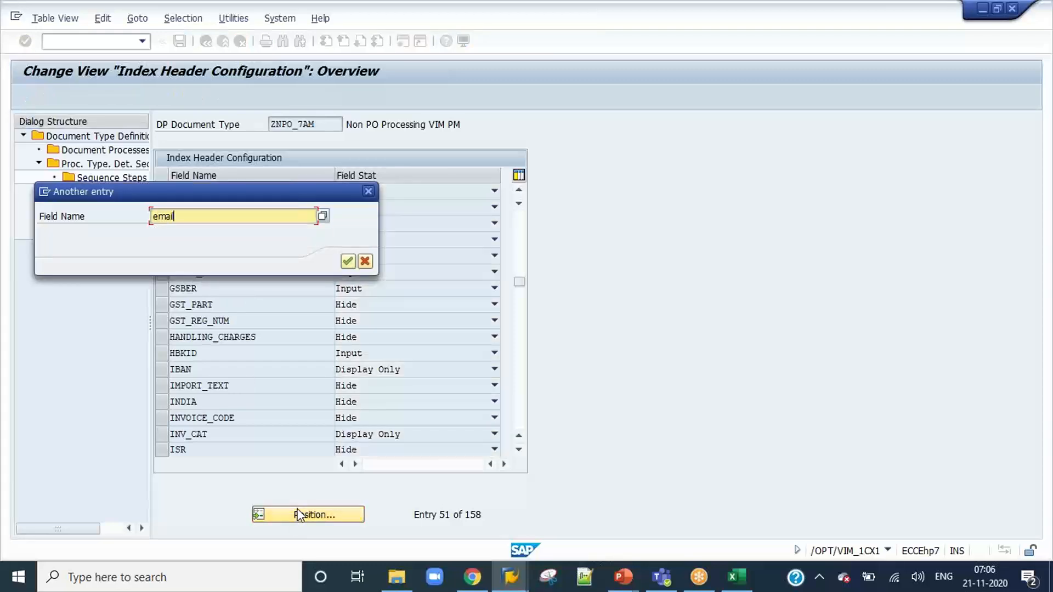
{"action": "type", "text": "il"}
{"action": "key", "text": "Return"}
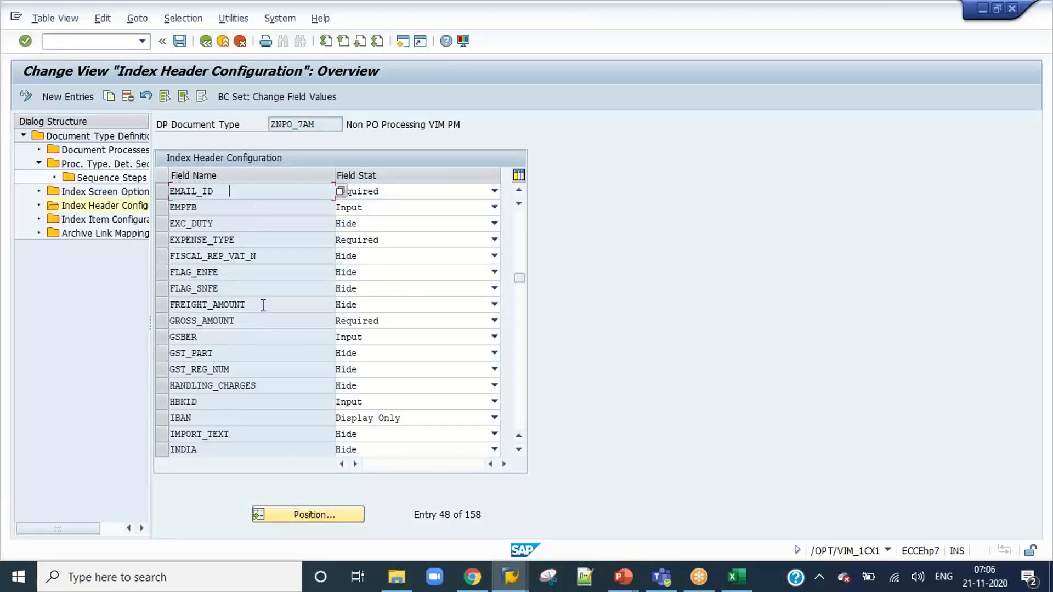
Position the index header field list at REQUISITIONER to check its field status.
{"action": "left_click", "coordinate": [320, 520]}
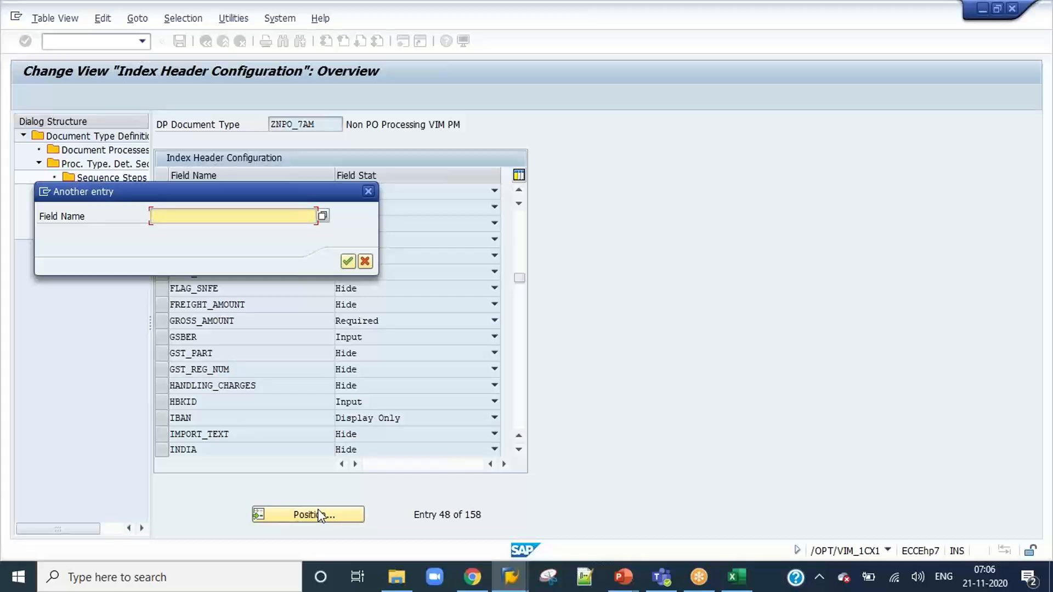
{"action": "key", "text": "Return"}
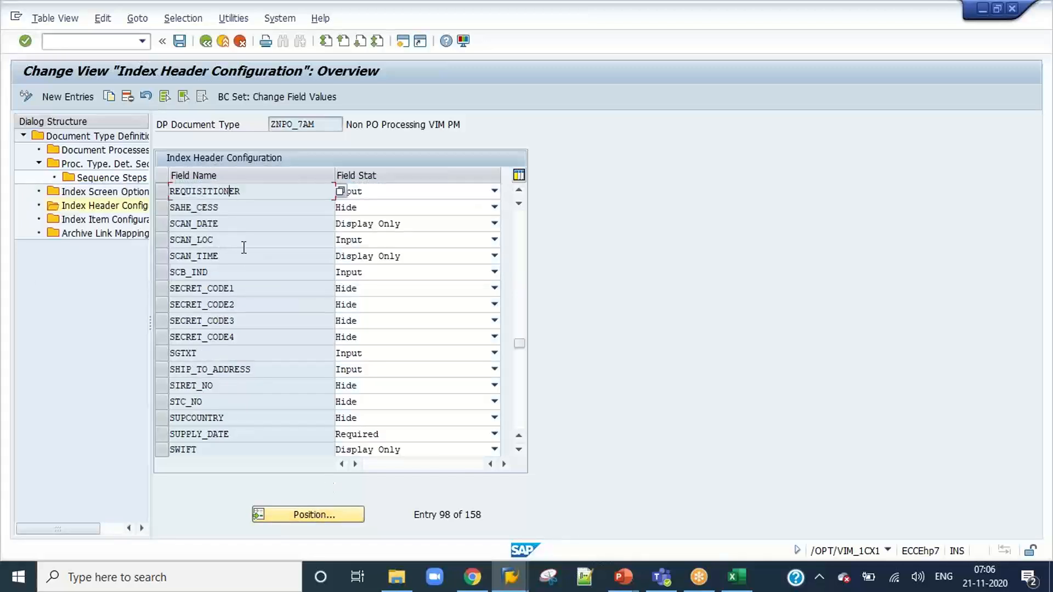
{"action": "key", "text": "Down"}
{"action": "key", "text": "Down"}
Return to the OpenText Configuration structure, collapse Document Processing Configuration and expand Invoice Approval Configuration.
{"action": "left_click", "coordinate": [206, 42]}
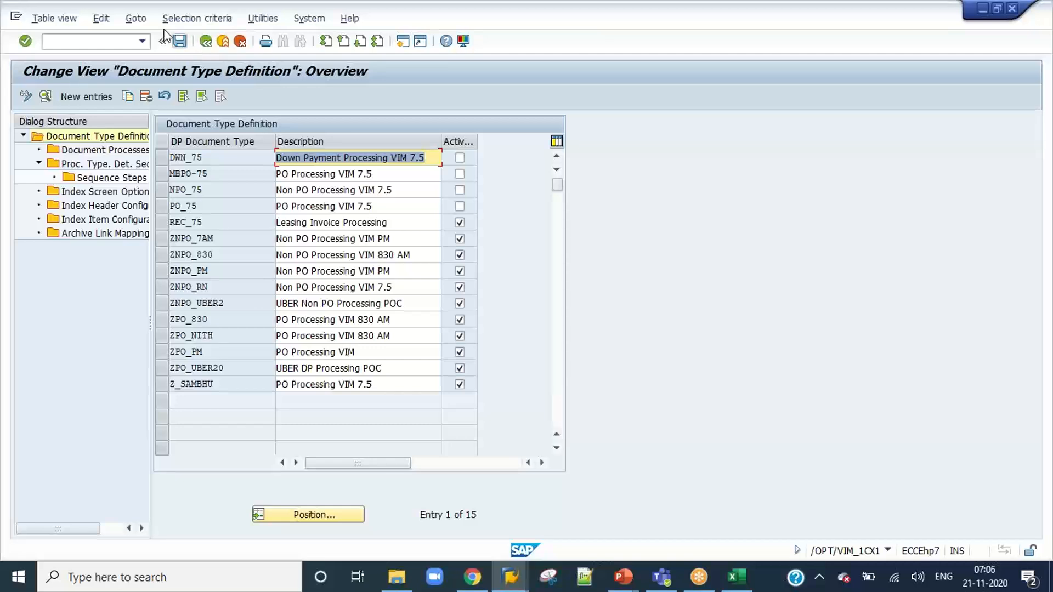
{"action": "left_click", "coordinate": [206, 42]}
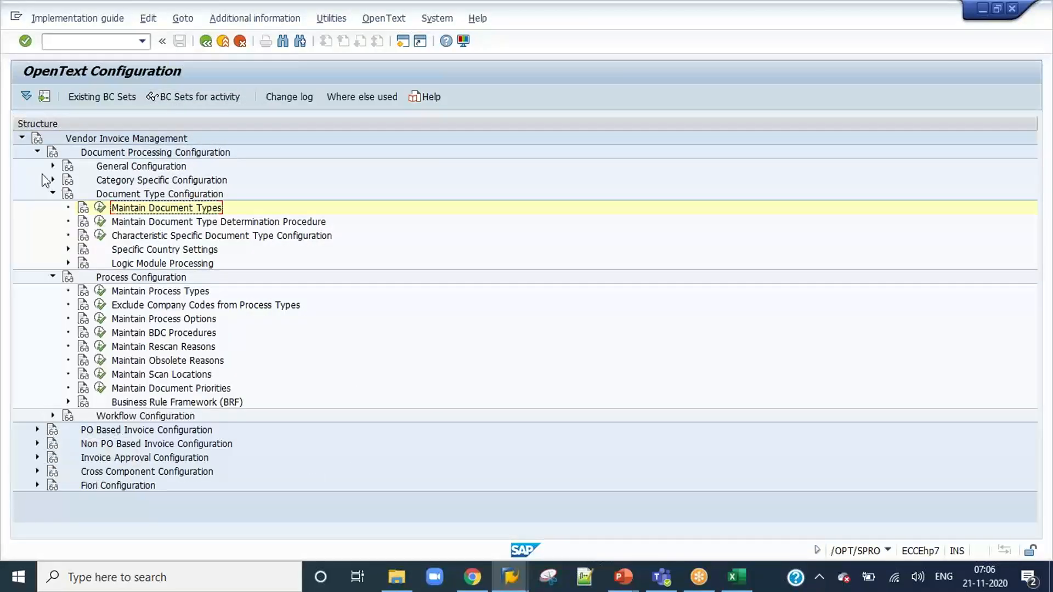
{"action": "left_click", "coordinate": [37, 152]}
{"action": "left_click", "coordinate": [37, 193]}
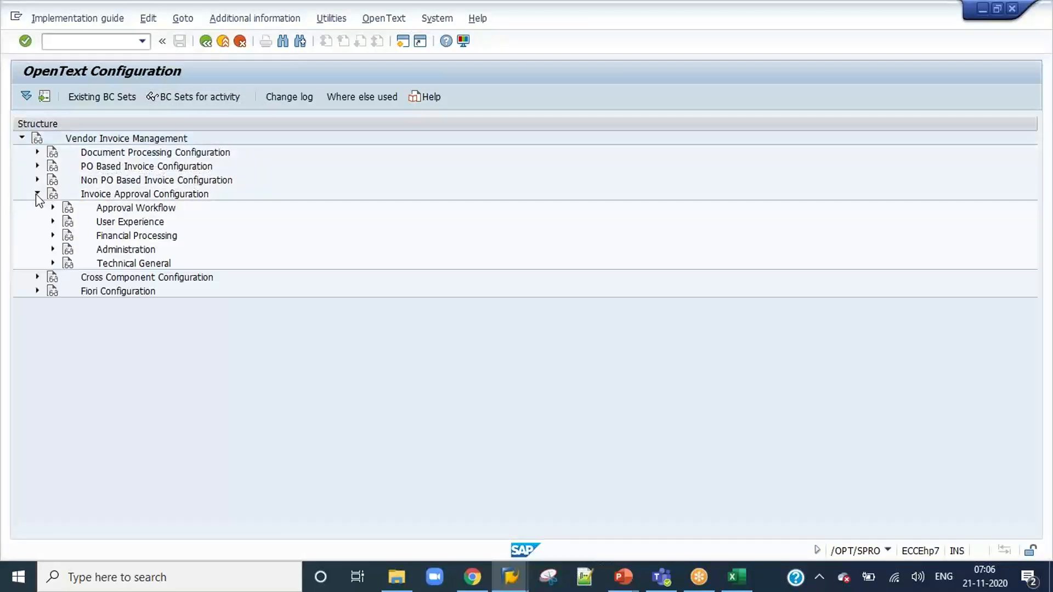
Expand Approval Workflow and Setup Approval Chain, open Approval Flow Settings and show the details of AFS ID 91.
{"action": "left_click", "coordinate": [53, 207]}
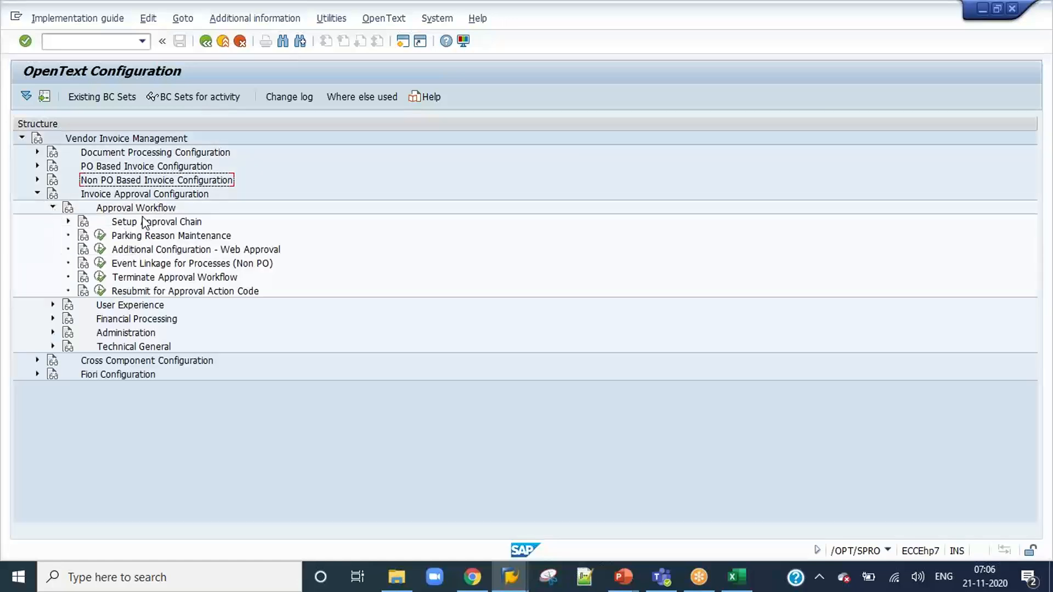
{"action": "left_click", "coordinate": [68, 221]}
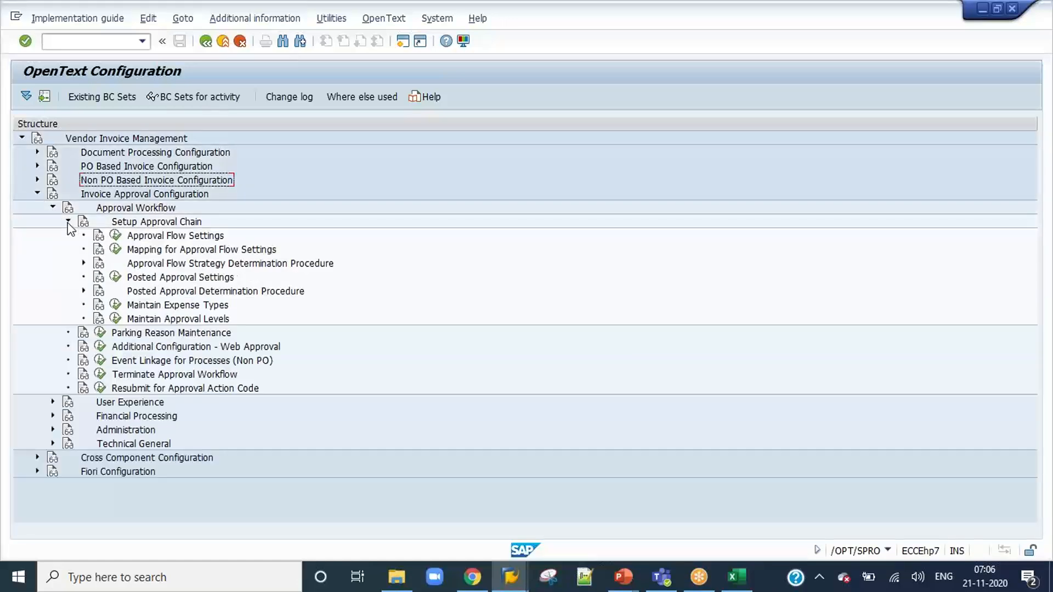
{"action": "left_click", "coordinate": [120, 236]}
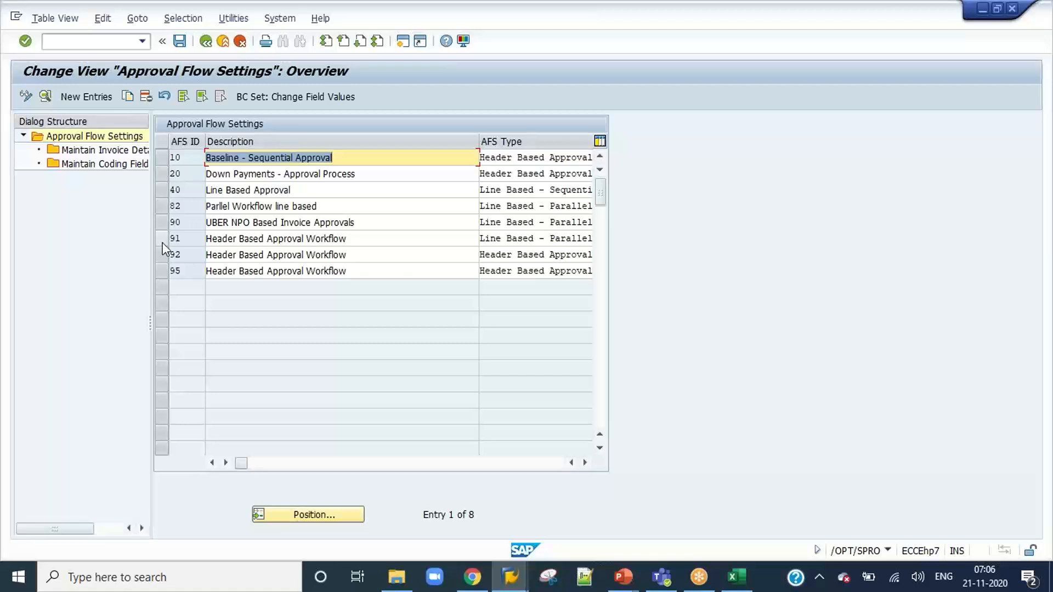
{"action": "left_click", "coordinate": [162, 240]}
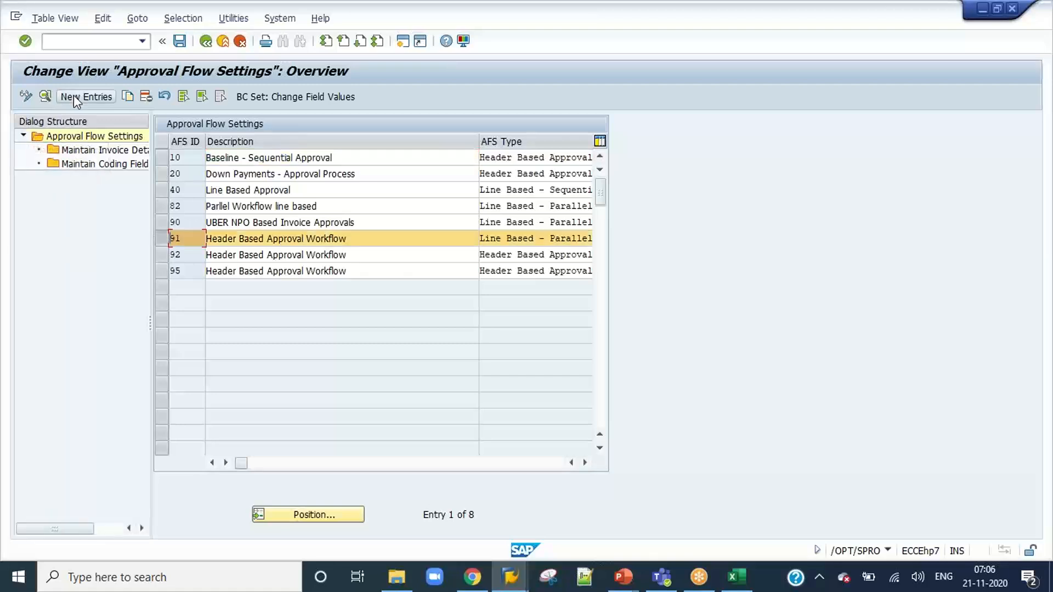
{"action": "left_click", "coordinate": [45, 97]}
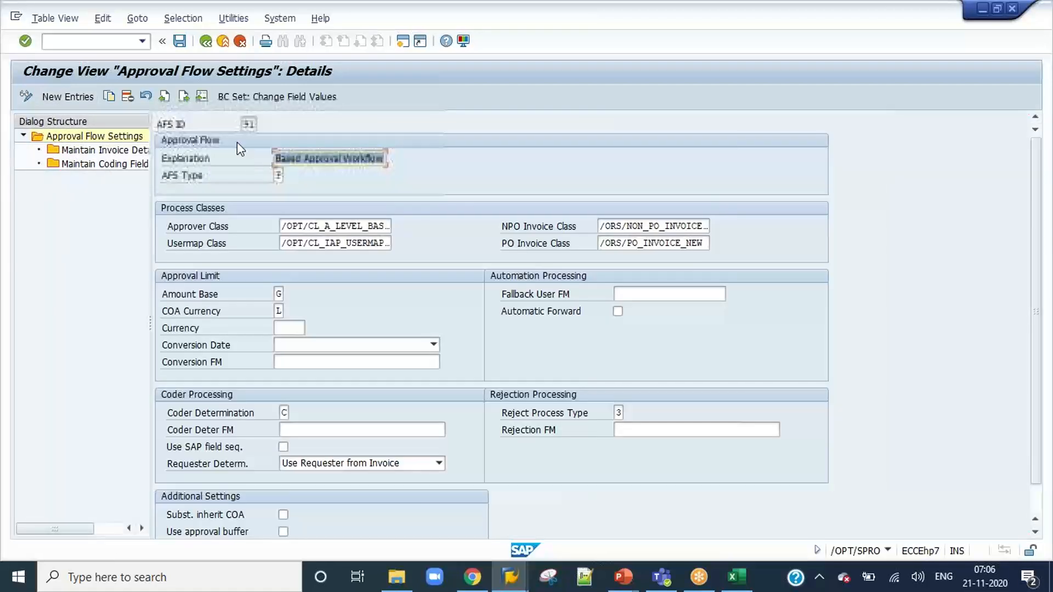
Set the AFS Type of AFS ID 91 to H, save the change and return to the approval flow overview.
{"action": "left_click", "coordinate": [280, 175]}
{"action": "key", "text": "F4"}
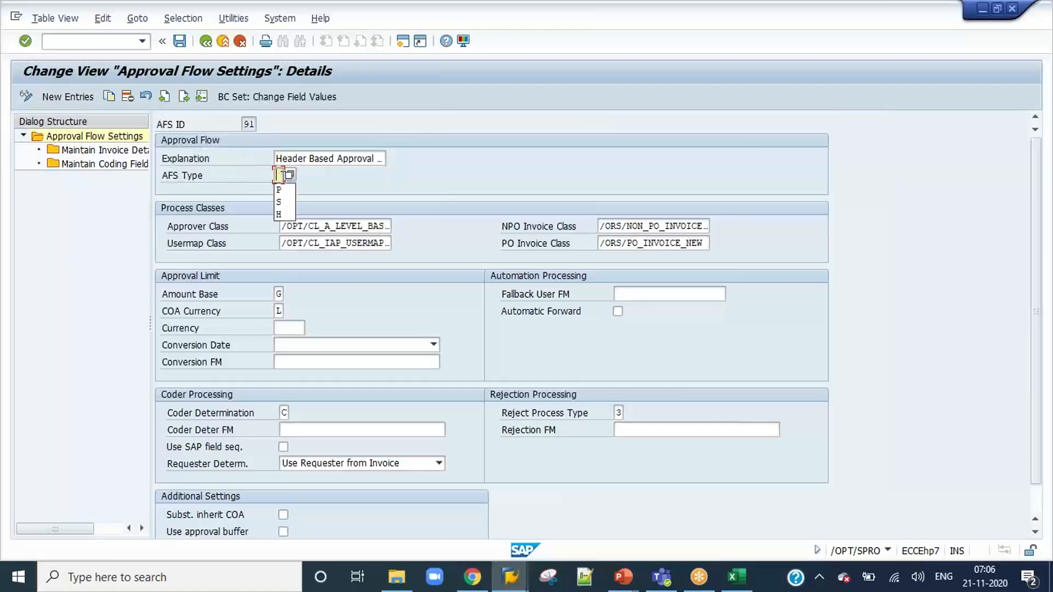
{"action": "type", "text": "h"}
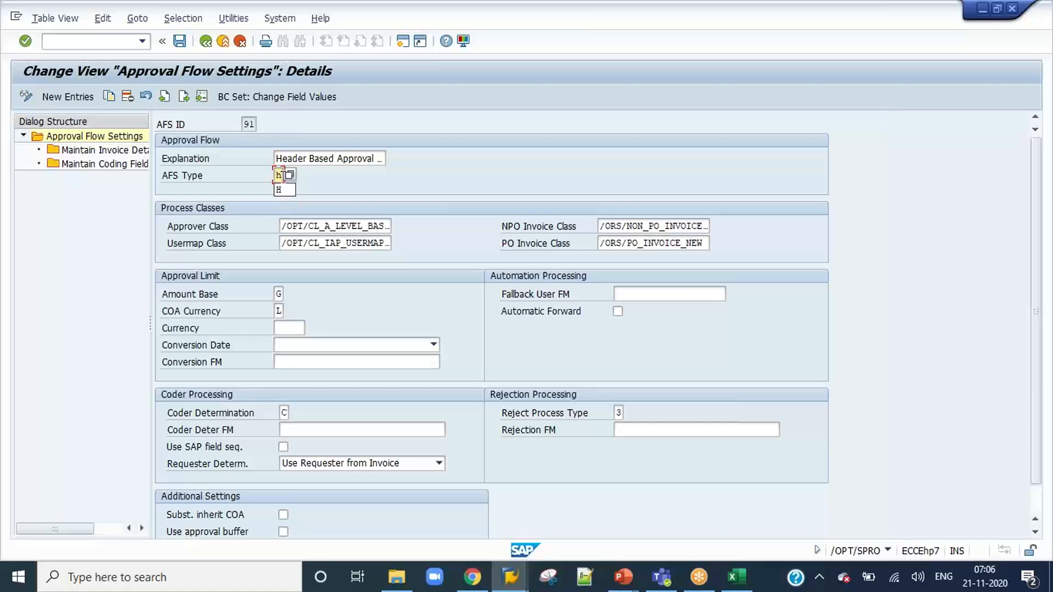
{"action": "key", "text": "Return"}
{"action": "left_click", "coordinate": [180, 43]}
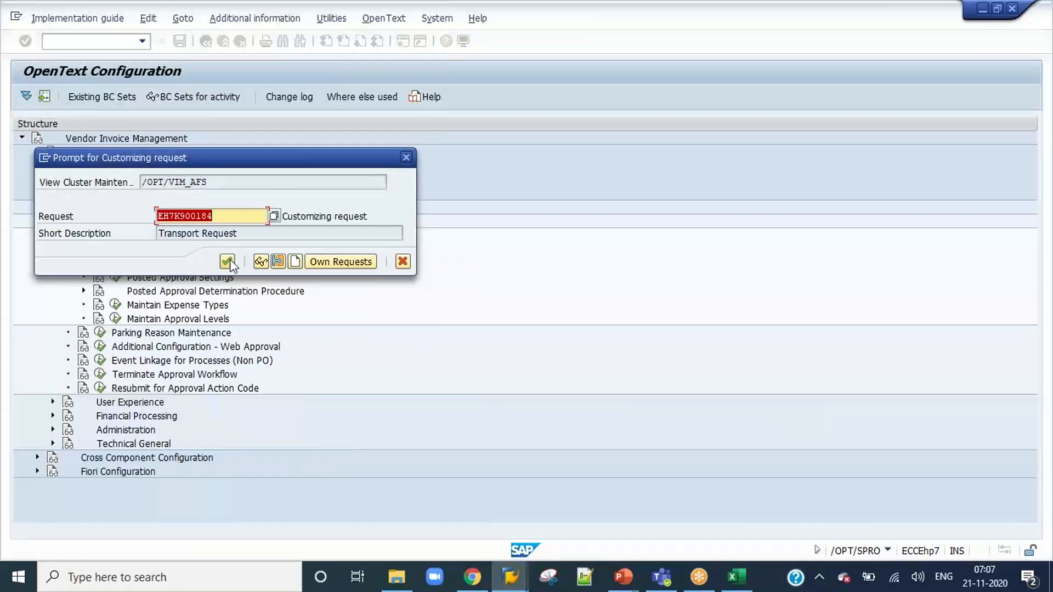
{"action": "left_click", "coordinate": [242, 262]}
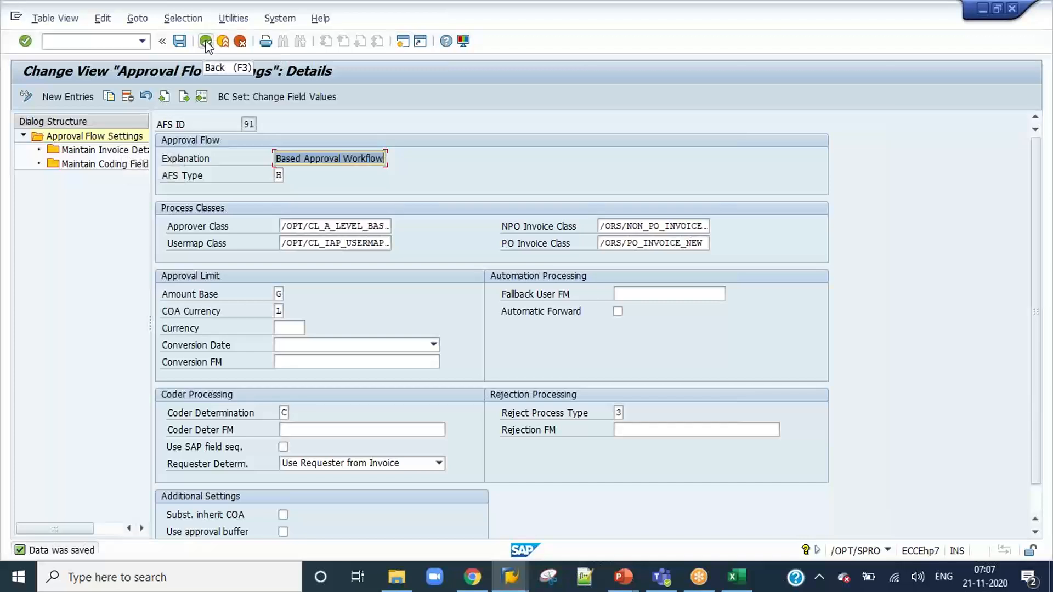
{"action": "left_click", "coordinate": [206, 42]}
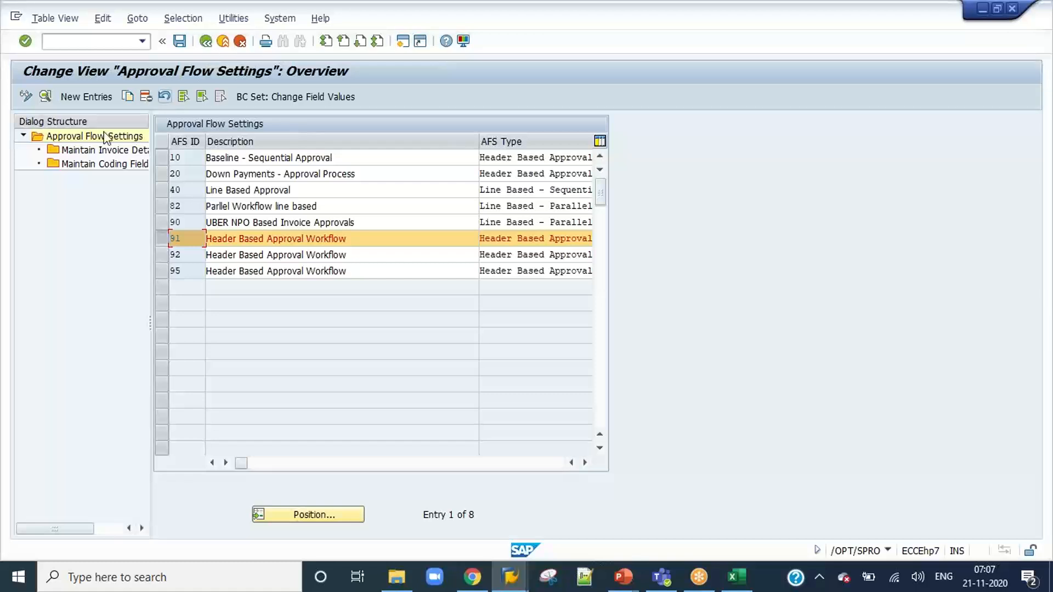
View the invoice detail fields and coding fields mapping for AFS ID 91, and return to the OpenText Configuration structure.
{"action": "double_click", "coordinate": [94, 154]}
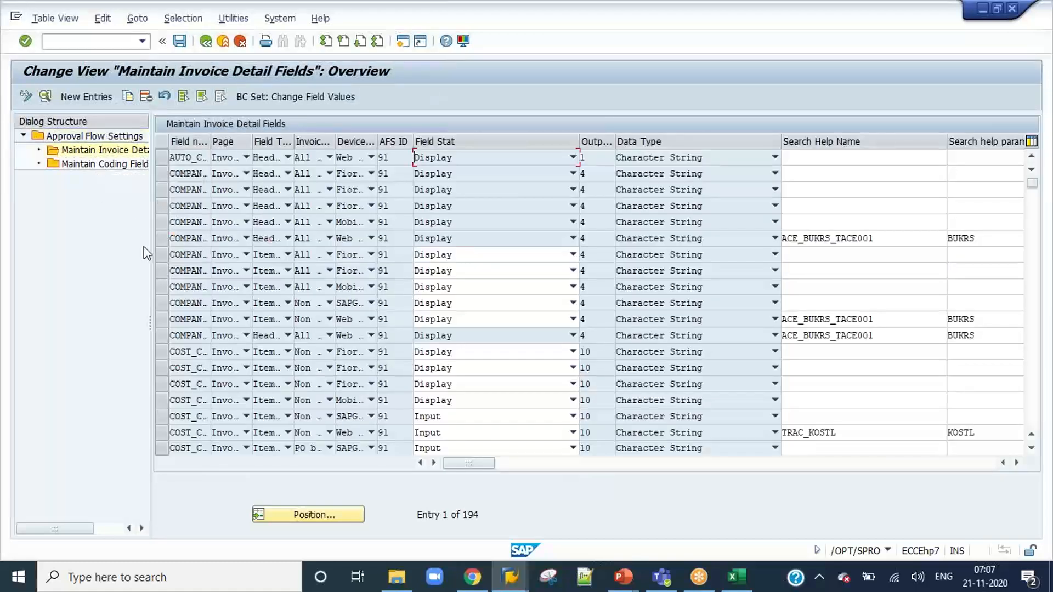
{"action": "double_click", "coordinate": [106, 164]}
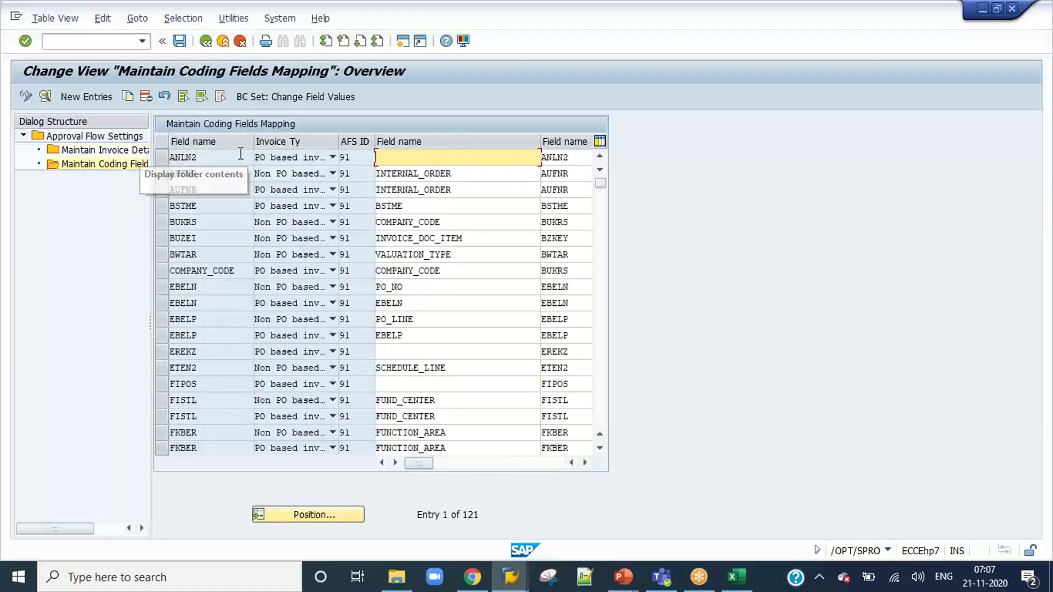
{"action": "left_click", "coordinate": [205, 43]}
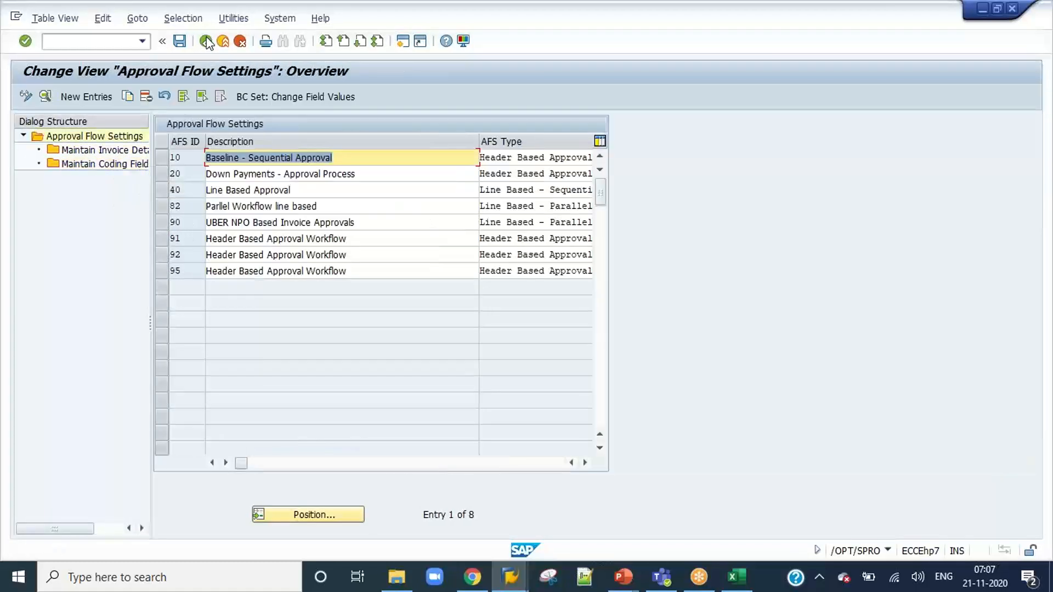
{"action": "left_click", "coordinate": [206, 43]}
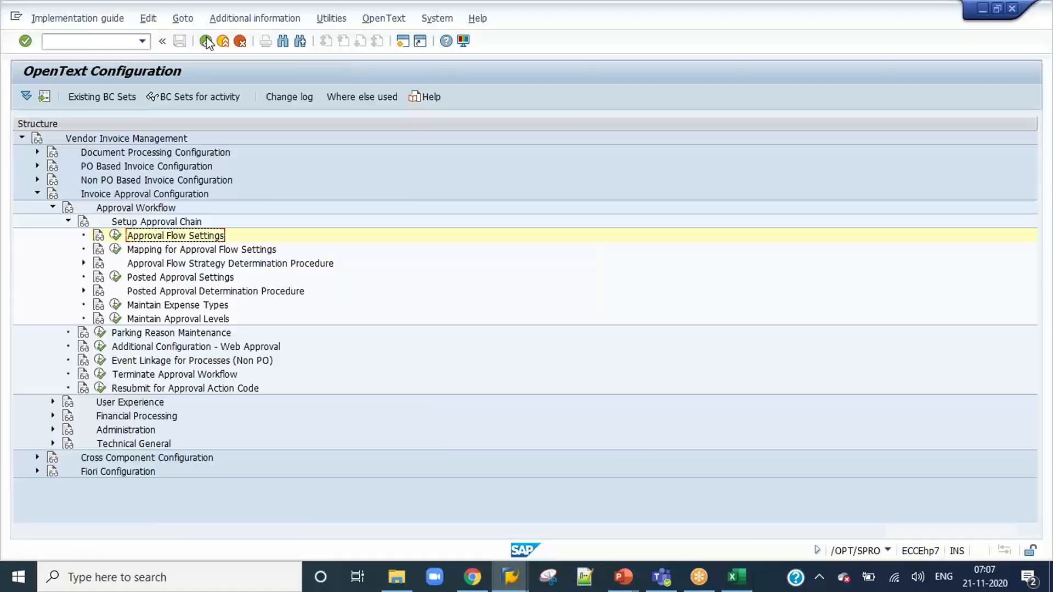
Open Mapping for Approval Flow Settings and check the AFS ID assigned to document type ZNPO_7AM.
{"action": "left_click", "coordinate": [116, 249]}
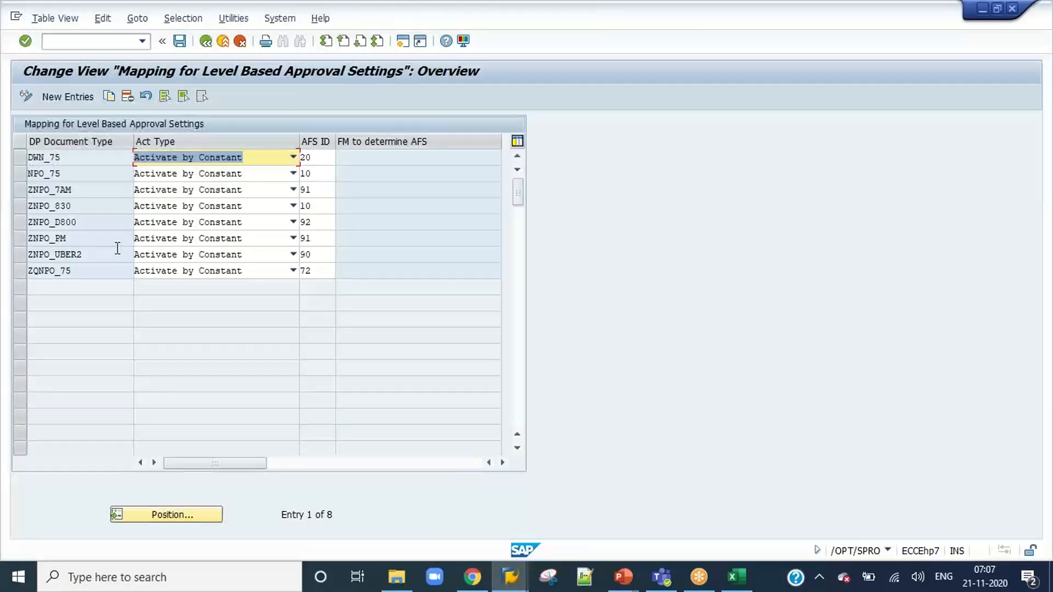
{"action": "left_click", "coordinate": [87, 196]}
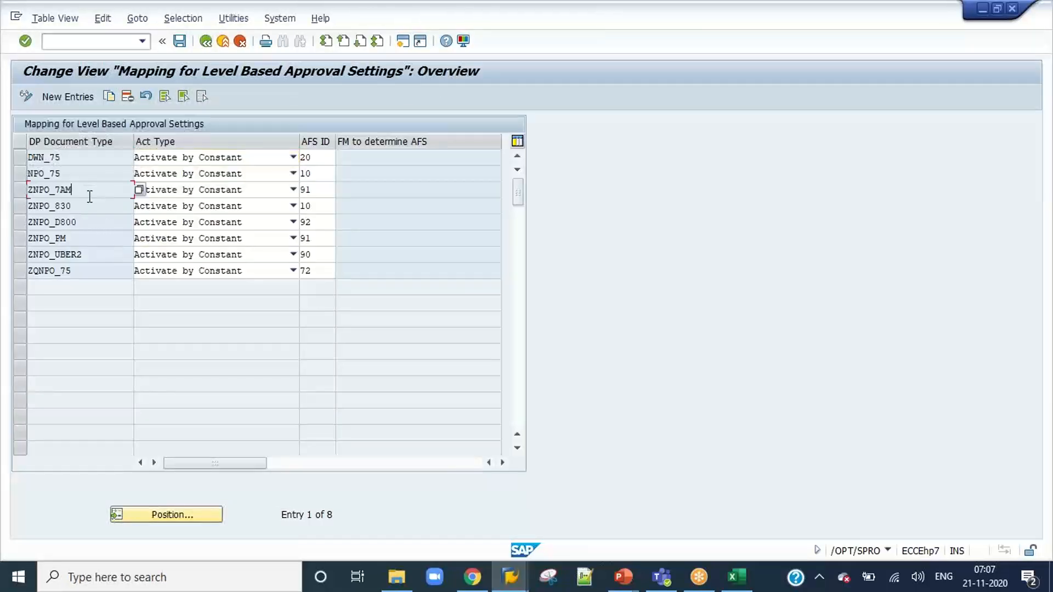
{"action": "left_click", "coordinate": [20, 189]}
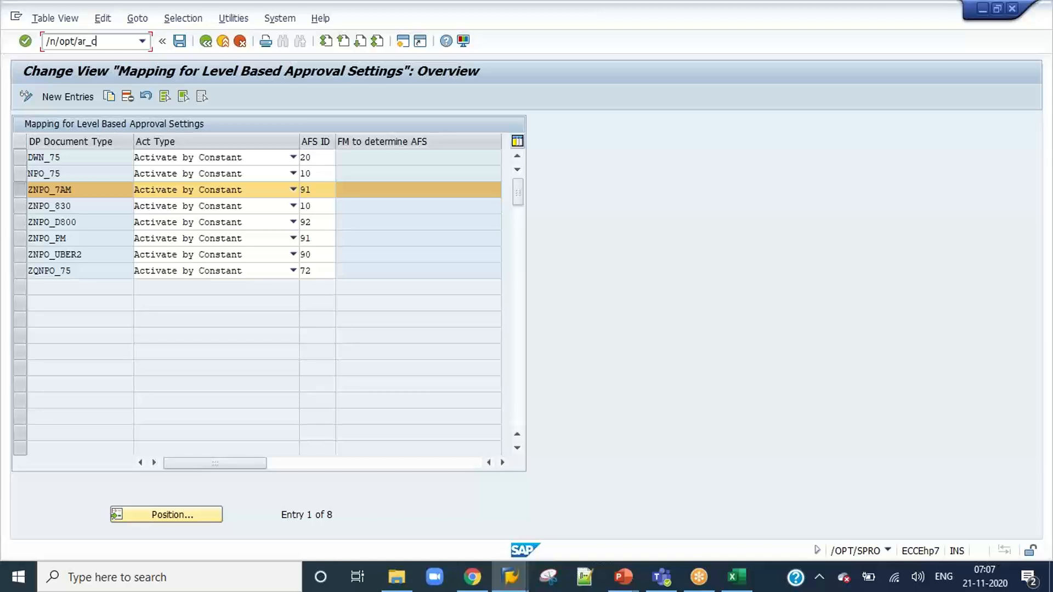
Open transaction /OPT/AR_COA and examine the approval limits and levels for company code 1000, expense type ZA.
{"action": "key", "text": "Return"}
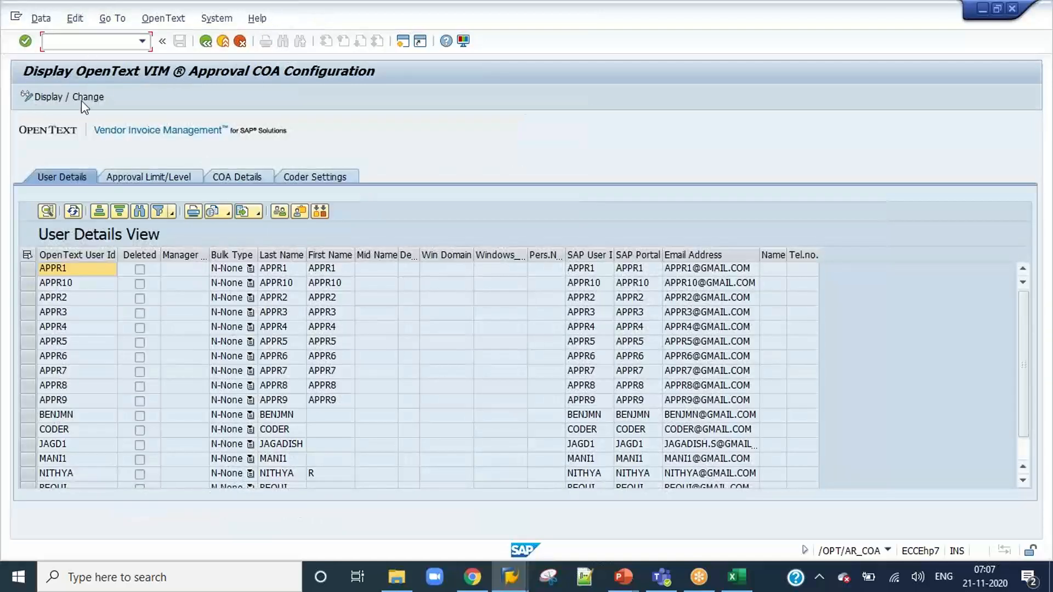
{"action": "left_click", "coordinate": [138, 177]}
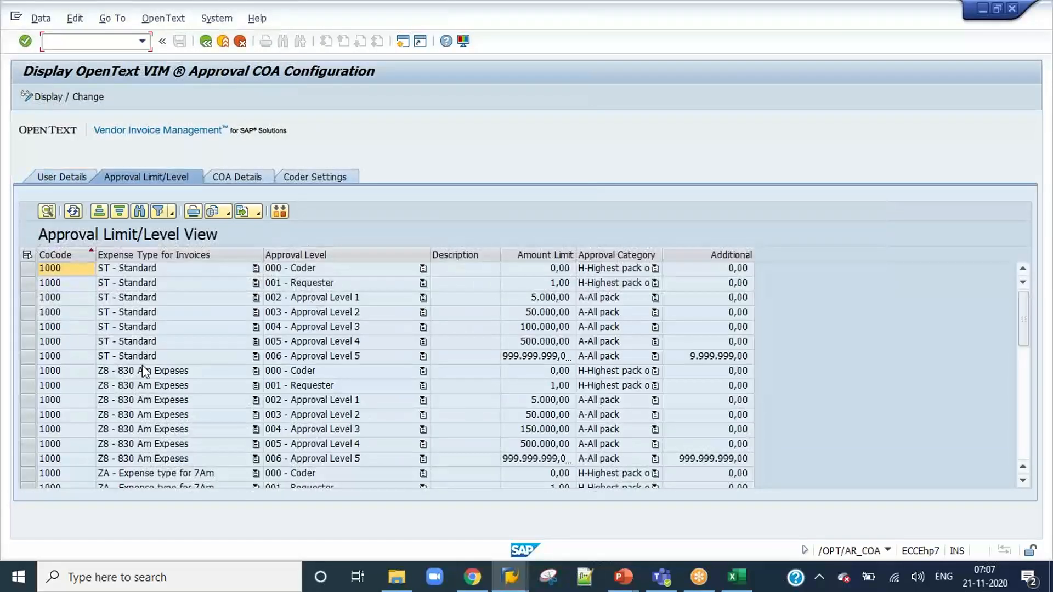
{"action": "left_click", "coordinate": [331, 376]}
{"action": "scroll", "coordinate": [330, 376], "scroll_direction": "down", "scroll_amount": 5}
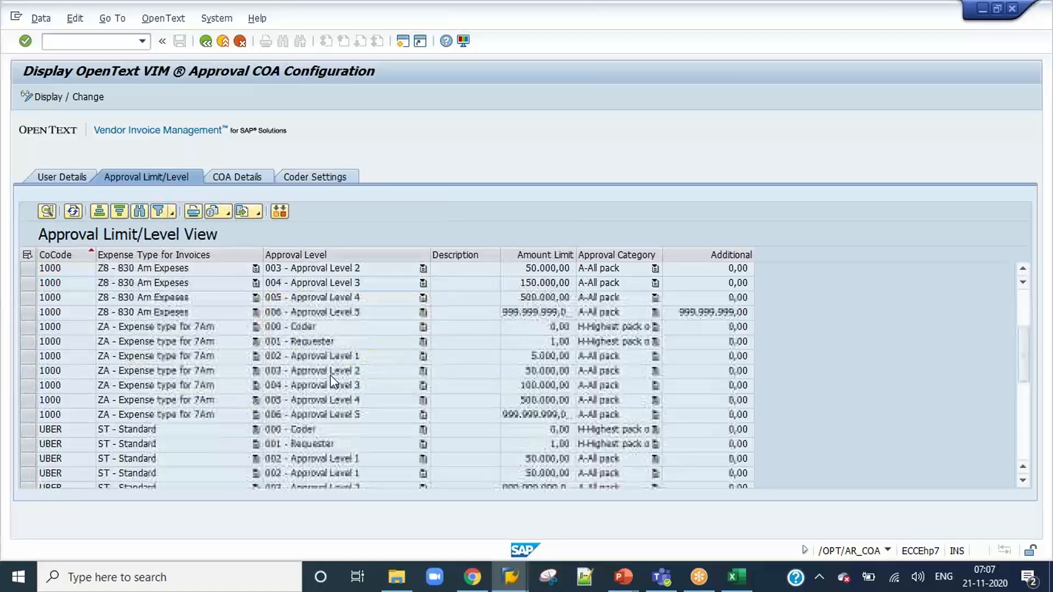
{"action": "scroll", "coordinate": [330, 375], "scroll_direction": "down", "scroll_amount": 4}
{"action": "scroll", "coordinate": [330, 375], "scroll_direction": "up", "scroll_amount": 9}
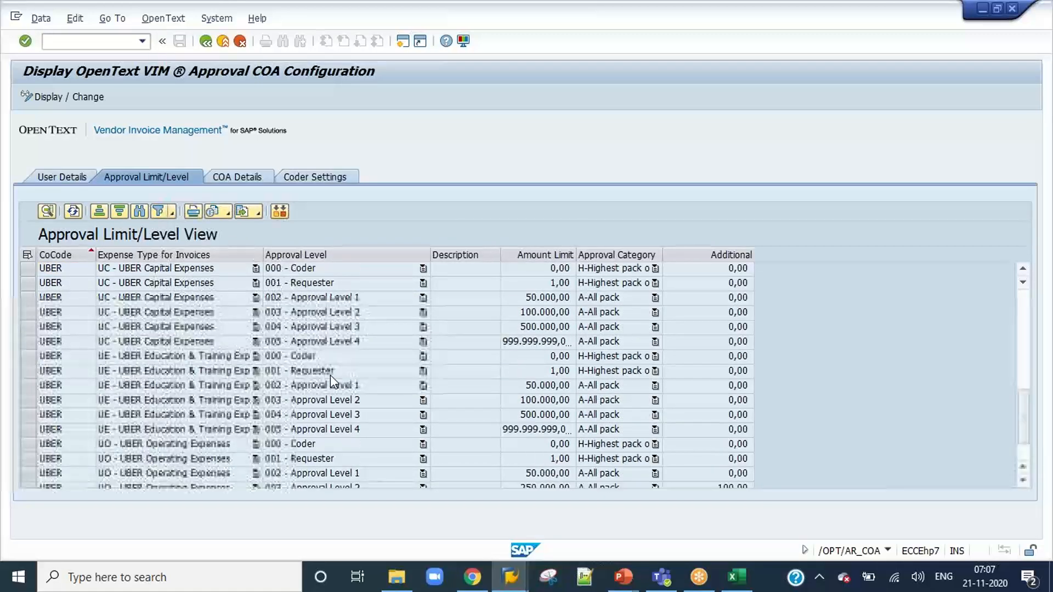
{"action": "scroll", "coordinate": [330, 375], "scroll_direction": "down", "scroll_amount": 3}
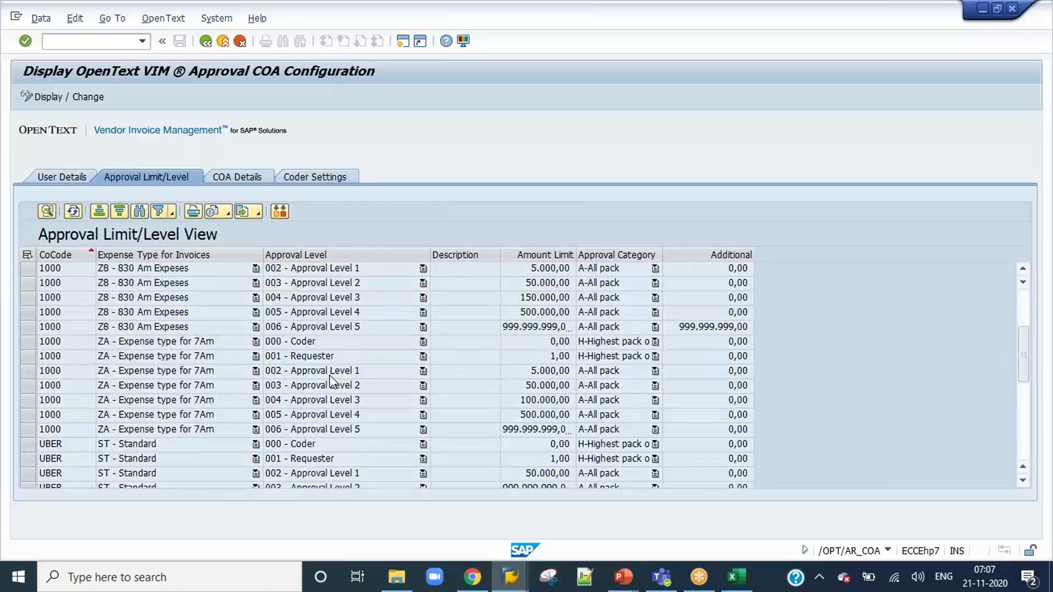
{"action": "left_click_drag", "start_coordinate": [25, 343], "coordinate": [33, 426]}
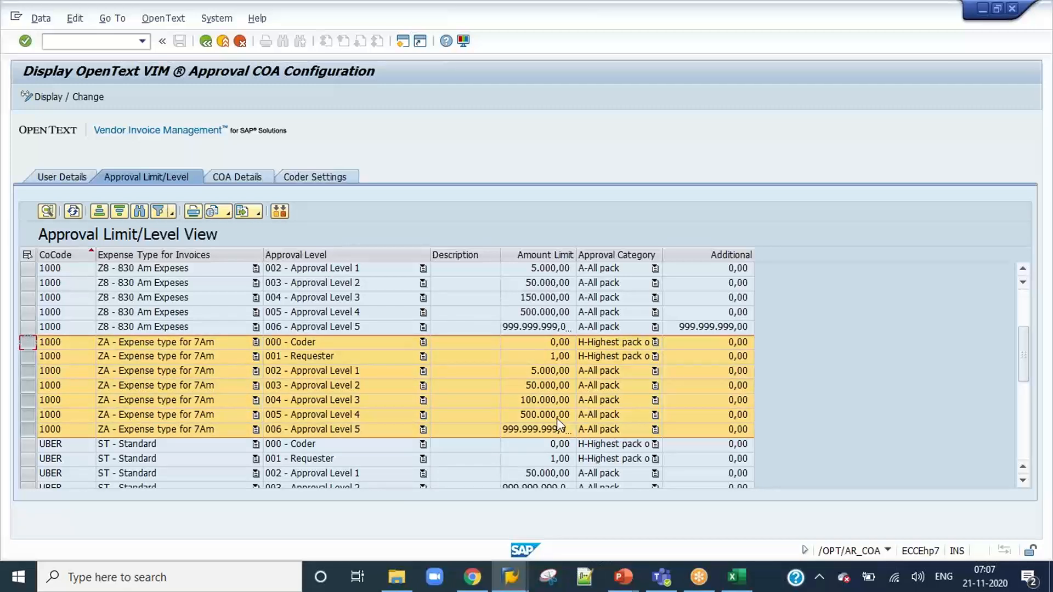
Switch the COA details to change mode and set the coder's second ZA entry to cost center 1200.
{"action": "left_click", "coordinate": [238, 177]}
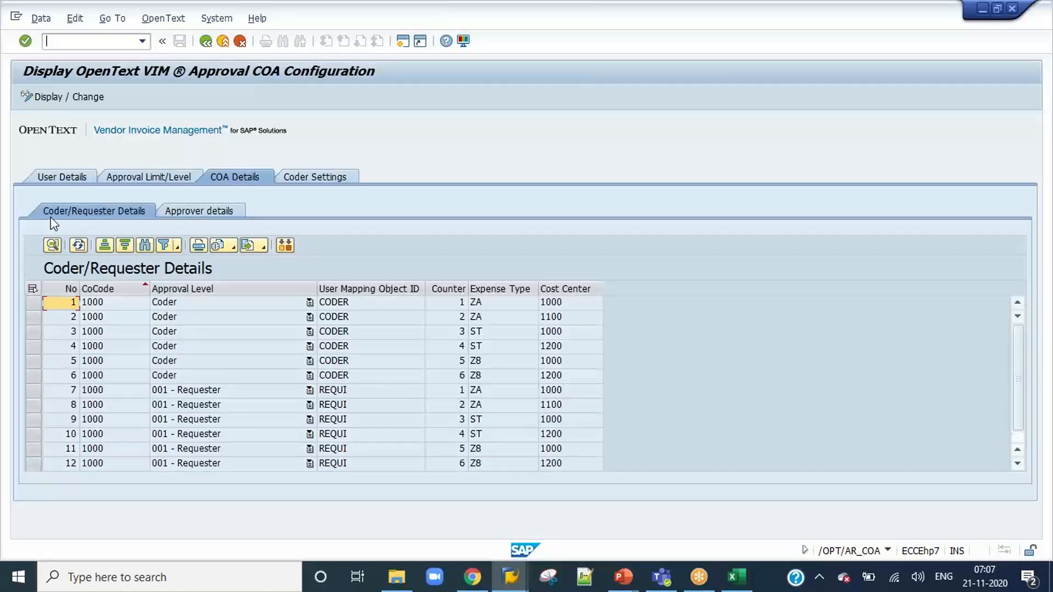
{"action": "left_click", "coordinate": [61, 97]}
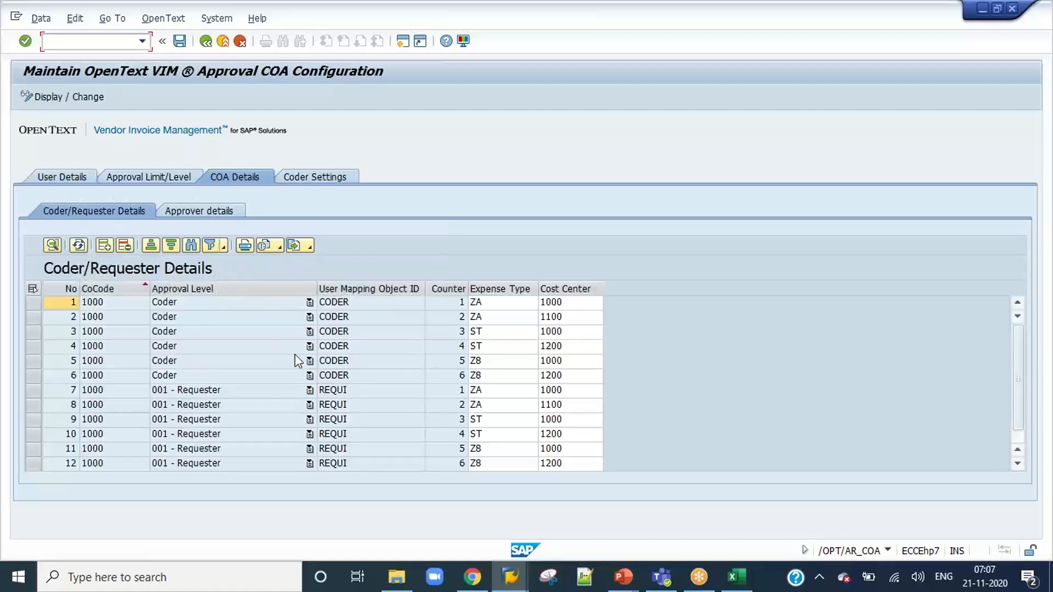
{"action": "left_click", "coordinate": [33, 302]}
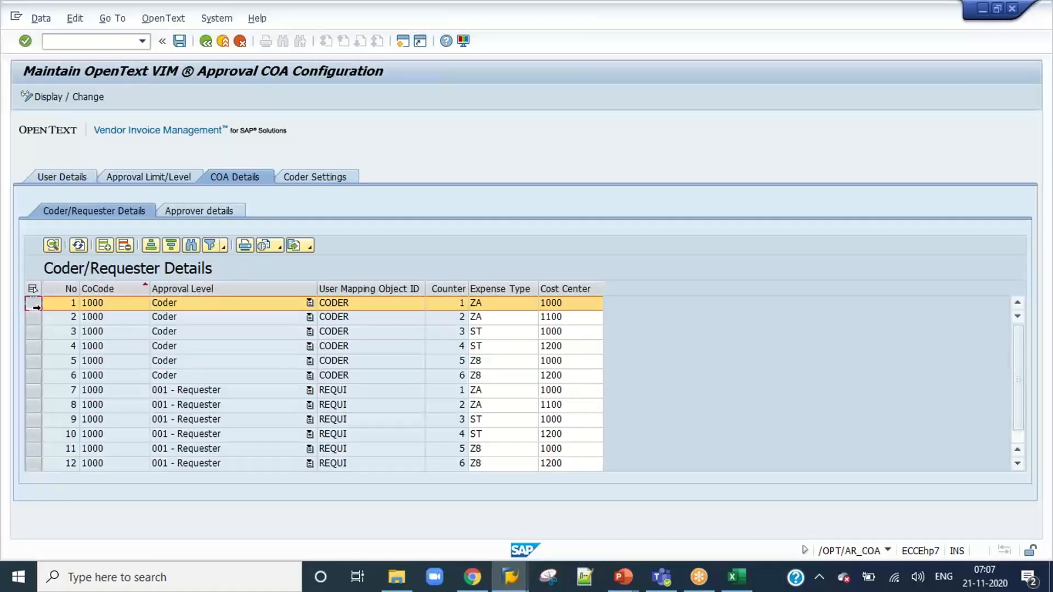
{"action": "left_click_drag", "start_coordinate": [36, 307], "coordinate": [36, 317]}
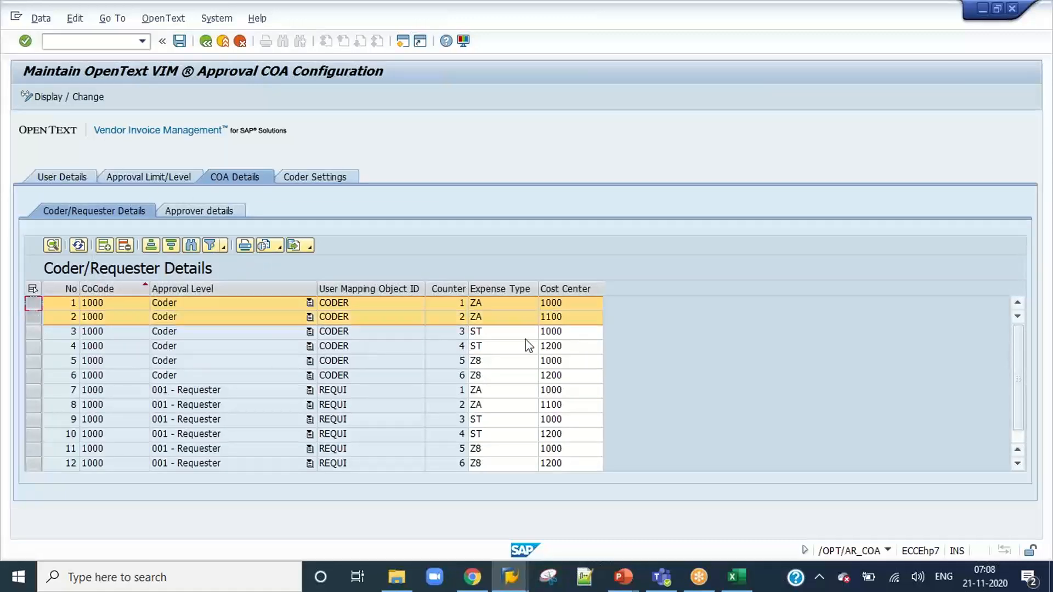
{"action": "left_click", "coordinate": [571, 319]}
{"action": "key", "text": "BackSpace"}
{"action": "key", "text": "BackSpace"}
{"action": "key", "text": "BackSpace"}
{"action": "key", "text": "BackSpace"}
{"action": "type", "text": "120"}
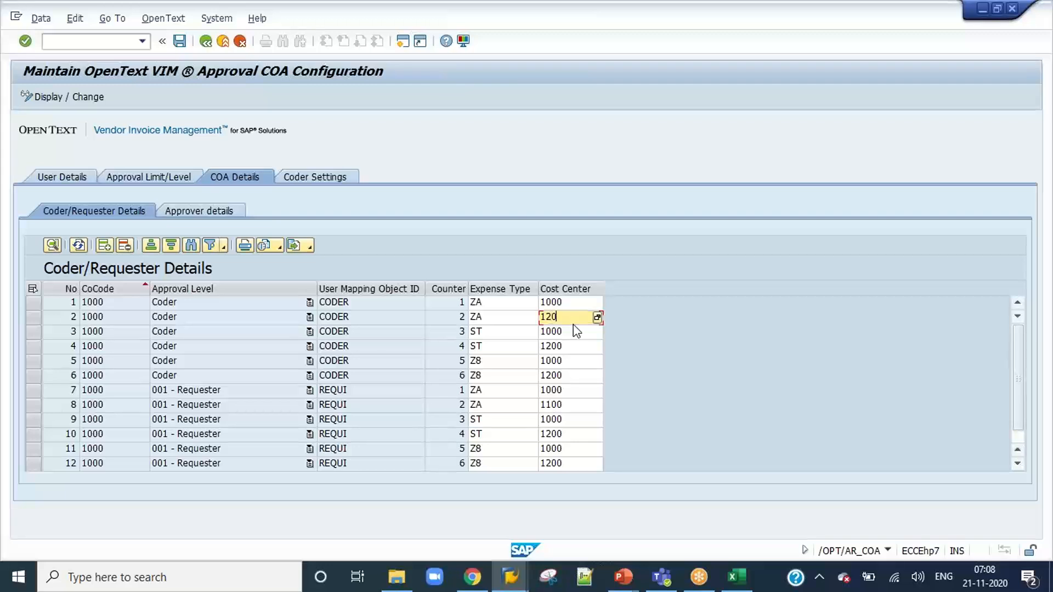
{"action": "key", "text": "Return"}
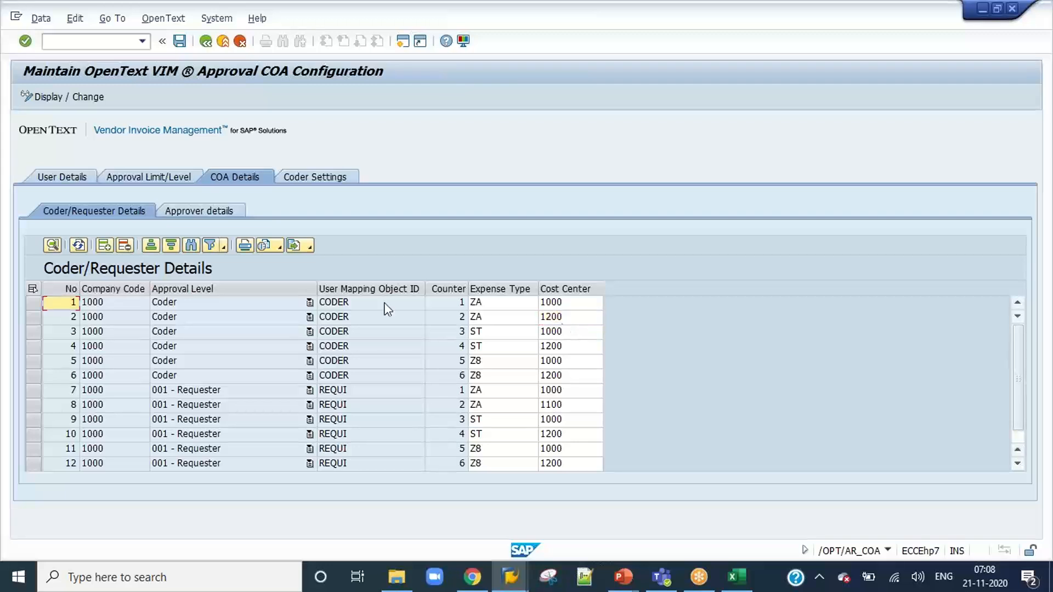
Set the requester's second ZA entry to cost center 1200 and save the COA details.
{"action": "left_click_drag", "start_coordinate": [33, 302], "coordinate": [33, 316]}
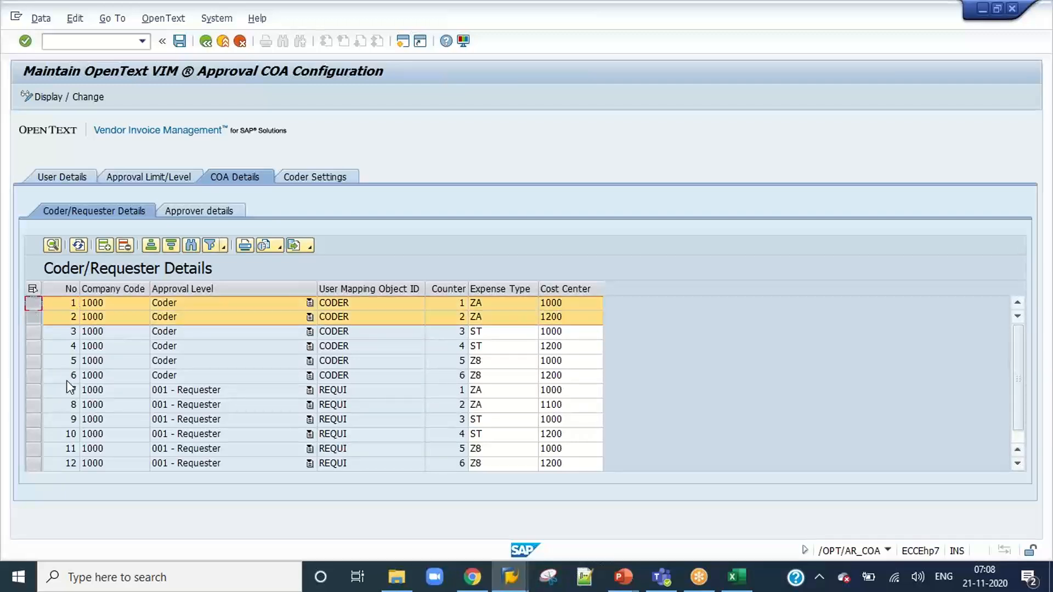
{"action": "left_click_drag", "start_coordinate": [33, 390], "coordinate": [34, 406]}
{"action": "left_click", "coordinate": [564, 405]}
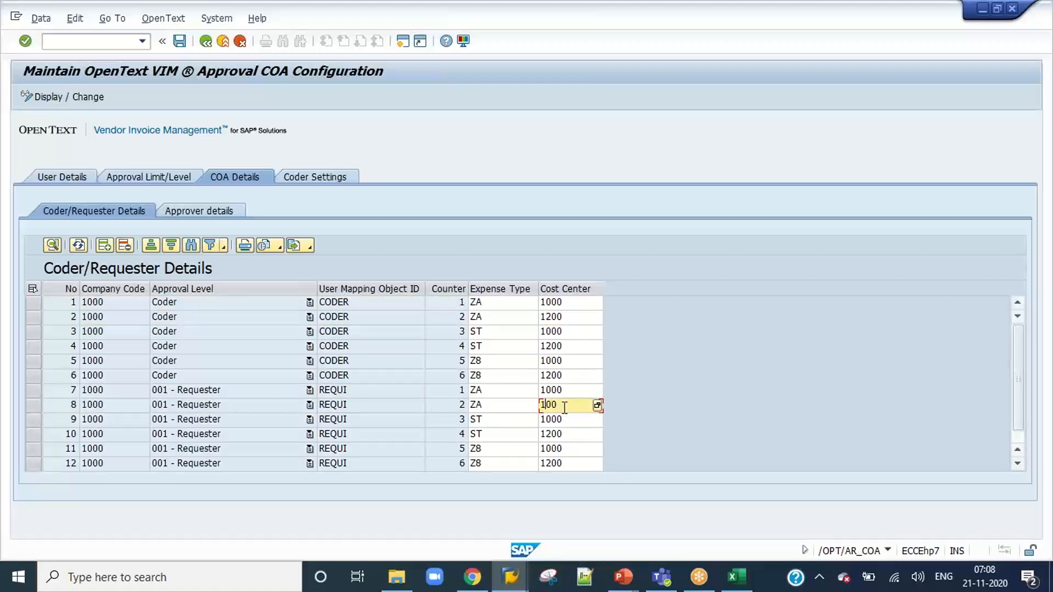
{"action": "type", "text": "2"}
{"action": "left_click", "coordinate": [179, 41]}
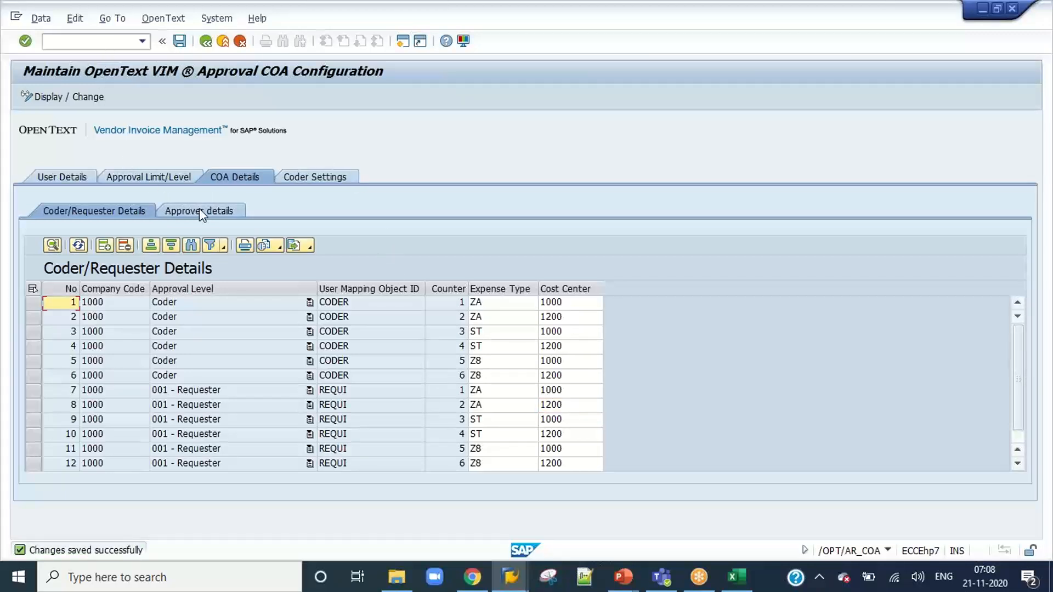
Open SM30 in a new session and display the table view /OPT/BL_T401V to check the approval COA fields.
{"action": "left_click", "coordinate": [67, 41]}
{"action": "type", "text": "/o"}
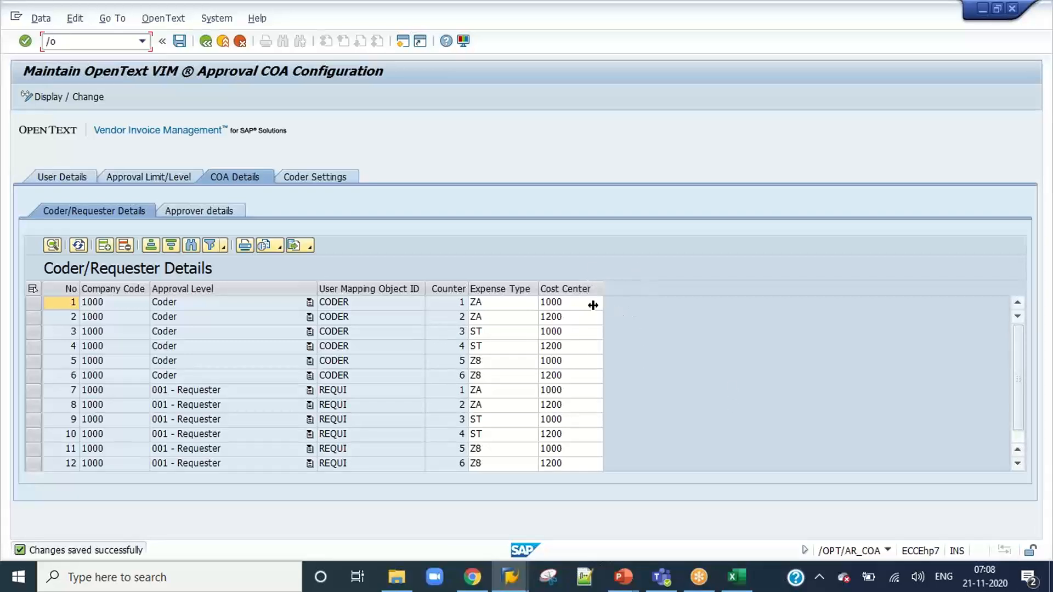
{"action": "type", "text": "sm30"}
{"action": "key", "text": "Return"}
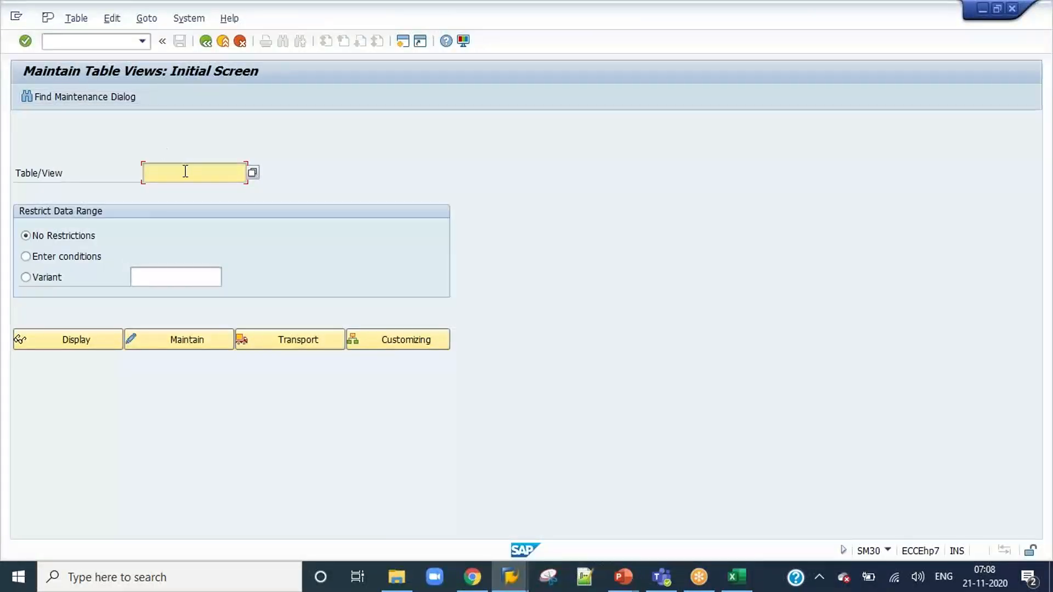
{"action": "left_click", "coordinate": [184, 172]}
{"action": "left_click", "coordinate": [188, 190]}
{"action": "left_click", "coordinate": [93, 342]}
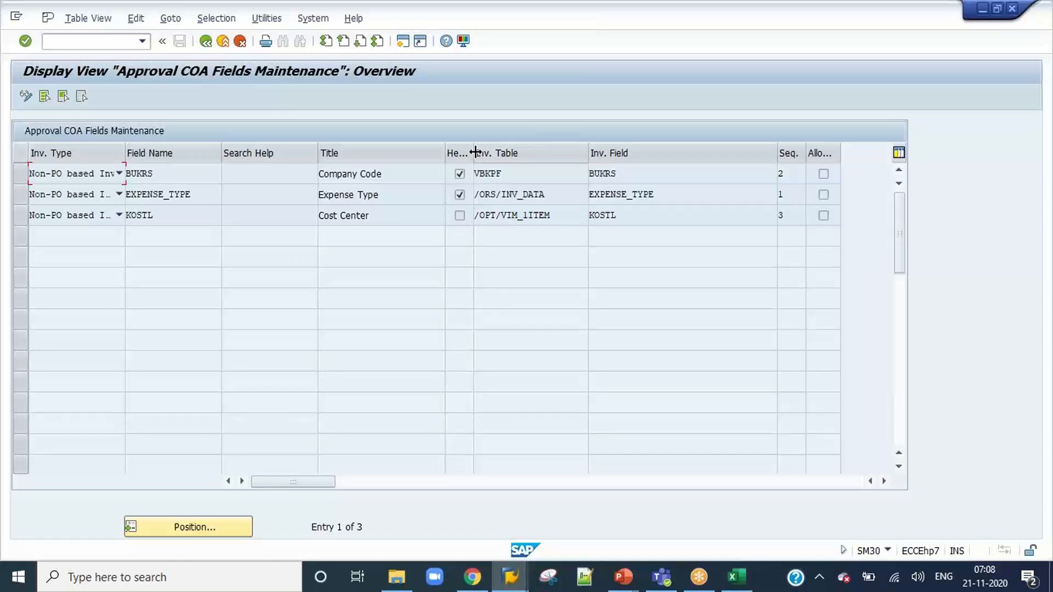
Examine the header flags, invoice tables and invoice fields of the approval COA fields and compare them with the COA details columns.
{"action": "left_click_drag", "start_coordinate": [475, 152], "coordinate": [491, 153]}
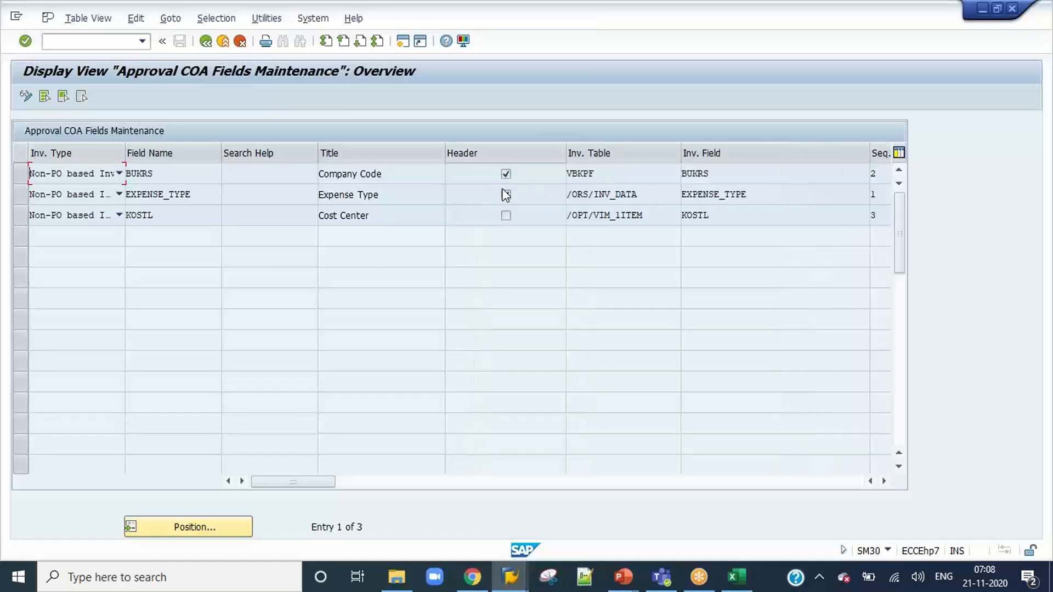
{"action": "left_click", "coordinate": [505, 194]}
{"action": "left_click_drag", "start_coordinate": [721, 215], "coordinate": [670, 215]}
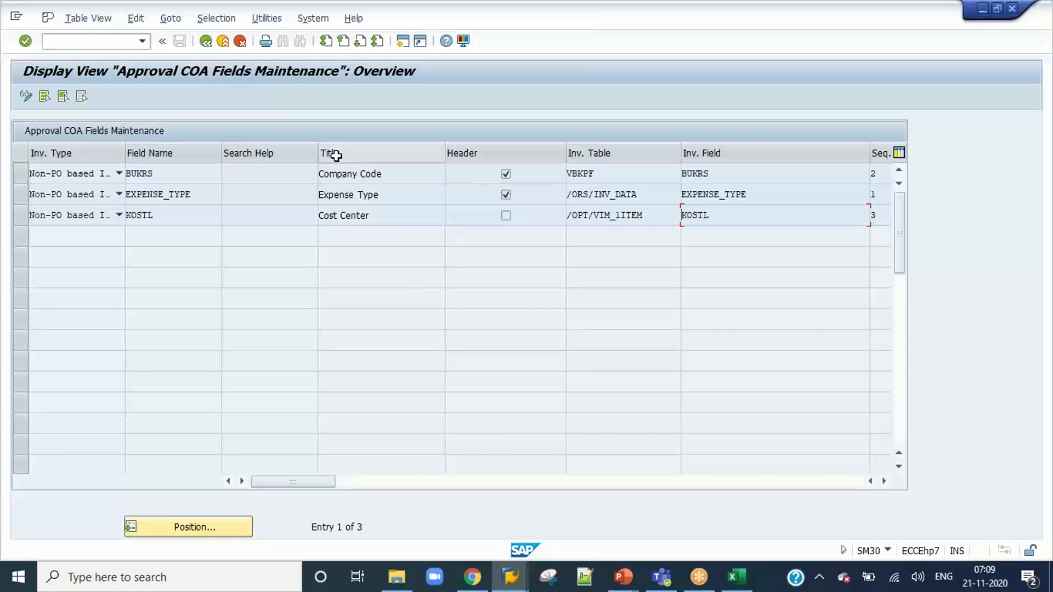
{"action": "key", "text": "alt+Tab"}
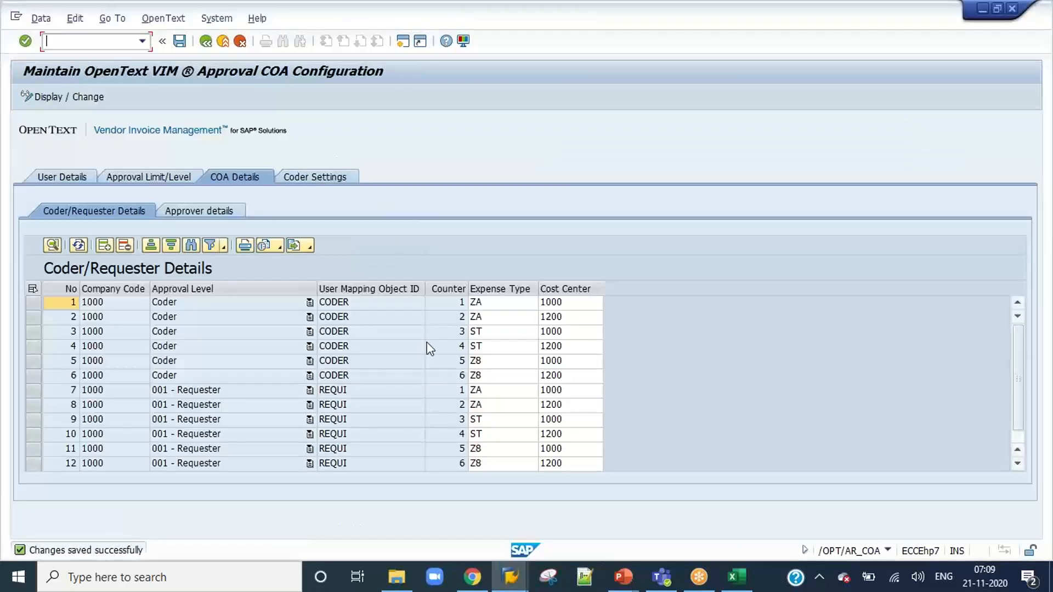
{"action": "key", "text": "alt+Tab"}
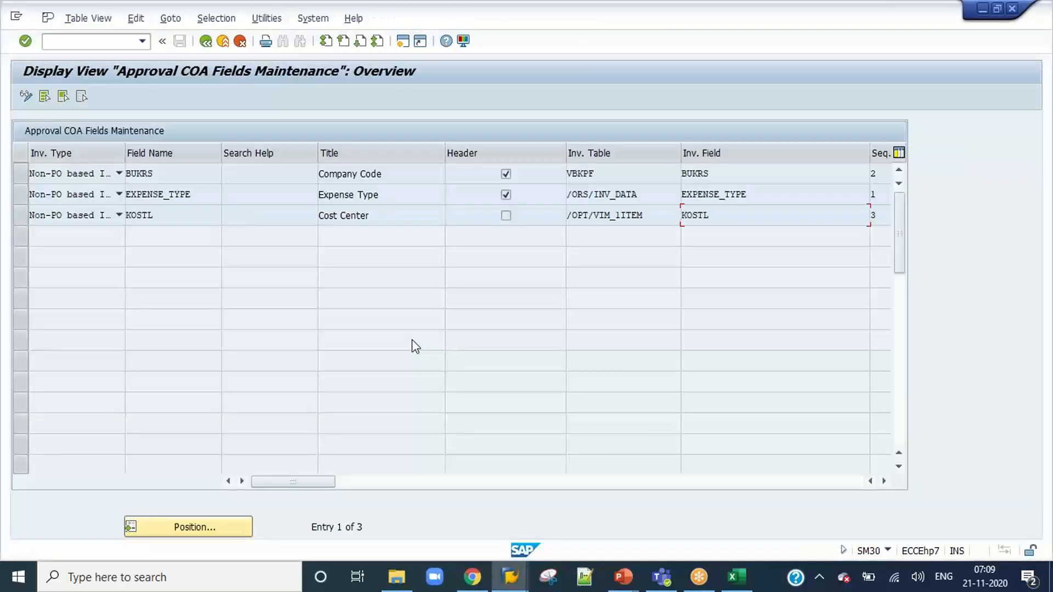
Switch the approval COA configuration session to display mode and put the table view /OPT/BL_T401V into change mode.
{"action": "left_click", "coordinate": [205, 42]}
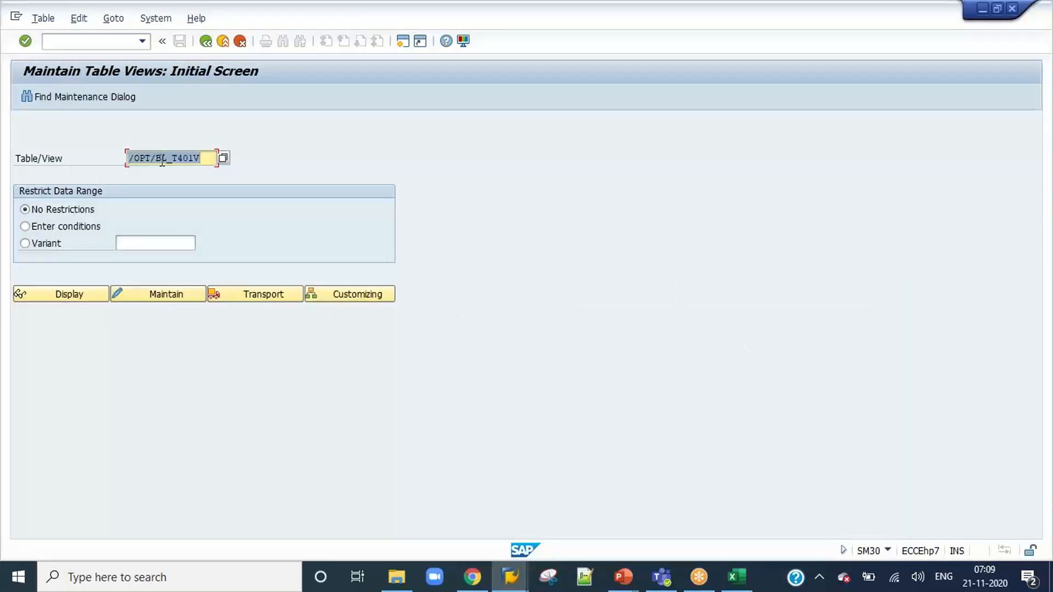
{"action": "left_click", "coordinate": [179, 296]}
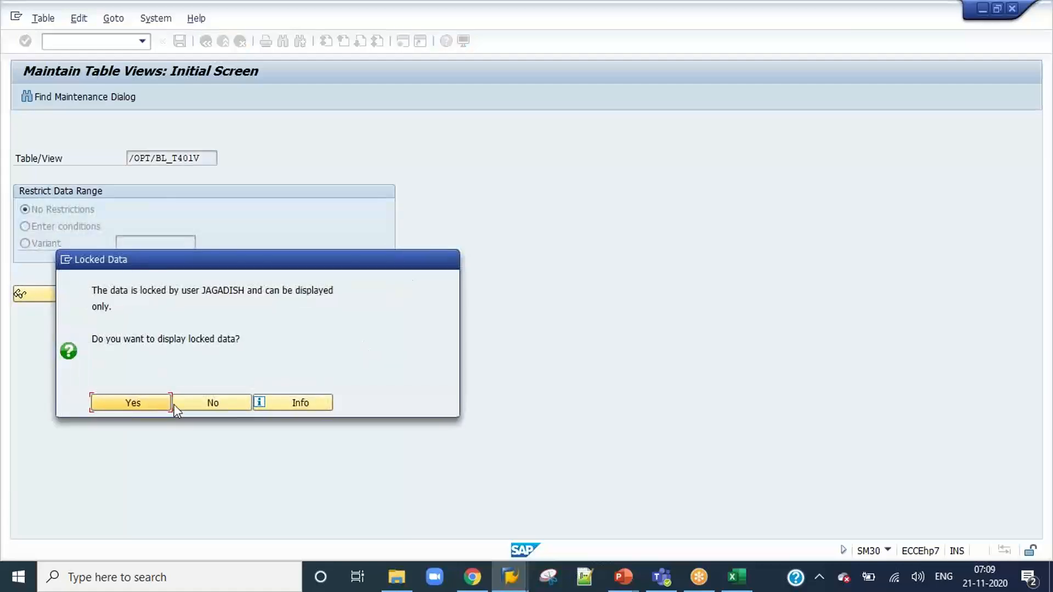
{"action": "left_click", "coordinate": [157, 408]}
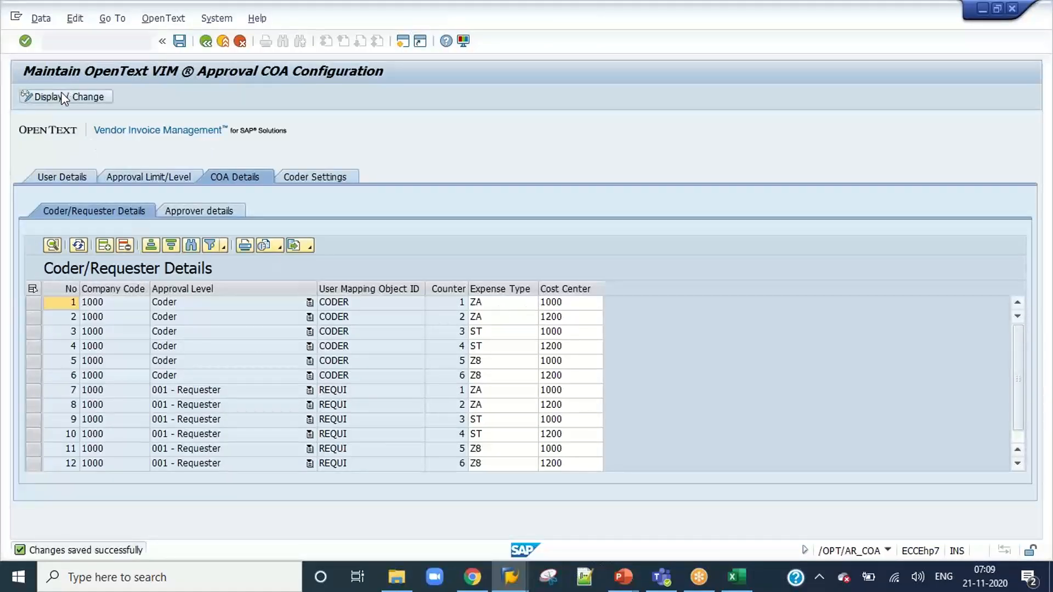
{"action": "left_click", "coordinate": [99, 96]}
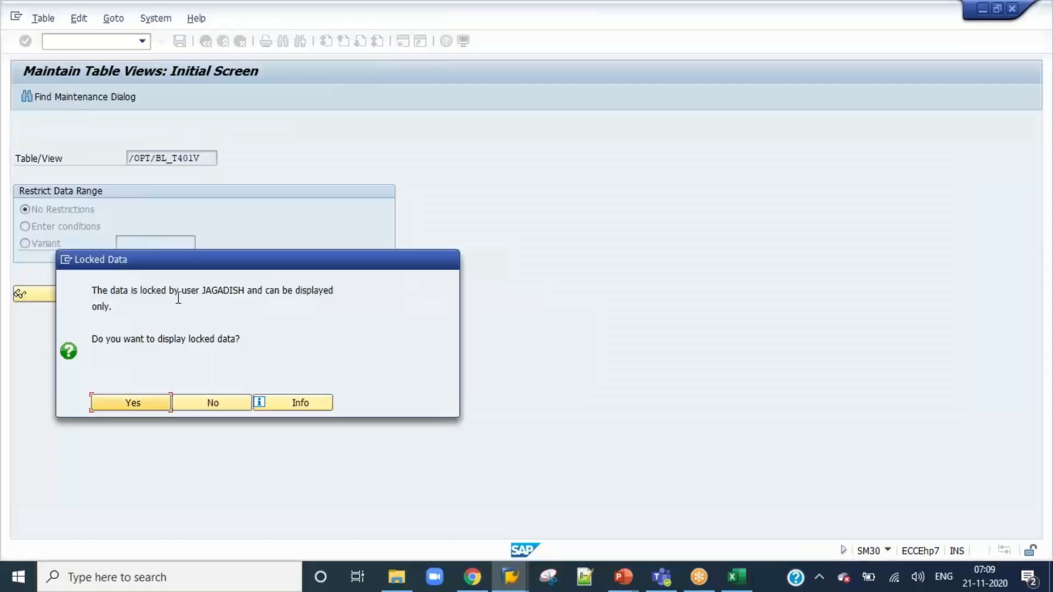
{"action": "left_click", "coordinate": [159, 403]}
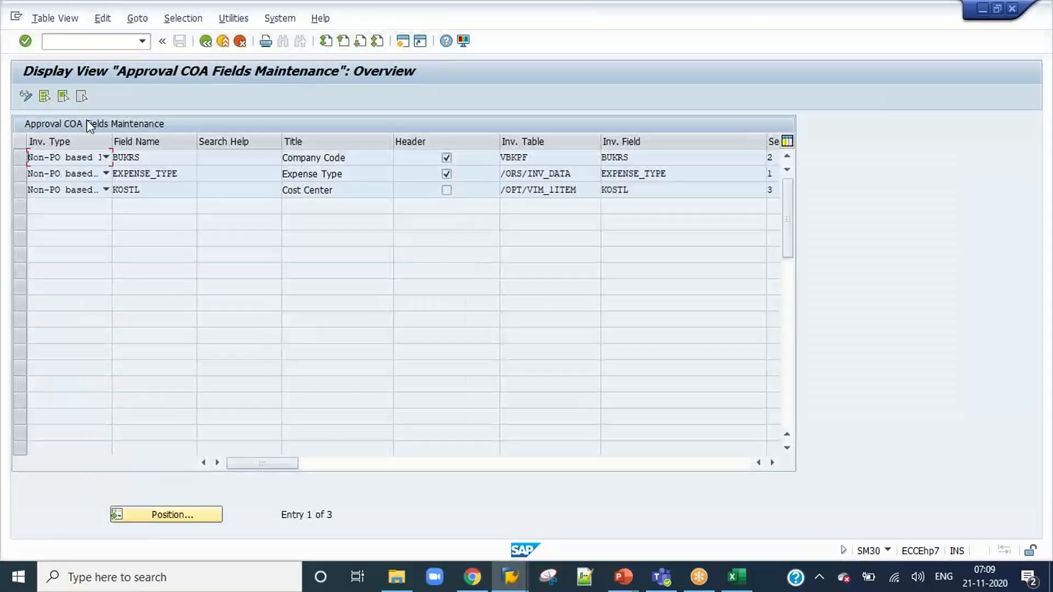
{"action": "left_click", "coordinate": [26, 97]}
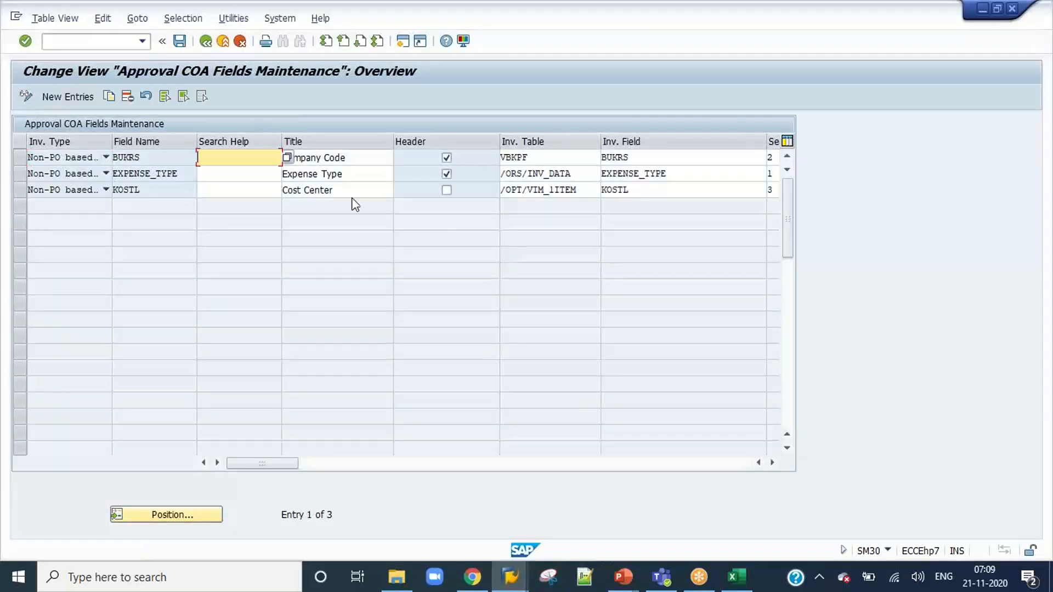
Enable the "Allo..." option for the cost center (KOSTL) entry in the approval COA fields.
{"action": "left_click_drag", "start_coordinate": [286, 465], "coordinate": [518, 454]}
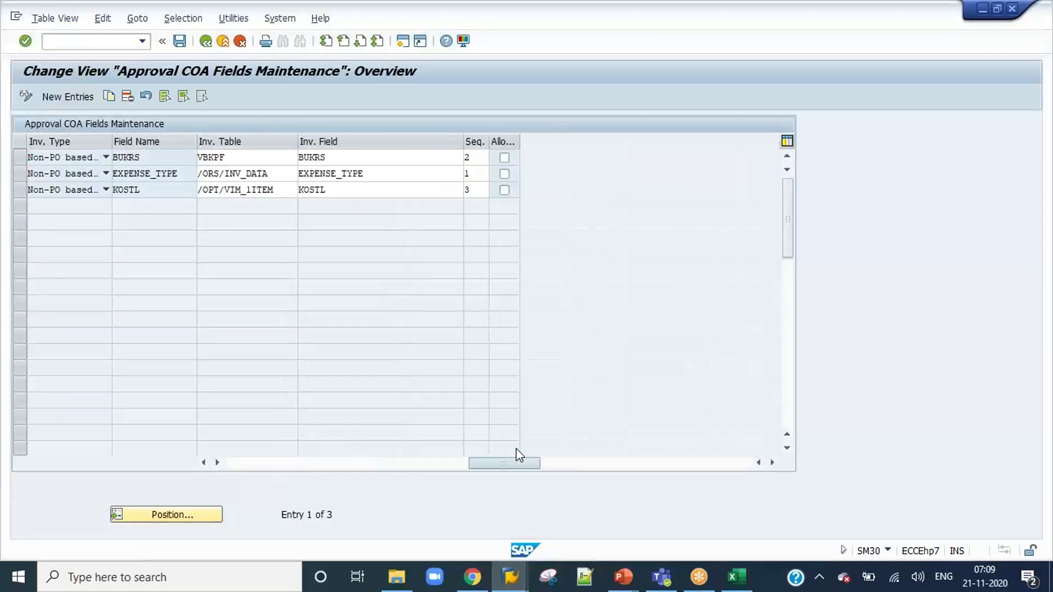
{"action": "left_click", "coordinate": [504, 190]}
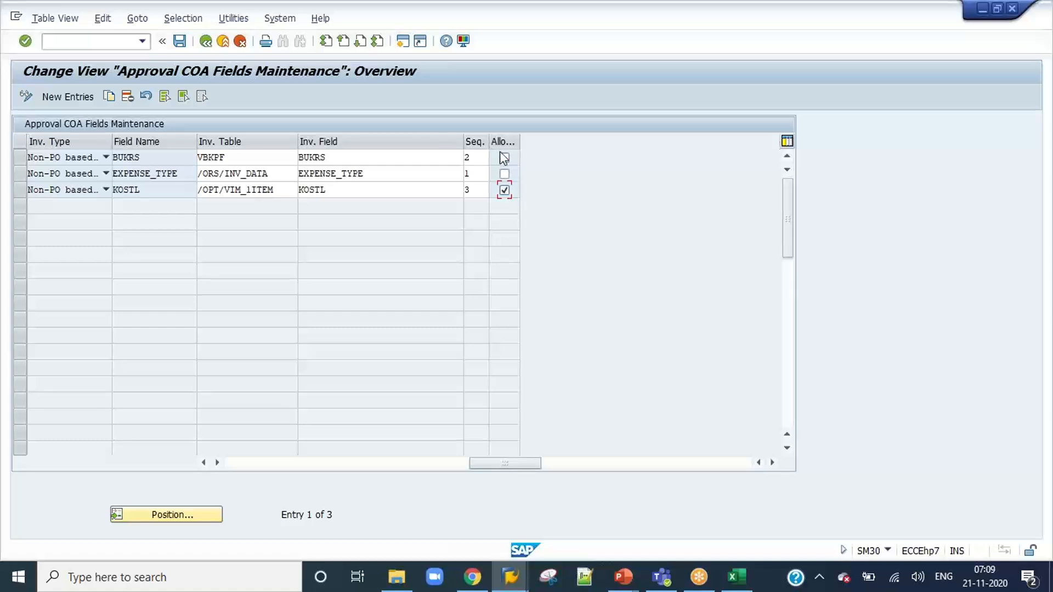
{"action": "left_click_drag", "start_coordinate": [514, 463], "coordinate": [297, 465]}
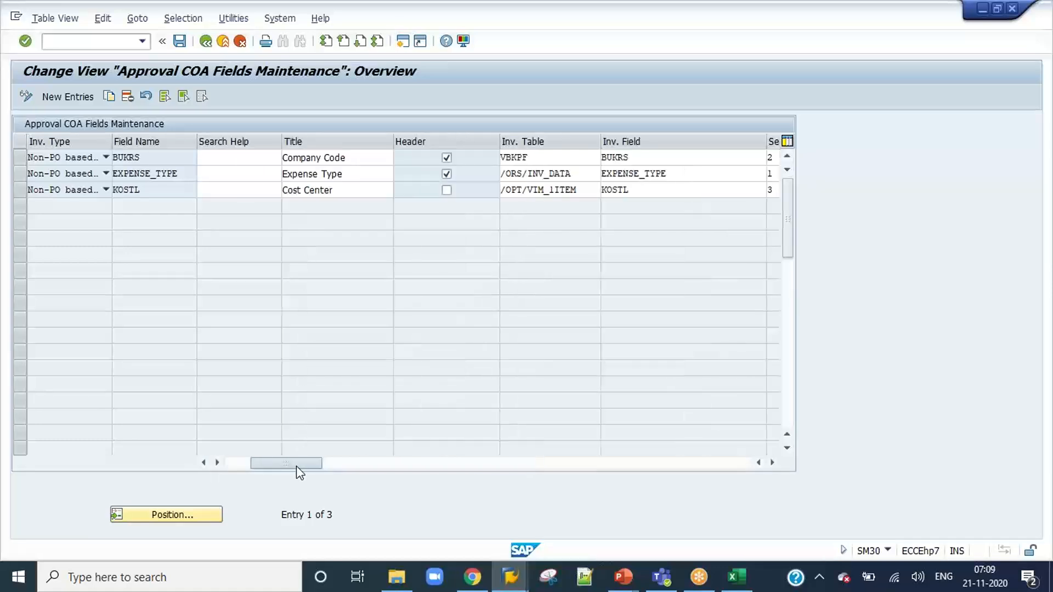
Add a new COA field entry for Non-PO based Invoices with the field name NETWORK_NO.
{"action": "left_click", "coordinate": [73, 96]}
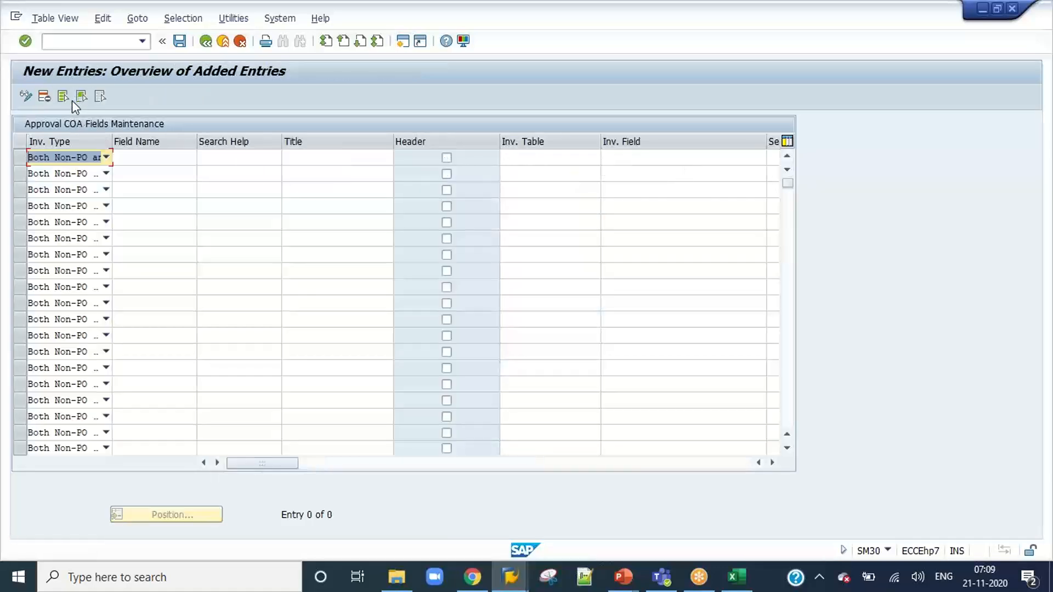
{"action": "left_click", "coordinate": [83, 157]}
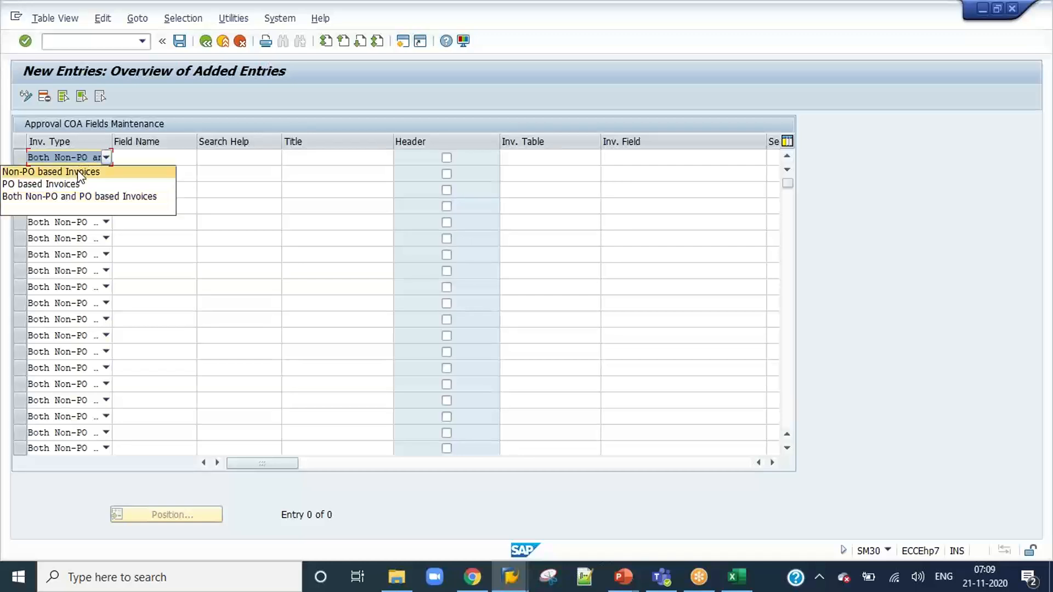
{"action": "left_click", "coordinate": [84, 171]}
{"action": "left_click", "coordinate": [146, 159]}
{"action": "left_click", "coordinate": [143, 172]}
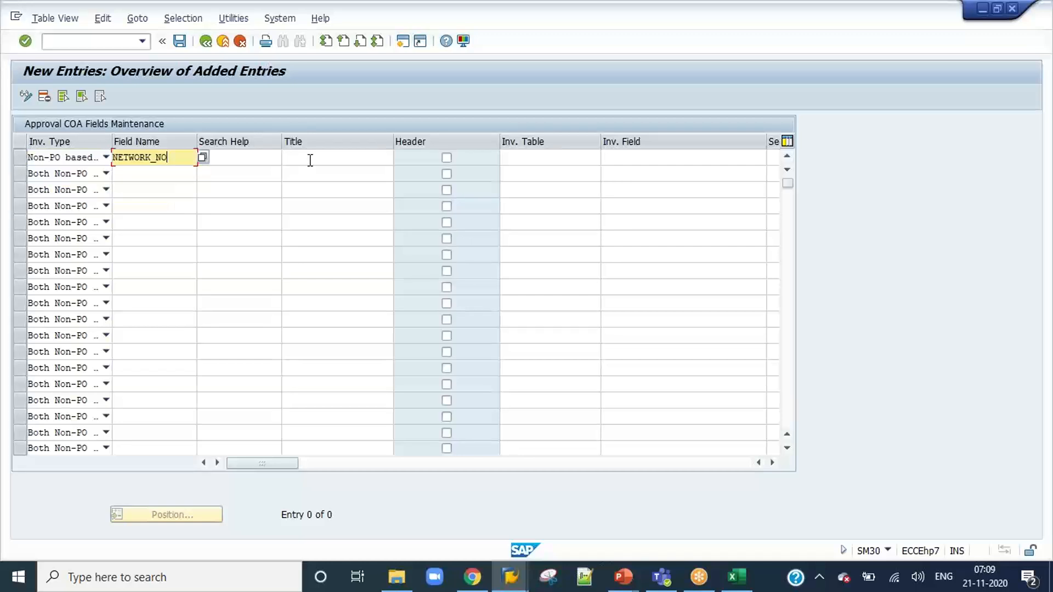
Assign NETWORK_NO the invoice table /OPT/VIM_1ITEM, invoice field NPLNR and sequence 4, and save it to the proposed customizing request.
{"action": "left_click", "coordinate": [502, 156]}
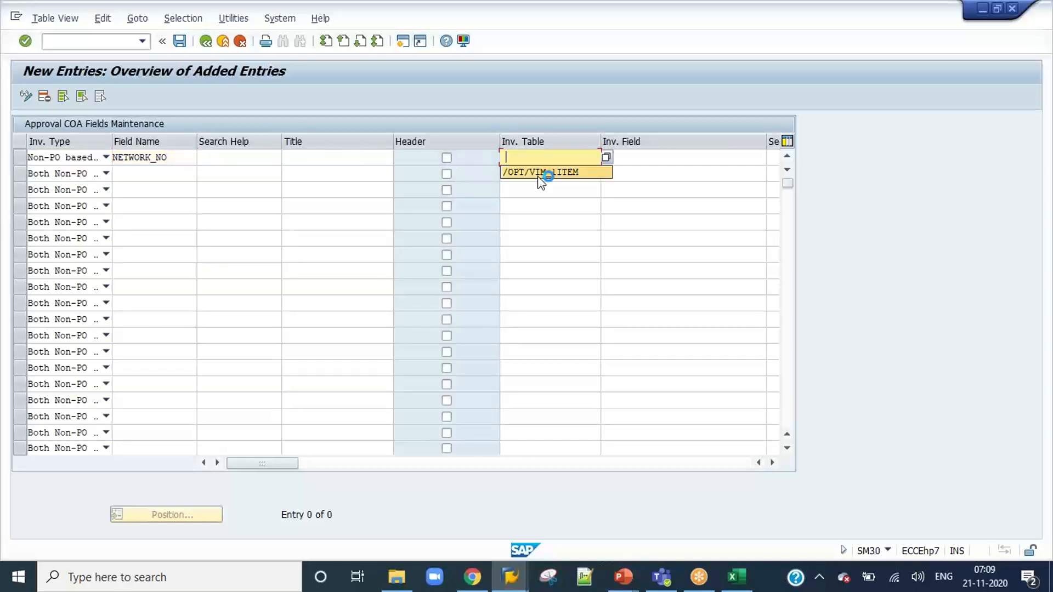
{"action": "left_click", "coordinate": [541, 173]}
{"action": "left_click", "coordinate": [662, 158]}
{"action": "left_click", "coordinate": [657, 172]}
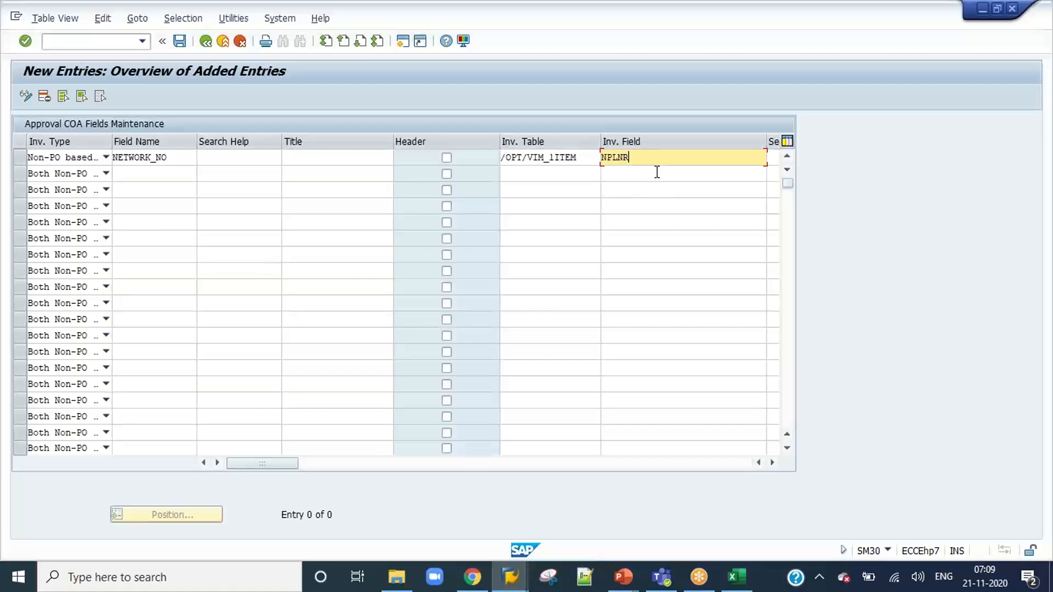
{"action": "left_click_drag", "start_coordinate": [249, 463], "coordinate": [434, 461]}
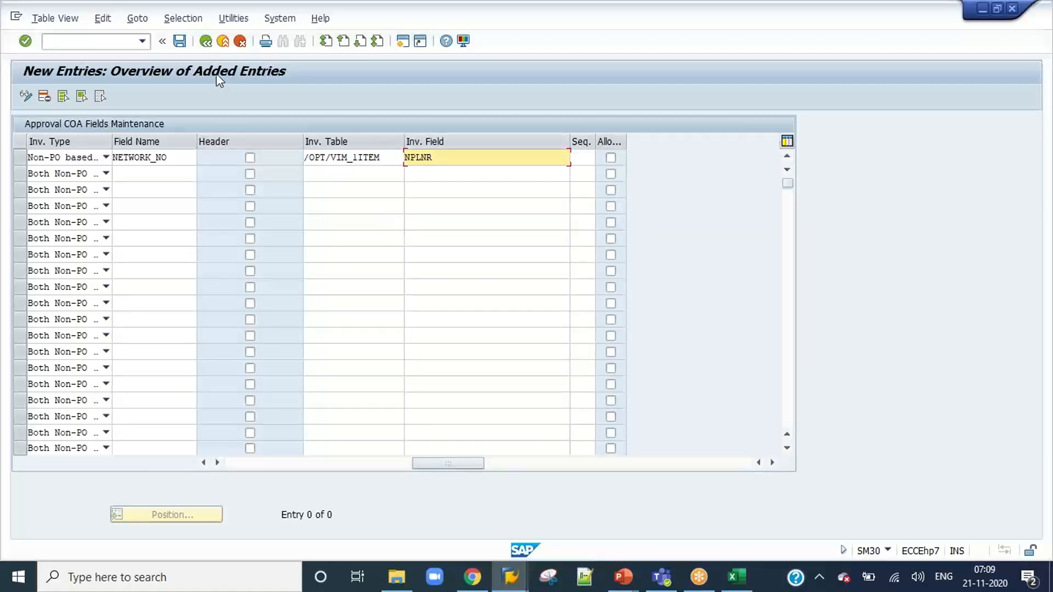
{"action": "left_click", "coordinate": [584, 158]}
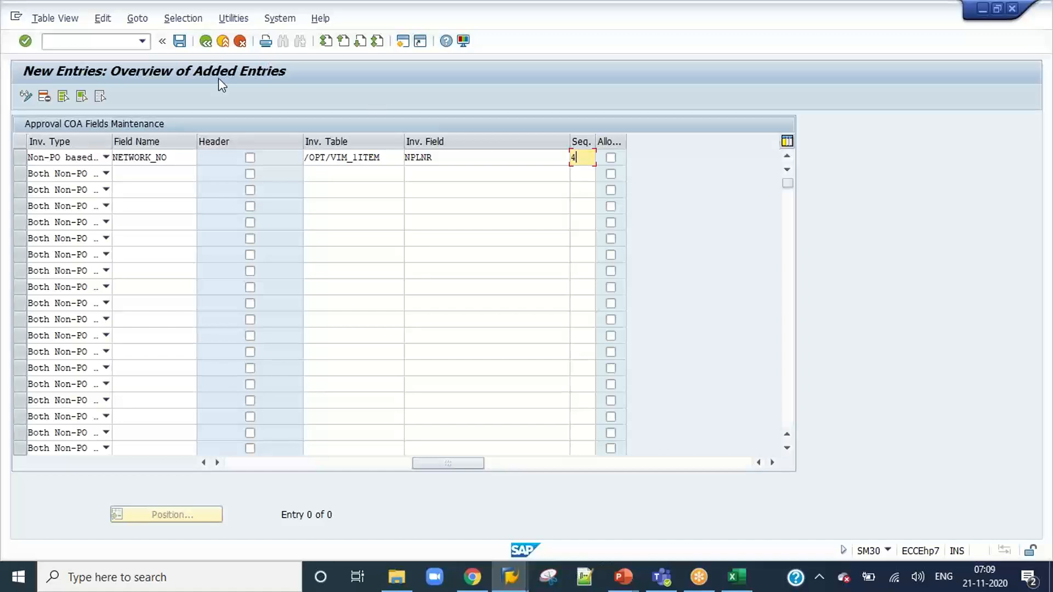
{"action": "left_click", "coordinate": [179, 41]}
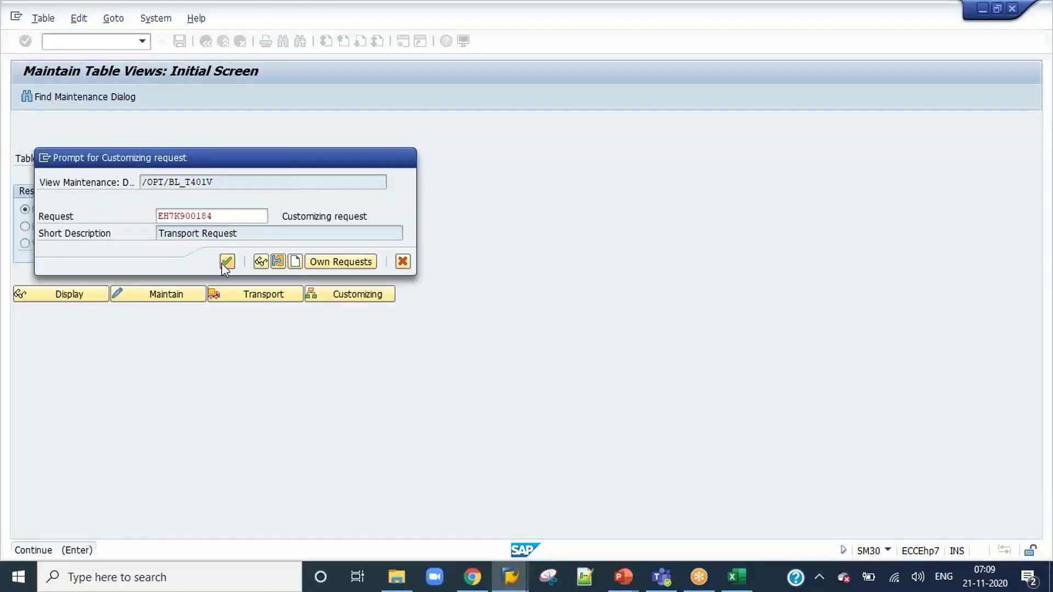
{"action": "left_click", "coordinate": [227, 261]}
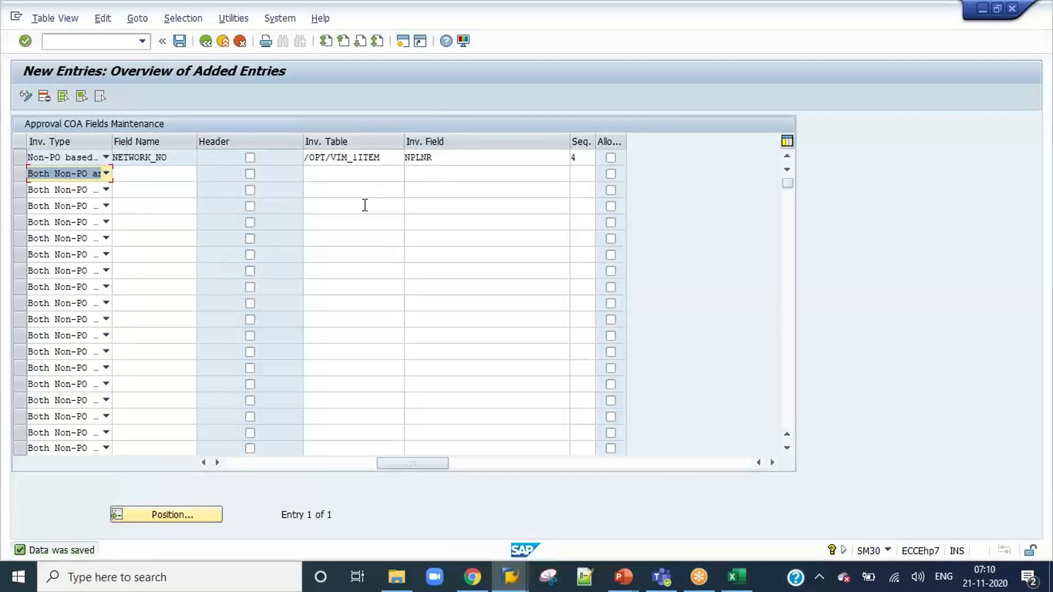
Reopen transaction /OPT/AR_COA and check the cost center and network columns in the coder/requester COA details.
{"action": "key", "text": "alt+Tab"}
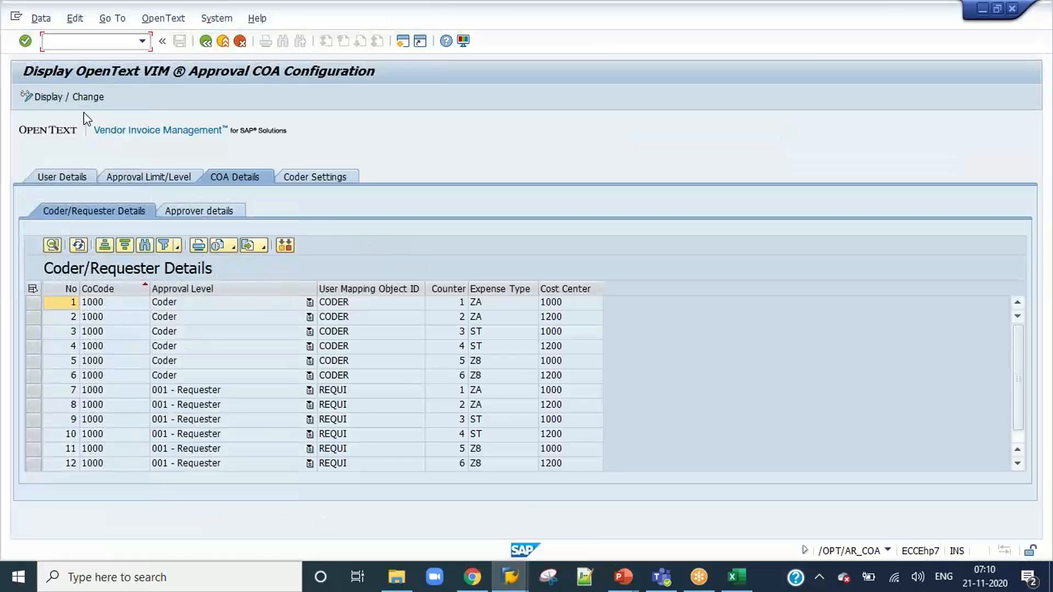
{"action": "left_click", "coordinate": [142, 40]}
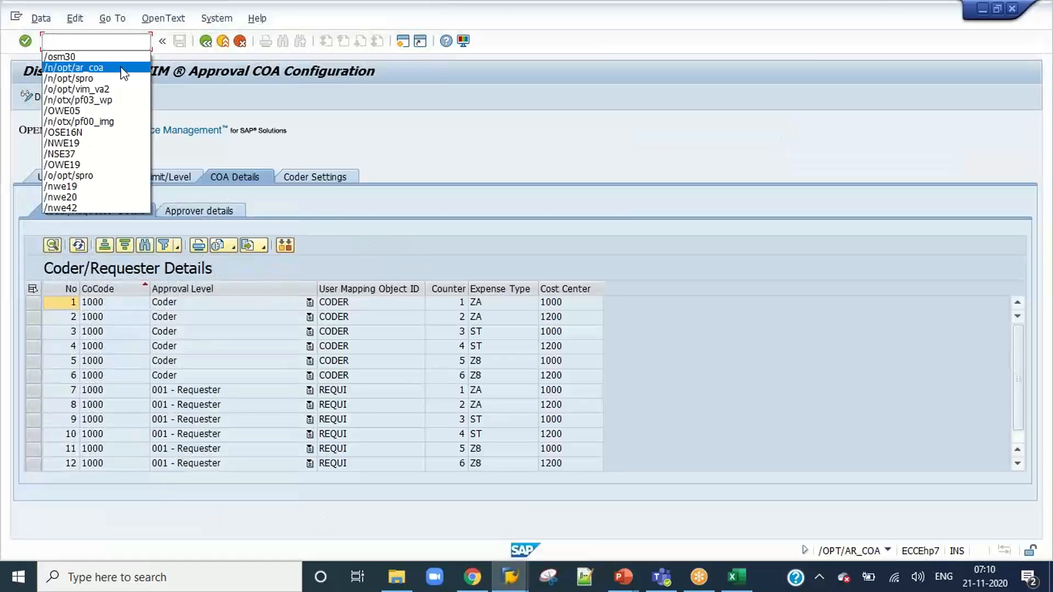
{"action": "left_click", "coordinate": [124, 73]}
{"action": "key", "text": "Return"}
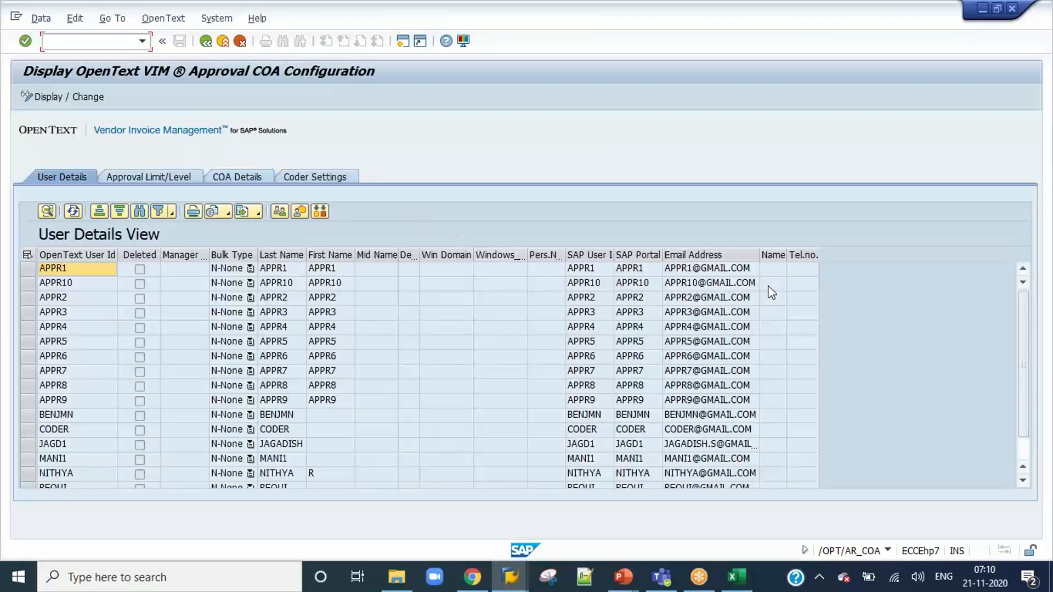
{"action": "left_click", "coordinate": [133, 179]}
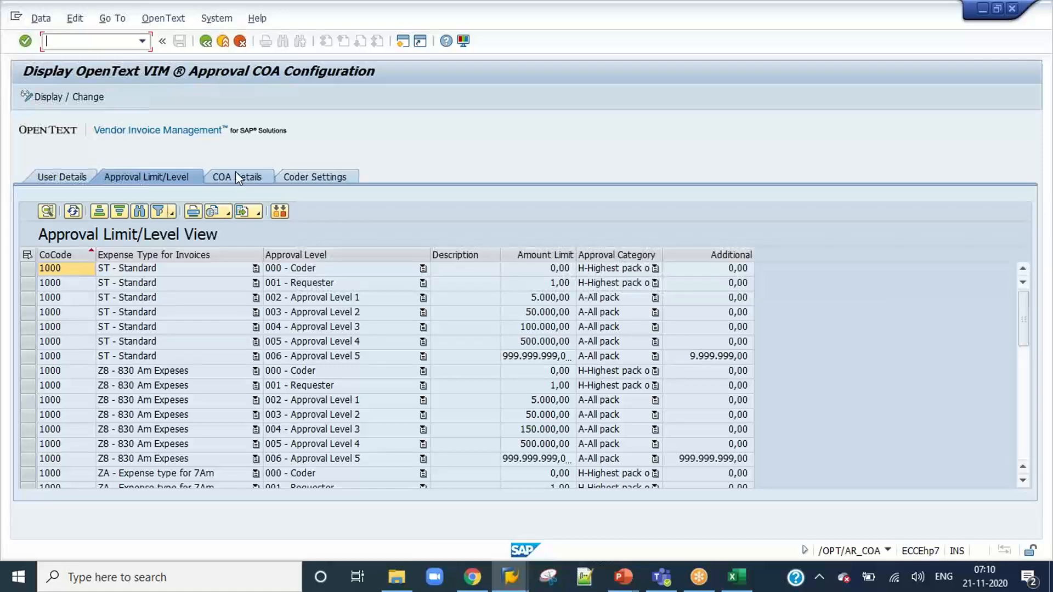
{"action": "left_click", "coordinate": [235, 174]}
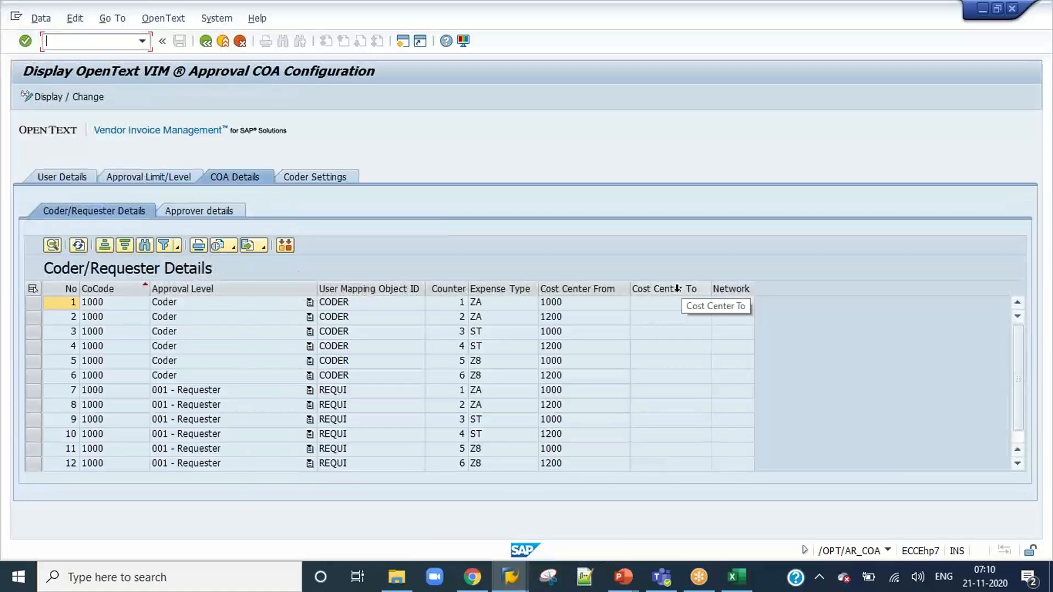
{"action": "left_click", "coordinate": [658, 289]}
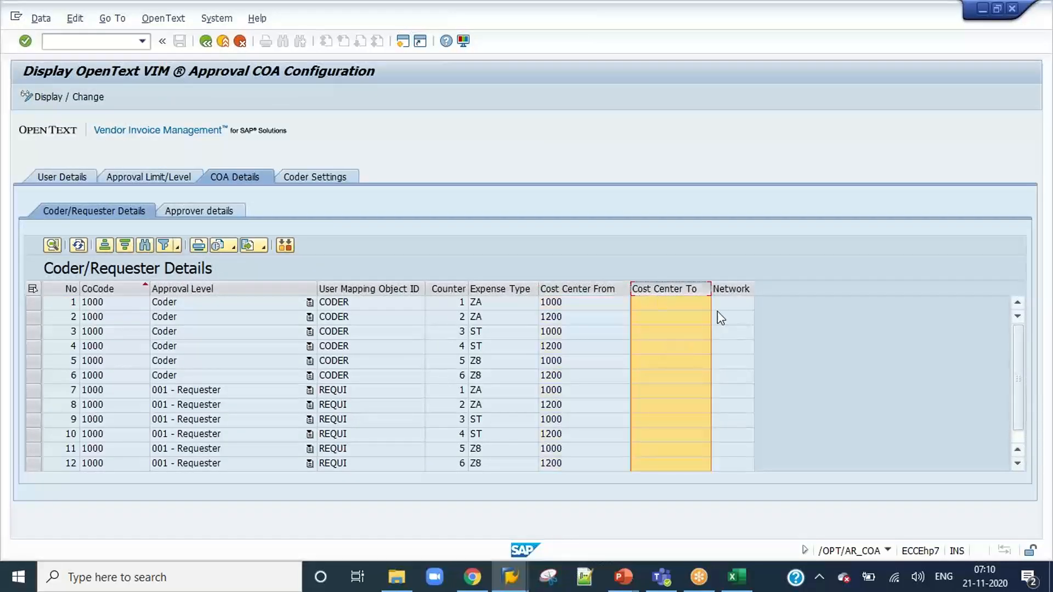
{"action": "left_click", "coordinate": [728, 286]}
{"action": "left_click_drag", "start_coordinate": [752, 286], "coordinate": [848, 283]}
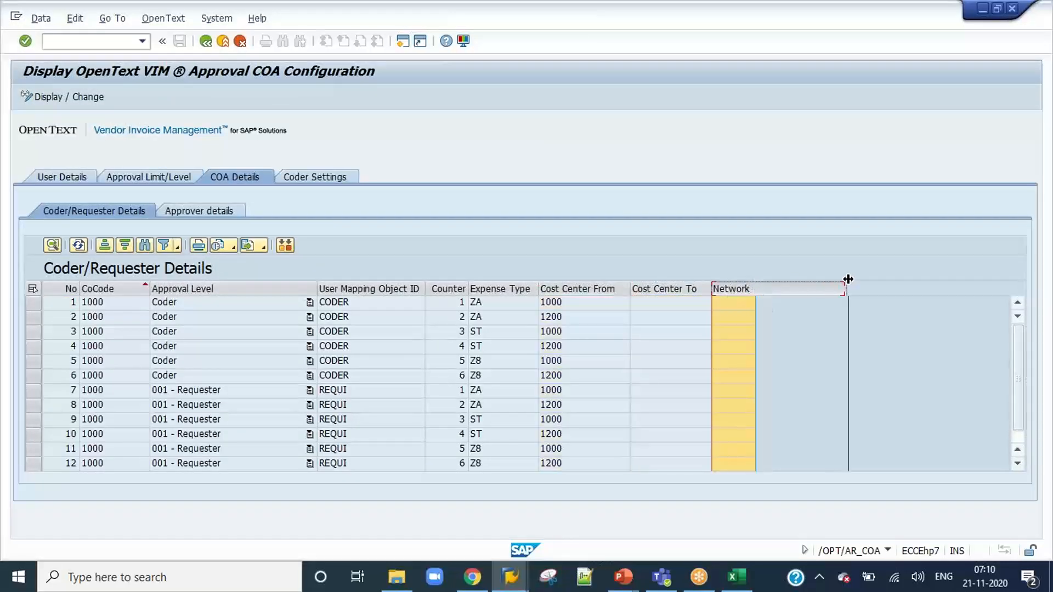
{"action": "left_click", "coordinate": [693, 318]}
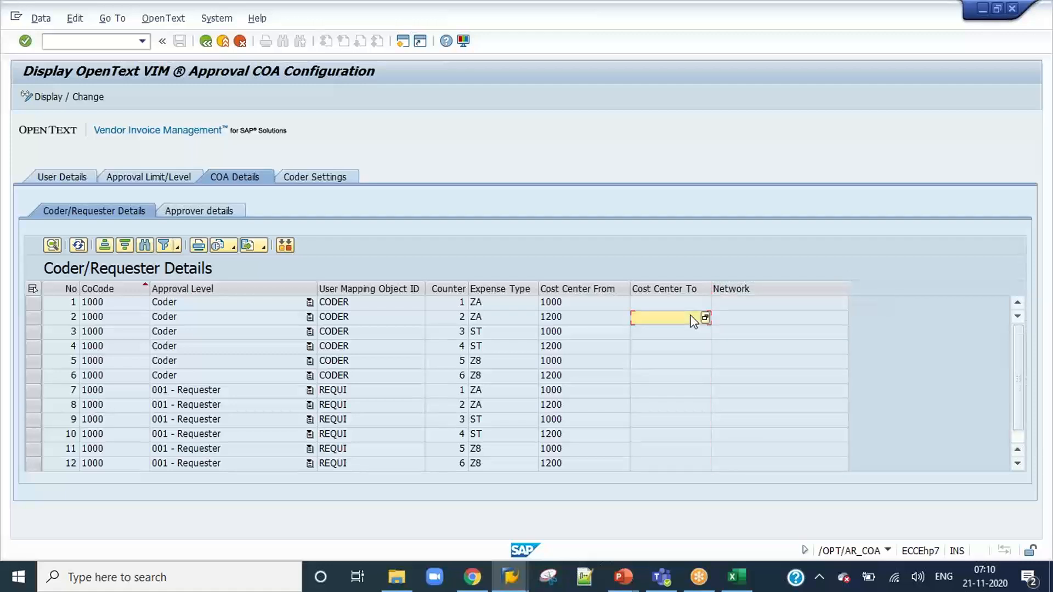
{"action": "scroll", "coordinate": [692, 318], "scroll_direction": "down", "scroll_amount": 1}
{"action": "scroll", "coordinate": [692, 318], "scroll_direction": "up", "scroll_amount": 1}
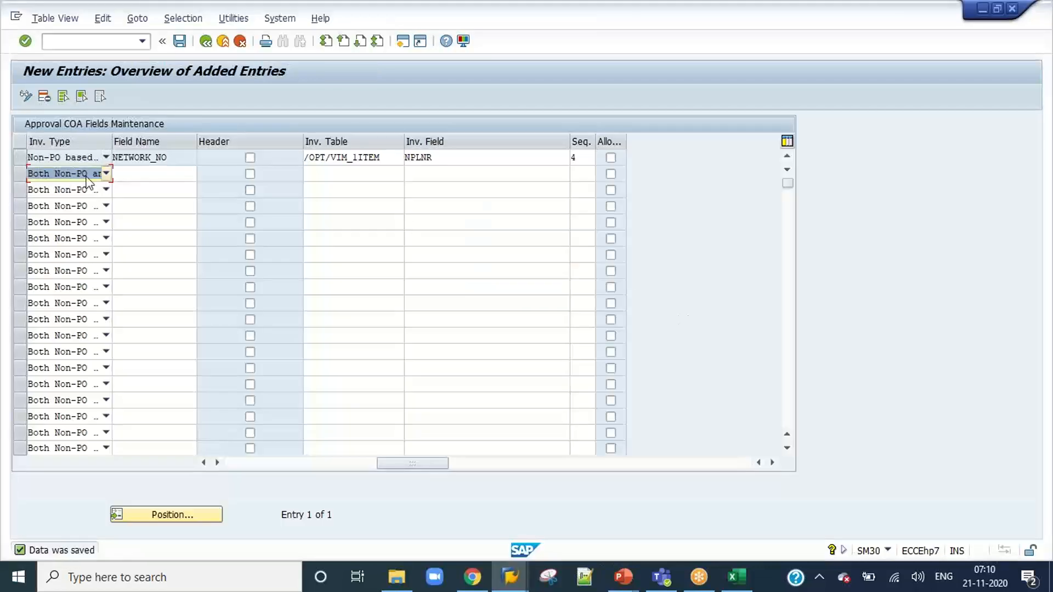
Disable the "Allo..." option for KOSTL, delete the NETWORK_NO entry, save, and leave the approval COA fields view.
{"action": "left_click", "coordinate": [206, 41]}
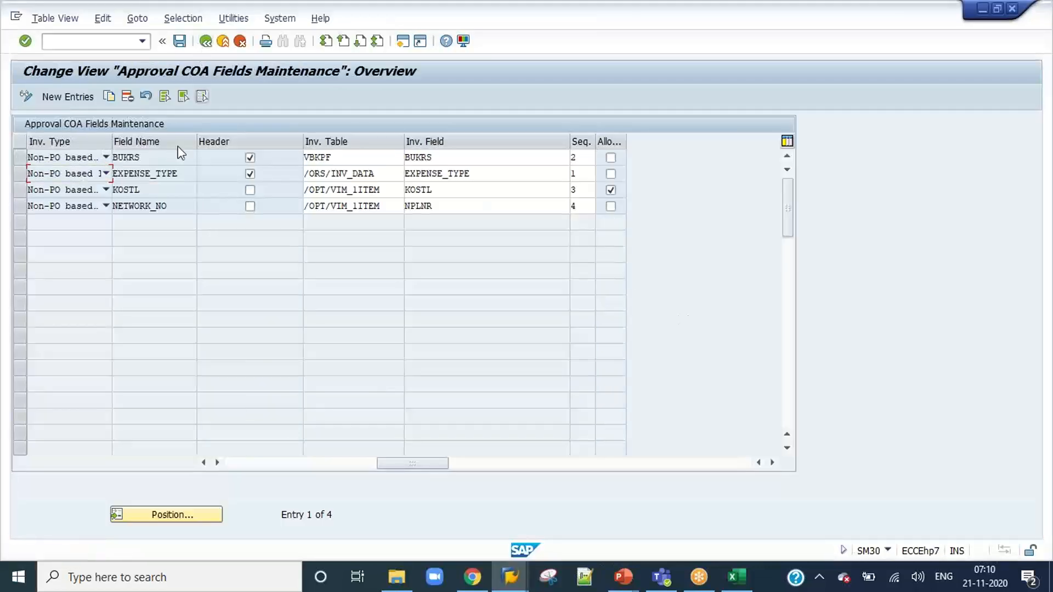
{"action": "left_click", "coordinate": [613, 192]}
{"action": "left_click", "coordinate": [19, 207]}
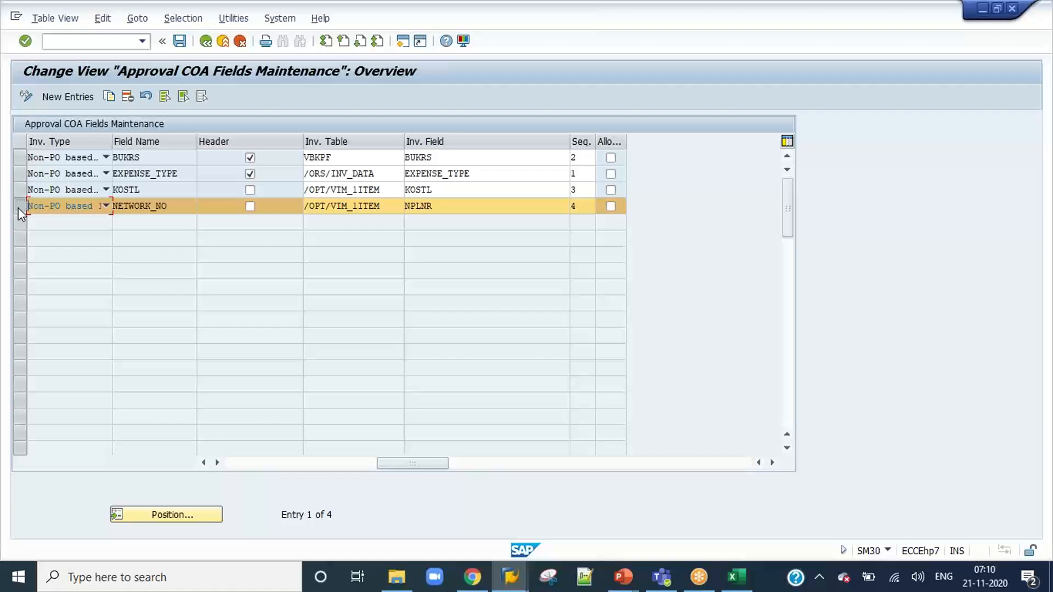
{"action": "left_click", "coordinate": [128, 97]}
{"action": "left_click", "coordinate": [180, 41]}
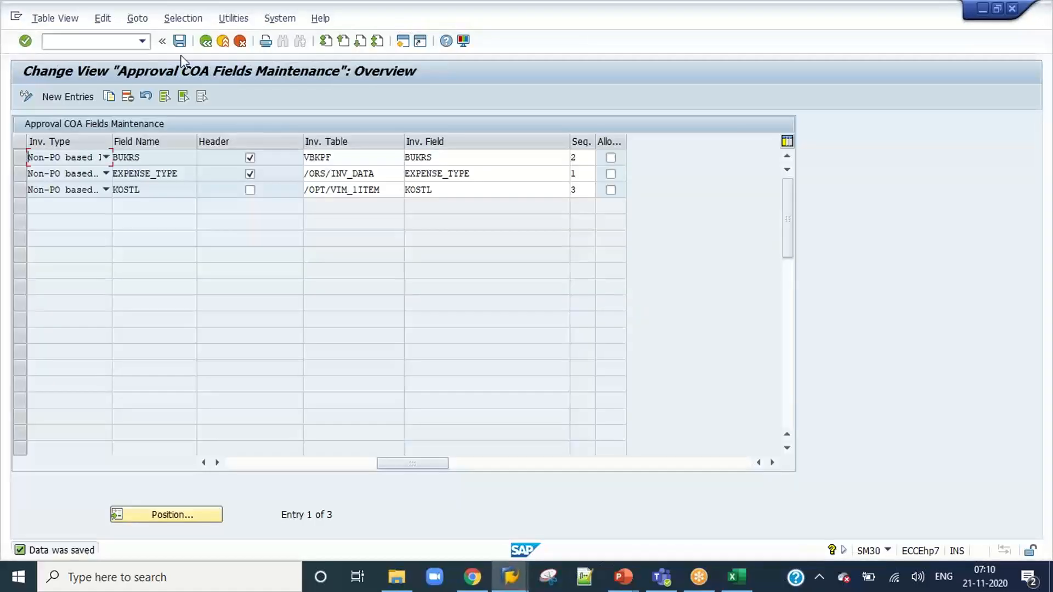
{"action": "left_click", "coordinate": [222, 42]}
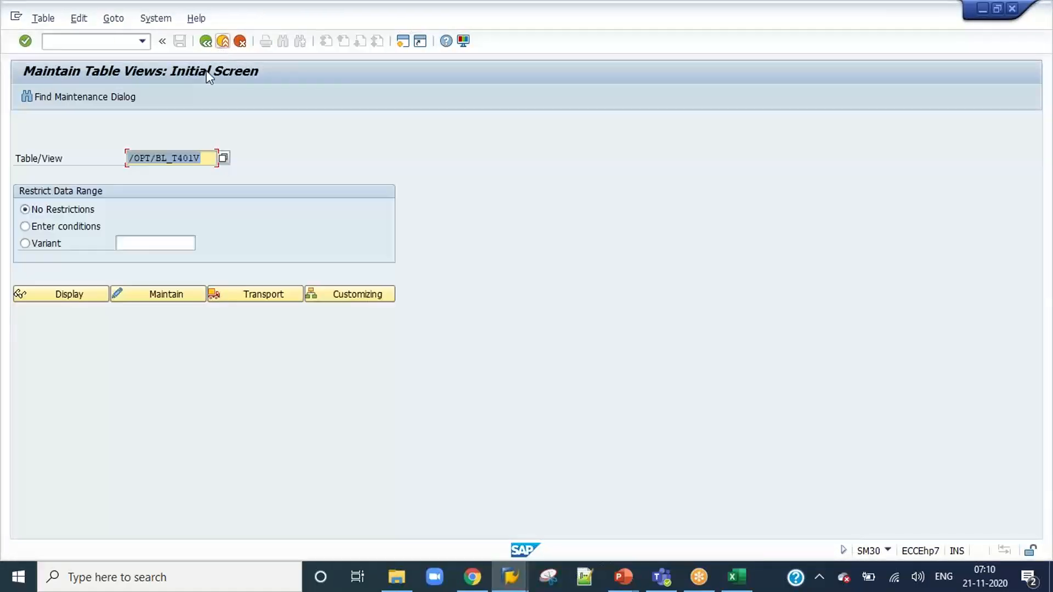
Switch to the other SAP session showing the Approval COA Configuration and restart transaction /OPT/AR_COA.
{"action": "left_click", "coordinate": [770, 23]}
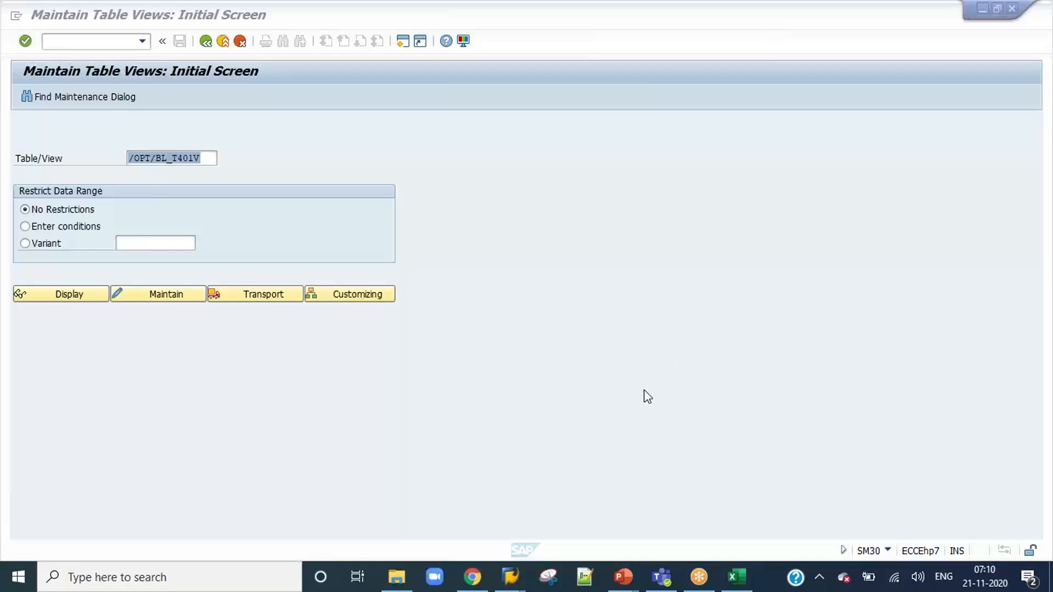
{"action": "mouse_move", "coordinate": [510, 576]}
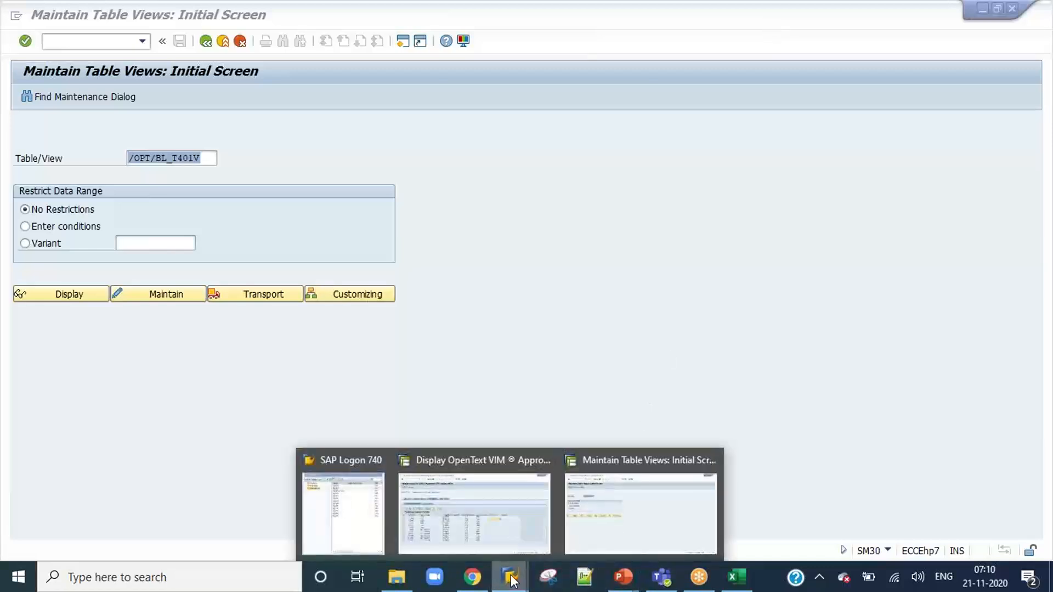
{"action": "left_click", "coordinate": [500, 537]}
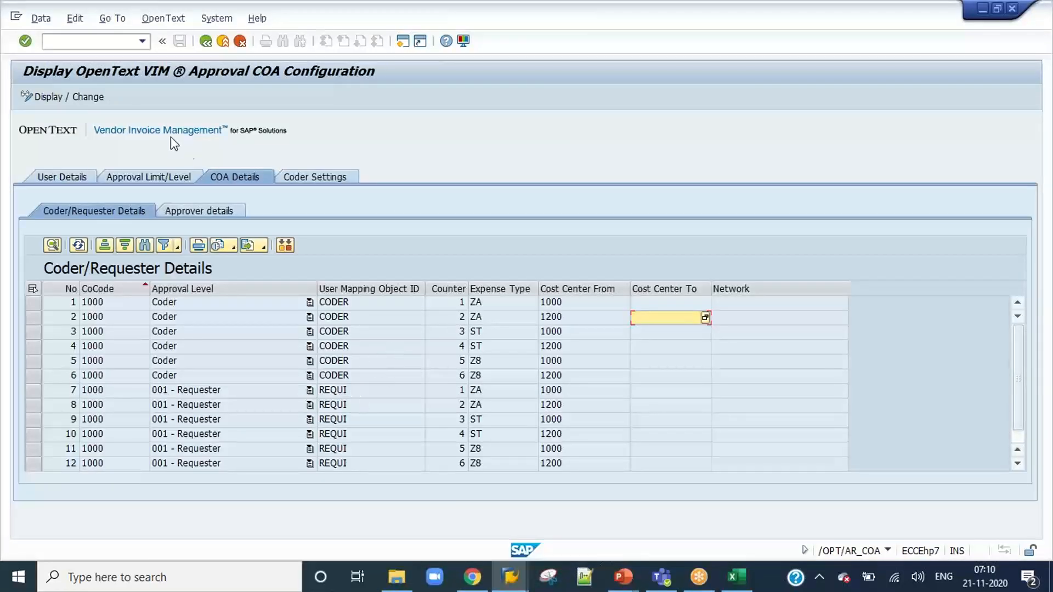
{"action": "left_click", "coordinate": [142, 43]}
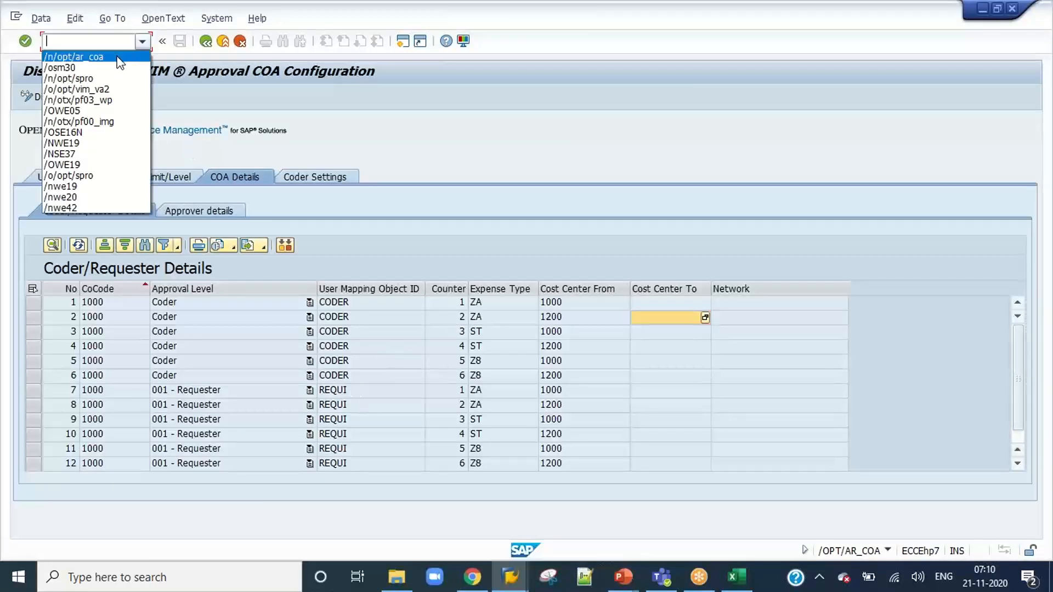
{"action": "left_click", "coordinate": [118, 50]}
{"action": "key", "text": "Return"}
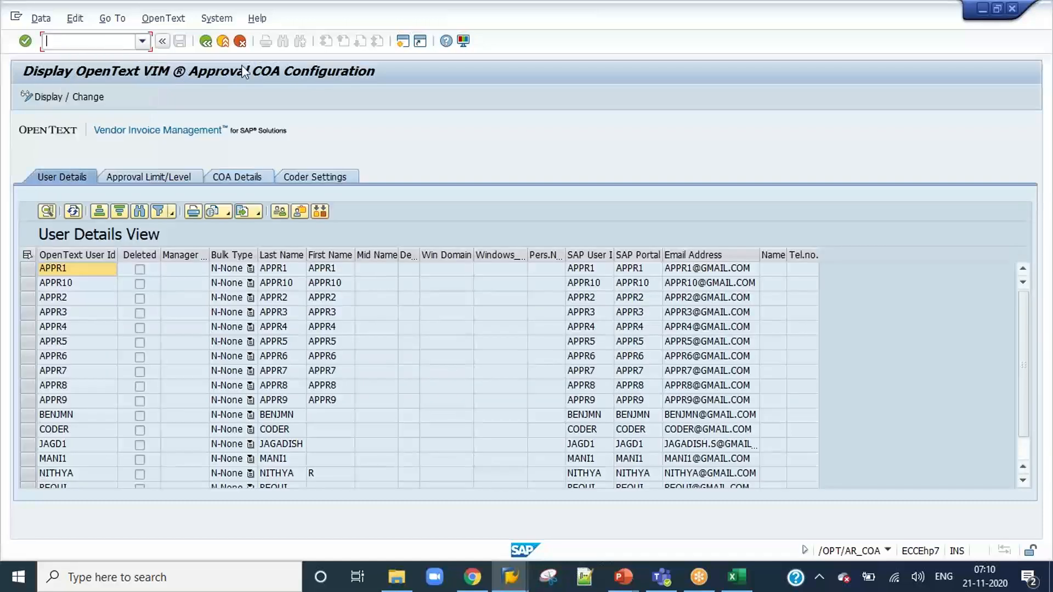
Check the cost center column in the coder/requester COA details, and open the approver details in change mode.
{"action": "left_click", "coordinate": [776, 33]}
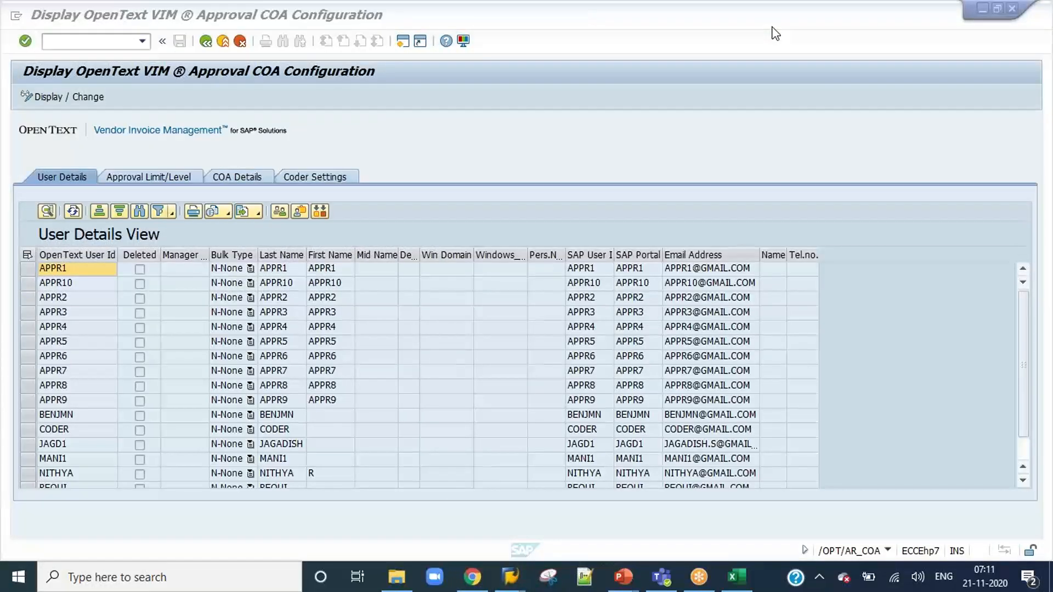
{"action": "left_click", "coordinate": [223, 176]}
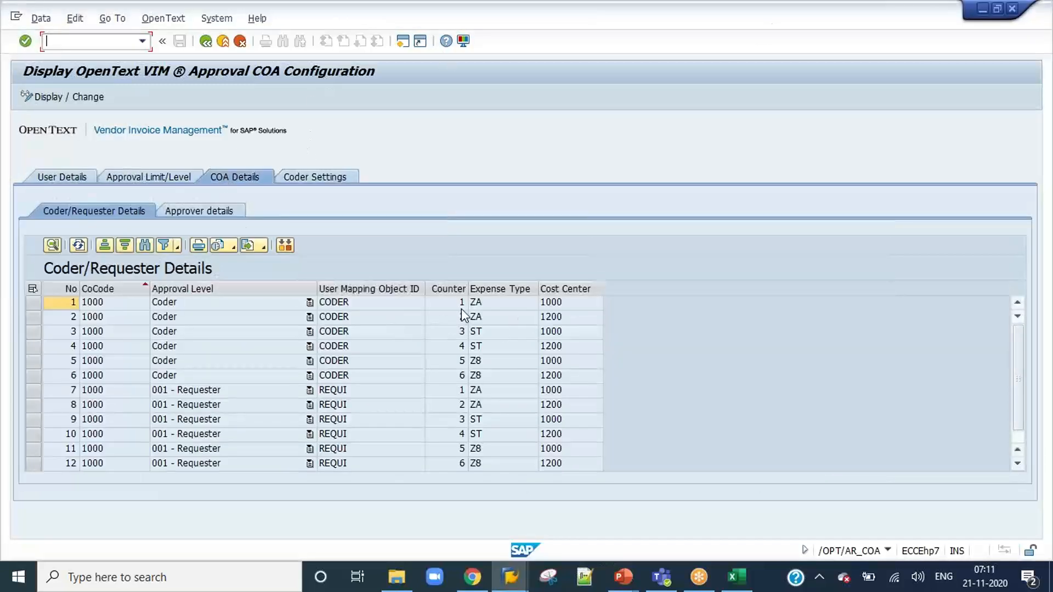
{"action": "left_click", "coordinate": [221, 215]}
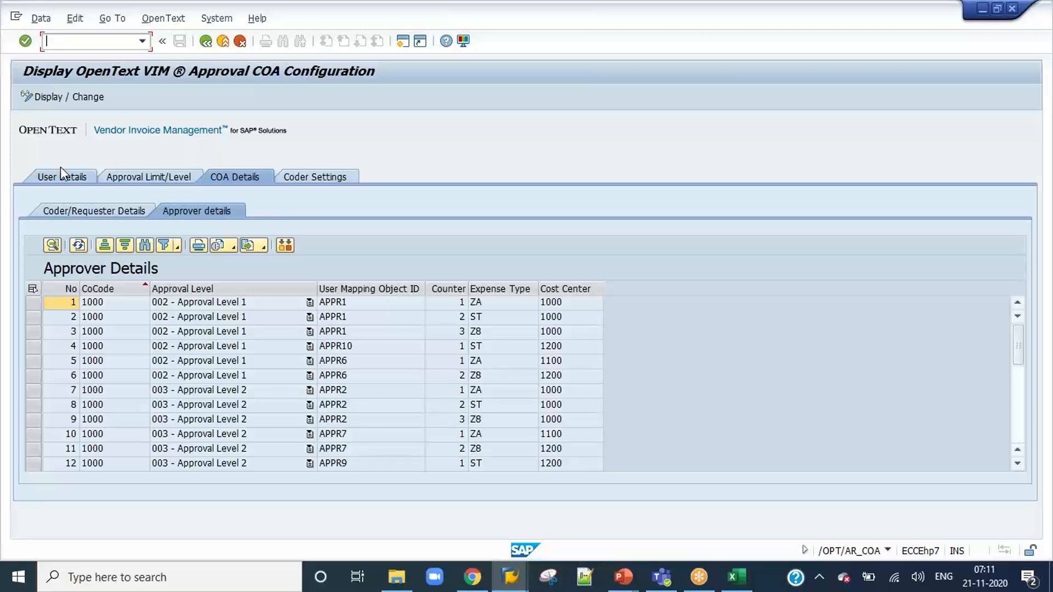
{"action": "left_click", "coordinate": [47, 97]}
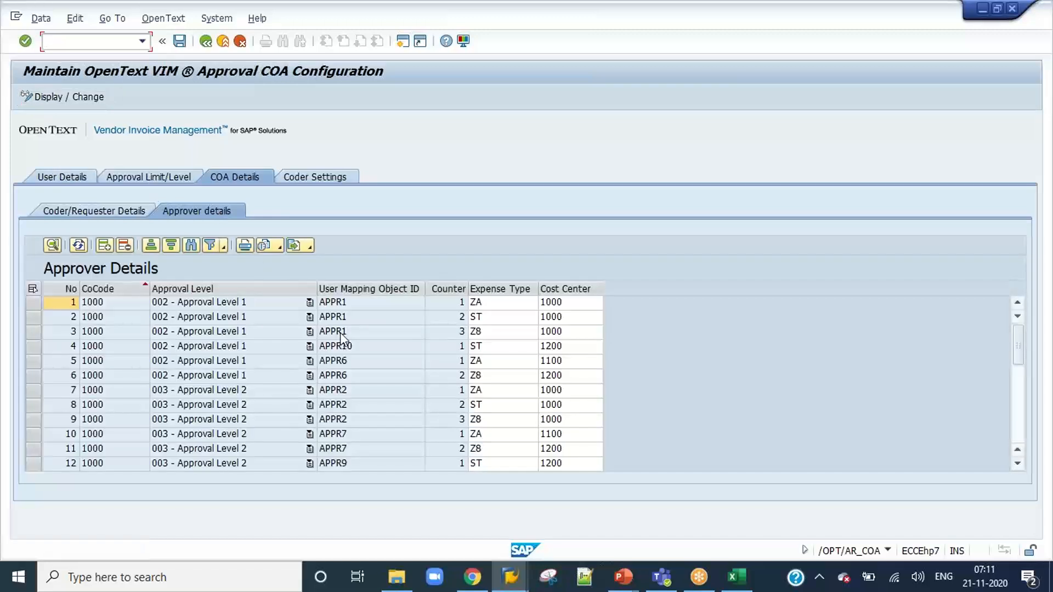
Sort the approver details by expense type in ascending order and filter them to expense type ZA.
{"action": "left_click", "coordinate": [477, 289]}
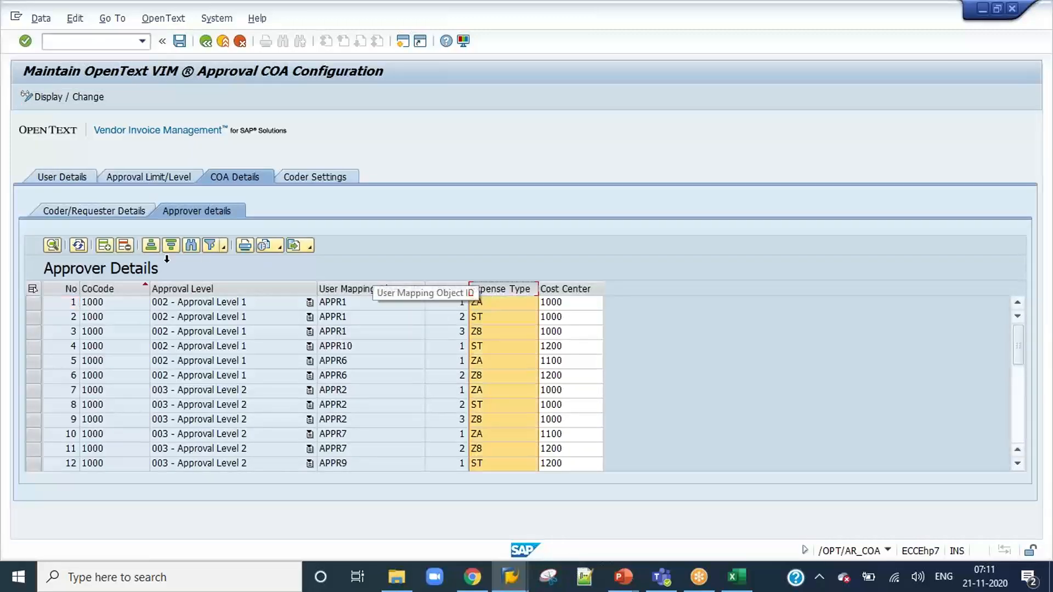
{"action": "left_click", "coordinate": [155, 247]}
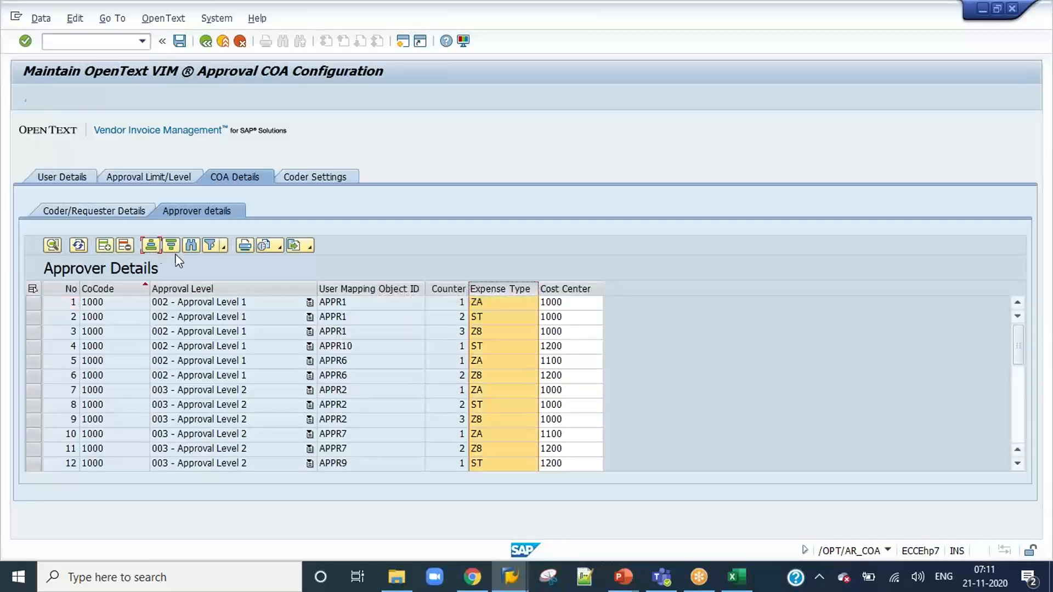
{"action": "left_click", "coordinate": [487, 294]}
{"action": "left_click", "coordinate": [212, 244]}
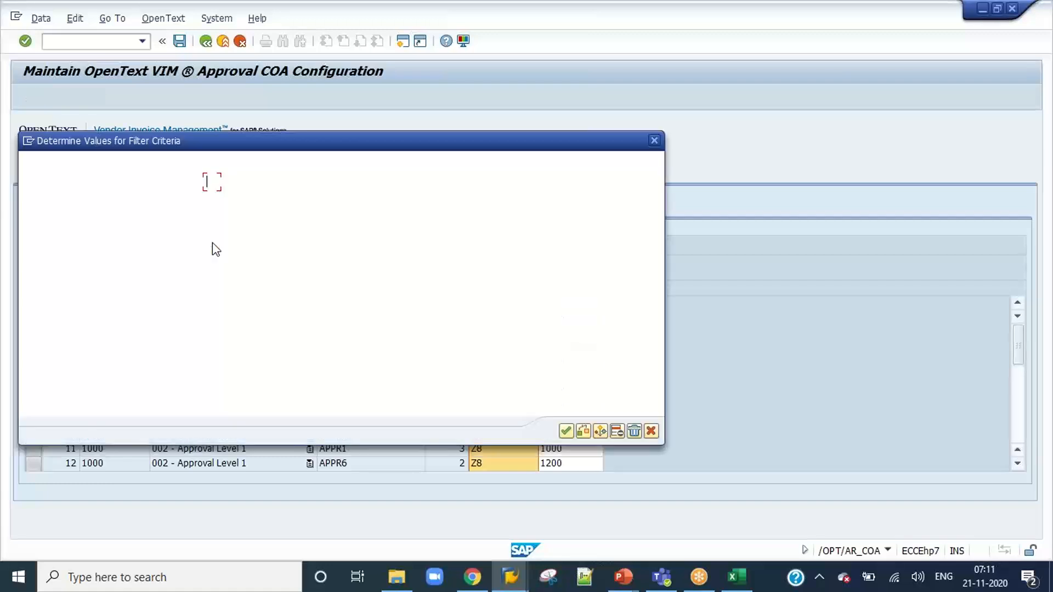
{"action": "type", "text": "za"}
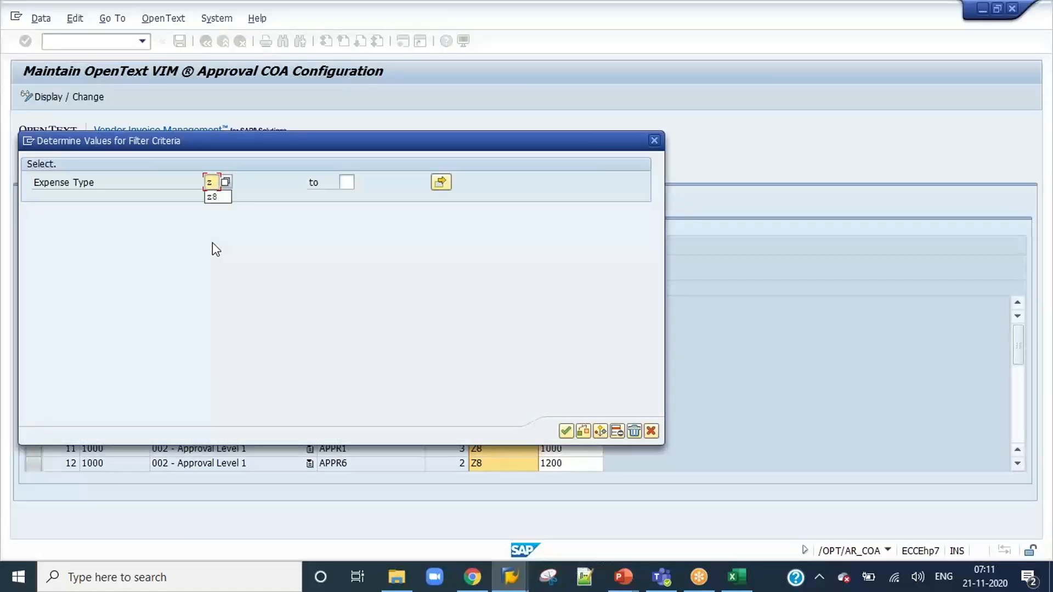
{"action": "key", "text": "Return"}
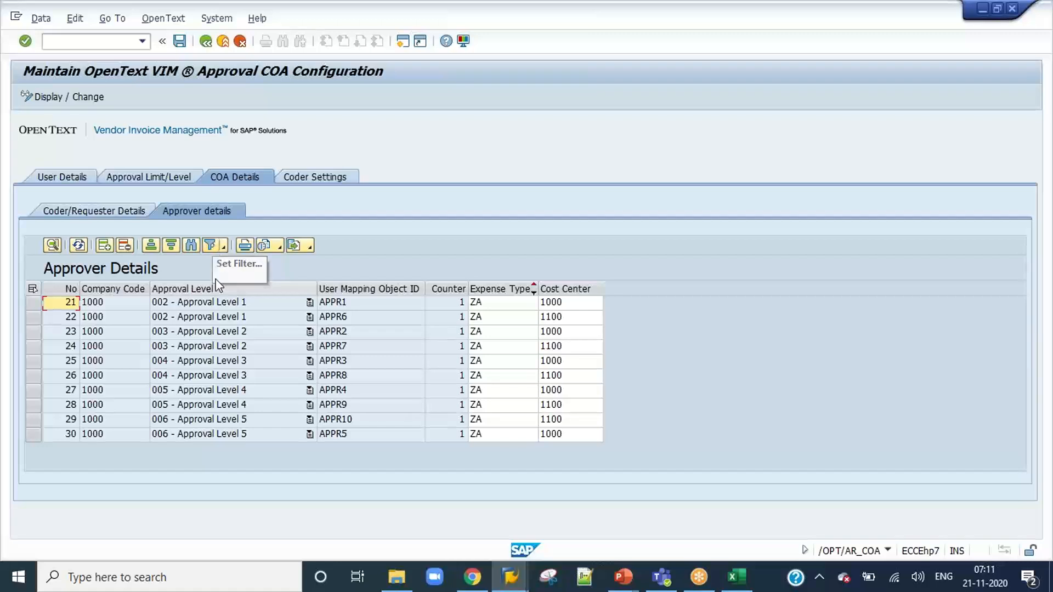
Set the cost center to 1200 for approvers APPR6, APPR7, APPR8, APPR9 and APPR5, and save the changes.
{"action": "left_click", "coordinate": [579, 323]}
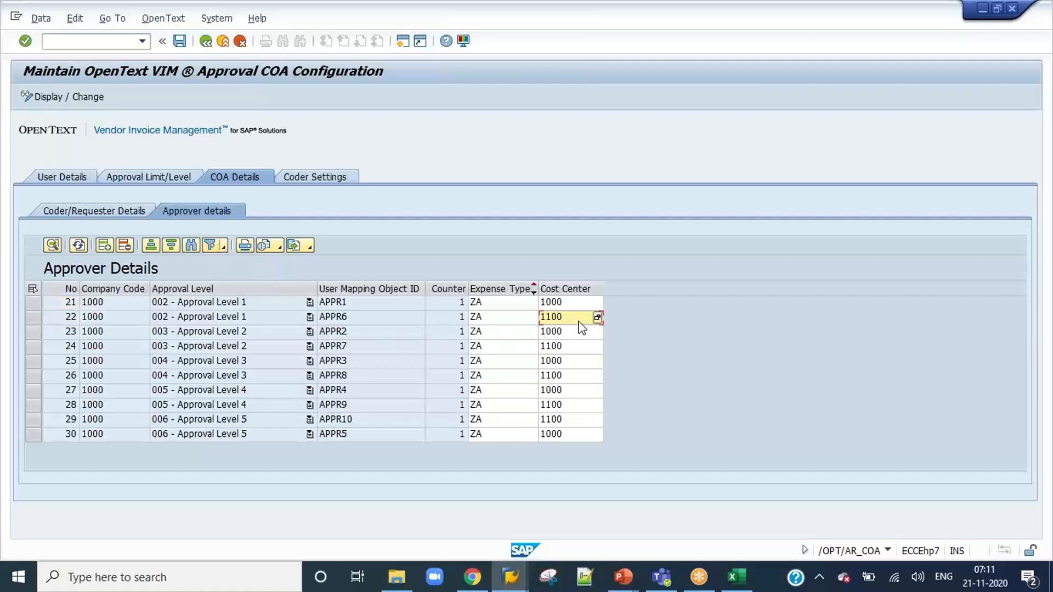
{"action": "type", "text": "1200"}
{"action": "key", "text": "Down"}
{"action": "key", "text": "Down"}
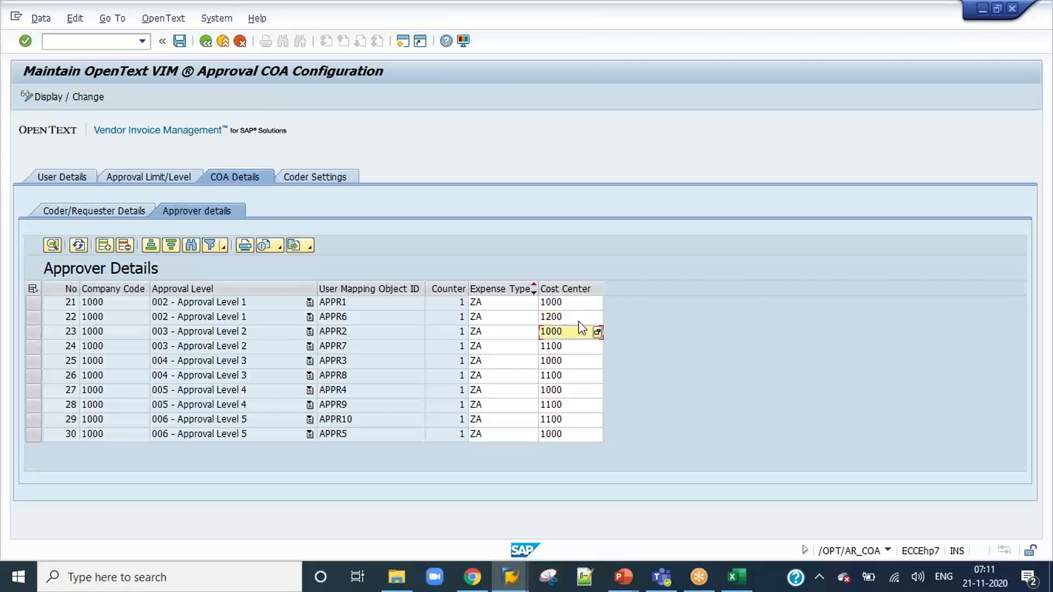
{"action": "type", "text": "1"}
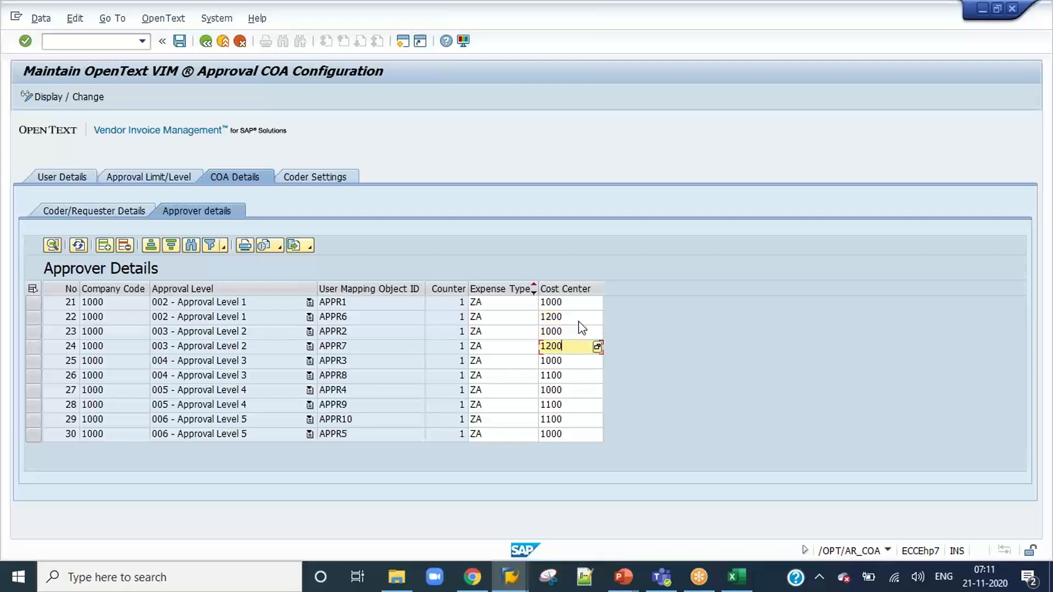
{"action": "key", "text": "Down"}
{"action": "key", "text": "Down"}
{"action": "type", "text": "1"}
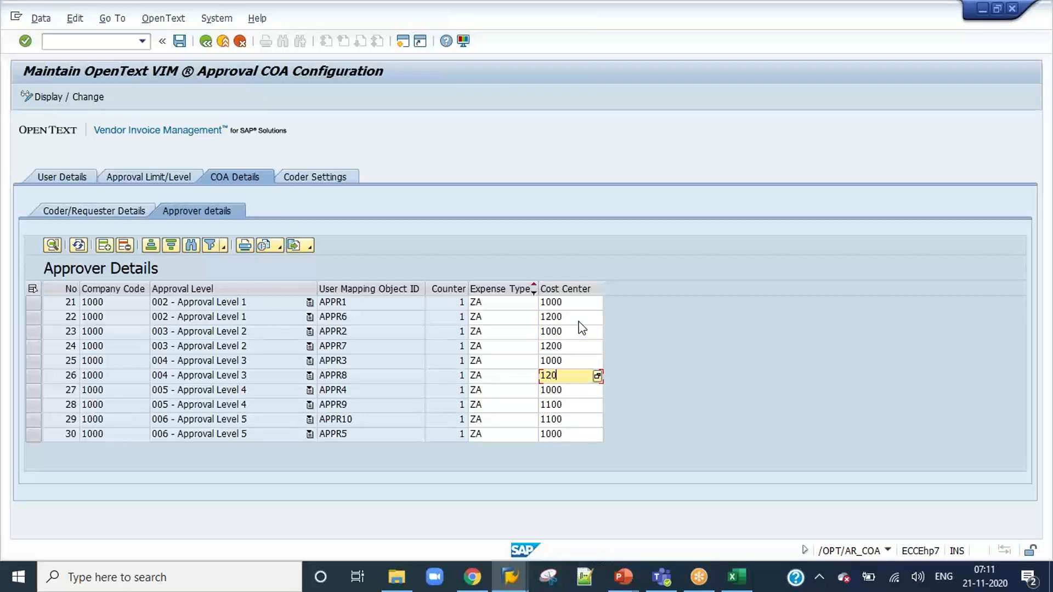
{"action": "key", "text": "Down"}
{"action": "key", "text": "Down"}
{"action": "type", "text": "1"}
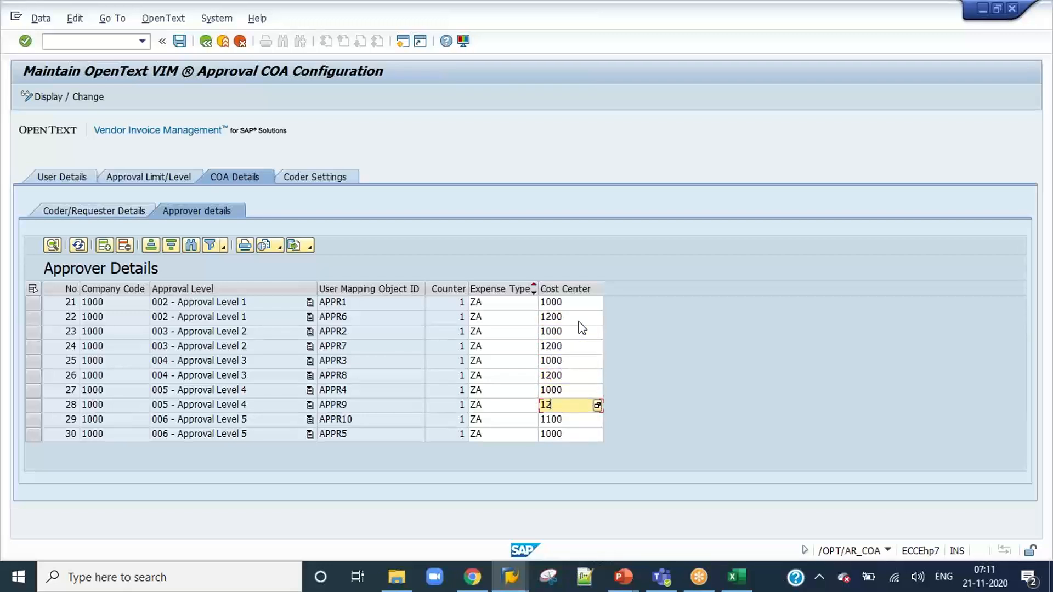
{"action": "key", "text": "Down"}
{"action": "key", "text": "Down"}
{"action": "type", "text": "12"}
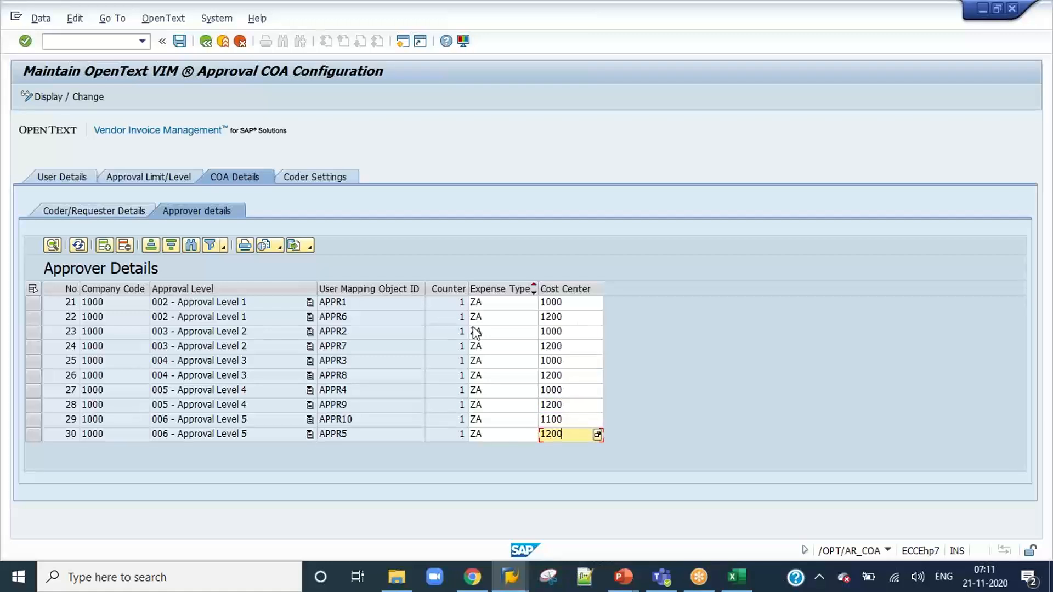
{"action": "left_click", "coordinate": [512, 317]}
{"action": "left_click", "coordinate": [185, 46]}
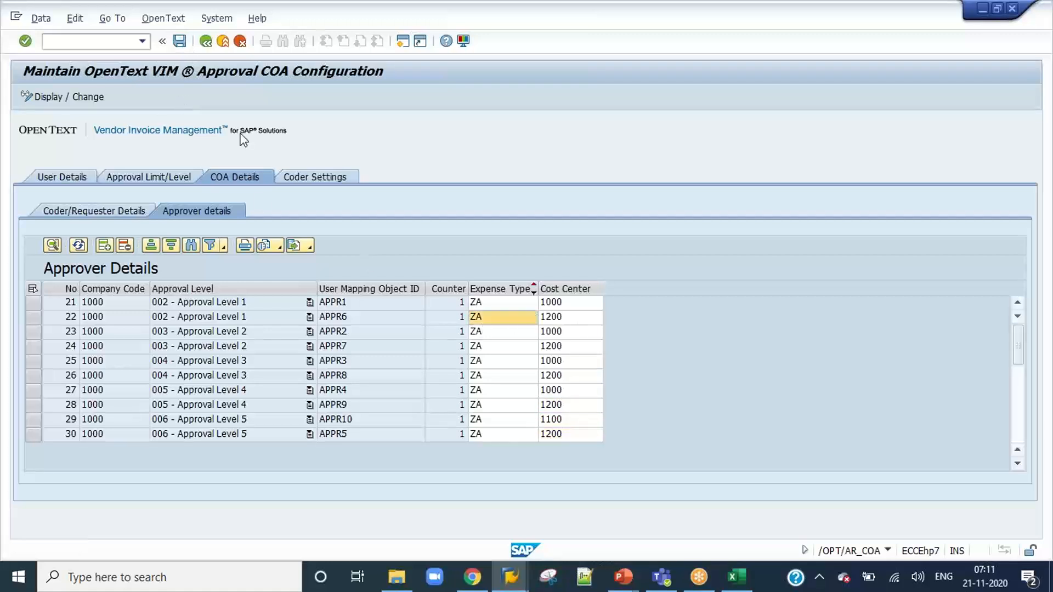
Set the cost center to 1000 for APPR5 and 1200 for APPR10, save, and sort the approvers by cost center ascending.
{"action": "left_click", "coordinate": [570, 289]}
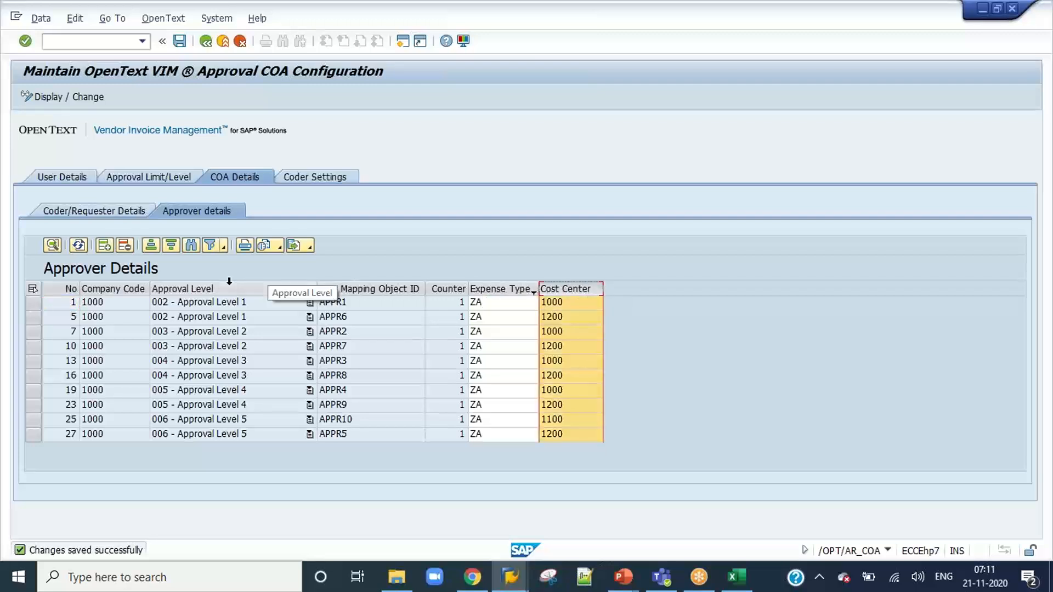
{"action": "left_click", "coordinate": [151, 245]}
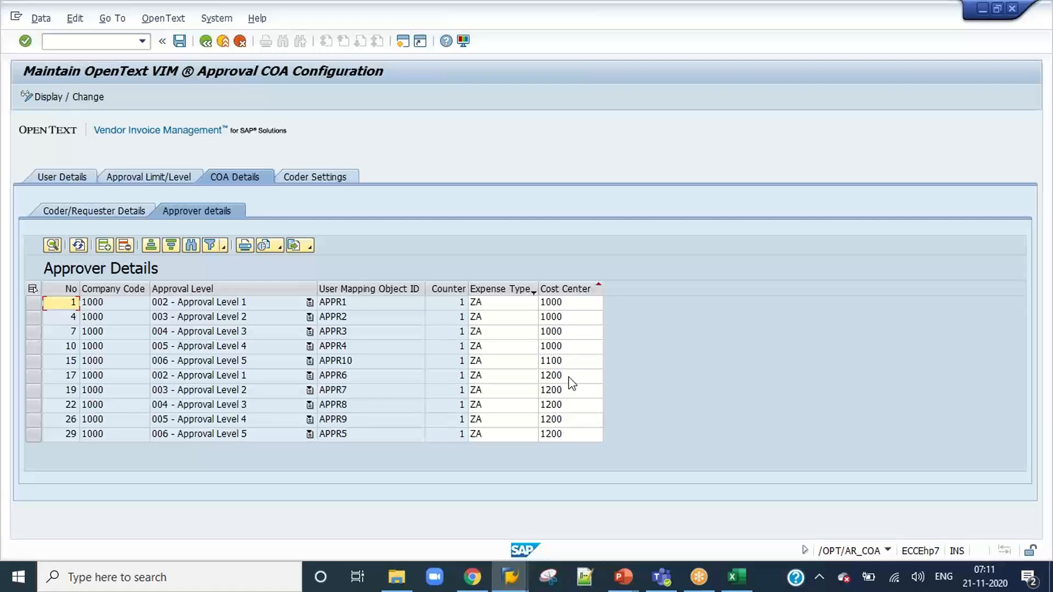
{"action": "left_click", "coordinate": [560, 435]}
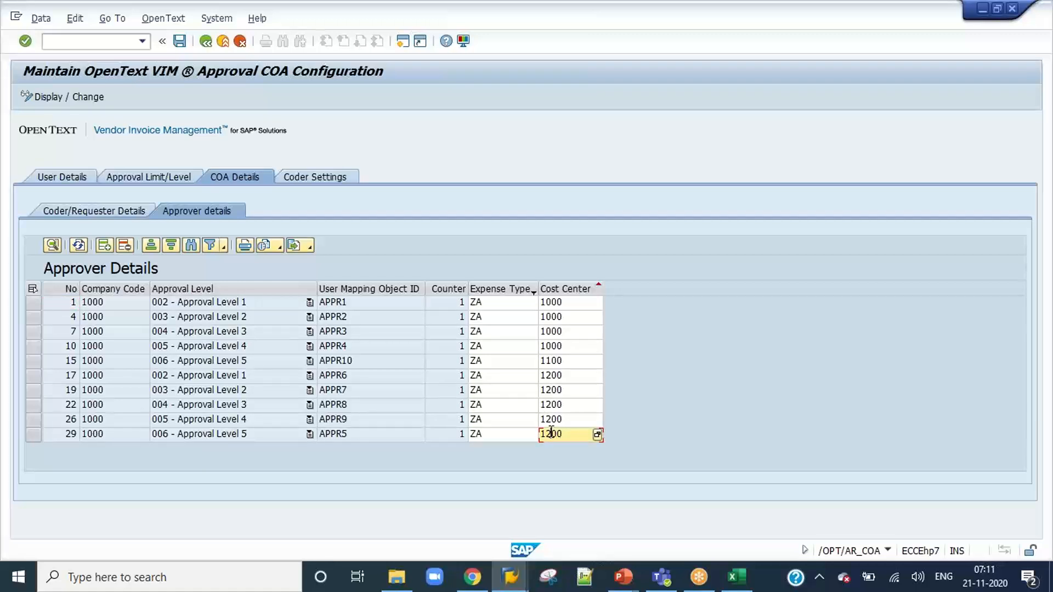
{"action": "type", "text": "0"}
{"action": "left_click", "coordinate": [557, 367]}
{"action": "key", "text": "BackSpace"}
{"action": "key", "text": "BackSpace"}
{"action": "key", "text": "BackSpace"}
{"action": "key", "text": "BackSpace"}
{"action": "type", "text": "1200"}
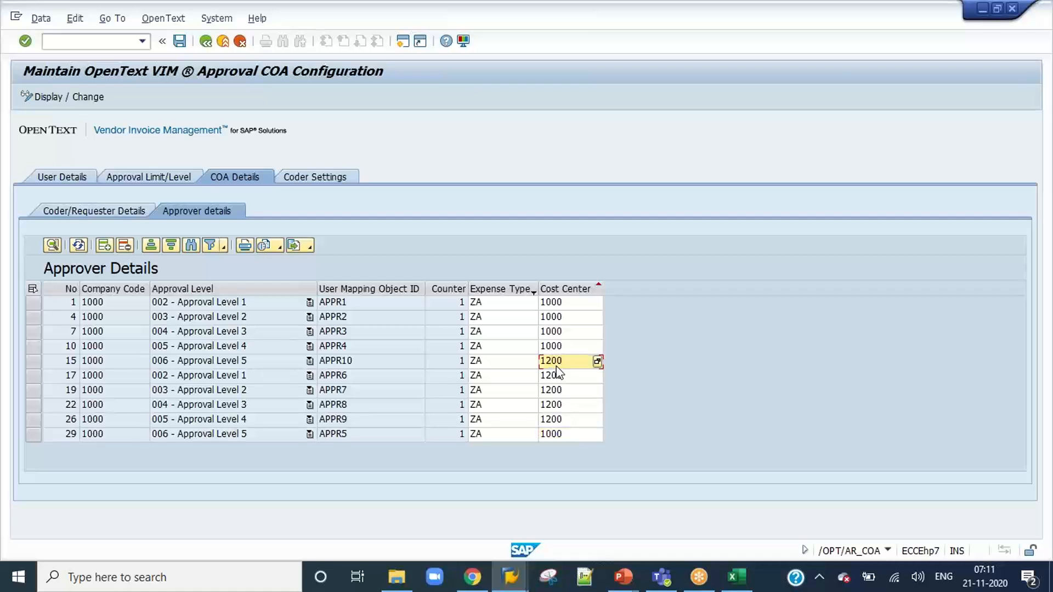
{"action": "left_click", "coordinate": [179, 40]}
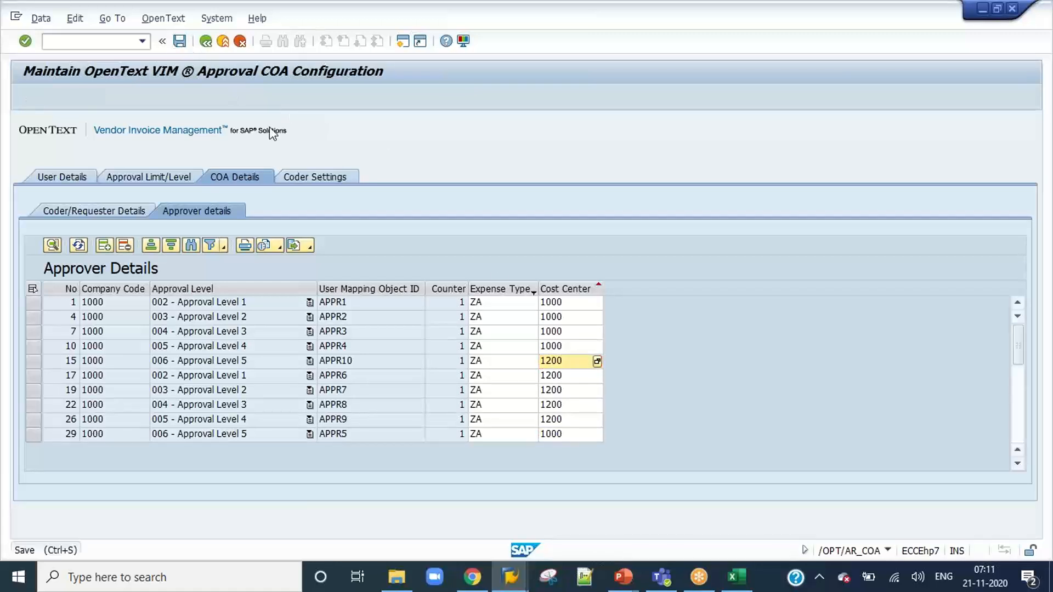
{"action": "left_click", "coordinate": [567, 289]}
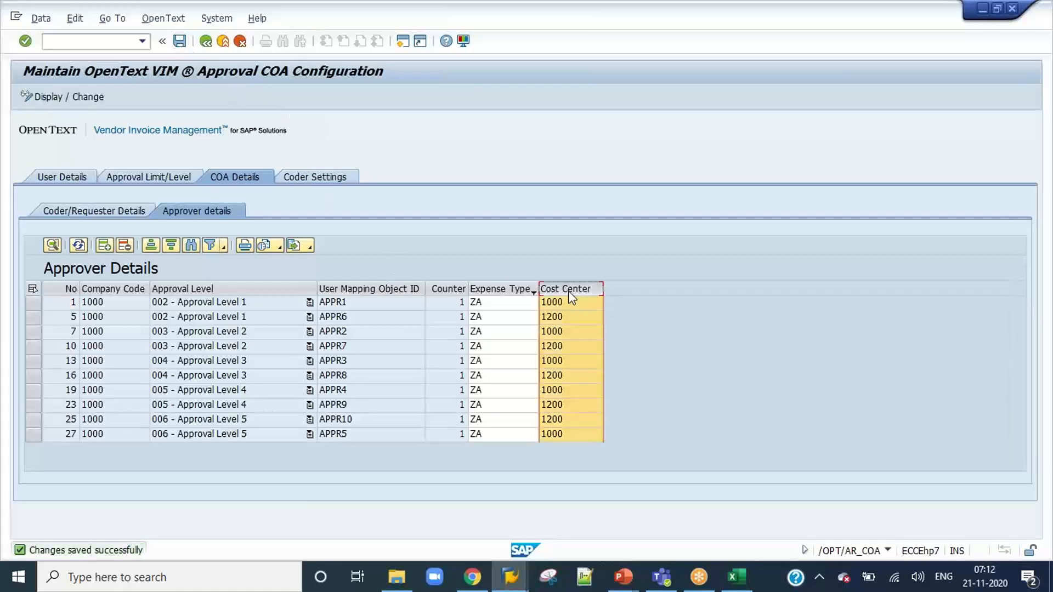
{"action": "left_click", "coordinate": [151, 246]}
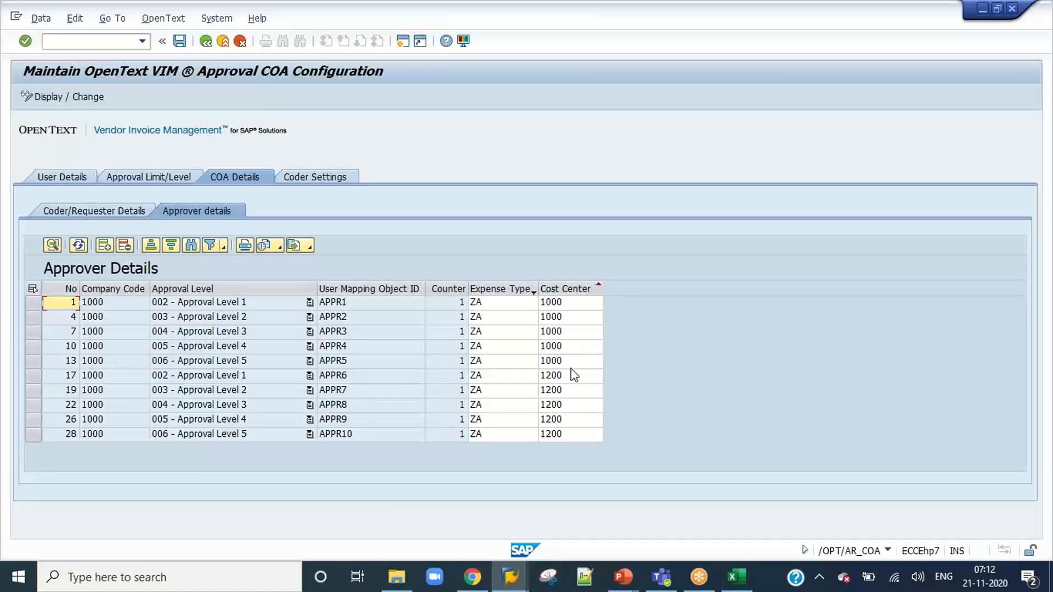
Switch to PowerPoint, review the cost center 1000 approval levels on slide 39, and return to the SAP approver details.
{"action": "left_click", "coordinate": [623, 577]}
{"action": "left_click", "coordinate": [636, 523]}
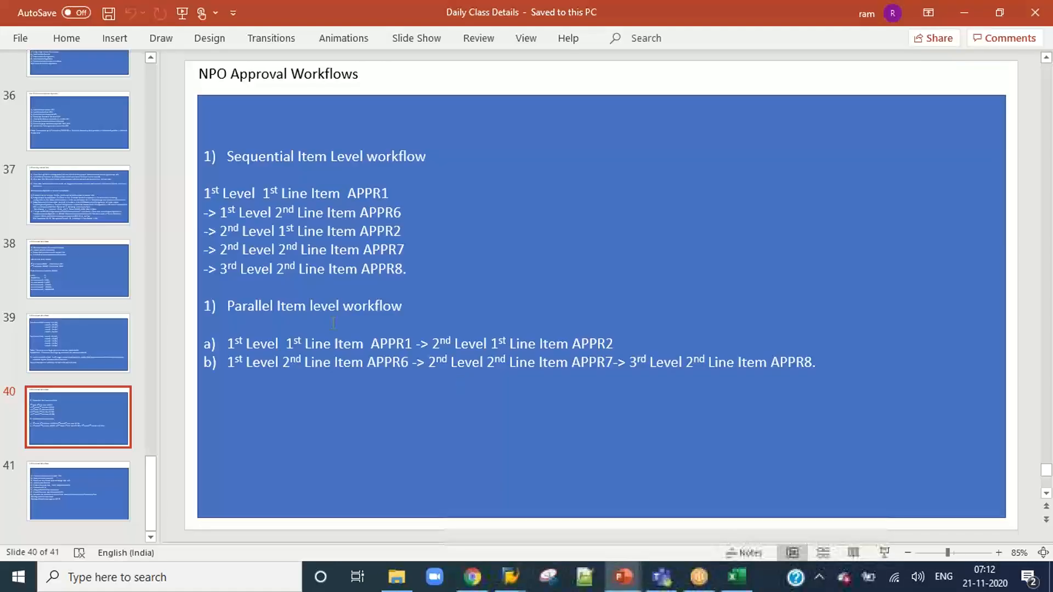
{"action": "left_click", "coordinate": [77, 340]}
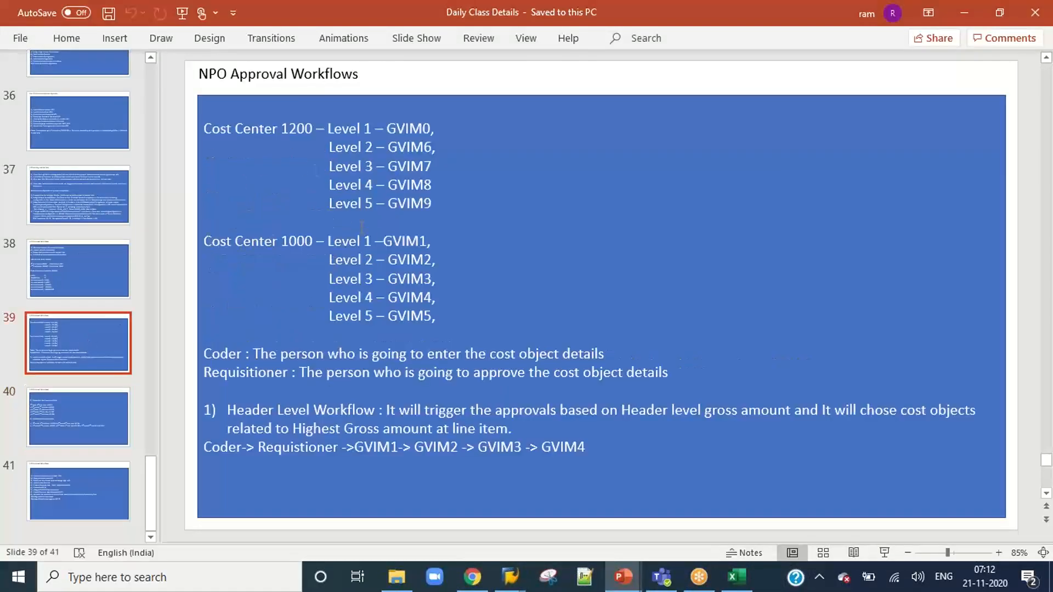
{"action": "mouse_move", "coordinate": [437, 317]}
{"action": "left_mouse_down"}
{"action": "mouse_move", "coordinate": [217, 278]}
{"action": "mouse_move", "coordinate": [207, 242]}
{"action": "left_mouse_up"}
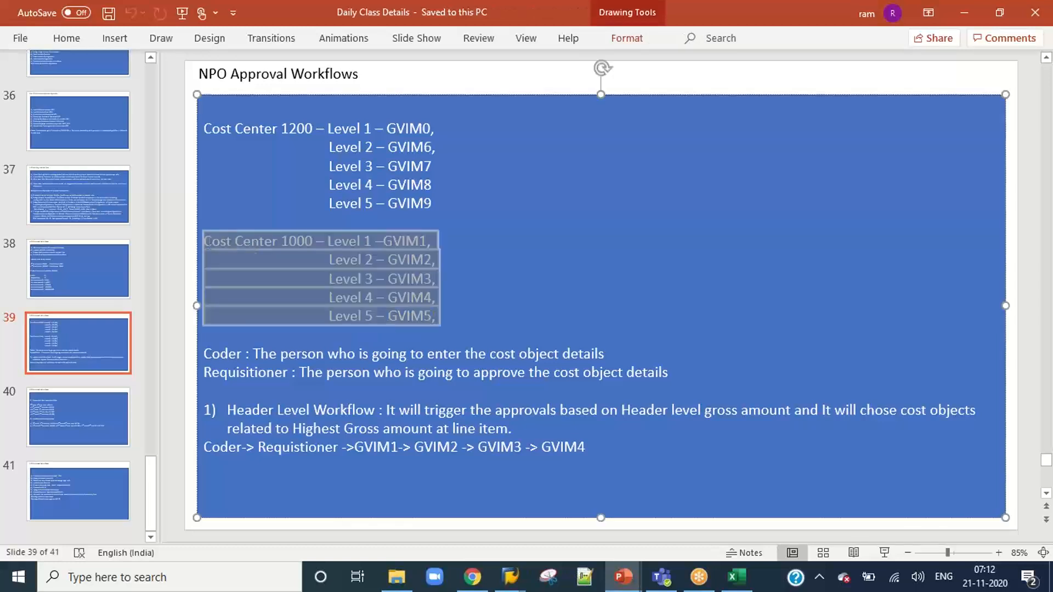
{"action": "key", "text": "alt+Tab"}
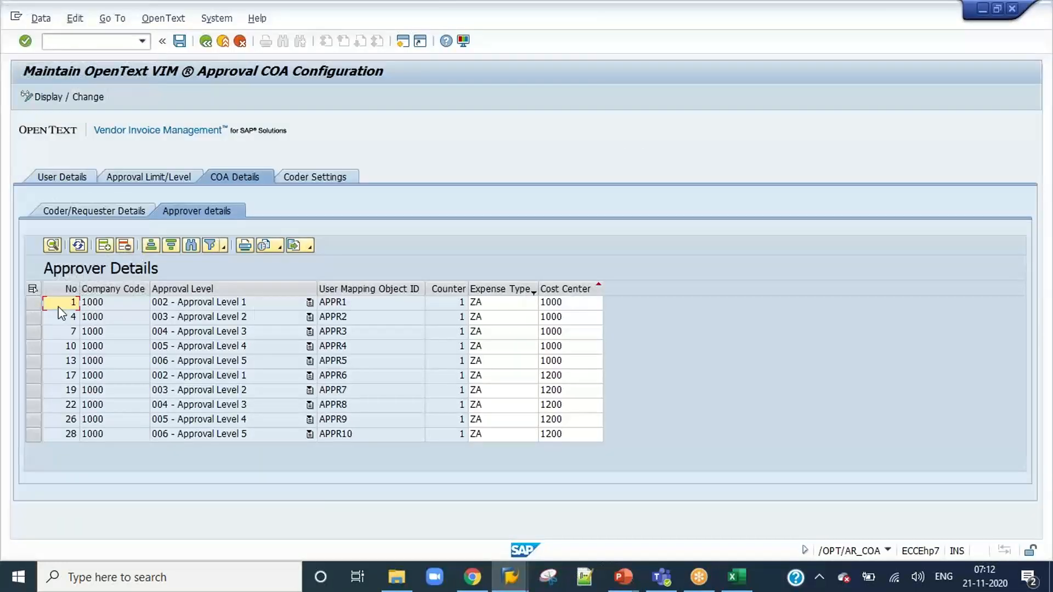
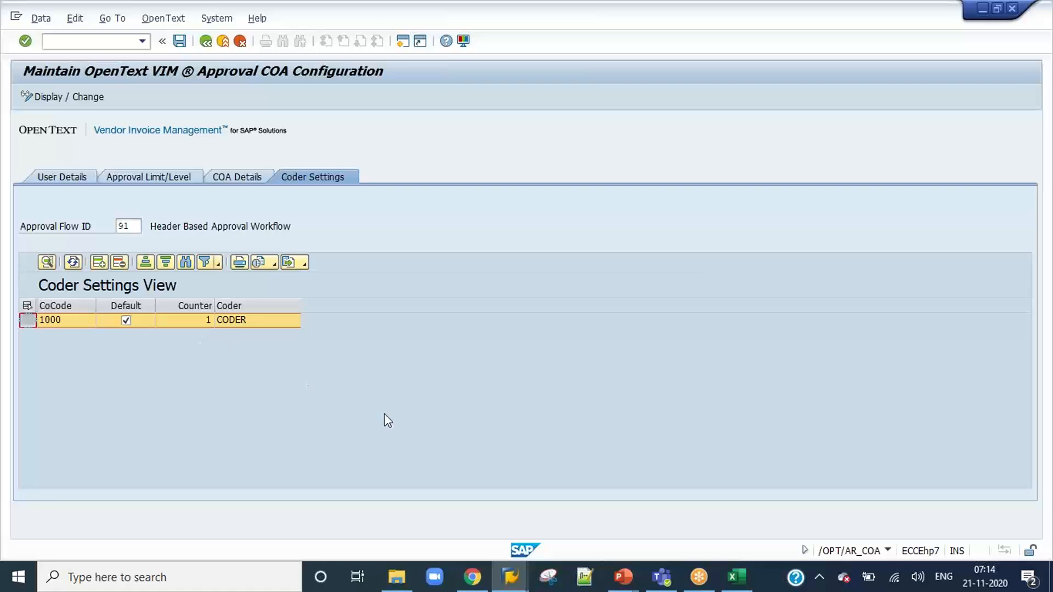
Go to transaction /N/OPT/SPRO and open Maintain Expense Types in the approval chain setup of the invoice approval workflow configuration.
{"action": "left_click", "coordinate": [127, 43]}
{"action": "type", "text": "/N/OPT/SPRO"}
{"action": "key", "text": "Return"}
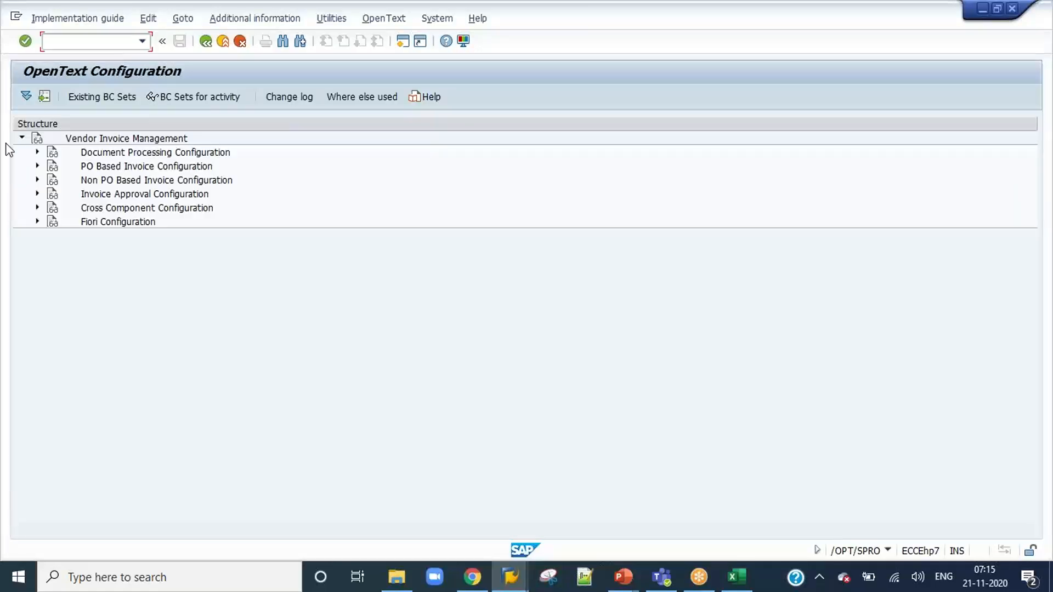
{"action": "left_click", "coordinate": [38, 194]}
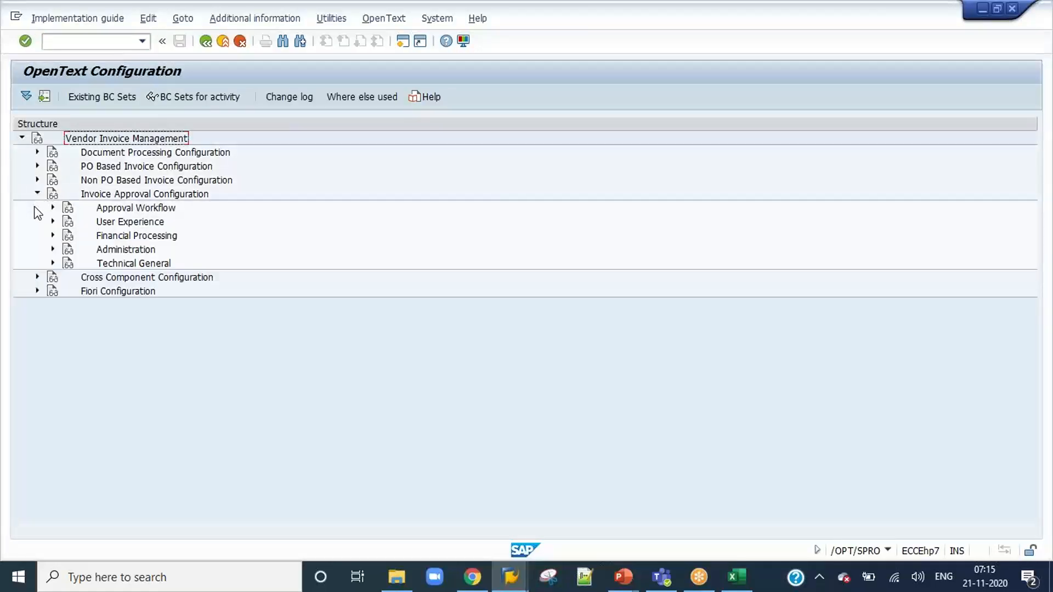
{"action": "left_click", "coordinate": [52, 208]}
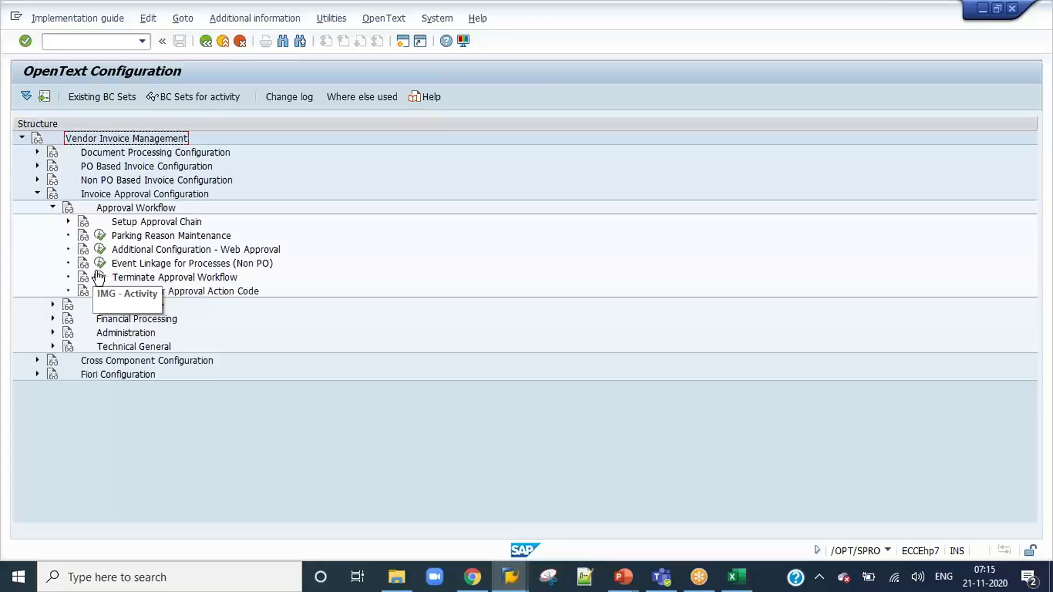
{"action": "left_click", "coordinate": [68, 221]}
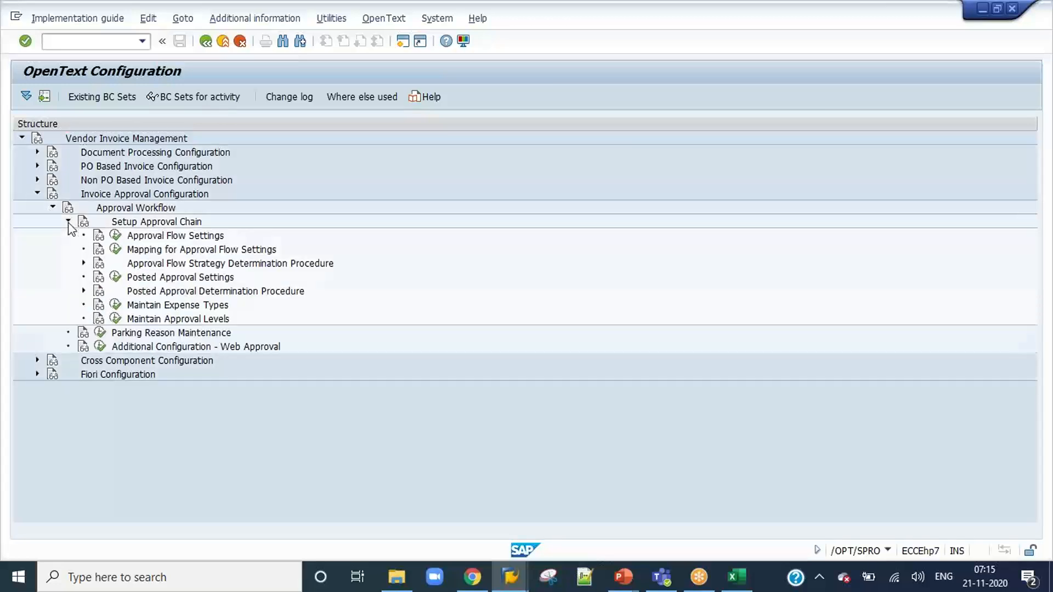
{"action": "left_click", "coordinate": [115, 304]}
Change the description of expense type ZA to "Expense type for 7AM" and save the change.
{"action": "scroll", "coordinate": [231, 318], "scroll_direction": "down", "scroll_amount": 4}
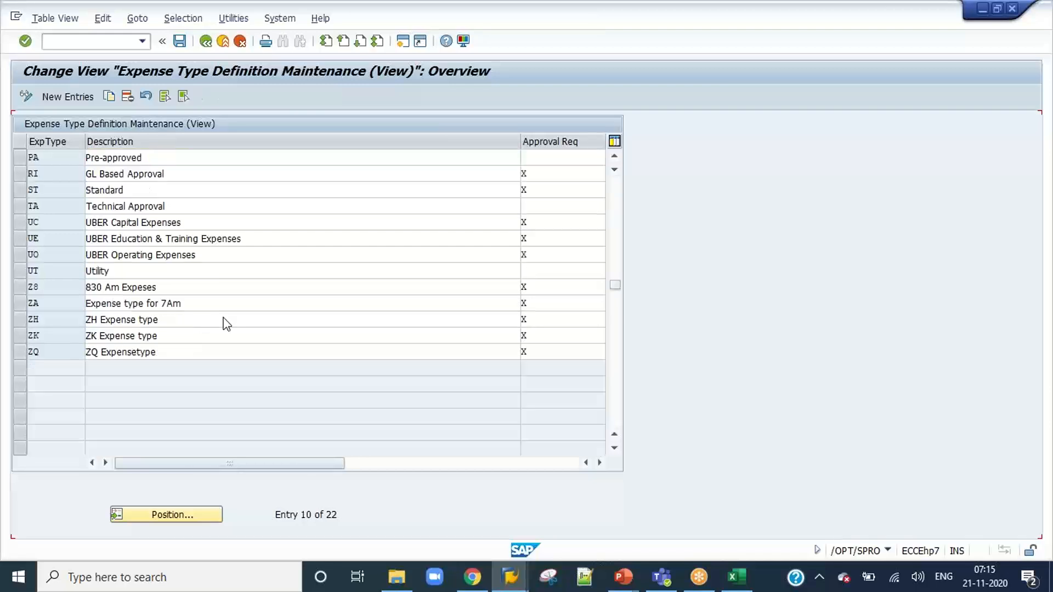
{"action": "scroll", "coordinate": [227, 324], "scroll_direction": "up", "scroll_amount": 1}
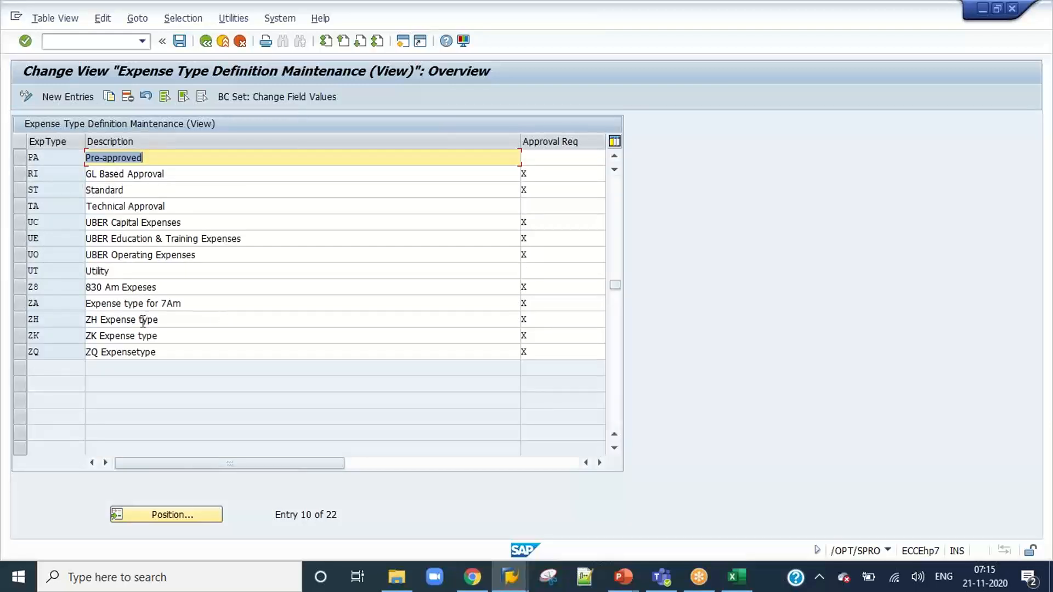
{"action": "left_click", "coordinate": [21, 305]}
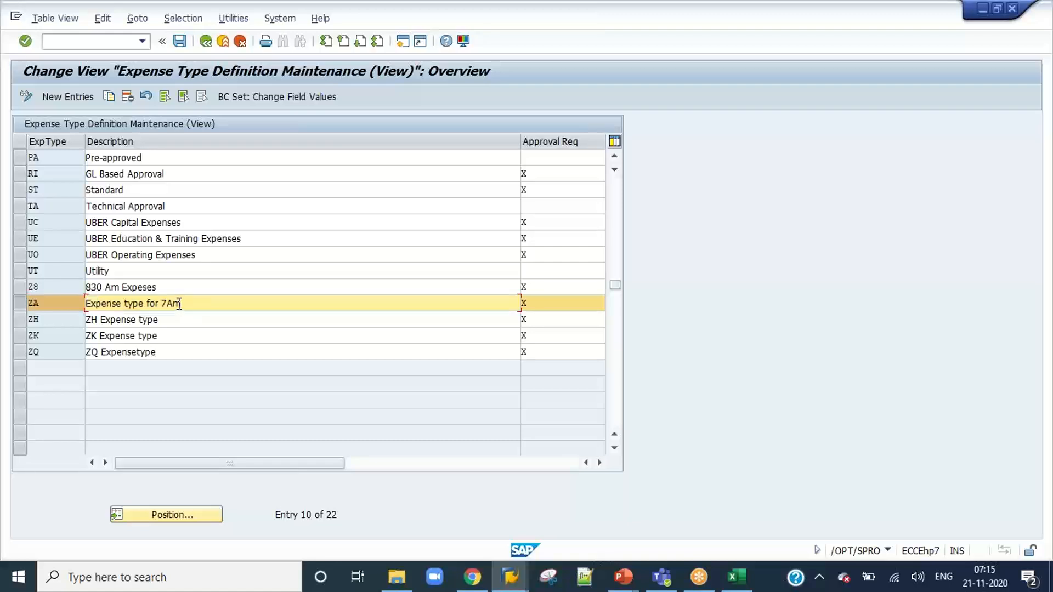
{"action": "key", "text": "BackSpace"}
{"action": "type", "text": "M"}
{"action": "left_click", "coordinate": [180, 41]}
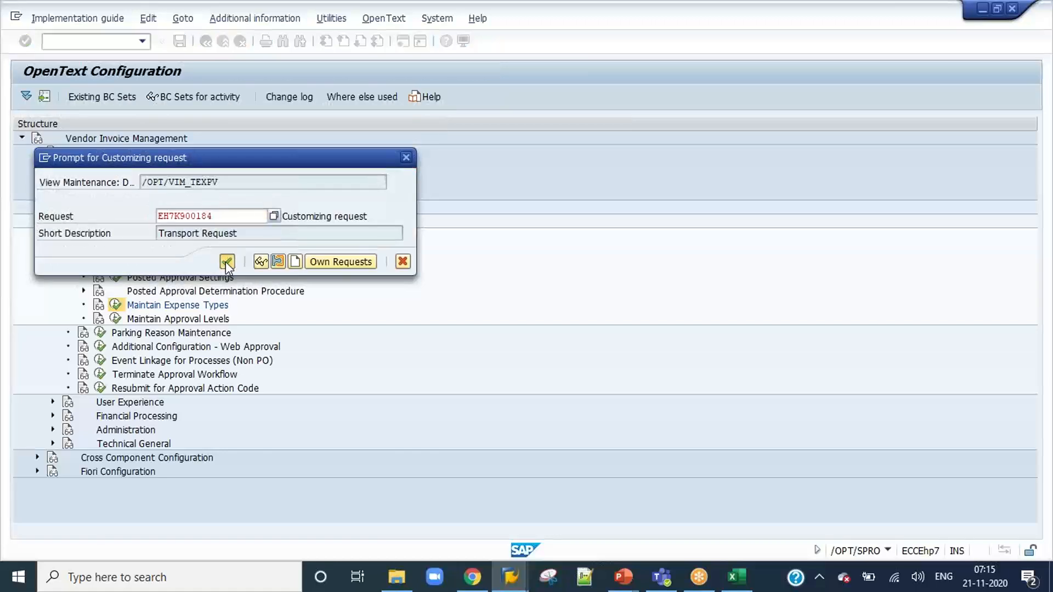
{"action": "left_click", "coordinate": [258, 261]}
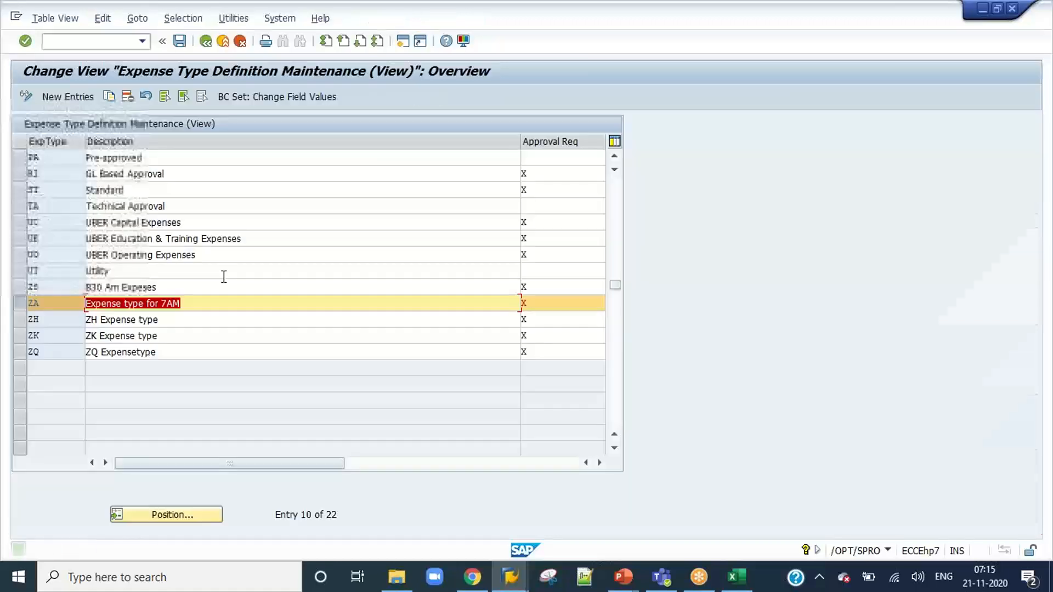
{"action": "left_click", "coordinate": [21, 304]}
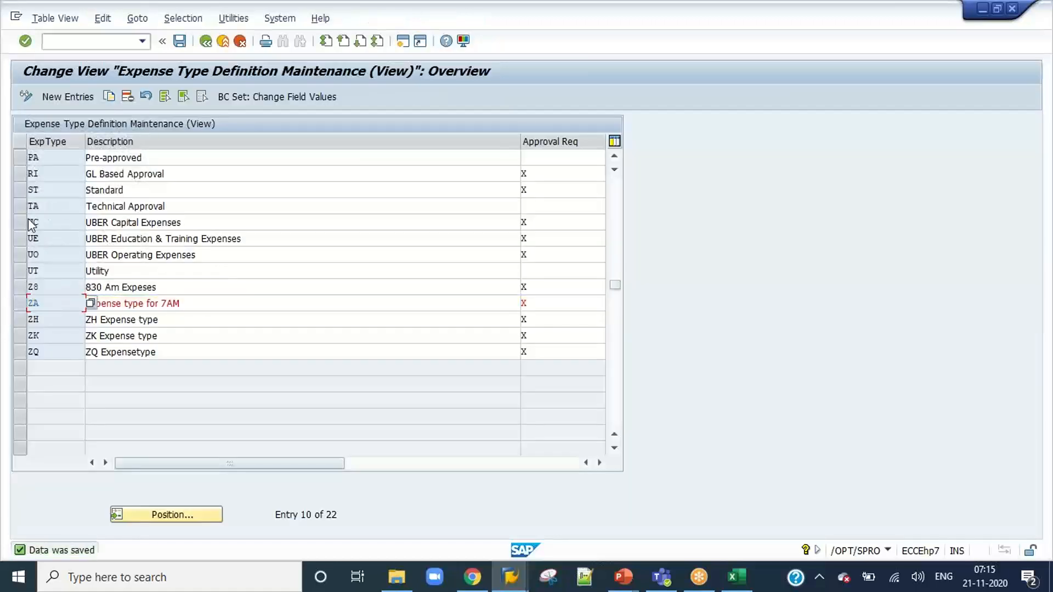
Review the list of defined expense types and return to the OpenText configuration structure.
{"action": "scroll", "coordinate": [31, 225], "scroll_direction": "up", "scroll_amount": 1}
{"action": "scroll", "coordinate": [31, 225], "scroll_direction": "up", "scroll_amount": 1}
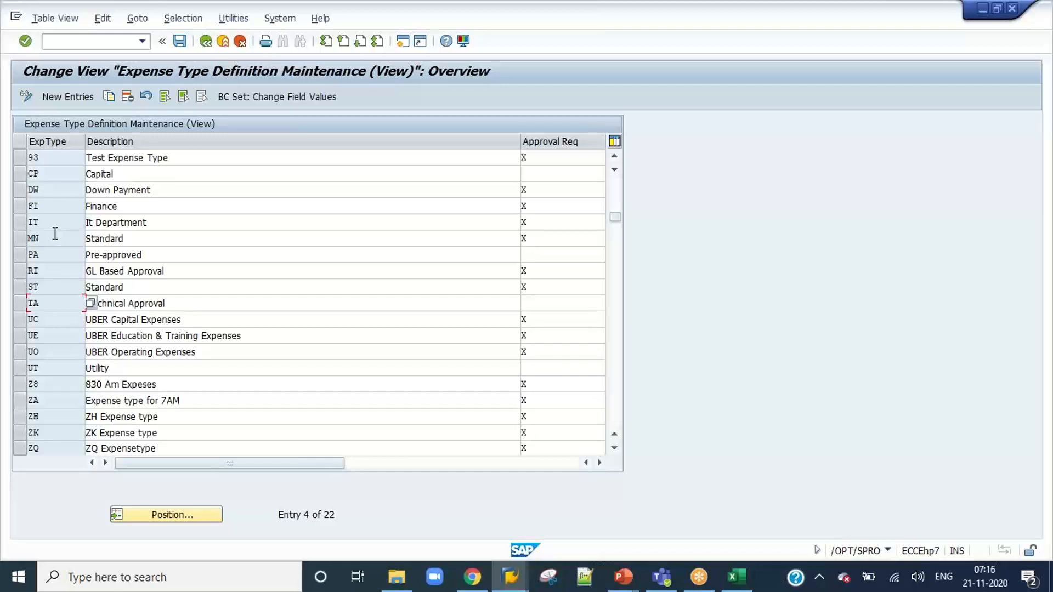
{"action": "scroll", "coordinate": [55, 233], "scroll_direction": "down", "scroll_amount": 3}
{"action": "scroll", "coordinate": [55, 234], "scroll_direction": "up", "scroll_amount": 2}
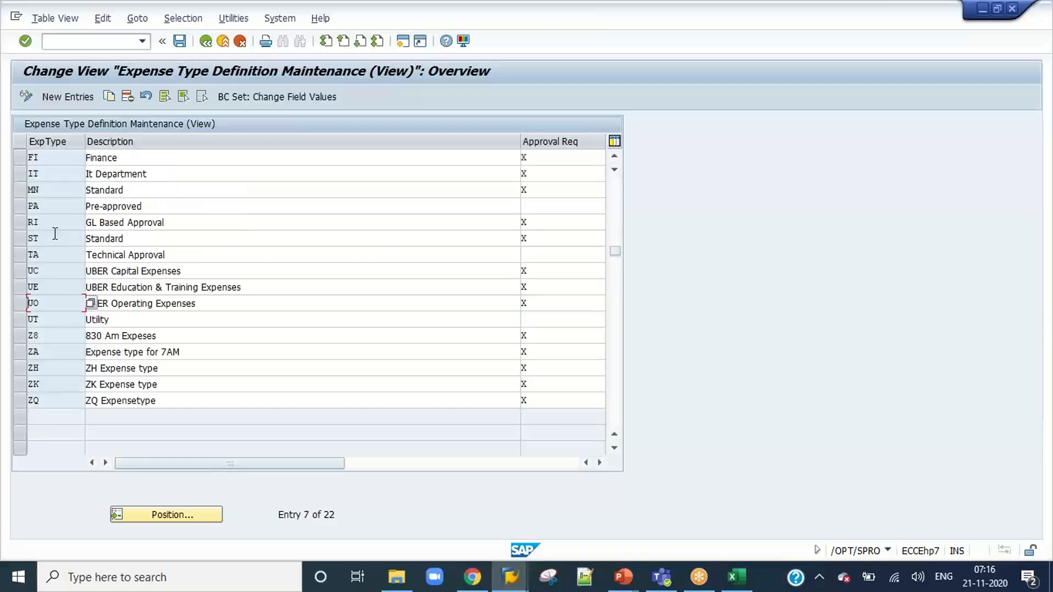
{"action": "scroll", "coordinate": [54, 234], "scroll_direction": "up", "scroll_amount": 2}
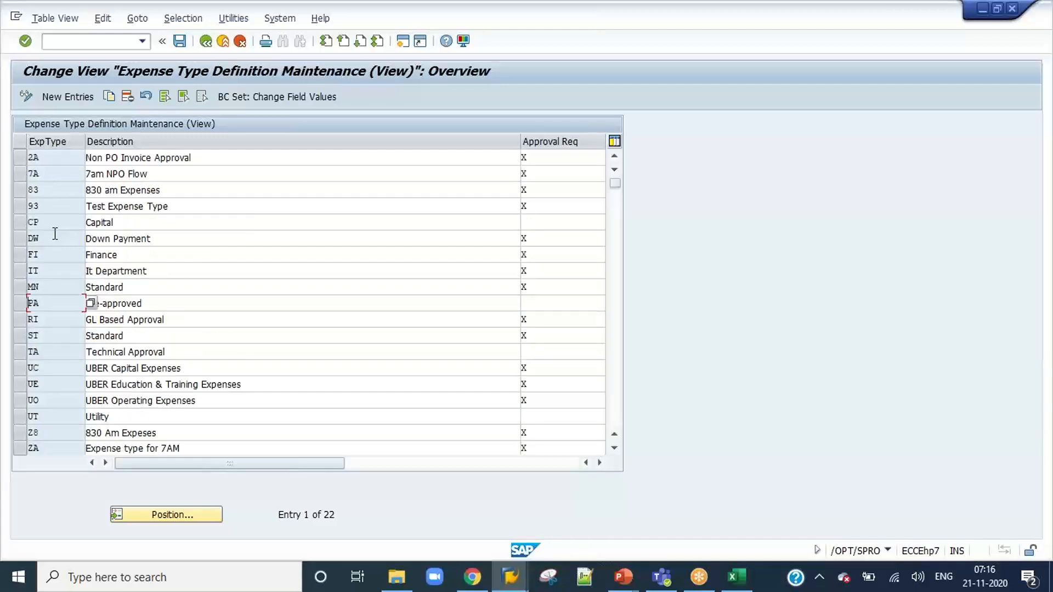
{"action": "left_click", "coordinate": [205, 42]}
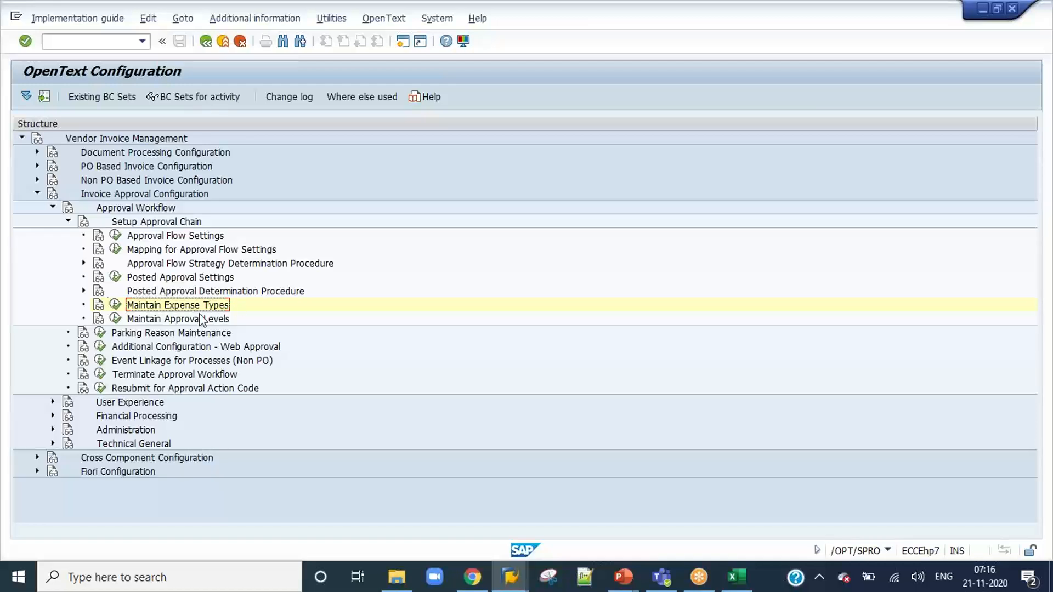
Switch to the Excel Content workbook and review the invoice approval topics and the Reports & Background Jobs section.
{"action": "left_click", "coordinate": [737, 577]}
{"action": "left_click", "coordinate": [231, 337]}
{"action": "scroll", "coordinate": [232, 336], "scroll_direction": "up", "scroll_amount": 4}
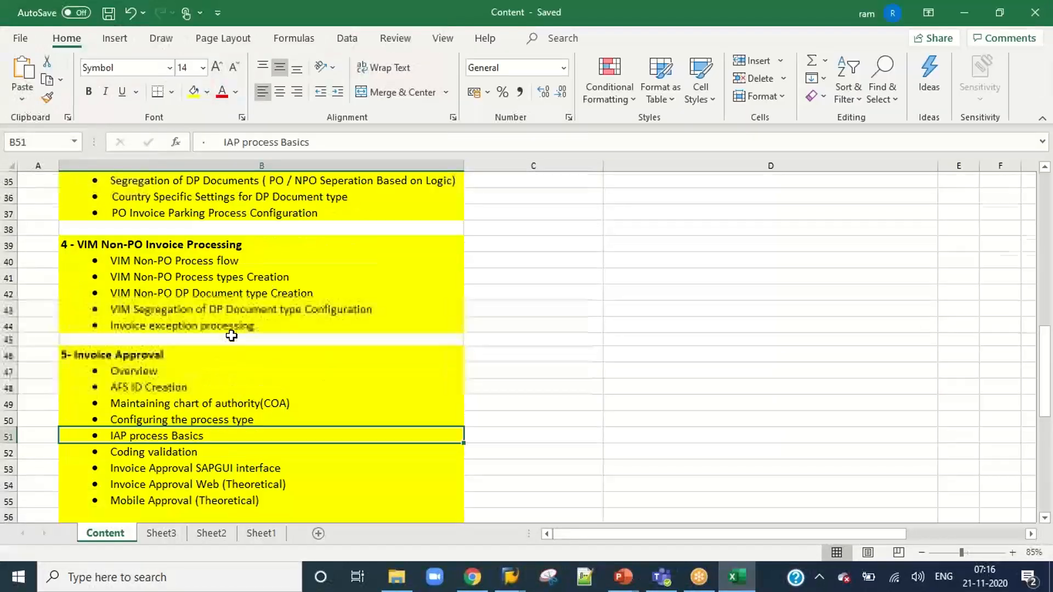
{"action": "scroll", "coordinate": [231, 337], "scroll_direction": "down", "scroll_amount": 6}
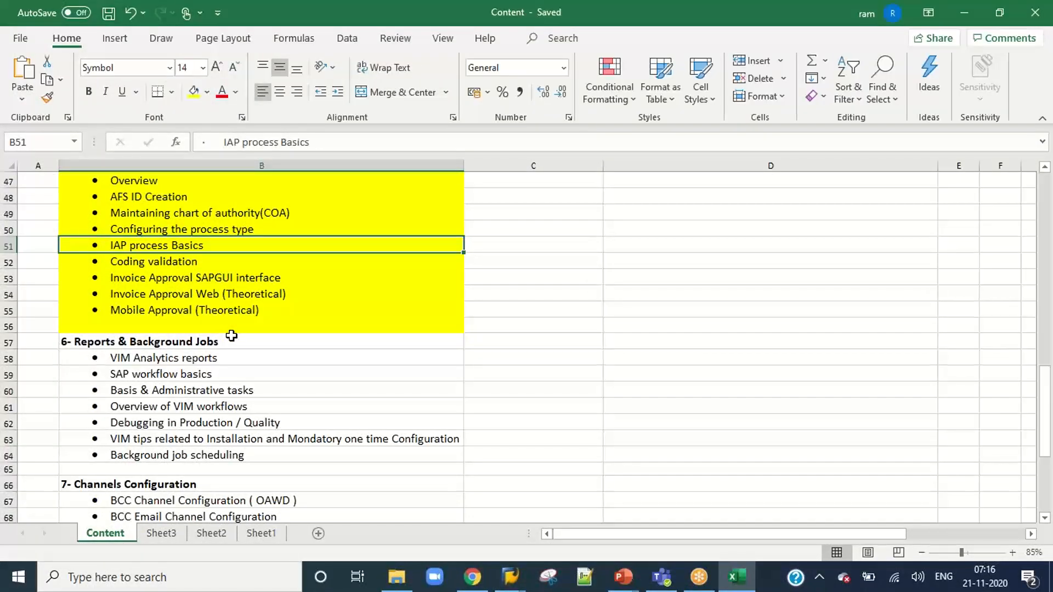
{"action": "scroll", "coordinate": [232, 337], "scroll_direction": "down", "scroll_amount": 2}
{"action": "left_click", "coordinate": [236, 340]}
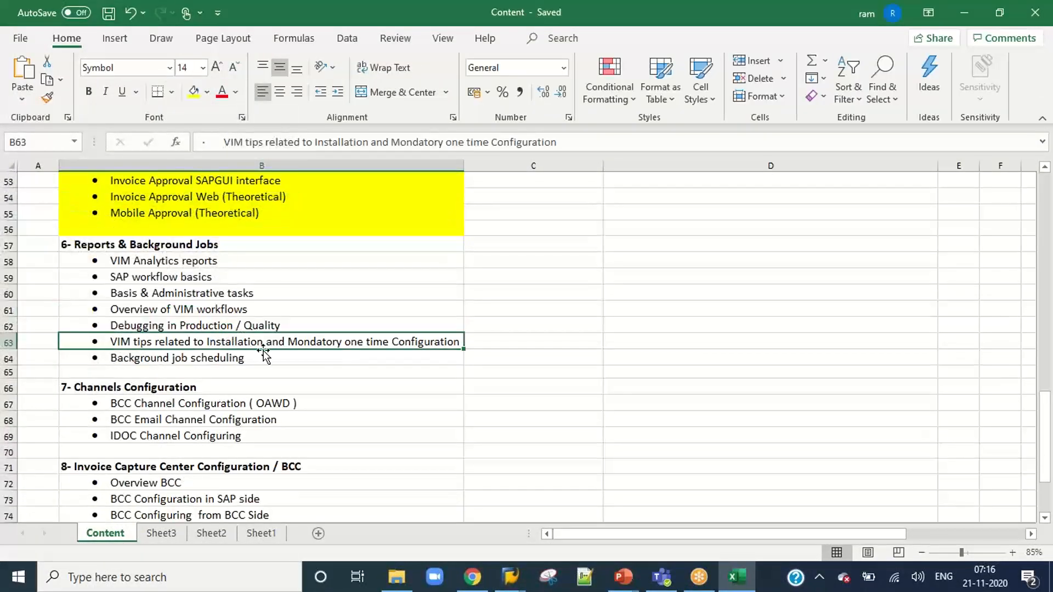
{"action": "left_click_drag", "start_coordinate": [207, 245], "coordinate": [206, 357]}
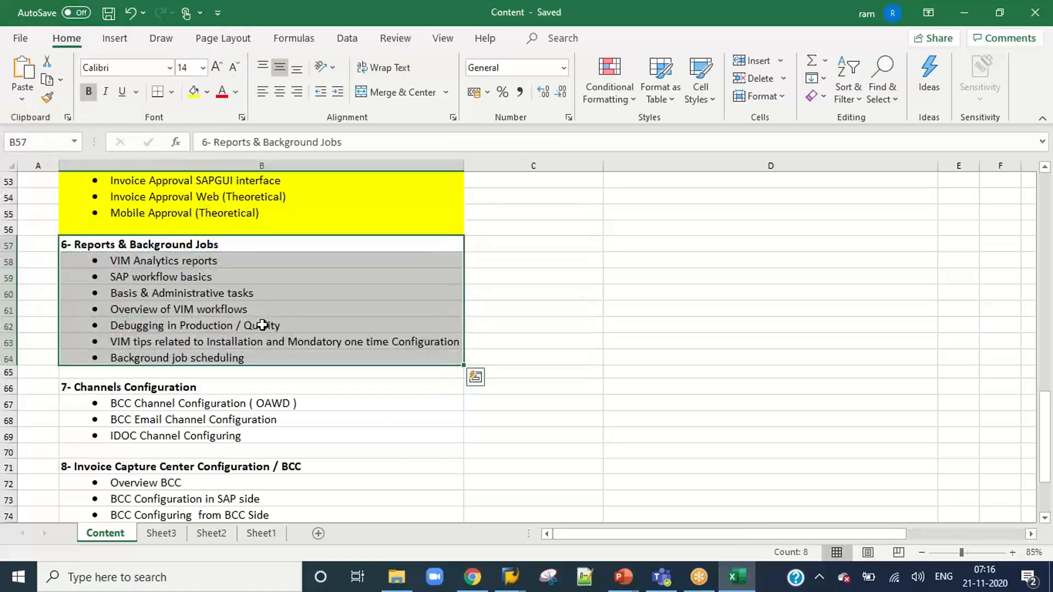
{"action": "left_click", "coordinate": [262, 323]}
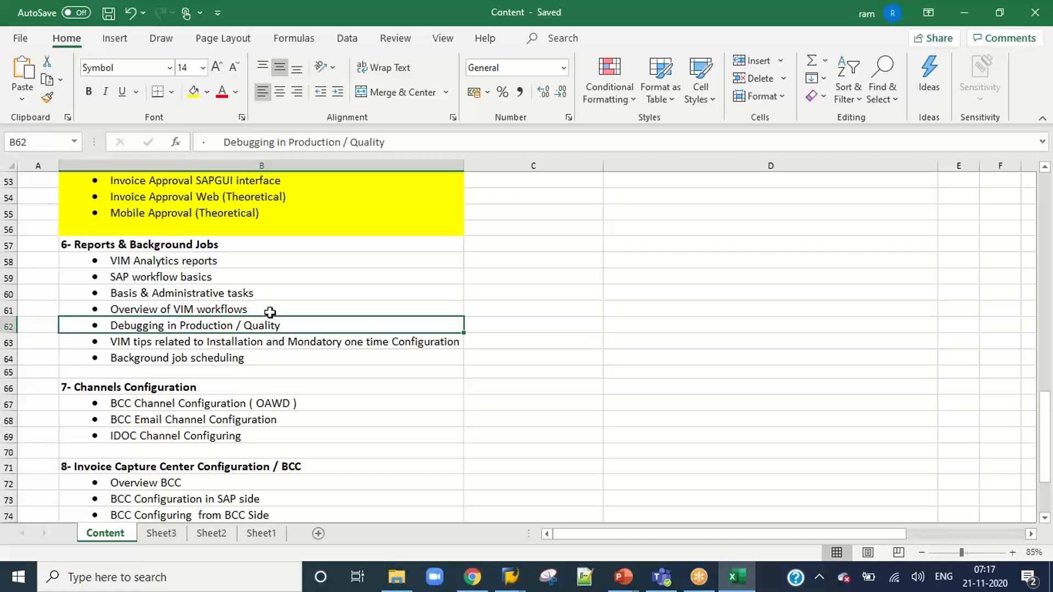
Switch back to SAP and open VIM Analytics with transaction /N/OPT/VIM_VA2.
{"action": "key", "text": "alt+Tab"}
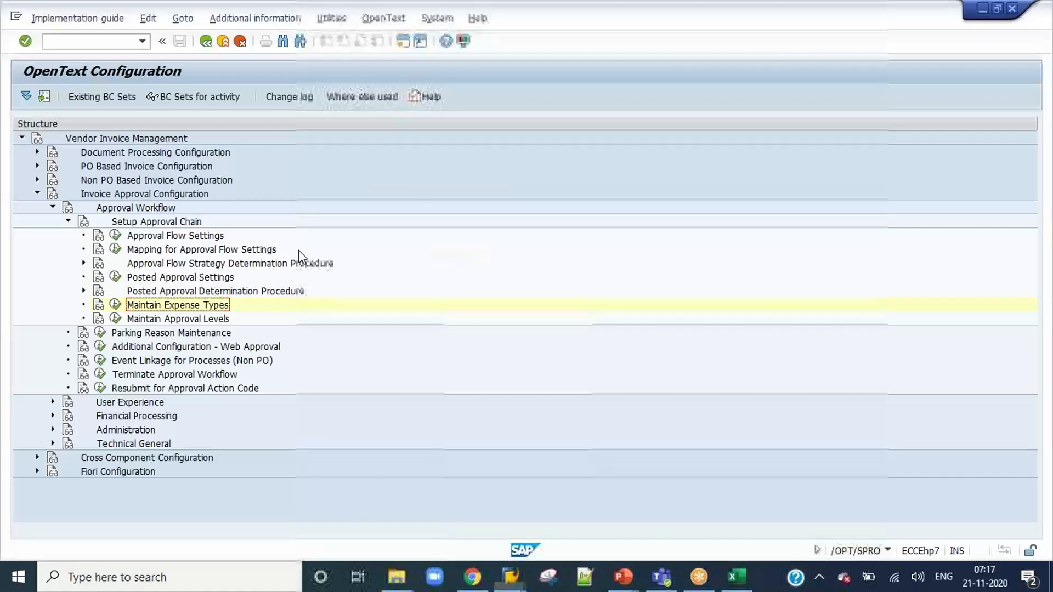
{"action": "left_click", "coordinate": [87, 40]}
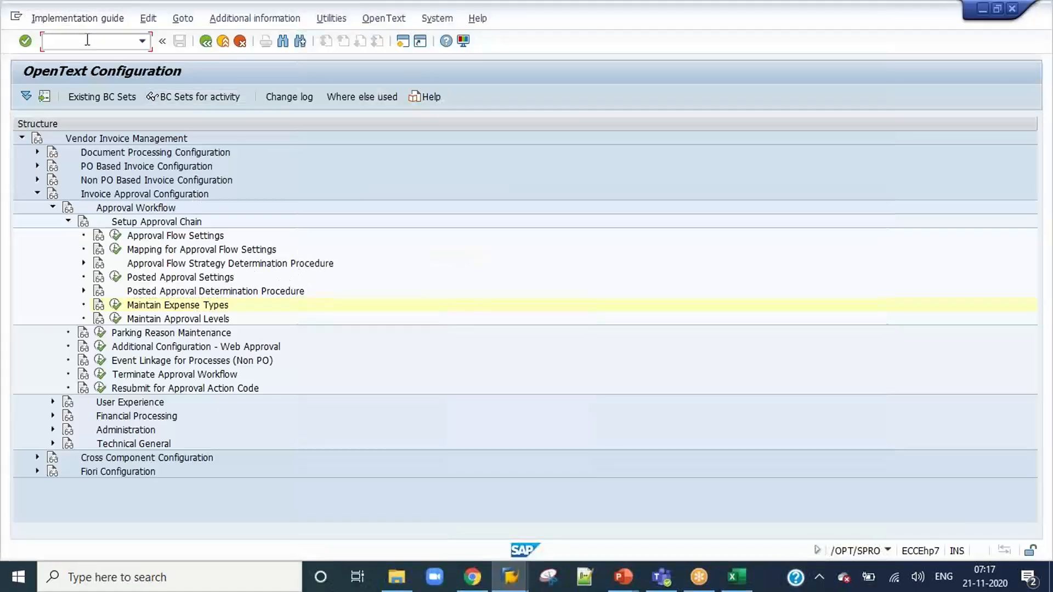
{"action": "type", "text": "/N/OPT/"}
{"action": "type", "text": "VIM"}
{"action": "type", "text": "_7A"}
{"action": "type", "text": "X"}
{"action": "key", "text": "Return"}
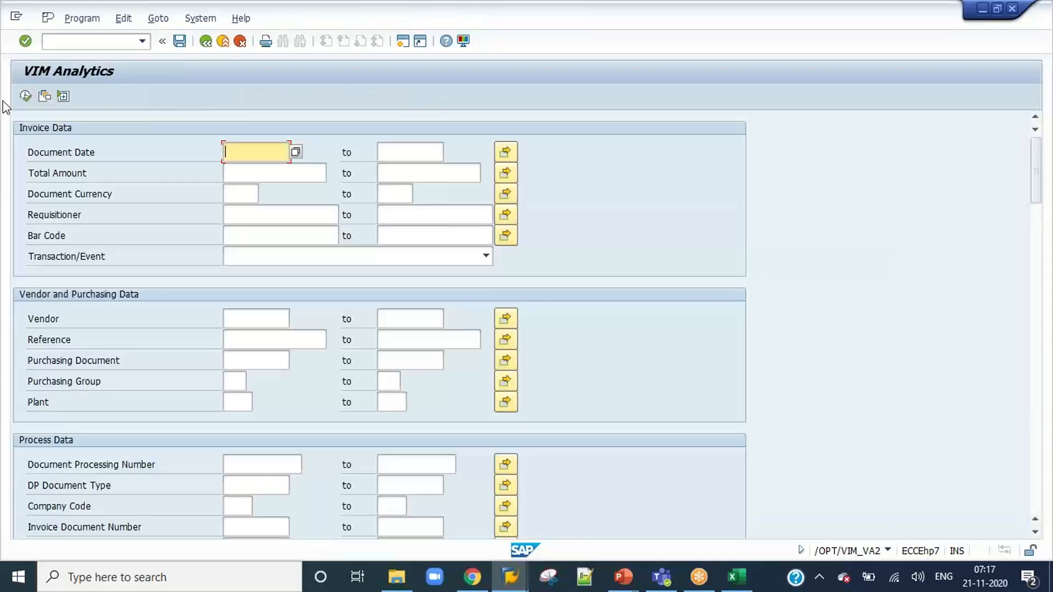
Run VIM Analytics without selection criteria and examine the documents' process status, current role, agent and DP document type.
{"action": "left_click", "coordinate": [24, 96]}
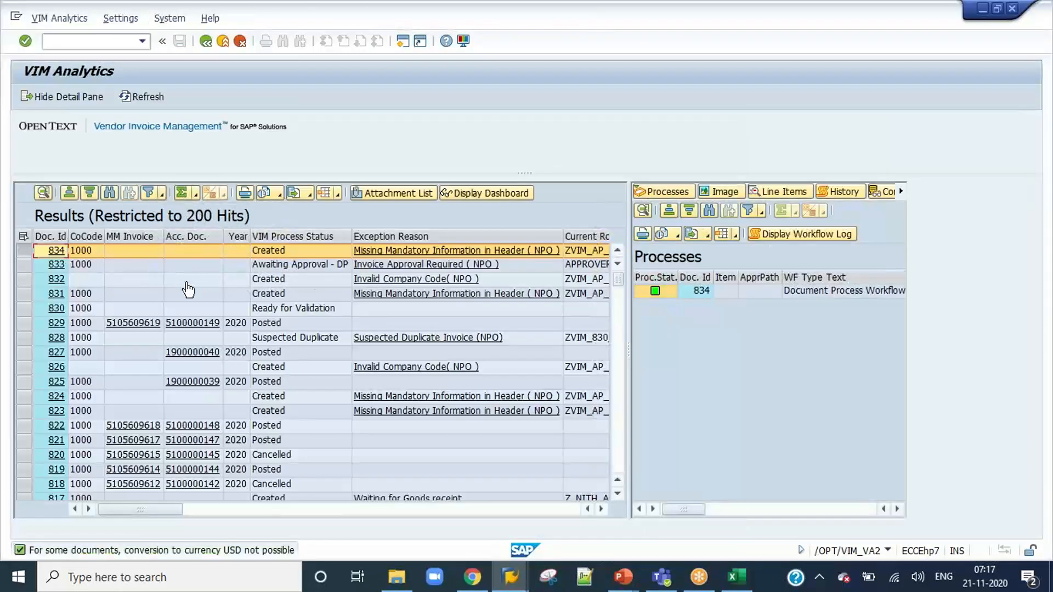
{"action": "scroll", "coordinate": [253, 320], "scroll_direction": "down", "scroll_amount": 1}
{"action": "scroll", "coordinate": [254, 319], "scroll_direction": "down", "scroll_amount": 5}
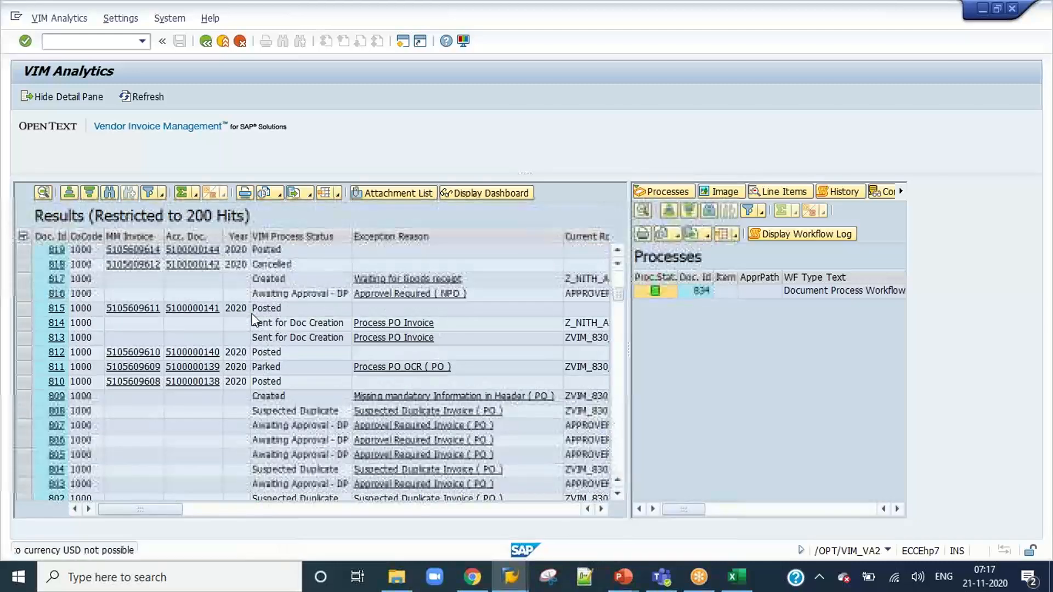
{"action": "scroll", "coordinate": [253, 320], "scroll_direction": "up", "scroll_amount": 1}
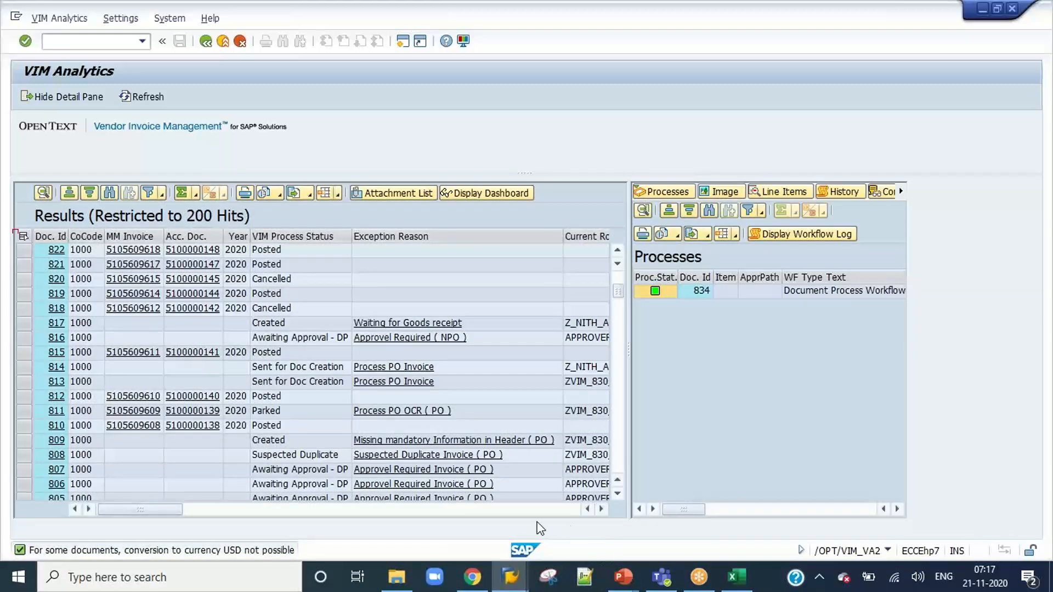
{"action": "left_click", "coordinate": [546, 511]}
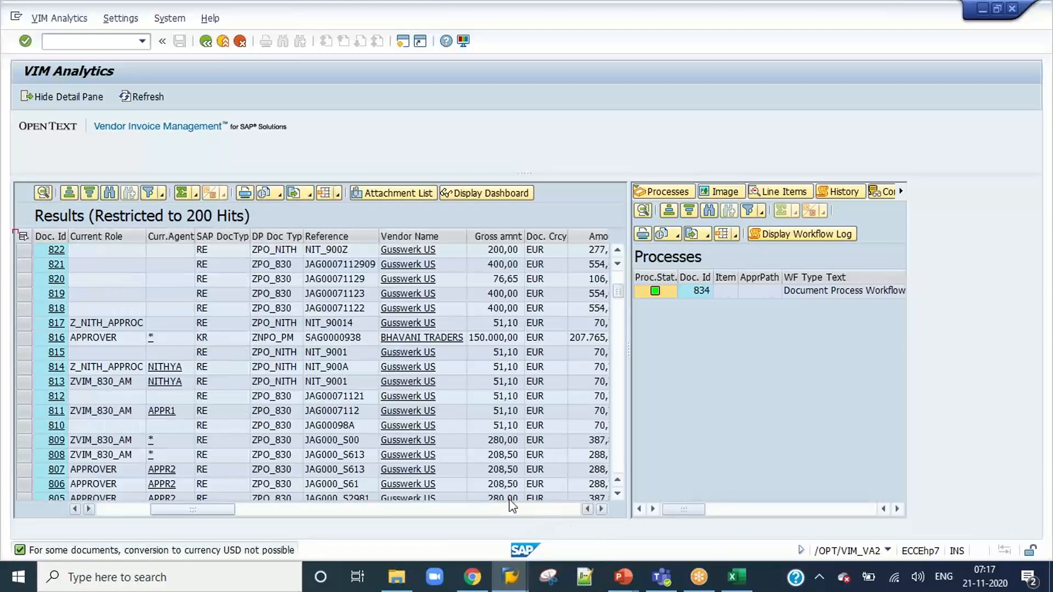
{"action": "scroll", "coordinate": [311, 375], "scroll_direction": "down", "scroll_amount": 1}
{"action": "scroll", "coordinate": [311, 378], "scroll_direction": "down", "scroll_amount": 9}
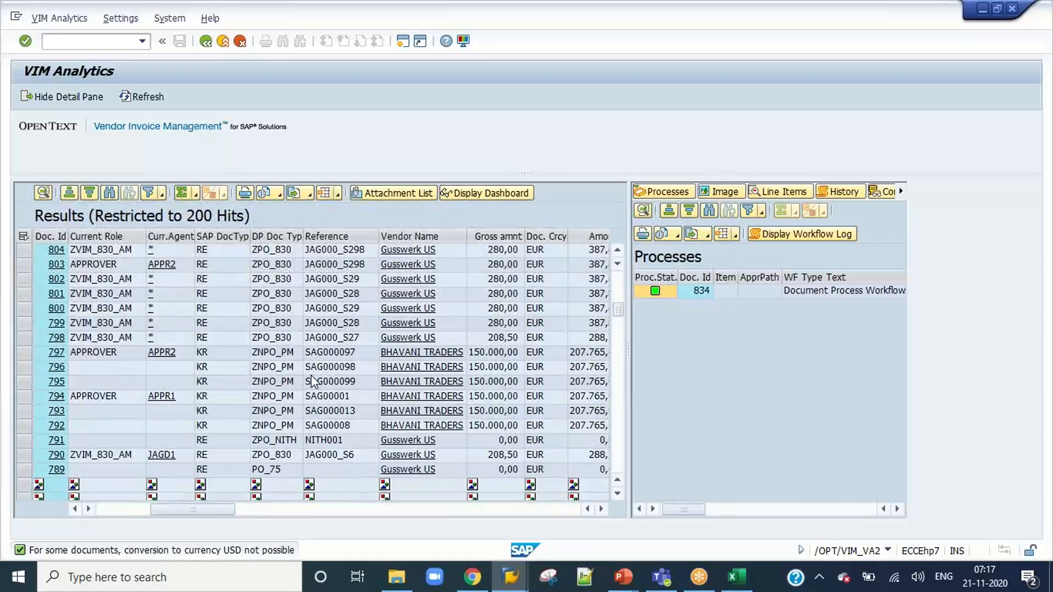
{"action": "scroll", "coordinate": [311, 376], "scroll_direction": "down", "scroll_amount": 15}
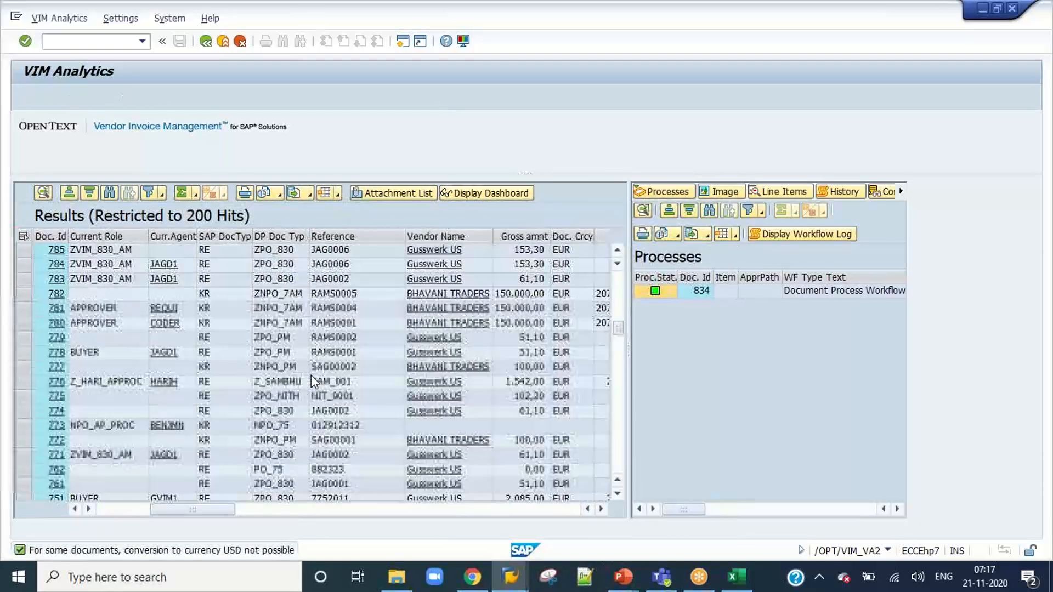
{"action": "scroll", "coordinate": [311, 375], "scroll_direction": "down", "scroll_amount": 2}
{"action": "scroll", "coordinate": [311, 375], "scroll_direction": "up", "scroll_amount": 20}
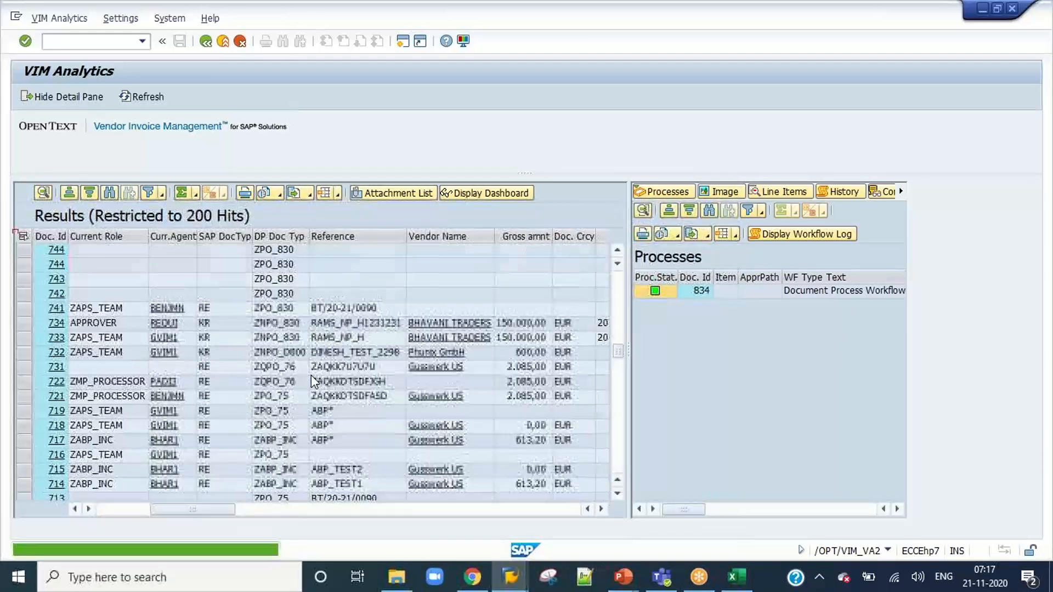
{"action": "scroll", "coordinate": [311, 375], "scroll_direction": "up", "scroll_amount": 9}
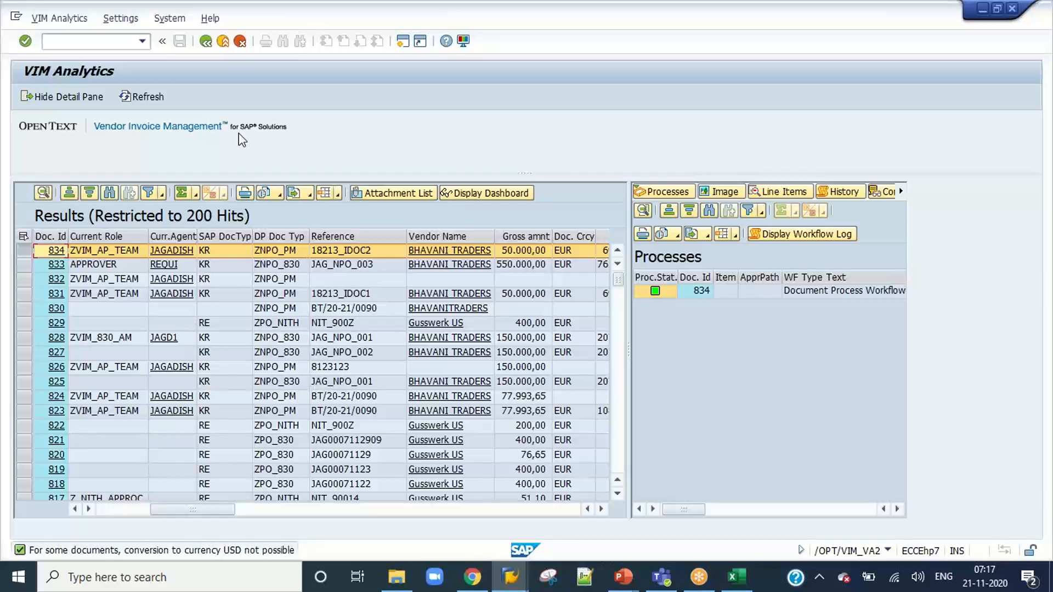
Return to the VIM Analytics selection, restrict the DP document type to znpo_7am, and run the report.
{"action": "left_click", "coordinate": [204, 41]}
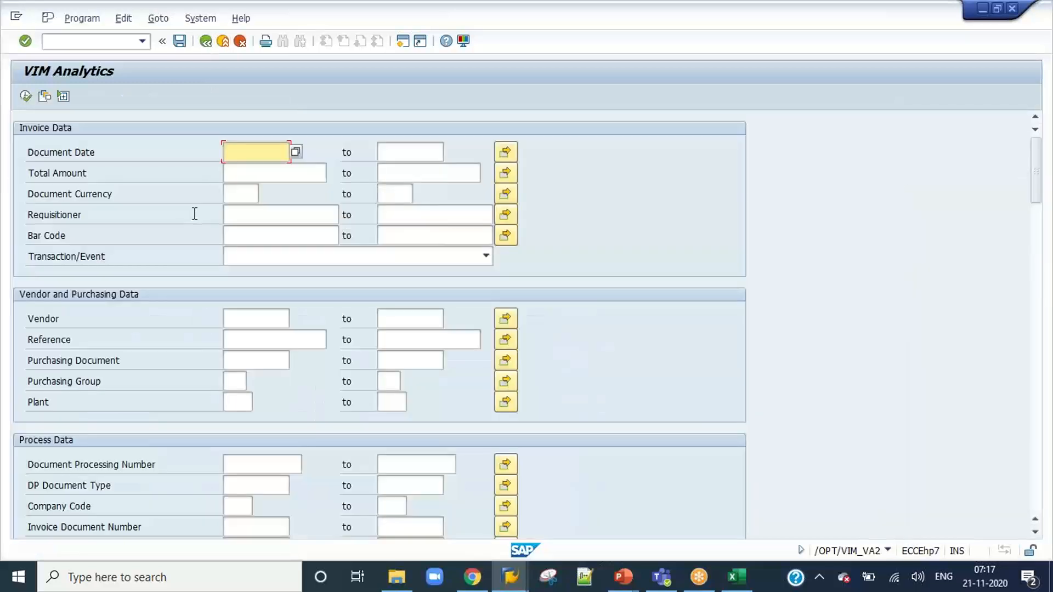
{"action": "left_click", "coordinate": [270, 457]}
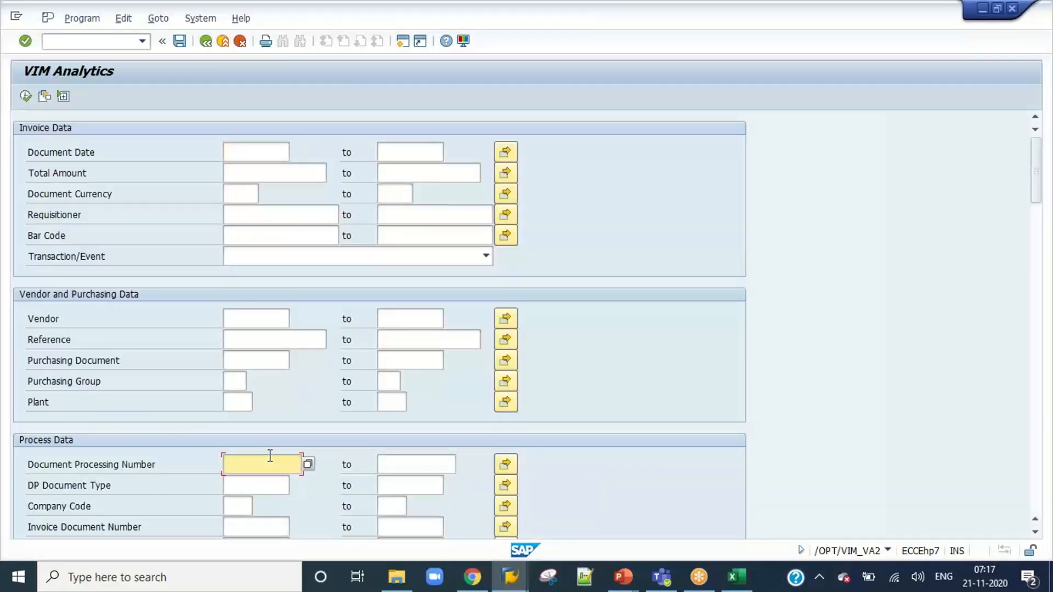
{"action": "left_click", "coordinate": [273, 487]}
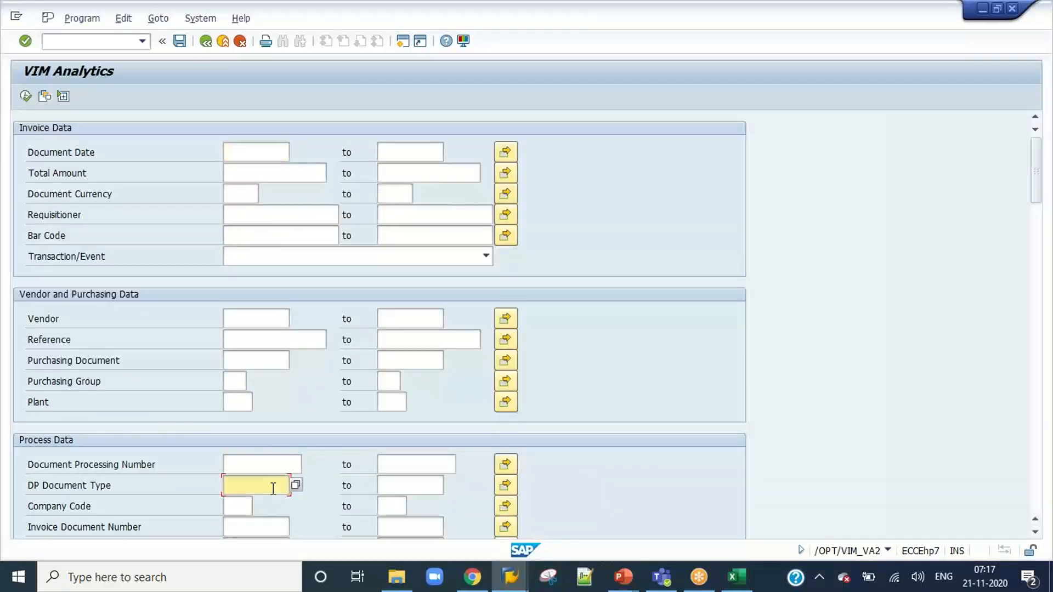
{"action": "type", "text": "ZNPO"}
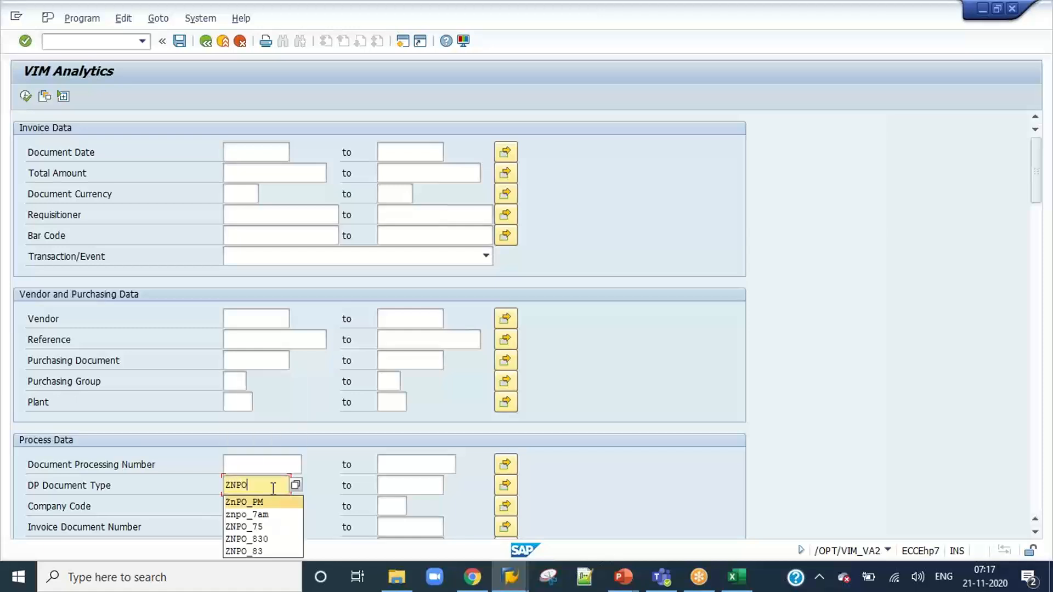
{"action": "key", "text": "Down"}
{"action": "key", "text": "Return"}
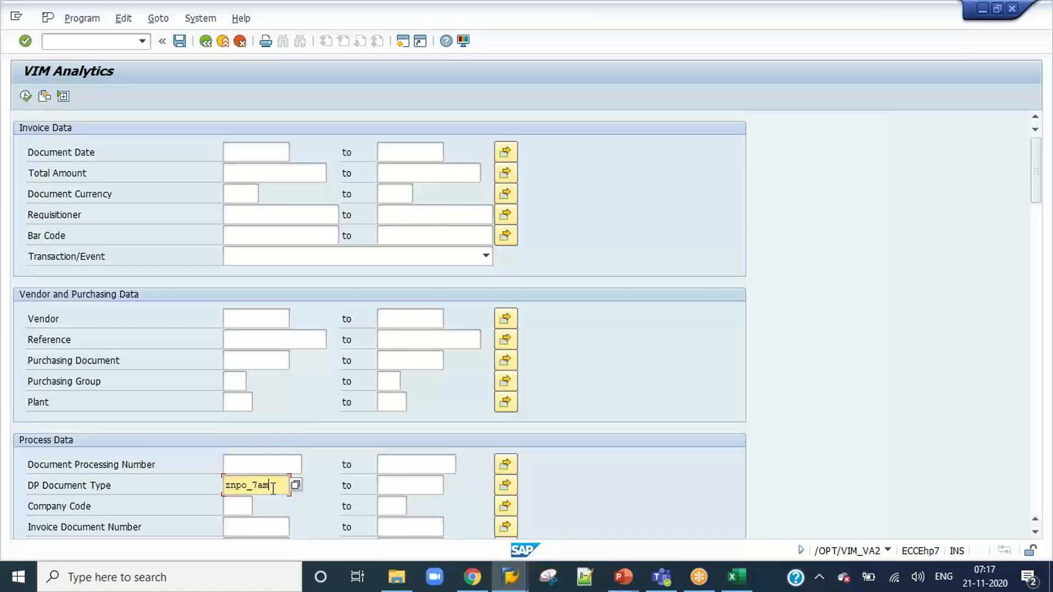
{"action": "left_click", "coordinate": [25, 96]}
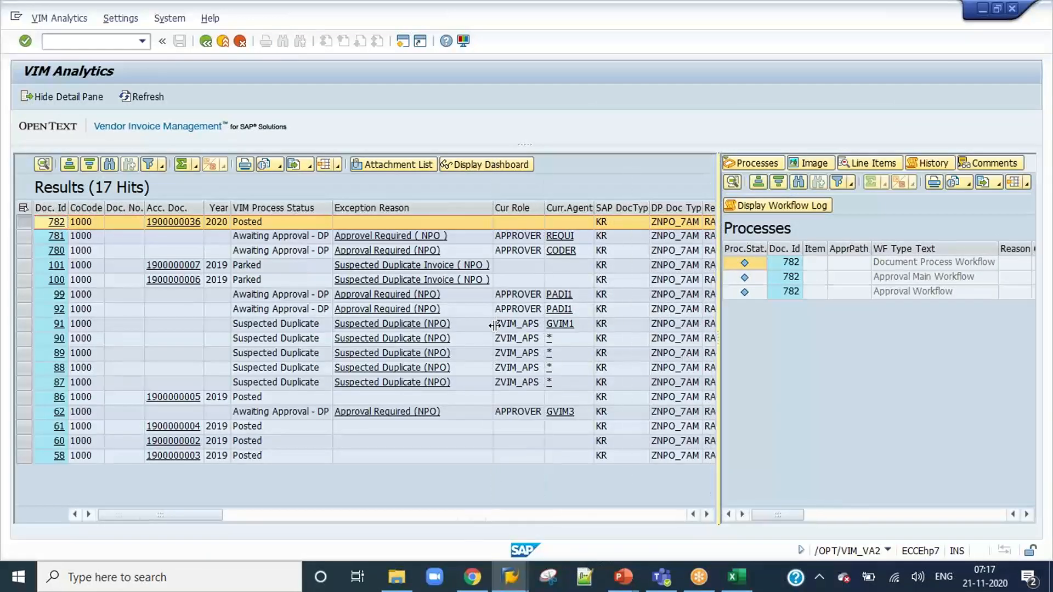
Widen the Processes area and examine the document process, approval main and approval workflows of document 782.
{"action": "left_click_drag", "start_coordinate": [493, 325], "coordinate": [495, 326]}
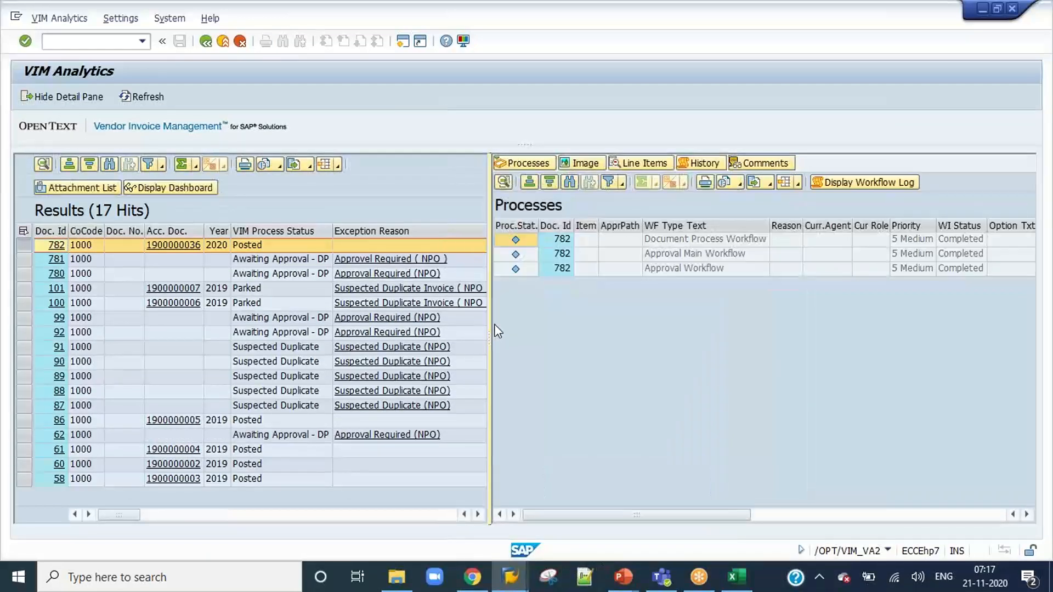
{"action": "left_click", "coordinate": [690, 243]}
{"action": "left_click", "coordinate": [687, 255]}
{"action": "left_click", "coordinate": [687, 270]}
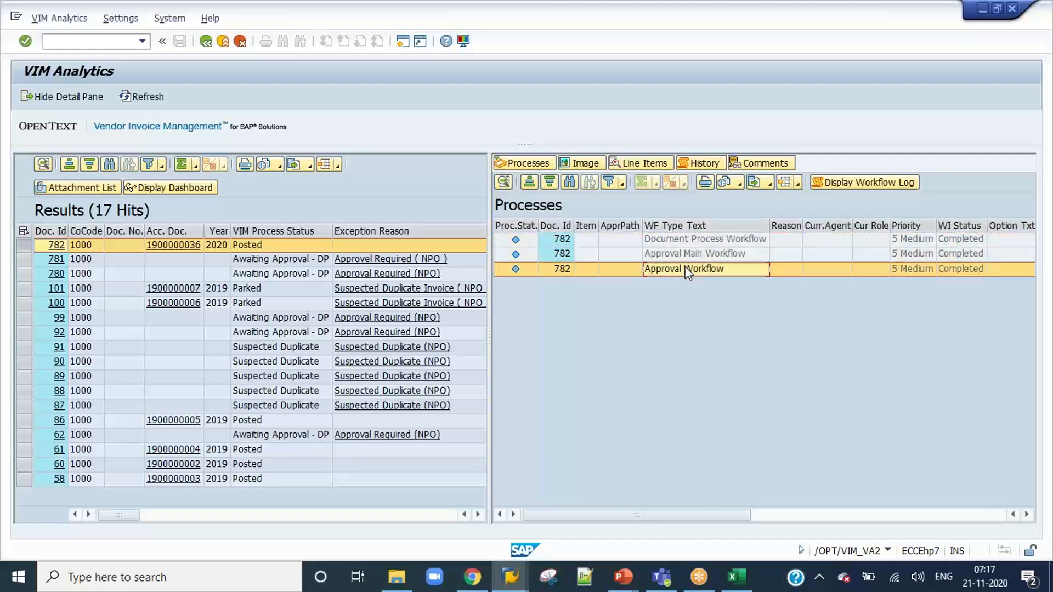
{"action": "left_click", "coordinate": [686, 241]}
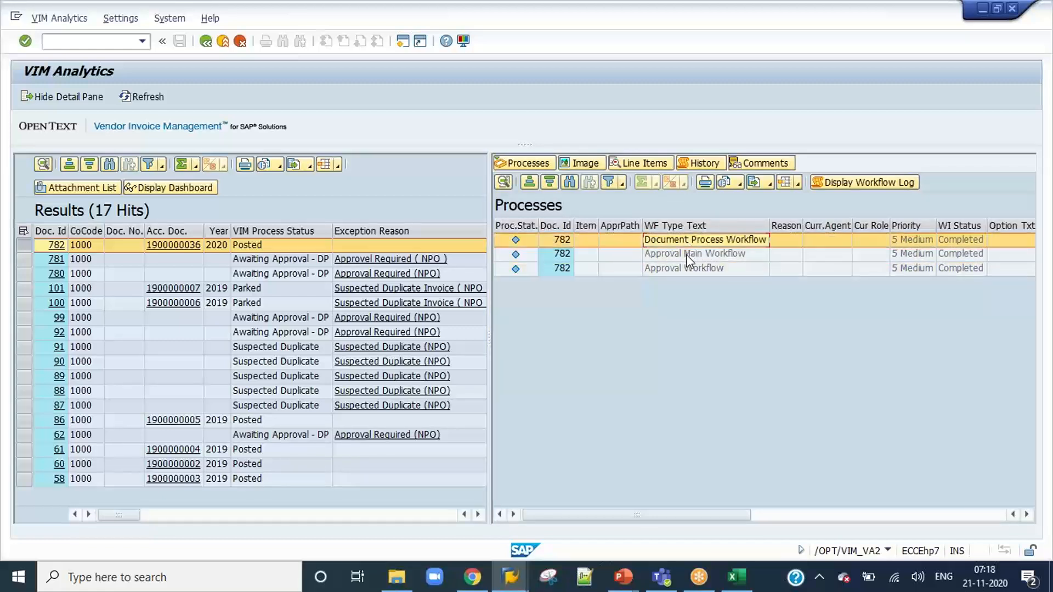
{"action": "left_click", "coordinate": [687, 255]}
{"action": "left_click", "coordinate": [686, 269]}
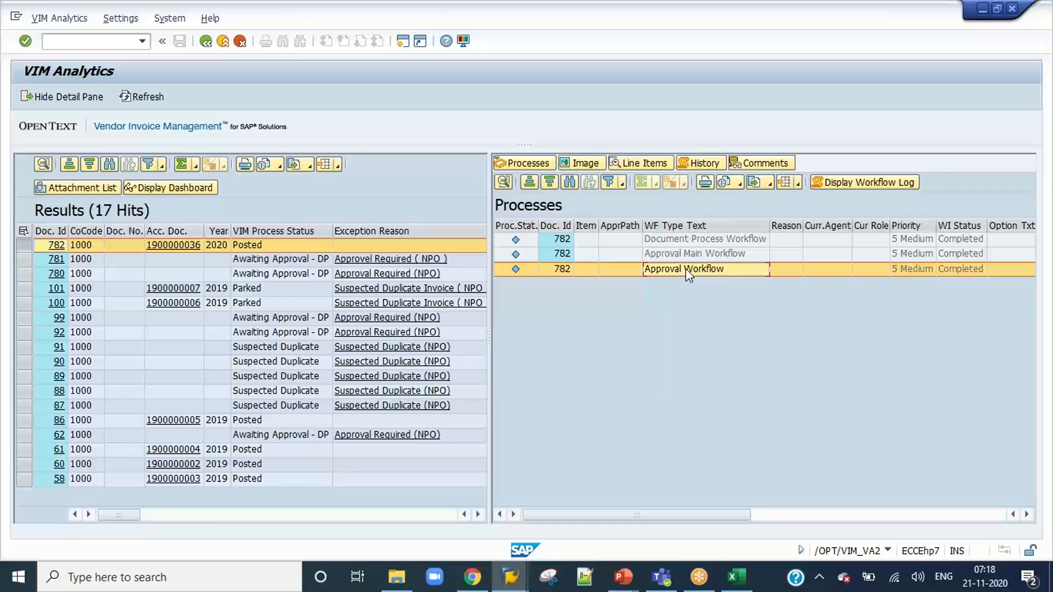
Open SE16N in a separate session and display the entries of table TOA01 without selection criteria.
{"action": "left_click", "coordinate": [112, 40]}
{"action": "type", "text": "/OSE16N"}
{"action": "key", "text": "Return"}
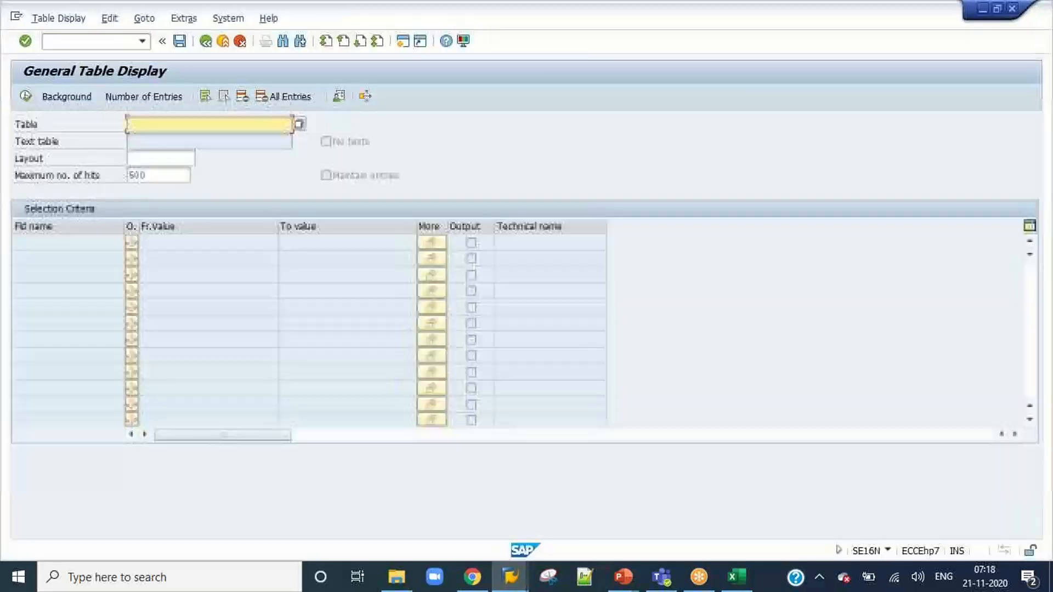
{"action": "type", "text": "TO"}
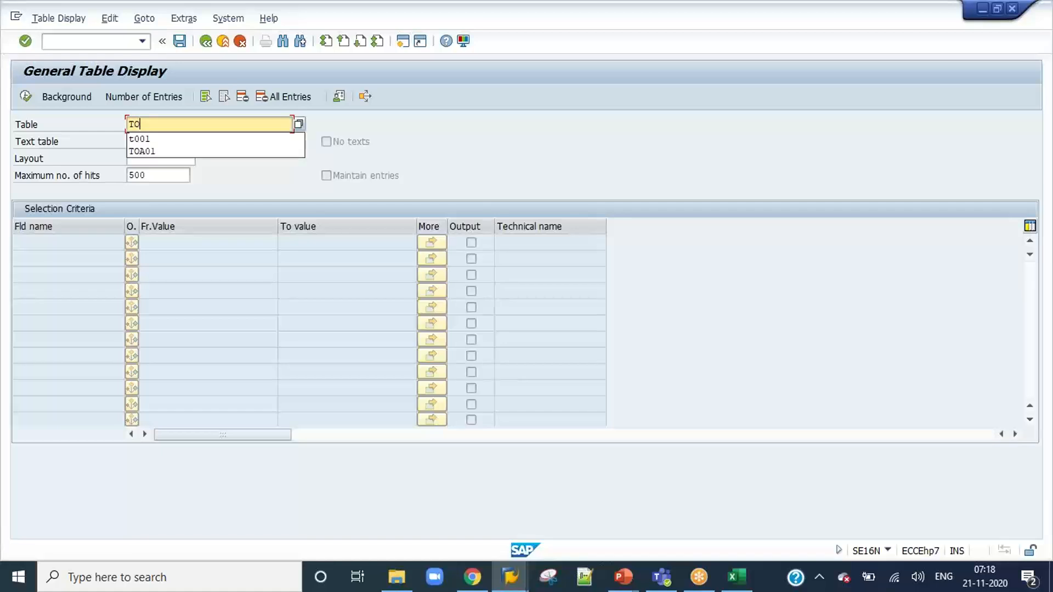
{"action": "type", "text": "A01"}
{"action": "key", "text": "Return"}
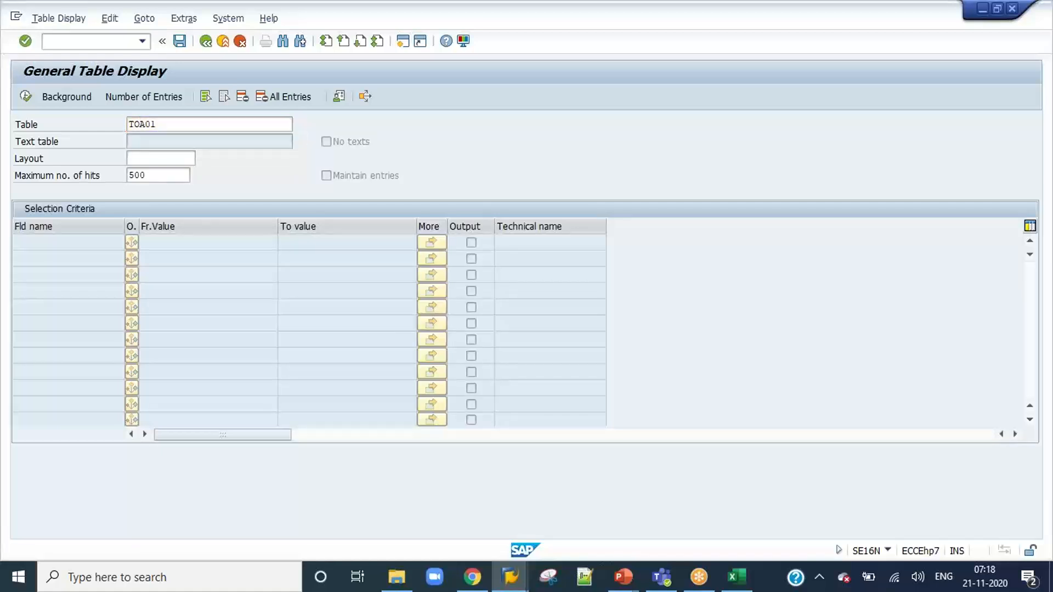
{"action": "left_click", "coordinate": [25, 97]}
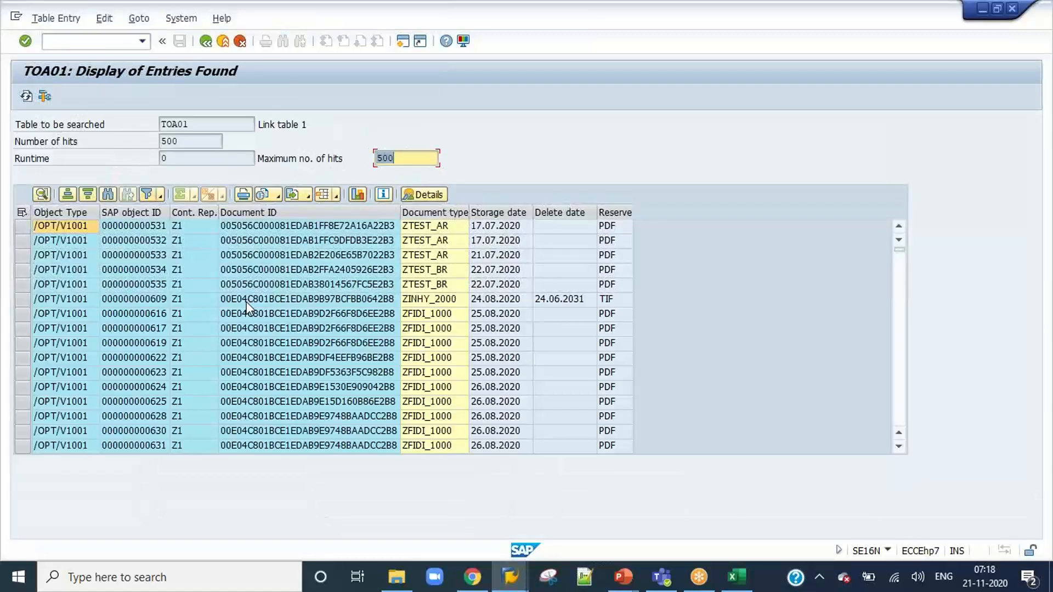
Examine the object type, object ID, content repository and document ID of the TOA01 entries, and return to VIM Analytics.
{"action": "left_click", "coordinate": [264, 314]}
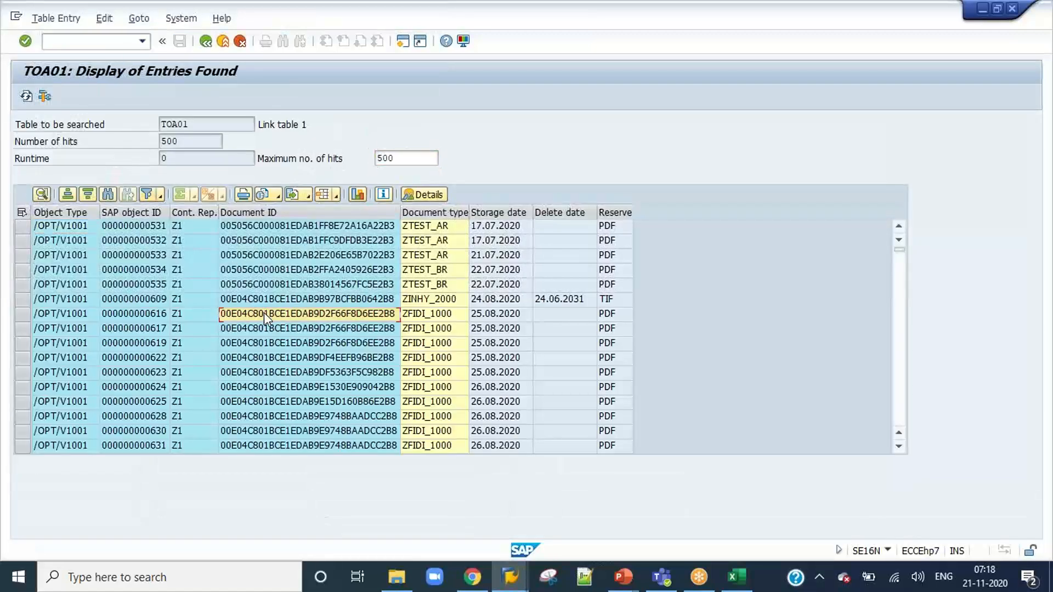
{"action": "scroll", "coordinate": [265, 316], "scroll_direction": "down", "scroll_amount": 1}
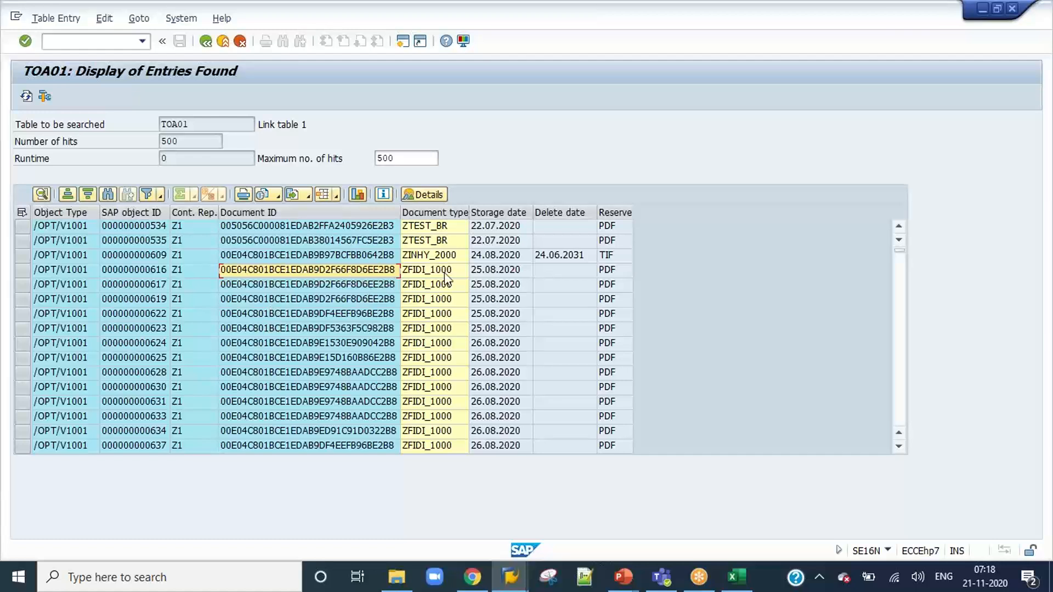
{"action": "left_click", "coordinate": [292, 299]}
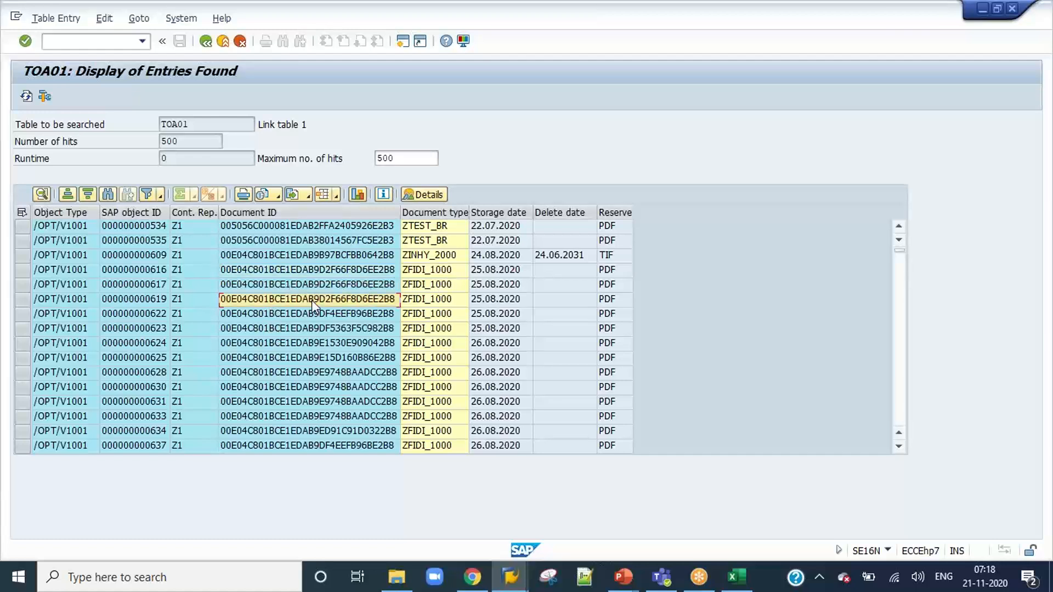
{"action": "left_click", "coordinate": [76, 230]}
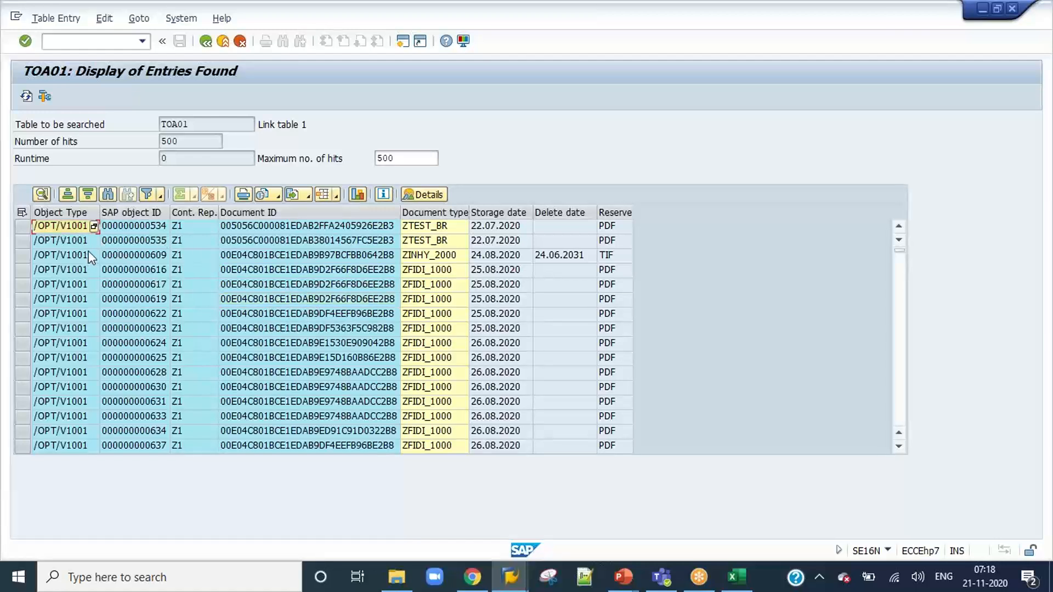
{"action": "left_click", "coordinate": [63, 241]}
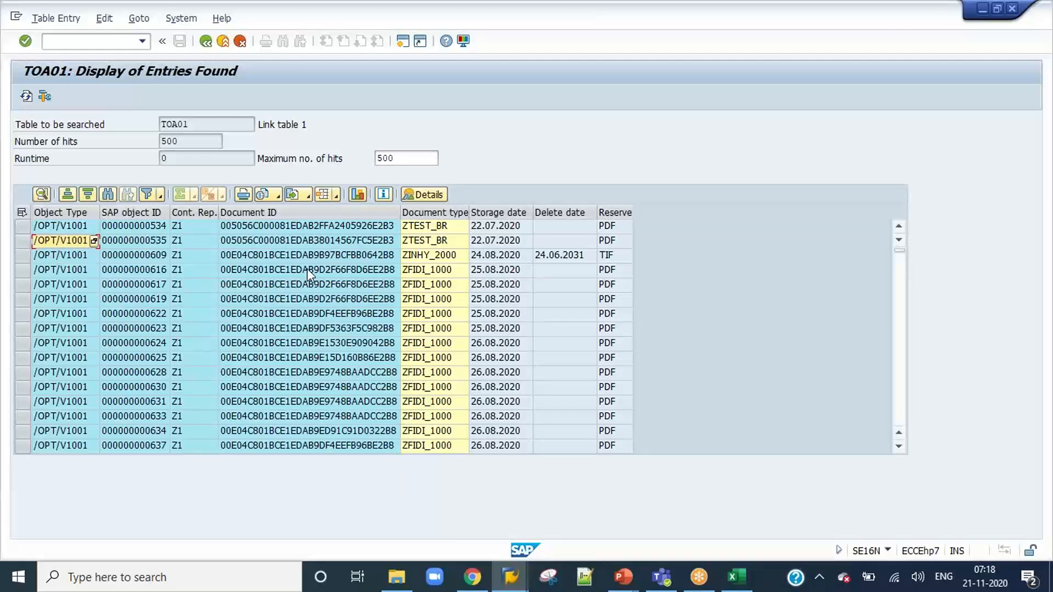
{"action": "scroll", "coordinate": [99, 265], "scroll_direction": "down", "scroll_amount": 6}
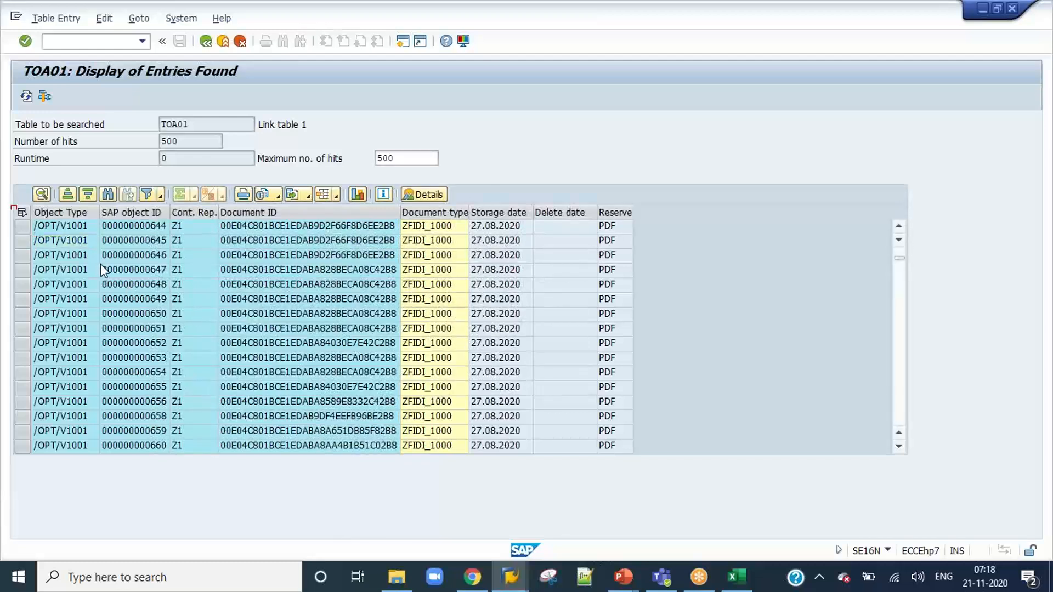
{"action": "scroll", "coordinate": [189, 275], "scroll_direction": "down", "scroll_amount": 7}
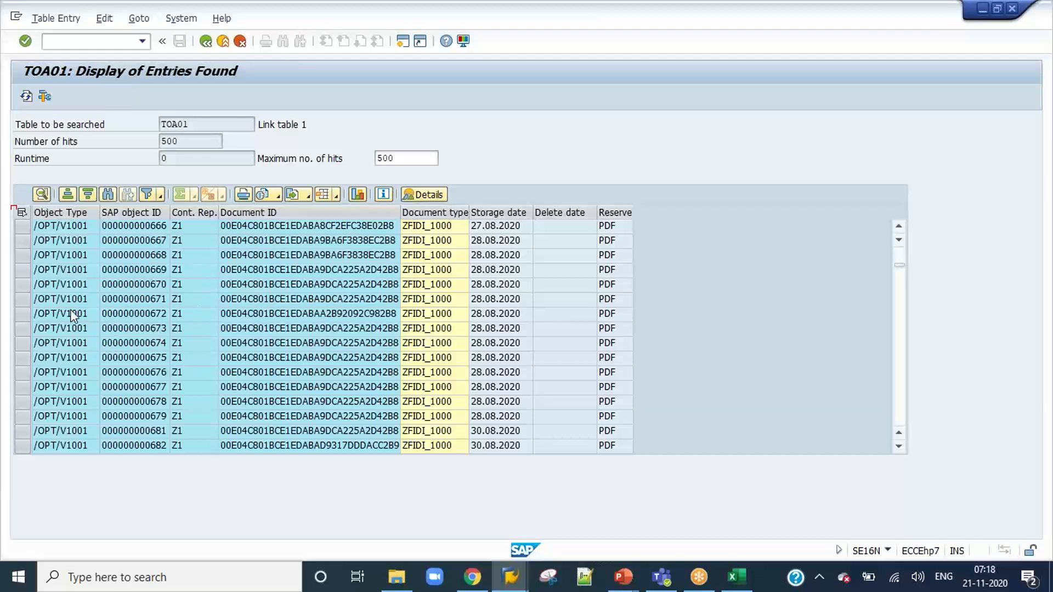
{"action": "left_click", "coordinate": [23, 285]}
{"action": "left_click", "coordinate": [328, 284]}
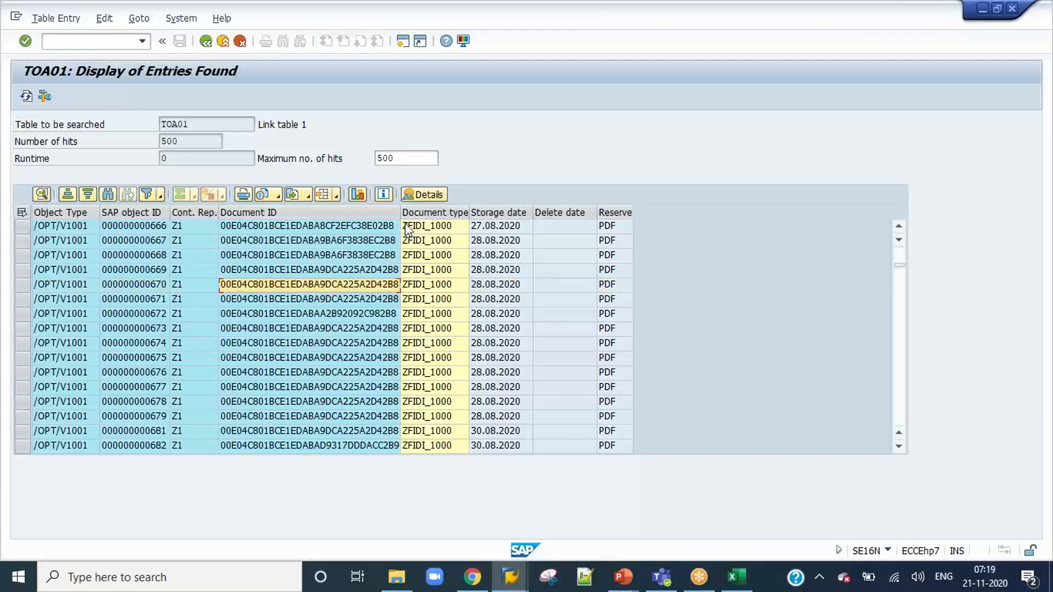
{"action": "left_click_drag", "start_coordinate": [401, 212], "coordinate": [492, 213]}
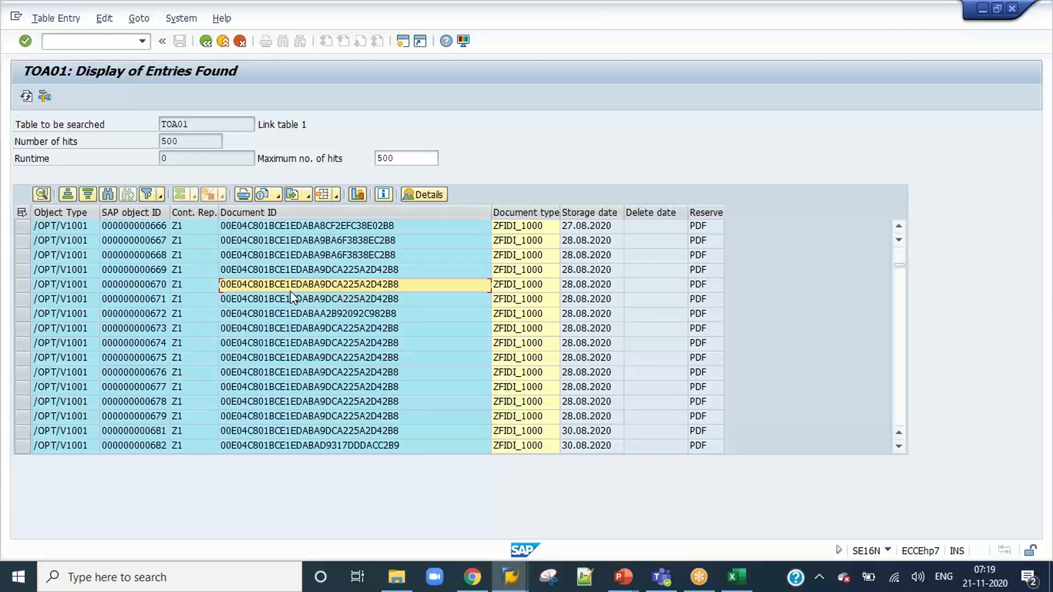
{"action": "left_click", "coordinate": [185, 287]}
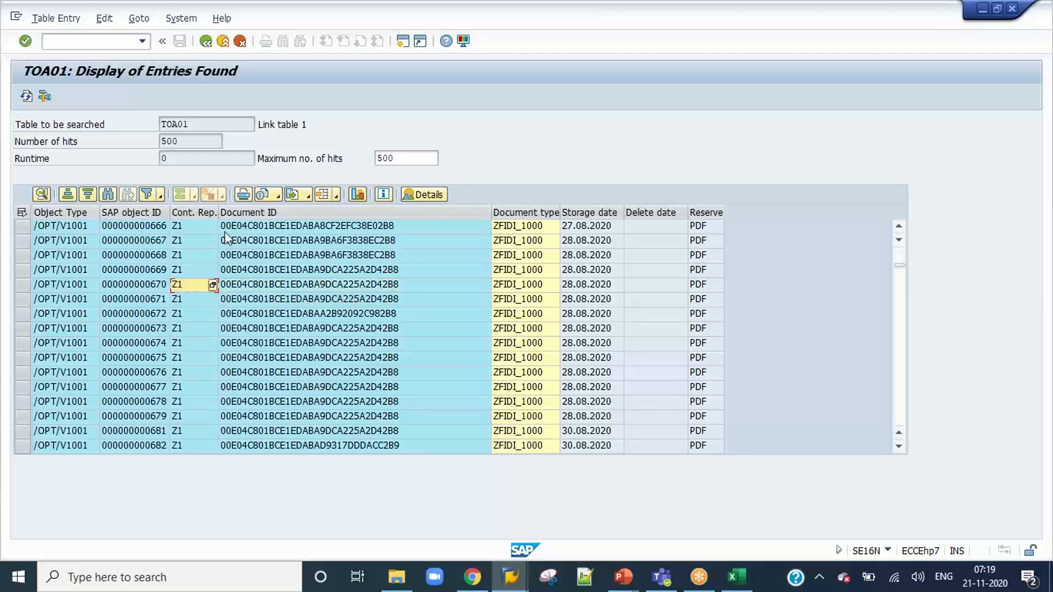
{"action": "left_click", "coordinate": [204, 42]}
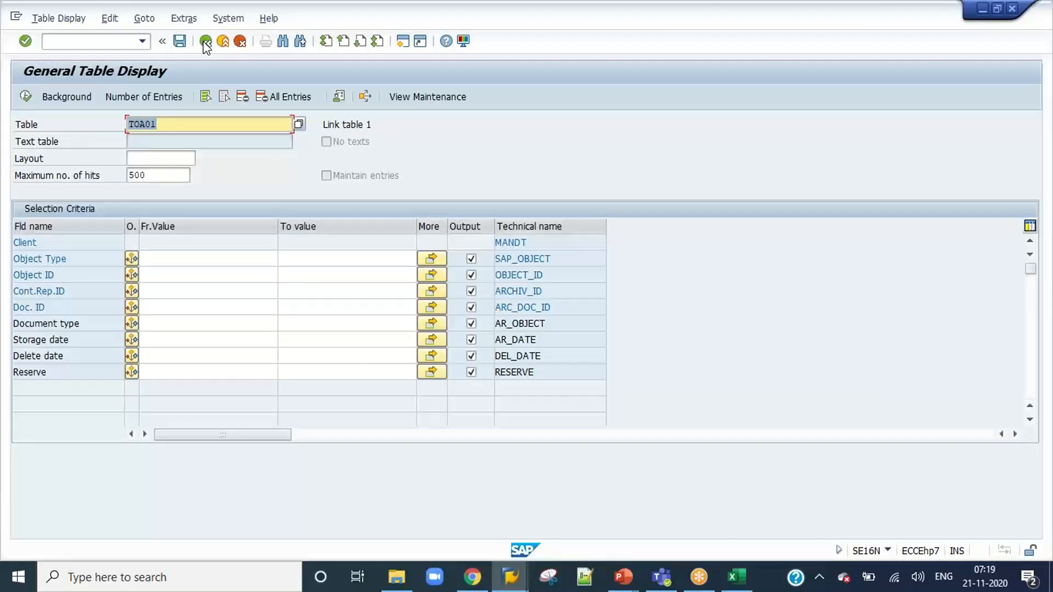
{"action": "left_click", "coordinate": [205, 42]}
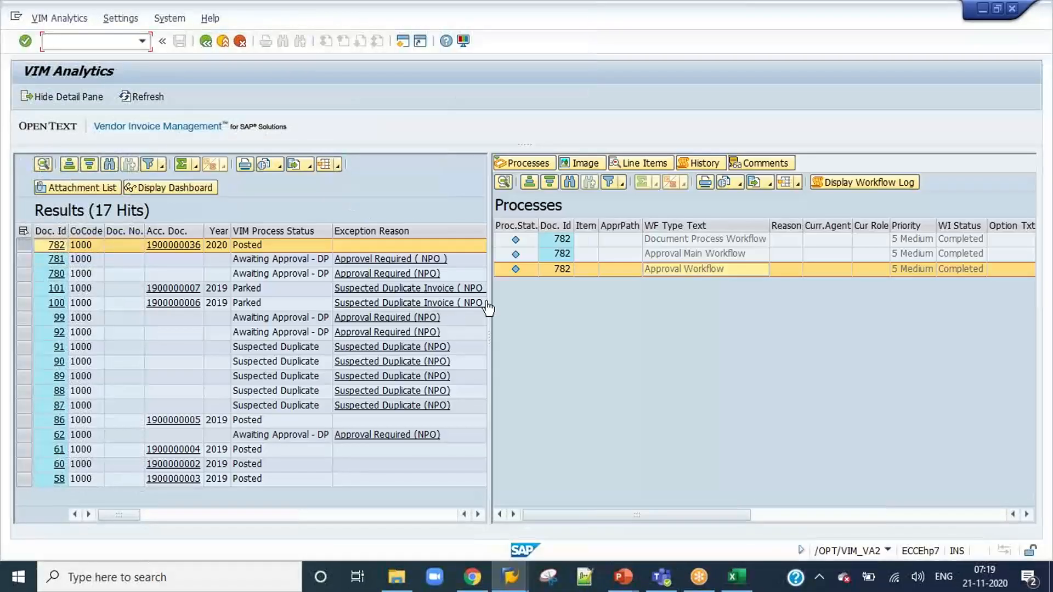
Open the OCR document test workbench with transaction /N/OPT/VIM_7AX2.
{"action": "left_click", "coordinate": [91, 250]}
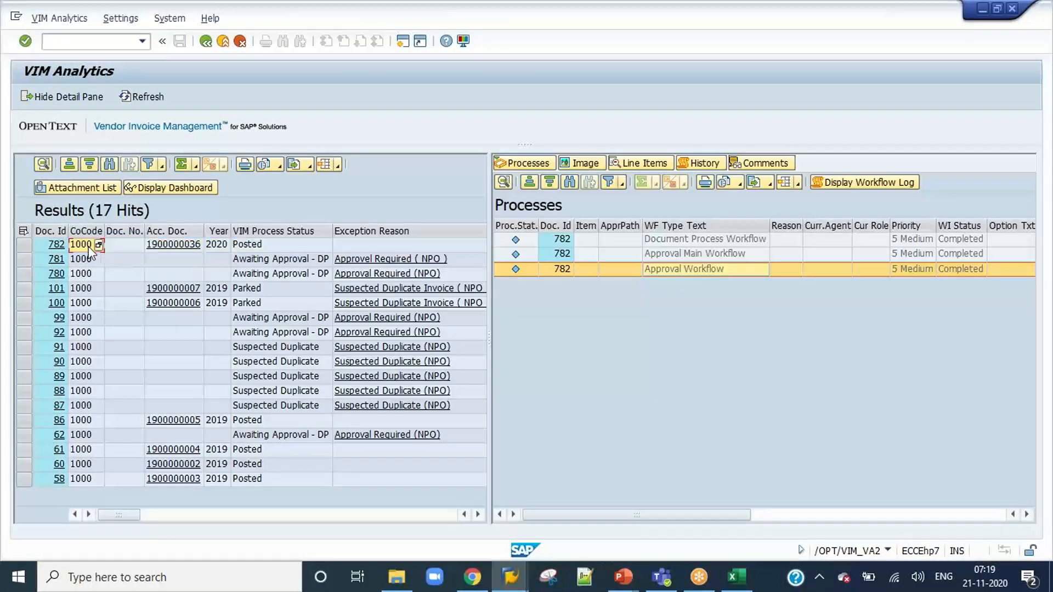
{"action": "key", "text": "Left"}
{"action": "left_click", "coordinate": [84, 41]}
{"action": "type", "text": "/N/OPT/"}
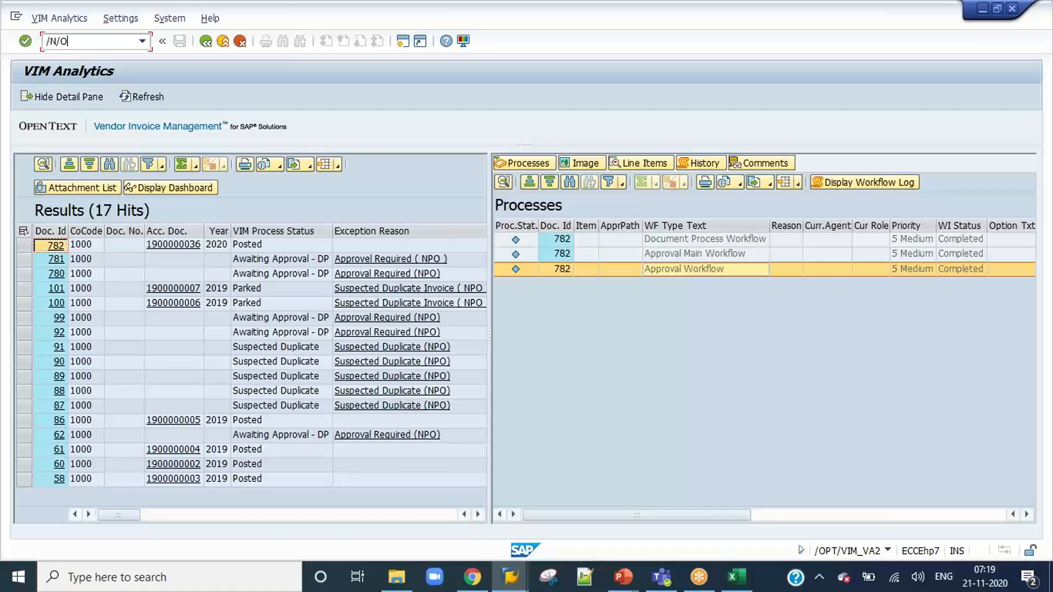
{"action": "type", "text": "VIM_7AX2"}
{"action": "key", "text": "Return"}
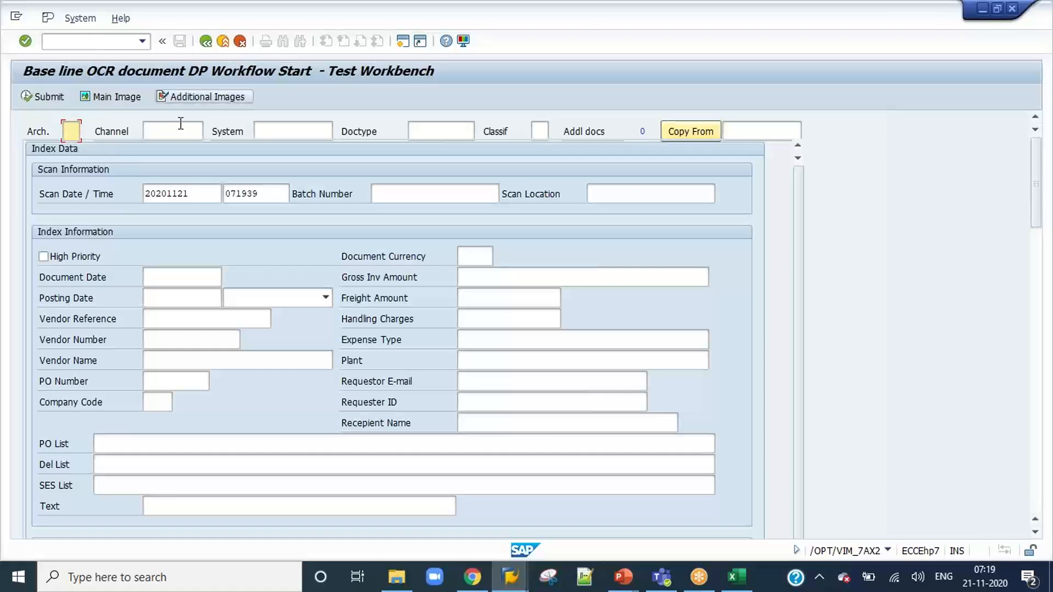
Set the archive to Z1 and copy the index data from document 782.
{"action": "type", "text": "Z1"}
{"action": "left_click", "coordinate": [745, 132]}
{"action": "type", "text": "782"}
{"action": "left_click", "coordinate": [694, 135]}
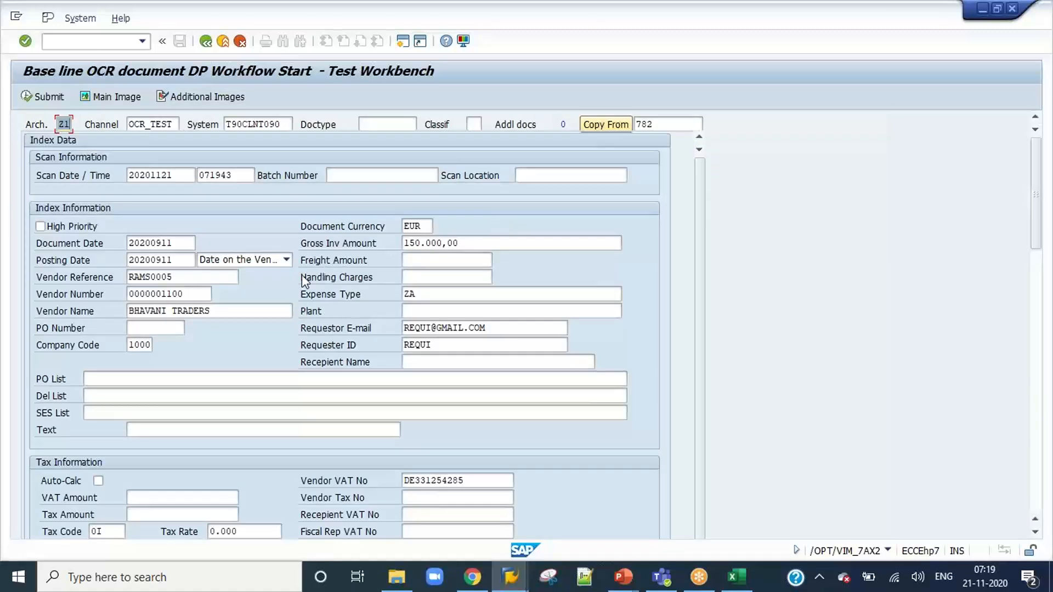
Set the gross invoice amount to 550.000,00 and check the expense type in the index information.
{"action": "left_click", "coordinate": [410, 245]}
{"action": "key", "text": "BackSpace"}
{"action": "type", "text": "5"}
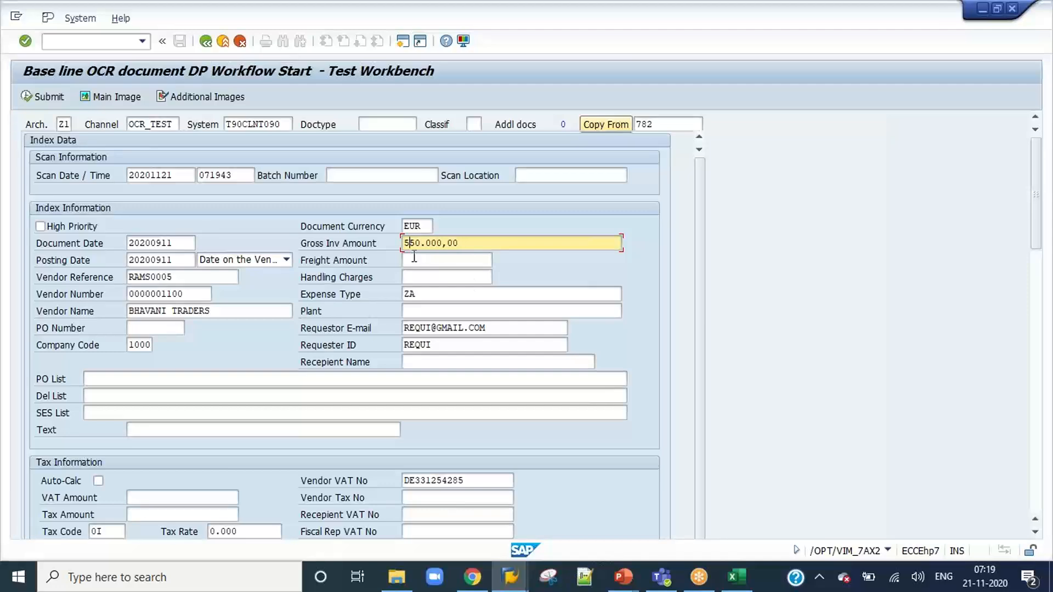
{"action": "scroll", "coordinate": [470, 284], "scroll_direction": "down", "scroll_amount": 3}
{"action": "scroll", "coordinate": [471, 284], "scroll_direction": "up", "scroll_amount": 2}
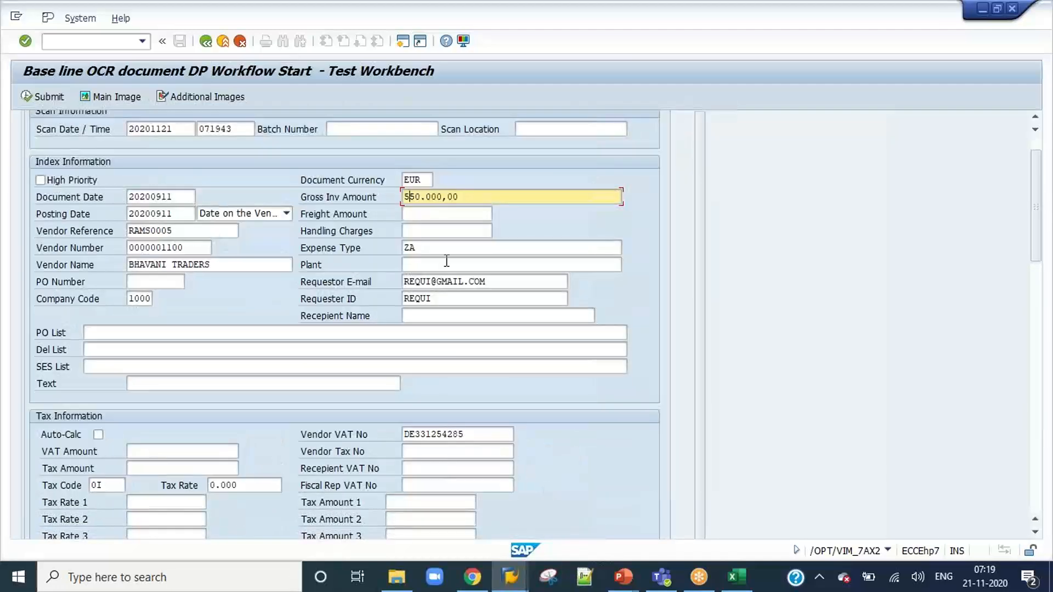
{"action": "left_click", "coordinate": [435, 250]}
Set the item amounts to 300.000,00 for item 1 and 250.000,00 for item 2.
{"action": "scroll", "coordinate": [488, 310], "scroll_direction": "down", "scroll_amount": 7}
{"action": "scroll", "coordinate": [488, 310], "scroll_direction": "down", "scroll_amount": 15}
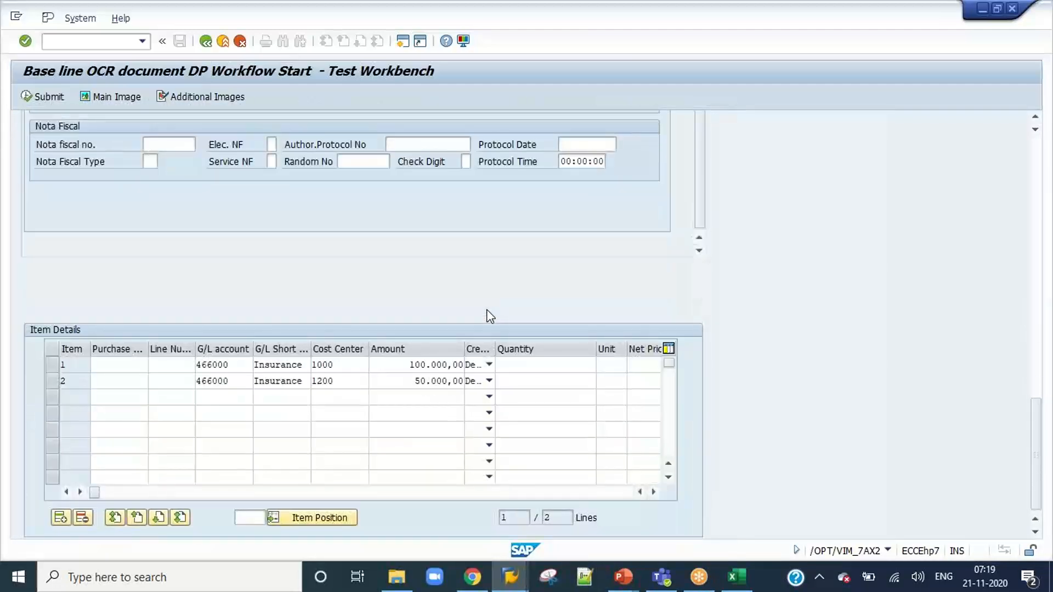
{"action": "left_click", "coordinate": [417, 365]}
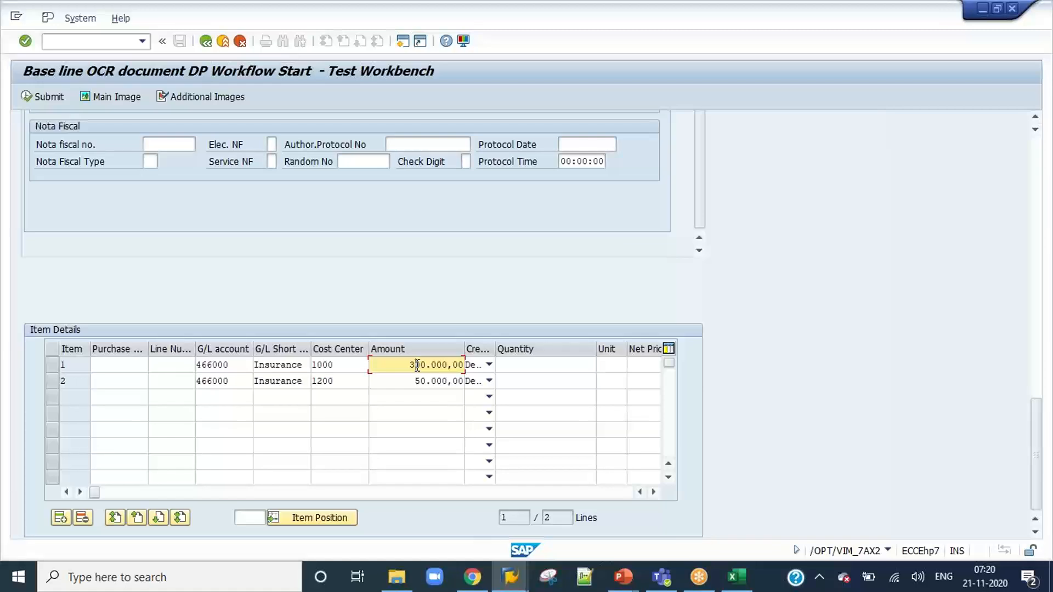
{"action": "key", "text": "Delete"}
{"action": "type", "text": "5"}
{"action": "key", "text": "Down"}
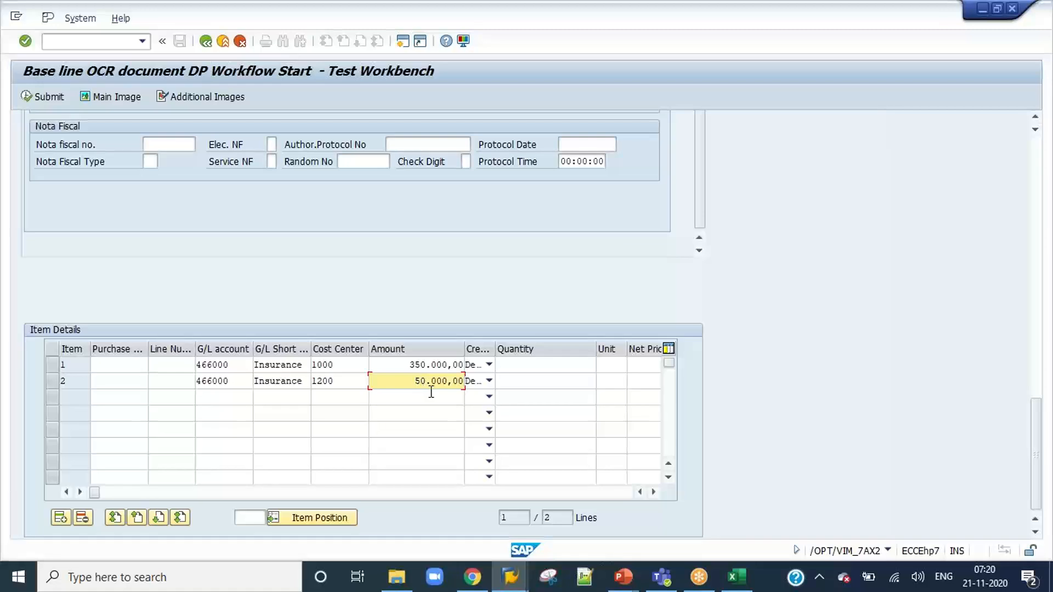
{"action": "left_click", "coordinate": [418, 366]}
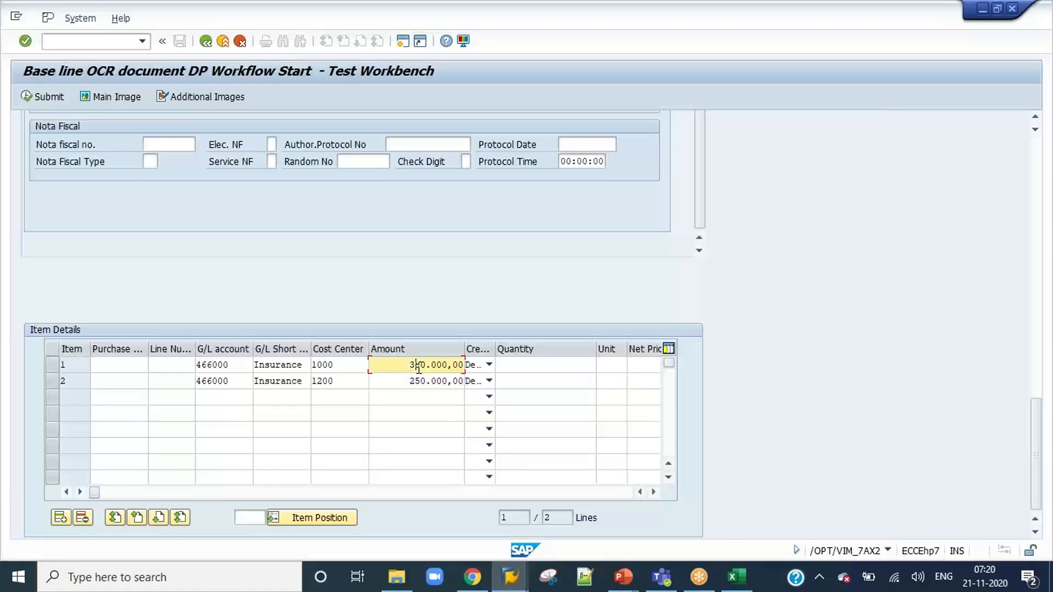
{"action": "key", "text": "BackSpace"}
{"action": "type", "text": "0"}
{"action": "key", "text": "Return"}
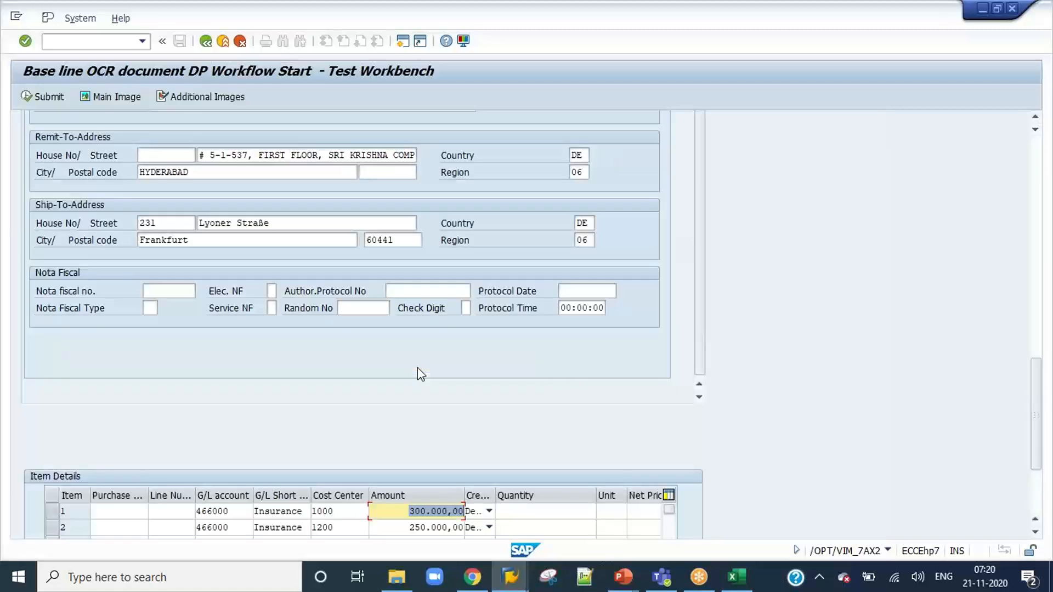
Clear the G/L account, G/L short text and cost center of item 1.
{"action": "left_click_drag", "start_coordinate": [1036, 403], "coordinate": [1039, 488]}
{"action": "left_click", "coordinate": [163, 369]}
{"action": "key", "text": "Tab"}
{"action": "key", "text": "Delete"}
{"action": "key", "text": "Tab"}
{"action": "key", "text": "Delete"}
{"action": "key", "text": "Tab"}
{"action": "key", "text": "Delete"}
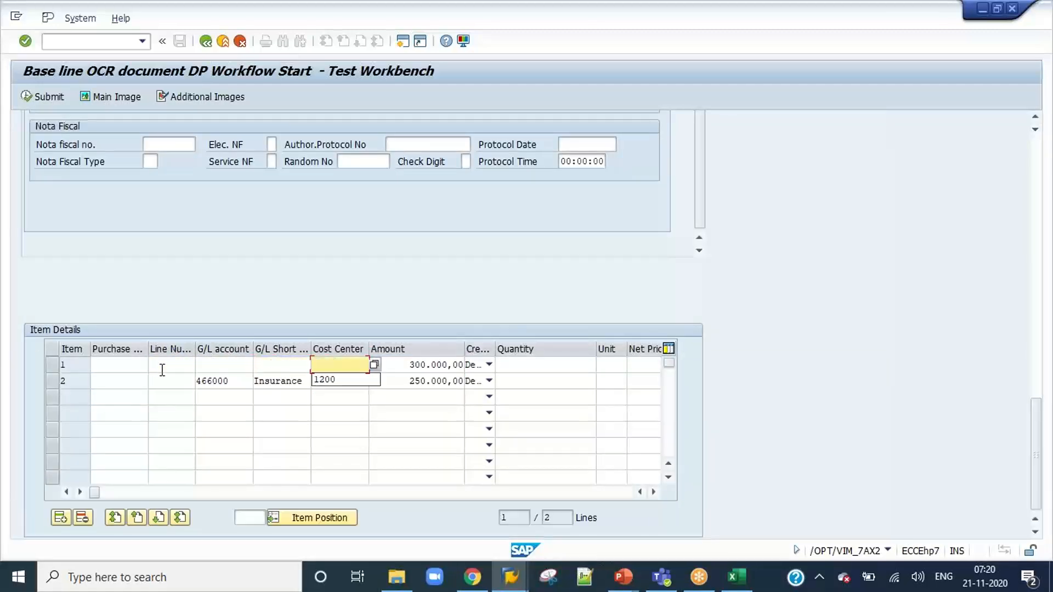
Clear the G/L account, G/L short text and cost center of item 2, and return to the index information.
{"action": "left_click", "coordinate": [160, 384]}
{"action": "key", "text": "Tab"}
{"action": "key", "text": "Delete"}
{"action": "key", "text": "Tab"}
{"action": "key", "text": "Delete"}
{"action": "key", "text": "Tab"}
{"action": "key", "text": "Delete"}
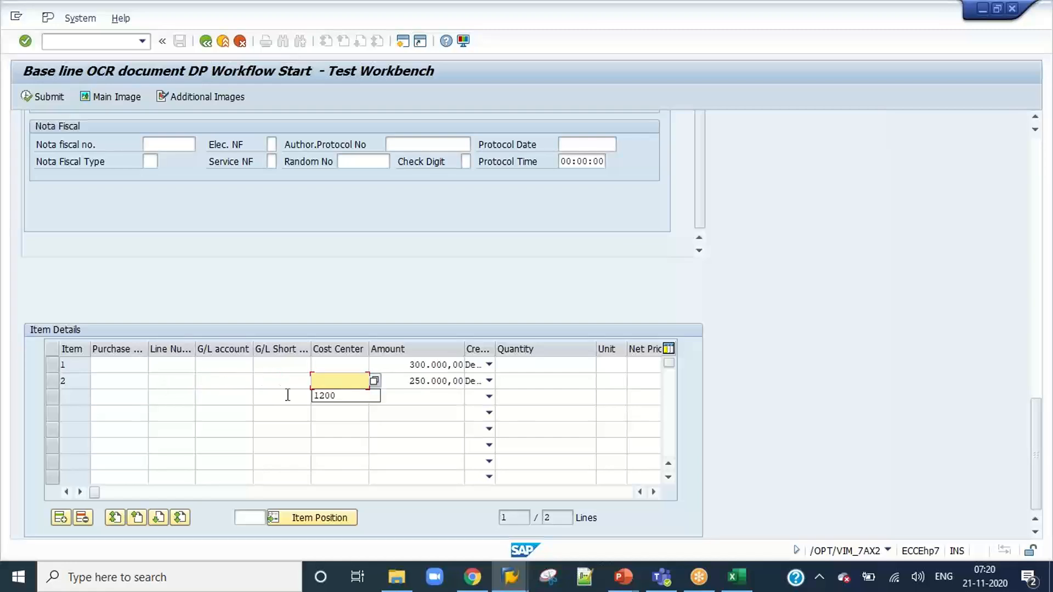
{"action": "left_click", "coordinate": [548, 365]}
{"action": "left_click_drag", "start_coordinate": [1037, 461], "coordinate": [1049, 198]}
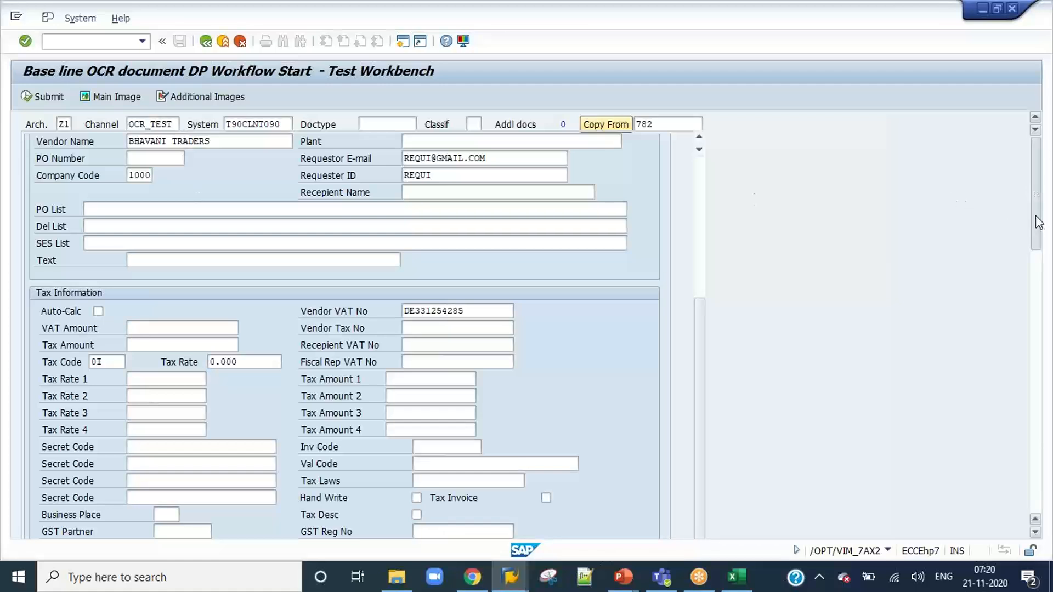
{"action": "left_click", "coordinate": [699, 237]}
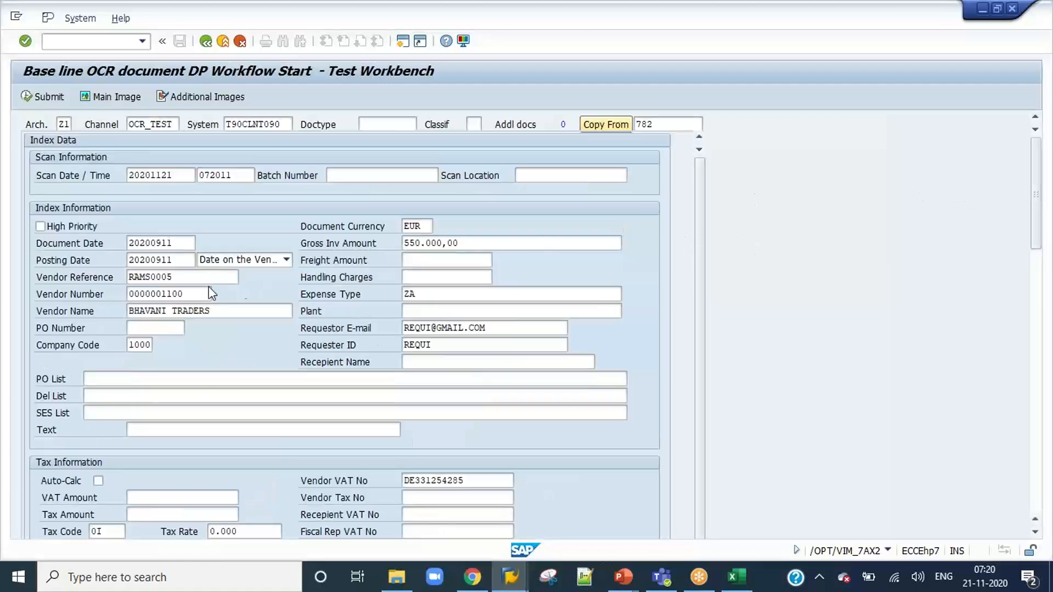
Set the vendor reference to RAMS0007, submit the test invoice and acknowledge the document number message.
{"action": "left_click", "coordinate": [181, 278]}
{"action": "key", "text": "BackSpace"}
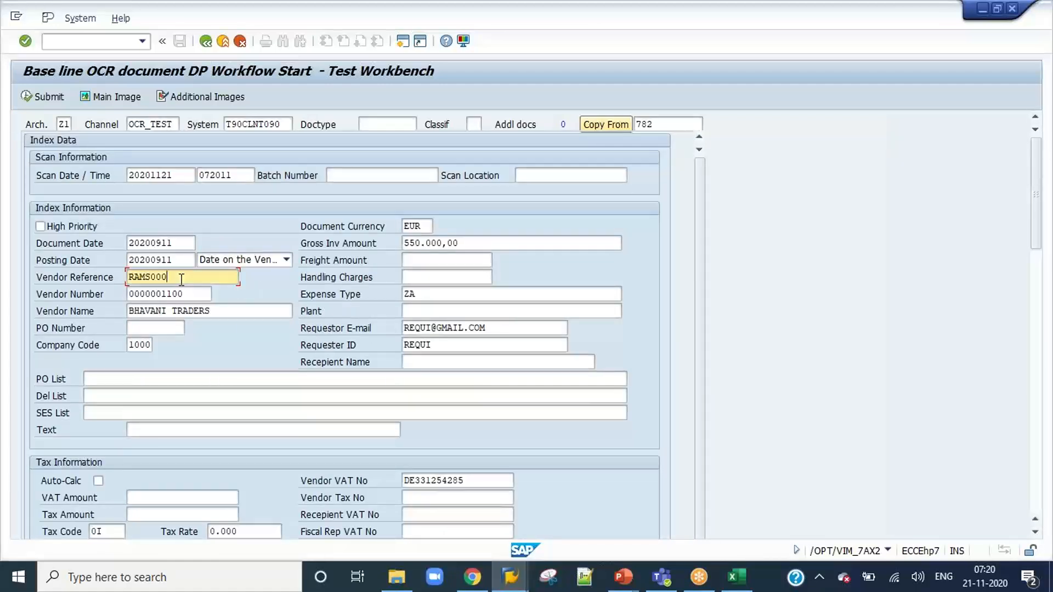
{"action": "type", "text": "7"}
{"action": "left_click", "coordinate": [41, 97]}
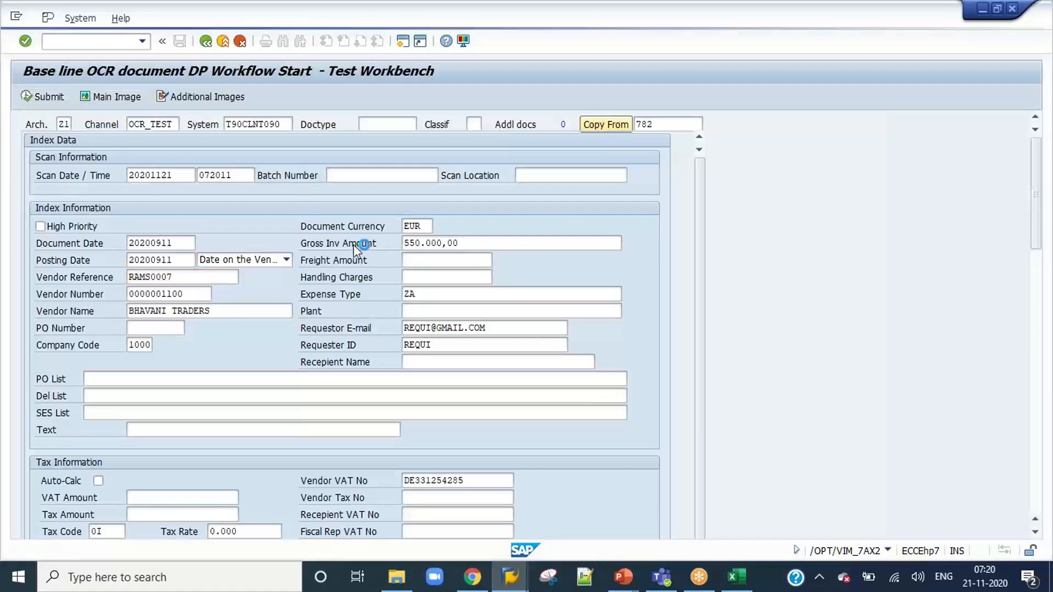
{"action": "left_click_drag", "start_coordinate": [248, 373], "coordinate": [181, 371]}
{"action": "key", "text": "ctrl+c"}
{"action": "left_click", "coordinate": [181, 370]}
{"action": "left_click", "coordinate": [371, 448]}
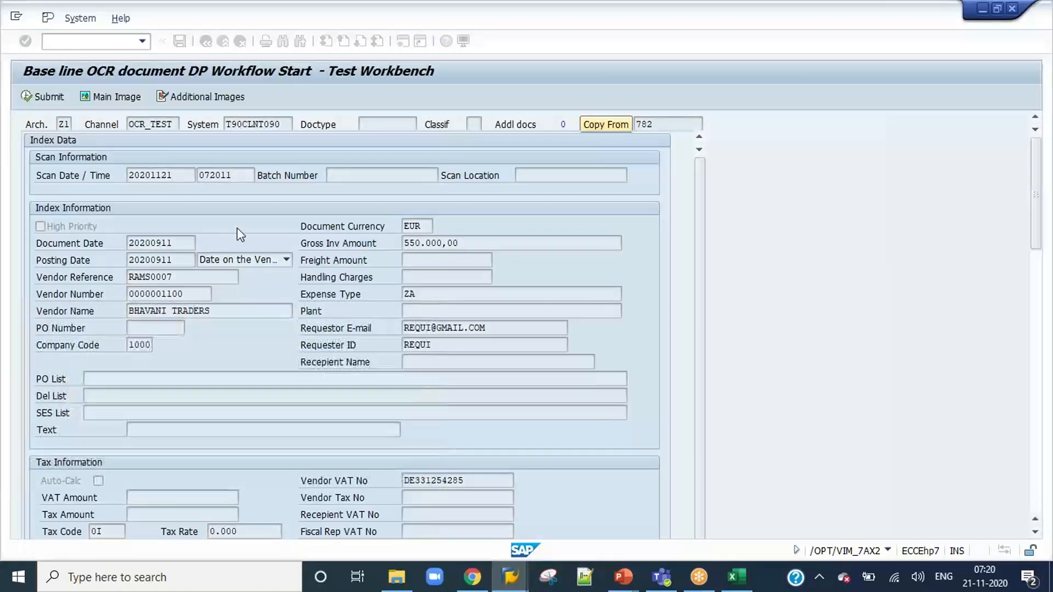
Run transaction /N/opt/vim_va2, look up document processing number 835 and widen the results list to check its current agent.
{"action": "left_click", "coordinate": [141, 41]}
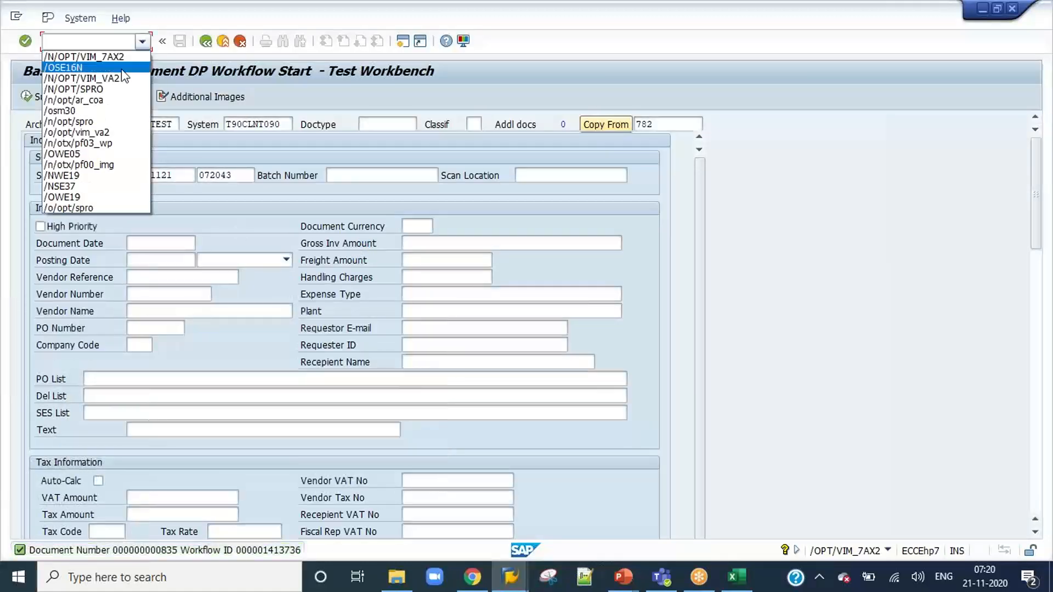
{"action": "left_click", "coordinate": [106, 133]}
{"action": "left_click", "coordinate": [58, 42]}
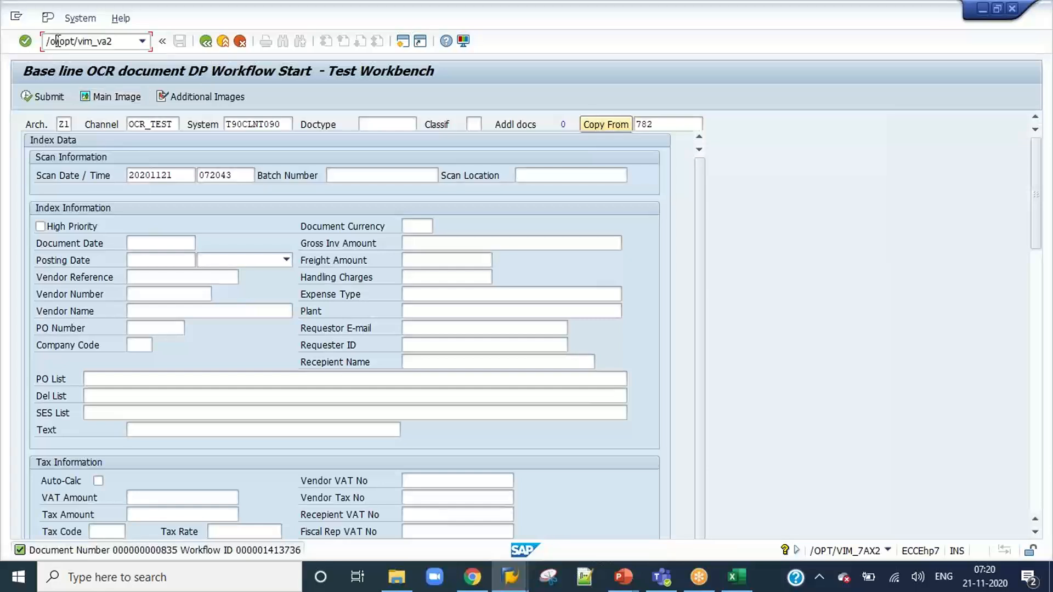
{"action": "key", "text": "BackSpace"}
{"action": "key", "text": "Return"}
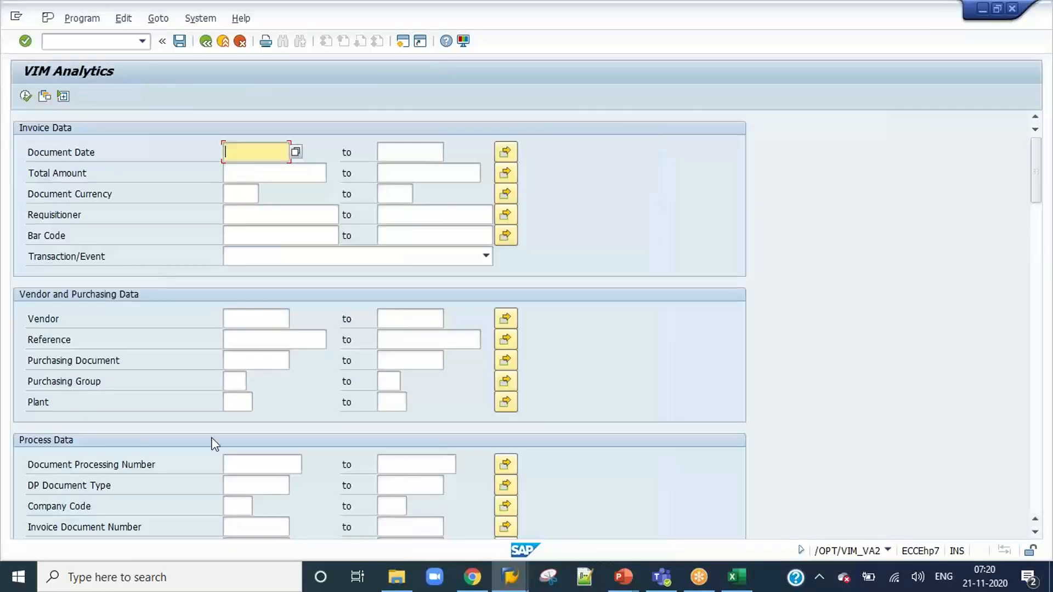
{"action": "left_click", "coordinate": [269, 466]}
{"action": "key", "text": "ctrl+v"}
{"action": "type", "text": "5"}
{"action": "left_click", "coordinate": [26, 96]}
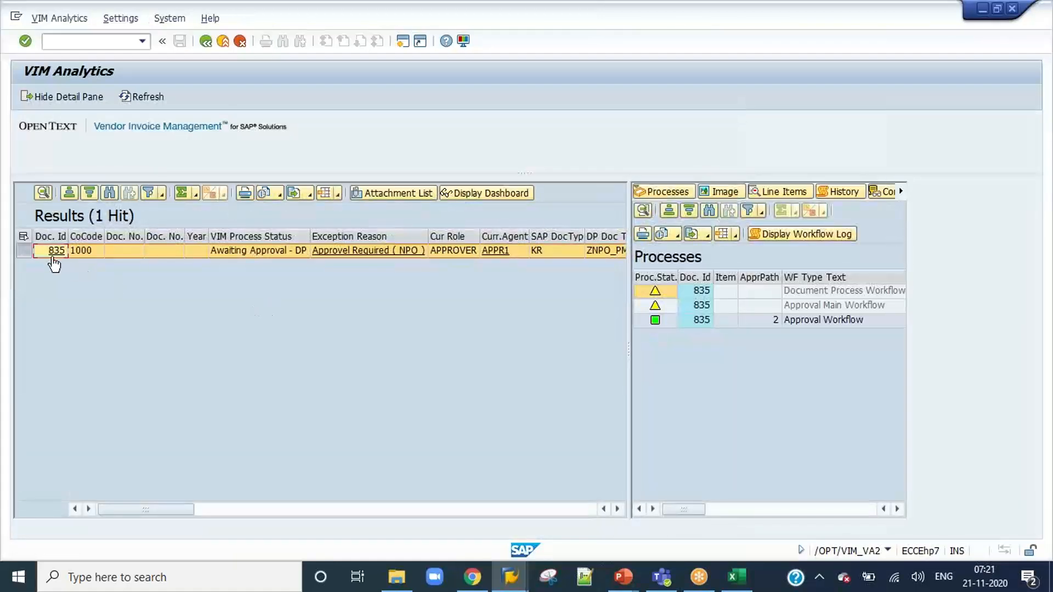
{"action": "left_click_drag", "start_coordinate": [627, 353], "coordinate": [671, 351]}
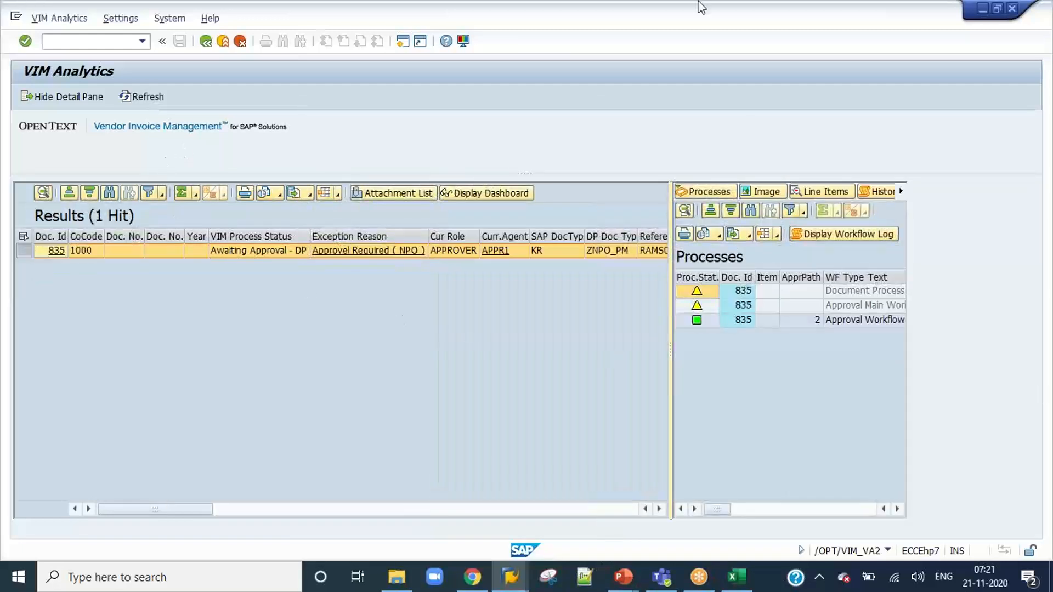
Start /O/OPT/SPRO in a new session and open Auto Coding Determination - Data under NPO Line Auto Coding in the general document processing configuration.
{"action": "left_click", "coordinate": [63, 46]}
{"action": "type", "text": "/O/OPT/SPRO"}
{"action": "key", "text": "Return"}
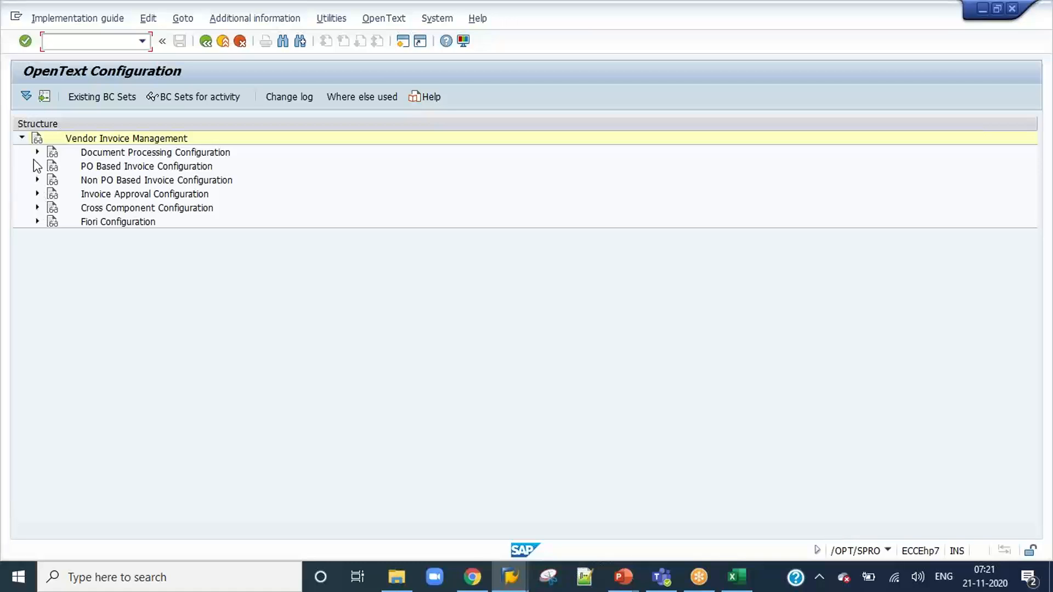
{"action": "left_click", "coordinate": [36, 153]}
{"action": "left_click", "coordinate": [53, 166]}
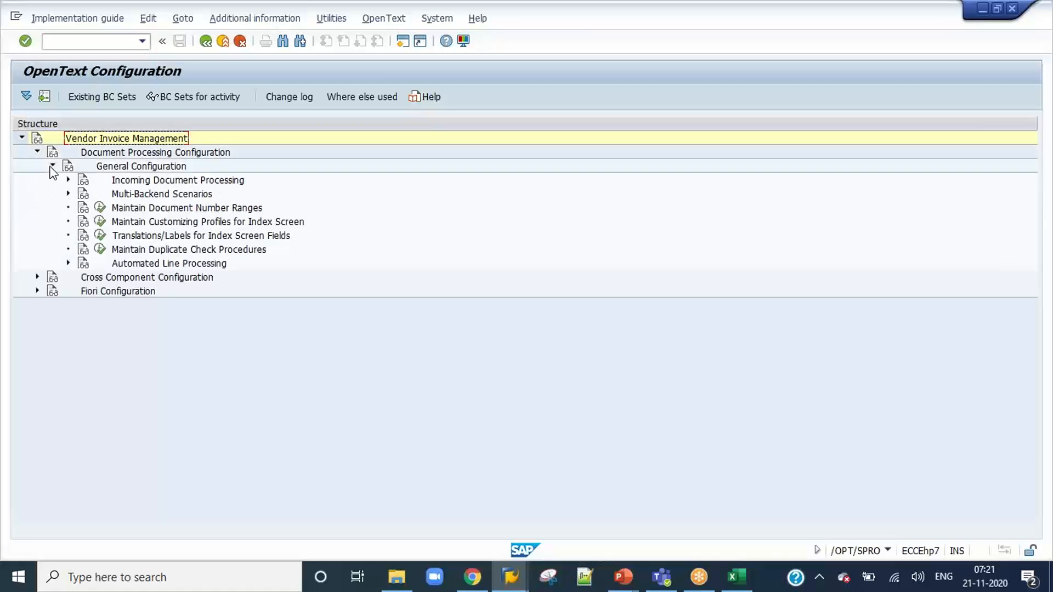
{"action": "left_click", "coordinate": [68, 263]}
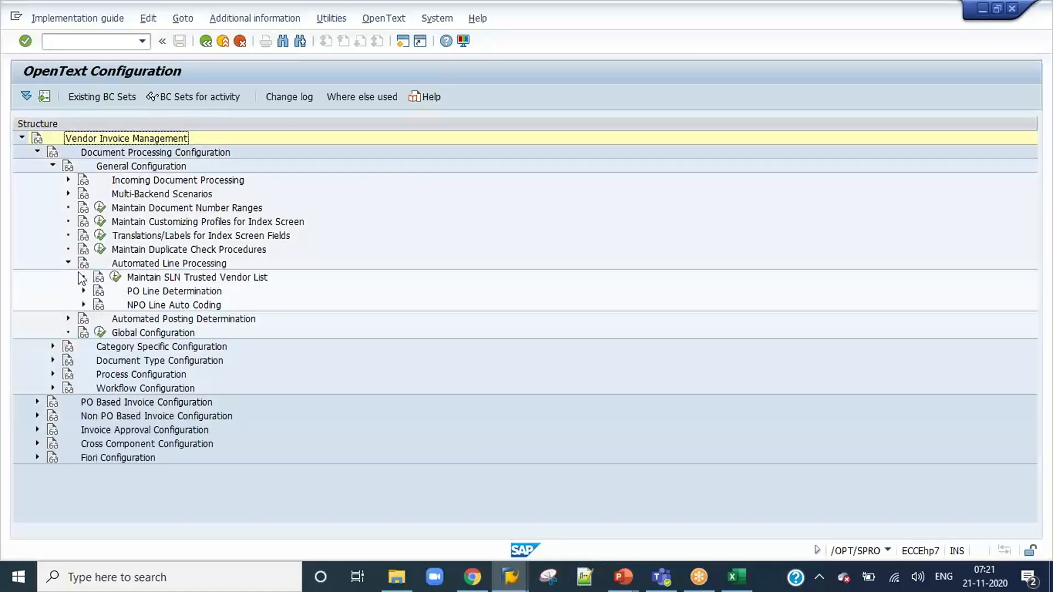
{"action": "left_click", "coordinate": [83, 291]}
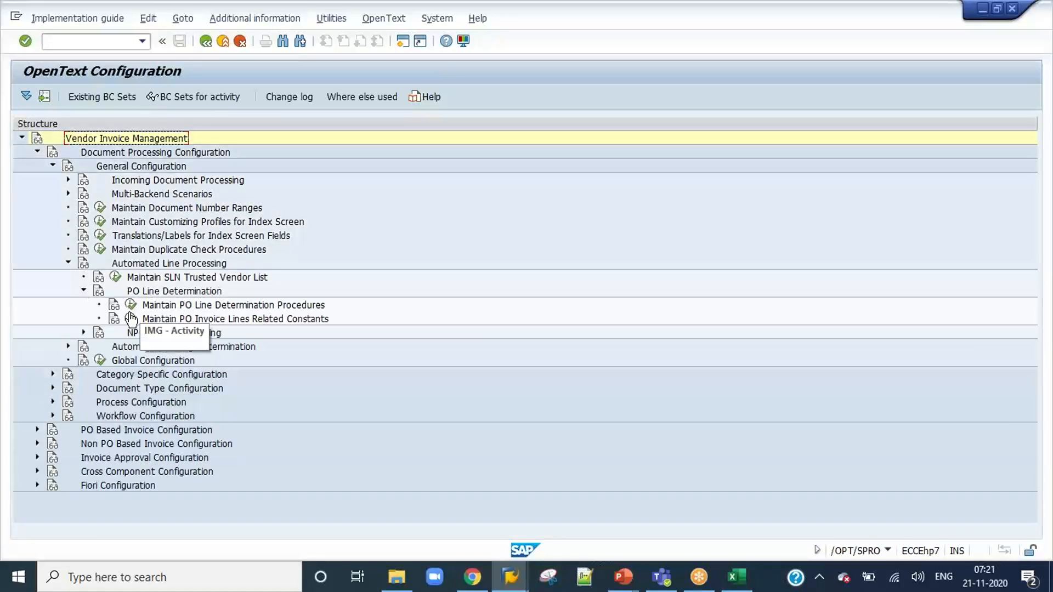
{"action": "left_click", "coordinate": [83, 332]}
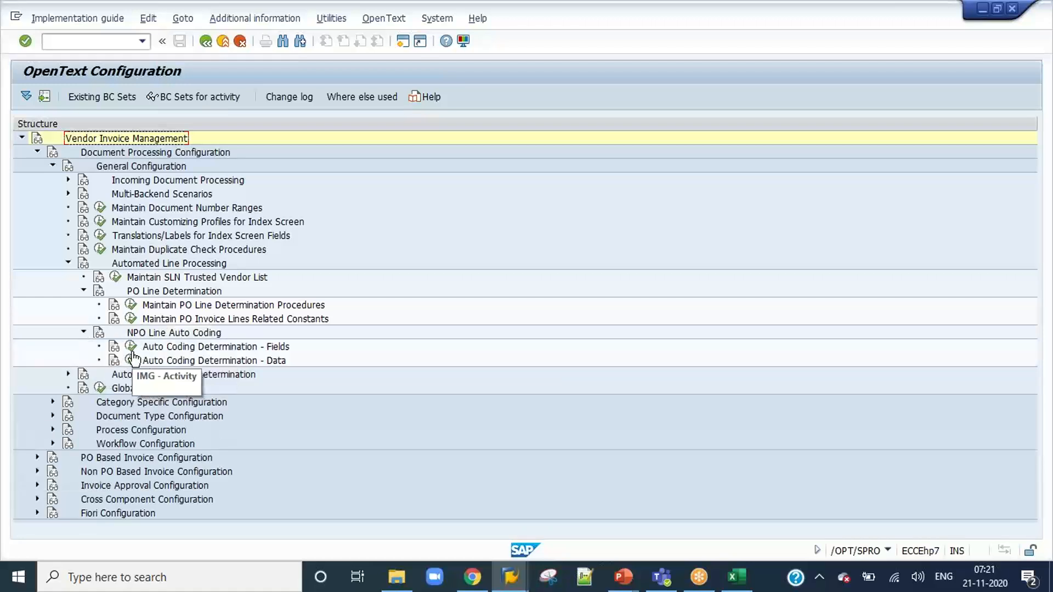
{"action": "left_click", "coordinate": [131, 359]}
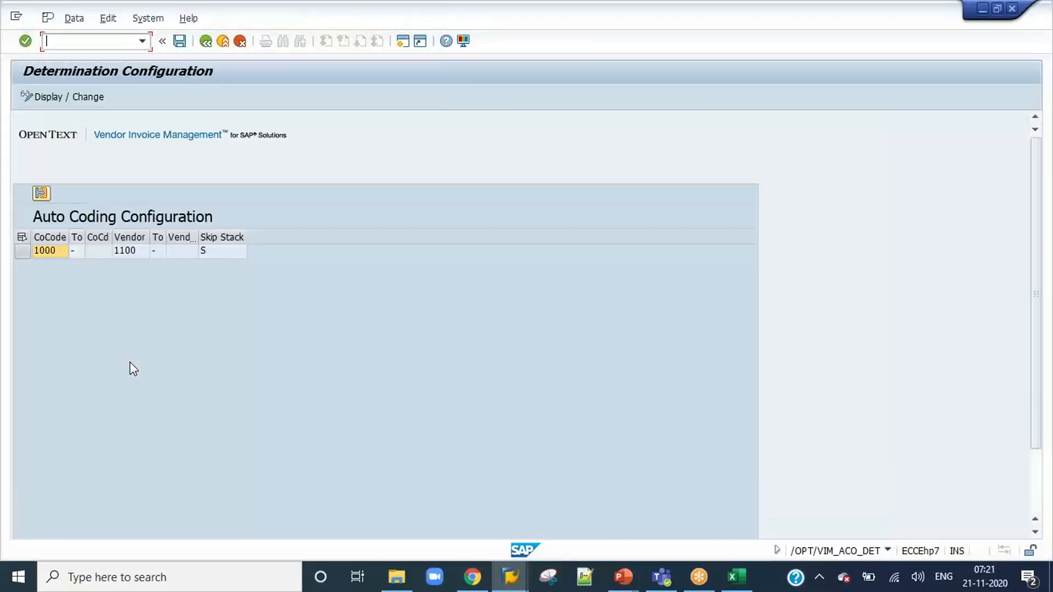
Delete the auto coding entry for company code 1000 and vendor 1100, save it to the customizing request and return to the analytics results.
{"action": "left_click", "coordinate": [64, 94]}
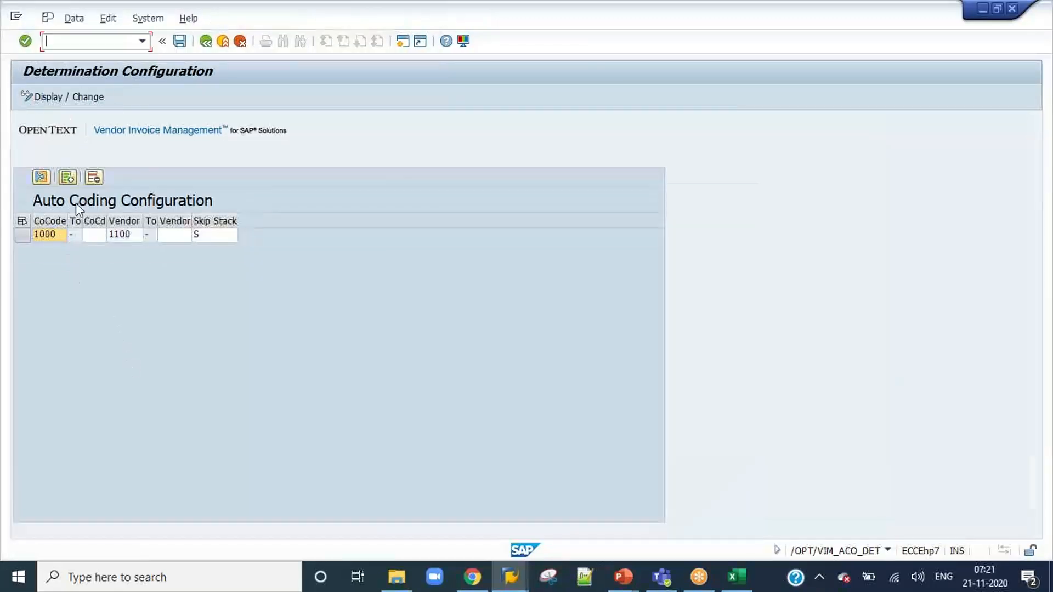
{"action": "left_click", "coordinate": [22, 236]}
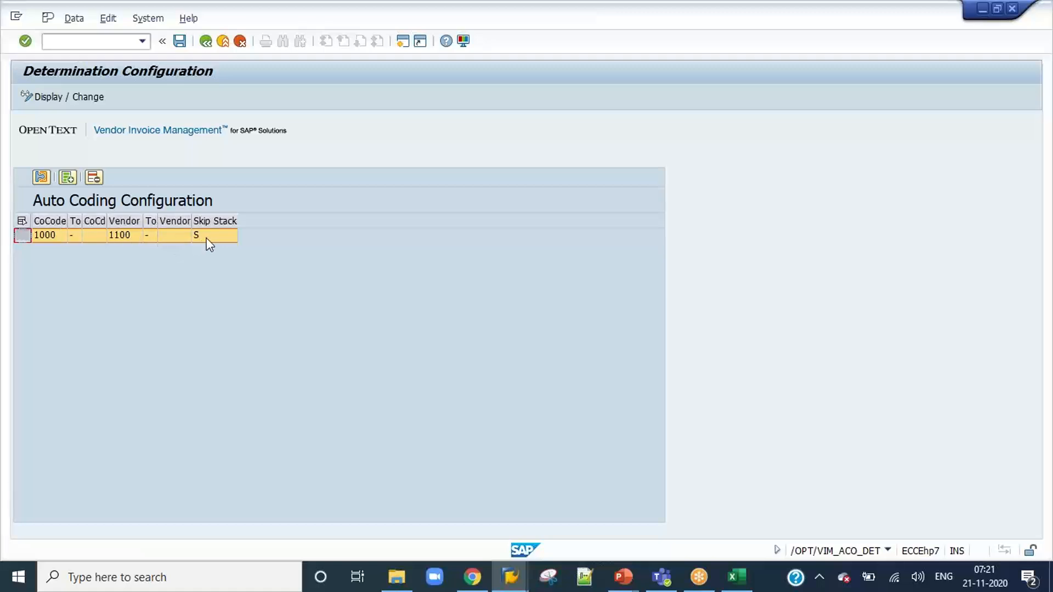
{"action": "left_click", "coordinate": [95, 177]}
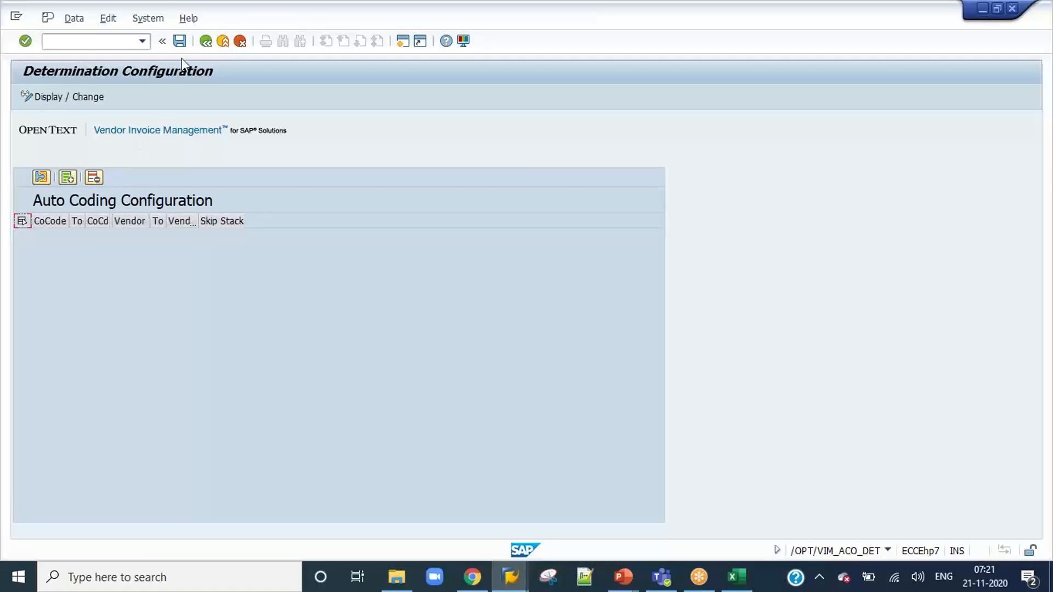
{"action": "key", "text": "ctrl+v"}
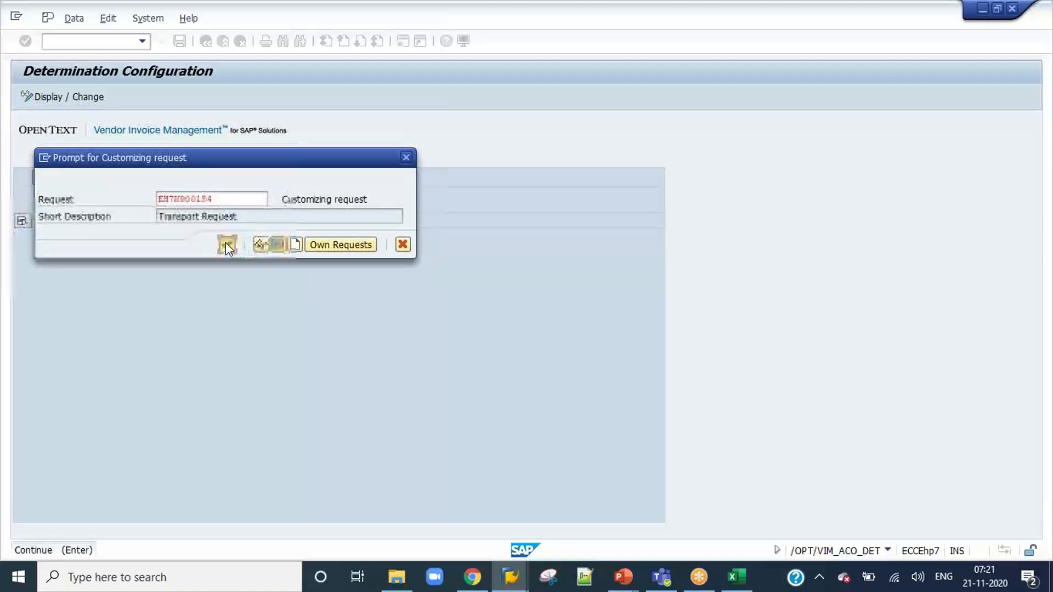
{"action": "left_click", "coordinate": [227, 244]}
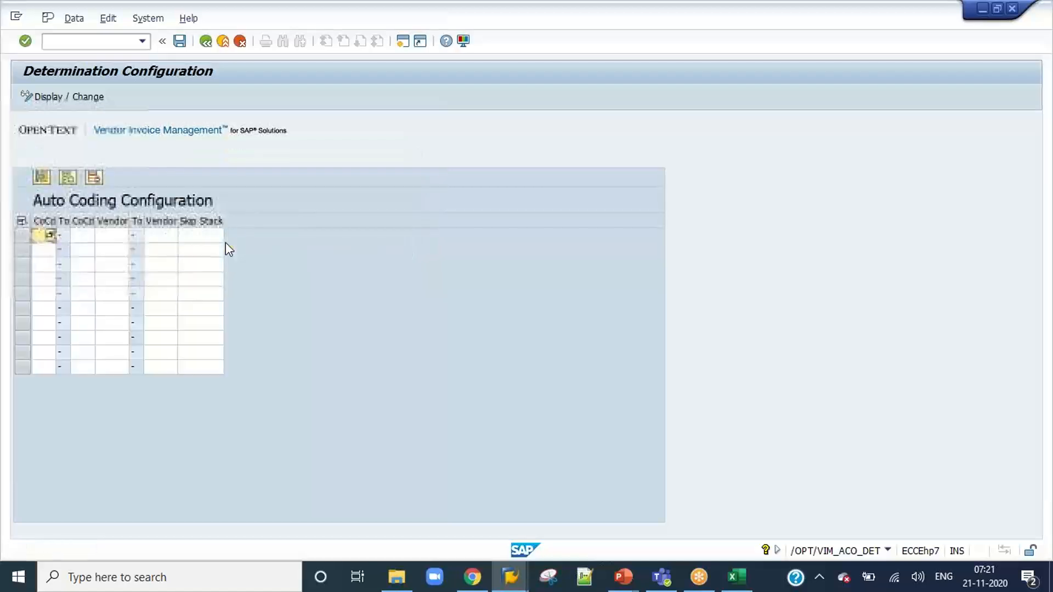
{"action": "left_click", "coordinate": [222, 41]}
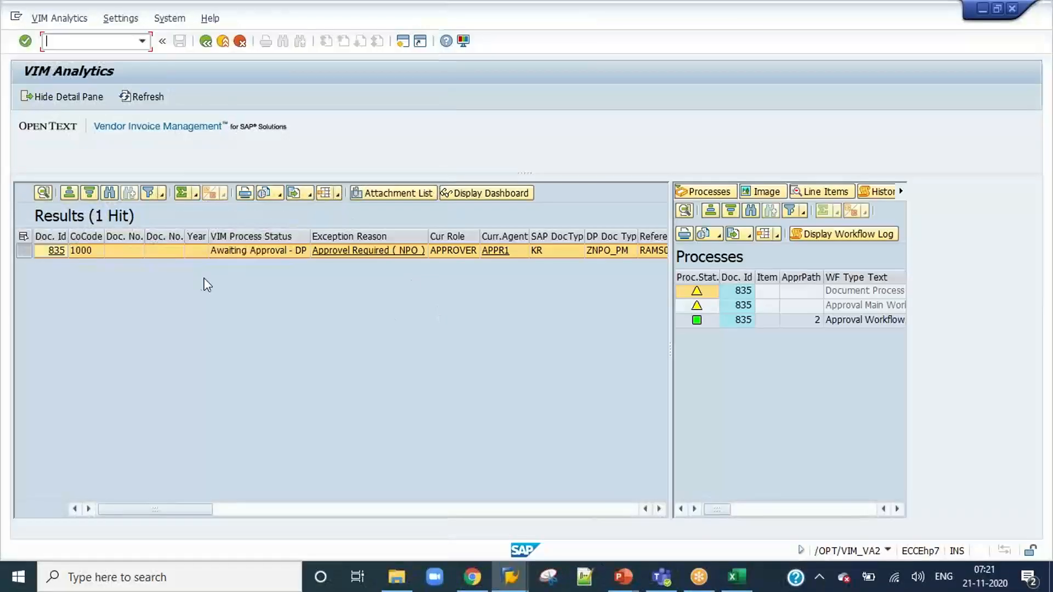
{"action": "left_click", "coordinate": [113, 253]}
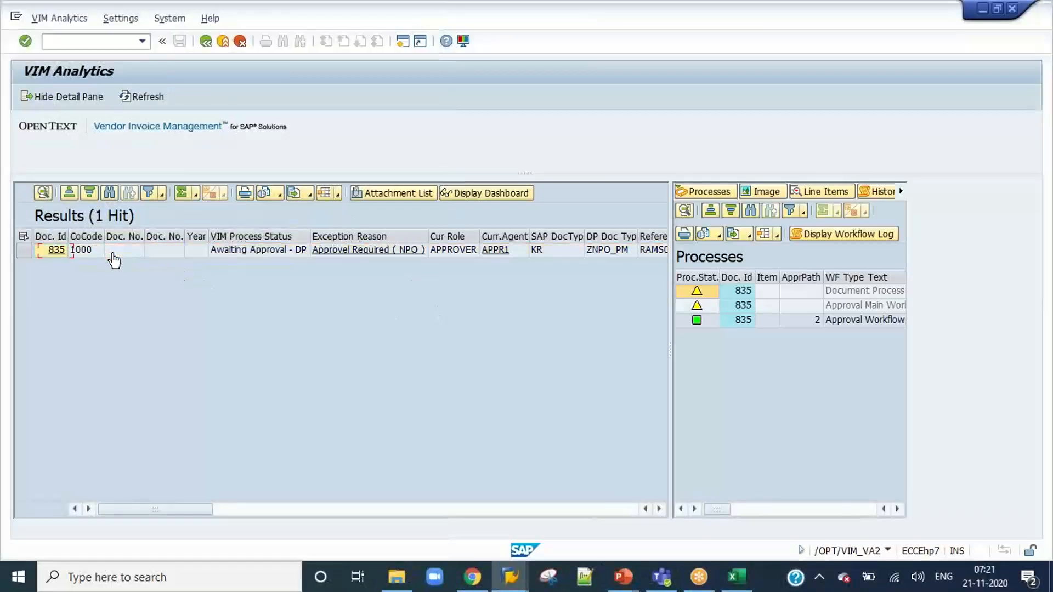
Run transaction /N/OPT/VIM_7AX2 and copy the index data from document 835 into a new test invoice.
{"action": "left_click", "coordinate": [99, 41]}
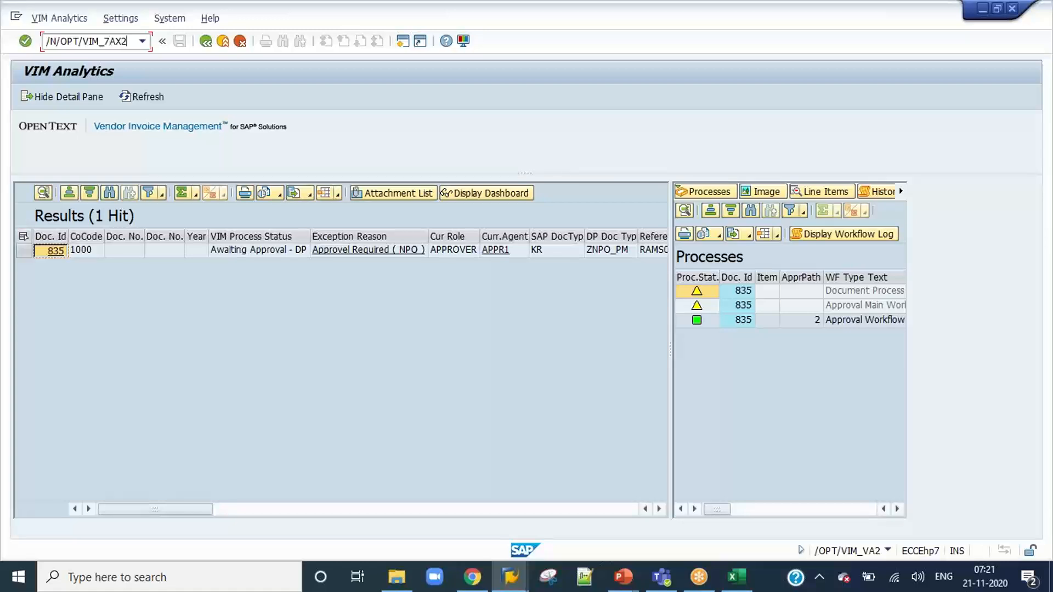
{"action": "key", "text": "Return"}
{"action": "left_click", "coordinate": [71, 131]}
{"action": "left_click", "coordinate": [71, 148]}
{"action": "left_click", "coordinate": [798, 132]}
{"action": "type", "text": "835"}
{"action": "left_click", "coordinate": [683, 132]}
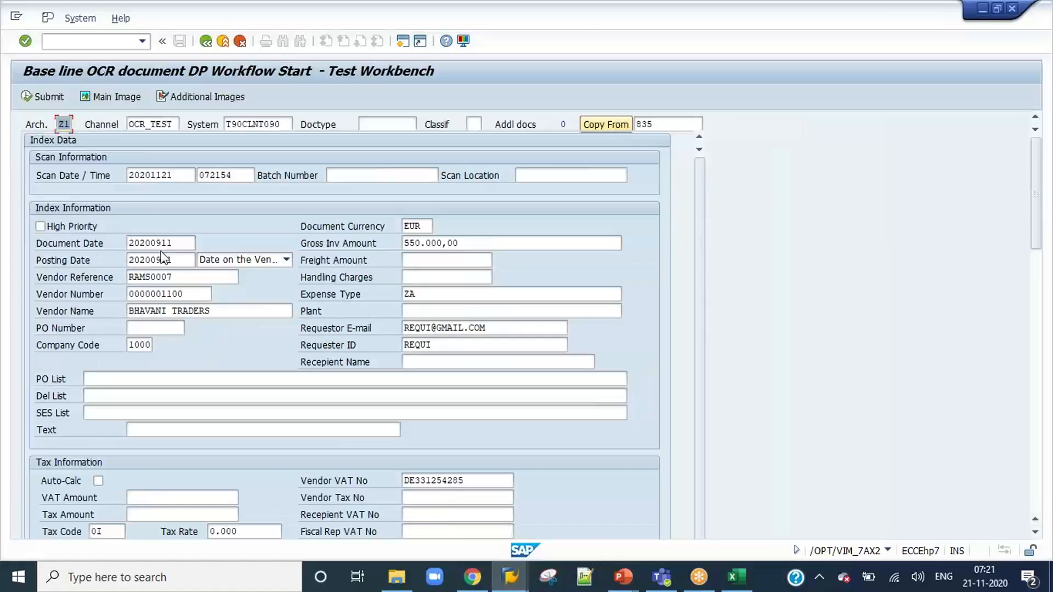
Set the vendor reference to RAMS0008, submit the copied invoice and acknowledge the document number message.
{"action": "left_click", "coordinate": [198, 277]}
{"action": "key", "text": "BackSpace"}
{"action": "type", "text": "8"}
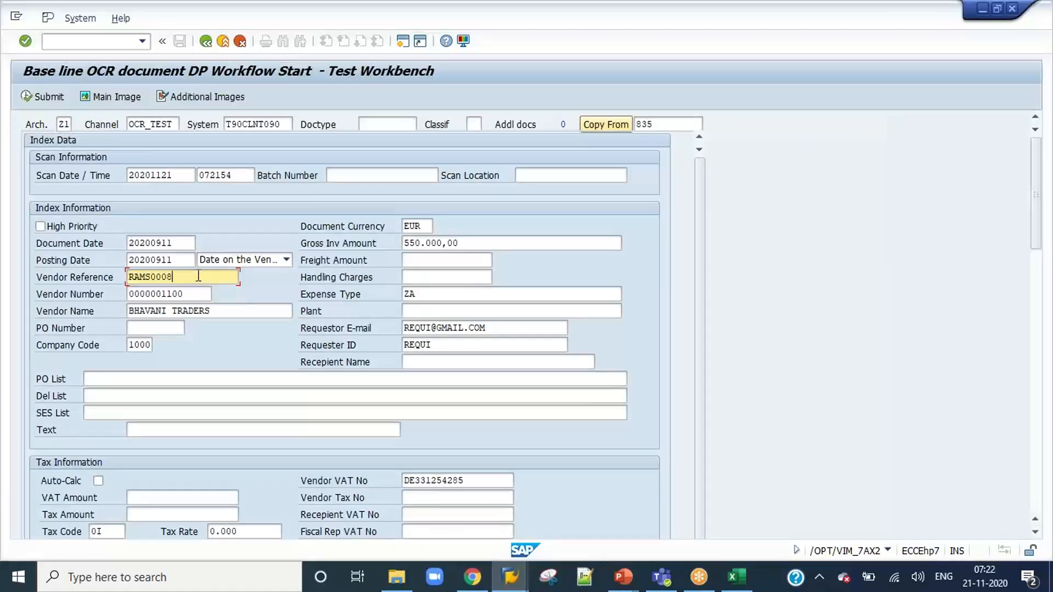
{"action": "left_click", "coordinate": [40, 103]}
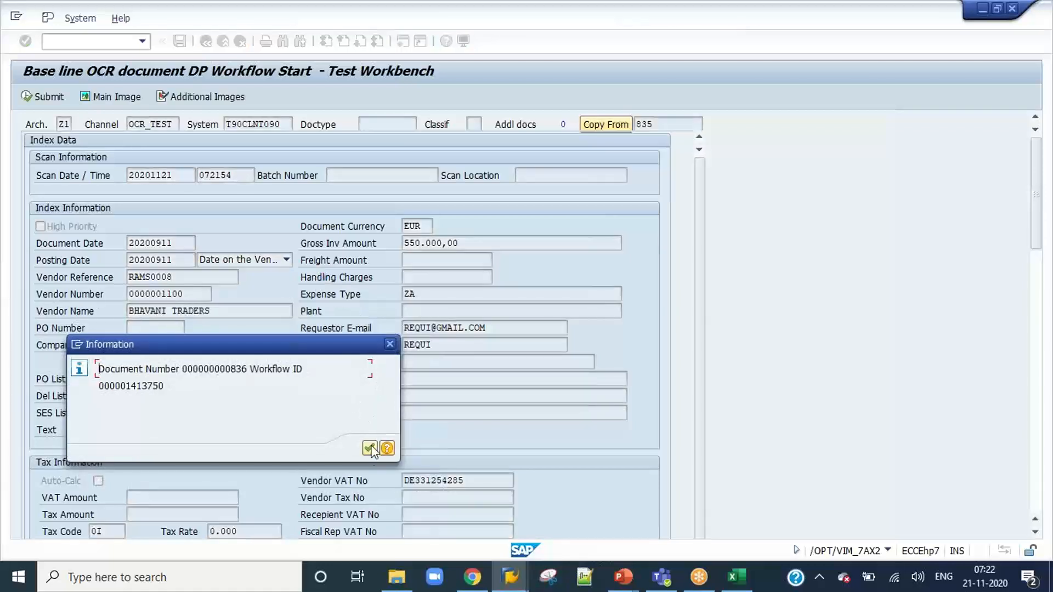
{"action": "left_click", "coordinate": [369, 449]}
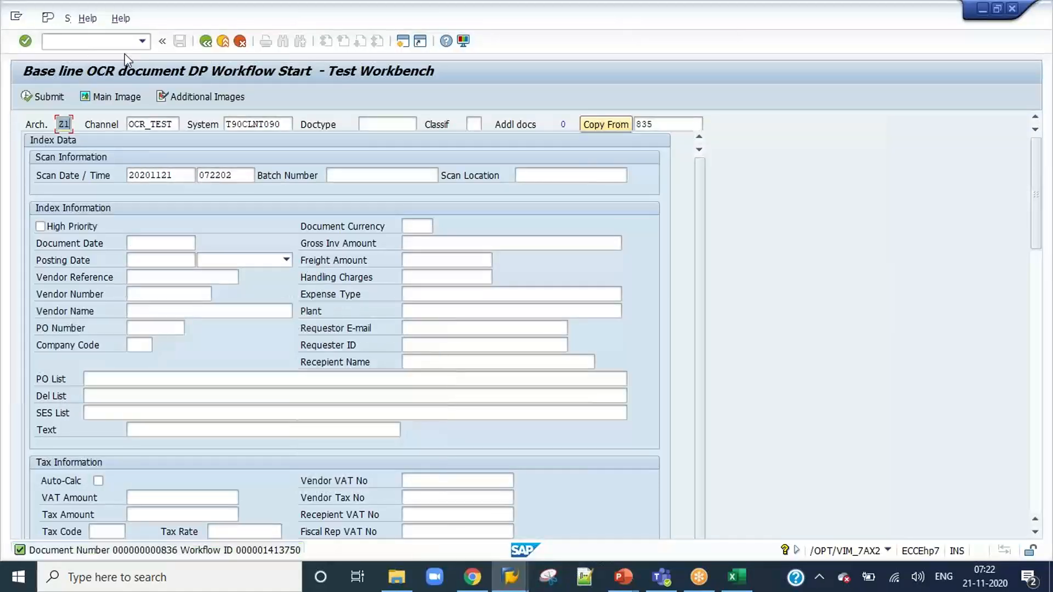
Run transaction /N/opt/vim_va2, look up document processing number 836 and examine the current agent and role of its approval workflow.
{"action": "left_click", "coordinate": [141, 41]}
{"action": "left_click", "coordinate": [116, 80]}
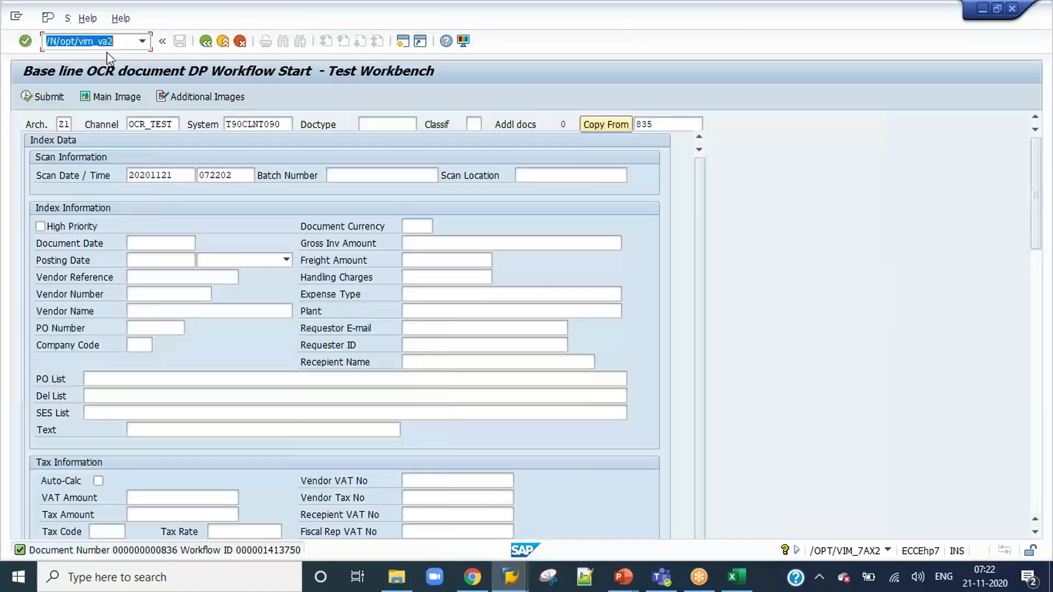
{"action": "key", "text": "Return"}
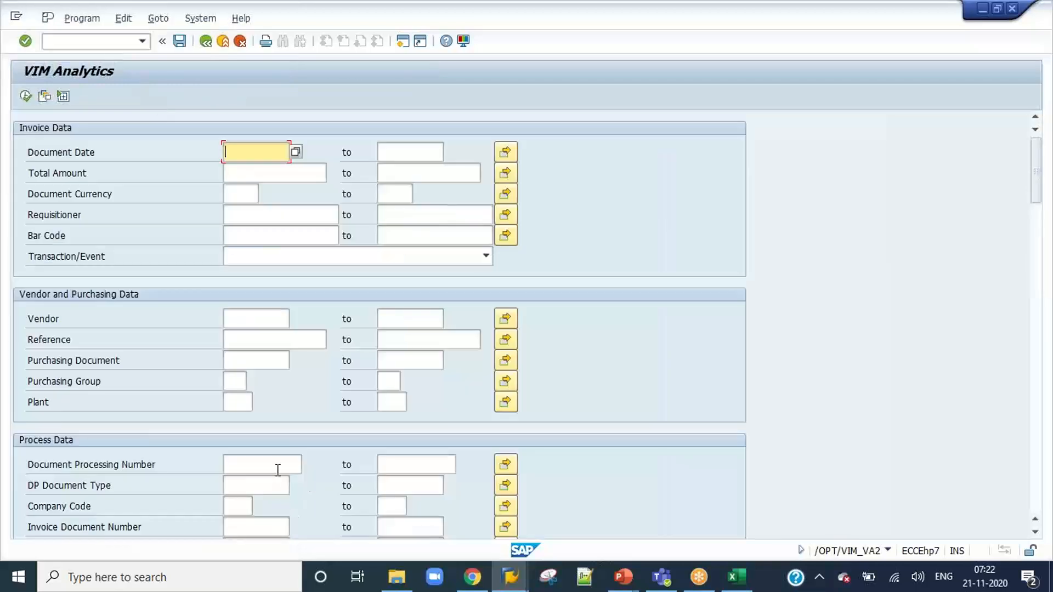
{"action": "left_click", "coordinate": [278, 469]}
{"action": "type", "text": "836"}
{"action": "left_click", "coordinate": [25, 96]}
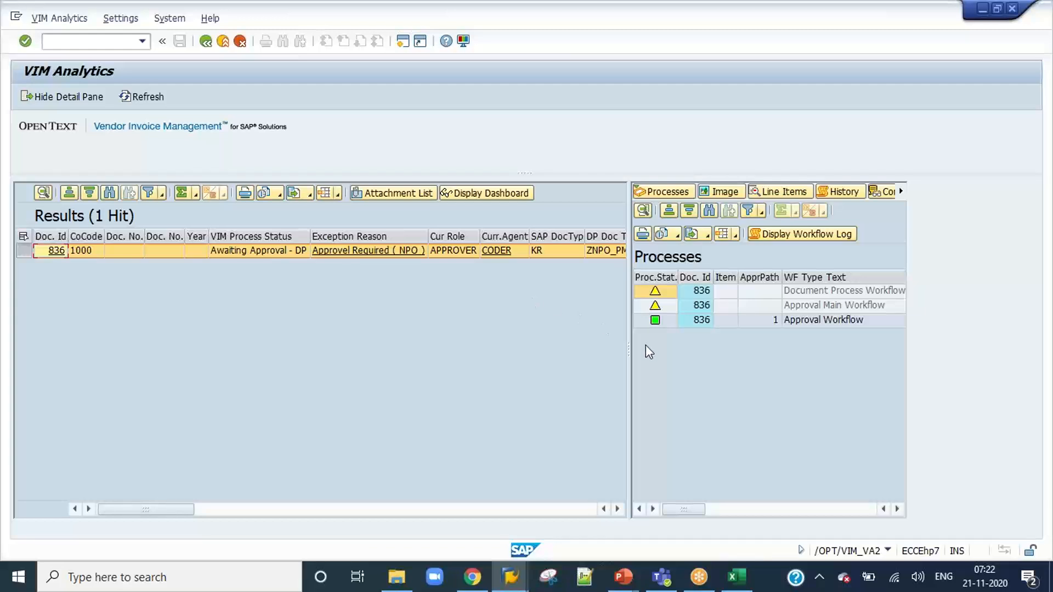
{"action": "left_click_drag", "start_coordinate": [628, 362], "coordinate": [491, 360]}
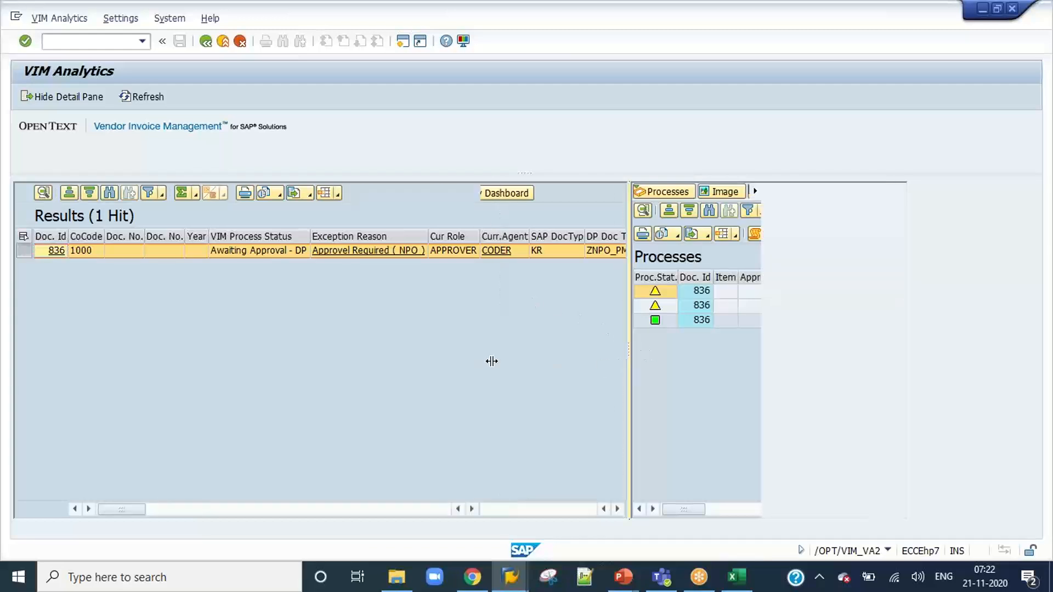
{"action": "scroll", "coordinate": [699, 359], "scroll_direction": "right", "scroll_amount": 4}
{"action": "scroll", "coordinate": [699, 360], "scroll_direction": "left", "scroll_amount": 3}
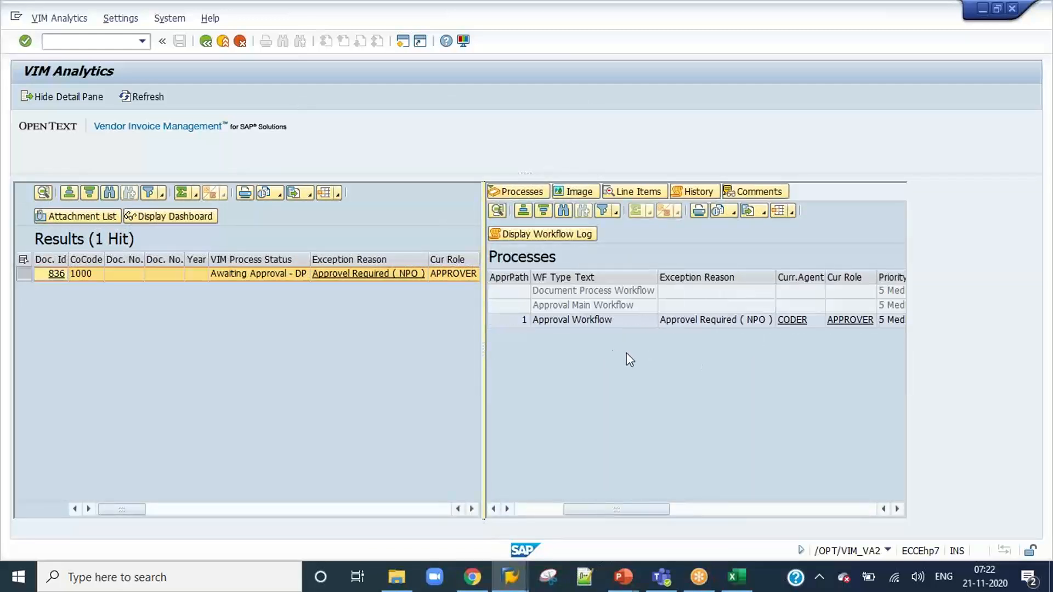
Check the coder settings for approval flow ID 91 in /O/OPT/AR_COA, and return to the analytics results.
{"action": "left_click", "coordinate": [100, 43]}
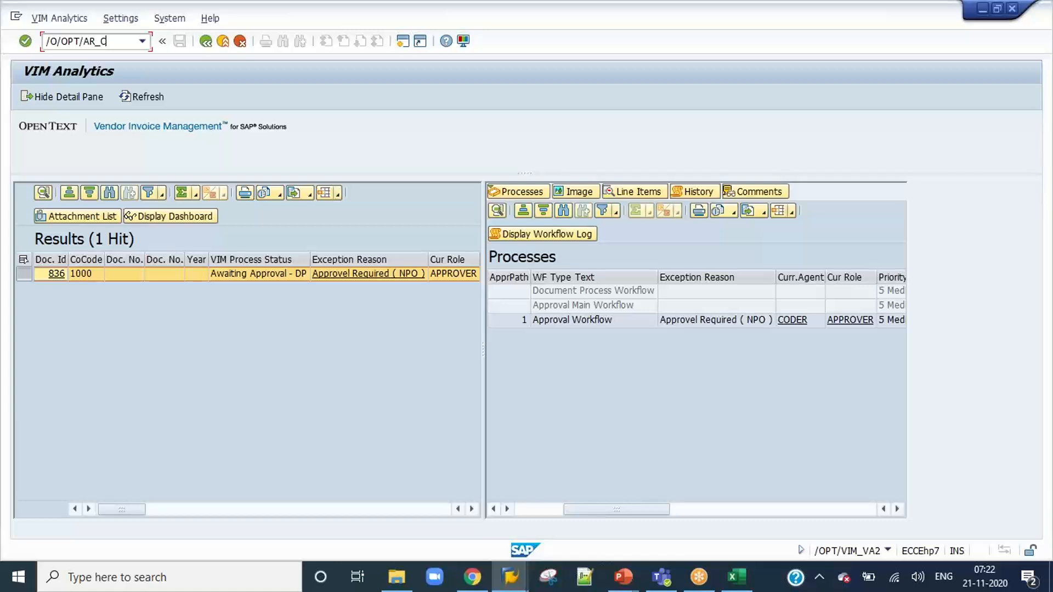
{"action": "key", "text": "Return"}
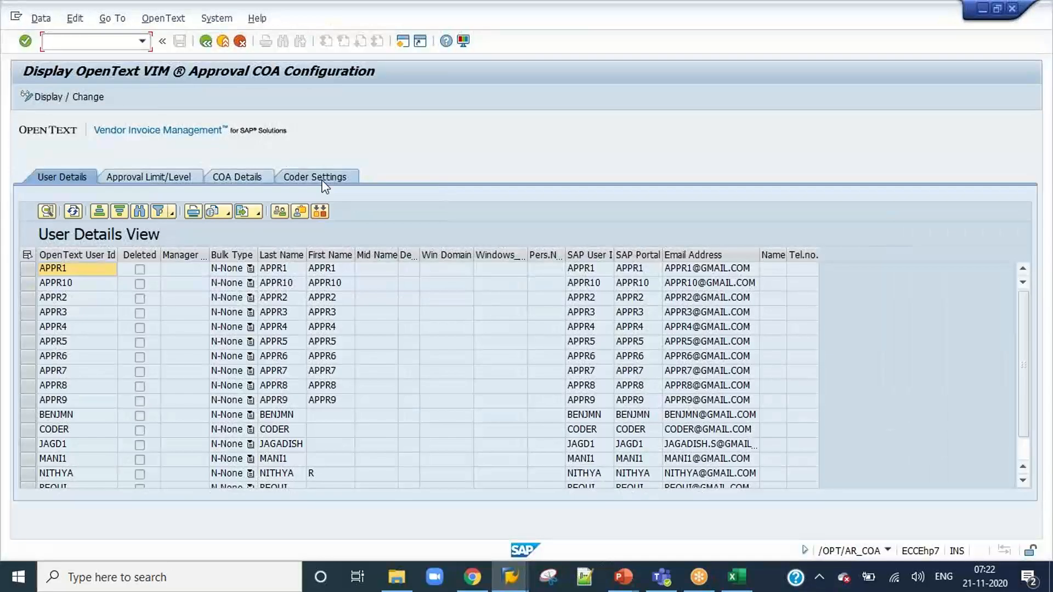
{"action": "left_click", "coordinate": [311, 177]}
{"action": "type", "text": "11"}
{"action": "key", "text": "BackSpace"}
{"action": "key", "text": "BackSpace"}
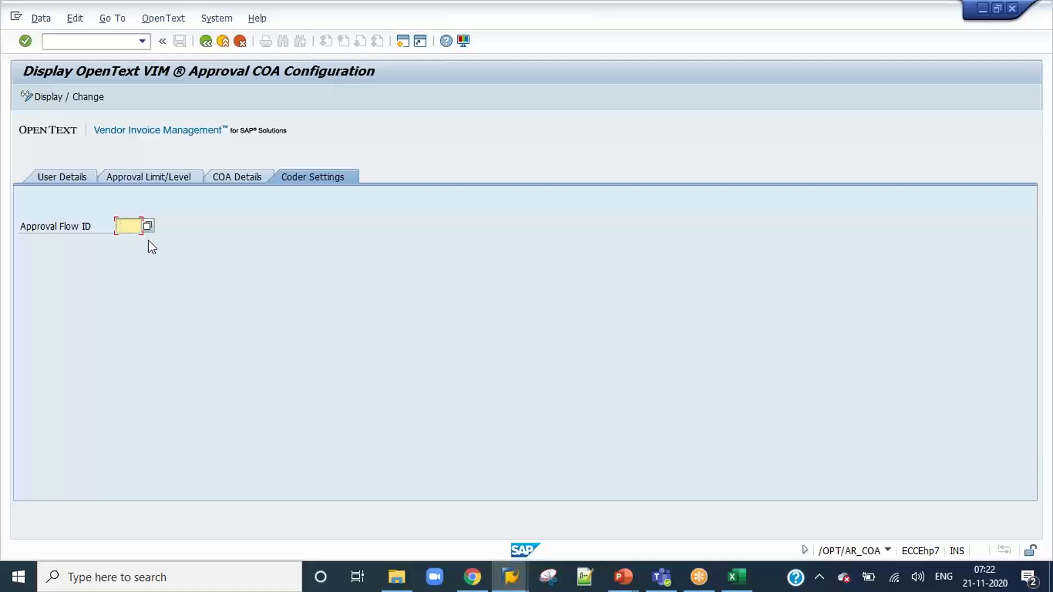
{"action": "type", "text": "91"}
{"action": "key", "text": "Return"}
{"action": "left_click", "coordinate": [27, 321]}
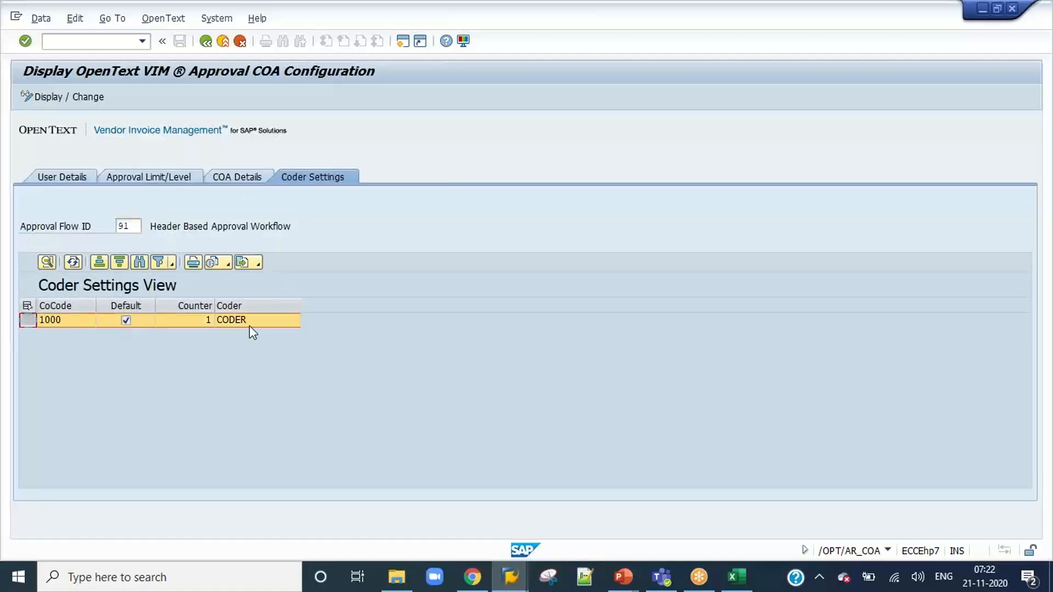
{"action": "key", "text": "F3"}
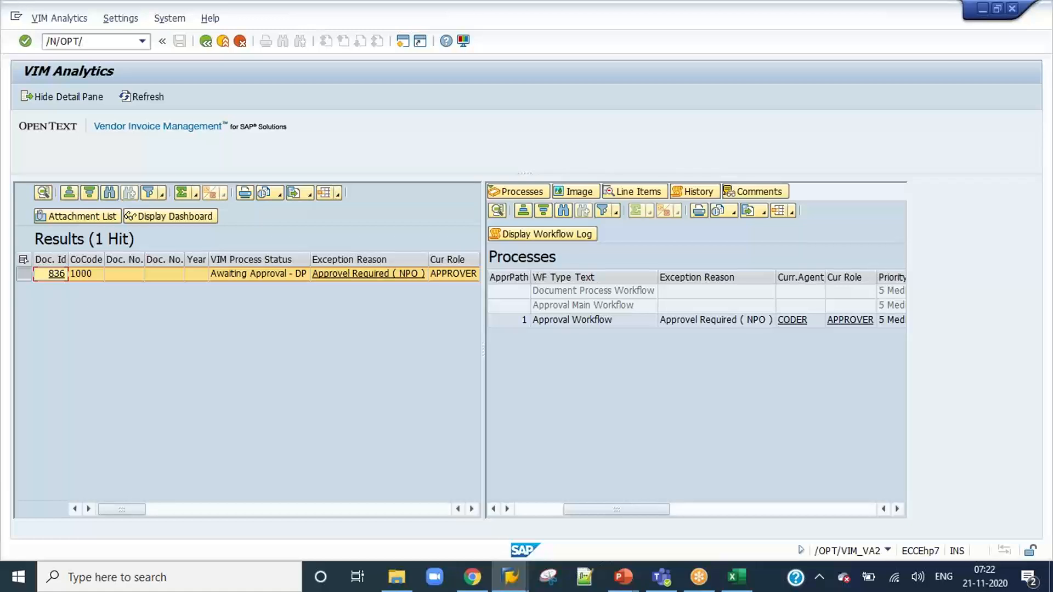
Clear the unfinished transaction code and close the SAP Easy Access, OpenText Configuration and Maintain Table Views sessions.
{"action": "key", "text": "BackSpace"}
{"action": "key", "text": "BackSpace"}
{"action": "key", "text": "BackSpace"}
{"action": "key", "text": "BackSpace"}
{"action": "key", "text": "BackSpace"}
{"action": "key", "text": "BackSpace"}
{"action": "key", "text": "BackSpace"}
{"action": "left_click", "coordinate": [510, 577]}
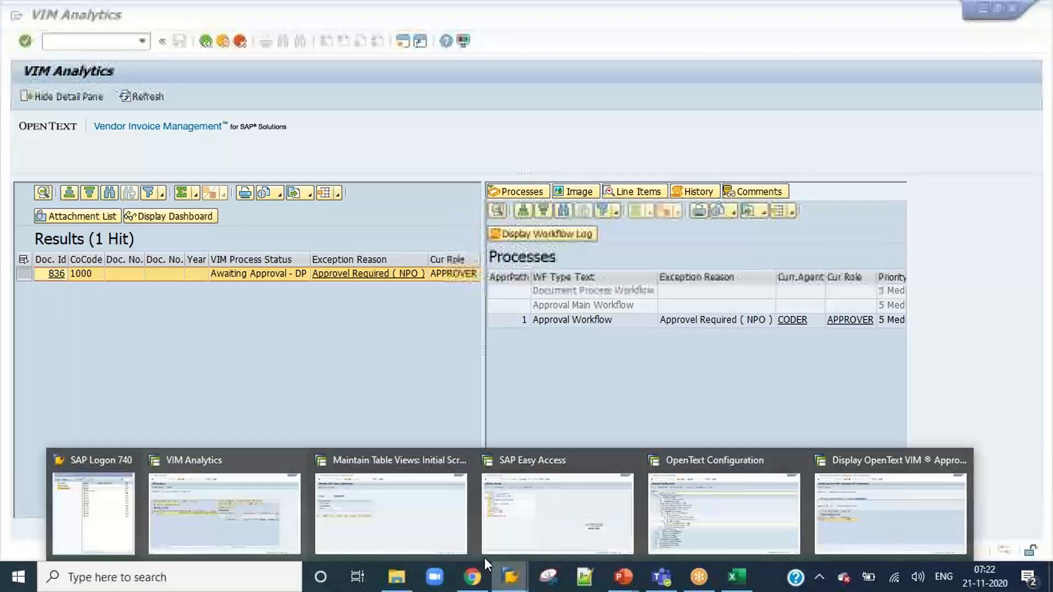
{"action": "left_click", "coordinate": [628, 461]}
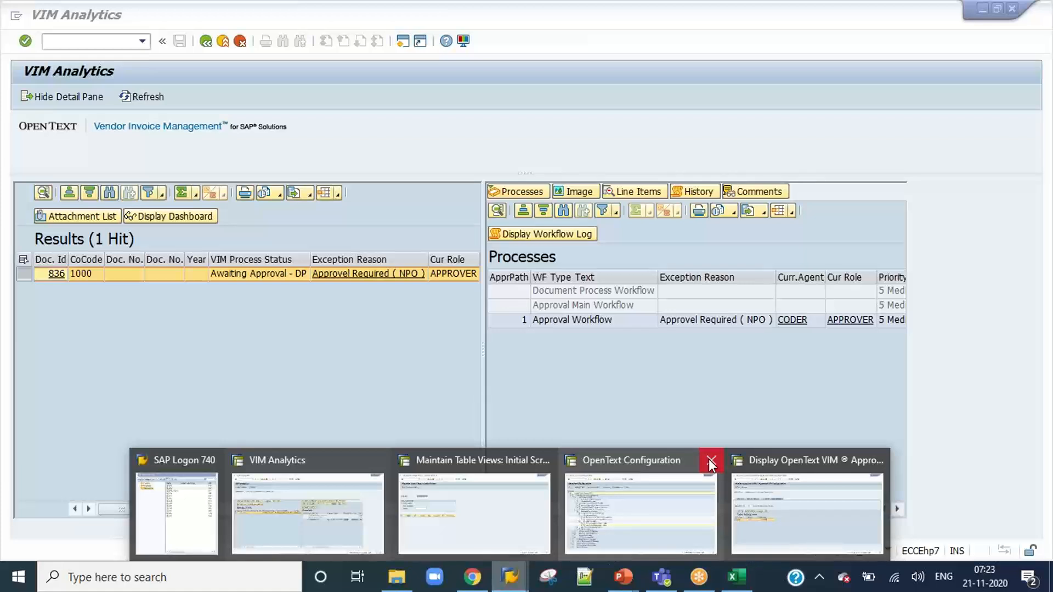
{"action": "left_click", "coordinate": [710, 460]}
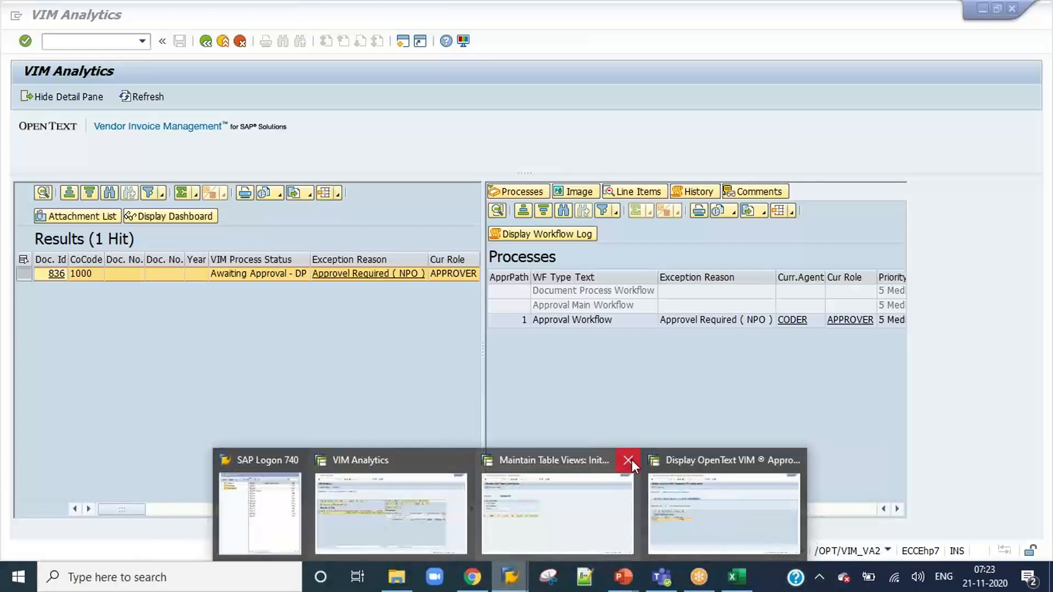
{"action": "left_click", "coordinate": [628, 461]}
Open the DEV connection from SAP Logon 740 and log on as user CODER with the account password.
{"action": "left_click", "coordinate": [364, 519]}
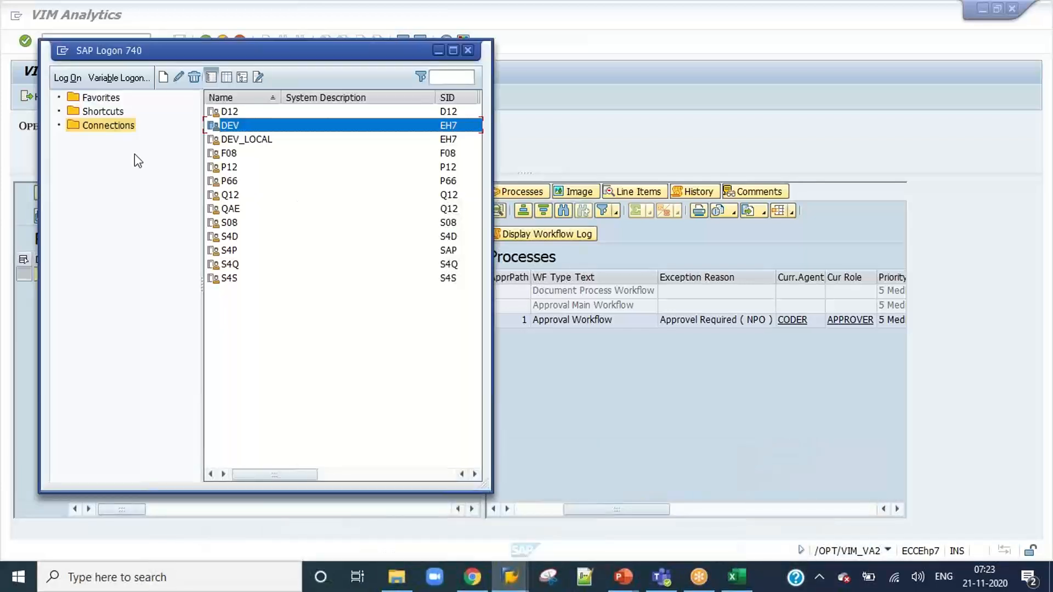
{"action": "double_click", "coordinate": [255, 129]}
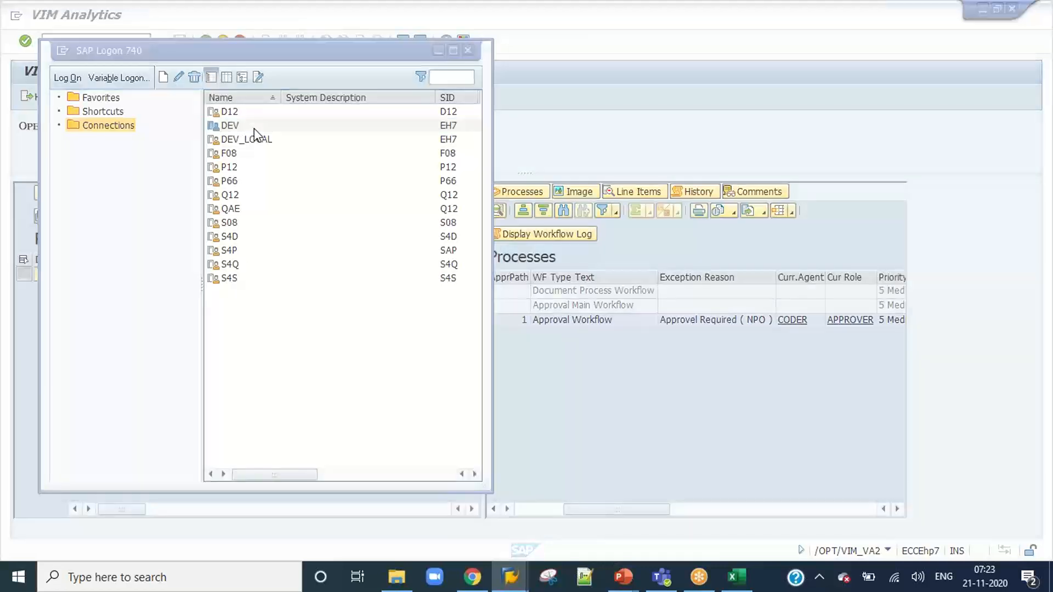
{"action": "type", "text": "CODER"}
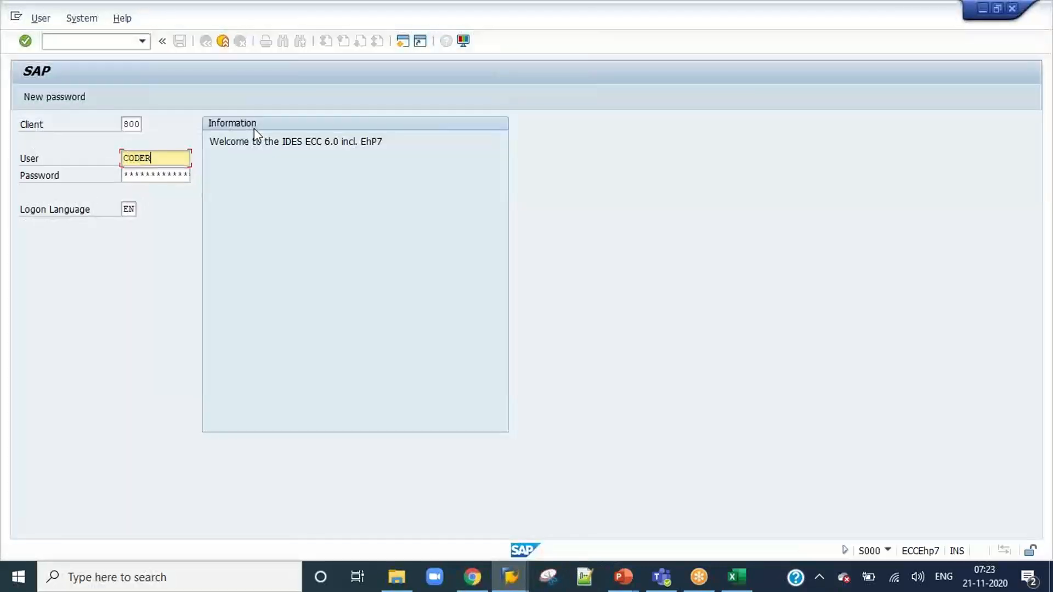
{"action": "key", "text": "Tab"}
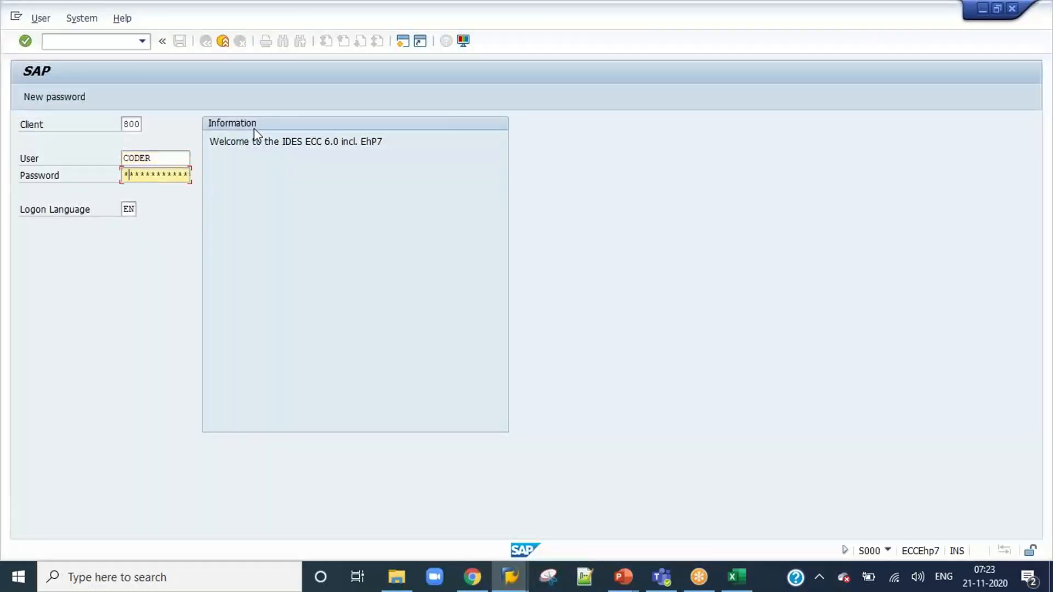
{"action": "key", "text": "Return"}
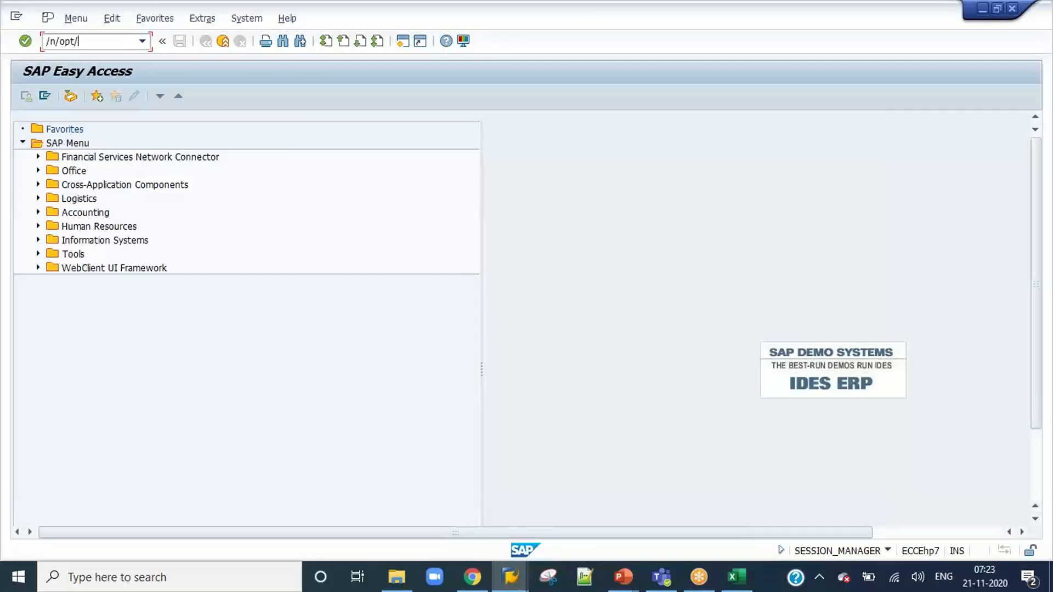
Run transaction /n/opt/vim_wp, open document 836 from the inbox for approval and review its invoice details and approval log.
{"action": "type", "text": "/n/opt/vim_wp"}
{"action": "key", "text": "Return"}
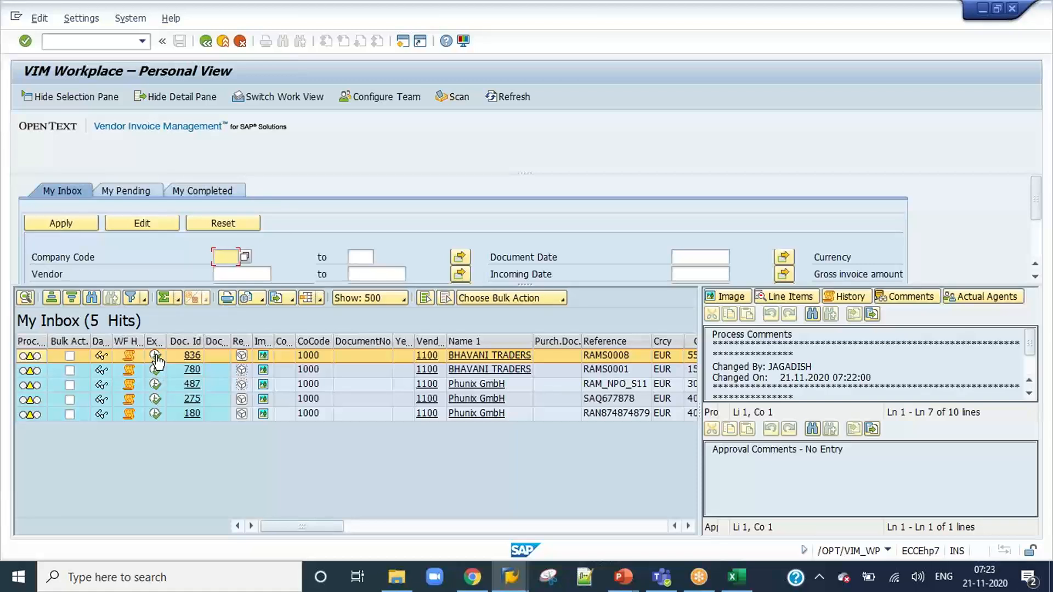
{"action": "left_click", "coordinate": [156, 358]}
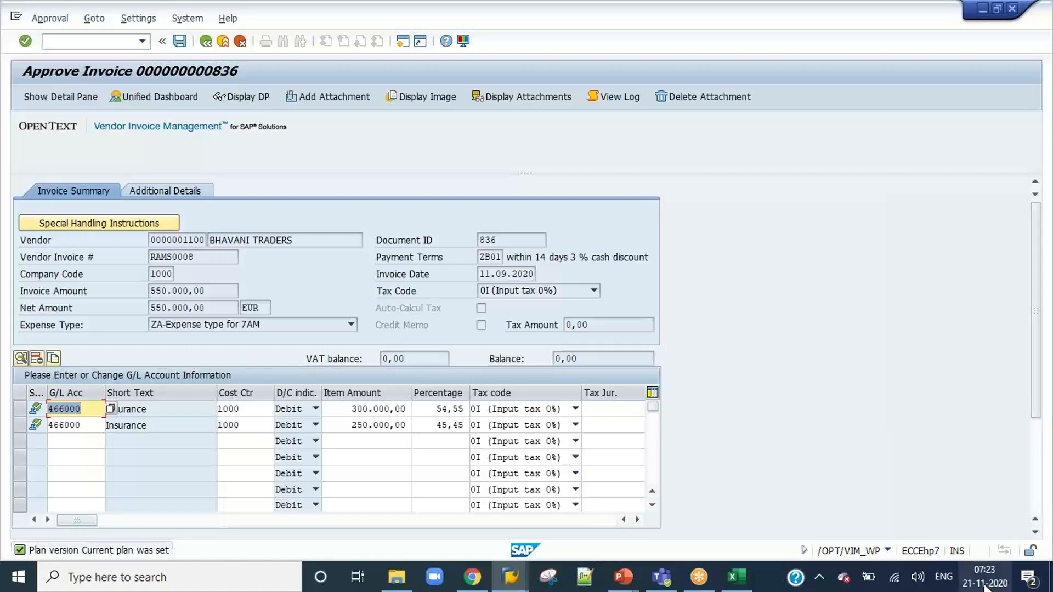
{"action": "mouse_move", "coordinate": [985, 585]}
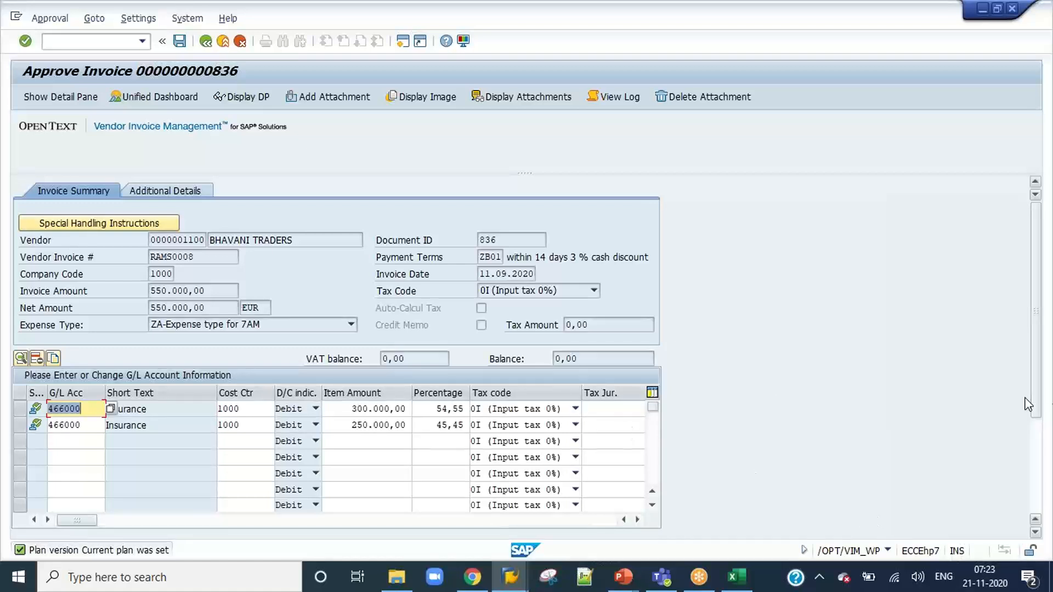
{"action": "left_click_drag", "start_coordinate": [1032, 406], "coordinate": [1028, 490]}
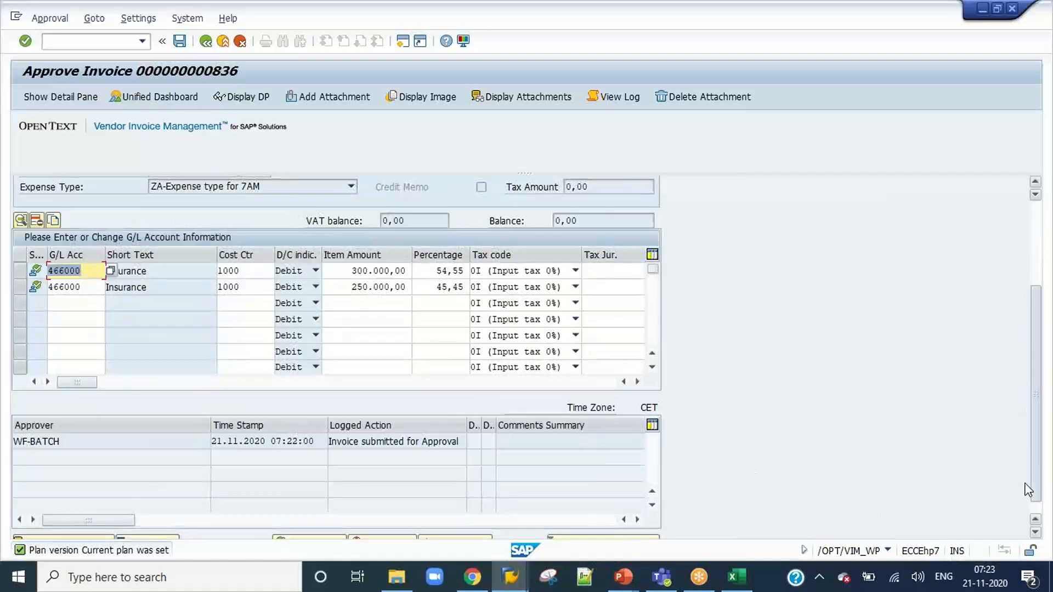
{"action": "left_click_drag", "start_coordinate": [1025, 483], "coordinate": [1039, 382]}
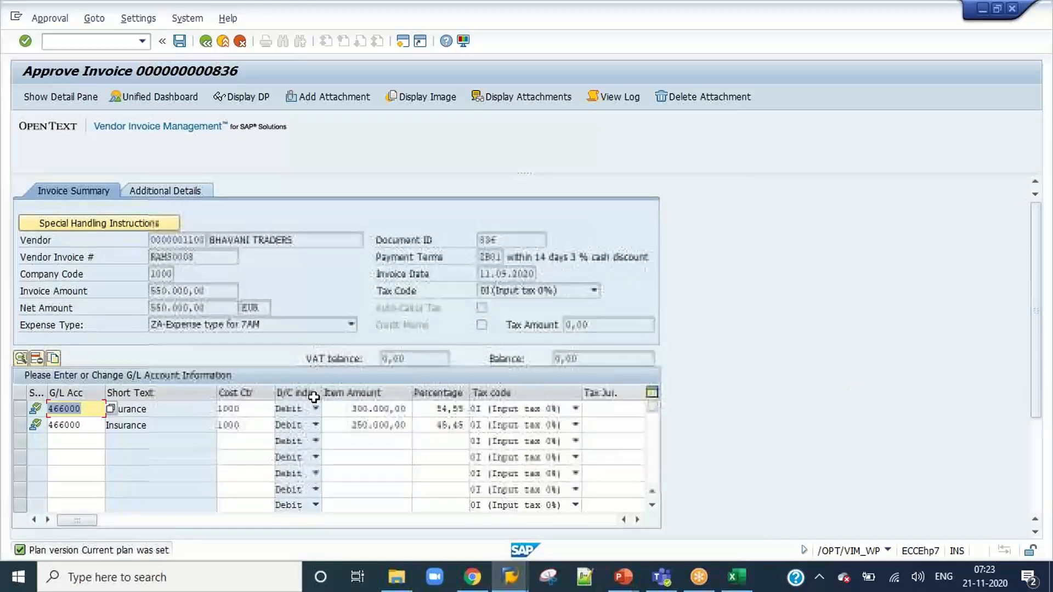
Set the cost center of the second insurance line to 1200 and check the G/L account lines.
{"action": "left_click", "coordinate": [230, 423]}
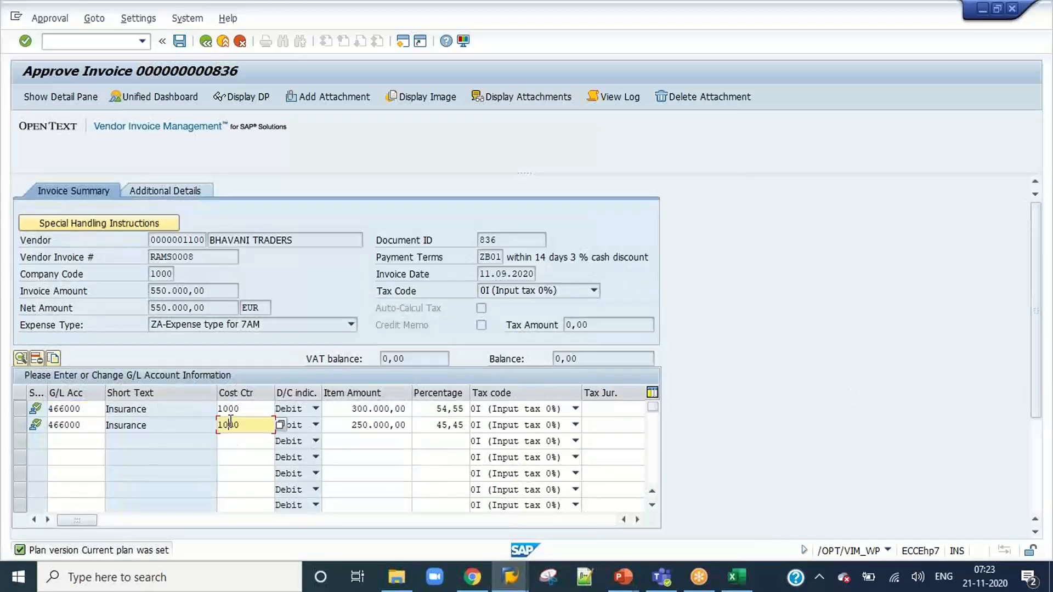
{"action": "key", "text": "BackSpace"}
{"action": "type", "text": "2"}
{"action": "key", "text": "Return"}
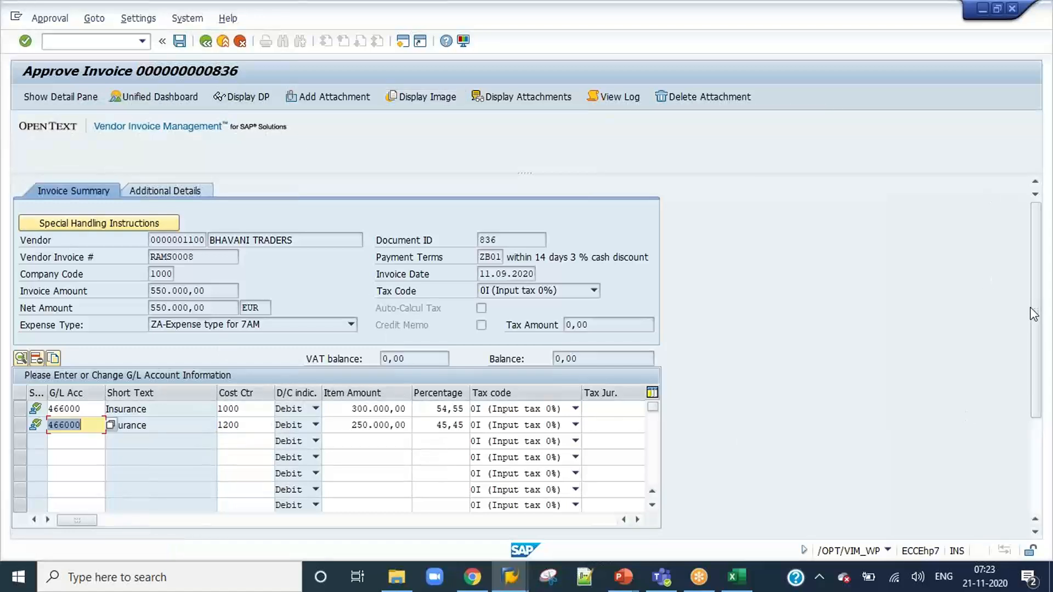
{"action": "left_click_drag", "start_coordinate": [1034, 314], "coordinate": [1044, 378]}
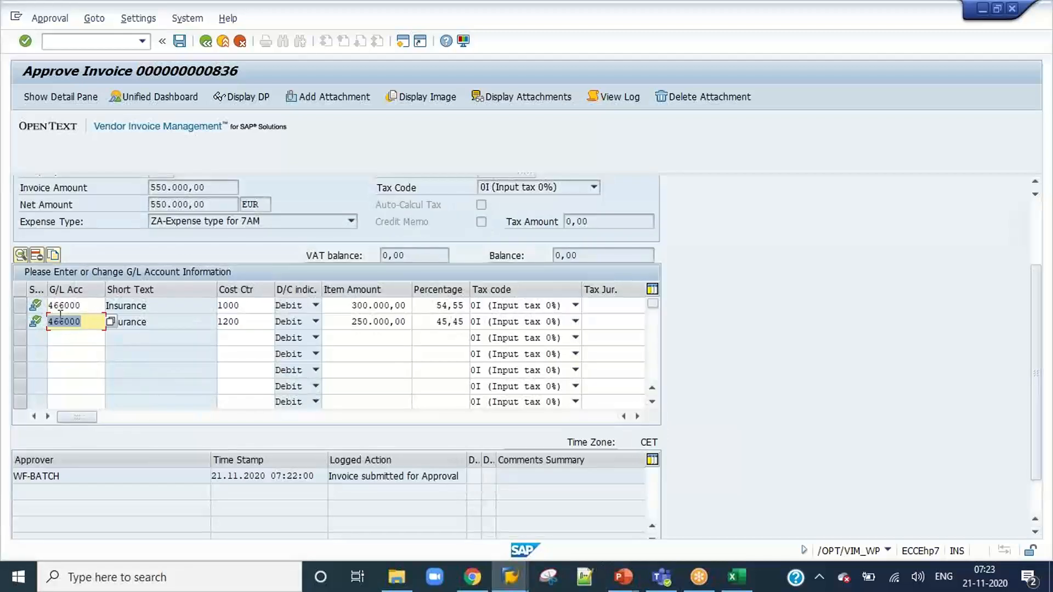
{"action": "left_click", "coordinate": [94, 307]}
{"action": "left_click", "coordinate": [348, 307]}
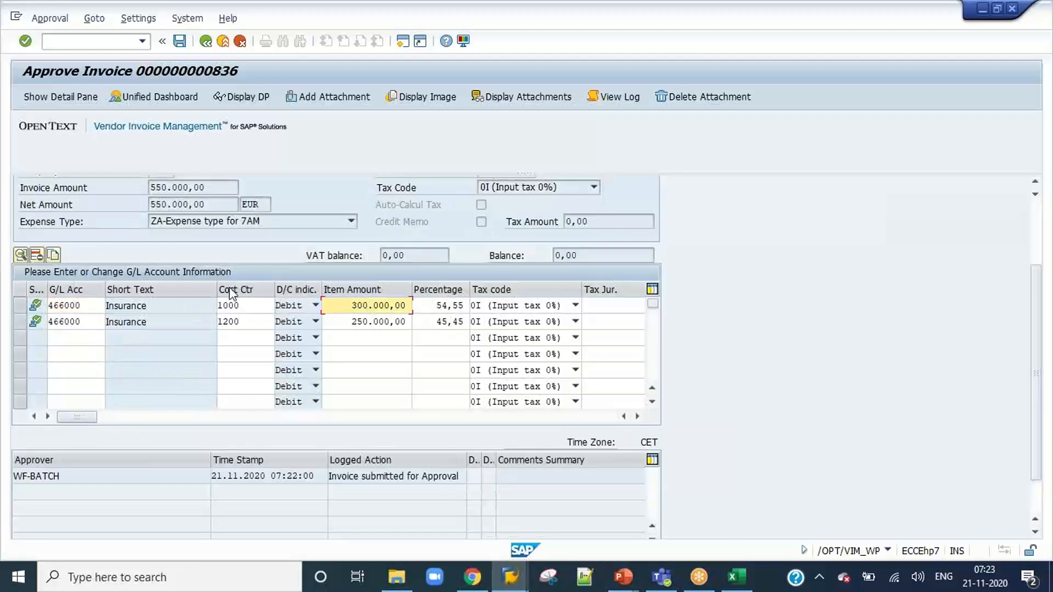
Open /OPT/SPRO in a new session and display the approval flow settings under Invoice Approval Configuration, Approval Workflow, Setup Approval Chain.
{"action": "left_click", "coordinate": [92, 42]}
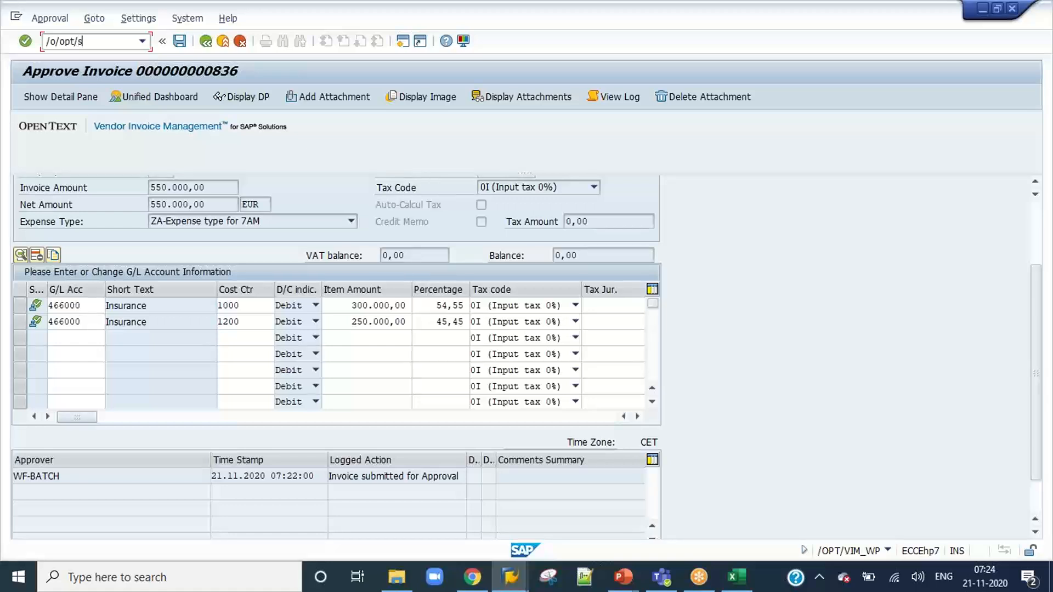
{"action": "key", "text": "Return"}
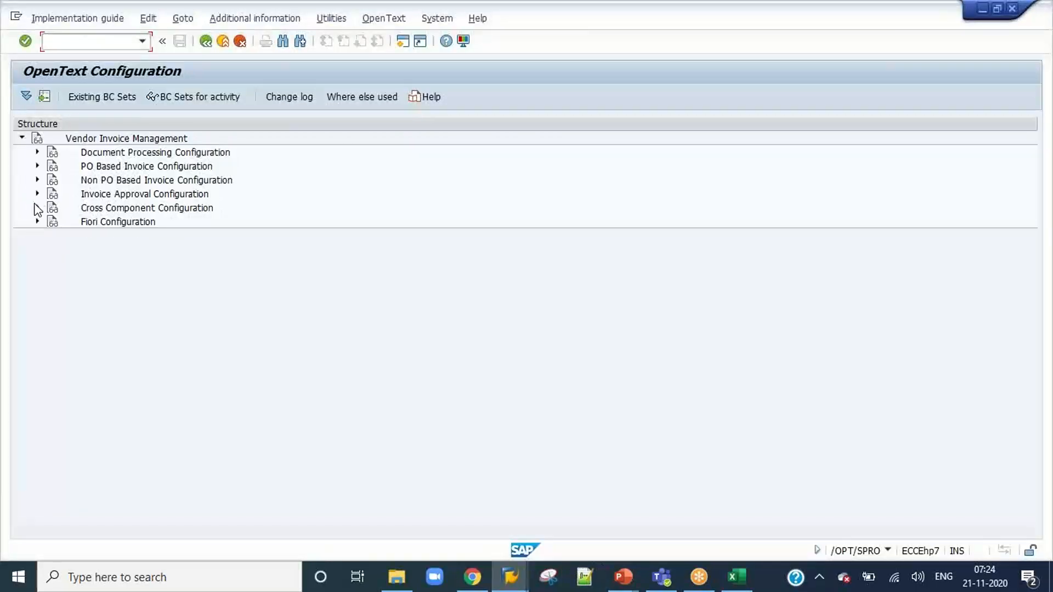
{"action": "left_click", "coordinate": [37, 194]}
{"action": "left_click", "coordinate": [52, 208]}
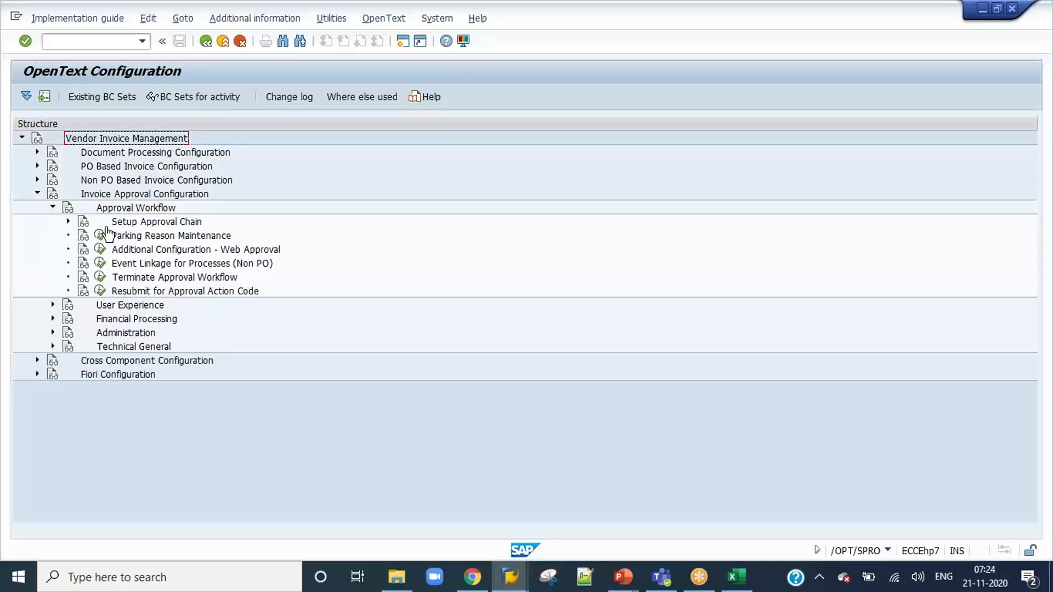
{"action": "left_click", "coordinate": [67, 221]}
{"action": "left_click", "coordinate": [115, 235]}
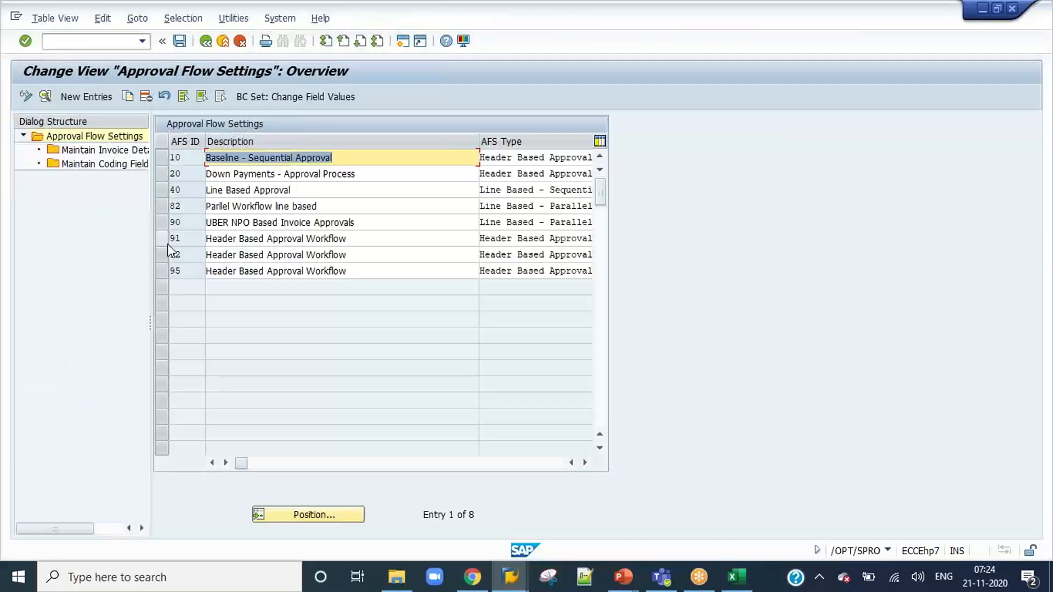
Select approval flow ID 91 and look through its coding fields mapping.
{"action": "left_click", "coordinate": [162, 239]}
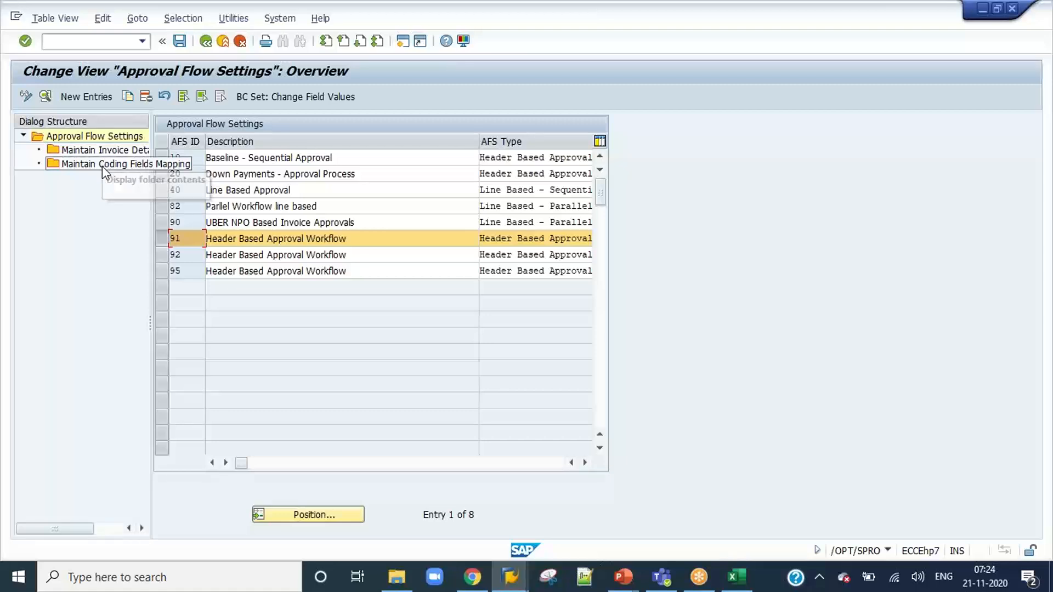
{"action": "double_click", "coordinate": [103, 166]}
{"action": "mouse_move", "coordinate": [417, 463]}
{"action": "left_mouse_down"}
{"action": "mouse_move", "coordinate": [488, 463]}
{"action": "mouse_move", "coordinate": [585, 440]}
{"action": "mouse_move", "coordinate": [476, 466]}
{"action": "mouse_move", "coordinate": [408, 468]}
{"action": "left_mouse_up"}
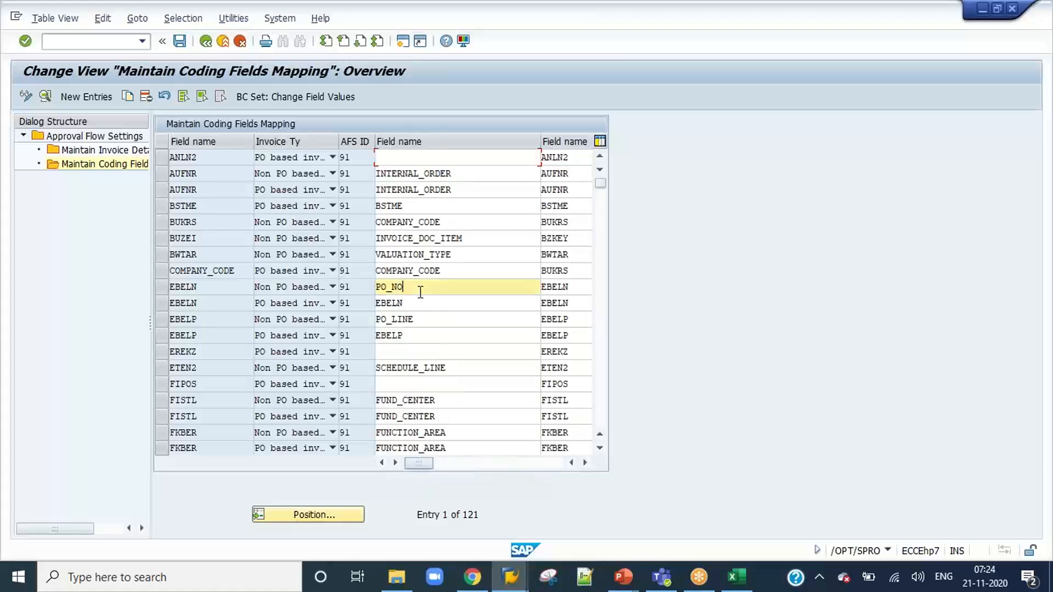
{"action": "scroll", "coordinate": [420, 296], "scroll_direction": "down", "scroll_amount": 2}
{"action": "scroll", "coordinate": [420, 296], "scroll_direction": "down", "scroll_amount": 1}
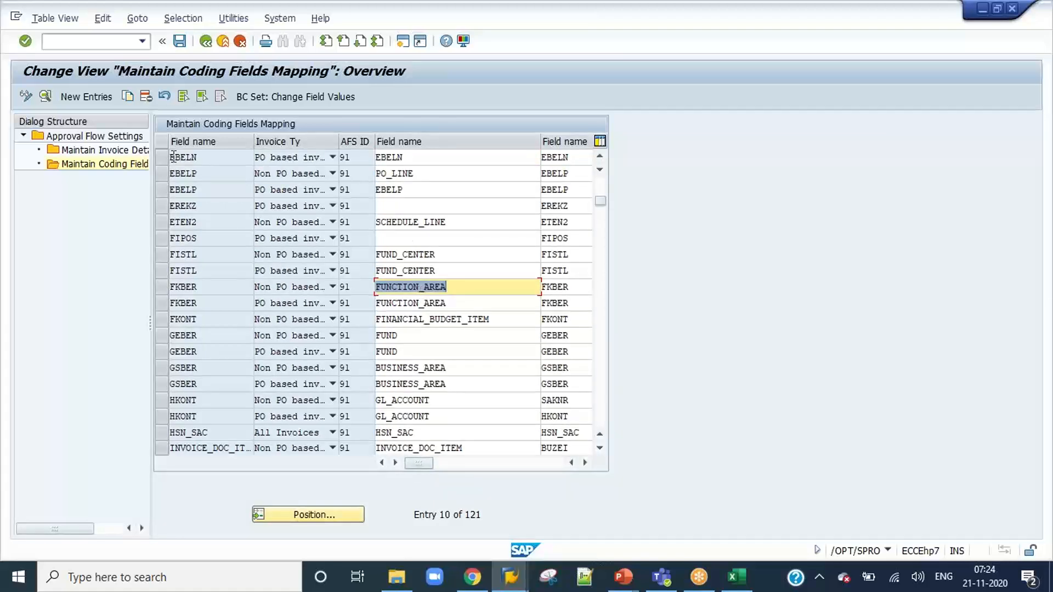
In the invoice detail fields of flow 91, set the non-PO SAPGUI COST_CENTER field status to Display and save to the proposed customizing request.
{"action": "left_click", "coordinate": [109, 152]}
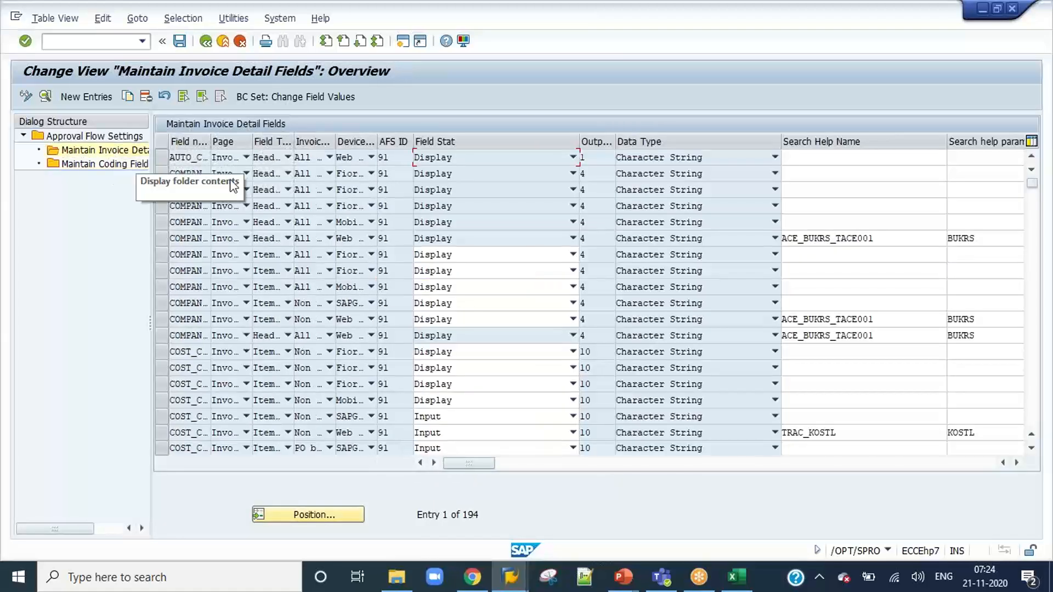
{"action": "left_click_drag", "start_coordinate": [211, 142], "coordinate": [323, 139]}
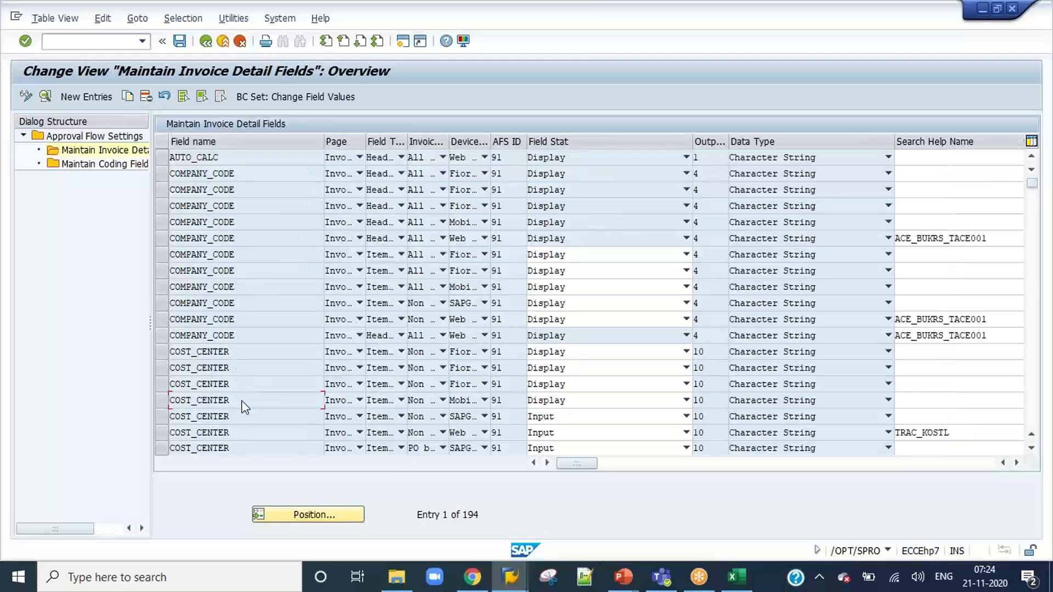
{"action": "scroll", "coordinate": [243, 401], "scroll_direction": "down", "scroll_amount": 1}
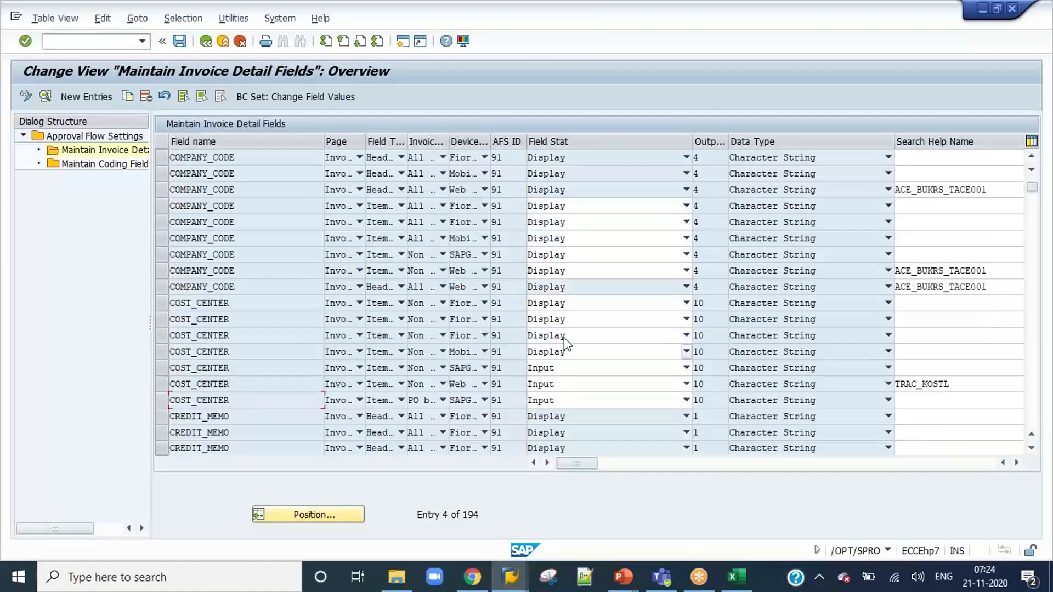
{"action": "left_click_drag", "start_coordinate": [488, 143], "coordinate": [577, 138]}
{"action": "left_click", "coordinate": [161, 367]}
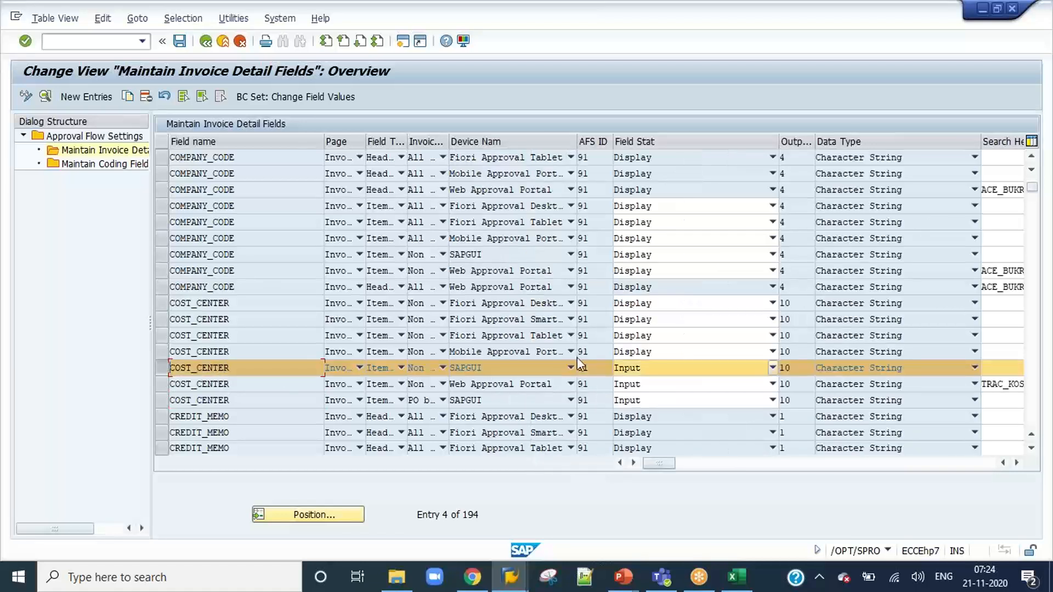
{"action": "left_click", "coordinate": [663, 368]}
{"action": "left_click", "coordinate": [661, 408]}
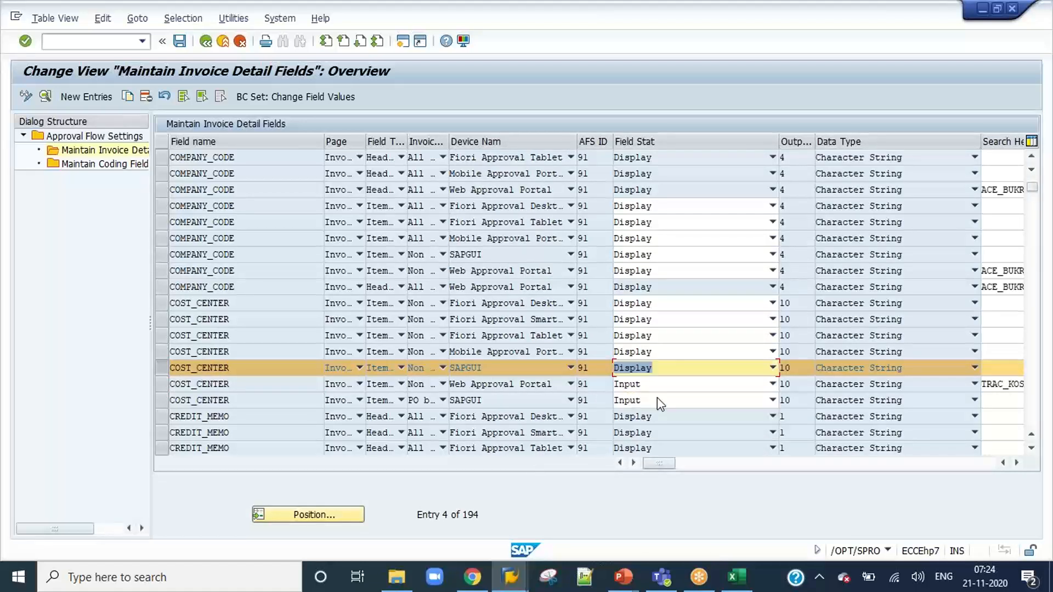
{"action": "left_click", "coordinate": [179, 41]}
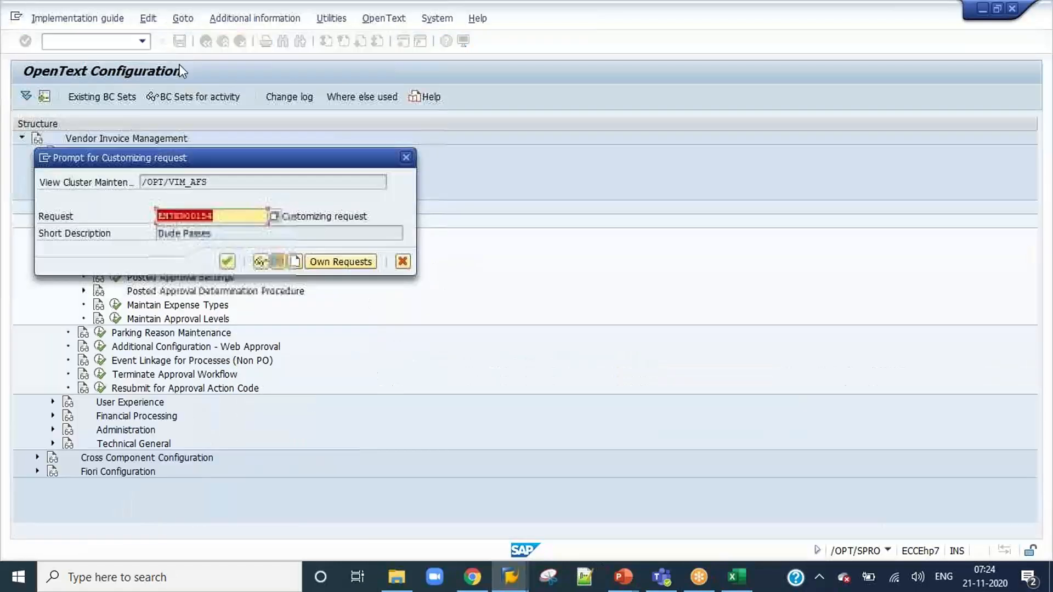
{"action": "left_click", "coordinate": [223, 261]}
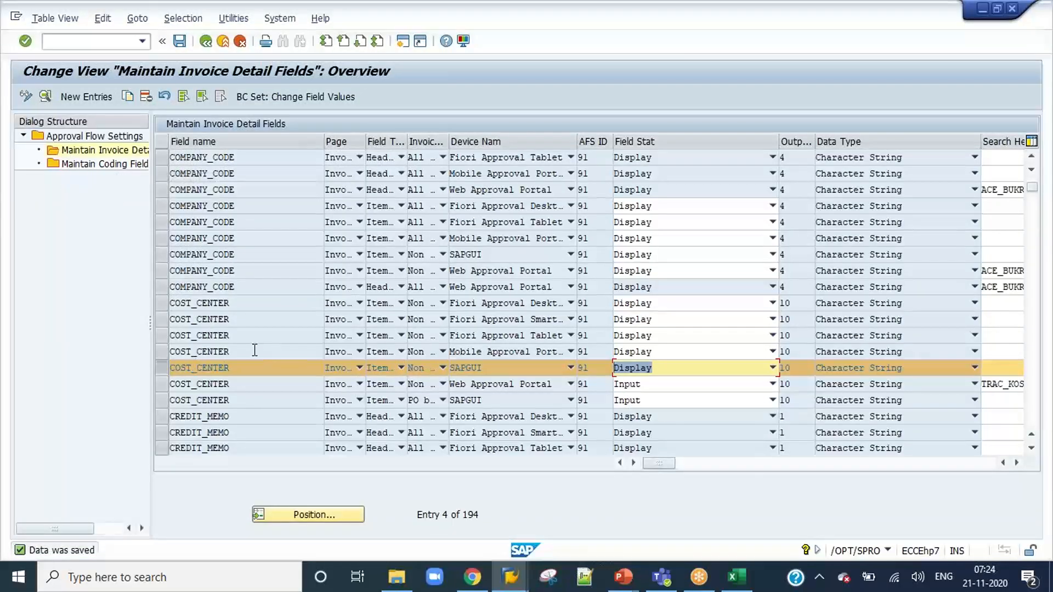
Check the remaining columns of the coding fields mapping for flow 91, and return to the invoice detail fields.
{"action": "double_click", "coordinate": [97, 164]}
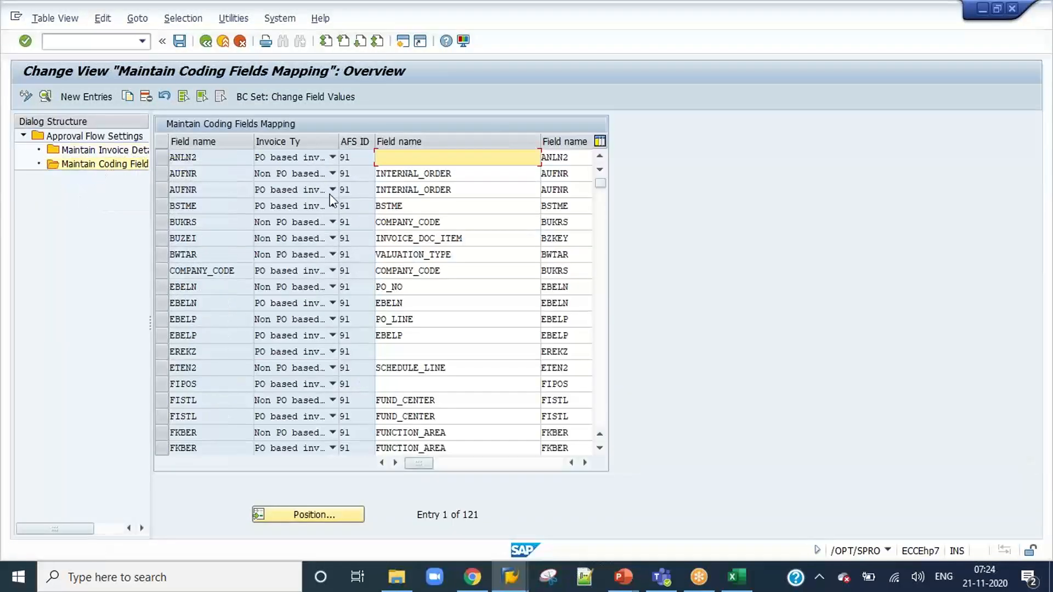
{"action": "left_click_drag", "start_coordinate": [422, 463], "coordinate": [551, 464]}
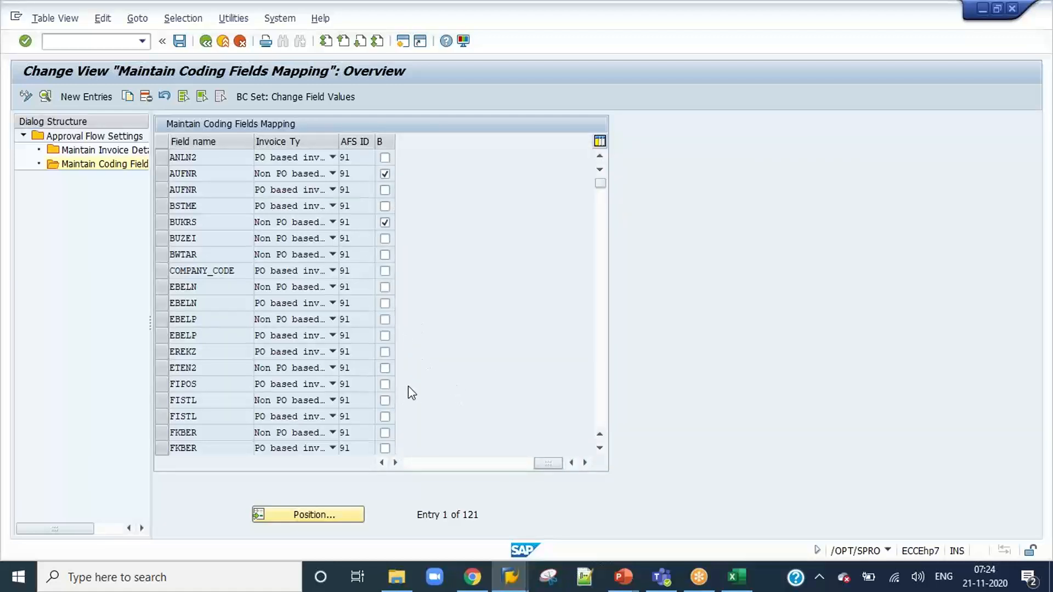
{"action": "left_click_drag", "start_coordinate": [549, 465], "coordinate": [516, 466]}
{"action": "left_click_drag", "start_coordinate": [453, 465], "coordinate": [408, 465]}
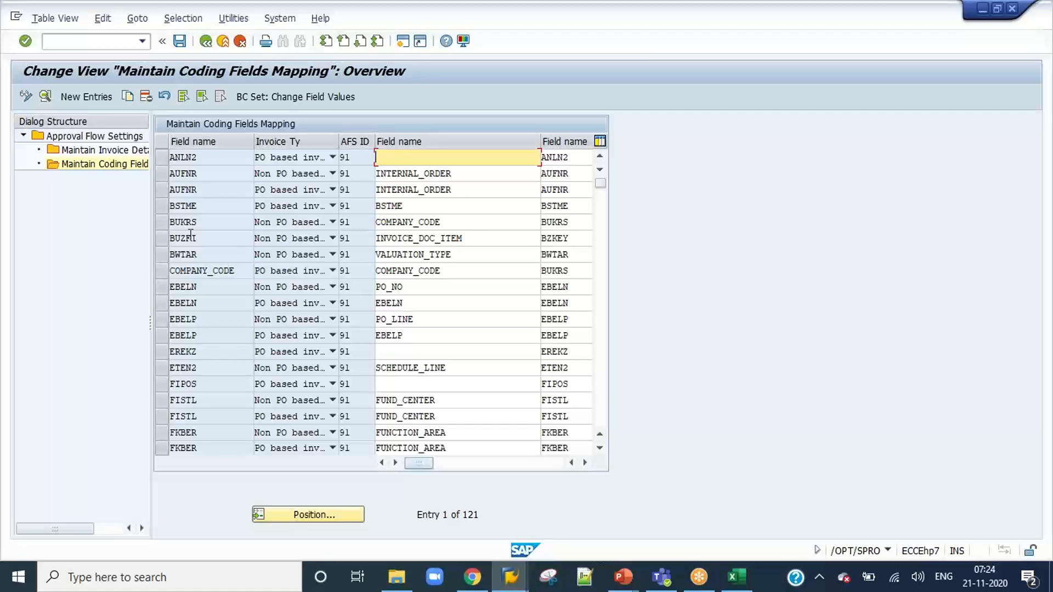
{"action": "left_click", "coordinate": [99, 150]}
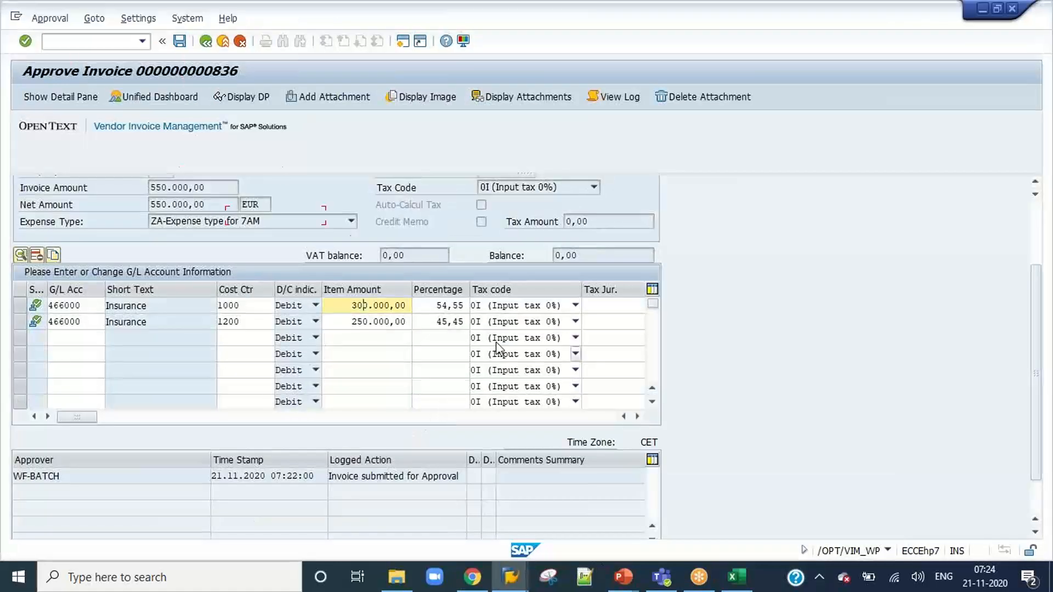
Save the coding of invoice 836 and check whether the cost center cells of both G/L lines can be edited.
{"action": "left_click", "coordinate": [179, 42]}
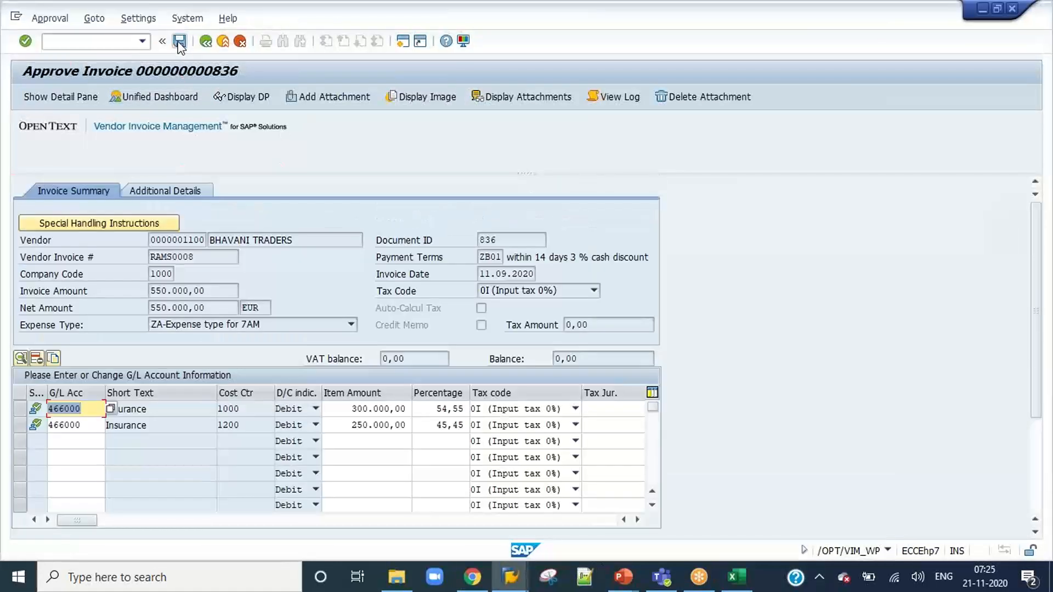
{"action": "left_click", "coordinate": [256, 409]}
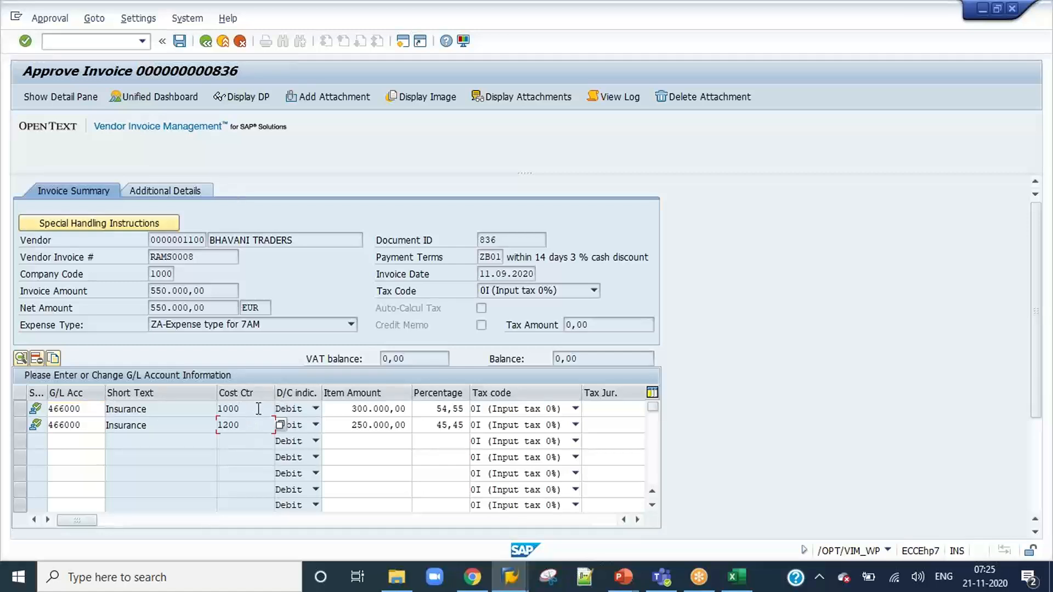
{"action": "left_click", "coordinate": [255, 426]}
In the invoice detail fields of flow 91, set the non-PO SAPGUI COST_CENTER field status to Input and save.
{"action": "key", "text": "alt+Tab"}
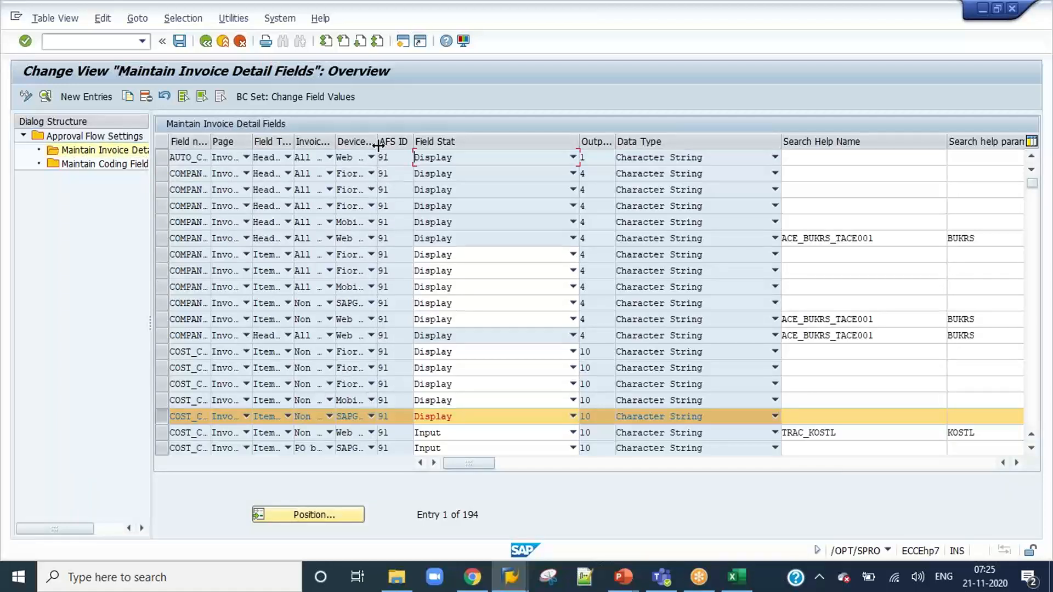
{"action": "left_click_drag", "start_coordinate": [377, 146], "coordinate": [500, 145]}
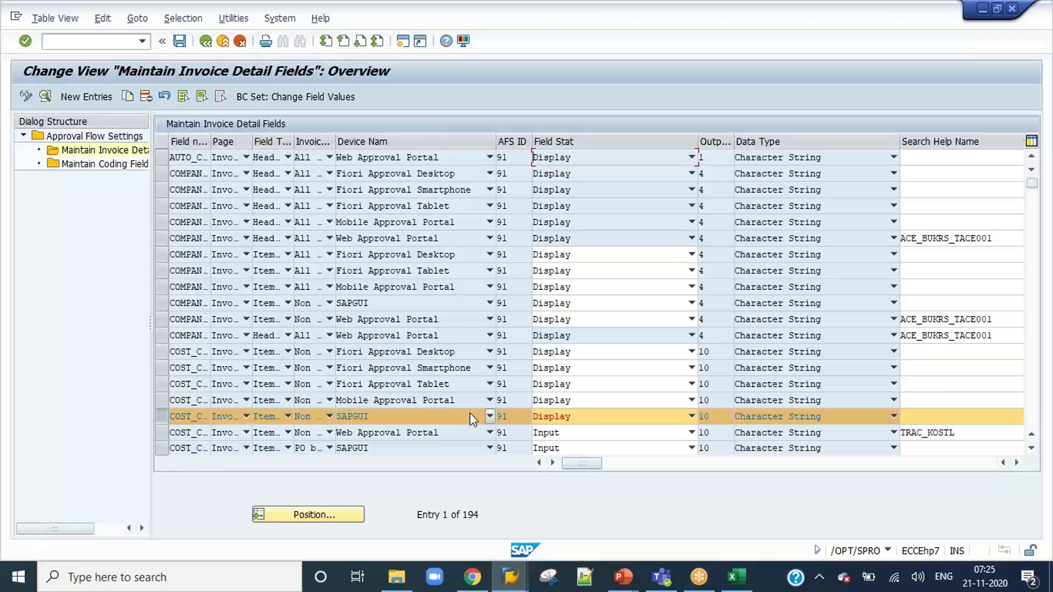
{"action": "left_click", "coordinate": [606, 419]}
{"action": "left_click", "coordinate": [580, 432]}
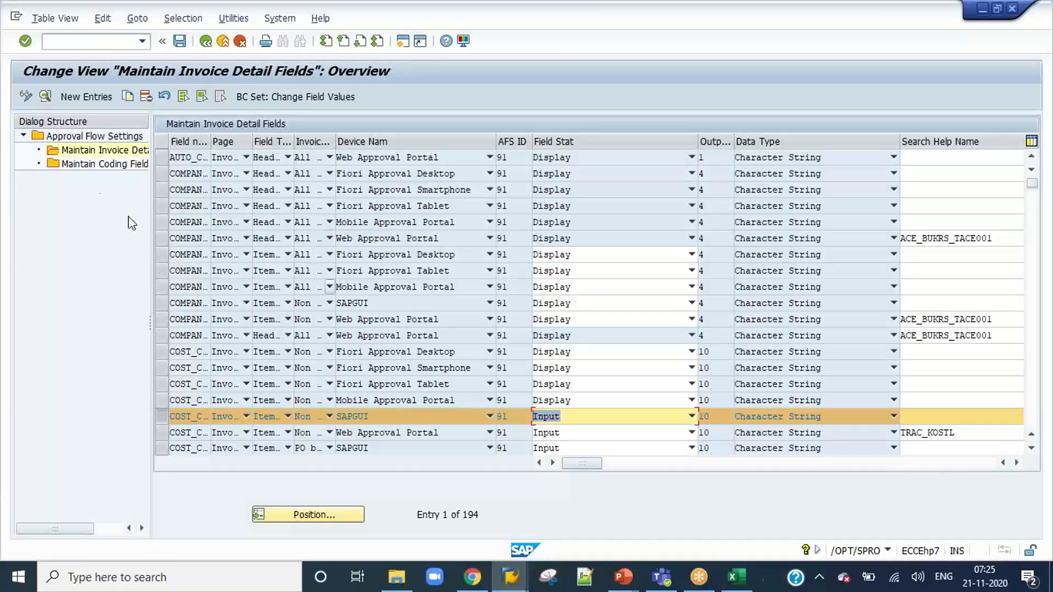
{"action": "key", "text": "ctrl+s"}
Clear the B flag of the non-PO KOSTL entry in the coding fields mapping, save, and recheck the coding lines of invoice 836.
{"action": "left_click", "coordinate": [97, 164]}
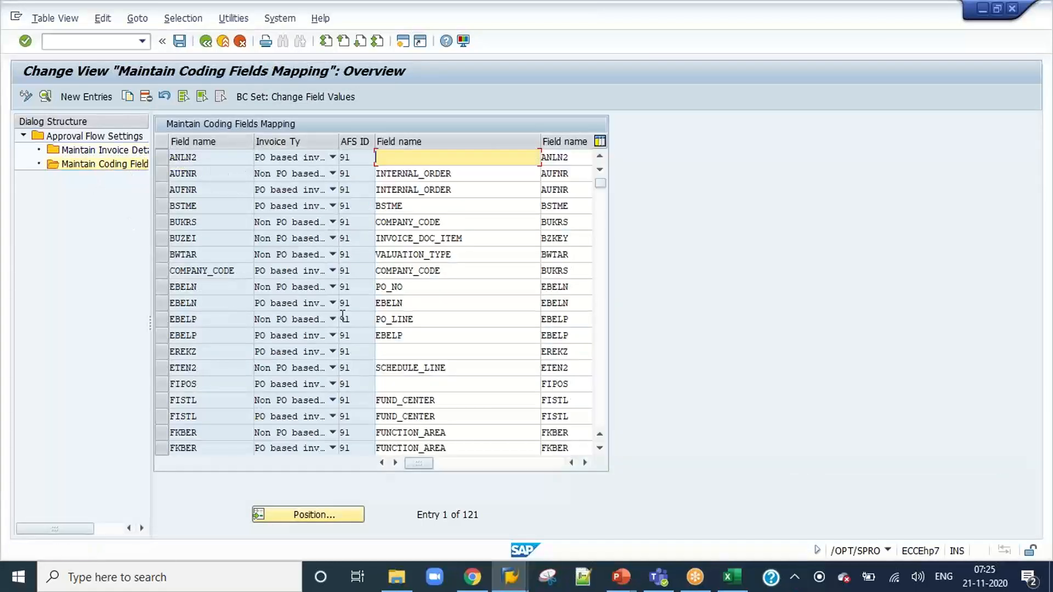
{"action": "left_click_drag", "start_coordinate": [418, 463], "coordinate": [550, 462]}
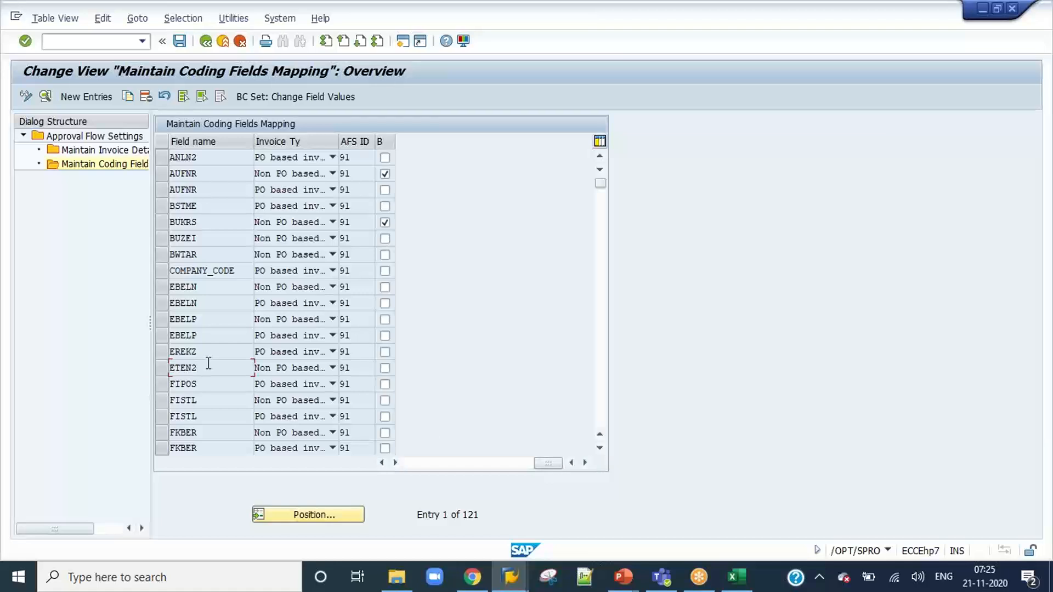
{"action": "scroll", "coordinate": [207, 363], "scroll_direction": "down", "scroll_amount": 7}
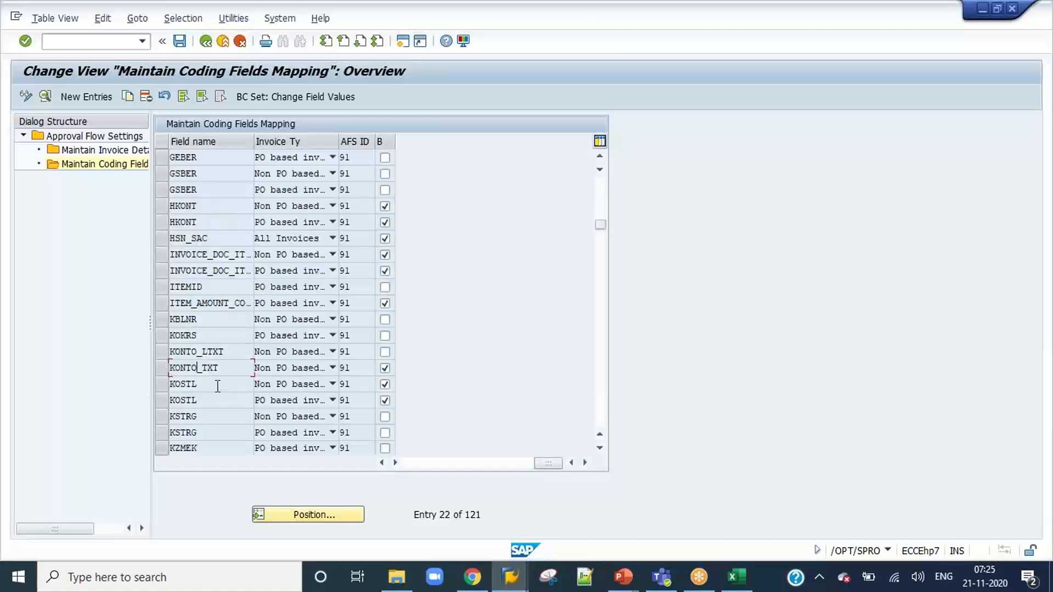
{"action": "left_click", "coordinate": [161, 386]}
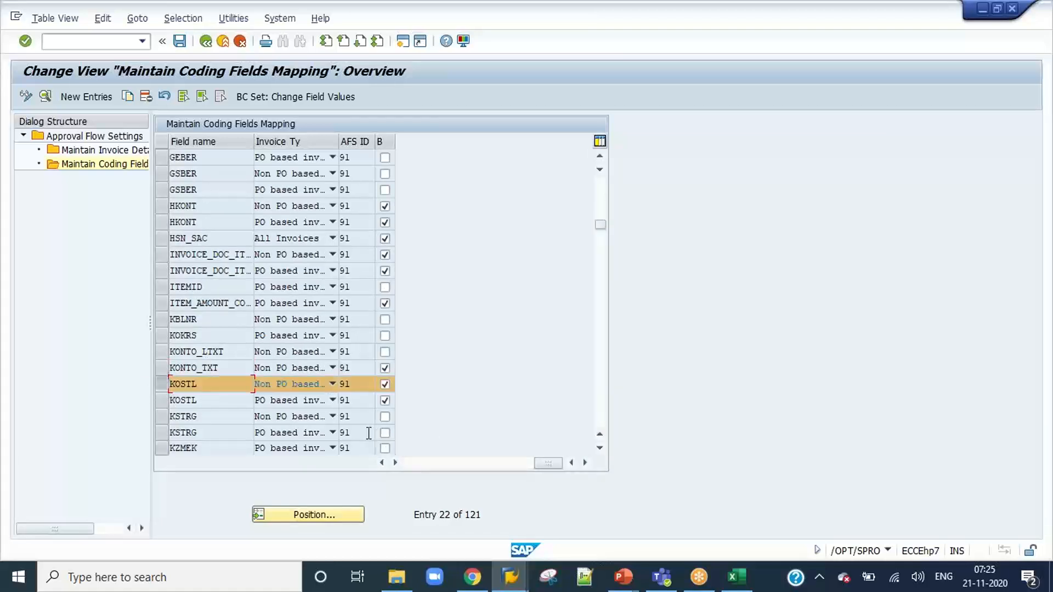
{"action": "left_click", "coordinate": [386, 386]}
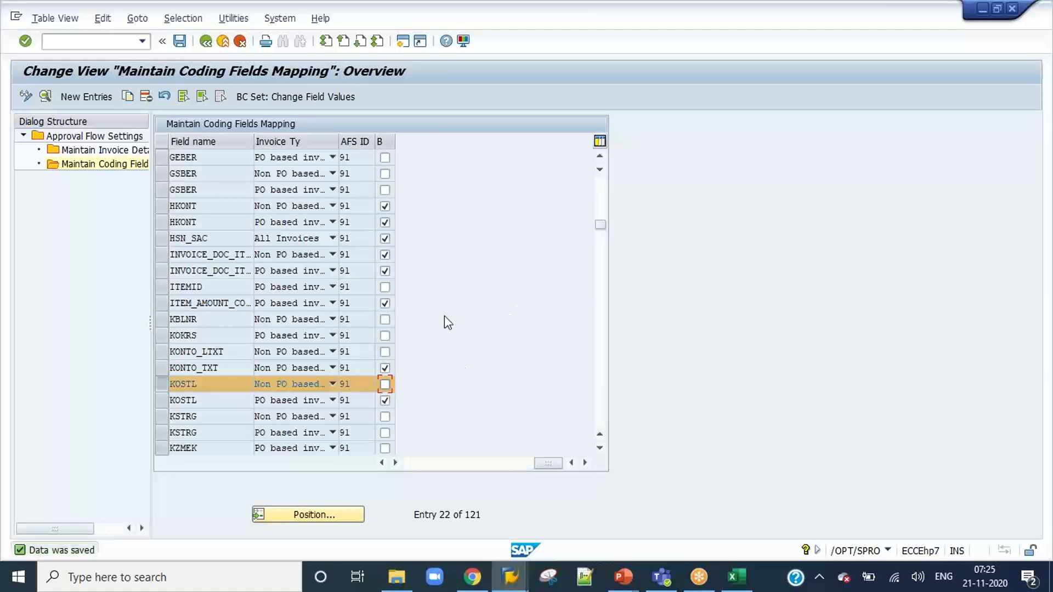
{"action": "key", "text": "alt+Tab"}
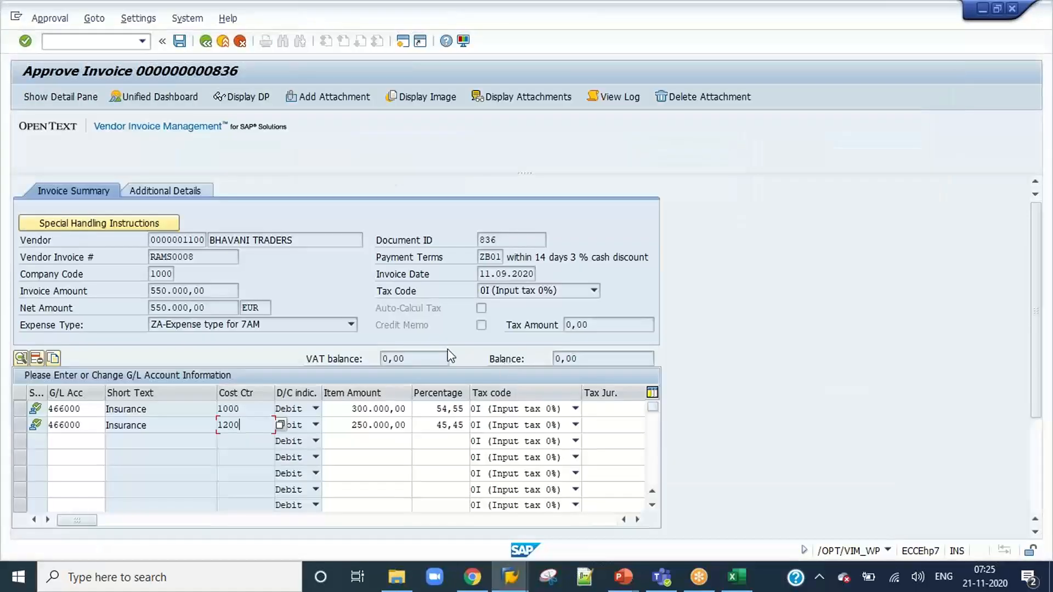
{"action": "left_click", "coordinate": [179, 42]}
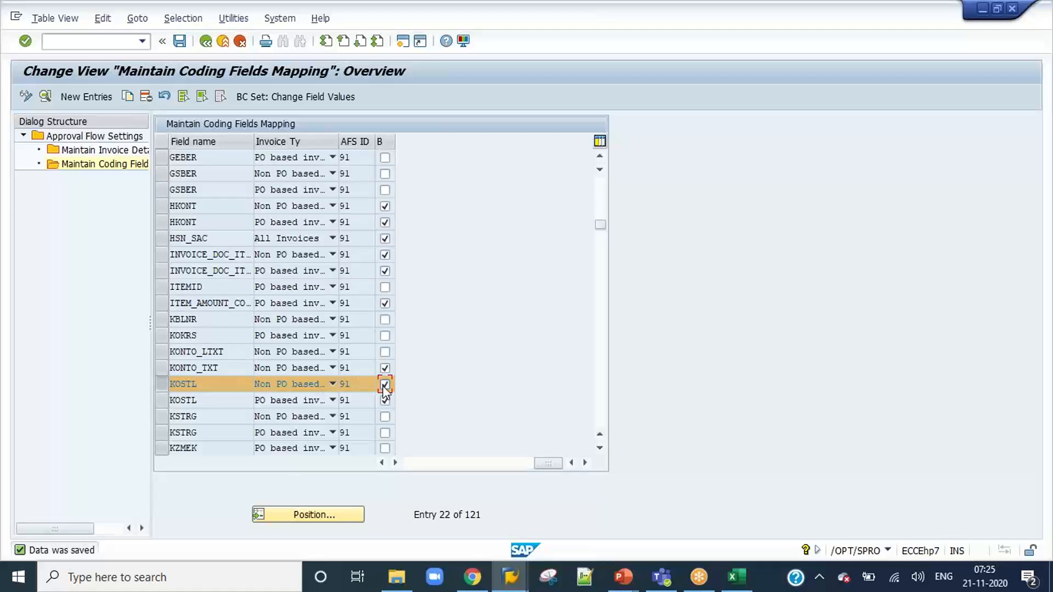
Restore the B flag of the non-PO KOSTL mapping entry, save it, and save invoice 836 again to check its cost center column.
{"action": "left_click", "coordinate": [179, 42]}
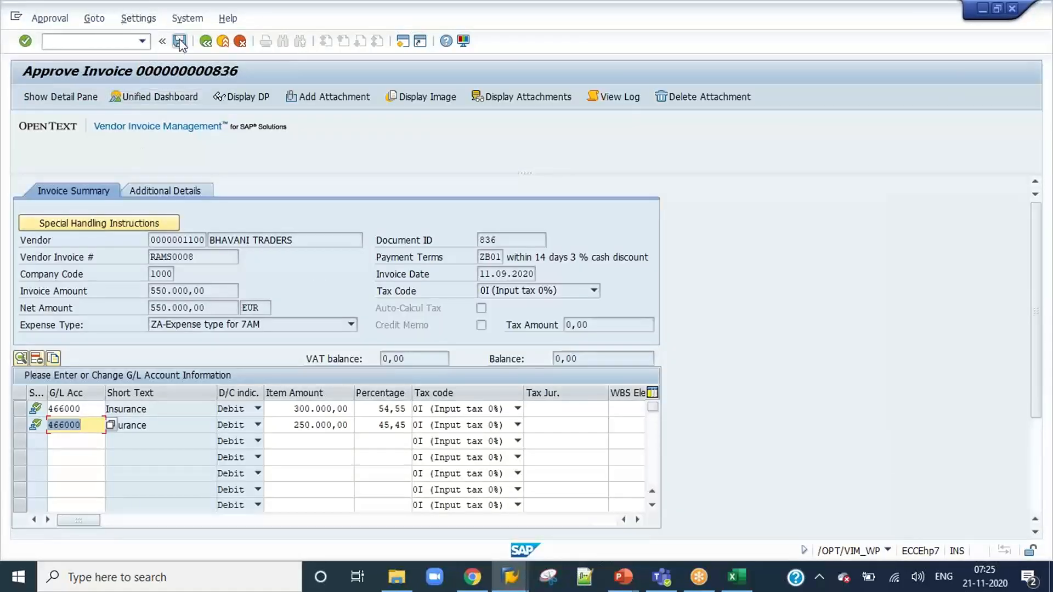
{"action": "left_click", "coordinate": [179, 41]}
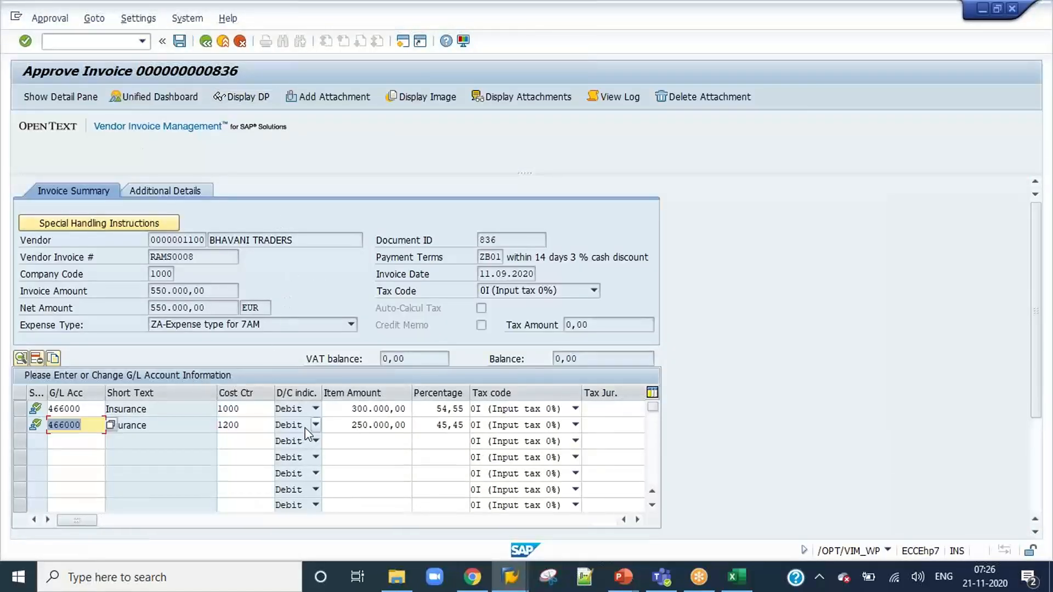
{"action": "left_click", "coordinate": [180, 42]}
Compare the non-PO KOSTL entry in the coding fields mapping with the SAPGUI COST_CENTER entry in the invoice detail fields.
{"action": "key", "text": "alt+Tab"}
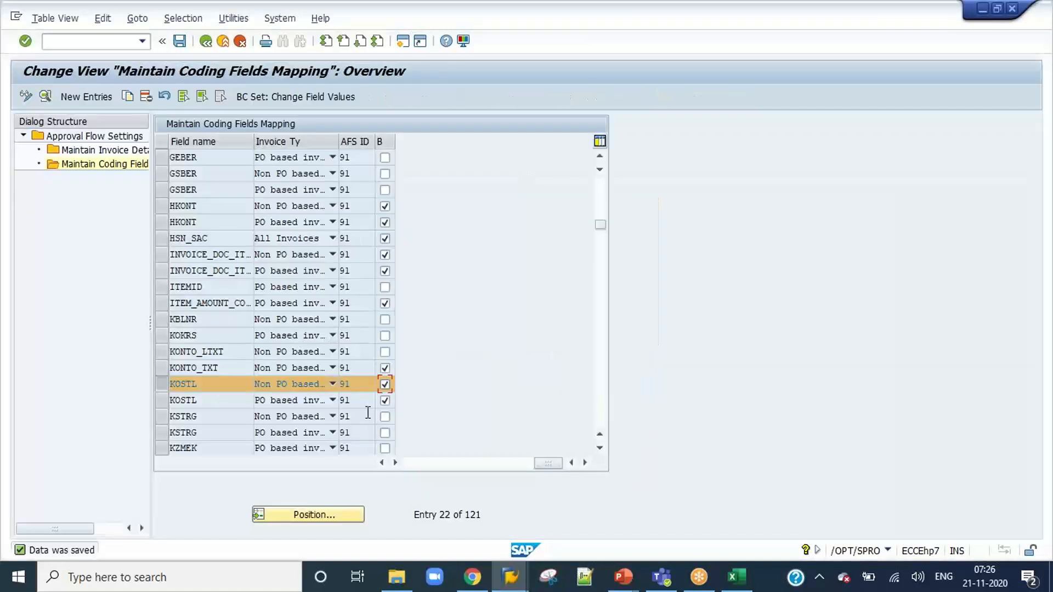
{"action": "left_click_drag", "start_coordinate": [540, 467], "coordinate": [411, 466]}
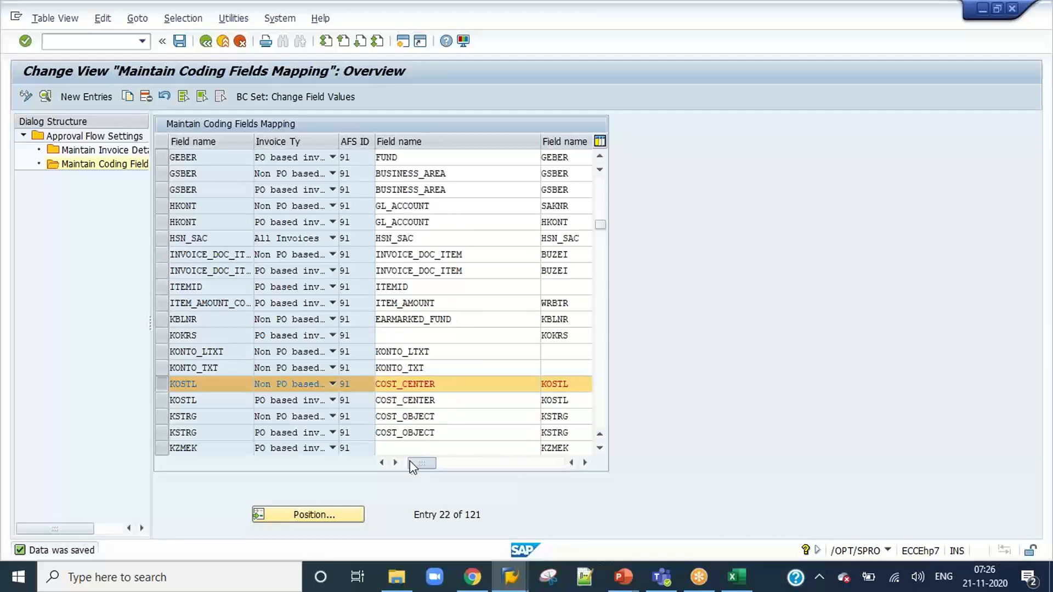
{"action": "left_click", "coordinate": [160, 385]}
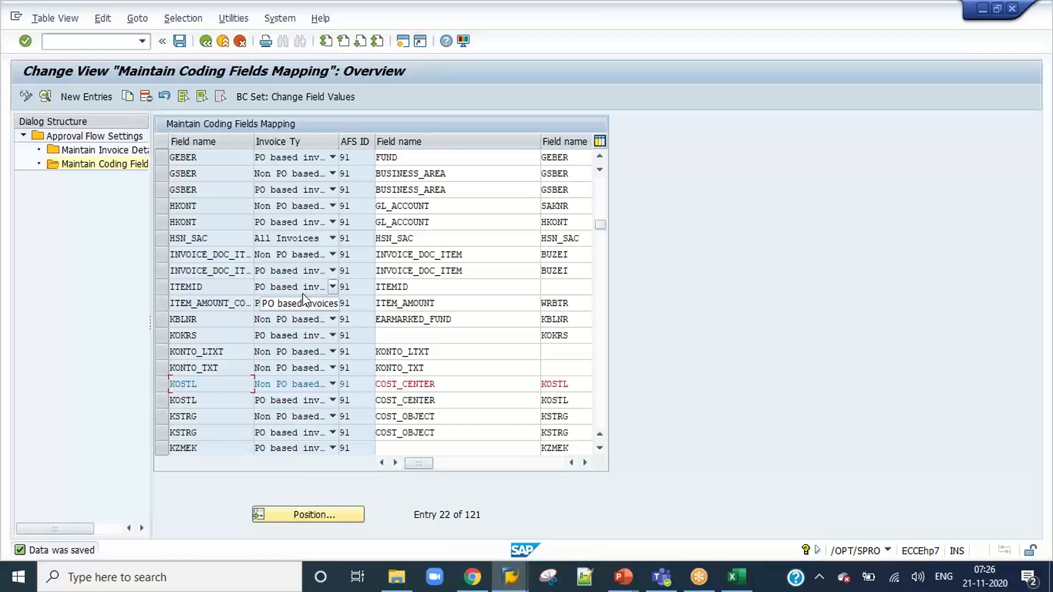
{"action": "double_click", "coordinate": [86, 151]}
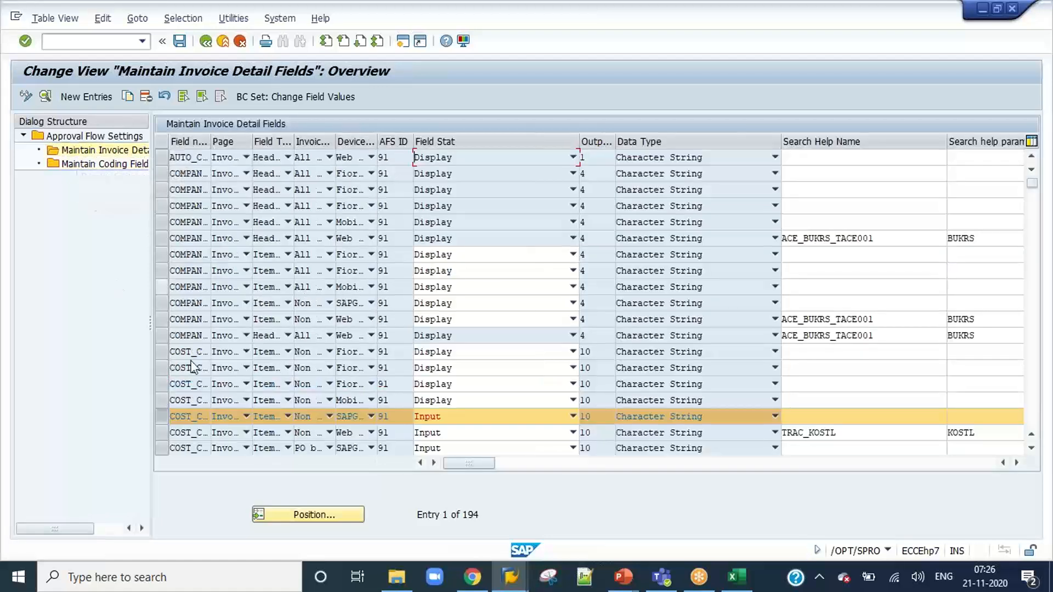
{"action": "left_click", "coordinate": [168, 418]}
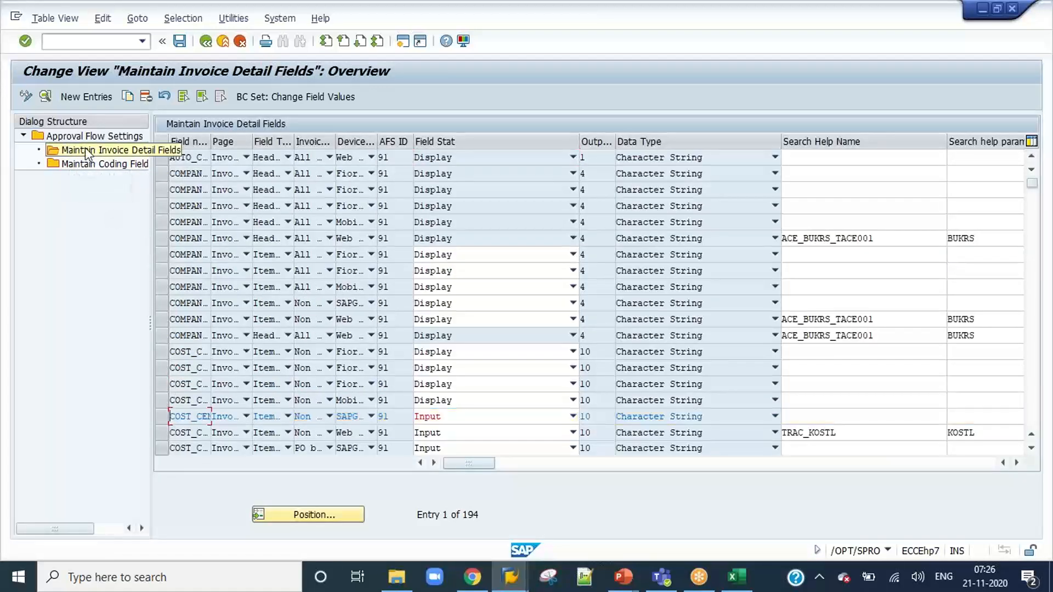
Show the detail pane with the invoice image for invoice 836 and review the approval history and available actions.
{"action": "key", "text": "alt+Tab"}
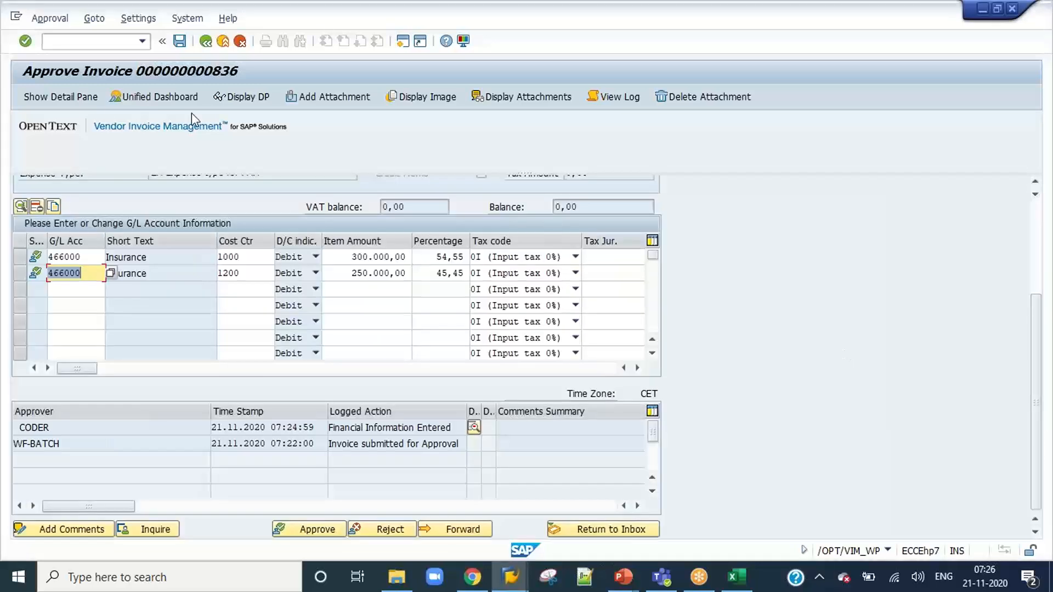
{"action": "left_click", "coordinate": [53, 98]}
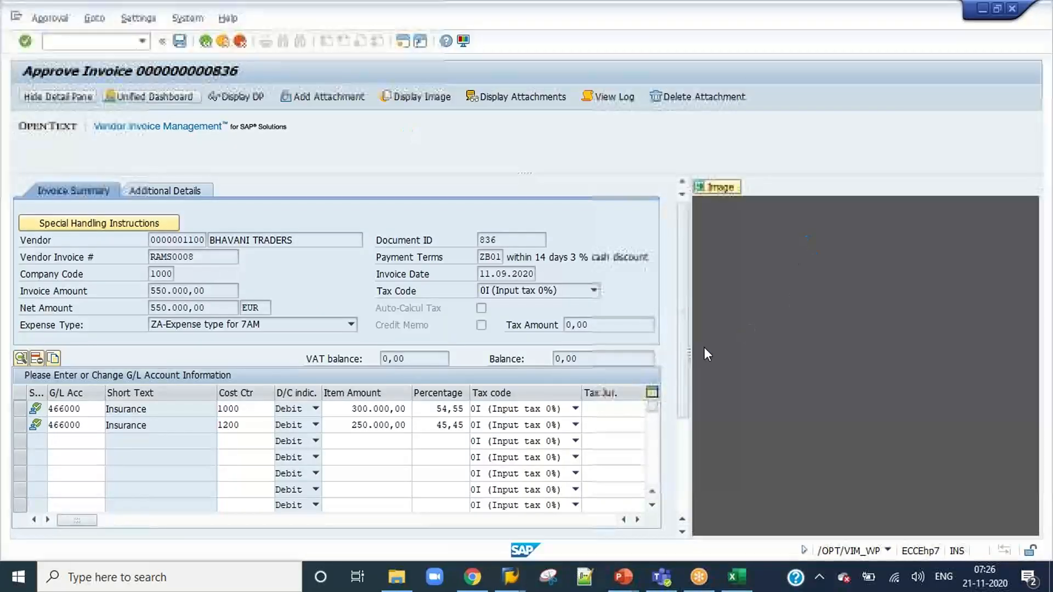
{"action": "mouse_move", "coordinate": [689, 349]}
{"action": "left_mouse_down"}
{"action": "mouse_move", "coordinate": [591, 343]}
{"action": "mouse_move", "coordinate": [688, 342]}
{"action": "left_mouse_up"}
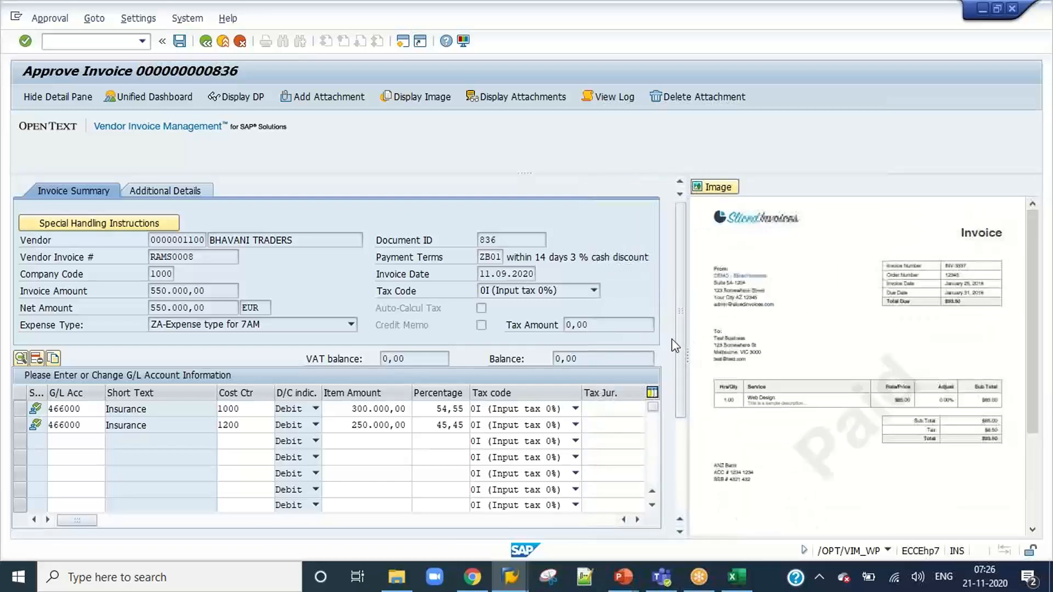
{"action": "scroll", "coordinate": [673, 444], "scroll_direction": "down", "scroll_amount": 5}
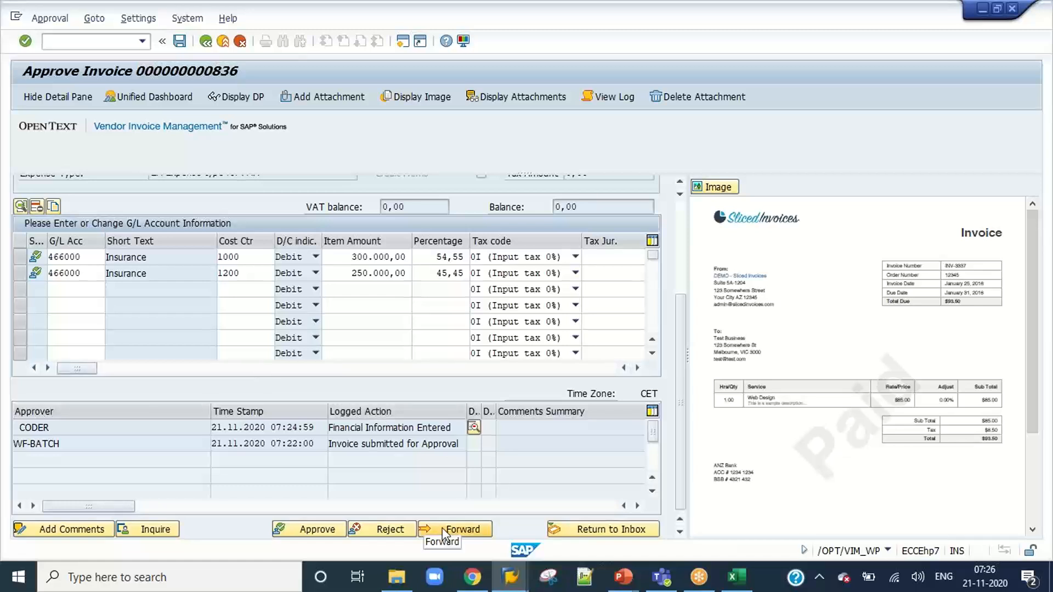
Approve invoice 836 as the coder with the comment "Approved".
{"action": "left_click", "coordinate": [309, 529]}
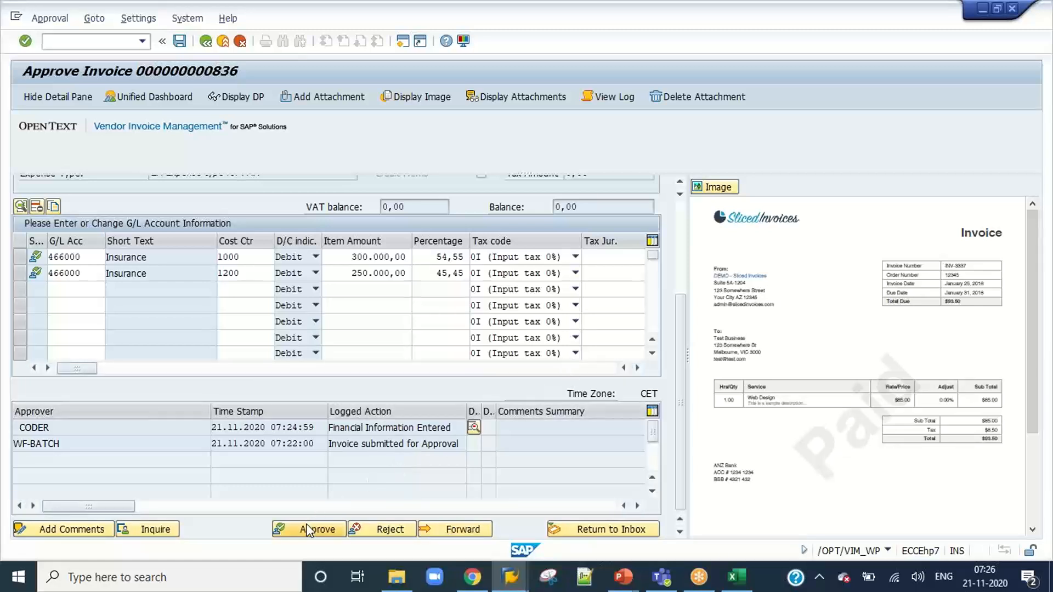
{"action": "left_click", "coordinate": [384, 529]}
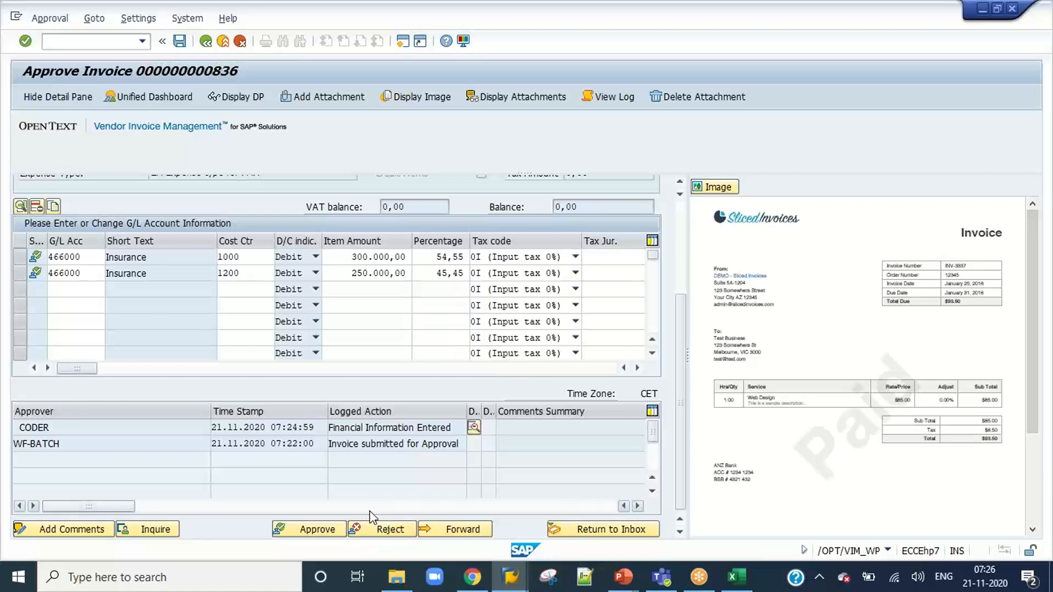
{"action": "left_click", "coordinate": [327, 532]}
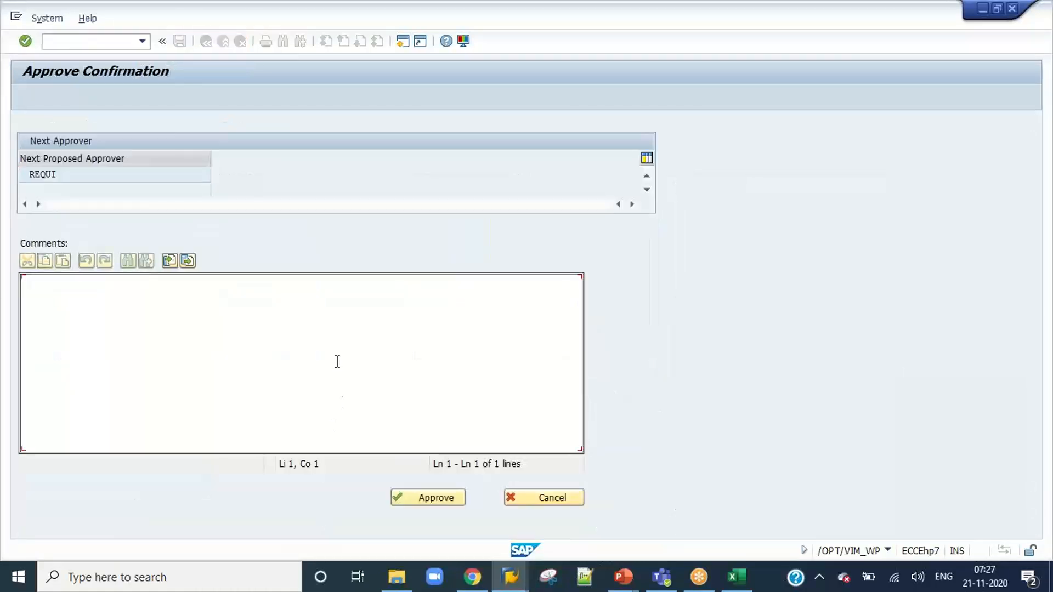
{"action": "type", "text": "Approved"}
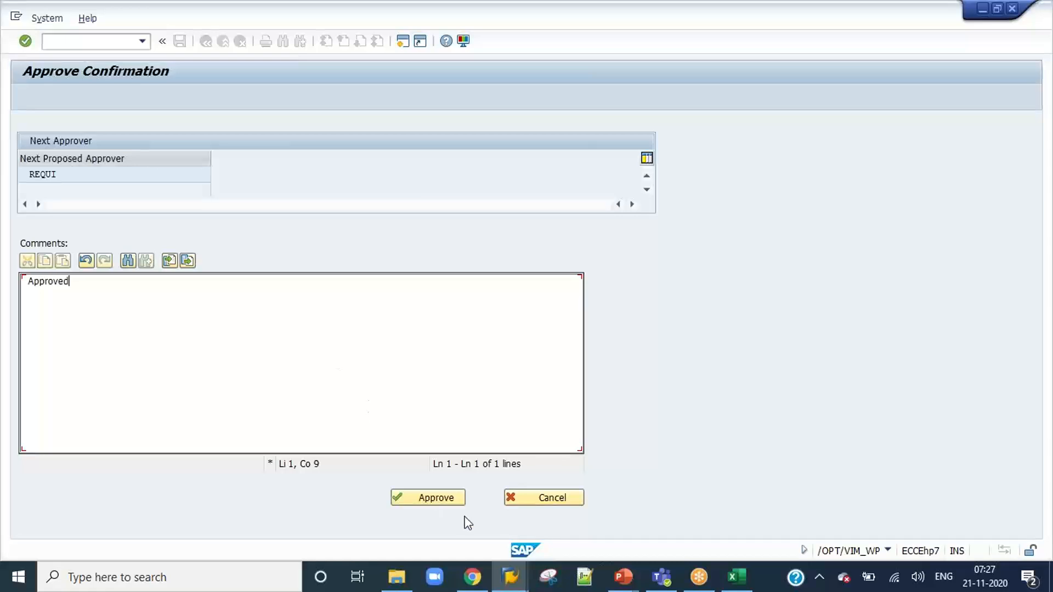
{"action": "left_click", "coordinate": [435, 497]}
{"action": "left_click", "coordinate": [427, 499]}
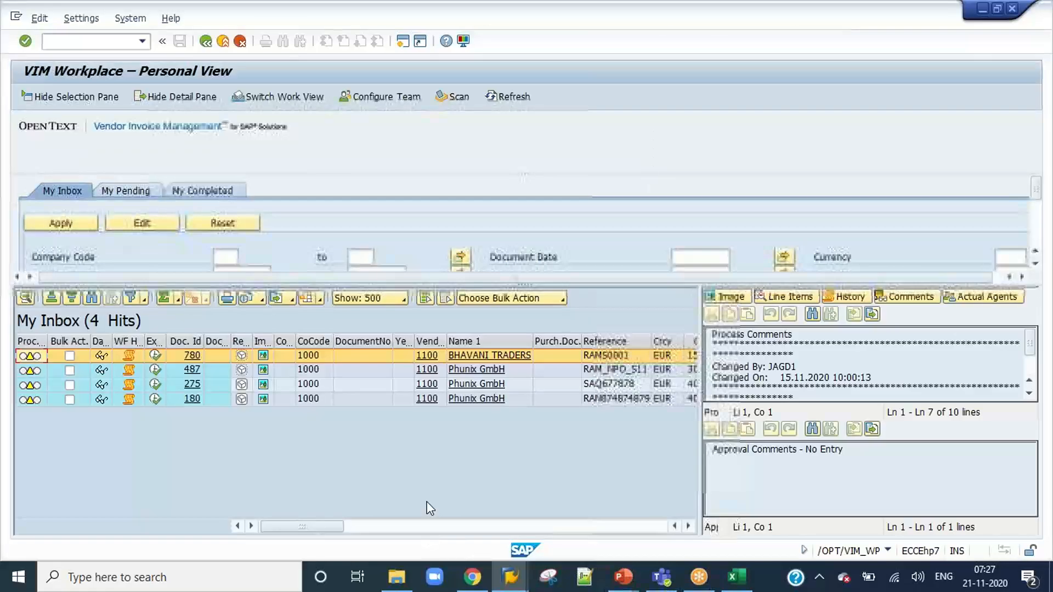
Close the approval COA configuration session and the coder's VIM Workplace session.
{"action": "left_click", "coordinate": [513, 582]}
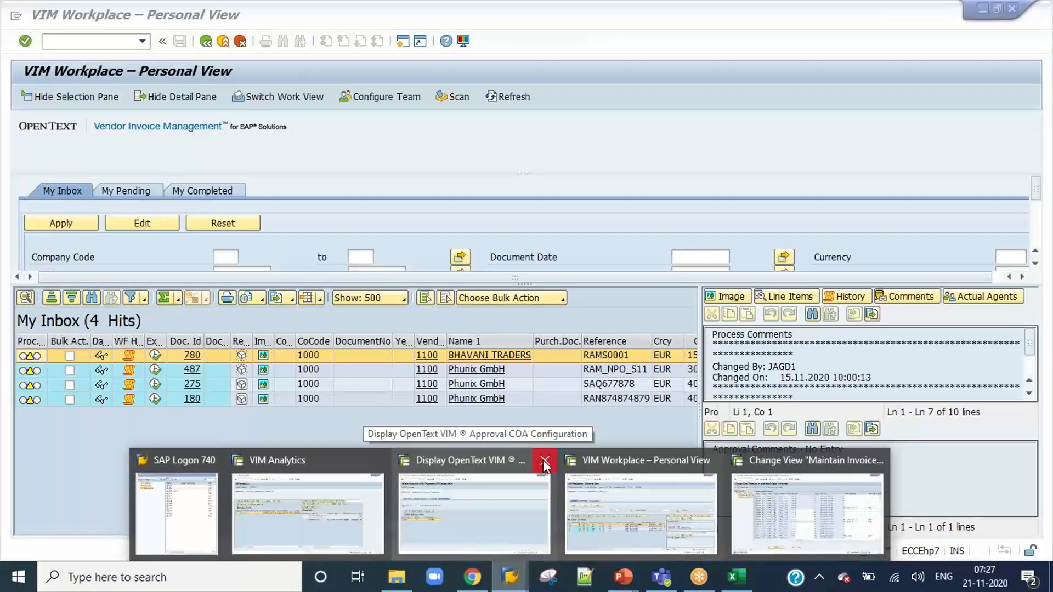
{"action": "left_click", "coordinate": [545, 462]}
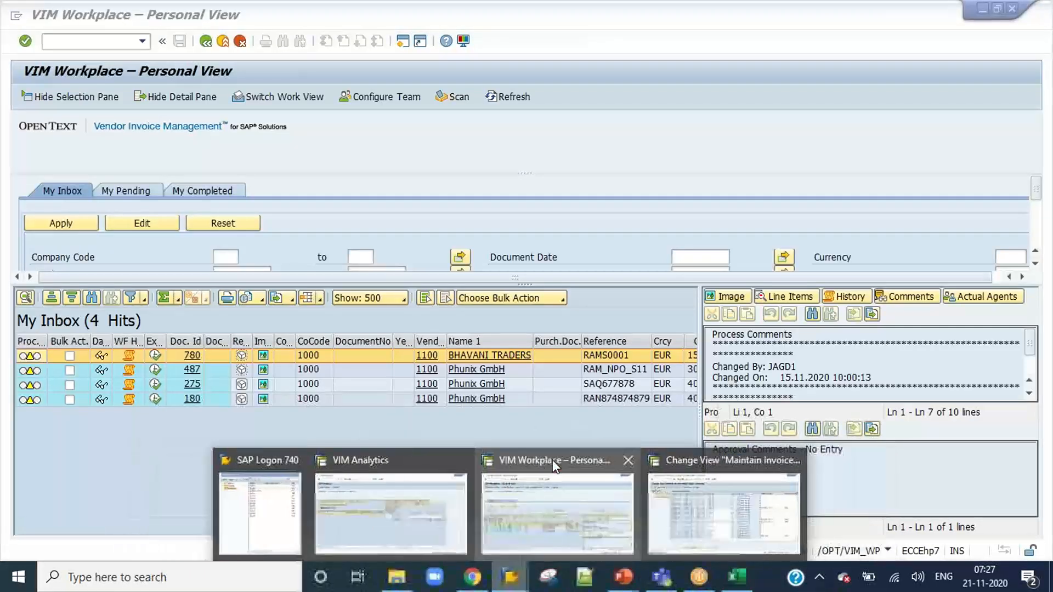
{"action": "left_click", "coordinate": [628, 461]}
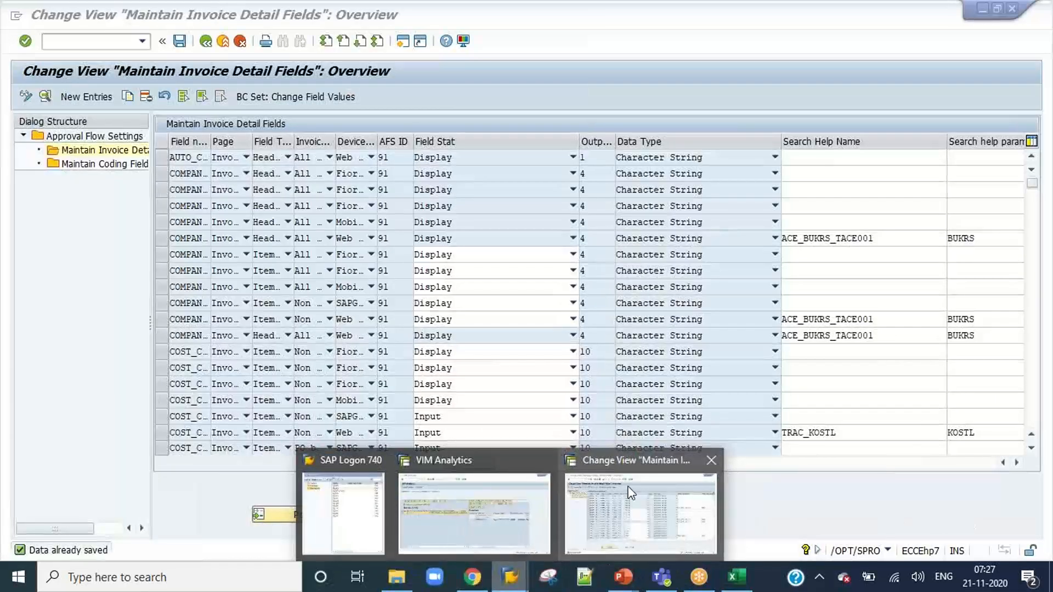
Log on to the DEV system as user requi with the account password and open the VIM Workplace with /n/opt/vim_wp.
{"action": "left_click", "coordinate": [367, 505]}
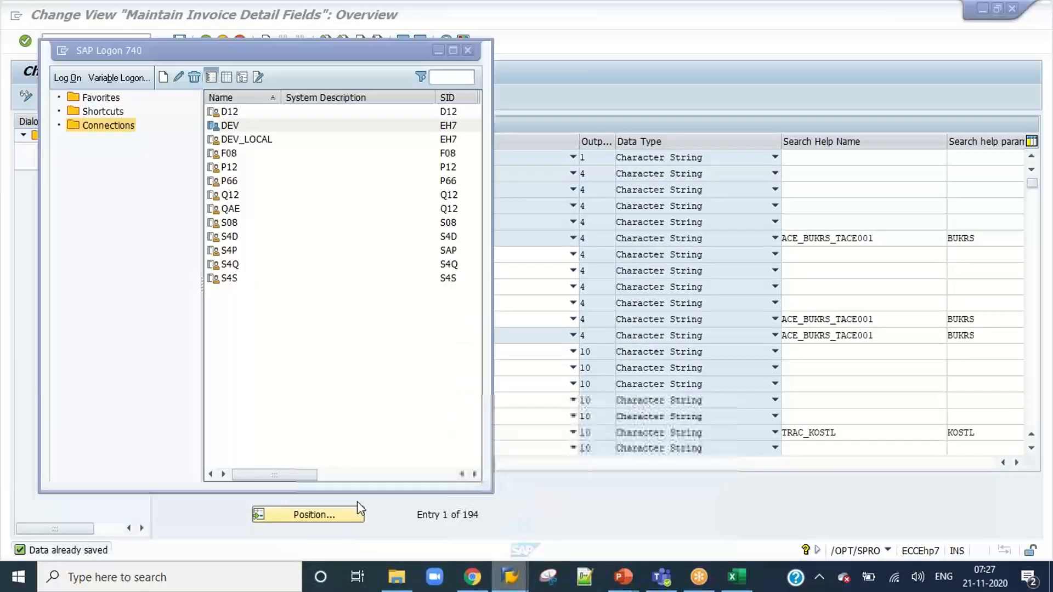
{"action": "double_click", "coordinate": [256, 125]}
{"action": "type", "text": "requi"}
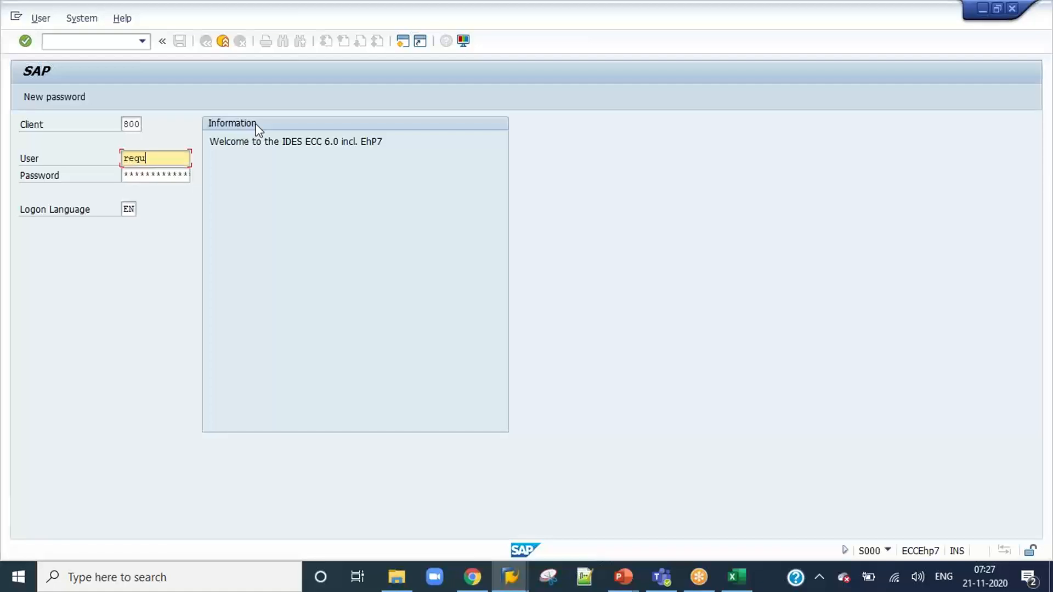
{"action": "key", "text": "Tab"}
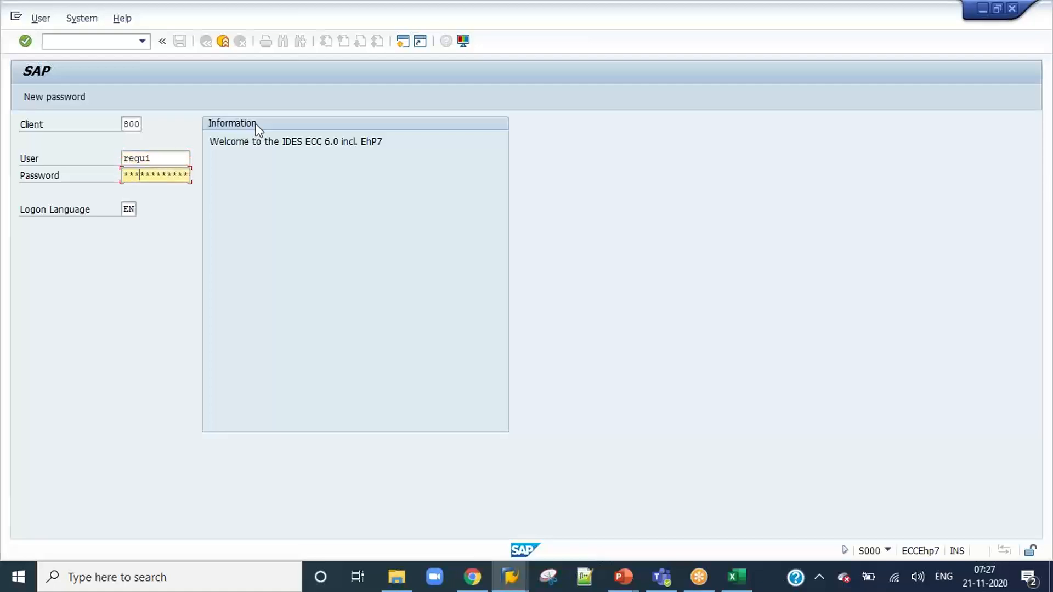
{"action": "key", "text": "Return"}
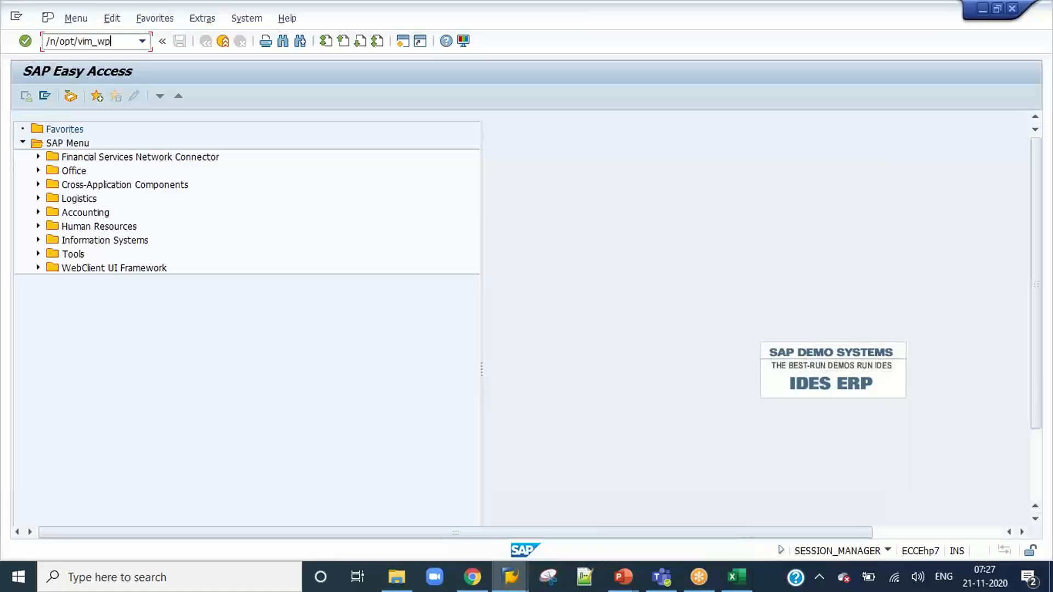
{"action": "type", "text": "/n/opt/vim_wp"}
{"action": "key", "text": "Return"}
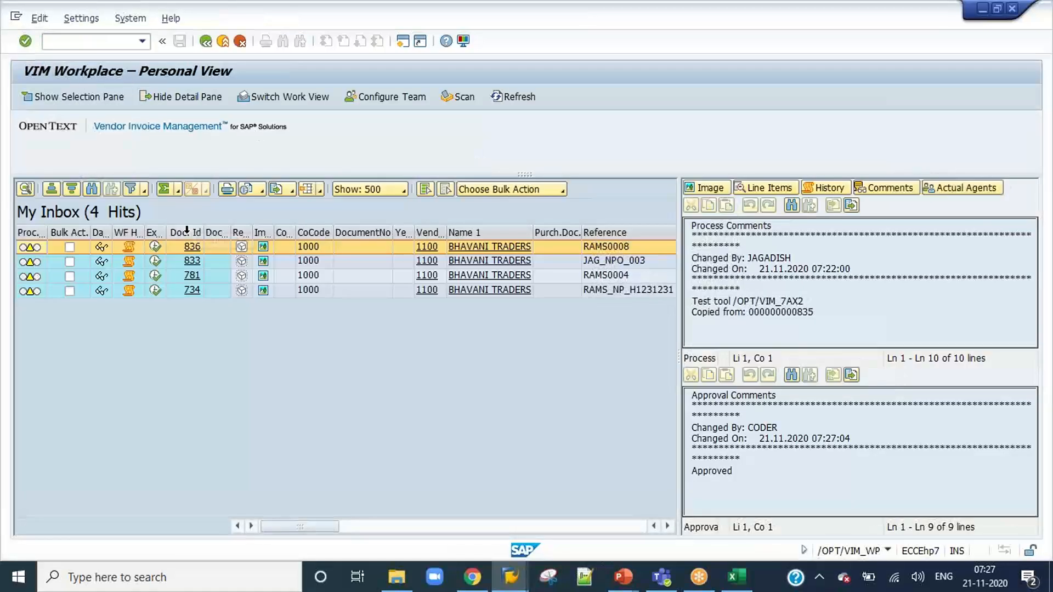
Open invoice 836 from the requester's inbox for approval.
{"action": "left_click", "coordinate": [156, 246]}
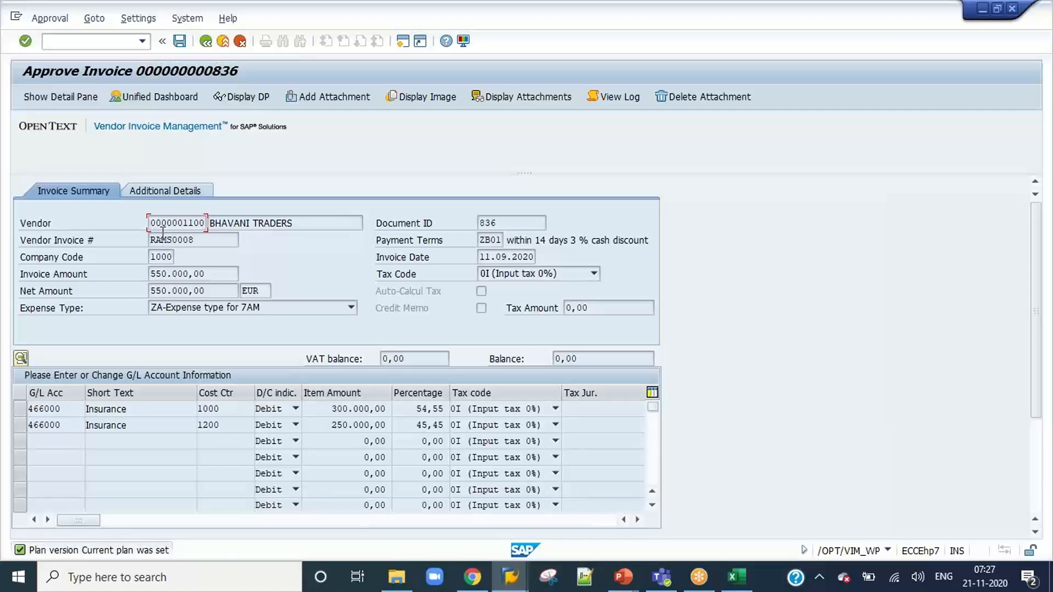
{"action": "left_click", "coordinate": [526, 580]}
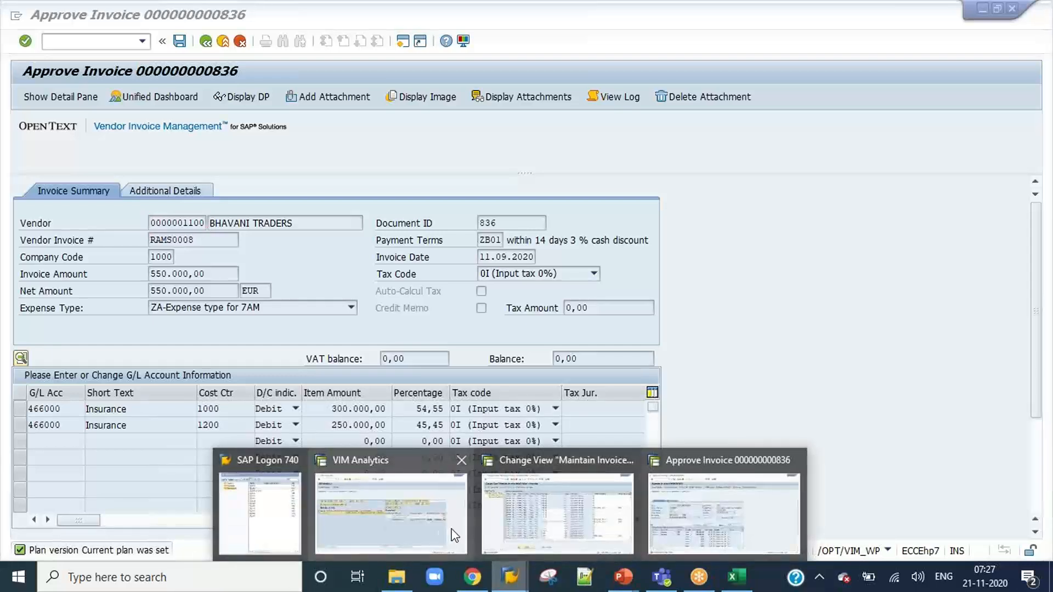
{"action": "left_click", "coordinate": [724, 513]}
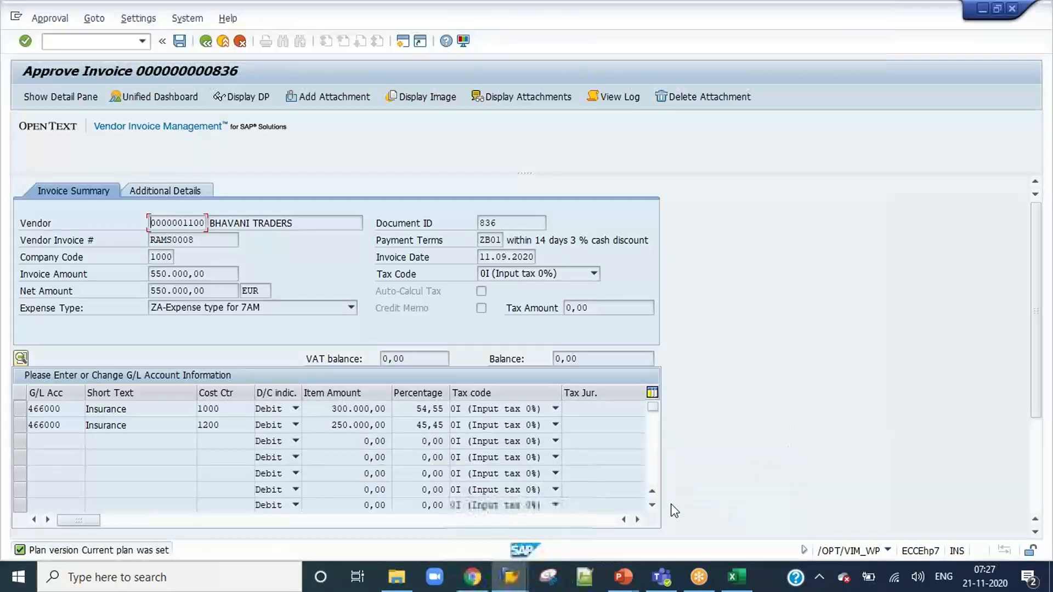
Switch to the Maintain Invoice Detail Fields configuration, widen its first Field name column and examine the field status of the COST_CENTER entries.
{"action": "left_click", "coordinate": [510, 577]}
{"action": "left_click", "coordinate": [561, 546]}
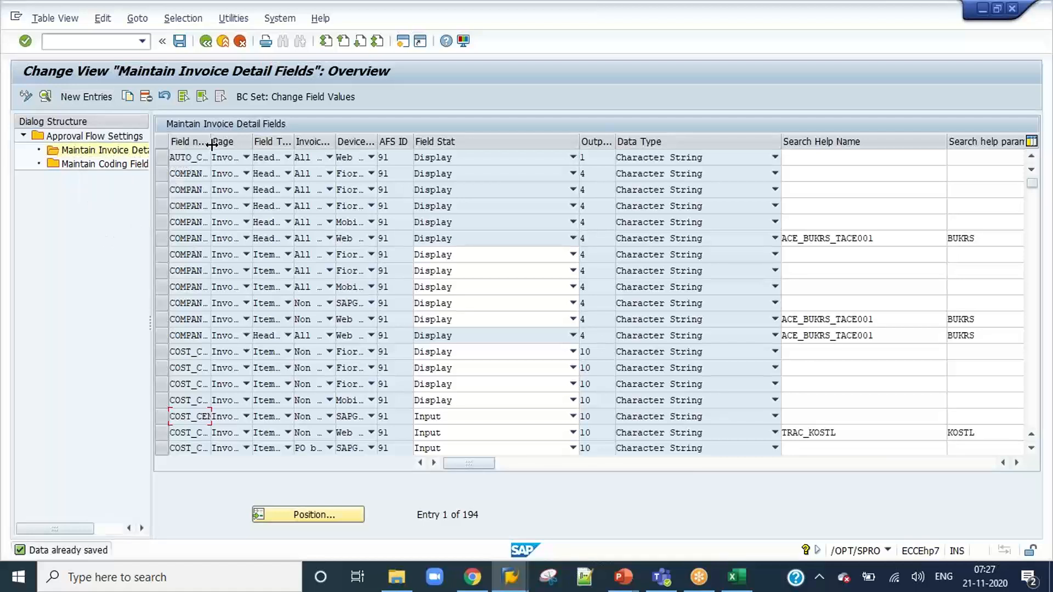
{"action": "left_click_drag", "start_coordinate": [209, 144], "coordinate": [291, 143]}
{"action": "mouse_move", "coordinate": [536, 468]}
{"action": "left_mouse_down"}
{"action": "mouse_move", "coordinate": [787, 455]}
{"action": "mouse_move", "coordinate": [800, 440]}
{"action": "mouse_move", "coordinate": [871, 430]}
{"action": "mouse_move", "coordinate": [731, 466]}
{"action": "mouse_move", "coordinate": [545, 463]}
{"action": "left_mouse_up"}
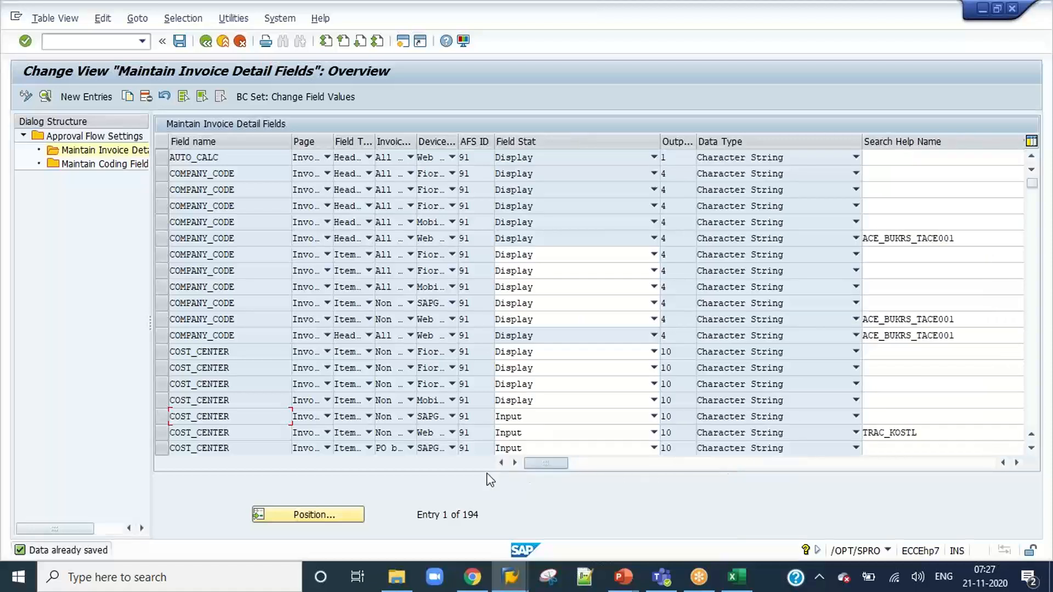
{"action": "scroll", "coordinate": [256, 343], "scroll_direction": "down", "scroll_amount": 2}
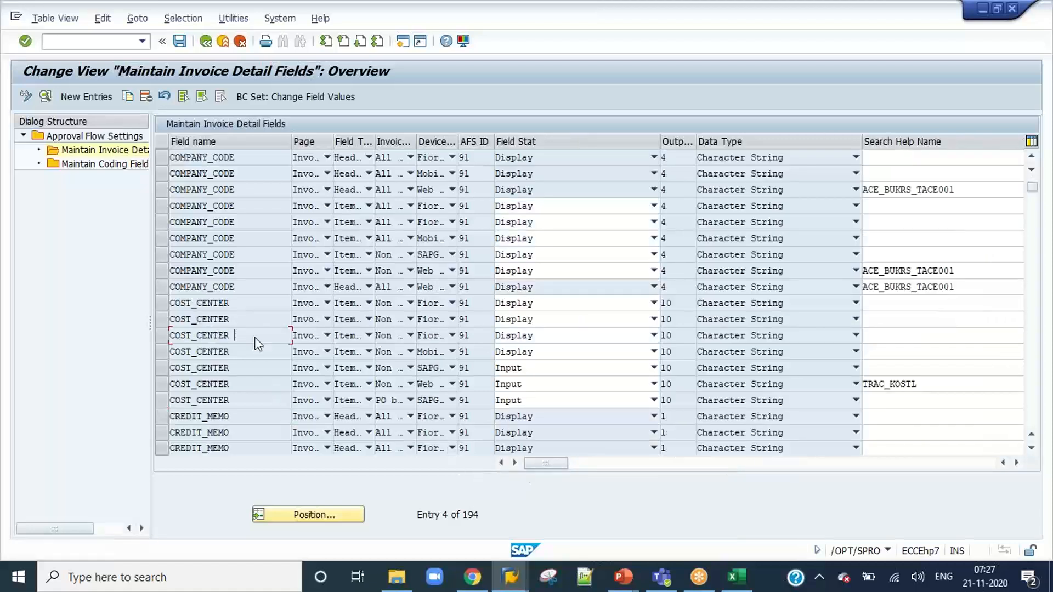
{"action": "scroll", "coordinate": [189, 274], "scroll_direction": "down", "scroll_amount": 2}
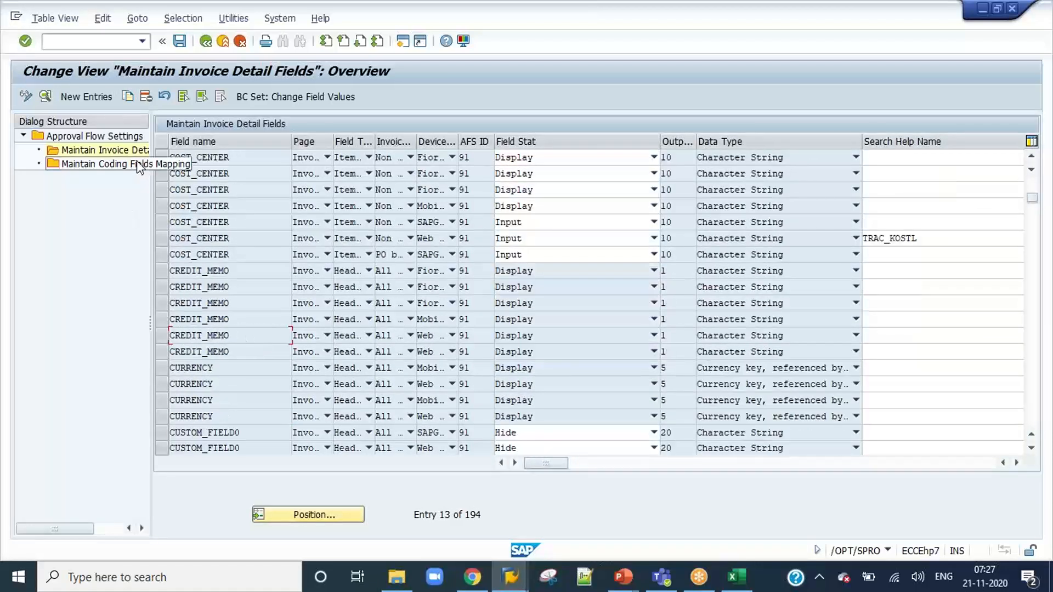
Open the Maintain Coding Fields Mapping table of the approval flow settings and examine its entries.
{"action": "double_click", "coordinate": [113, 166]}
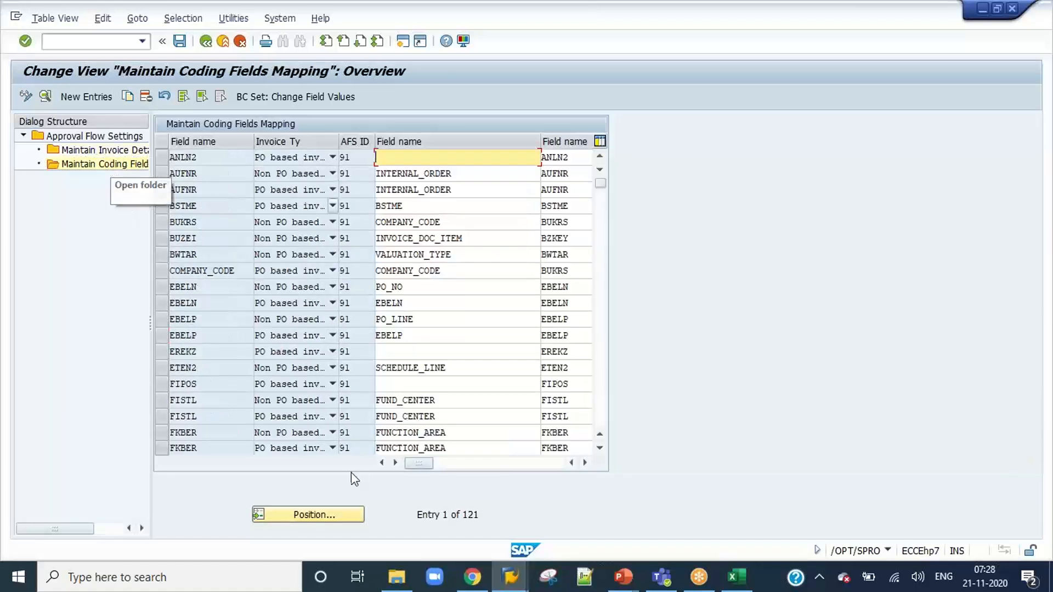
{"action": "mouse_move", "coordinate": [415, 464]}
{"action": "left_mouse_down"}
{"action": "mouse_move", "coordinate": [478, 466]}
{"action": "mouse_move", "coordinate": [404, 464]}
{"action": "left_mouse_up"}
{"action": "left_click", "coordinate": [540, 467]}
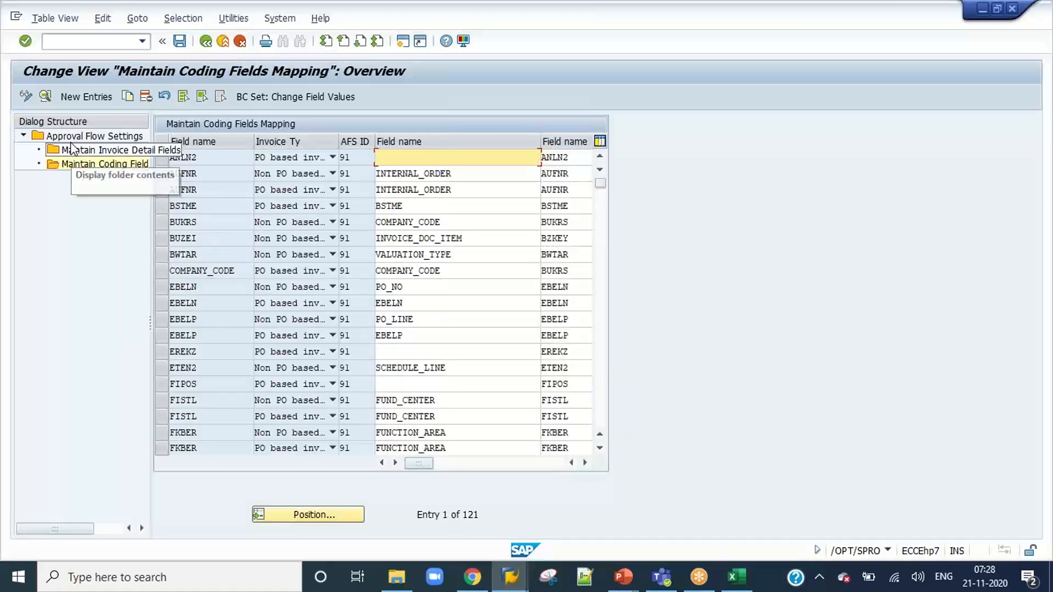
Open the approval COA configuration in a new session with /o/opt/ar_coa and examine the approval limits and the COA details.
{"action": "left_click", "coordinate": [89, 42]}
{"action": "type", "text": "/o/opt/ar_c"}
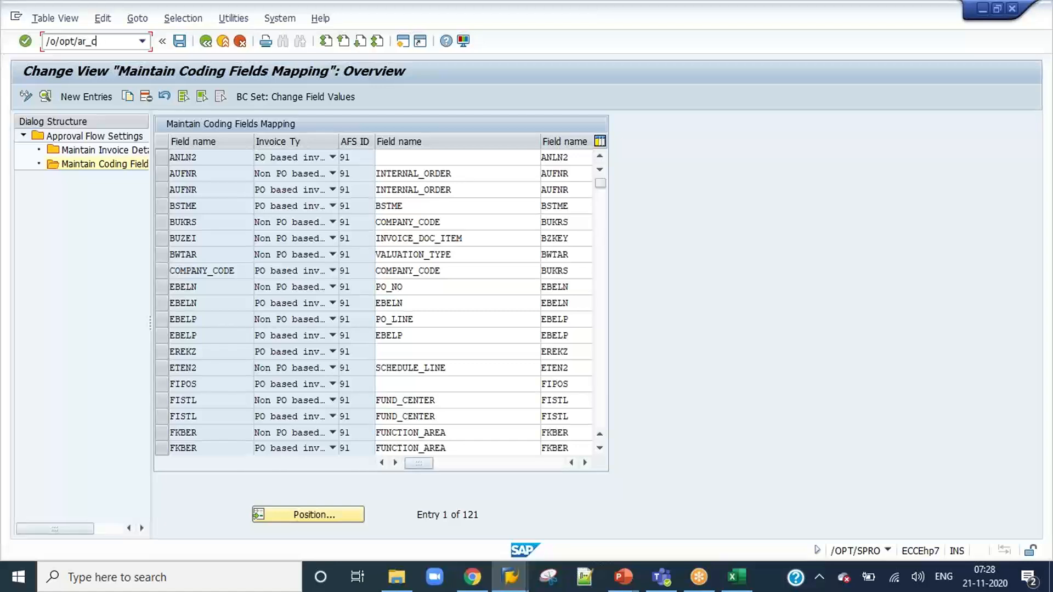
{"action": "key", "text": "Return"}
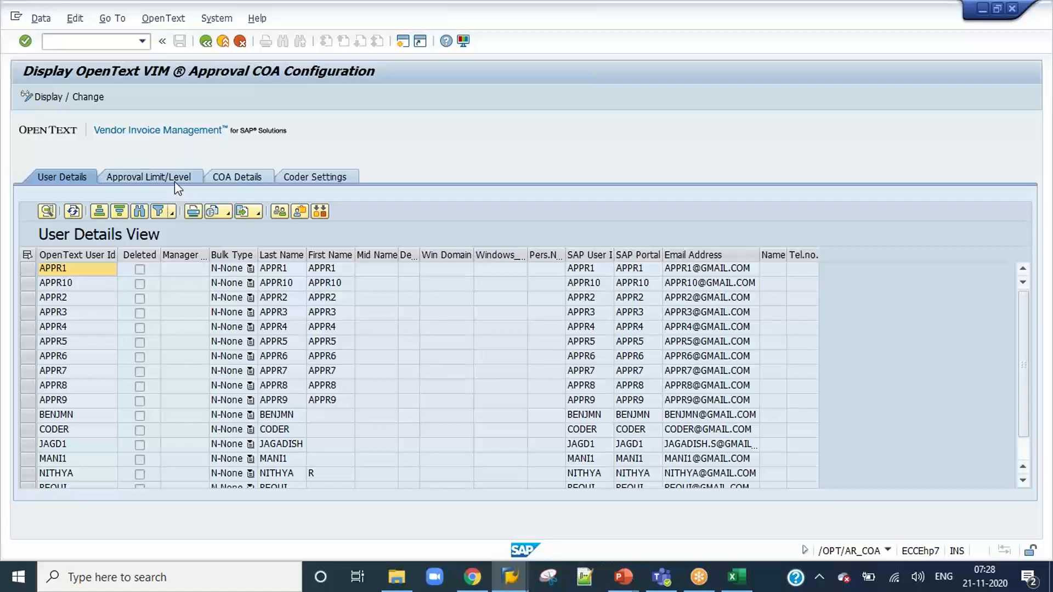
{"action": "left_click", "coordinate": [147, 177]}
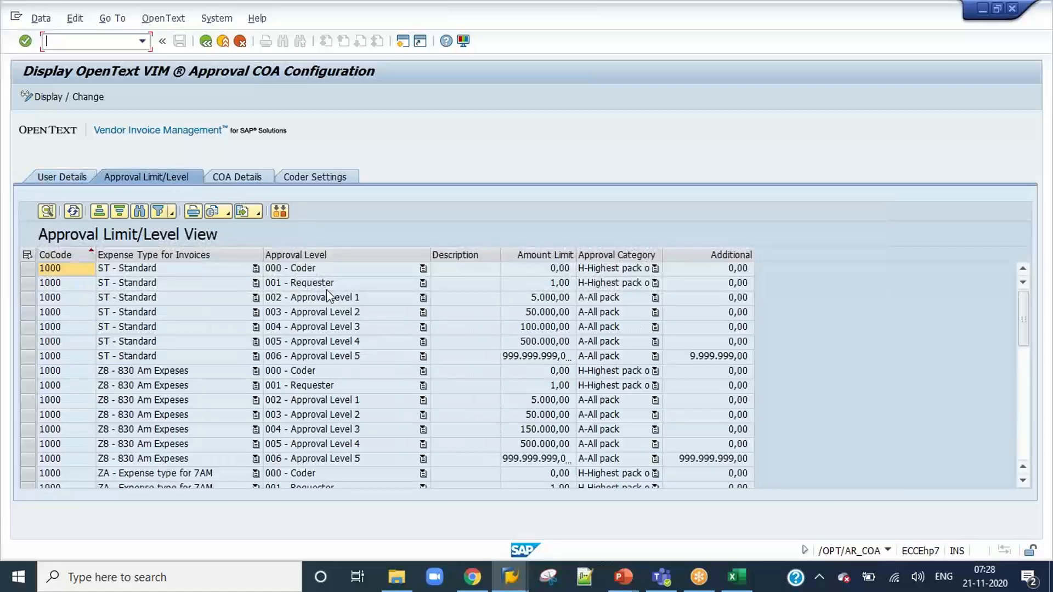
{"action": "left_click", "coordinate": [237, 179]}
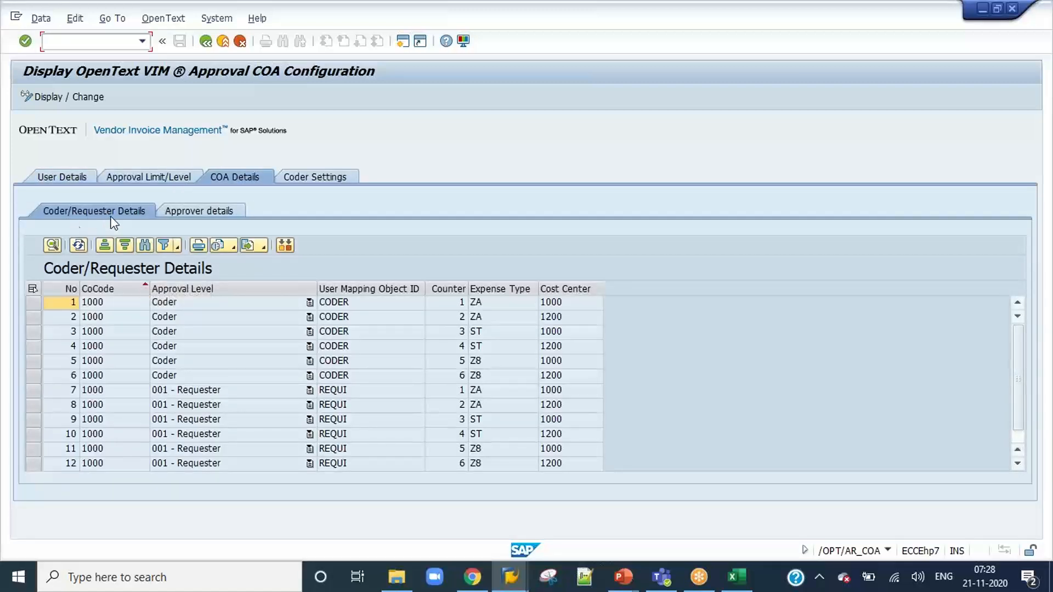
Sort the coder/requester details by cost center in descending order, compare the coder and requester entries by expense type, and open the approver details.
{"action": "left_click", "coordinate": [566, 289]}
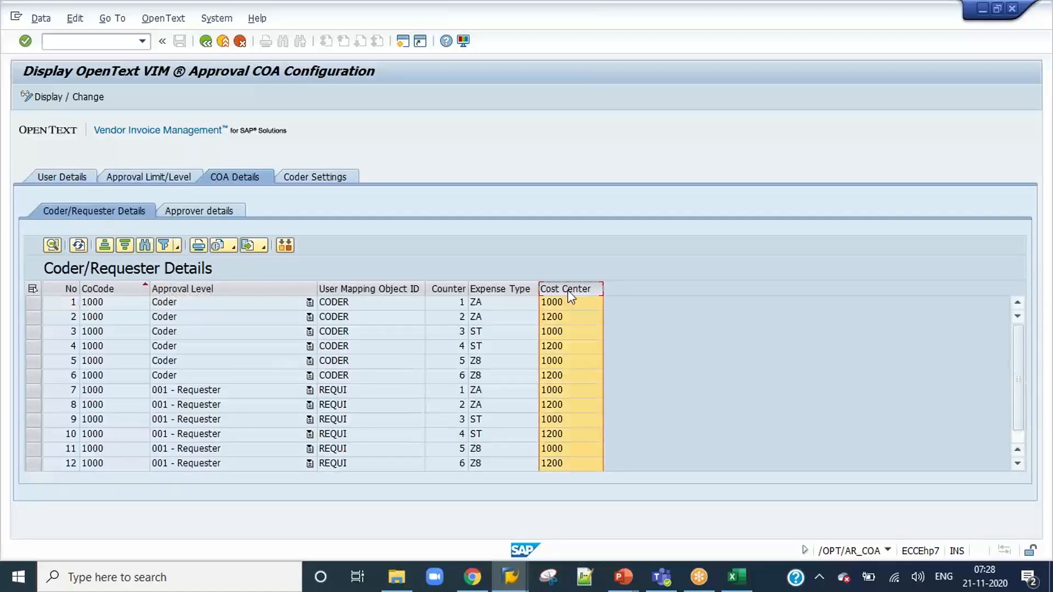
{"action": "left_click", "coordinate": [125, 245]}
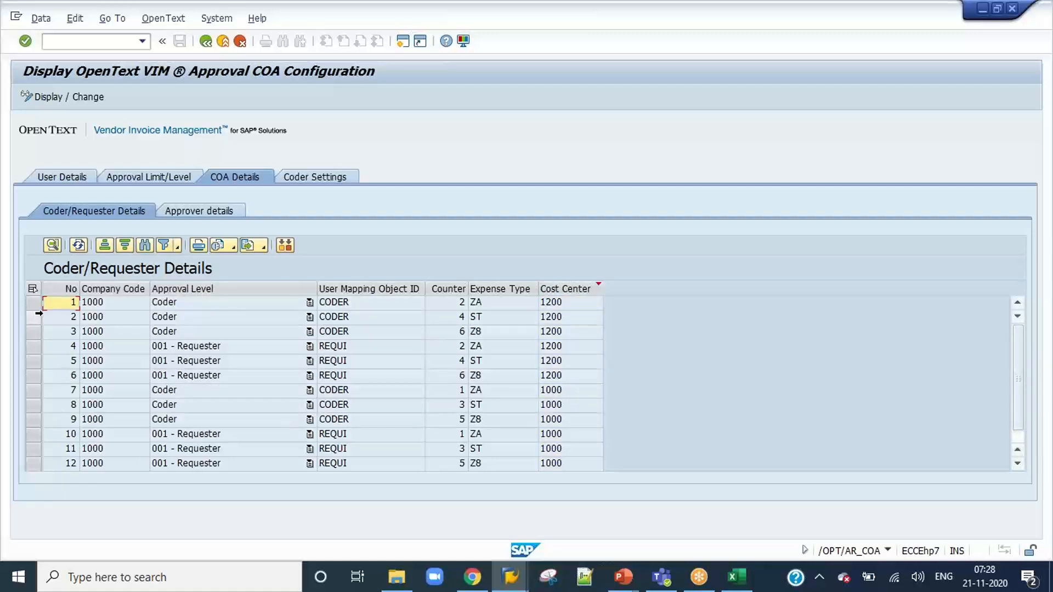
{"action": "left_click_drag", "start_coordinate": [34, 305], "coordinate": [32, 355]}
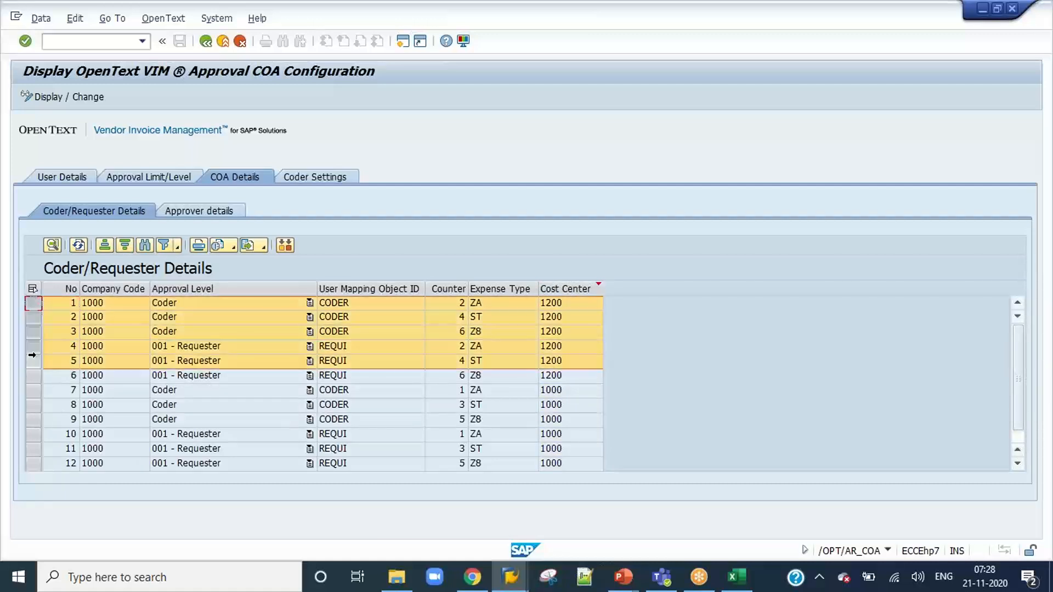
{"action": "left_click", "coordinate": [34, 375]}
{"action": "left_click", "coordinate": [32, 305]}
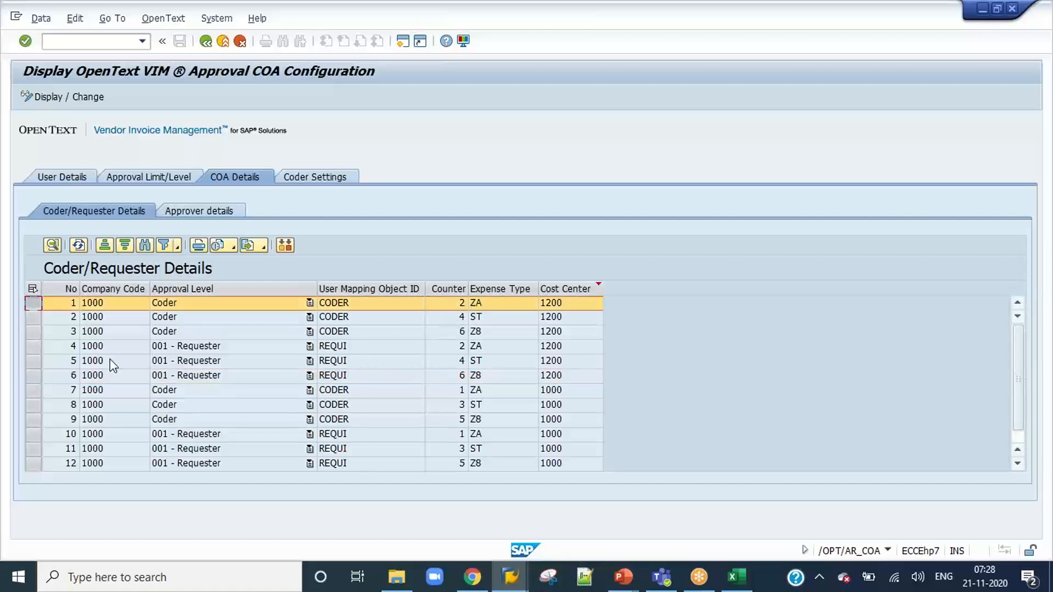
{"action": "left_click", "coordinate": [33, 346]}
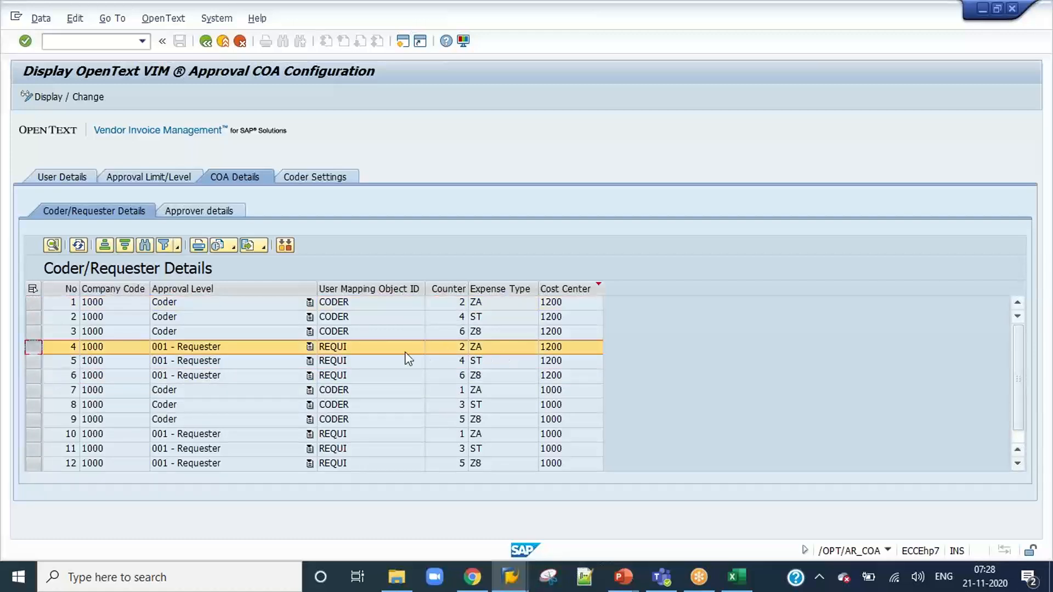
{"action": "scroll", "coordinate": [409, 397], "scroll_direction": "down", "scroll_amount": 1}
{"action": "scroll", "coordinate": [409, 398], "scroll_direction": "up", "scroll_amount": 1}
{"action": "left_click", "coordinate": [498, 289]}
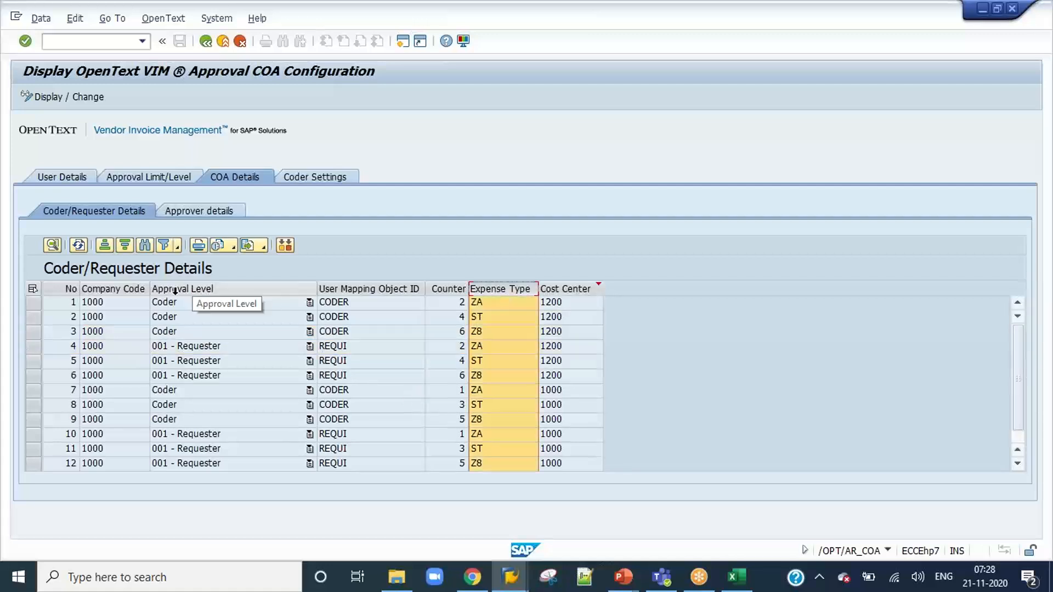
{"action": "left_click", "coordinate": [222, 212]}
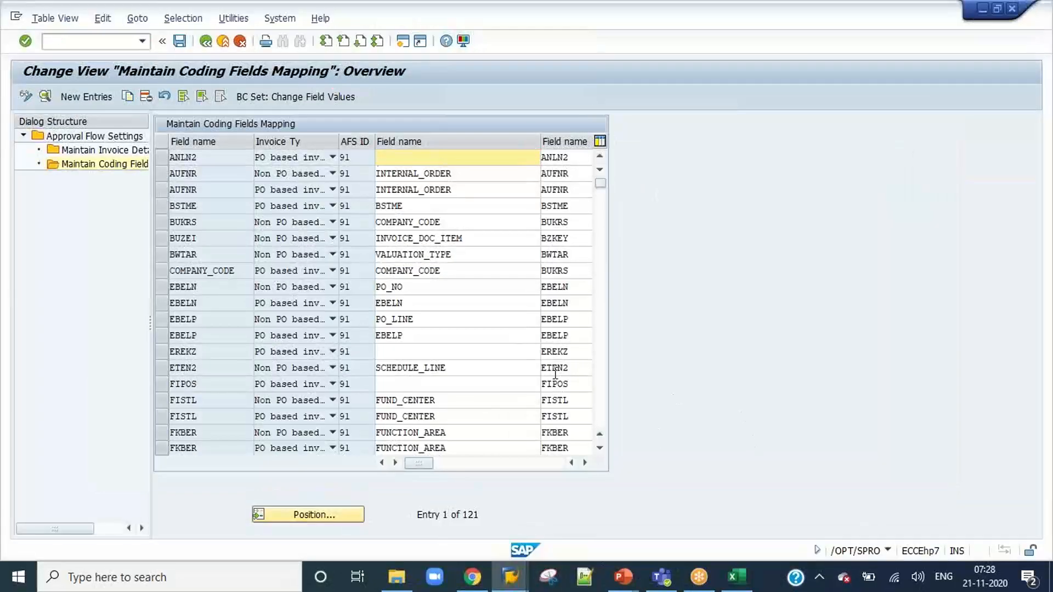
Return to invoice 836 and examine its summary, approval history and available actions as the requester.
{"action": "key", "text": "alt+Tab"}
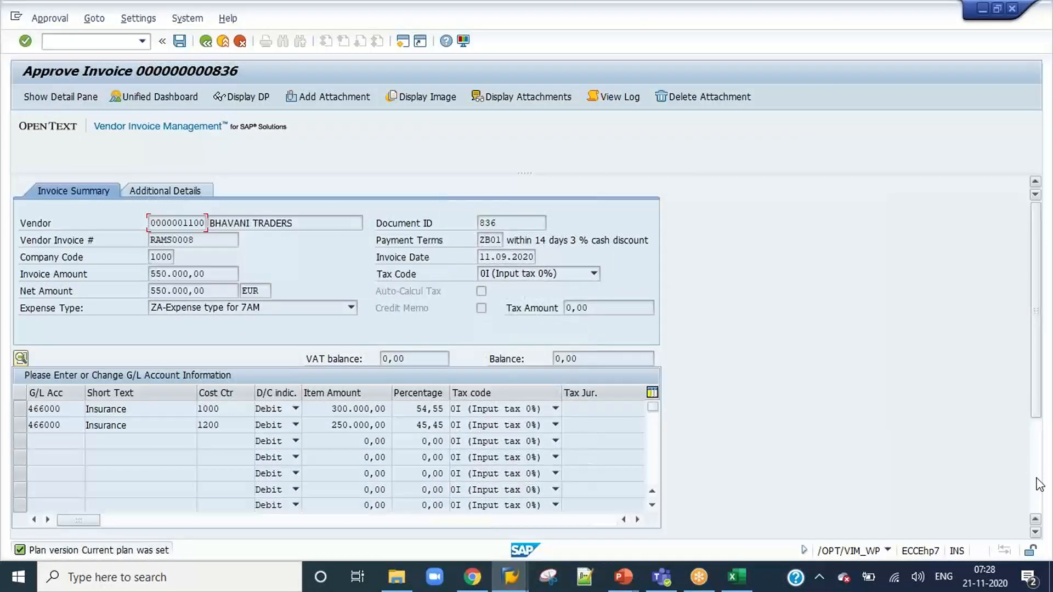
{"action": "left_click", "coordinate": [1037, 480]}
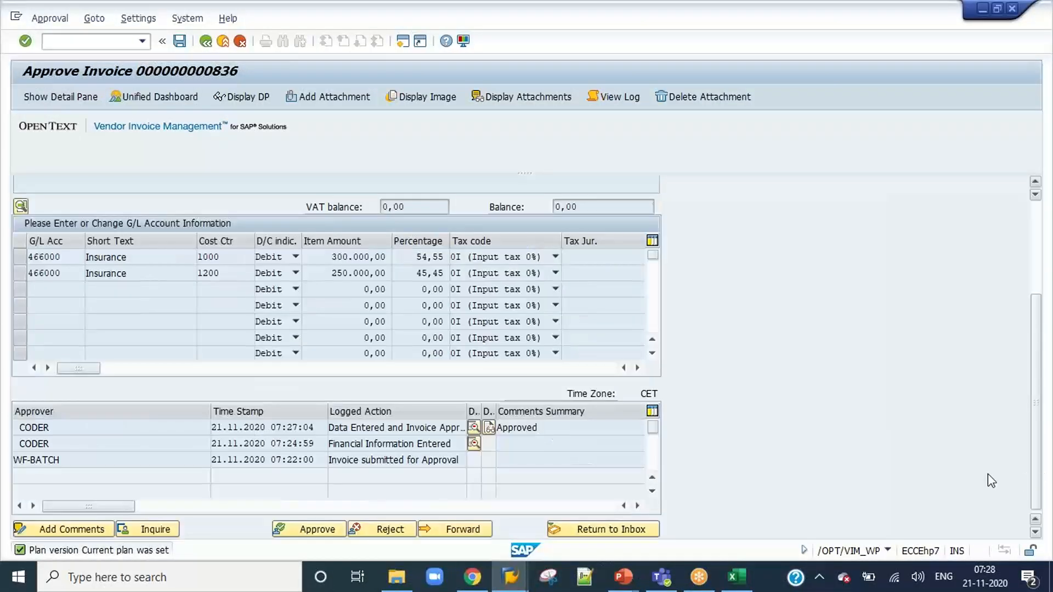
{"action": "left_click", "coordinate": [520, 580]}
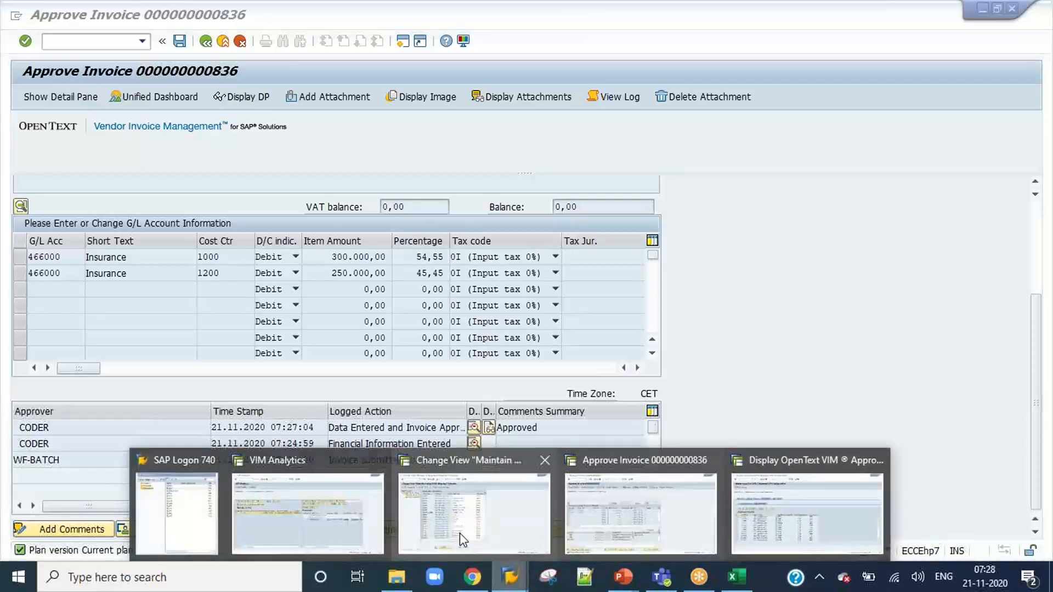
{"action": "left_click", "coordinate": [677, 506]}
{"action": "left_click", "coordinate": [1034, 273]}
{"action": "left_click_drag", "start_coordinate": [1035, 277], "coordinate": [1027, 414]}
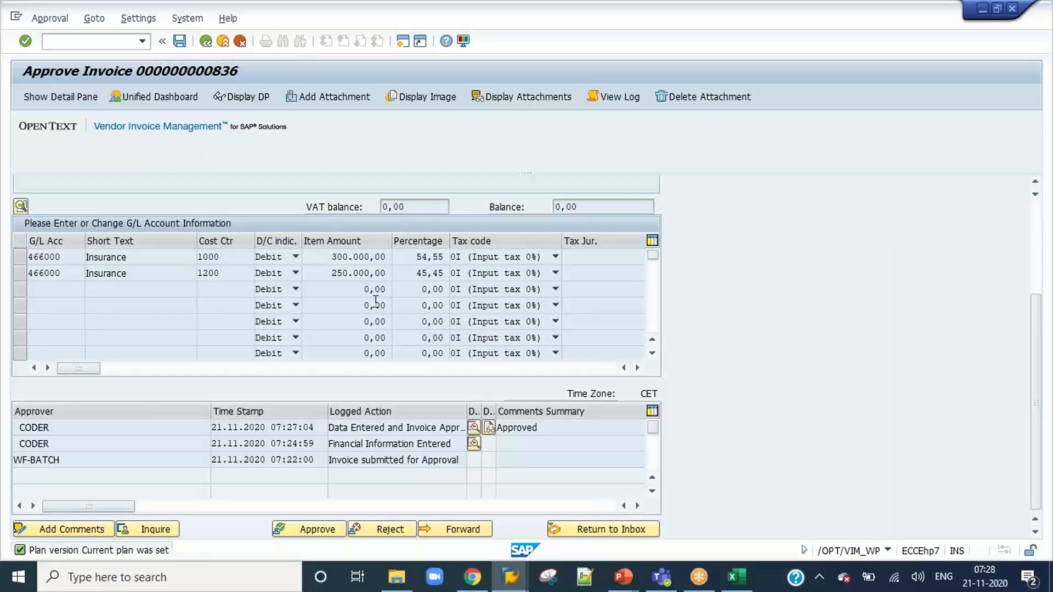
{"action": "left_click", "coordinate": [1038, 280]}
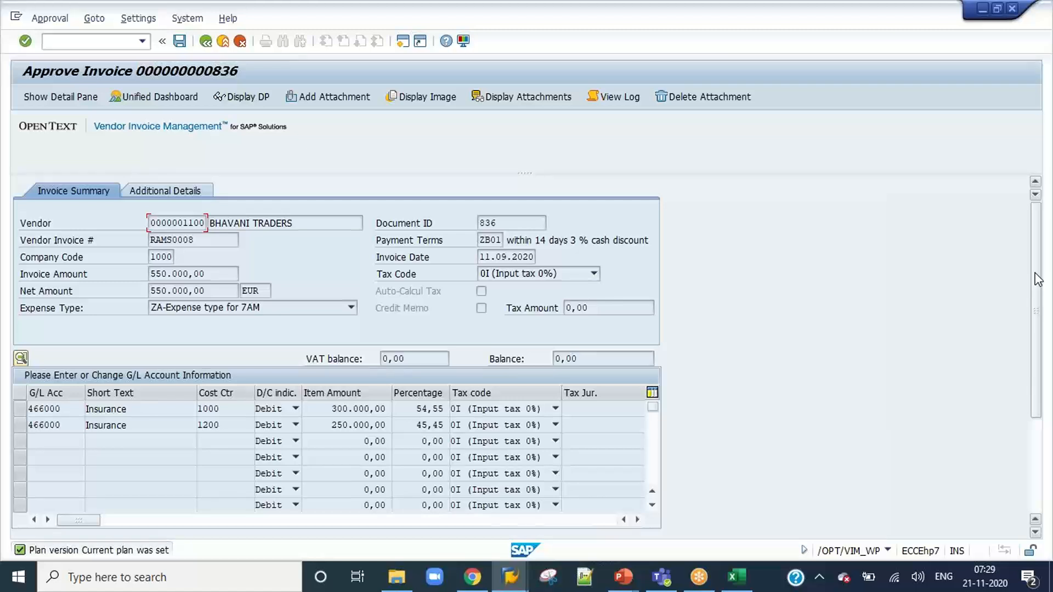
{"action": "left_click_drag", "start_coordinate": [1038, 281], "coordinate": [1037, 408]}
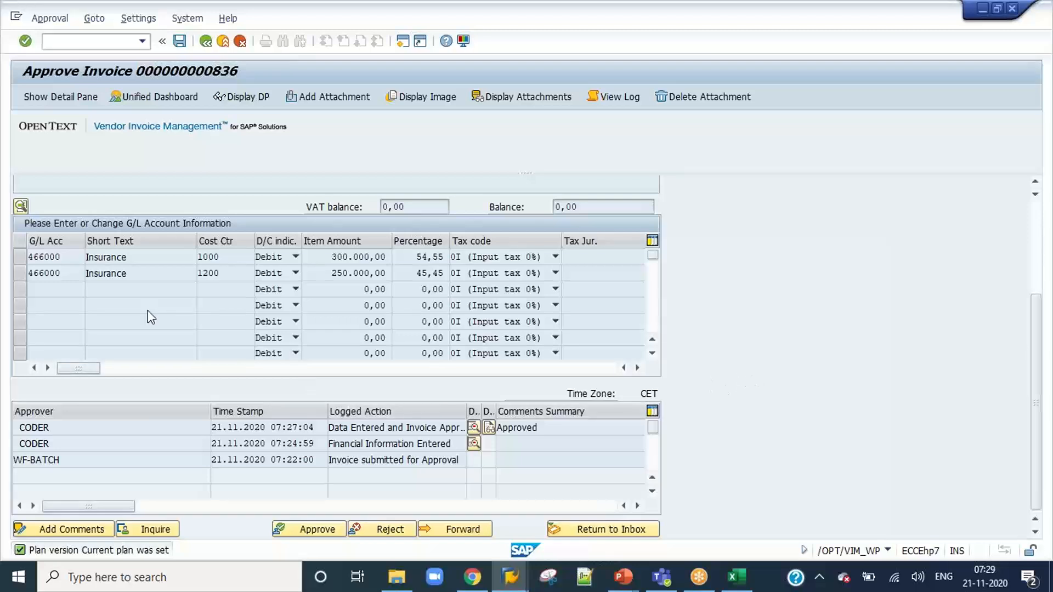
Check the G/L accounts, item amounts and cost centers of invoice 836, and bring up its approve confirmation to see the next proposed approver.
{"action": "left_click", "coordinate": [67, 260]}
{"action": "left_click", "coordinate": [377, 262]}
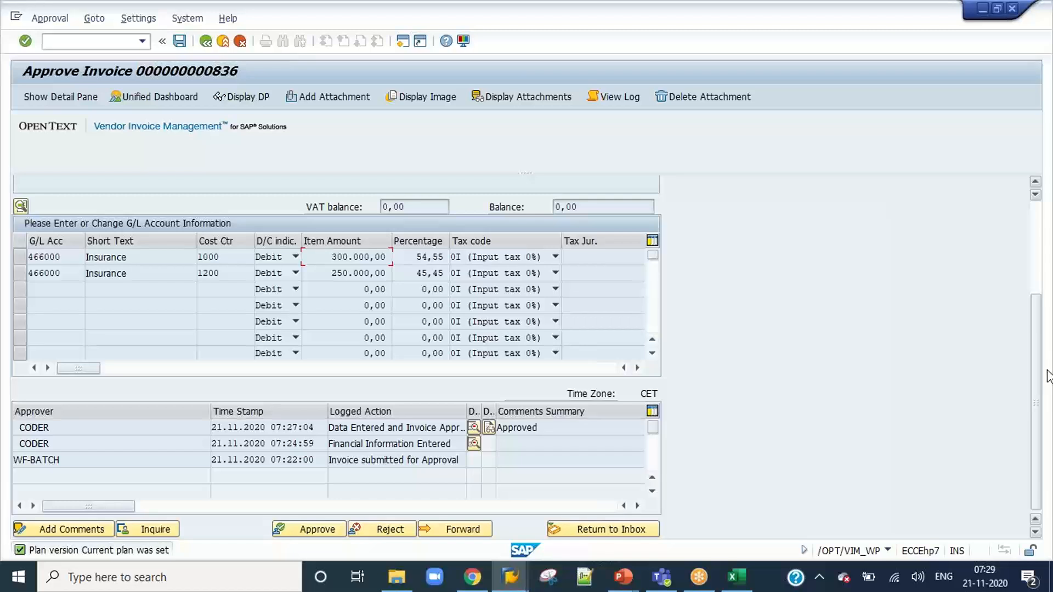
{"action": "left_click_drag", "start_coordinate": [1039, 378], "coordinate": [1038, 319]}
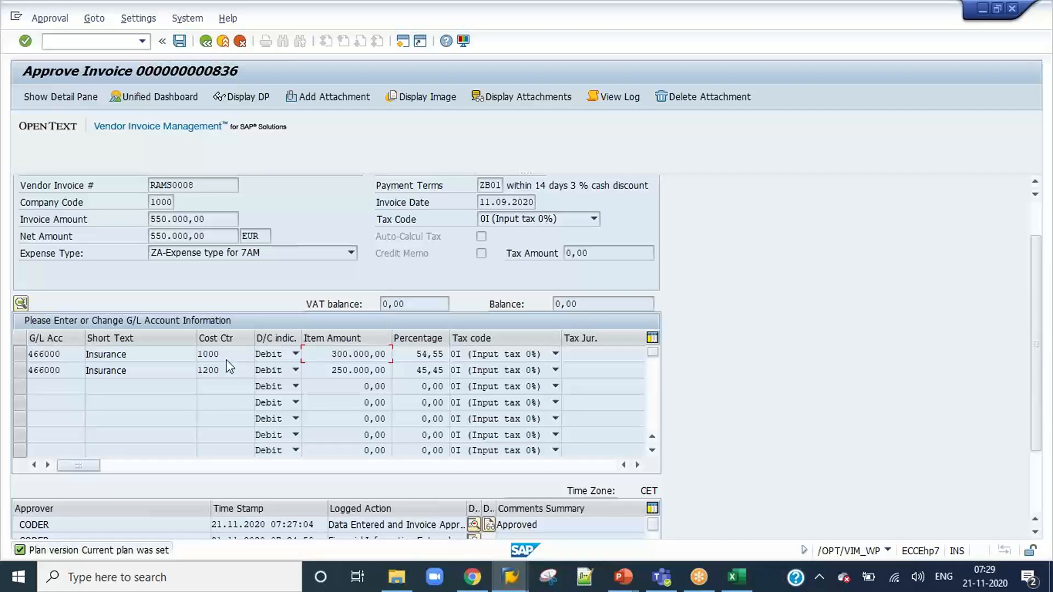
{"action": "scroll", "coordinate": [1040, 413], "scroll_direction": "down", "scroll_amount": 3}
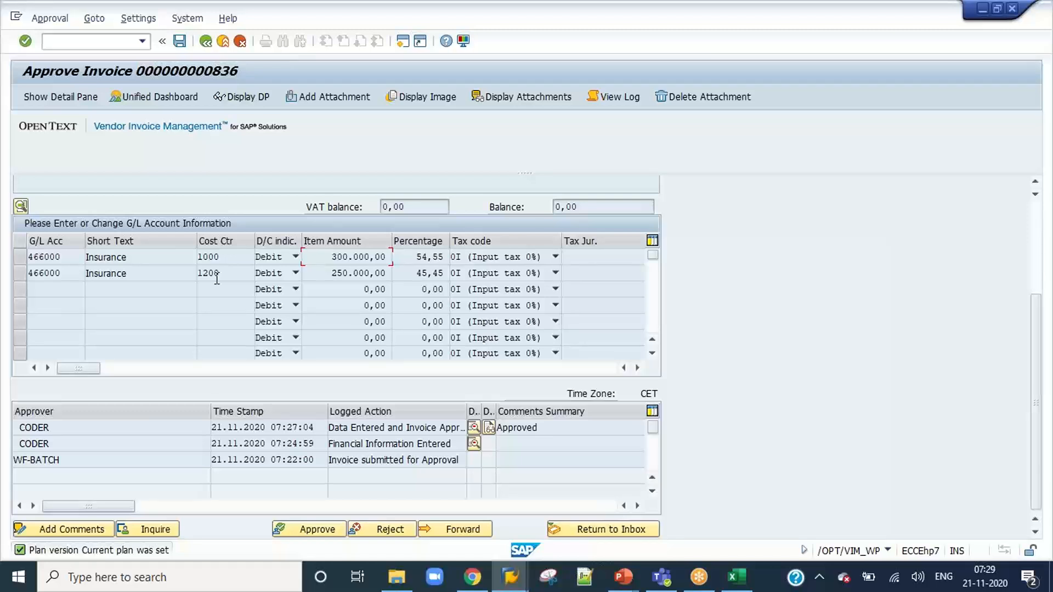
{"action": "left_click", "coordinate": [311, 529]}
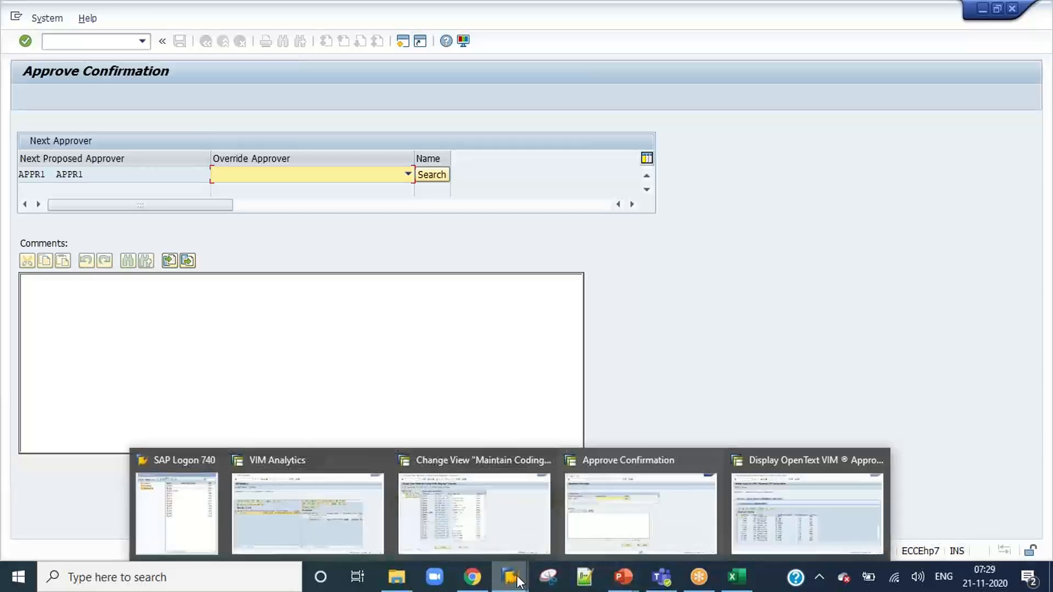
Switch to the Daily Class Details presentation in PowerPoint and change Cost Center 1100 to 1000 in the NPO Approval Workflows slide.
{"action": "mouse_move", "coordinate": [625, 582]}
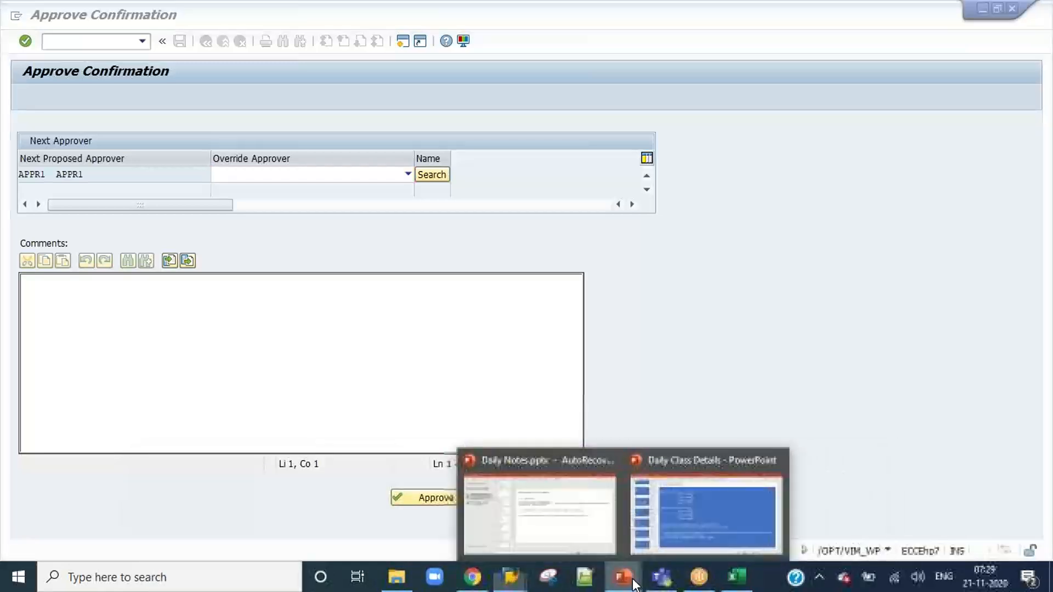
{"action": "left_click", "coordinate": [683, 523]}
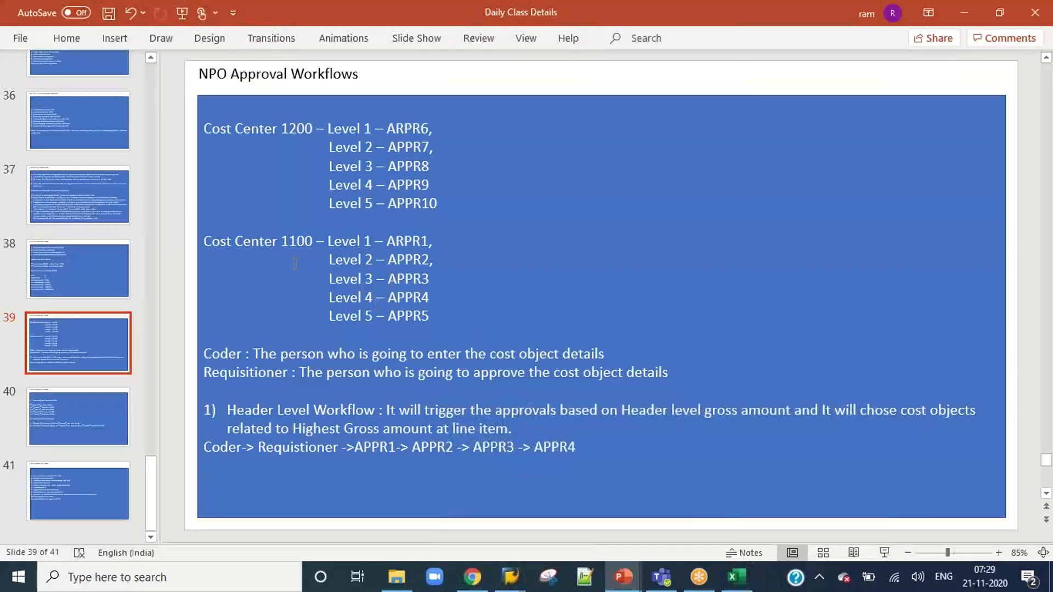
{"action": "left_click", "coordinate": [293, 242]}
{"action": "key", "text": "BackSpace"}
{"action": "type", "text": "0"}
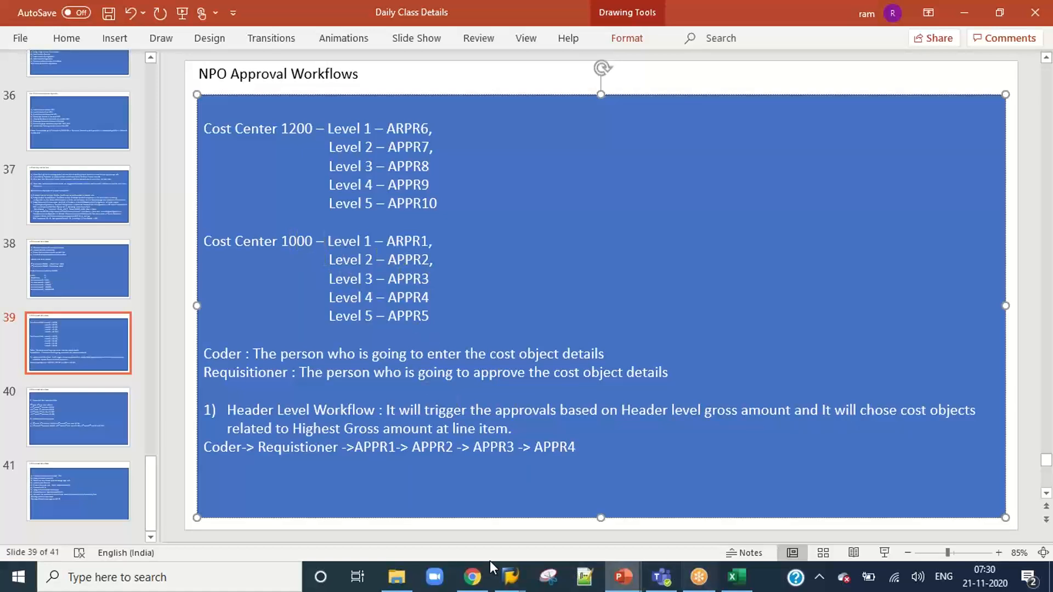
Switch back to the approve confirmation of invoice 836 in SAP and cancel it.
{"action": "mouse_move", "coordinate": [510, 577]}
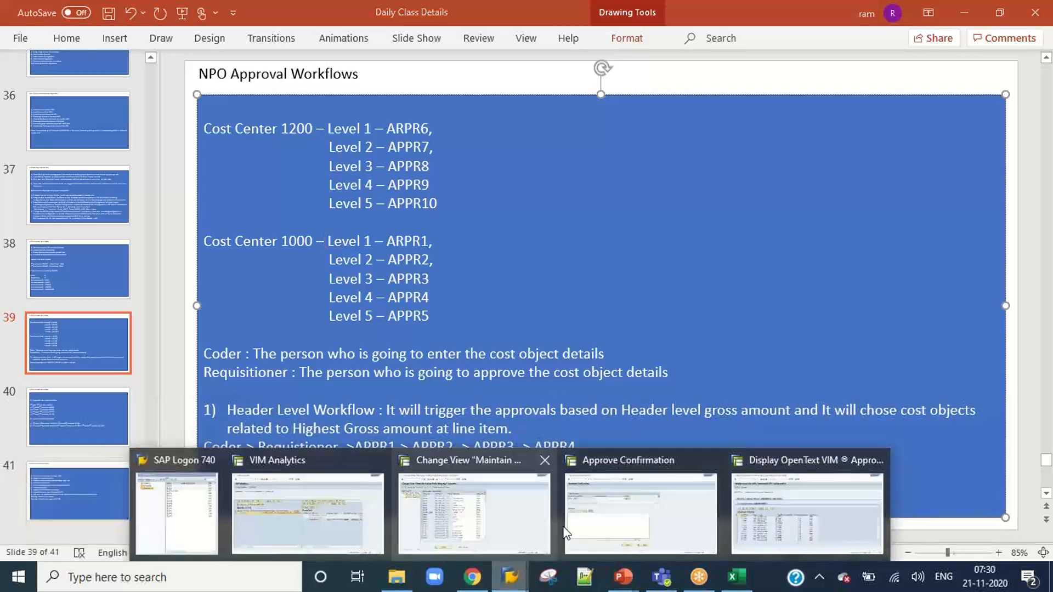
{"action": "left_click", "coordinate": [635, 520]}
{"action": "left_click", "coordinate": [543, 497]}
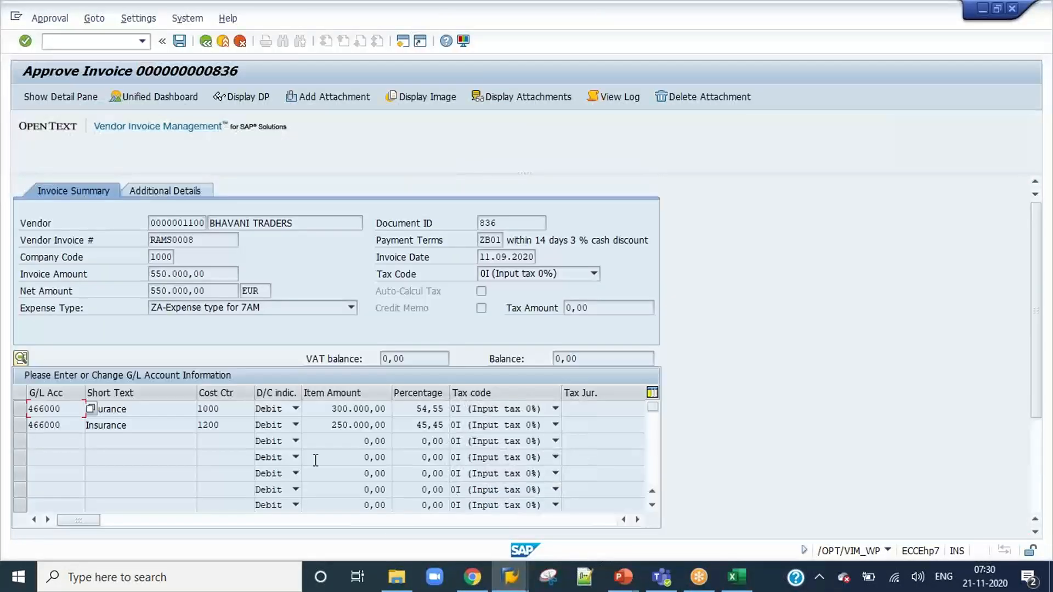
Check the cost center and item amount of the first G/L line of invoice 836.
{"action": "left_click", "coordinate": [218, 409]}
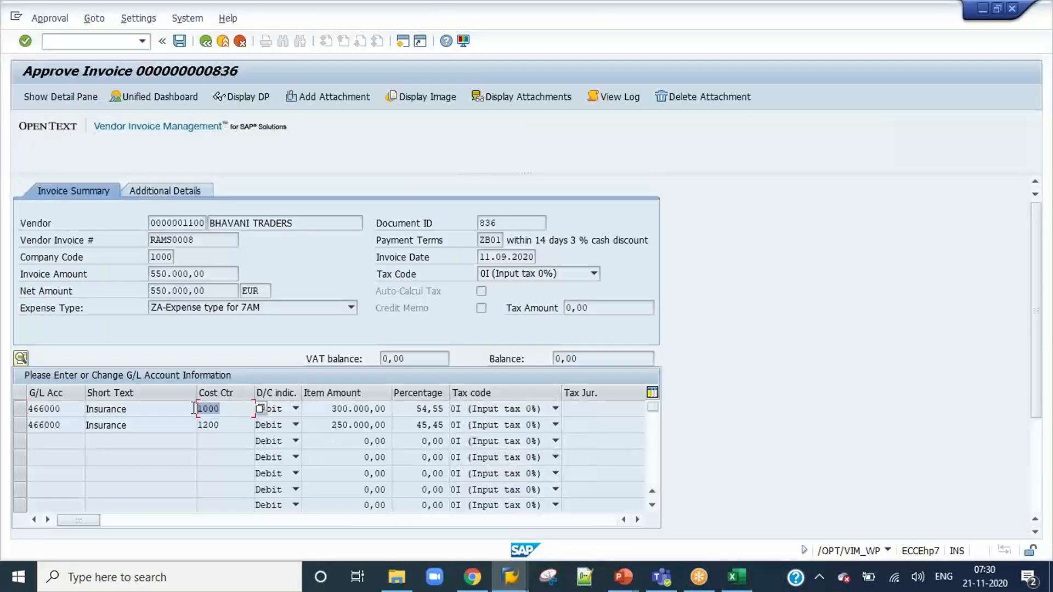
{"action": "left_click_drag", "start_coordinate": [325, 410], "coordinate": [420, 404]}
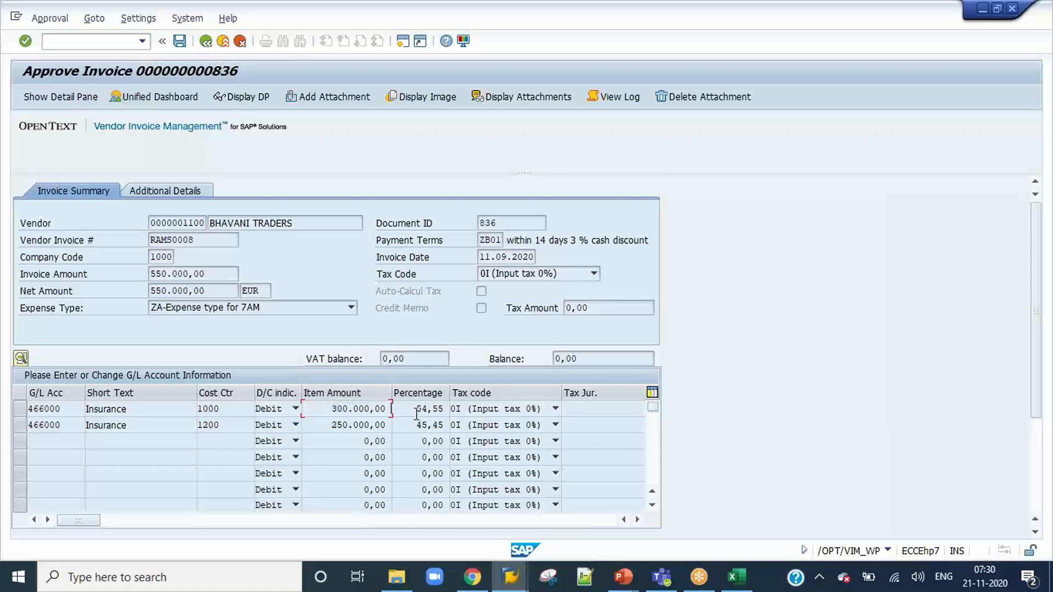
{"action": "left_click", "coordinate": [224, 408]}
{"action": "left_click", "coordinate": [331, 409]}
{"action": "left_click", "coordinate": [219, 411]}
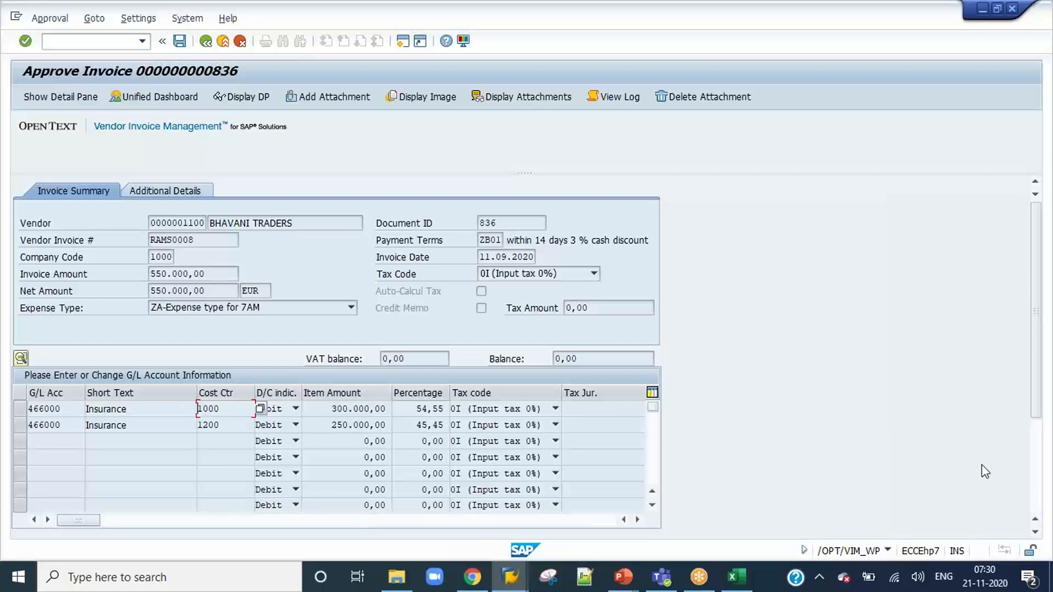
Approve invoice 836 as the requester with the comment "Approved", keeping the proposed next approver.
{"action": "scroll", "coordinate": [1022, 500], "scroll_direction": "down", "scroll_amount": 3}
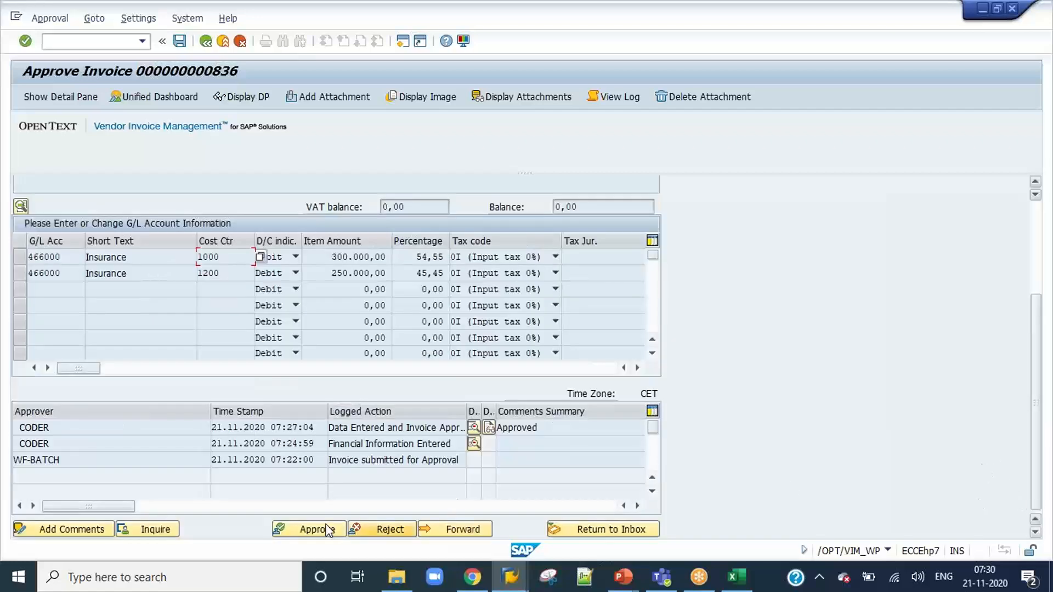
{"action": "left_click", "coordinate": [307, 529]}
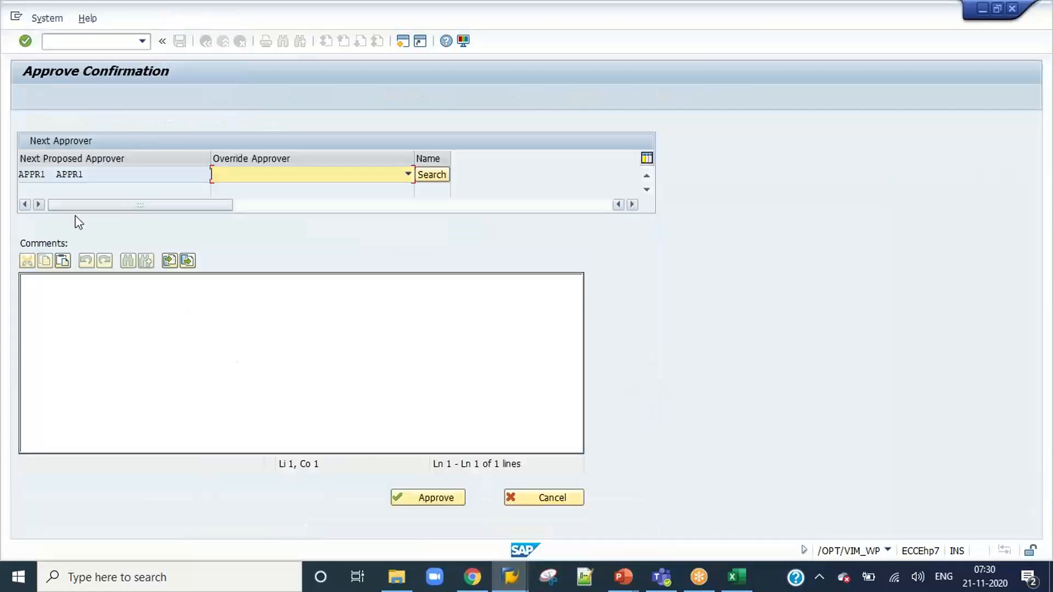
{"action": "left_click", "coordinate": [130, 316]}
{"action": "type", "text": "Approed"}
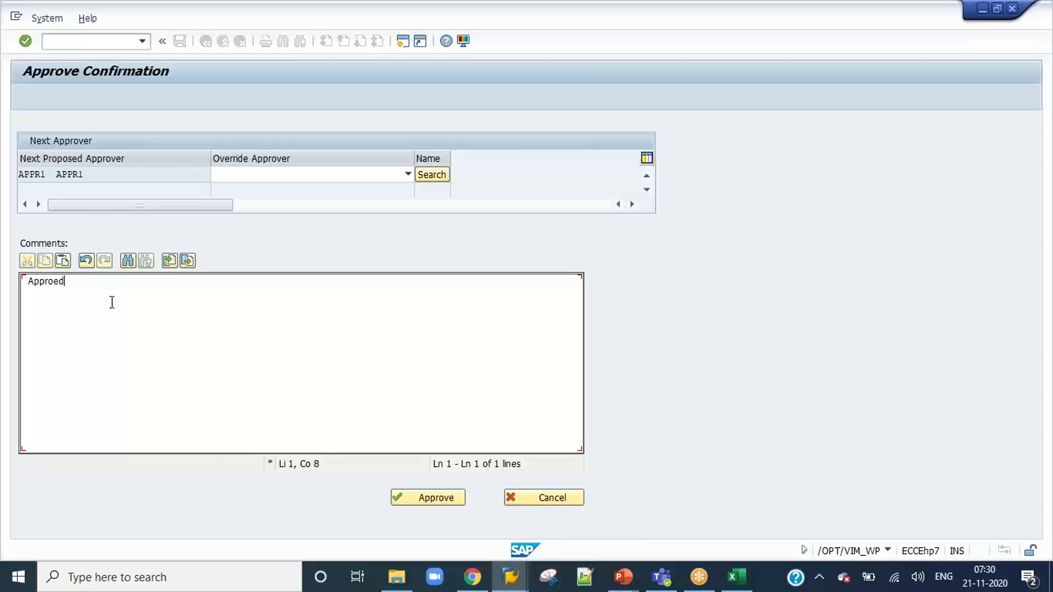
{"action": "type", "text": "v"}
{"action": "left_click", "coordinate": [439, 500]}
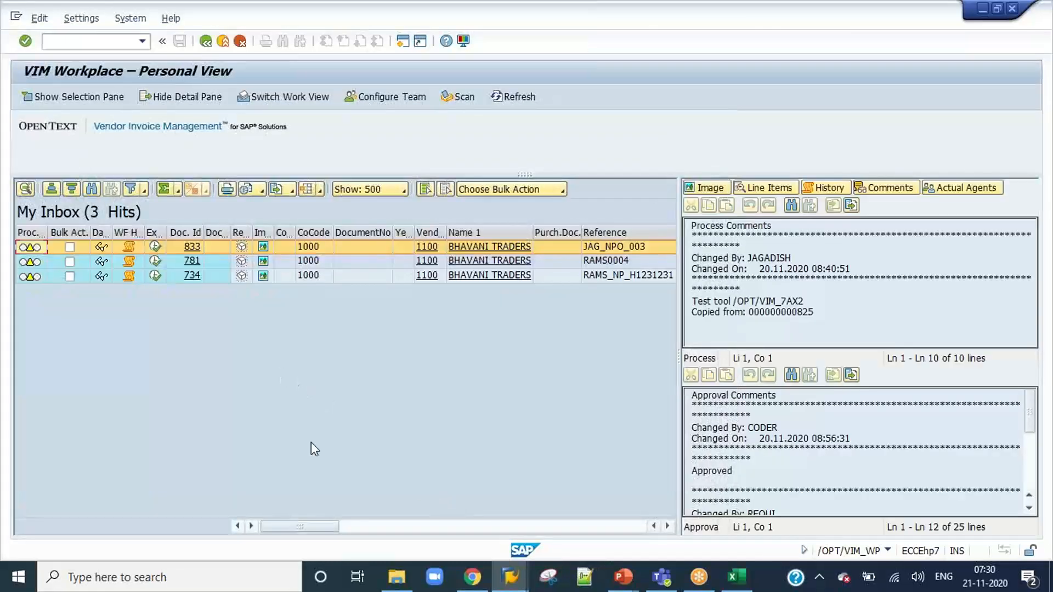
End the requester's SAP session with /nex and open a fresh logon screen for the ECC system.
{"action": "left_click", "coordinate": [92, 41]}
{"action": "type", "text": "/nex"}
{"action": "key", "text": "Return"}
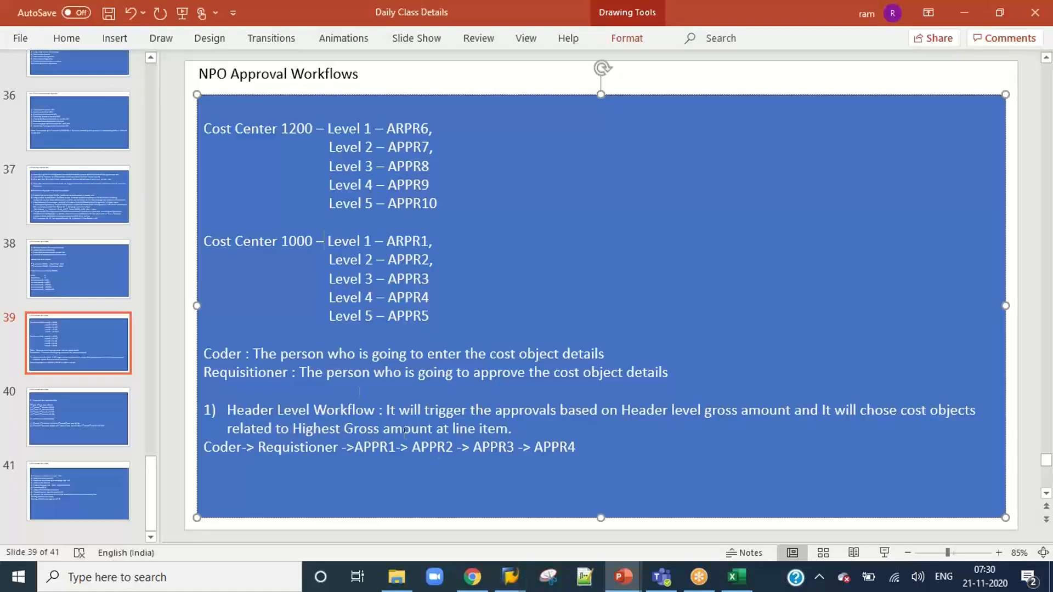
{"action": "mouse_move", "coordinate": [515, 589]}
{"action": "left_click", "coordinate": [287, 518]}
{"action": "left_click_drag", "start_coordinate": [263, 66], "coordinate": [756, 123]}
{"action": "double_click", "coordinate": [722, 192]}
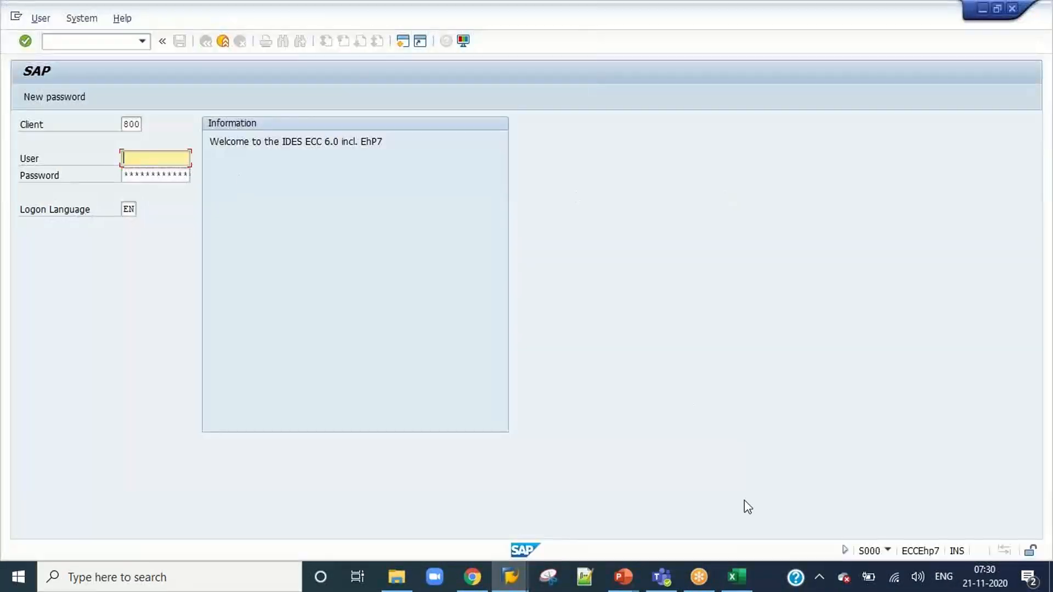
Switch to the Daily Class Details presentation in PowerPoint and select the header-level approval chain from Coder to APPR4.
{"action": "mouse_move", "coordinate": [642, 567]}
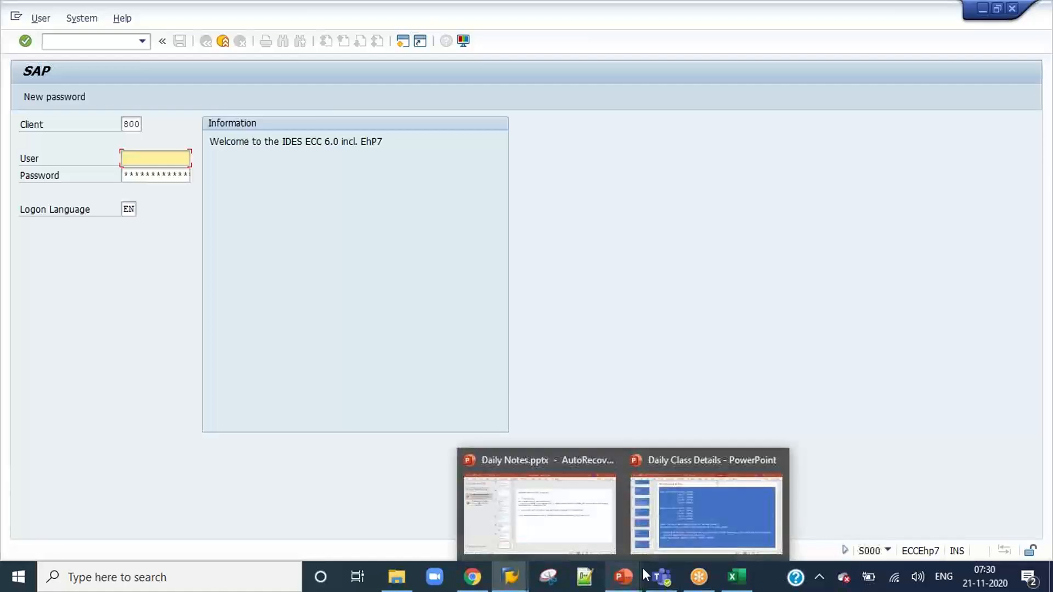
{"action": "left_click", "coordinate": [683, 513]}
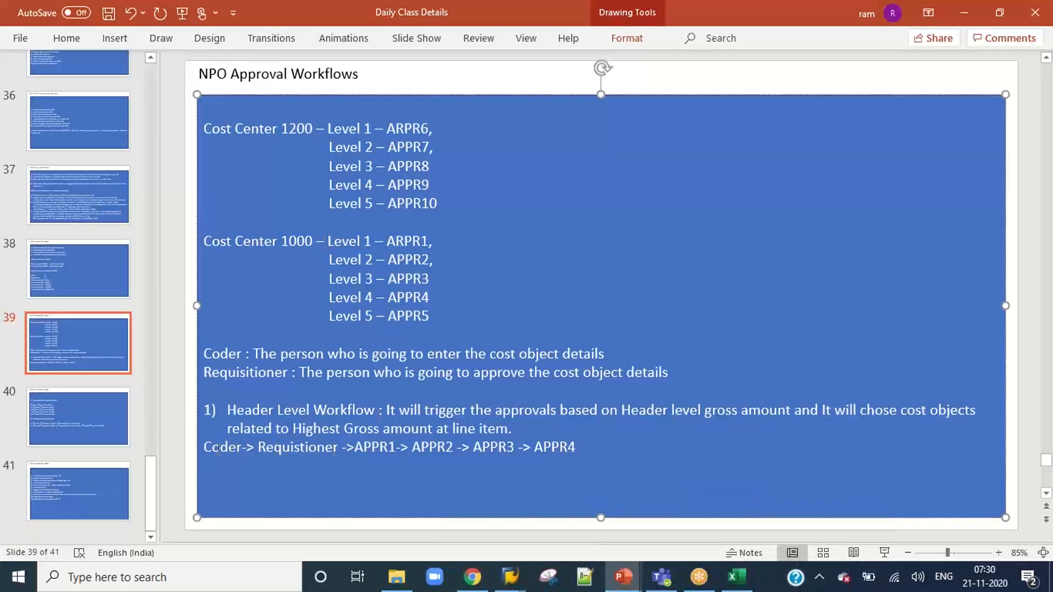
{"action": "left_click_drag", "start_coordinate": [205, 448], "coordinate": [578, 448]}
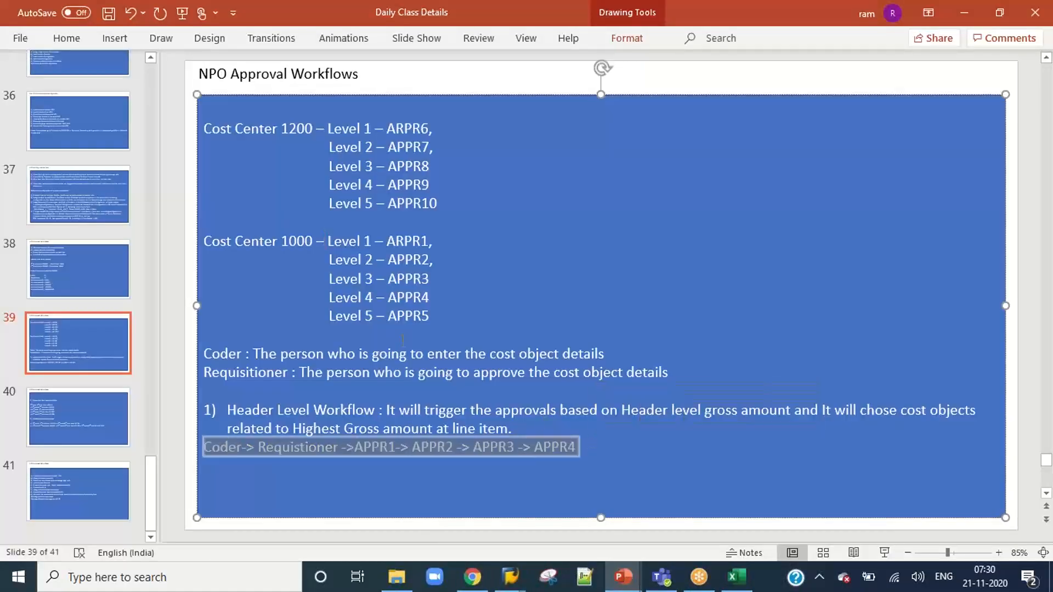
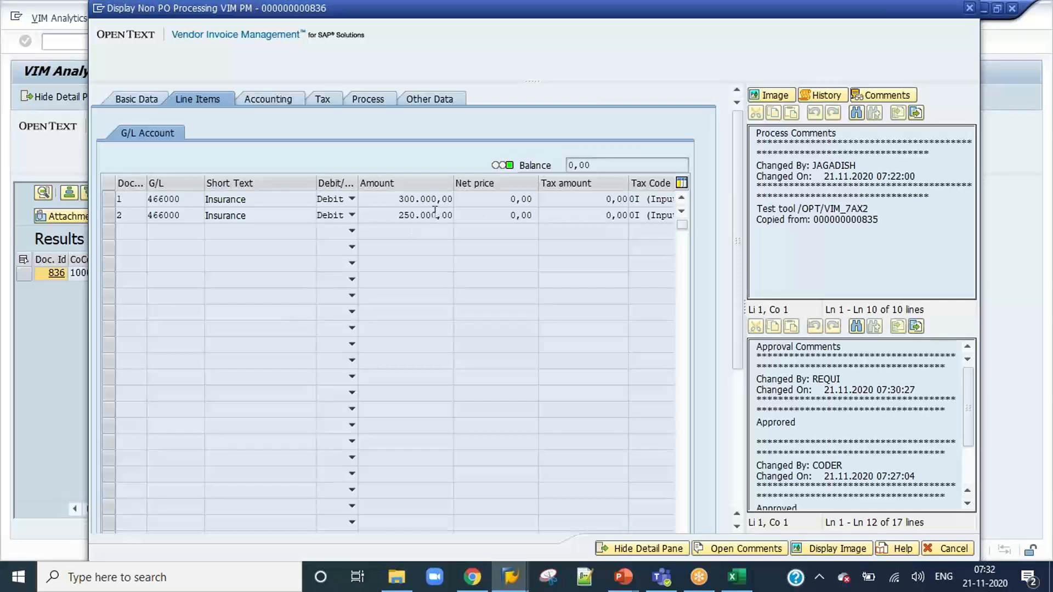
Check the first line item's amount and the header gross amount of invoice 836 in its detail display.
{"action": "left_click", "coordinate": [432, 201]}
{"action": "left_click", "coordinate": [144, 101]}
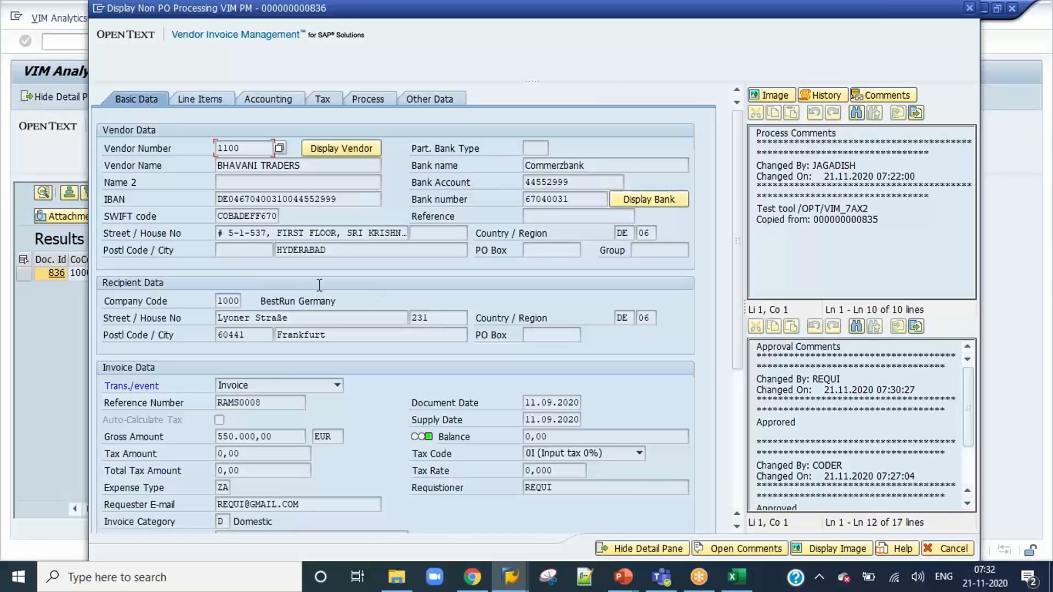
{"action": "left_click", "coordinate": [274, 437]}
{"action": "left_click_drag", "start_coordinate": [274, 437], "coordinate": [208, 438]}
{"action": "left_click", "coordinate": [292, 435]}
{"action": "left_click_drag", "start_coordinate": [278, 437], "coordinate": [212, 437]}
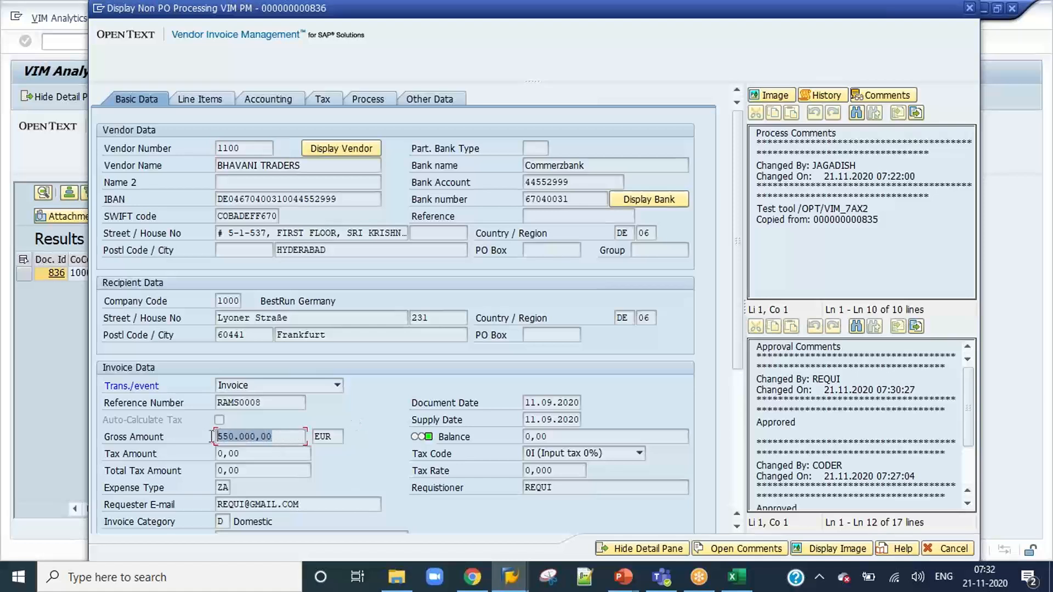
Review the approval limits for company code 1000 and expense type ZA, including Approval Level 5, and the approver details in the COA configuration.
{"action": "left_click", "coordinate": [510, 577]}
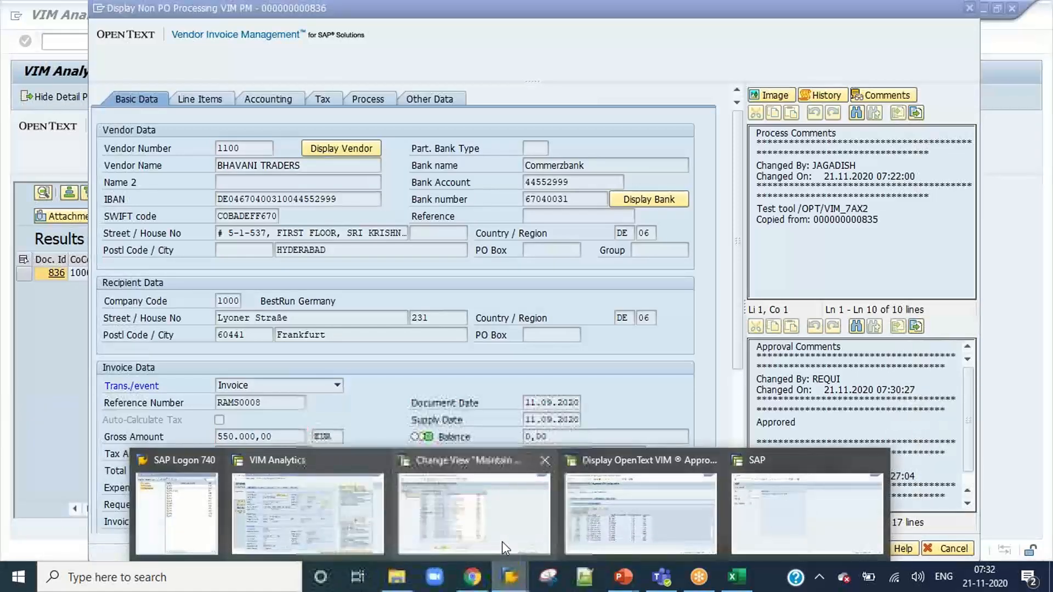
{"action": "left_click", "coordinate": [630, 522]}
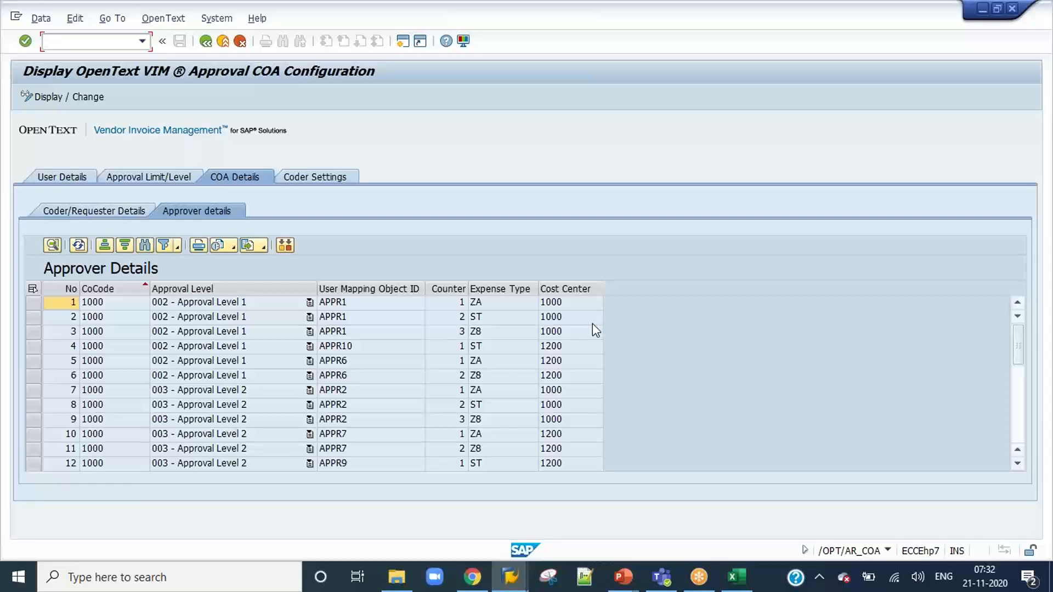
{"action": "left_click", "coordinate": [145, 177]}
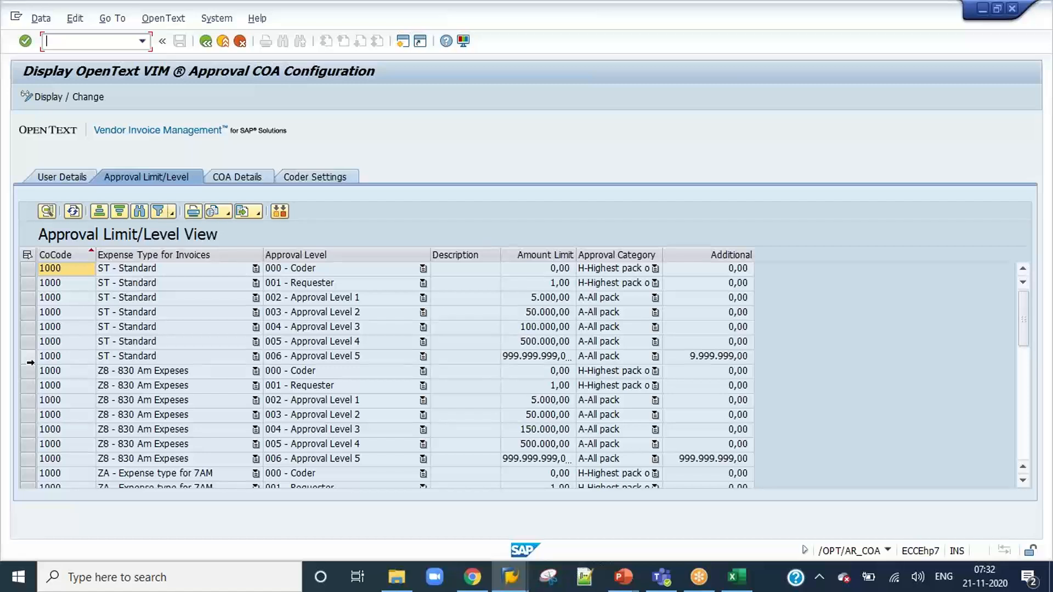
{"action": "scroll", "coordinate": [30, 378], "scroll_direction": "down", "scroll_amount": 4}
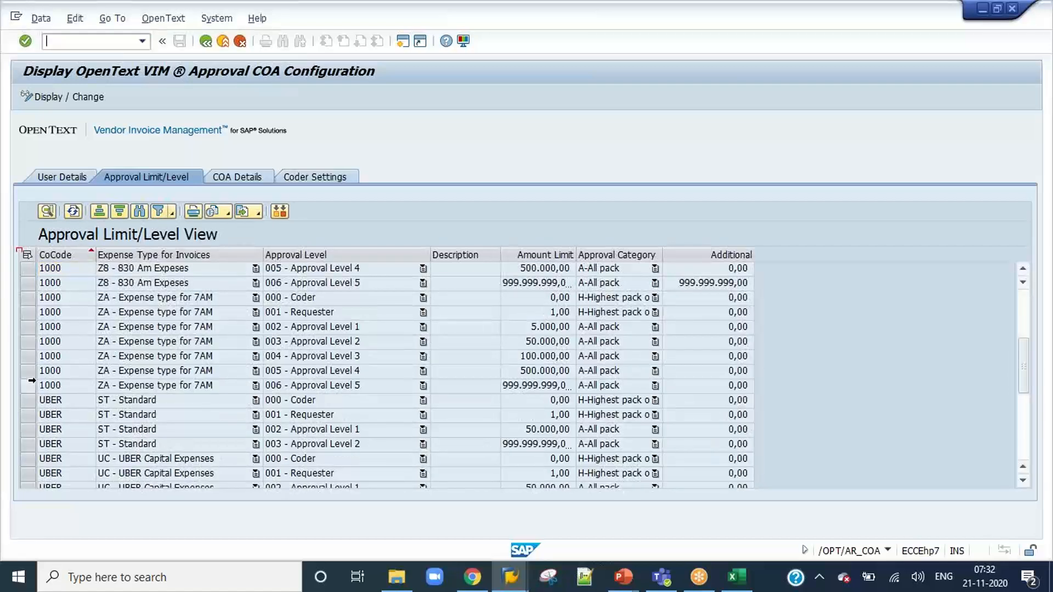
{"action": "left_click", "coordinate": [29, 386]}
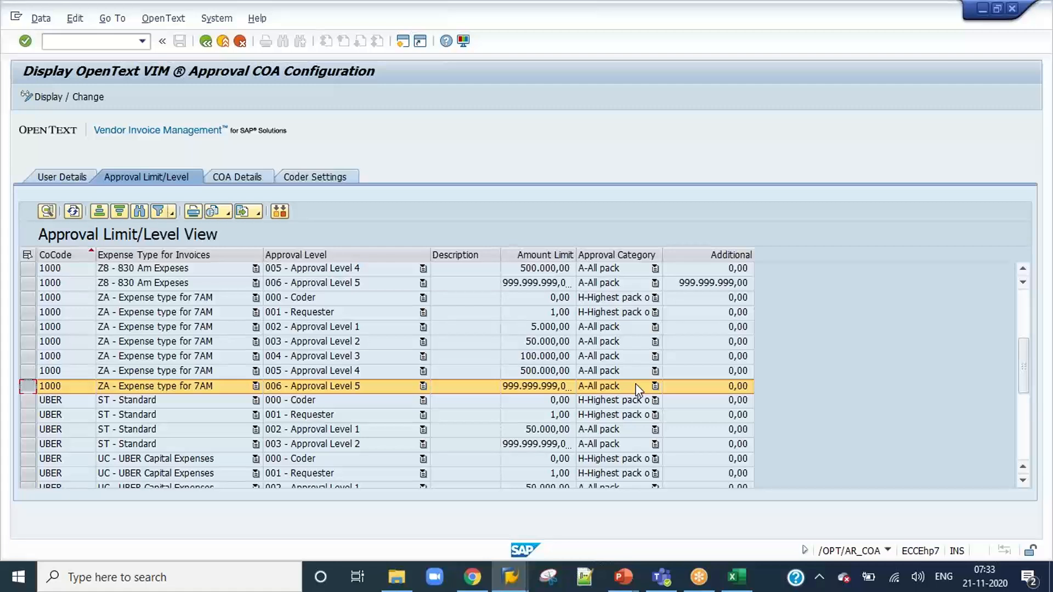
{"action": "left_click", "coordinate": [242, 182]}
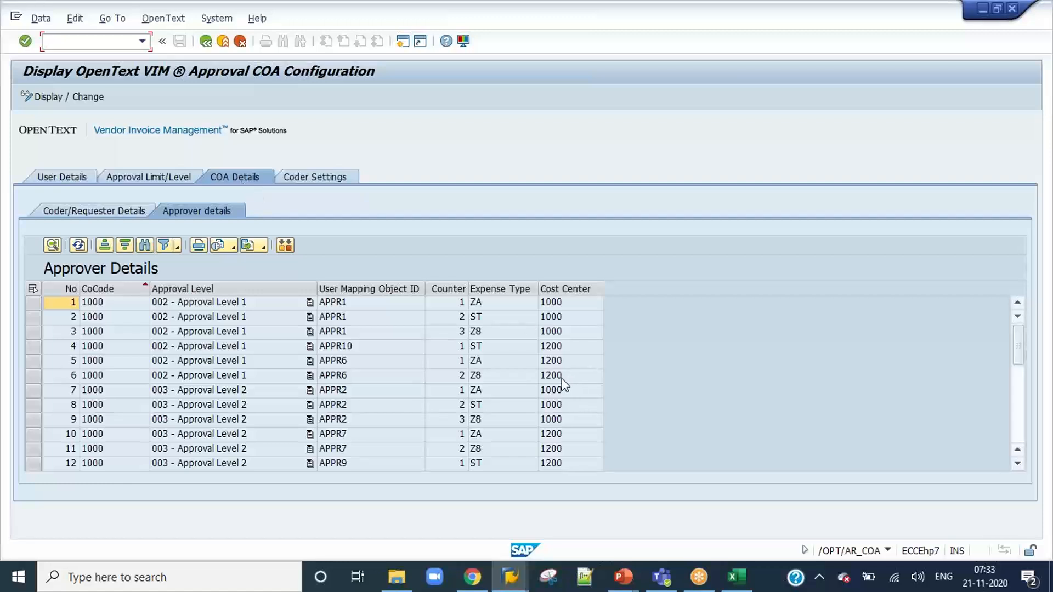
Log on to the ECC system as user appr1 with the account password.
{"action": "mouse_move", "coordinate": [510, 578]}
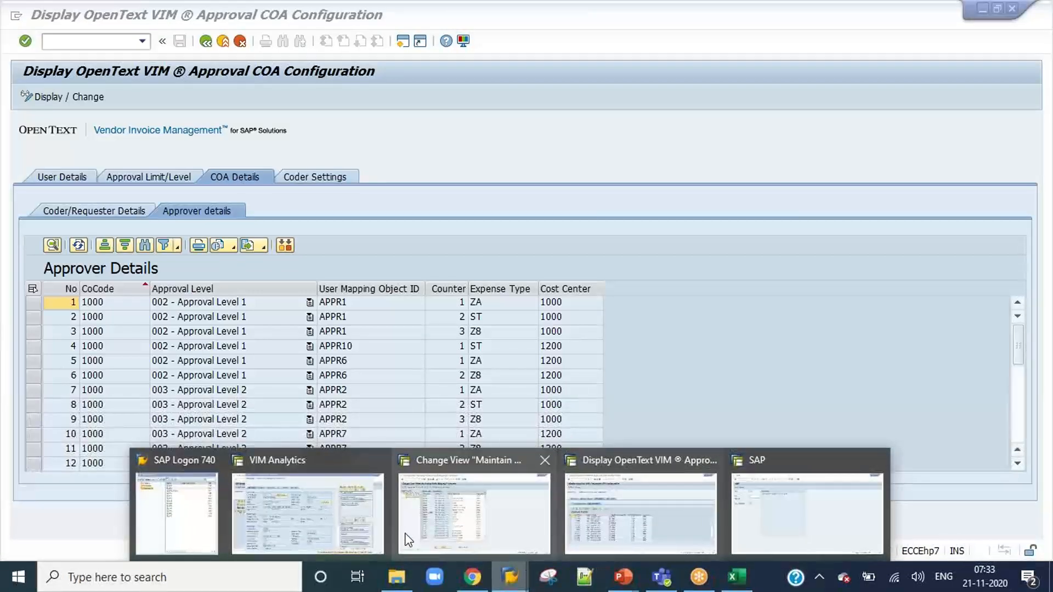
{"action": "left_click", "coordinate": [811, 513]}
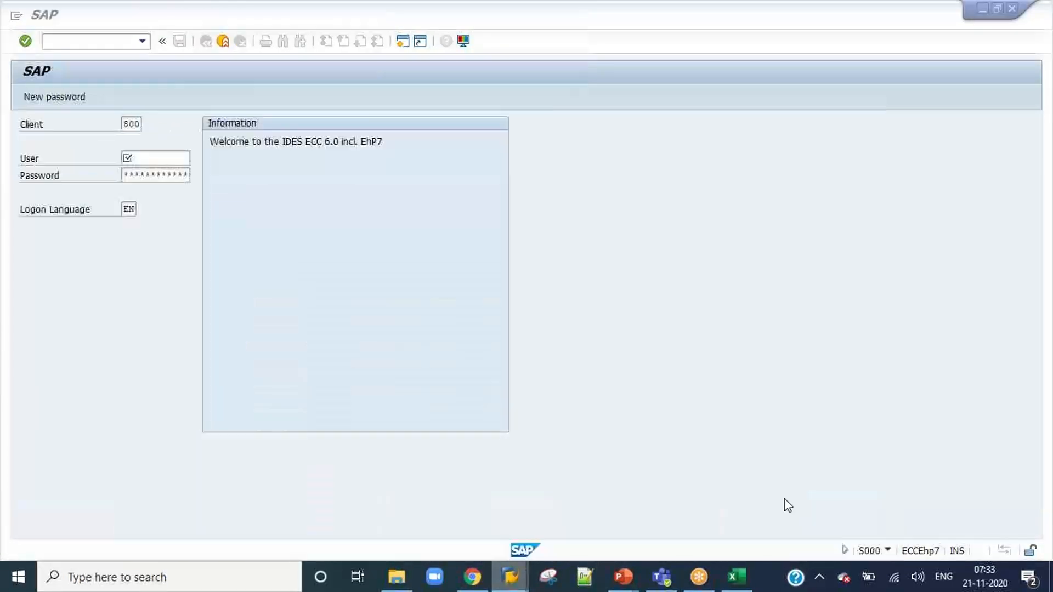
{"action": "type", "text": "appr1"}
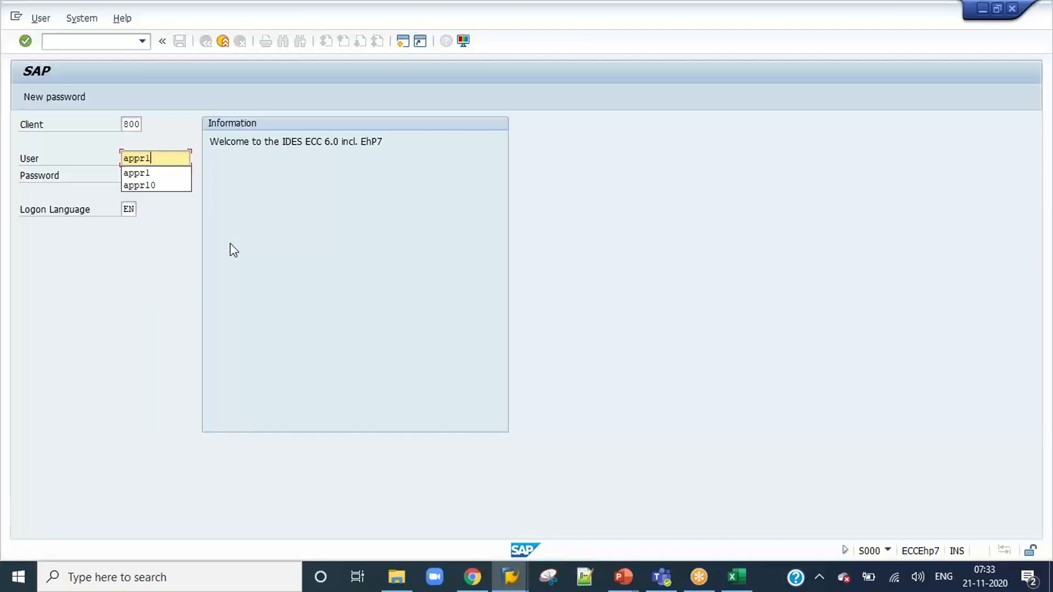
{"action": "key", "text": "Tab"}
{"action": "type", "text": "**********"}
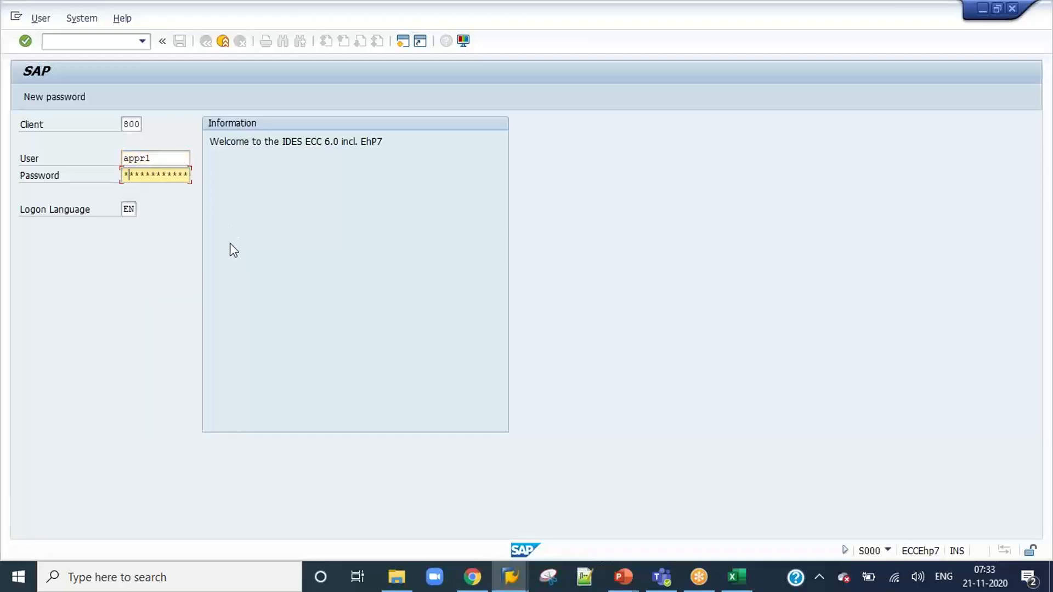
{"action": "key", "text": "Return"}
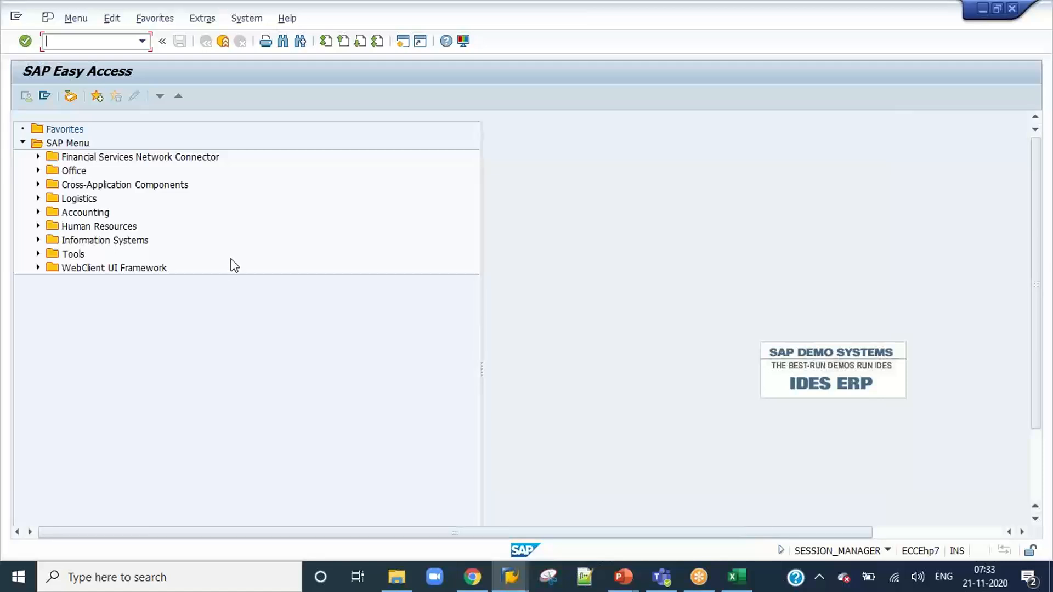
Open the VIM Workplace in the APPR1 session with transaction /n/opt/vim_wp.
{"action": "mouse_move", "coordinate": [510, 584]}
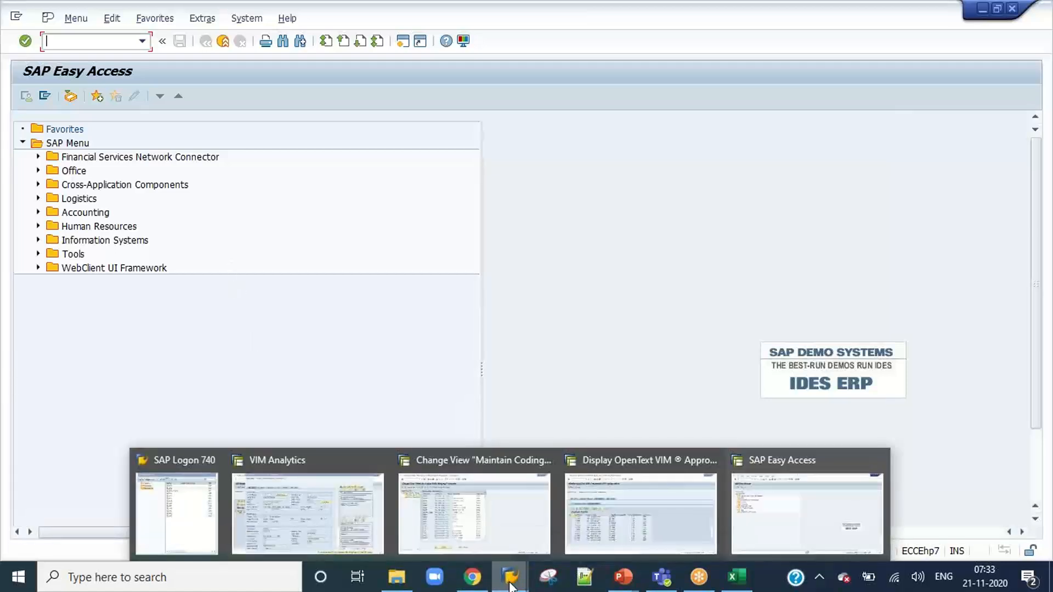
{"action": "left_click", "coordinate": [782, 529]}
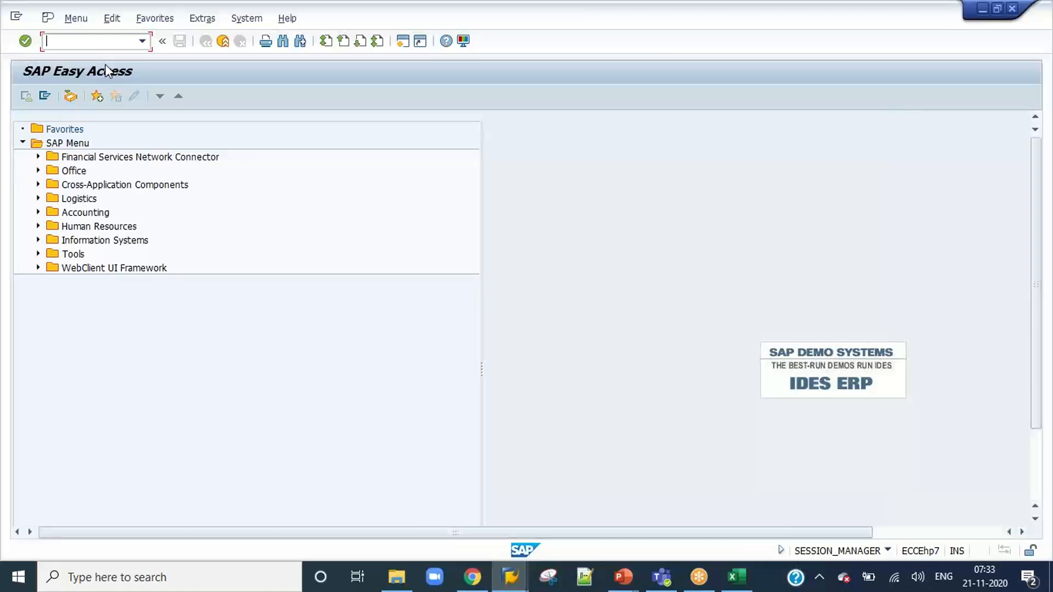
{"action": "type", "text": "/n/opt/vim_wp"}
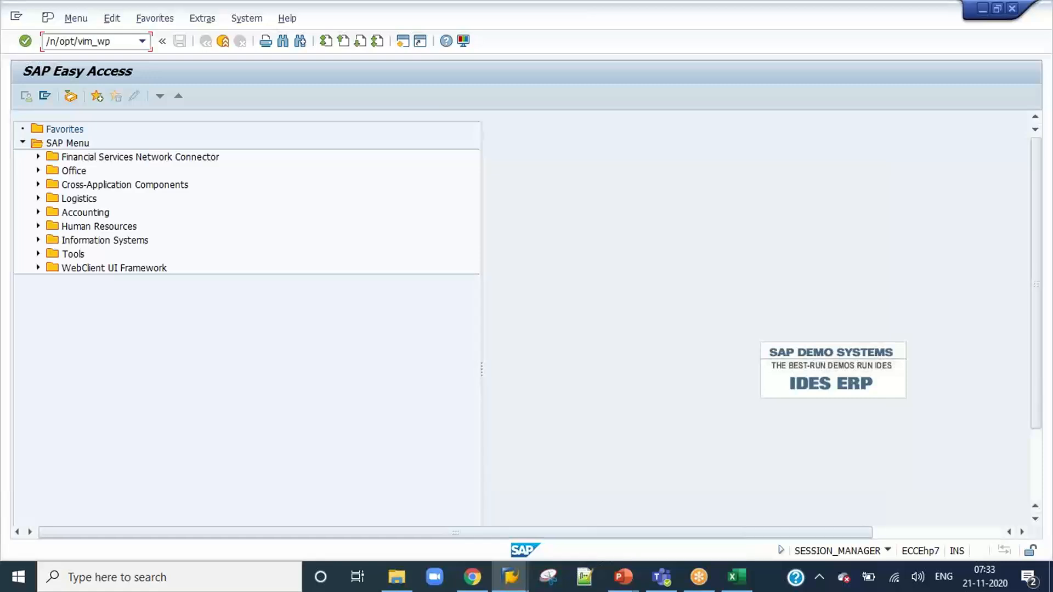
{"action": "key", "text": "Return"}
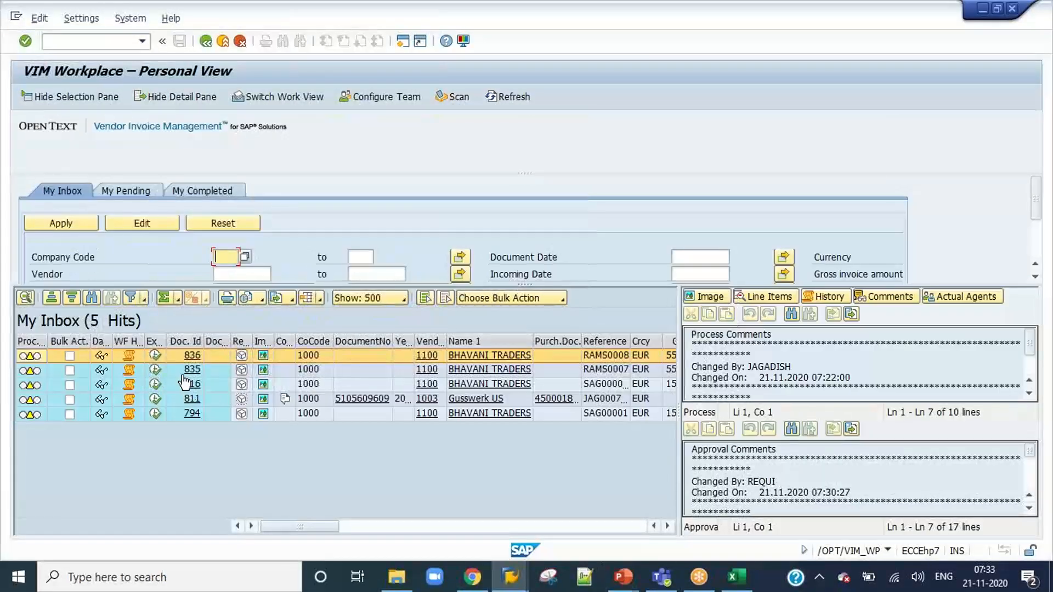
Execute invoice 836 from the inbox with its detail pane shown and start its approval to see the next proposed approver.
{"action": "left_click", "coordinate": [156, 356]}
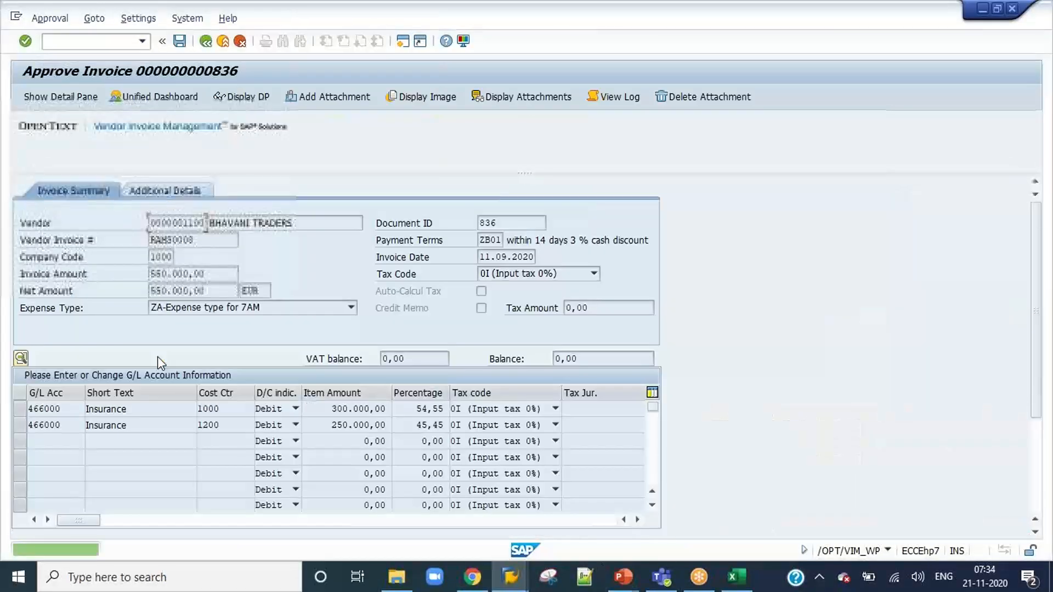
{"action": "left_click", "coordinate": [1036, 475]}
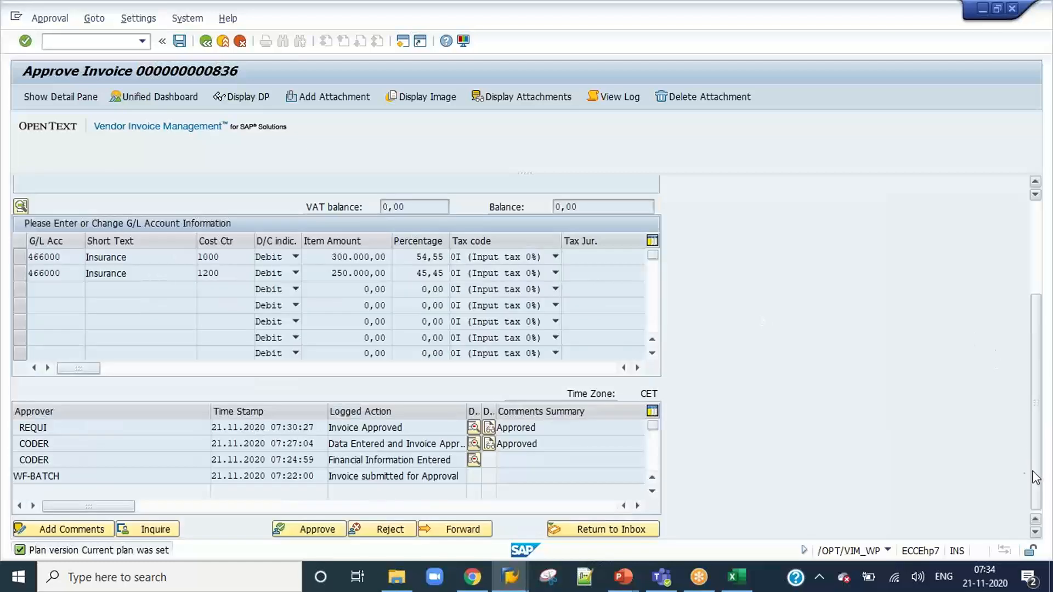
{"action": "left_click", "coordinate": [39, 101]}
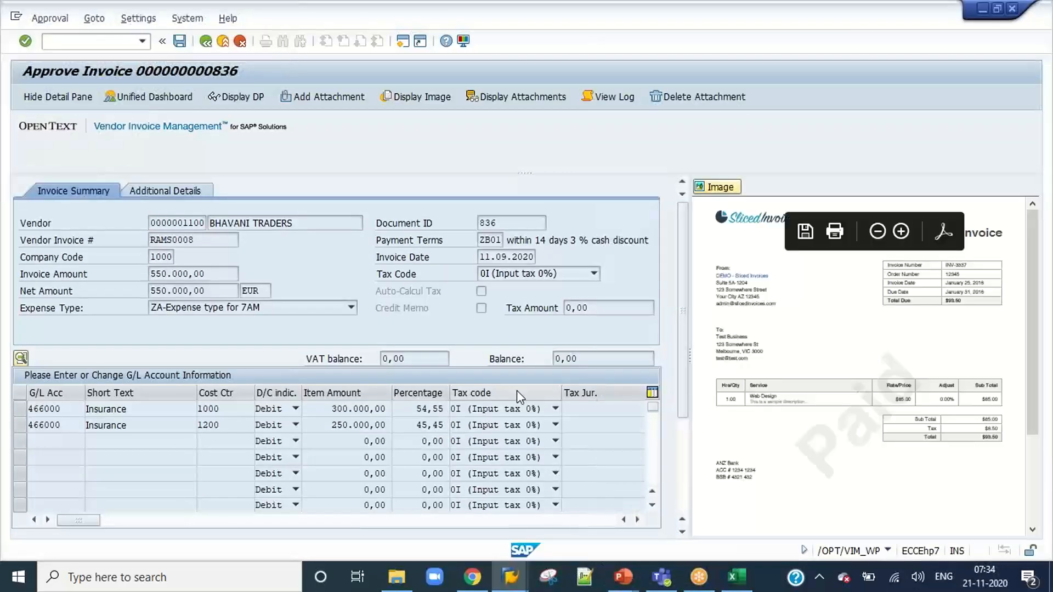
{"action": "scroll", "coordinate": [520, 396], "scroll_direction": "down", "scroll_amount": 5}
{"action": "left_click", "coordinate": [683, 474]}
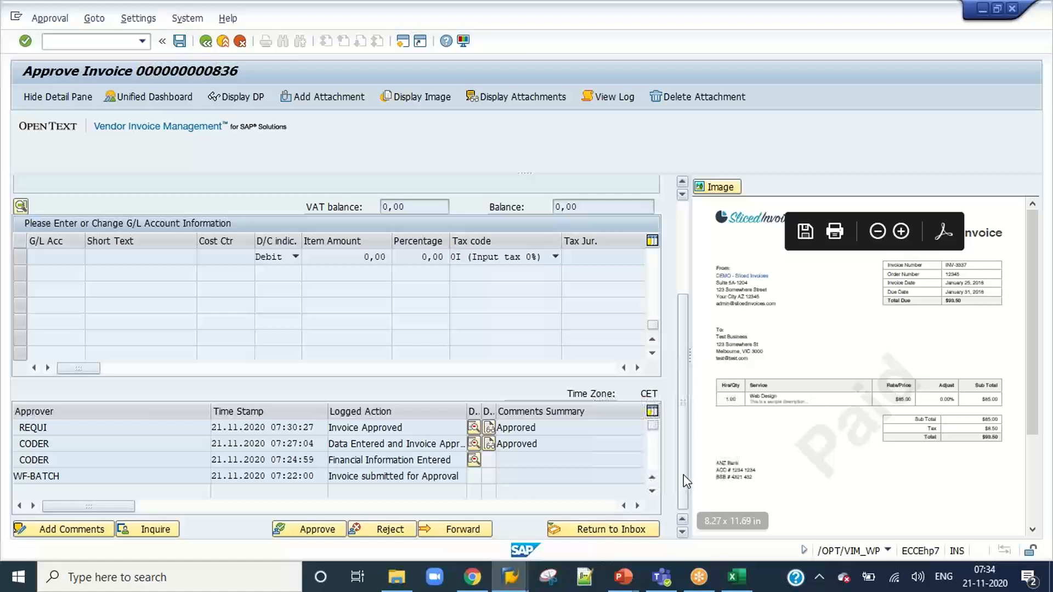
{"action": "left_click", "coordinate": [317, 528]}
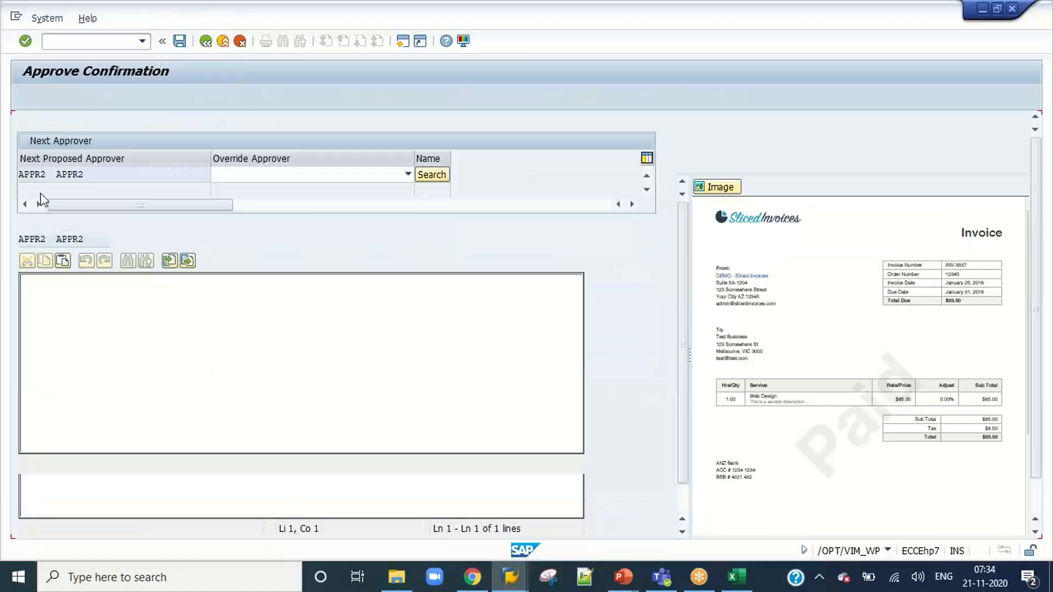
{"action": "left_click", "coordinate": [48, 175]}
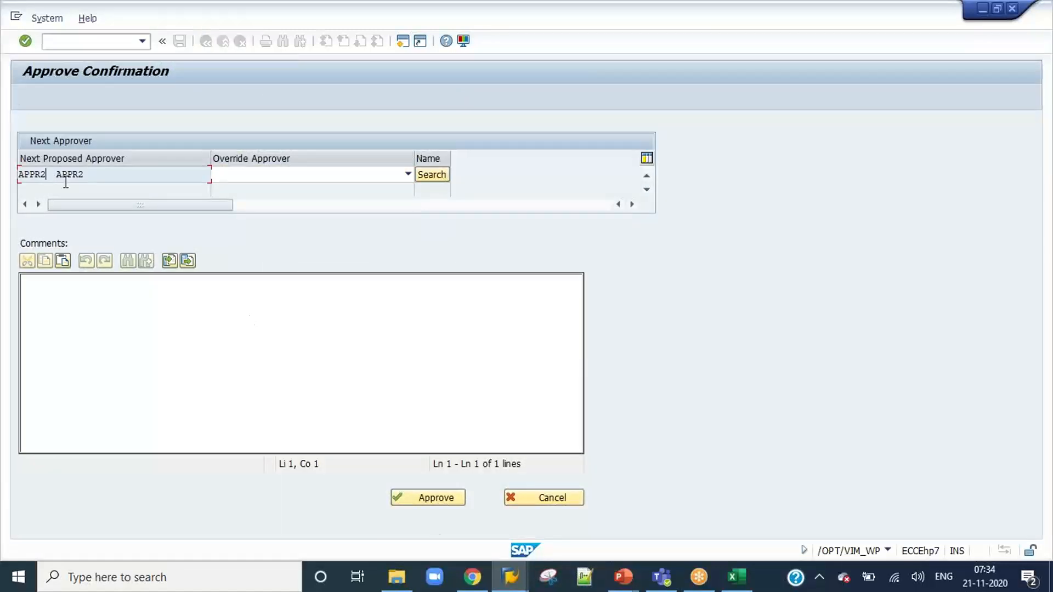
Check the Approval Level 1 row for expense type ZA of company code 1000 in the approval limit configuration.
{"action": "mouse_move", "coordinate": [511, 576]}
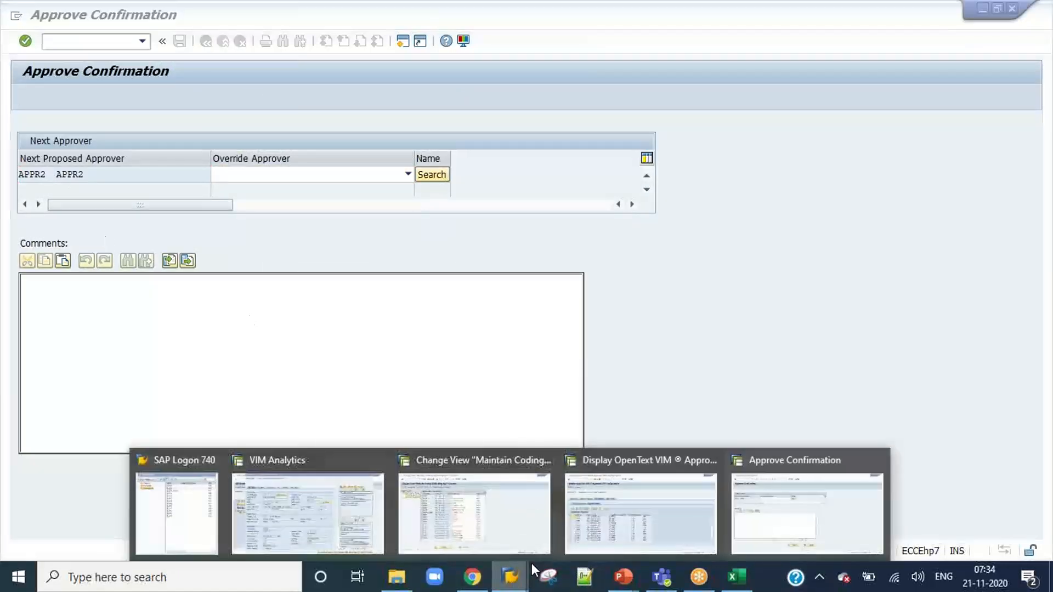
{"action": "left_click", "coordinate": [591, 525]}
{"action": "left_click", "coordinate": [192, 209]}
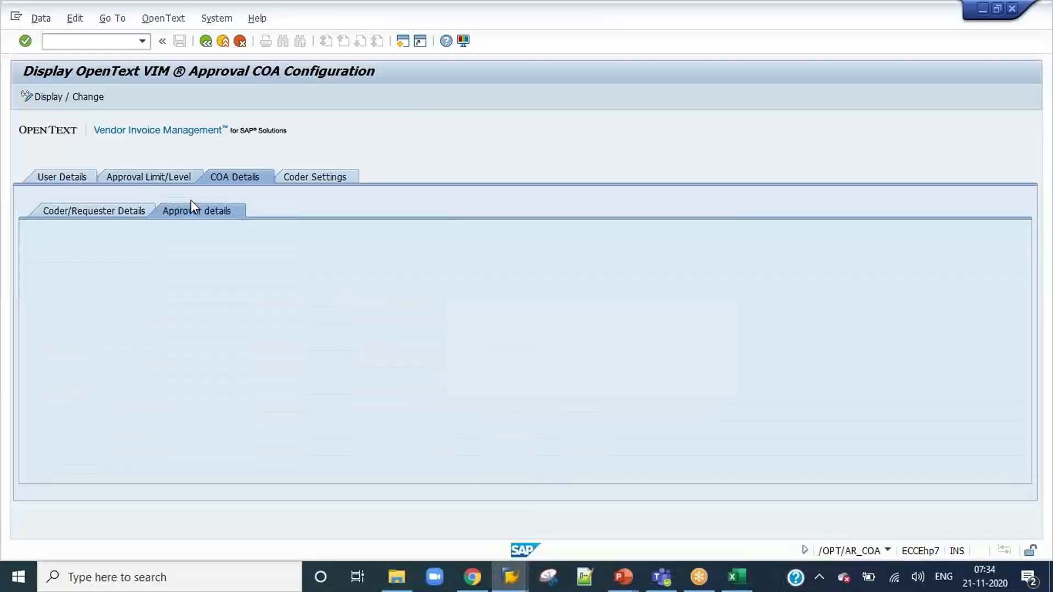
{"action": "left_click", "coordinate": [178, 177]}
{"action": "scroll", "coordinate": [32, 421], "scroll_direction": "down", "scroll_amount": 1}
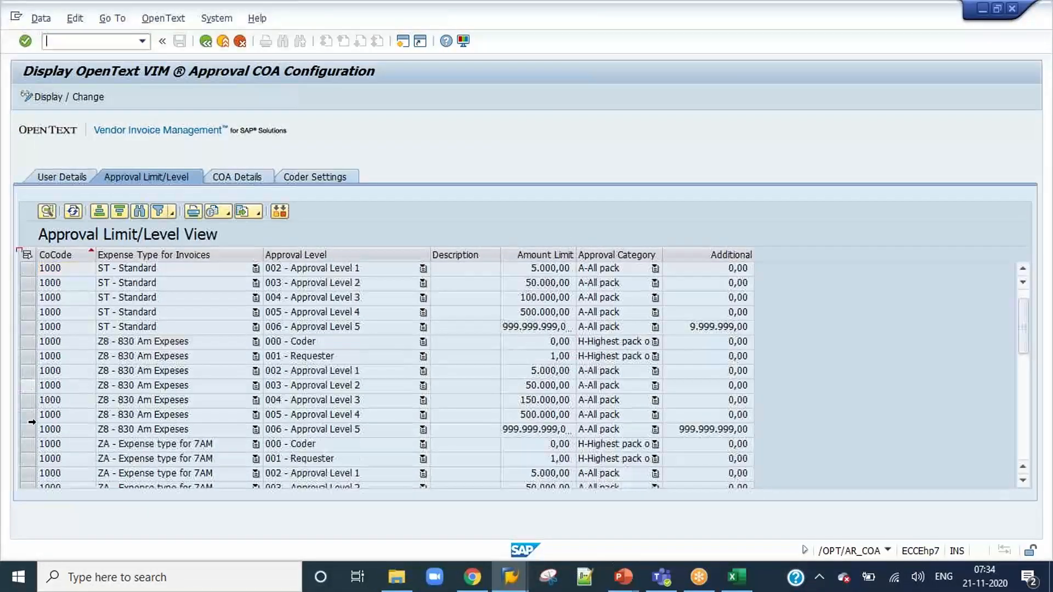
{"action": "scroll", "coordinate": [32, 421], "scroll_direction": "down", "scroll_amount": 4}
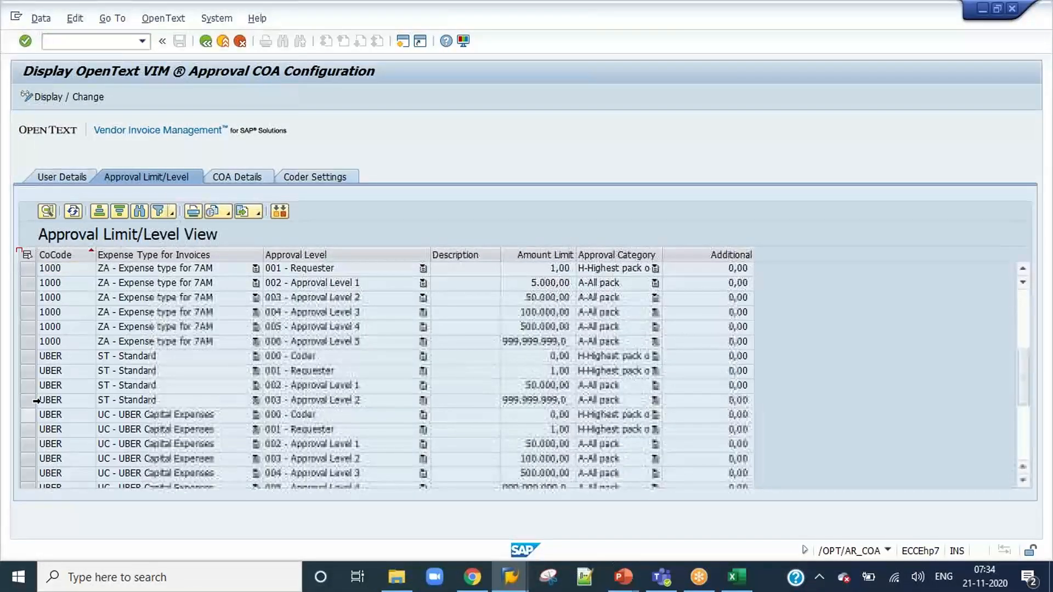
{"action": "left_click", "coordinate": [29, 303]}
{"action": "left_click", "coordinate": [27, 327]}
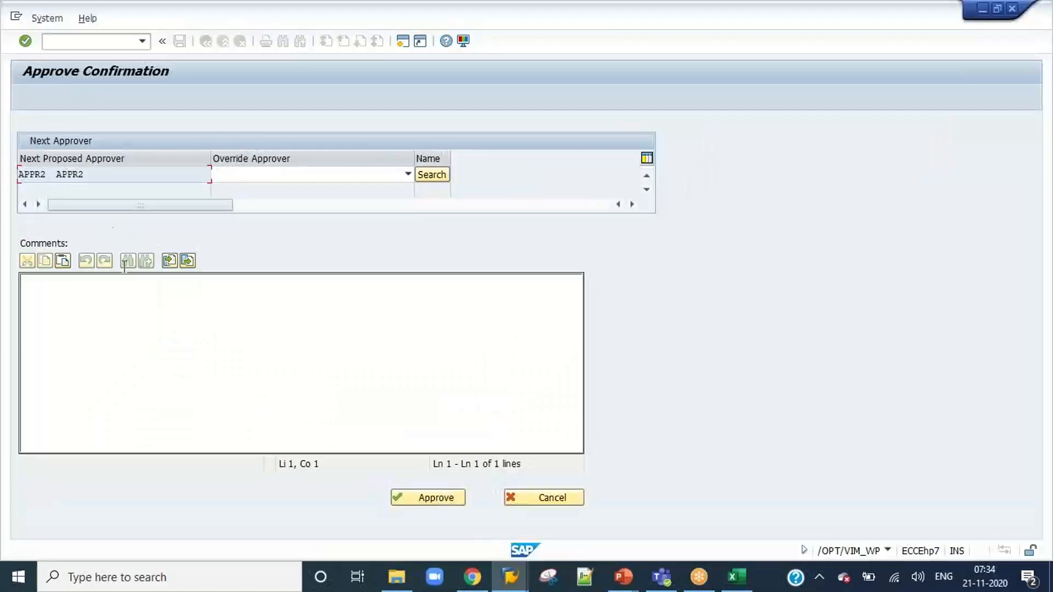
Approve invoice 836 as APPR1 with the comment "Appproved", keeping APPR2 as the next approver.
{"action": "left_click", "coordinate": [146, 317]}
{"action": "type", "text": "Appproved"}
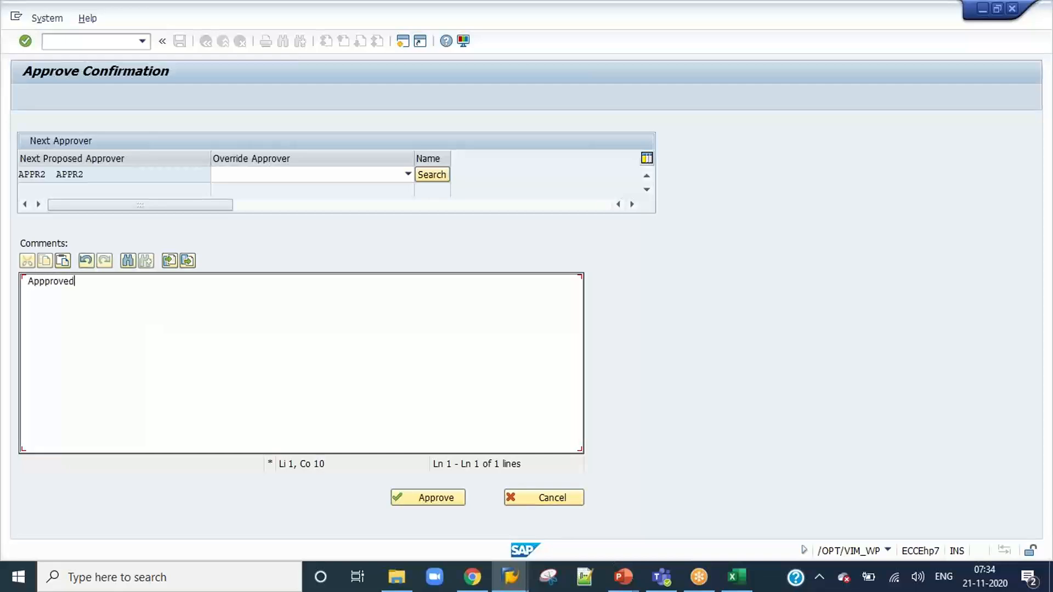
{"action": "left_click", "coordinate": [433, 499]}
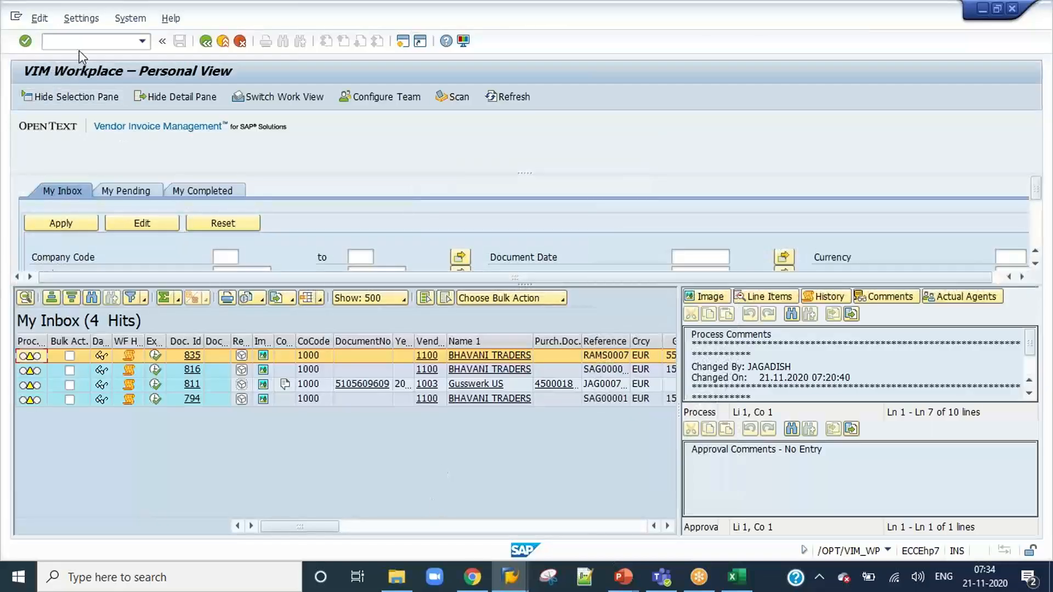
End the APPR1 SAP session with /nex.
{"action": "left_click", "coordinate": [82, 38]}
{"action": "type", "text": "/nex"}
{"action": "key", "text": "Return"}
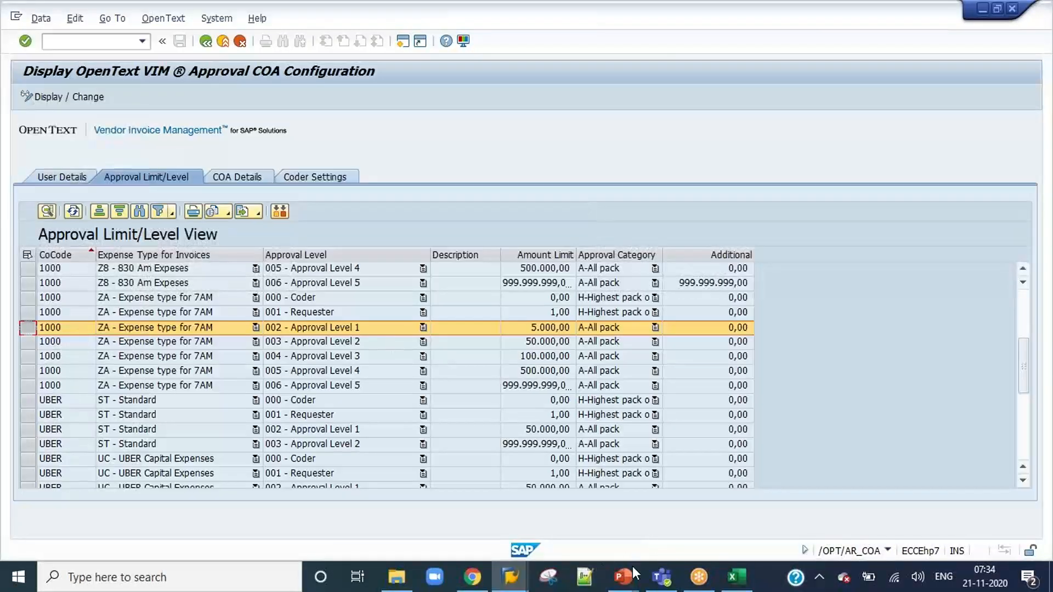
Switch to the Daily Class Details presentation, extend the header-level approval chain with another APPR entry, and return to the SAP approval limits.
{"action": "mouse_move", "coordinate": [632, 569]}
{"action": "left_click", "coordinate": [683, 524]}
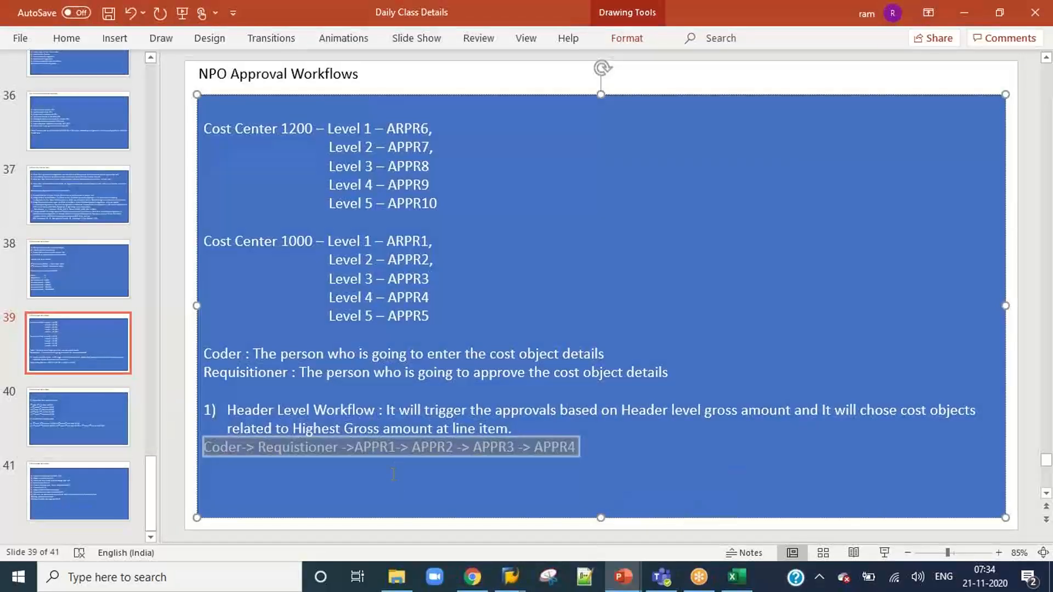
{"action": "left_click", "coordinate": [393, 474]}
{"action": "left_click", "coordinate": [401, 447]}
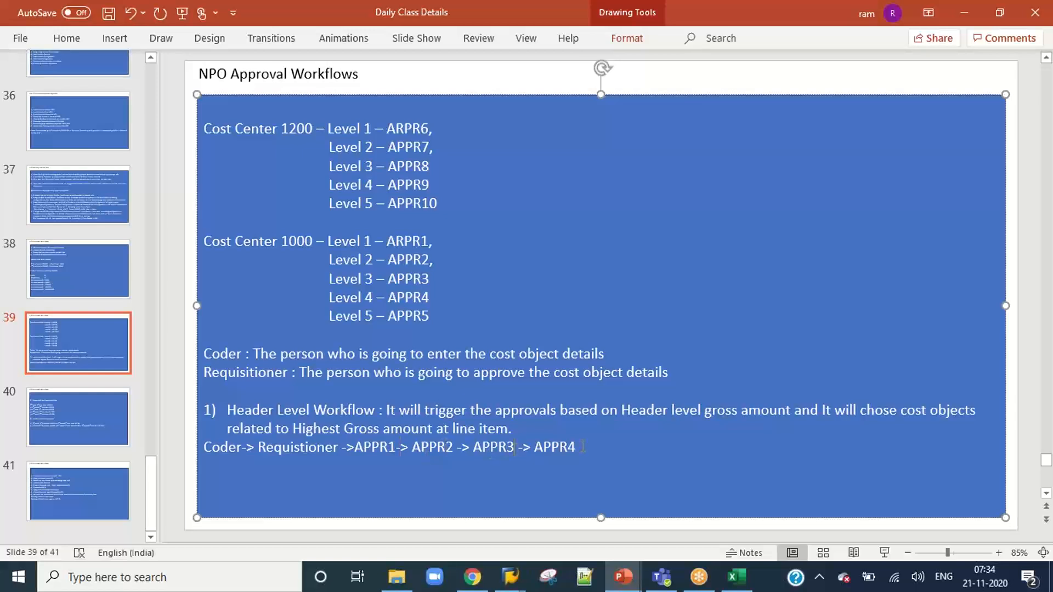
{"action": "type", "text": "> APPR5"}
{"action": "key", "text": "alt+Tab"}
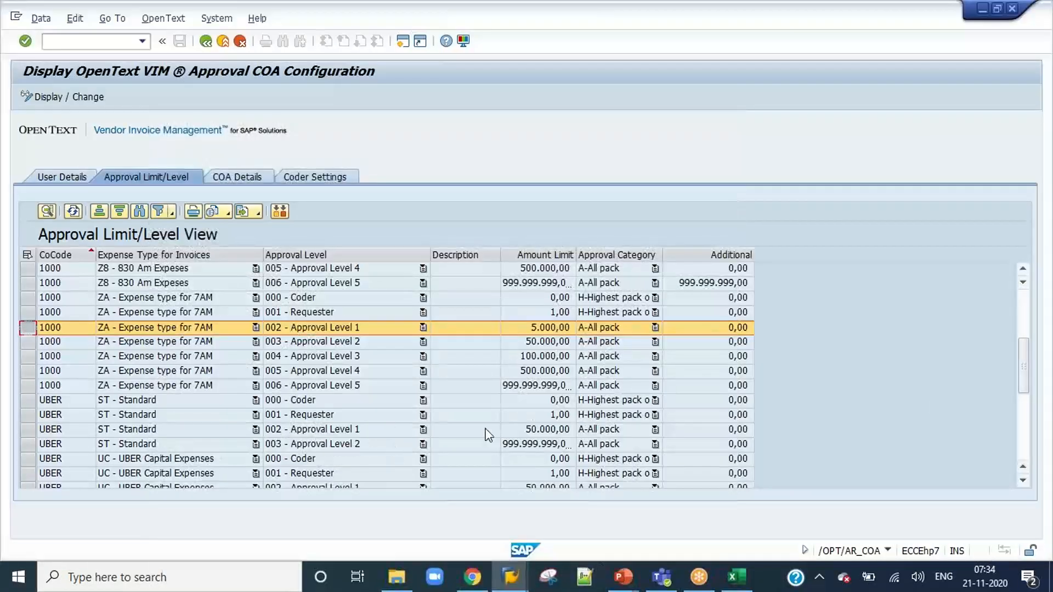
Log on to the DEV system as appr2, entering the account password.
{"action": "left_click", "coordinate": [510, 577]}
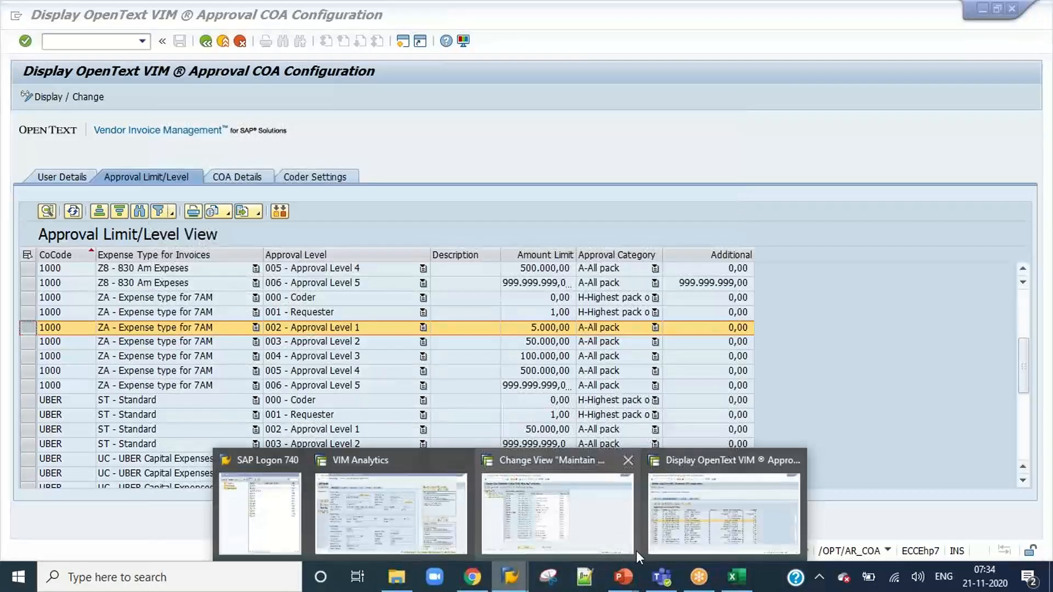
{"action": "left_click", "coordinate": [250, 509]}
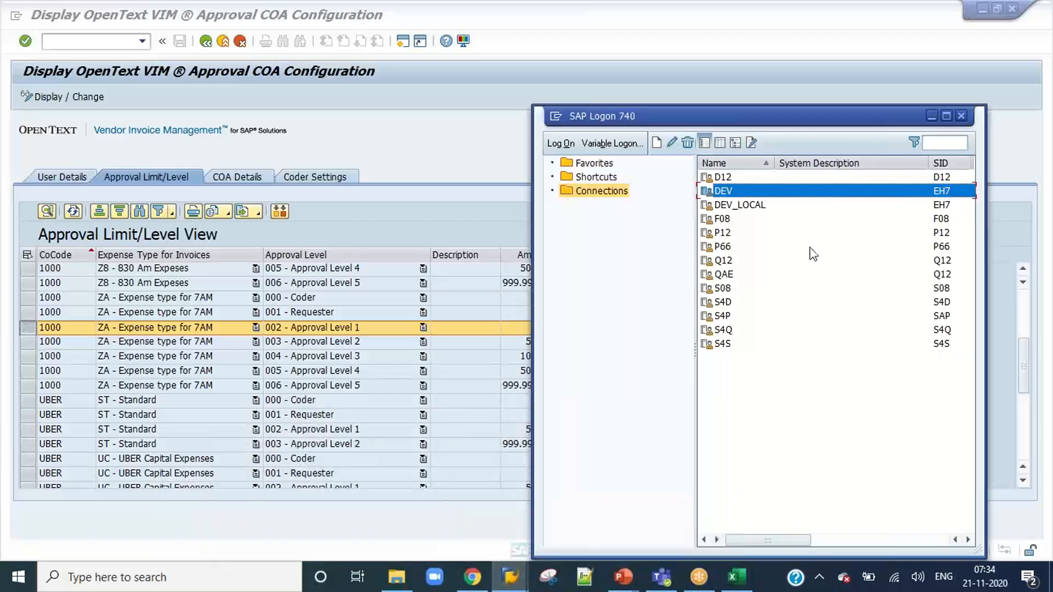
{"action": "double_click", "coordinate": [739, 192]}
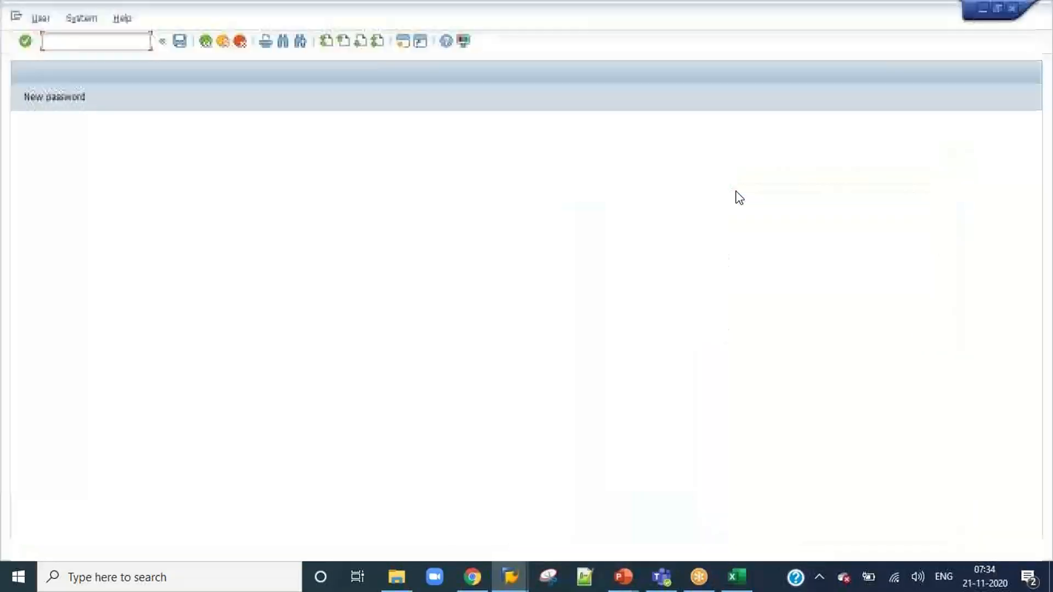
{"action": "type", "text": "appr2"}
{"action": "key", "text": "Tab"}
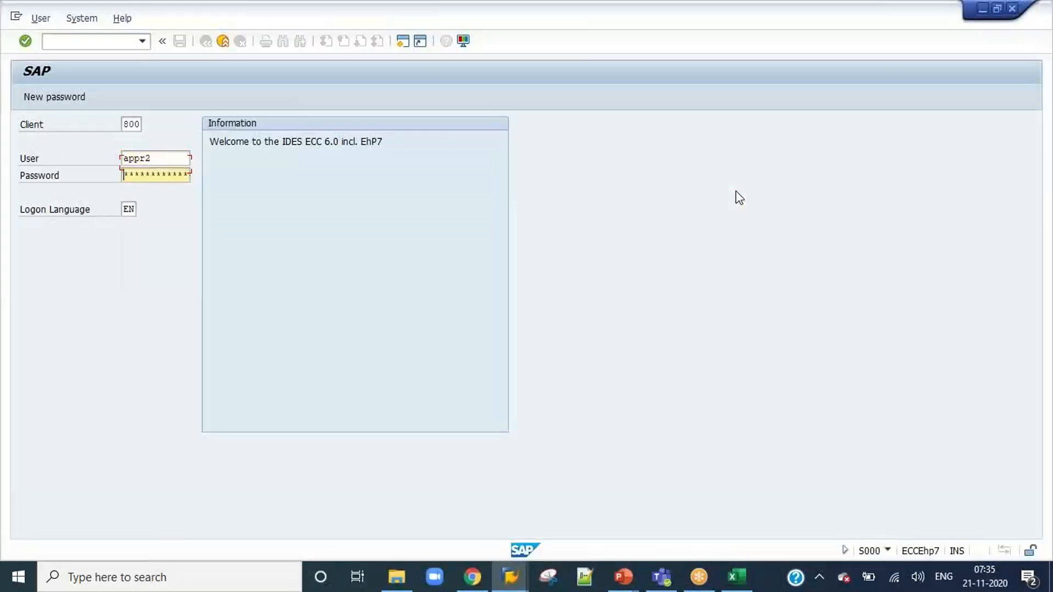
{"action": "type", "text": "*****"}
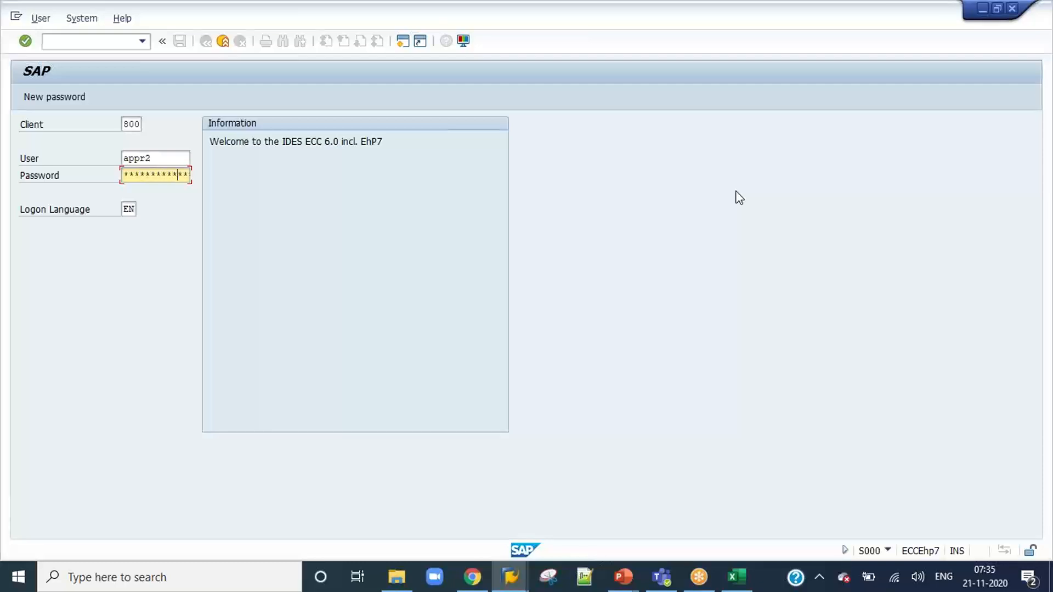
{"action": "key", "text": "Return"}
Run /n/opt/vim_wp and open the approve confirmation for invoice 836 from the APPR2 inbox.
{"action": "type", "text": "/n/"}
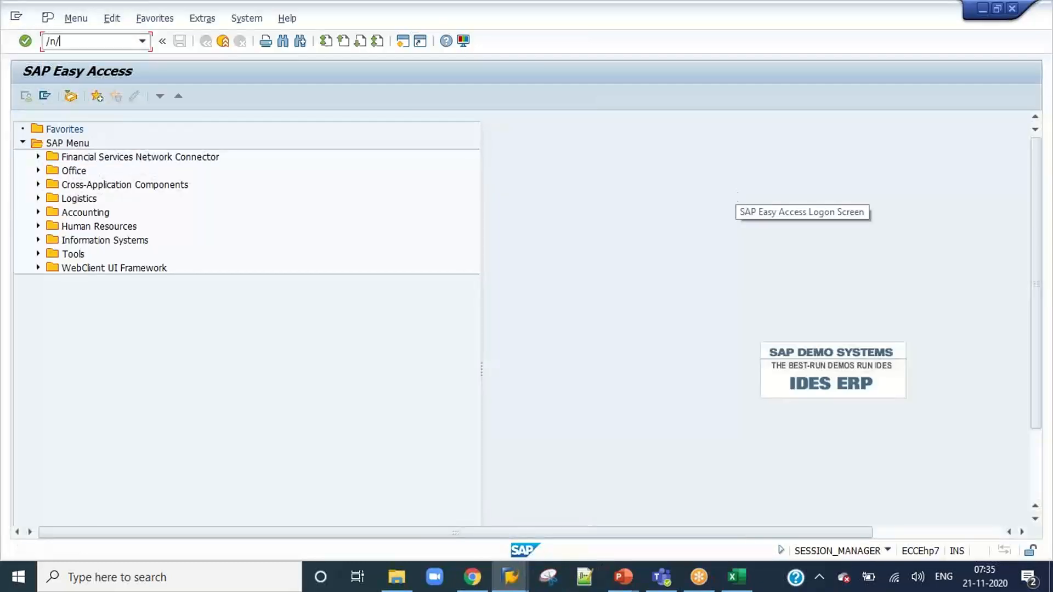
{"action": "type", "text": "opt/vim_wp"}
{"action": "key", "text": "Return"}
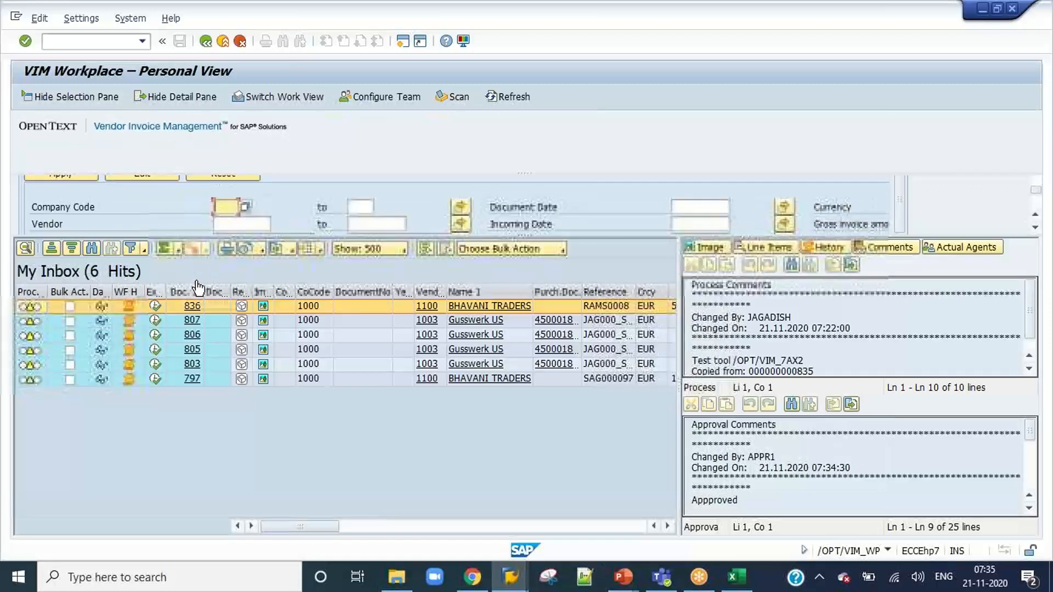
{"action": "double_click", "coordinate": [158, 304]}
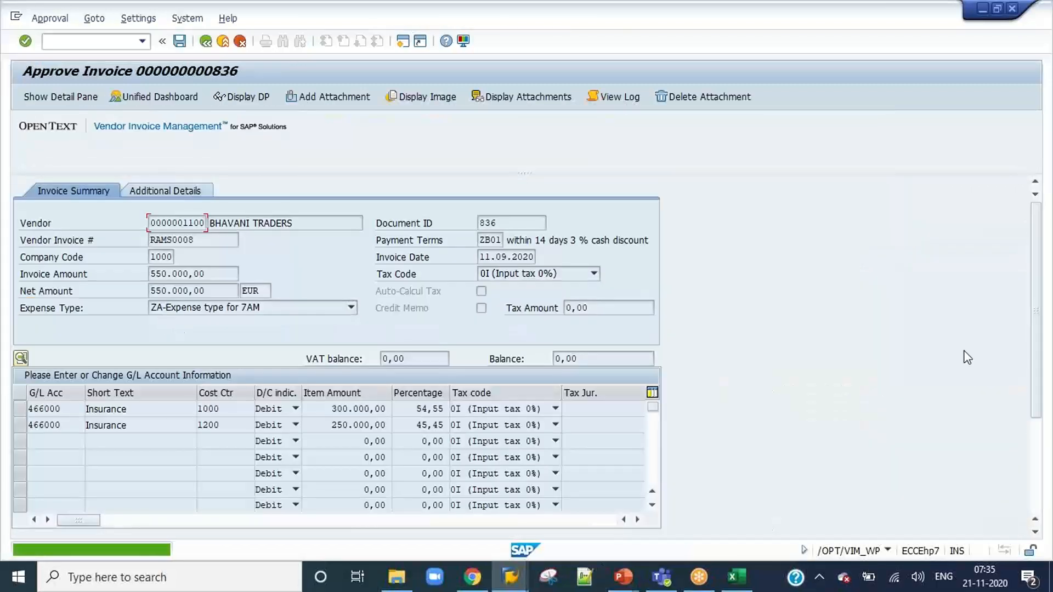
{"action": "left_click", "coordinate": [1036, 449]}
{"action": "left_click", "coordinate": [288, 526]}
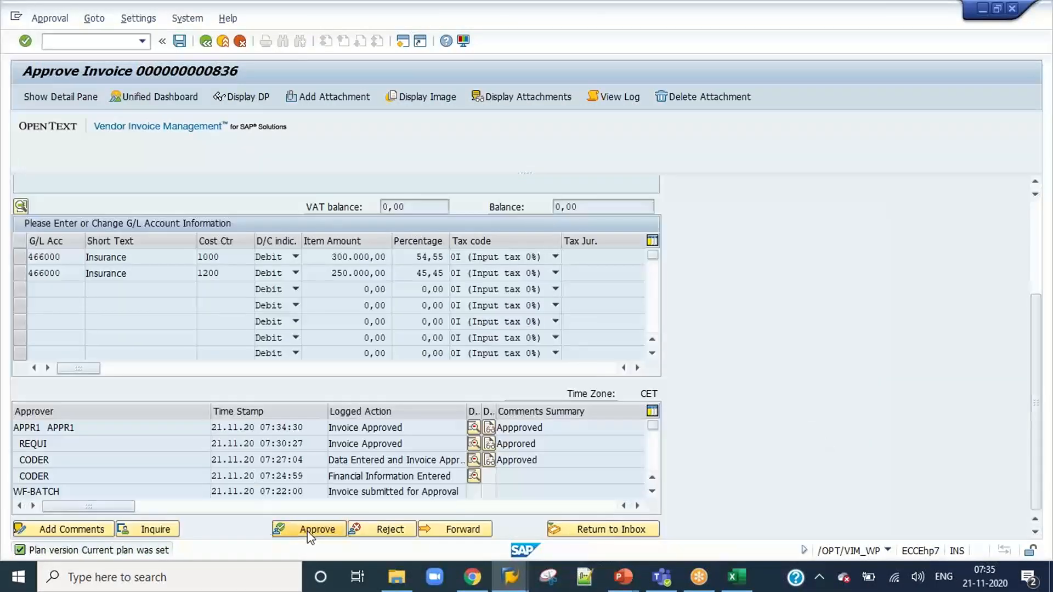
{"action": "left_click", "coordinate": [203, 304]}
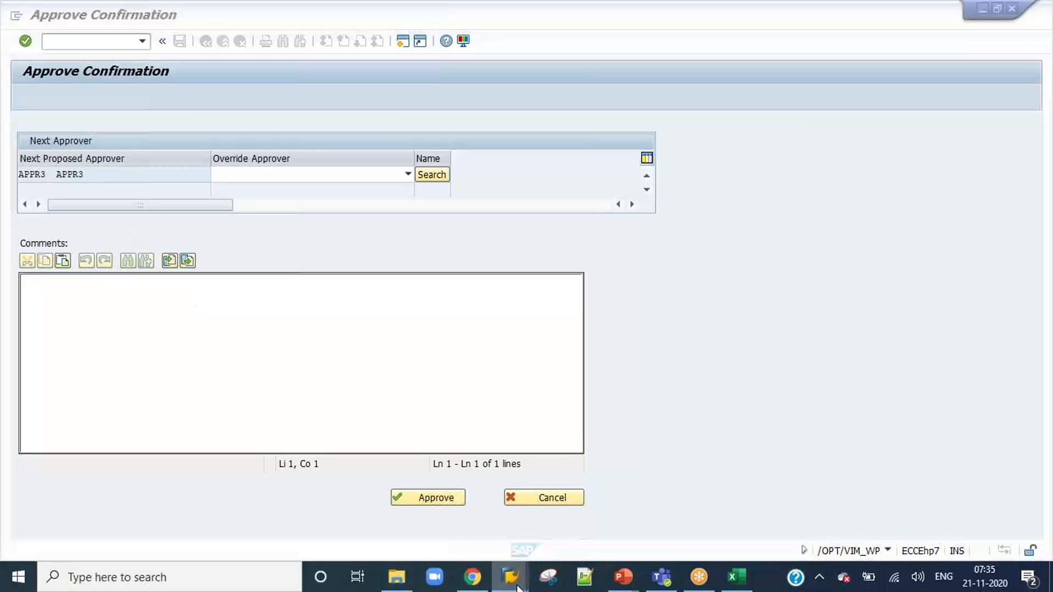
Check the Approval Level 2 row for expense type ZA of company code 1000 in the approval limit configuration.
{"action": "mouse_move", "coordinate": [510, 584]}
{"action": "left_click", "coordinate": [592, 524]}
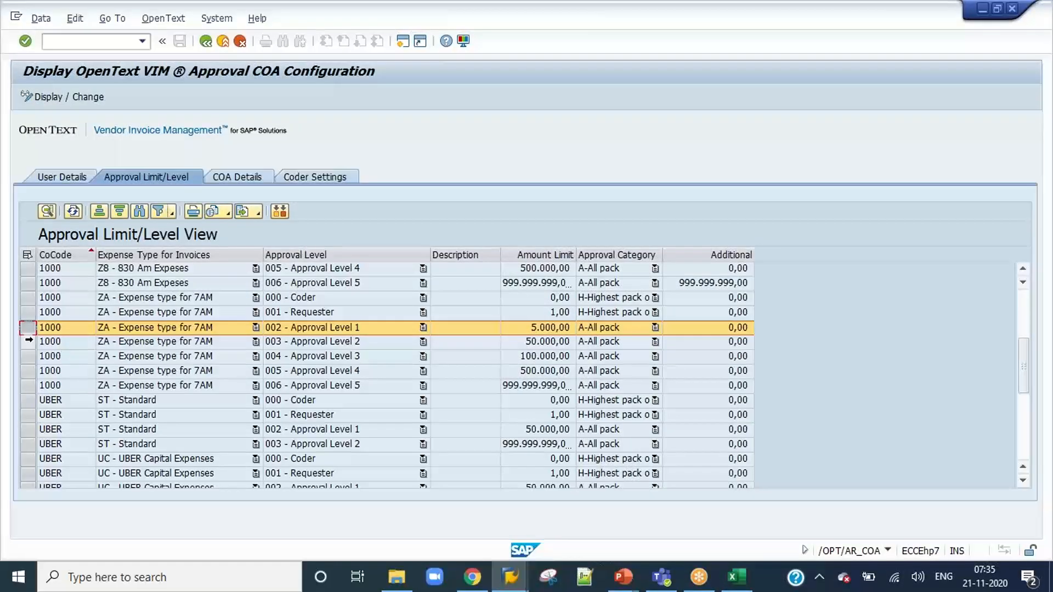
{"action": "key", "text": "Down"}
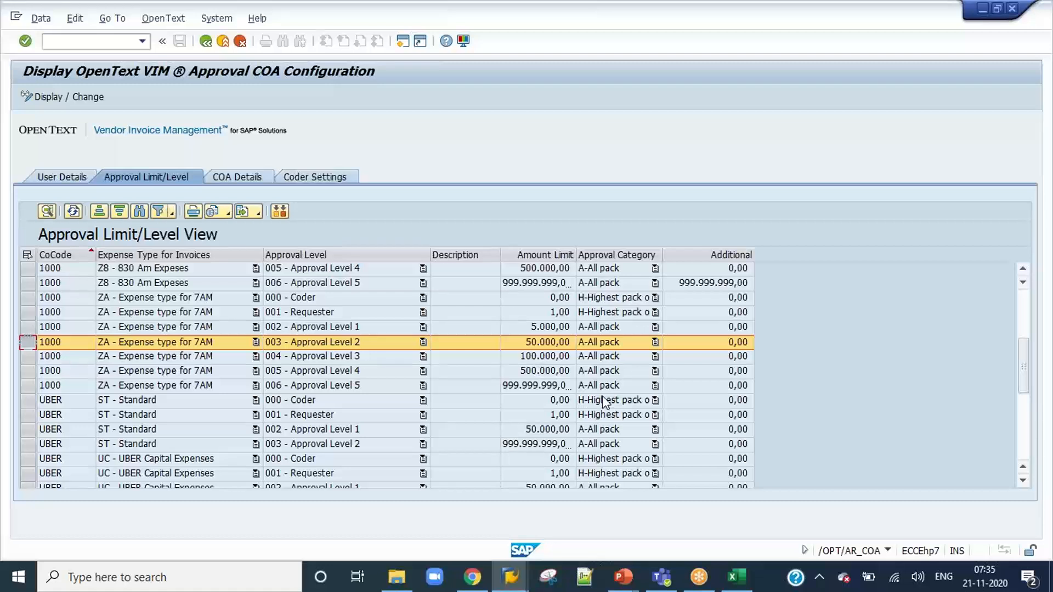
Approve invoice 836 as APPR2 with the comment "Approved", keeping APPR3 as next approver, and end the session with /nex.
{"action": "key", "text": "alt+Tab"}
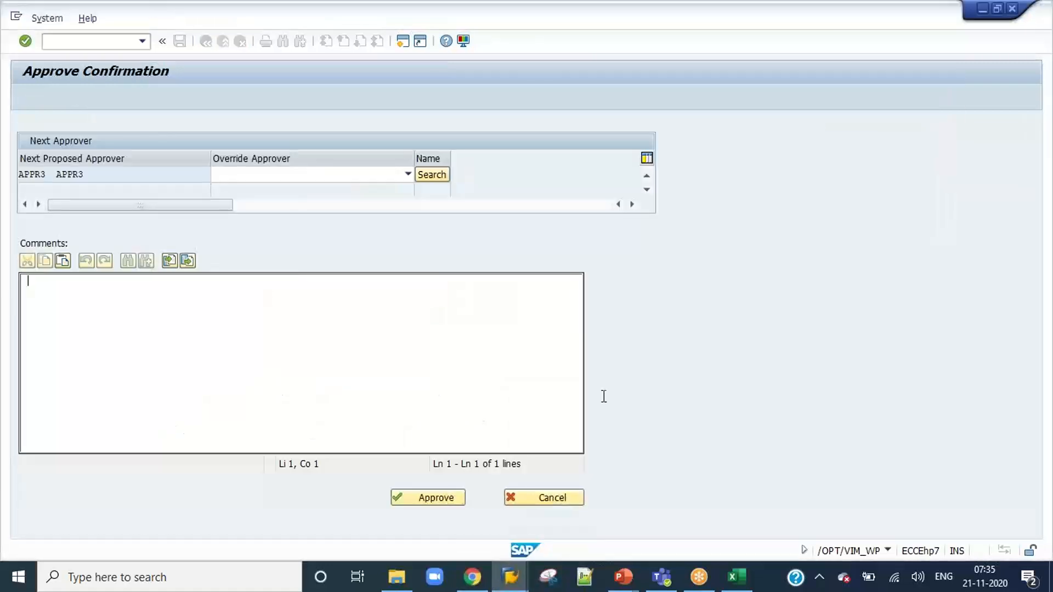
{"action": "type", "text": "Approved"}
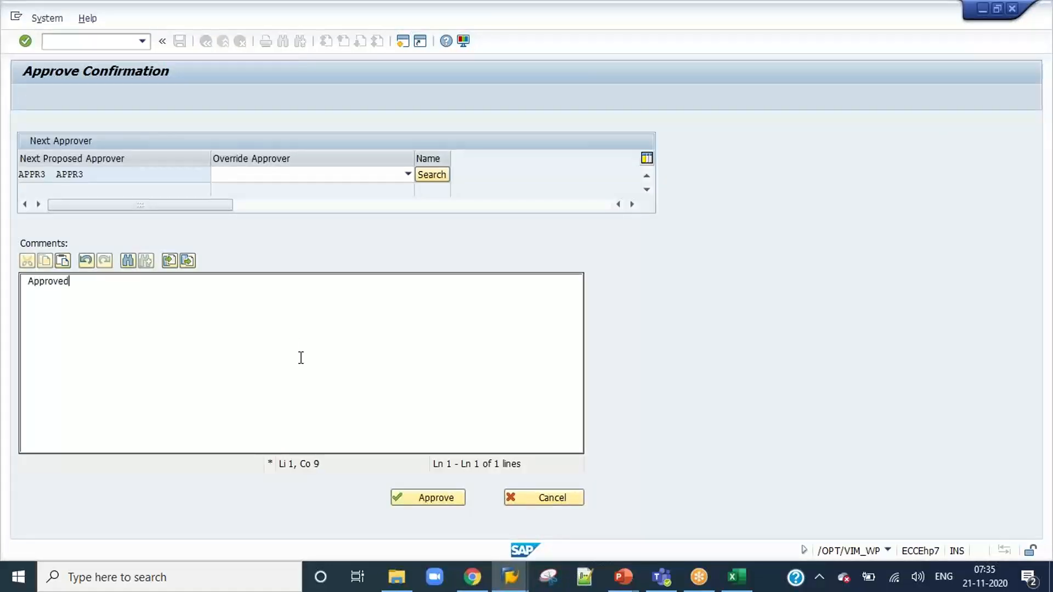
{"action": "left_click", "coordinate": [413, 499]}
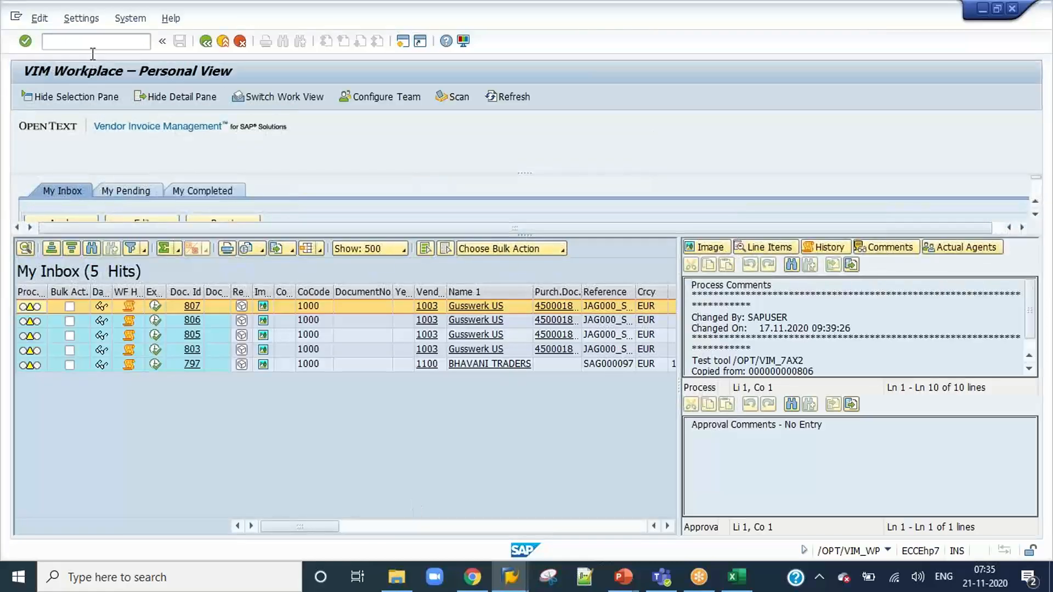
{"action": "type", "text": "/"}
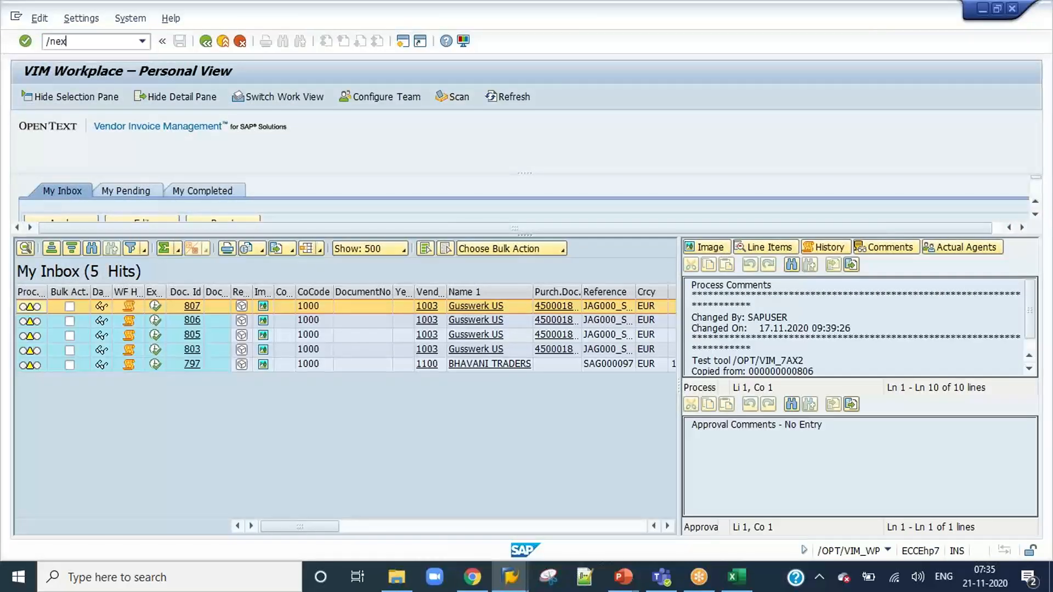
{"action": "type", "text": "nex"}
{"action": "key", "text": "Return"}
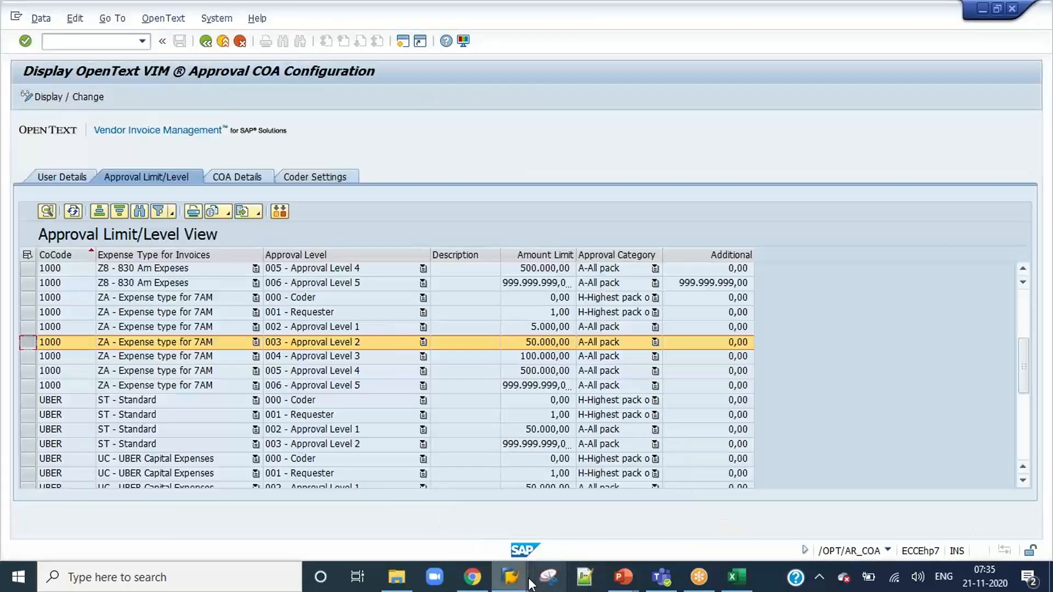
Log on to the DEV system as Appr3, entering the account password.
{"action": "mouse_move", "coordinate": [516, 577]}
{"action": "left_click", "coordinate": [261, 510]}
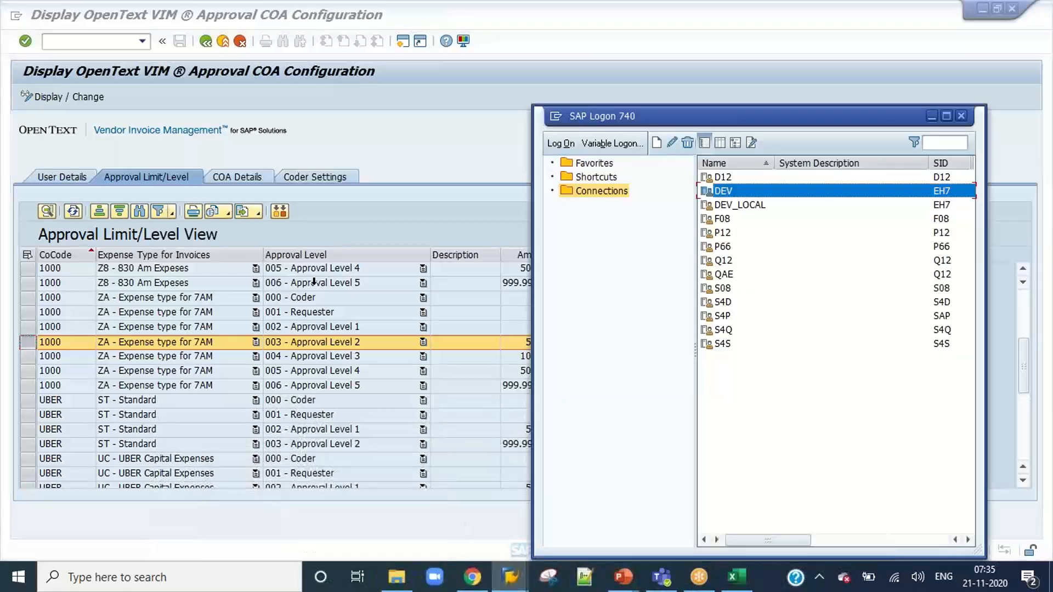
{"action": "double_click", "coordinate": [724, 191]}
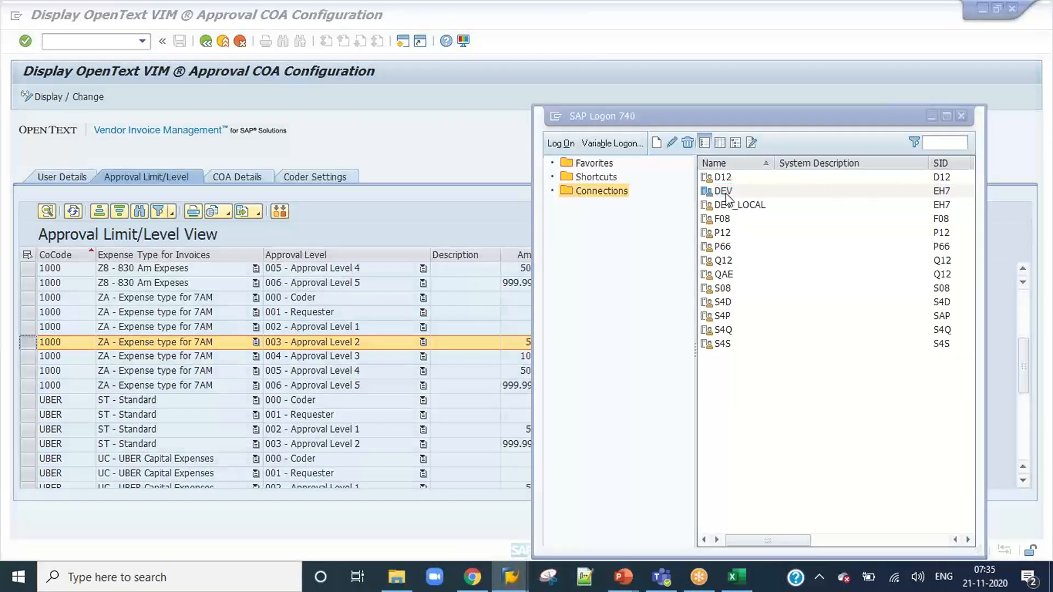
{"action": "type", "text": "Appr"}
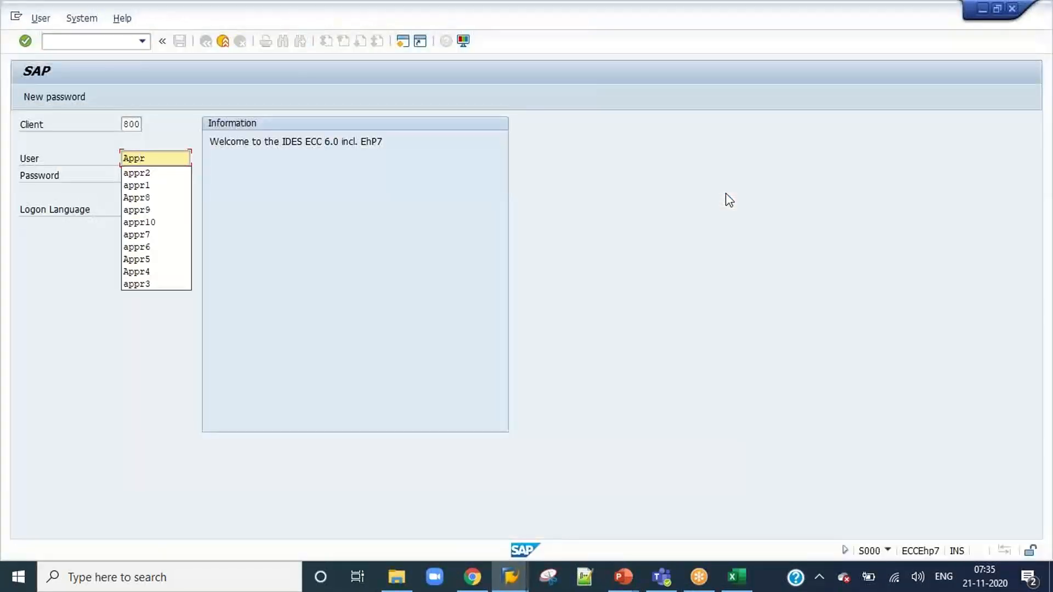
{"action": "type", "text": "3"}
{"action": "key", "text": "Tab"}
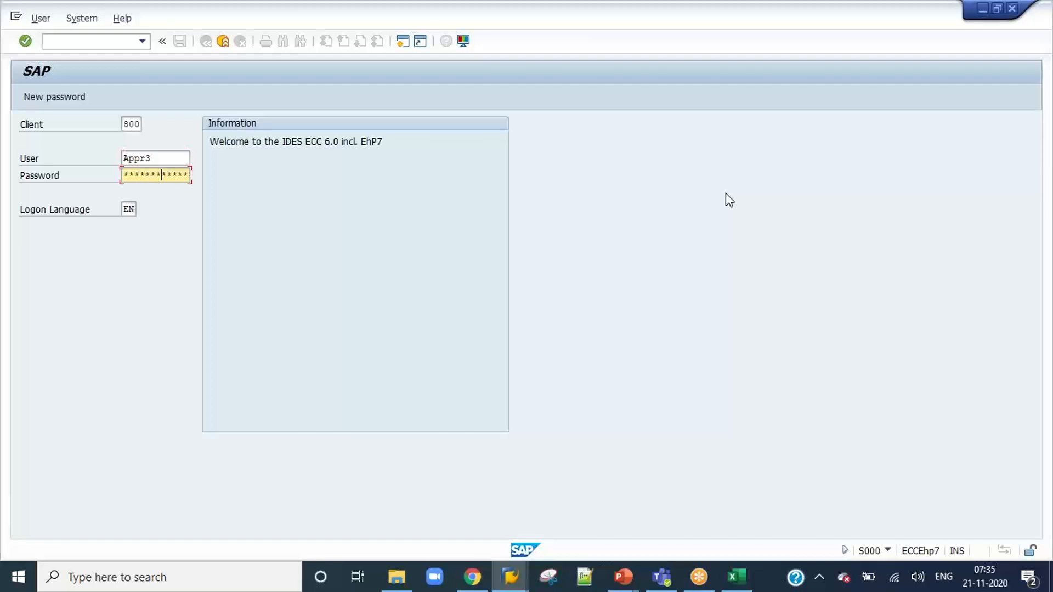
{"action": "key", "text": "Return"}
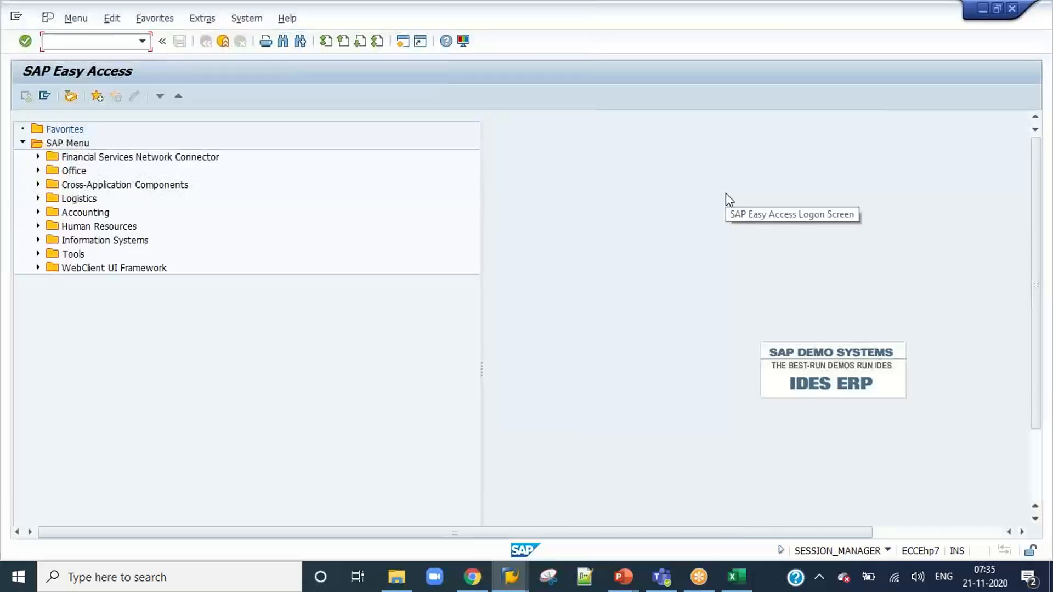
Run /n/opt/vim_wp and open the approve confirmation for invoice 836 from the APPR3 inbox.
{"action": "type", "text": "/n/opt/vim_wp"}
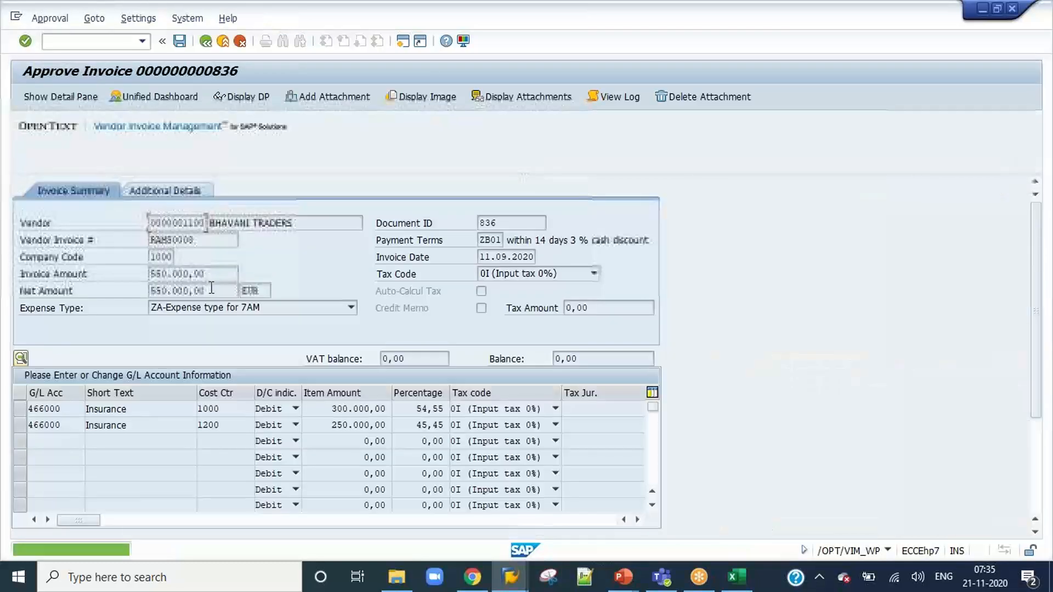
{"action": "left_click", "coordinate": [1035, 490]}
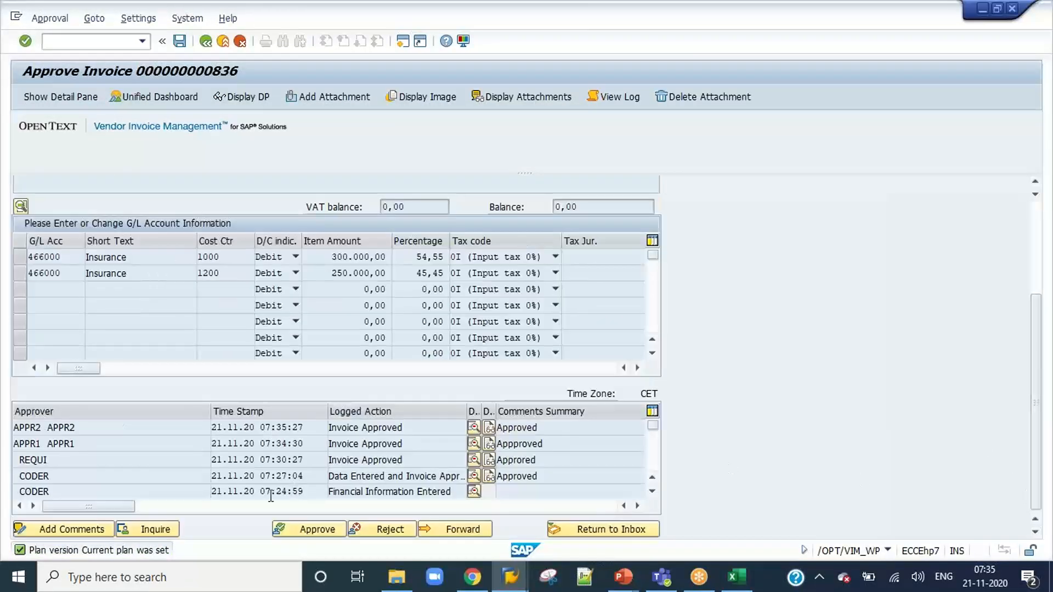
{"action": "left_click", "coordinate": [314, 530]}
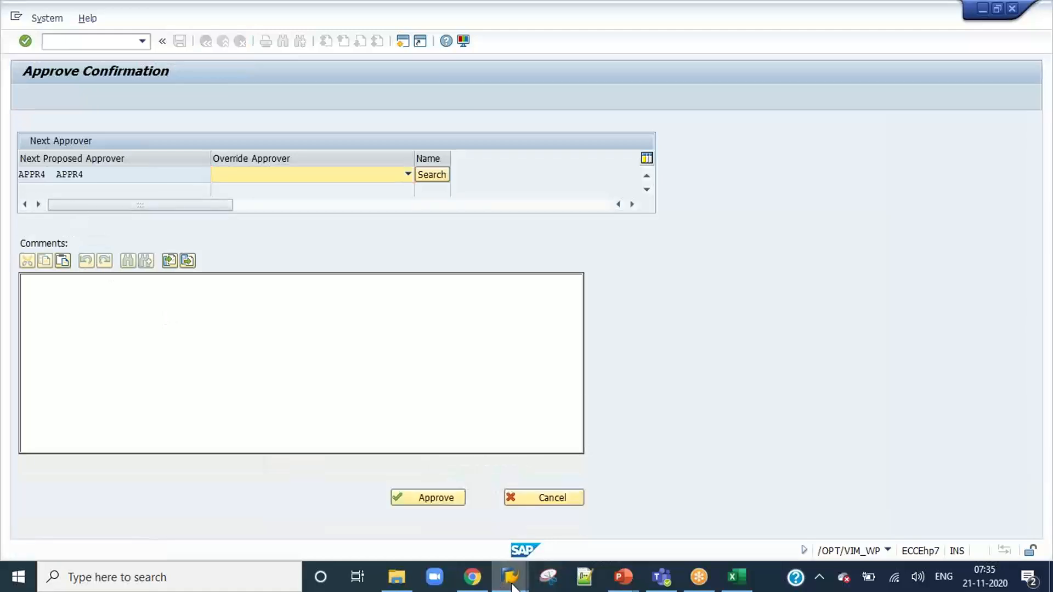
Check the Approval Level 3 row for expense type ZA of company code 1000 in the approval limit configuration.
{"action": "mouse_move", "coordinate": [511, 576]}
{"action": "left_click", "coordinate": [581, 529]}
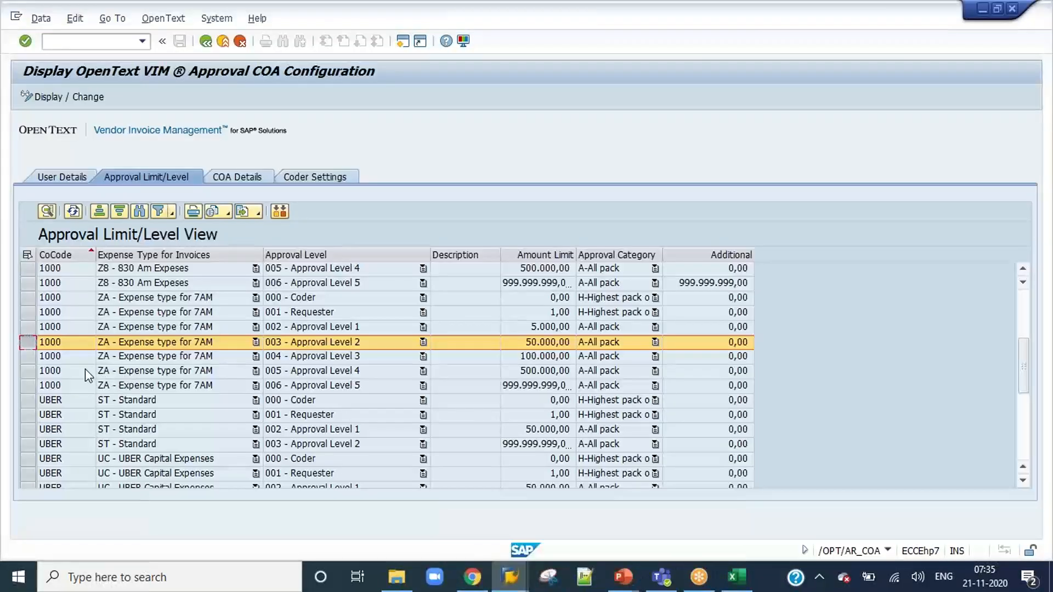
{"action": "left_click", "coordinate": [435, 355]}
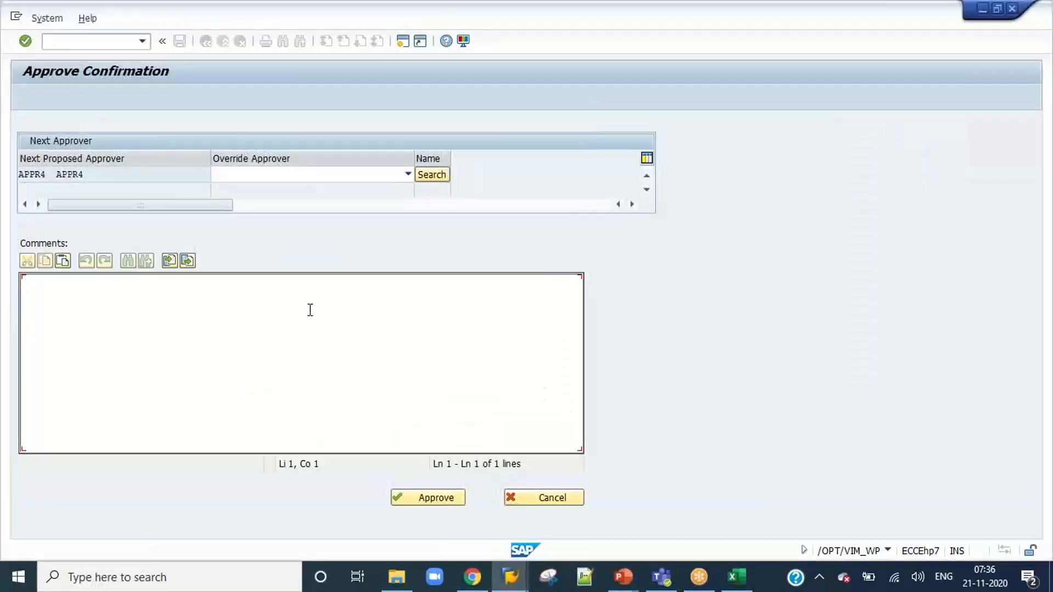
Approve invoice 836 as APPR3 with the comment "Approved", keeping APPR4 as next approver, and end the session with /nex.
{"action": "type", "text": "Approved"}
{"action": "left_click", "coordinate": [447, 497]}
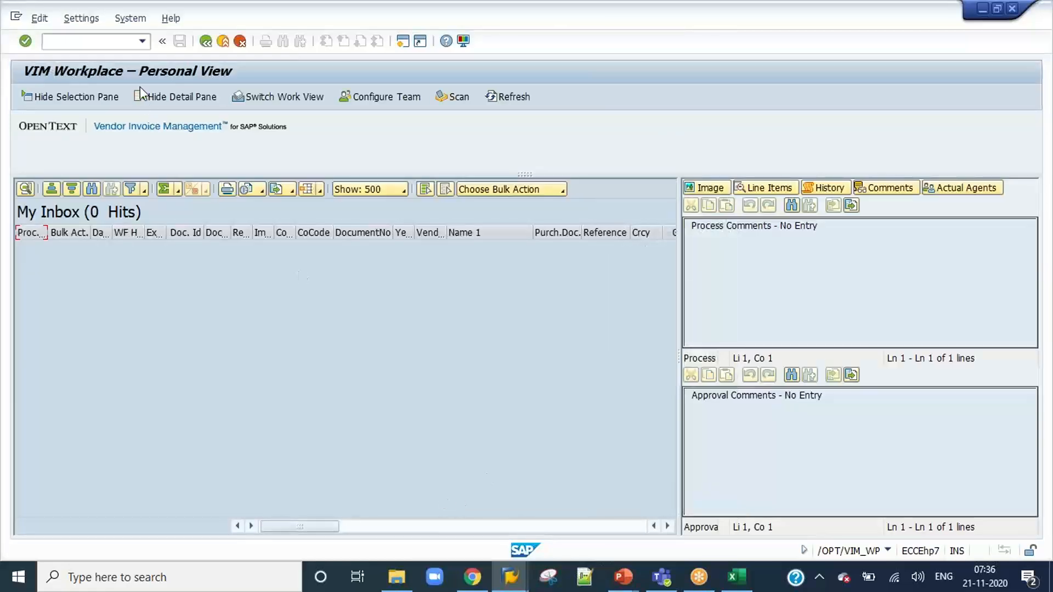
{"action": "left_click", "coordinate": [112, 42]}
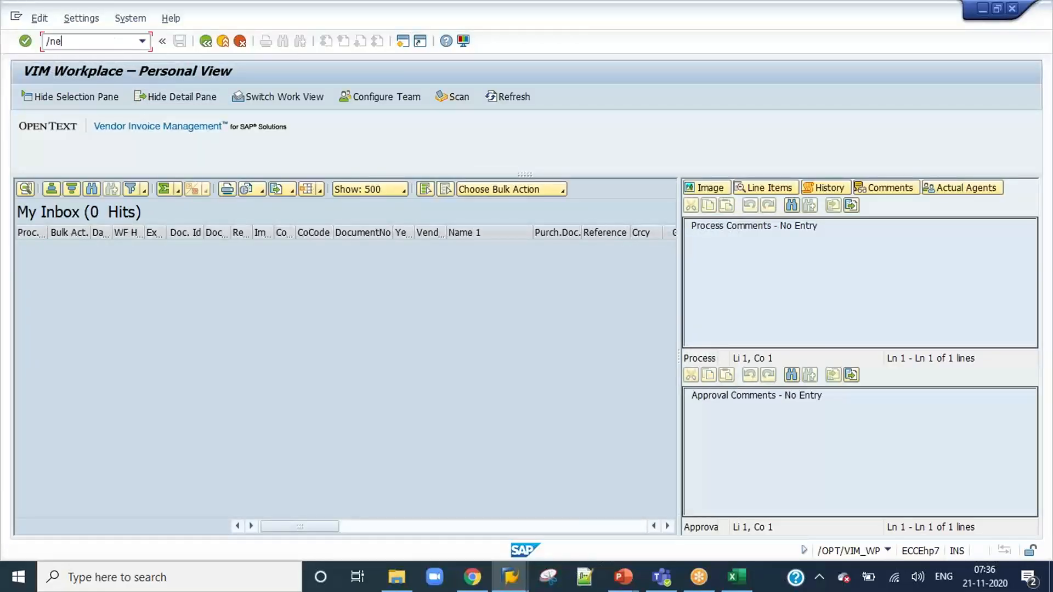
{"action": "type", "text": "/nex"}
{"action": "key", "text": "Return"}
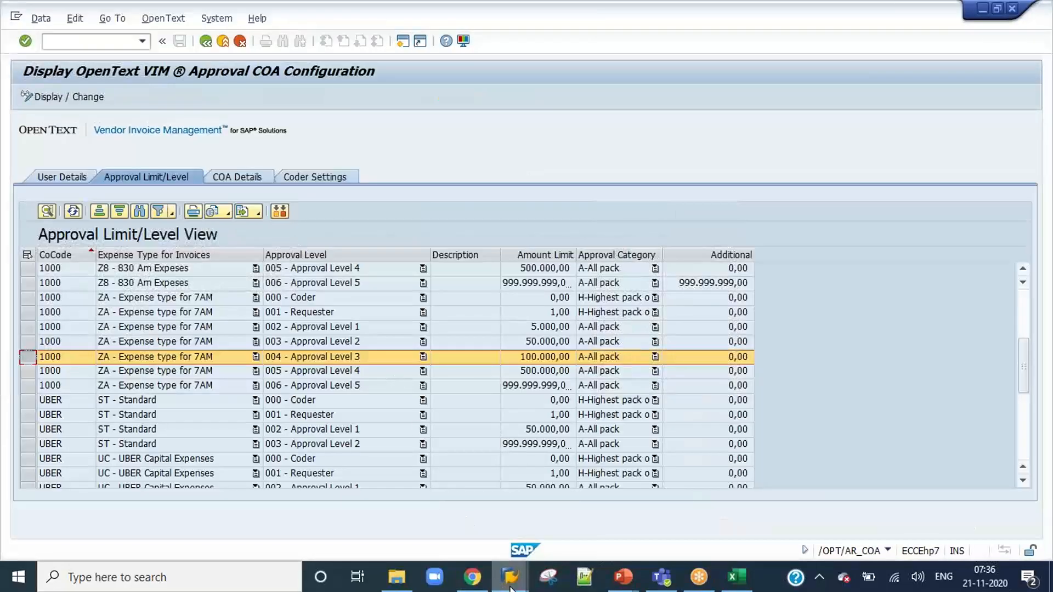
Log on to the DEV system as appr4, entering the account password.
{"action": "mouse_move", "coordinate": [497, 573]}
{"action": "left_click", "coordinate": [269, 515]}
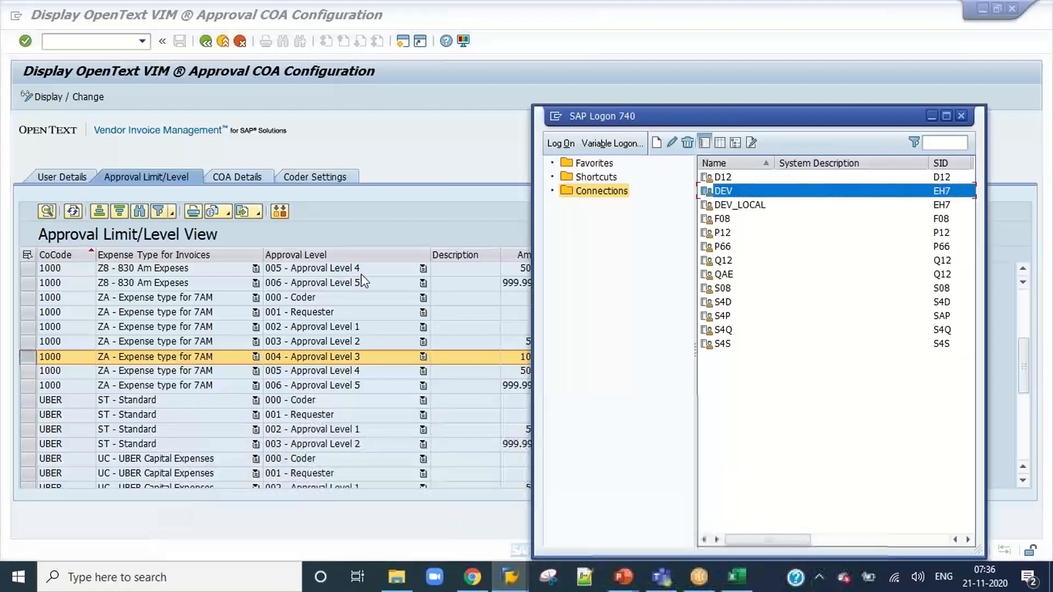
{"action": "double_click", "coordinate": [727, 191]}
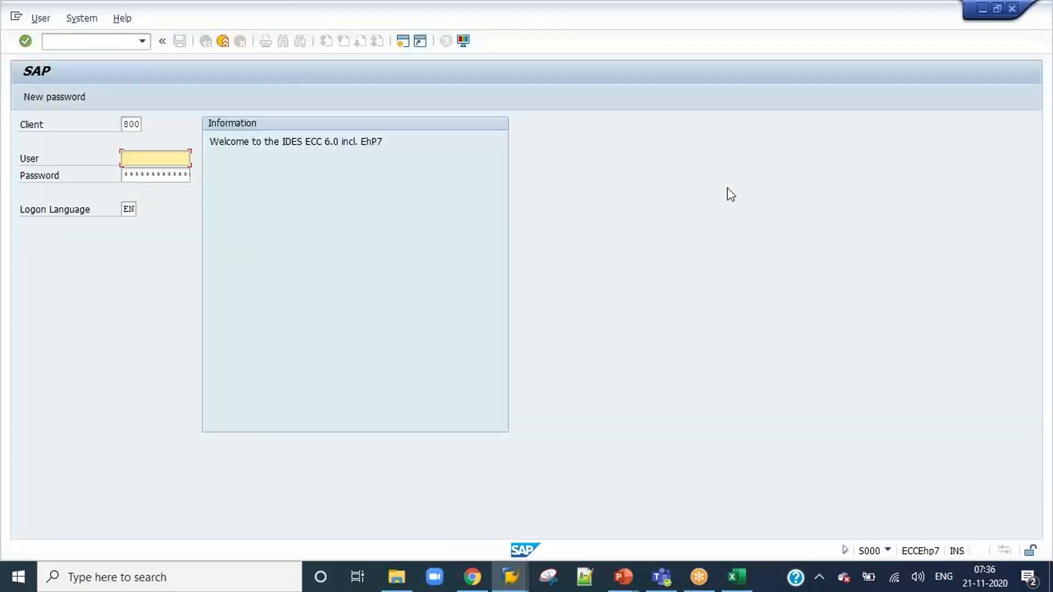
{"action": "type", "text": "appr"}
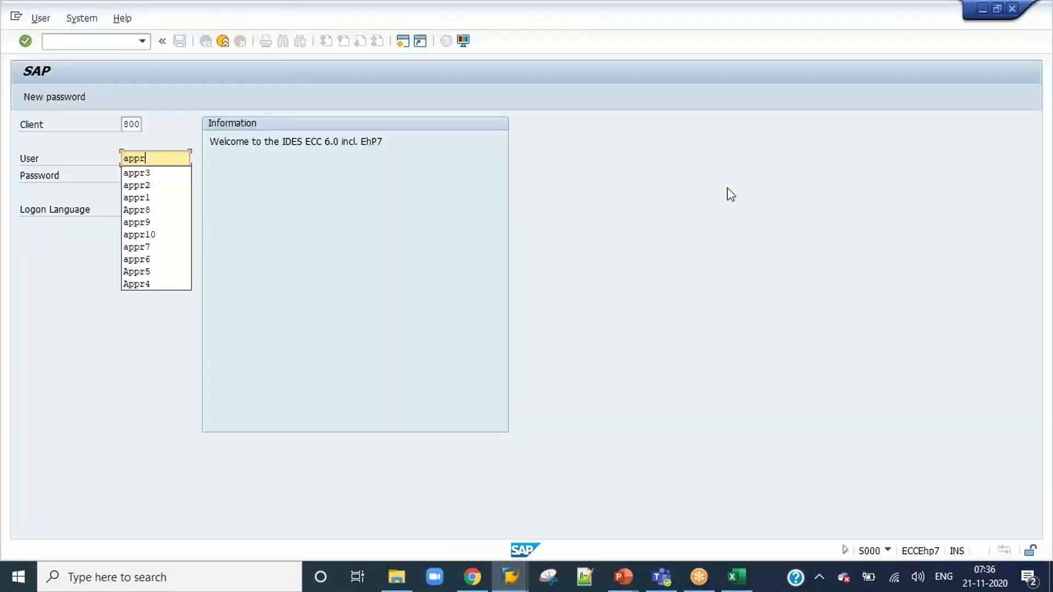
{"action": "type", "text": "4"}
{"action": "key", "text": "Tab"}
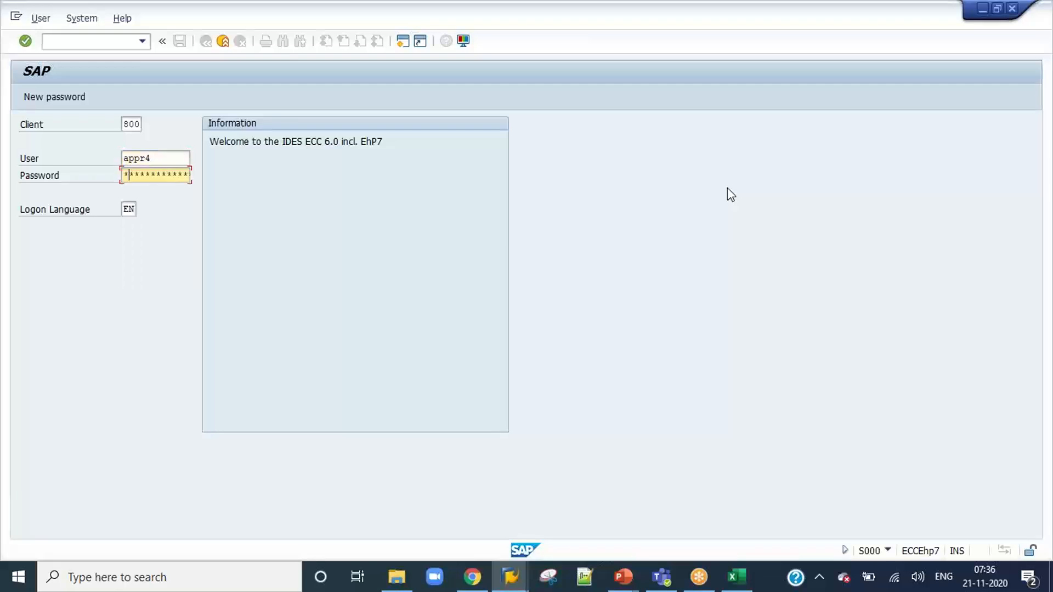
{"action": "key", "text": "Return"}
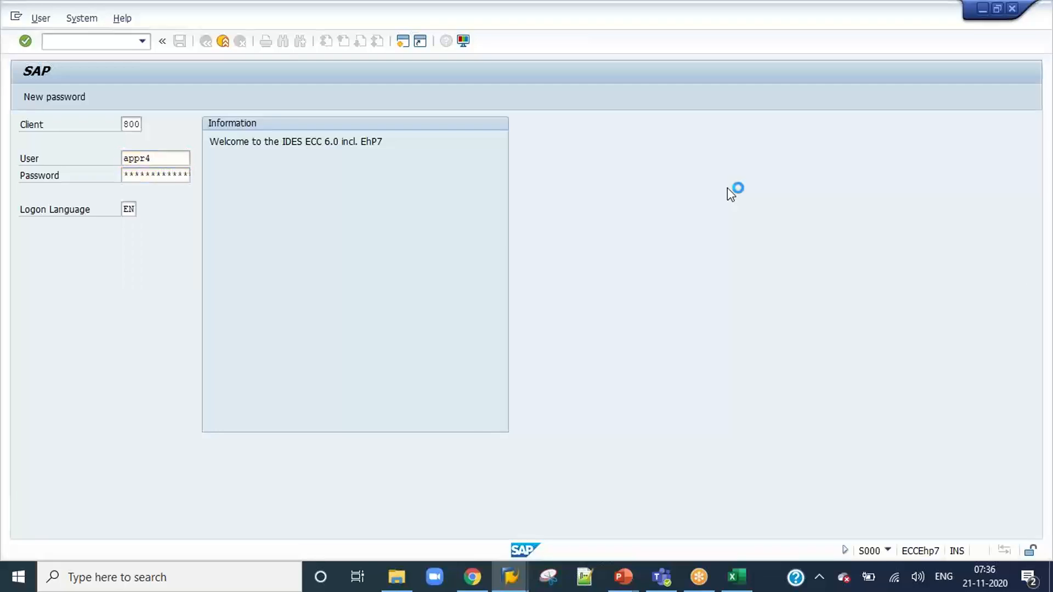
Run /n/opt/vim_wp and open the approve confirmation for invoice 836 from the APPR4 inbox.
{"action": "left_click", "coordinate": [142, 41]}
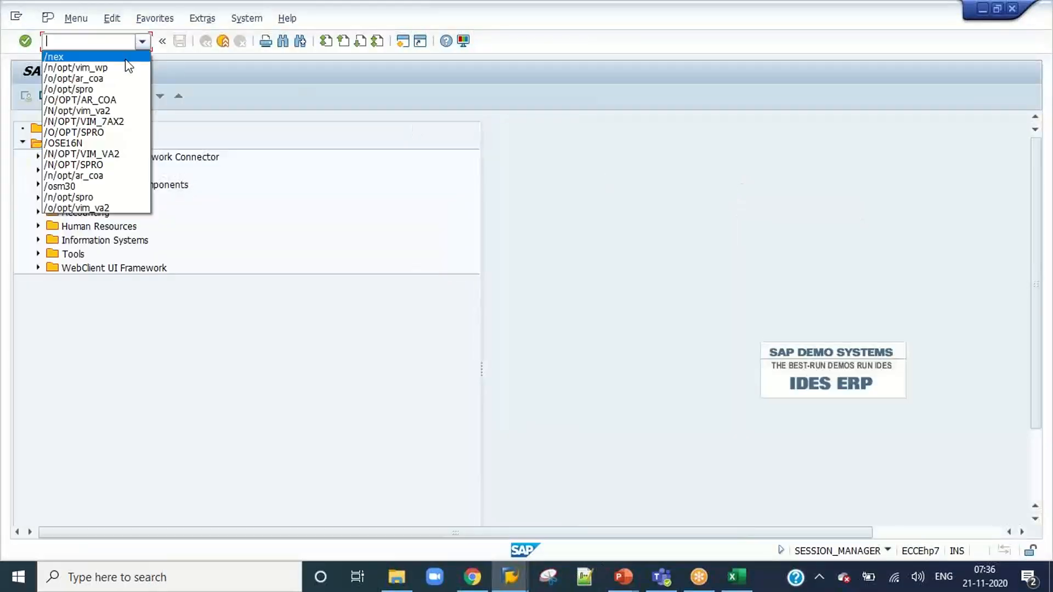
{"action": "left_click", "coordinate": [120, 60]}
{"action": "key", "text": "Return"}
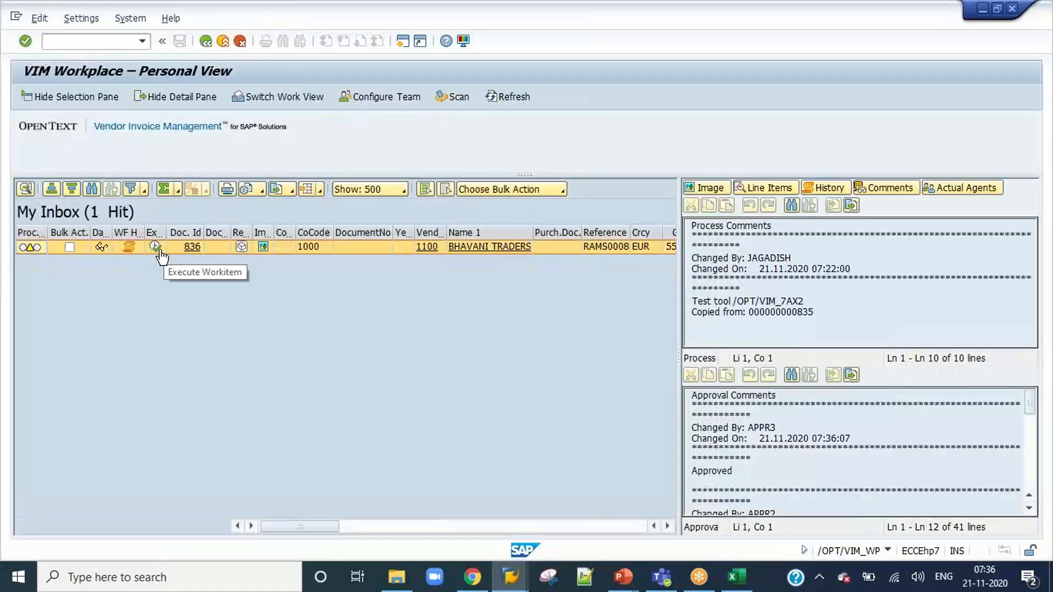
{"action": "left_click", "coordinate": [155, 246]}
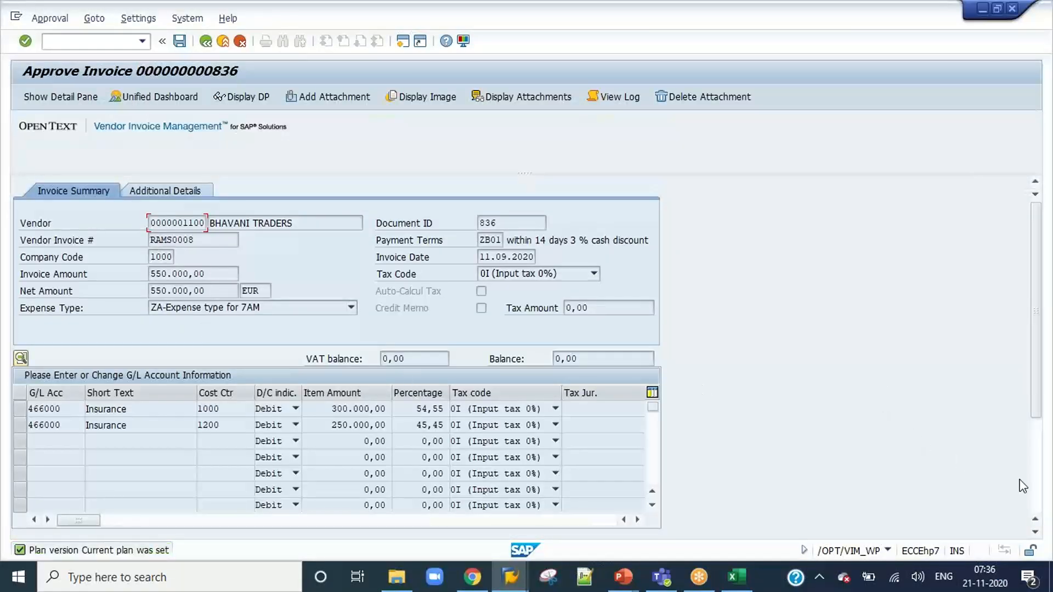
{"action": "scroll", "coordinate": [1034, 483], "scroll_direction": "down", "scroll_amount": 3}
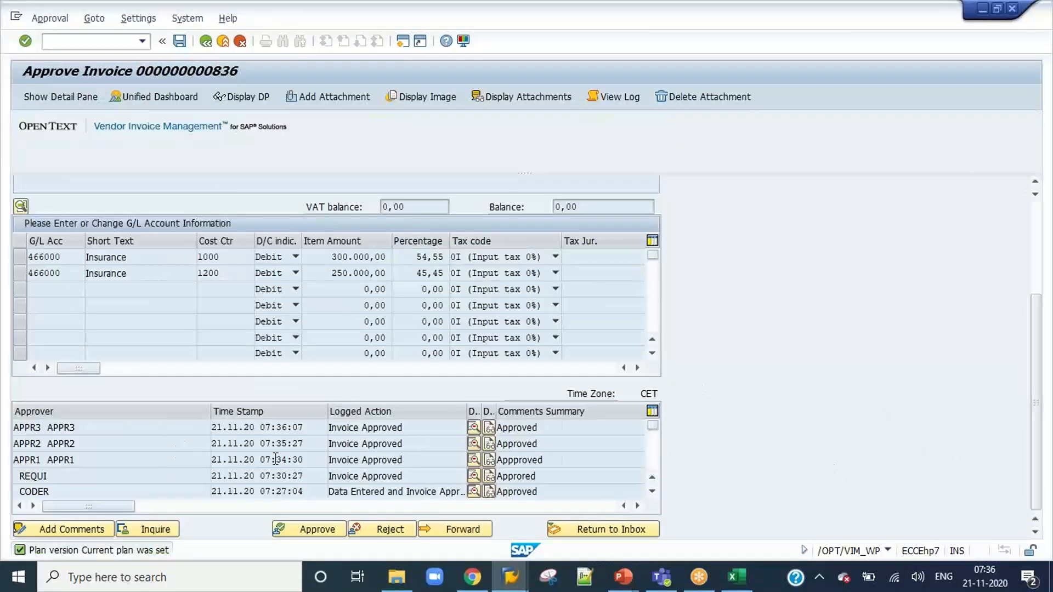
{"action": "left_click", "coordinate": [305, 528]}
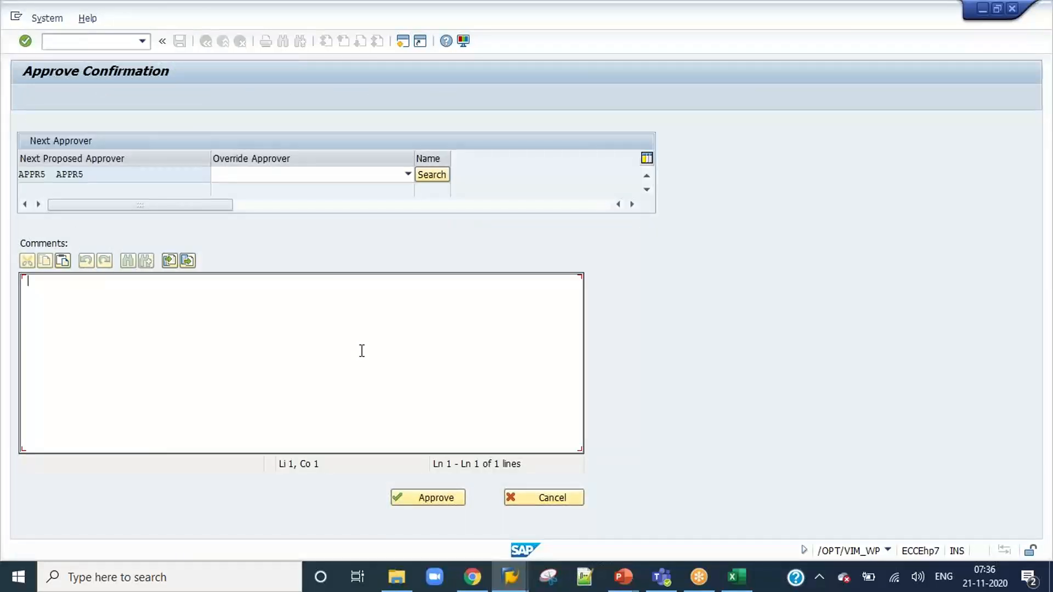
Check the Approval Level 4 row for expense type ZA of company code 1000 in the approval limit configuration.
{"action": "mouse_move", "coordinate": [510, 577]}
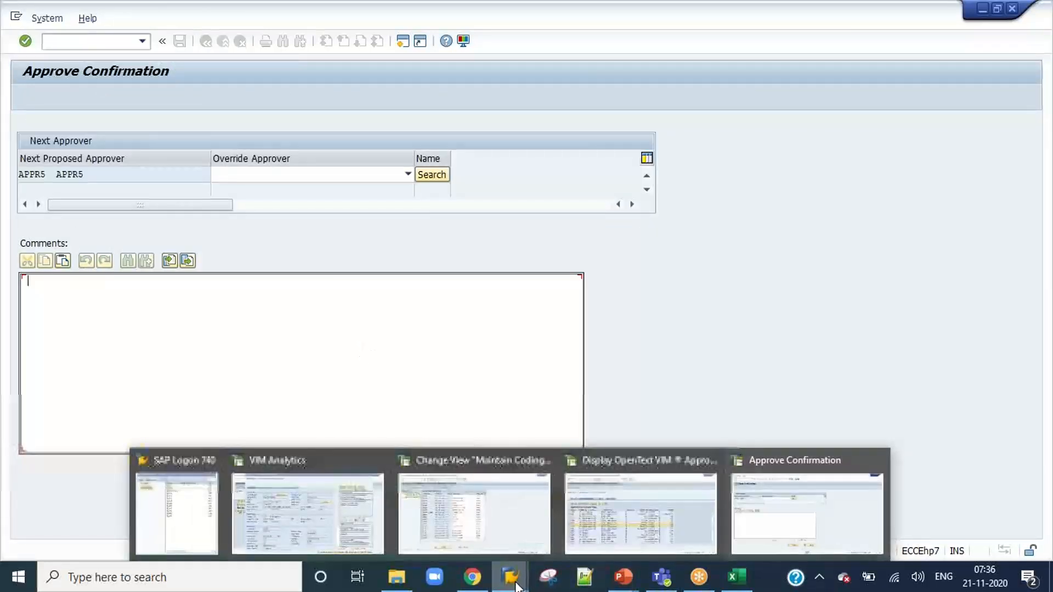
{"action": "left_click", "coordinate": [653, 526]}
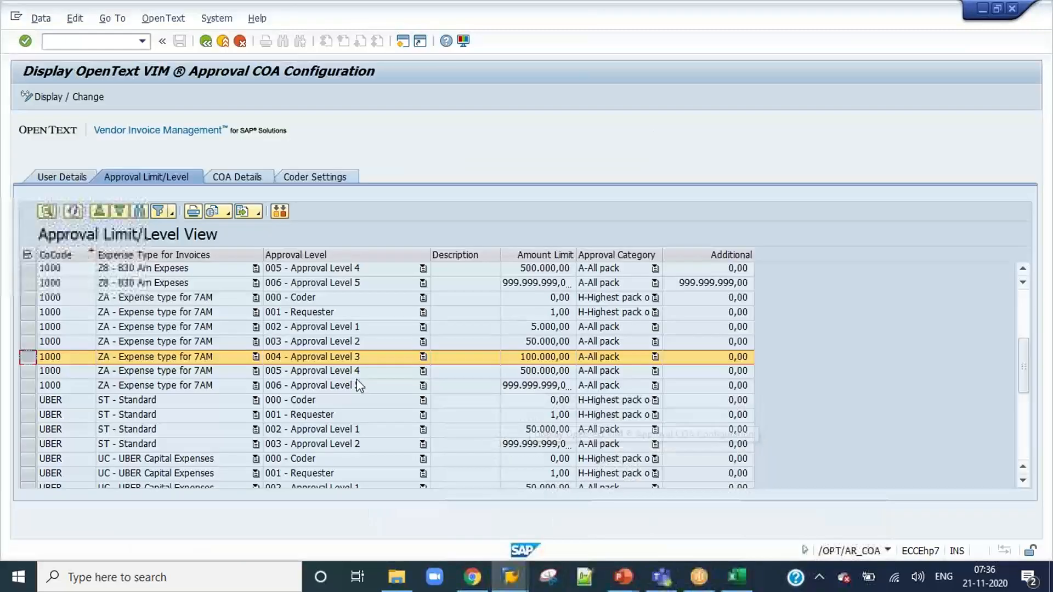
{"action": "left_click", "coordinate": [25, 371]}
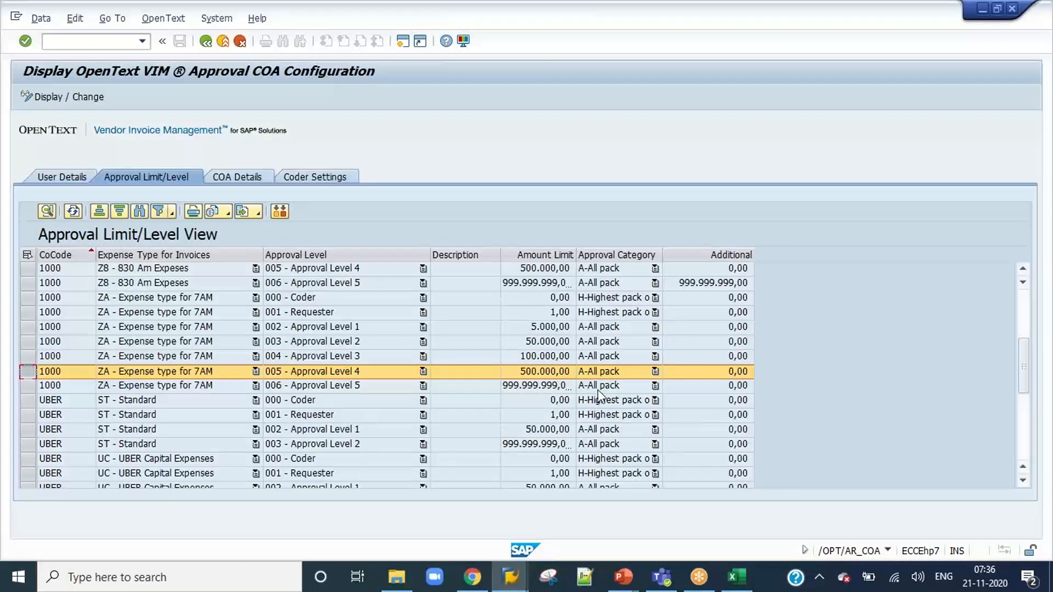
{"action": "key", "text": "alt+Tab"}
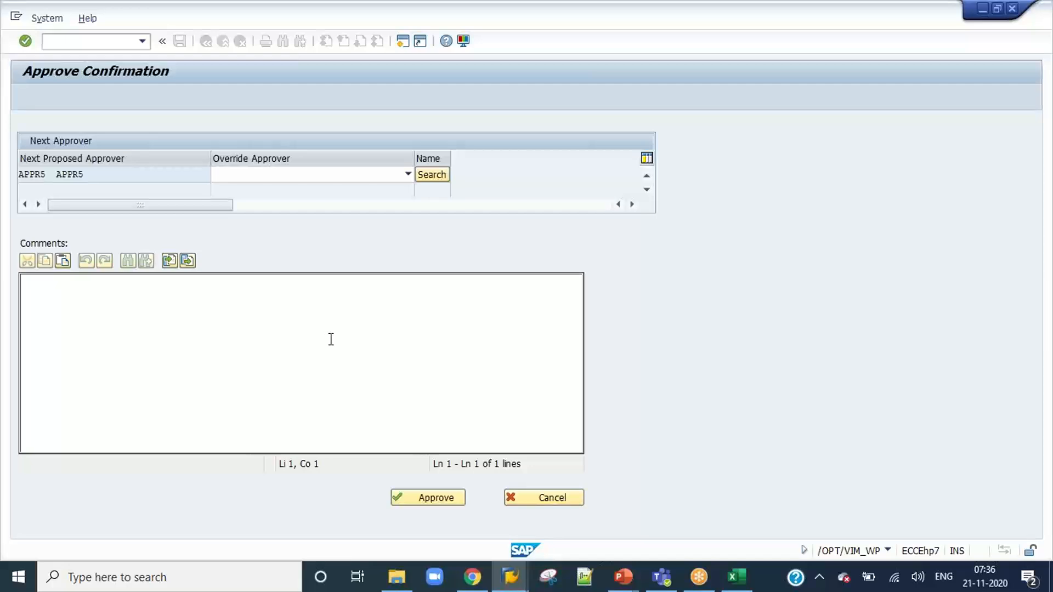
Approve invoice 836 as APPR4 with the comment "Approved", keeping APPR5 as next approver, and end the session with /nex.
{"action": "type", "text": "Approved"}
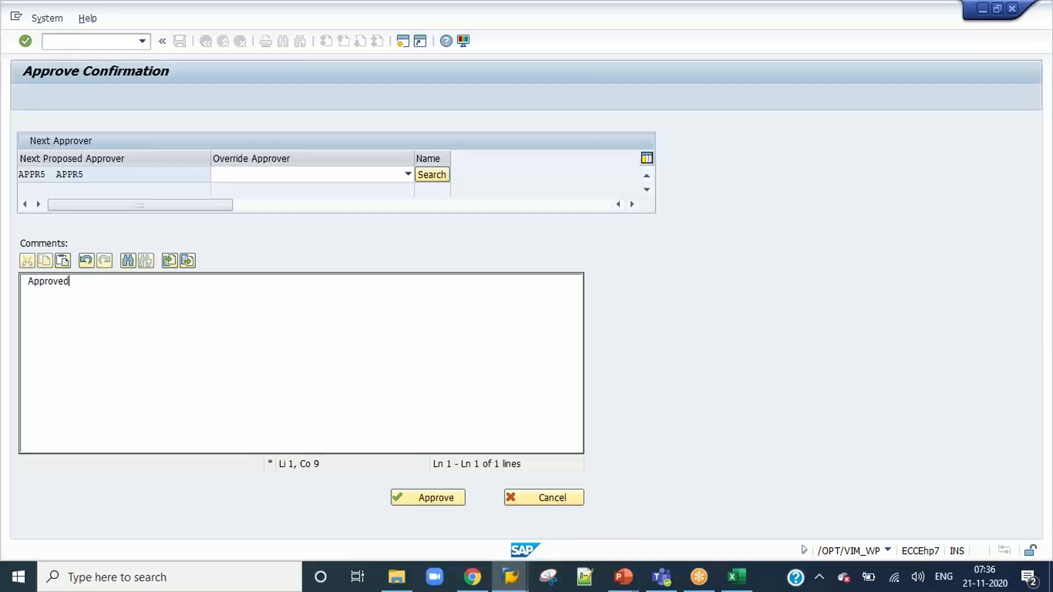
{"action": "left_click", "coordinate": [417, 500]}
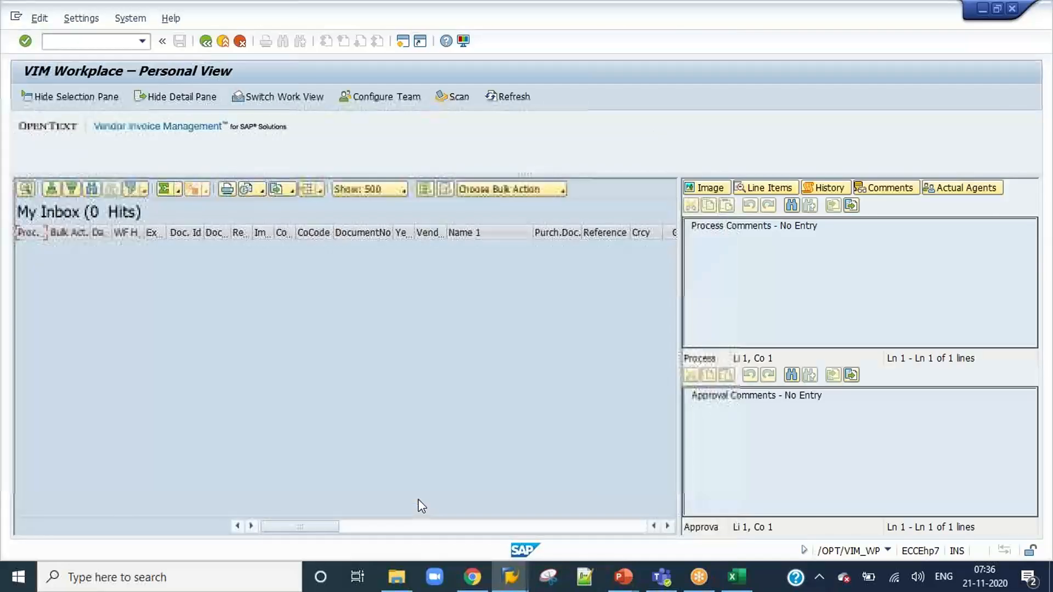
{"action": "type", "text": "/"}
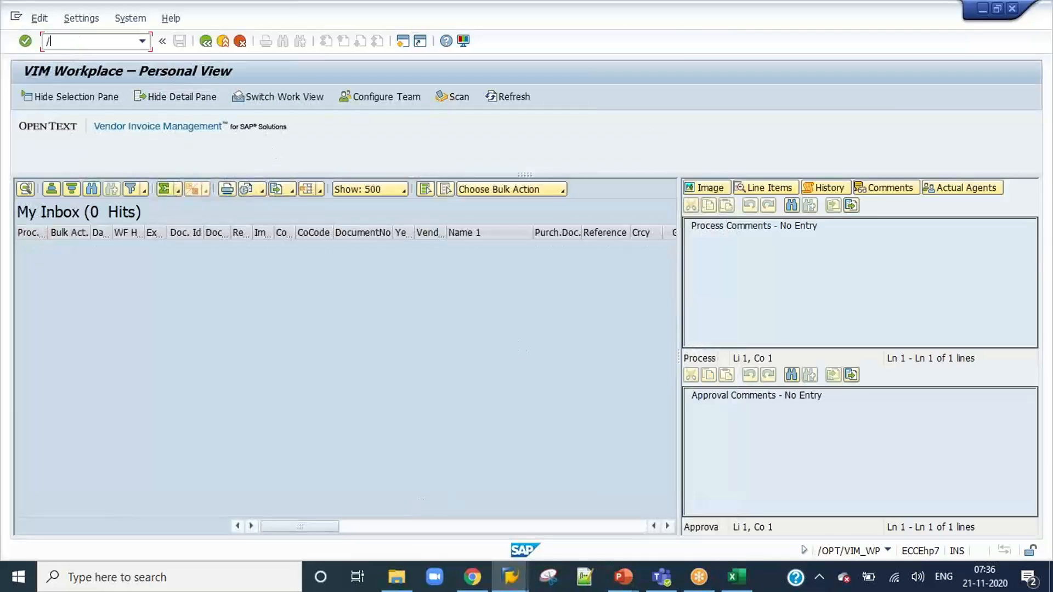
{"action": "type", "text": "nex"}
{"action": "key", "text": "Return"}
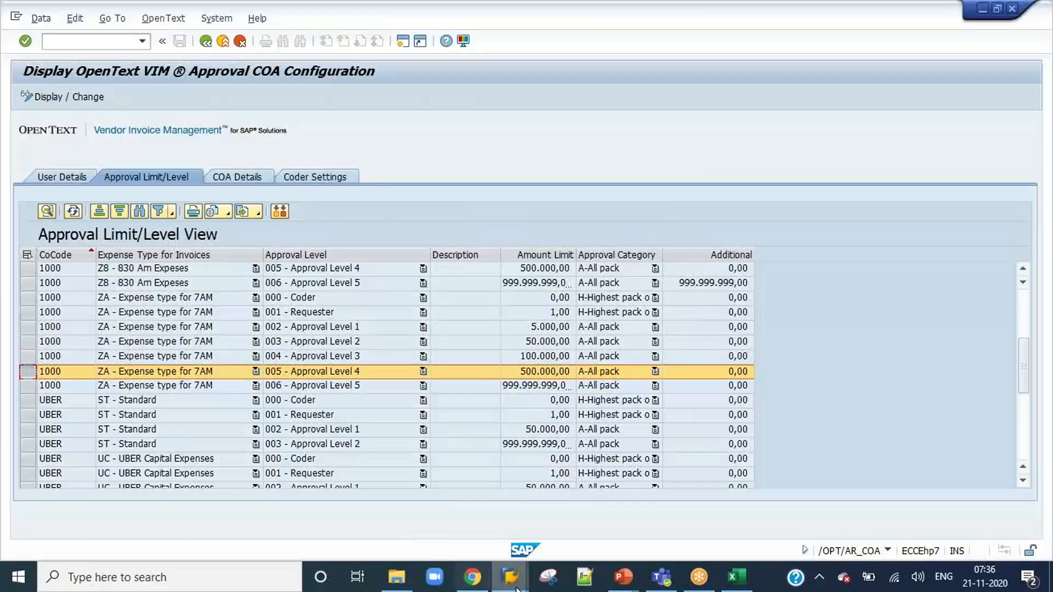
Log on to the DEV system as Appr5, entering the account password.
{"action": "mouse_move", "coordinate": [510, 576]}
{"action": "left_click", "coordinate": [269, 517]}
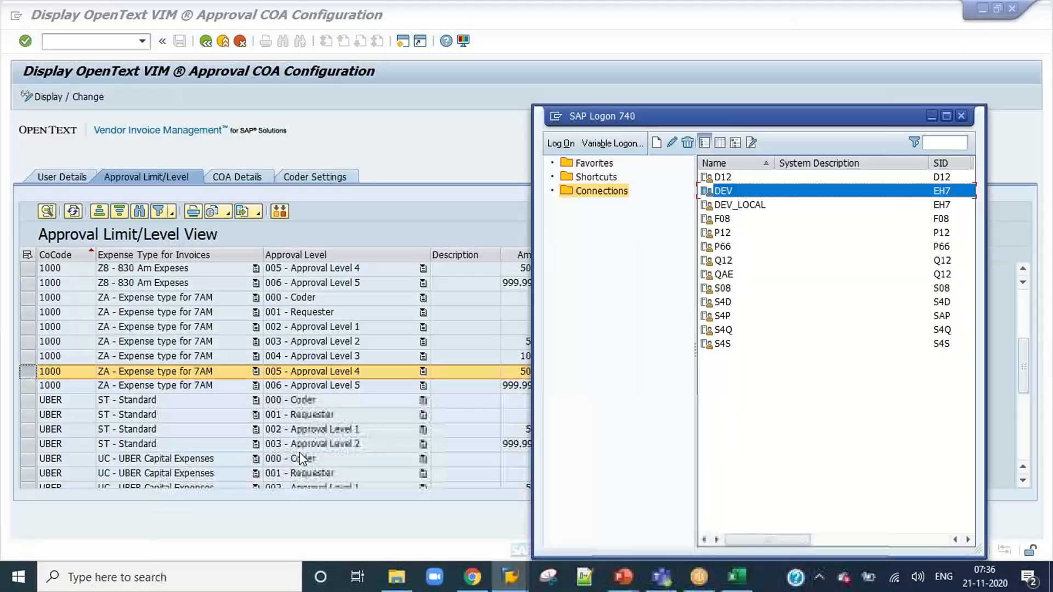
{"action": "double_click", "coordinate": [734, 190]}
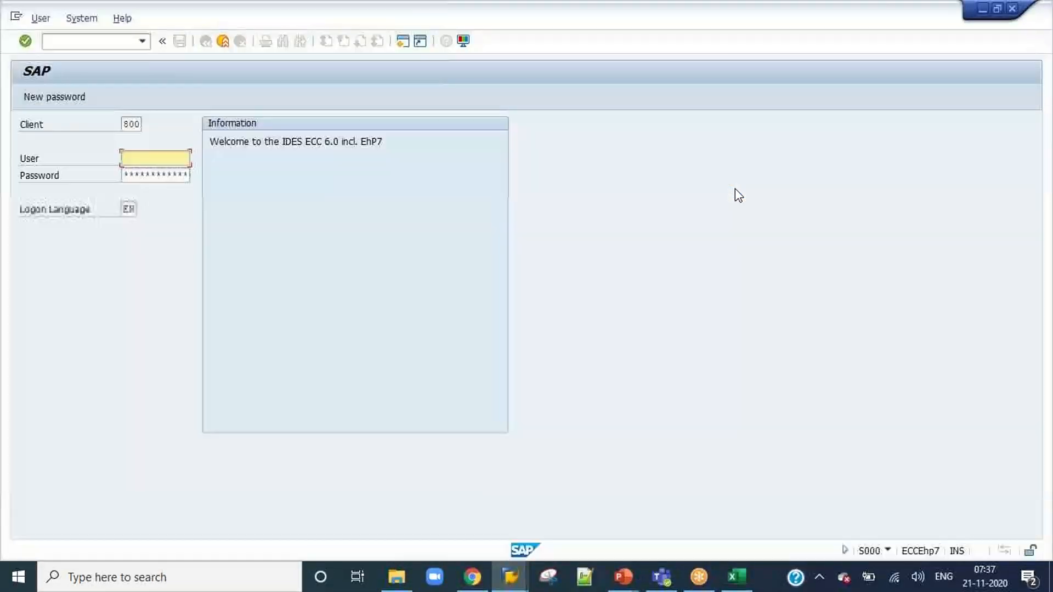
{"action": "type", "text": "Appr5"}
{"action": "key", "text": "Tab"}
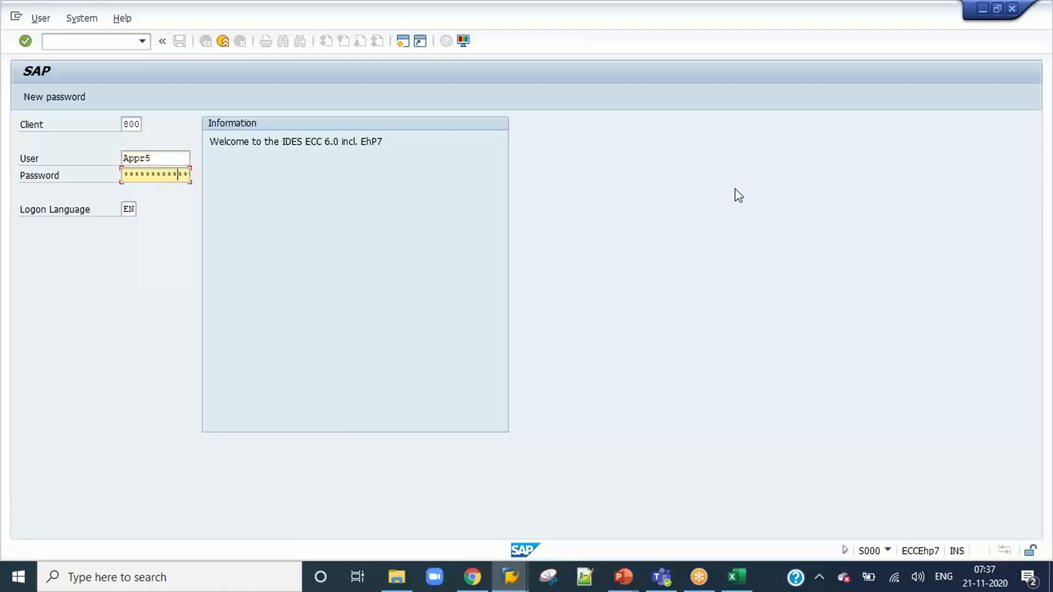
{"action": "key", "text": "Return"}
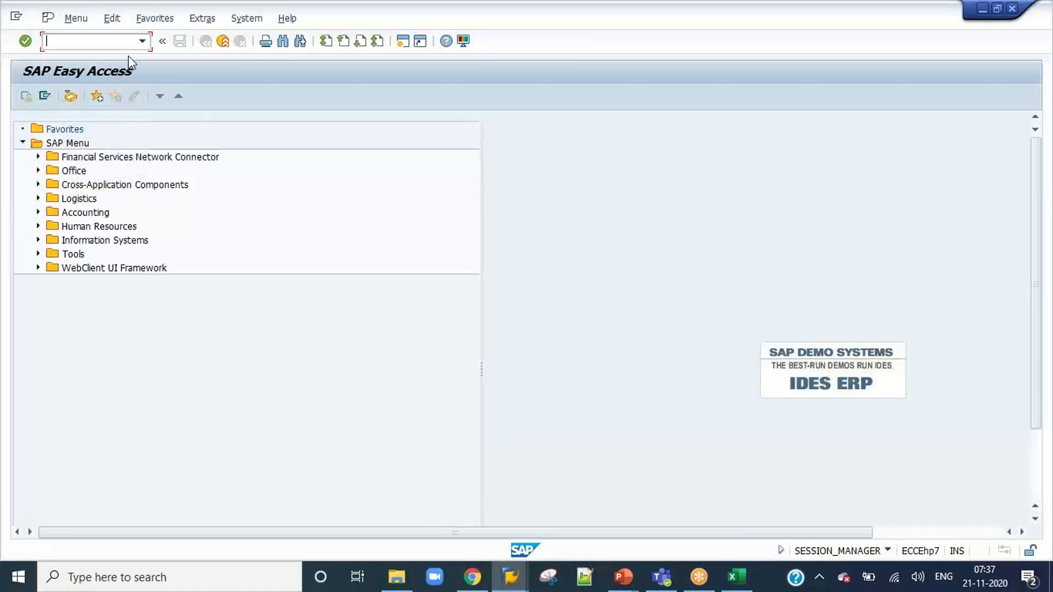
Run /n/opt/vim_wp and open invoice 836 for approval from the APPR5 inbox.
{"action": "left_click", "coordinate": [141, 42]}
{"action": "left_click", "coordinate": [114, 67]}
{"action": "key", "text": "Return"}
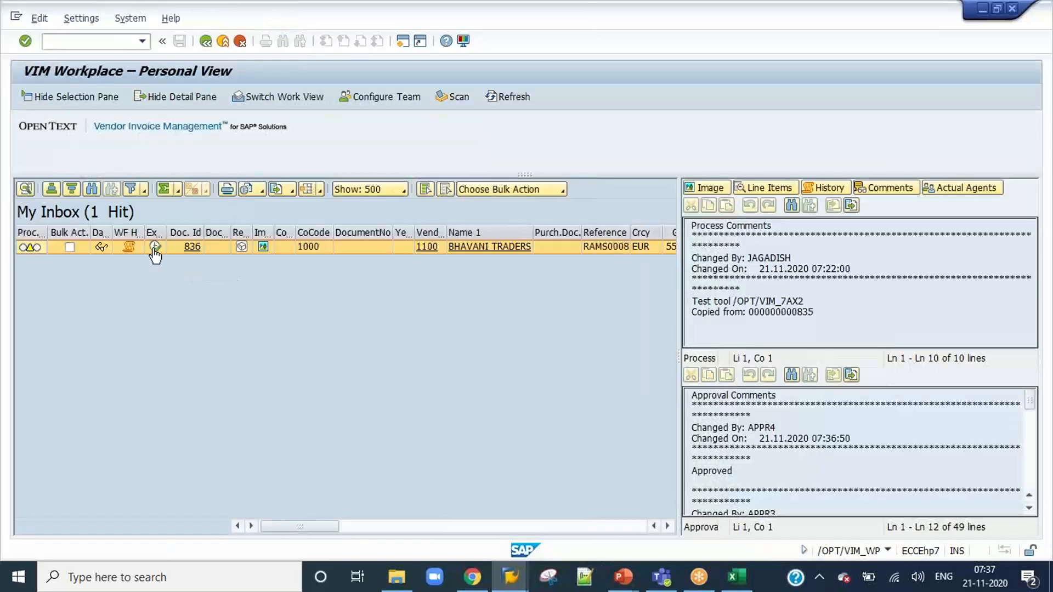
{"action": "left_click", "coordinate": [154, 247]}
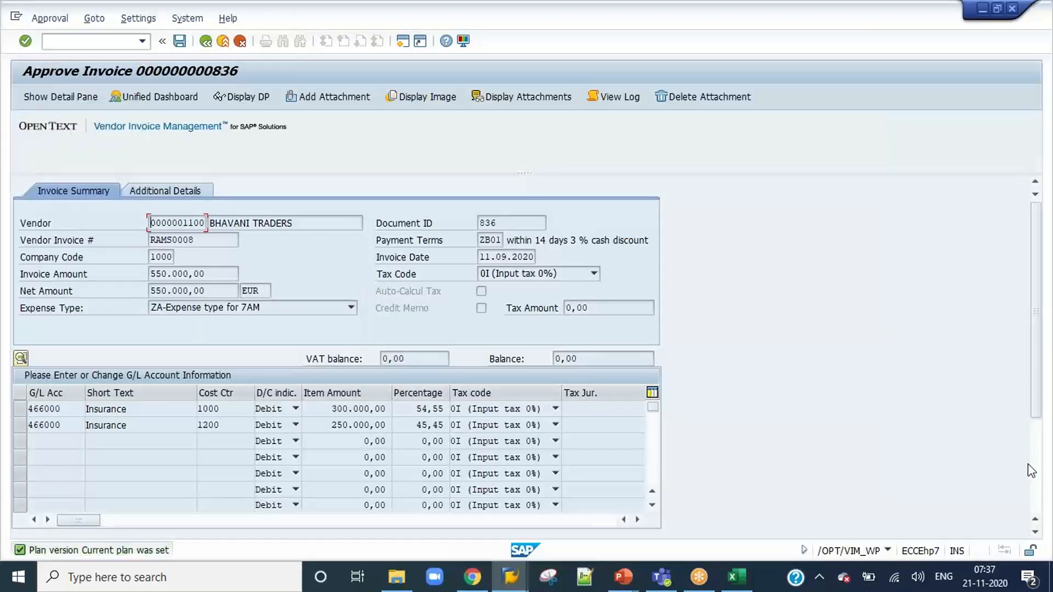
Try twice to approve invoice 836 as APPR5, closing the message window after each attempt.
{"action": "scroll", "coordinate": [1031, 470], "scroll_direction": "down", "scroll_amount": 3}
{"action": "left_click", "coordinate": [307, 529]}
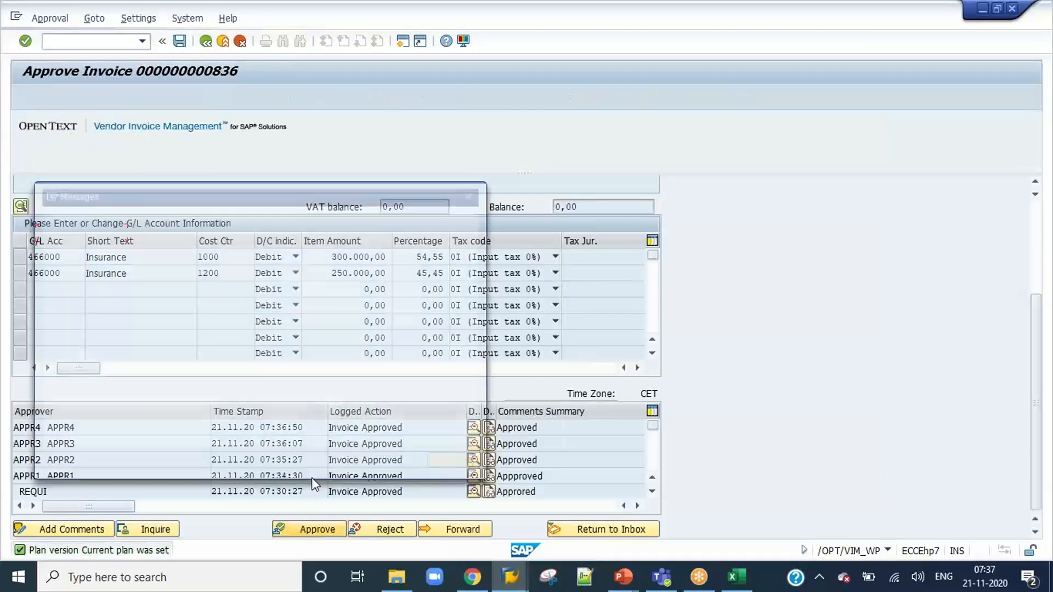
{"action": "left_click", "coordinate": [455, 465]}
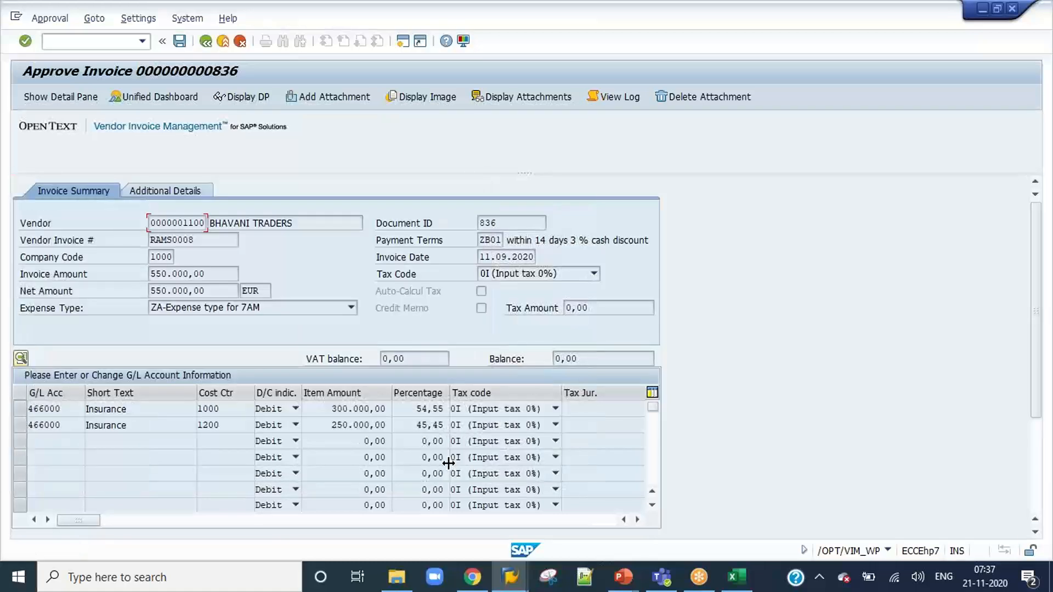
{"action": "scroll", "coordinate": [1036, 472], "scroll_direction": "down", "scroll_amount": 3}
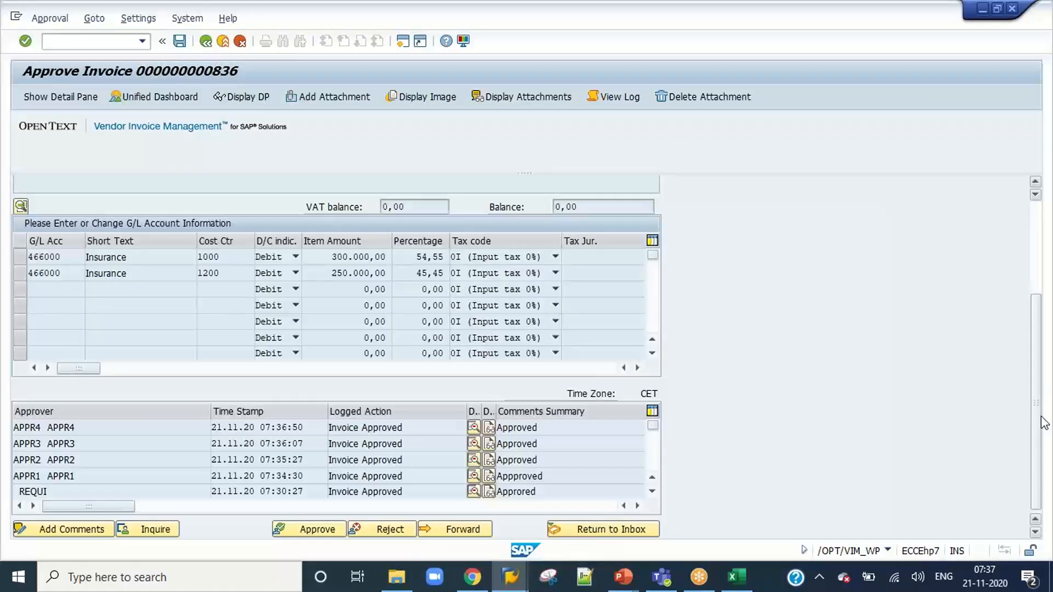
{"action": "left_click", "coordinate": [317, 529]}
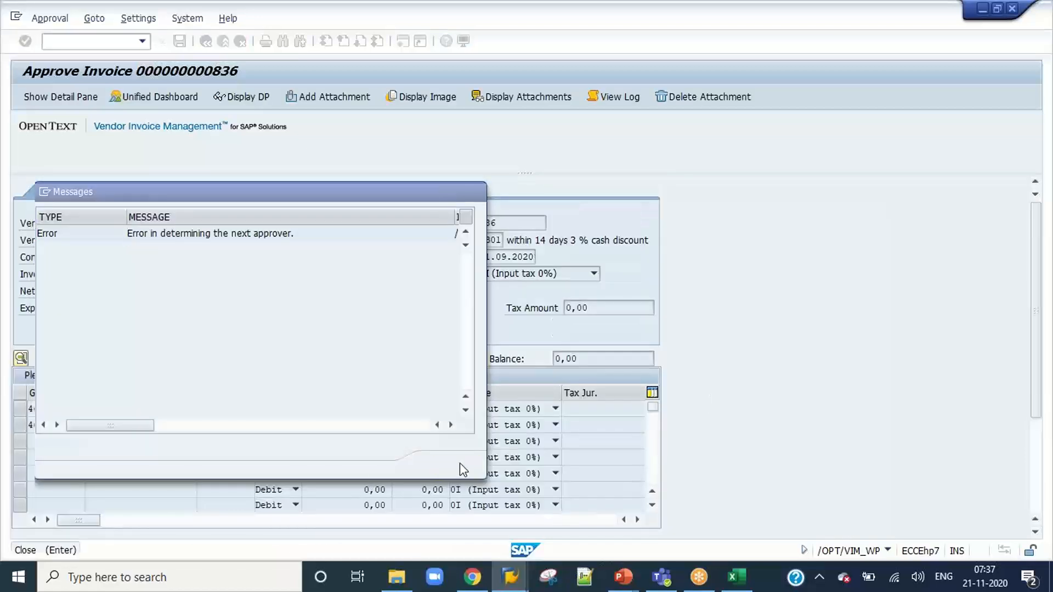
{"action": "left_click", "coordinate": [460, 465]}
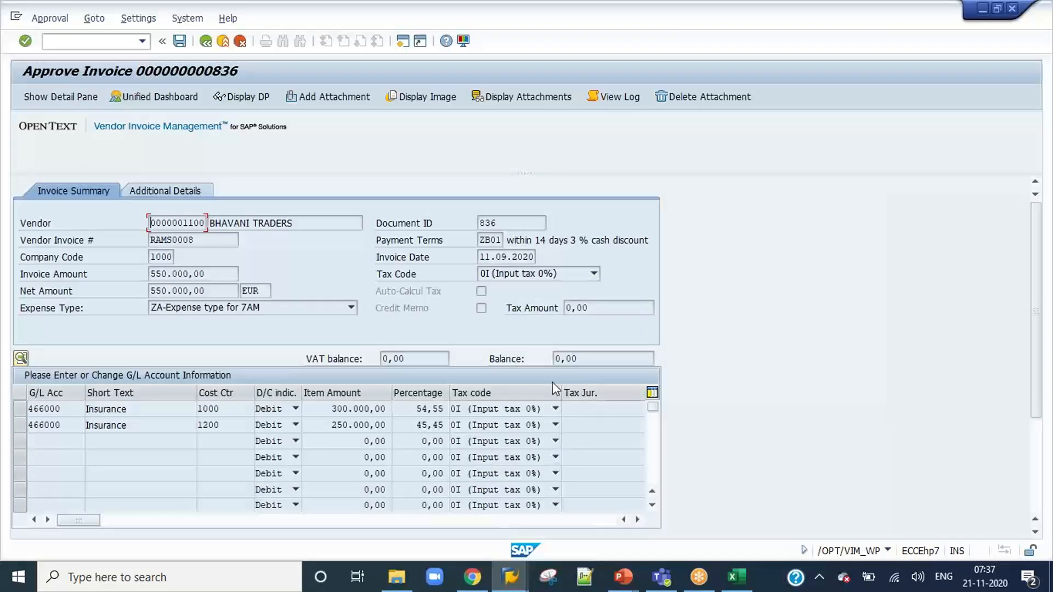
Review the header amounts, cost center line items and approver history of invoice 836.
{"action": "left_click", "coordinate": [509, 577]}
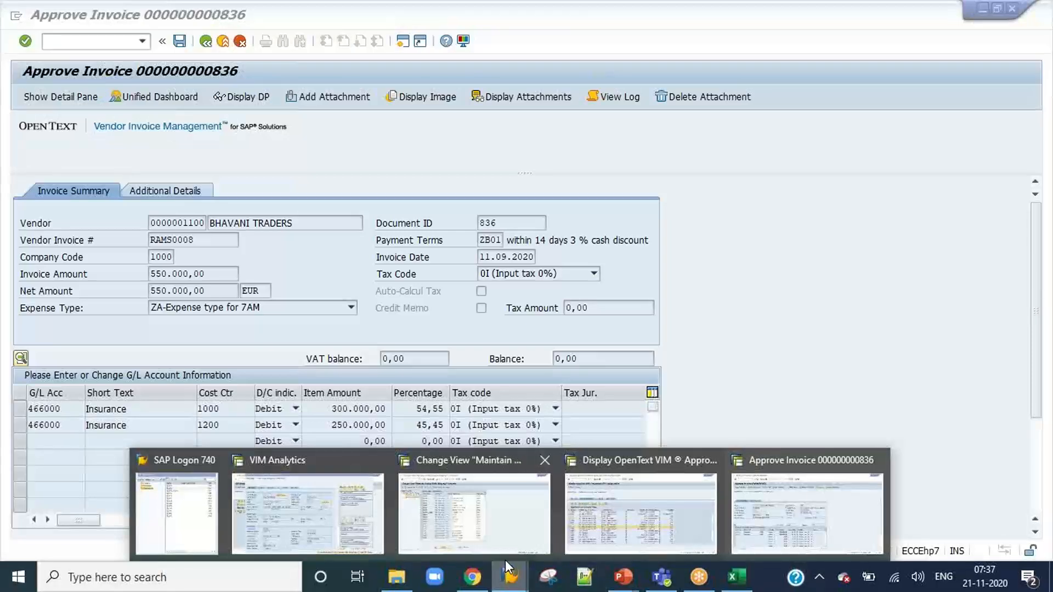
{"action": "left_click", "coordinate": [693, 337]}
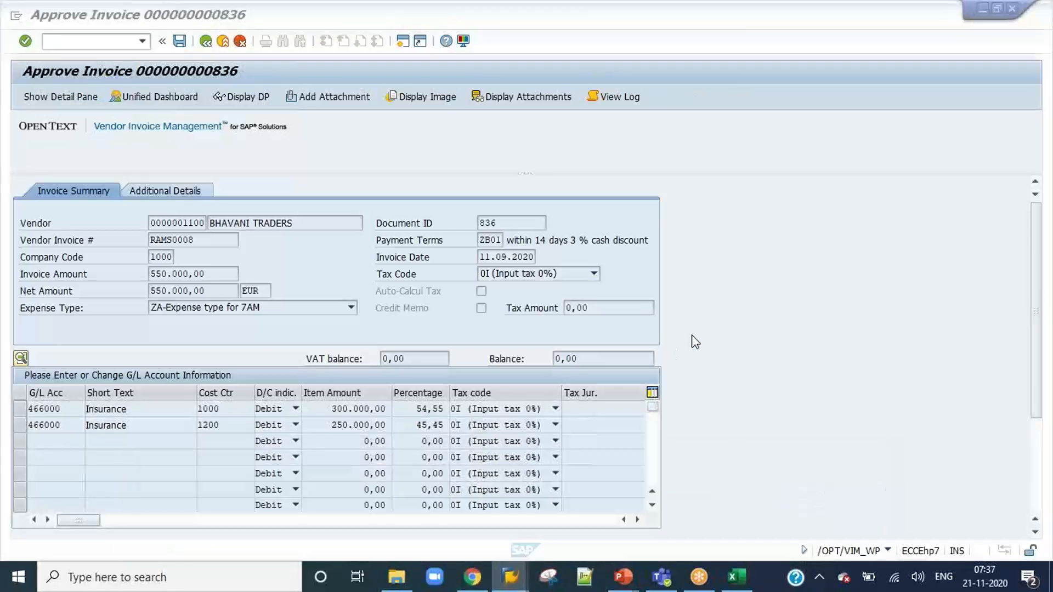
{"action": "left_click", "coordinate": [1035, 487]}
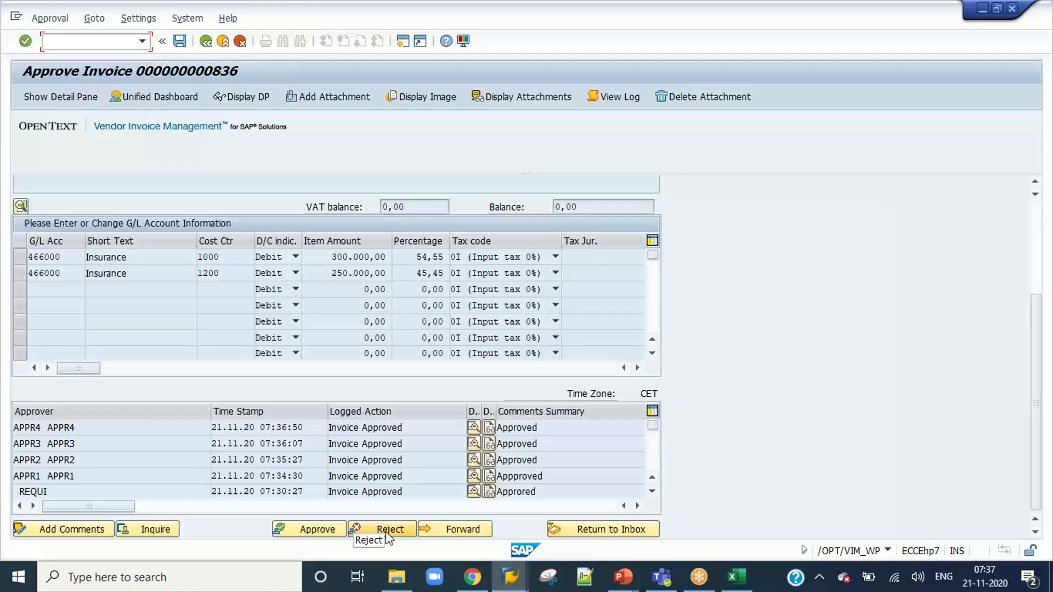
{"action": "left_click", "coordinate": [1036, 254]}
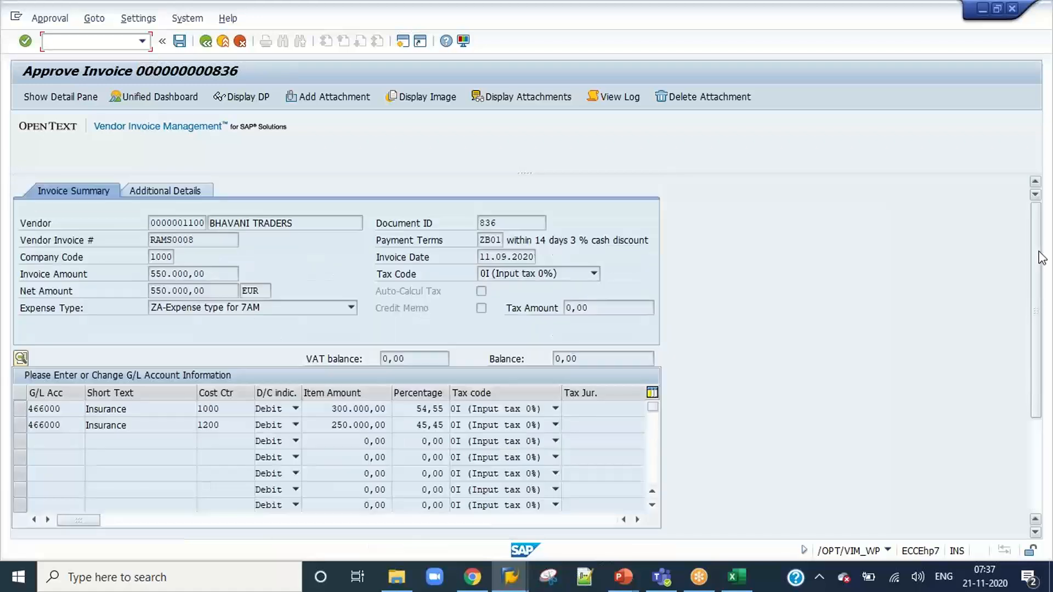
{"action": "left_click", "coordinate": [1038, 470]}
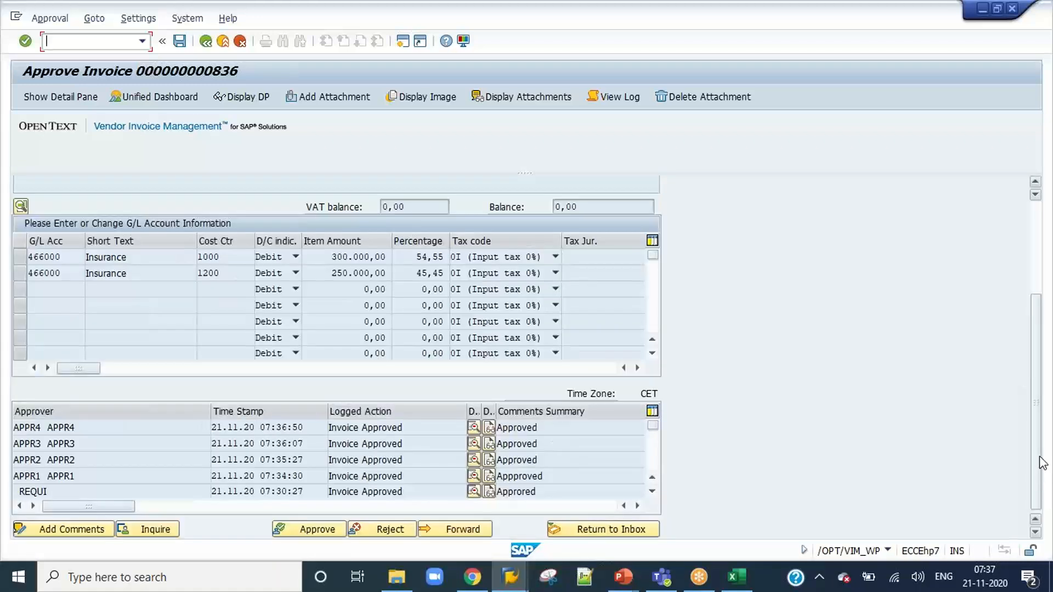
{"action": "left_click_drag", "start_coordinate": [1039, 445], "coordinate": [1048, 377]}
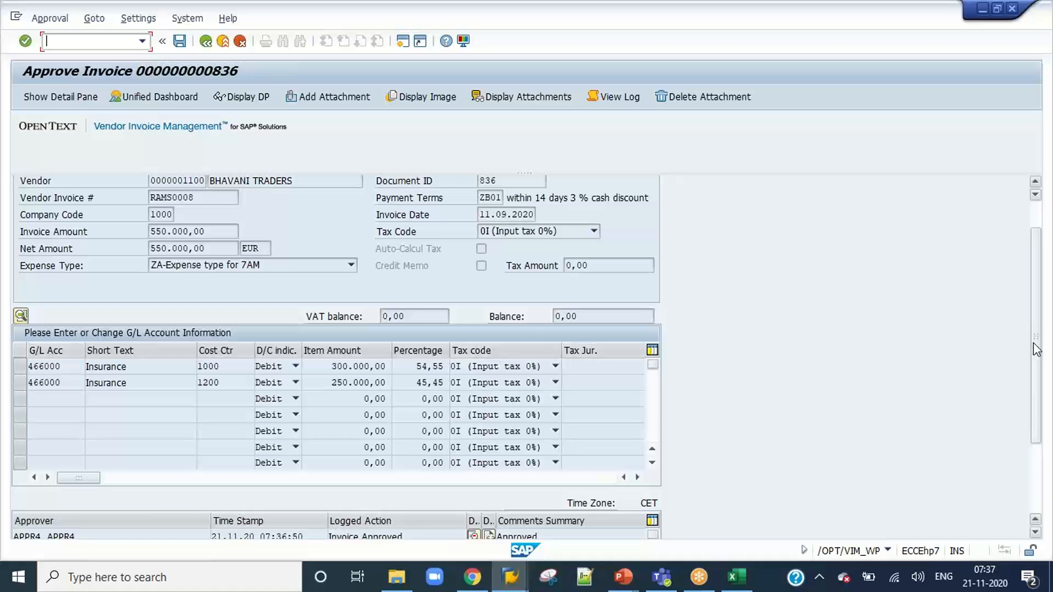
Compare the cost center 1000 and 1200 item amounts of invoice 836 with its list of logged approvals.
{"action": "scroll", "coordinate": [1036, 324], "scroll_direction": "up", "scroll_amount": 2}
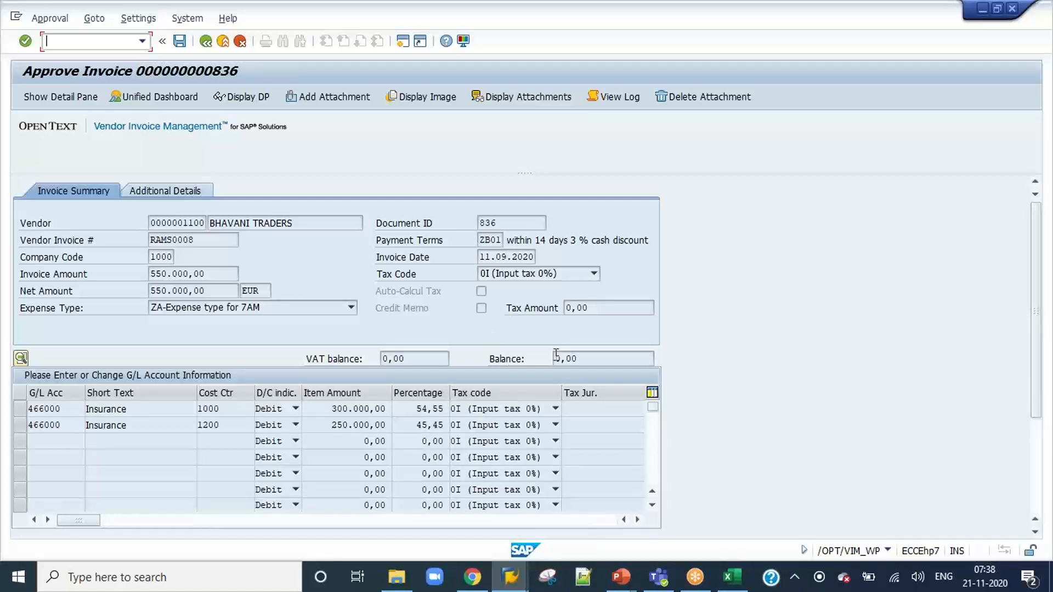
{"action": "mouse_move", "coordinate": [1036, 384]}
{"action": "left_mouse_down"}
{"action": "mouse_move", "coordinate": [1039, 483]}
{"action": "mouse_move", "coordinate": [1042, 387]}
{"action": "left_mouse_up"}
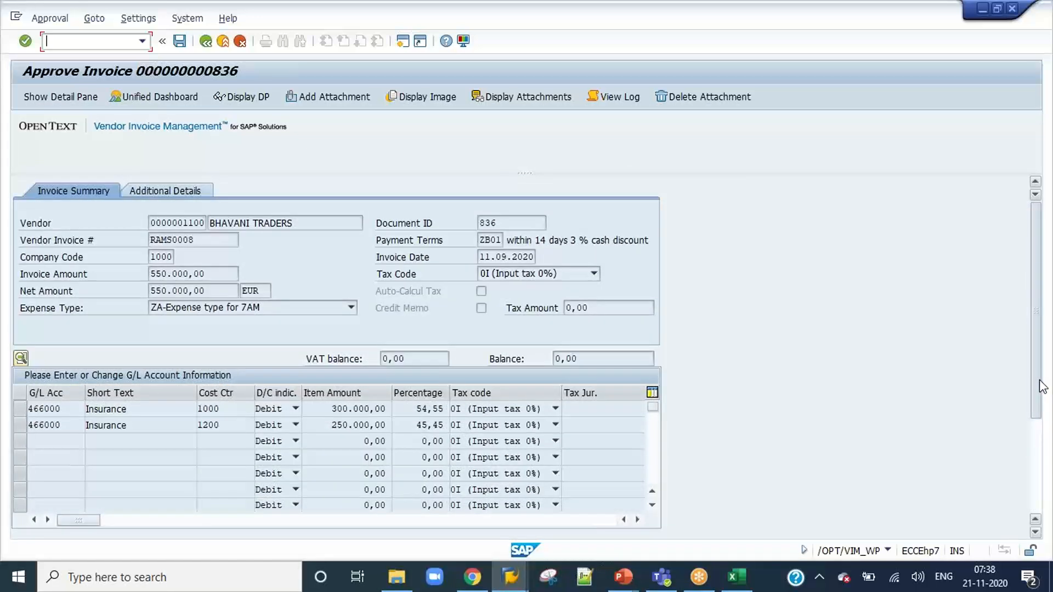
{"action": "left_click_drag", "start_coordinate": [1042, 387], "coordinate": [1041, 492]}
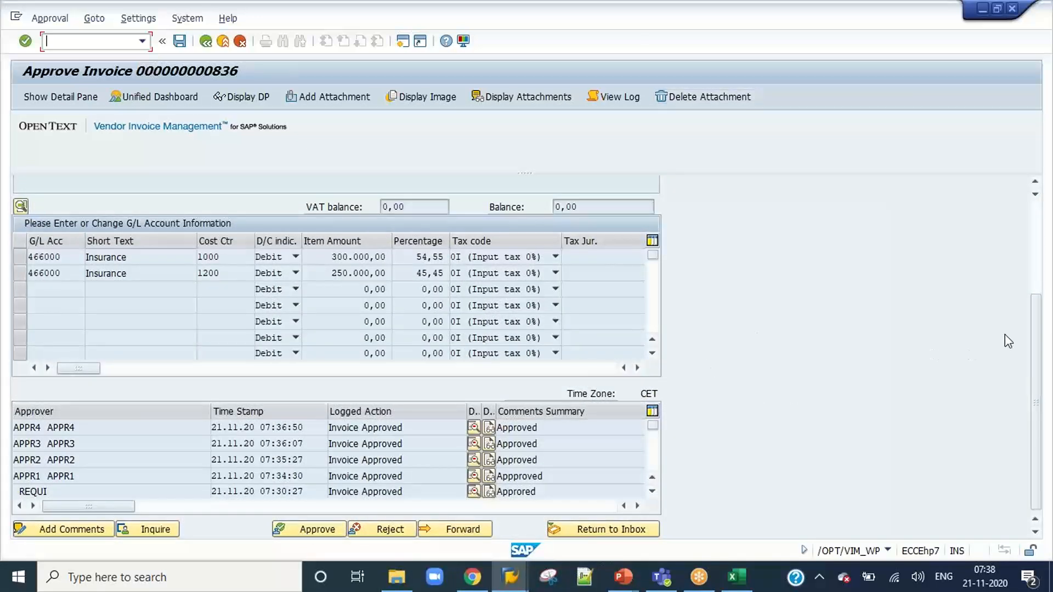
{"action": "left_click", "coordinate": [1034, 277]}
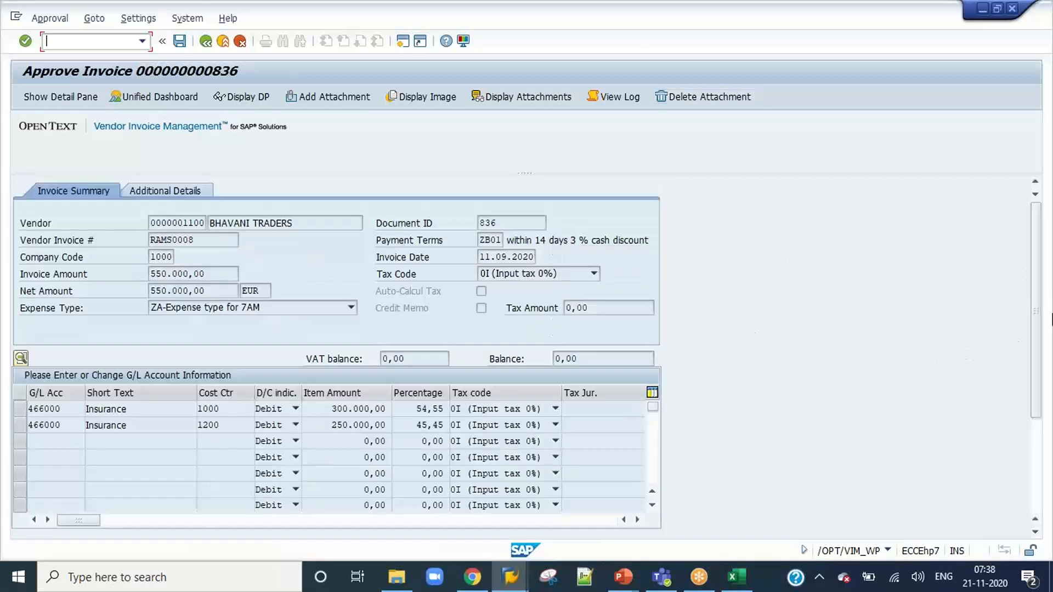
{"action": "left_click_drag", "start_coordinate": [1036, 329], "coordinate": [1038, 423]}
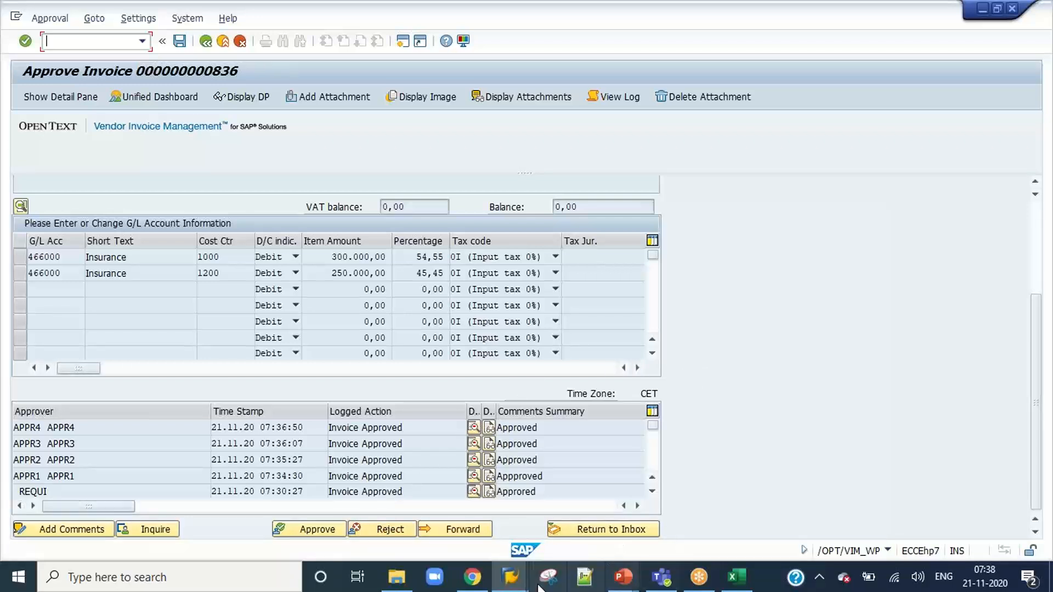
Close the invoice display in VIM Analytics and rerun the report for document 836 to check its current agent.
{"action": "mouse_move", "coordinate": [513, 586]}
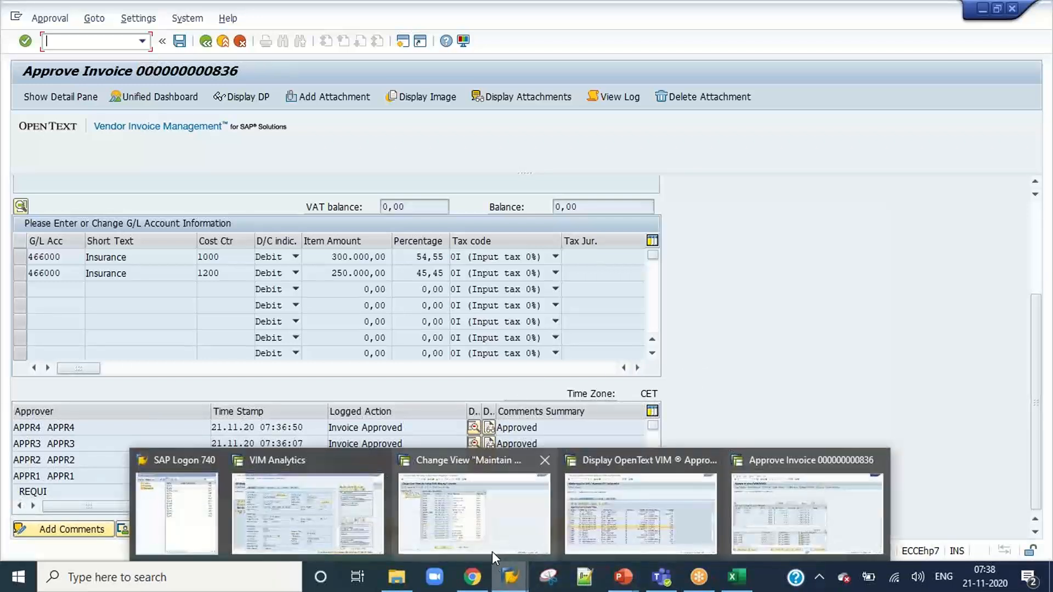
{"action": "left_click", "coordinate": [338, 512]}
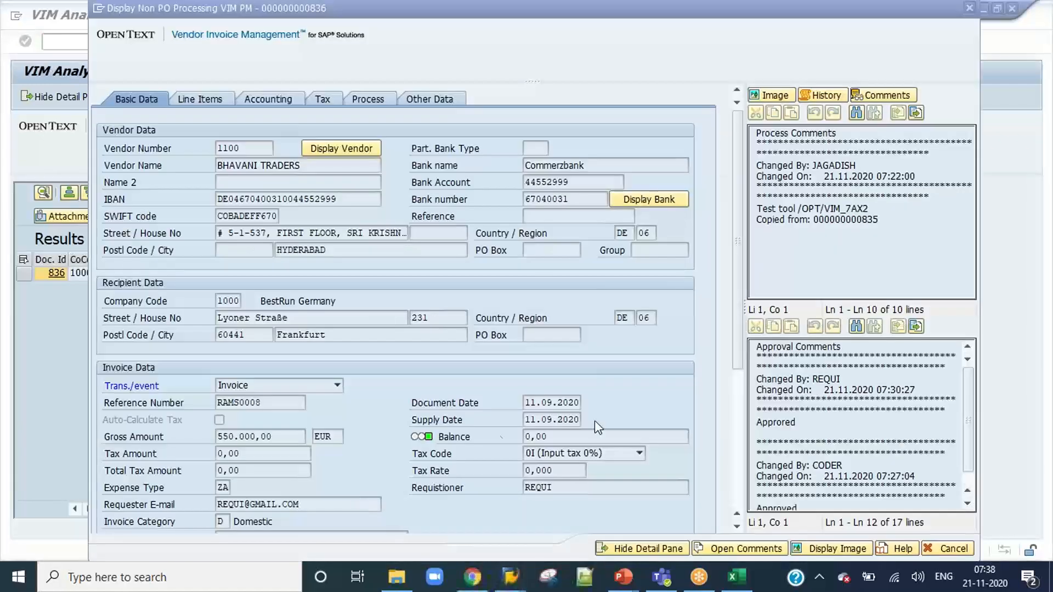
{"action": "left_click", "coordinate": [932, 544]}
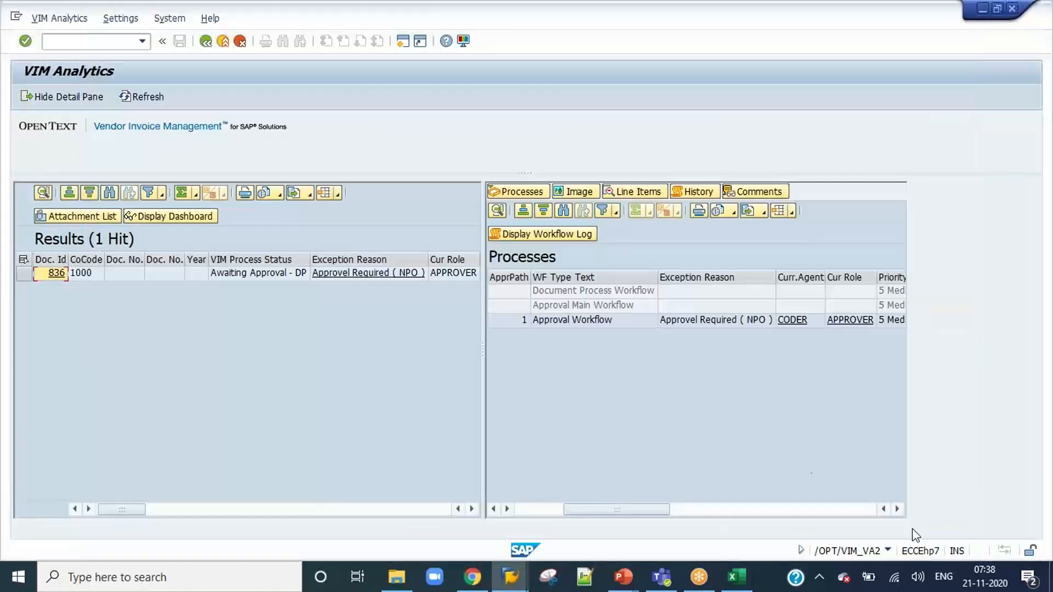
{"action": "left_click", "coordinate": [203, 43]}
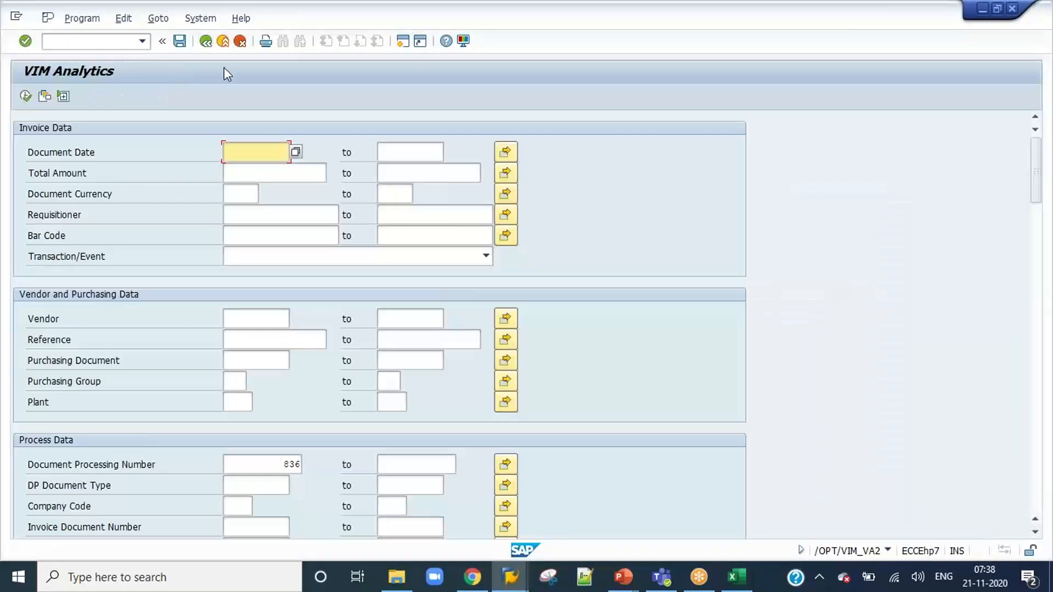
{"action": "left_click", "coordinate": [25, 96]}
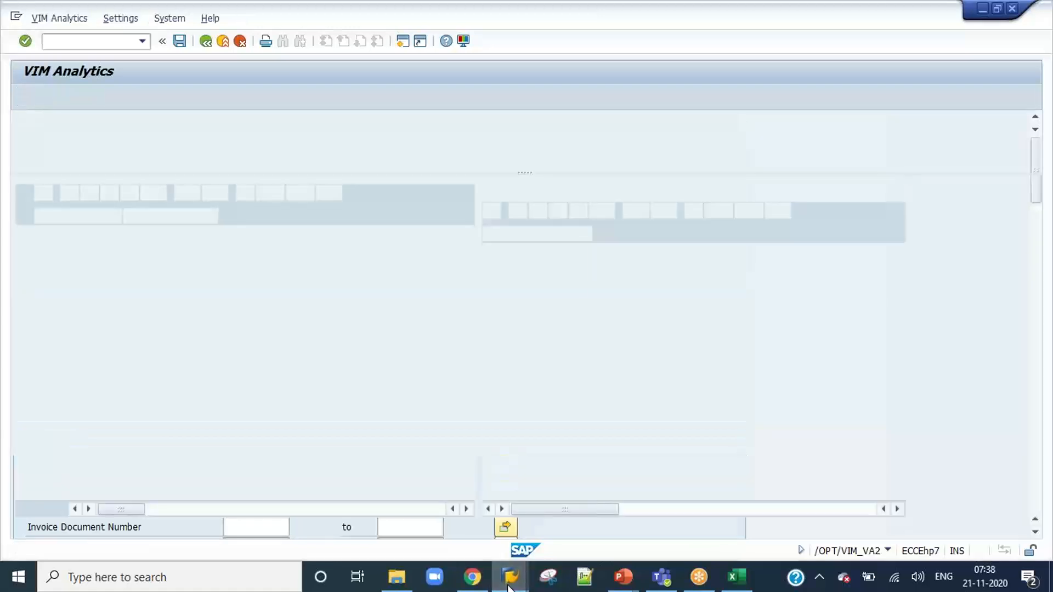
In the approval flow settings for AFS ID 91, set the Reject Process Type to 1, One Step Back, and save.
{"action": "mouse_move", "coordinate": [510, 576]}
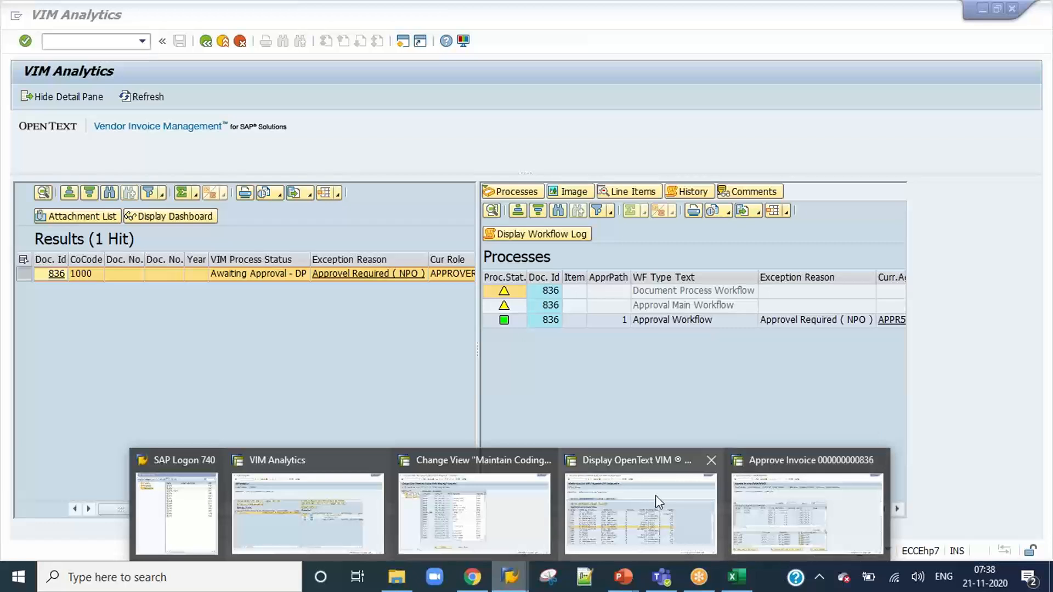
{"action": "left_click", "coordinate": [535, 509]}
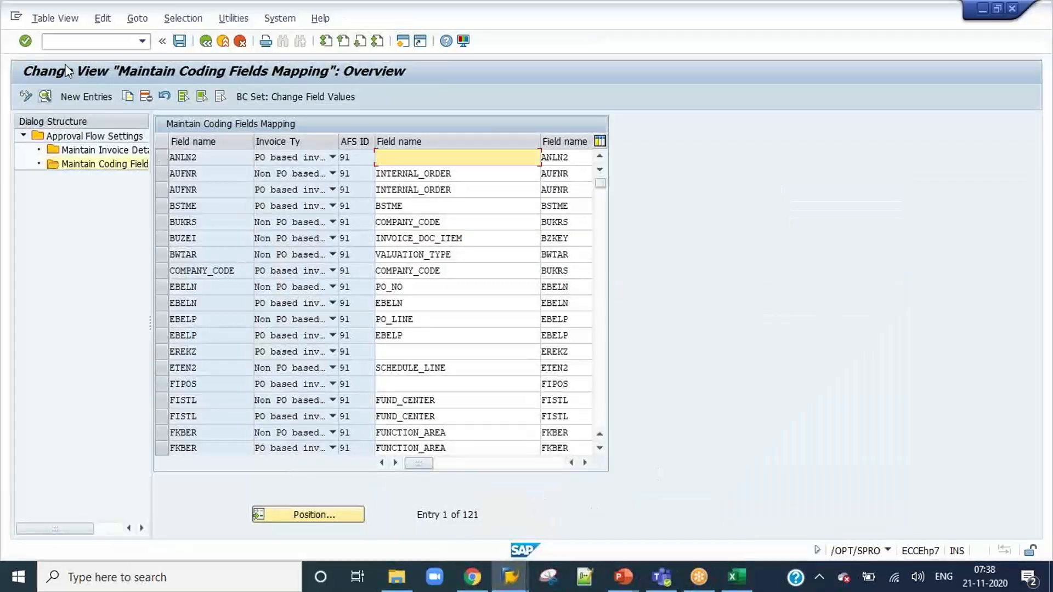
{"action": "double_click", "coordinate": [108, 139]}
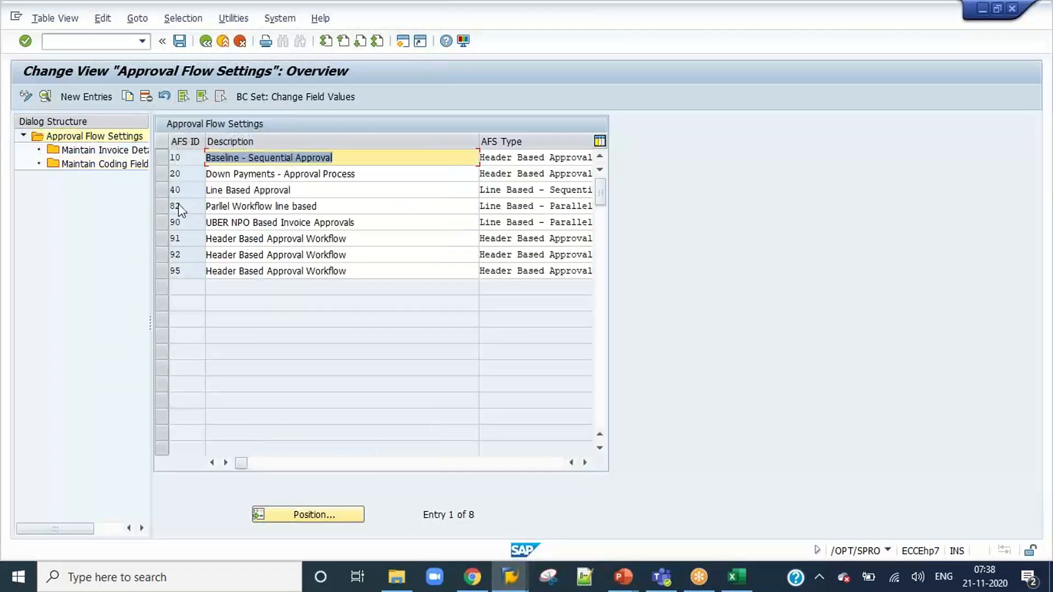
{"action": "left_click", "coordinate": [173, 238]}
{"action": "left_click", "coordinate": [45, 97]}
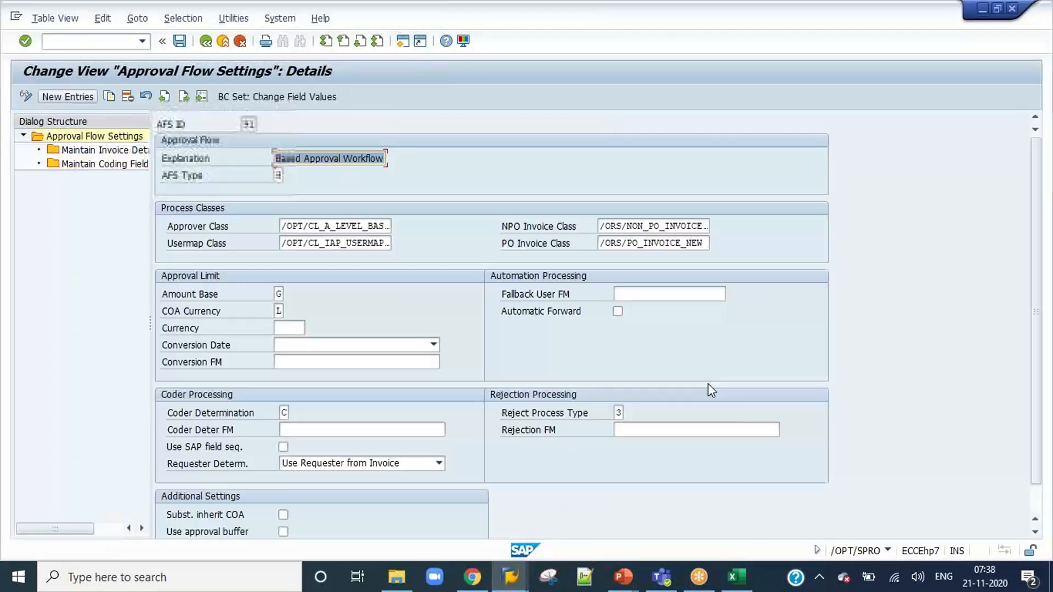
{"action": "left_click", "coordinate": [618, 414]}
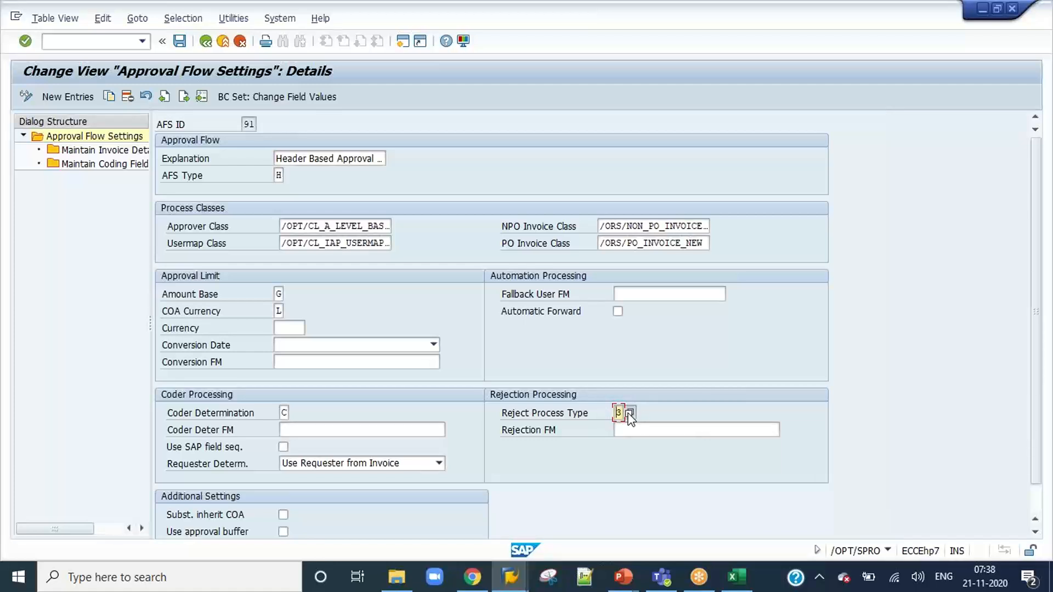
{"action": "left_click", "coordinate": [629, 412]}
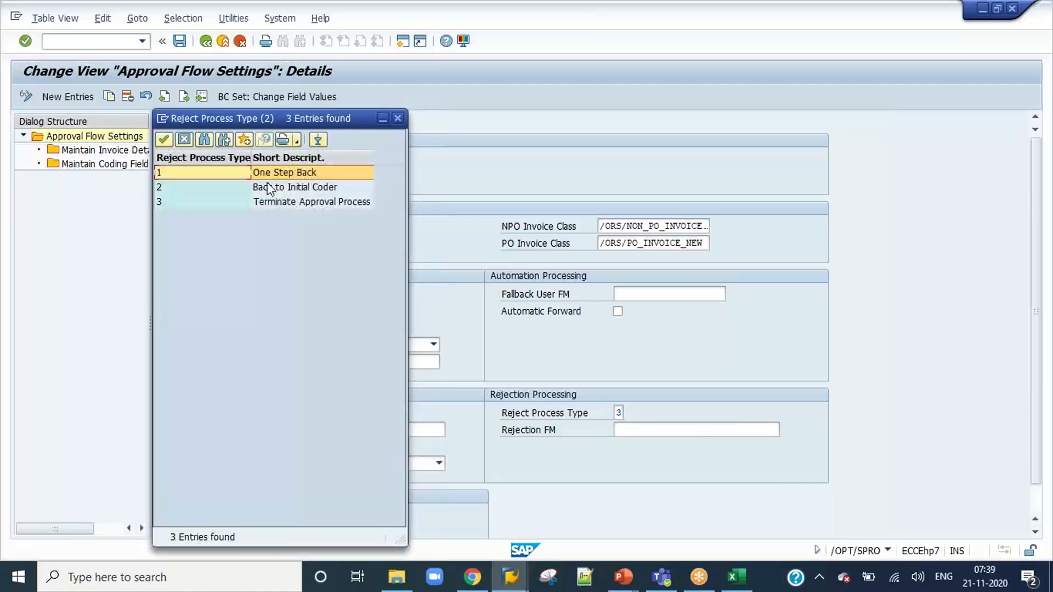
{"action": "double_click", "coordinate": [272, 173]}
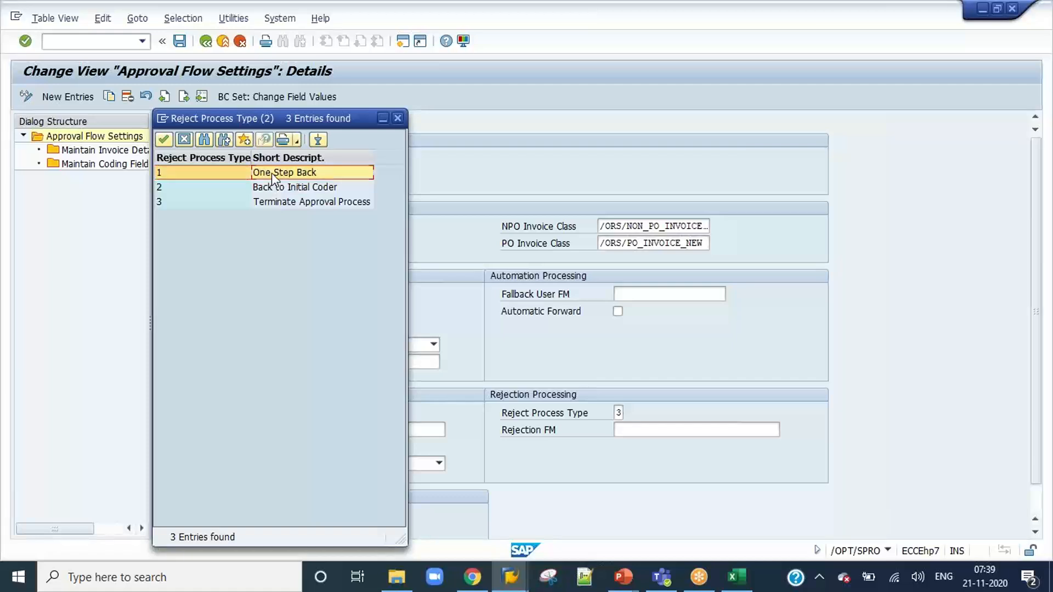
{"action": "left_click", "coordinate": [179, 41]}
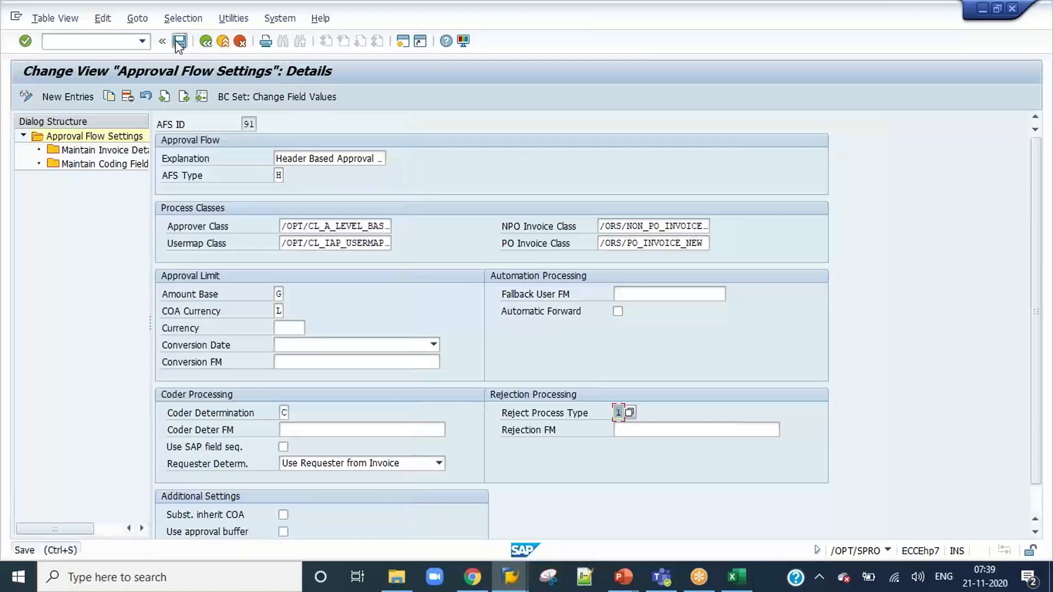
{"action": "left_click", "coordinate": [510, 576]}
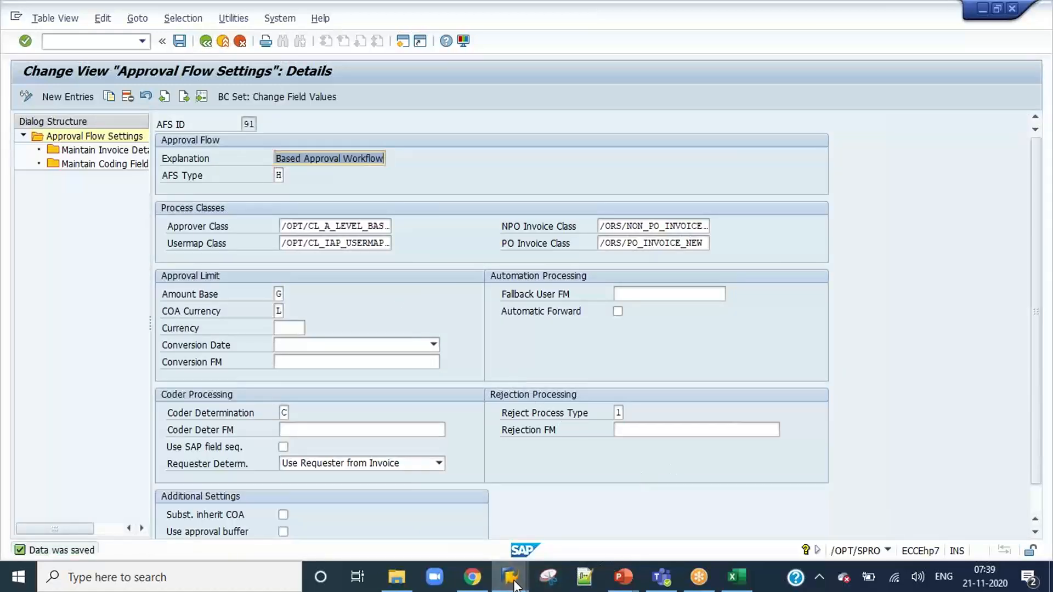
{"action": "left_click", "coordinate": [622, 412]}
Reject invoice 836 as APPR5, giving the reason "Next Approver is not determined please".
{"action": "mouse_move", "coordinate": [516, 584]}
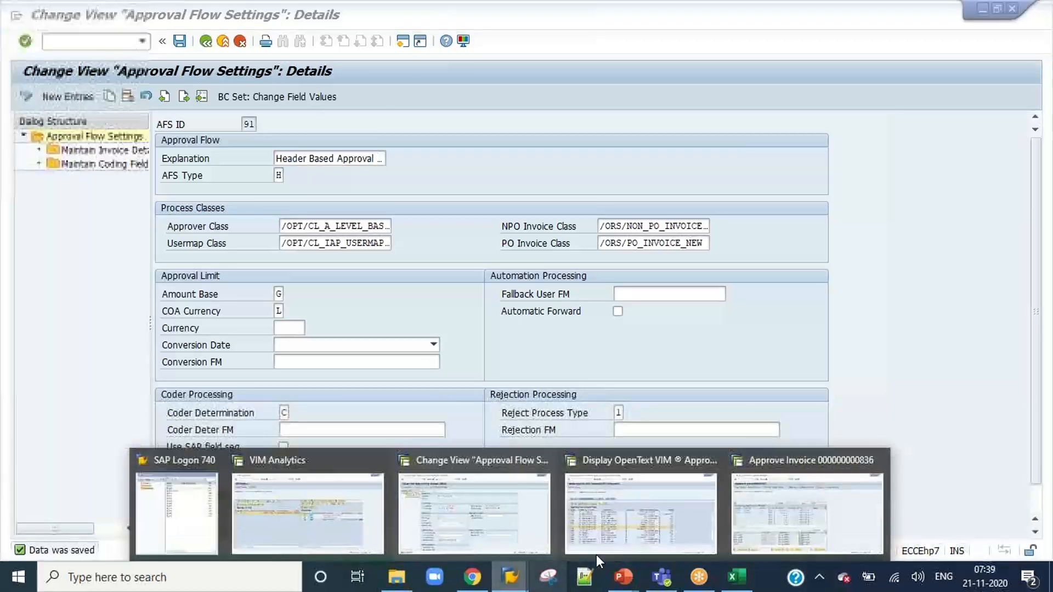
{"action": "left_click", "coordinate": [802, 496]}
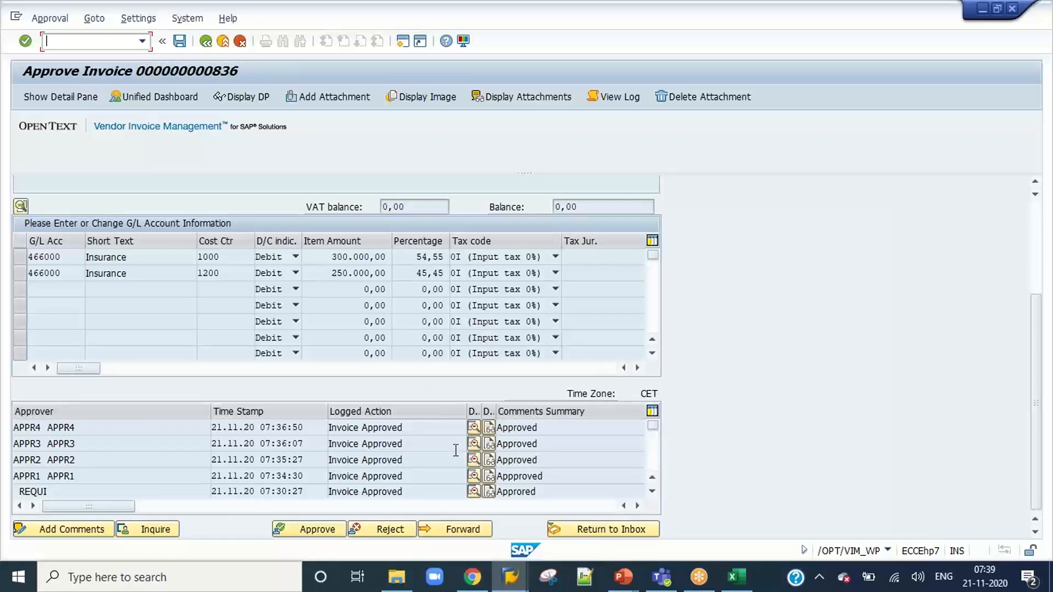
{"action": "left_click", "coordinate": [387, 531]}
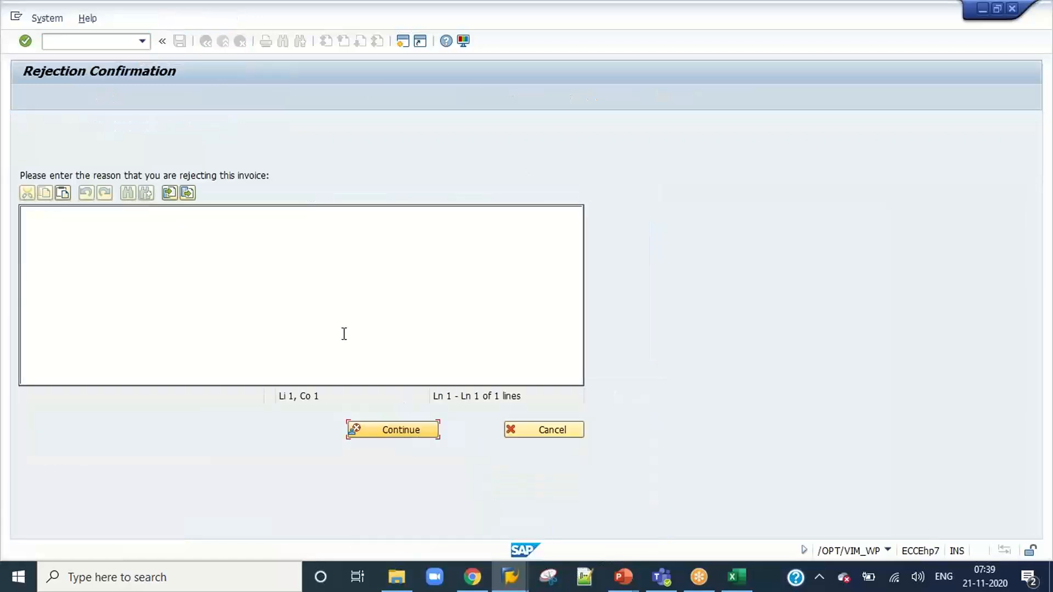
{"action": "left_click", "coordinate": [317, 303]}
{"action": "type", "text": "R"}
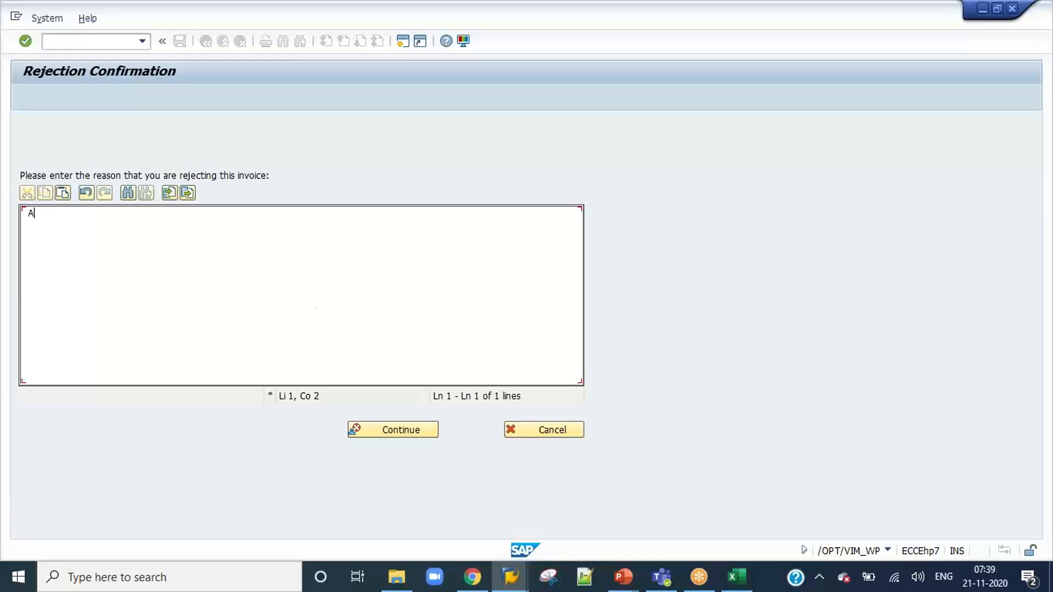
{"action": "key", "text": "BackSpace"}
{"action": "type", "text": "Next Approver is not determ"}
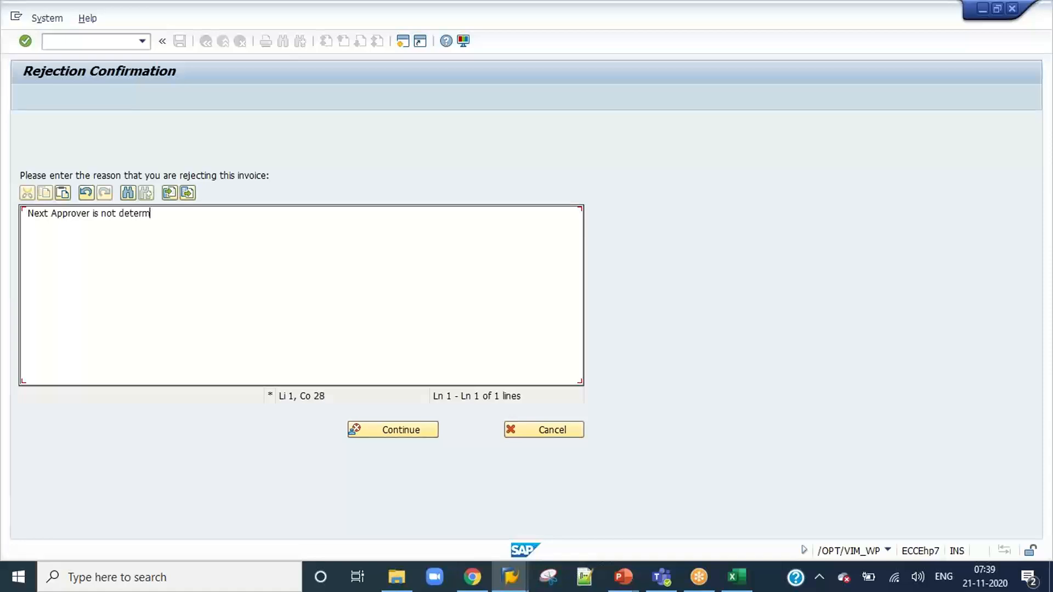
{"action": "type", "text": "ined please check"}
{"action": "left_click", "coordinate": [383, 433]}
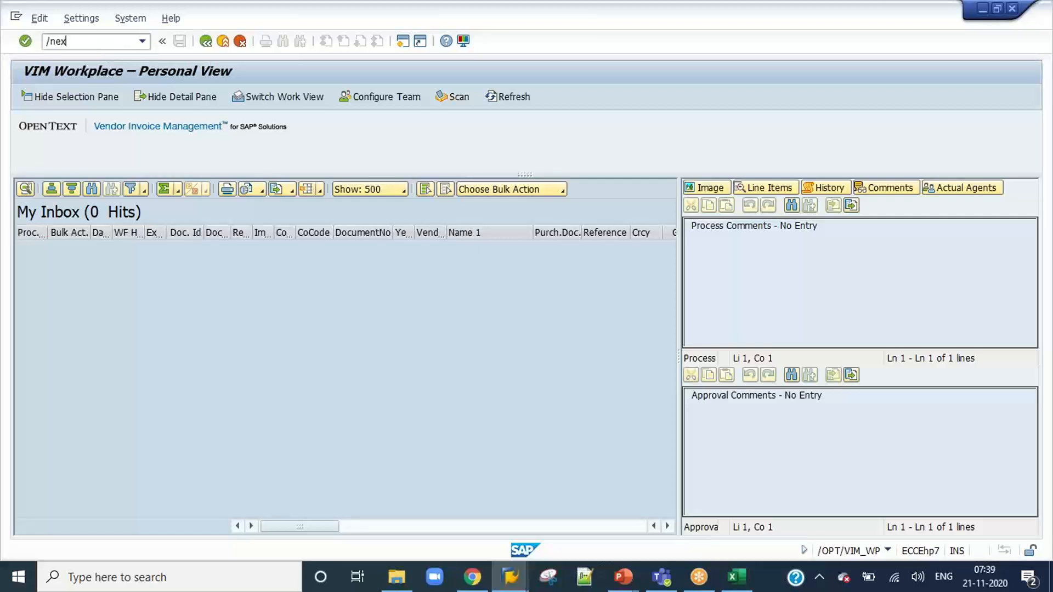
Log off the APPR5 session with /nex and check the current agent of document 836 in VIM Analytics.
{"action": "key", "text": "Return"}
{"action": "key", "text": "alt+Tab"}
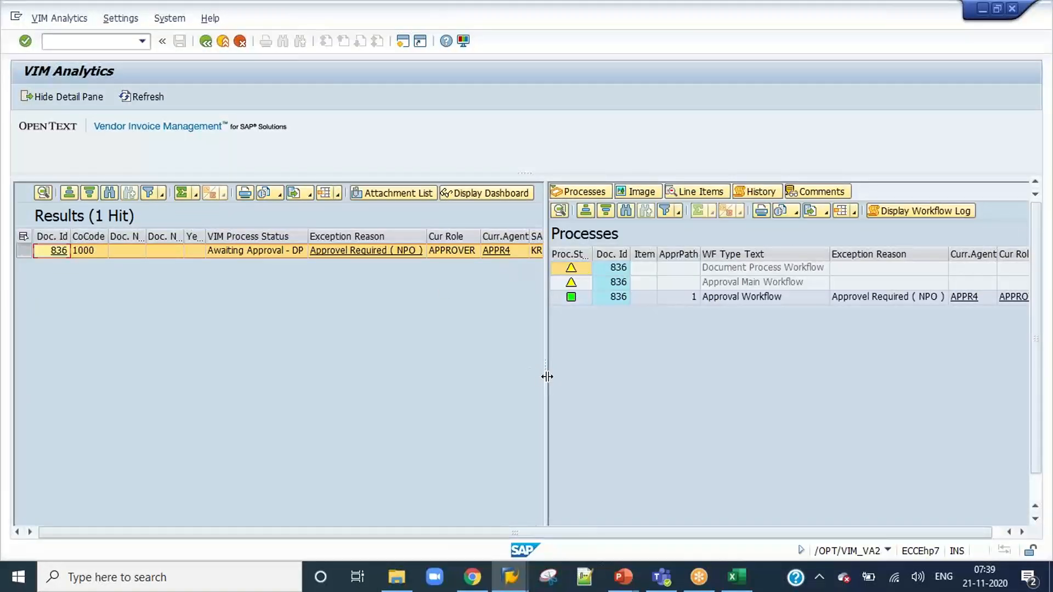
{"action": "left_click_drag", "start_coordinate": [545, 376], "coordinate": [469, 376]}
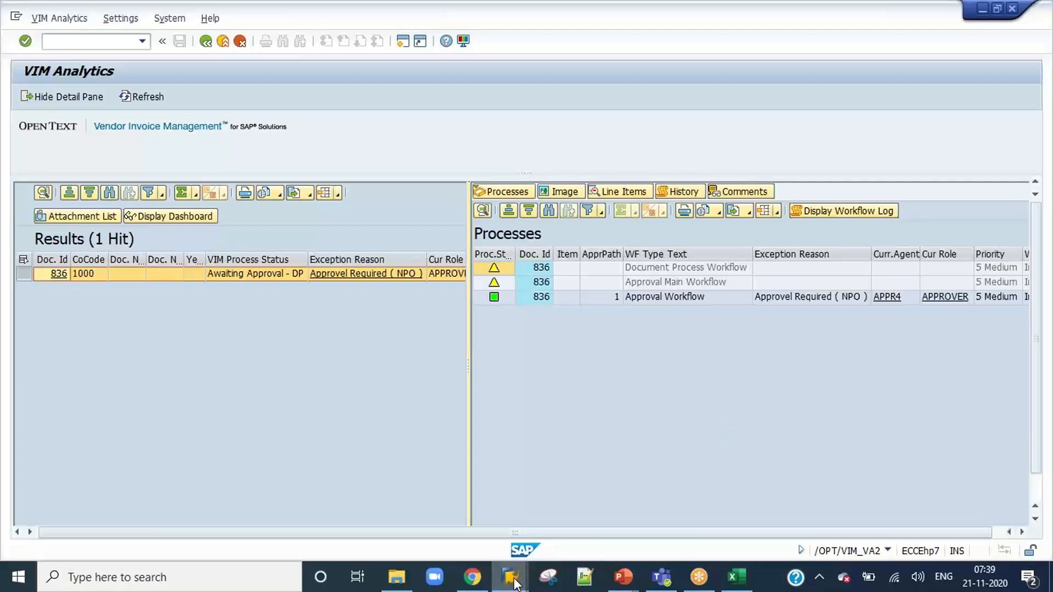
Set the Reject Process Type of AFS ID 91 to 2, Back to Initial Coder, and save.
{"action": "mouse_move", "coordinate": [518, 573]}
{"action": "left_click", "coordinate": [560, 540]}
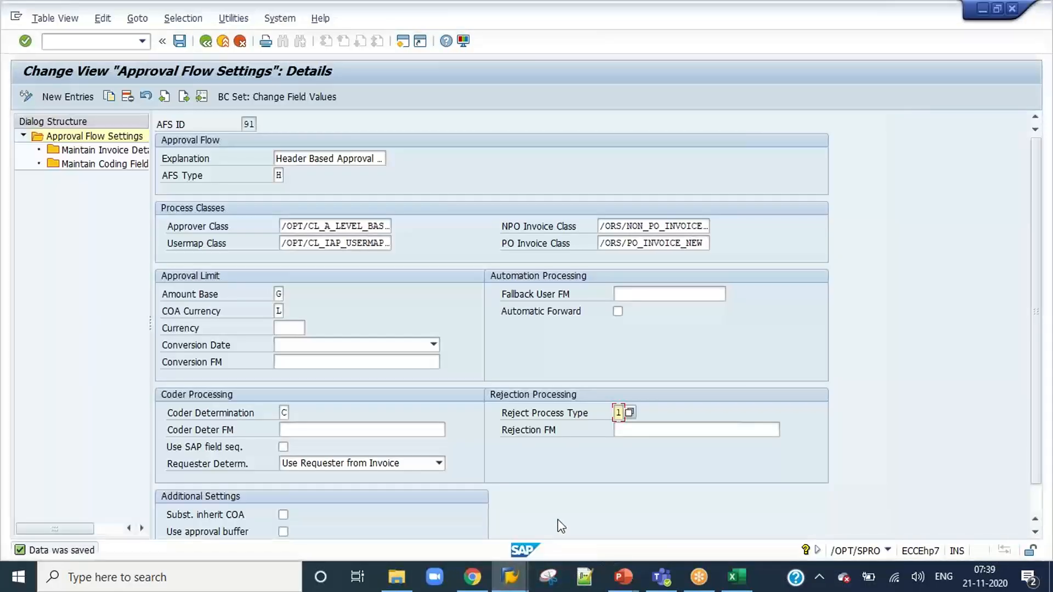
{"action": "left_click", "coordinate": [630, 414]}
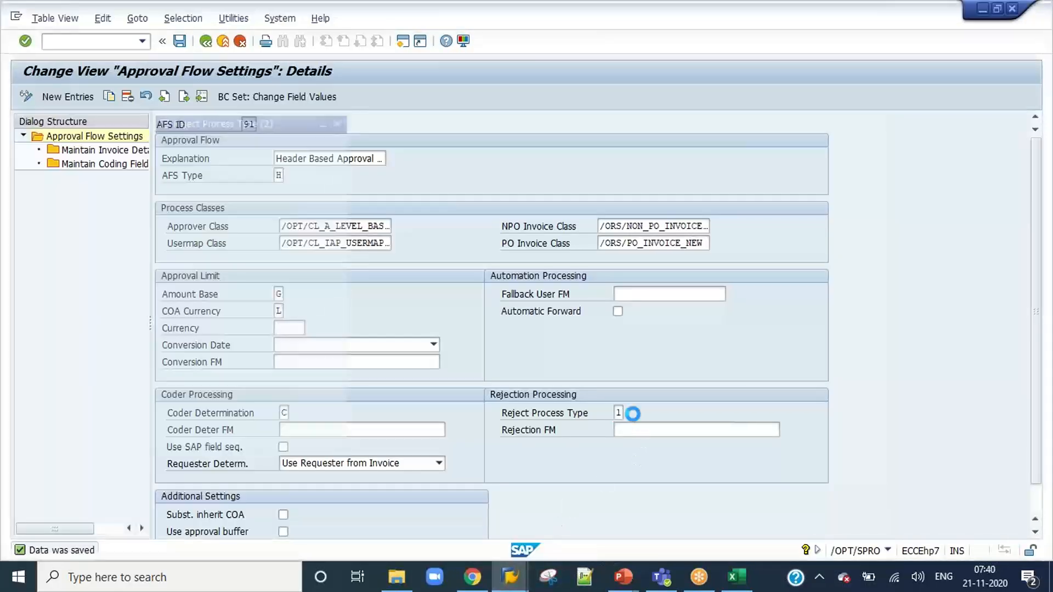
{"action": "double_click", "coordinate": [181, 189]}
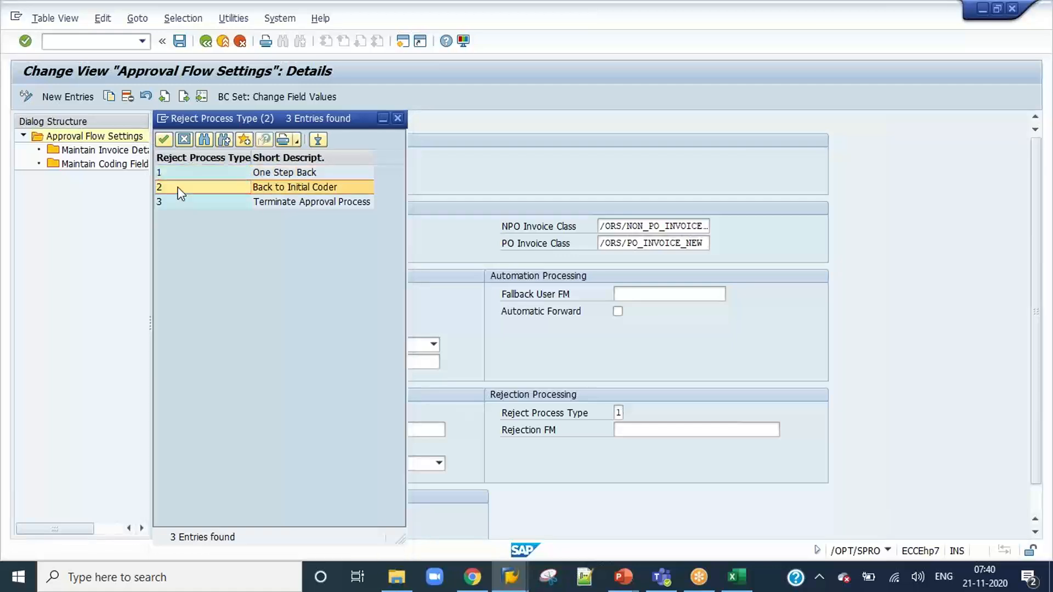
{"action": "left_click", "coordinate": [179, 41]}
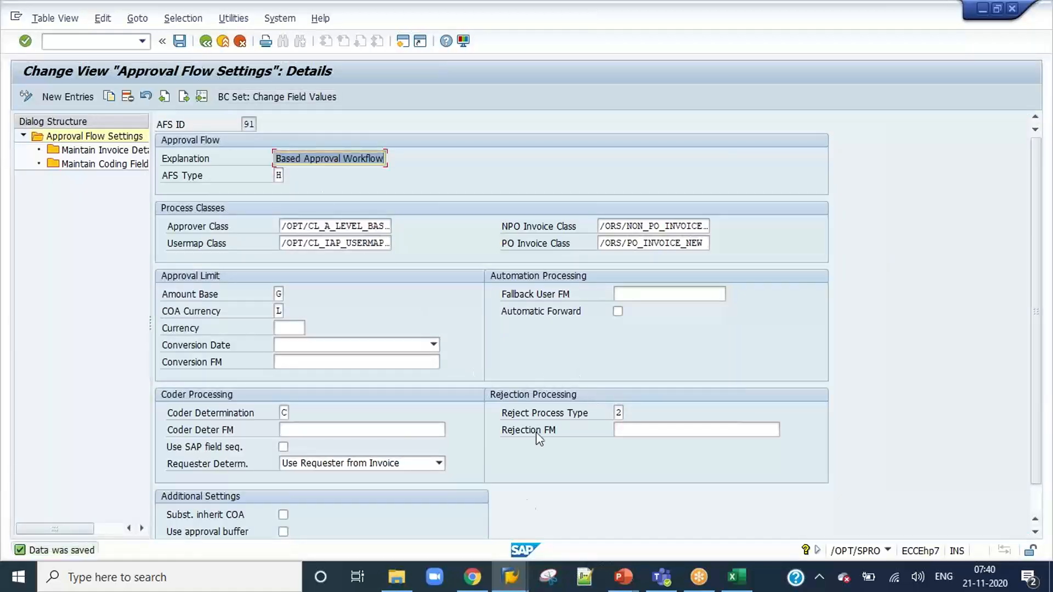
Log on to the DEV system in client 800 as user appr4 with the account password.
{"action": "left_click", "coordinate": [514, 577]}
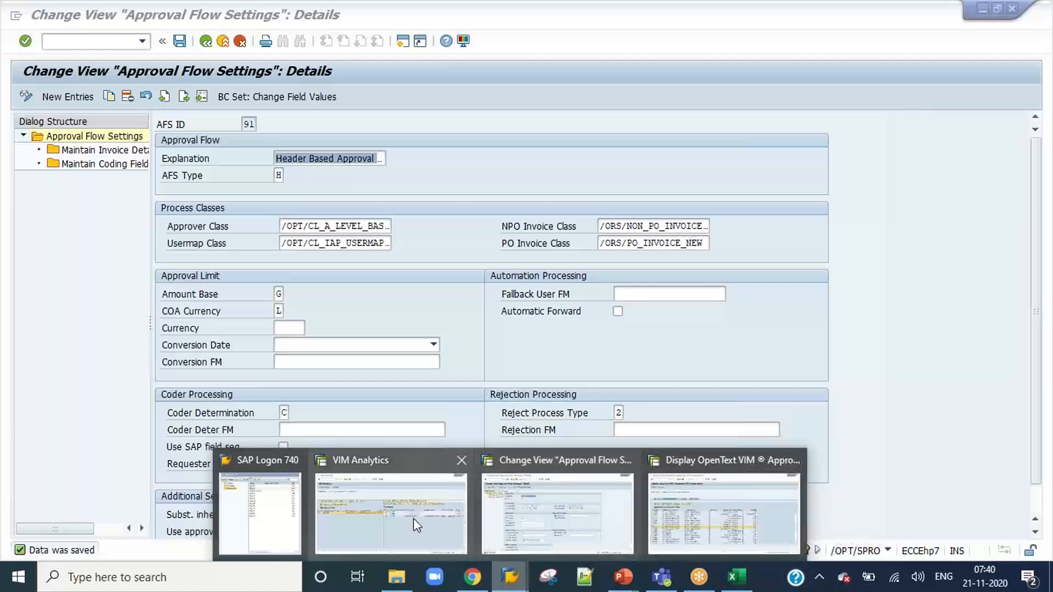
{"action": "left_click", "coordinate": [259, 516]}
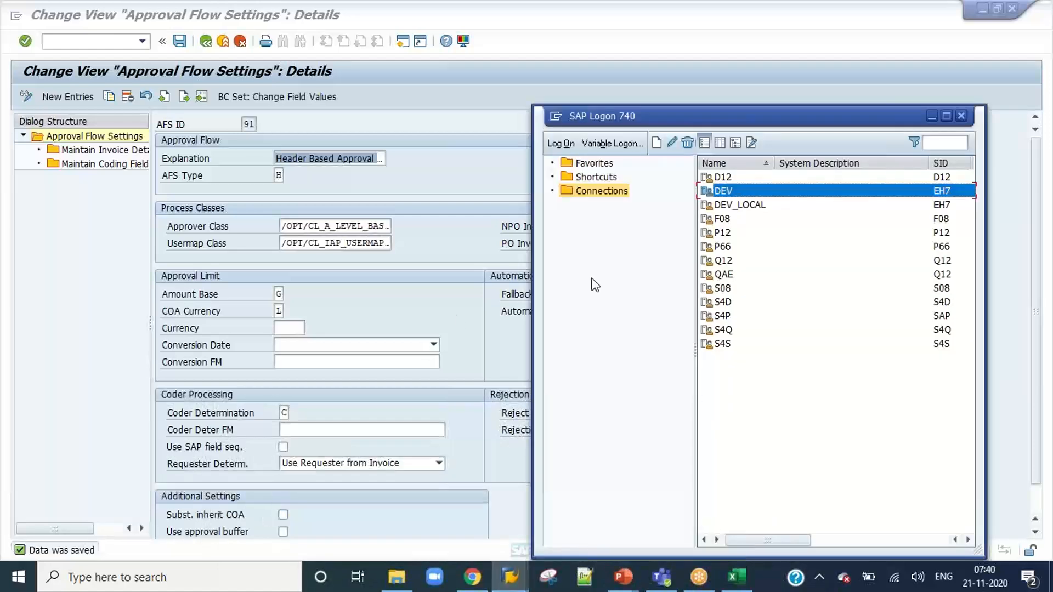
{"action": "double_click", "coordinate": [733, 192]}
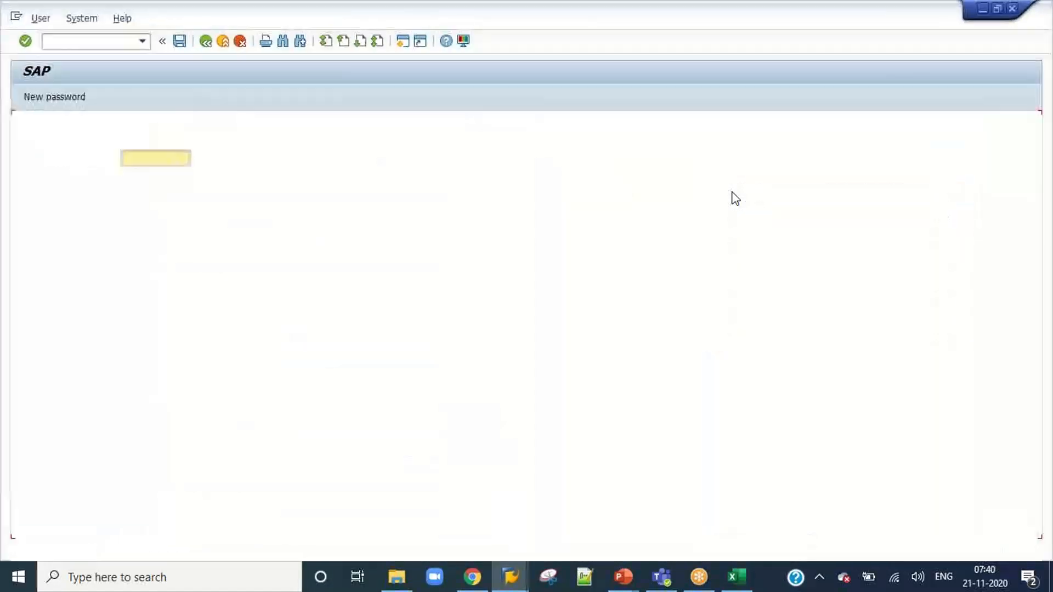
{"action": "type", "text": "appr4"}
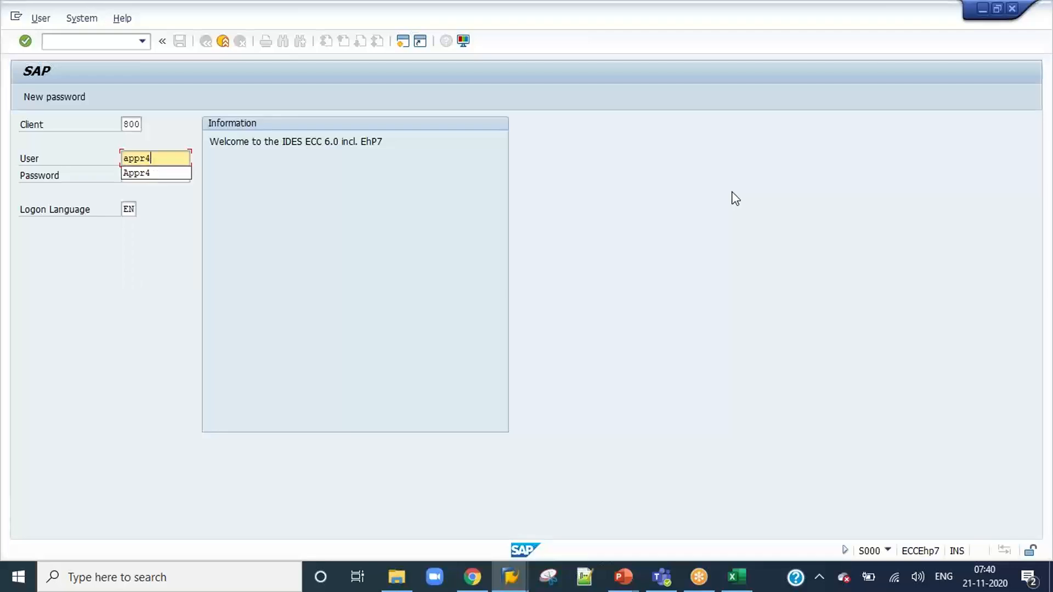
{"action": "key", "text": "Tab"}
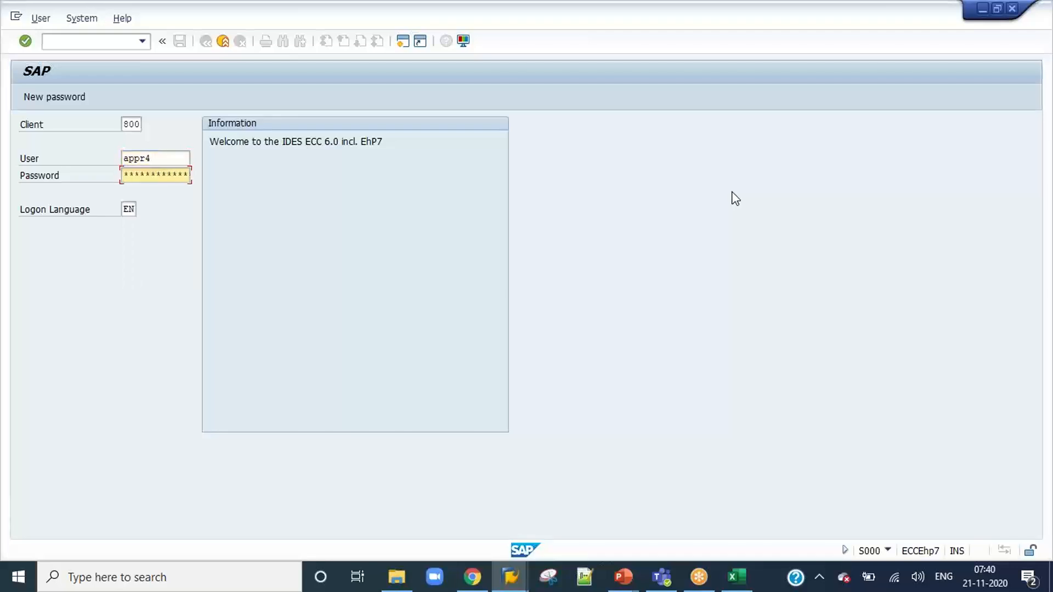
{"action": "key", "text": "Return"}
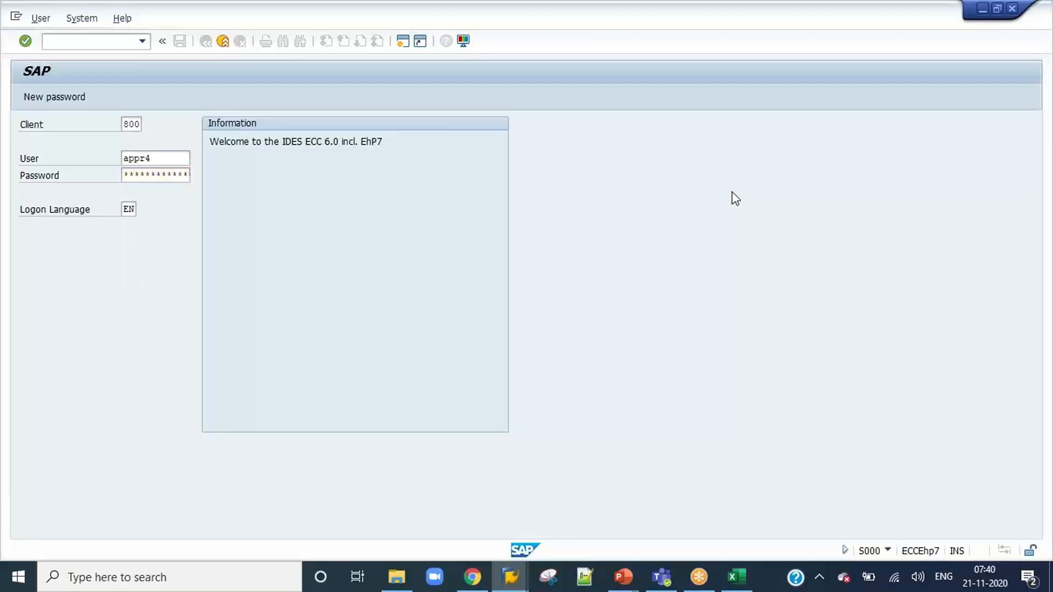
Start the VIM Workplace transaction /OPT/VIM_WP, execute the work item for document 836 and show its approval log.
{"action": "left_click", "coordinate": [143, 42]}
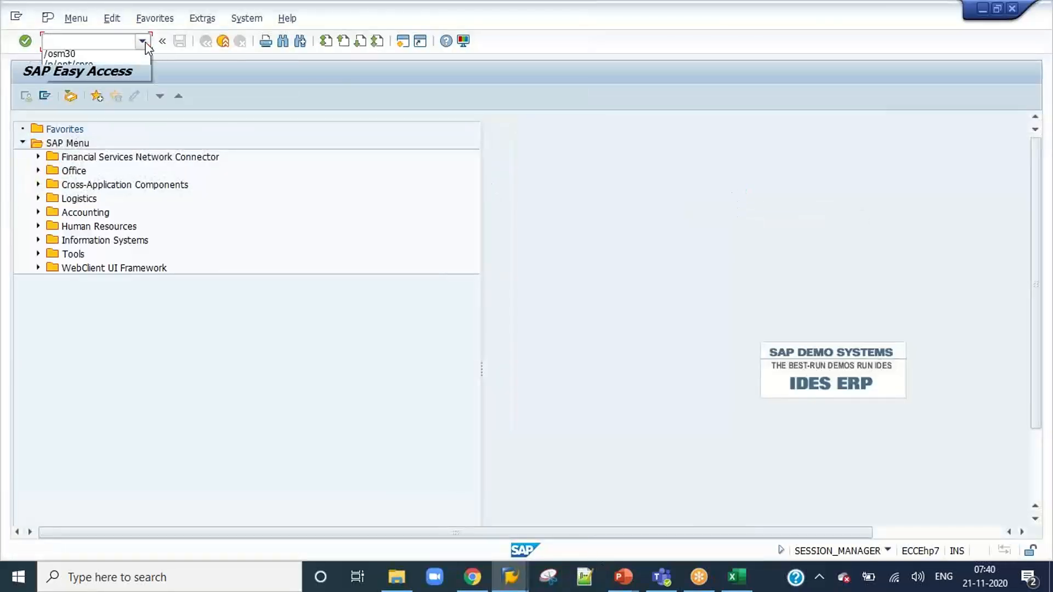
{"action": "left_click", "coordinate": [124, 68]}
{"action": "left_click", "coordinate": [116, 42]}
{"action": "key", "text": "Return"}
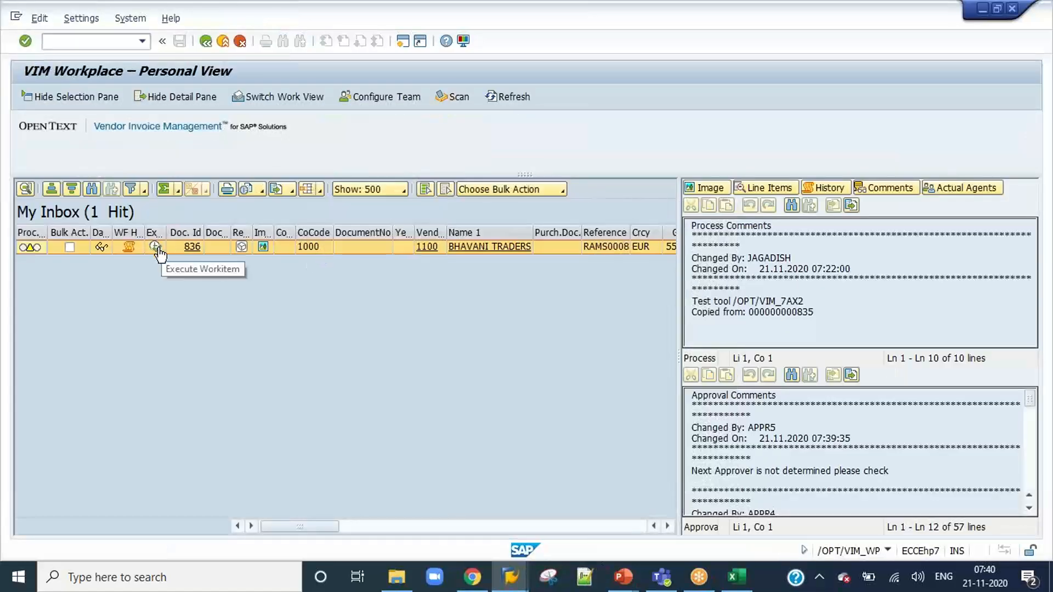
{"action": "left_click", "coordinate": [166, 253]}
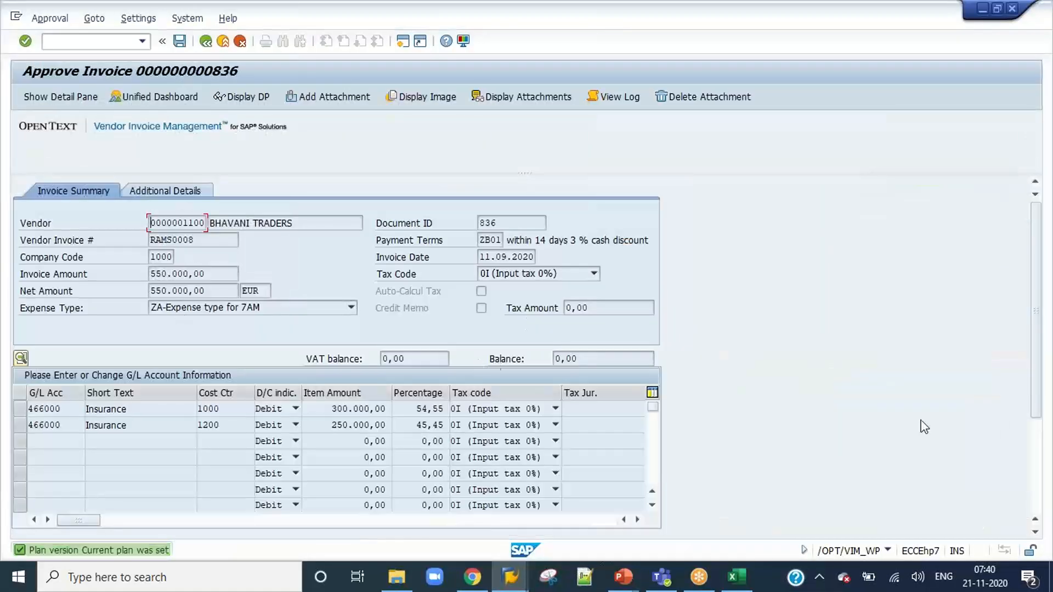
{"action": "left_click", "coordinate": [1038, 490]}
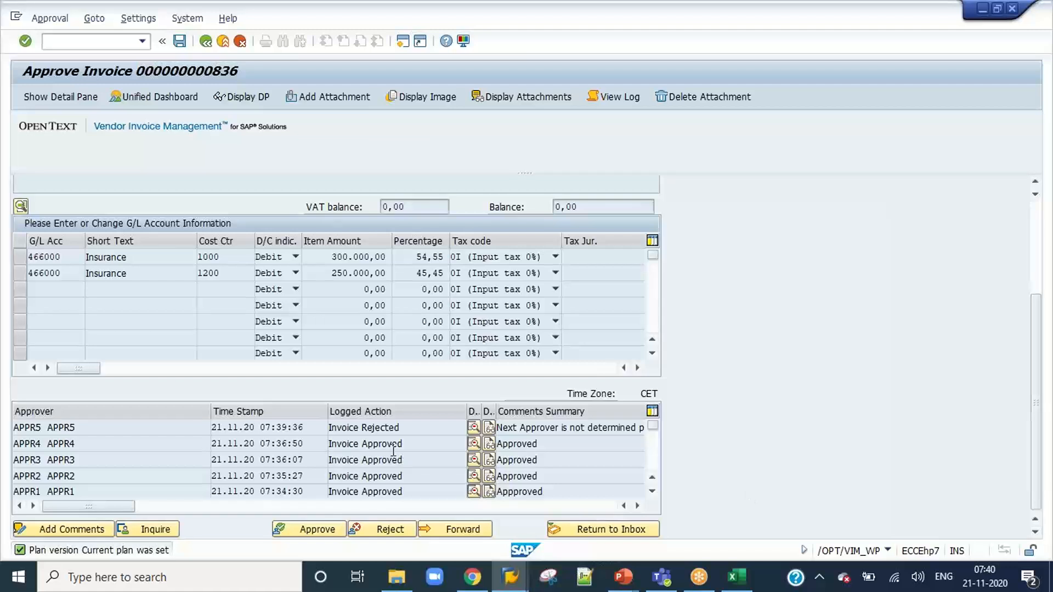
{"action": "left_click", "coordinate": [388, 531]}
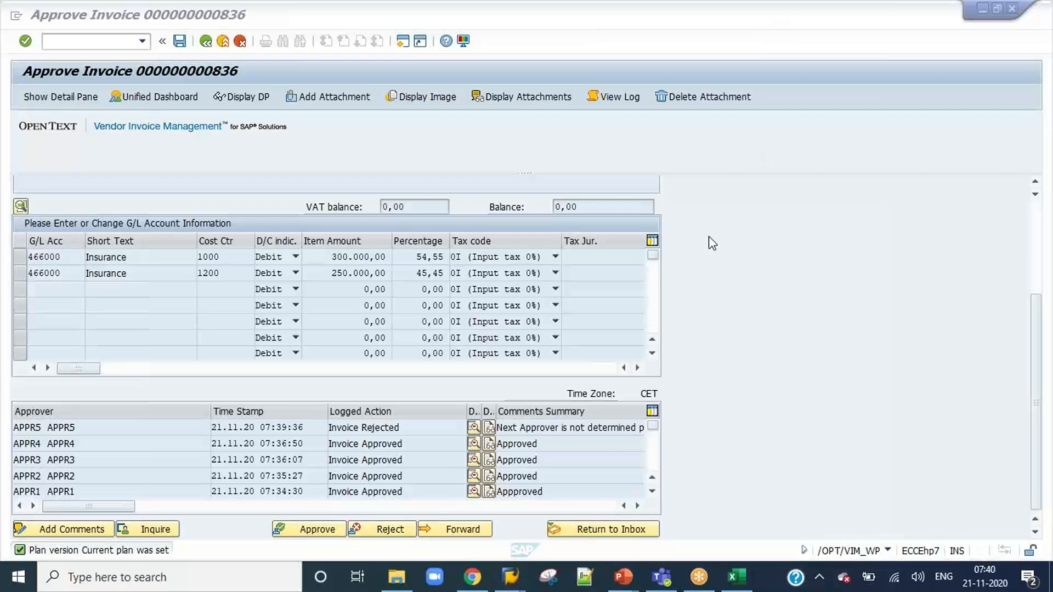
{"action": "left_click", "coordinate": [314, 530]}
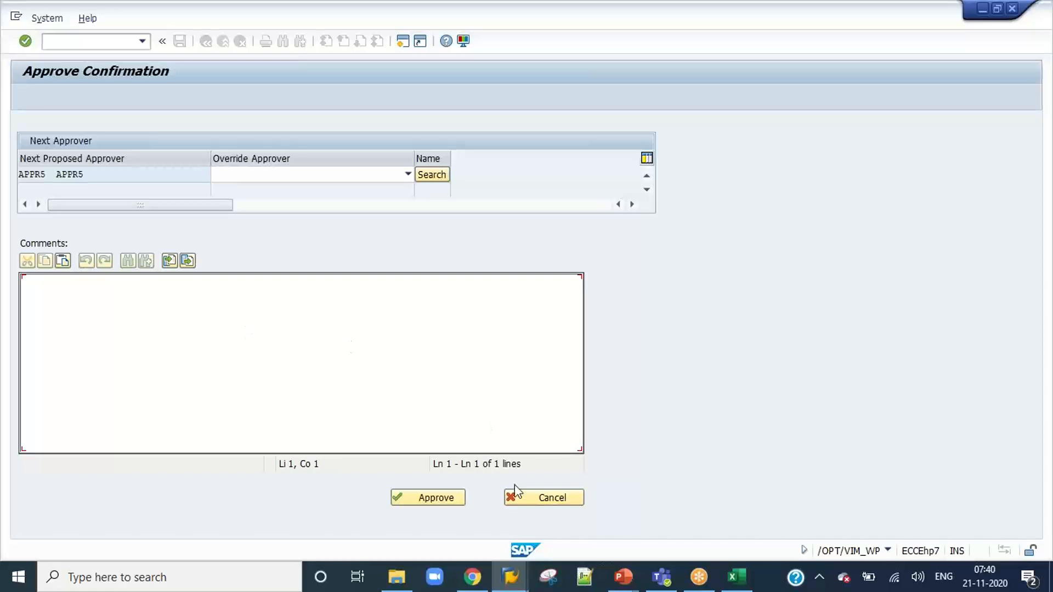
{"action": "left_click", "coordinate": [532, 501]}
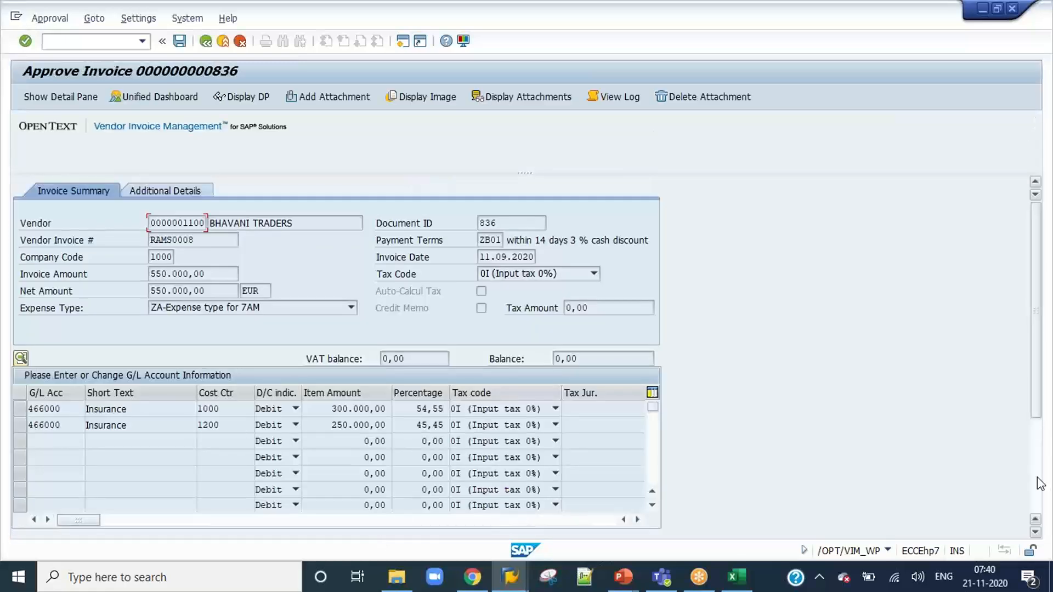
Reject invoice 836 as APPR4, giving the reason "Rejected".
{"action": "scroll", "coordinate": [1038, 481], "scroll_direction": "down", "scroll_amount": 5}
{"action": "left_click", "coordinate": [386, 529]}
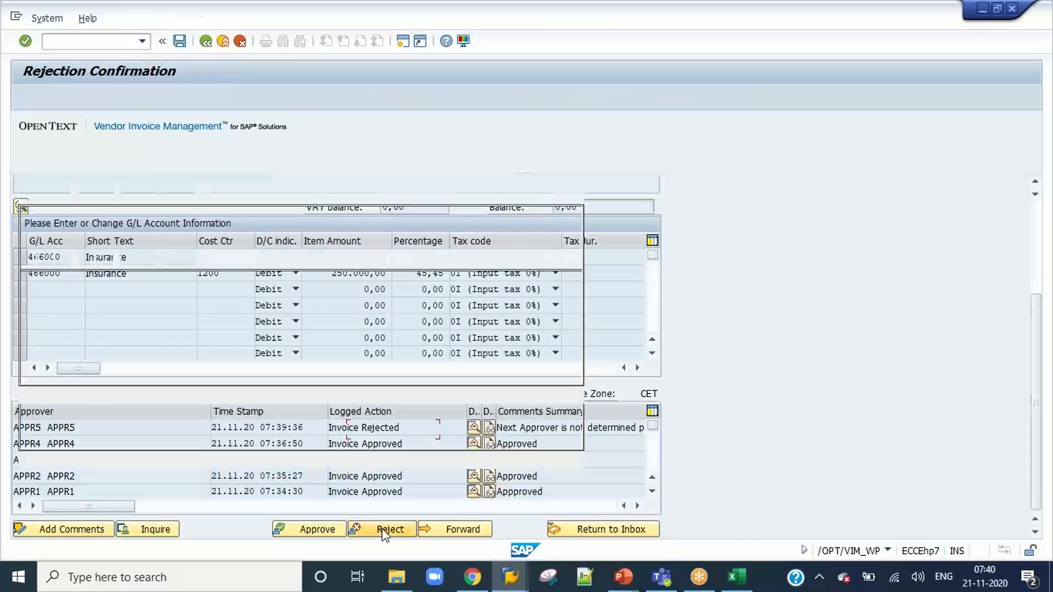
{"action": "type", "text": "Rejected"}
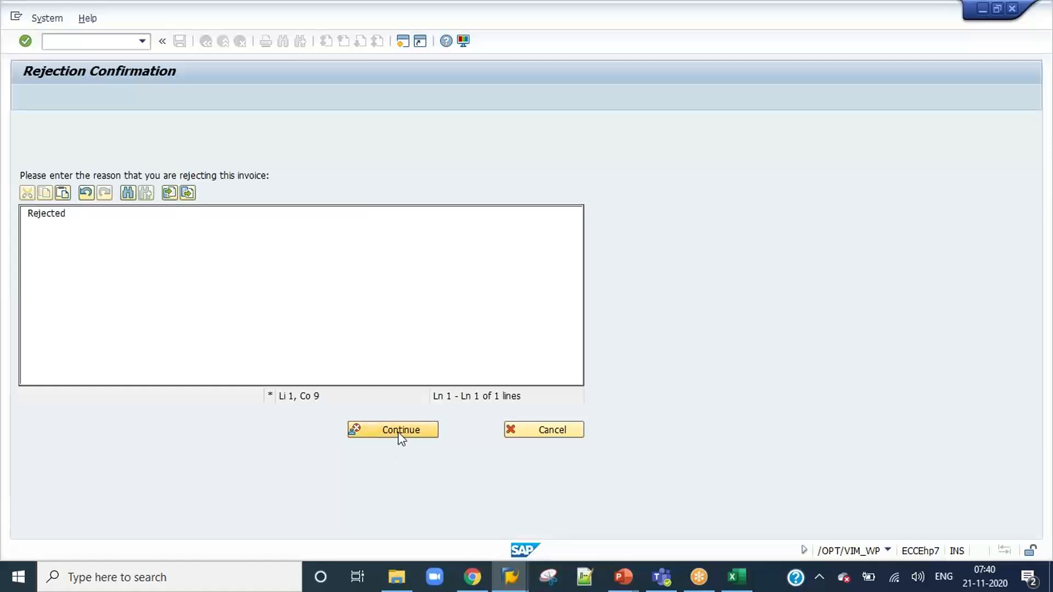
{"action": "left_click", "coordinate": [400, 432]}
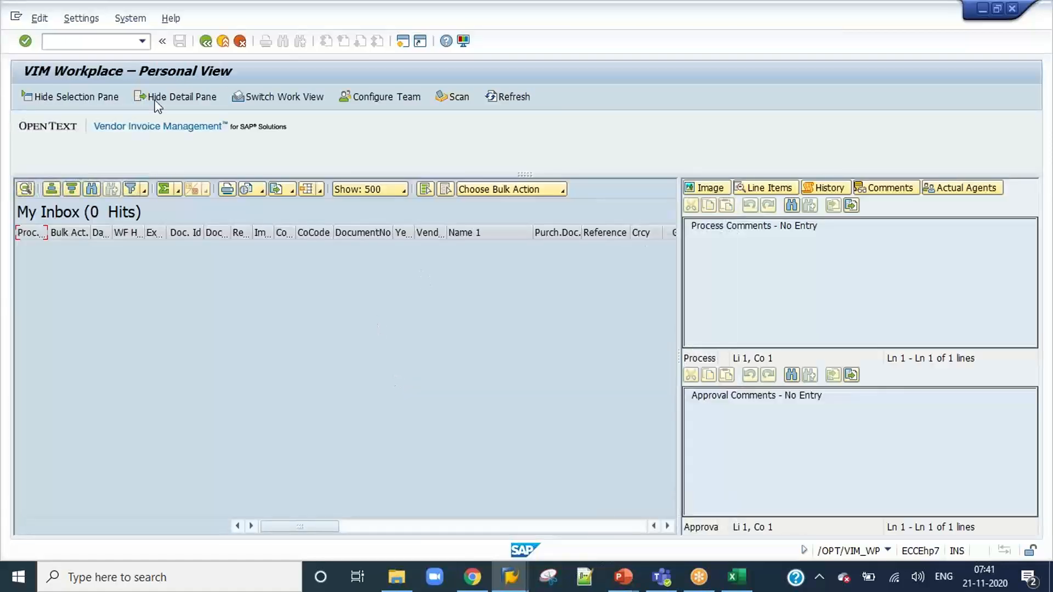
Switch to the VIM Analytics session and refresh it to check the current agent of document 836.
{"action": "mouse_move", "coordinate": [510, 582]}
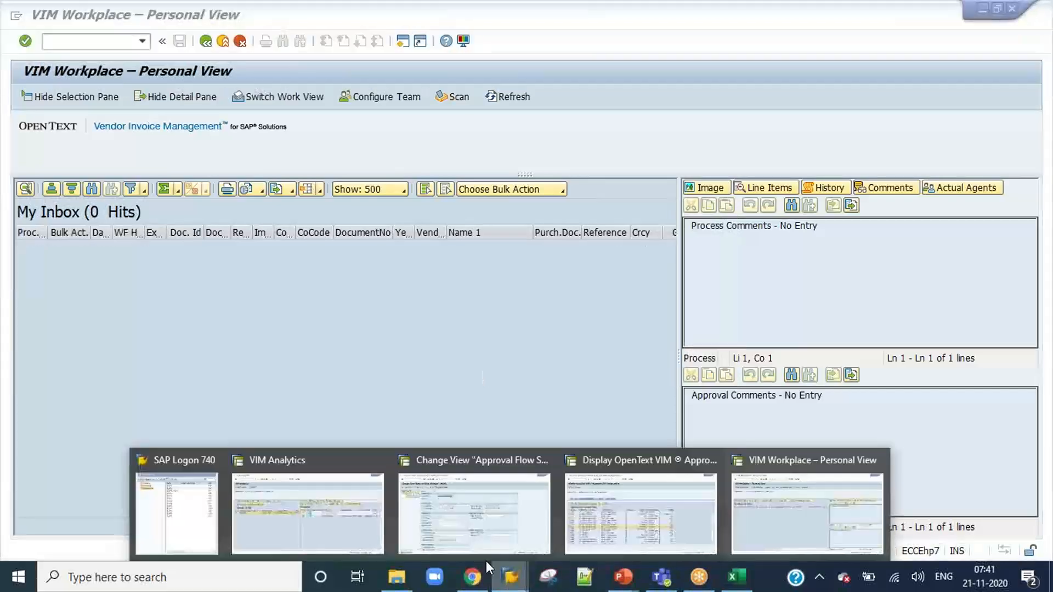
{"action": "left_click", "coordinate": [306, 520]}
{"action": "left_click", "coordinate": [159, 102]}
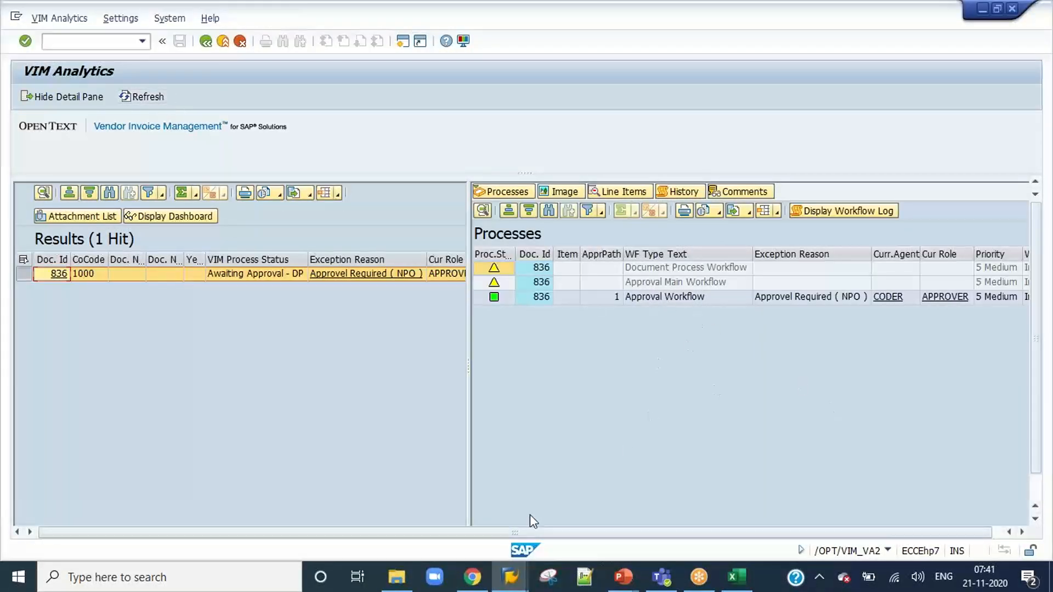
In the approval flow settings for AFS ID 91, review the possible values for the Reject Process Type.
{"action": "mouse_move", "coordinate": [510, 577]}
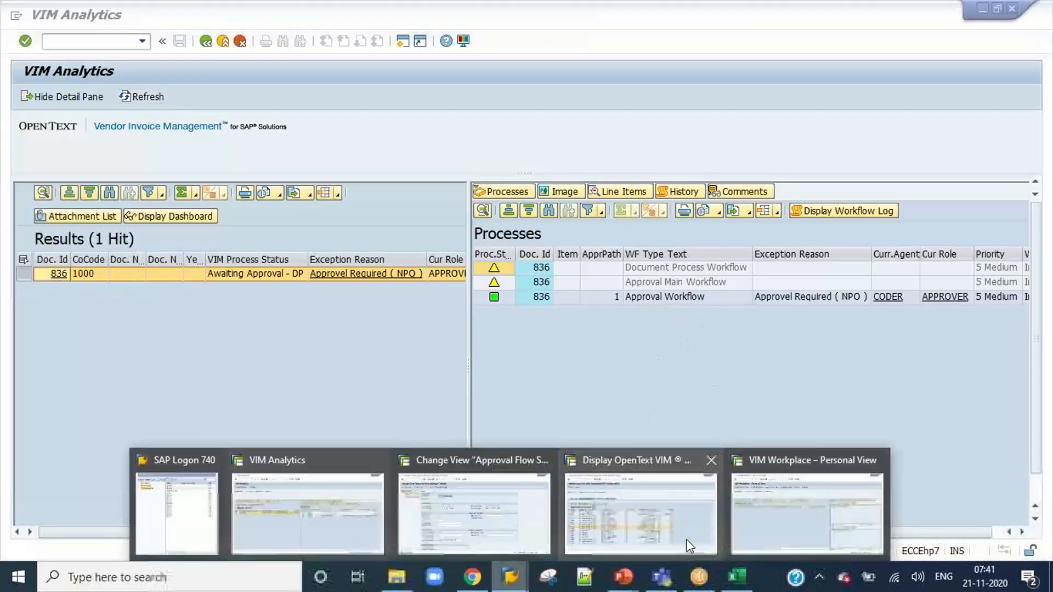
{"action": "left_click", "coordinate": [462, 530]}
{"action": "left_click", "coordinate": [620, 413]}
{"action": "left_click", "coordinate": [630, 414]}
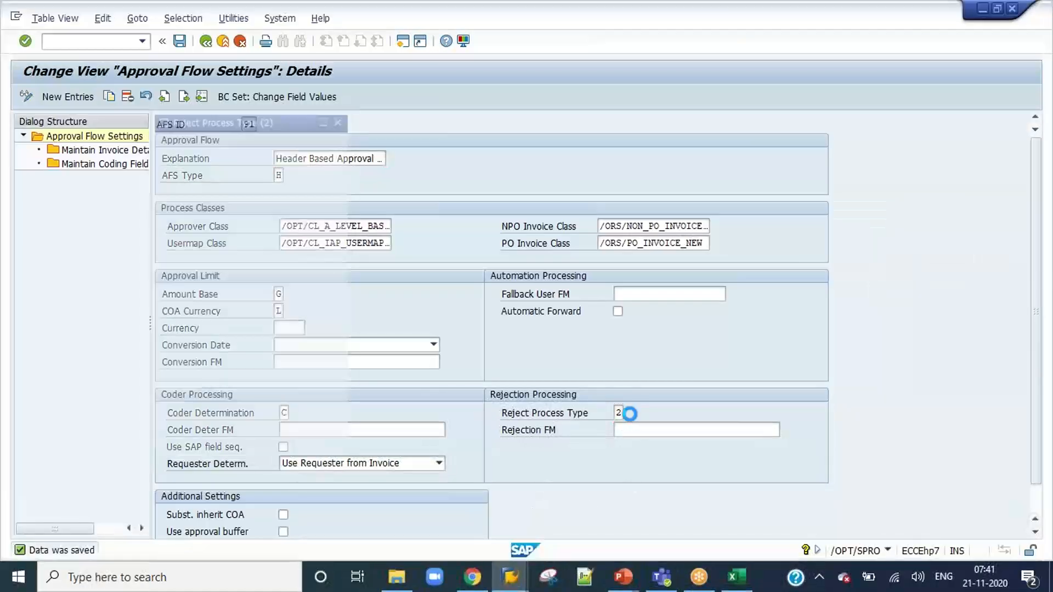
{"action": "left_click", "coordinate": [260, 189]}
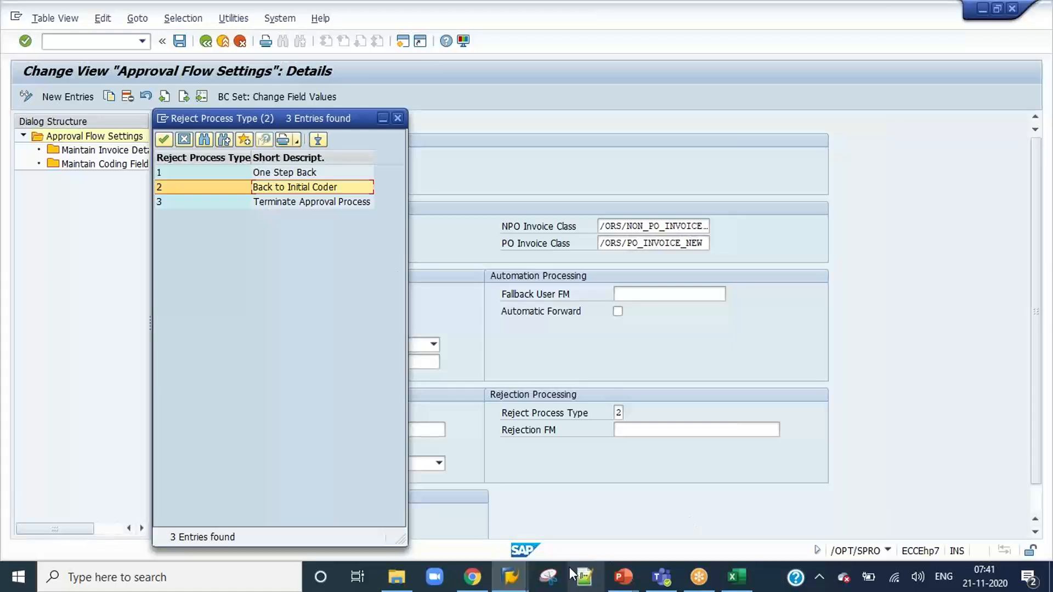
Log on to the DEV system as user coder with the account password, ending that user's other logons and acknowledging the closed session.
{"action": "left_click", "coordinate": [510, 577]}
{"action": "left_click", "coordinate": [149, 543]}
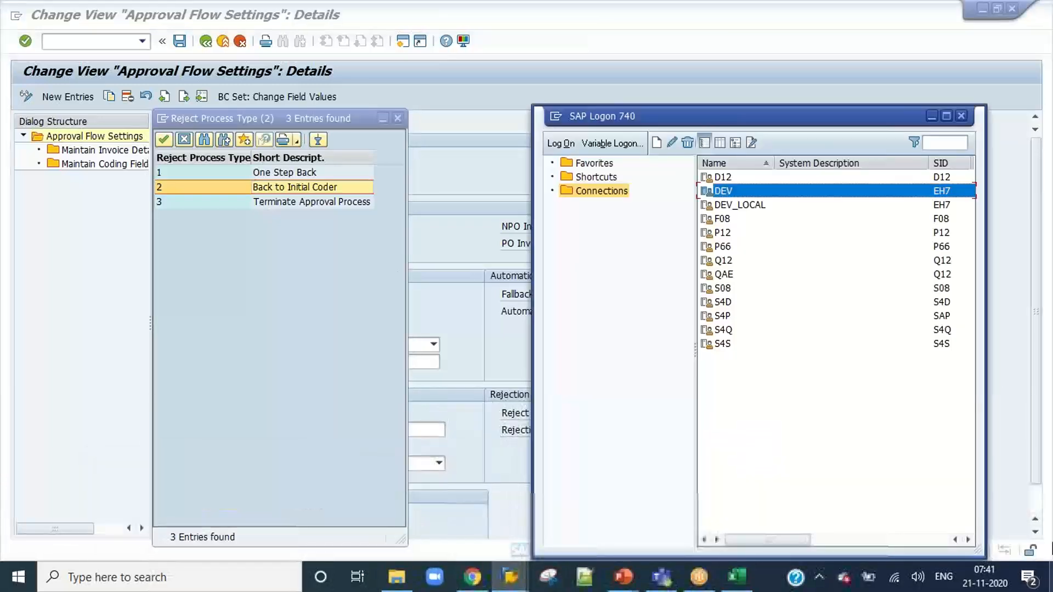
{"action": "double_click", "coordinate": [754, 192]}
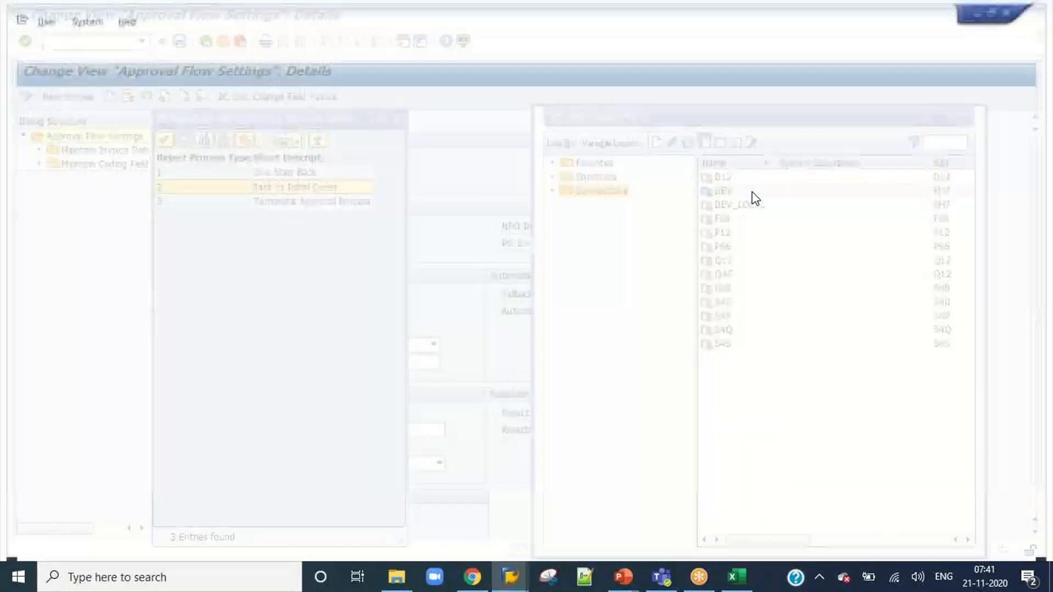
{"action": "left_click", "coordinate": [223, 41]}
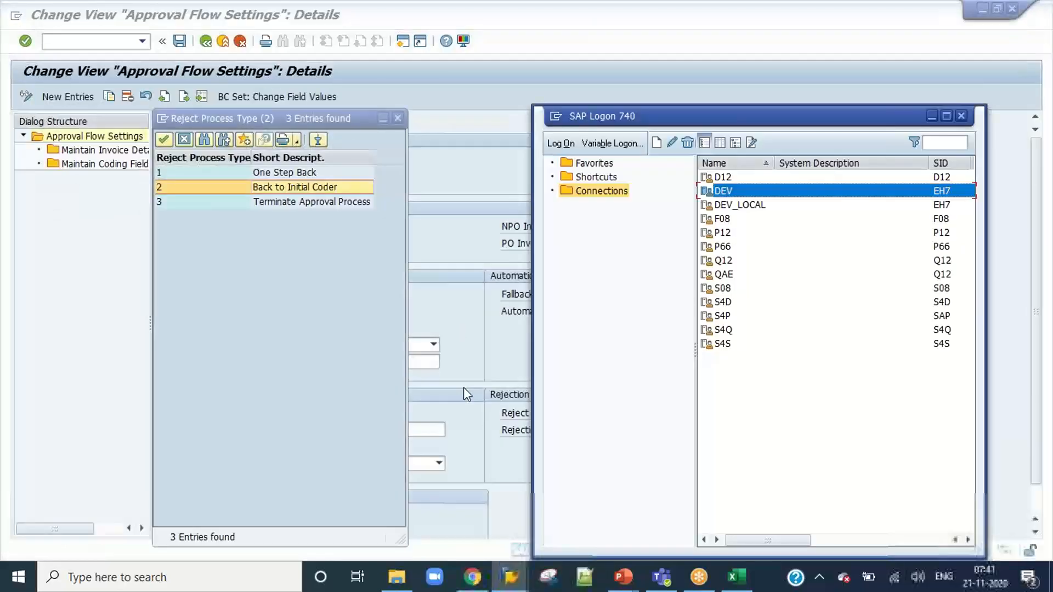
{"action": "double_click", "coordinate": [734, 194]}
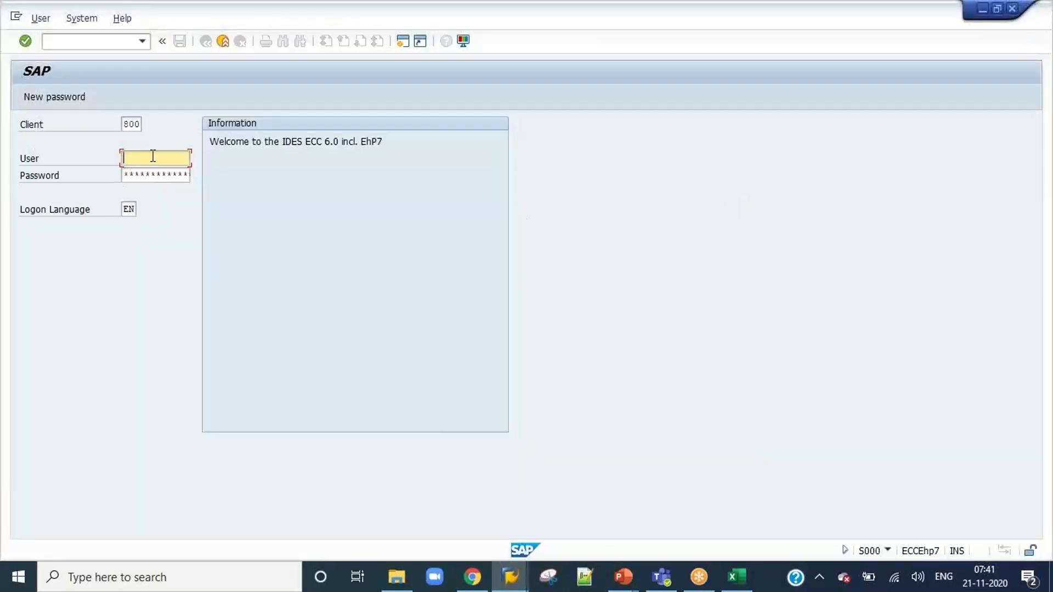
{"action": "type", "text": "coder"}
{"action": "key", "text": "Tab"}
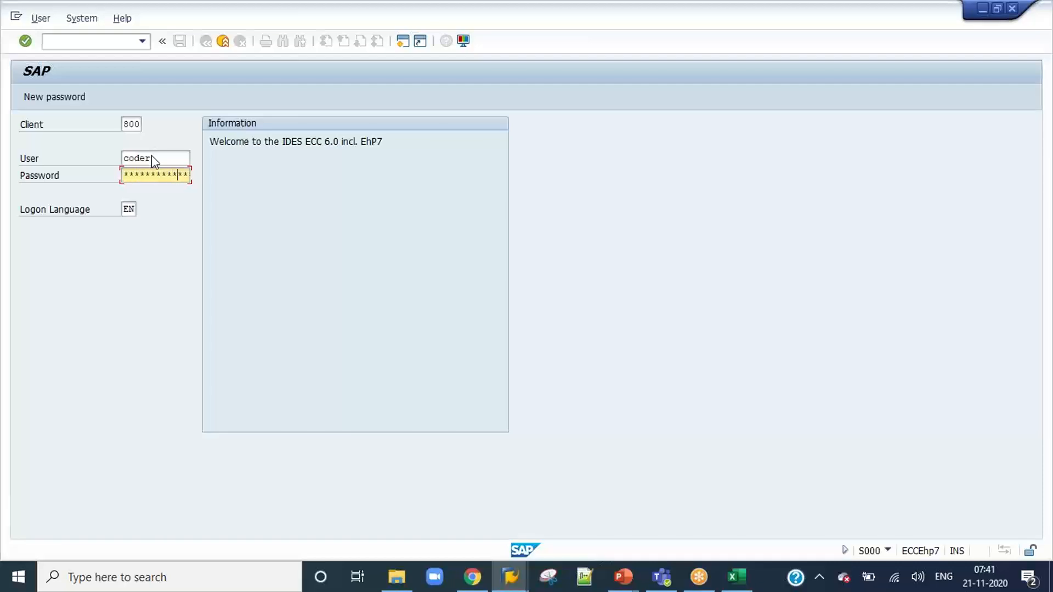
{"action": "key", "text": "Return"}
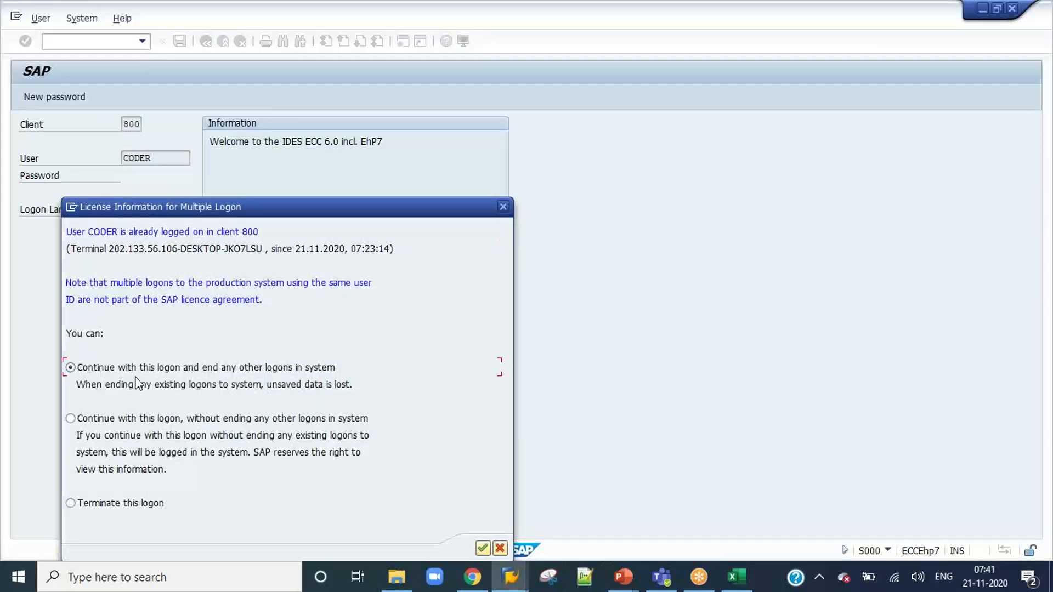
{"action": "left_click", "coordinate": [483, 548]}
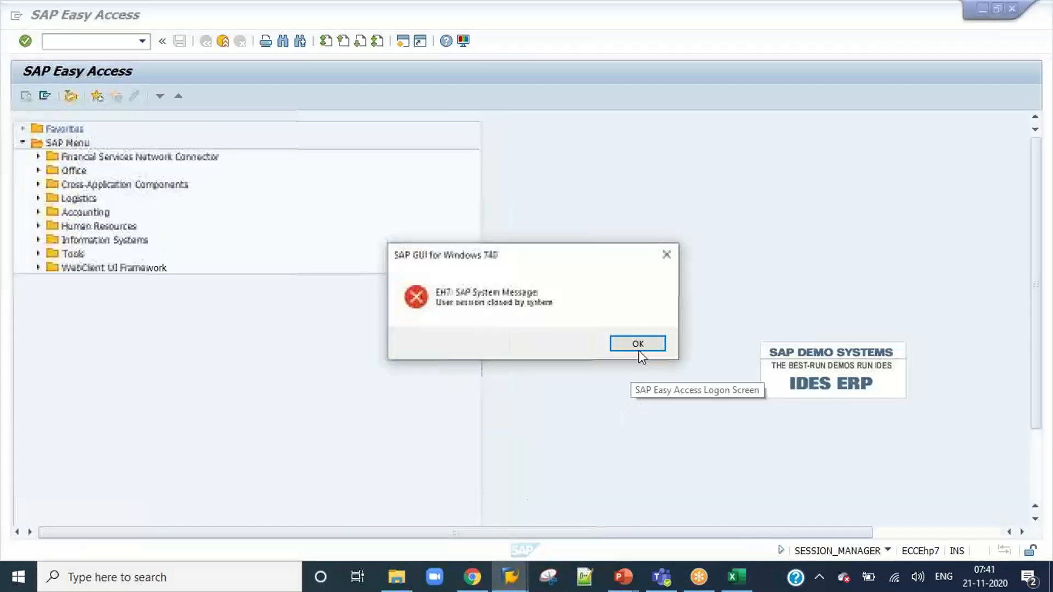
{"action": "left_click", "coordinate": [639, 349]}
Run VIM Analytics (/N/OPT/VIM_VA2) for document processing number 836 in the coder session.
{"action": "left_click", "coordinate": [142, 41]}
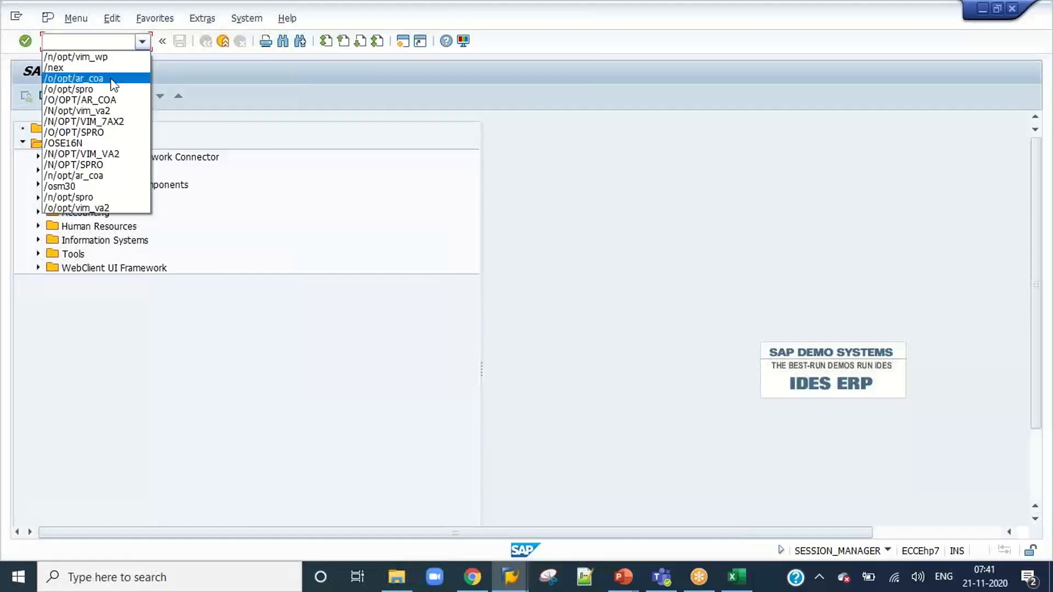
{"action": "left_click", "coordinate": [110, 154]}
{"action": "key", "text": "Return"}
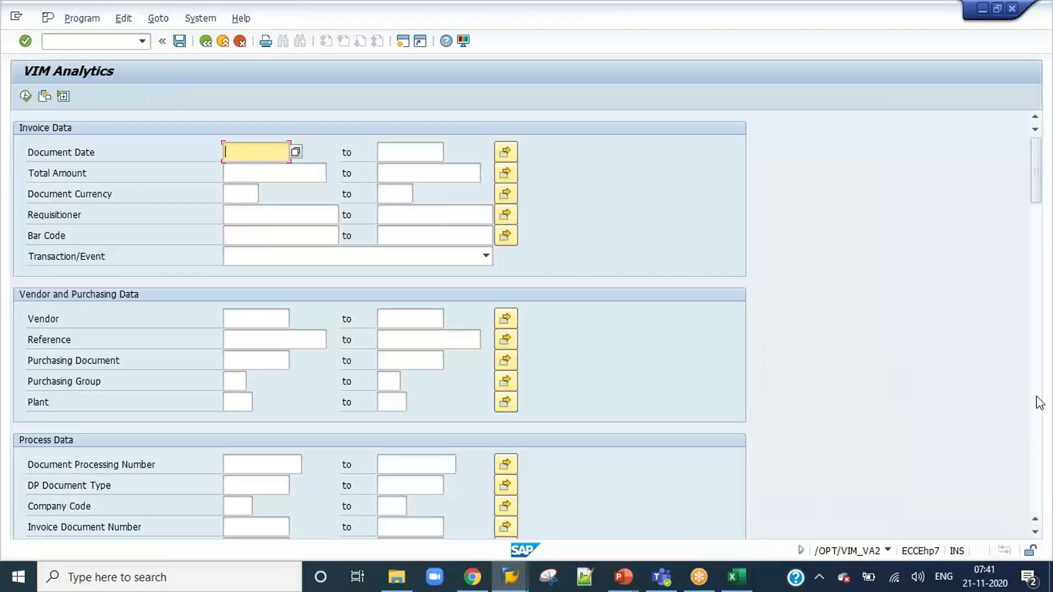
{"action": "left_click", "coordinate": [276, 468]}
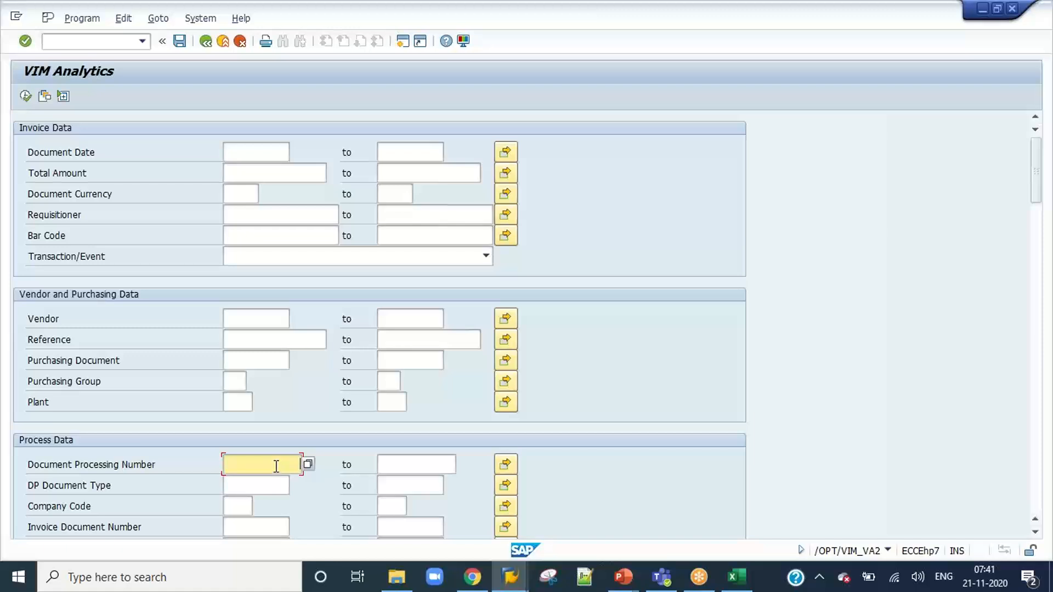
{"action": "type", "text": "836"}
{"action": "left_click", "coordinate": [25, 98]}
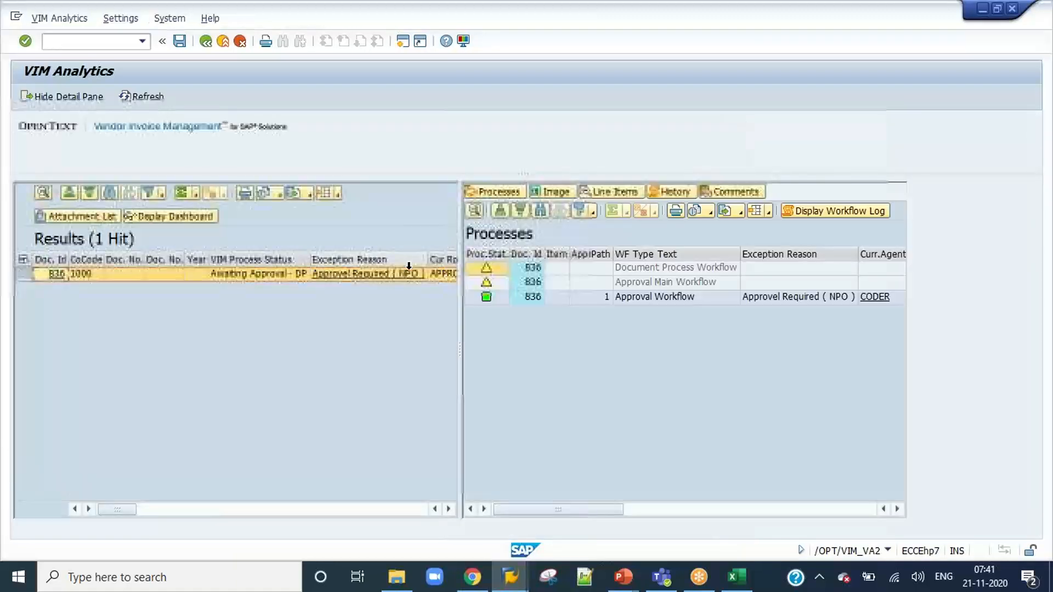
Switch to the VIM Workplace as CODER, execute the work item for invoice 836 and show its approval log.
{"action": "left_click", "coordinate": [143, 41]}
{"action": "left_click", "coordinate": [111, 69]}
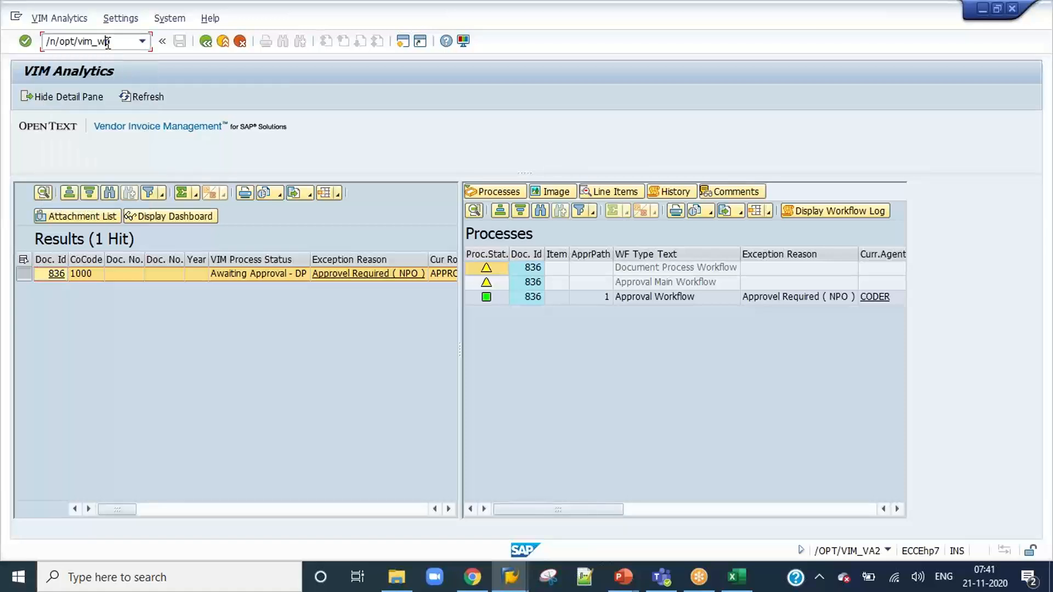
{"action": "key", "text": "Return"}
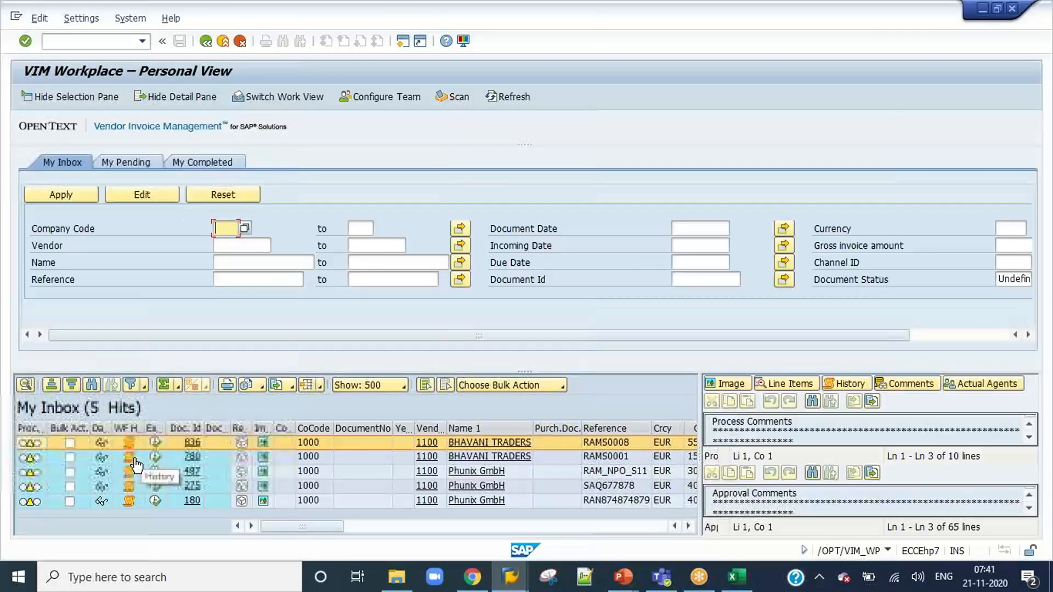
{"action": "left_click", "coordinate": [154, 444]}
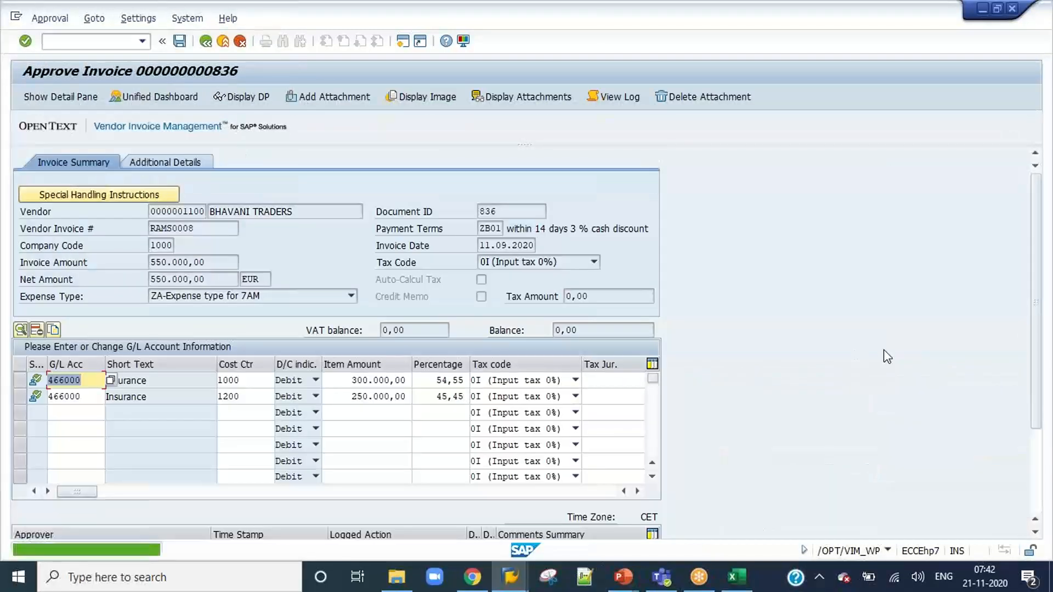
{"action": "left_click", "coordinate": [1041, 490]}
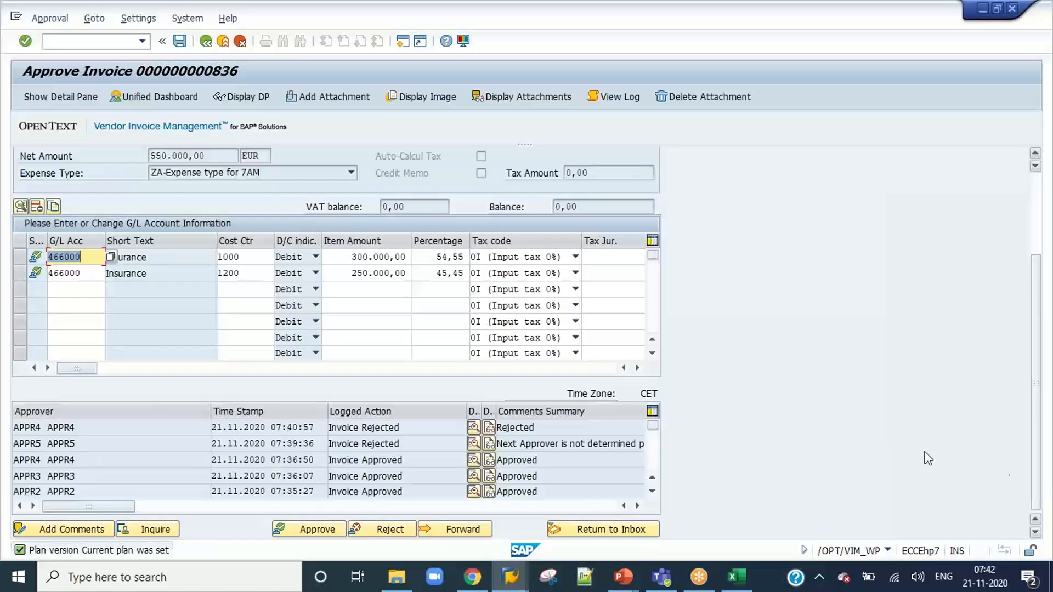
Change invoice 836's G/L line item amounts to 100.000,00 for cost center 1000 and 50.000,00 for cost center 1200.
{"action": "left_click", "coordinate": [359, 262]}
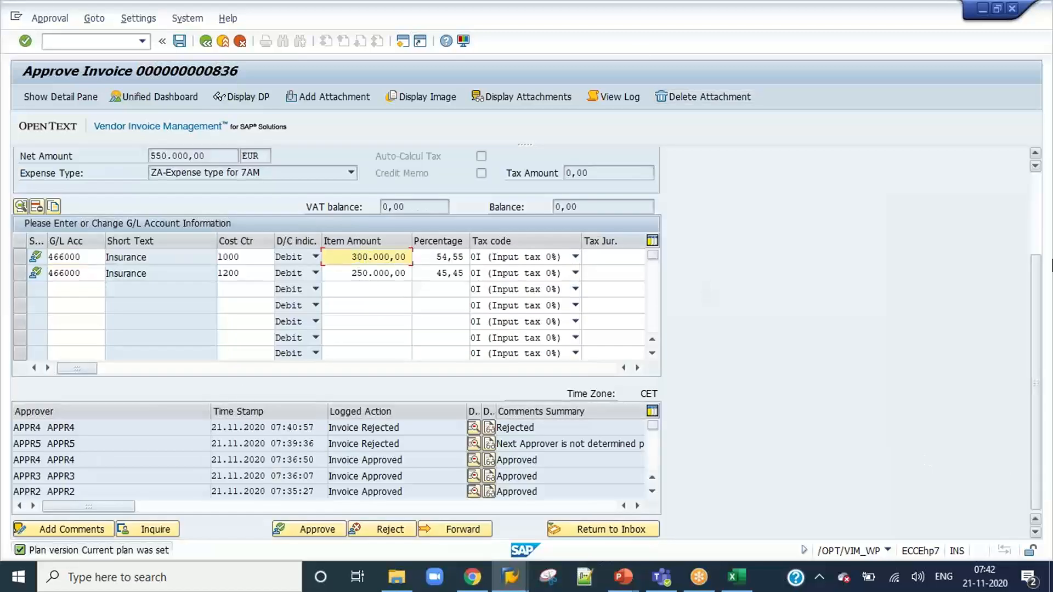
{"action": "left_click_drag", "start_coordinate": [1041, 343], "coordinate": [1042, 266]}
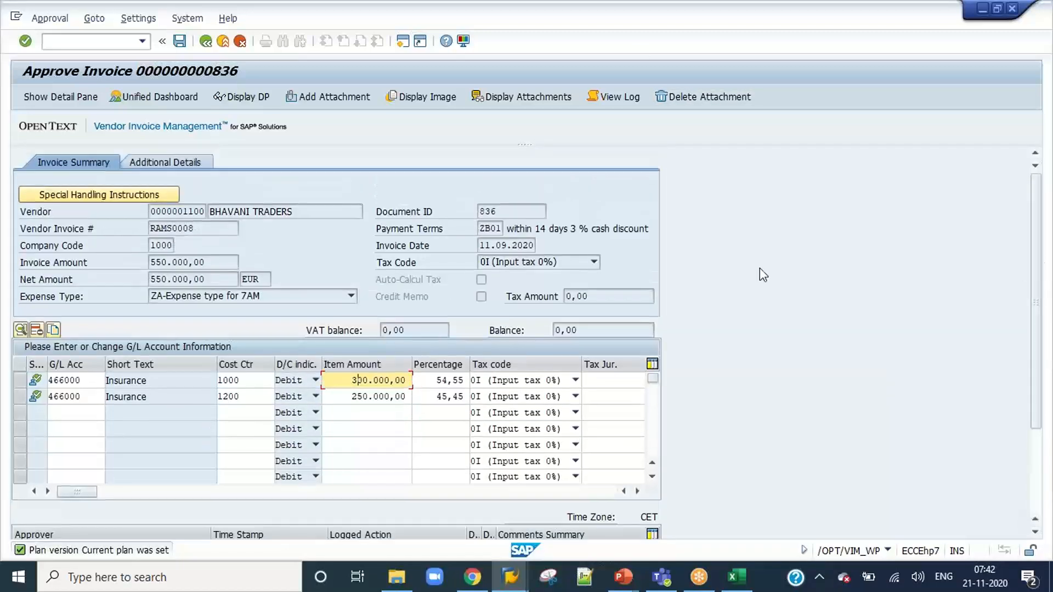
{"action": "left_click", "coordinate": [170, 263]}
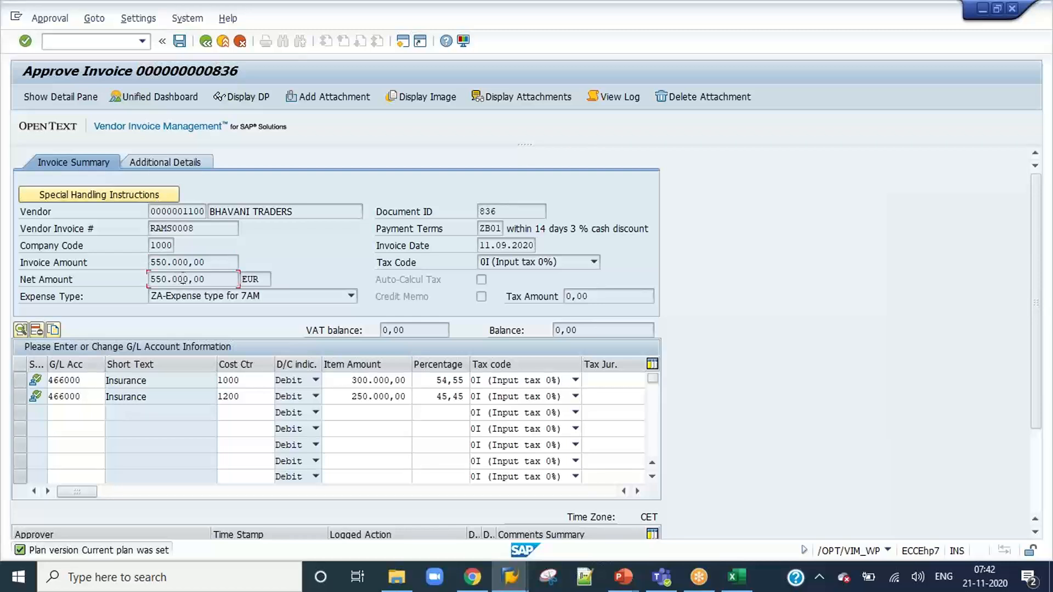
{"action": "left_click", "coordinate": [362, 380]}
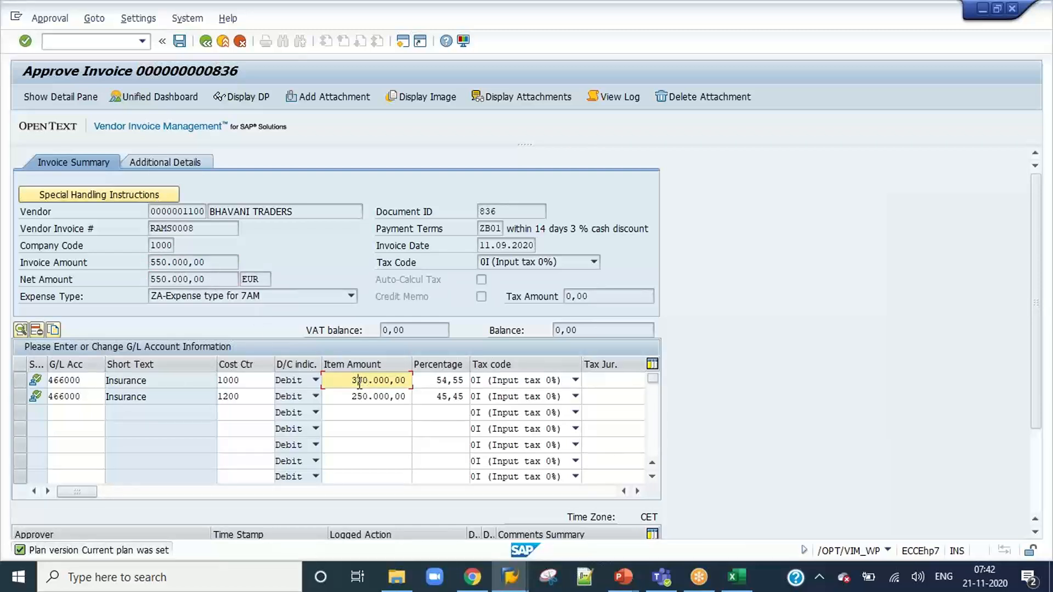
{"action": "key", "text": "Down"}
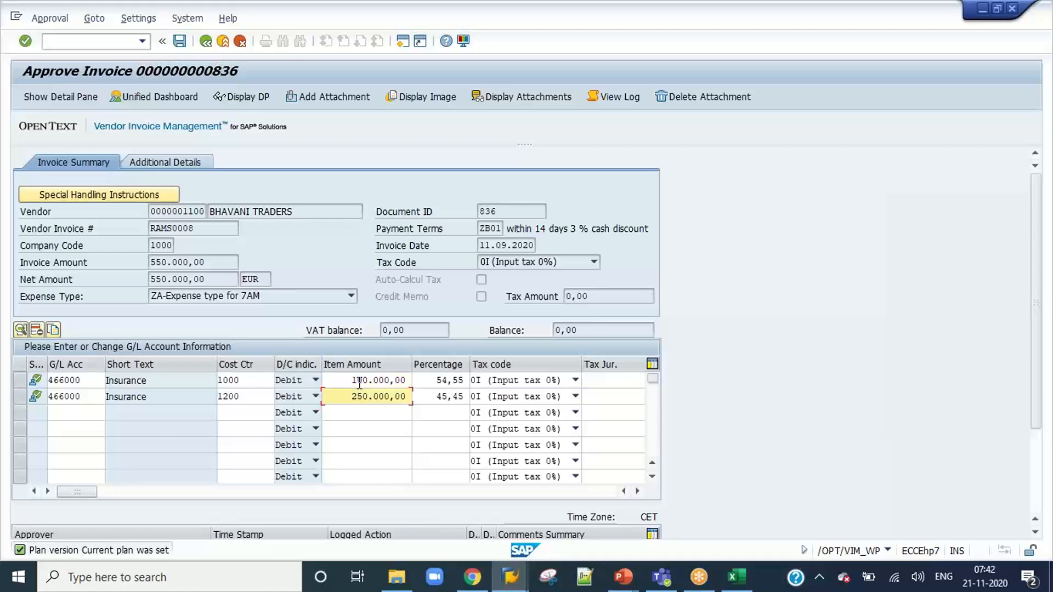
{"action": "key", "text": "Return"}
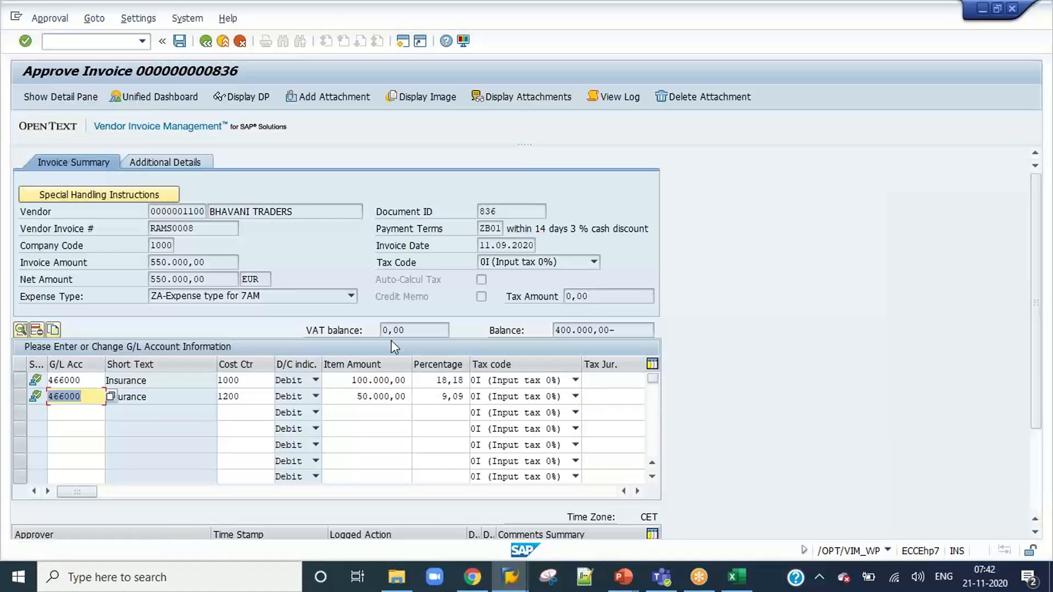
{"action": "left_click", "coordinate": [612, 330]}
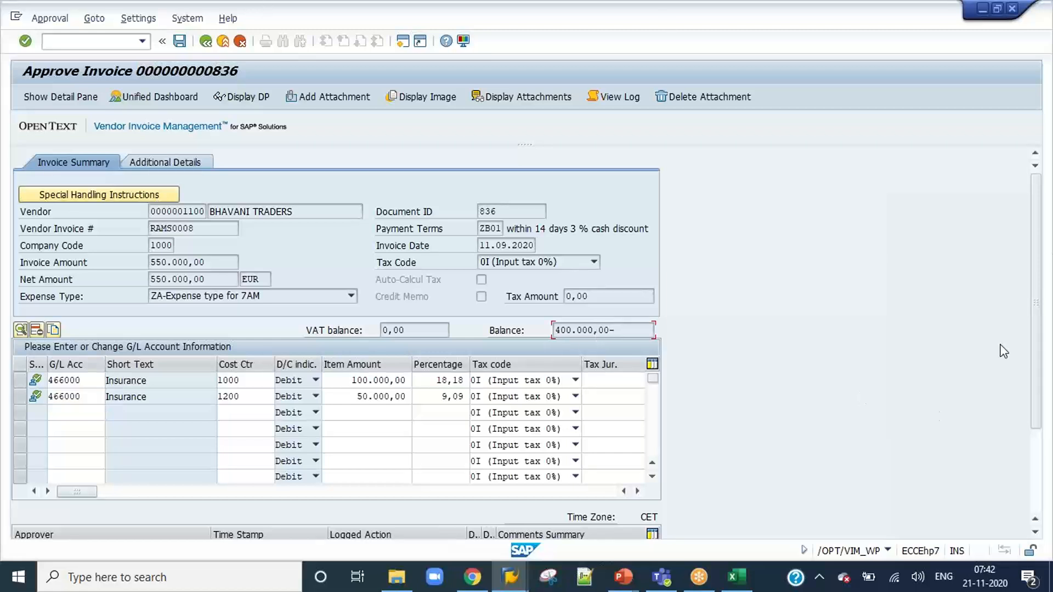
{"action": "left_click_drag", "start_coordinate": [1037, 341], "coordinate": [1036, 466]}
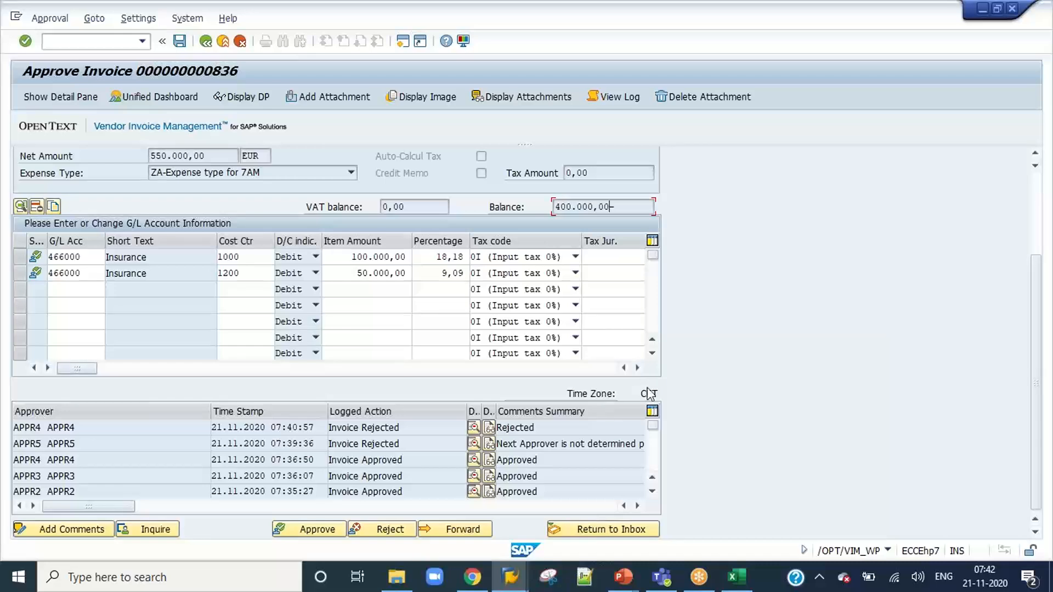
From the VIM Analytics session, start /o/opt/spro and open Approval Flow Settings under the invoice approval chain setup.
{"action": "key", "text": "alt+Tab"}
{"action": "key", "text": "alt+Tab"}
{"action": "key", "text": "Tab"}
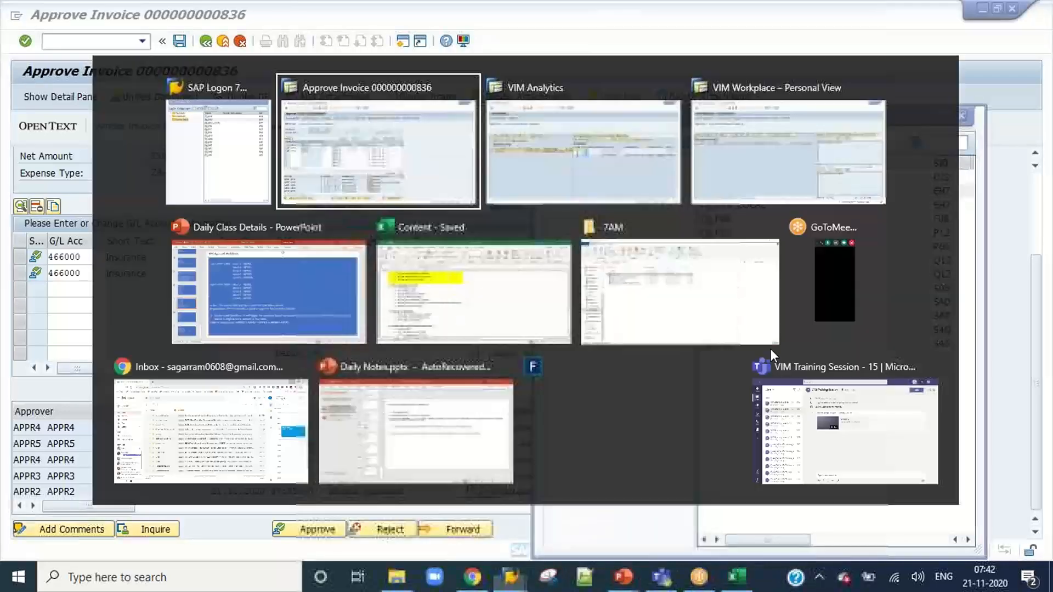
{"action": "key", "text": "alt+Tab"}
{"action": "key", "text": "Tab"}
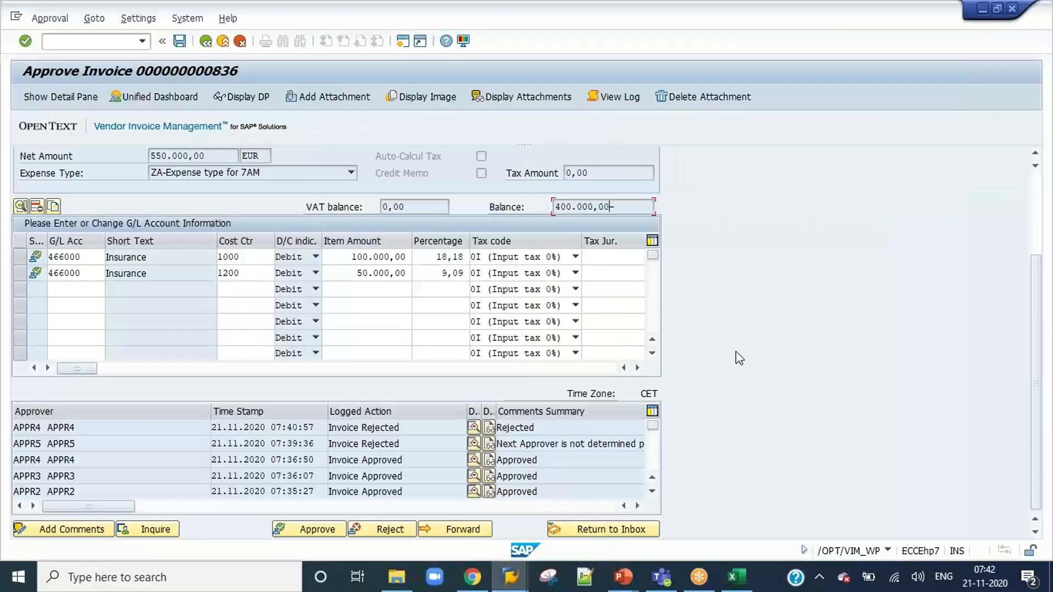
{"action": "mouse_move", "coordinate": [547, 577]}
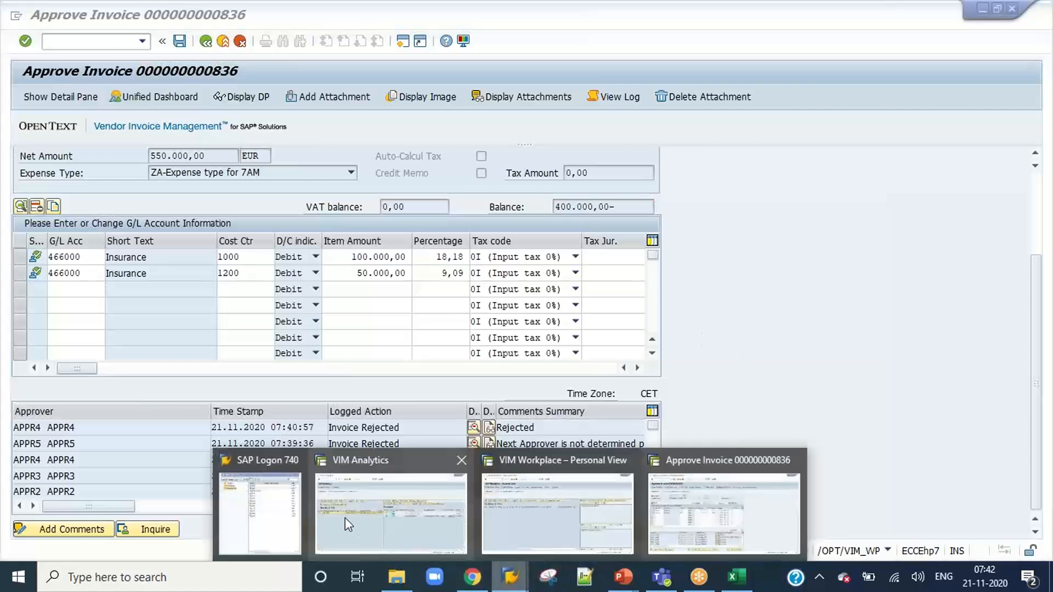
{"action": "left_click", "coordinate": [346, 517]}
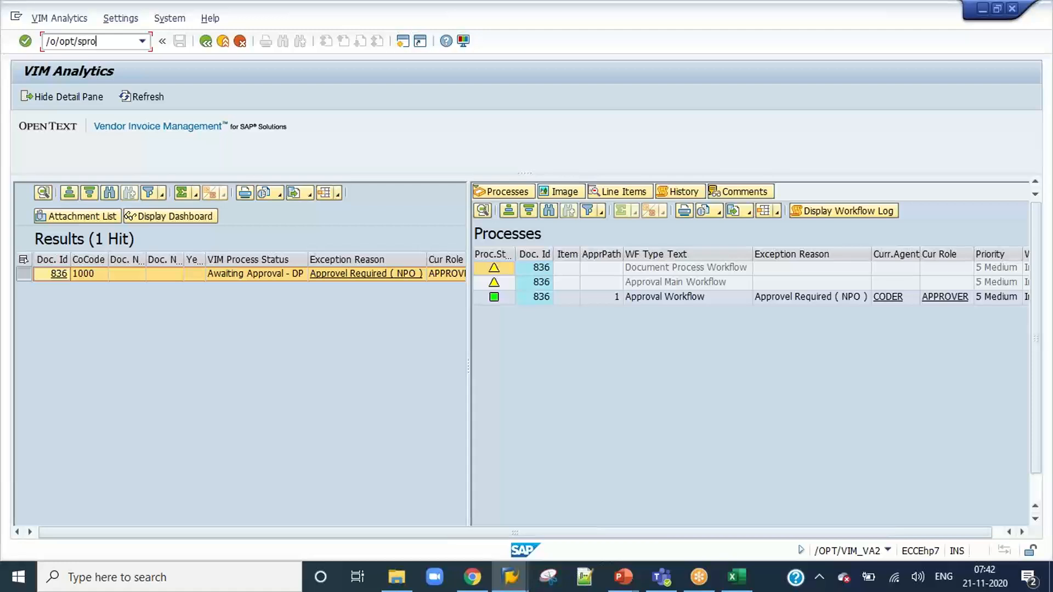
{"action": "key", "text": "Return"}
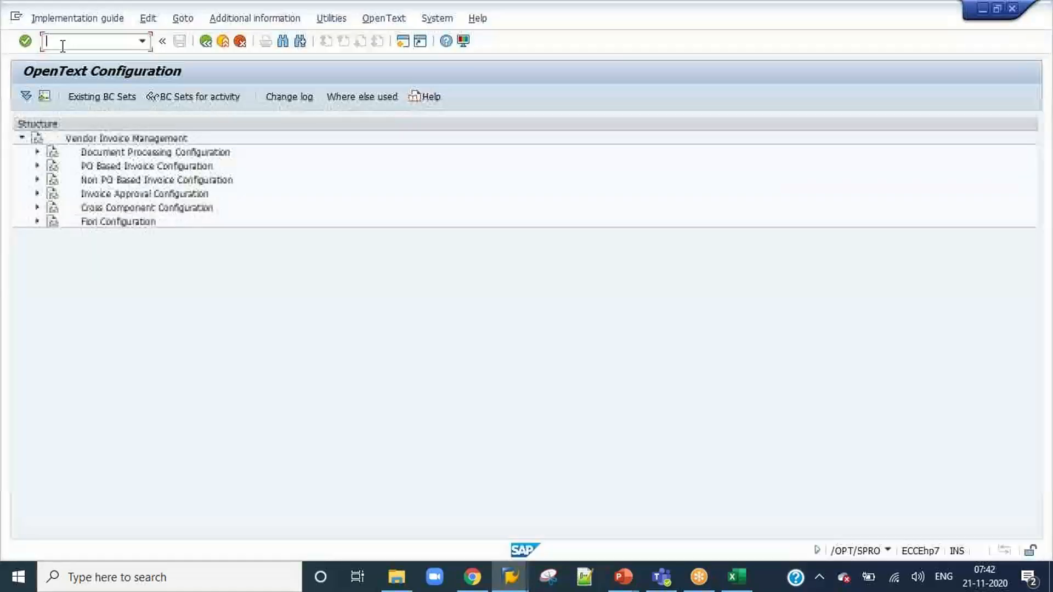
{"action": "left_click", "coordinate": [38, 193]}
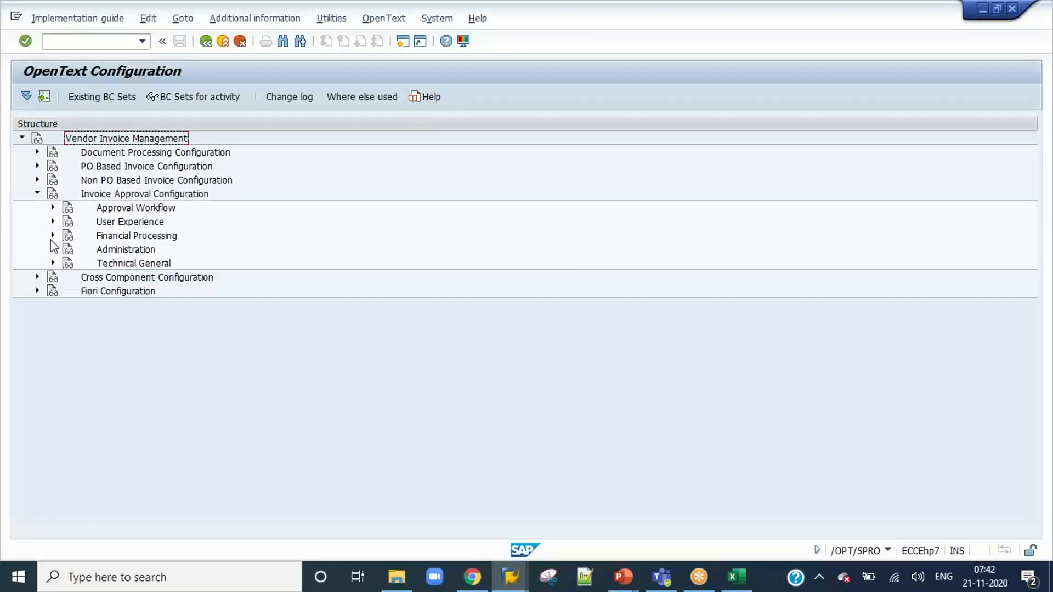
{"action": "left_click", "coordinate": [53, 207]}
{"action": "left_click", "coordinate": [67, 221]}
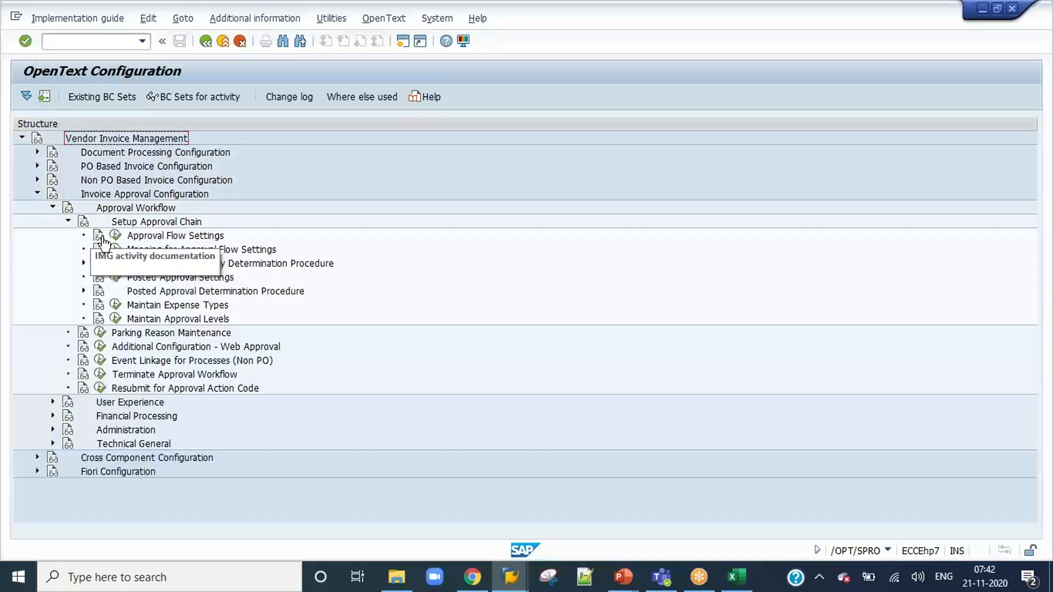
{"action": "left_click", "coordinate": [113, 235]}
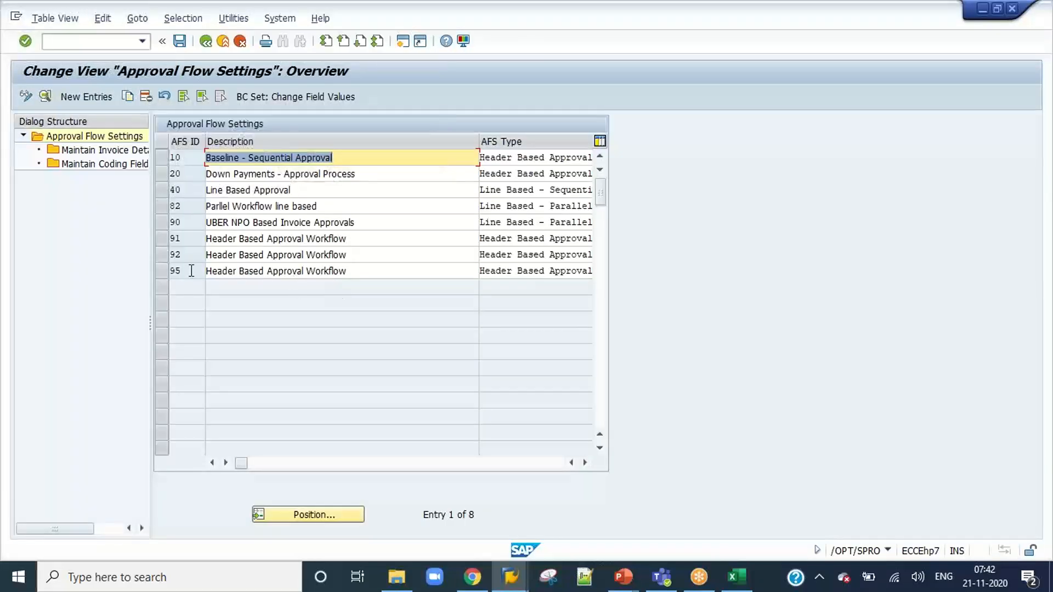
Open the details of AFS ID 91, set its Reject Process Type to 3 and save the settings.
{"action": "left_click", "coordinate": [159, 239]}
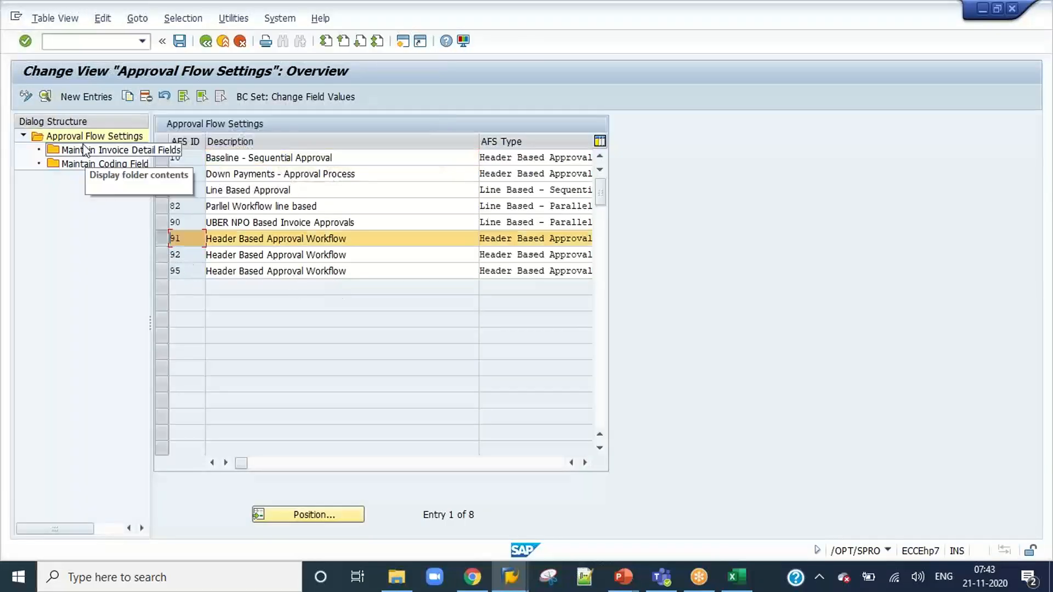
{"action": "left_click", "coordinate": [45, 97]}
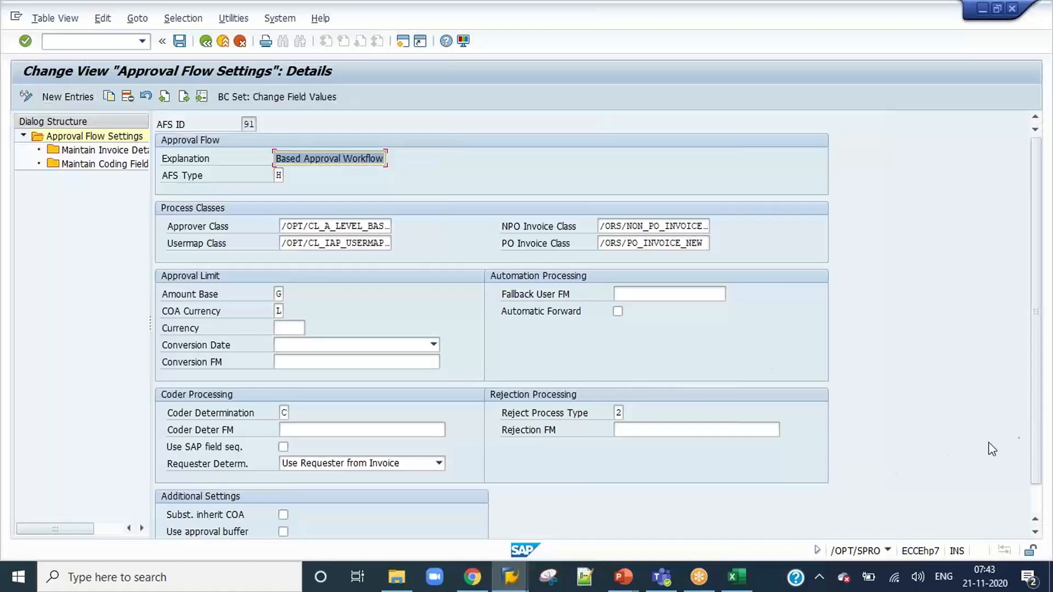
{"action": "left_click", "coordinate": [618, 413]}
{"action": "key", "text": "BackSpace"}
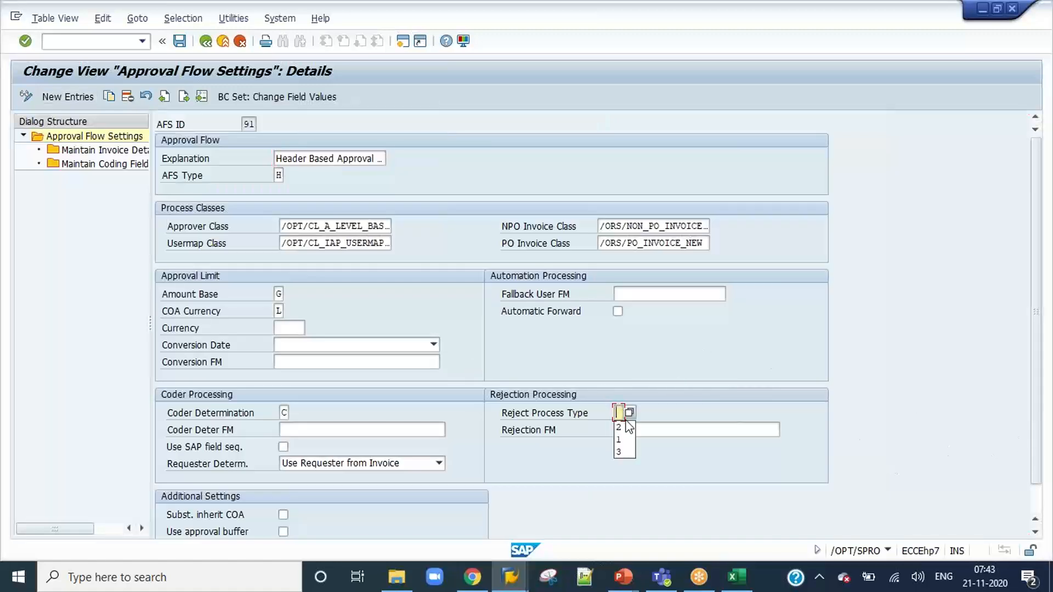
{"action": "type", "text": "3"}
{"action": "left_click", "coordinate": [180, 43]}
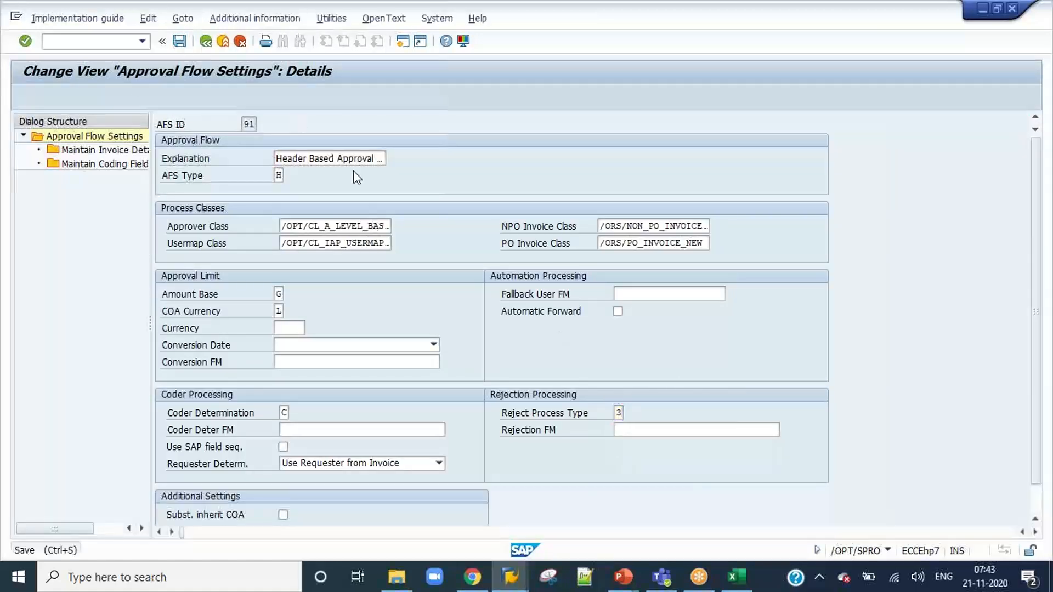
{"action": "left_click", "coordinate": [227, 263]}
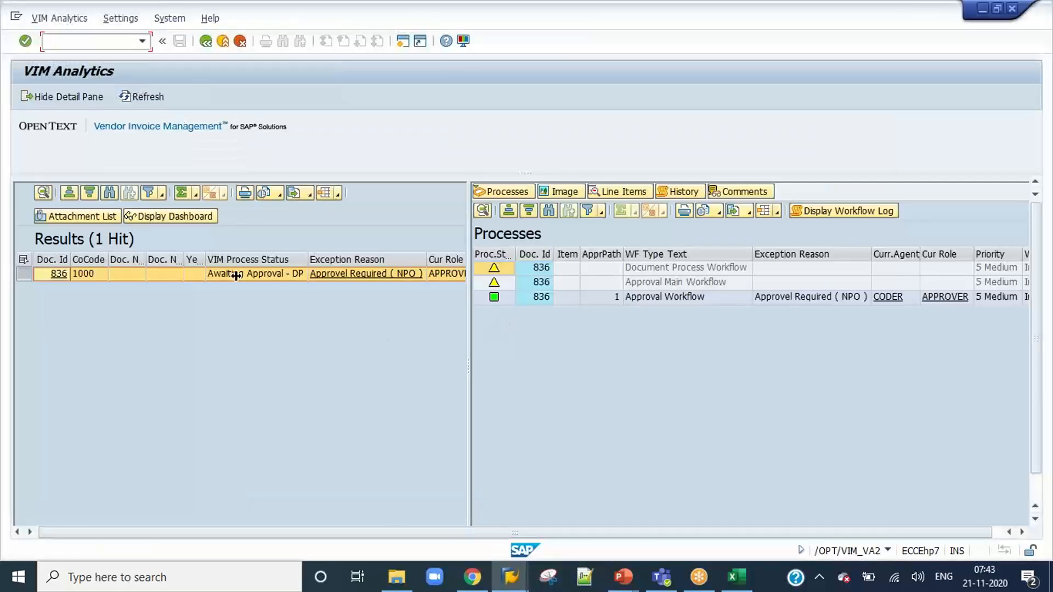
Return to the coder's approval screen and reject invoice 836, saving the changes and entering the reason "Rejected".
{"action": "key", "text": "alt+Tab"}
{"action": "key", "text": "alt+Tab"}
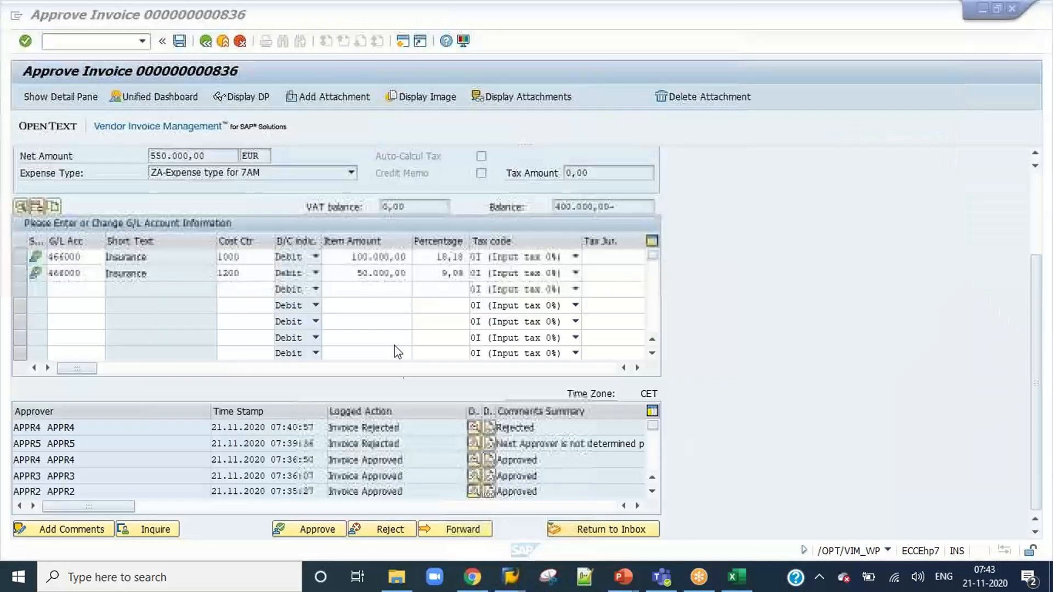
{"action": "left_click", "coordinate": [382, 530]}
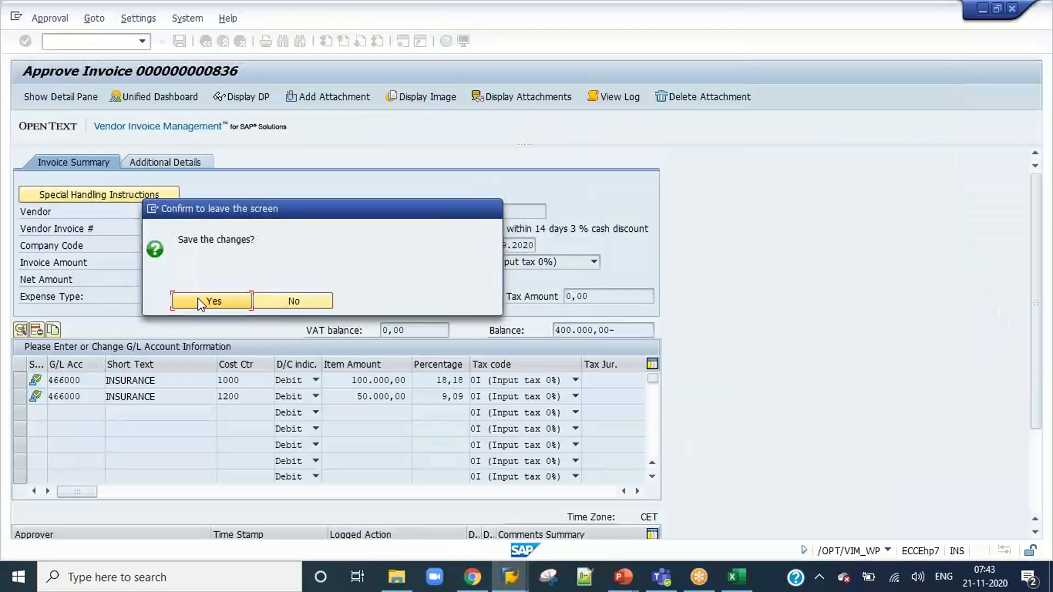
{"action": "left_click", "coordinate": [215, 301]}
{"action": "type", "text": "Rejected"}
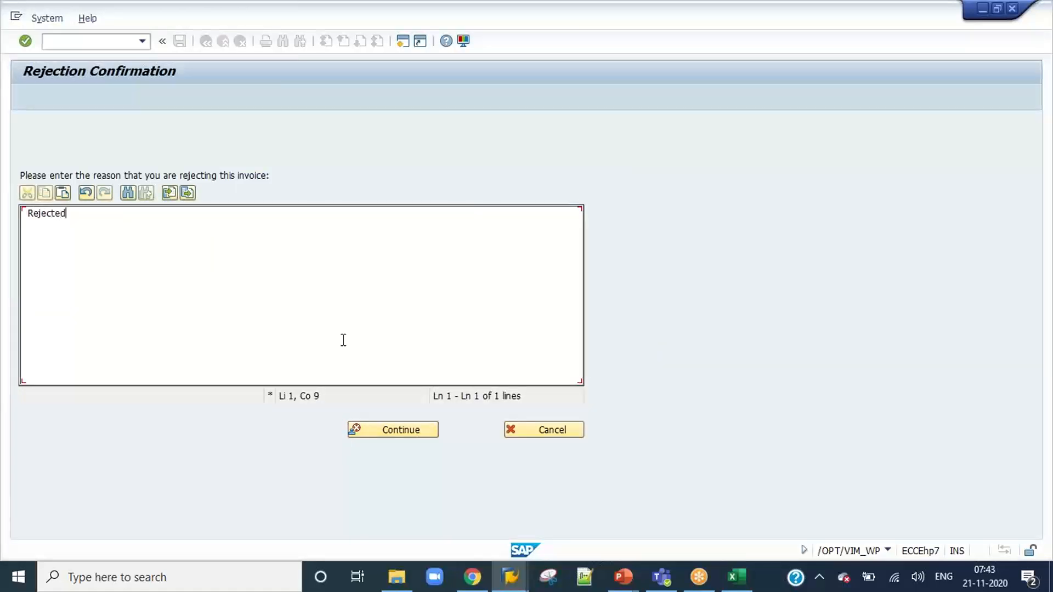
{"action": "left_click", "coordinate": [378, 430]}
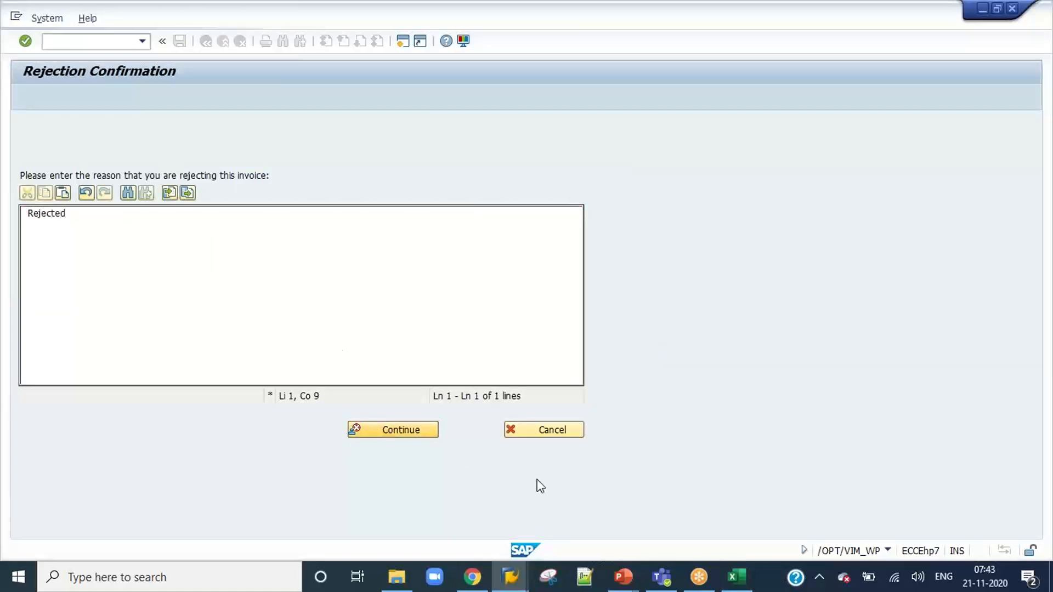
Refresh document 836 in VIM Analytics, and open its non-PO work item from the VIM Workplace in a new session.
{"action": "mouse_move", "coordinate": [507, 586]}
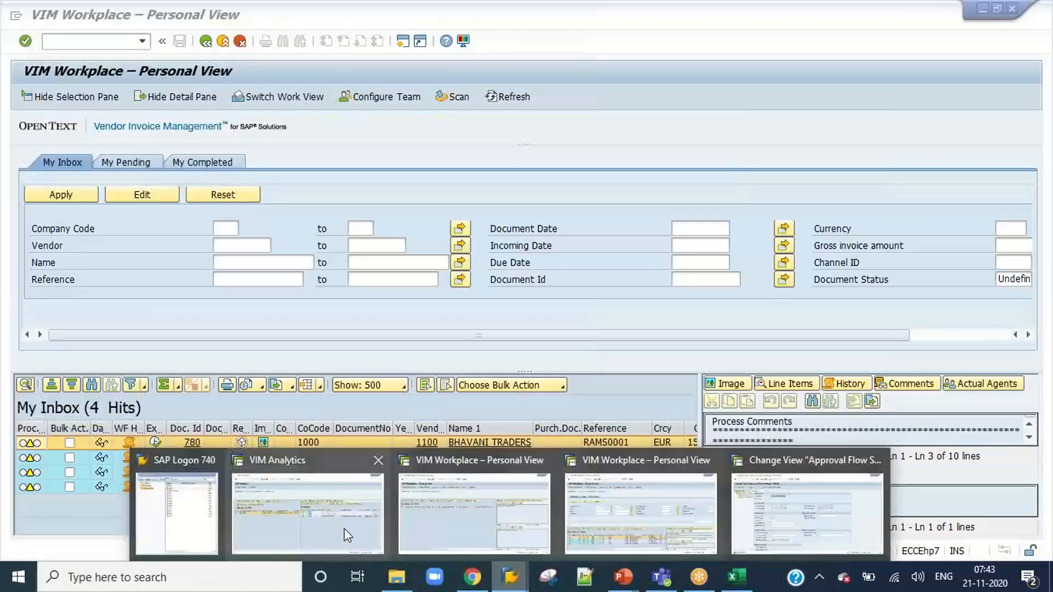
{"action": "left_click", "coordinate": [344, 528]}
{"action": "left_click", "coordinate": [125, 98]}
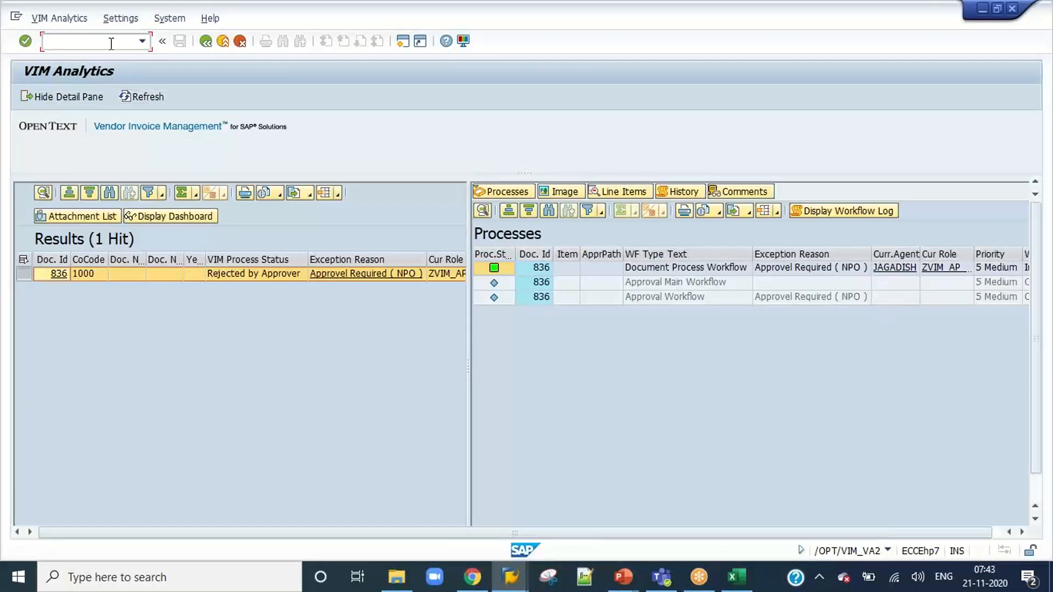
{"action": "type", "text": "/o/opt/vim_wp"}
{"action": "key", "text": "Return"}
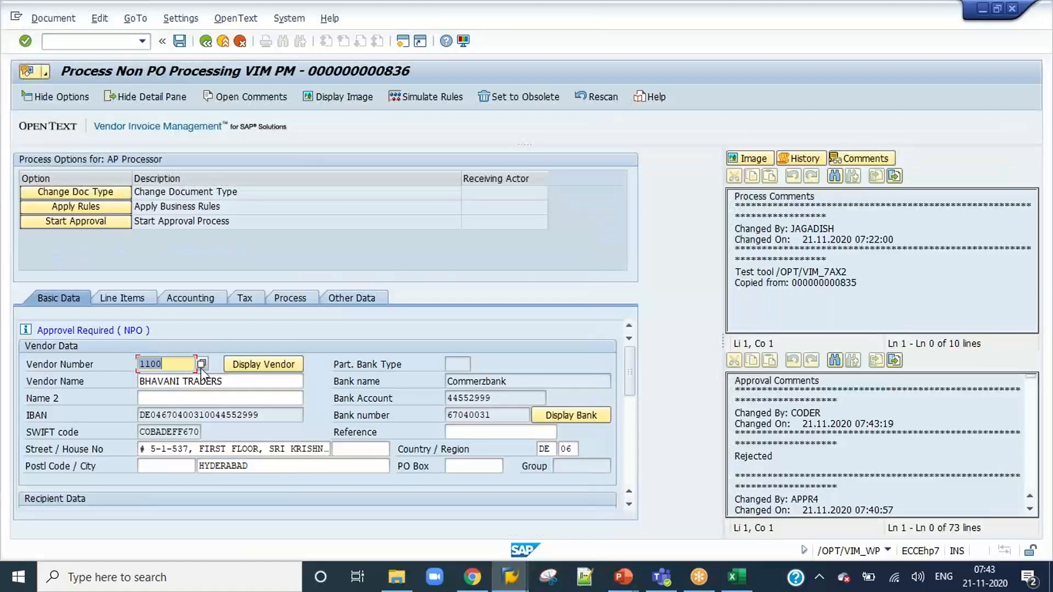
Set the gross amount of invoice 836 to 150.000,00 EUR in the invoice data and save the document.
{"action": "scroll", "coordinate": [304, 379], "scroll_direction": "down", "scroll_amount": 3}
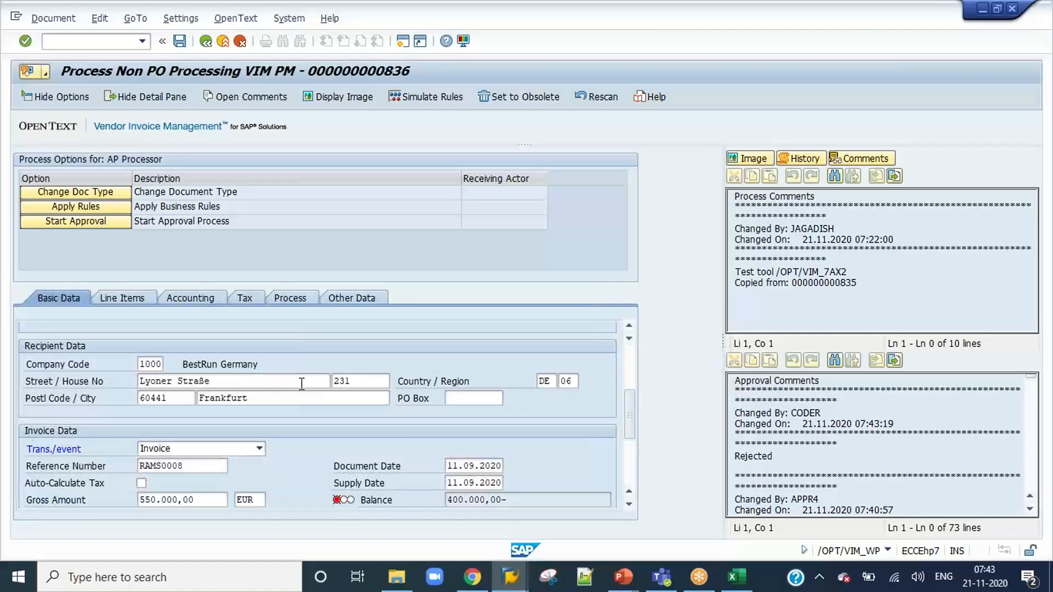
{"action": "scroll", "coordinate": [301, 383], "scroll_direction": "down", "scroll_amount": 3}
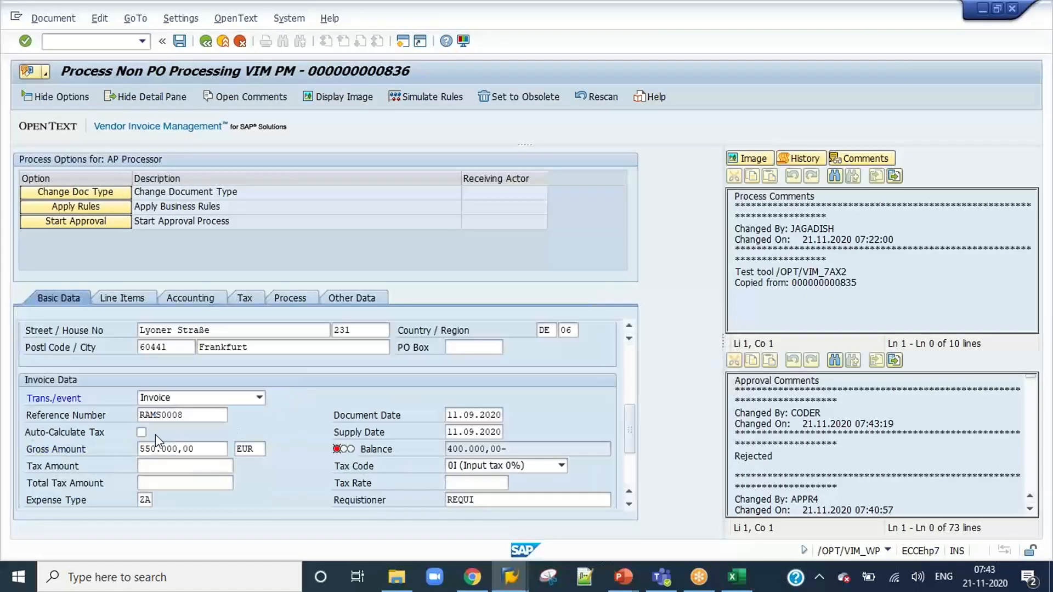
{"action": "left_click", "coordinate": [150, 448]}
{"action": "key", "text": "BackSpace"}
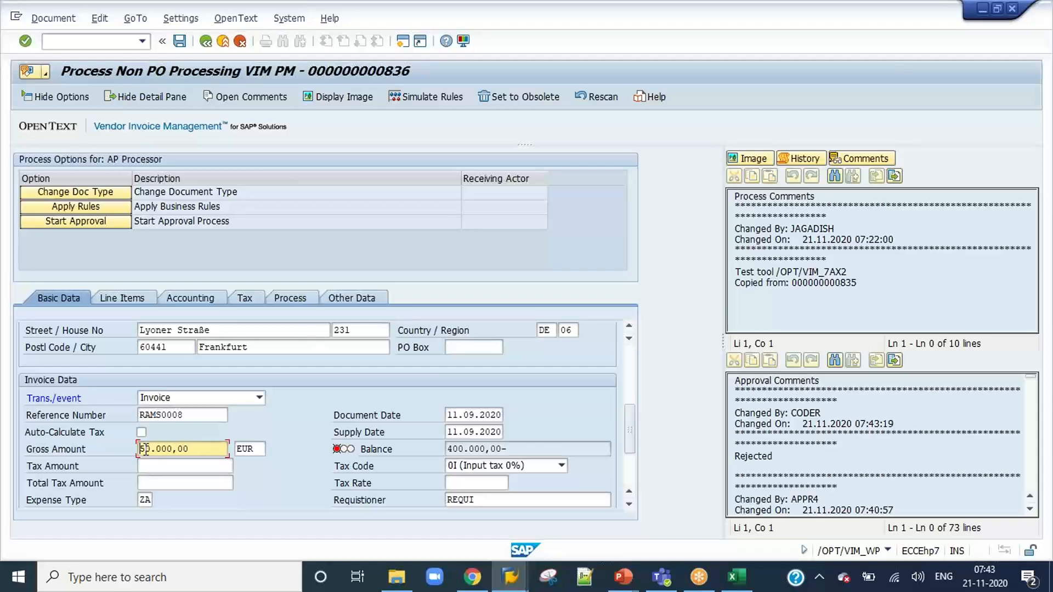
{"action": "type", "text": "1"}
{"action": "key", "text": "Return"}
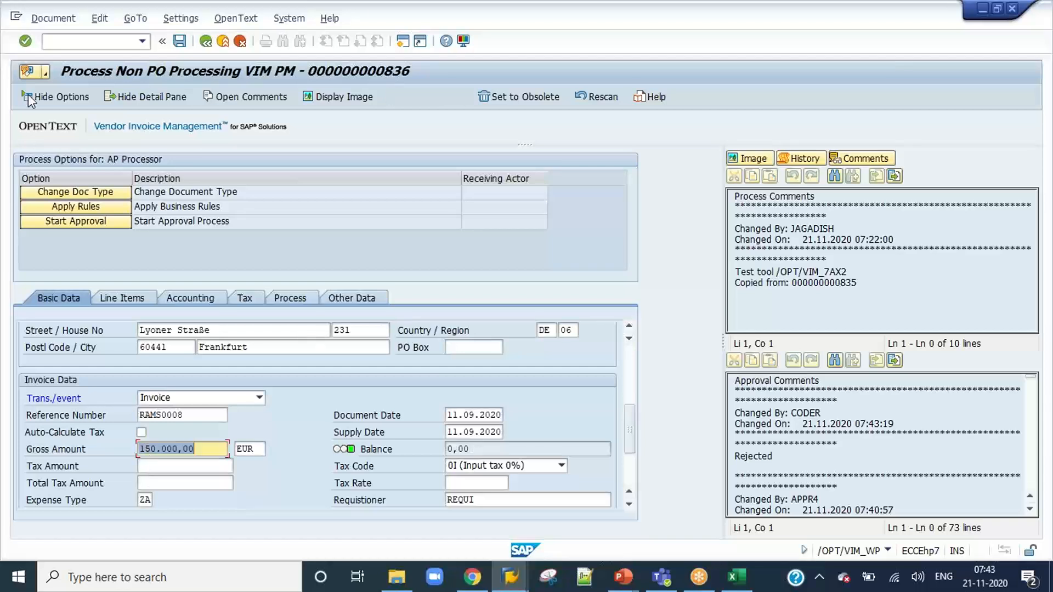
{"action": "left_click", "coordinate": [181, 43]}
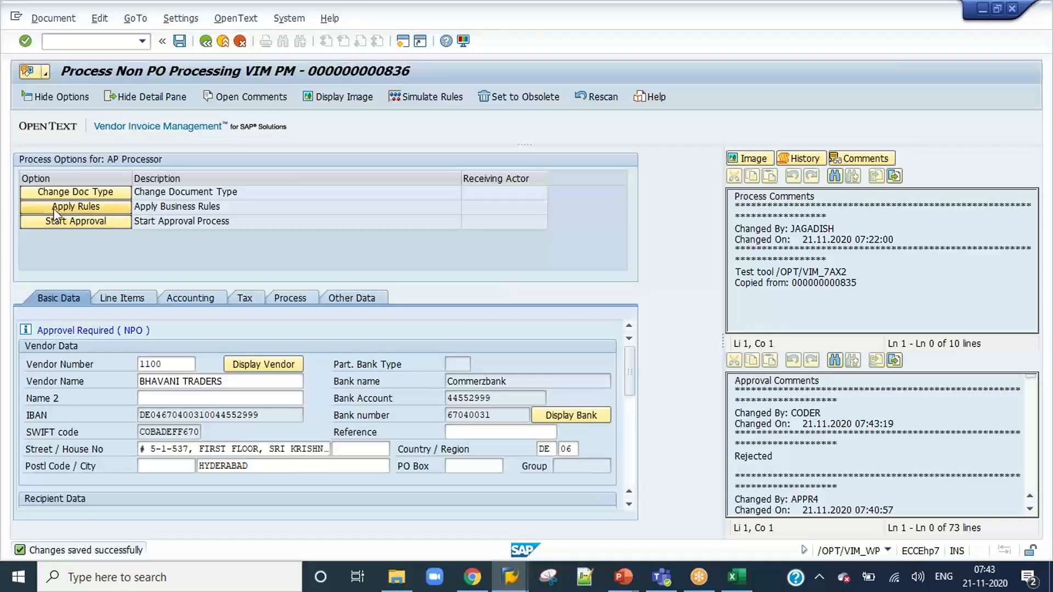
Apply the business rules to invoice 836 and leave the workplace to return to VIM Analytics.
{"action": "left_click", "coordinate": [95, 206]}
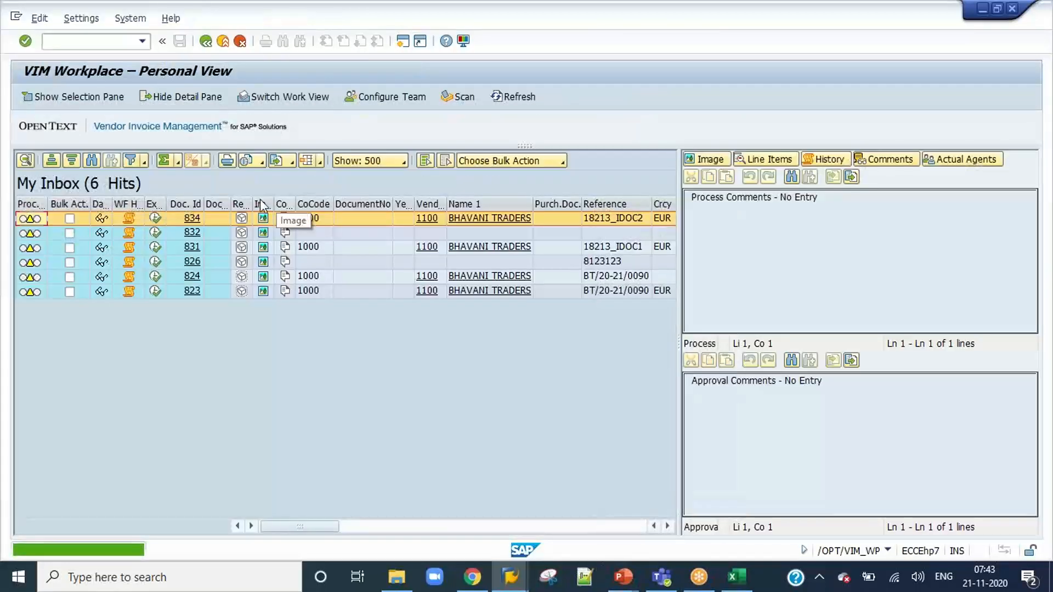
{"action": "left_click", "coordinate": [221, 43]}
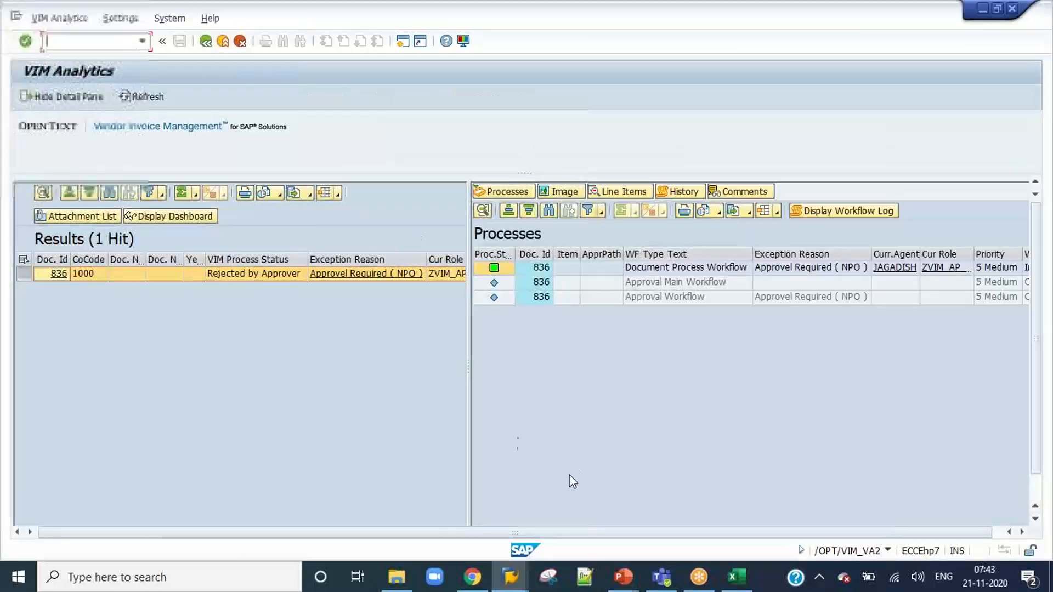
Refresh document 836 in VIM Analytics, then close the empty VIM Workplace session and confirm logging off.
{"action": "left_click", "coordinate": [146, 100]}
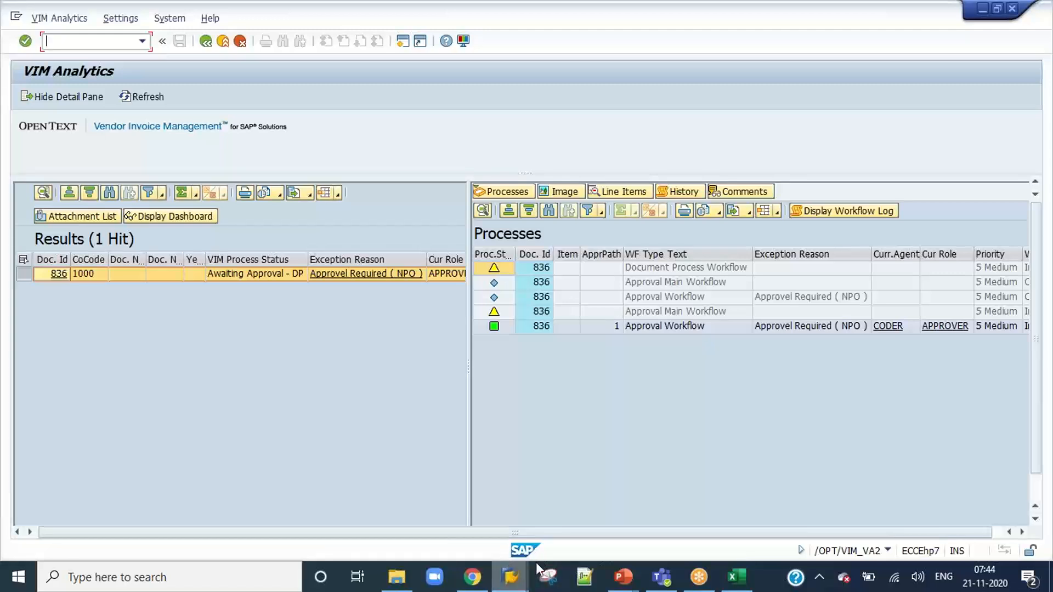
{"action": "left_click", "coordinate": [511, 575]}
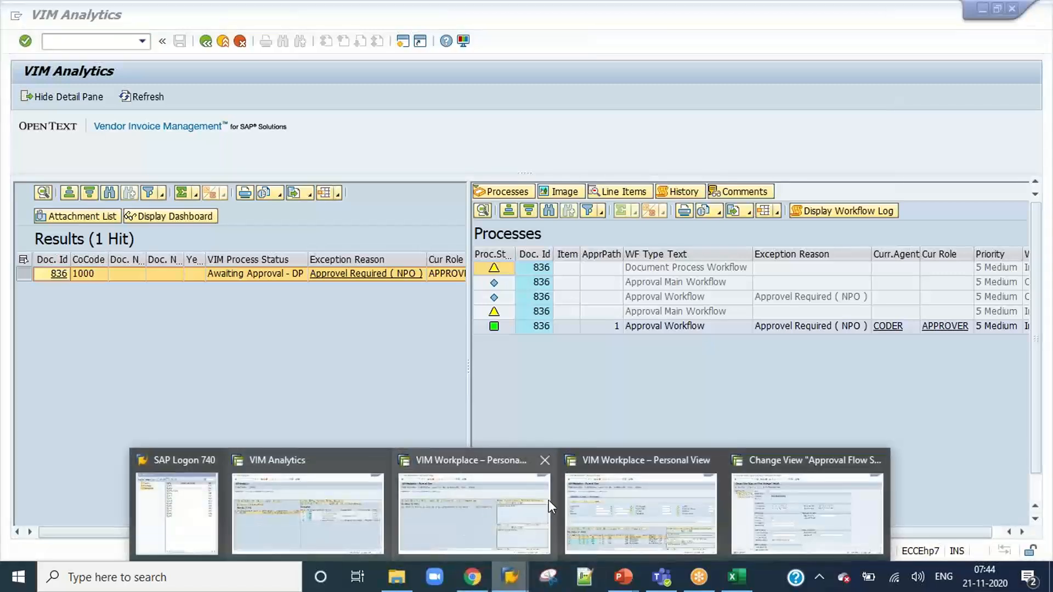
{"action": "left_click", "coordinate": [543, 459]}
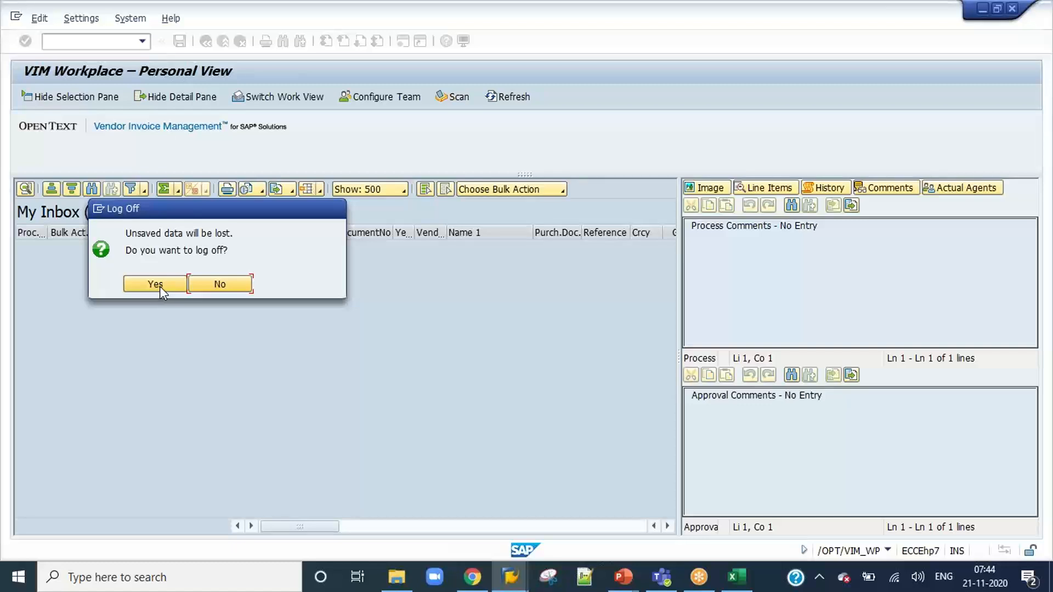
{"action": "left_click", "coordinate": [156, 284]}
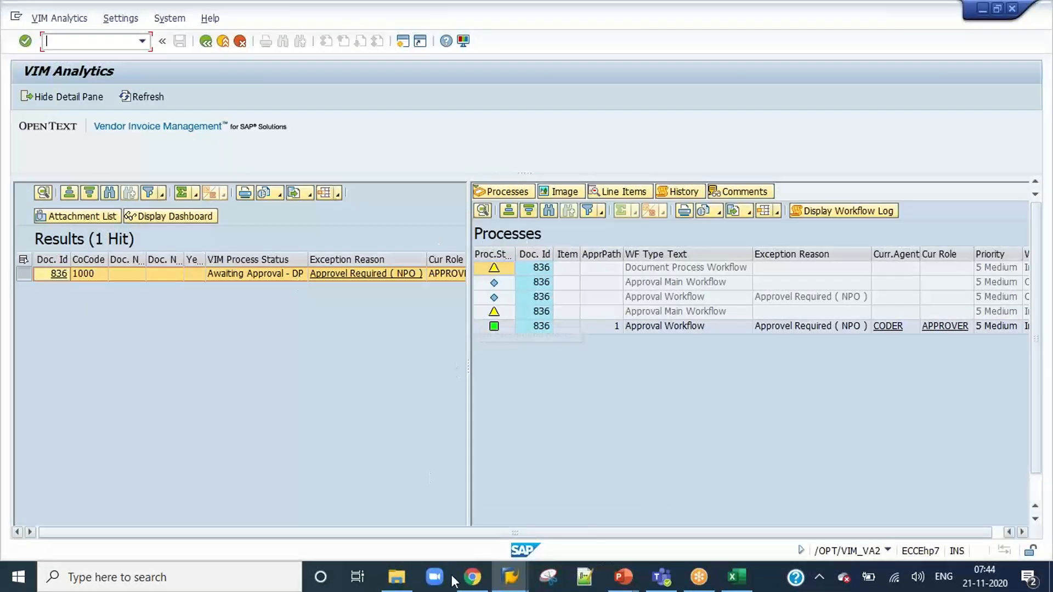
Review the process classes, rejection processing and additional settings of approval flow AFS ID 91, and return to VIM Analytics.
{"action": "left_click", "coordinate": [510, 577]}
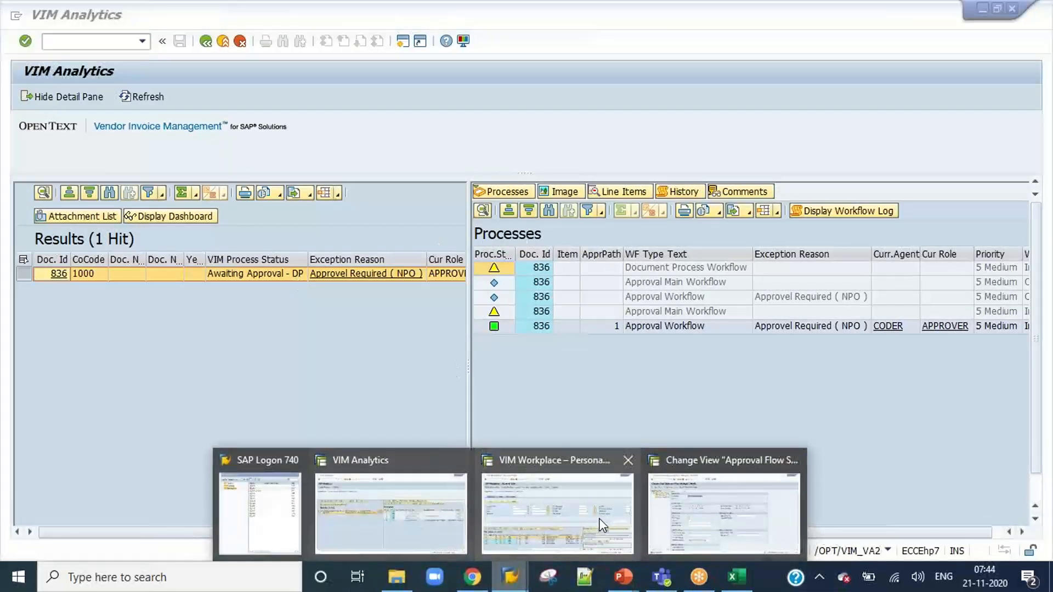
{"action": "left_click", "coordinate": [687, 512]}
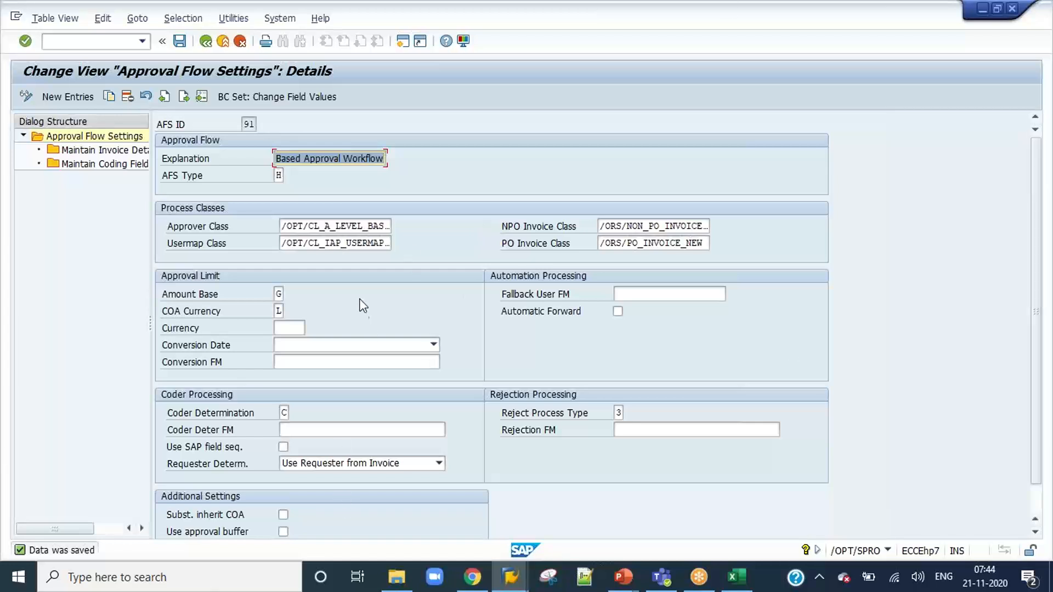
{"action": "left_click", "coordinate": [340, 229]}
{"action": "left_click", "coordinate": [356, 244]}
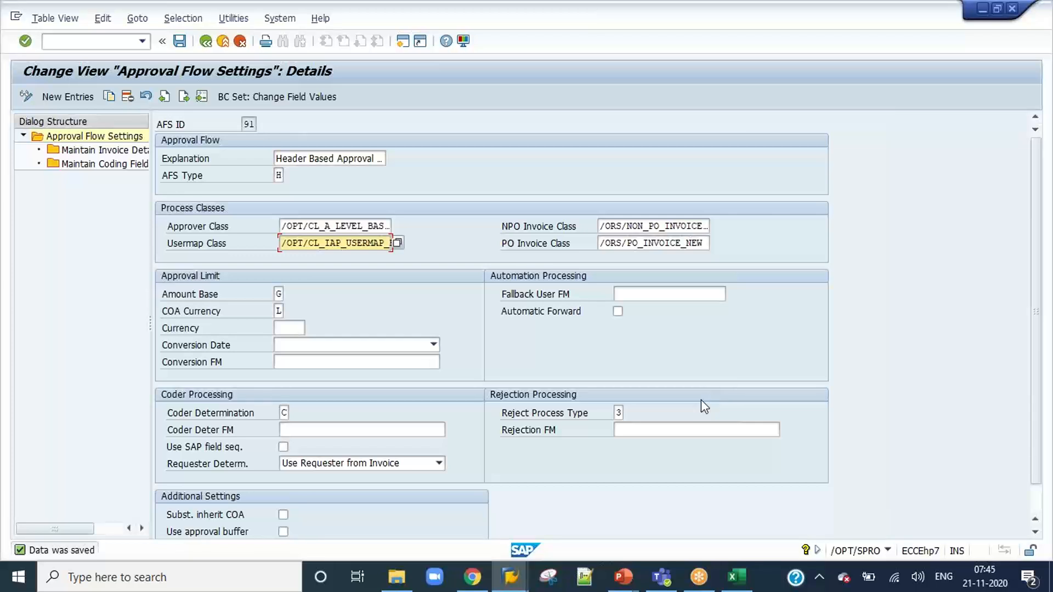
{"action": "scroll", "coordinate": [701, 406], "scroll_direction": "down", "scroll_amount": 1}
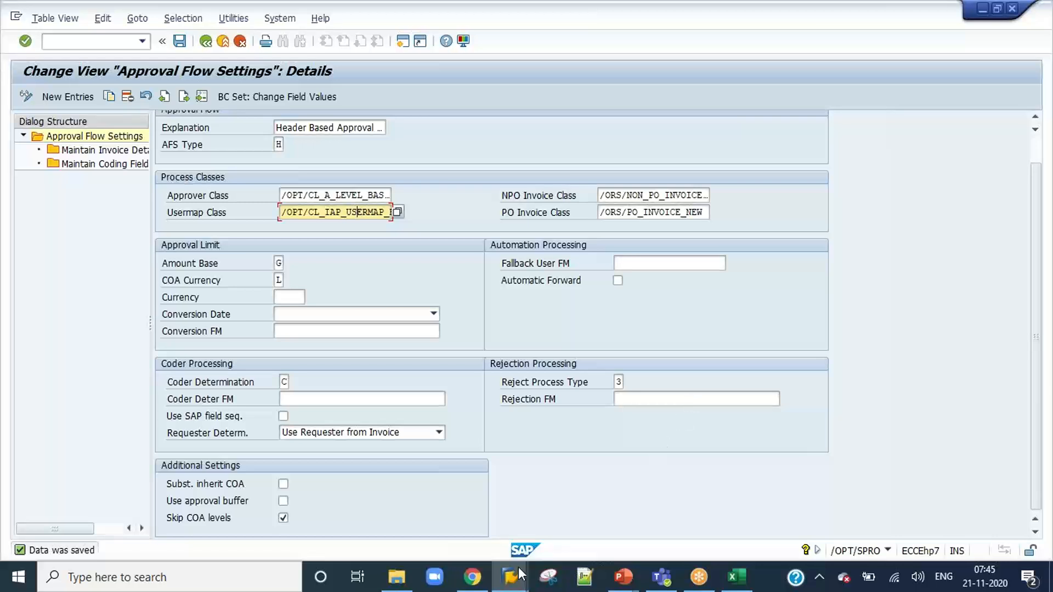
{"action": "mouse_move", "coordinate": [519, 568]}
{"action": "left_click", "coordinate": [409, 529]}
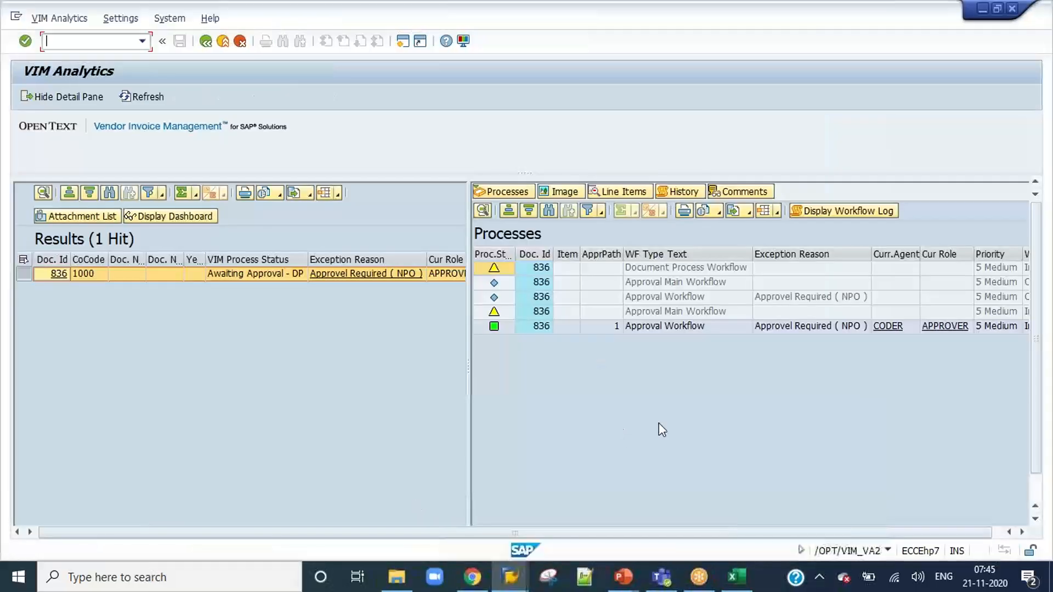
Try to log on to the DEV system as user coder with the account password, and cancel the multiple logon dialog.
{"action": "mouse_move", "coordinate": [510, 576]}
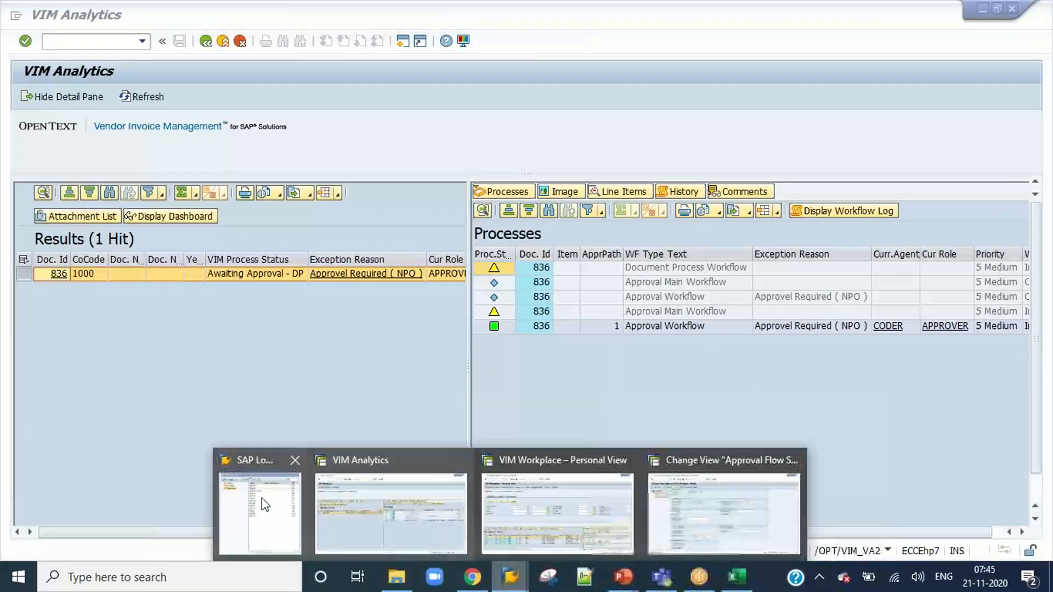
{"action": "left_click", "coordinate": [265, 503]}
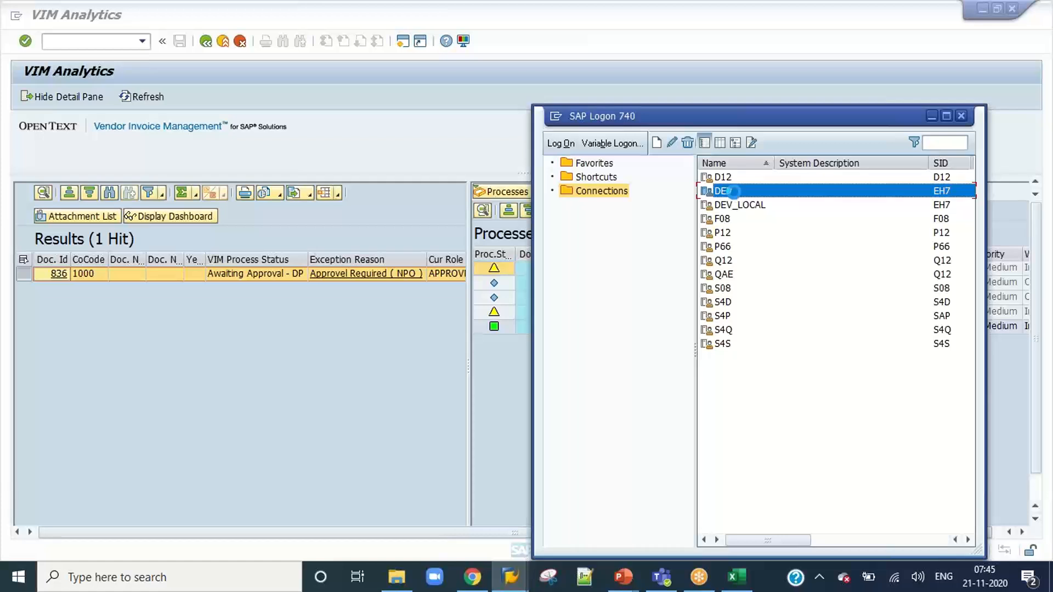
{"action": "double_click", "coordinate": [724, 192]}
{"action": "type", "text": "coder"}
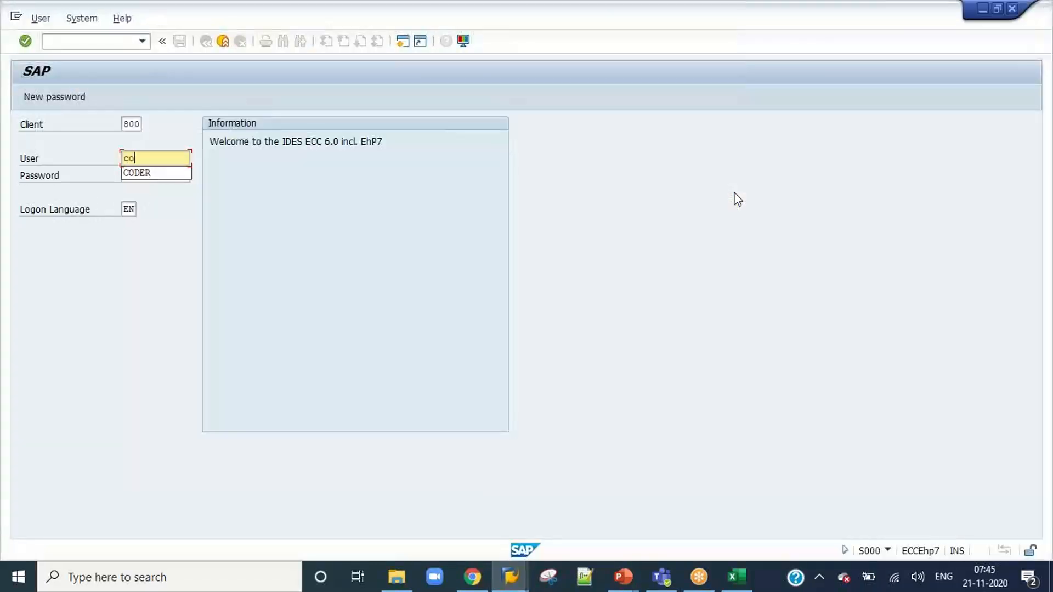
{"action": "key", "text": "Tab"}
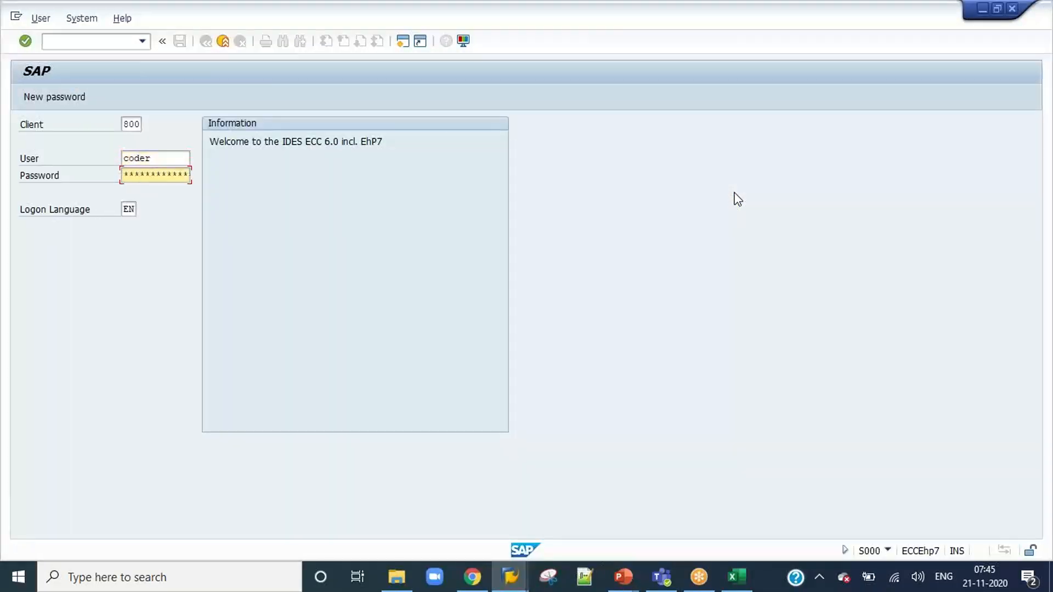
{"action": "key", "text": "Return"}
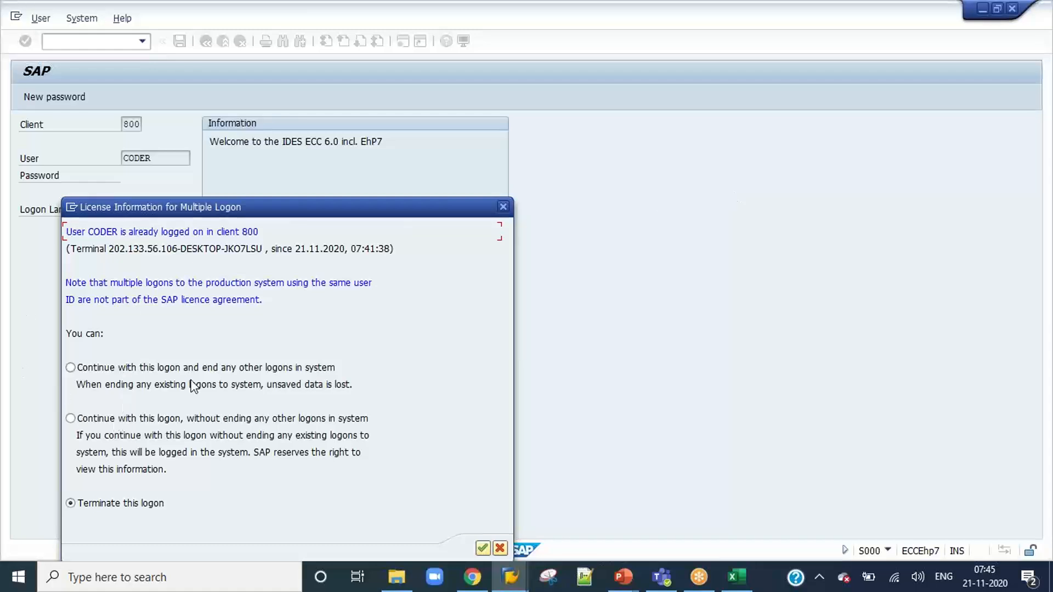
{"action": "left_click", "coordinate": [499, 548]}
Check the open VIM Workplace and logon sessions, and close their connection errors after opening the detailed error descriptions.
{"action": "left_click", "coordinate": [510, 584]}
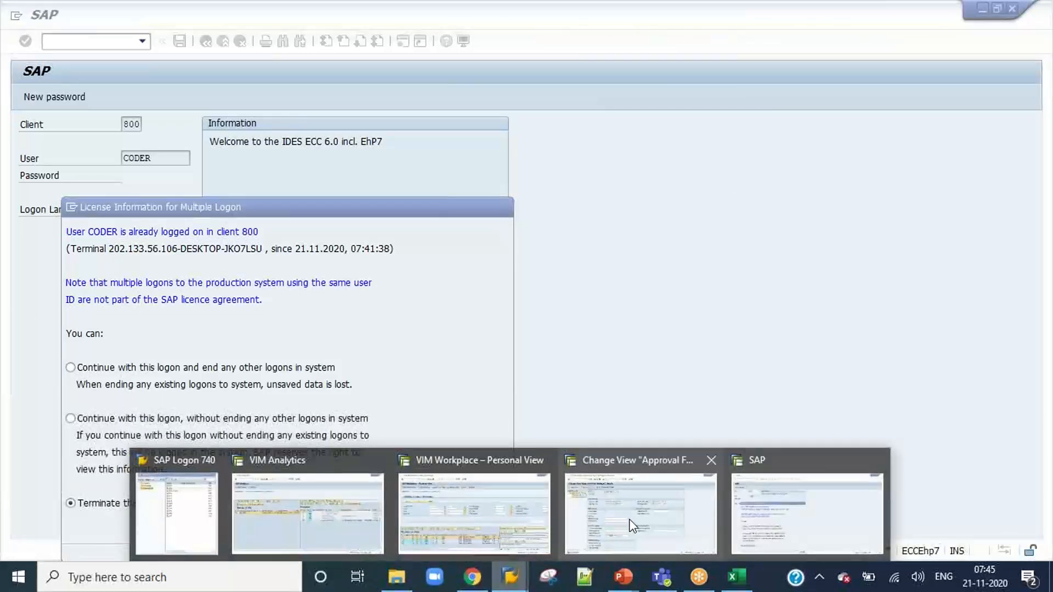
{"action": "left_click", "coordinate": [537, 516]}
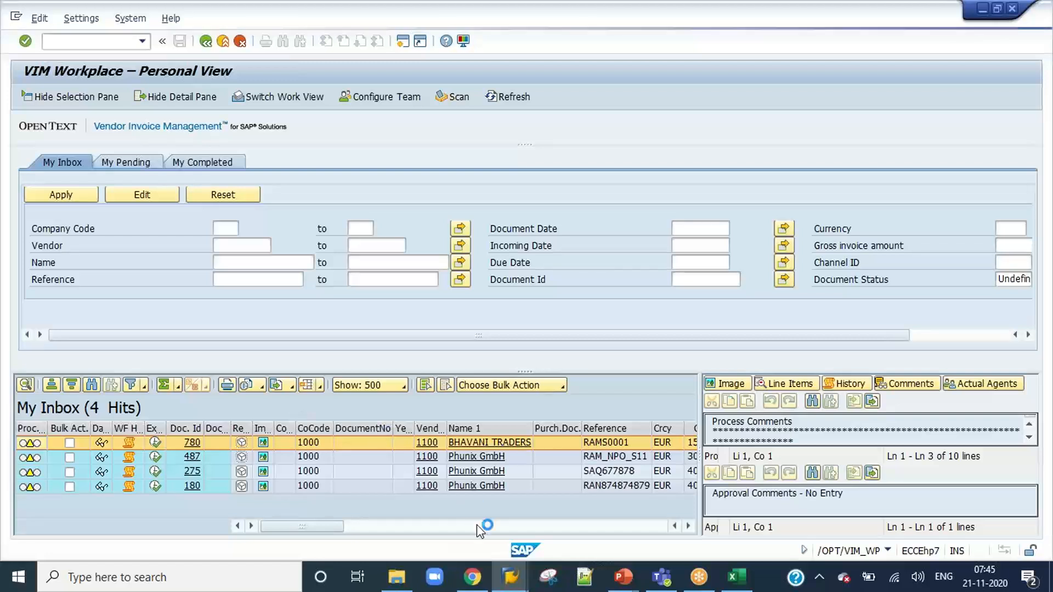
{"action": "mouse_move", "coordinate": [510, 576]}
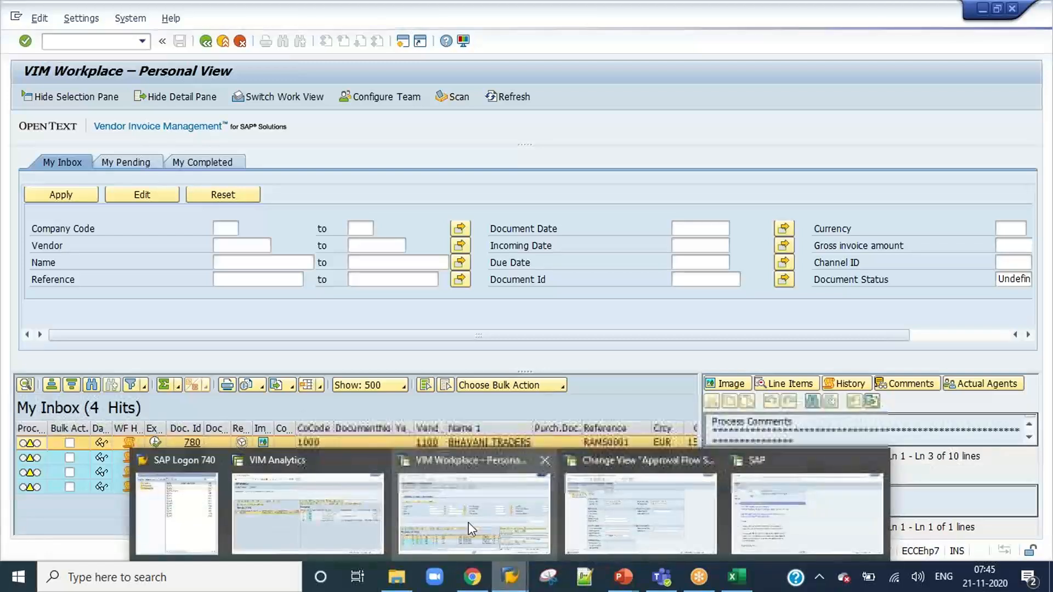
{"action": "left_click", "coordinate": [811, 504]}
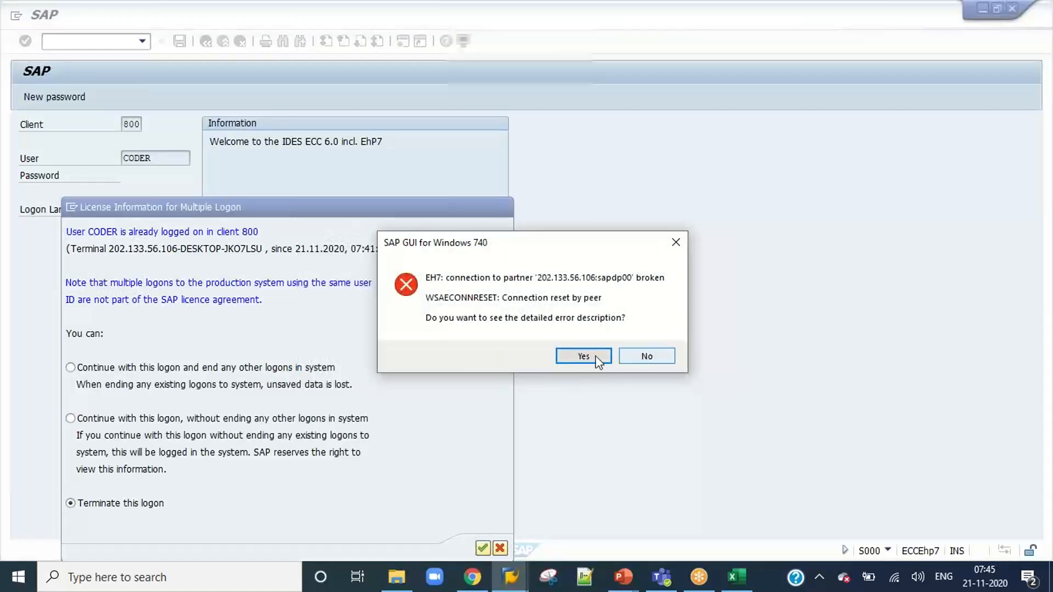
{"action": "left_click", "coordinate": [596, 356]}
{"action": "left_click", "coordinate": [657, 415]}
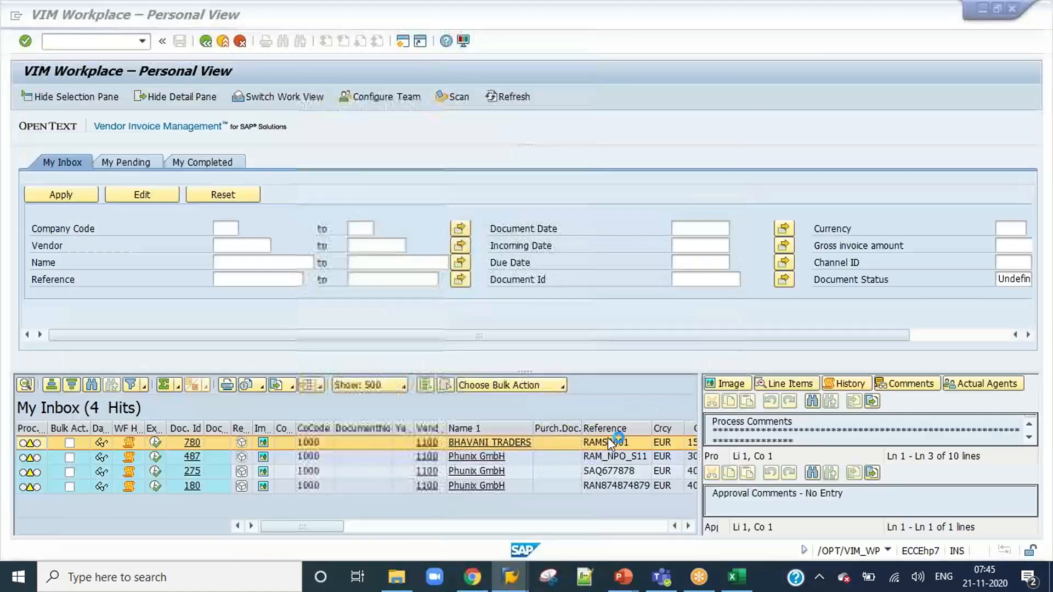
{"action": "mouse_move", "coordinate": [514, 581]}
{"action": "left_click", "coordinate": [564, 500]}
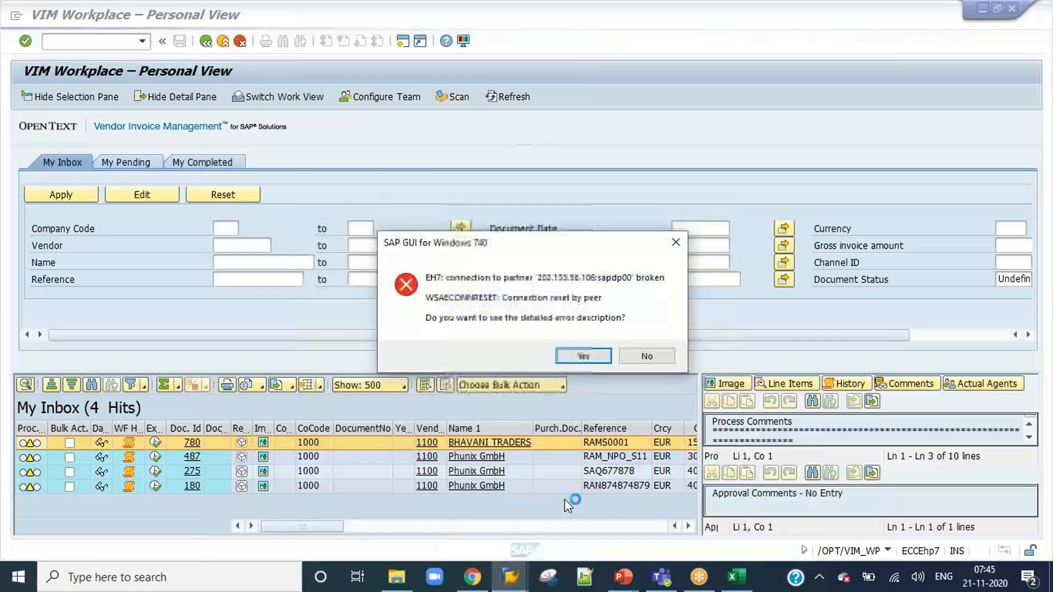
{"action": "left_click", "coordinate": [584, 357]}
{"action": "left_click", "coordinate": [650, 415]}
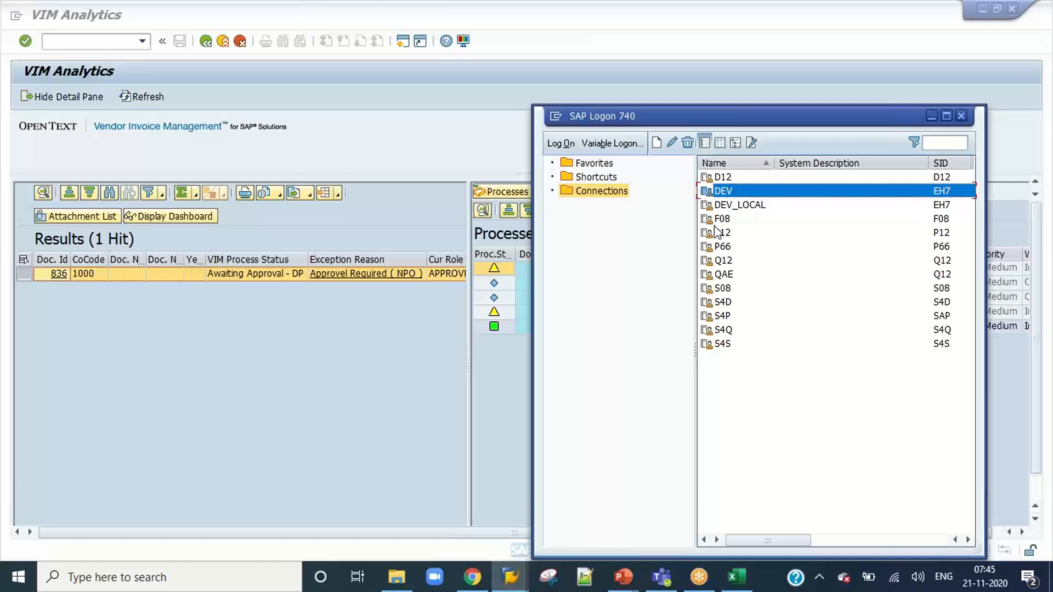
Try to connect to the DEV system again from SAP Logon, and decline the detailed error description.
{"action": "key", "text": "Return"}
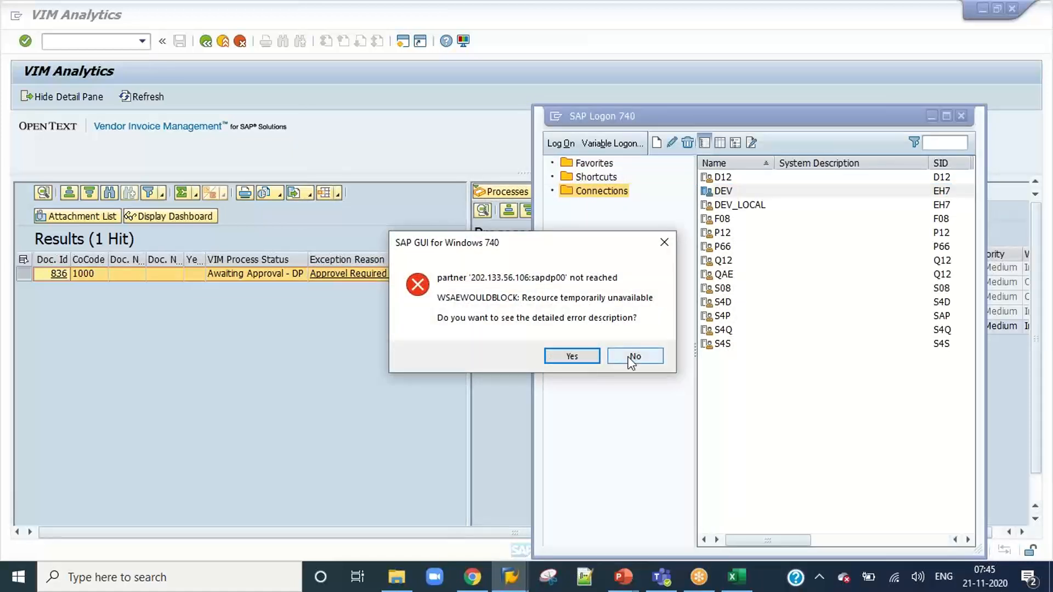
{"action": "left_click", "coordinate": [633, 357]}
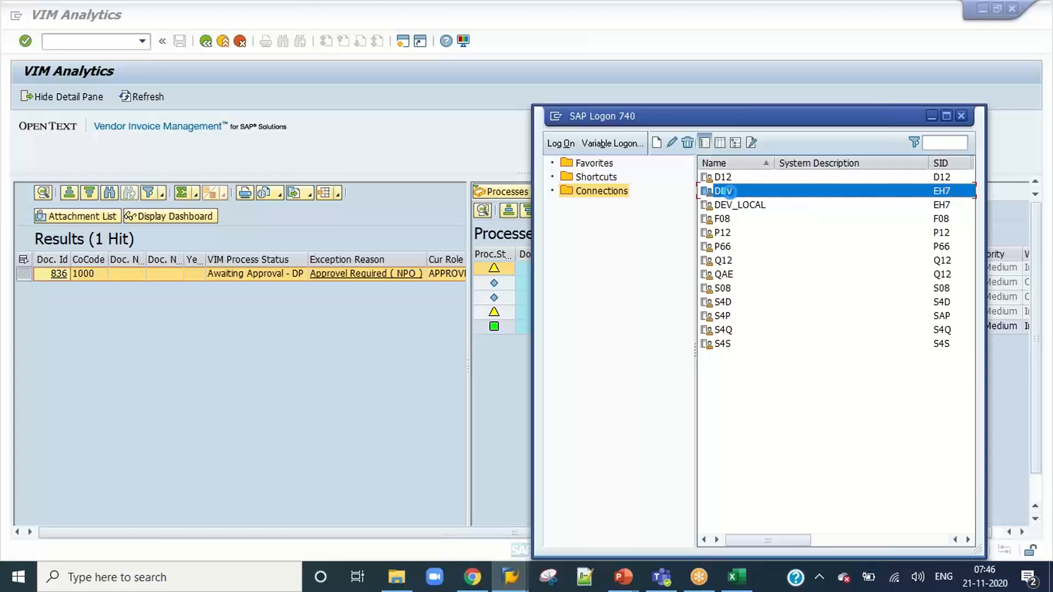
Log on to the DEV system as user coder with the account password, ending any other logons in the system.
{"action": "double_click", "coordinate": [731, 193]}
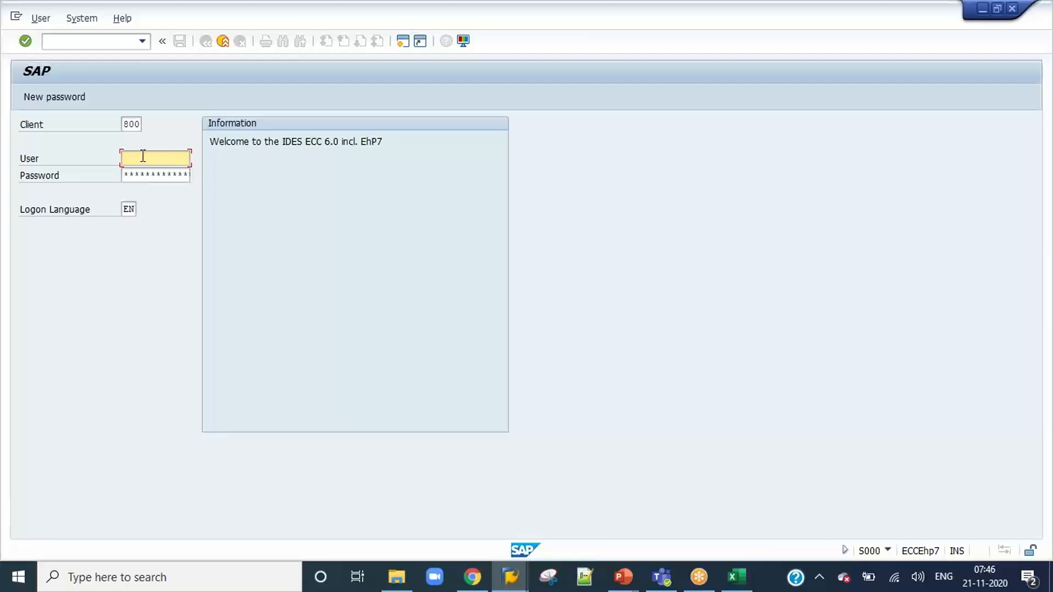
{"action": "type", "text": "coder"}
{"action": "key", "text": "Tab"}
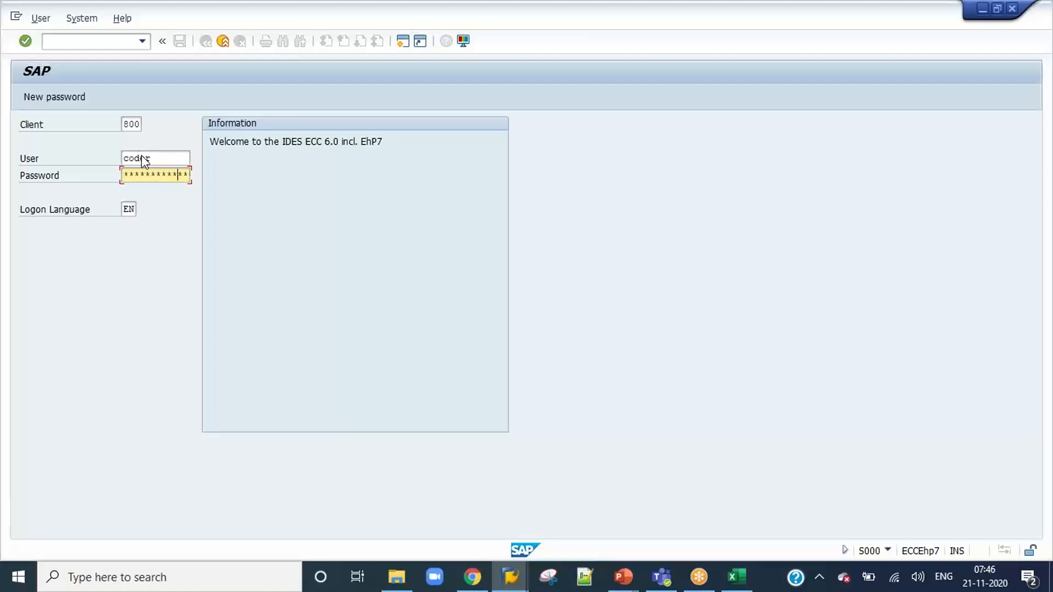
{"action": "key", "text": "Return"}
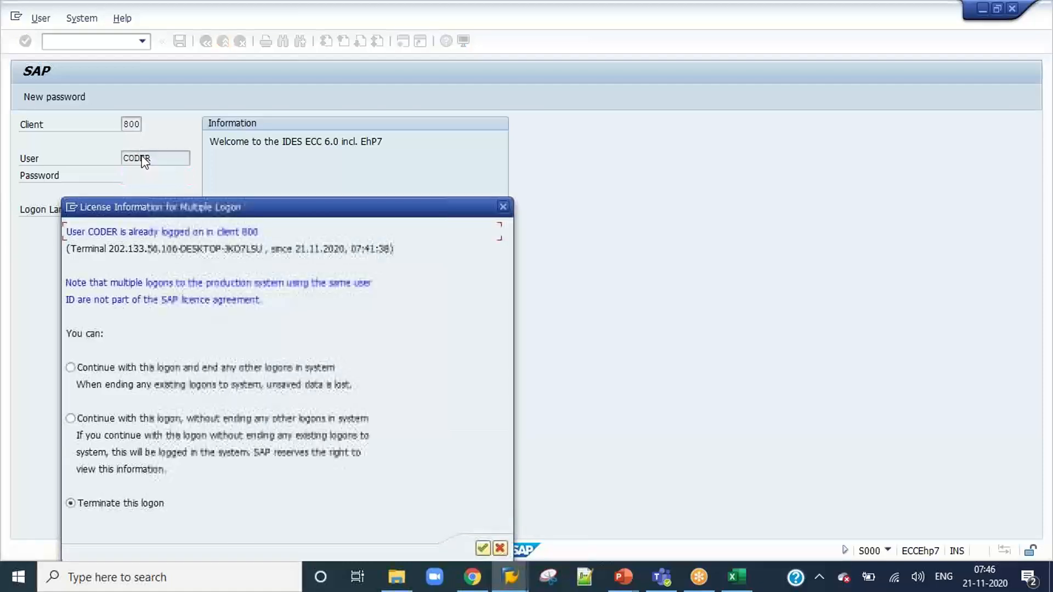
{"action": "left_click", "coordinate": [152, 374]}
{"action": "left_click", "coordinate": [482, 549]}
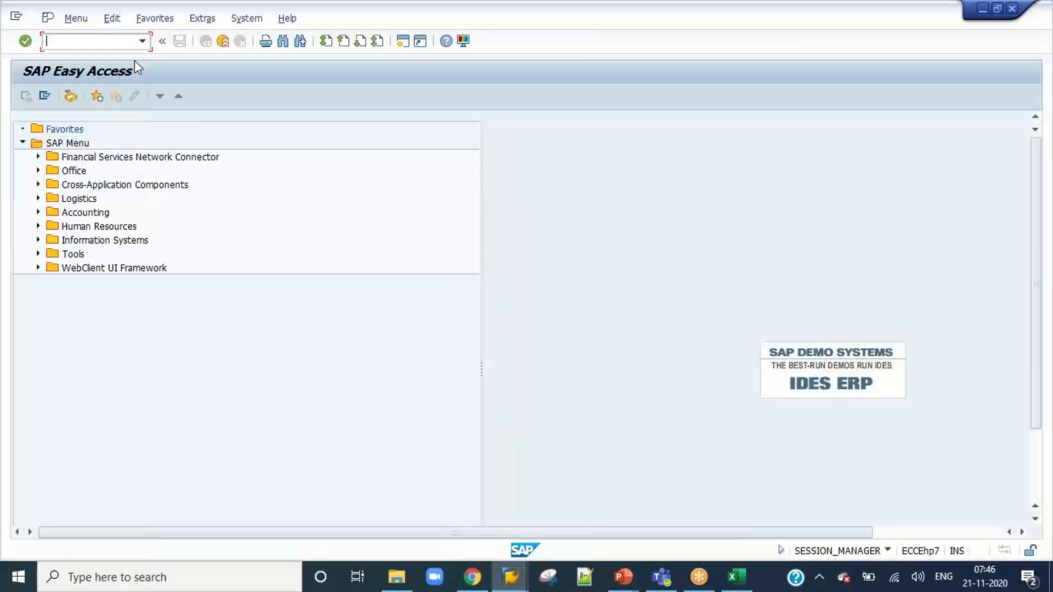
Start the VIM Workplace in the current session with transaction /n/opt/vim_wp.
{"action": "left_click", "coordinate": [142, 40]}
{"action": "left_click", "coordinate": [119, 54]}
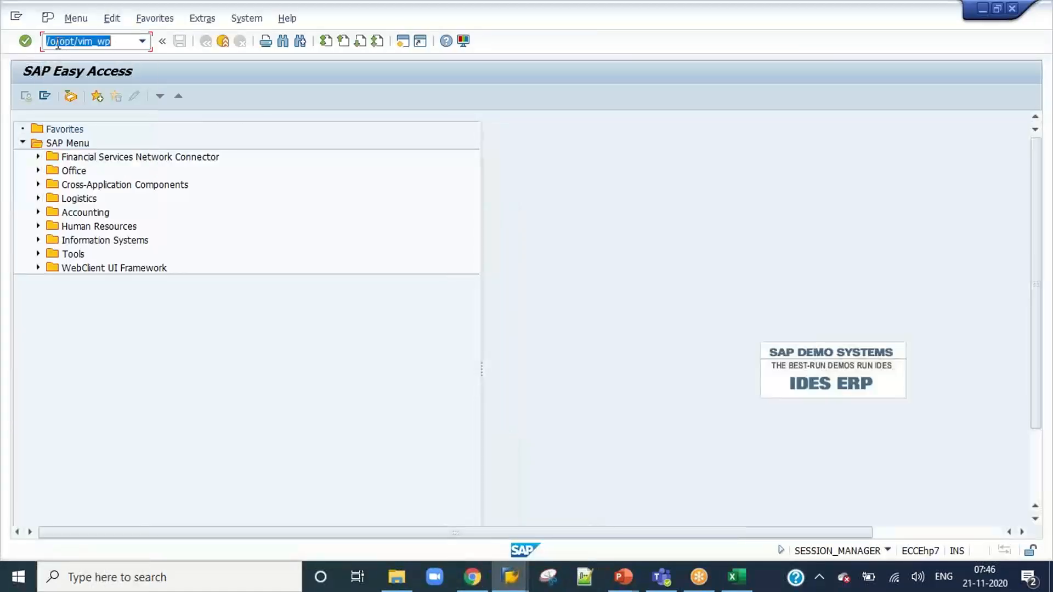
{"action": "left_click", "coordinate": [56, 41]}
{"action": "key", "text": "BackSpace"}
{"action": "type", "text": "n"}
{"action": "key", "text": "Return"}
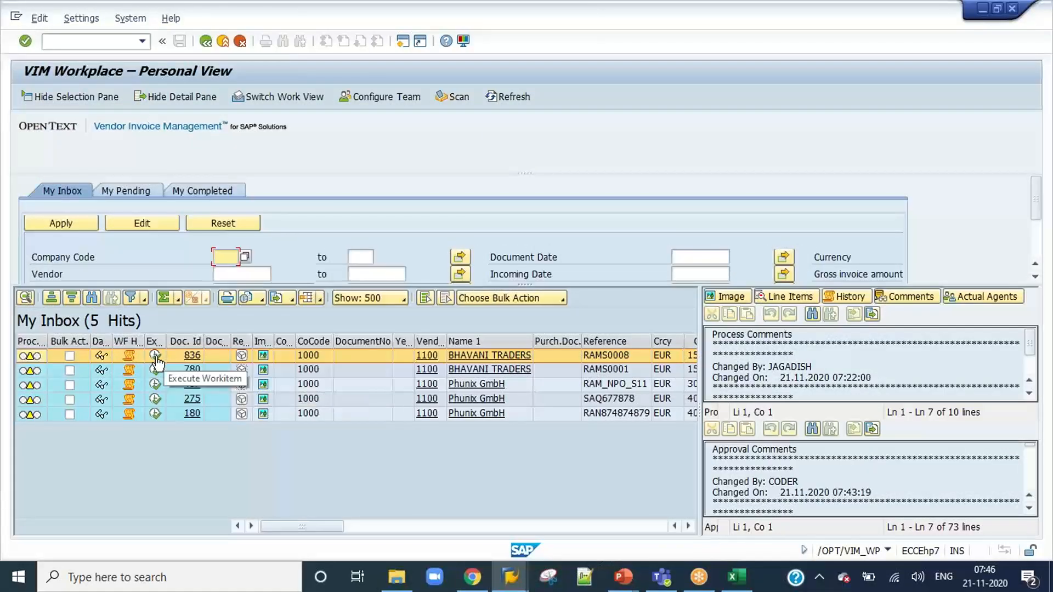
Execute the work item of invoice 836 and approve it as the coder with the comment "Approved".
{"action": "left_click", "coordinate": [156, 357]}
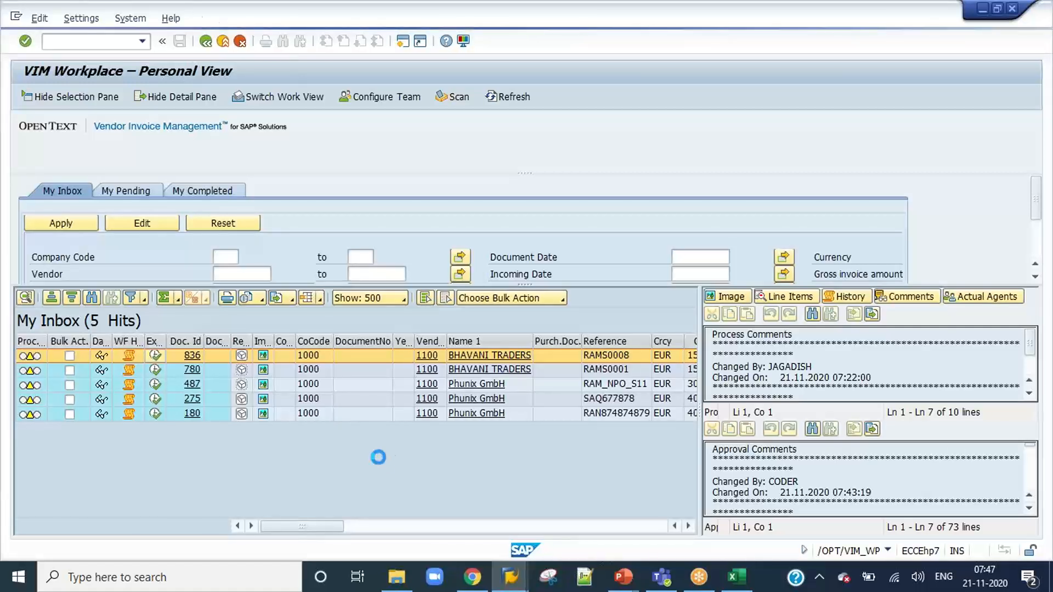
{"action": "scroll", "coordinate": [1037, 487], "scroll_direction": "down", "scroll_amount": 3}
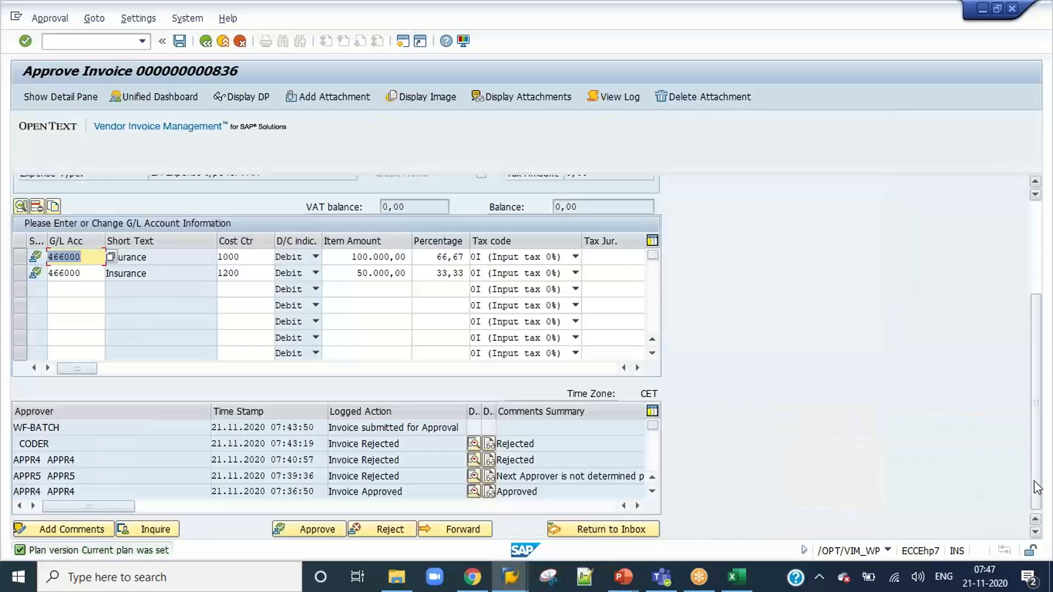
{"action": "left_click", "coordinate": [307, 530]}
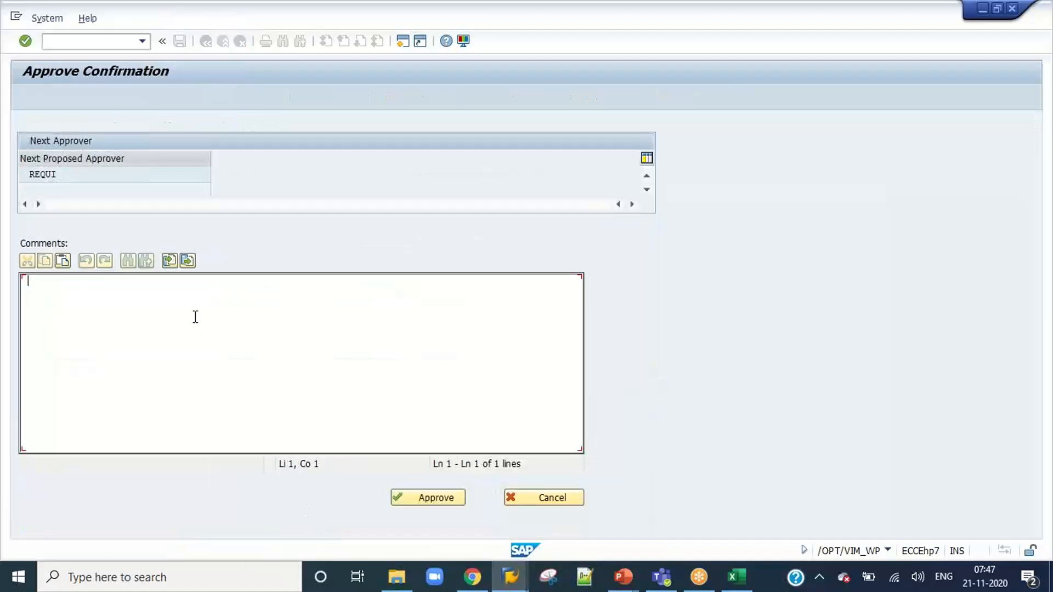
{"action": "type", "text": "Approved"}
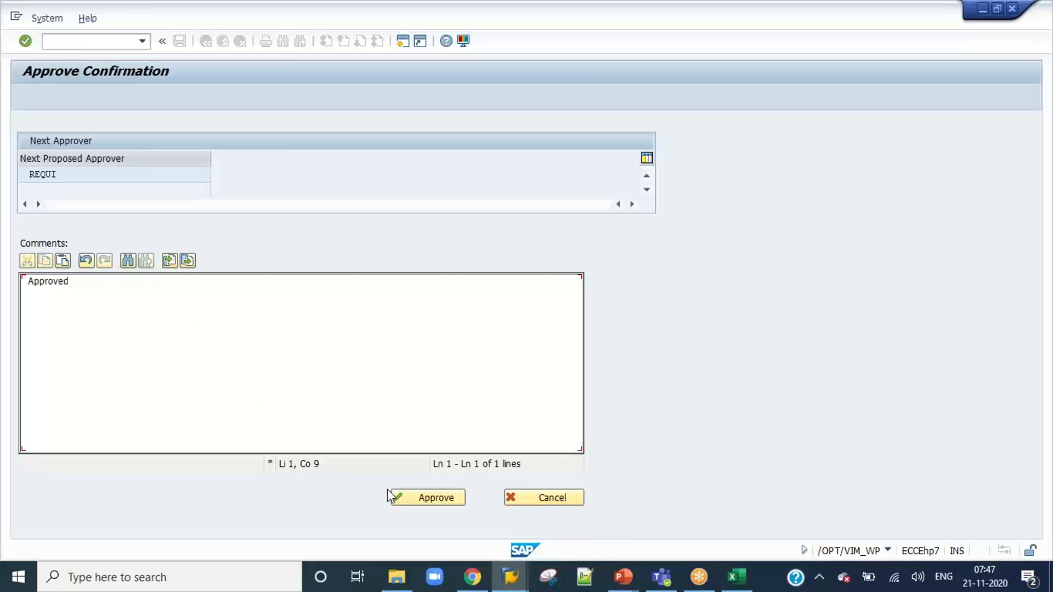
{"action": "left_click", "coordinate": [404, 508]}
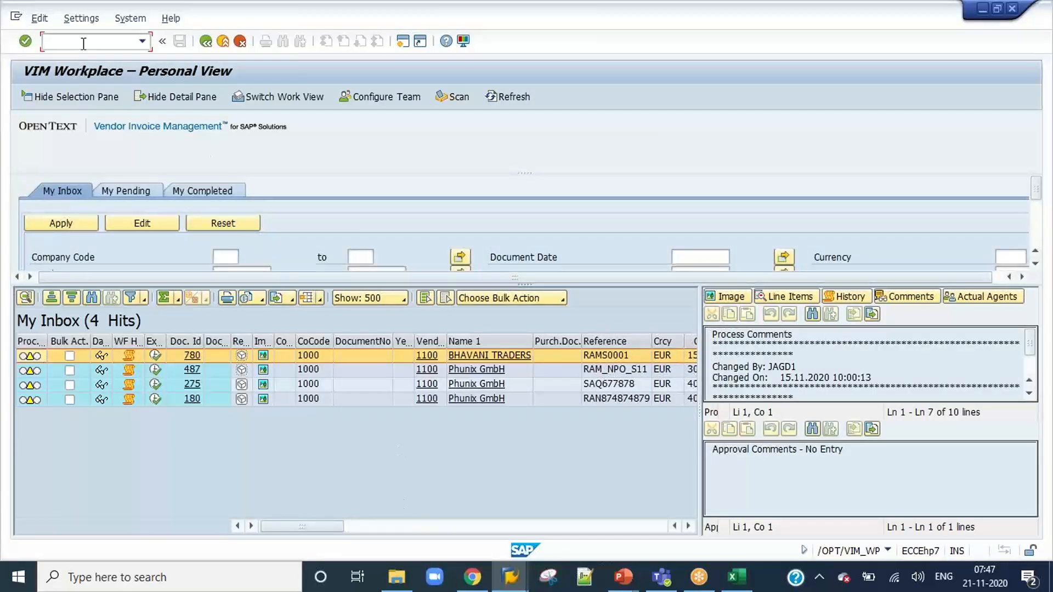
End the coder session with /nex and log on to the DEV system as user requi with the account password.
{"action": "type", "text": "/nex"}
{"action": "key", "text": "Return"}
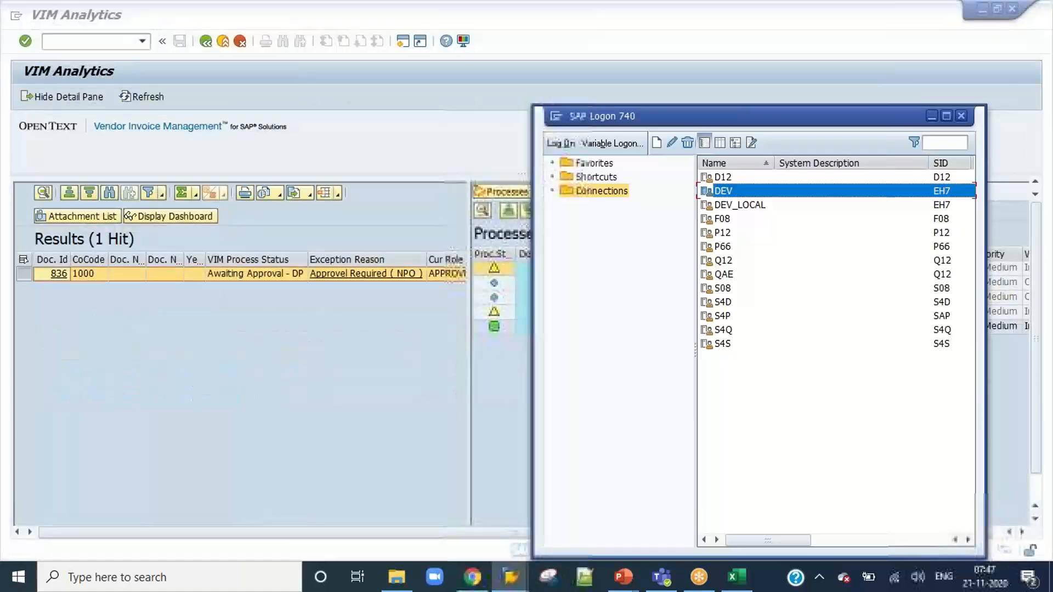
{"action": "double_click", "coordinate": [724, 190]}
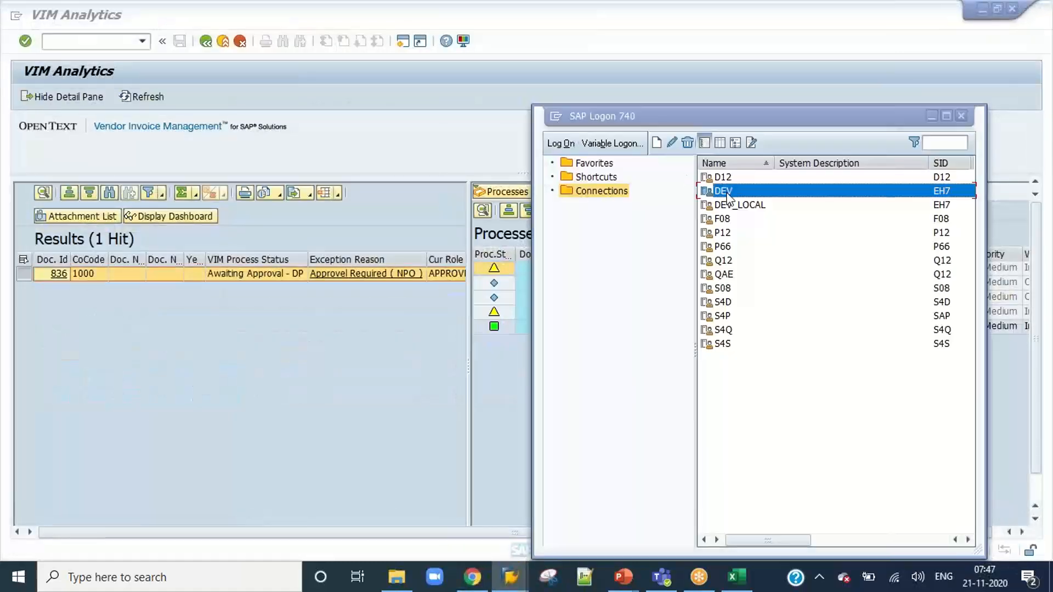
{"action": "type", "text": "requi"}
{"action": "key", "text": "Tab"}
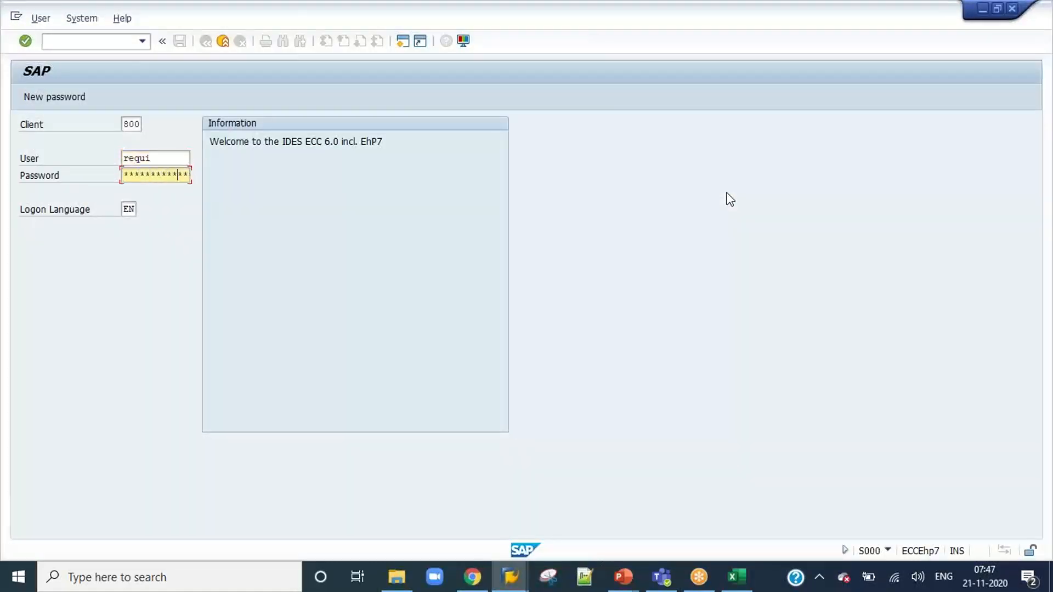
{"action": "key", "text": "Return"}
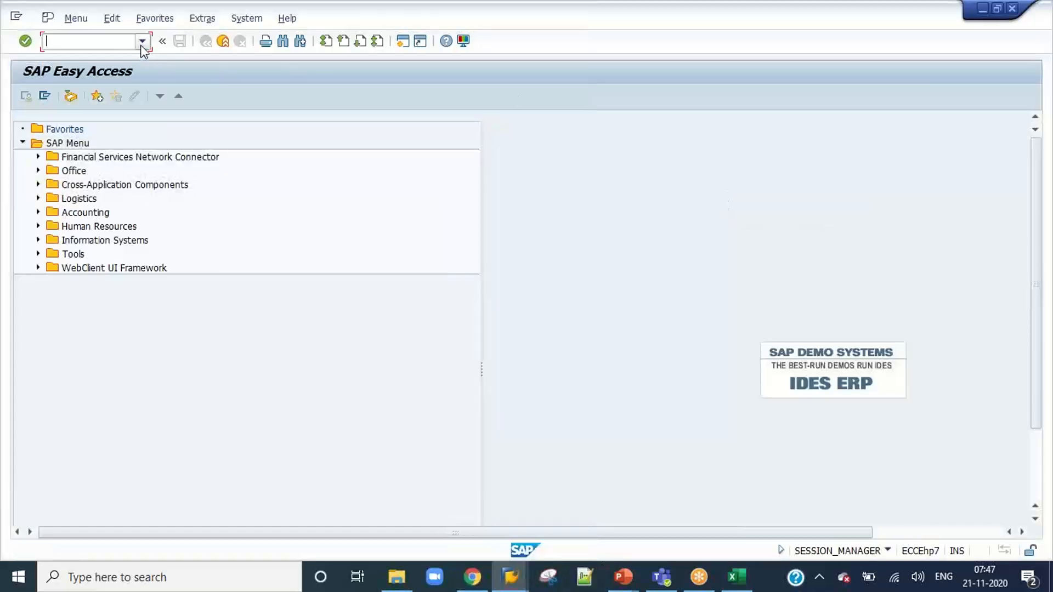
Open the requester's VIM Workplace with transaction /n/opt/vim_wp.
{"action": "left_click", "coordinate": [142, 42]}
{"action": "left_click", "coordinate": [126, 67]}
{"action": "key", "text": "Return"}
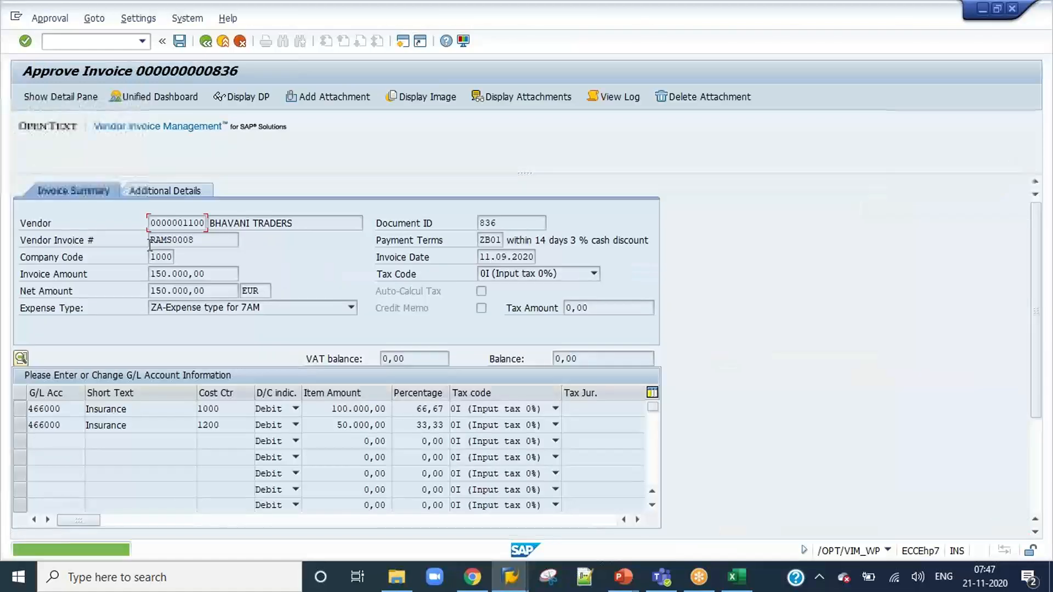
Approve invoice 836 as the requester with the comment "Approved", keeping the proposed next approver.
{"action": "scroll", "coordinate": [236, 384], "scroll_direction": "down", "scroll_amount": 3}
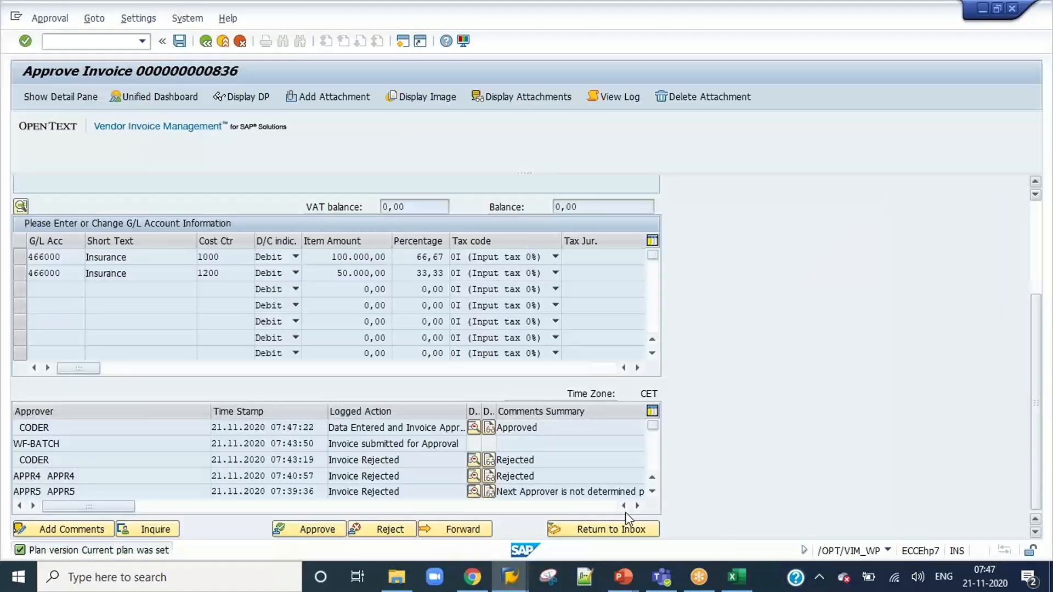
{"action": "left_click", "coordinate": [315, 530]}
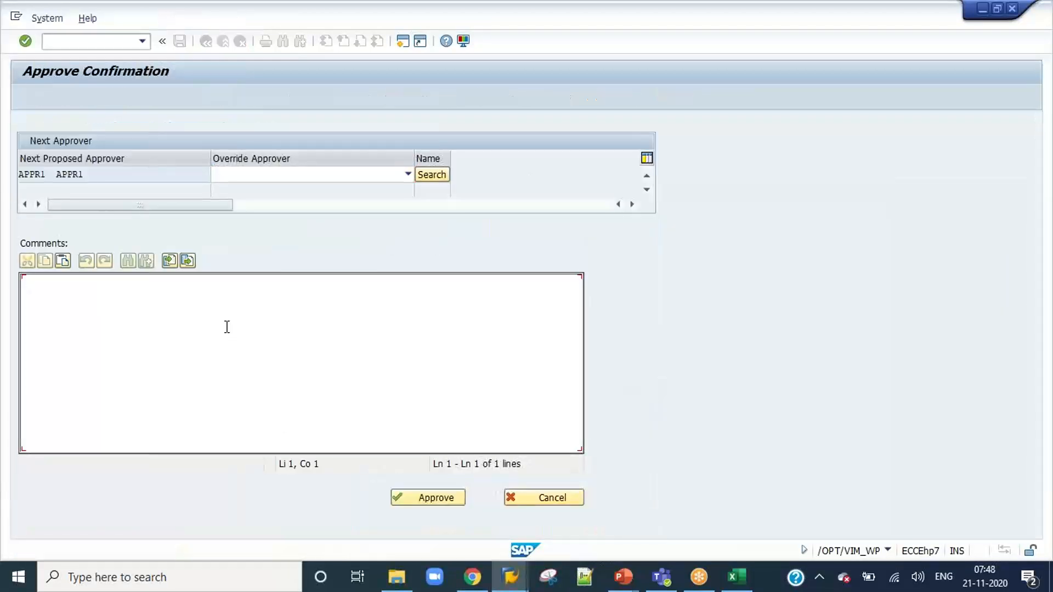
{"action": "type", "text": "Approved"}
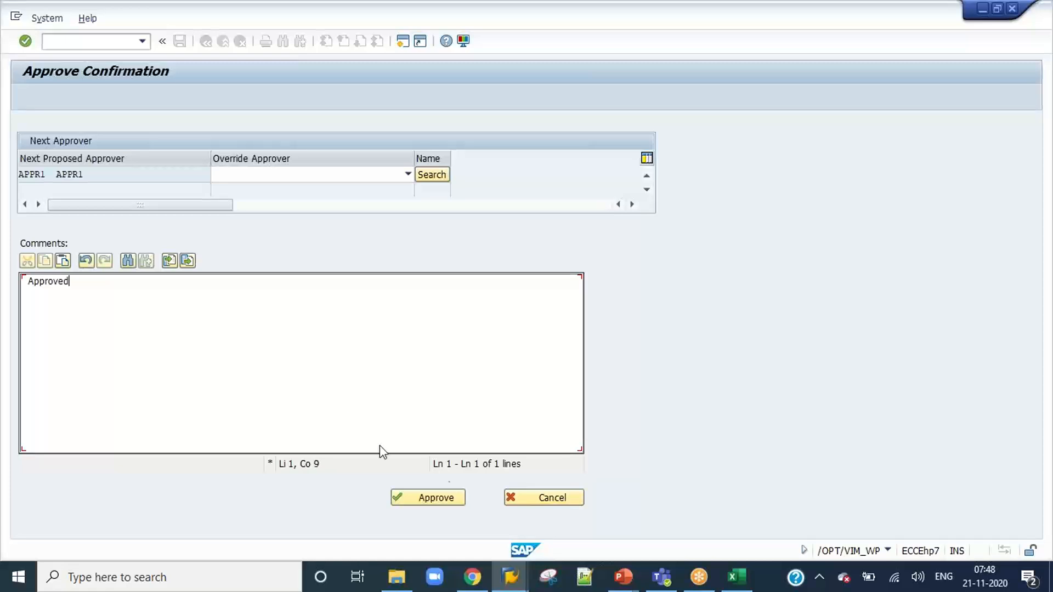
{"action": "left_click", "coordinate": [443, 501]}
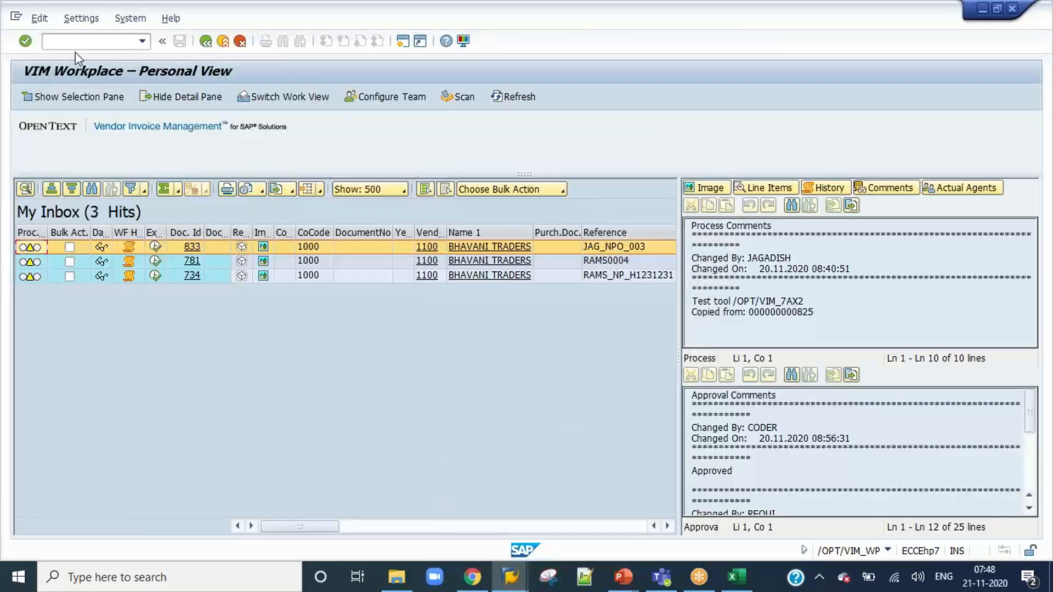
End the requester session with /nex and log on to the DEV system as user appr1 with the account password.
{"action": "type", "text": "/nex"}
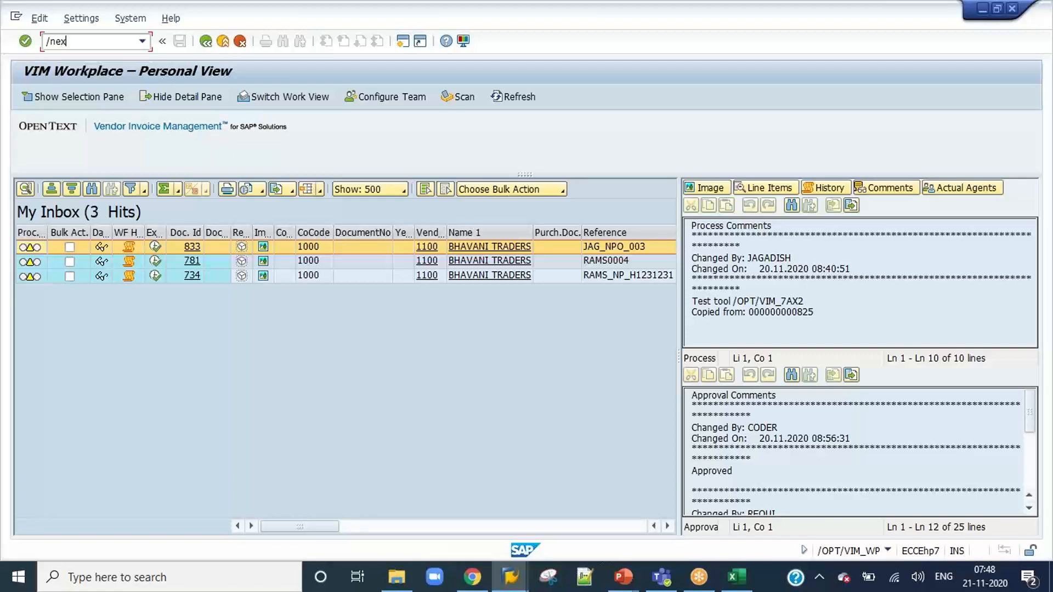
{"action": "key", "text": "Return"}
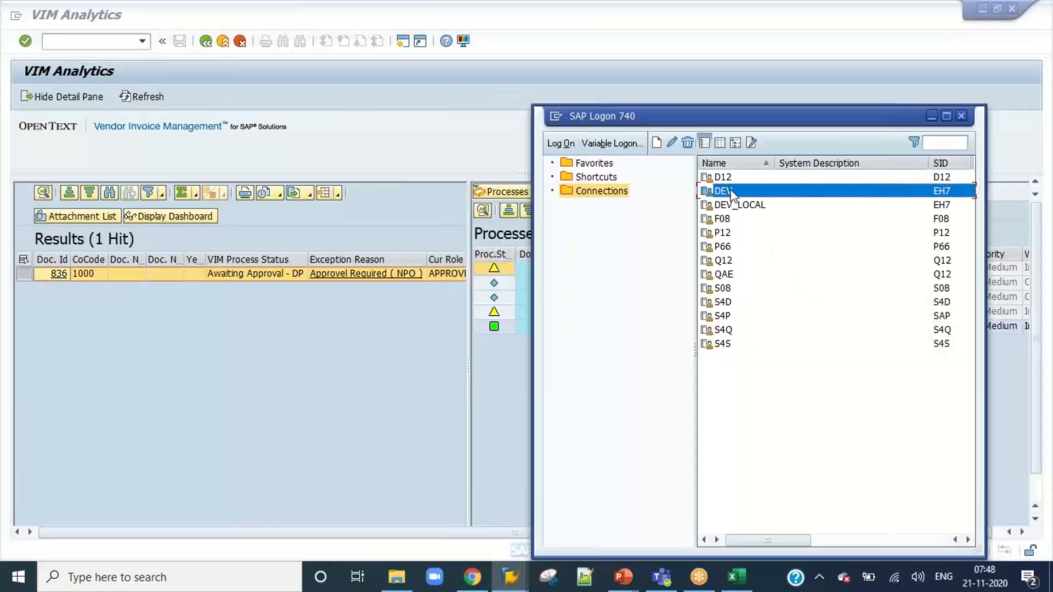
{"action": "key", "text": "Return"}
{"action": "type", "text": "appro"}
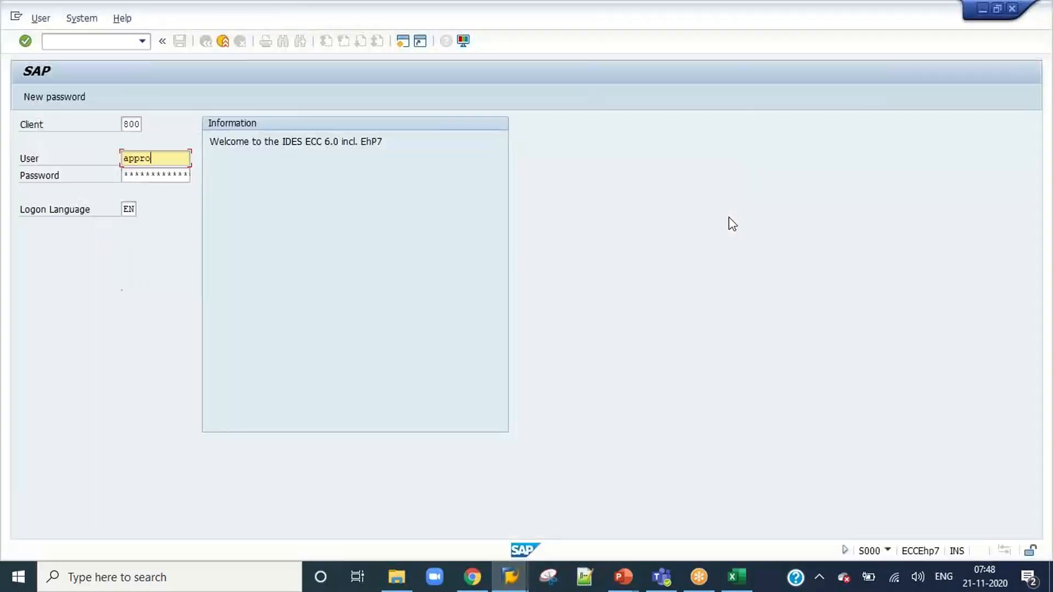
{"action": "key", "text": "BackSpace"}
{"action": "type", "text": "1"}
{"action": "key", "text": "Tab"}
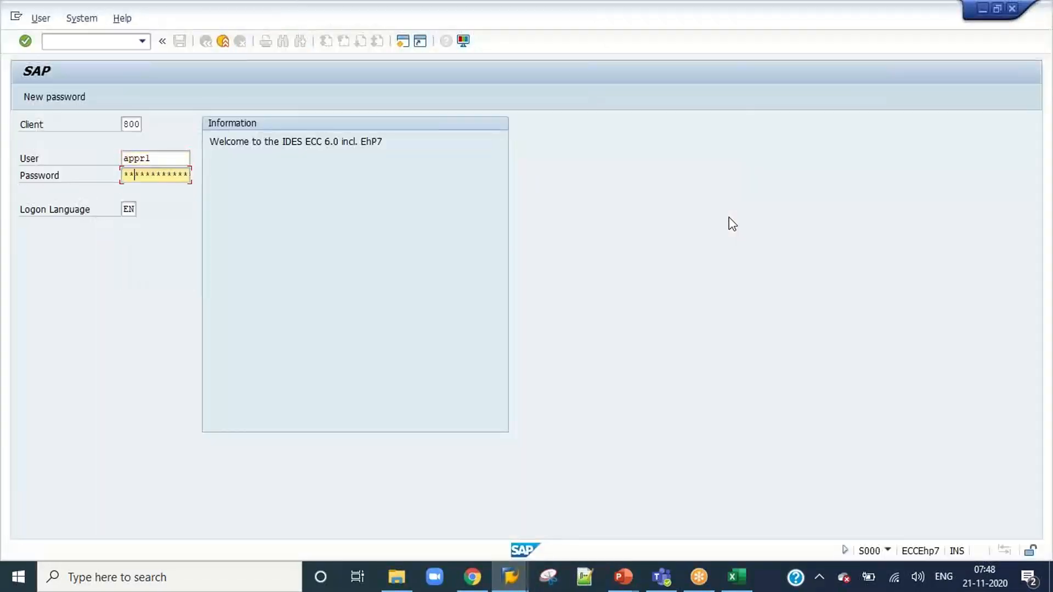
{"action": "key", "text": "Return"}
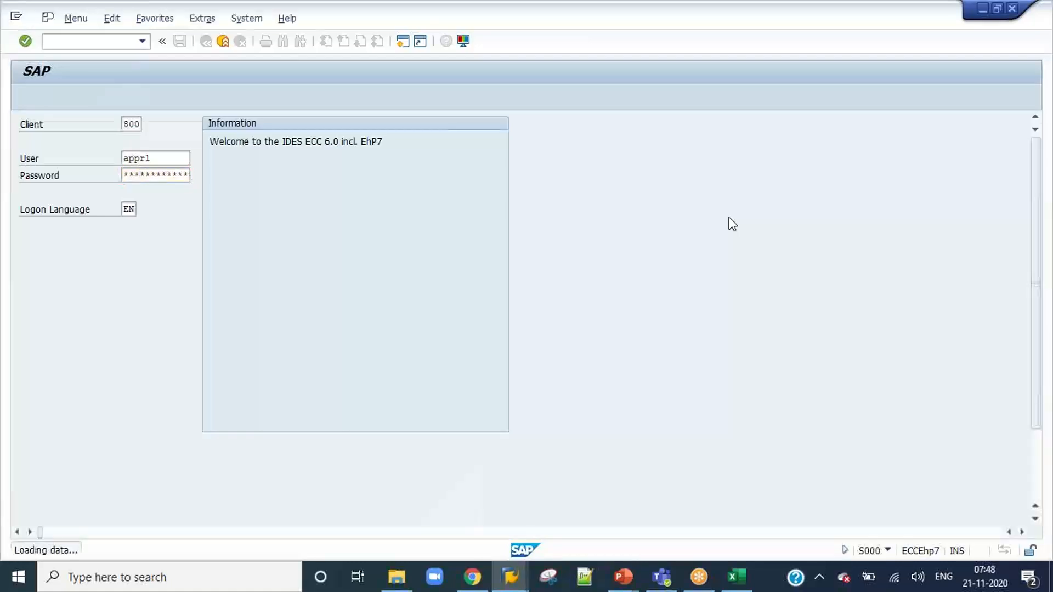
Open the first approver's VIM Workplace with transaction /n/opt/vim_wp.
{"action": "left_click", "coordinate": [143, 42]}
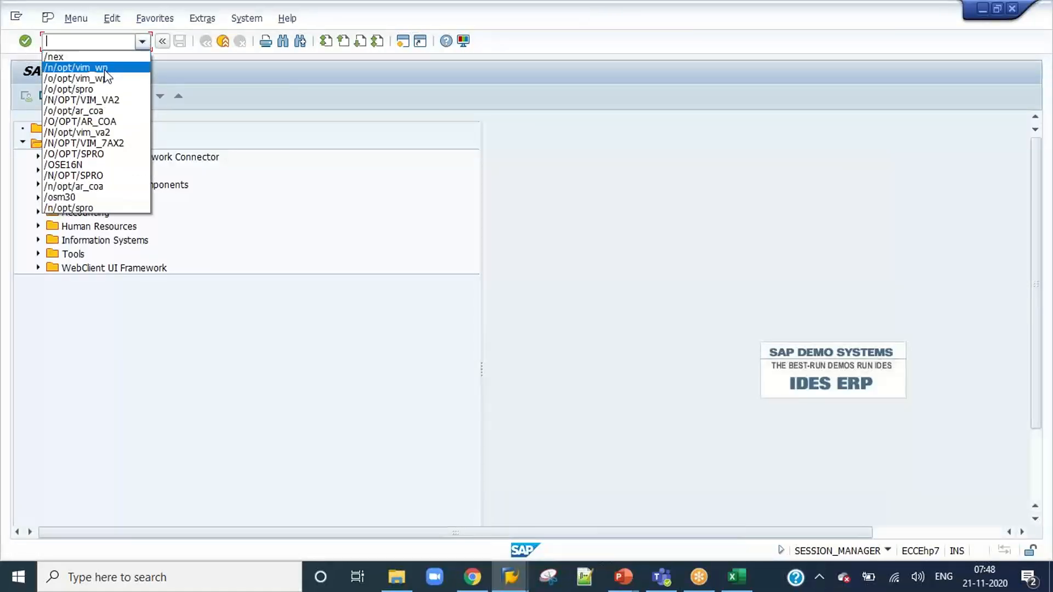
{"action": "left_click", "coordinate": [103, 67]}
{"action": "key", "text": "Return"}
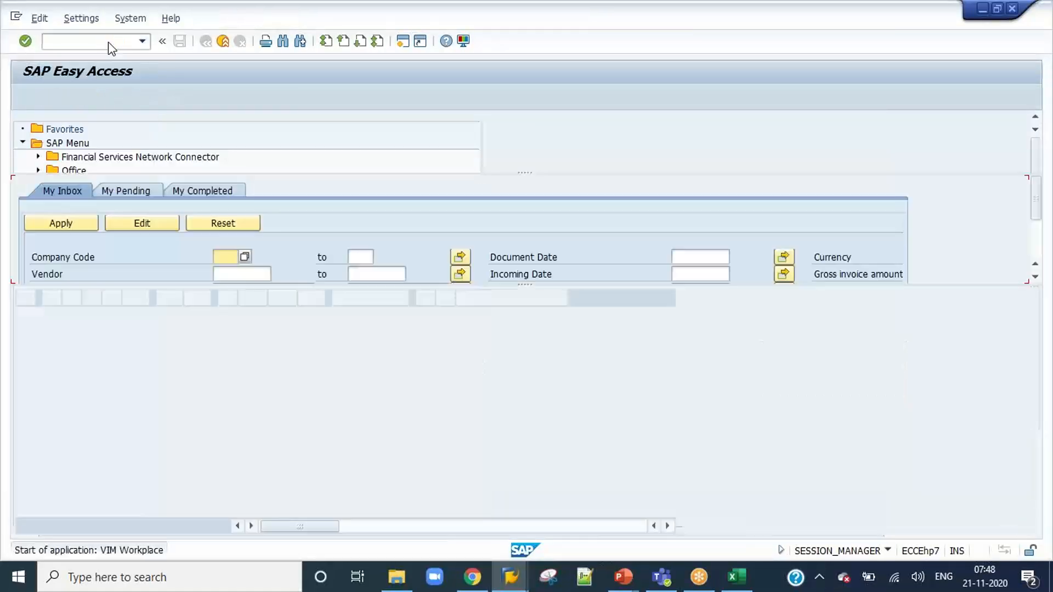
Execute the work item of invoice 836 and approve it as appr1 with an approval comment.
{"action": "left_click", "coordinate": [156, 370]}
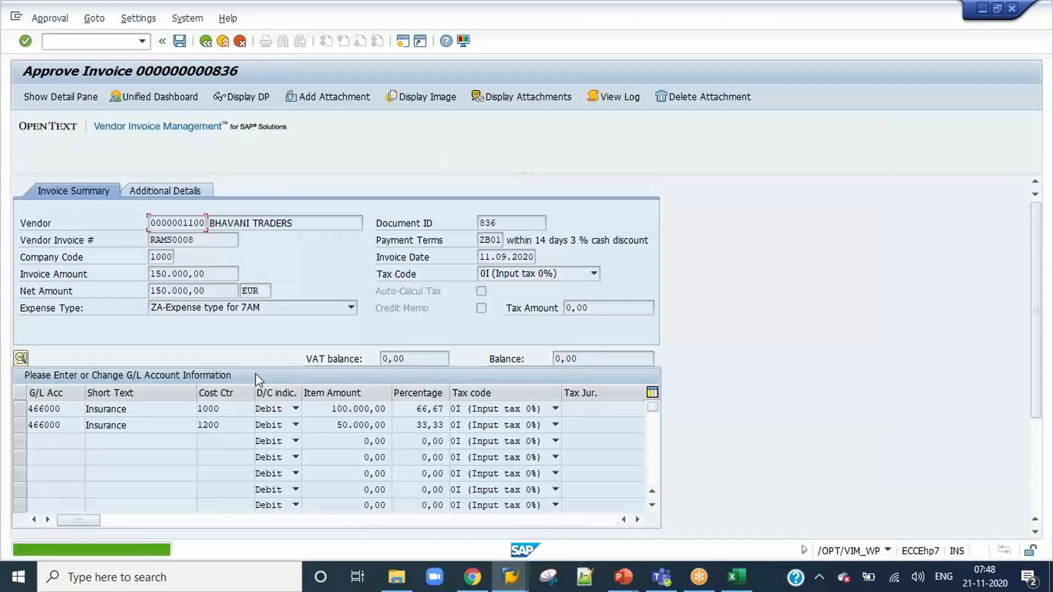
{"action": "scroll", "coordinate": [1020, 482], "scroll_direction": "down", "scroll_amount": 3}
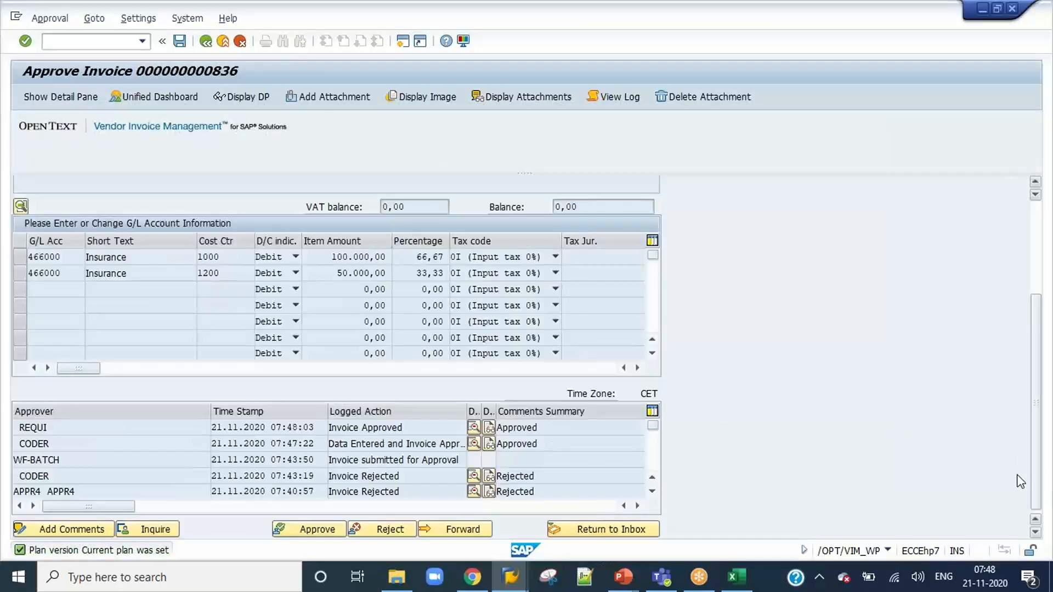
{"action": "left_click", "coordinate": [312, 531]}
{"action": "left_click", "coordinate": [241, 369]}
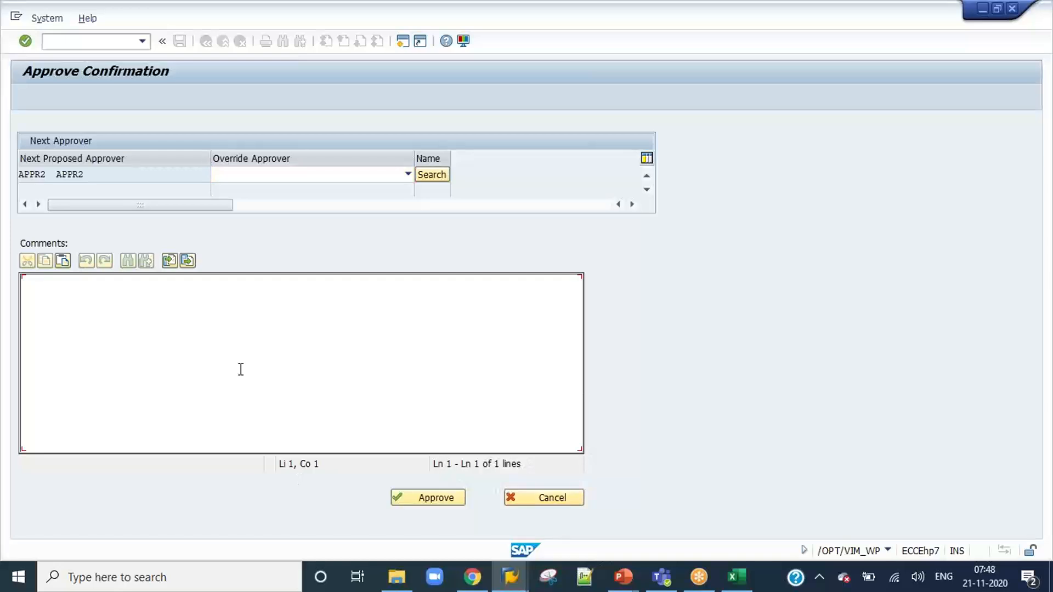
{"action": "type", "text": "Ap"}
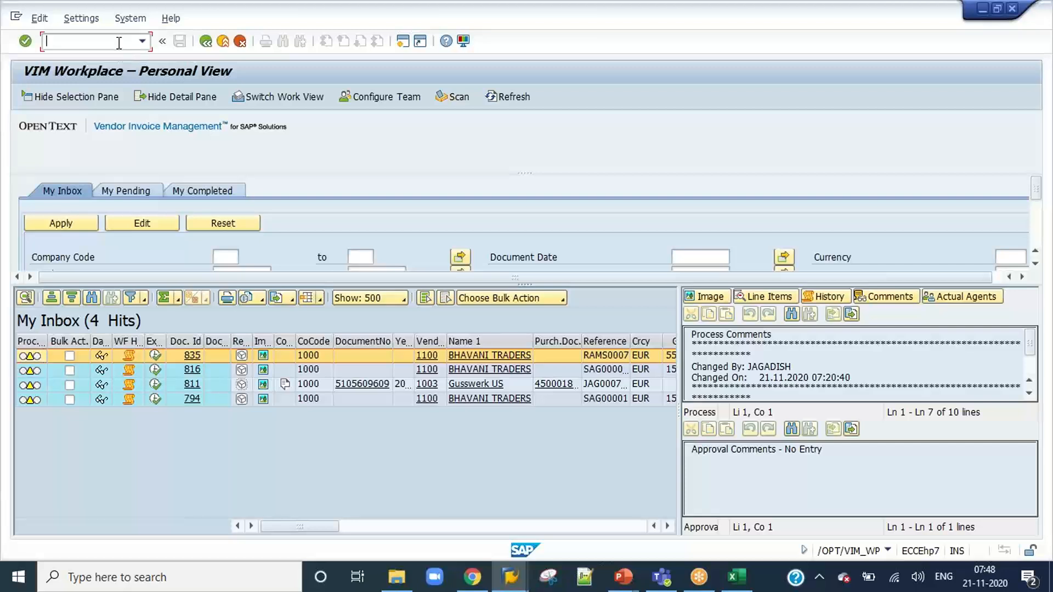
End the appr1 session and log on to the DEV system as user appr2 with the account password.
{"action": "key", "text": "Return"}
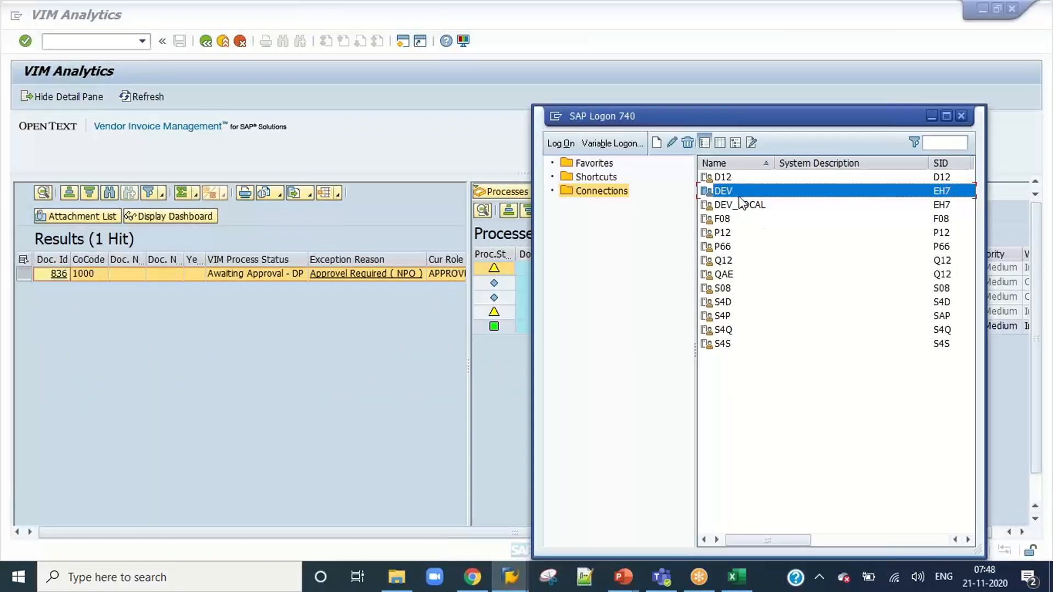
{"action": "double_click", "coordinate": [740, 194]}
{"action": "type", "text": "appr"}
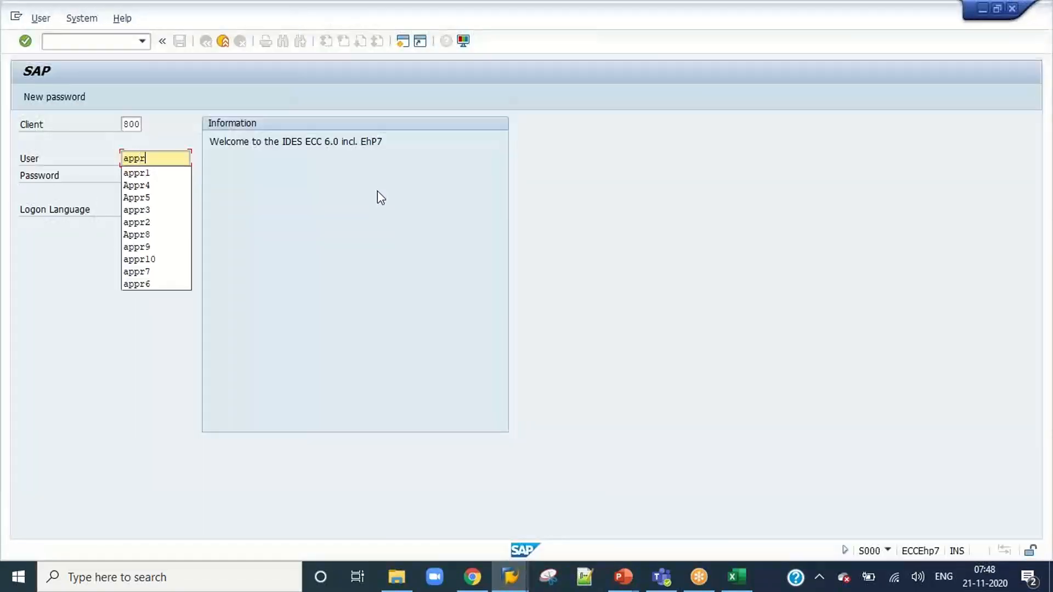
{"action": "type", "text": "2"}
{"action": "key", "text": "Tab"}
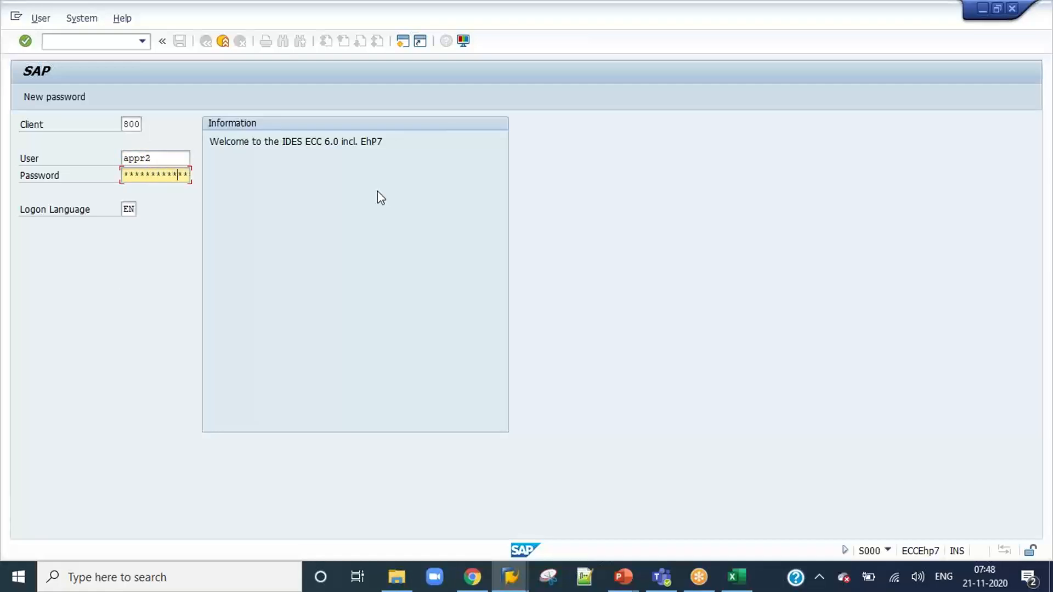
{"action": "key", "text": "Return"}
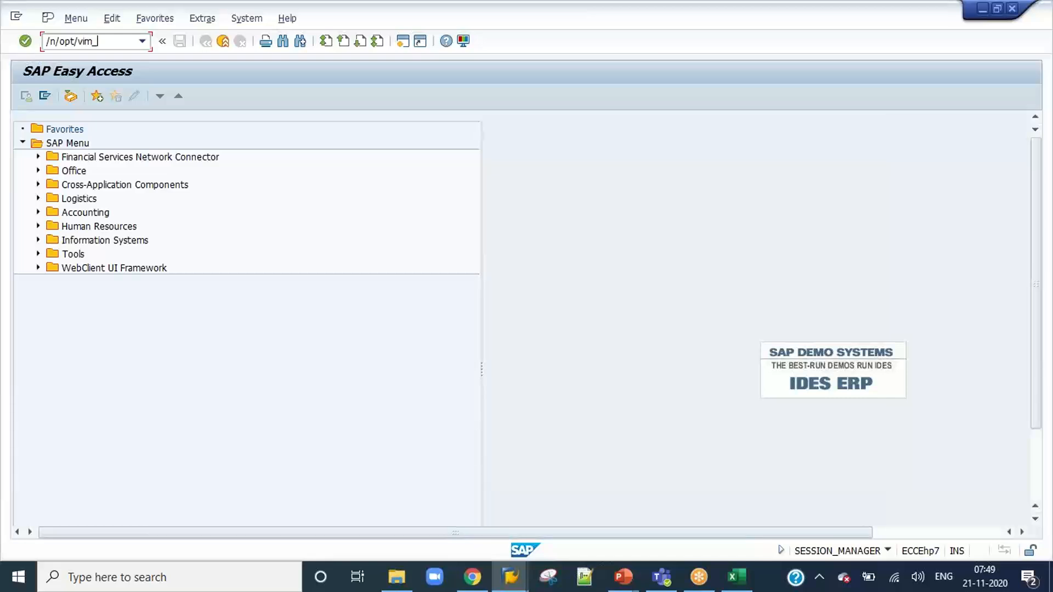
Open the VIM Workplace with transaction /n/opt/vim_wp and approve invoice 836 as appr2 with the comment "Approved".
{"action": "key", "text": "Return"}
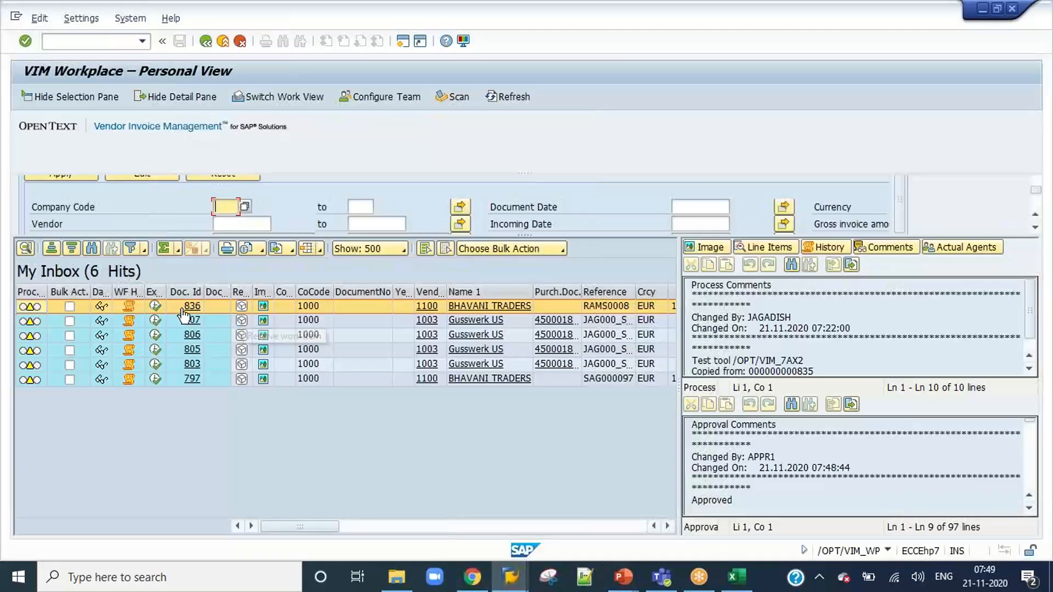
{"action": "left_click", "coordinate": [185, 319]}
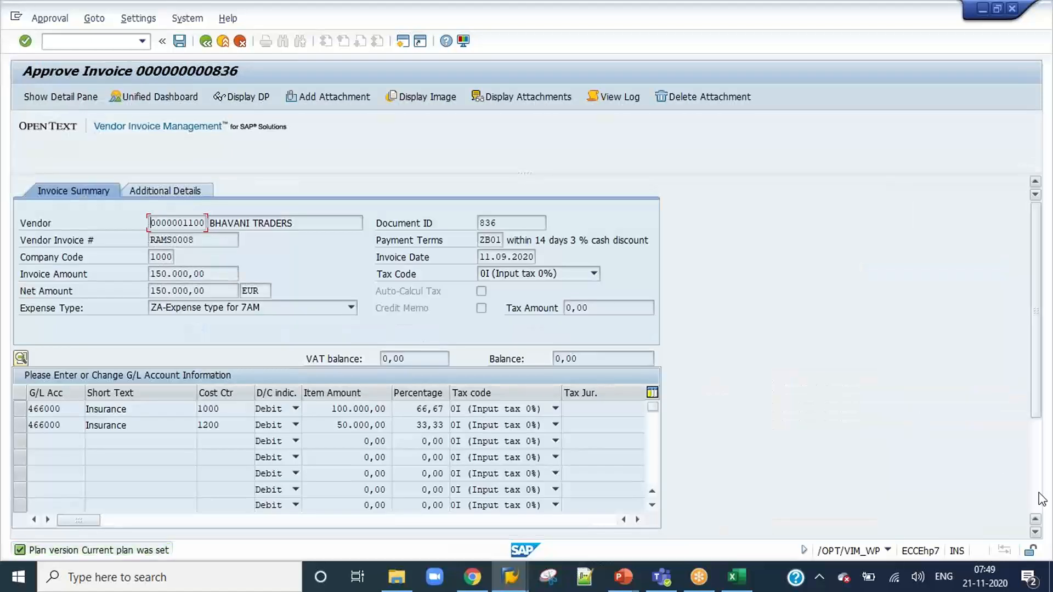
{"action": "scroll", "coordinate": [797, 464], "scroll_direction": "down", "scroll_amount": 3}
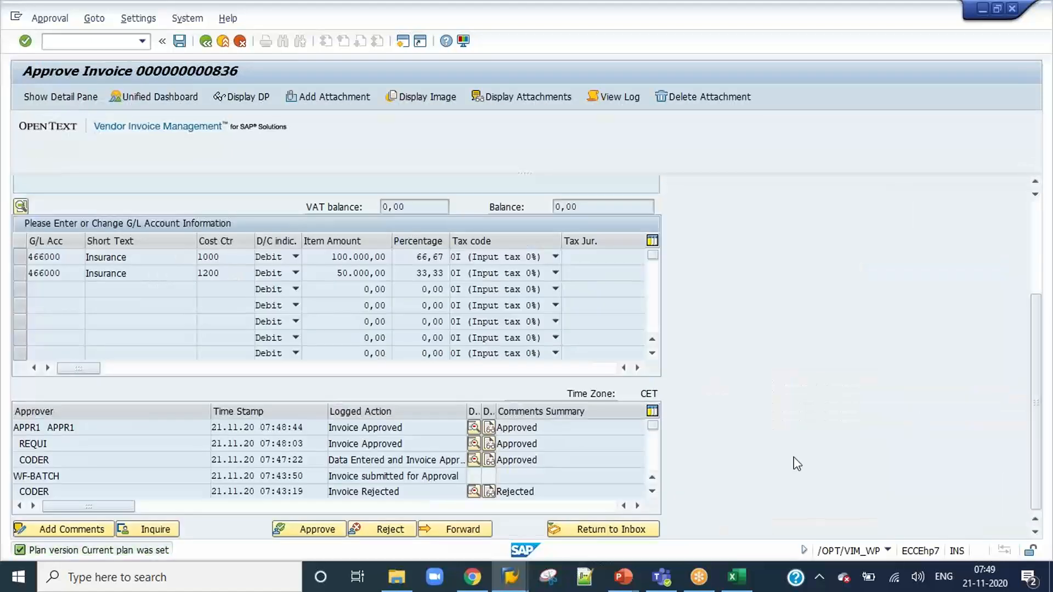
{"action": "left_click", "coordinate": [307, 529]}
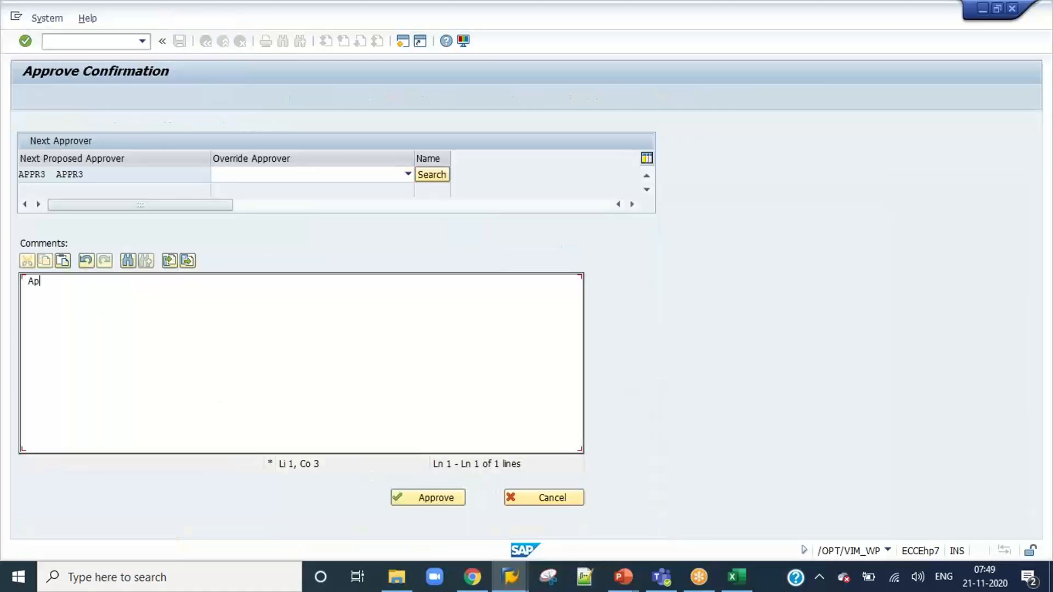
{"action": "type", "text": "Approved"}
{"action": "left_click", "coordinate": [426, 499]}
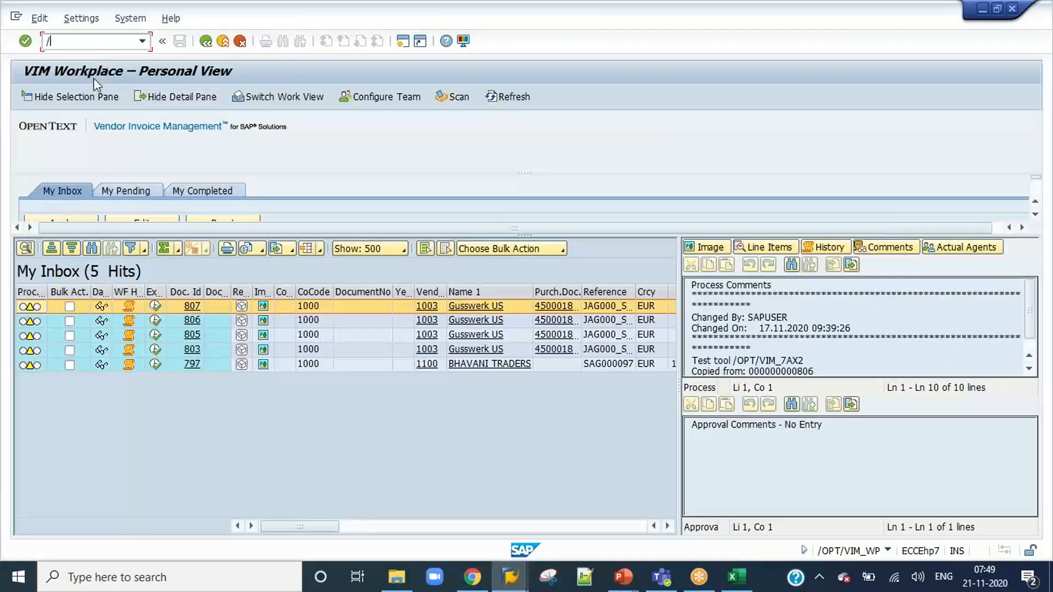
End the appr2 session with /nex and log on to the DEV system as user appr3 with the account password.
{"action": "key", "text": "Return"}
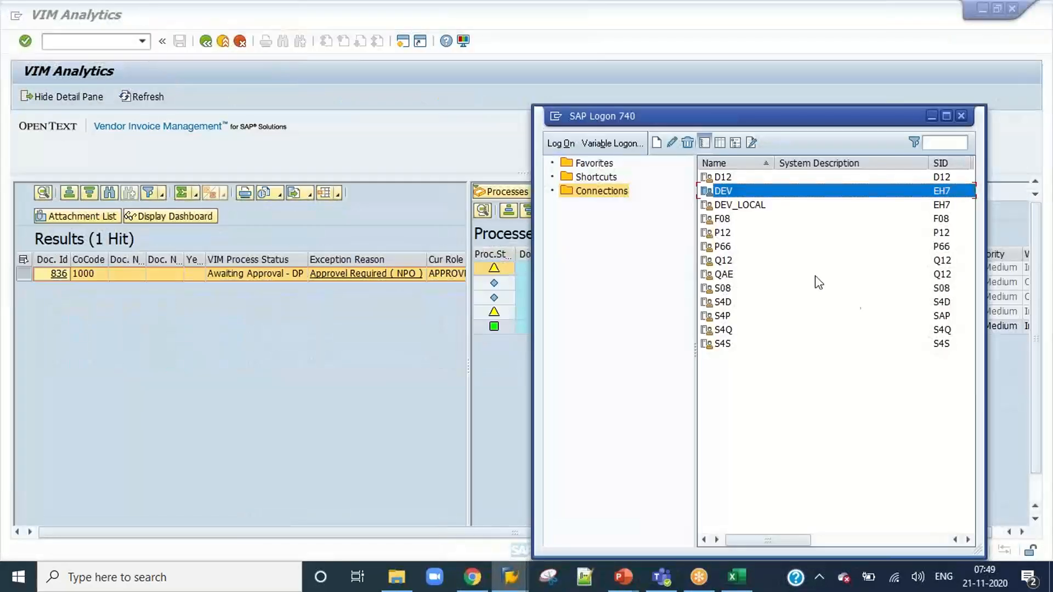
{"action": "double_click", "coordinate": [735, 195]}
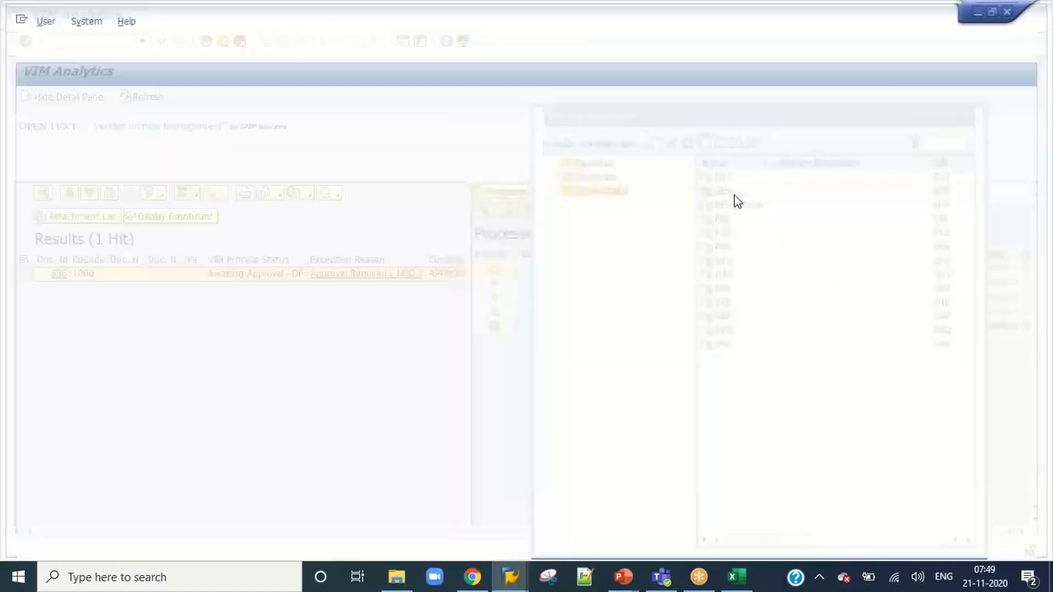
{"action": "type", "text": "appr"}
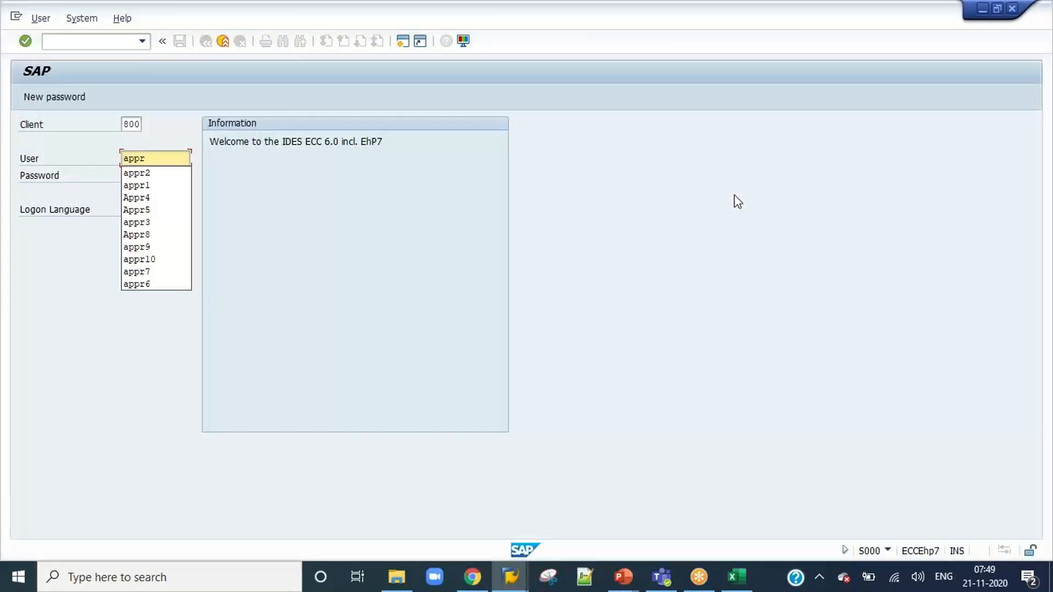
{"action": "type", "text": "3"}
{"action": "key", "text": "Tab"}
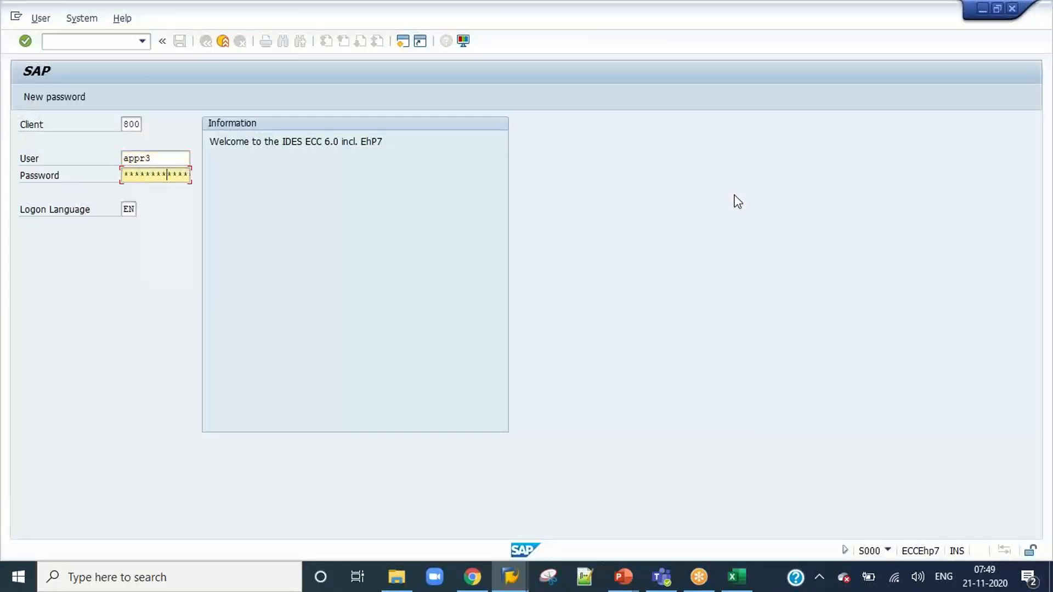
{"action": "key", "text": "Return"}
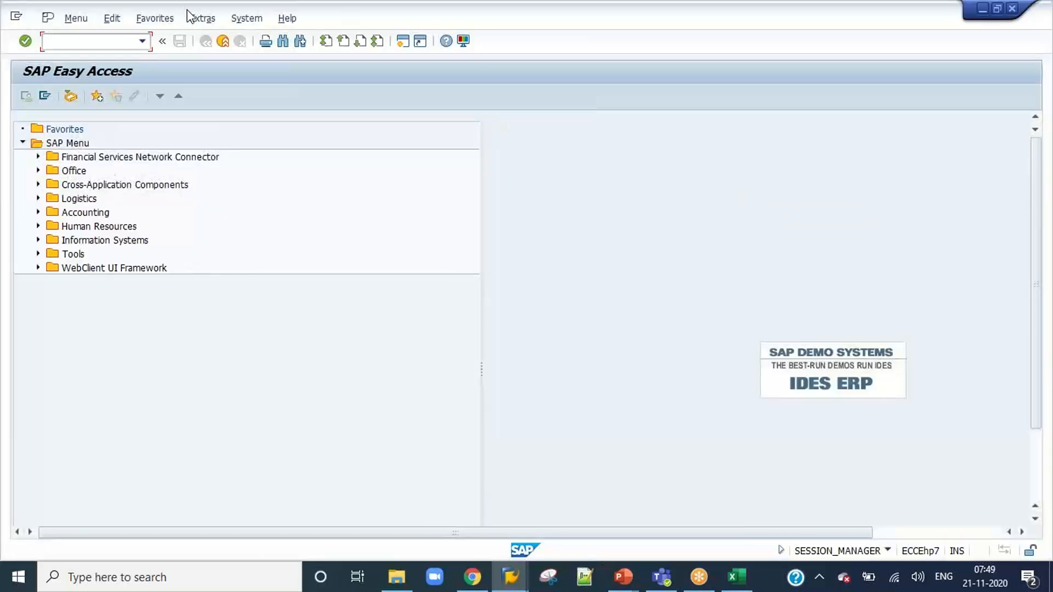
Open the VIM Workplace with /n/opt/vim_wp and approve invoice 836 as appr3 with the comment "Approved".
{"action": "left_click", "coordinate": [142, 42]}
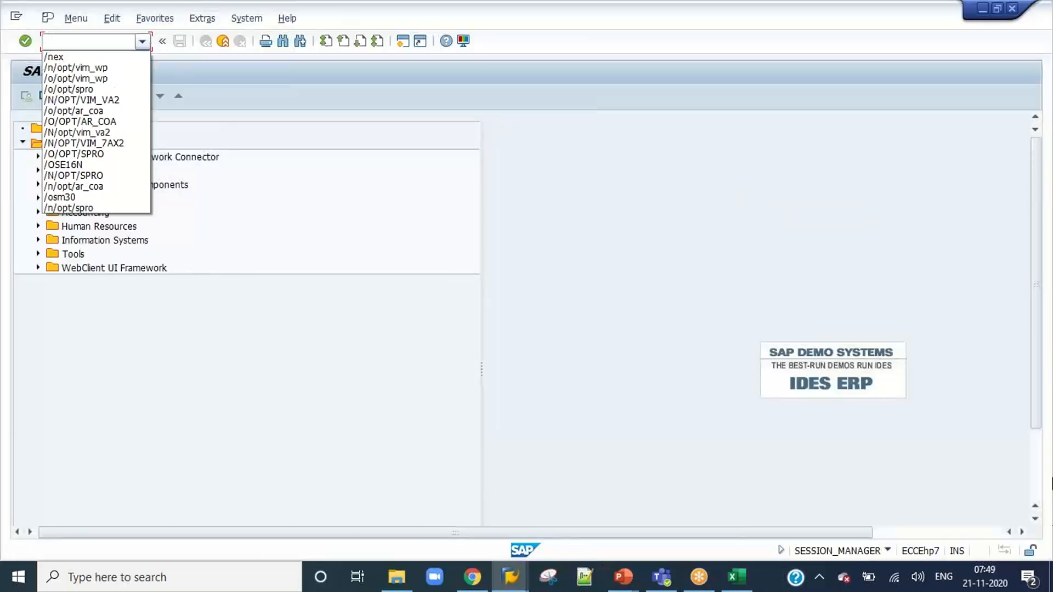
{"action": "left_click", "coordinate": [99, 68]}
{"action": "key", "text": "Return"}
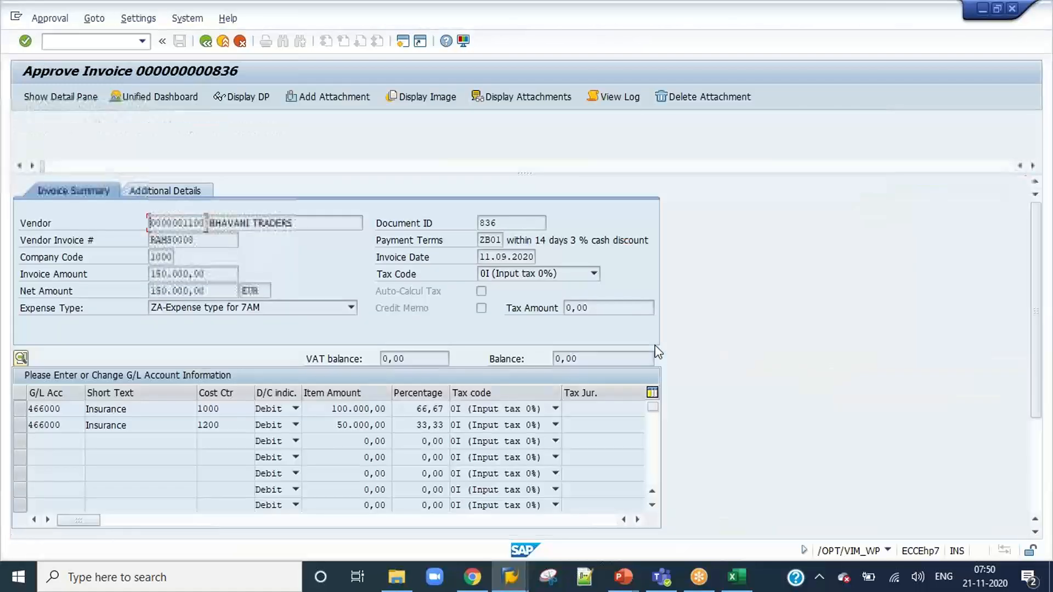
{"action": "left_click", "coordinate": [1036, 464]}
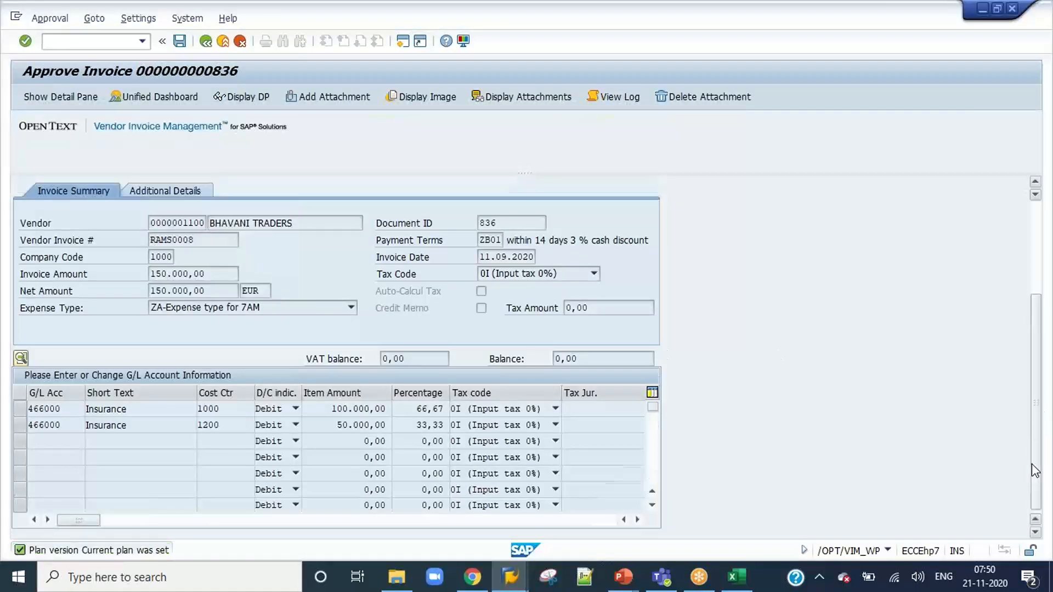
{"action": "left_click", "coordinate": [305, 532]}
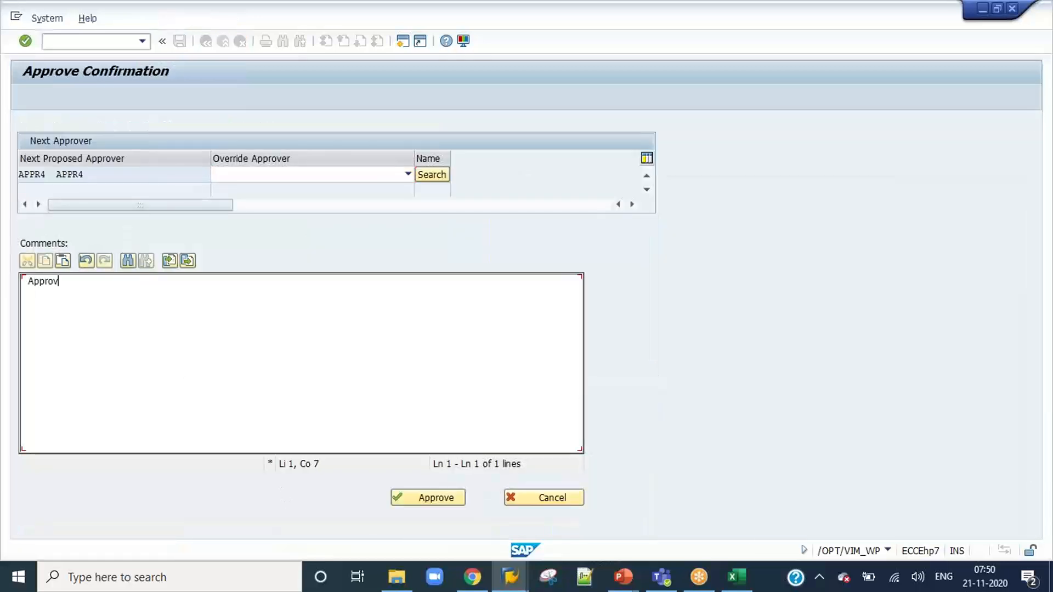
{"action": "left_click", "coordinate": [432, 499]}
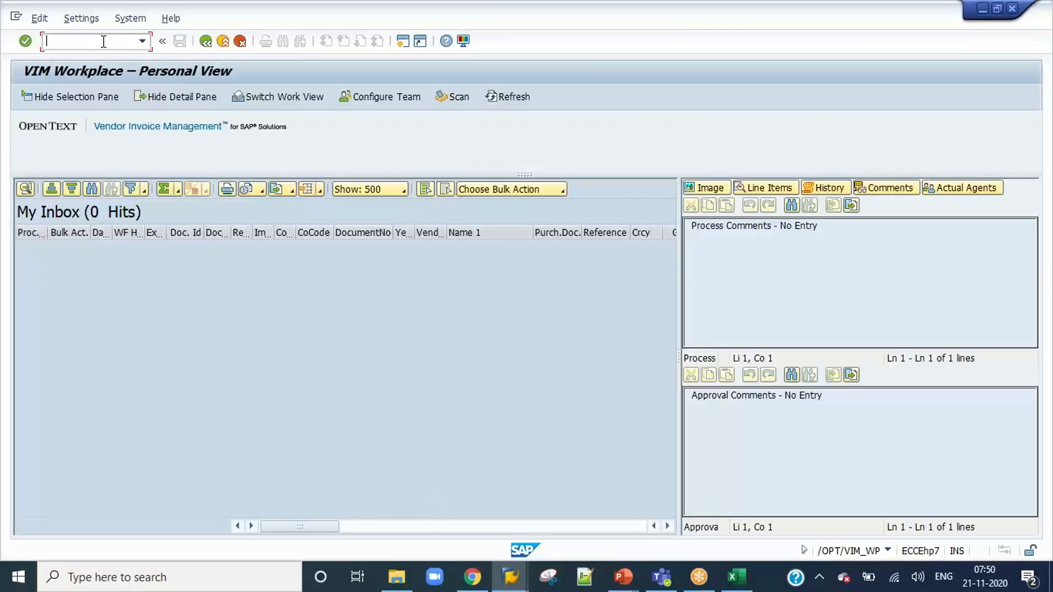
End the appr3 session with /nex and log on to the DEV system as user appr4 with the account password.
{"action": "type", "text": "/nex"}
{"action": "key", "text": "Return"}
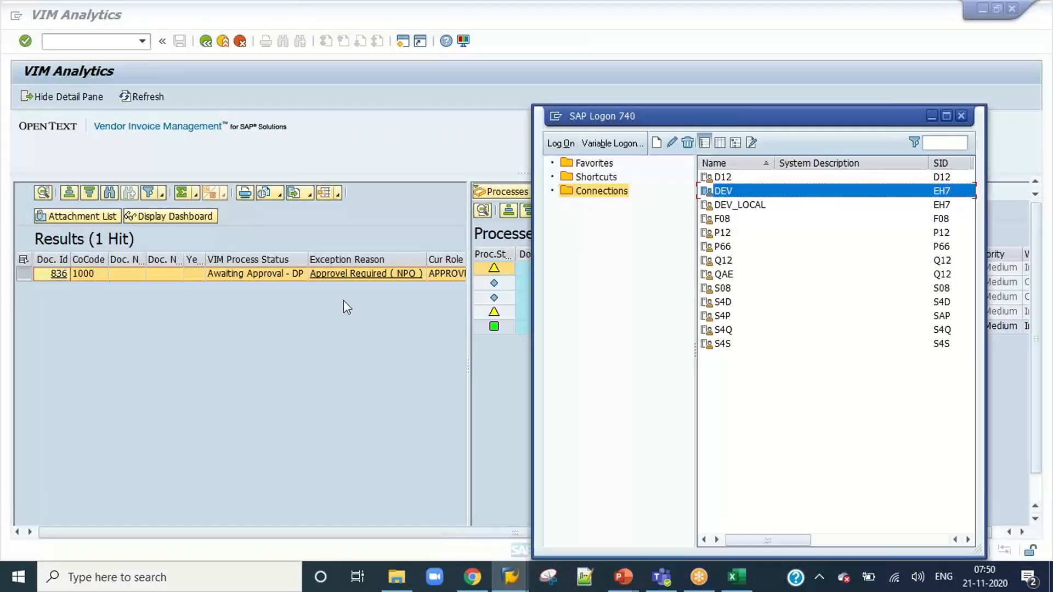
{"action": "key", "text": "Return"}
{"action": "type", "text": "appr"}
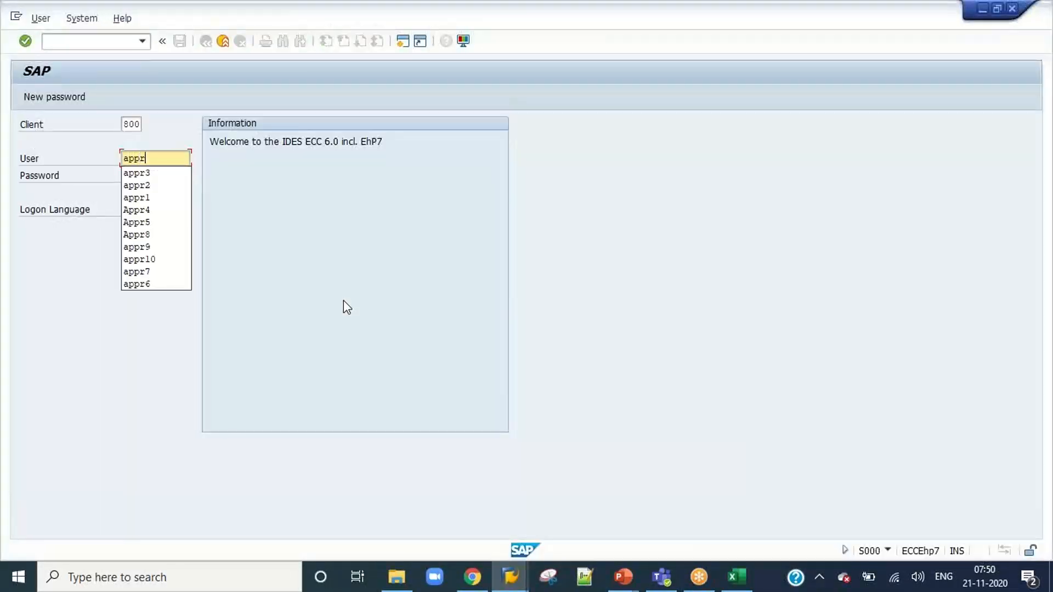
{"action": "type", "text": "4"}
{"action": "key", "text": "Tab"}
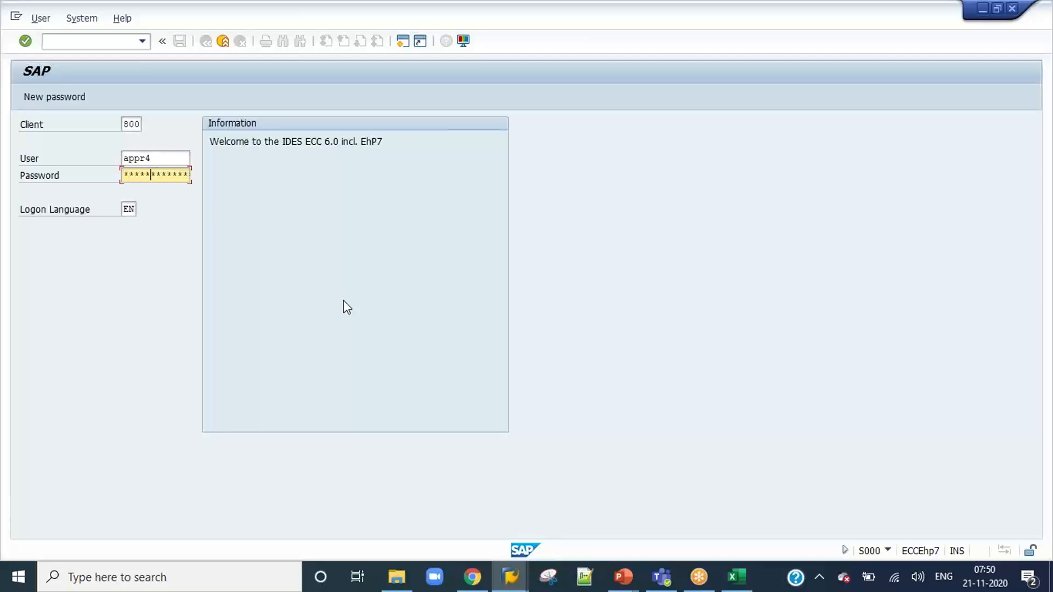
{"action": "key", "text": "Return"}
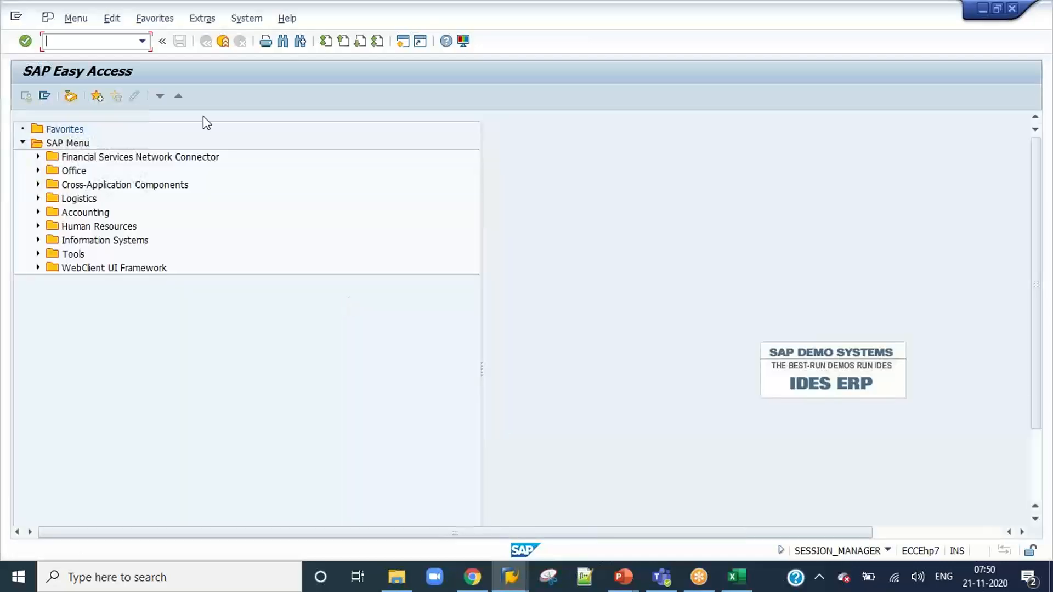
Open the VIM Workplace with /n/opt/vim_wp, then execute and approve the work item of invoice 836 as appr4 with the comment "Approved".
{"action": "left_click", "coordinate": [143, 41]}
{"action": "left_click", "coordinate": [113, 67]}
{"action": "key", "text": "Return"}
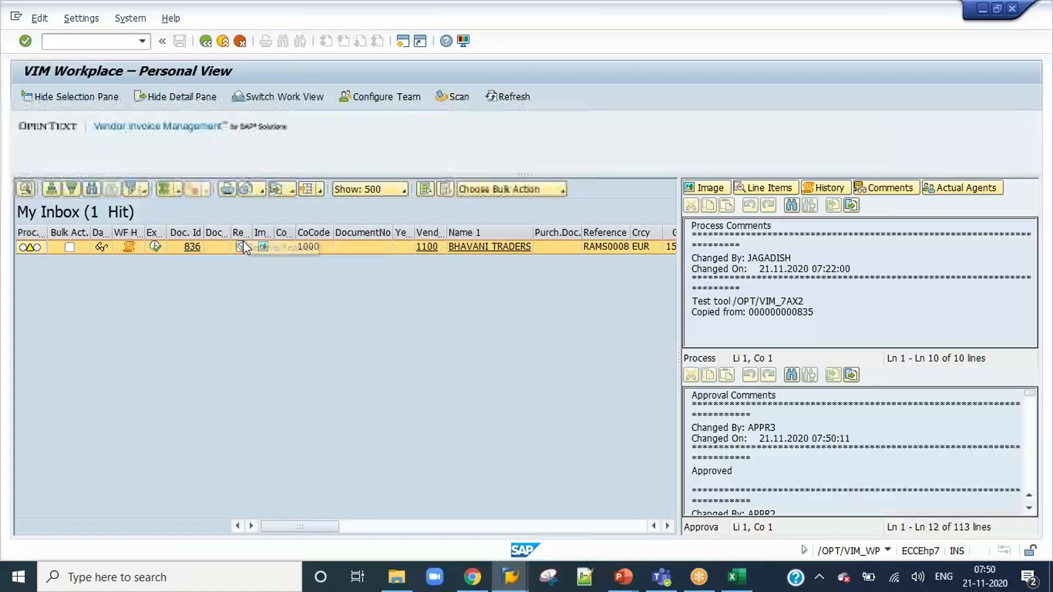
{"action": "left_click", "coordinate": [156, 247]}
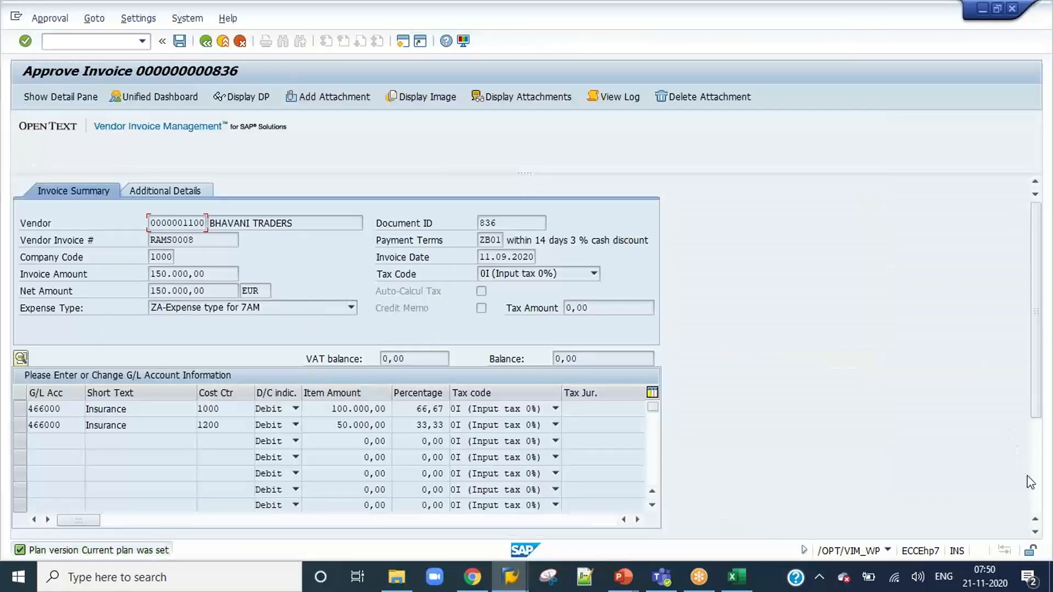
{"action": "scroll", "coordinate": [999, 498], "scroll_direction": "down", "scroll_amount": 3}
{"action": "left_click", "coordinate": [307, 529]}
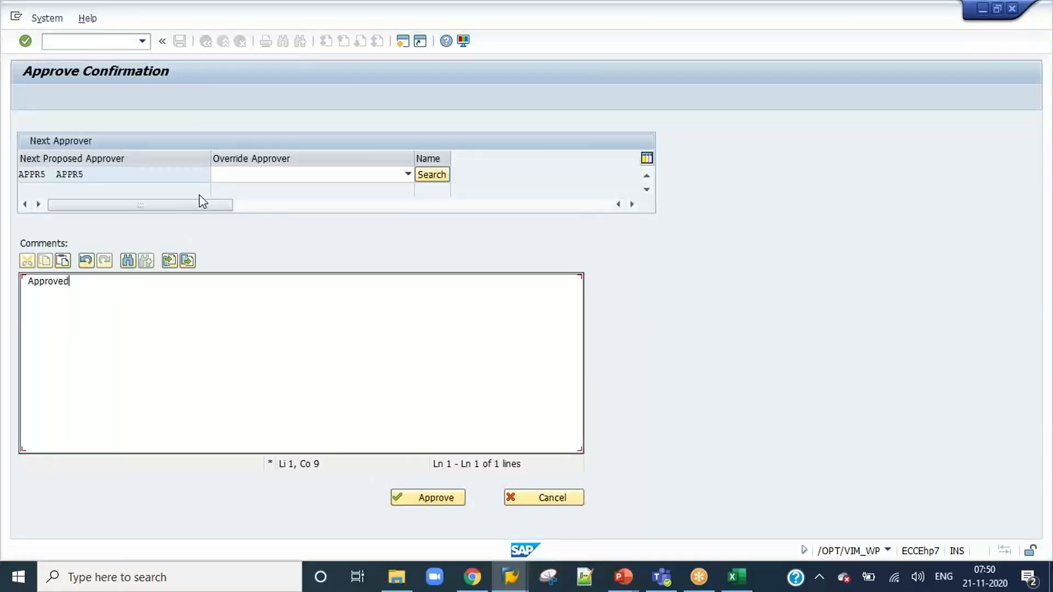
{"action": "left_click", "coordinate": [431, 500]}
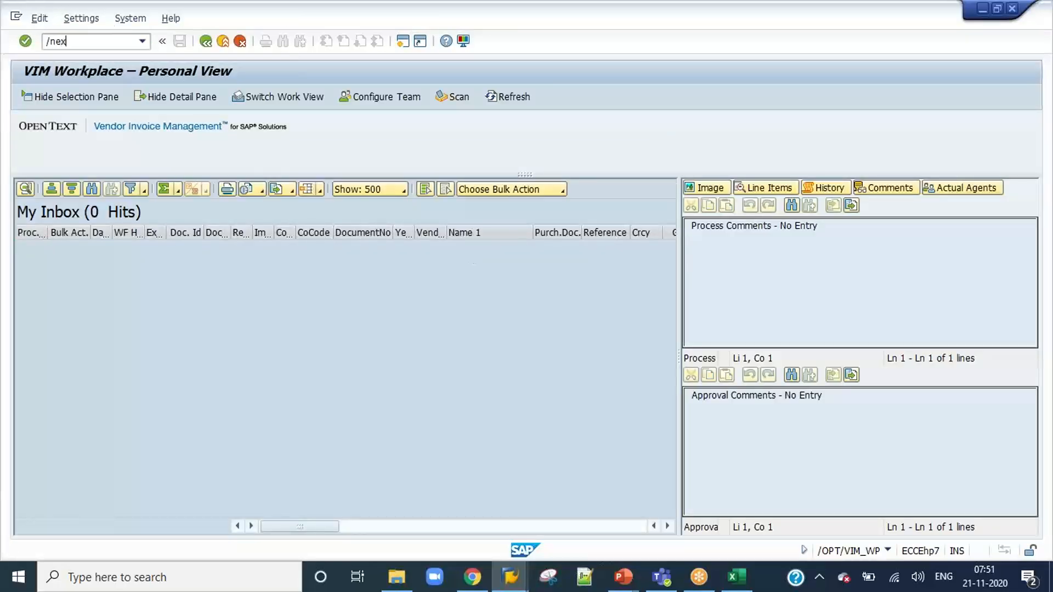
End the appr4 session with /nex and log on to the DEV system as user Appr5 with the account password.
{"action": "type", "text": "/nex"}
{"action": "key", "text": "Return"}
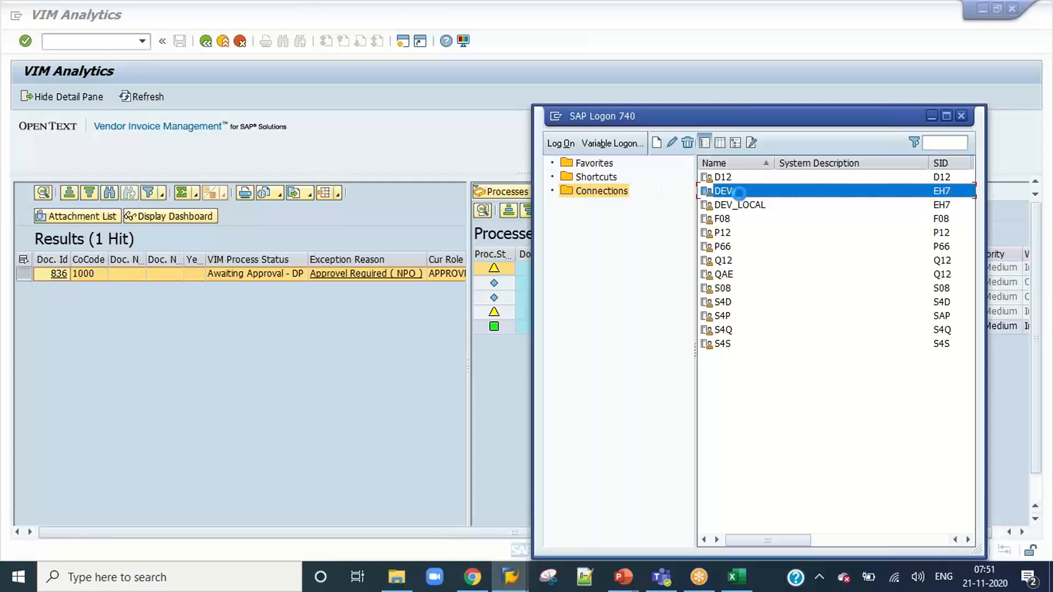
{"action": "double_click", "coordinate": [740, 192]}
{"action": "type", "text": "Appr"}
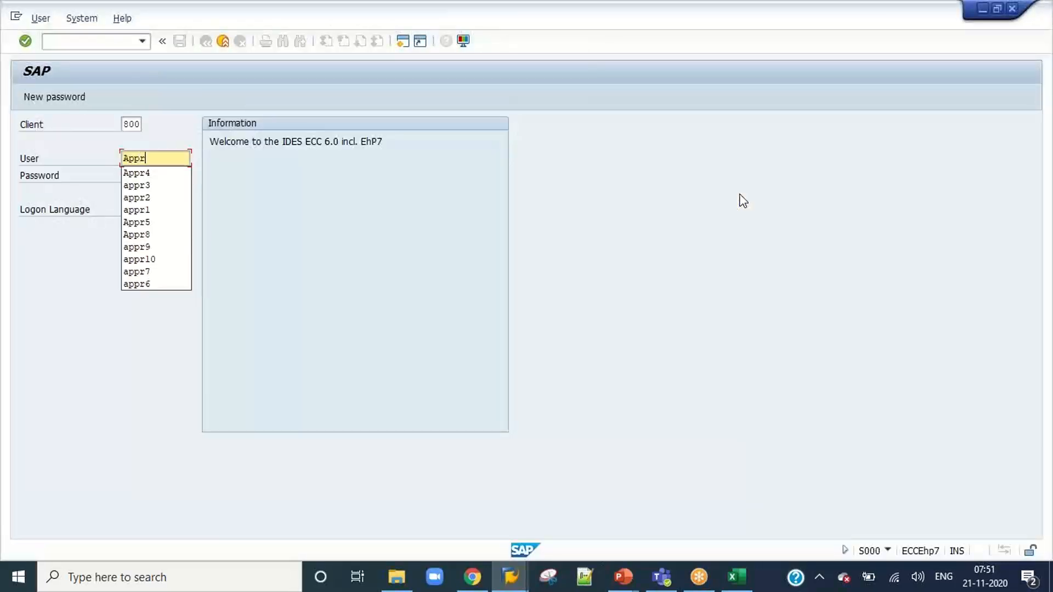
{"action": "type", "text": "5"}
{"action": "key", "text": "Tab"}
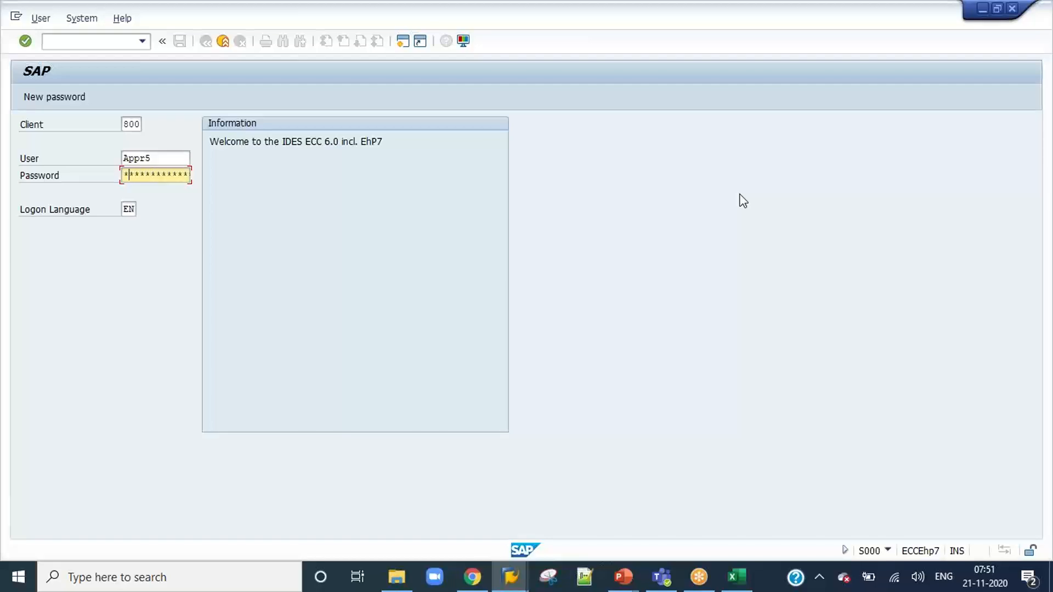
{"action": "key", "text": "Return"}
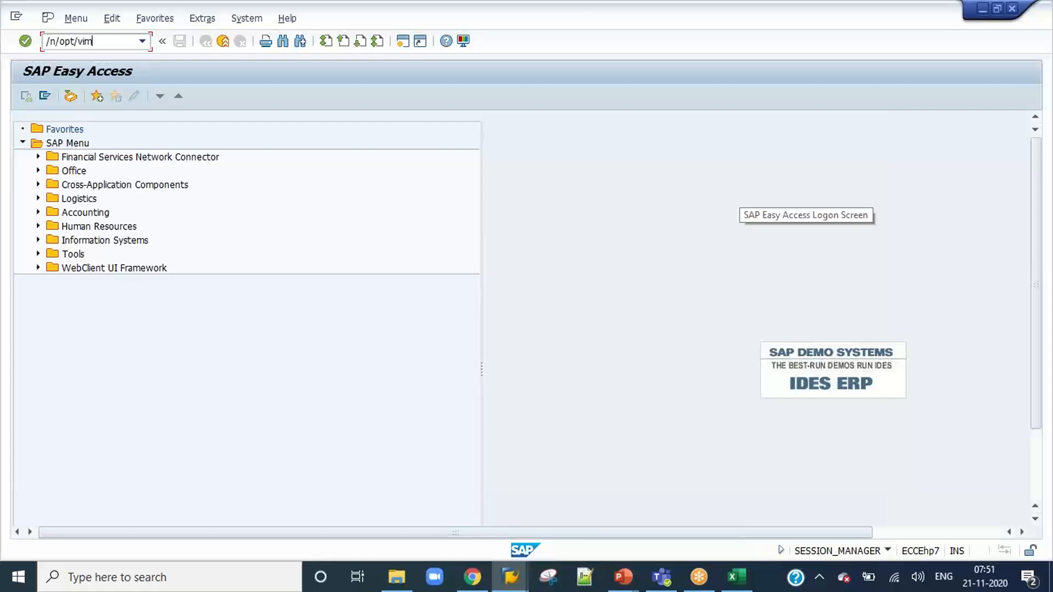
Open the VIM Workplace with /n/opt/vim_wp, try to approve invoice 836 as Appr5, and review its approval log.
{"action": "type", "text": "/n/opt/vim_wp"}
{"action": "key", "text": "Return"}
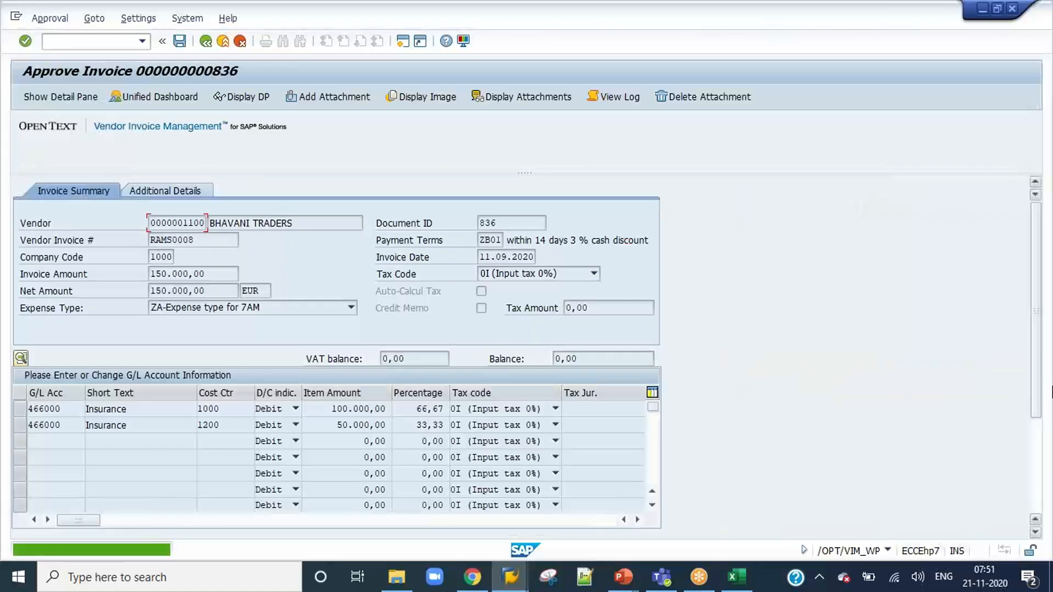
{"action": "left_click", "coordinate": [1035, 476]}
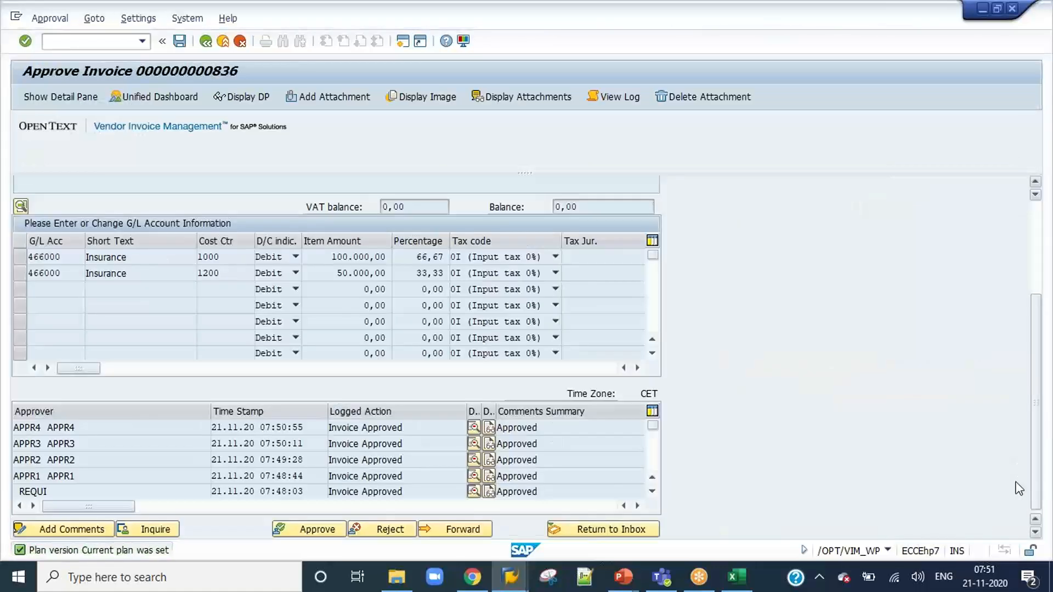
{"action": "left_click", "coordinate": [313, 531]}
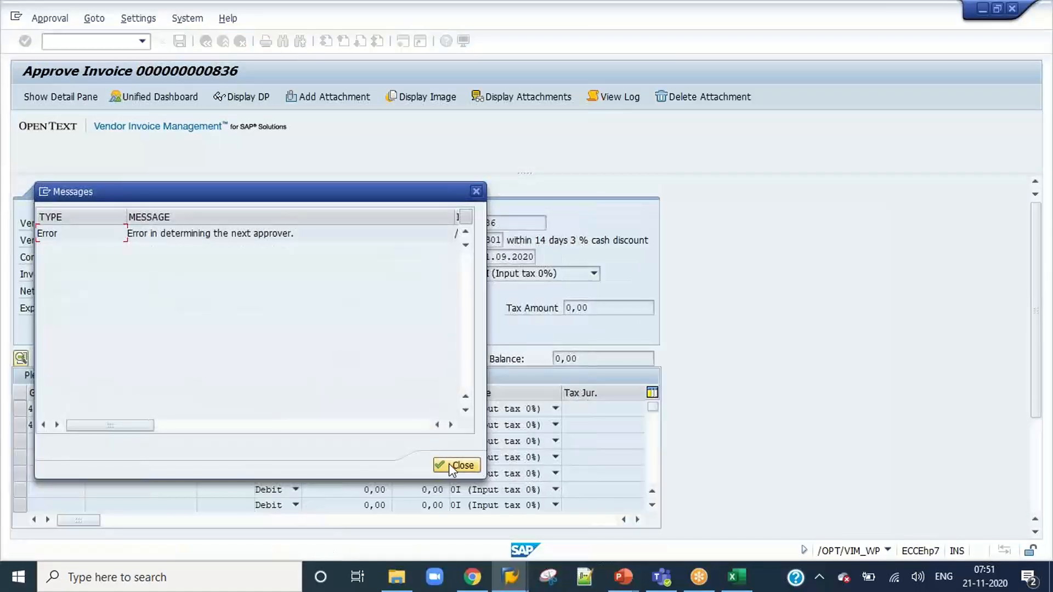
{"action": "left_click", "coordinate": [448, 463]}
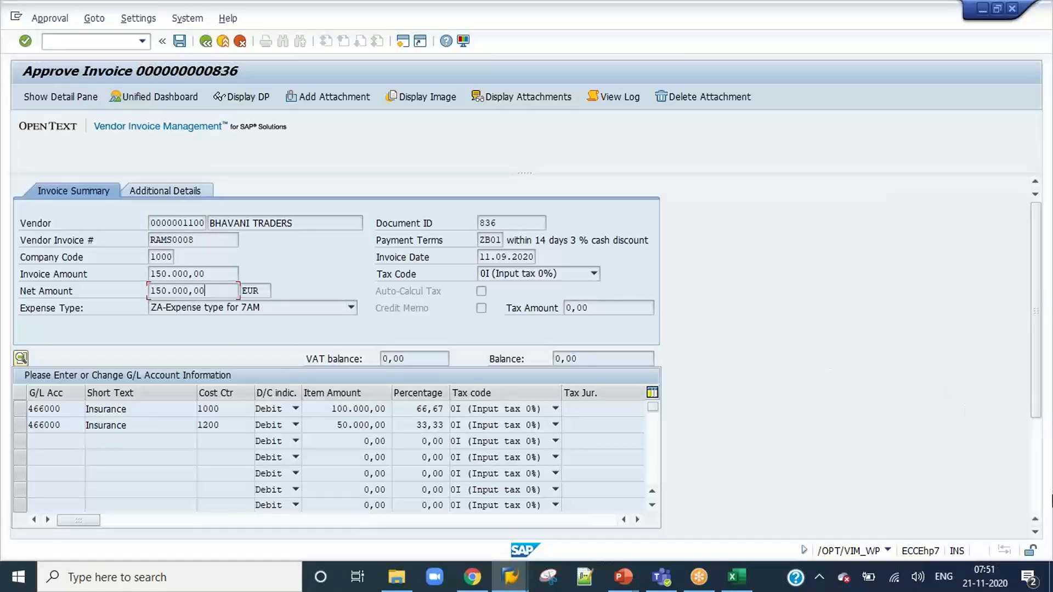
{"action": "left_click", "coordinate": [1036, 487]}
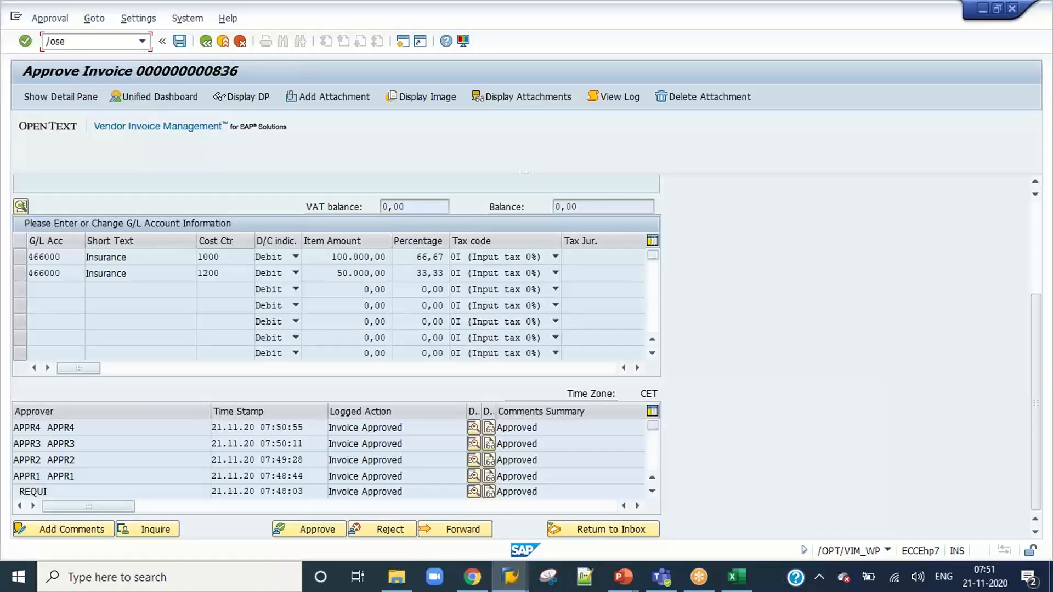
Open the Class Builder in a new session with /ose24 and display class /OPT/CL_A_LEVEL_BASED_APPROVAL.
{"action": "type", "text": "4"}
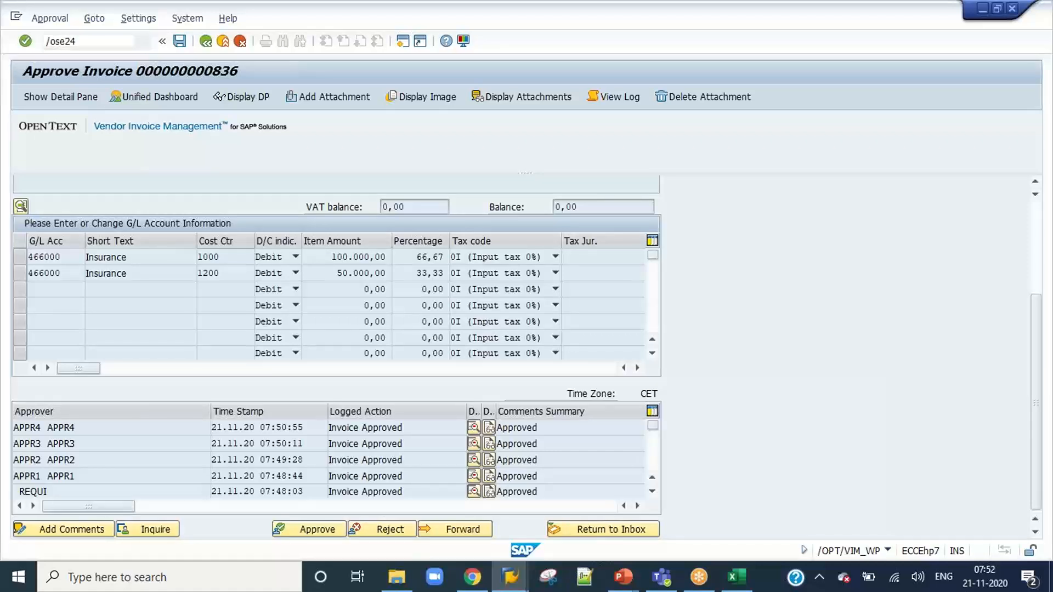
{"action": "key", "text": "Return"}
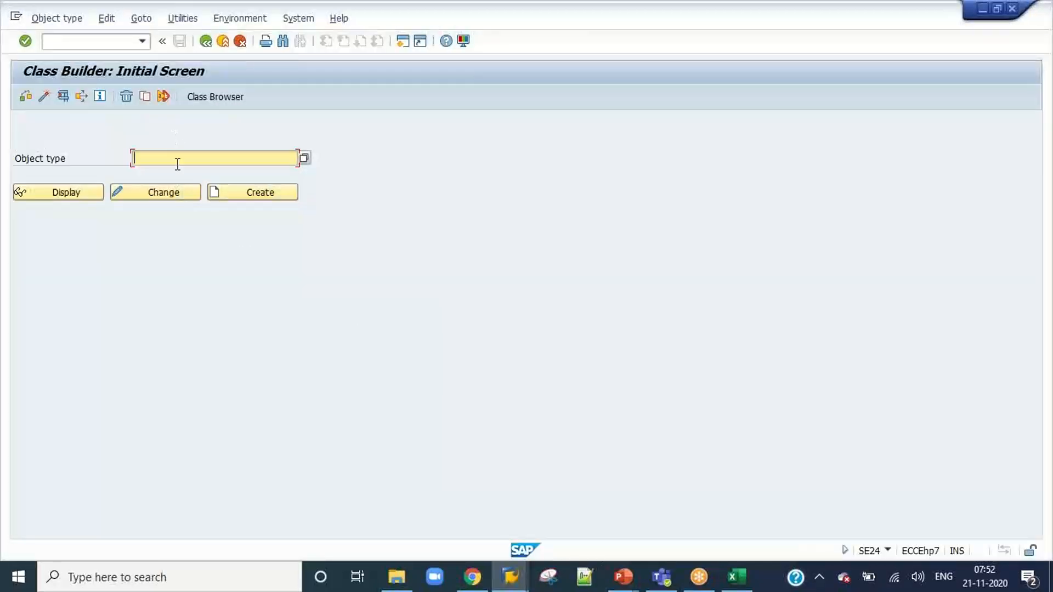
{"action": "left_click", "coordinate": [177, 164]}
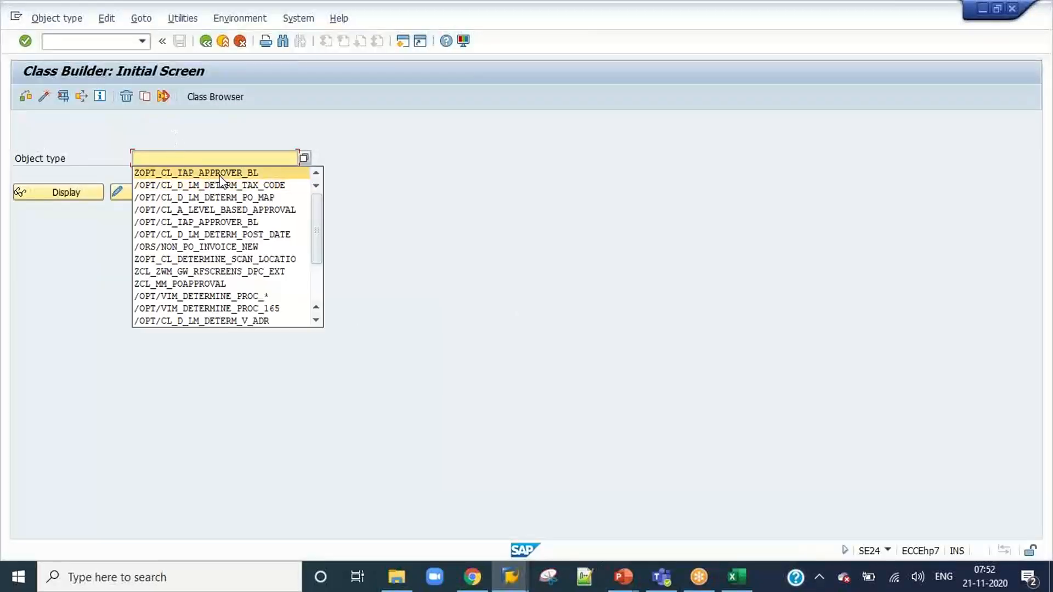
{"action": "left_click", "coordinate": [226, 213]}
{"action": "left_click", "coordinate": [61, 193]}
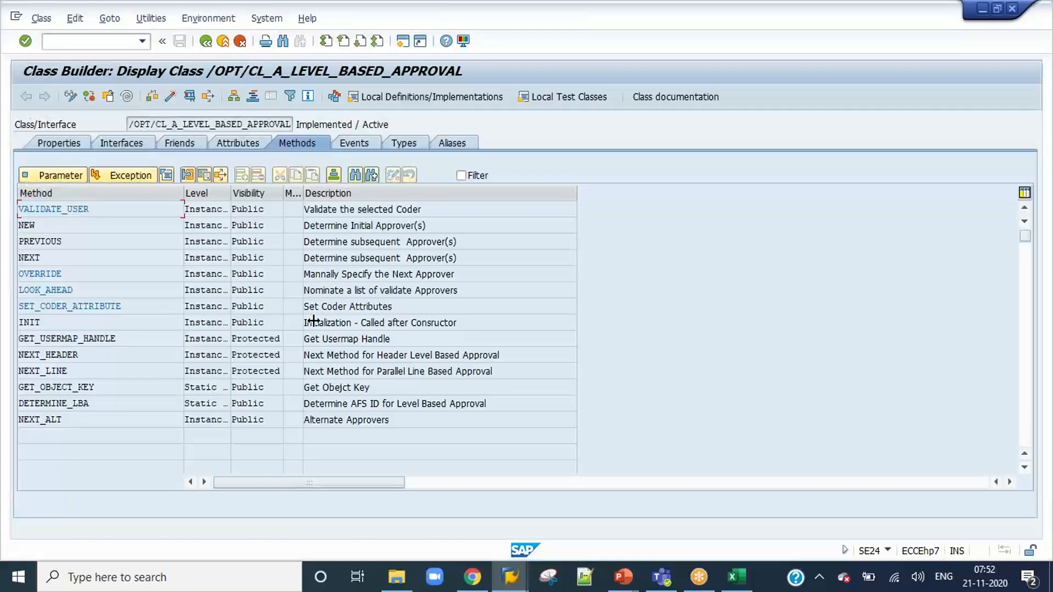
Open the NEXT method, follow its call to next_header, and set a breakpoint on line 52, IF lt_open_lines IS INITIAL.
{"action": "double_click", "coordinate": [71, 259]}
{"action": "scroll", "coordinate": [327, 328], "scroll_direction": "down", "scroll_amount": 10}
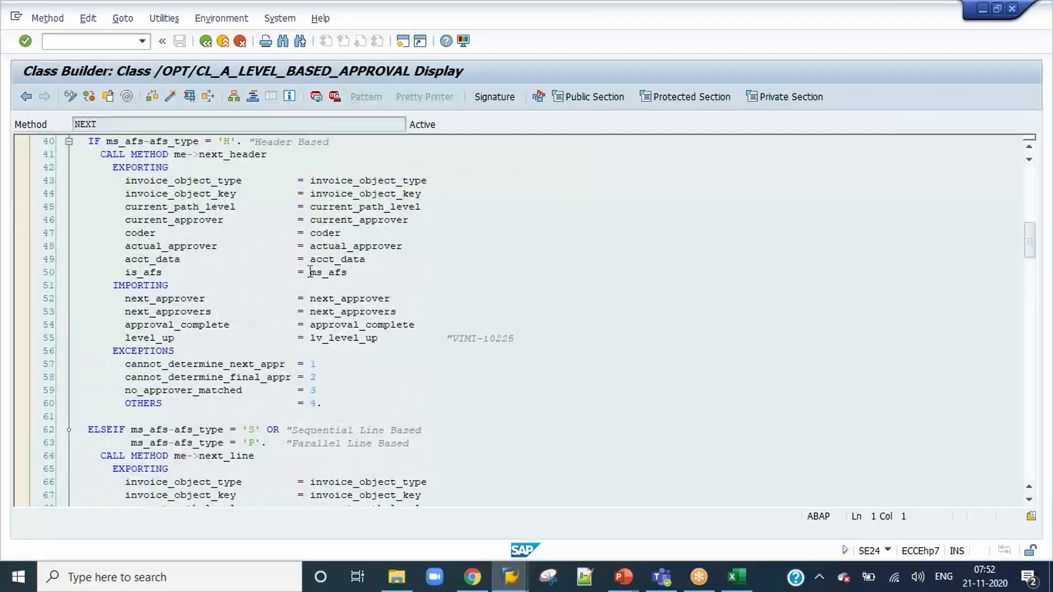
{"action": "scroll", "coordinate": [280, 191], "scroll_direction": "up", "scroll_amount": 4}
{"action": "double_click", "coordinate": [224, 312]}
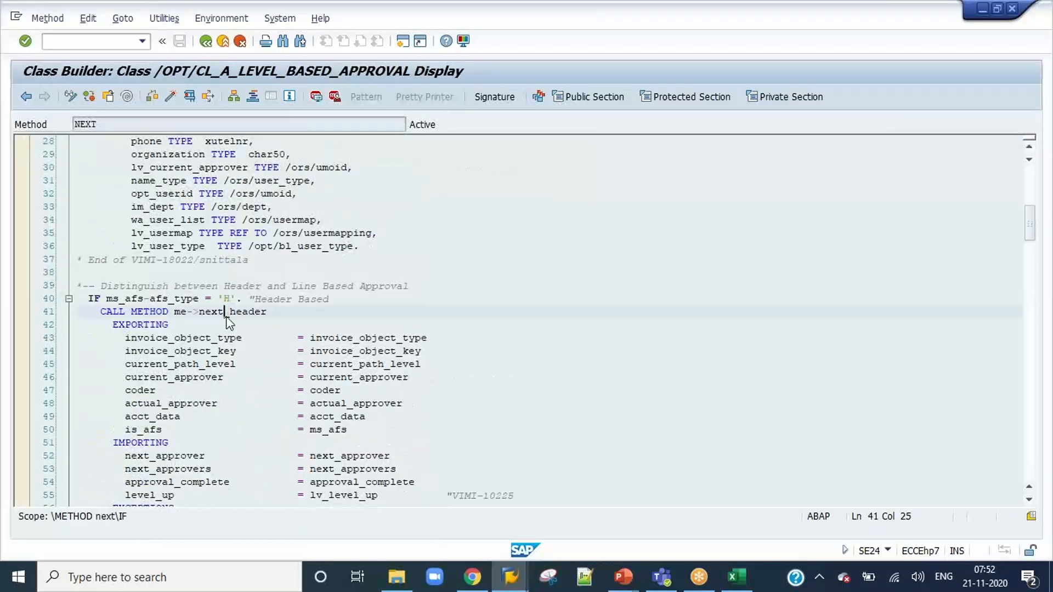
{"action": "scroll", "coordinate": [438, 325], "scroll_direction": "down", "scroll_amount": 9}
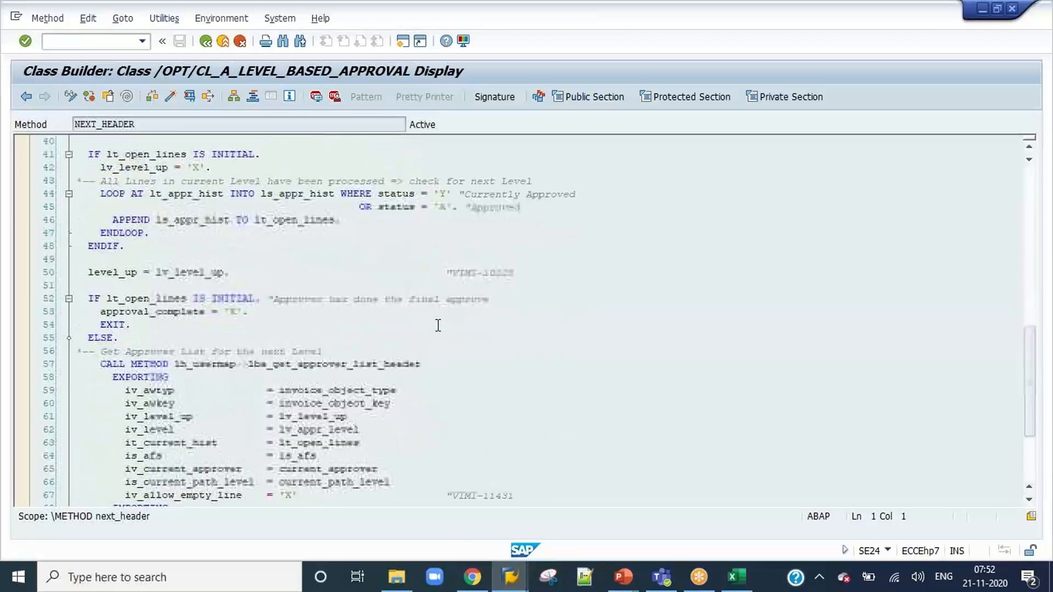
{"action": "left_click", "coordinate": [105, 298]}
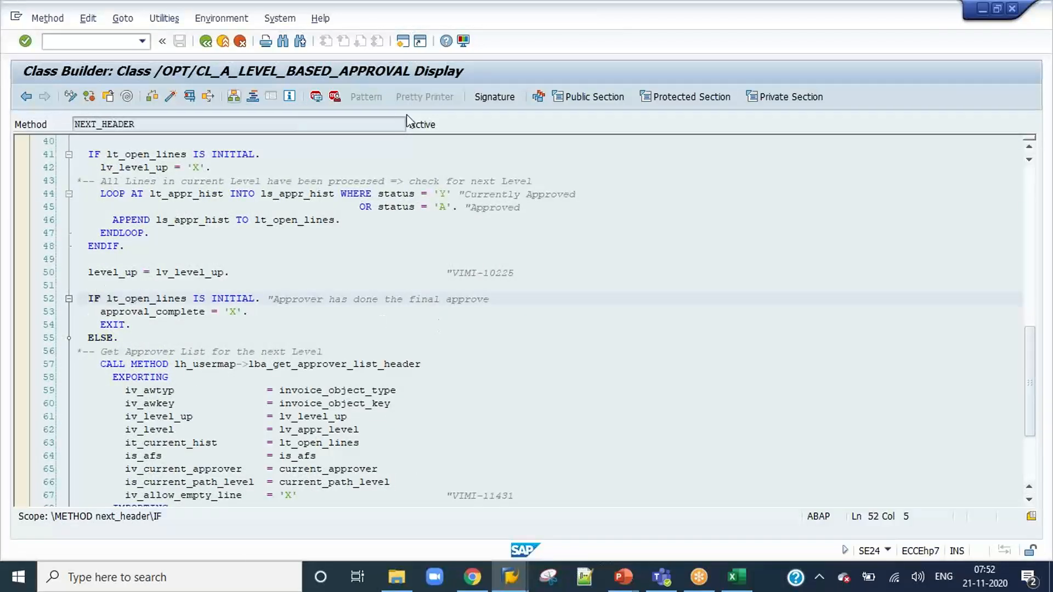
{"action": "left_click", "coordinate": [334, 97]}
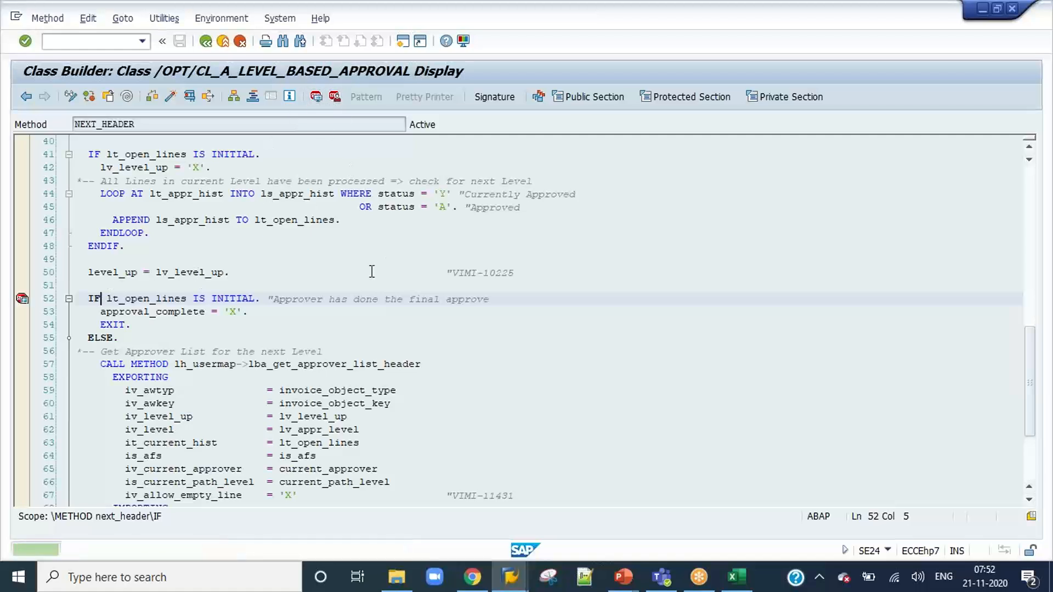
Approve invoice 836 to reach the breakpoint, and check the variables LT_OPEN_LINES and APPROVAL_COMPLETE in the debugger.
{"action": "key", "text": "alt+Tab"}
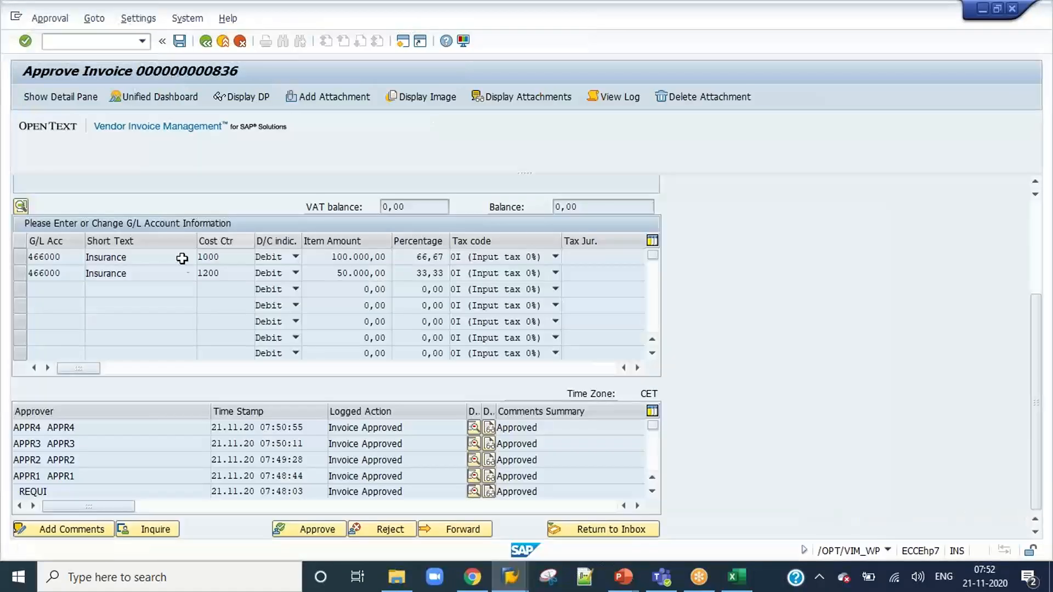
{"action": "left_click", "coordinate": [312, 529]}
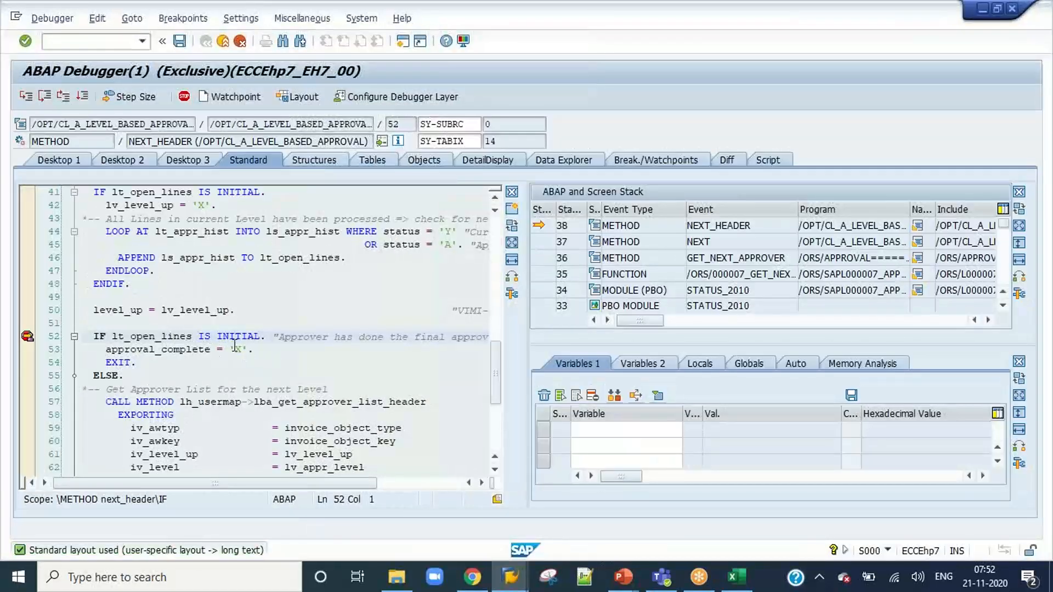
{"action": "left_click", "coordinate": [266, 351]}
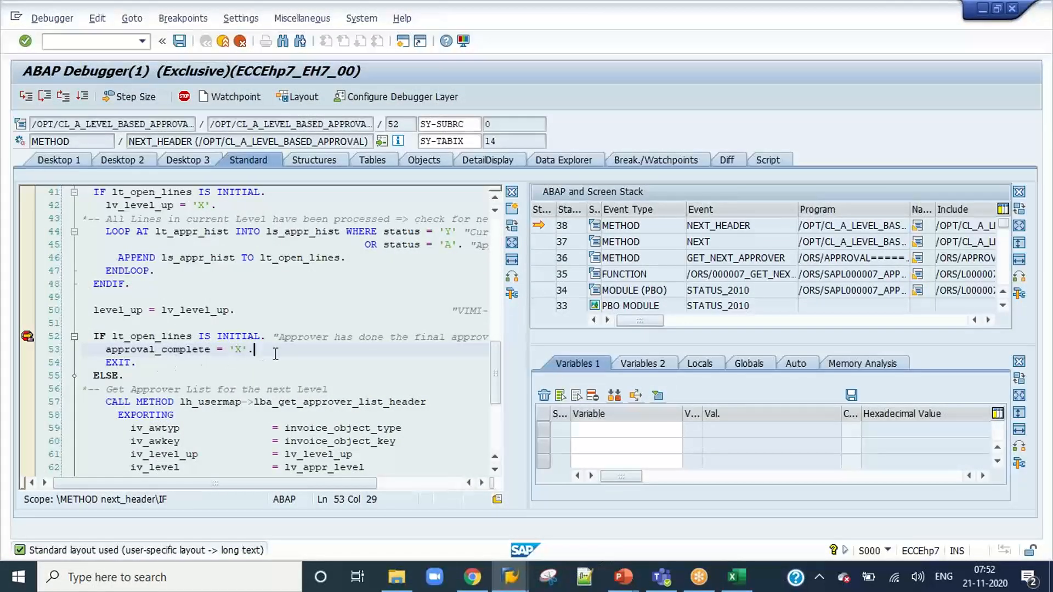
{"action": "double_click", "coordinate": [157, 336]}
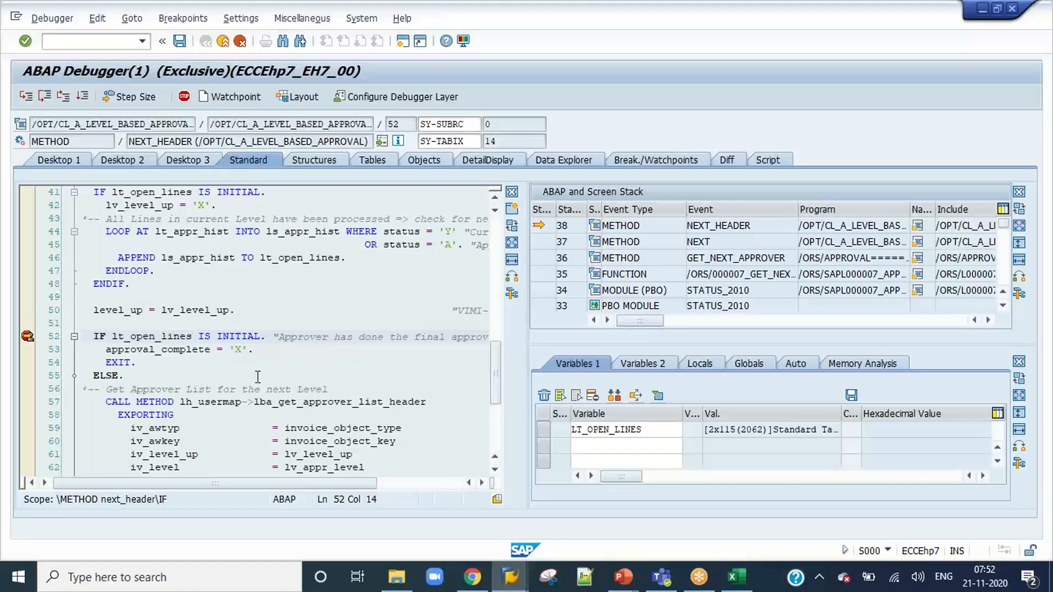
{"action": "double_click", "coordinate": [169, 350]}
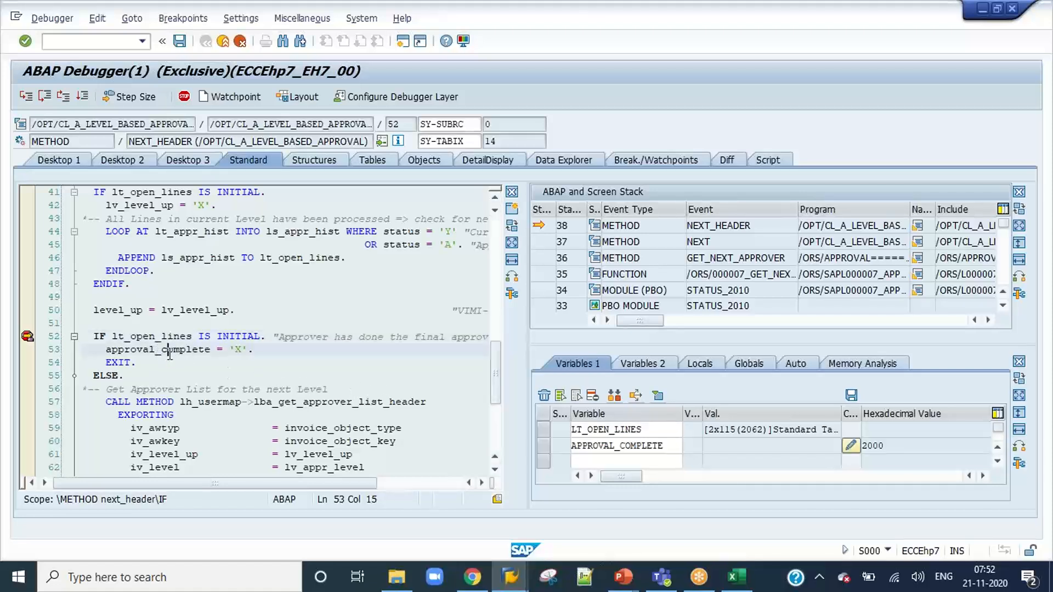
Step past the IF check, move execution back to line 53, and execute the statement approval_complete = 'X'.
{"action": "key", "text": "F5"}
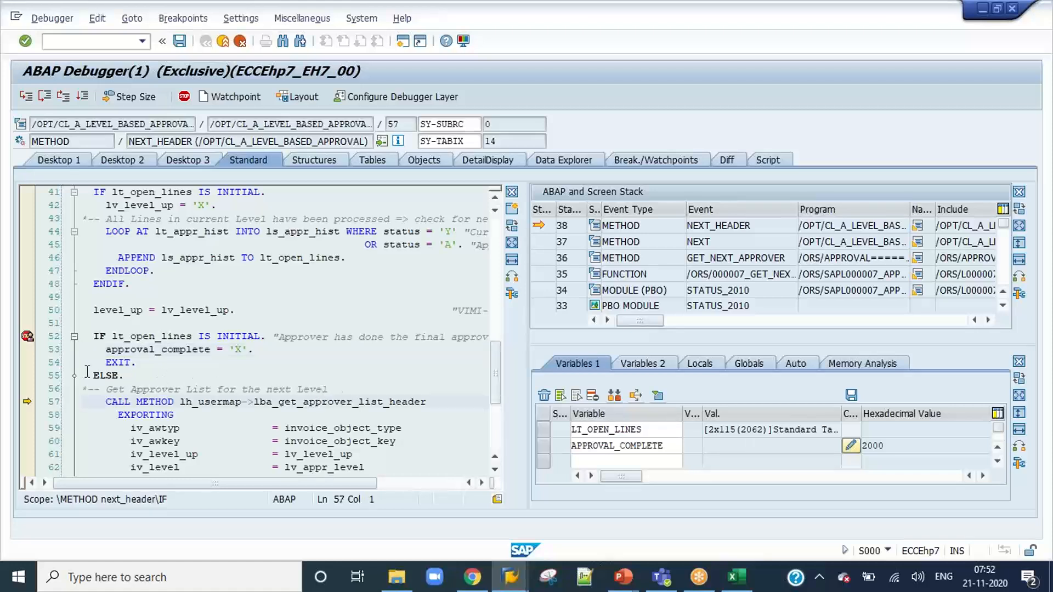
{"action": "left_click", "coordinate": [101, 352]}
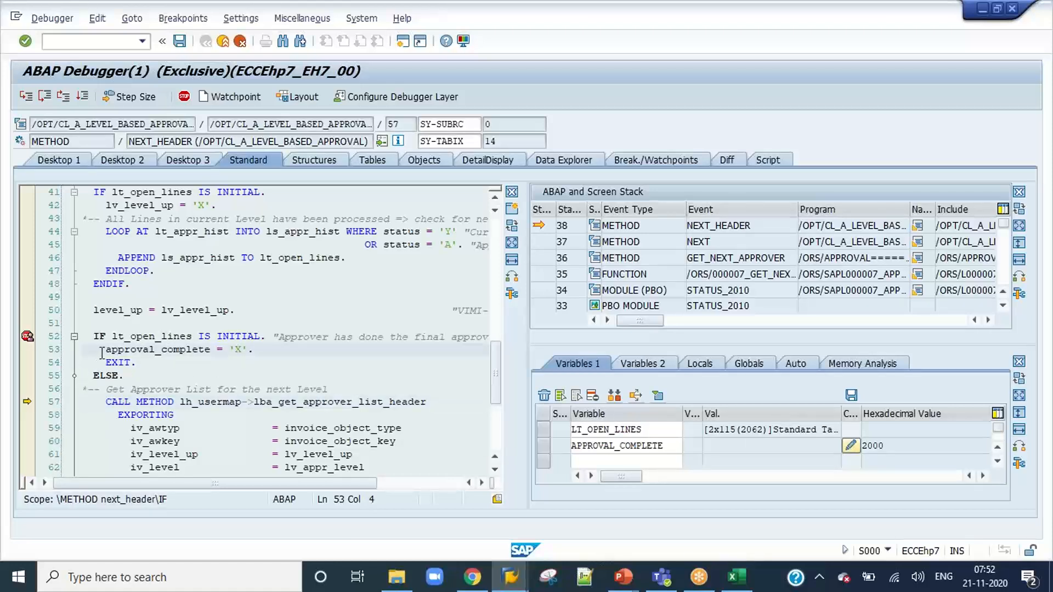
{"action": "key", "text": "shift+F12"}
{"action": "key", "text": "F5"}
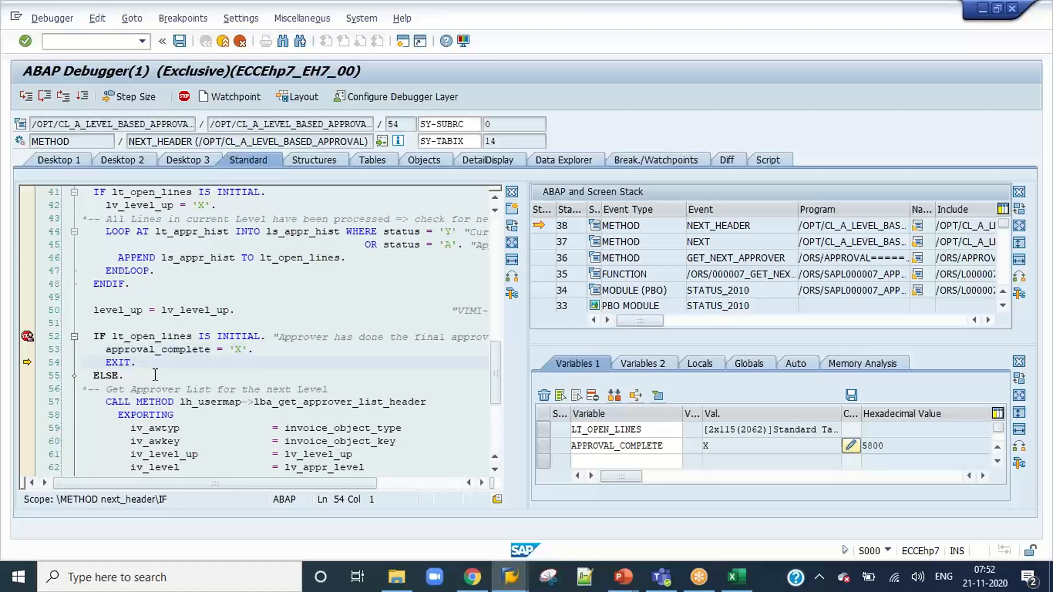
Resume the program from the debugger and confirm the approval of invoice 836 with the comment "Approved".
{"action": "key", "text": "F8"}
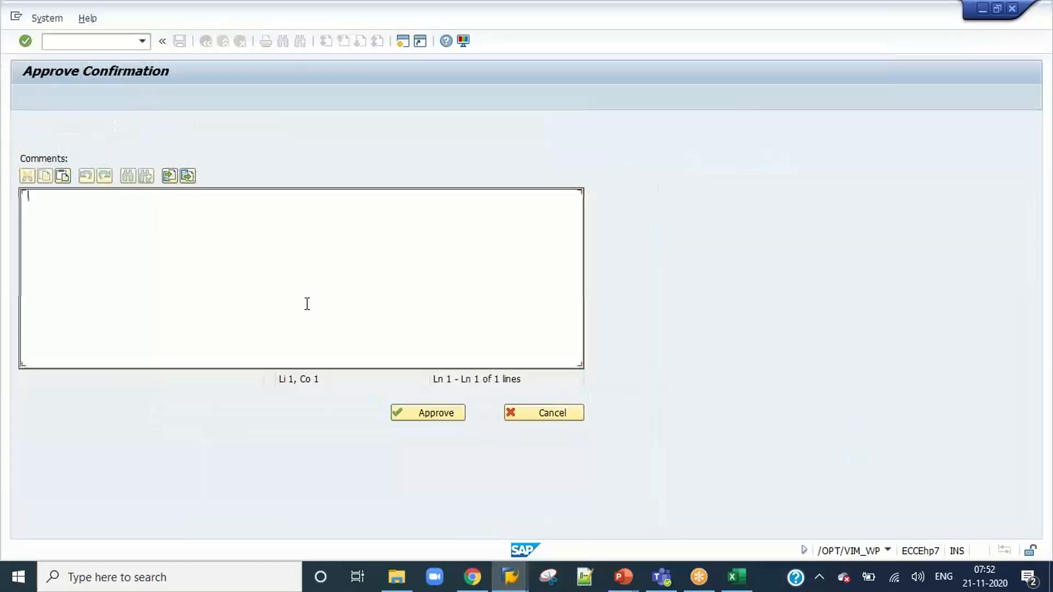
{"action": "type", "text": "Approve"}
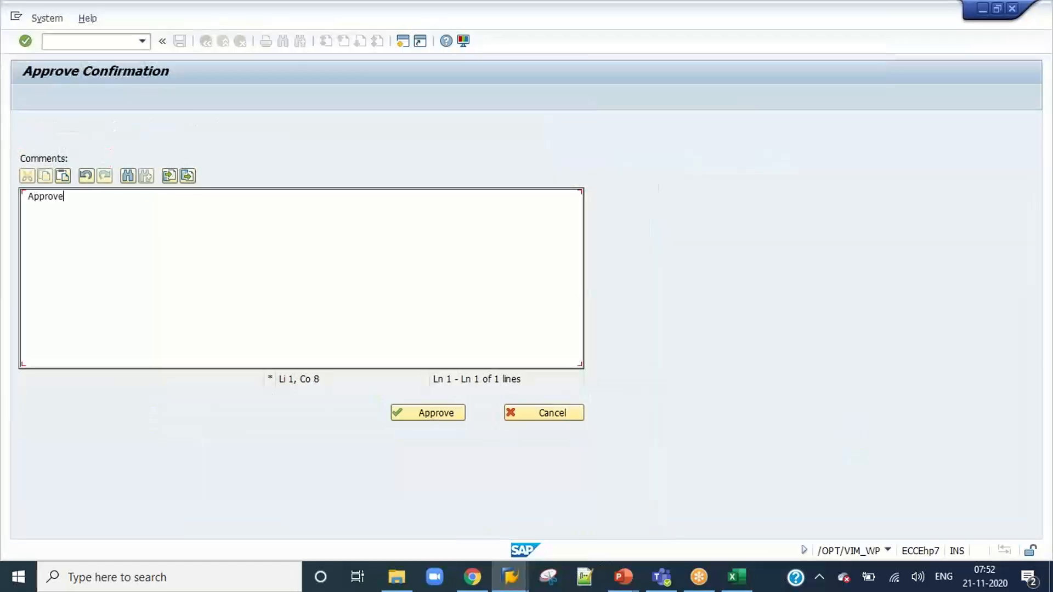
{"action": "type", "text": "d"}
{"action": "left_click", "coordinate": [425, 413]}
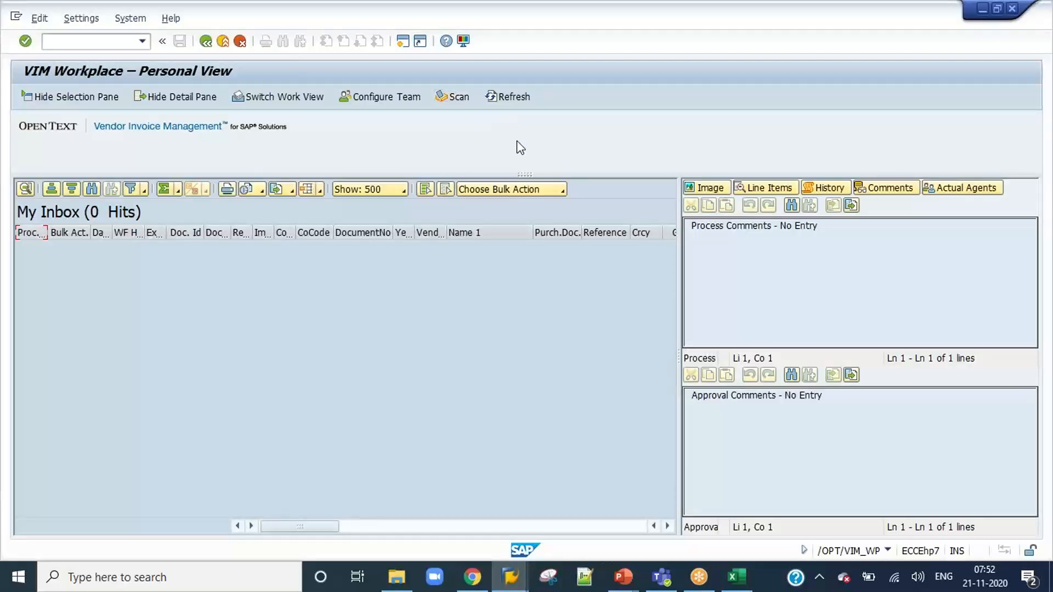
Refresh invoice 836 in VIM Analytics and resize the accounting document number and fiscal year columns to check its posting status.
{"action": "left_click", "coordinate": [510, 575]}
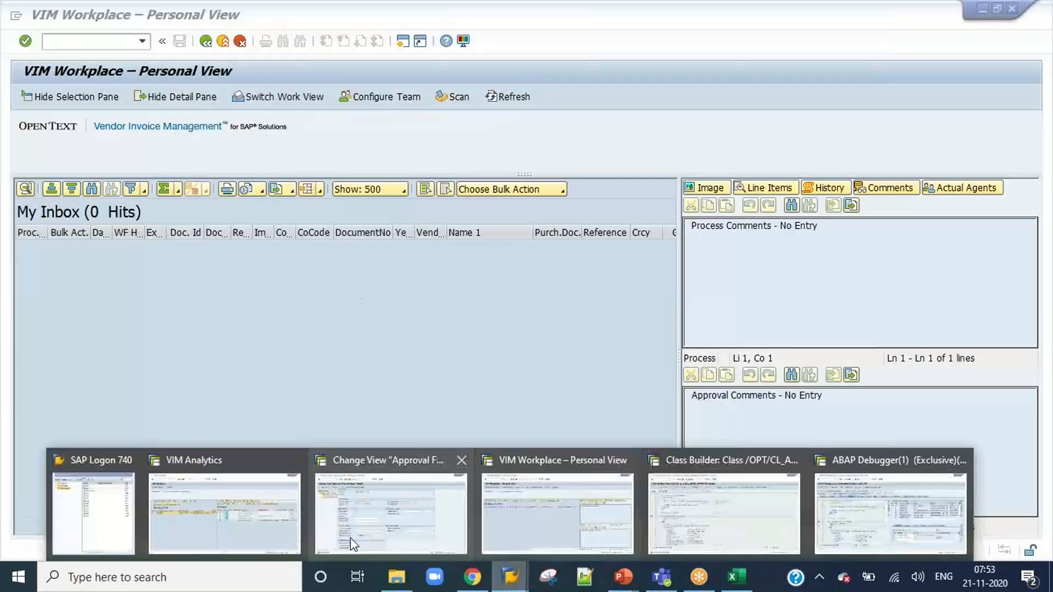
{"action": "left_click", "coordinate": [216, 524]}
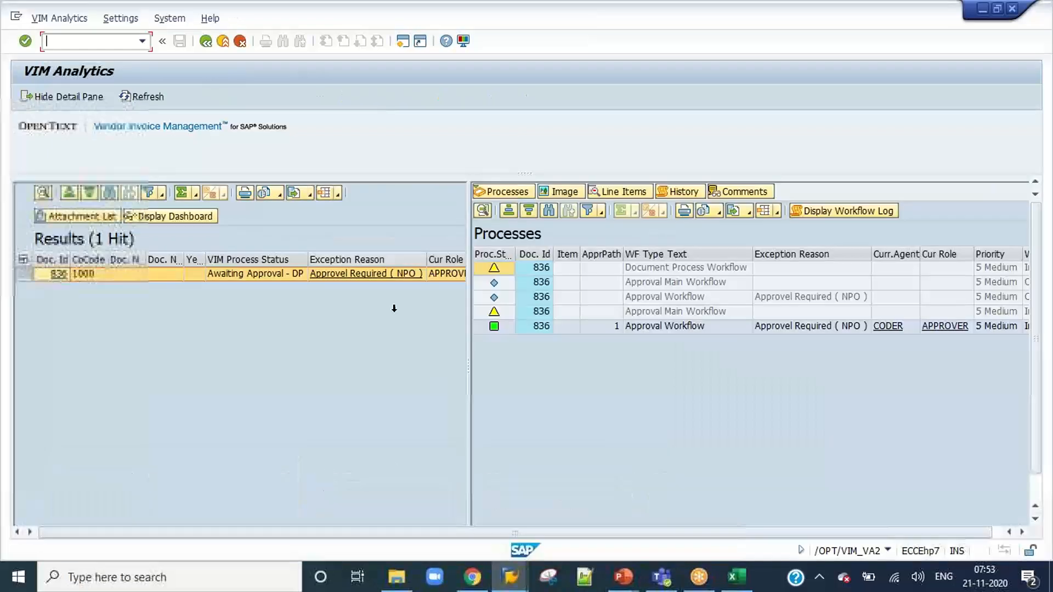
{"action": "left_click", "coordinate": [140, 101]}
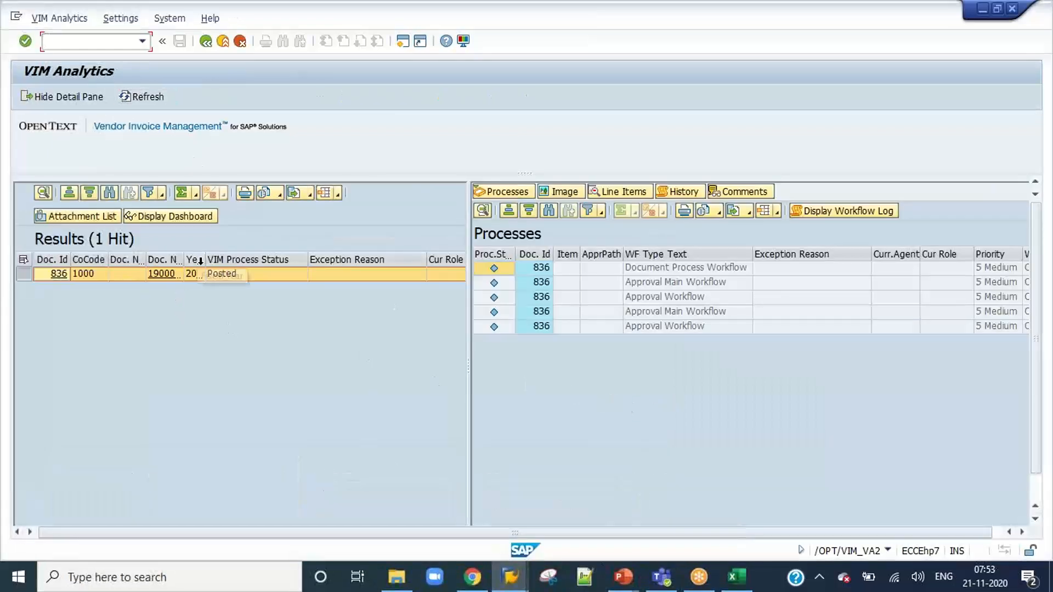
{"action": "left_click_drag", "start_coordinate": [211, 259], "coordinate": [296, 258]}
{"action": "left_click_drag", "start_coordinate": [184, 259], "coordinate": [278, 259]}
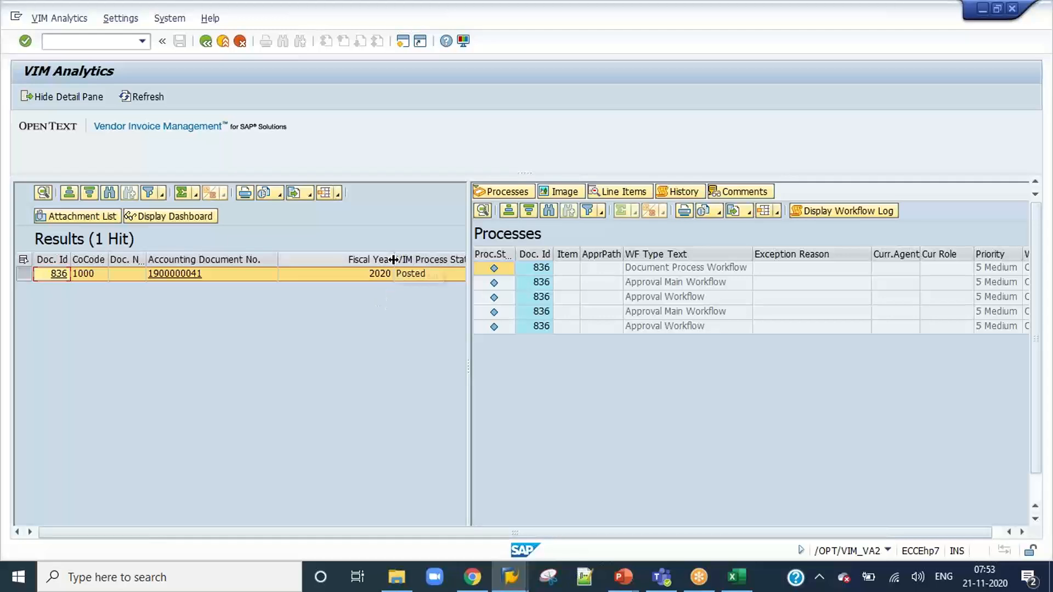
{"action": "left_click_drag", "start_coordinate": [399, 259], "coordinate": [315, 258]}
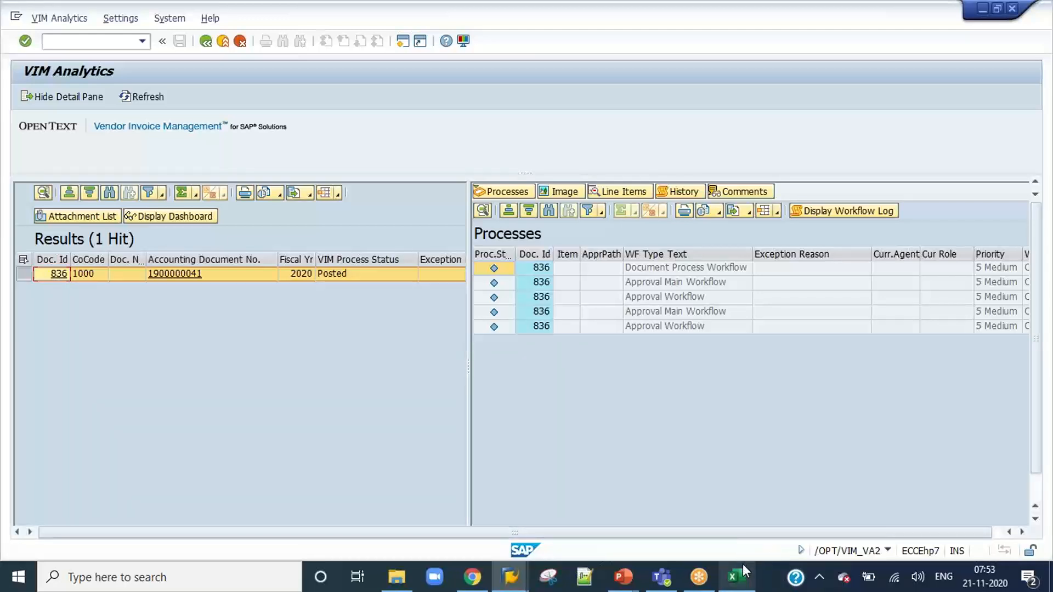
Open the notification process configuration in a new session with /o/opt/vim_8cx50 and widen the Notification Type column.
{"action": "mouse_move", "coordinate": [743, 563]}
{"action": "type", "text": "/o/op"}
{"action": "type", "text": "opt/"}
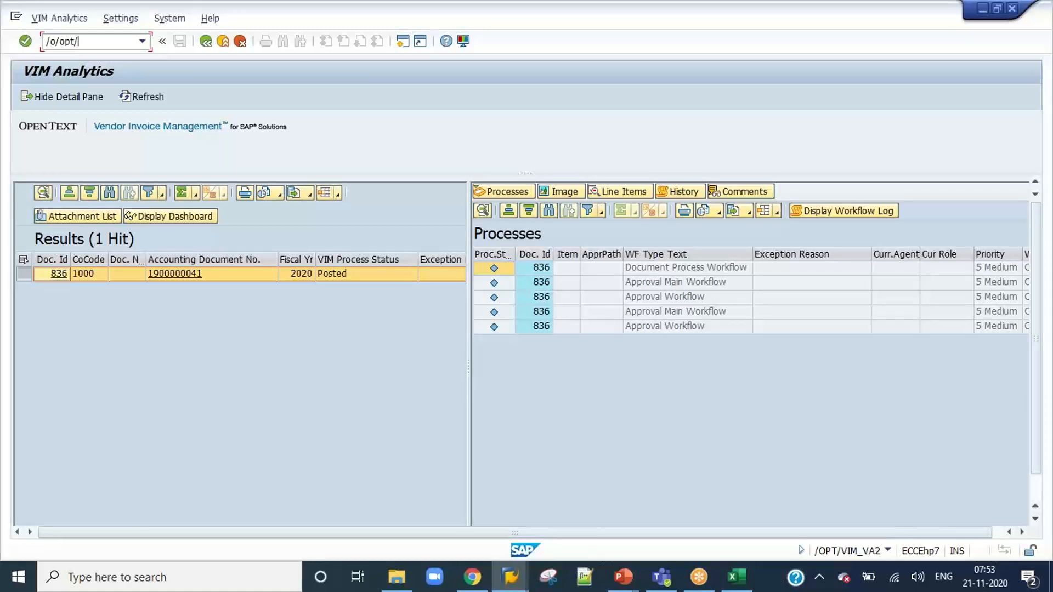
{"action": "type", "text": "vim_8cx50"}
{"action": "key", "text": "Return"}
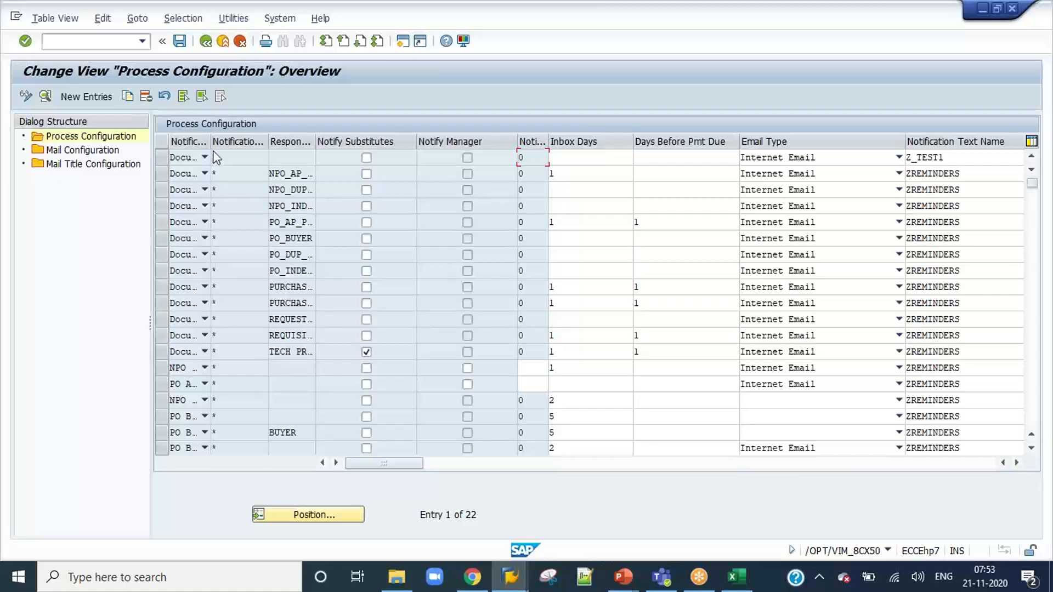
{"action": "left_click_drag", "start_coordinate": [211, 142], "coordinate": [382, 141]}
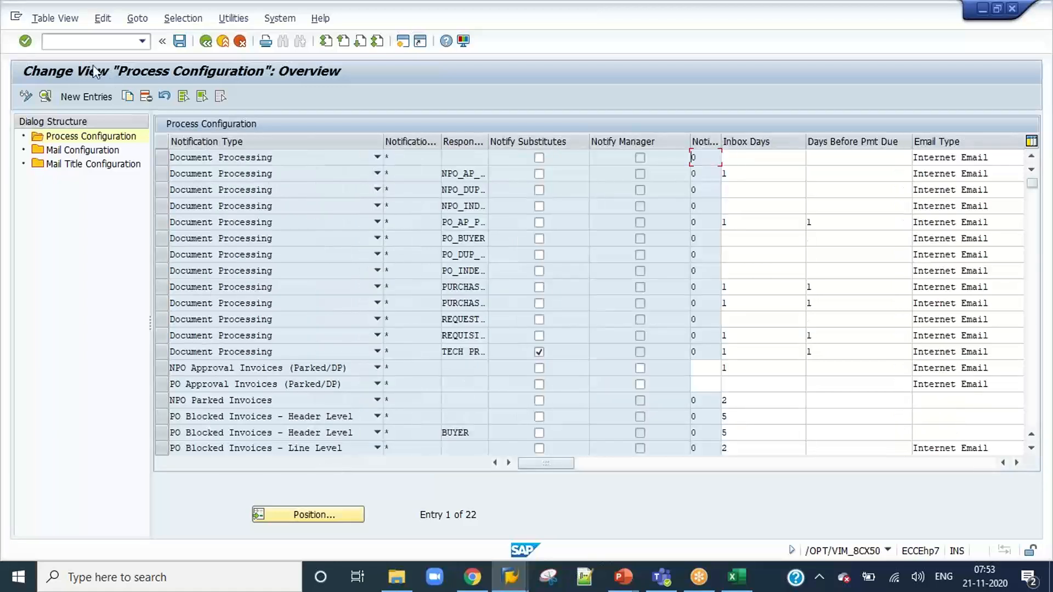
Open the ABAP Editor in a new session with /ose38.
{"action": "type", "text": "/ose38"}
{"action": "key", "text": "Return"}
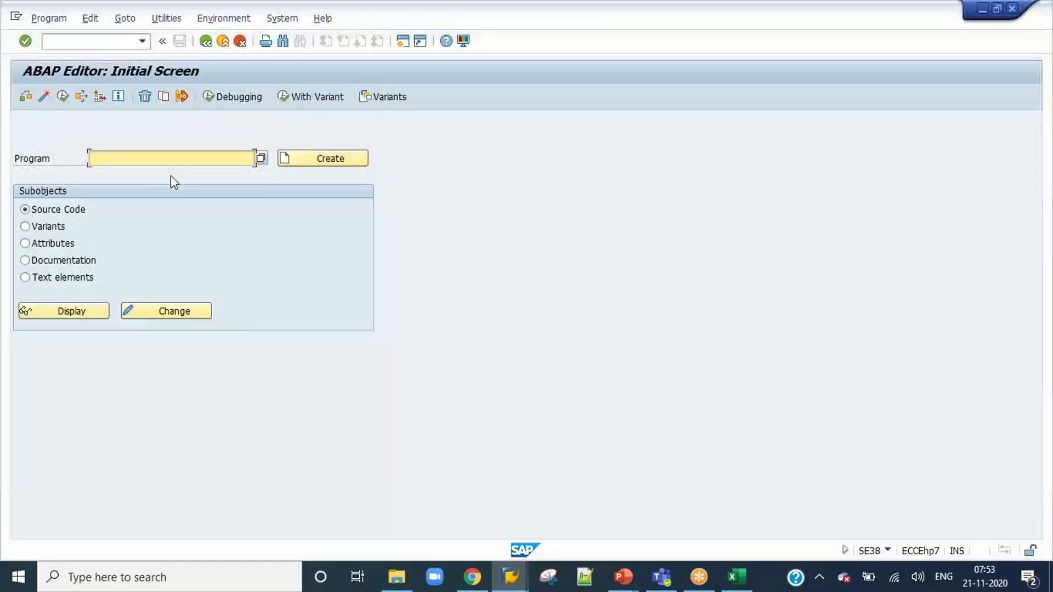
Search the repository for programs matching the pattern /opt/*r1a*.
{"action": "left_click", "coordinate": [177, 156]}
{"action": "type", "text": "/op"}
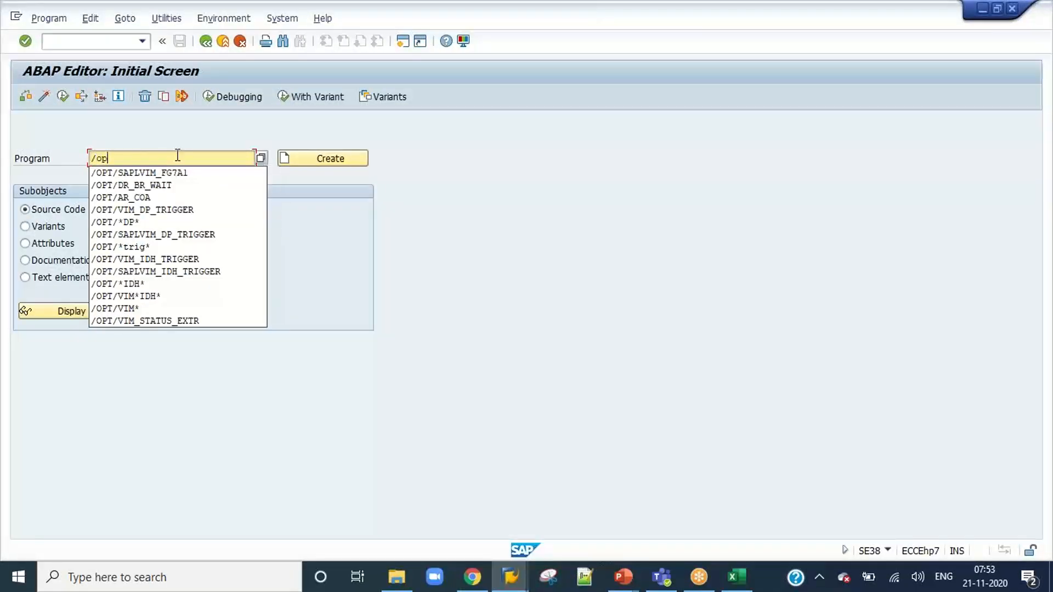
{"action": "type", "text": "t/(rl"}
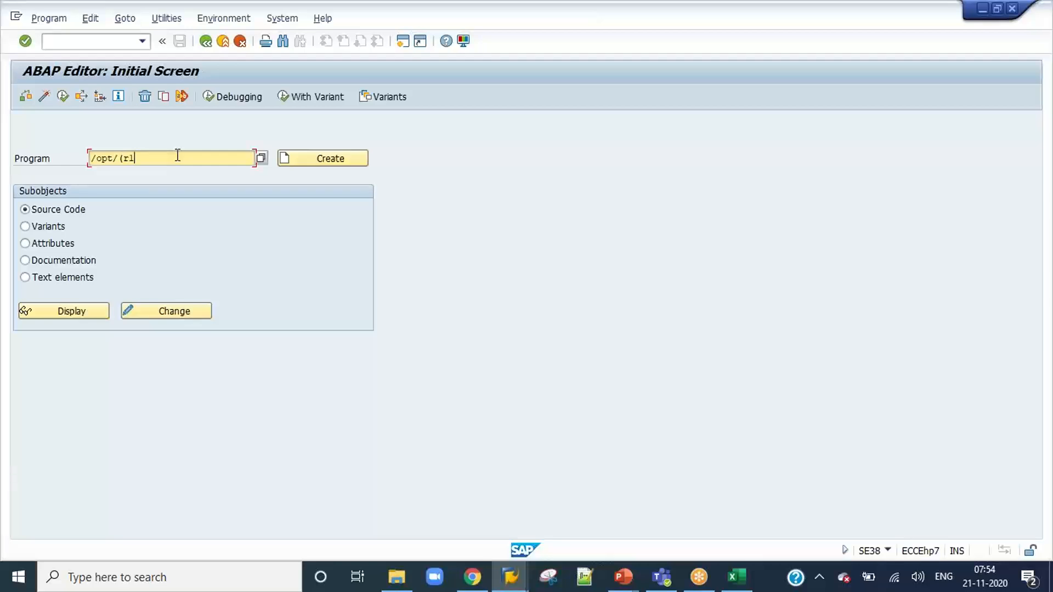
{"action": "key", "text": "BackSpace"}
{"action": "key", "text": "BackSpace"}
{"action": "key", "text": "BackSpace"}
{"action": "type", "text": "8"}
{"action": "key", "text": "BackSpace"}
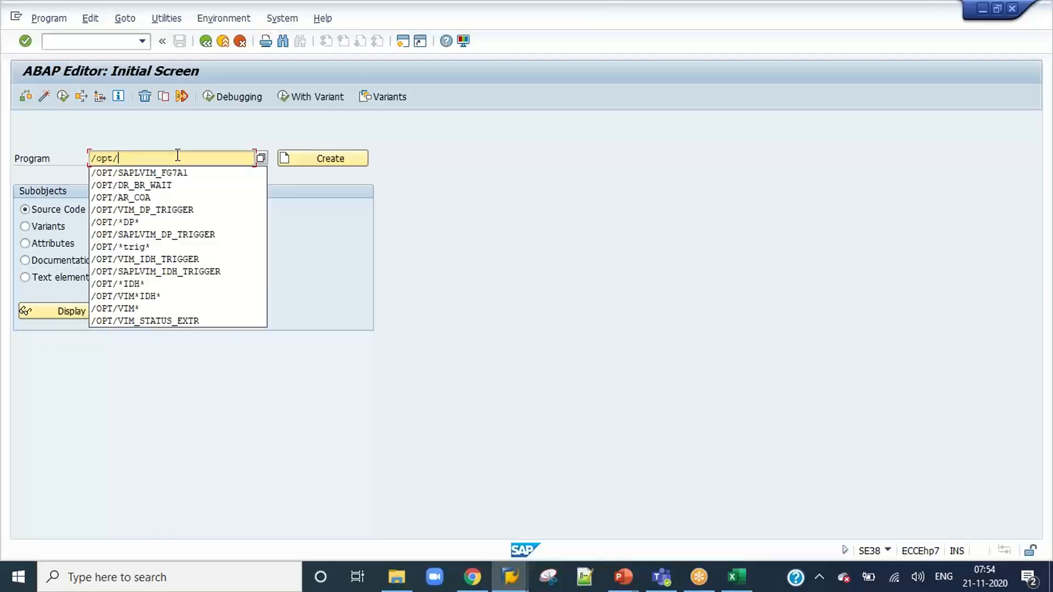
{"action": "type", "text": "*"}
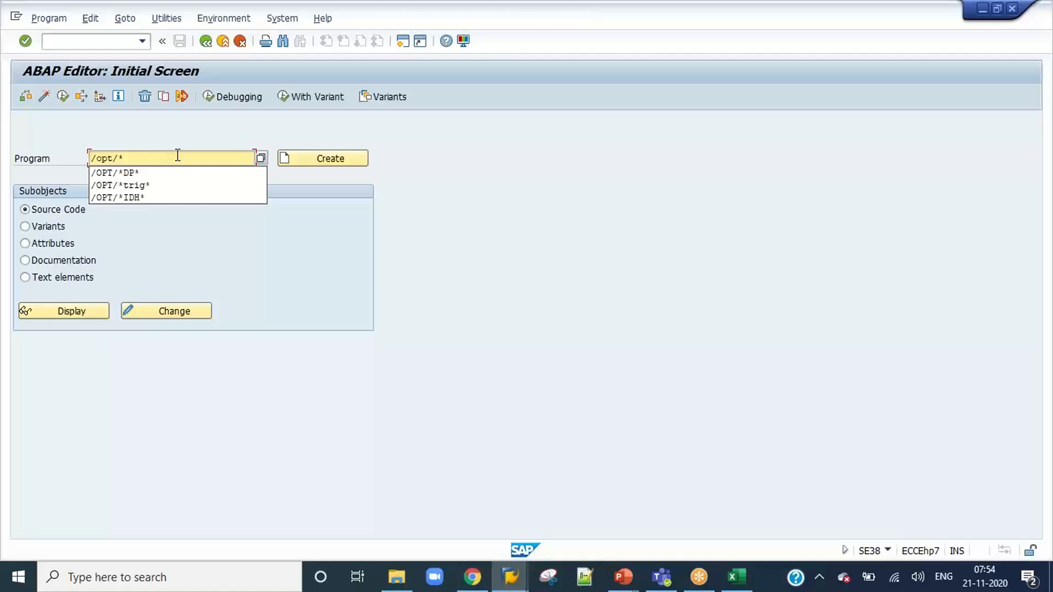
{"action": "type", "text": "rla*rem*"}
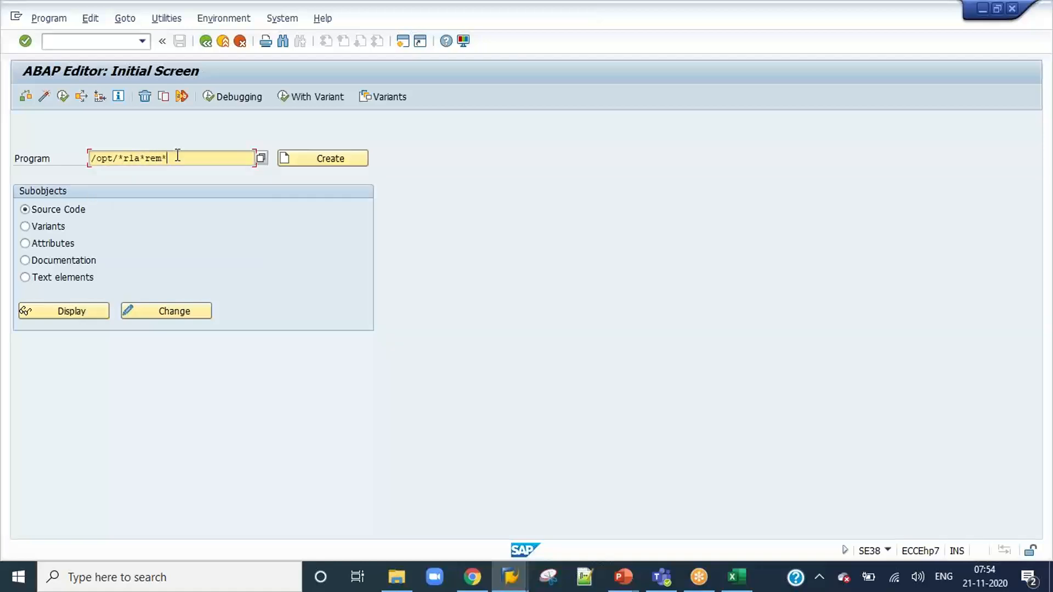
{"action": "key", "text": "F4"}
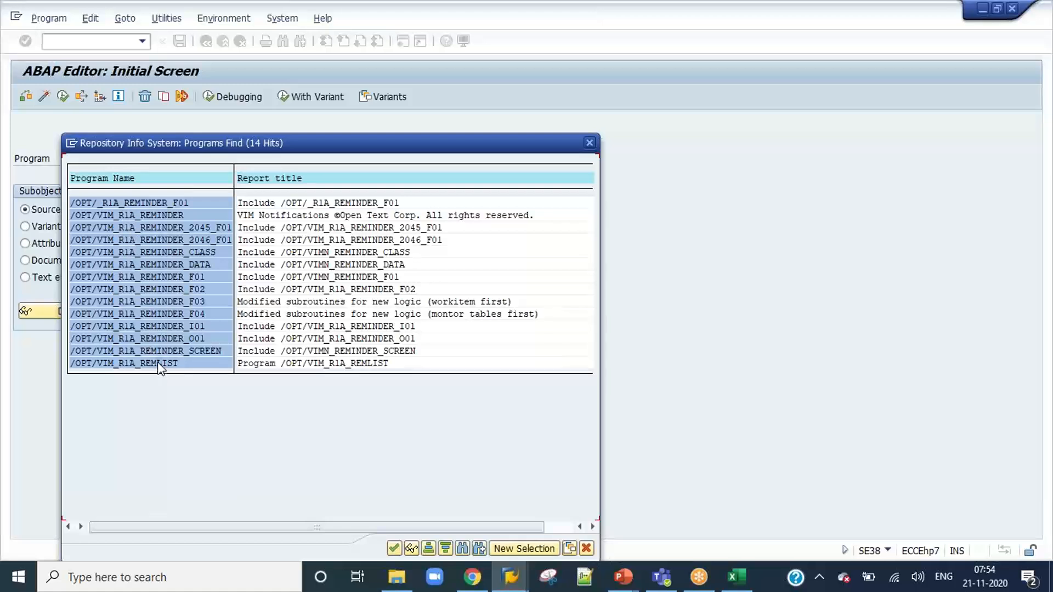
Run the program /OPT/VIM_R1A_REMINDER and select the row for document 833 in the notifications list.
{"action": "double_click", "coordinate": [149, 215]}
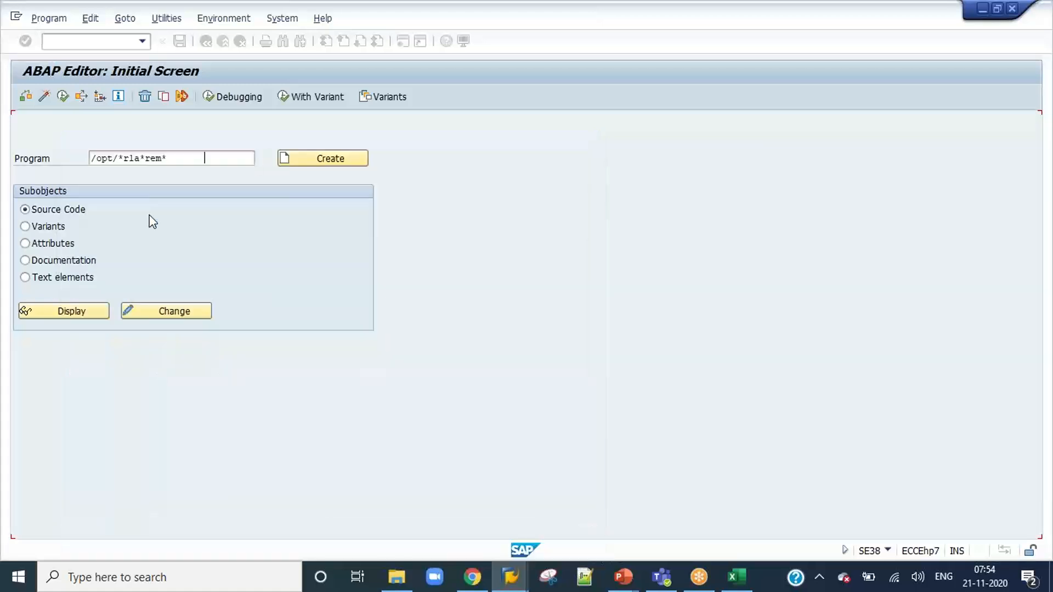
{"action": "left_click", "coordinate": [63, 97]}
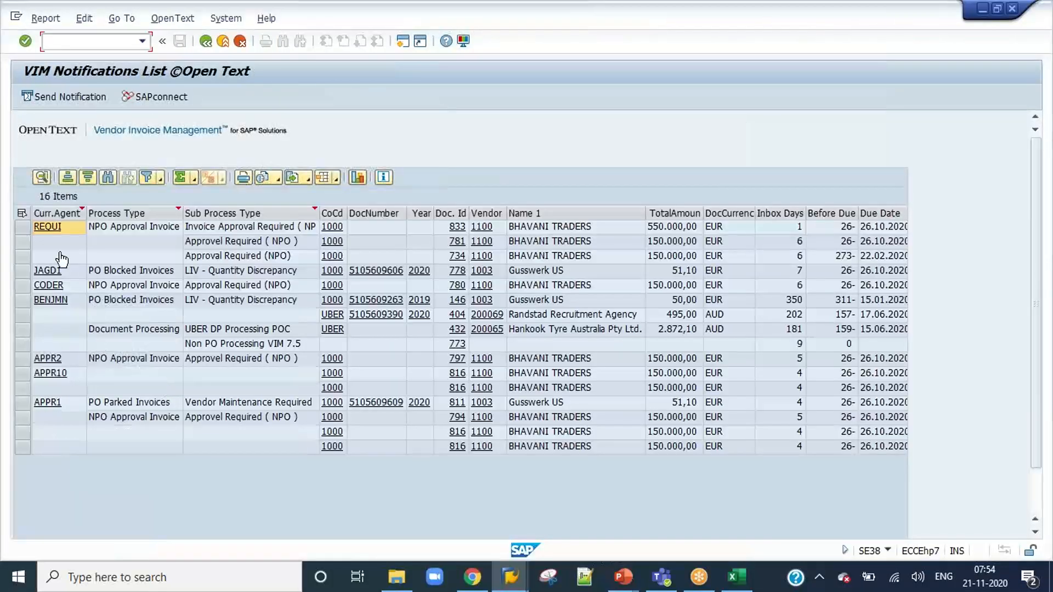
{"action": "left_click_drag", "start_coordinate": [23, 227], "coordinate": [23, 252]}
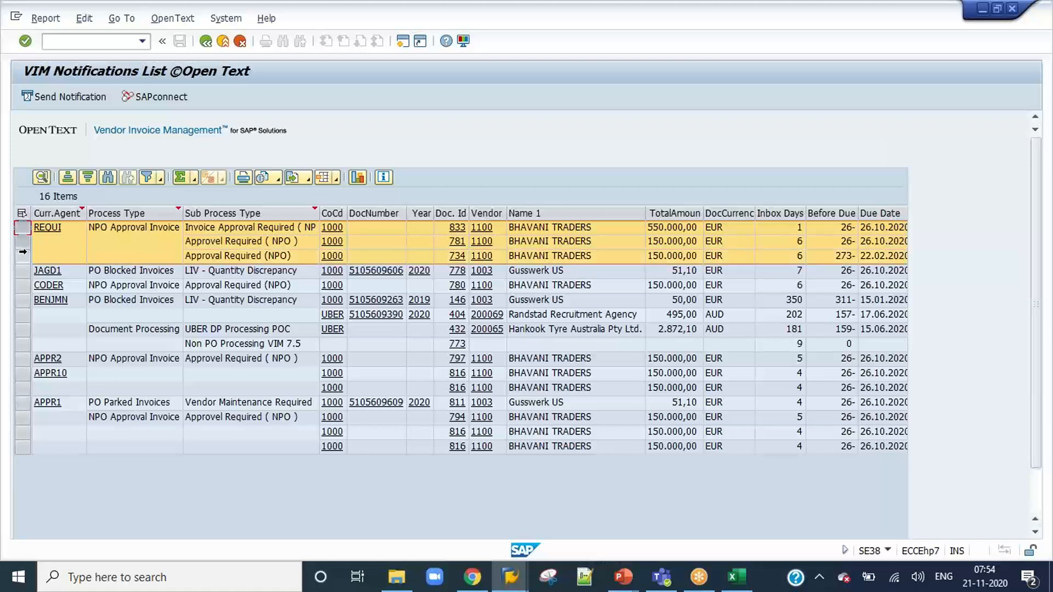
{"action": "left_click", "coordinate": [236, 227]}
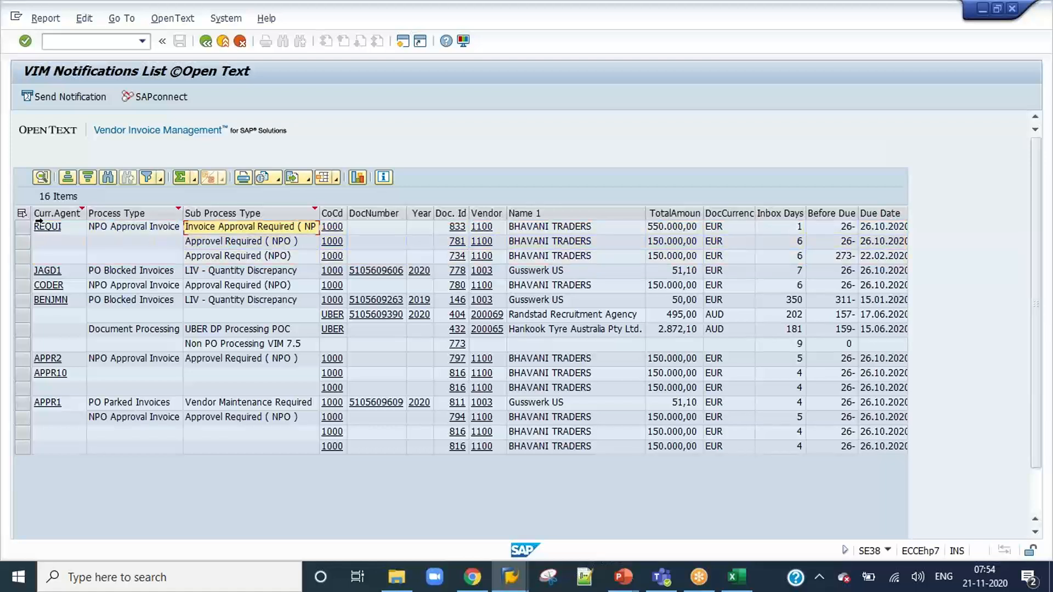
{"action": "left_click", "coordinate": [22, 228]}
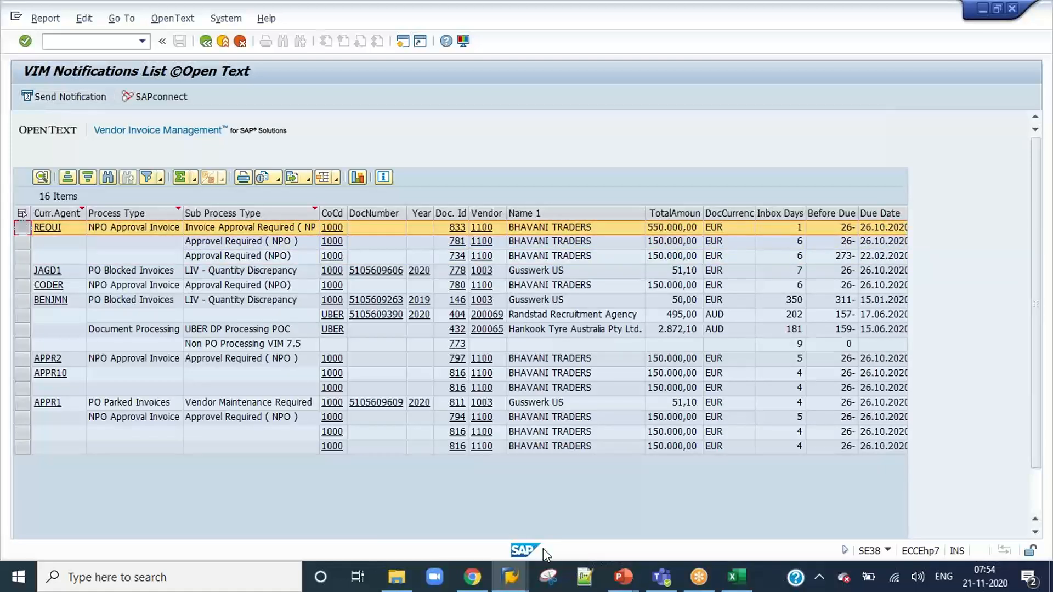
Return to the notification process configuration, widen the Responsible Party column and examine the Inbox Days setting for NPO_AP_PROC.
{"action": "mouse_move", "coordinate": [513, 581]}
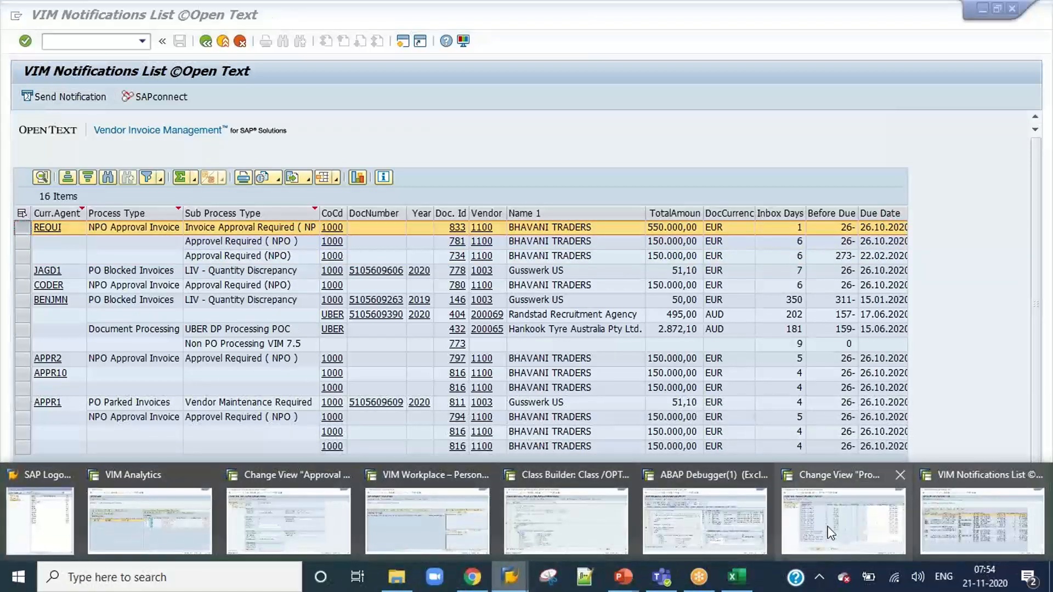
{"action": "left_click", "coordinate": [831, 529]}
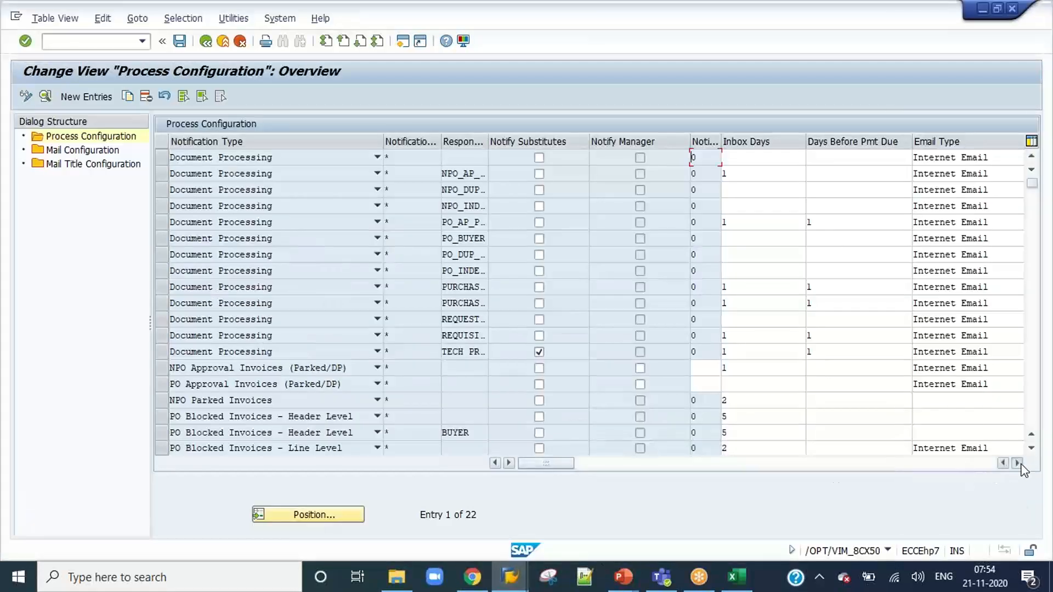
{"action": "left_click", "coordinate": [1017, 462]}
{"action": "left_click", "coordinate": [912, 176]}
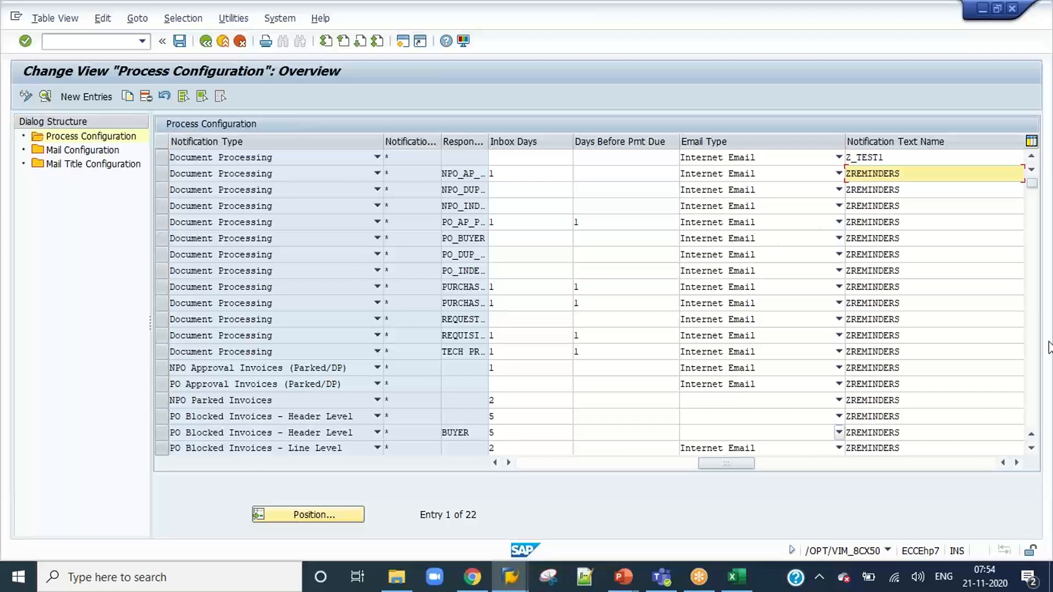
{"action": "left_click_drag", "start_coordinate": [487, 142], "coordinate": [661, 143]}
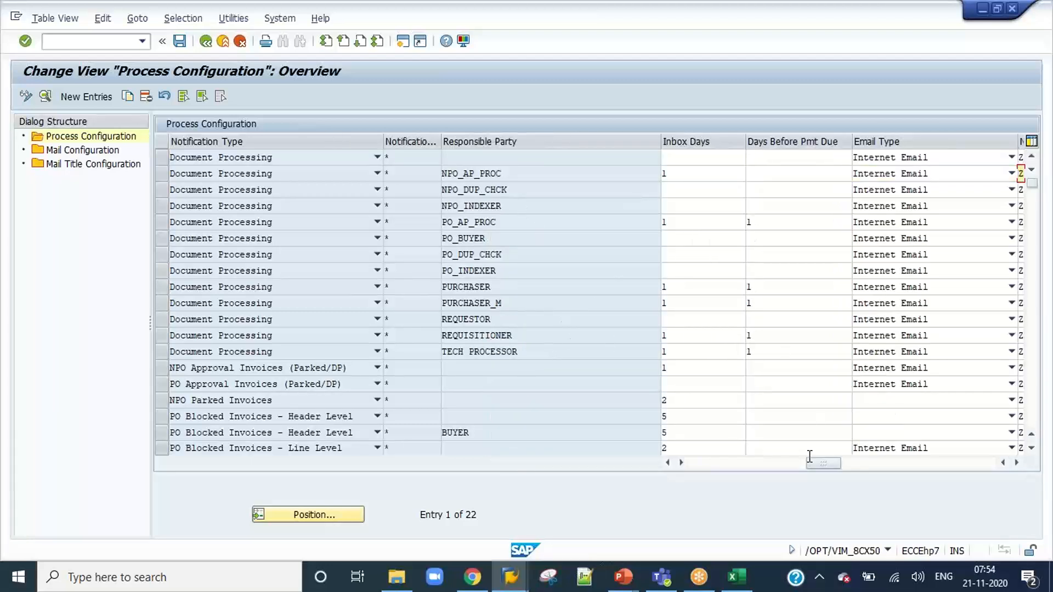
{"action": "left_click_drag", "start_coordinate": [813, 467], "coordinate": [709, 478]}
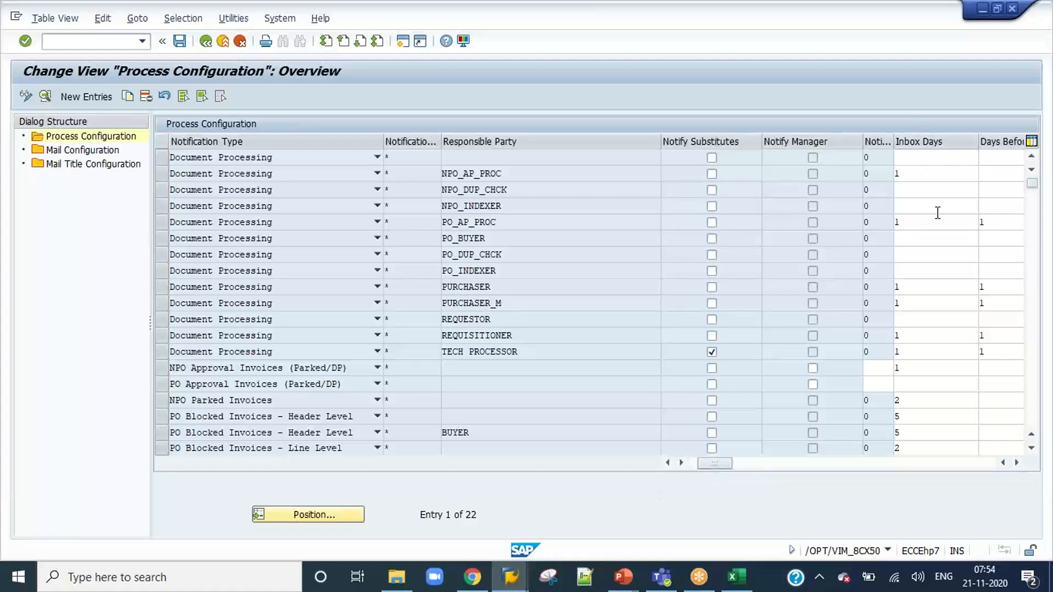
{"action": "left_click_drag", "start_coordinate": [715, 464], "coordinate": [793, 463]}
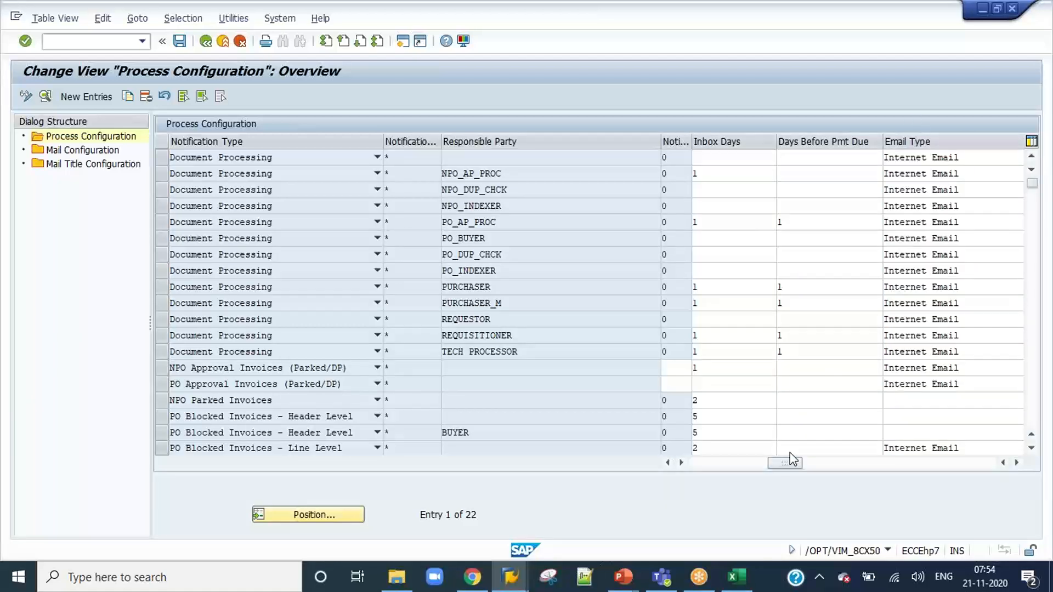
{"action": "left_click", "coordinate": [733, 171]}
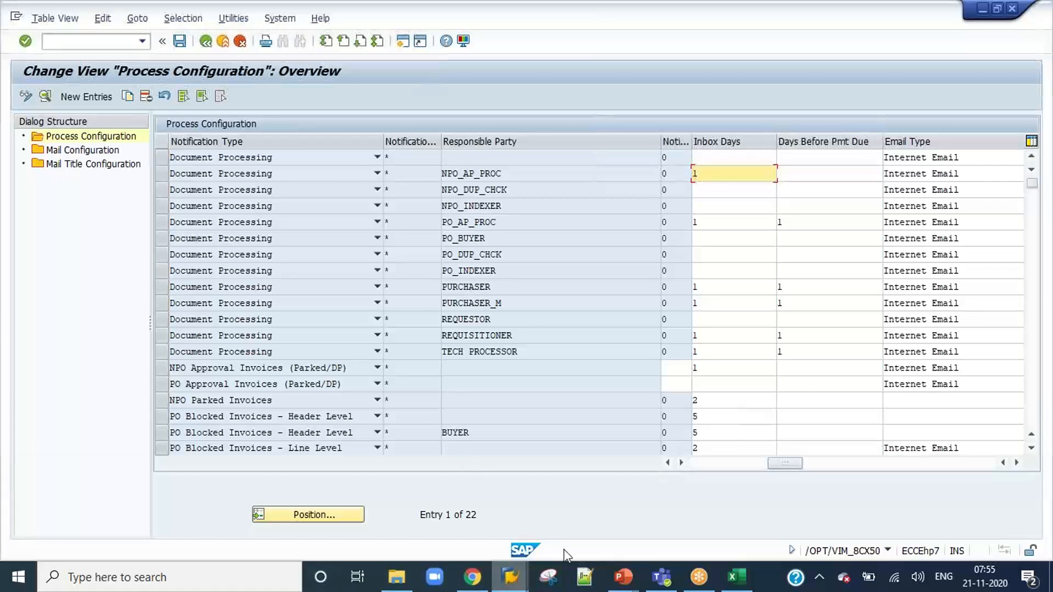
Compare the VIM notifications list with the process configuration and examine the notification text name for NPO_AP_PROC.
{"action": "mouse_move", "coordinate": [510, 577]}
{"action": "left_click", "coordinate": [977, 526]}
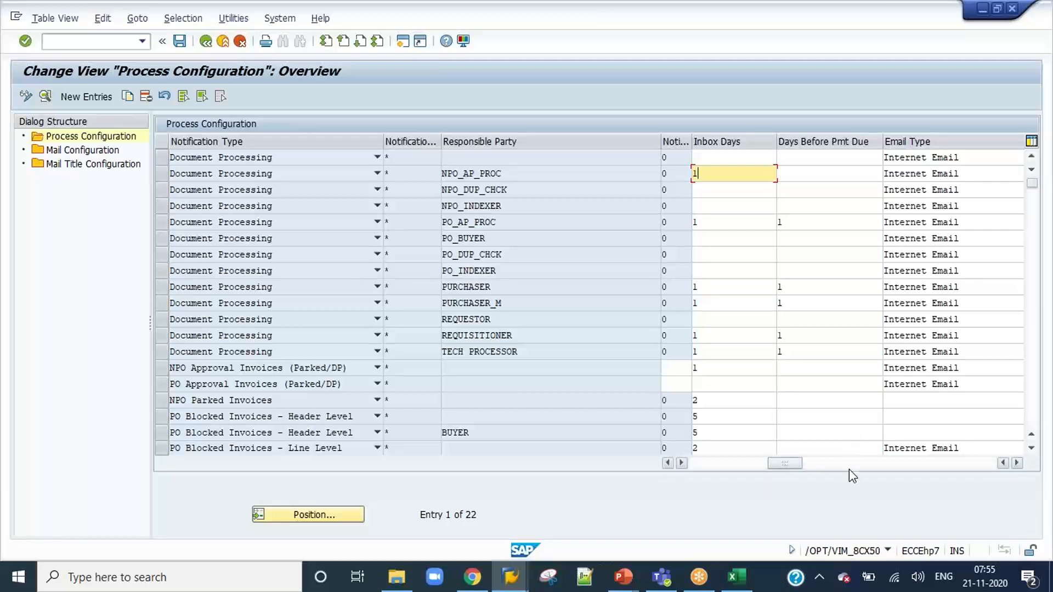
{"action": "left_click", "coordinate": [848, 468]}
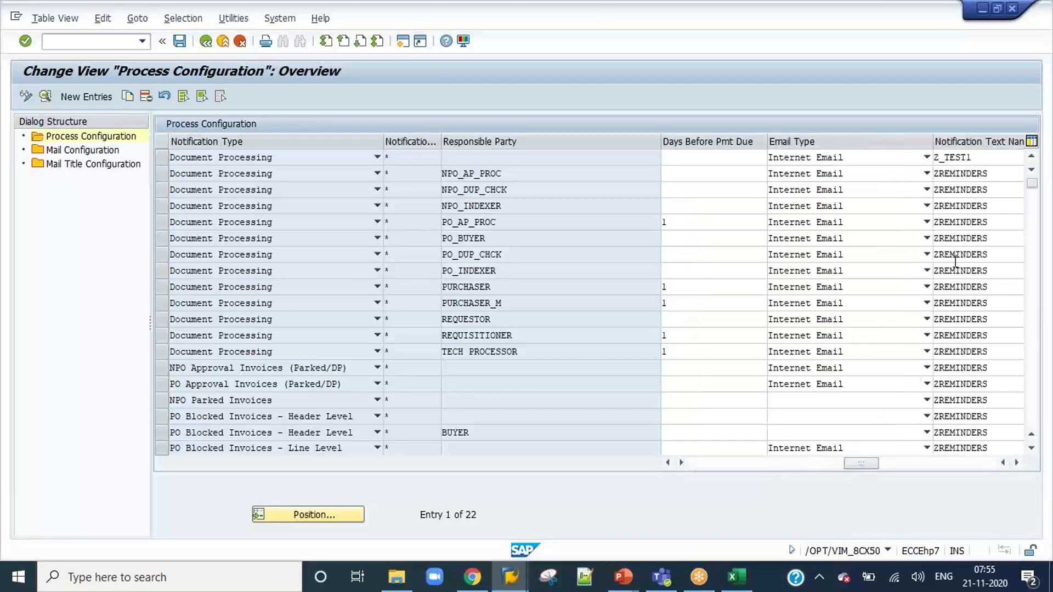
{"action": "left_click_drag", "start_coordinate": [995, 173], "coordinate": [937, 174]}
{"action": "left_click", "coordinate": [937, 173]}
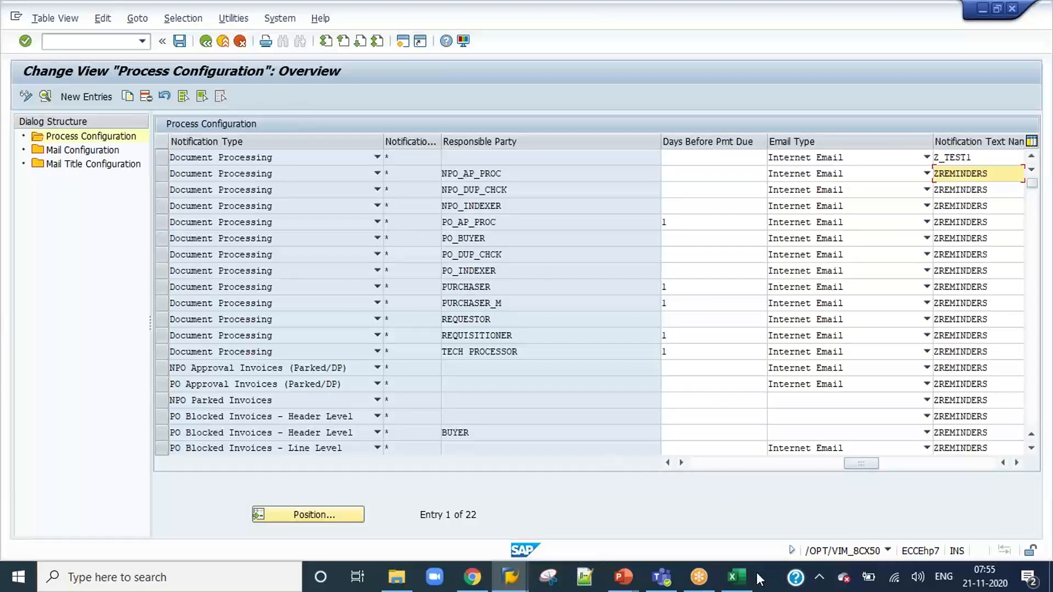
Switch to the Content workbook in Excel and review the Invoice Approval and Reports & Background Jobs topics.
{"action": "left_click", "coordinate": [737, 577]}
{"action": "scroll", "coordinate": [187, 277], "scroll_direction": "up", "scroll_amount": 2}
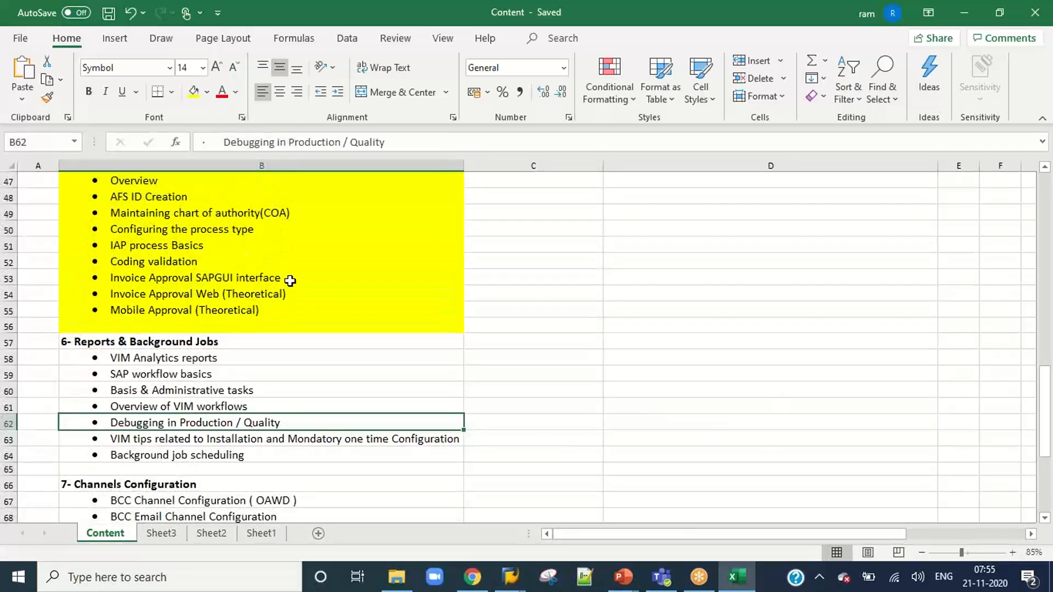
{"action": "scroll", "coordinate": [290, 282], "scroll_direction": "up", "scroll_amount": 1}
{"action": "left_click_drag", "start_coordinate": [201, 216], "coordinate": [200, 318]}
{"action": "scroll", "coordinate": [277, 364], "scroll_direction": "down", "scroll_amount": 4}
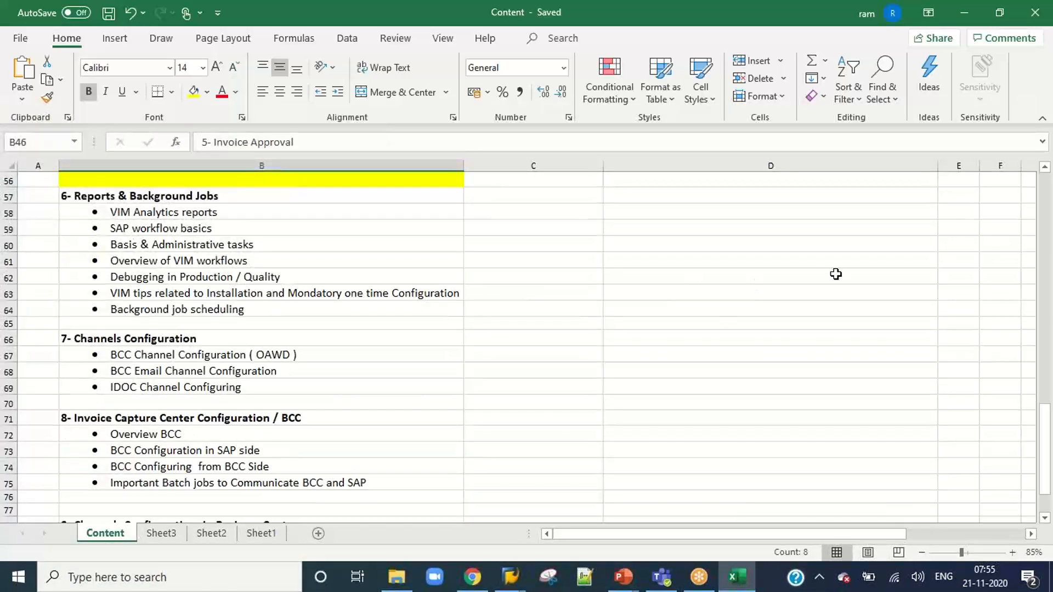
{"action": "left_click_drag", "start_coordinate": [223, 219], "coordinate": [207, 307]}
{"action": "left_click", "coordinate": [674, 338]}
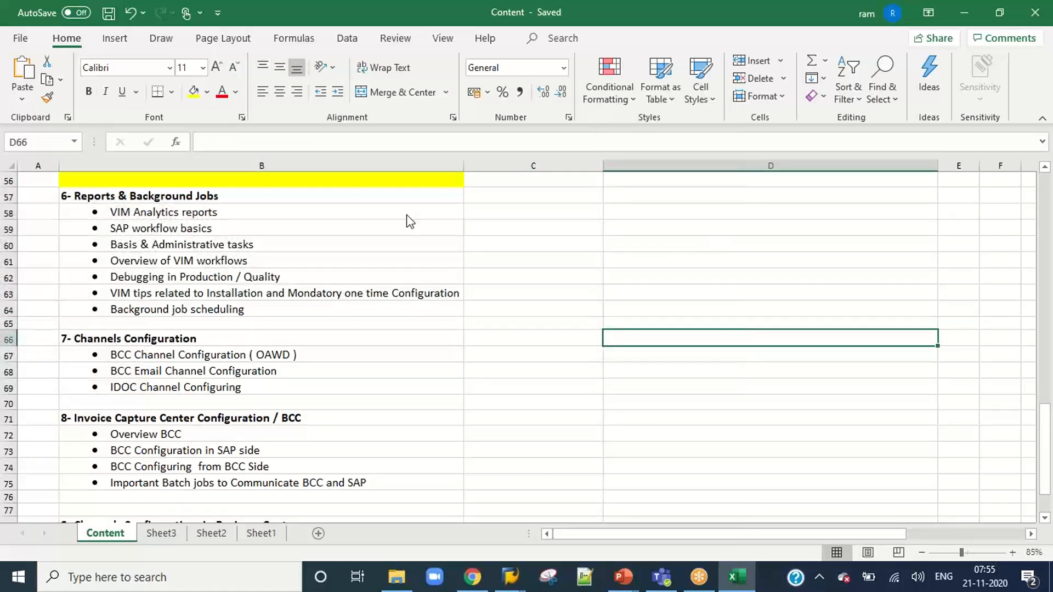
{"action": "left_click", "coordinate": [998, 587]}
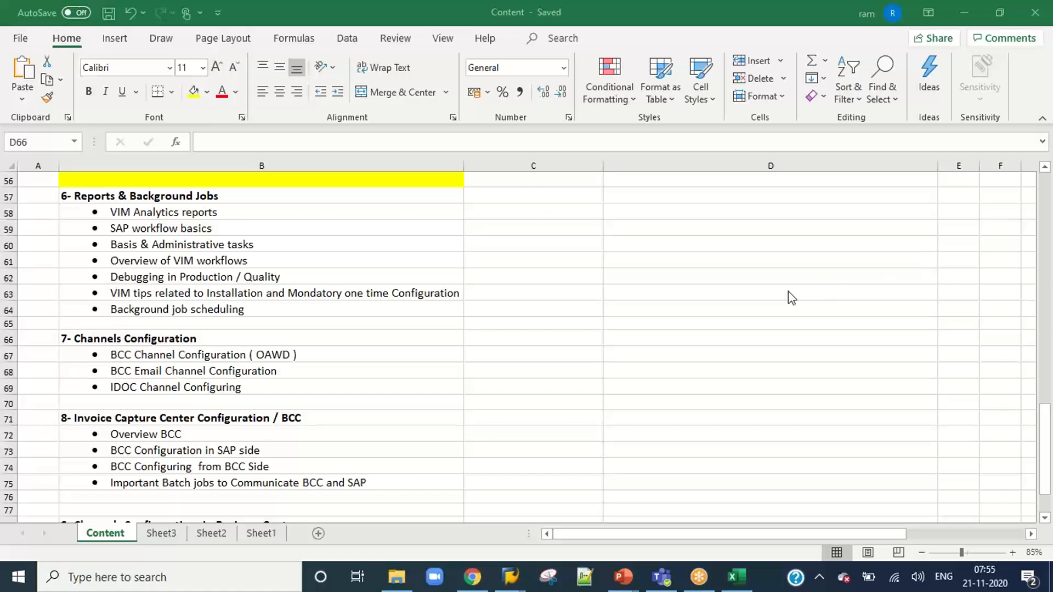
{"action": "left_click", "coordinate": [616, 306]}
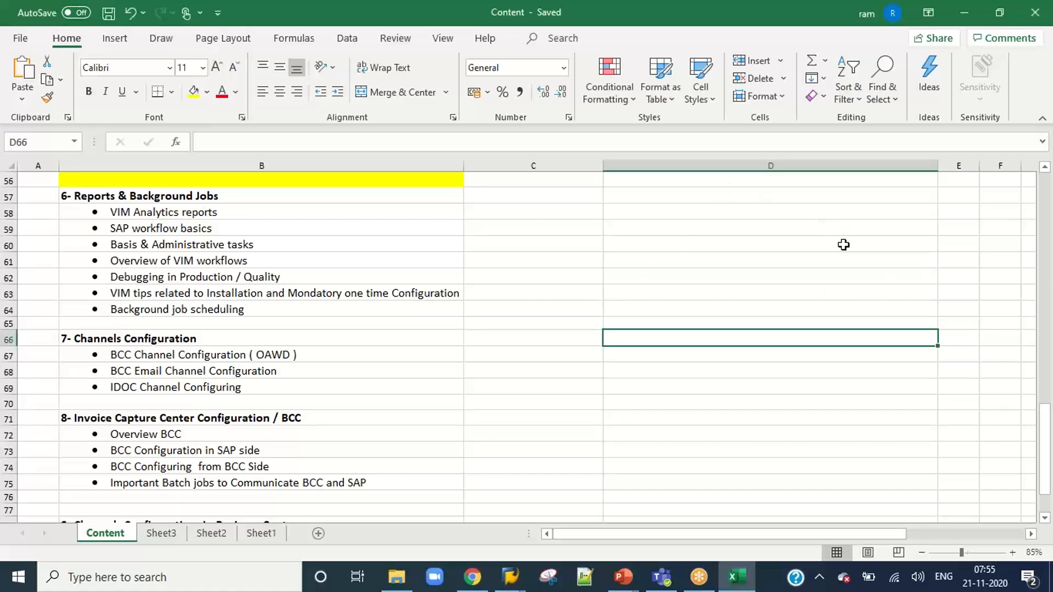
{"action": "left_click", "coordinate": [771, 32]}
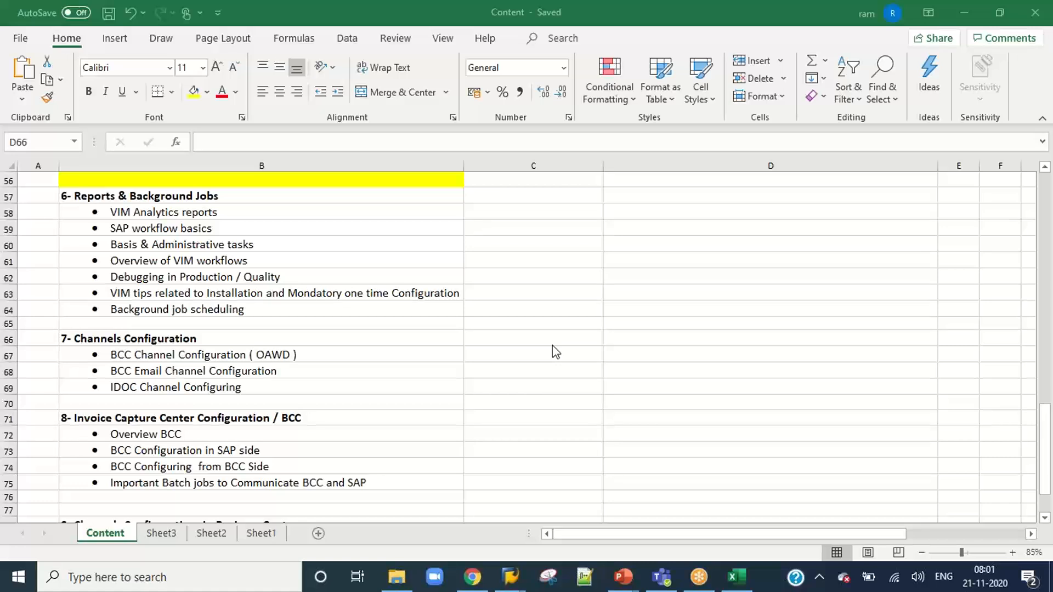
Go back to the highlighted Invoice Approval section of the course outline and review its topics.
{"action": "scroll", "coordinate": [292, 320], "scroll_direction": "up", "scroll_amount": 1}
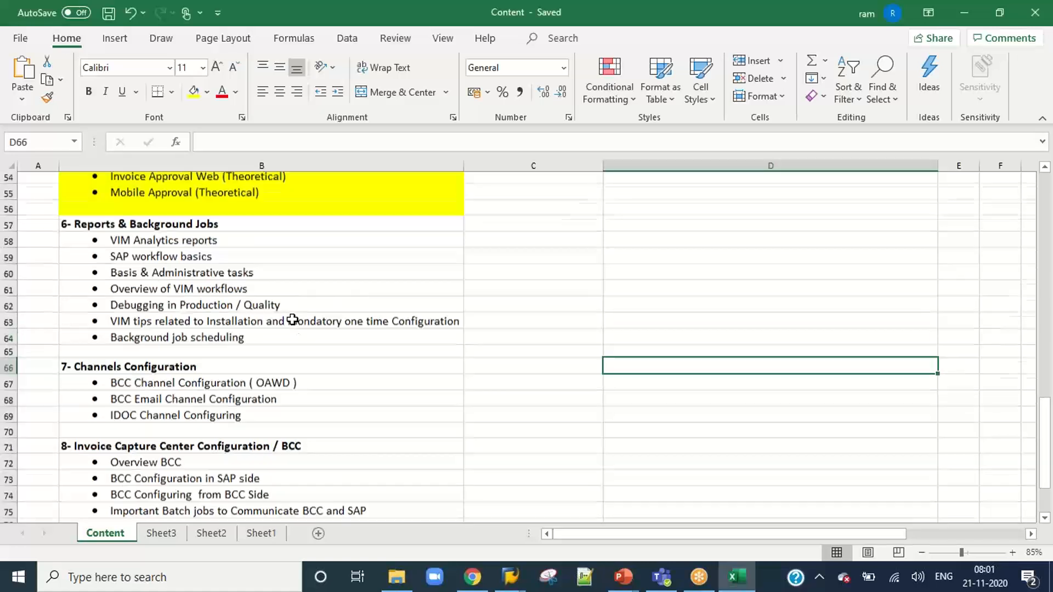
{"action": "scroll", "coordinate": [292, 320], "scroll_direction": "up", "scroll_amount": 1}
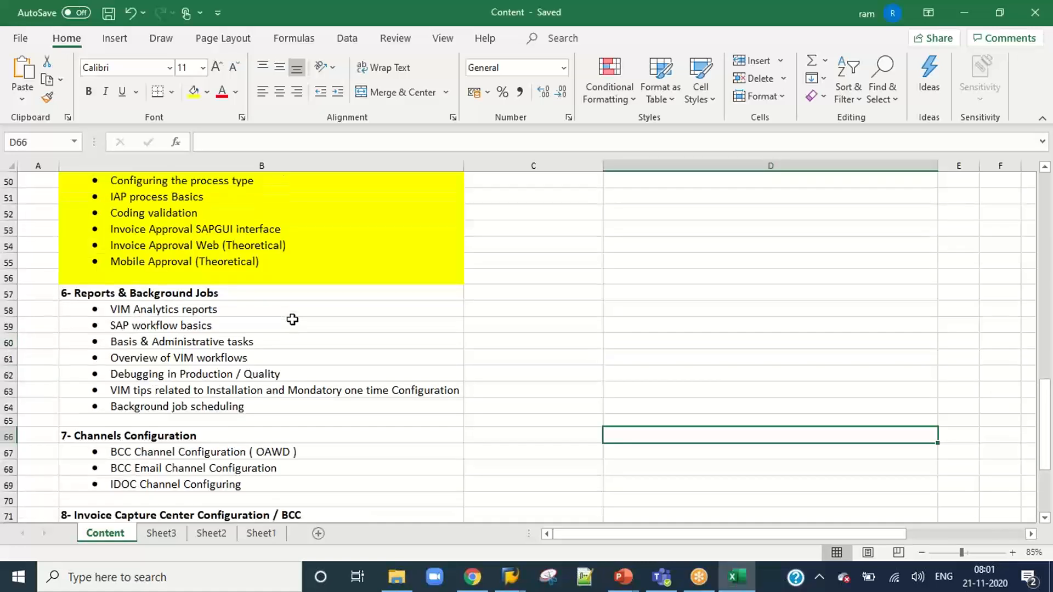
{"action": "scroll", "coordinate": [293, 320], "scroll_direction": "up", "scroll_amount": 3}
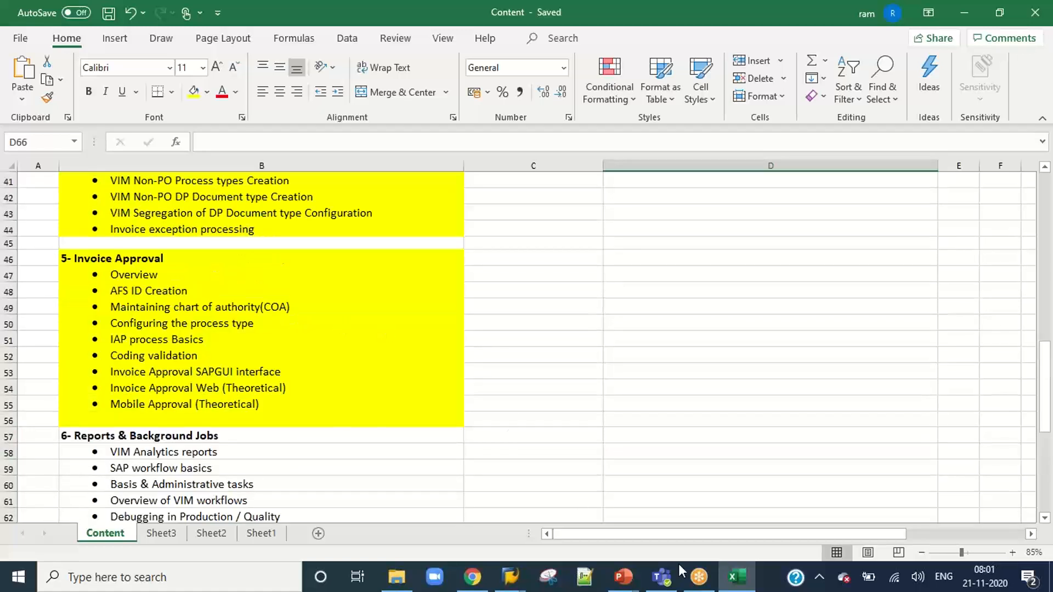
Exit the process configuration in SAP and switch to slide 40 of the Daily Class Details presentation in PowerPoint.
{"action": "left_click", "coordinate": [737, 585]}
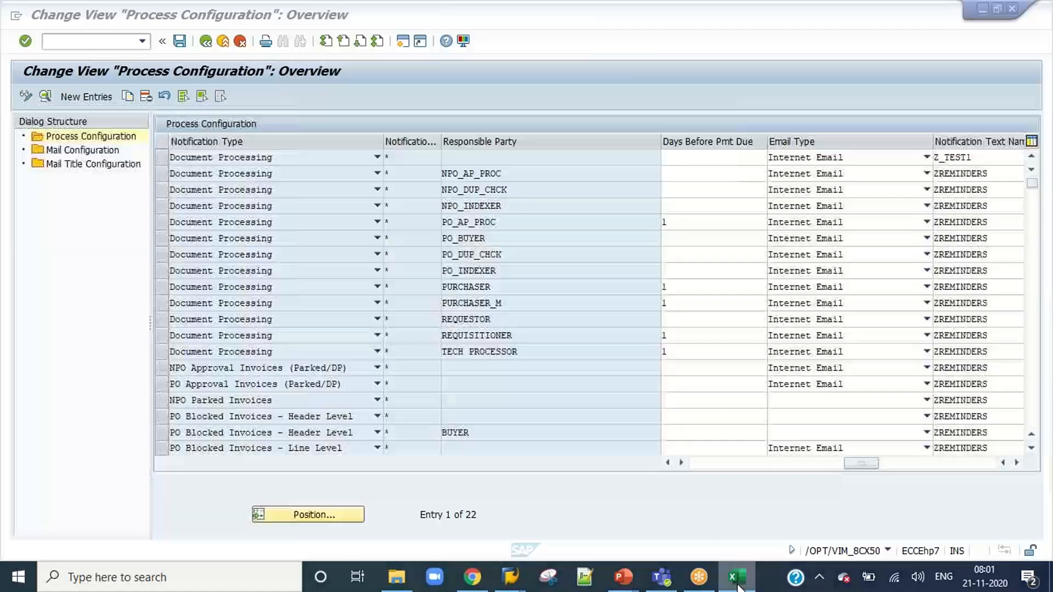
{"action": "left_click", "coordinate": [223, 42]}
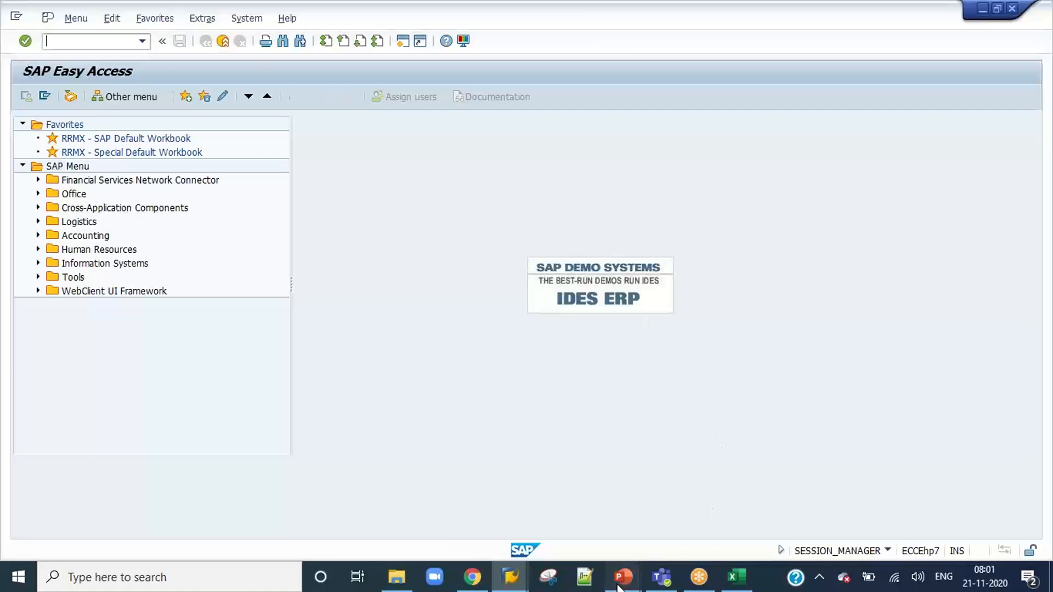
{"action": "mouse_move", "coordinate": [623, 581]}
{"action": "left_click", "coordinate": [690, 515]}
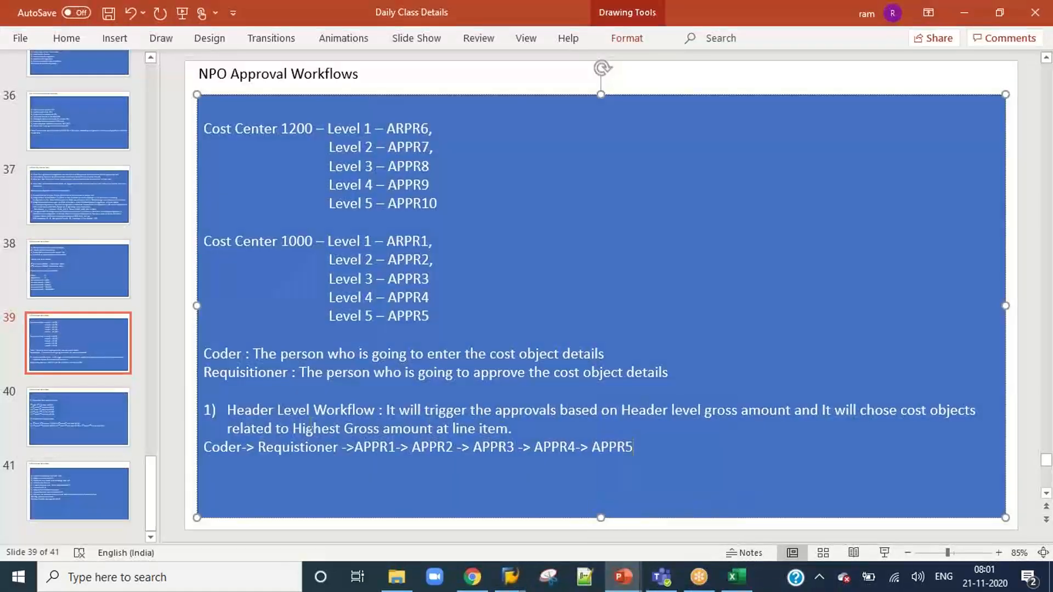
{"action": "left_click", "coordinate": [87, 421]}
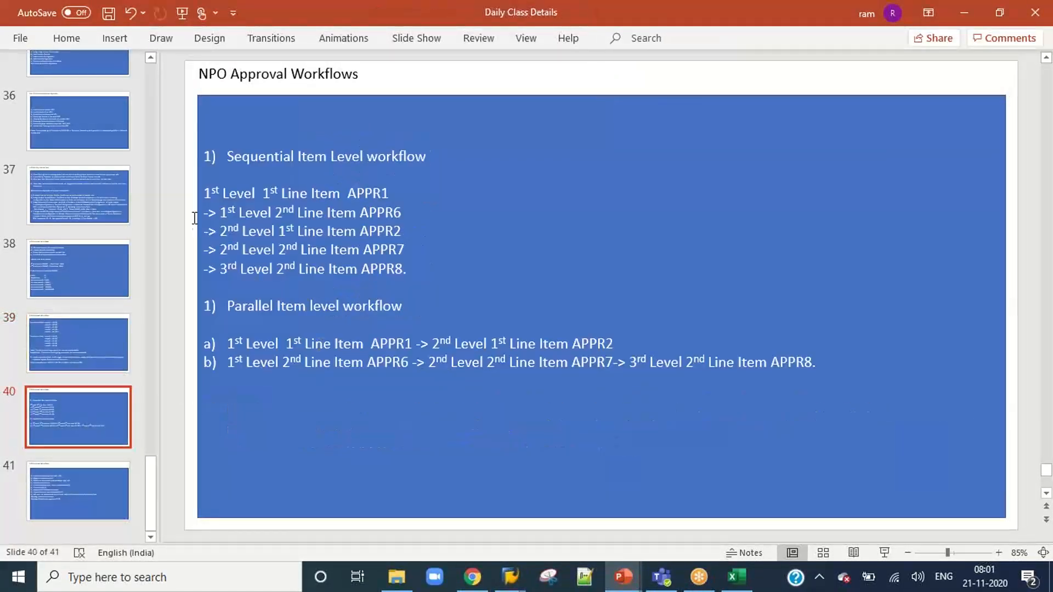
{"action": "left_click_drag", "start_coordinate": [203, 192], "coordinate": [396, 189]}
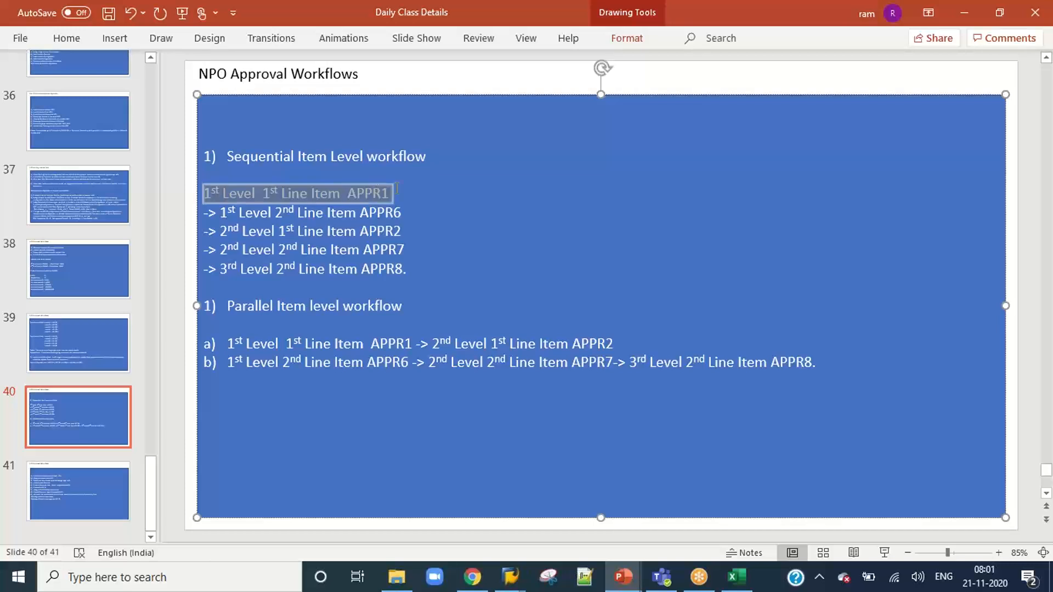
Add the lines CODER and REQUISTIONER above the first approval level under Sequential Item Level workflow on slide 40.
{"action": "left_click", "coordinate": [248, 174]}
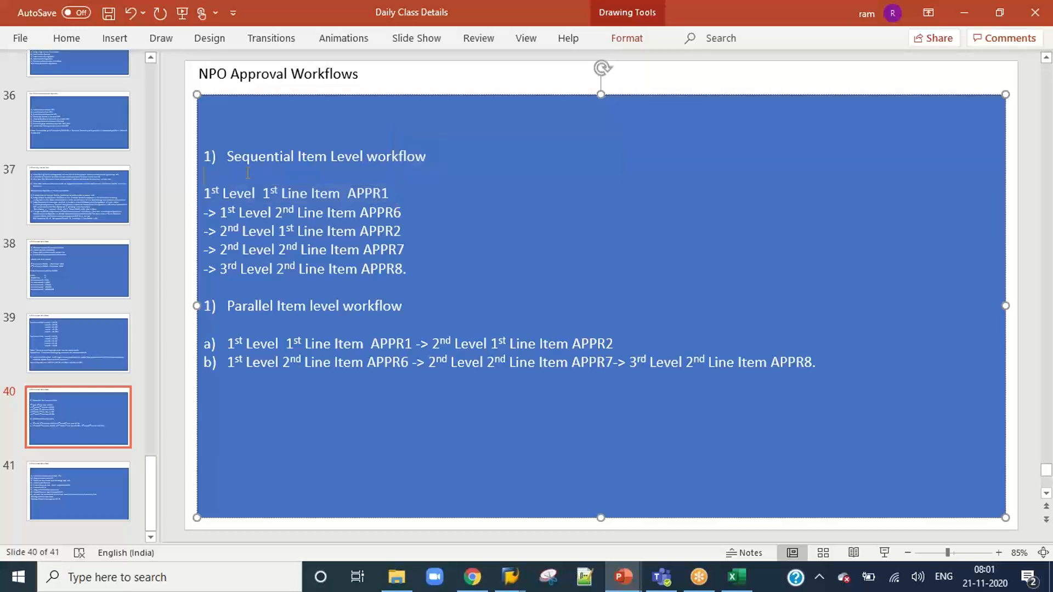
{"action": "type", "text": "co"}
{"action": "key", "text": "BackSpace"}
{"action": "key", "text": "BackSpace"}
{"action": "type", "text": "CODER"}
{"action": "key", "text": "Return"}
{"action": "type", "text": "R"}
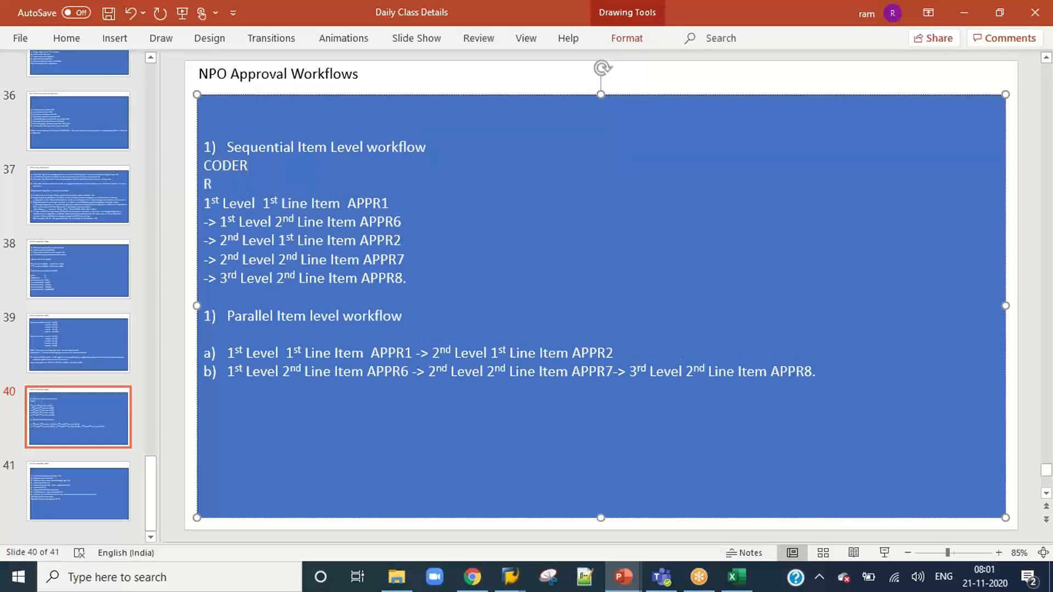
{"action": "type", "text": "EQUISTIONER"}
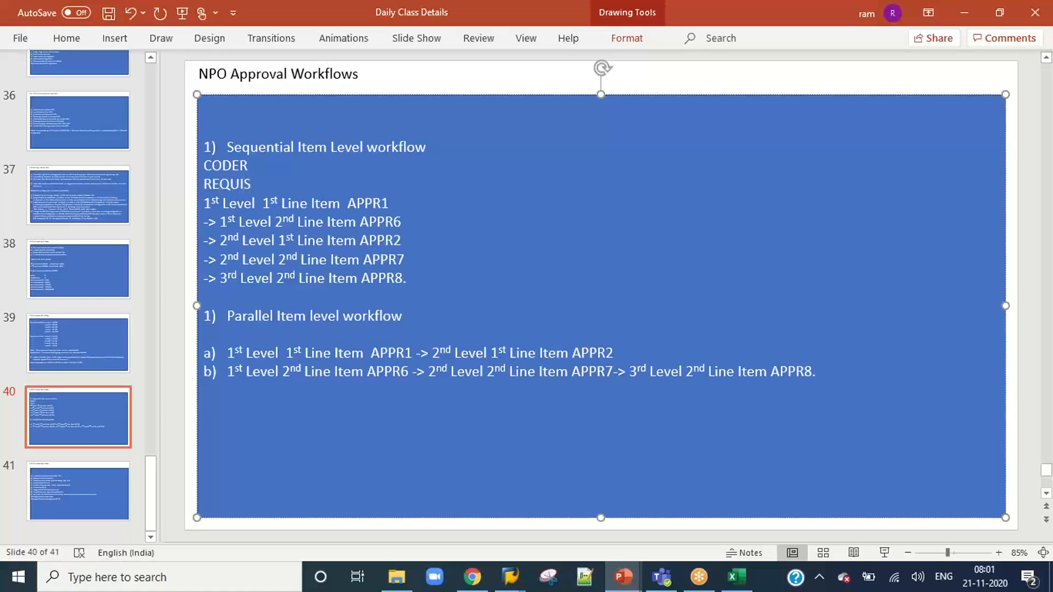
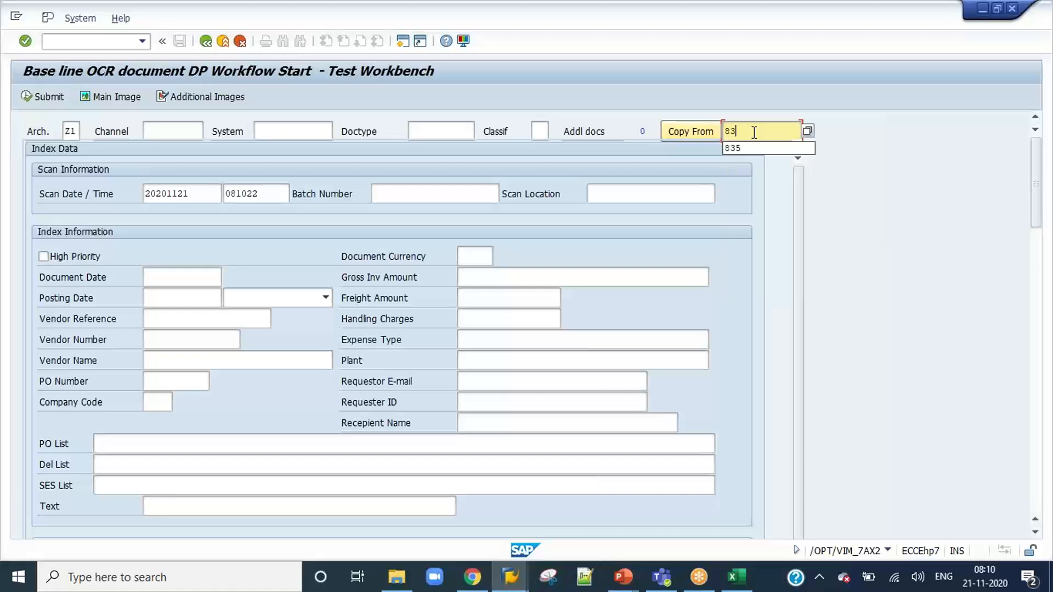
Copy the index data from document 836 and set the cost center of line item 1 to 1200.
{"action": "left_click", "coordinate": [665, 135]}
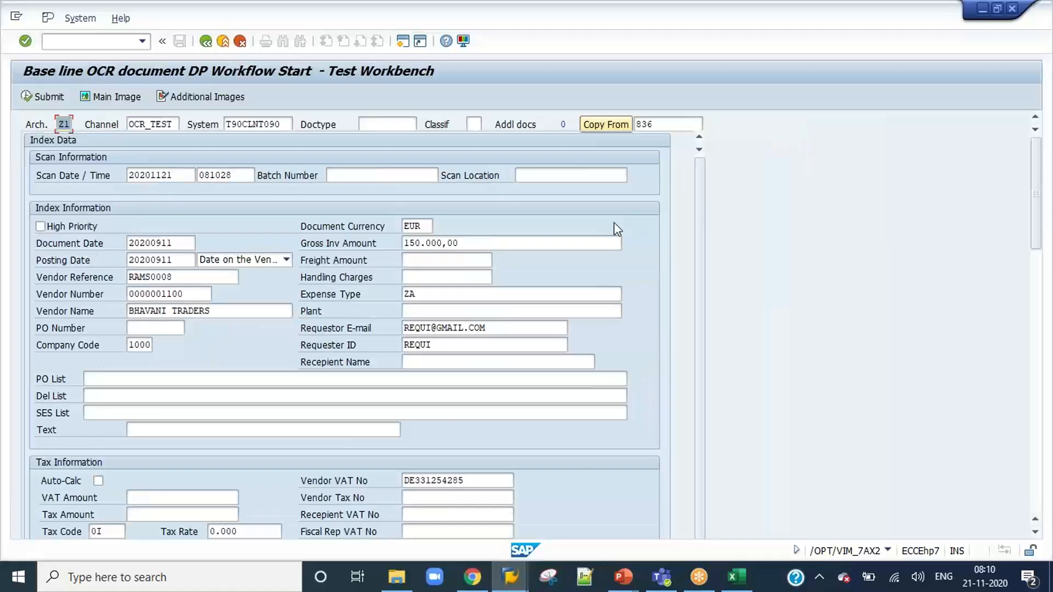
{"action": "left_click_drag", "start_coordinate": [1038, 234], "coordinate": [1028, 493]}
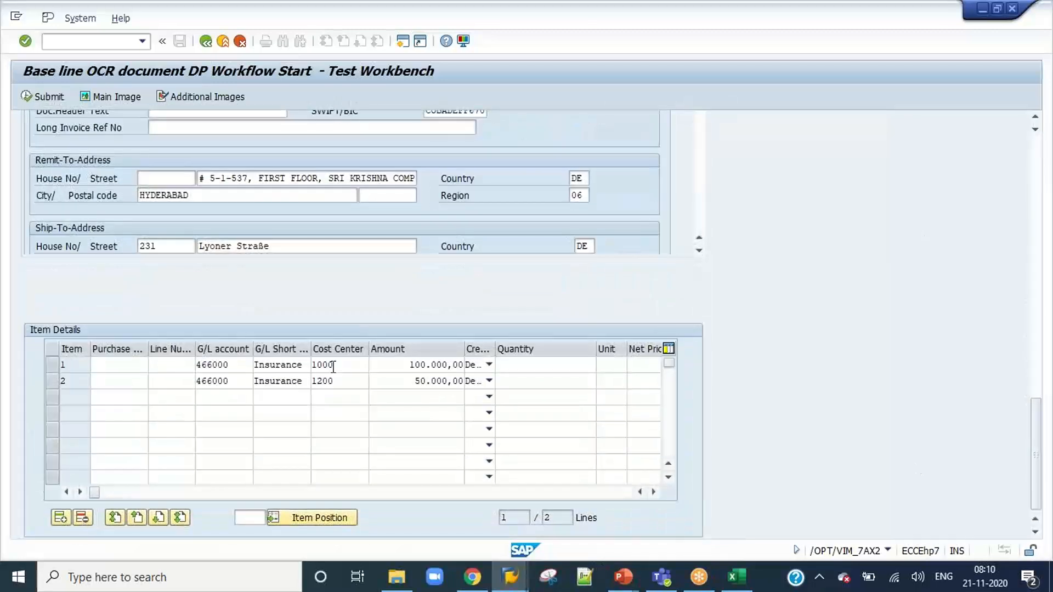
{"action": "left_click", "coordinate": [356, 380]}
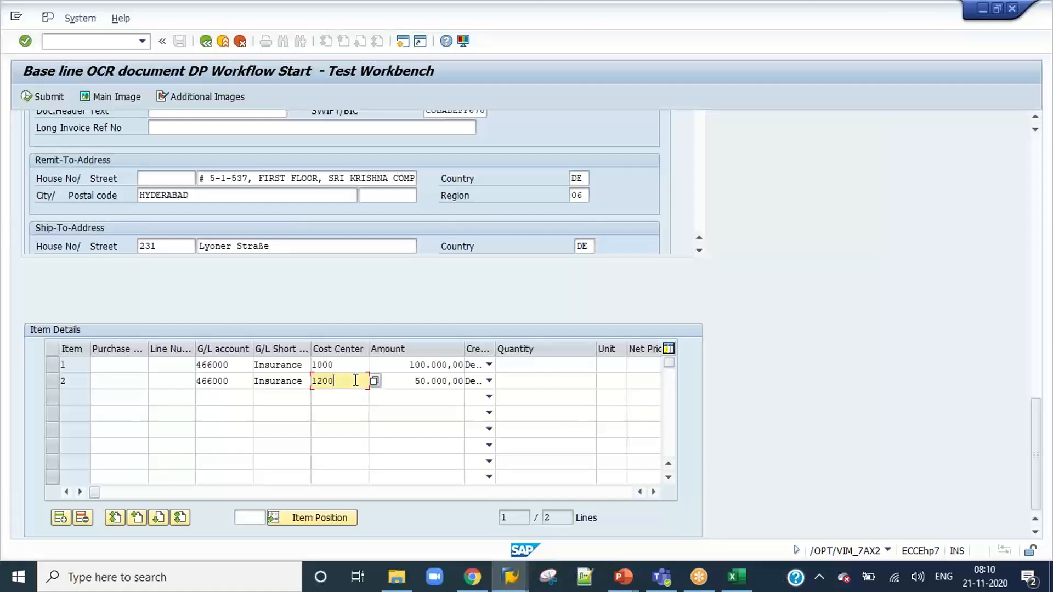
{"action": "left_click", "coordinate": [350, 367]}
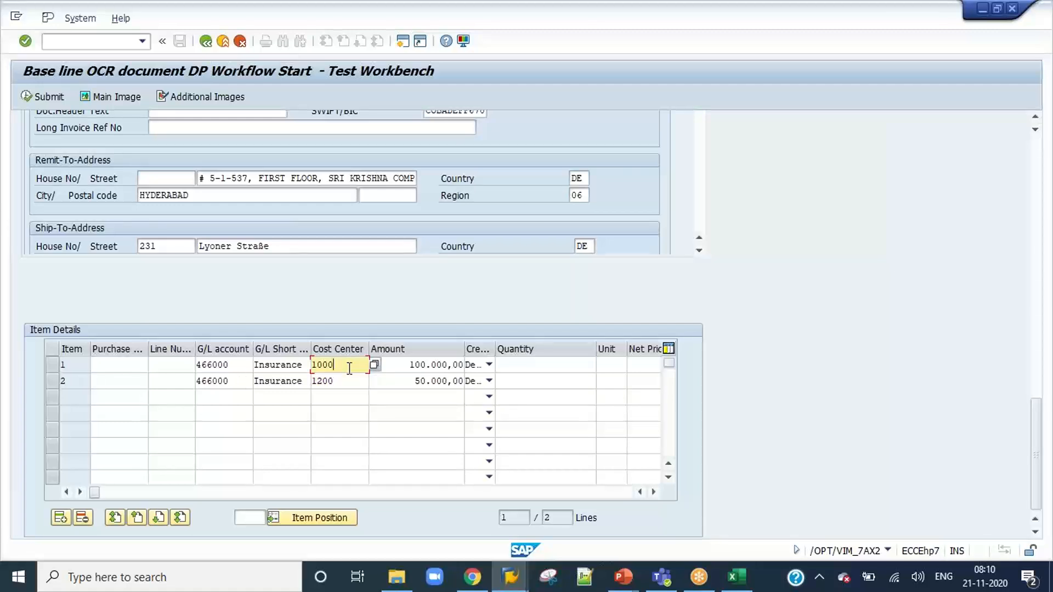
{"action": "key", "text": "BackSpace"}
{"action": "type", "text": "1200"}
Check the line item example on slide 38 in PowerPoint, then set item 2's cost center to 1000 in SAP.
{"action": "left_click", "coordinate": [623, 577]}
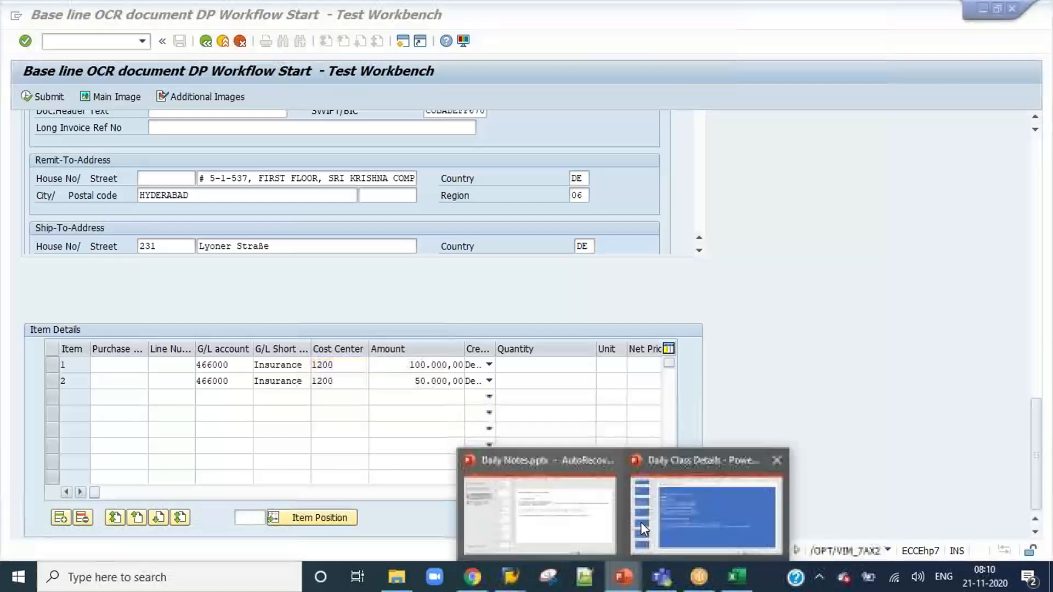
{"action": "left_click", "coordinate": [673, 516]}
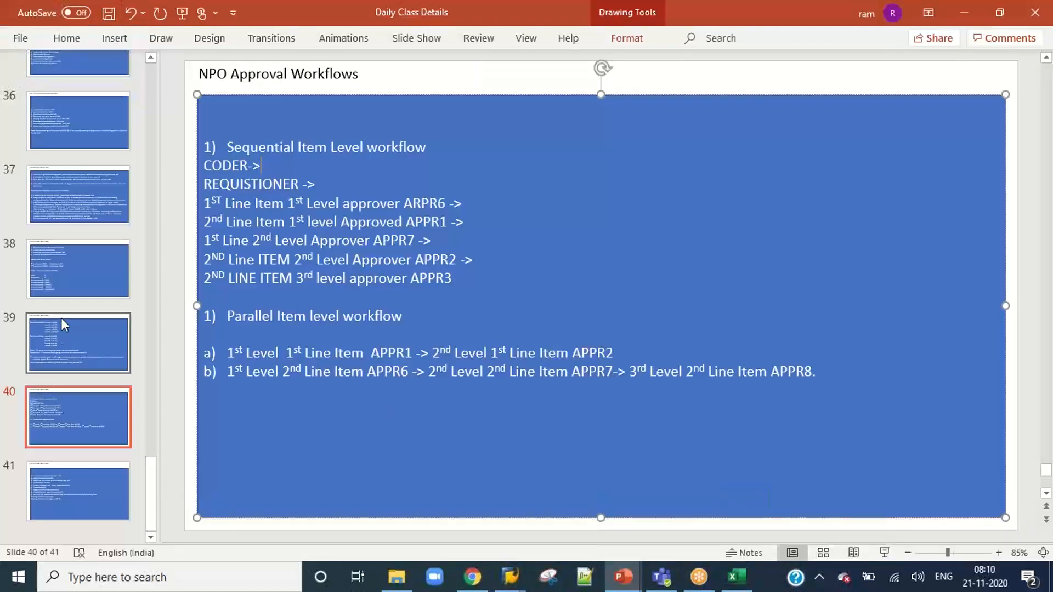
{"action": "left_click", "coordinate": [64, 266]}
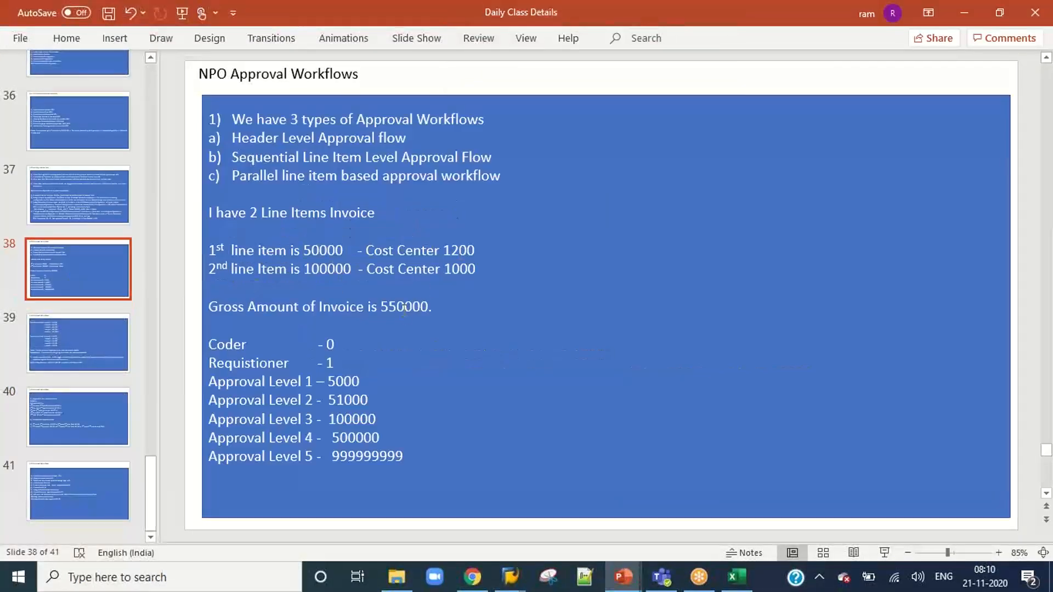
{"action": "key", "text": "alt+Tab"}
{"action": "left_click", "coordinate": [342, 382]}
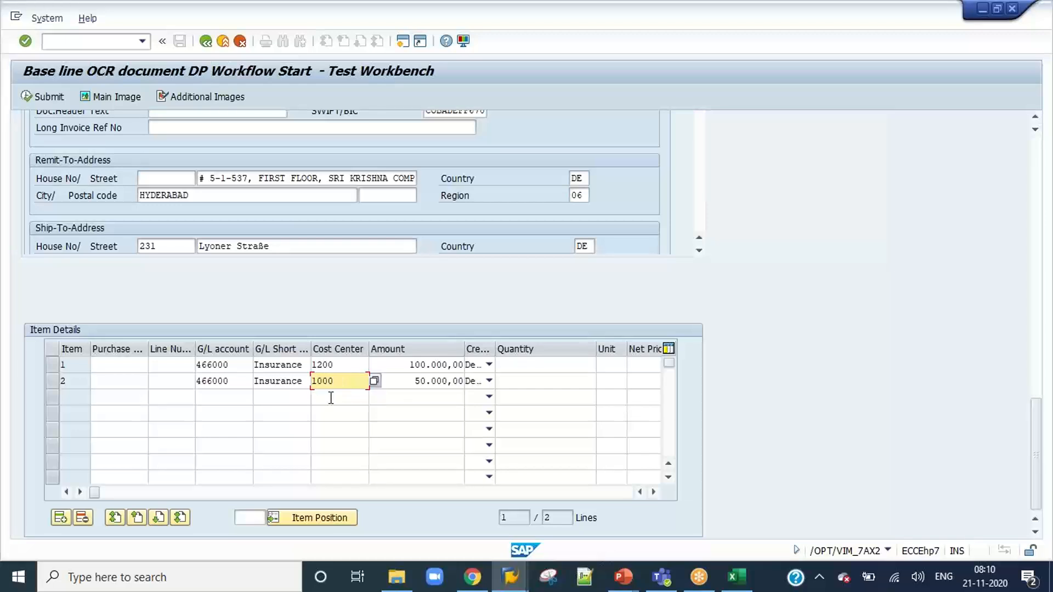
{"action": "type", "text": "1000"}
Set the amount of line item 1 to 50.000,00 and of line item 2 to 100.000,00.
{"action": "left_click", "coordinate": [410, 365]}
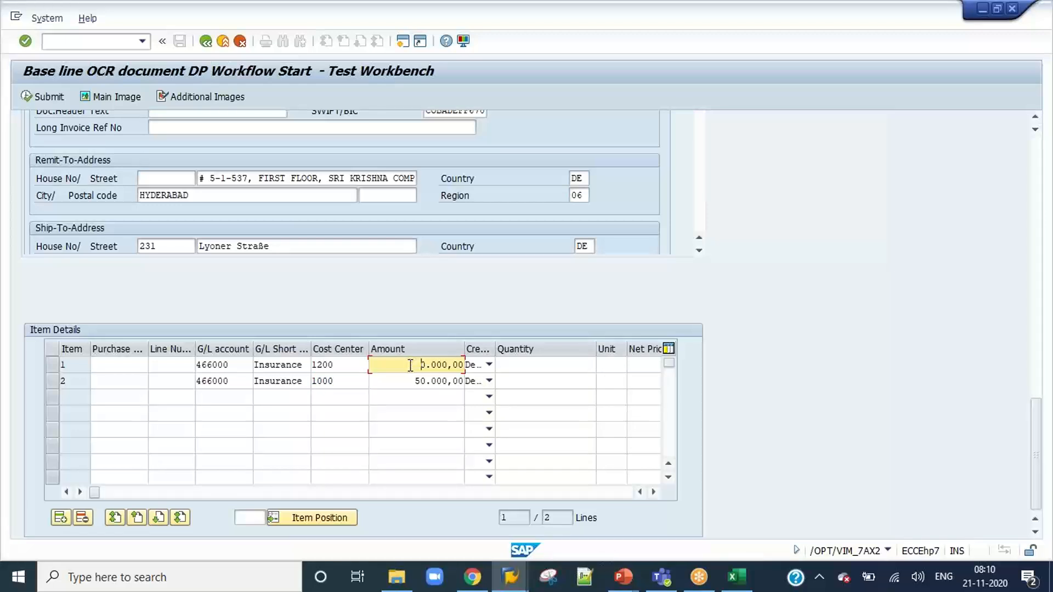
{"action": "key", "text": "Down"}
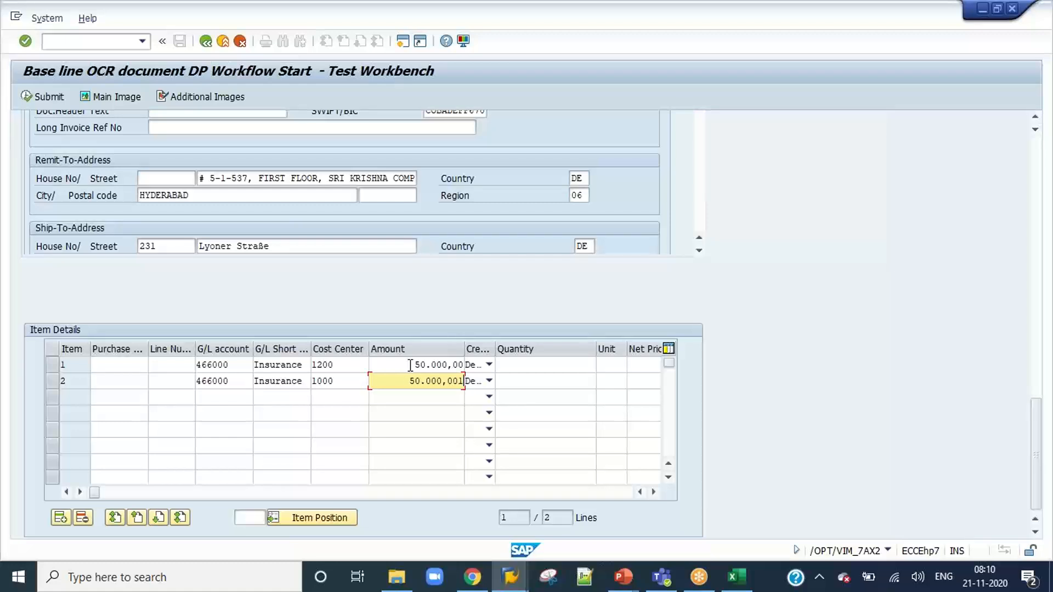
{"action": "key", "text": "BackSpace"}
{"action": "type", "text": "10"}
{"action": "key", "text": "Return"}
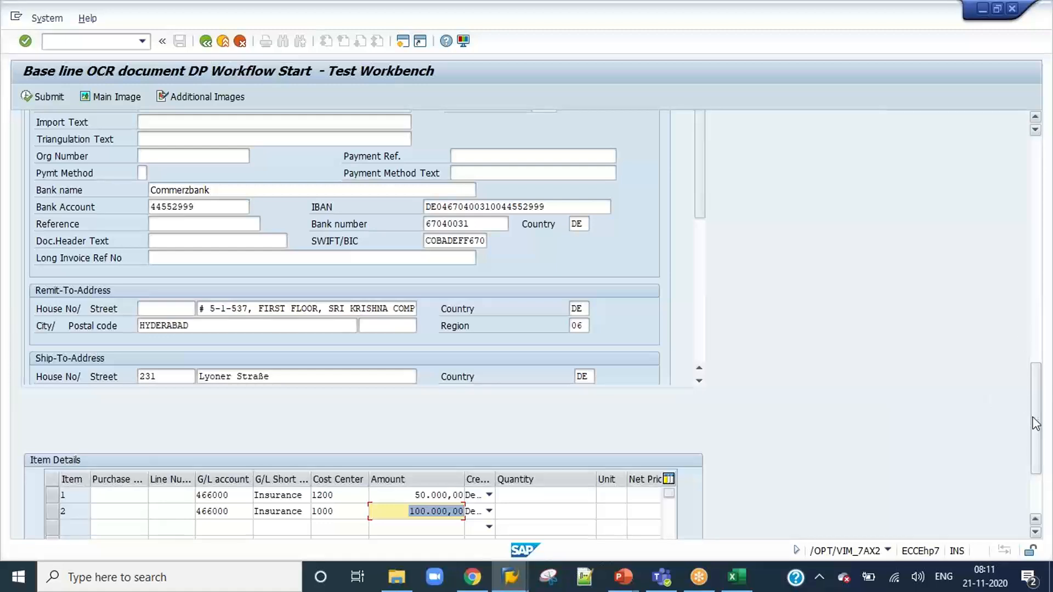
Clear the G/L account, G/L short text and cost center of line item 1 in the item details.
{"action": "left_click_drag", "start_coordinate": [1033, 418], "coordinate": [1037, 505]}
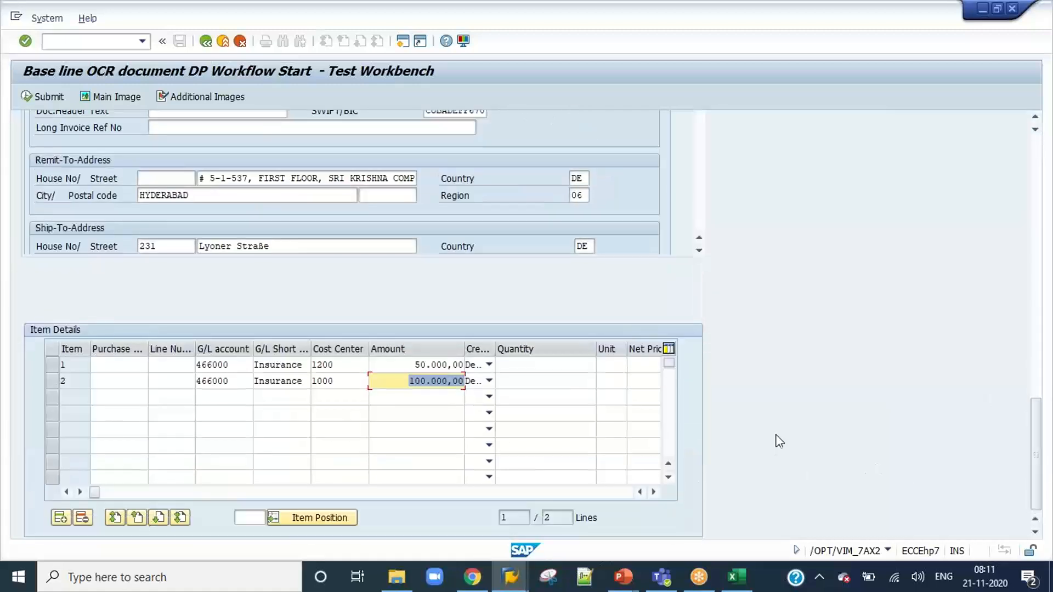
{"action": "scroll", "coordinate": [725, 410], "scroll_direction": "up", "scroll_amount": 3}
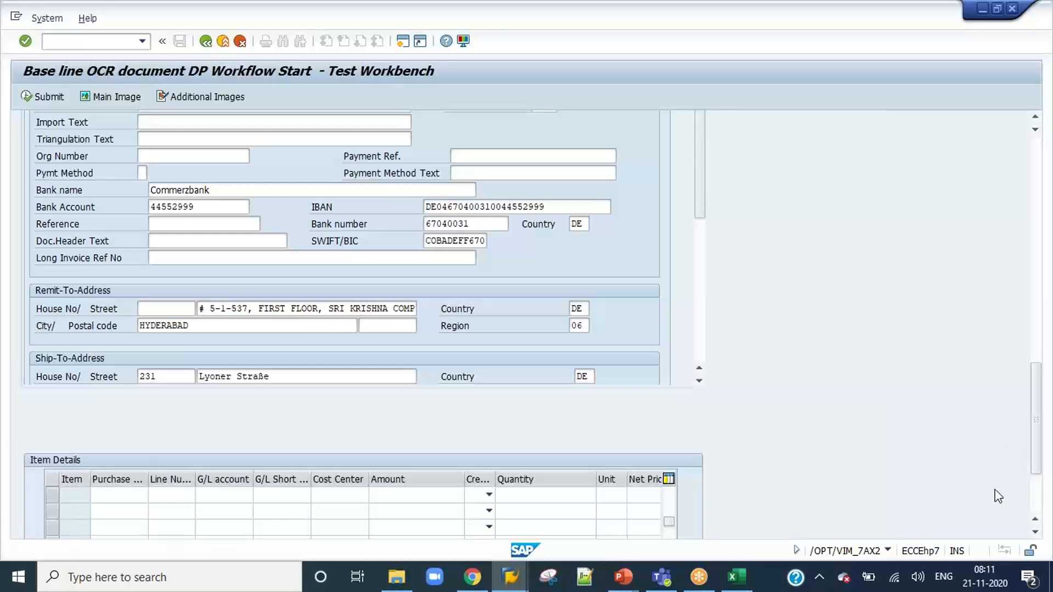
{"action": "scroll", "coordinate": [790, 475], "scroll_direction": "up", "scroll_amount": 5}
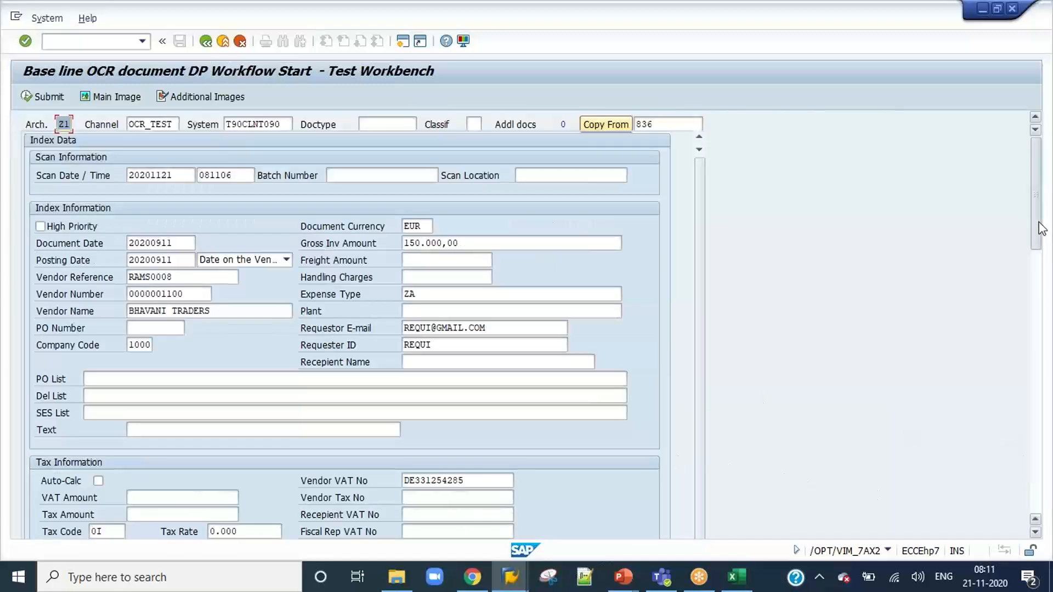
{"action": "left_click_drag", "start_coordinate": [1036, 244], "coordinate": [1025, 511]}
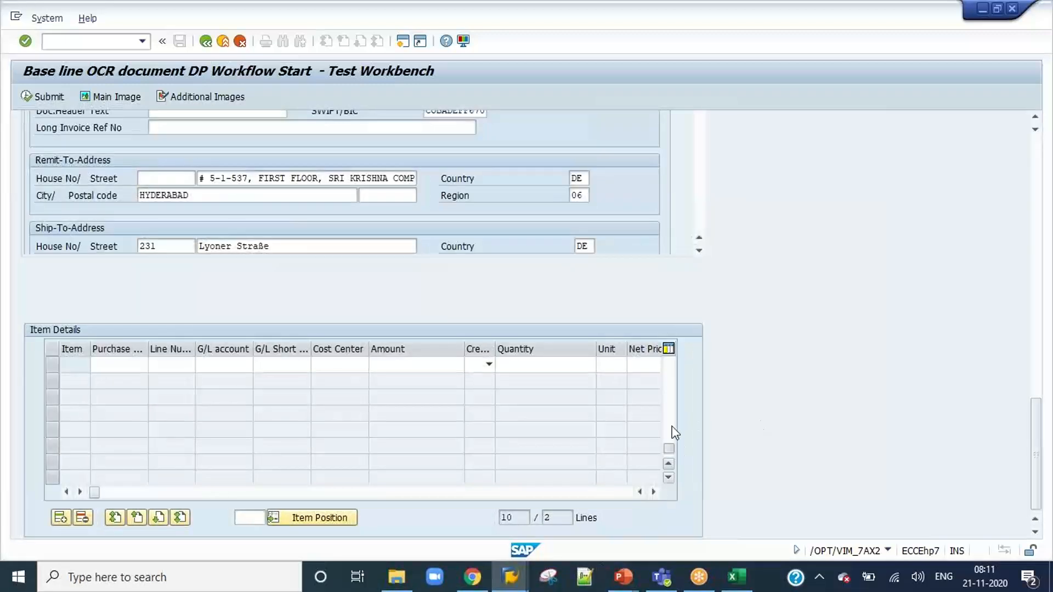
{"action": "scroll", "coordinate": [465, 401], "scroll_direction": "up", "scroll_amount": 5}
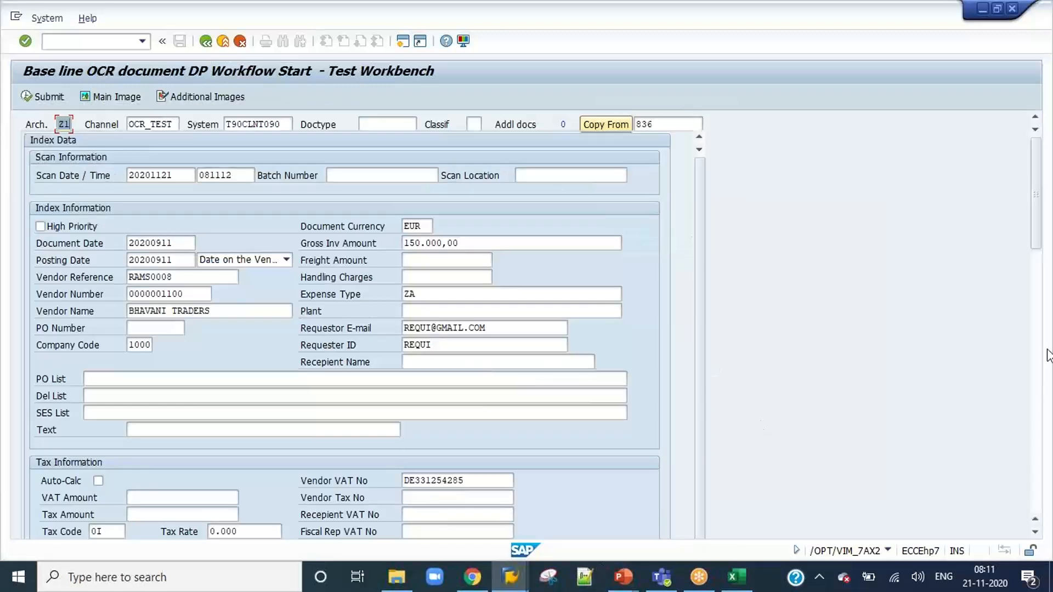
{"action": "left_click_drag", "start_coordinate": [1036, 216], "coordinate": [1028, 510]}
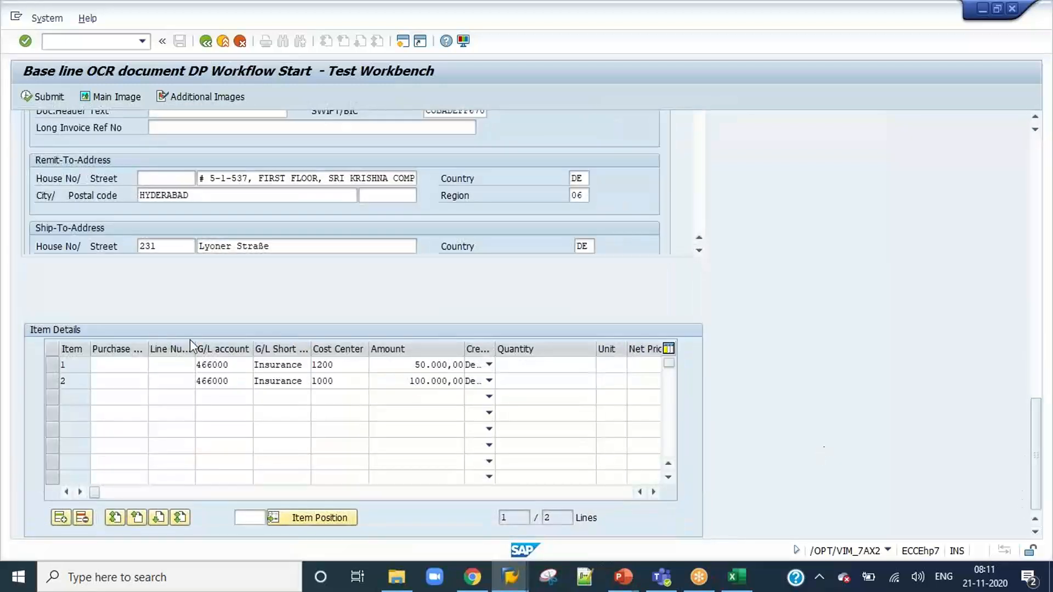
{"action": "left_click", "coordinate": [175, 365]}
{"action": "key", "text": "Tab"}
{"action": "key", "text": "Delete"}
{"action": "key", "text": "Tab"}
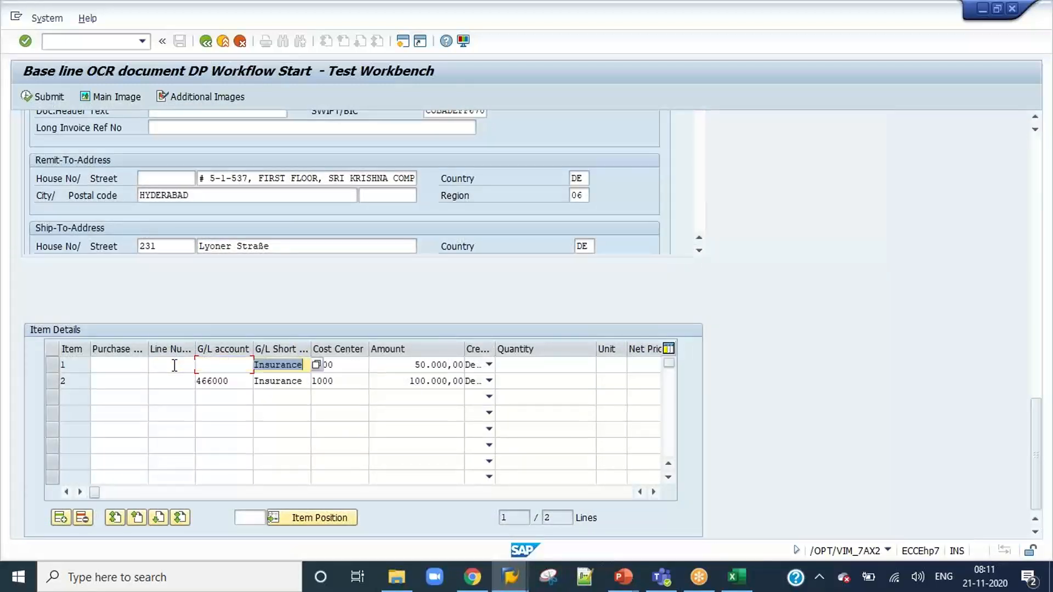
{"action": "key", "text": "Delete"}
{"action": "key", "text": "Tab"}
{"action": "key", "text": "Delete"}
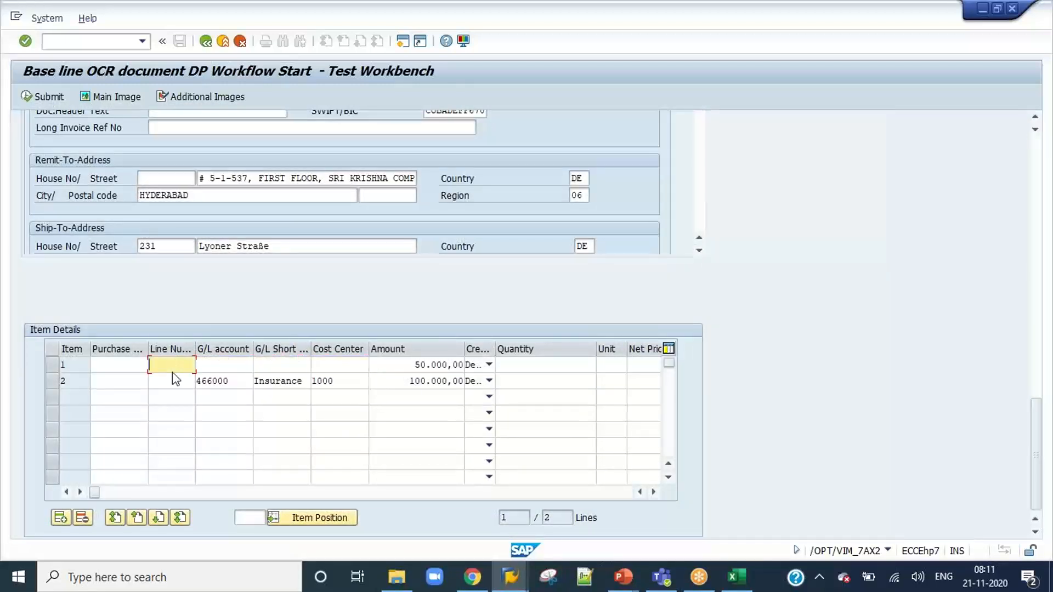
Clear the G/L account, G/L short text and cost center of line item 2 in the item details.
{"action": "left_click", "coordinate": [173, 381]}
{"action": "key", "text": "Tab"}
{"action": "key", "text": "Delete"}
{"action": "key", "text": "Tab"}
{"action": "key", "text": "Delete"}
{"action": "key", "text": "Tab"}
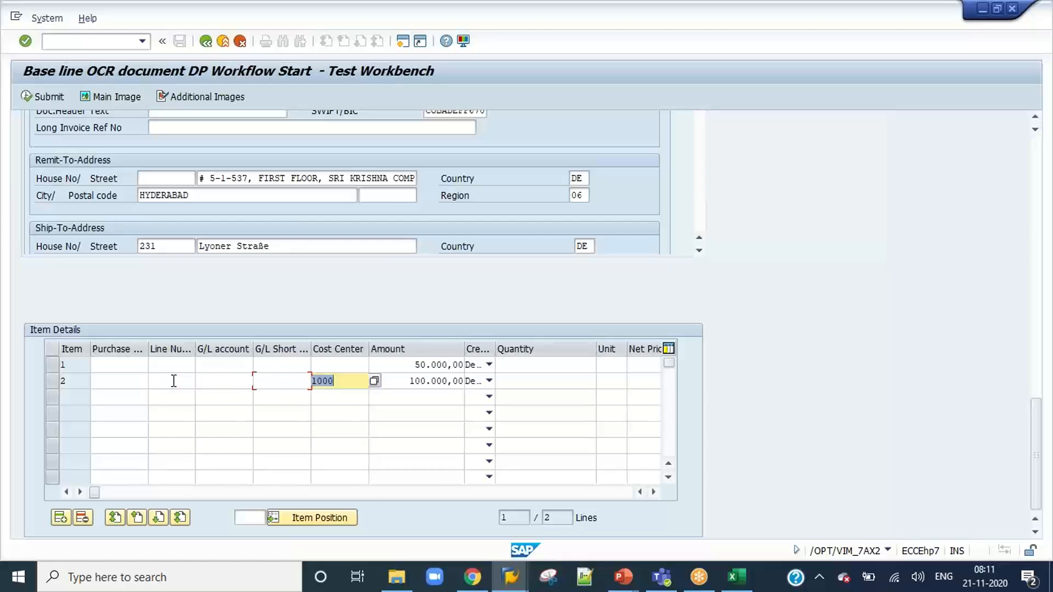
{"action": "key", "text": "Delete"}
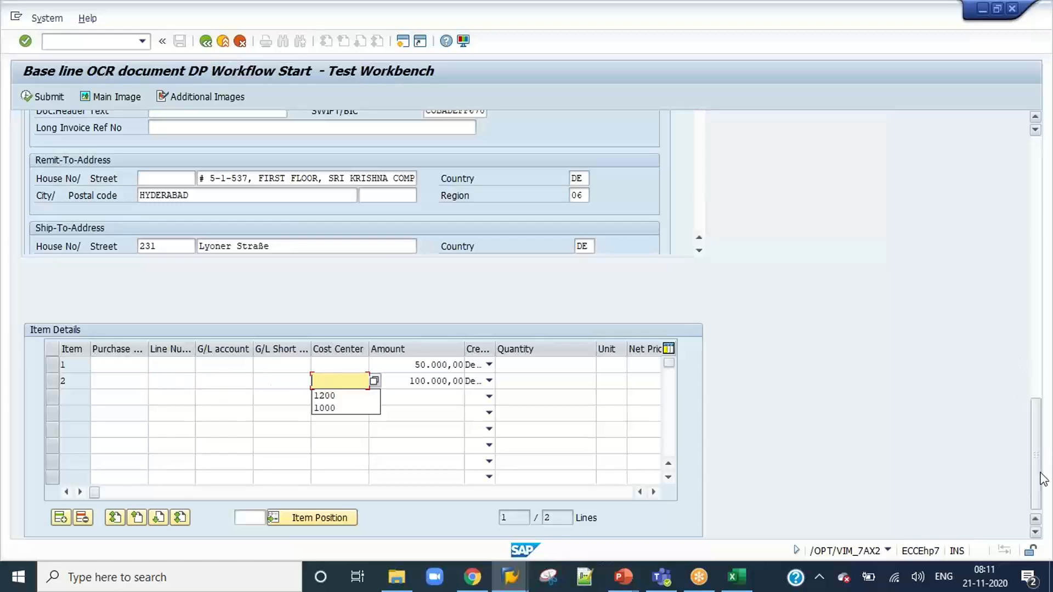
Change the vendor reference to RAMS0009, then submit the document and copy its new document number.
{"action": "left_click_drag", "start_coordinate": [1043, 478], "coordinate": [1041, 208]}
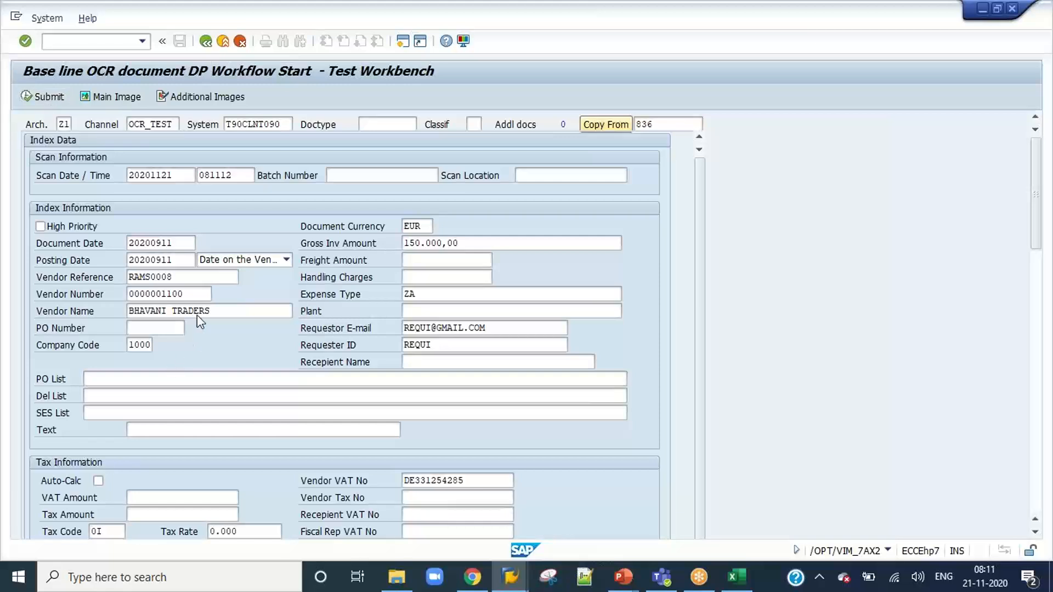
{"action": "left_click", "coordinate": [186, 279]}
{"action": "key", "text": "BackSpace"}
{"action": "type", "text": "9"}
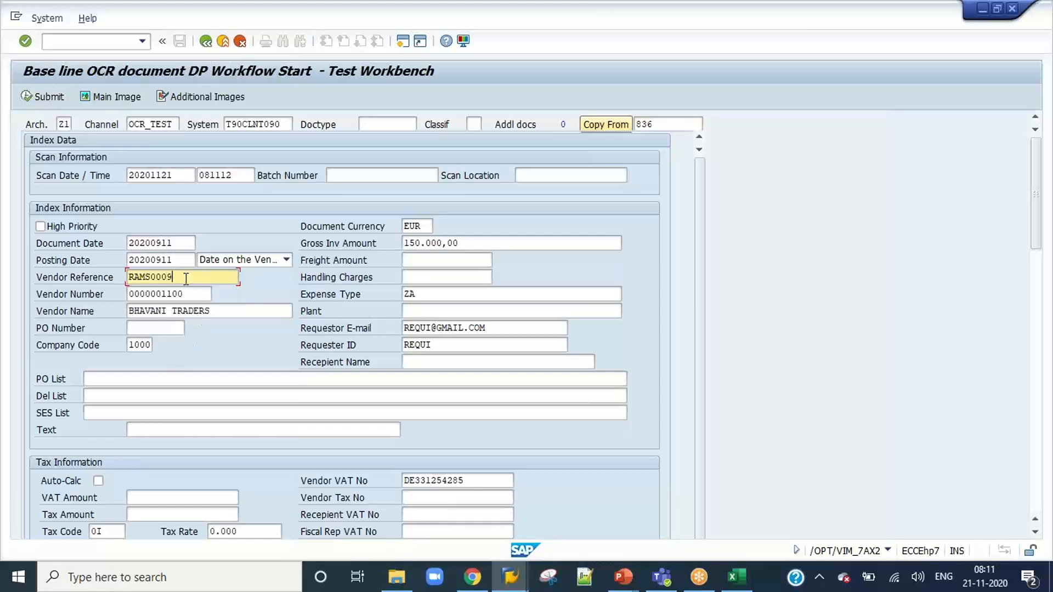
{"action": "left_click", "coordinate": [52, 99]}
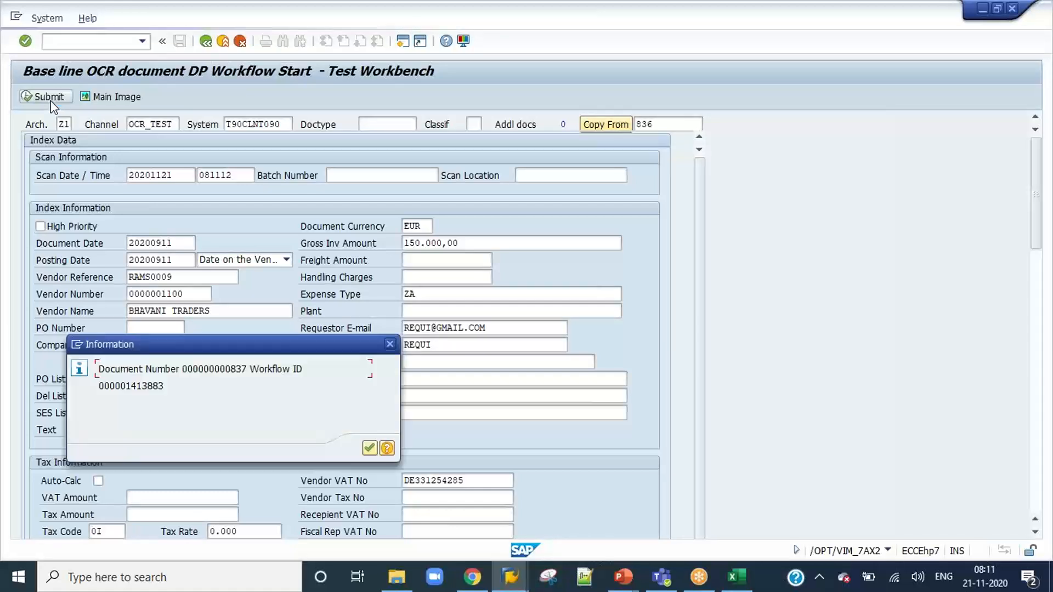
{"action": "left_click", "coordinate": [187, 371]}
{"action": "left_click", "coordinate": [365, 447]}
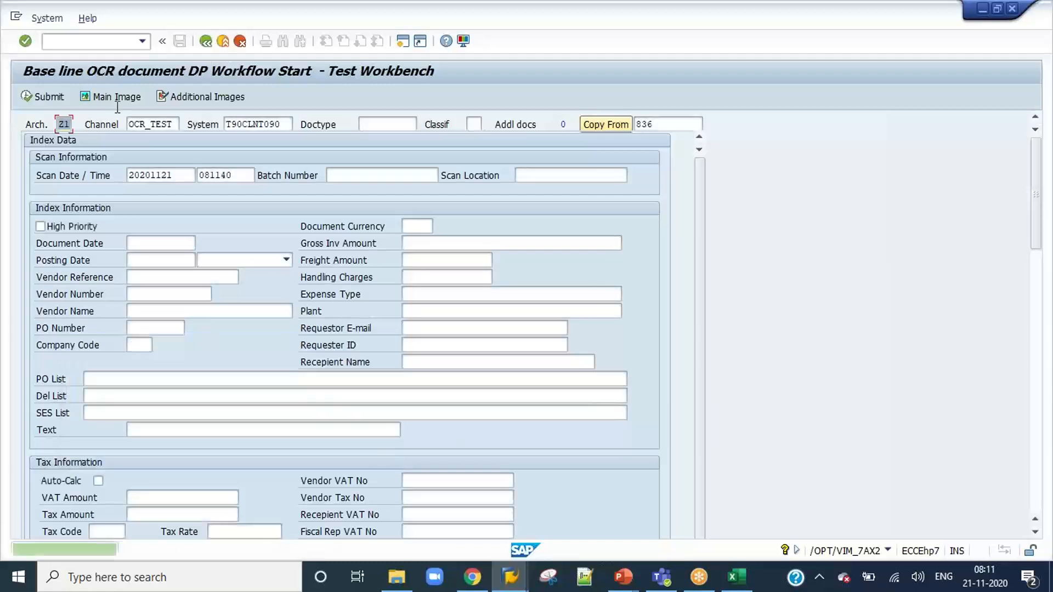
Open VIM Analytics with /N/OPT/VIM_VA2 and run it for the copied document processing number.
{"action": "left_click", "coordinate": [142, 41]}
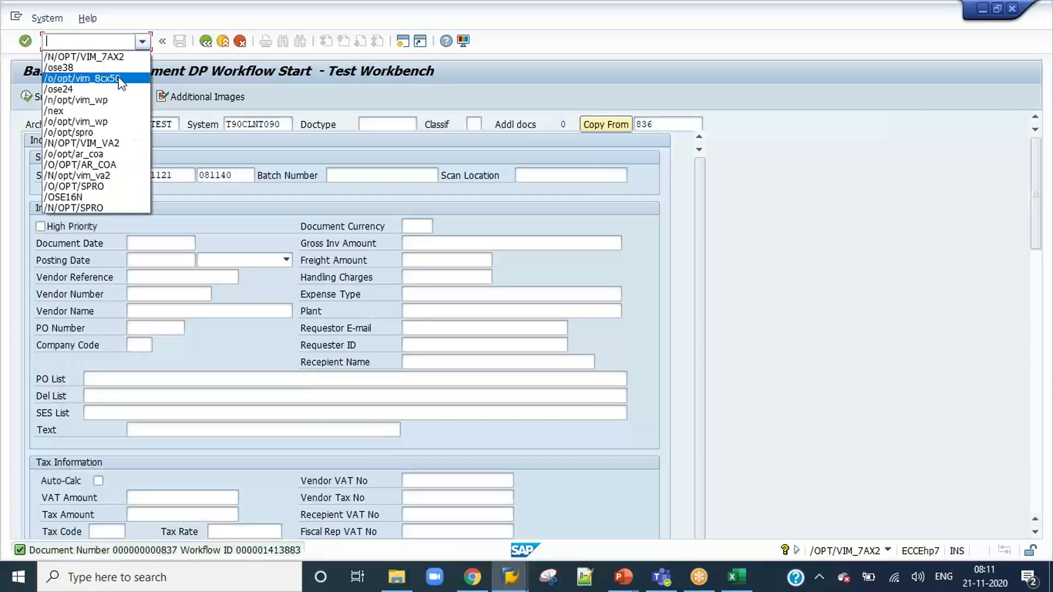
{"action": "left_click", "coordinate": [93, 43]}
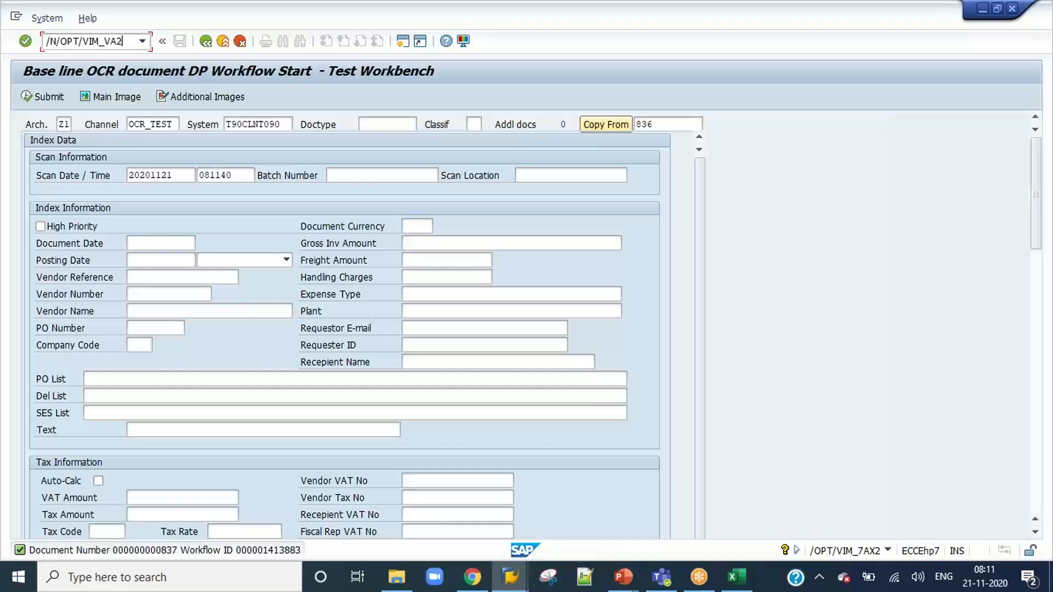
{"action": "key", "text": "Return"}
{"action": "left_click", "coordinate": [254, 465]}
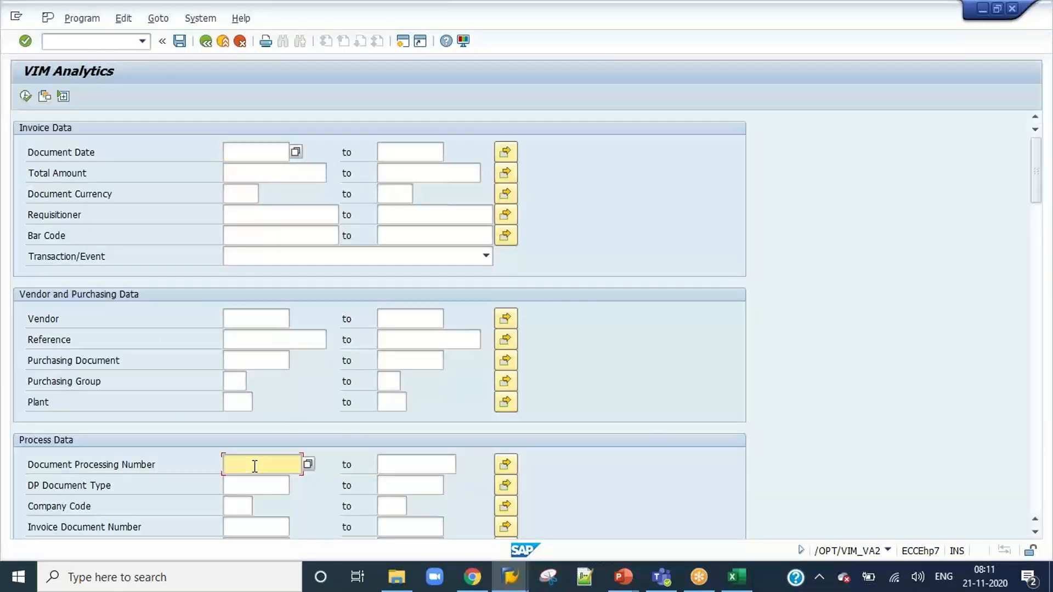
{"action": "key", "text": "ctrl+v"}
{"action": "left_click", "coordinate": [25, 97]}
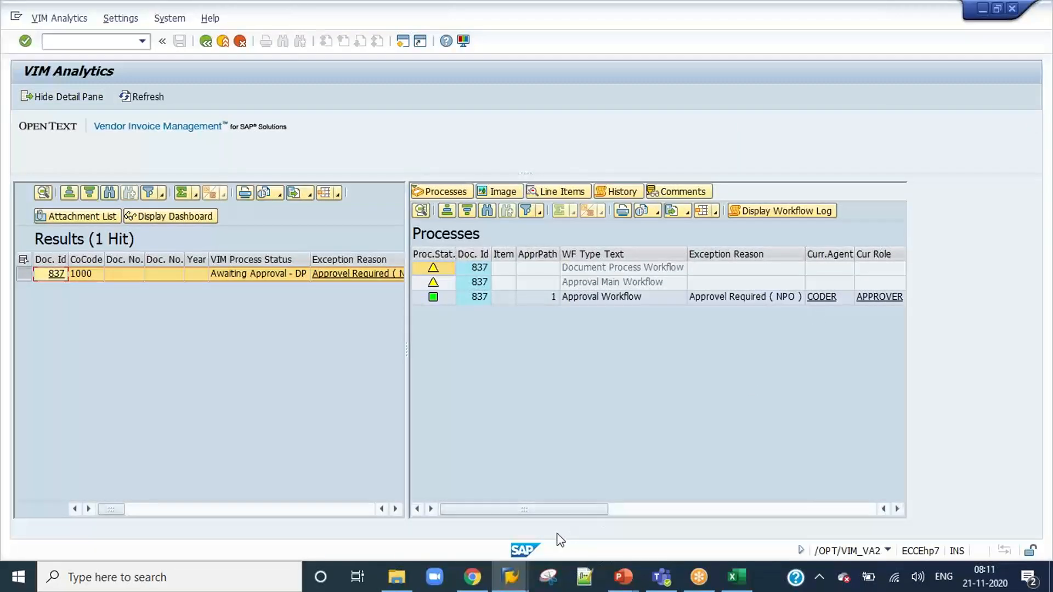
Log on to the DEV system from SAP Logon as user CODER, entering the account password.
{"action": "mouse_move", "coordinate": [511, 577]}
{"action": "left_click", "coordinate": [412, 521]}
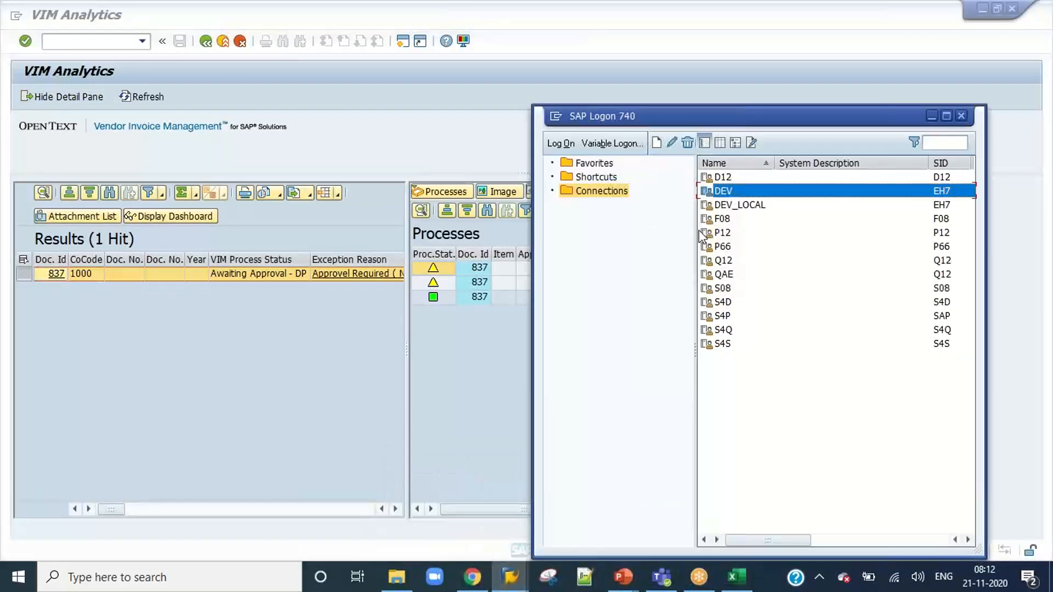
{"action": "double_click", "coordinate": [723, 192]}
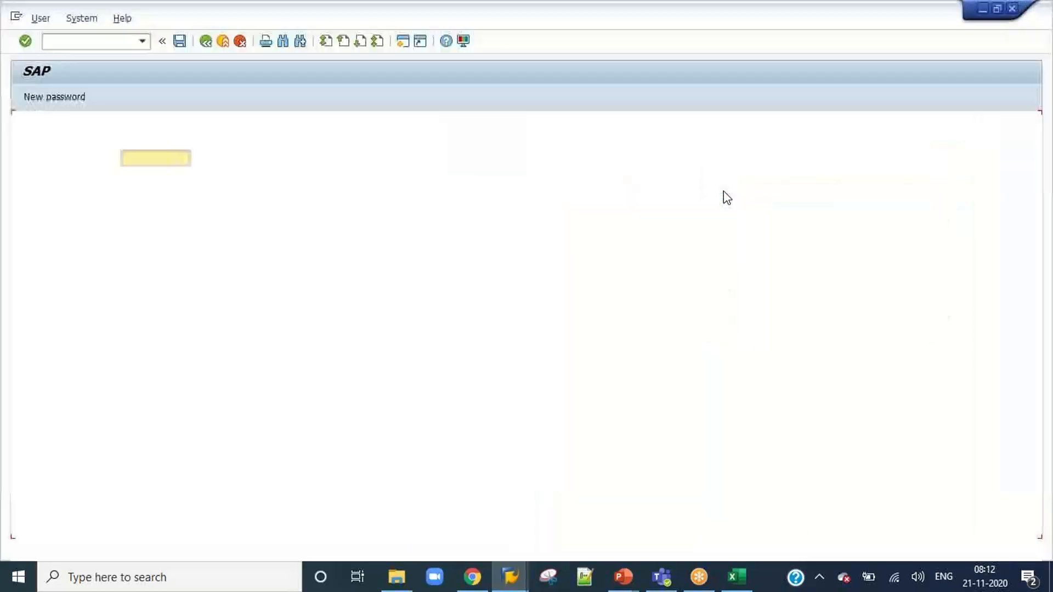
{"action": "type", "text": "CODER"}
{"action": "key", "text": "Tab"}
{"action": "key", "text": "Caps_Lock"}
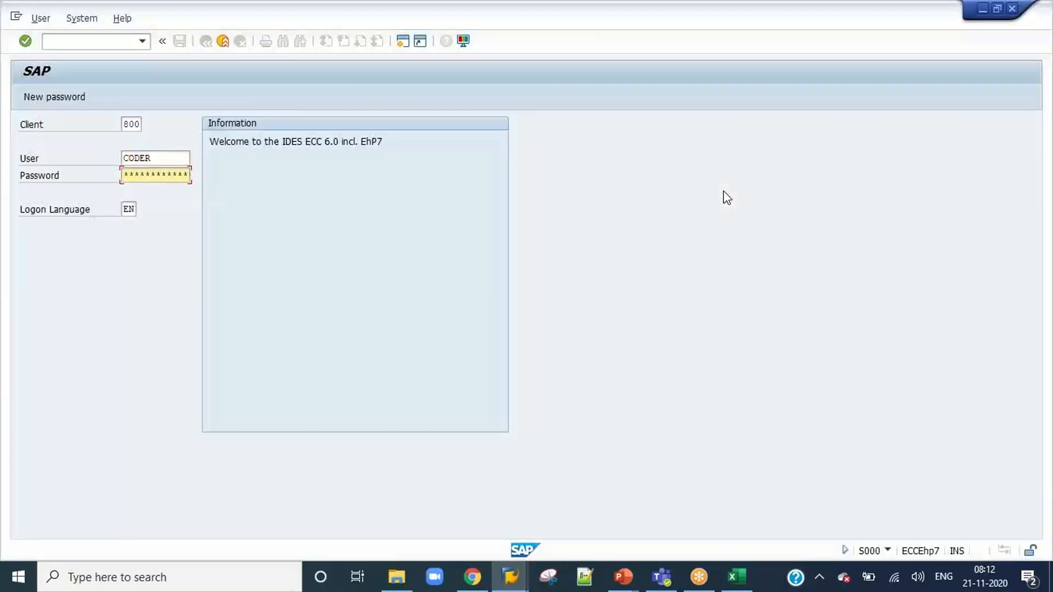
{"action": "key", "text": "Return"}
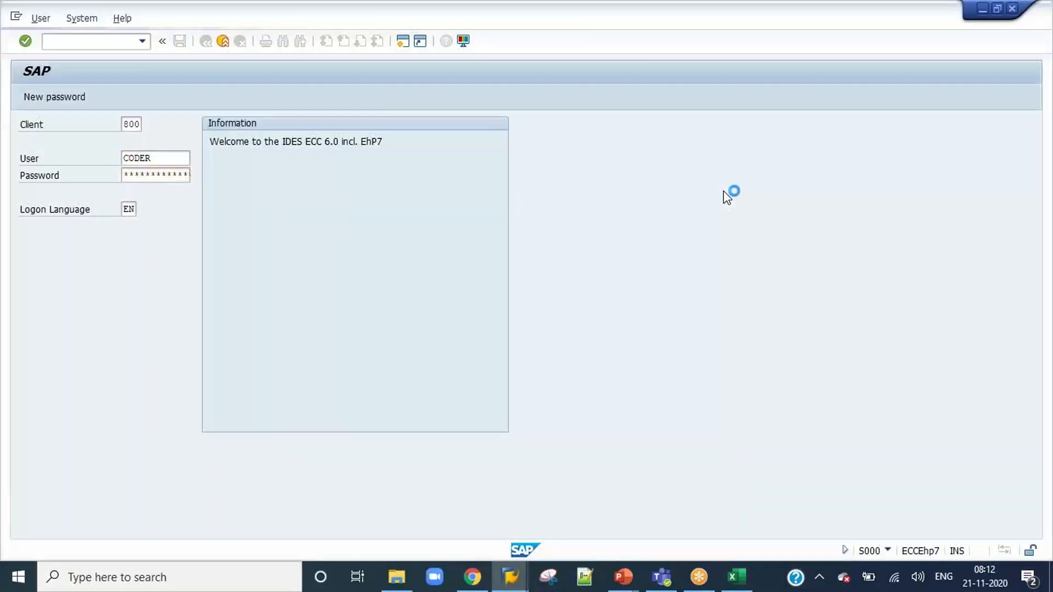
Start the VIM Workplace with /n/opt/vim_wp and open the approval of invoice document 837.
{"action": "left_click", "coordinate": [142, 41]}
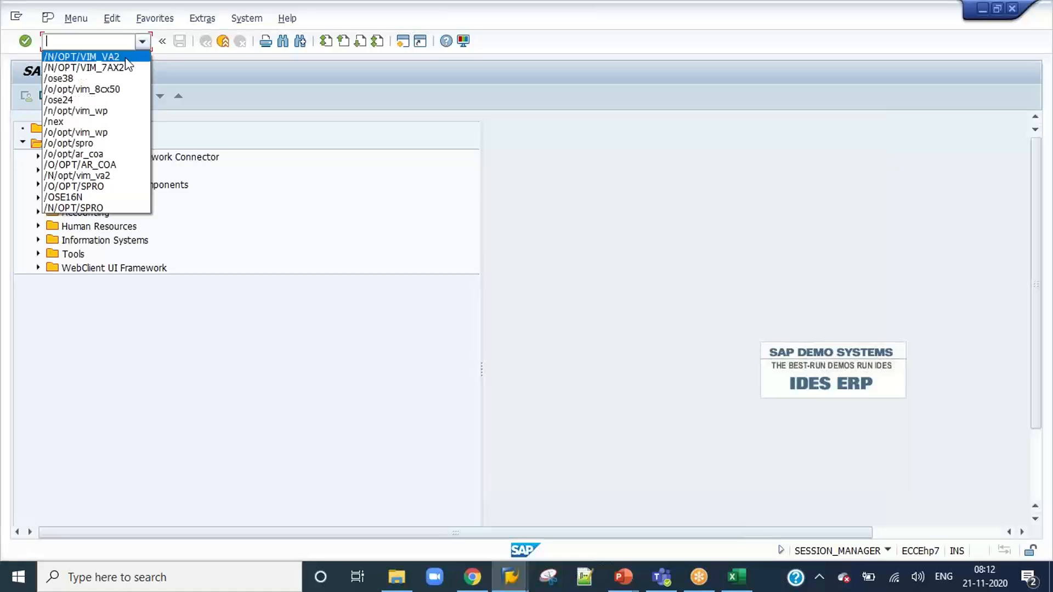
{"action": "left_click", "coordinate": [113, 110]}
{"action": "key", "text": "Return"}
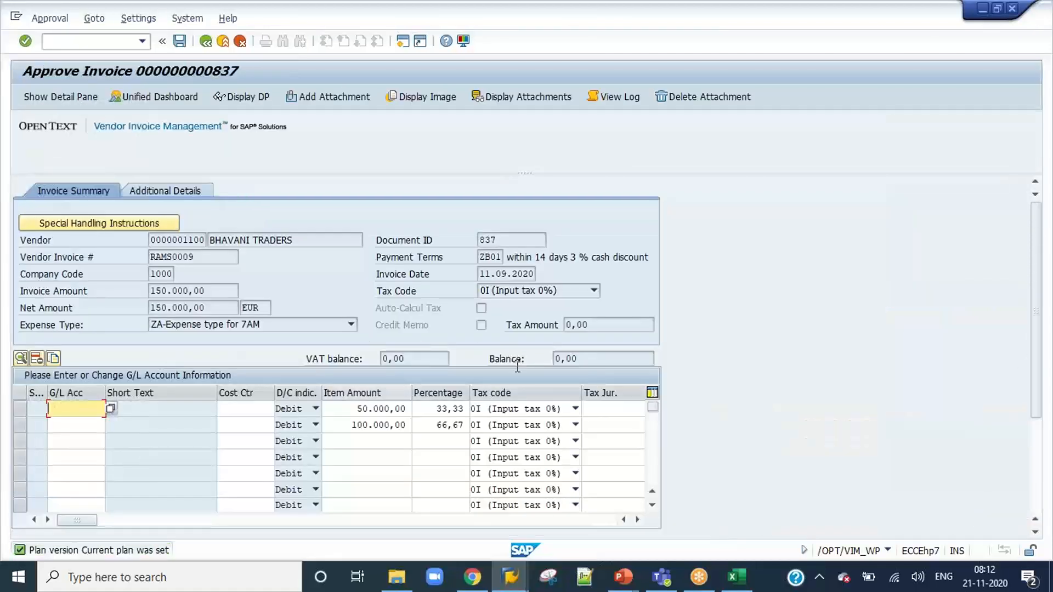
Assign G/L account 466000 to both line items, with cost center 1200 for the first and 1000 for the second.
{"action": "left_click", "coordinate": [71, 424]}
{"action": "left_click", "coordinate": [70, 426]}
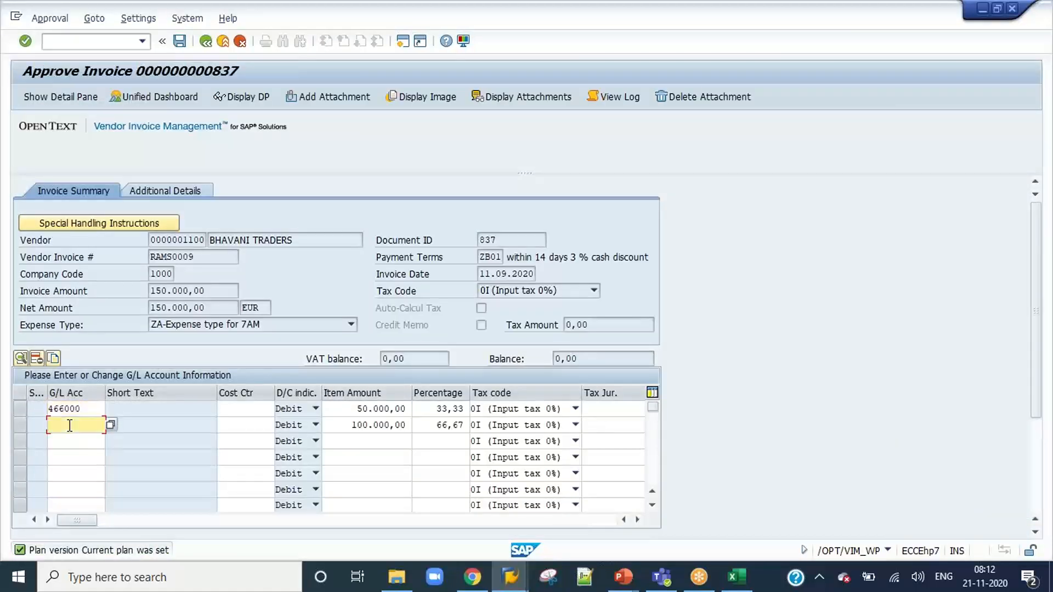
{"action": "left_click", "coordinate": [71, 441]}
{"action": "left_click", "coordinate": [252, 408]}
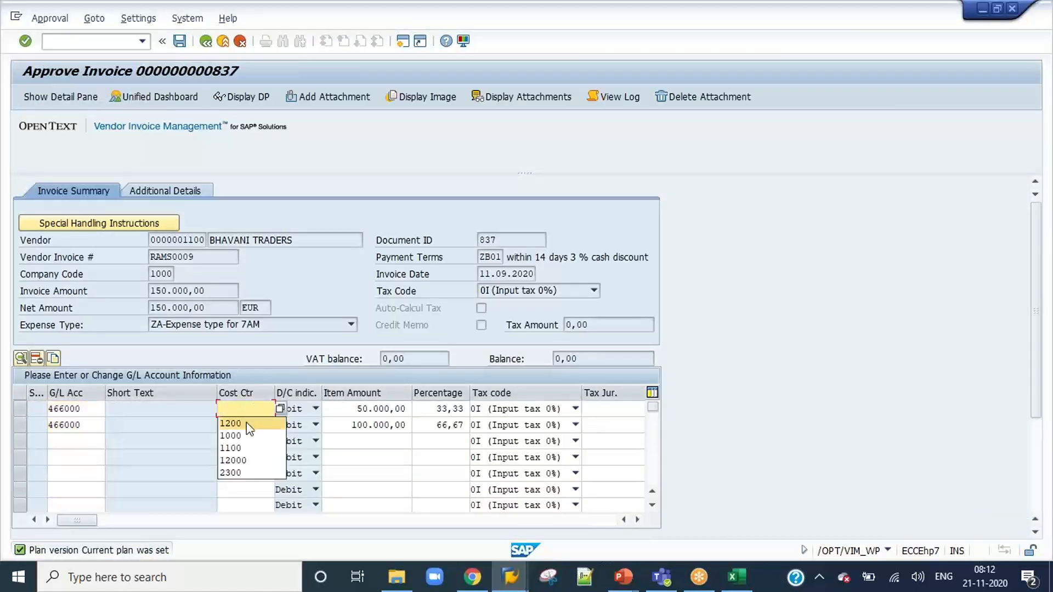
{"action": "left_click", "coordinate": [246, 422]}
{"action": "left_click", "coordinate": [246, 424]}
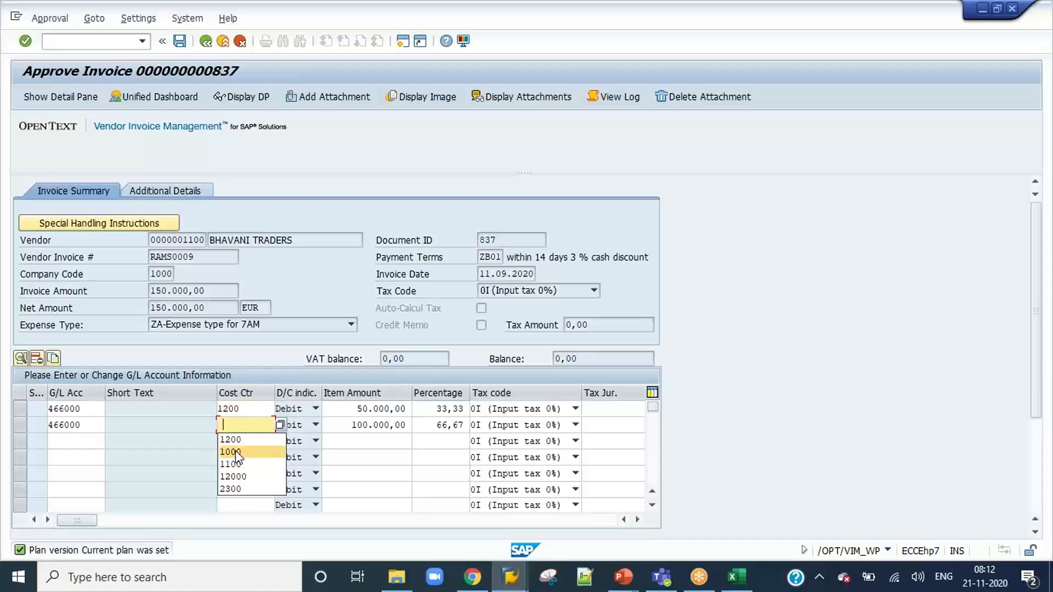
{"action": "left_click", "coordinate": [239, 453]}
Approve invoice 837 as the coder with the comment "Approved", accepting the profit center information, and end the coder's session.
{"action": "scroll", "coordinate": [1042, 486], "scroll_direction": "down", "scroll_amount": 5}
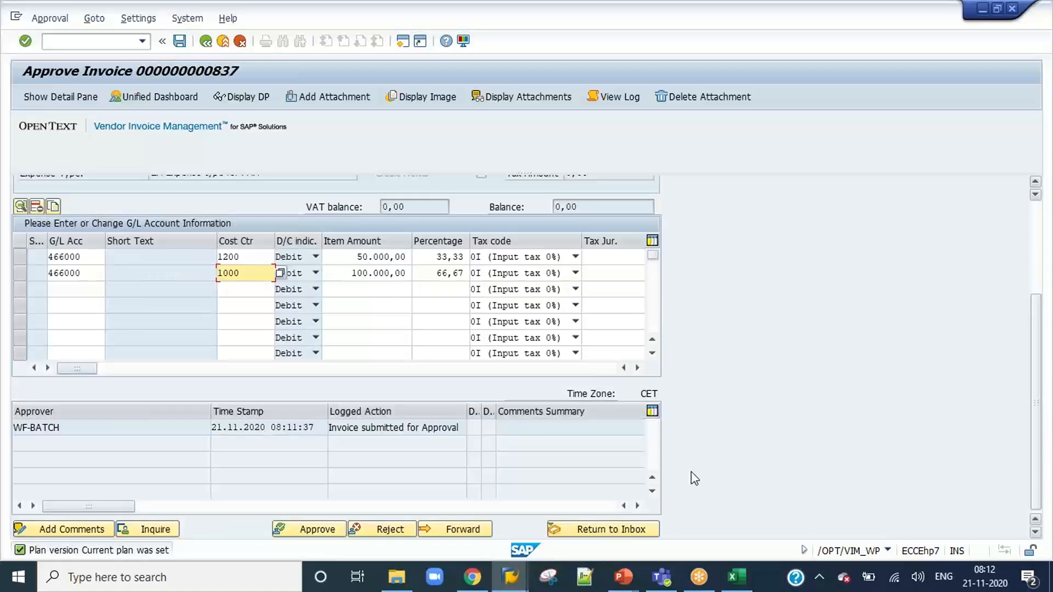
{"action": "left_click", "coordinate": [302, 529]}
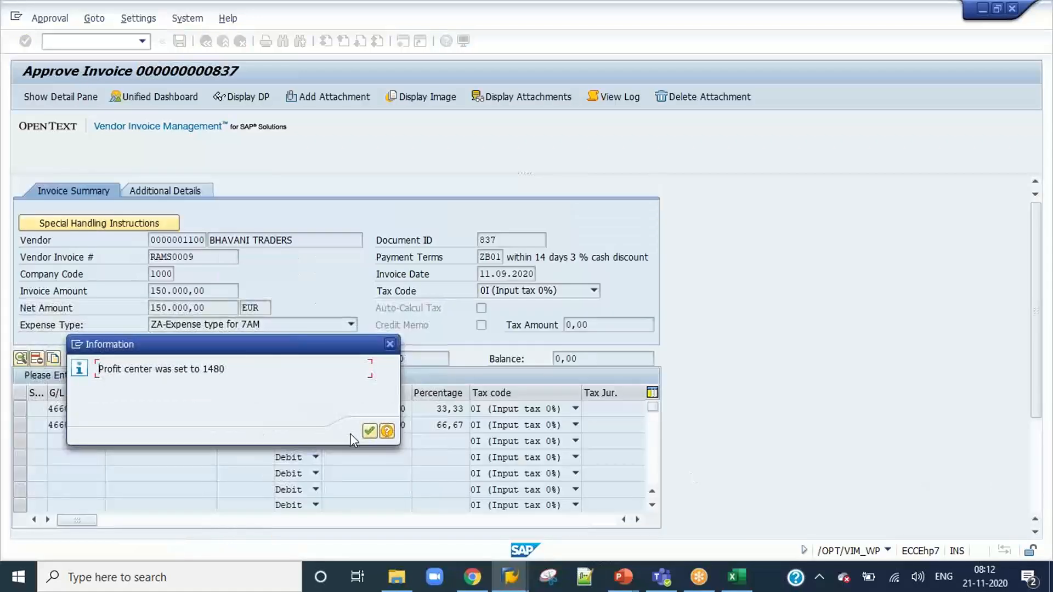
{"action": "left_click", "coordinate": [370, 432]}
{"action": "left_click", "coordinate": [370, 432]}
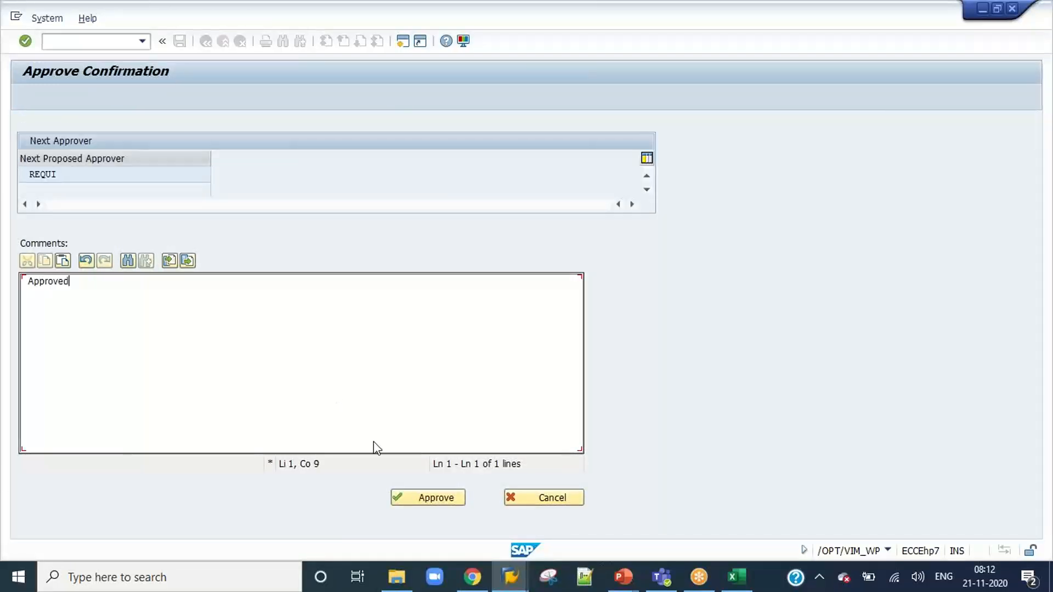
{"action": "left_click", "coordinate": [417, 500]}
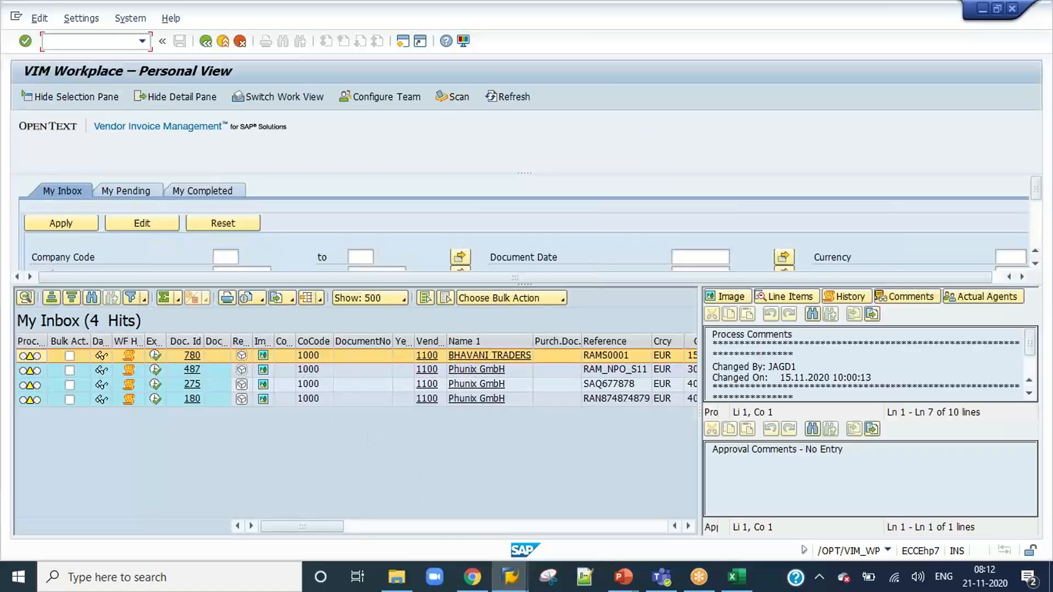
{"action": "type", "text": "/OP"}
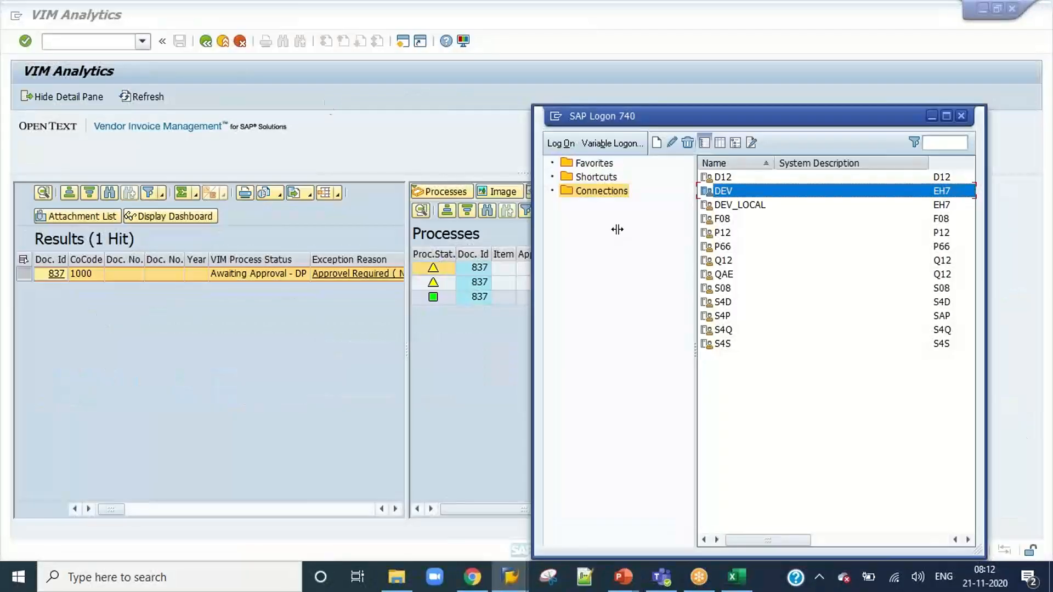
Log on to the DEV system from SAP Logon as user REQUI, entering the account password.
{"action": "double_click", "coordinate": [731, 192]}
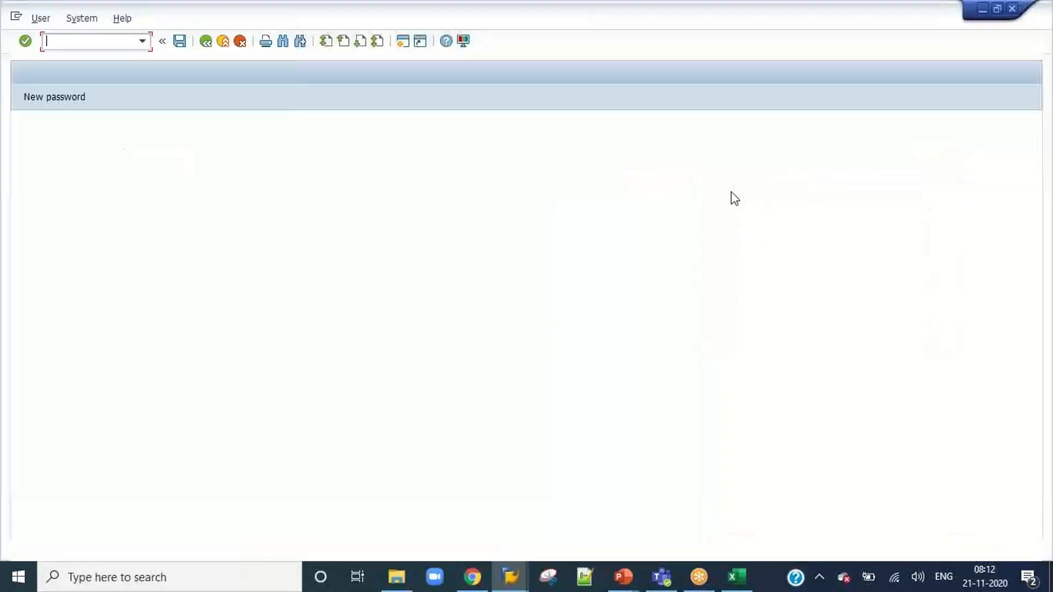
{"action": "type", "text": "requi"}
{"action": "key", "text": "Tab"}
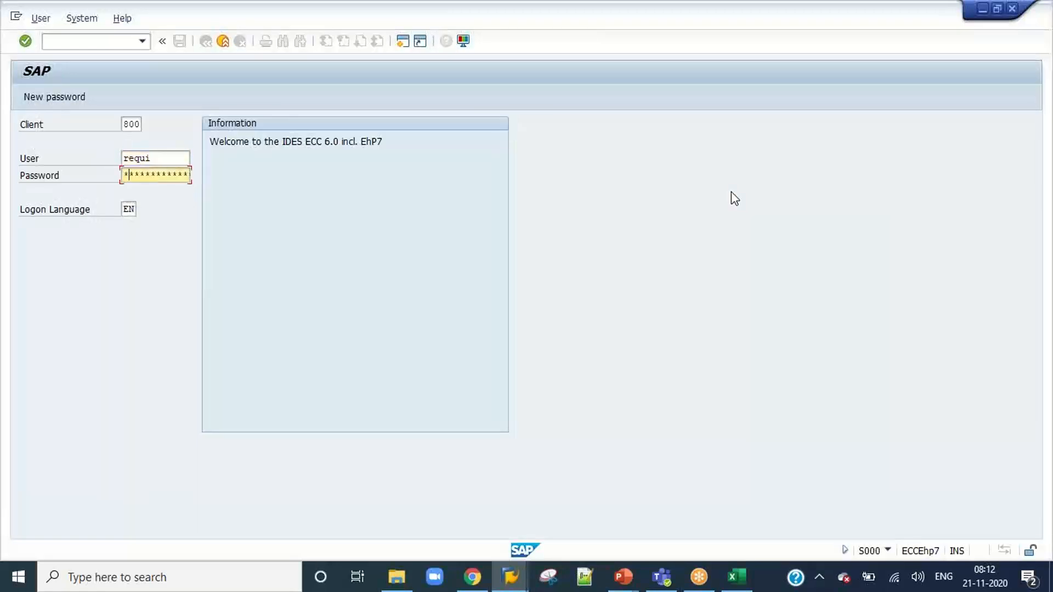
{"action": "key", "text": "Return"}
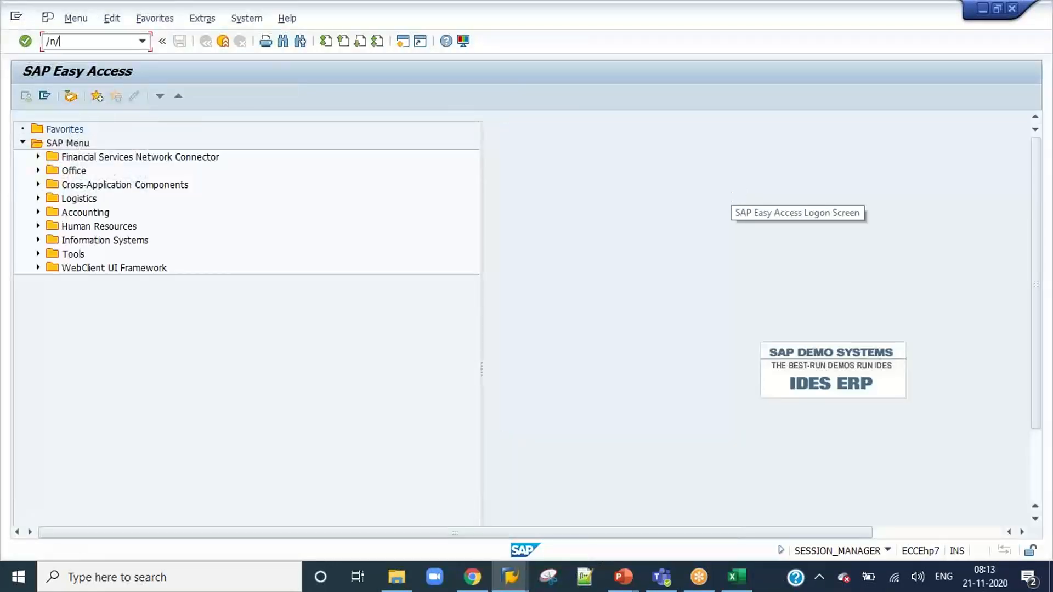
Start the VIM Workplace with /n/opt/vim_wp and open invoice 837 for the requisitioner's approval.
{"action": "type", "text": "/n/opt/vim_wp"}
{"action": "key", "text": "Return"}
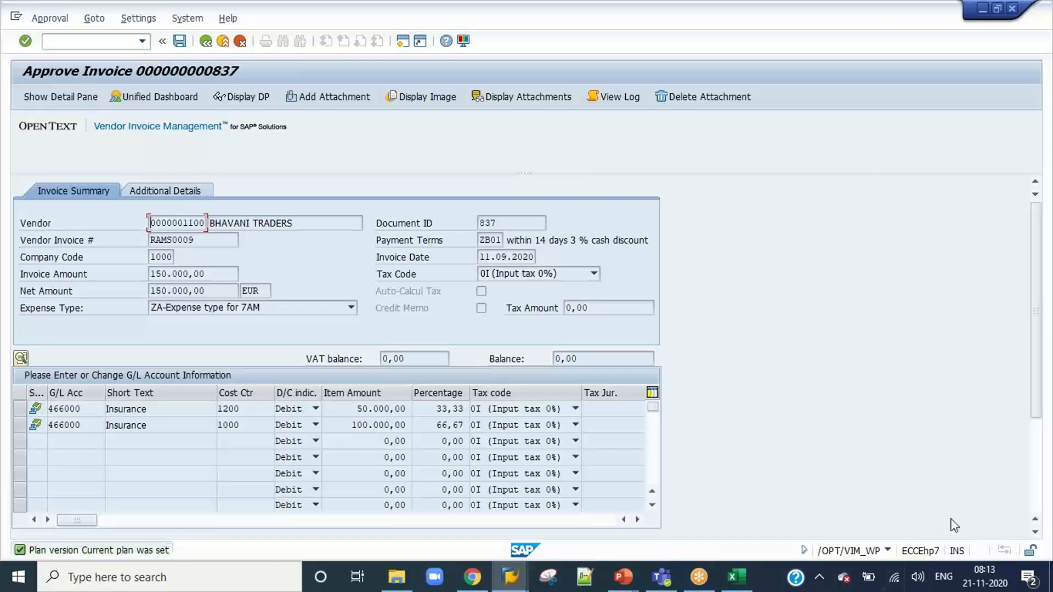
Start the requisitioner's approval of invoice 837 and check the next proposed approver.
{"action": "left_click", "coordinate": [1035, 485]}
{"action": "left_click", "coordinate": [295, 531]}
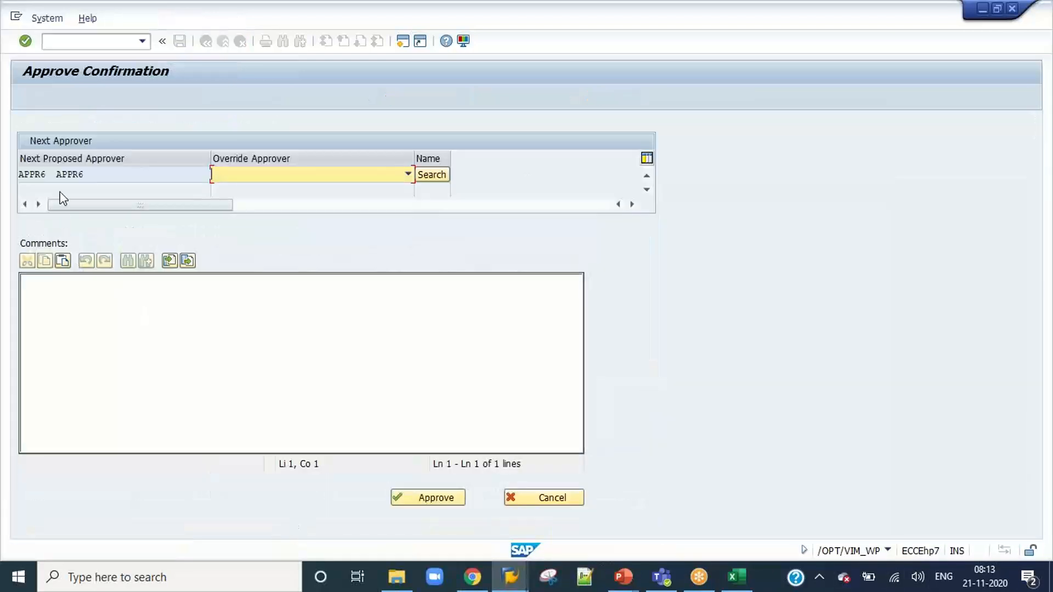
{"action": "left_click", "coordinate": [49, 173]}
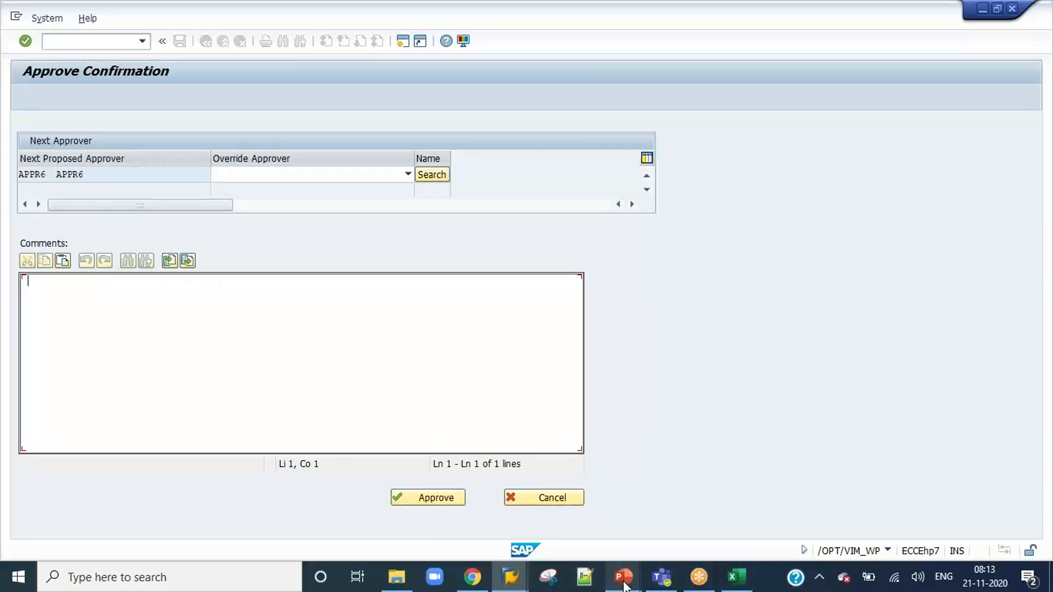
Switch to PowerPoint and compare the proposed approver with the cost center 1200 approval levels on the NPO Approval Workflows slides.
{"action": "mouse_move", "coordinate": [628, 586]}
{"action": "left_click", "coordinate": [682, 519]}
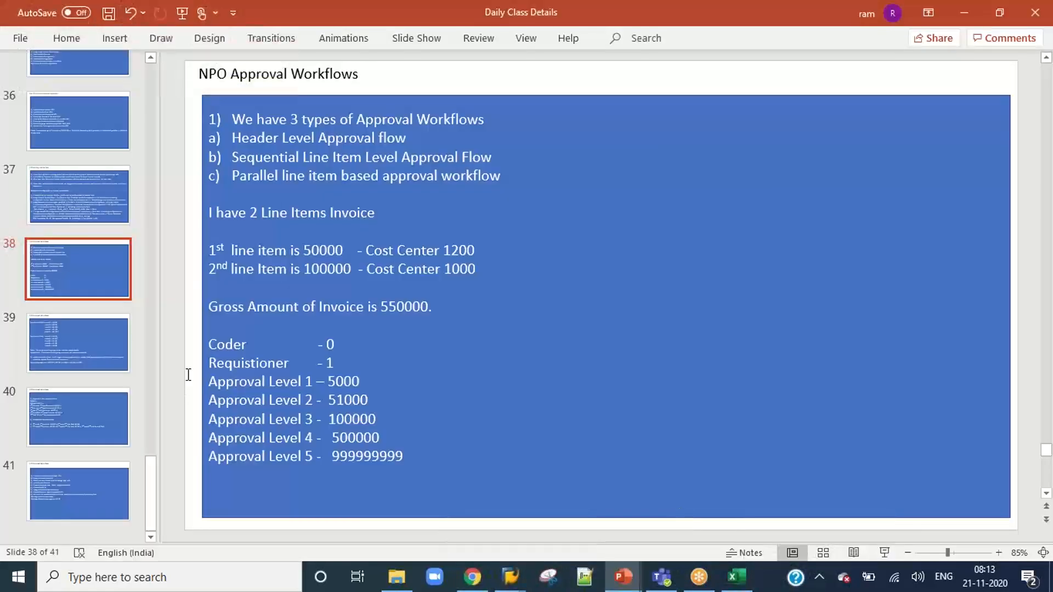
{"action": "left_click", "coordinate": [83, 346]}
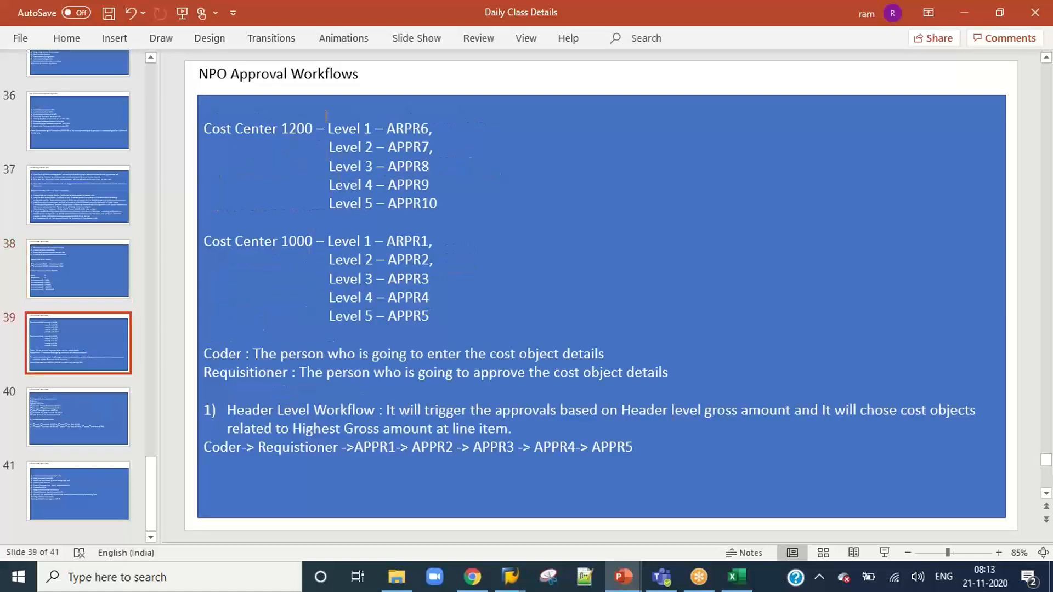
{"action": "left_click_drag", "start_coordinate": [429, 130], "coordinate": [395, 129]}
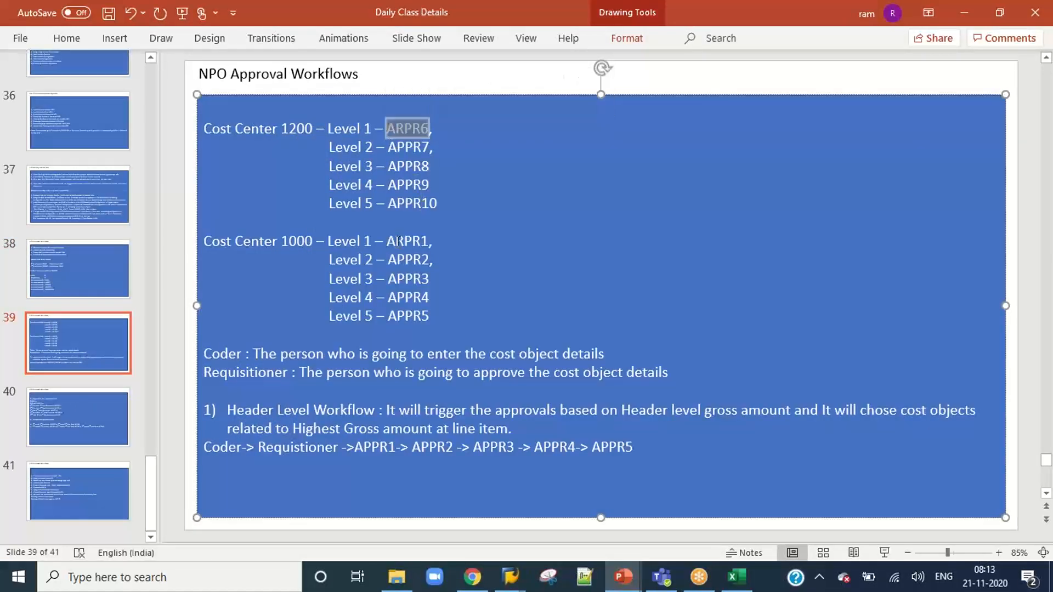
{"action": "left_click", "coordinate": [84, 412]}
Return to SAP, approve the invoice with the comment "Approved", and end the requisitioner's session with /nex.
{"action": "key", "text": "alt+Tab"}
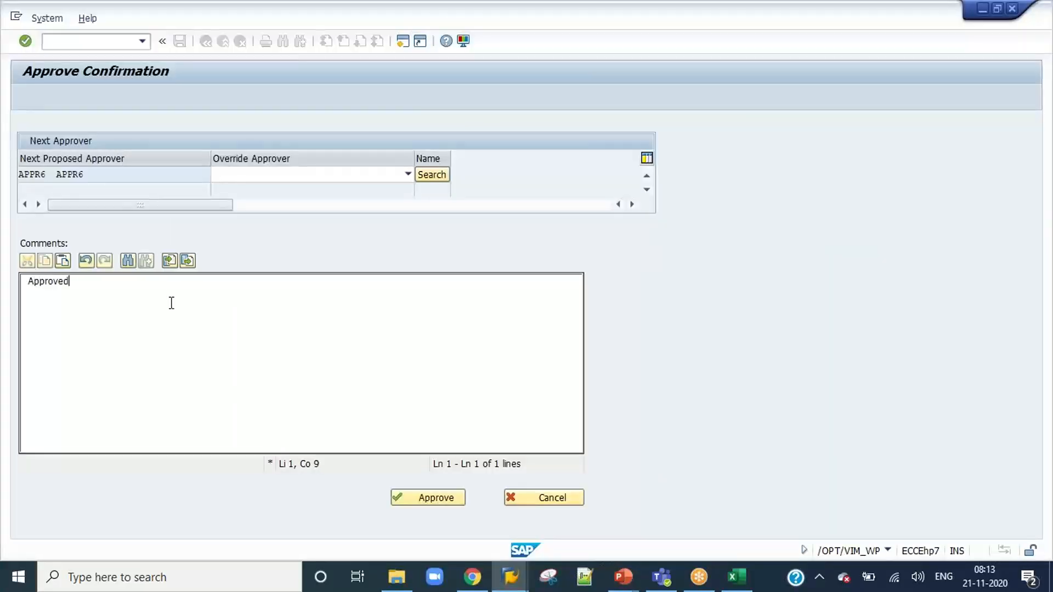
{"action": "left_click", "coordinate": [425, 499]}
{"action": "left_click", "coordinate": [424, 500]}
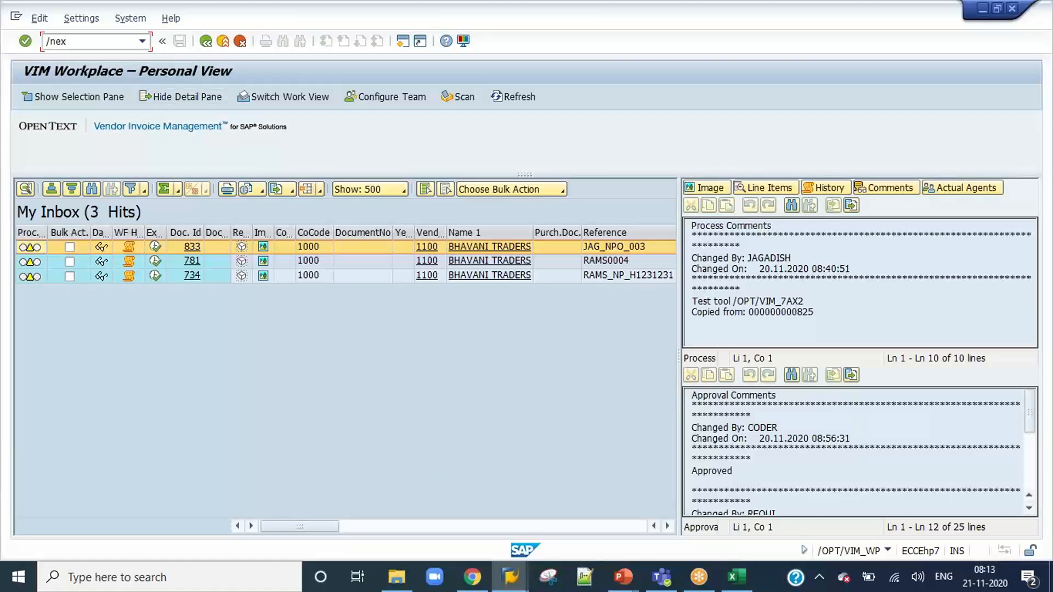
{"action": "key", "text": "Return"}
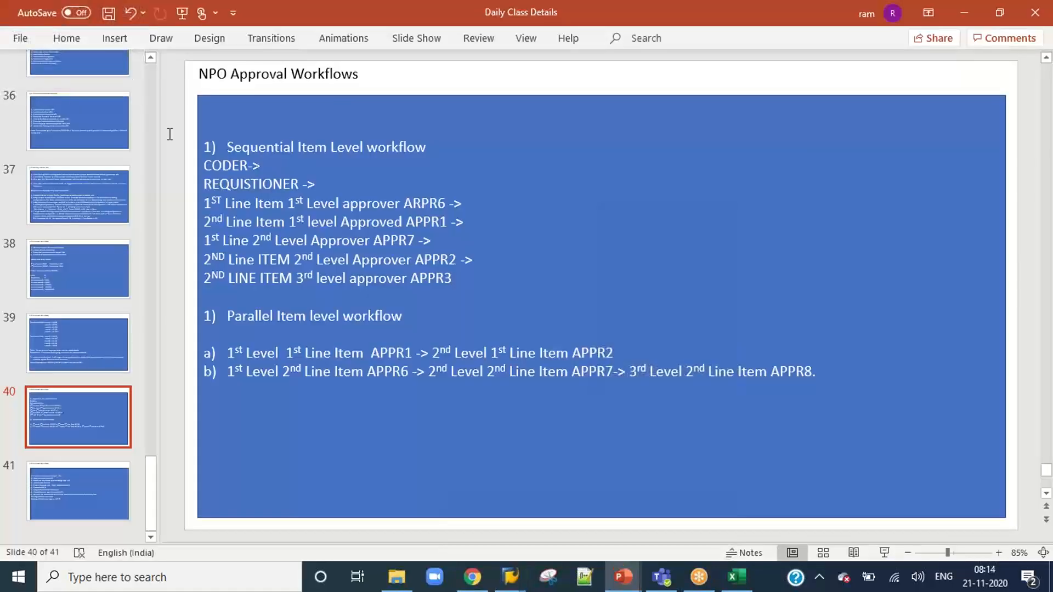
Switch to SAP Logon and log on to the DEV system as user APPR6, entering the account password.
{"action": "mouse_move", "coordinate": [510, 576]}
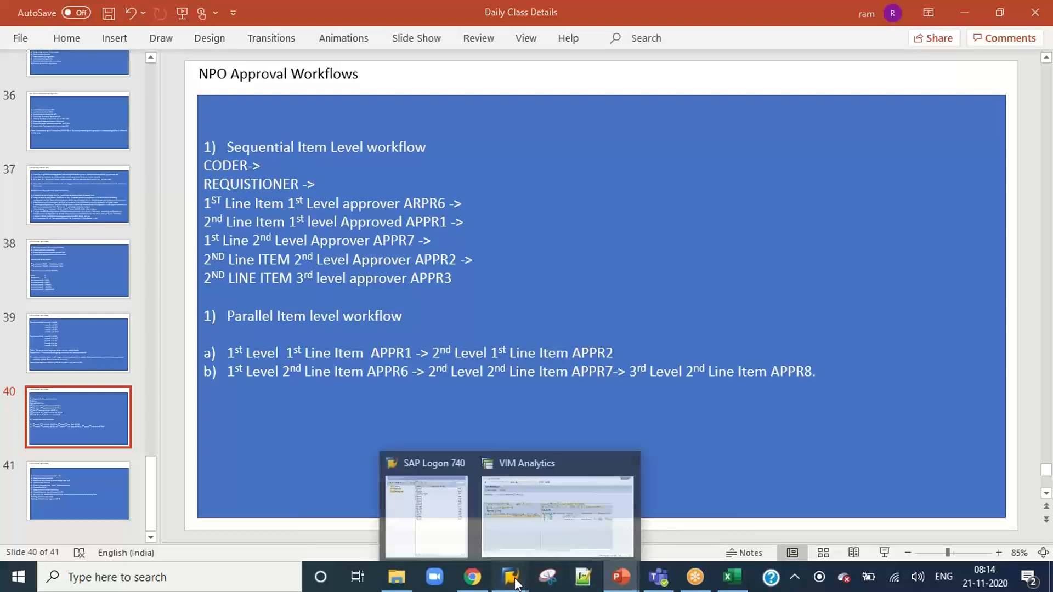
{"action": "left_click", "coordinate": [452, 518]}
{"action": "left_click", "coordinate": [732, 189]}
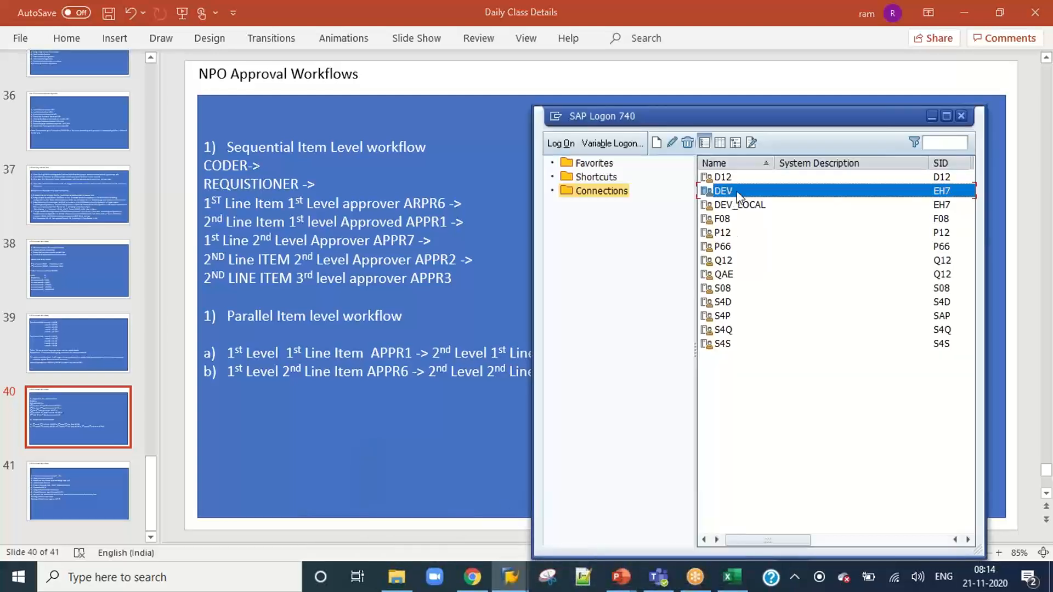
{"action": "double_click", "coordinate": [737, 196]}
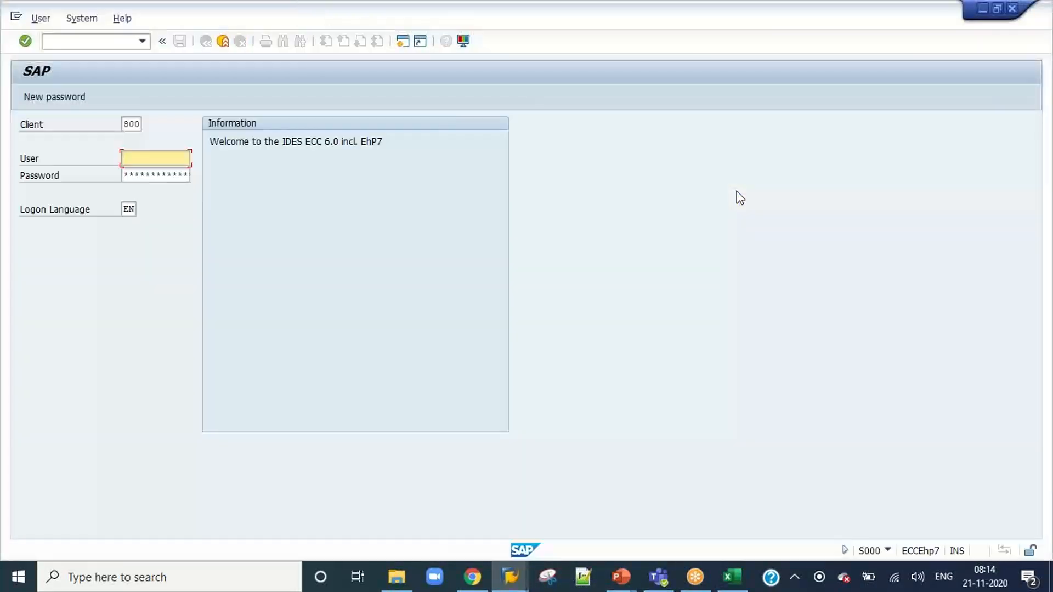
{"action": "type", "text": "appr6"}
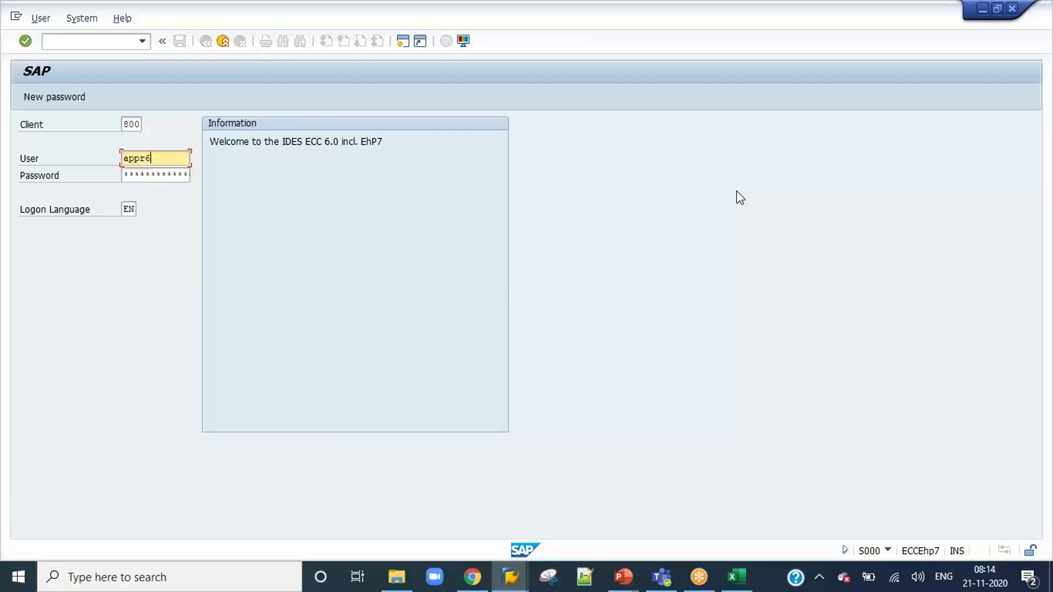
{"action": "key", "text": "Tab"}
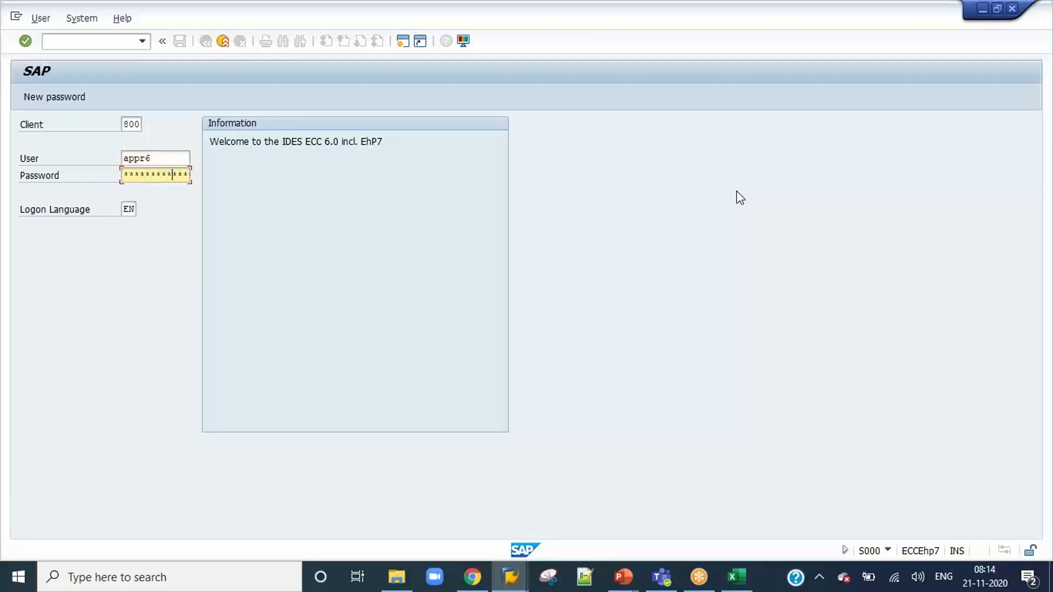
{"action": "key", "text": "Return"}
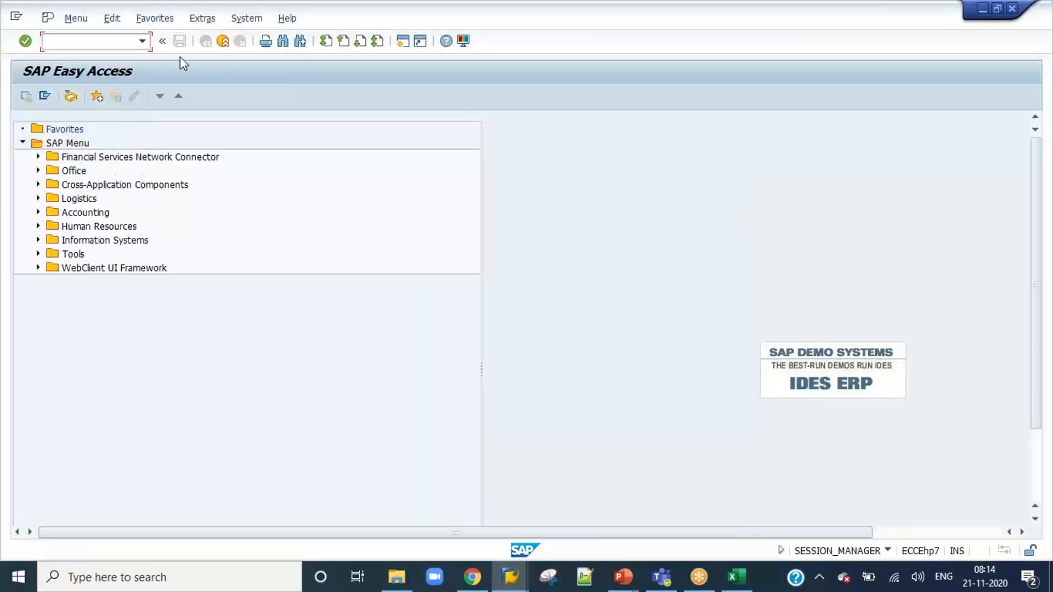
Start the VIM Workplace with /n/opt/vim_wp and open invoice 837 for approval as the first line item's approver.
{"action": "left_click", "coordinate": [143, 43]}
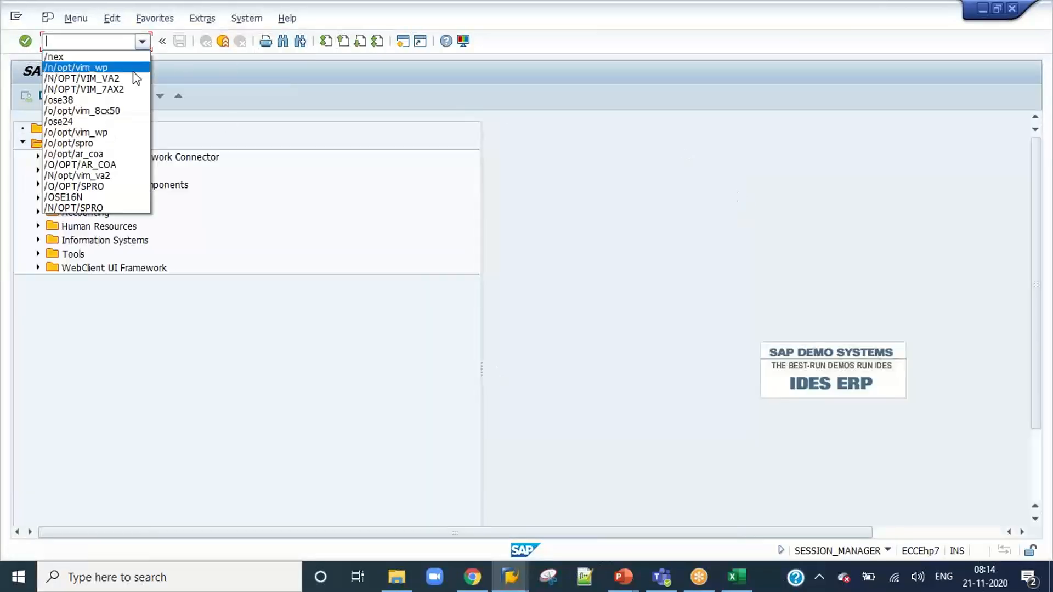
{"action": "left_click", "coordinate": [134, 70]}
{"action": "key", "text": "Return"}
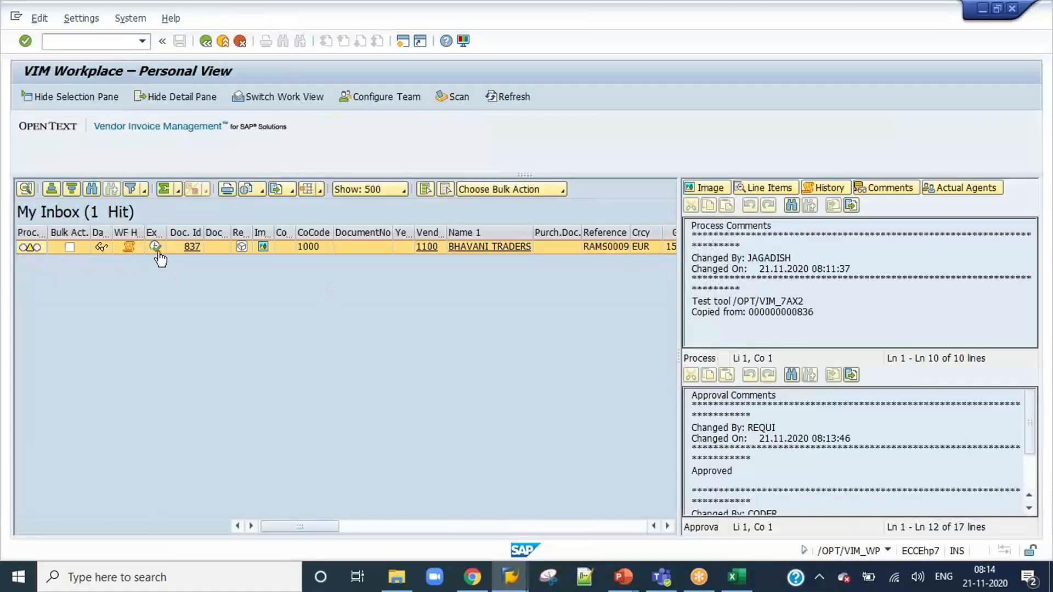
{"action": "left_click", "coordinate": [156, 249]}
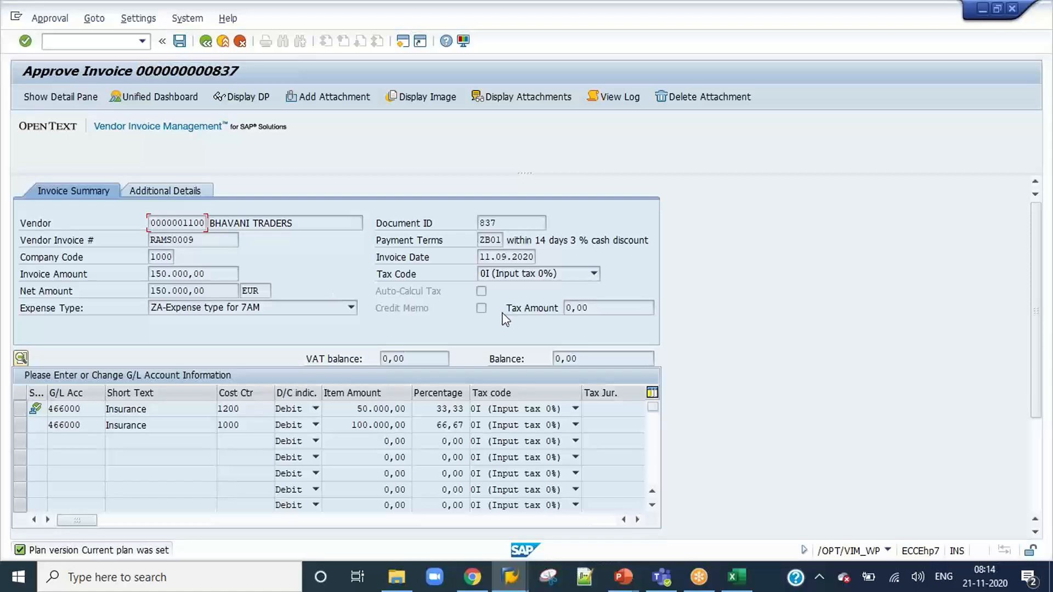
Check the approval status of the 50.000,00 line item on cost center 1200 and start its approval.
{"action": "left_click", "coordinate": [22, 409]}
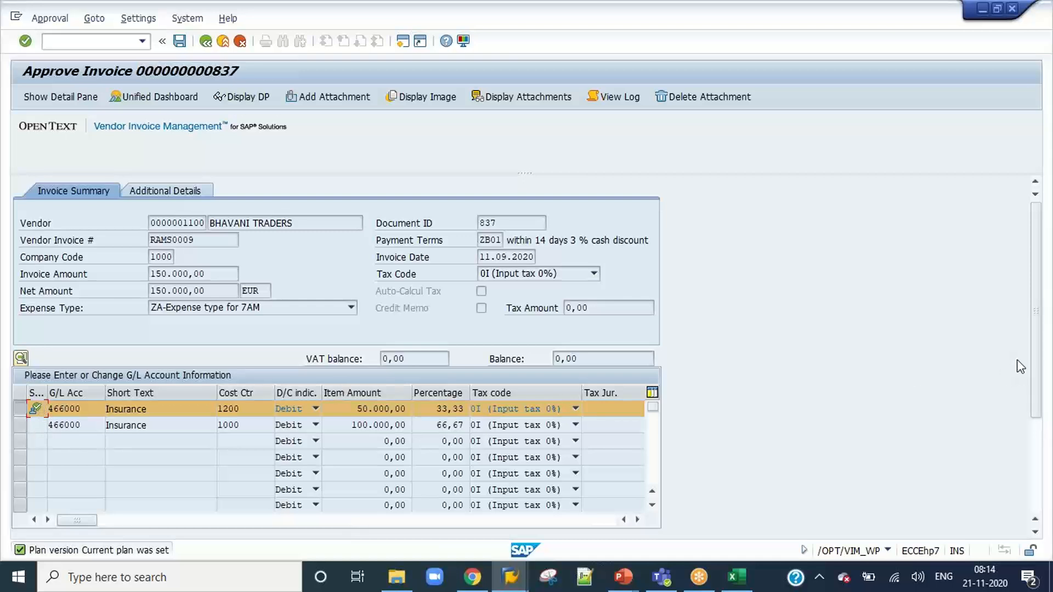
{"action": "left_click", "coordinate": [1035, 468]}
{"action": "left_click_drag", "start_coordinate": [1035, 468], "coordinate": [1035, 482]}
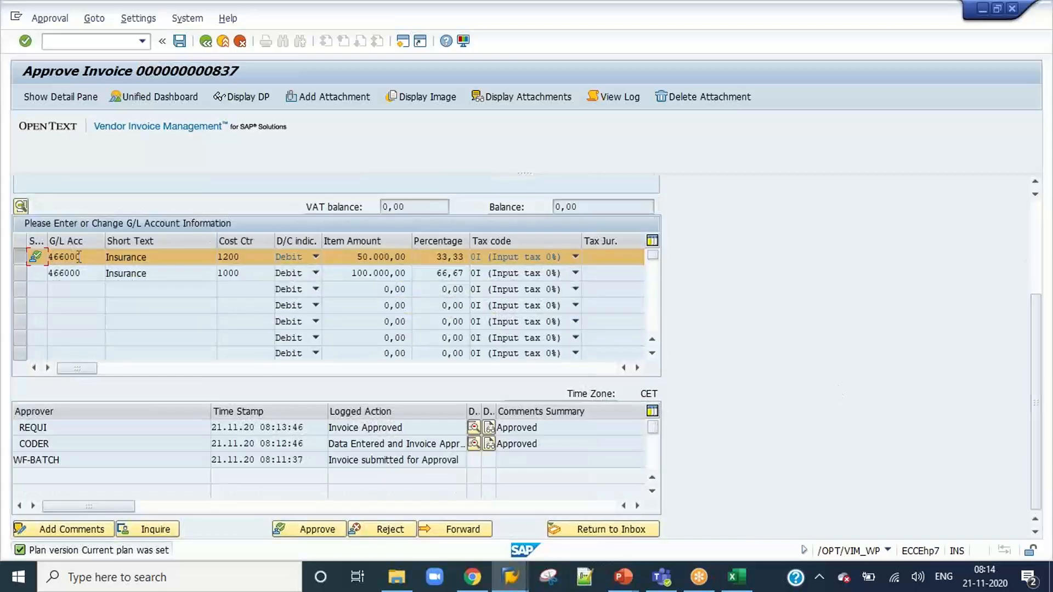
{"action": "left_click", "coordinate": [37, 261]}
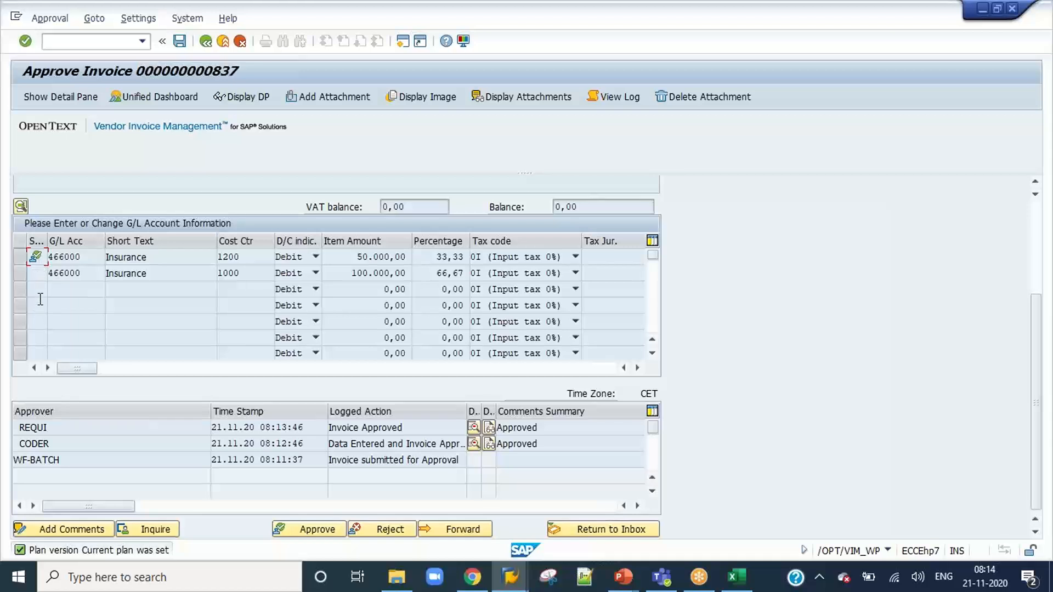
{"action": "left_click", "coordinate": [307, 529]}
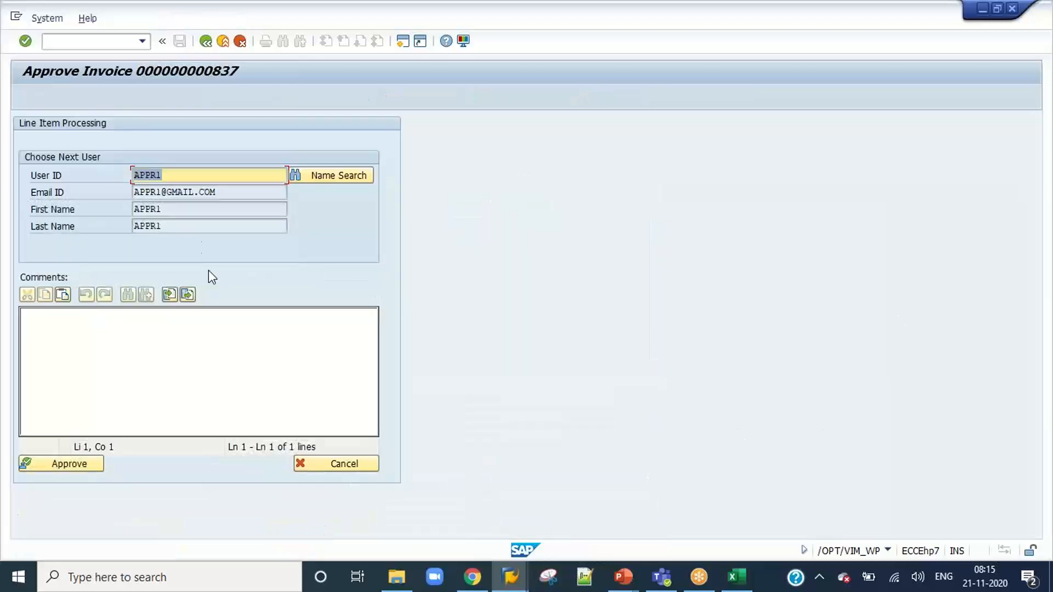
Compare the proposed next user ID with the Sequential Item Level workflow slide in PowerPoint.
{"action": "left_click", "coordinate": [183, 169]}
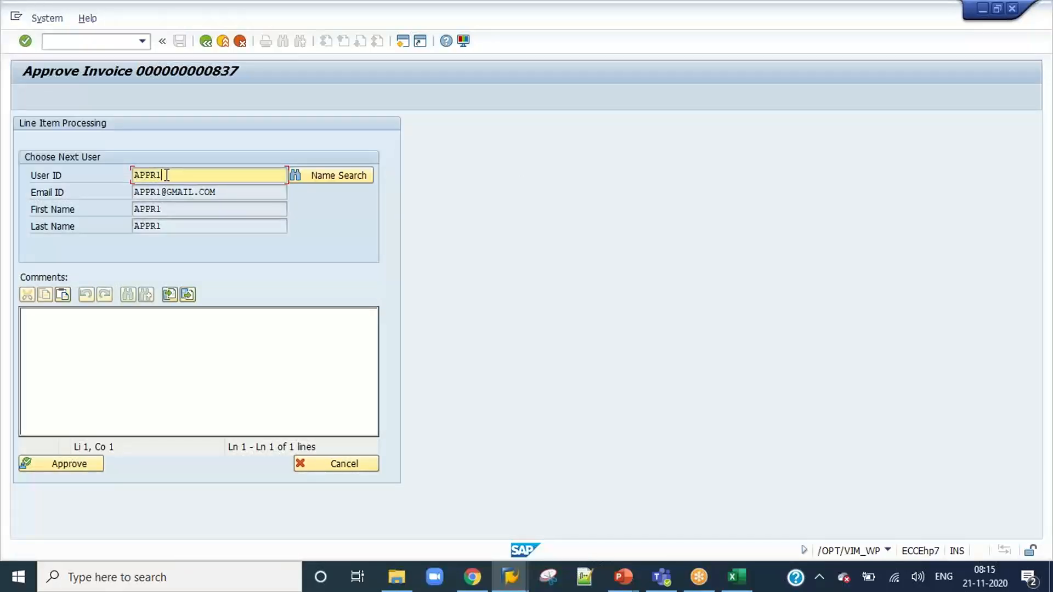
{"action": "left_click_drag", "start_coordinate": [165, 175], "coordinate": [129, 174]}
{"action": "left_click", "coordinate": [131, 178]}
{"action": "mouse_move", "coordinate": [627, 582]}
{"action": "left_click", "coordinate": [673, 515]}
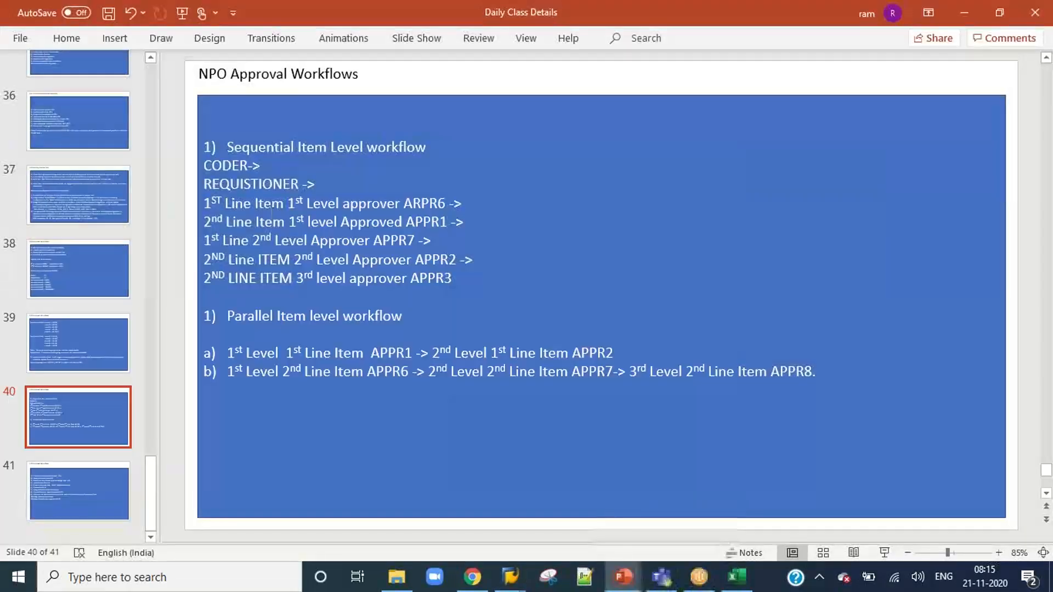
Return to invoice 837 in SAP, approve the line item to next user APPR1 with the comment "Approved", and close the session.
{"action": "left_click_drag", "start_coordinate": [205, 223], "coordinate": [467, 222]}
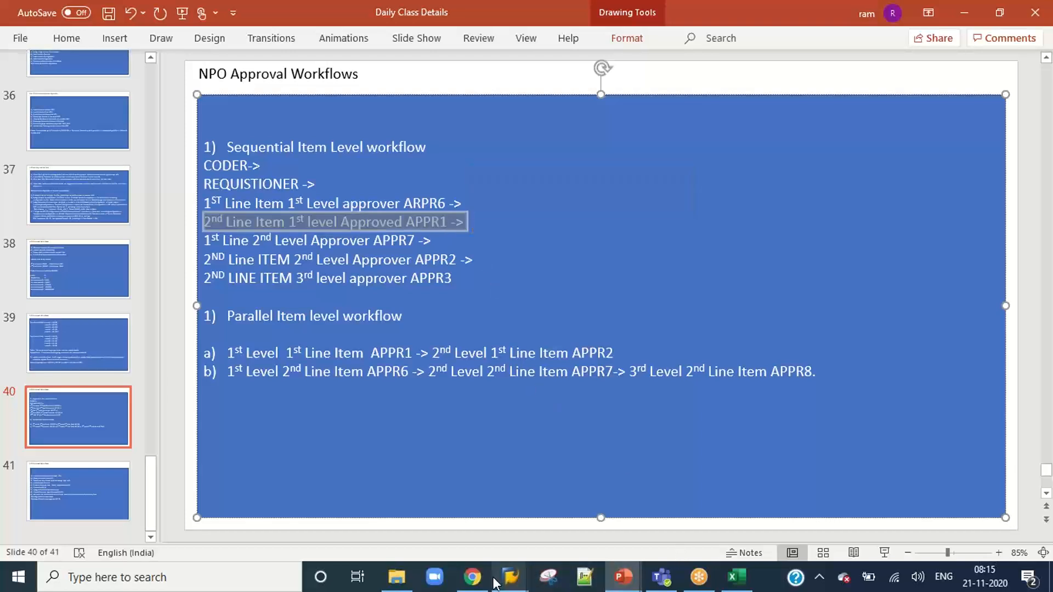
{"action": "mouse_move", "coordinate": [511, 577]}
{"action": "left_click", "coordinate": [656, 528]}
{"action": "left_click", "coordinate": [197, 409]}
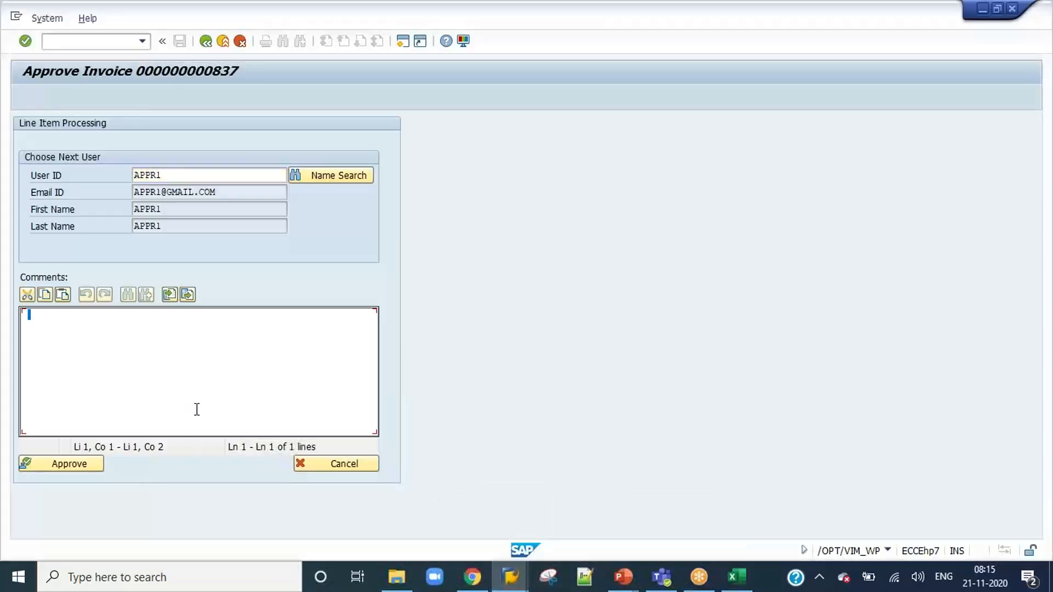
{"action": "type", "text": "Approved"}
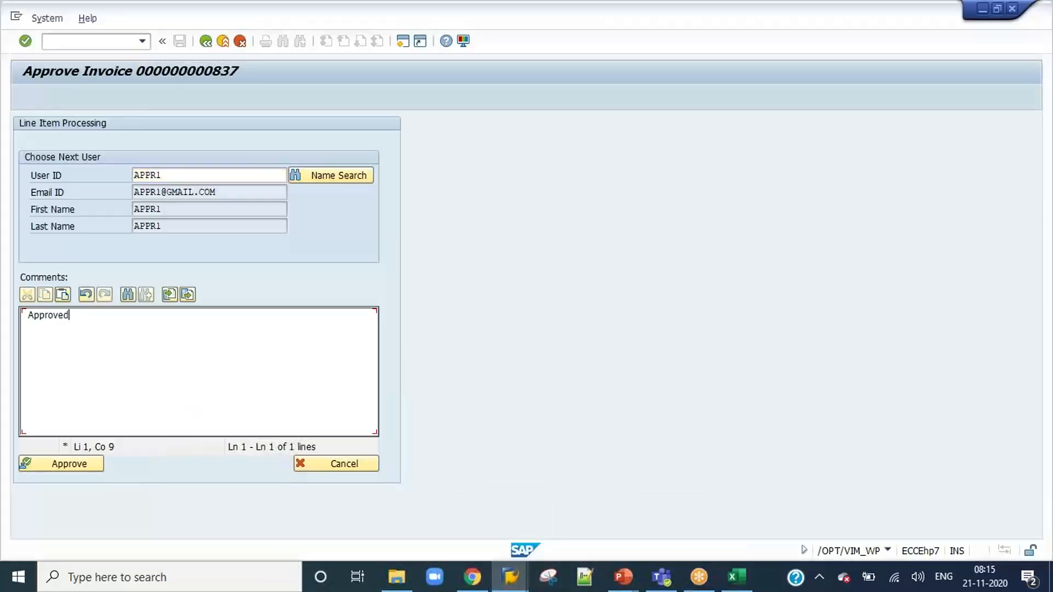
{"action": "left_click", "coordinate": [78, 456]}
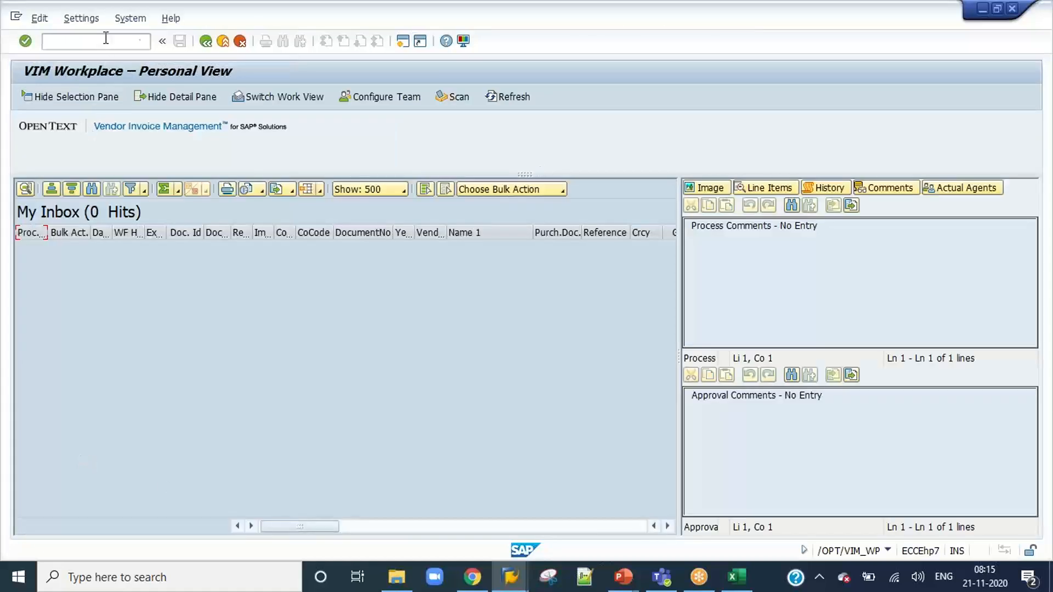
{"action": "key", "text": "Return"}
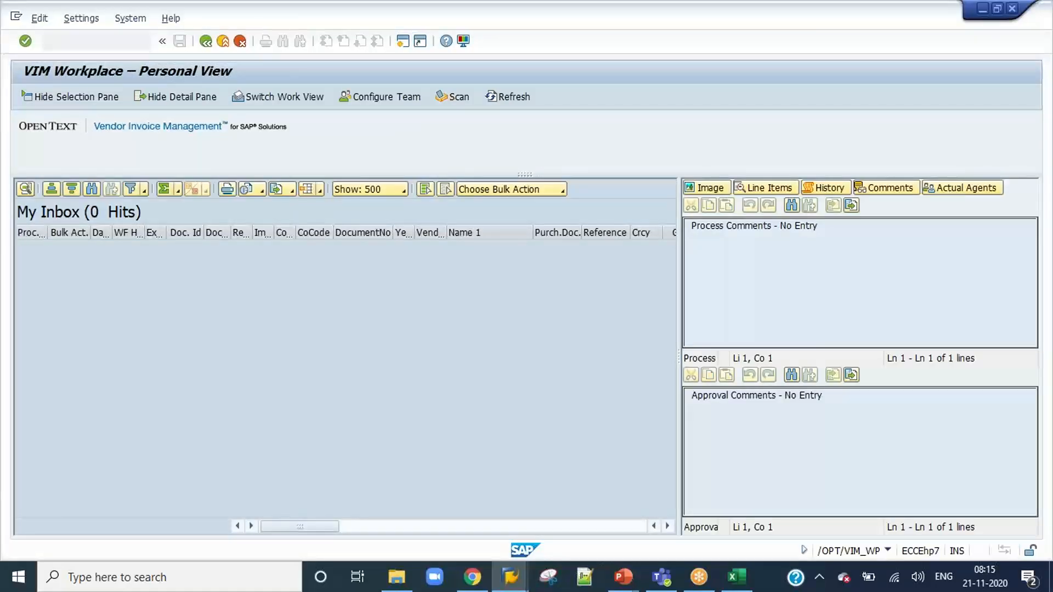
Switch to SAP Logon and log on to the DEV system as user APPR1, entering the account password.
{"action": "mouse_move", "coordinate": [512, 583]}
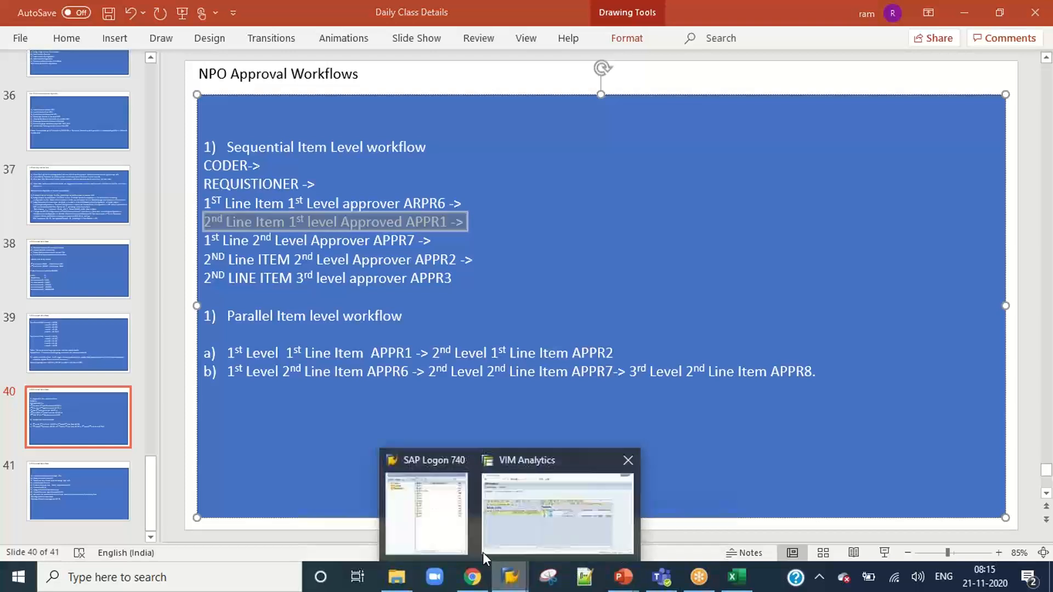
{"action": "left_click", "coordinate": [428, 502]}
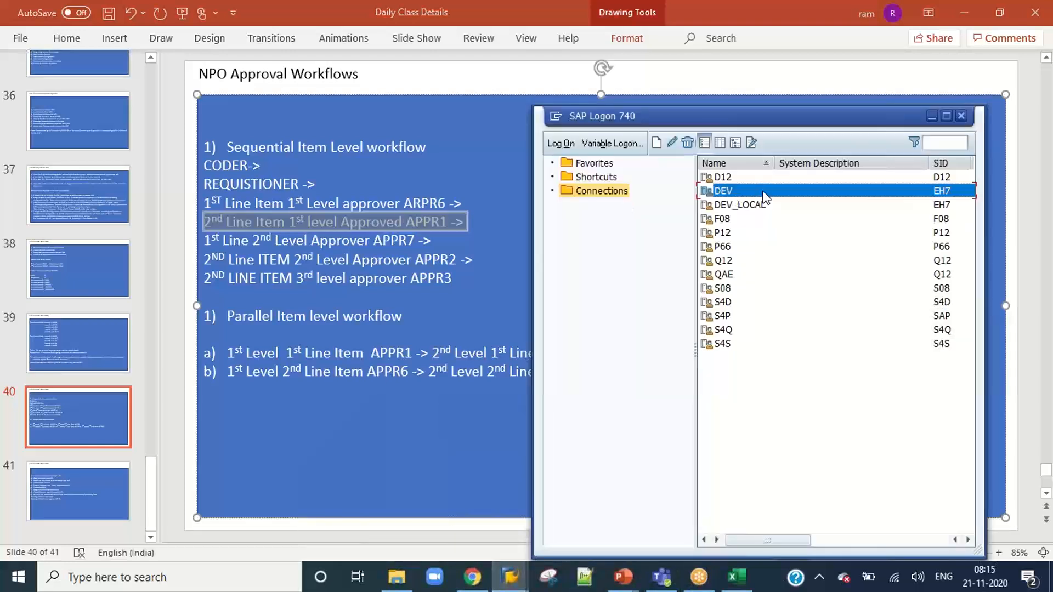
{"action": "double_click", "coordinate": [764, 192]}
{"action": "type", "text": "appr"}
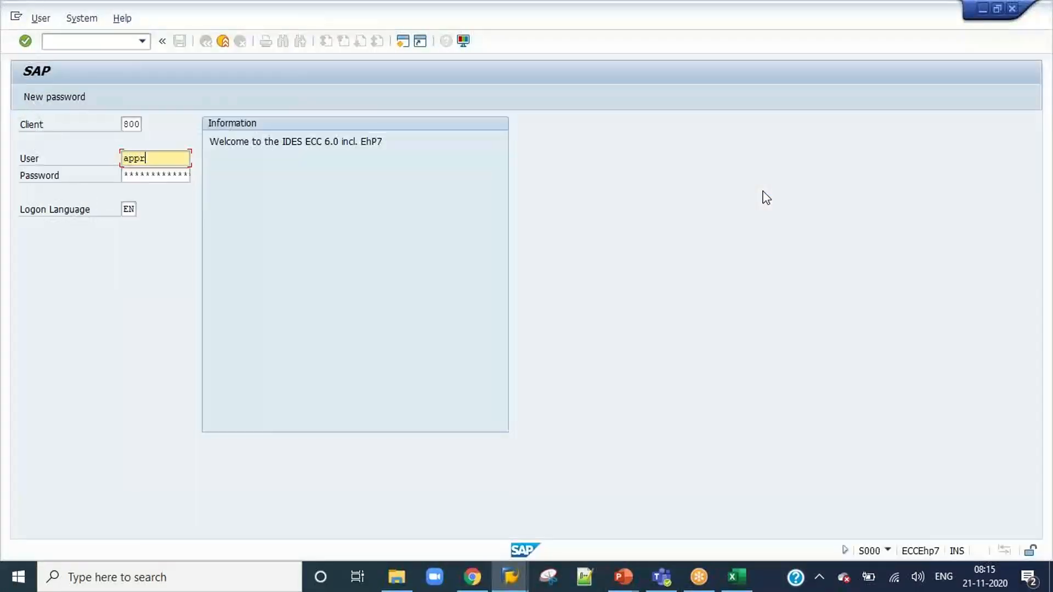
{"action": "type", "text": "1"}
{"action": "key", "text": "Tab"}
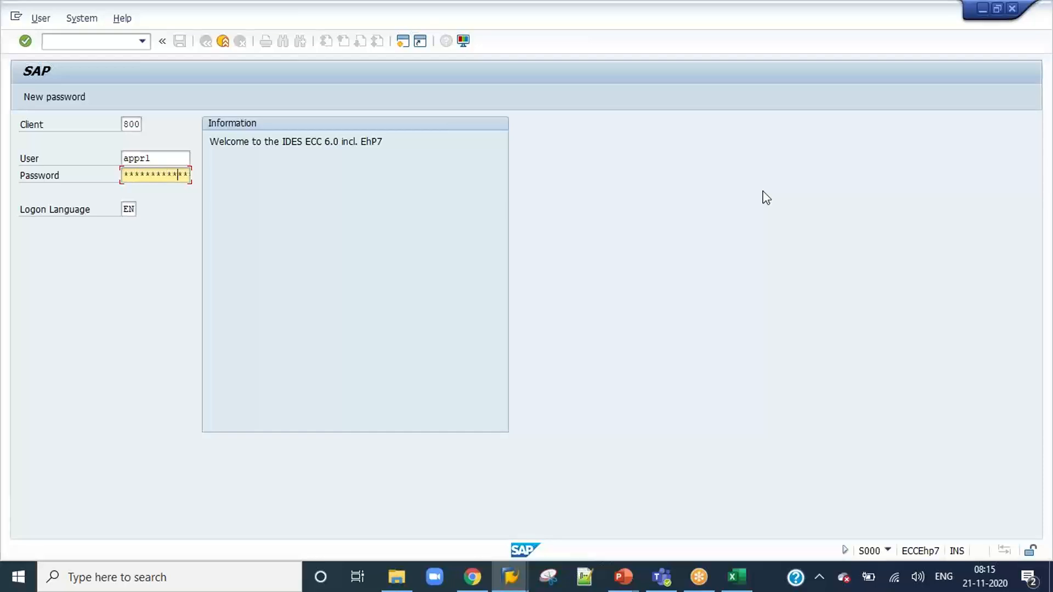
{"action": "key", "text": "Return"}
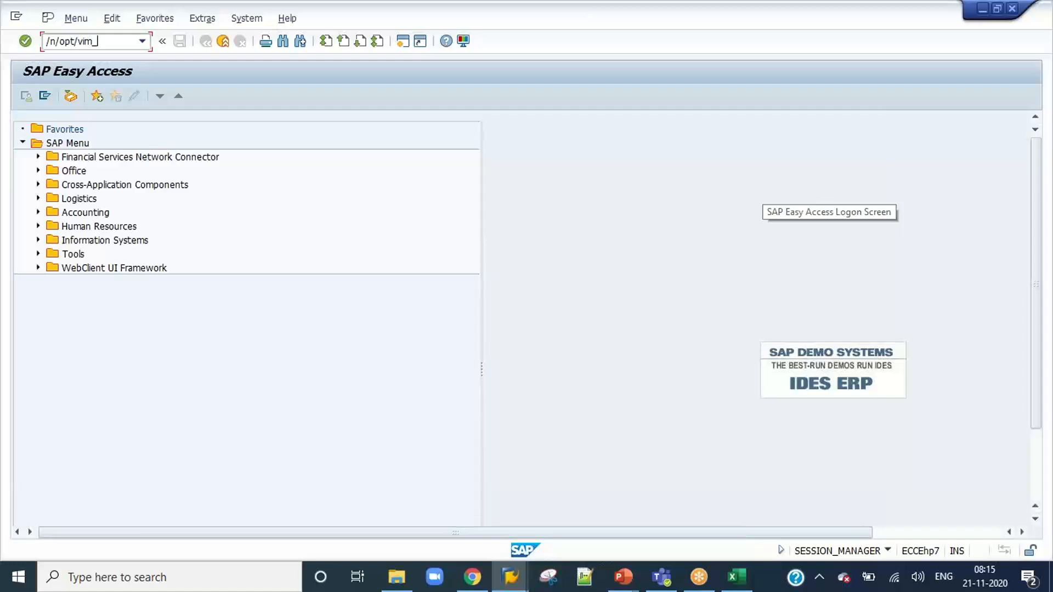
Start the VIM Workplace with /n/opt/vim_wp, open invoice 837 and start approving its 100.000,00 line item on cost center 1000.
{"action": "key", "text": "Return"}
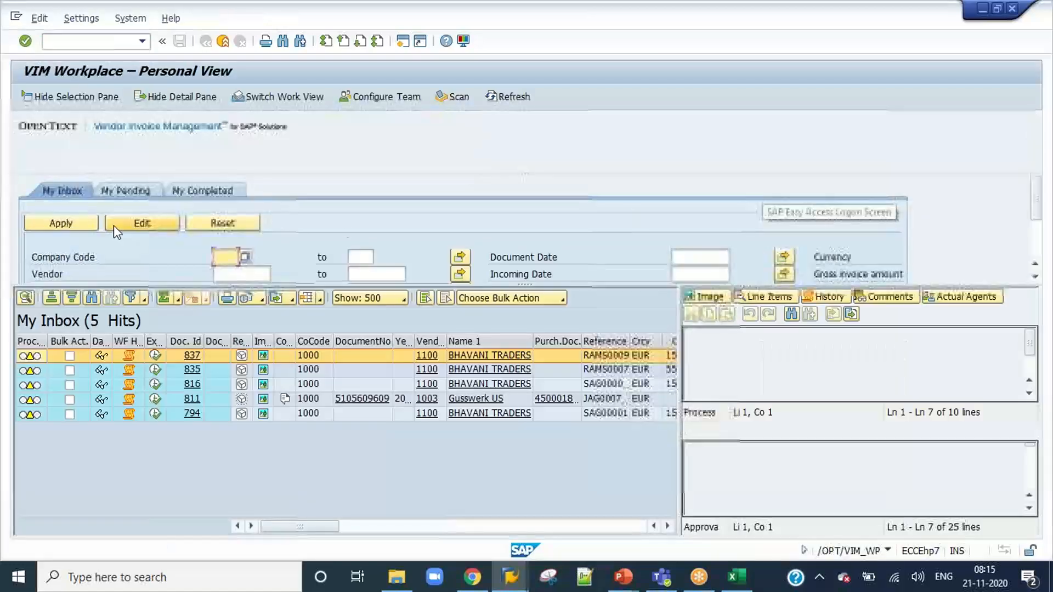
{"action": "left_click", "coordinate": [156, 356]}
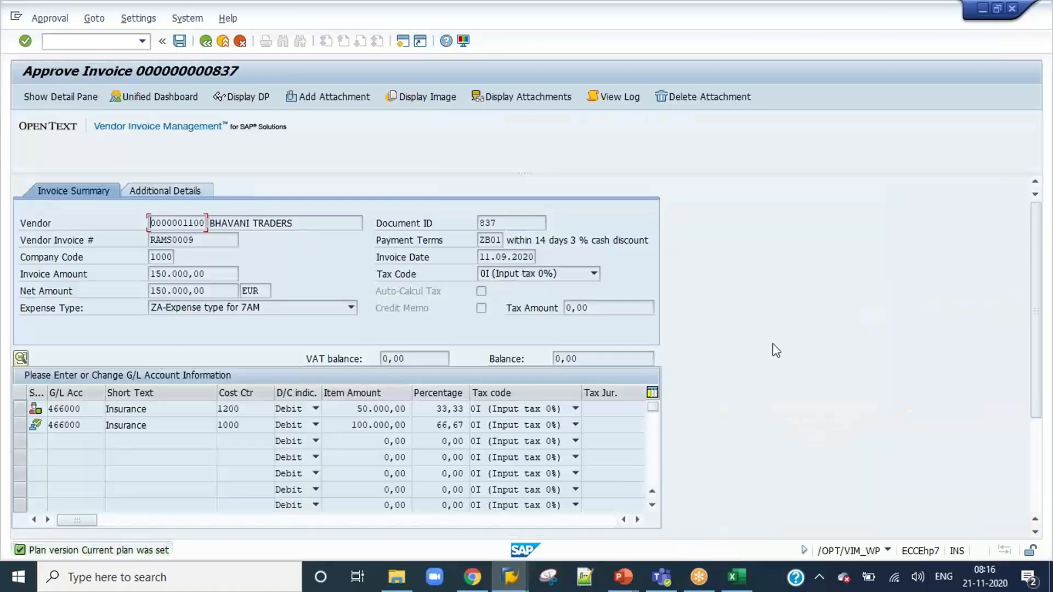
{"action": "left_click_drag", "start_coordinate": [1036, 364], "coordinate": [1042, 466]}
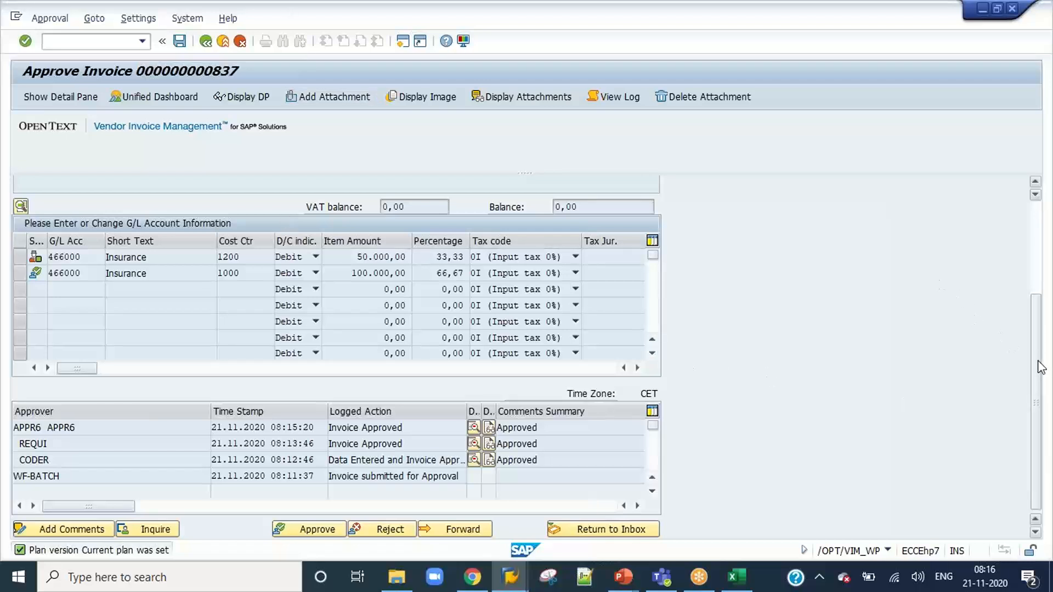
{"action": "left_click_drag", "start_coordinate": [1043, 358], "coordinate": [1043, 336]}
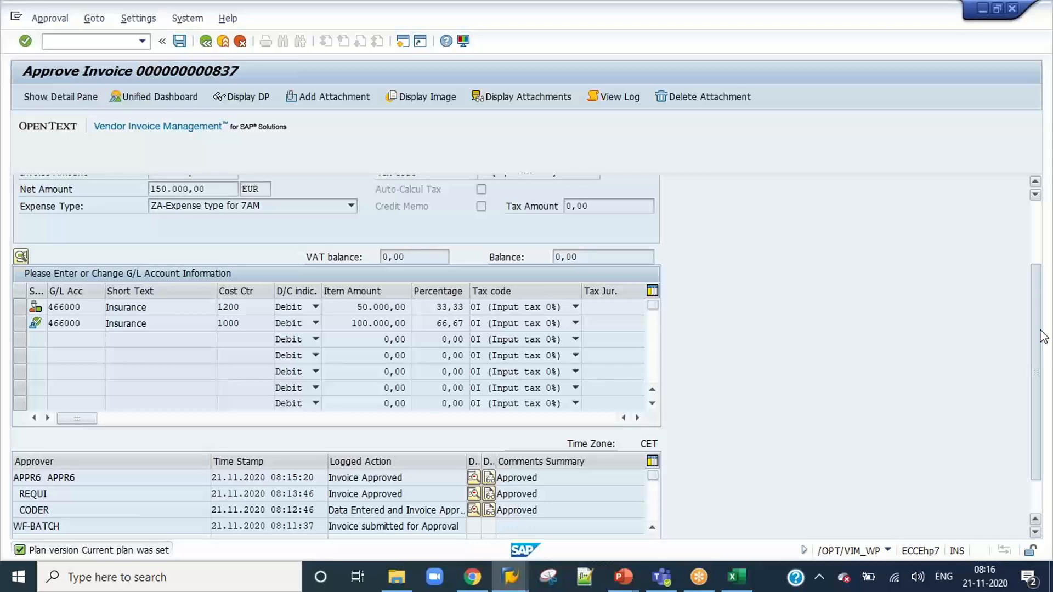
{"action": "left_click_drag", "start_coordinate": [1043, 336], "coordinate": [1041, 373]}
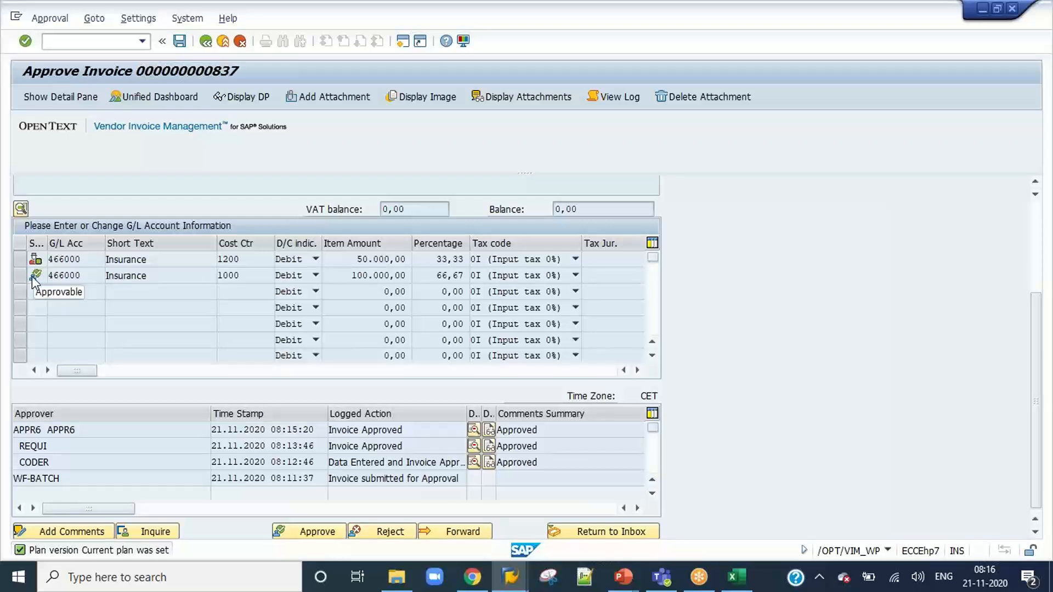
{"action": "left_click", "coordinate": [304, 531]}
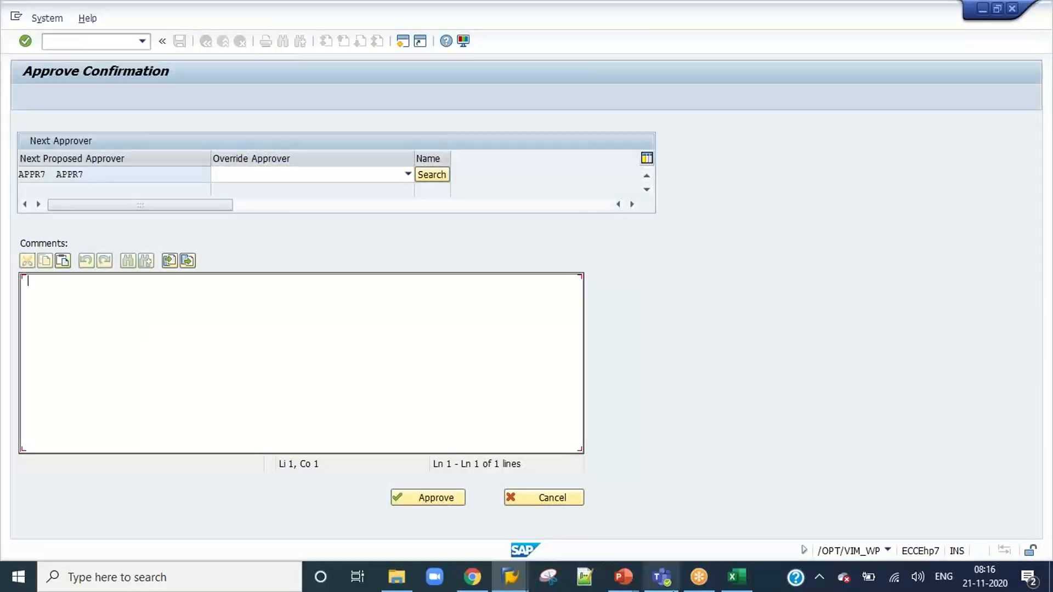
Compare the next proposed approver with the first line item's second-level approver on the PowerPoint workflow slide.
{"action": "left_click", "coordinate": [622, 576]}
{"action": "left_click", "coordinate": [676, 530]}
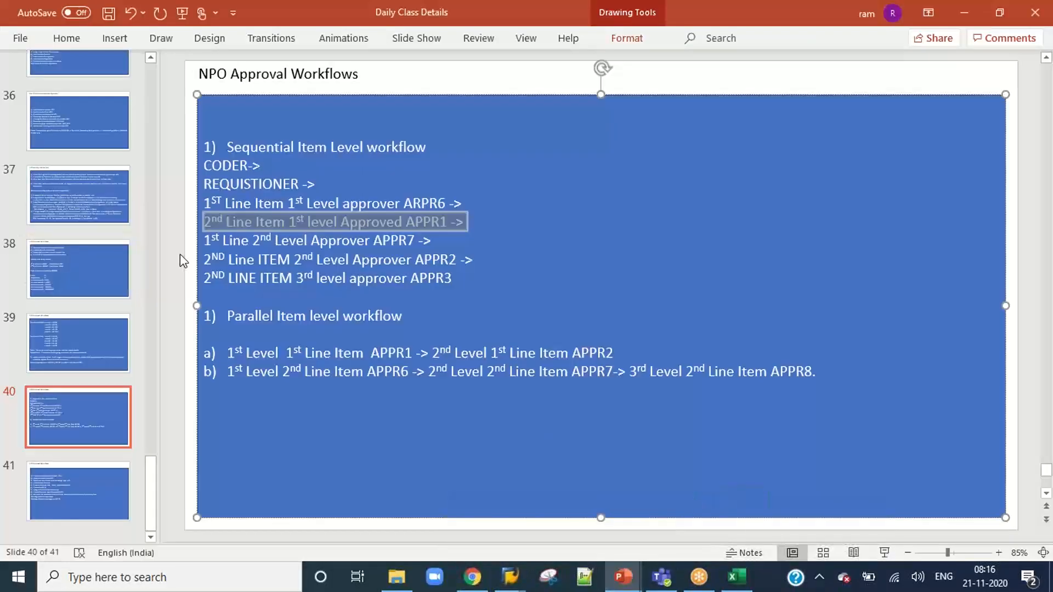
{"action": "left_click_drag", "start_coordinate": [207, 240], "coordinate": [434, 241]}
{"action": "key", "text": "alt+Tab"}
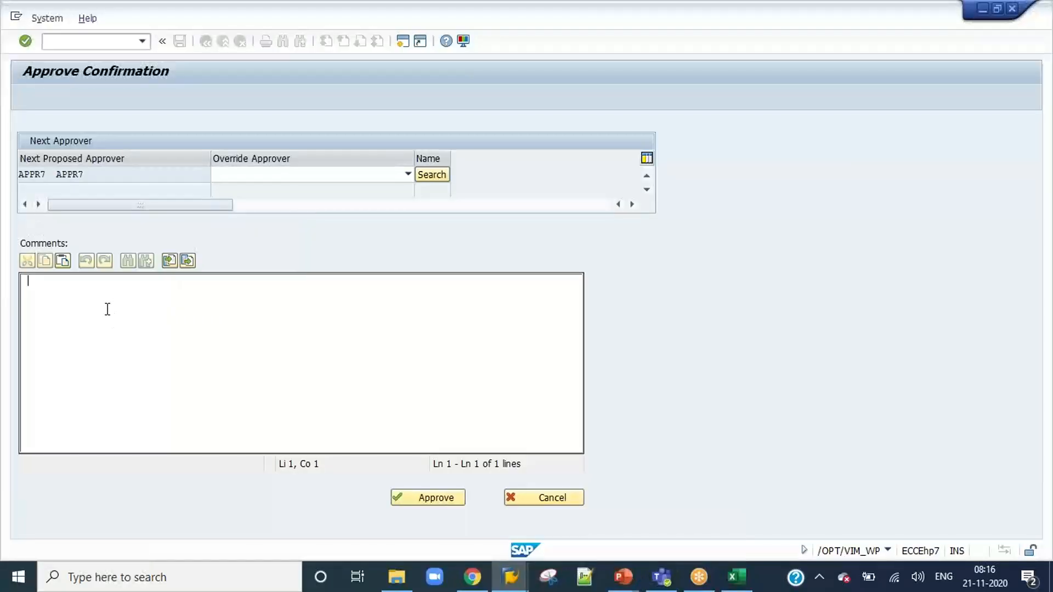
Approve the invoice as the second line item's first-level approver with the comment "Approved" and close the SAP session.
{"action": "type", "text": "Approved"}
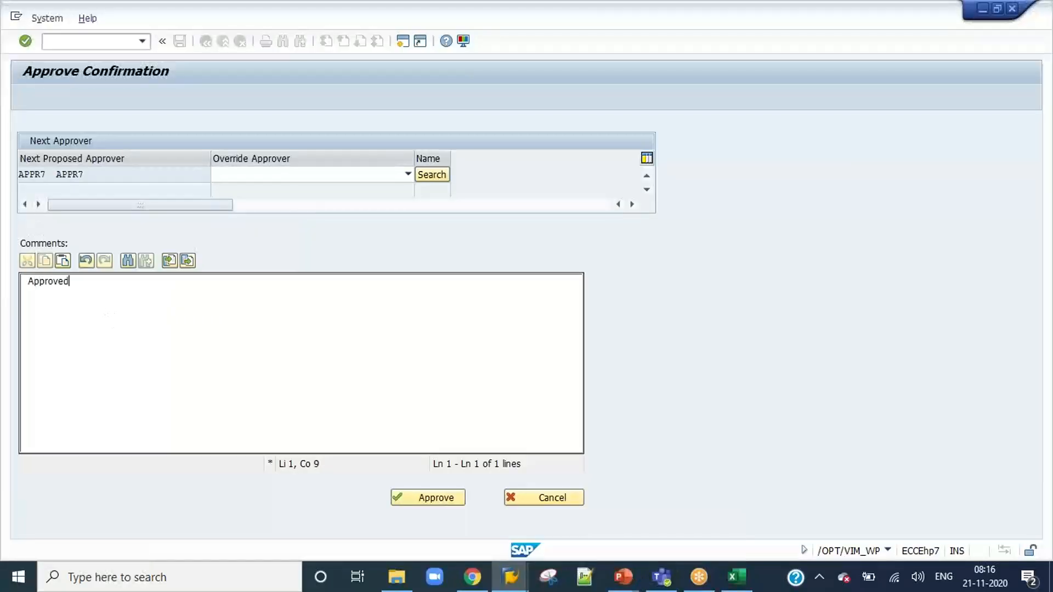
{"action": "left_click", "coordinate": [416, 497]}
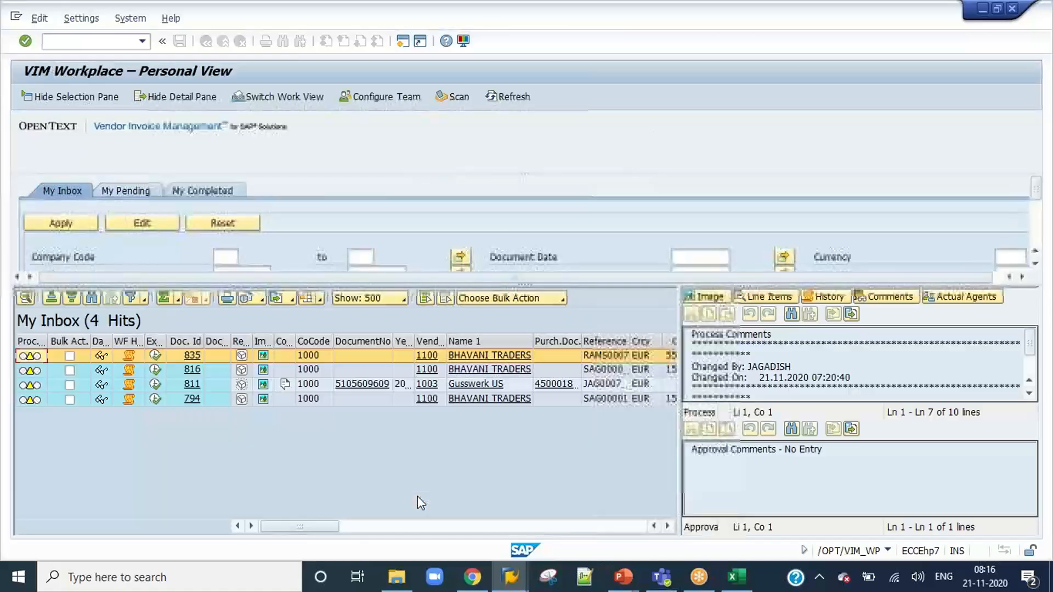
{"action": "left_click", "coordinate": [101, 41]}
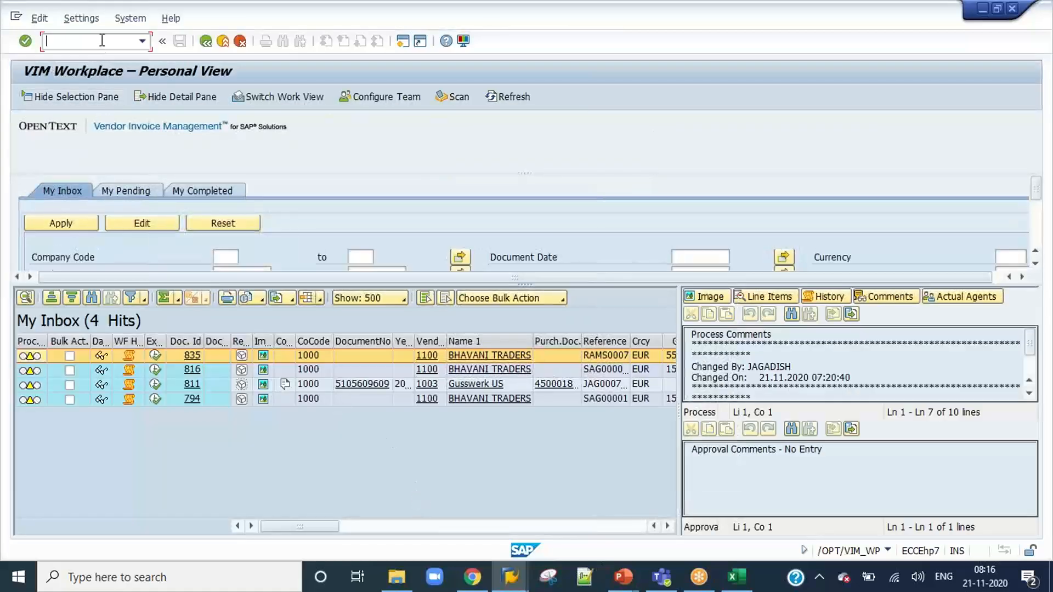
{"action": "type", "text": "/ne"}
{"action": "key", "text": "alt+Tab"}
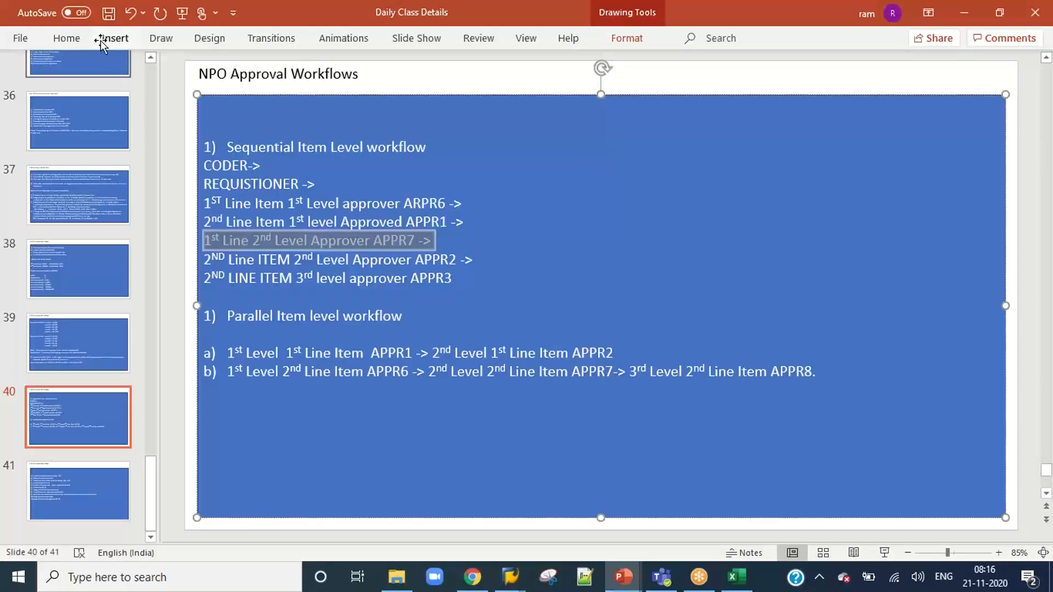
Switch to SAP Logon and log on to the DEV system as user APPR7, entering the account password.
{"action": "mouse_move", "coordinate": [510, 582]}
{"action": "left_click", "coordinate": [411, 521]}
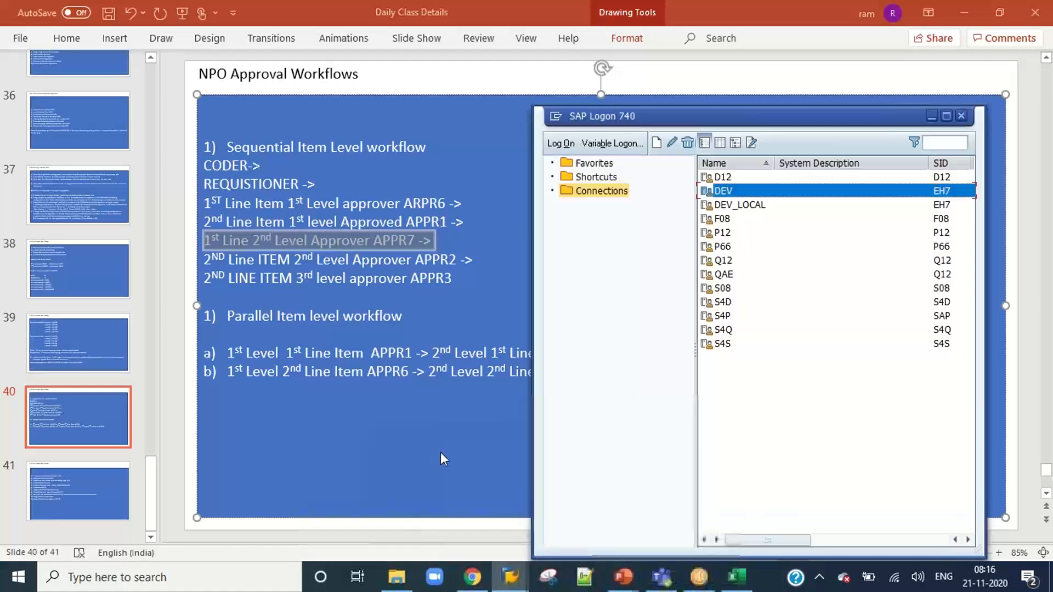
{"action": "double_click", "coordinate": [718, 195]}
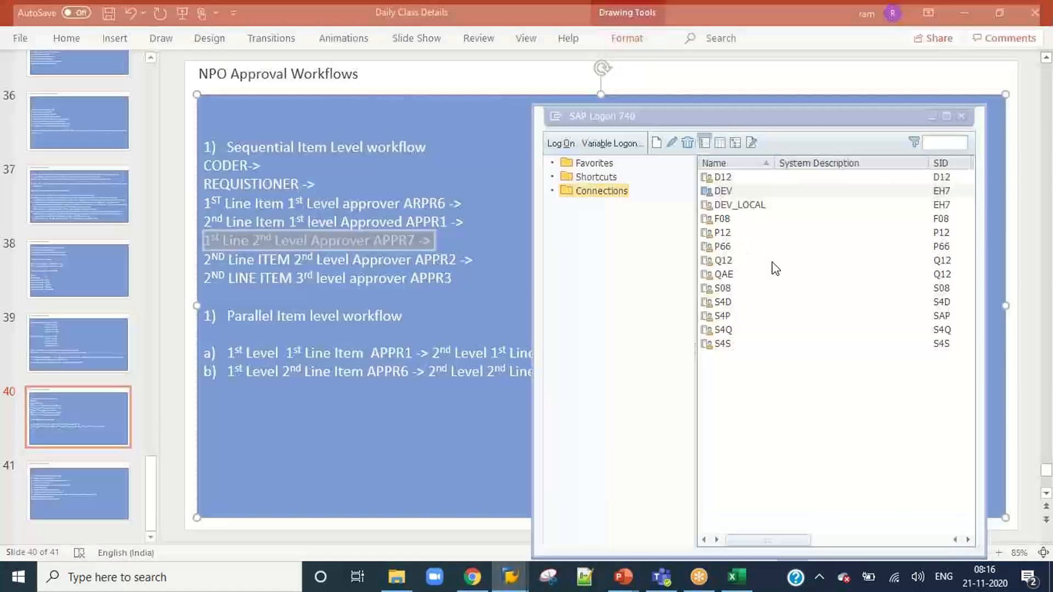
{"action": "type", "text": "appr7"}
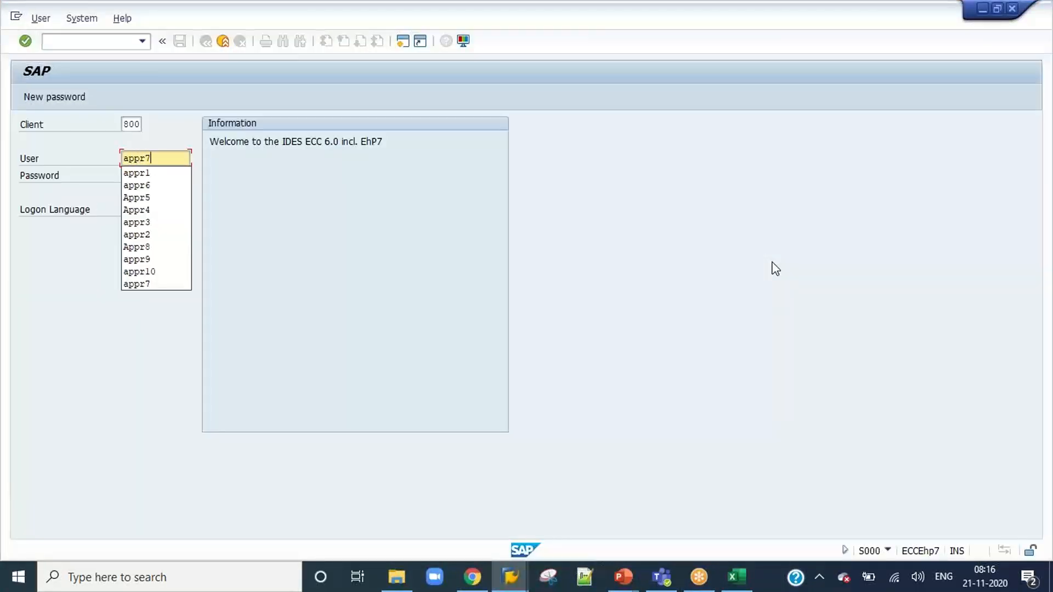
{"action": "key", "text": "Tab"}
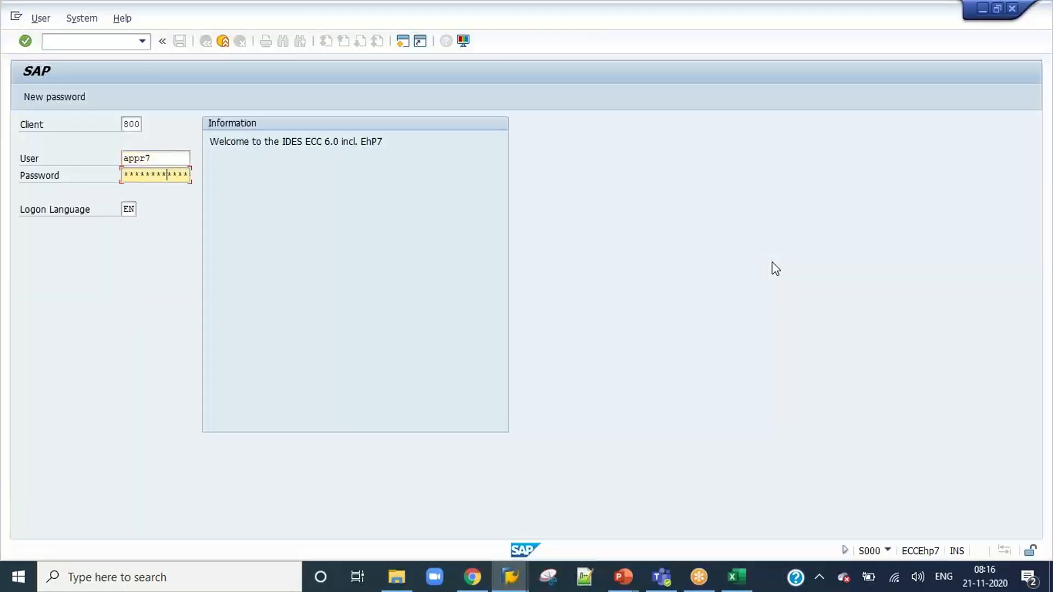
{"action": "key", "text": "Return"}
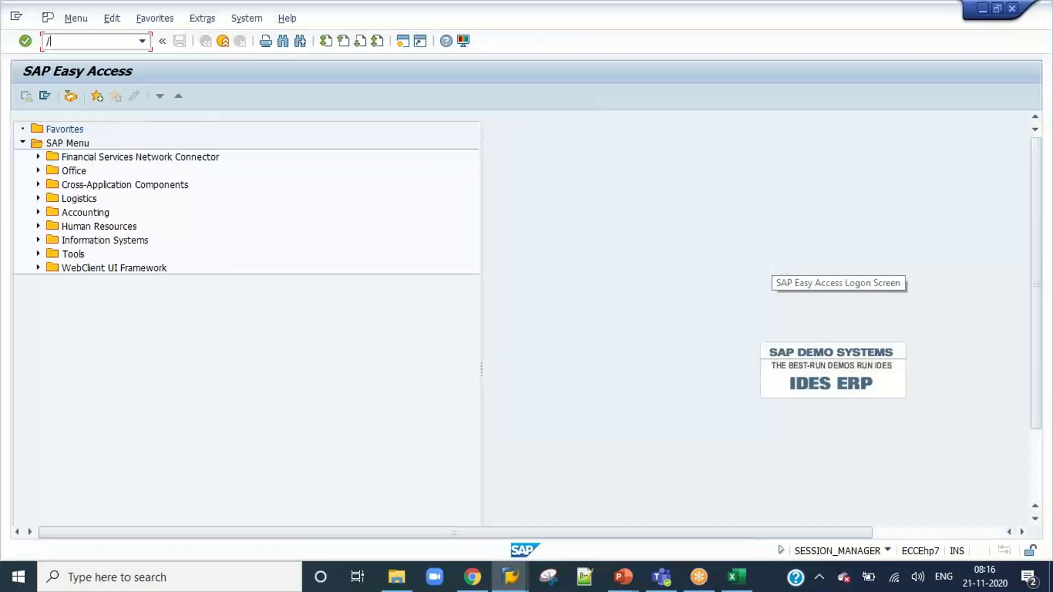
Start the VIM Workplace with /n/opt/vim_wp, open invoice 837, select the cost center 1200 line item and review the approval log.
{"action": "type", "text": "/n/opt/vim_wp"}
{"action": "key", "text": "Return"}
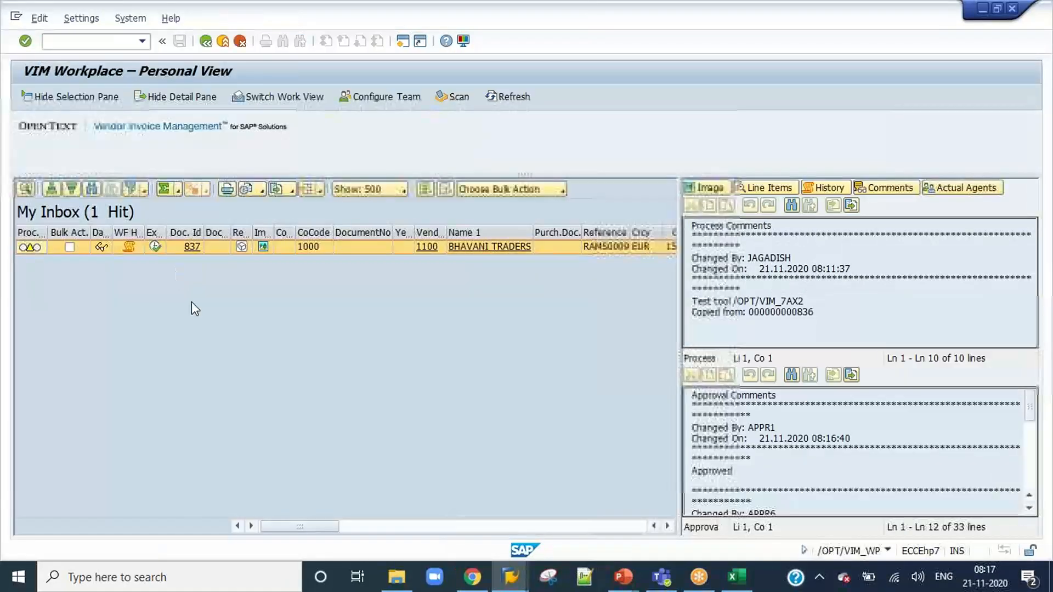
{"action": "left_click", "coordinate": [157, 247]}
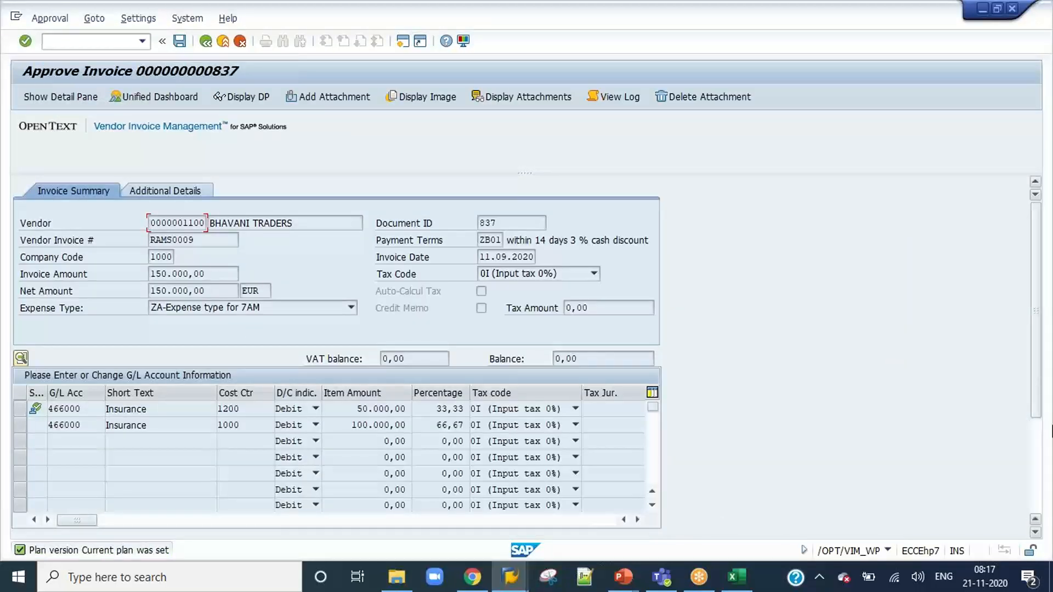
{"action": "left_click", "coordinate": [22, 409]}
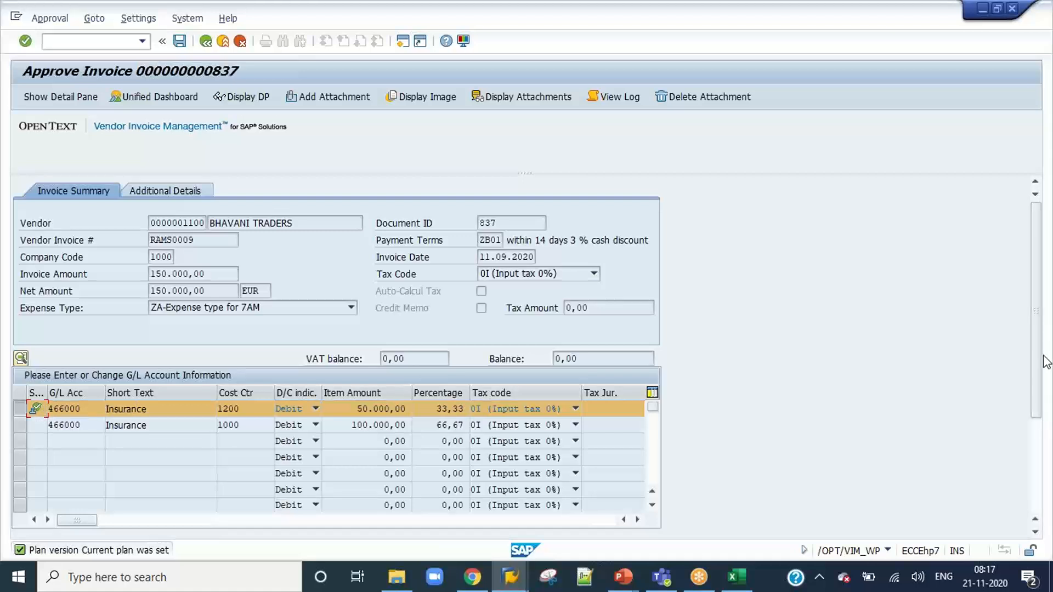
{"action": "left_click_drag", "start_coordinate": [1042, 360], "coordinate": [1036, 455]}
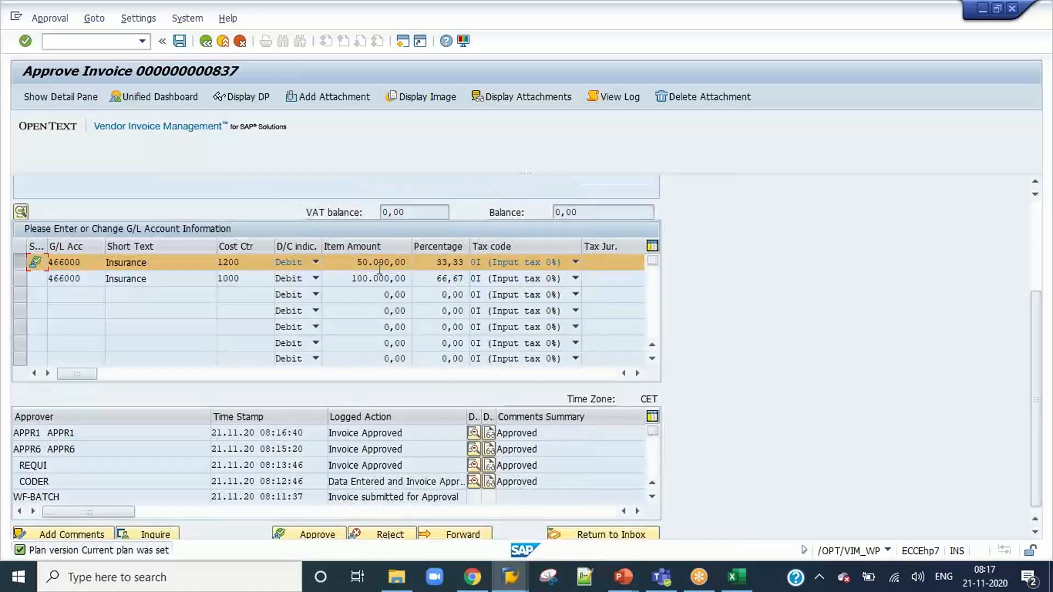
Open the approval COA configuration with /o/opt/ar_coa in a new session and check the Approval Level 2 limit for company code 1000, expense type ZA.
{"action": "left_click", "coordinate": [626, 577]}
{"action": "left_click", "coordinate": [87, 41]}
{"action": "type", "text": "/o/opt/ar_coa"}
{"action": "key", "text": "Return"}
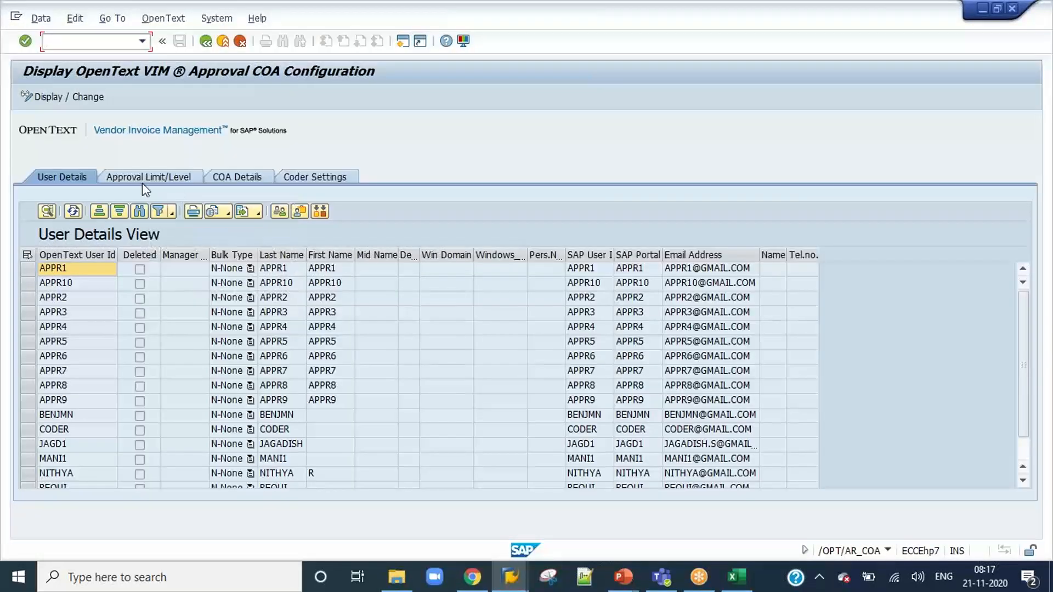
{"action": "left_click", "coordinate": [145, 181]}
{"action": "scroll", "coordinate": [110, 402], "scroll_direction": "down", "scroll_amount": 5}
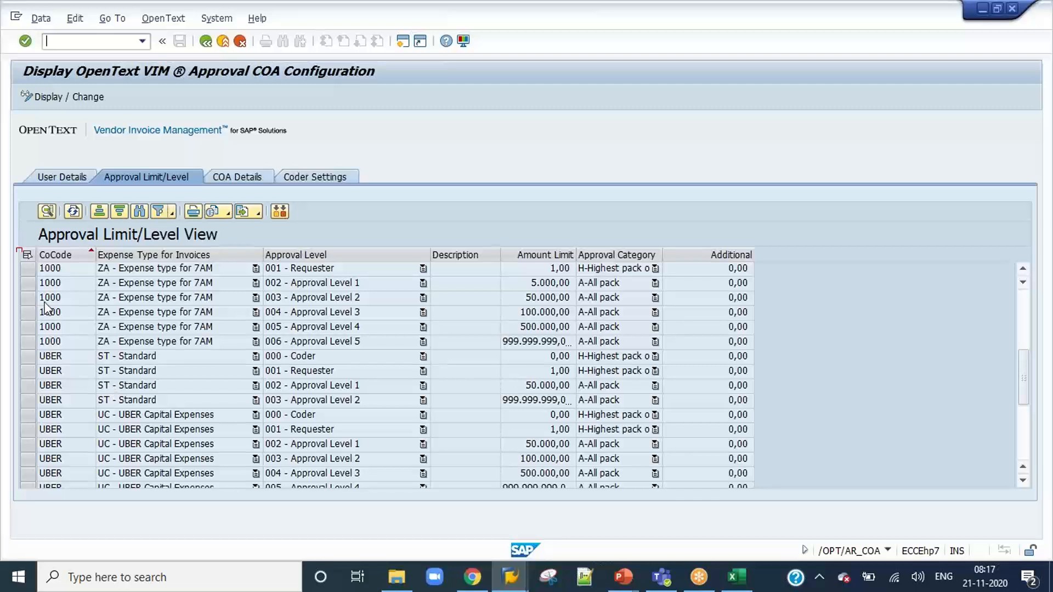
{"action": "left_click", "coordinate": [27, 298]}
{"action": "scroll", "coordinate": [238, 384], "scroll_direction": "up", "scroll_amount": 3}
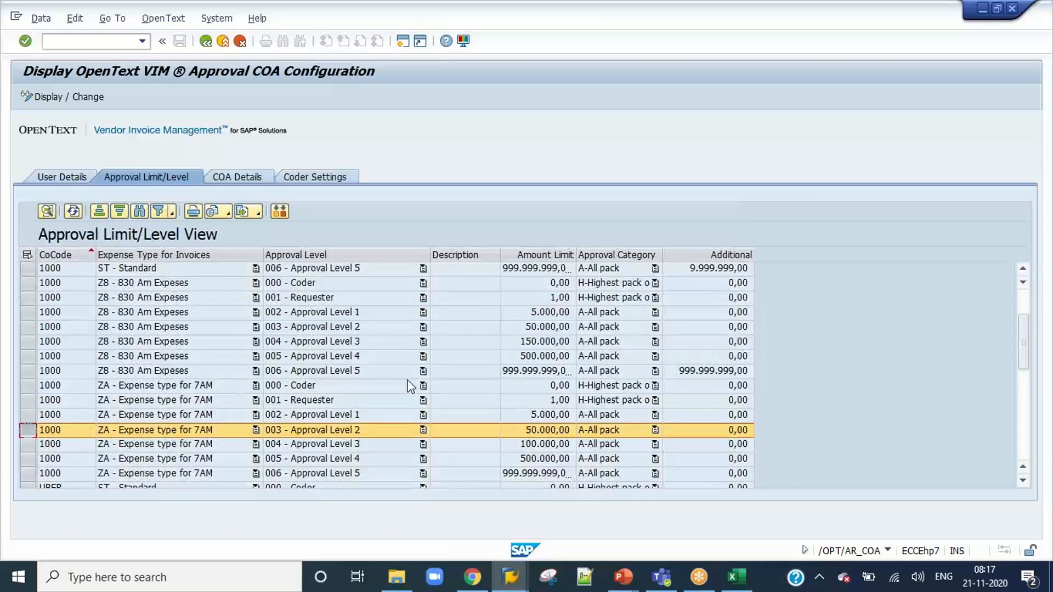
Return to invoice 837, start its approval as first line item second-level approver, and check the next approver on the NPO Approval Workflows slide in PowerPoint.
{"action": "key", "text": "alt+Tab"}
{"action": "mouse_move", "coordinate": [1035, 329]}
{"action": "left_mouse_down"}
{"action": "mouse_move", "coordinate": [1037, 250]}
{"action": "mouse_move", "coordinate": [1034, 346]}
{"action": "left_mouse_up"}
{"action": "left_click", "coordinate": [286, 528]}
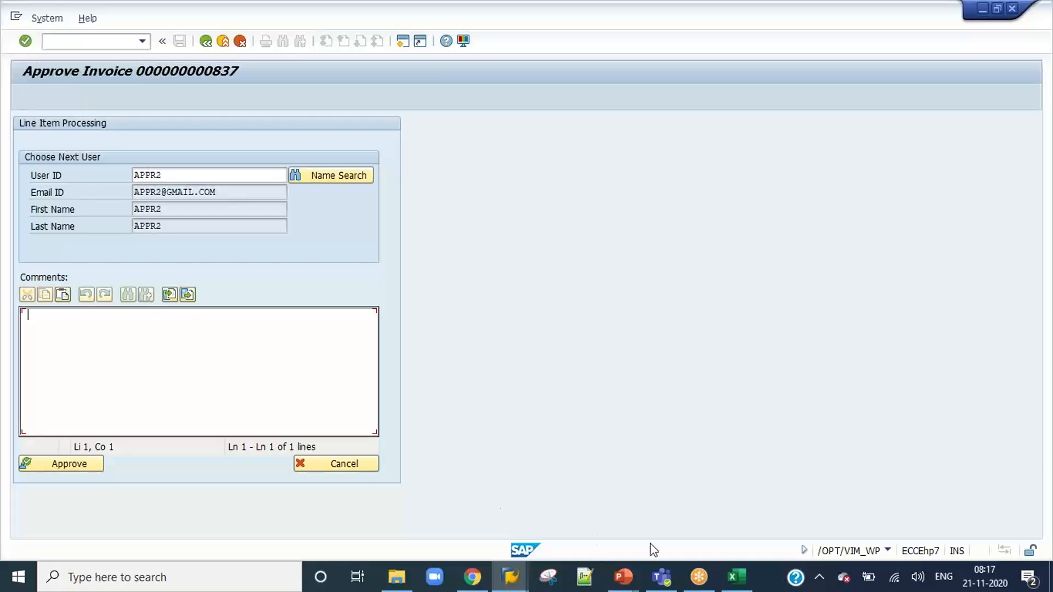
{"action": "mouse_move", "coordinate": [639, 568]}
{"action": "left_click", "coordinate": [679, 524]}
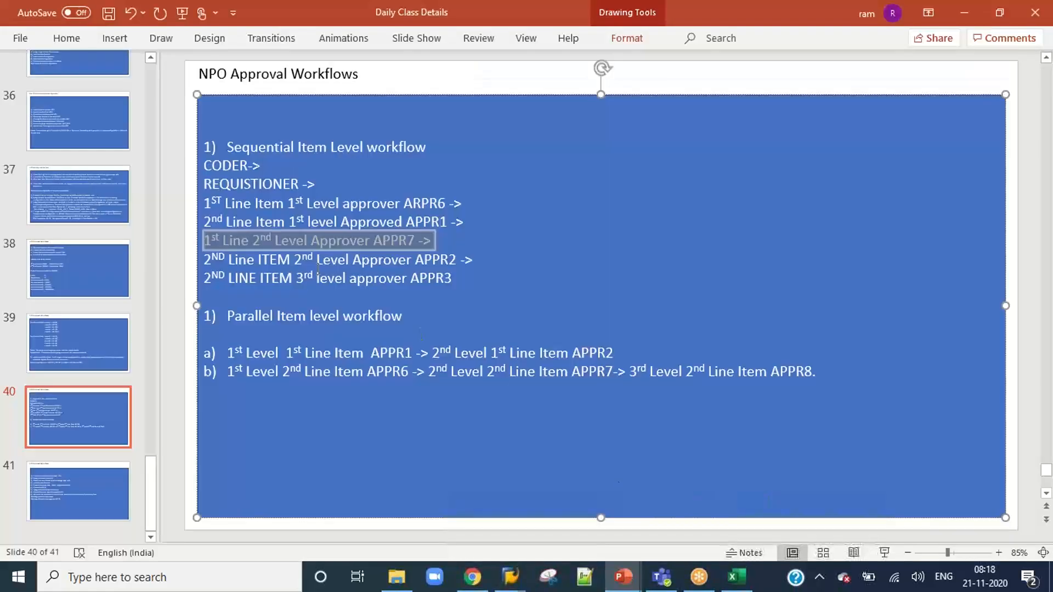
{"action": "left_click", "coordinate": [265, 258]}
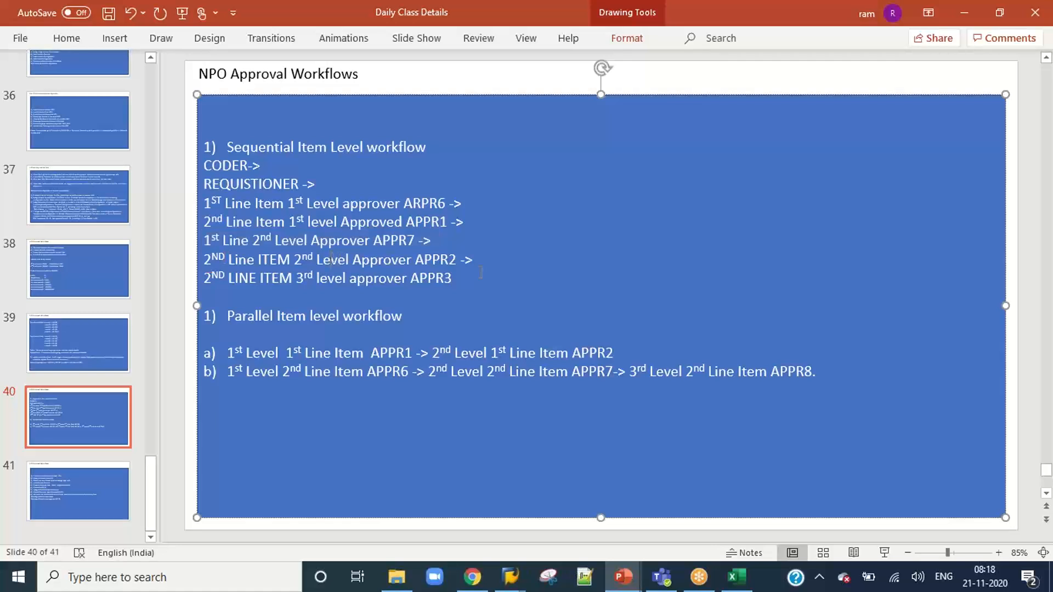
Switch back to SAP, approve invoice 837 with the comment "Approevd" and APPR2 as next user, and close the session.
{"action": "key", "text": "alt+Tab"}
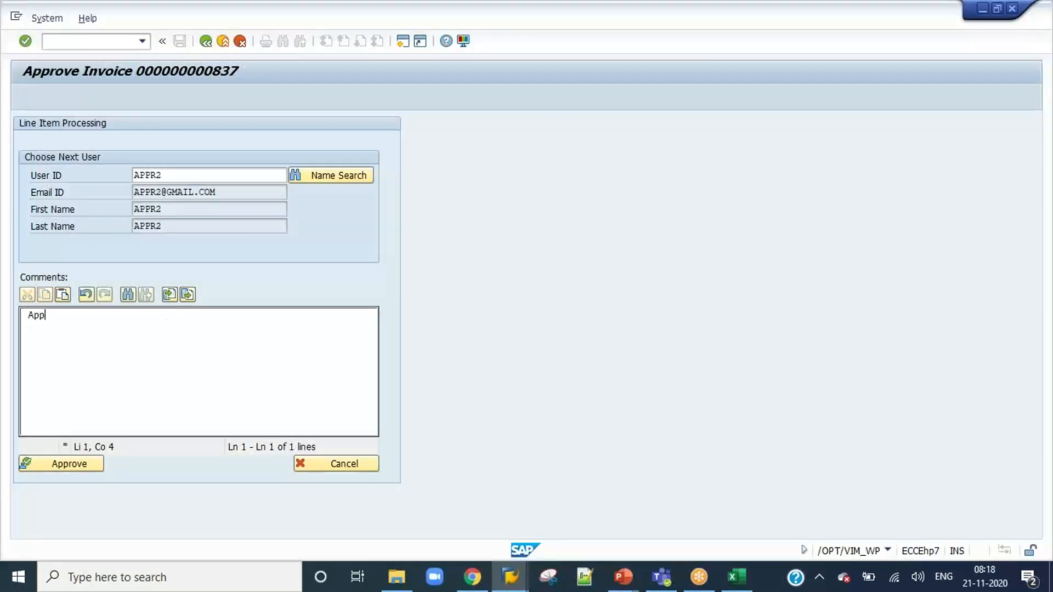
{"action": "left_click", "coordinate": [70, 465]}
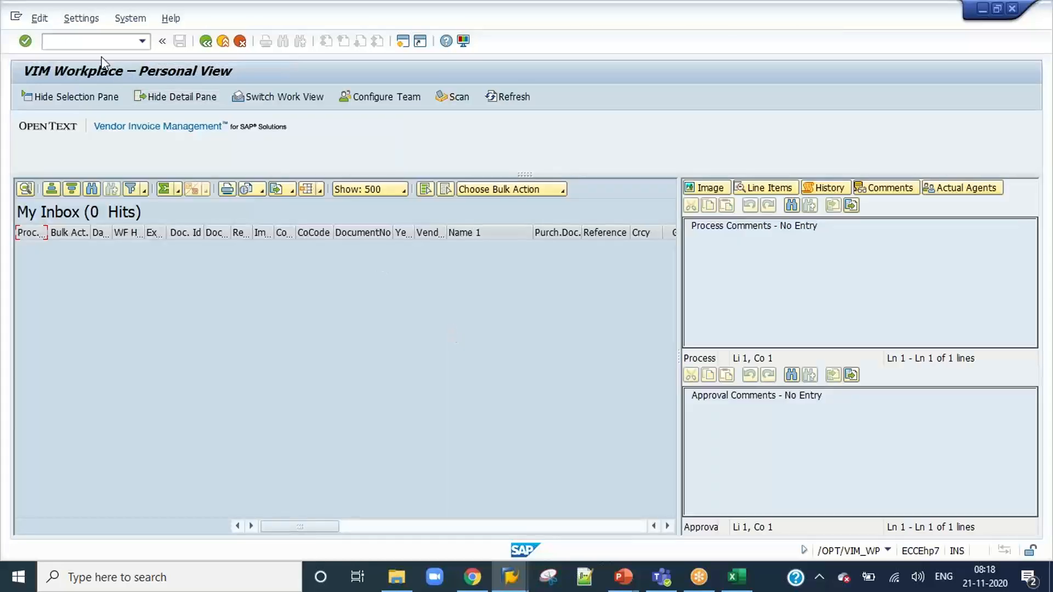
{"action": "left_click", "coordinate": [220, 47]}
Switch to SAP Logon and log on to the DEV system as user appr2, entering the account password.
{"action": "key", "text": "alt+Tab"}
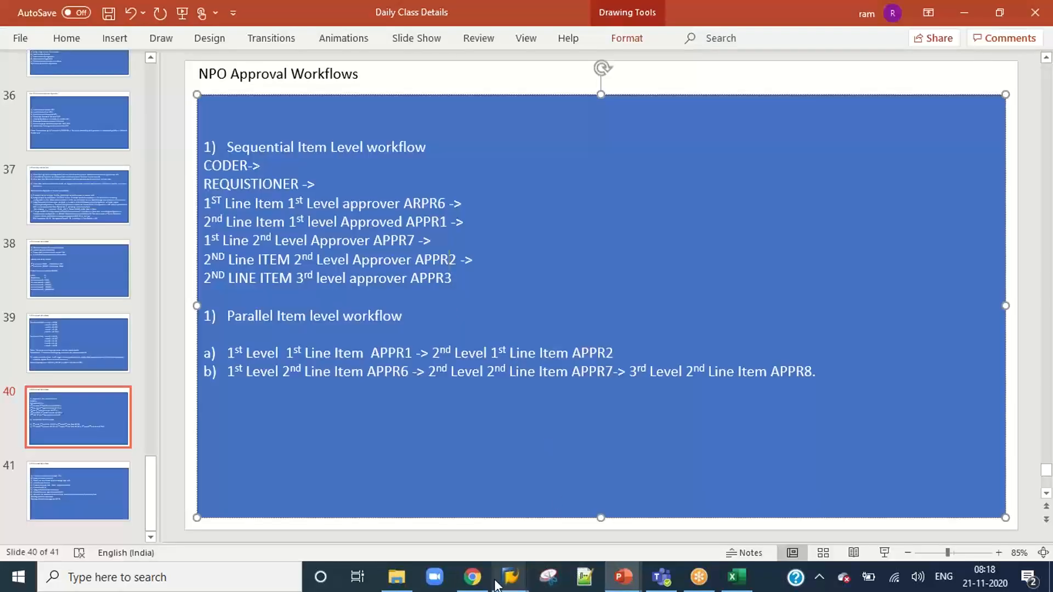
{"action": "mouse_move", "coordinate": [510, 577]}
{"action": "left_click", "coordinate": [344, 528]}
{"action": "left_click", "coordinate": [752, 193]}
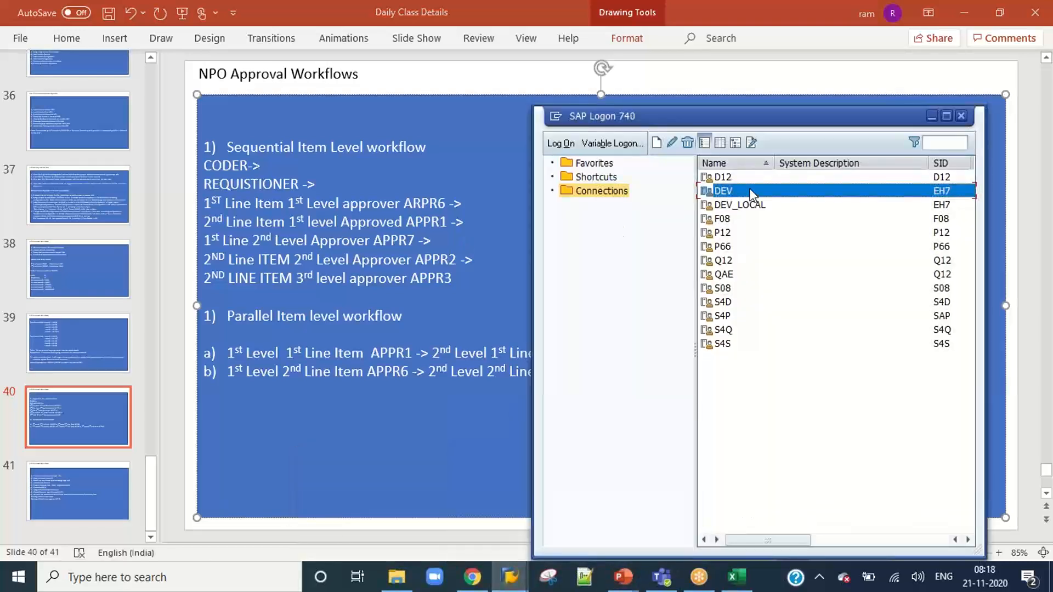
{"action": "double_click", "coordinate": [751, 192]}
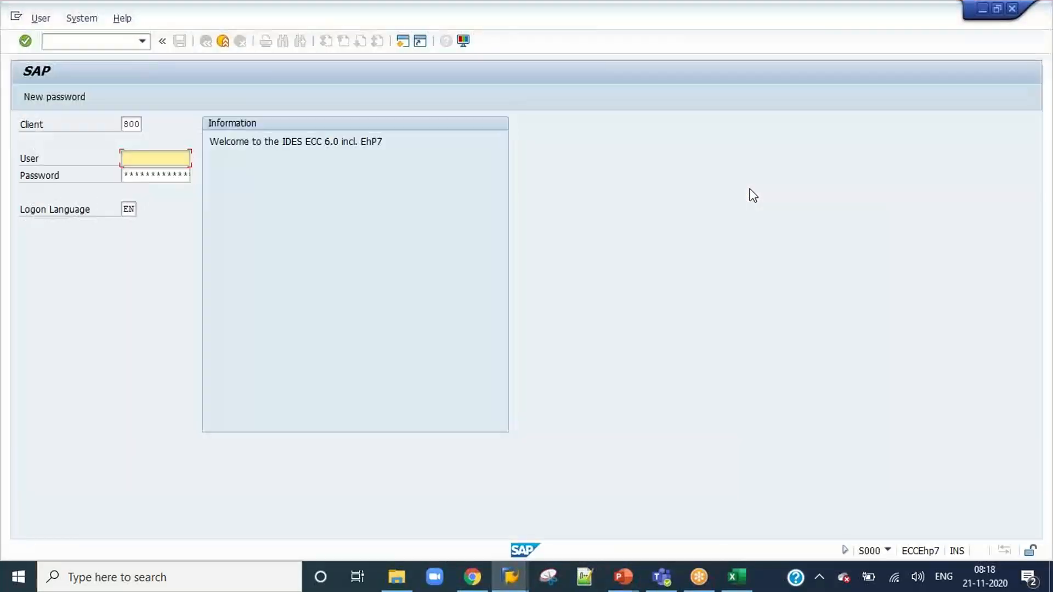
{"action": "type", "text": "appr2"}
{"action": "key", "text": "Tab"}
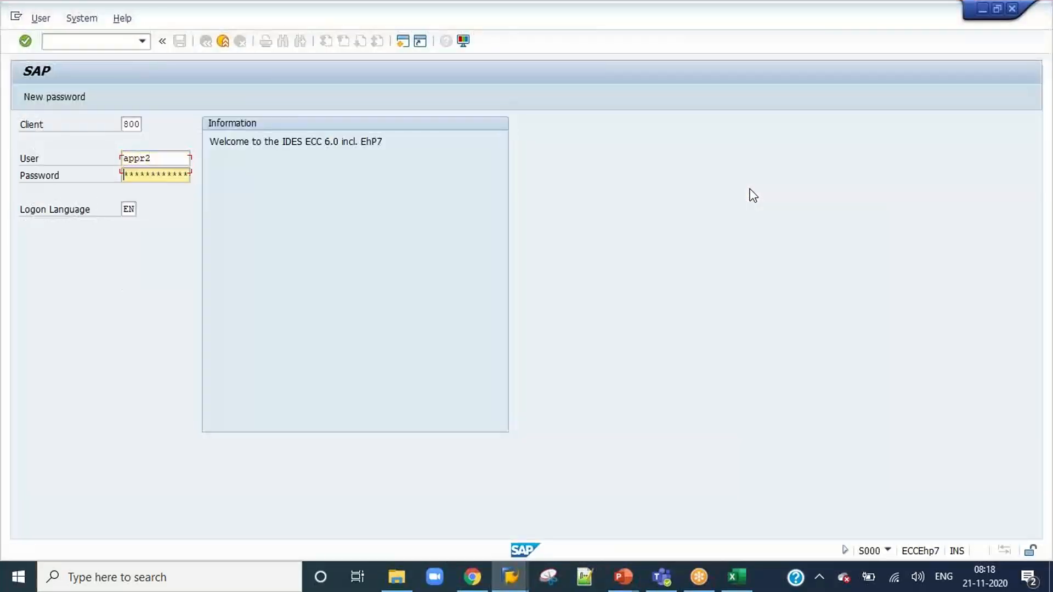
{"action": "type", "text": "***"}
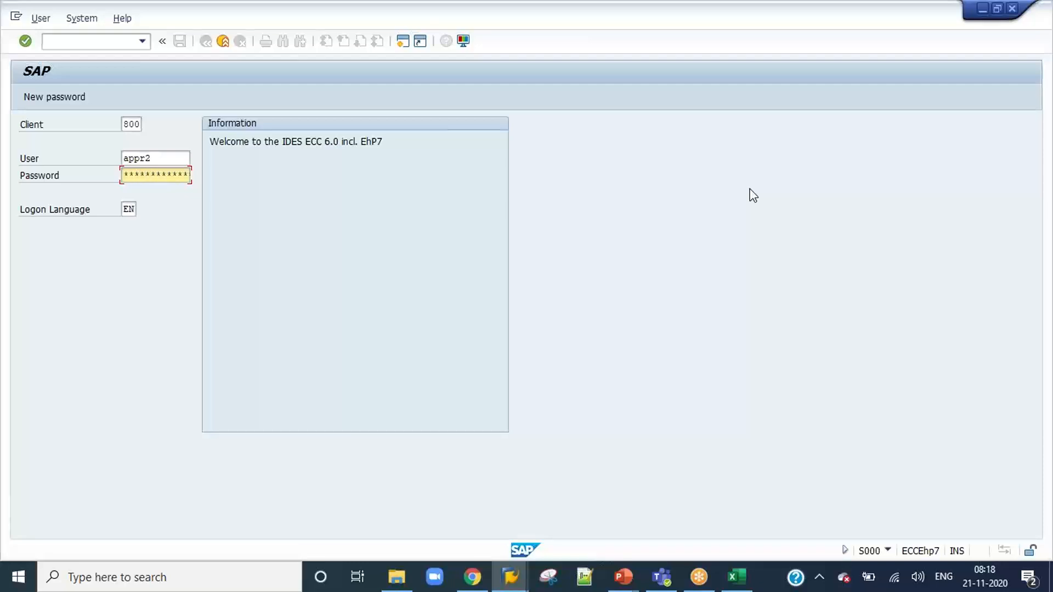
{"action": "key", "text": "Return"}
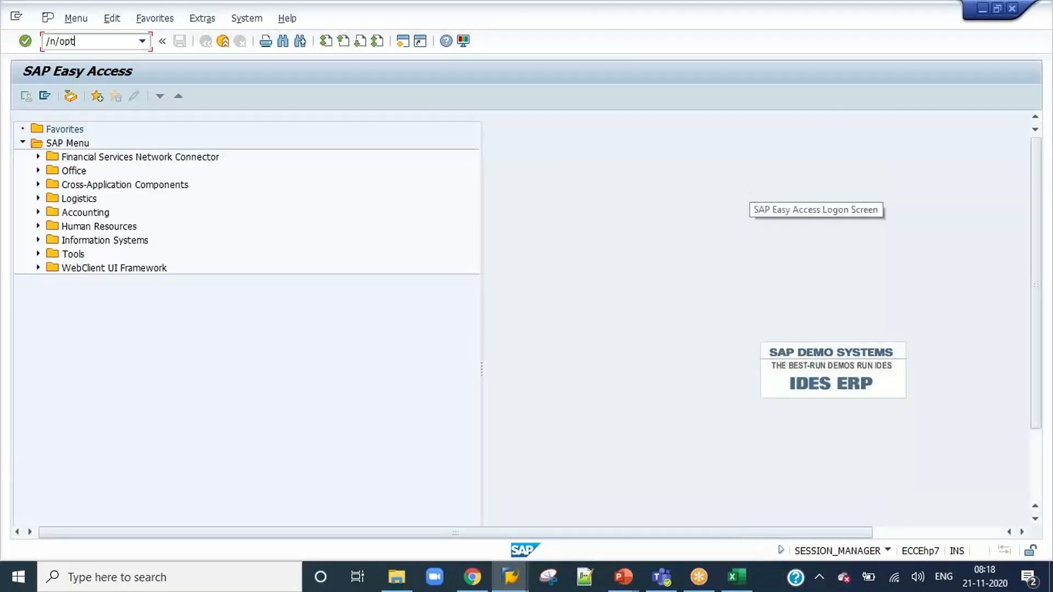
Start the VIM Workplace with /n/opt/vim_wp, open invoice 837 for approval, select the cost center 1200 line item and review the approval log.
{"action": "key", "text": "Return"}
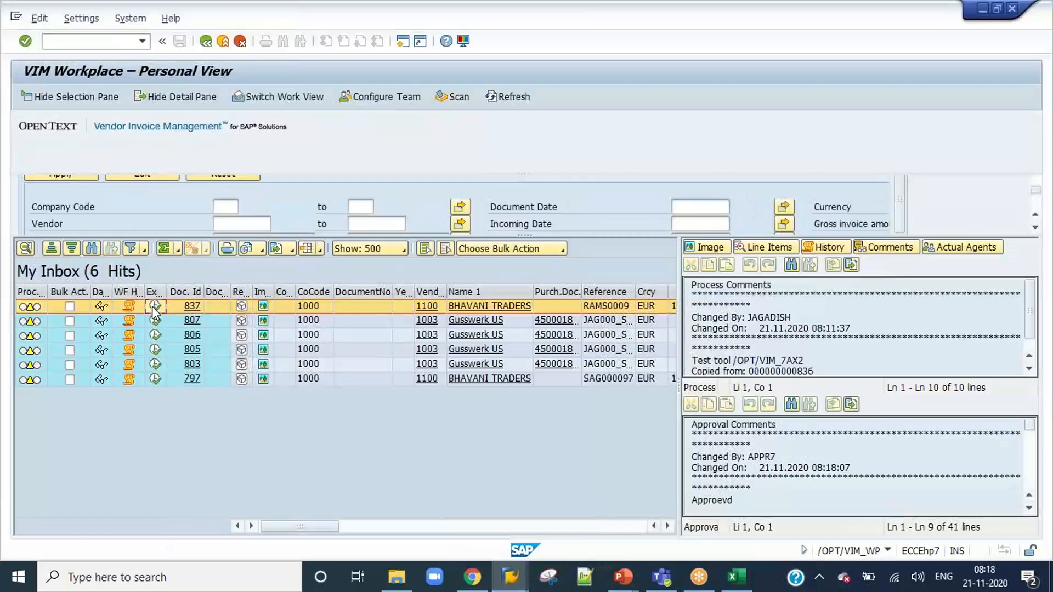
{"action": "left_click", "coordinate": [155, 308]}
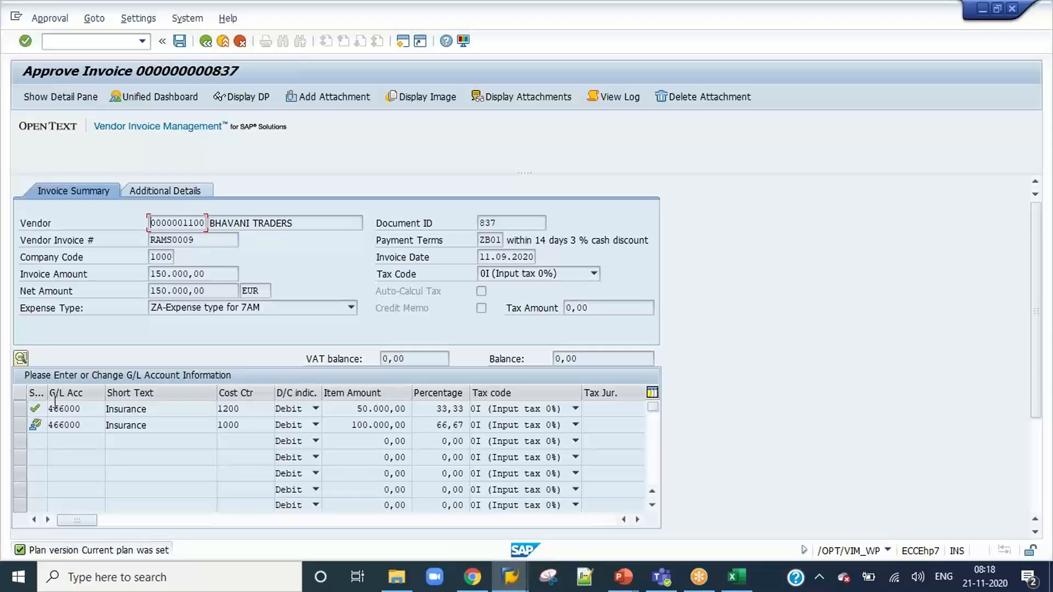
{"action": "left_click", "coordinate": [21, 409]}
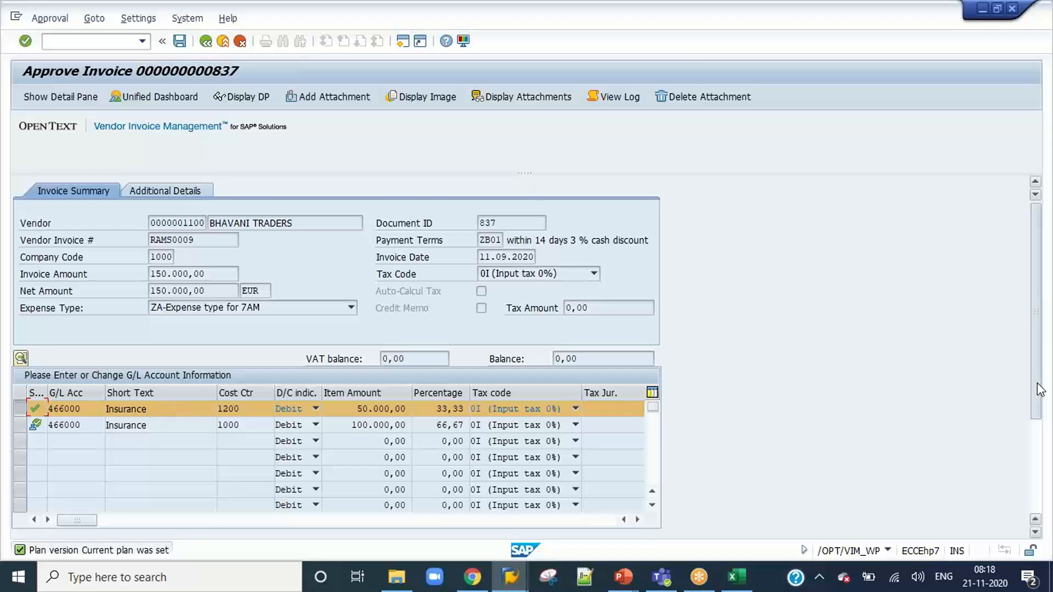
{"action": "scroll", "coordinate": [1036, 379], "scroll_direction": "down", "scroll_amount": 3}
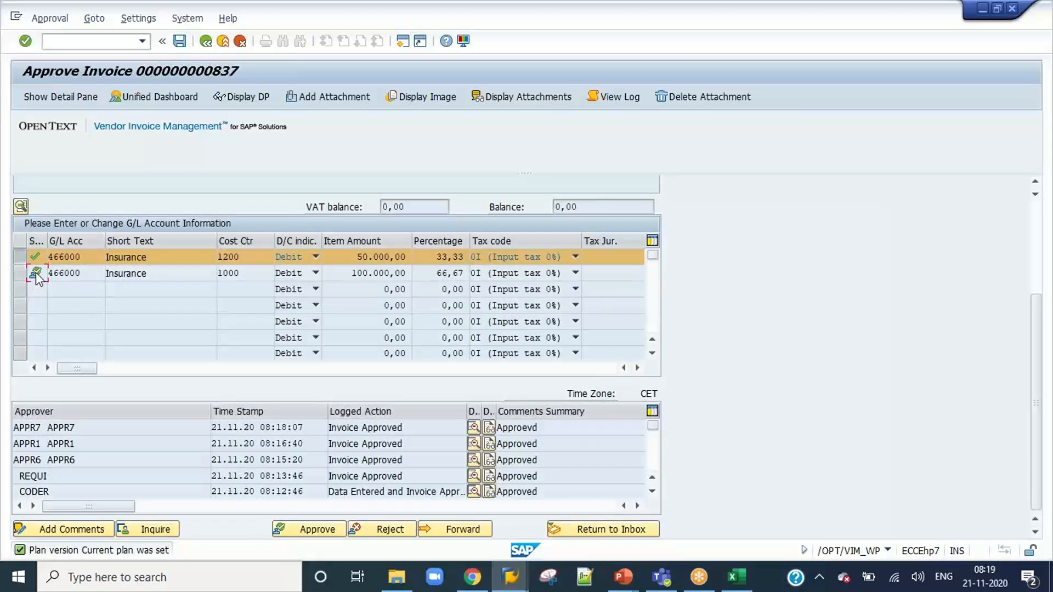
Start approving invoice 837 as APPR2 and highlight the second line item's third-level approver APPR3 on the PowerPoint workflow slide.
{"action": "left_click", "coordinate": [322, 532]}
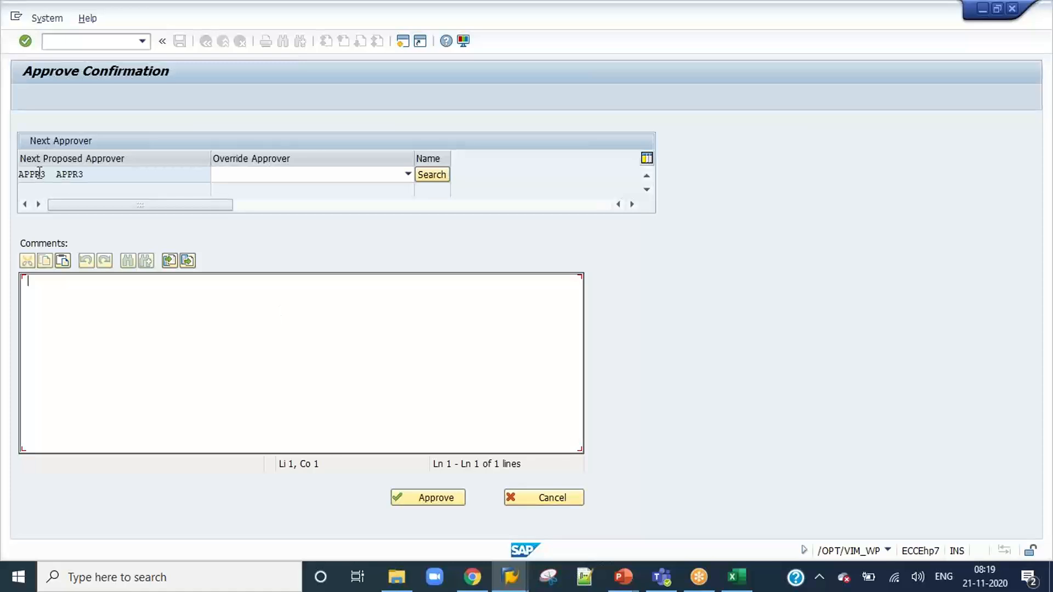
{"action": "mouse_move", "coordinate": [623, 577]}
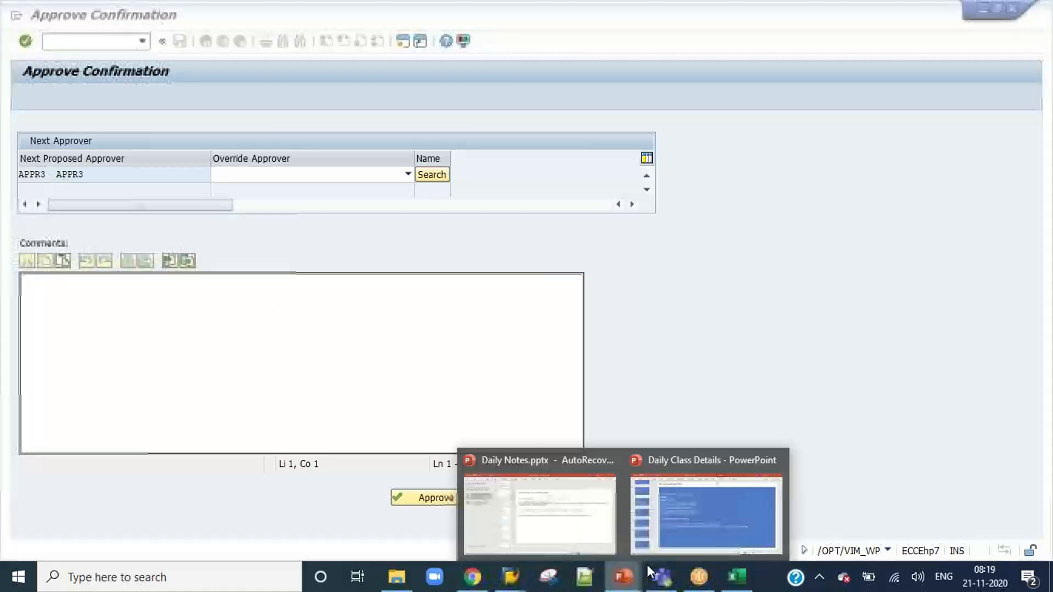
{"action": "left_click", "coordinate": [685, 510]}
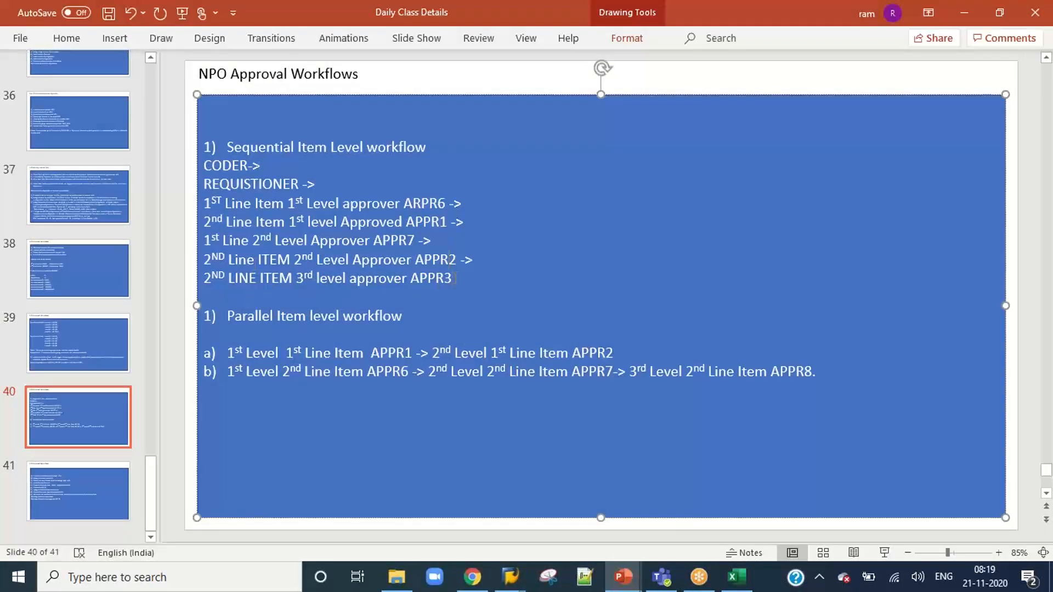
{"action": "left_click_drag", "start_coordinate": [454, 278], "coordinate": [348, 278]}
Switch back to SAP, approve the invoice with the comment "Approved" and end the session with /nex.
{"action": "key", "text": "alt+Tab"}
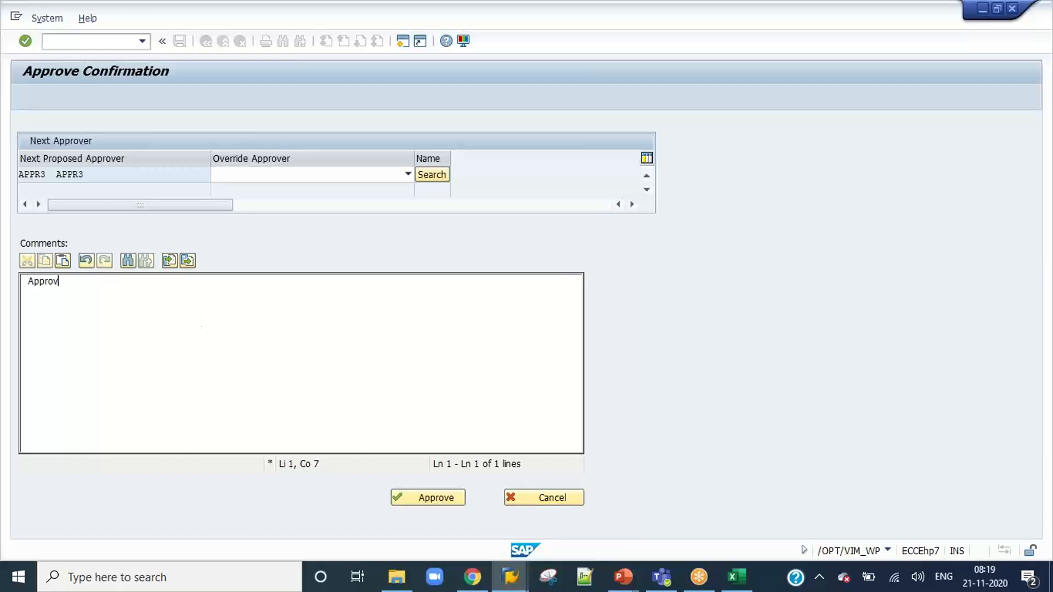
{"action": "left_click", "coordinate": [433, 498]}
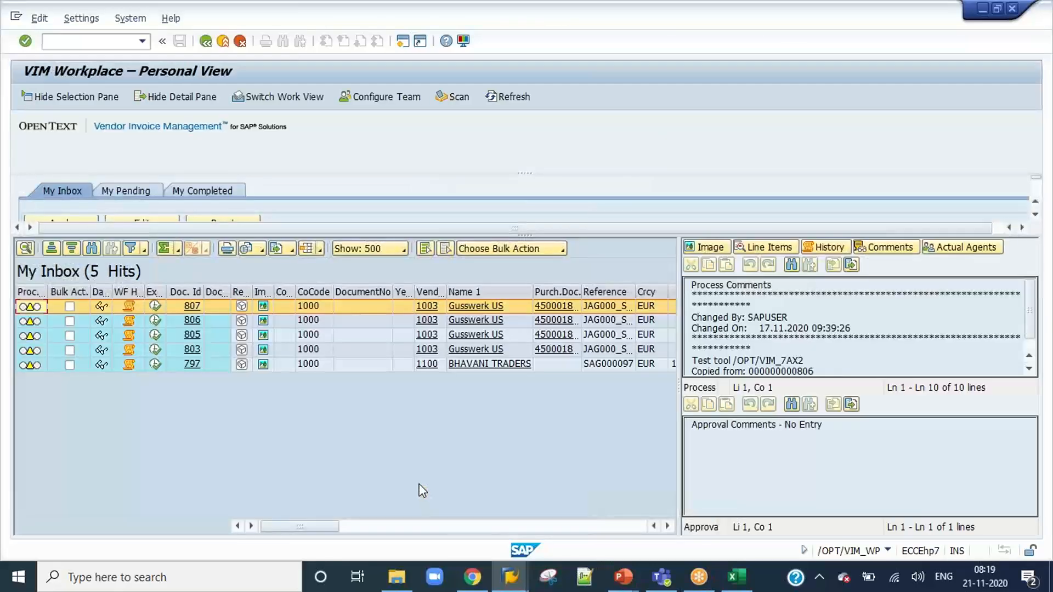
{"action": "left_click", "coordinate": [89, 41]}
{"action": "type", "text": "/nex"}
{"action": "key", "text": "Return"}
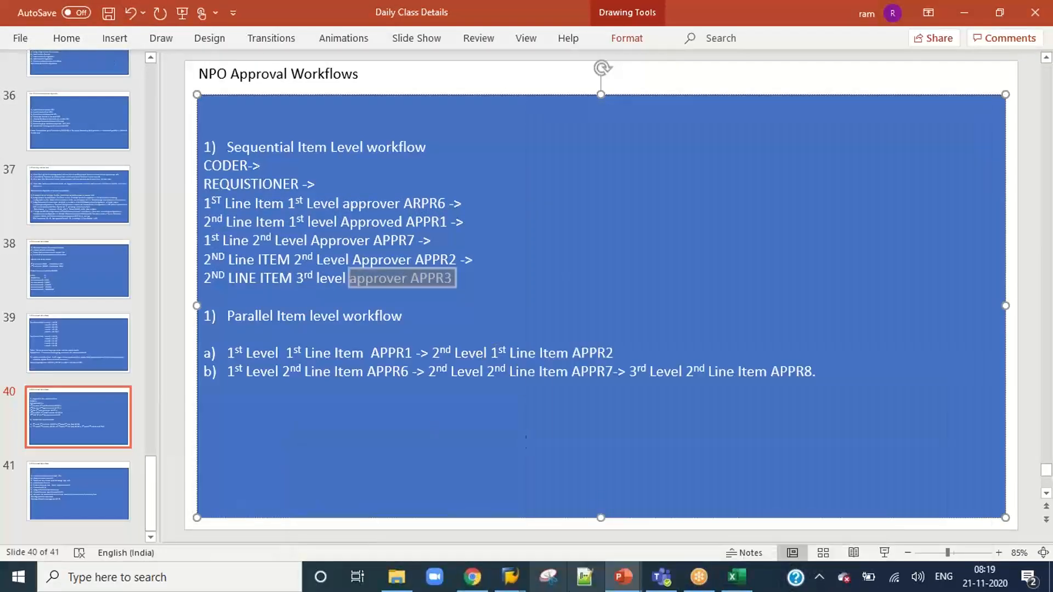
Switch to SAP Logon and log on to the DEV system as user appr3, entering the account password.
{"action": "mouse_move", "coordinate": [510, 577]}
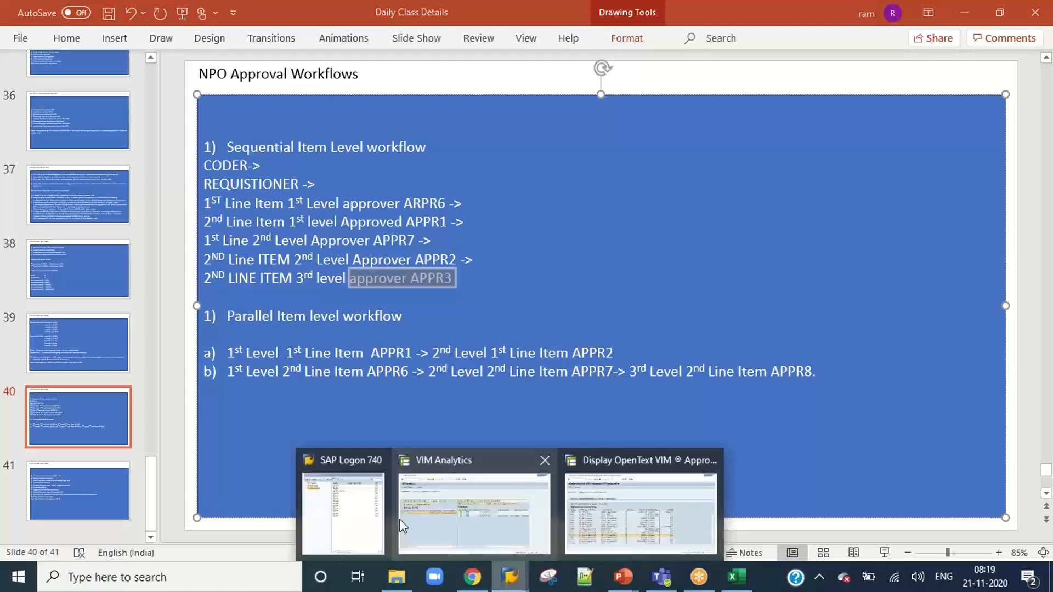
{"action": "left_click", "coordinate": [332, 518]}
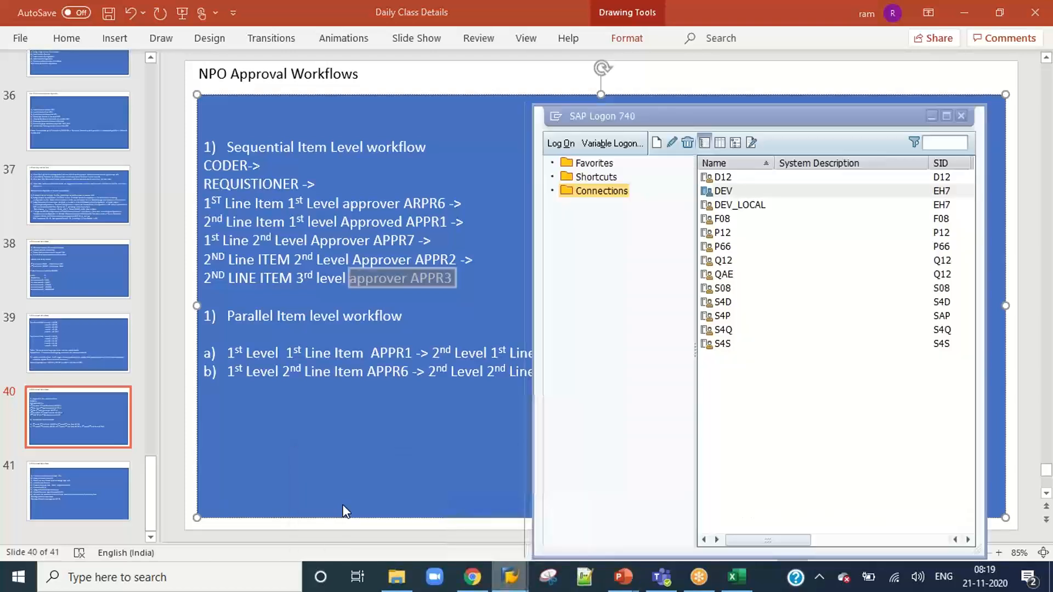
{"action": "double_click", "coordinate": [723, 191]}
{"action": "type", "text": "a"}
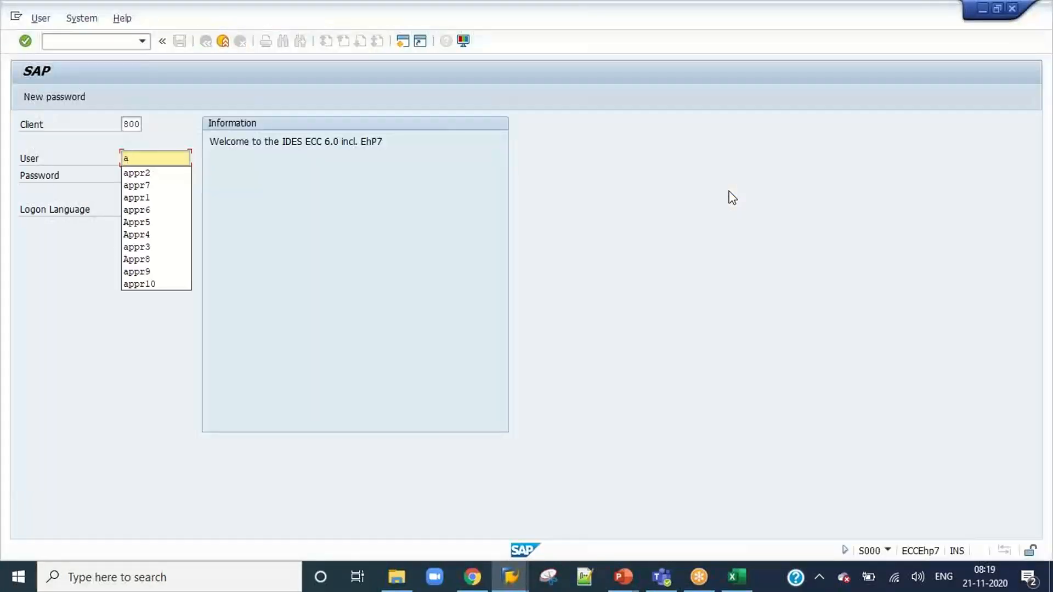
{"action": "type", "text": "ppr3"}
{"action": "key", "text": "Tab"}
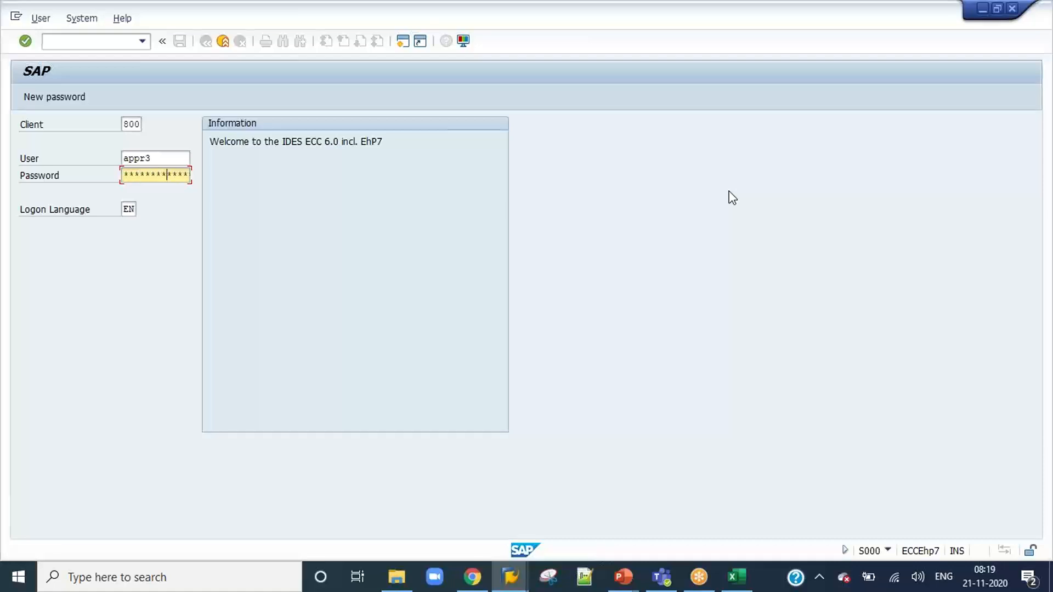
{"action": "key", "text": "Return"}
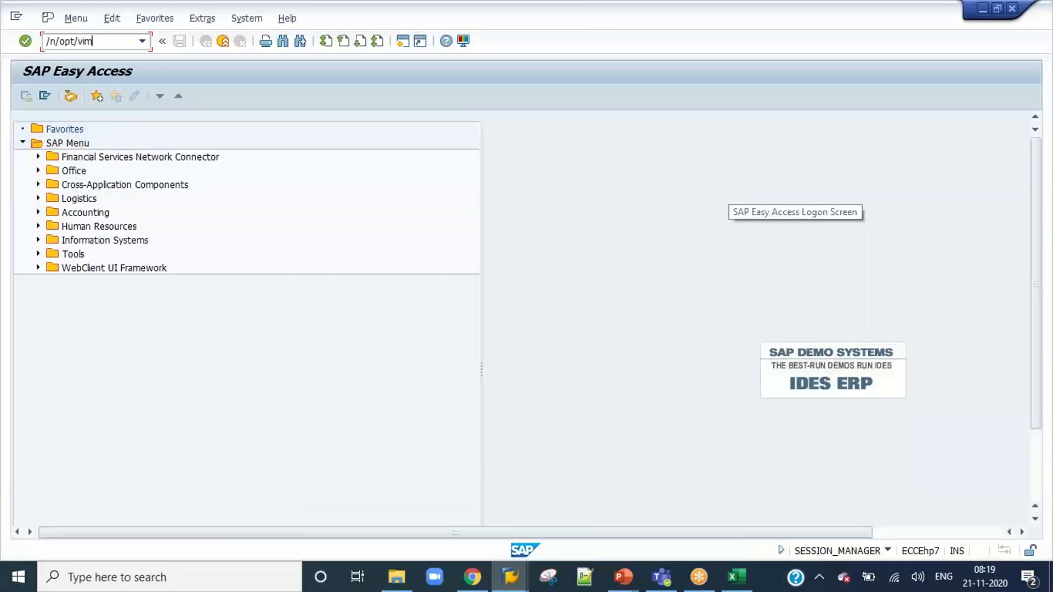
Start the VIM Workplace with /n/opt/vim_wp, open invoice 837 for approval and review its line items and approval log.
{"action": "type", "text": "/n/opt/vim_wp"}
{"action": "key", "text": "Return"}
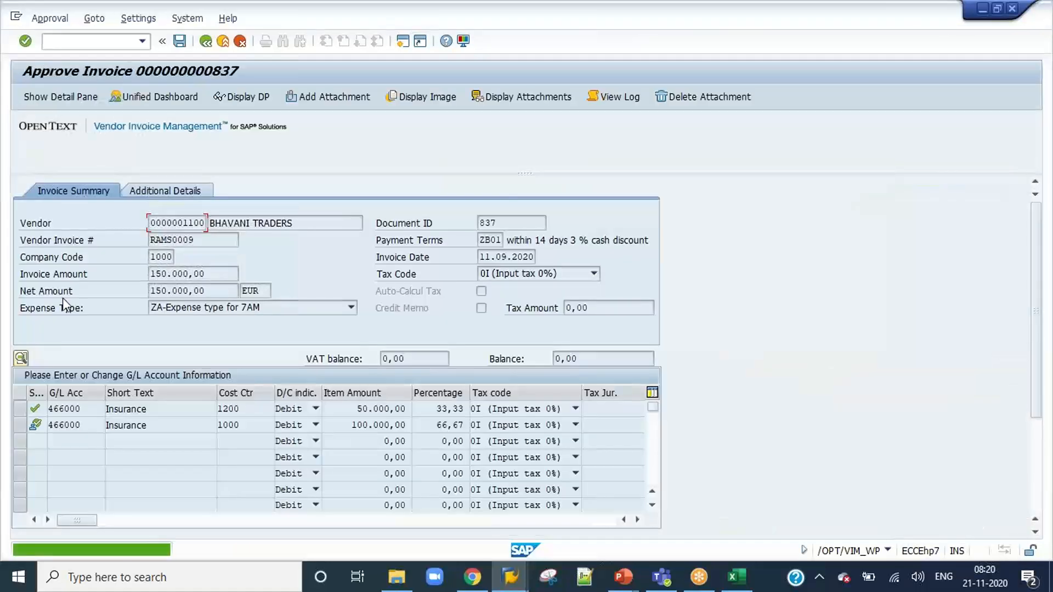
{"action": "left_click", "coordinate": [1036, 470]}
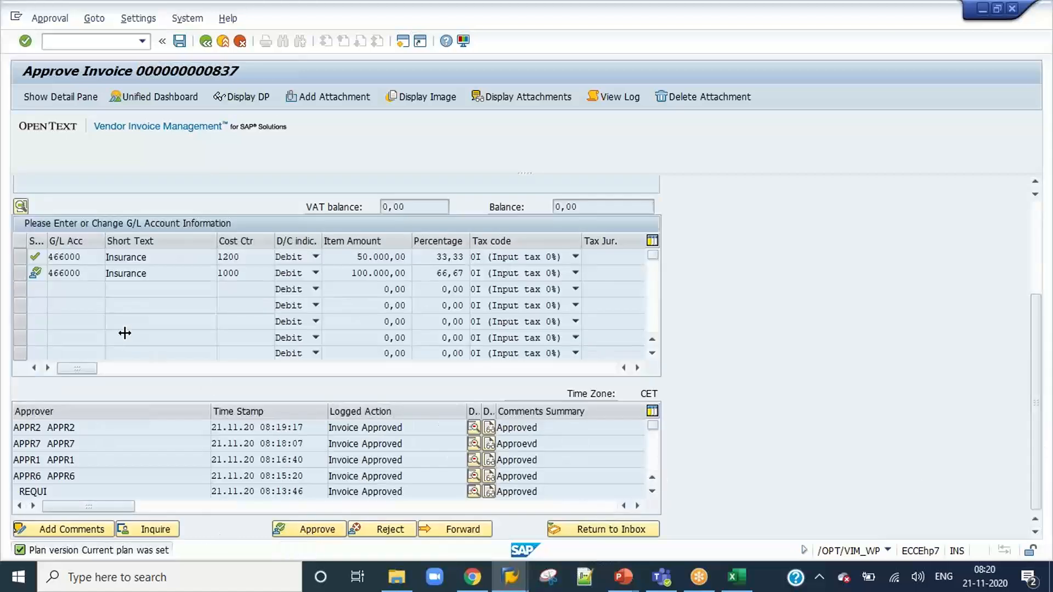
Check the Approval Level 3 amount limit for company code 1000, expense type ZA, in the open approval COA configuration session.
{"action": "mouse_move", "coordinate": [510, 576]}
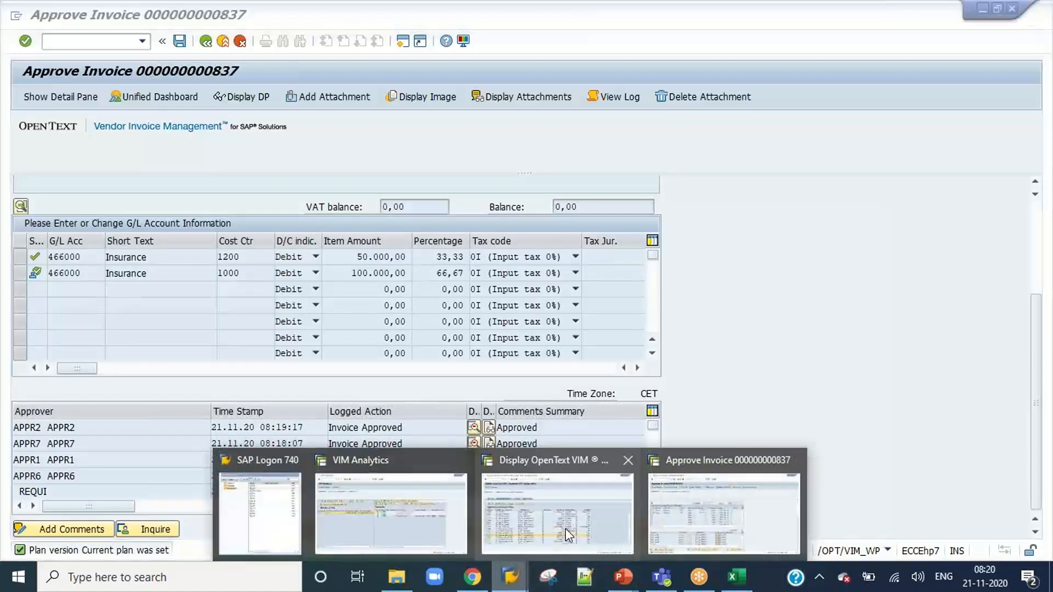
{"action": "left_click", "coordinate": [493, 520]}
{"action": "left_click", "coordinate": [45, 446]}
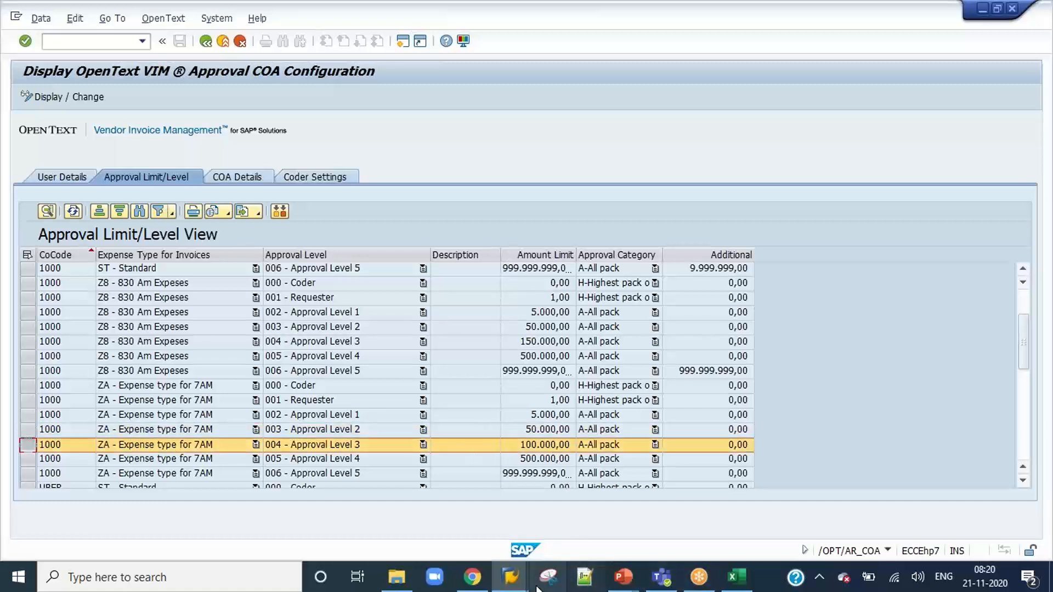
Return to invoice 837 and approve it as the second line item's third-level approver with an approval comment.
{"action": "mouse_move", "coordinate": [543, 581]}
{"action": "left_click", "coordinate": [779, 525]}
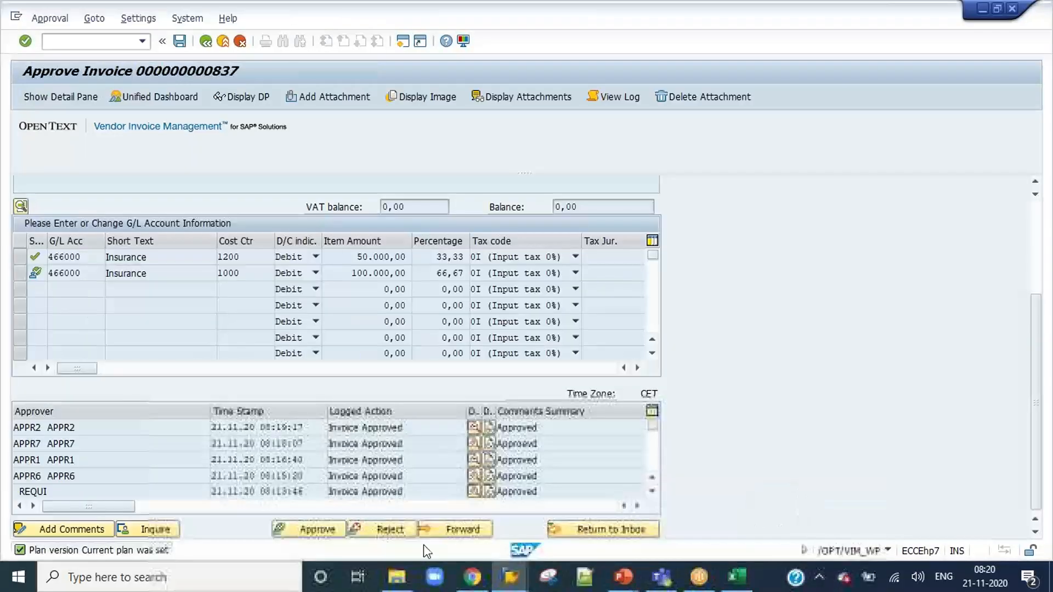
{"action": "left_click", "coordinate": [323, 532]}
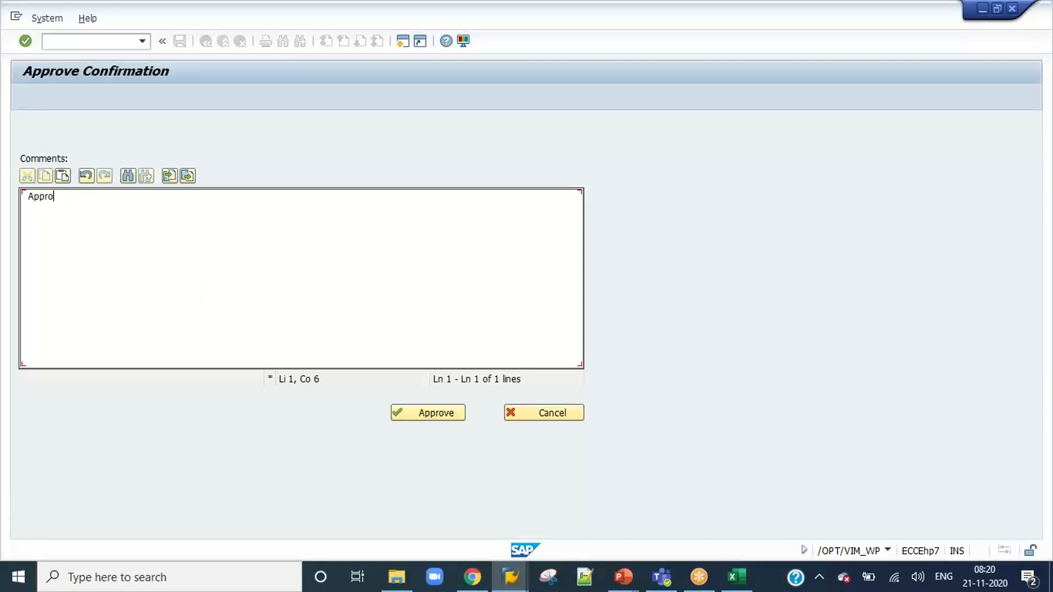
{"action": "left_click", "coordinate": [423, 413]}
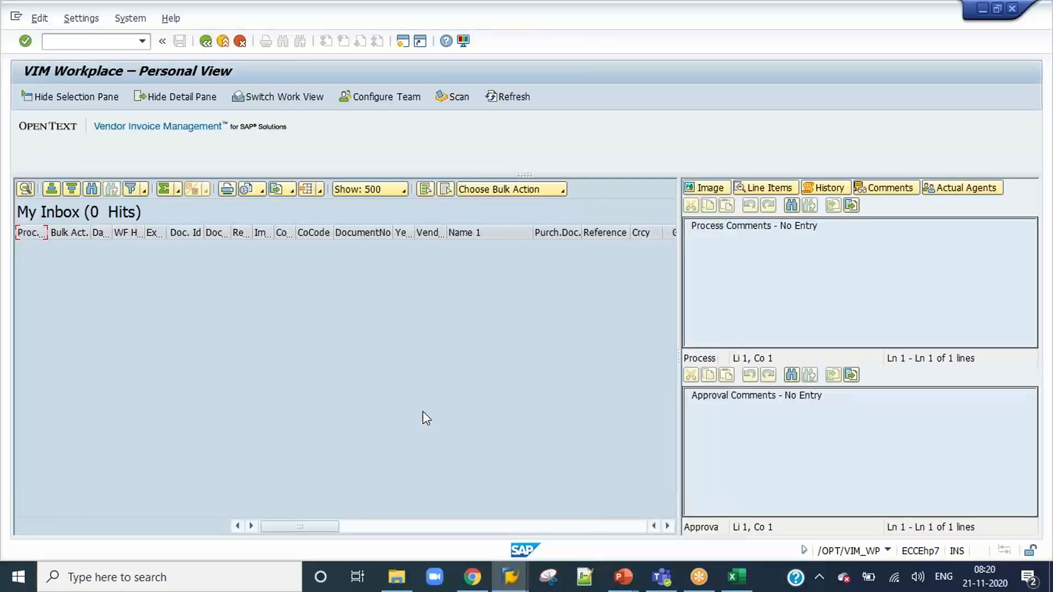
Switch to the VIM Analytics session and refresh the results to check the process status of document 837.
{"action": "mouse_move", "coordinate": [509, 575]}
{"action": "left_click", "coordinate": [417, 530]}
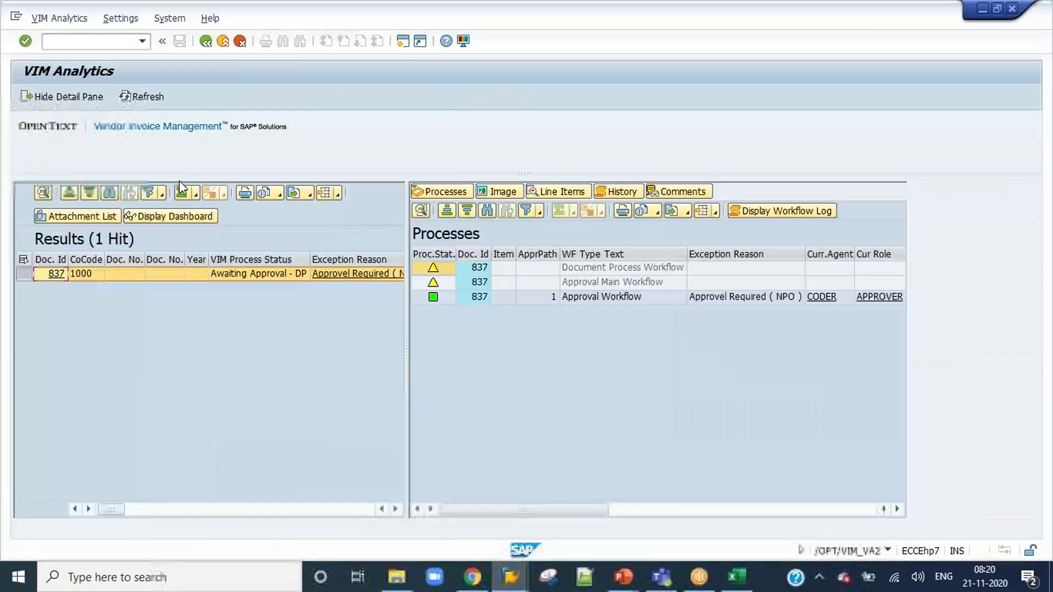
{"action": "left_click", "coordinate": [141, 97]}
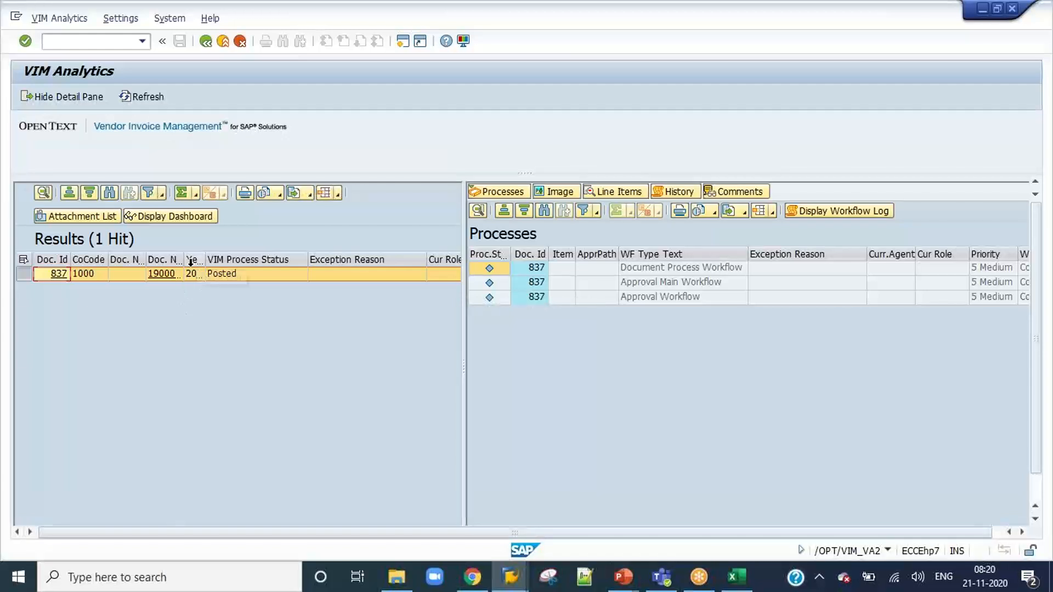
Widen the accounting document column in the results and review document 837's process history and approval history.
{"action": "left_click_drag", "start_coordinate": [184, 259], "coordinate": [254, 259]}
{"action": "left_click", "coordinate": [307, 272]}
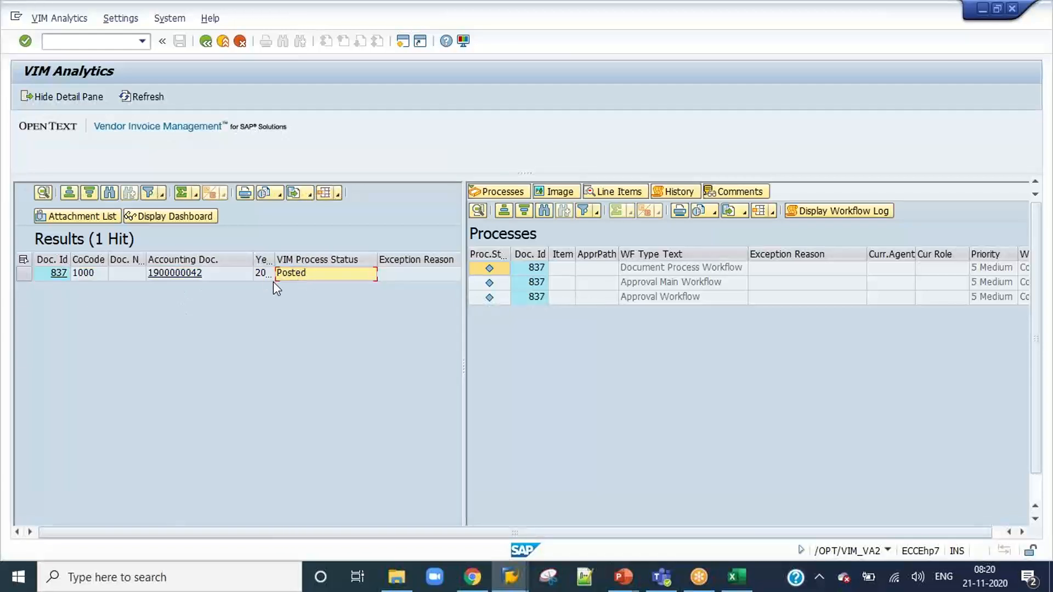
{"action": "left_click", "coordinate": [680, 192]}
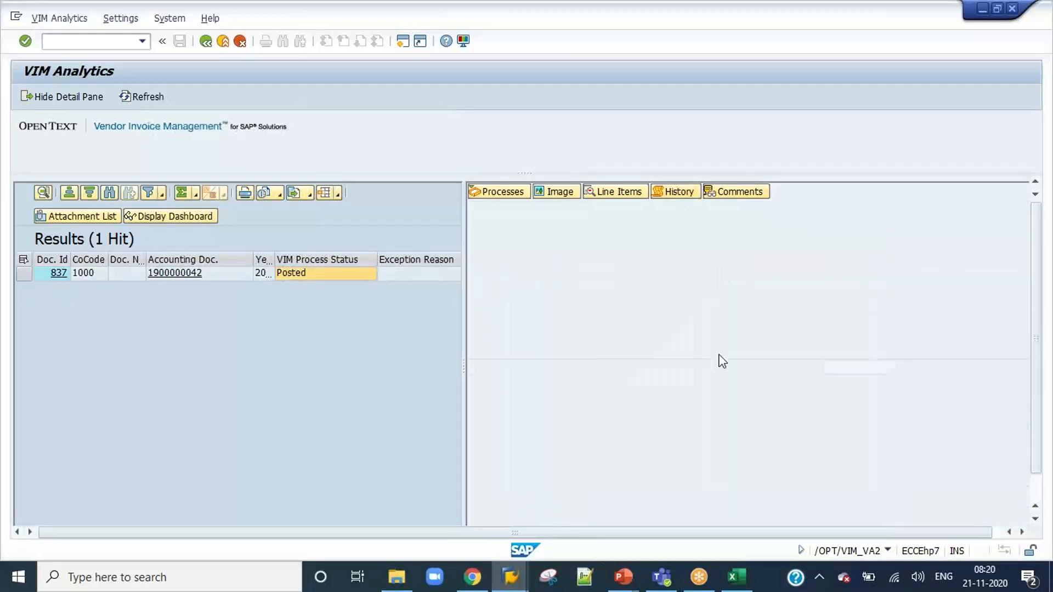
{"action": "left_click", "coordinate": [703, 458]}
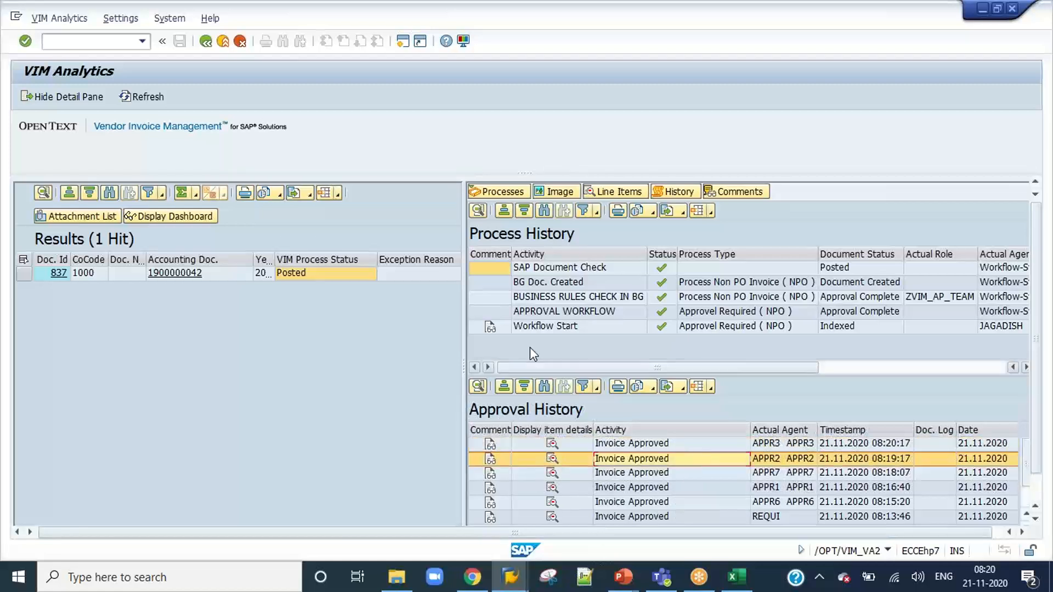
{"action": "left_click", "coordinate": [87, 273]}
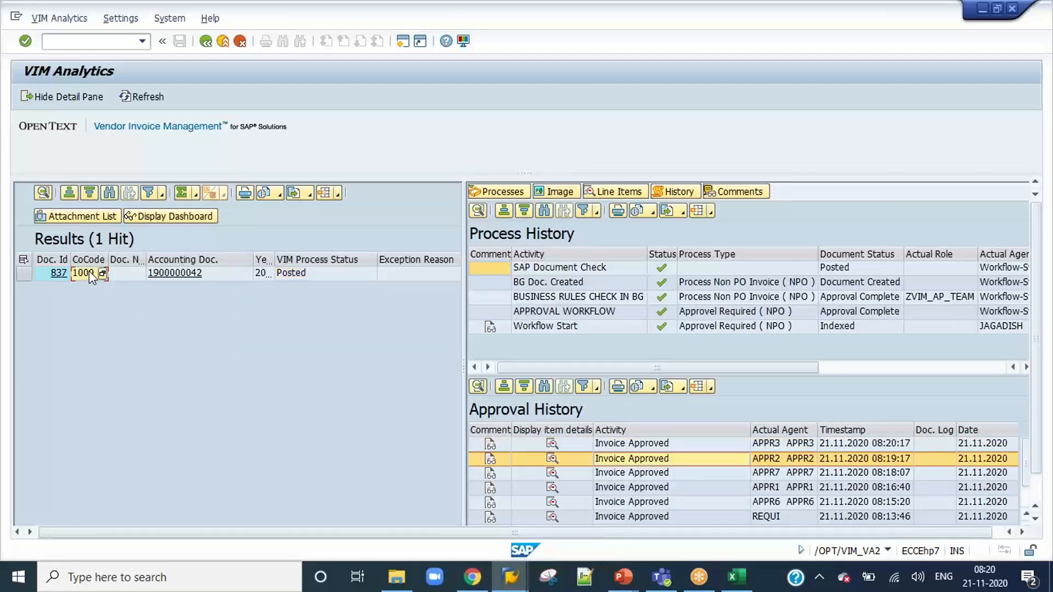
Switch to the VIM Workplace session and check the personal inbox for open work items.
{"action": "mouse_move", "coordinate": [512, 577]}
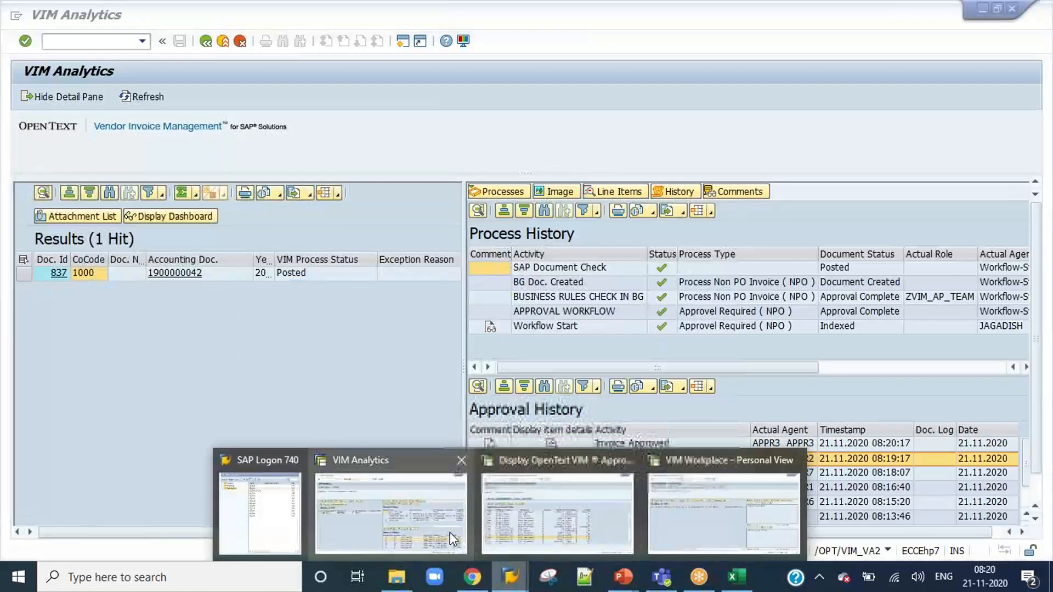
{"action": "left_click", "coordinate": [699, 528]}
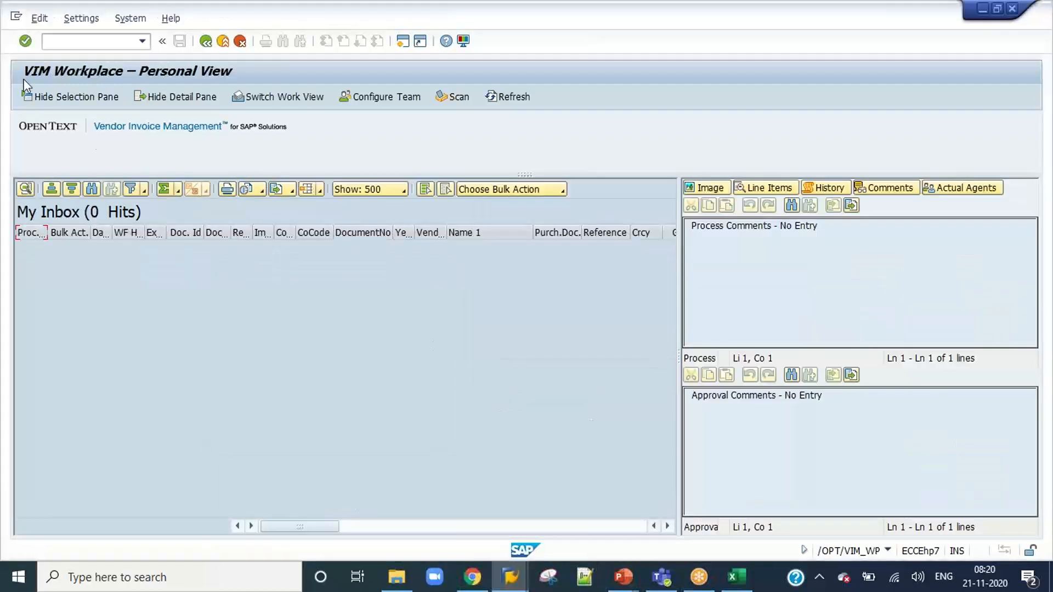
{"action": "type", "text": "/n/opt/a"}
{"action": "key", "text": "Return"}
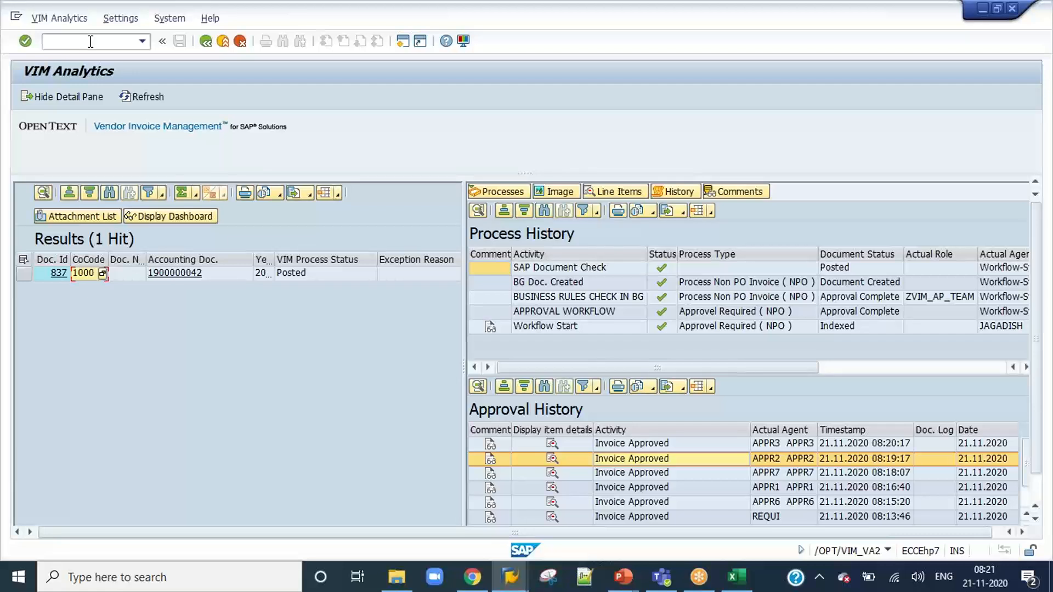
Widen the fiscal year column in the VIM Analytics results and select the row of document 837.
{"action": "left_click_drag", "start_coordinate": [252, 260], "coordinate": [281, 260]}
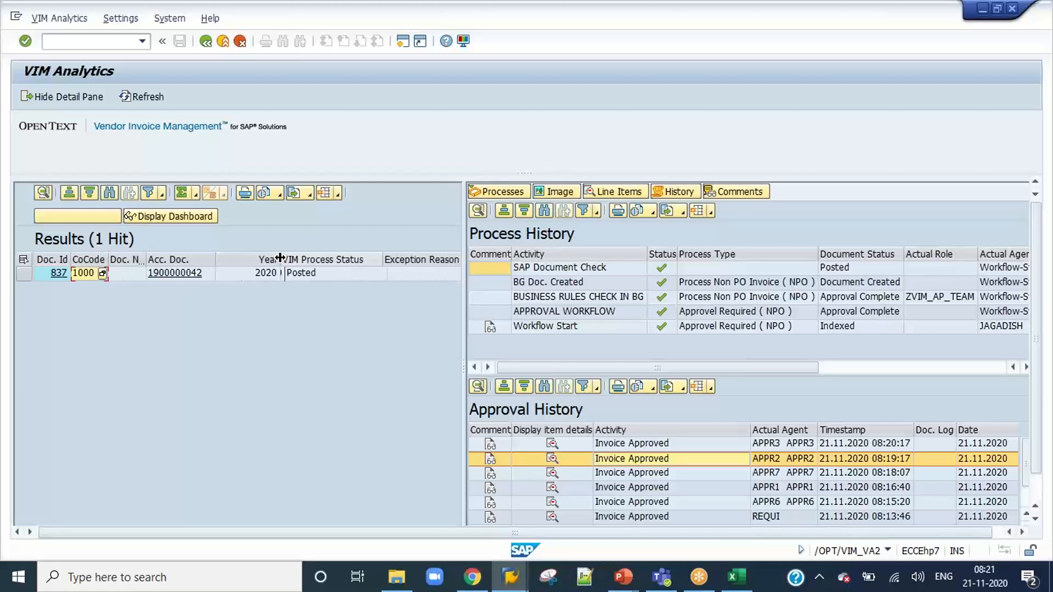
{"action": "left_click", "coordinate": [301, 274]}
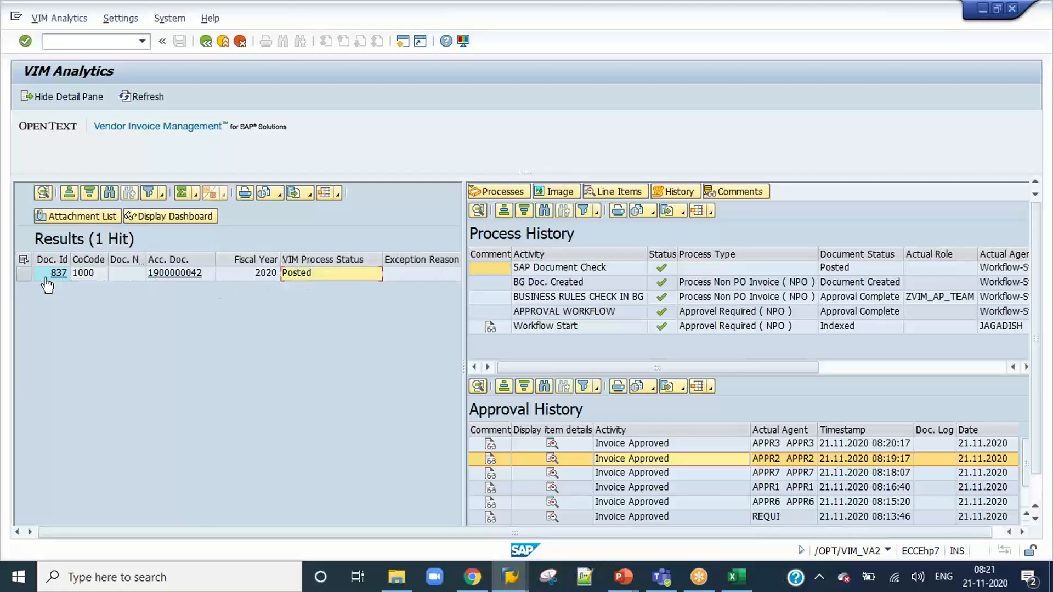
{"action": "left_click", "coordinate": [24, 273]}
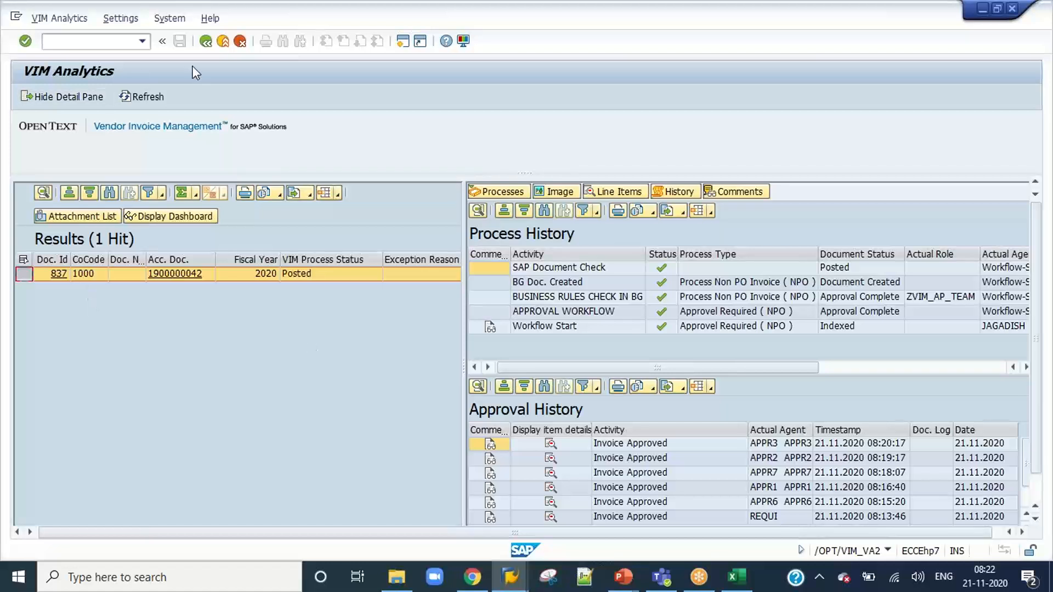
Leave the VIM Analytics results and start the OpenText Configuration with /n/opt/spro in the same session.
{"action": "left_click", "coordinate": [206, 42]}
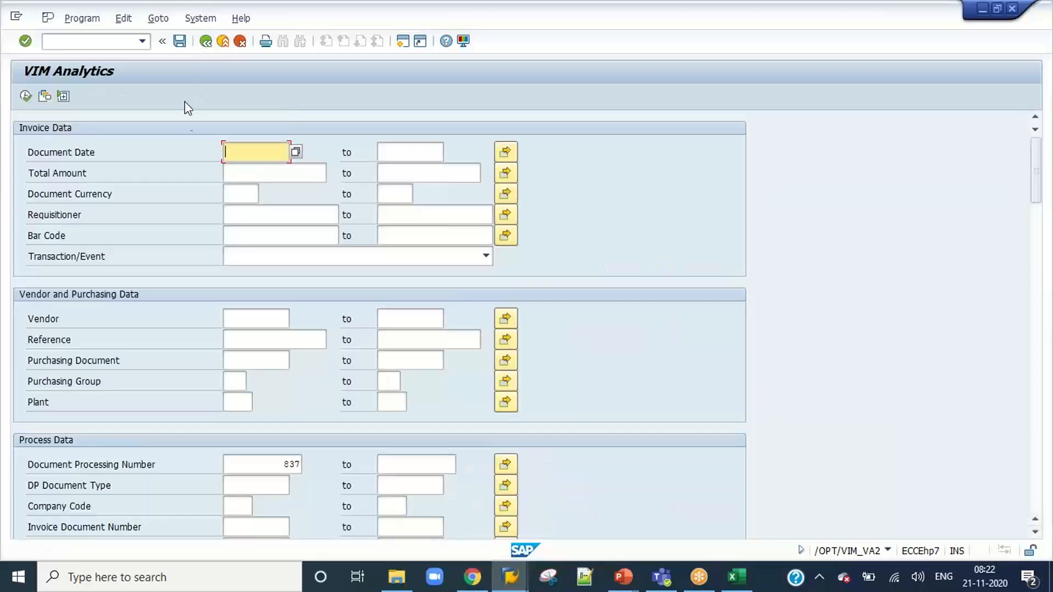
{"action": "left_click", "coordinate": [510, 576]}
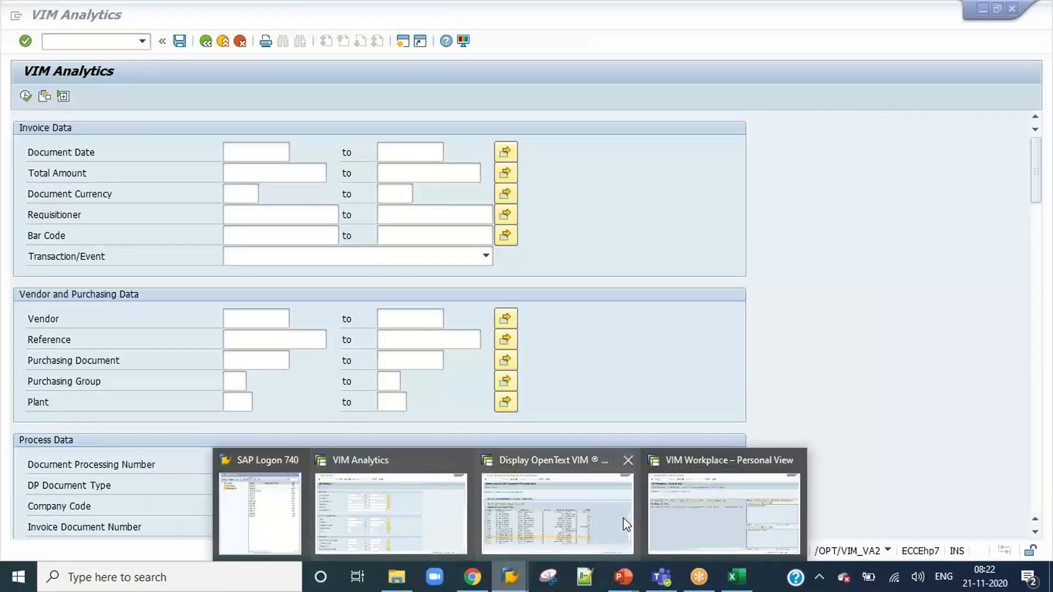
{"action": "left_click", "coordinate": [399, 521]}
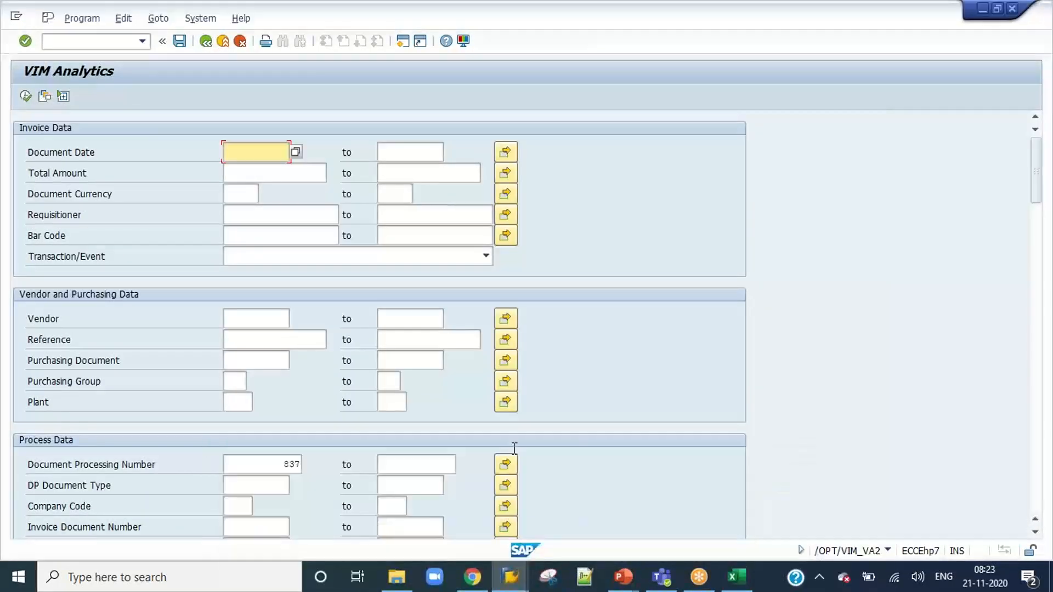
{"action": "left_click", "coordinate": [83, 41]}
{"action": "type", "text": "/n/"}
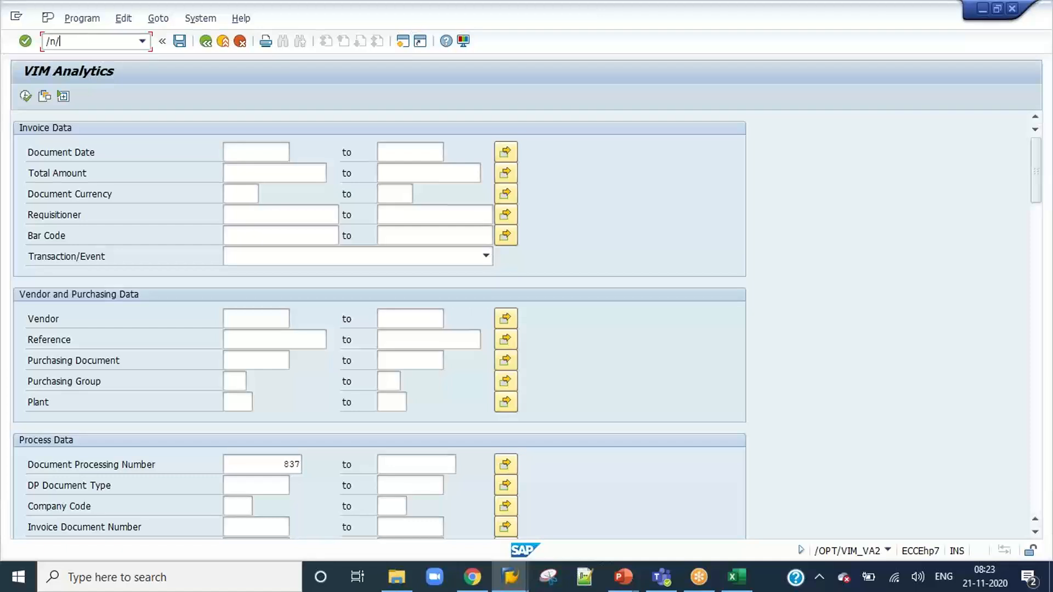
{"action": "type", "text": "opt/ar_"}
{"action": "key", "text": "BackSpace"}
{"action": "key", "text": "BackSpace"}
{"action": "key", "text": "BackSpace"}
{"action": "type", "text": "spro"}
{"action": "key", "text": "Return"}
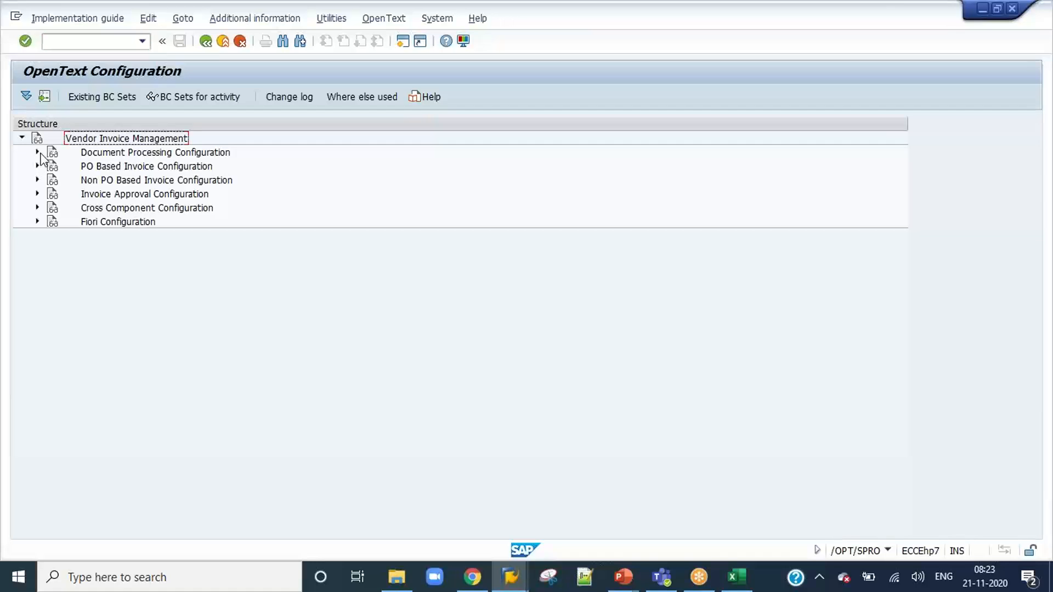
{"action": "left_click", "coordinate": [37, 152]}
{"action": "left_click", "coordinate": [52, 194]}
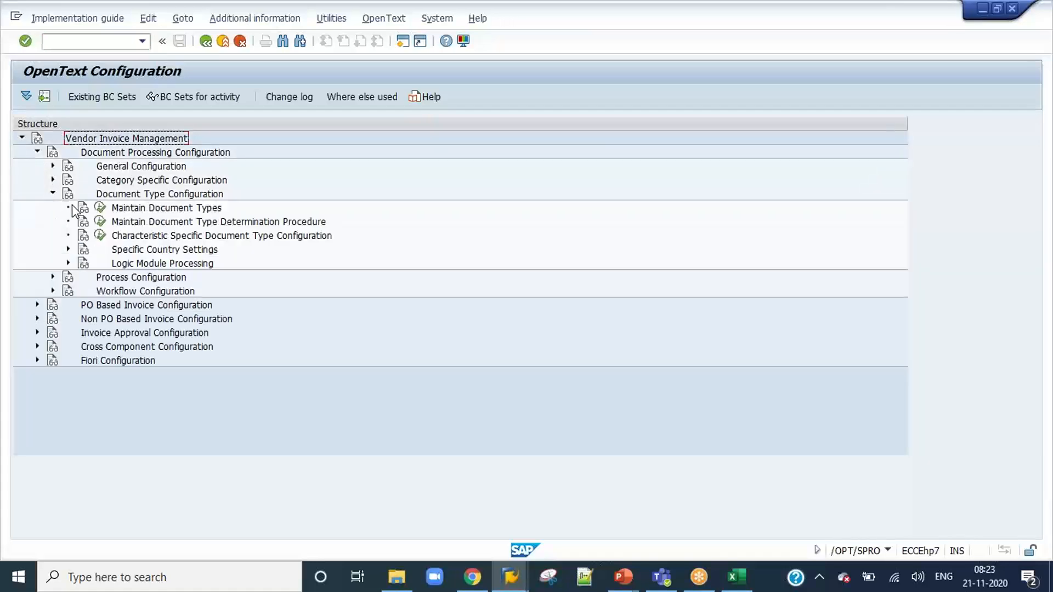
{"action": "left_click", "coordinate": [100, 207]}
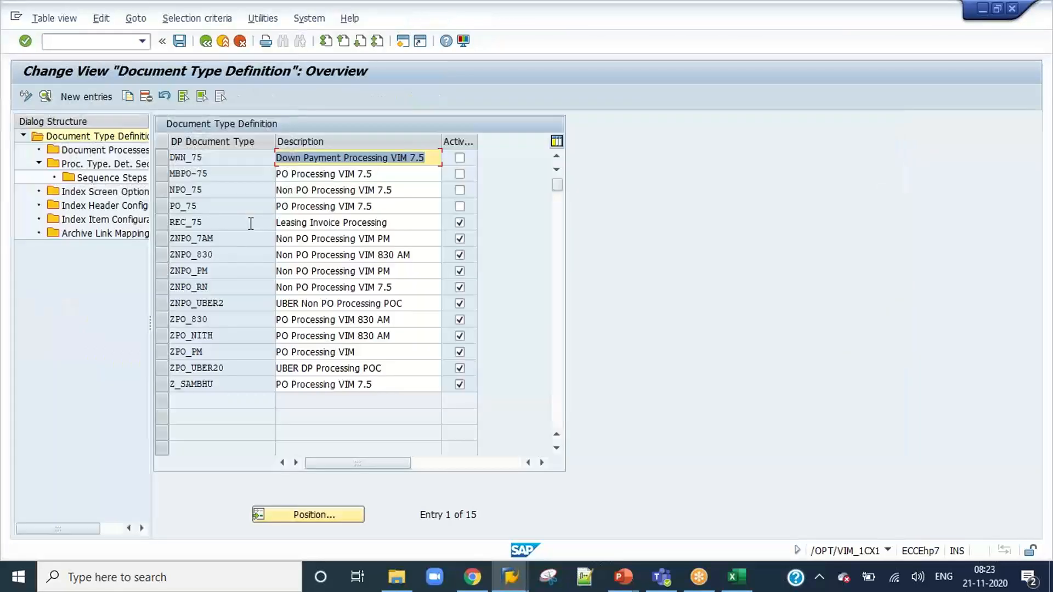
{"action": "left_click", "coordinate": [206, 41]}
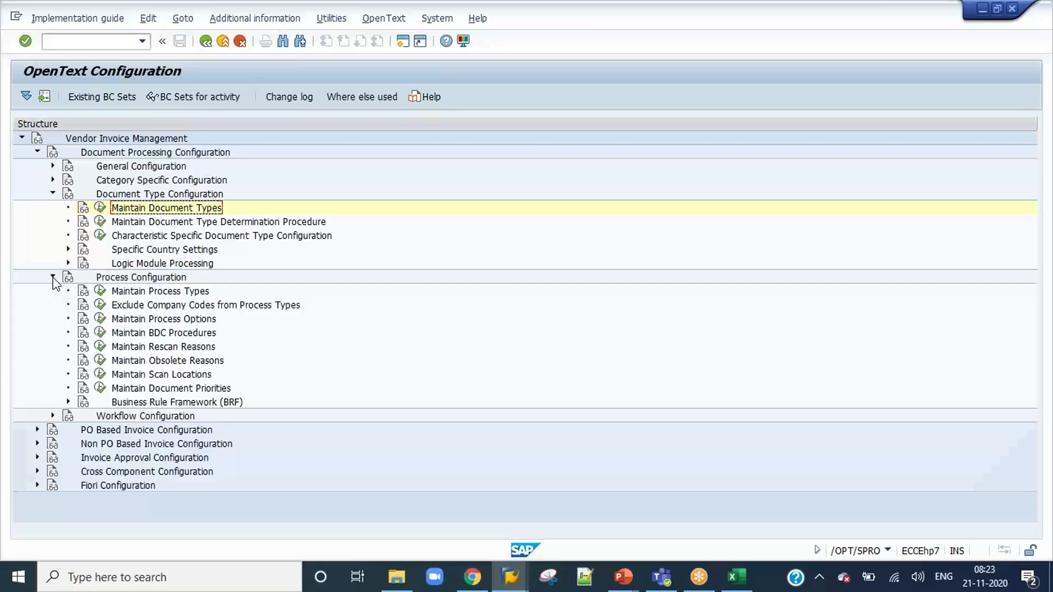
{"action": "left_click", "coordinate": [53, 277]}
{"action": "left_click", "coordinate": [52, 194]}
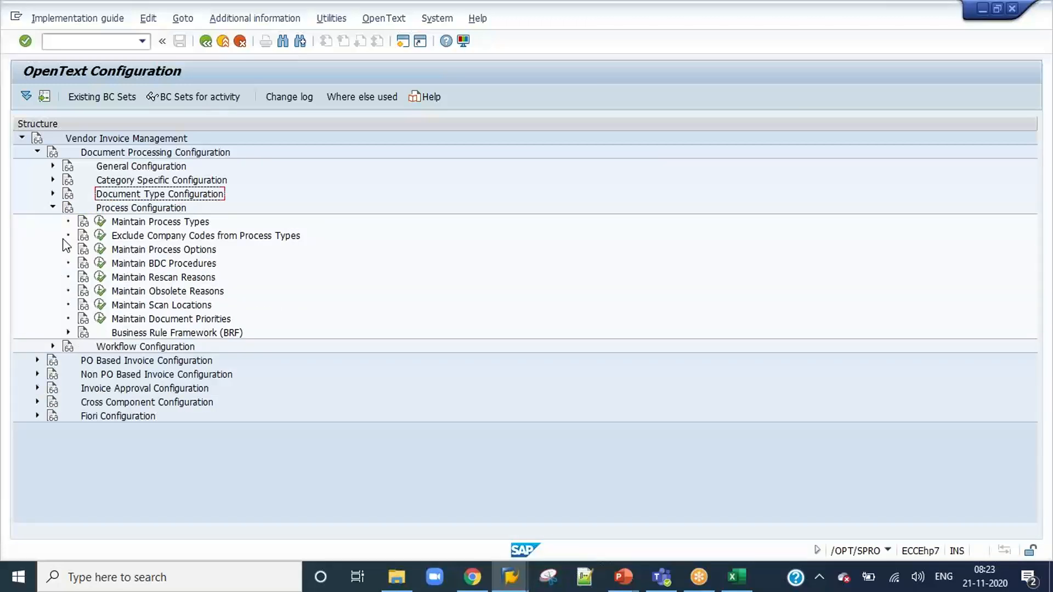
{"action": "left_click", "coordinate": [38, 151]}
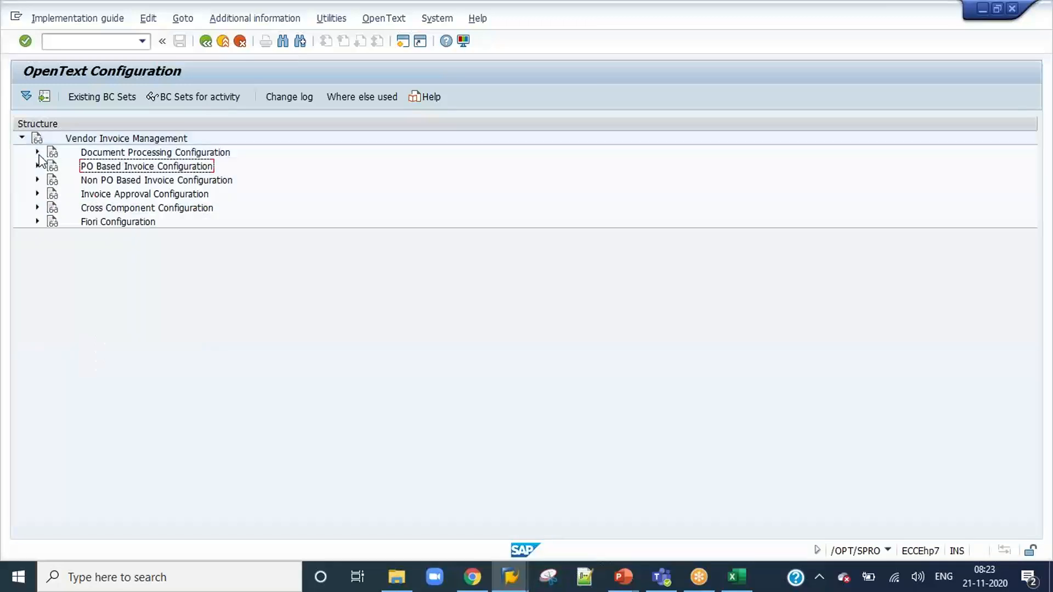
{"action": "left_click", "coordinate": [37, 207]}
{"action": "left_click", "coordinate": [37, 207]}
Open the Approval Flow Settings activity in Setup Approval Chain under Invoice Approval Configuration, Approval Workflow.
{"action": "left_click", "coordinate": [37, 194]}
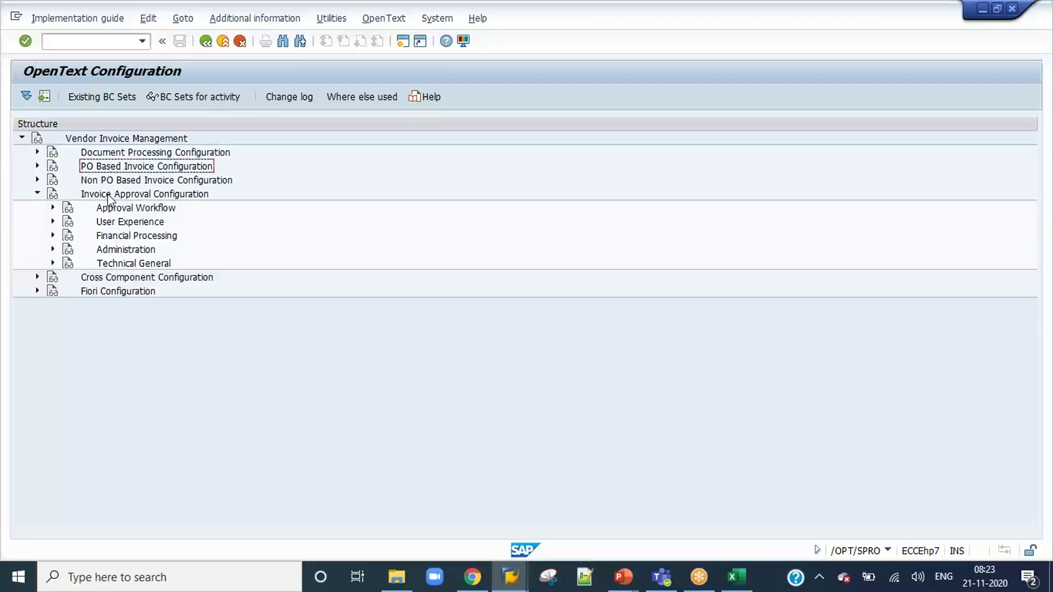
{"action": "left_click", "coordinate": [53, 207]}
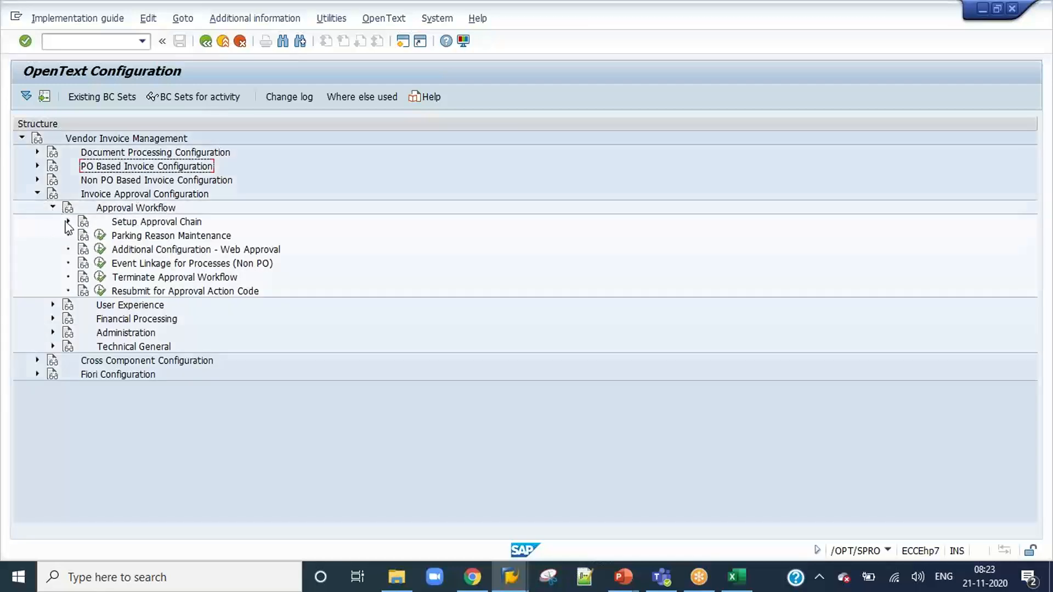
{"action": "left_click", "coordinate": [68, 221]}
{"action": "left_click", "coordinate": [115, 235]}
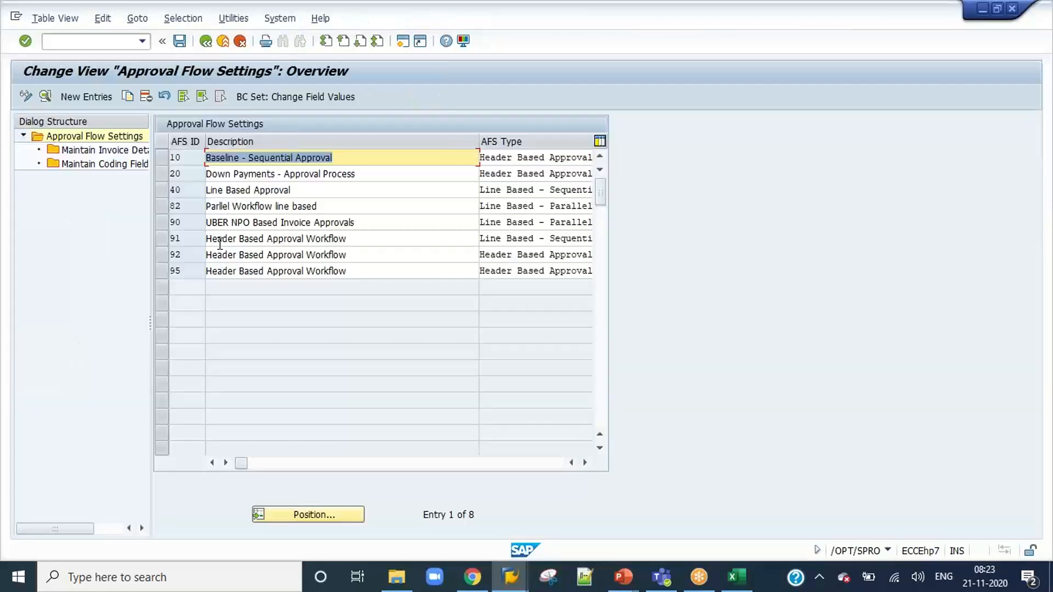
Set the AFS Type of approval flow setting 91 to P (Line Based - Parallel) and save it.
{"action": "left_click", "coordinate": [161, 238]}
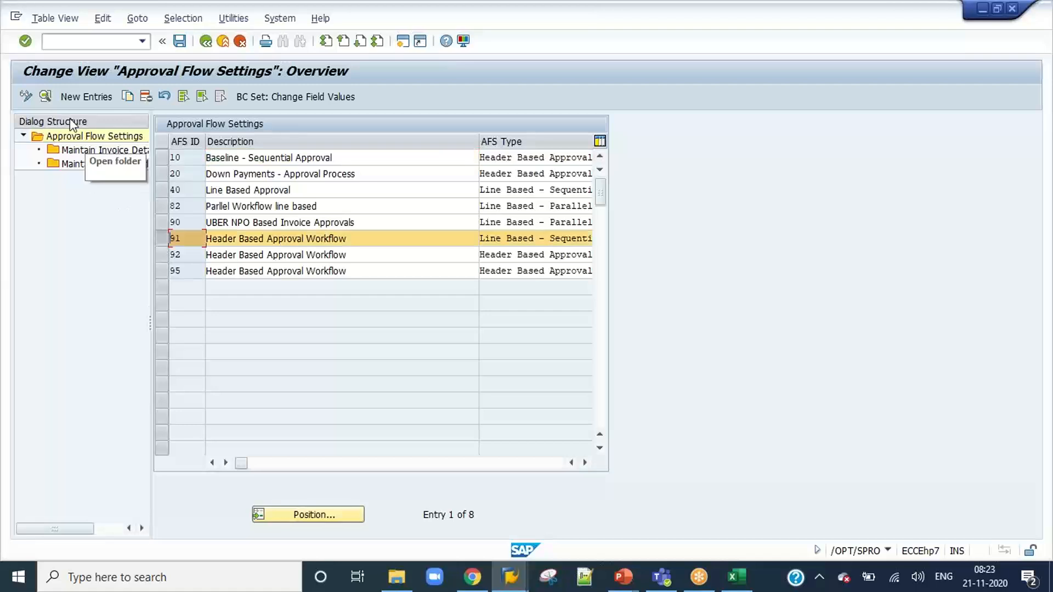
{"action": "left_click", "coordinate": [45, 97]}
{"action": "left_click", "coordinate": [278, 175]}
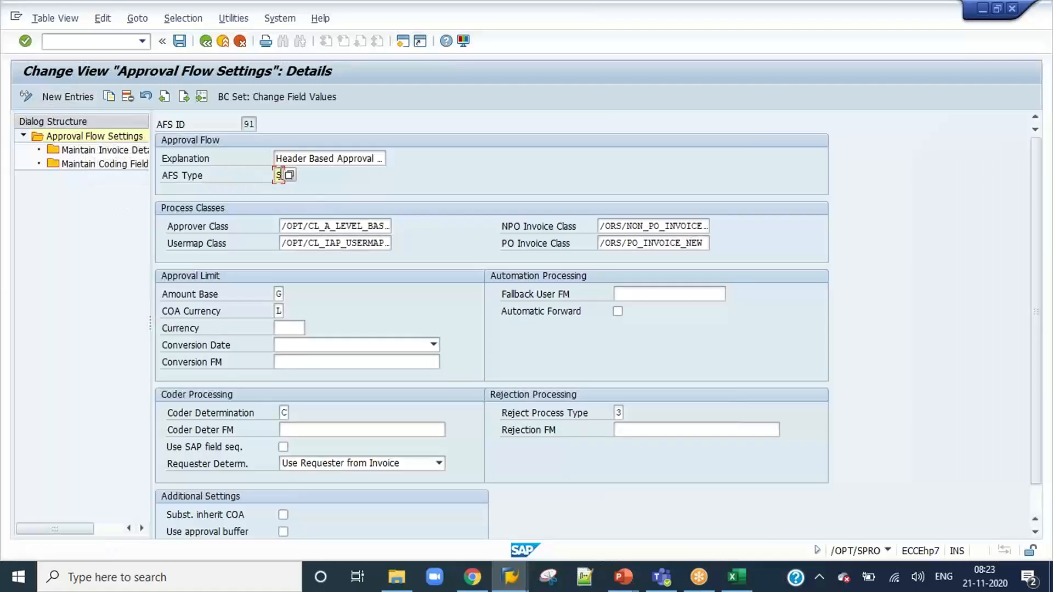
{"action": "left_click", "coordinate": [290, 176]}
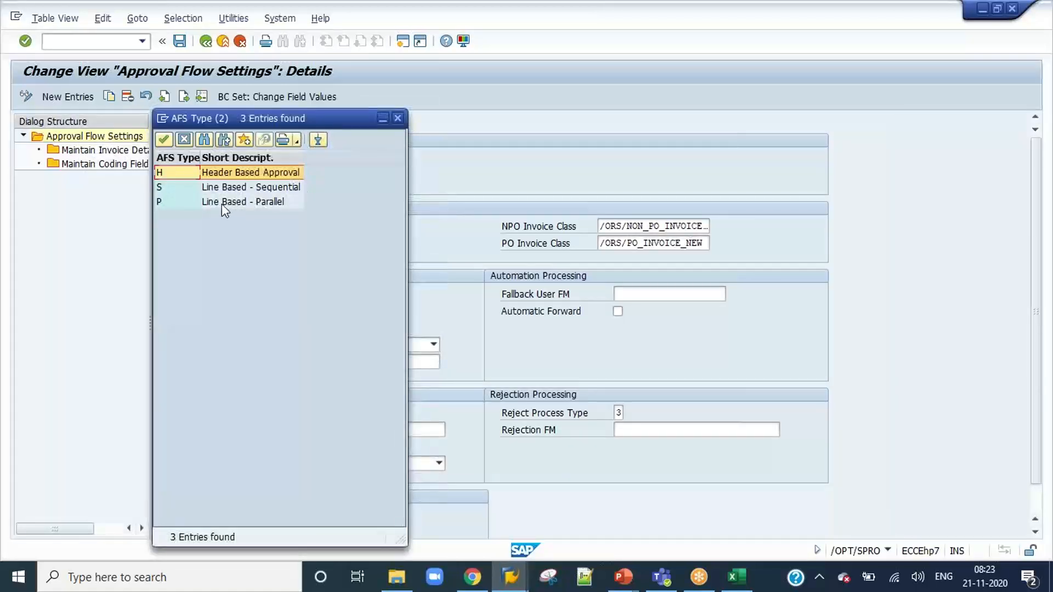
{"action": "left_click", "coordinate": [221, 204]}
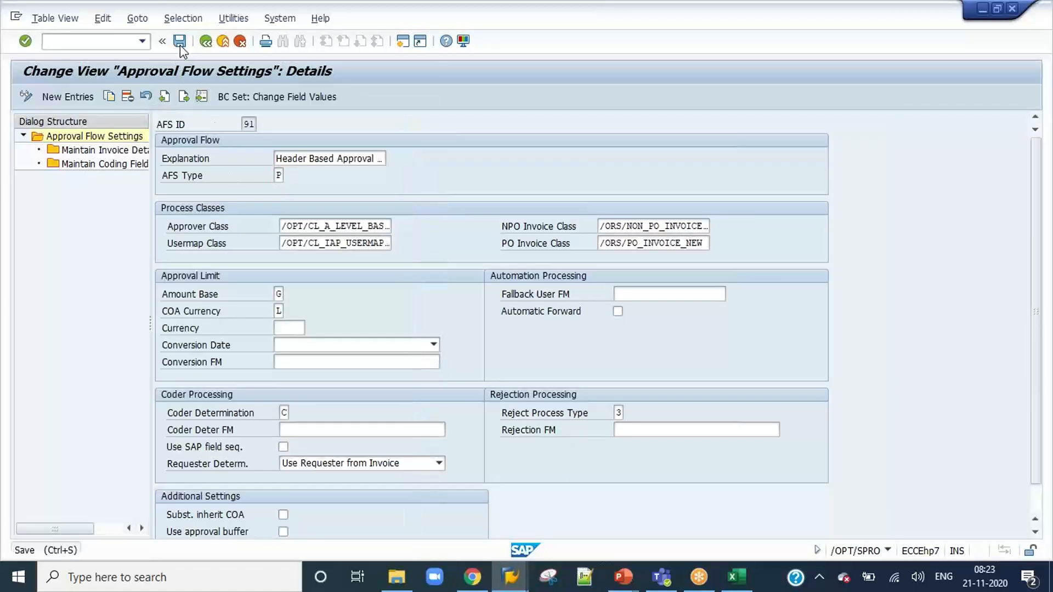
{"action": "left_click", "coordinate": [180, 42]}
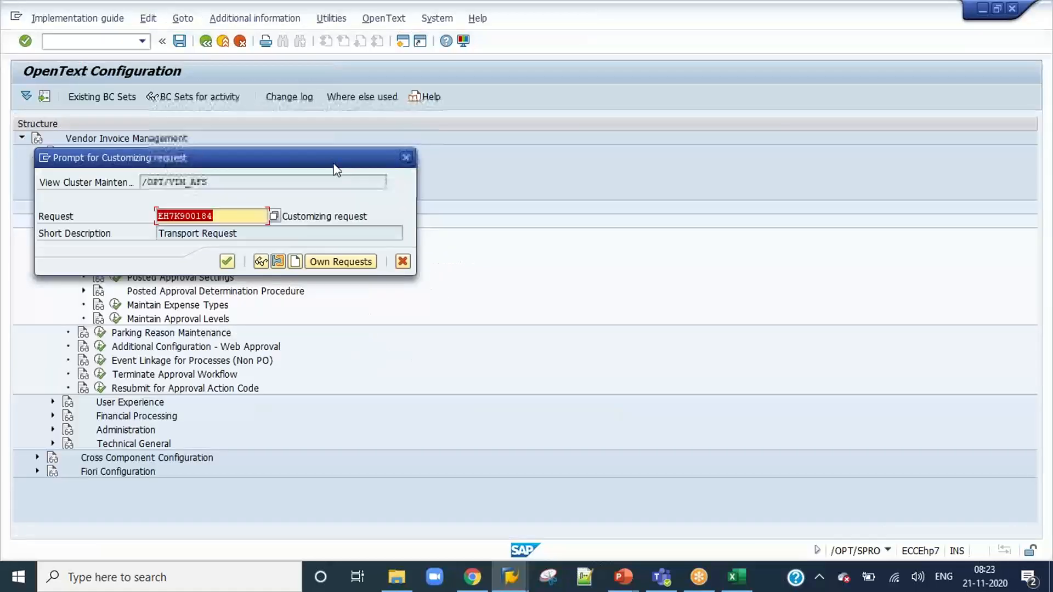
{"action": "left_click", "coordinate": [227, 261]}
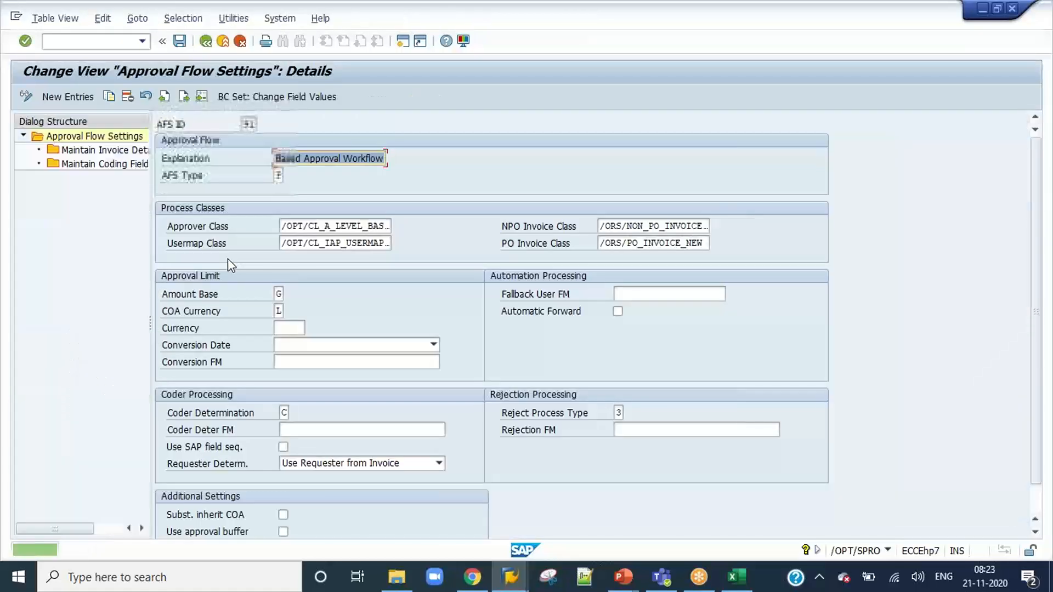
Start the OCR document test workbench with transaction /N/OPT/VIM_7AX2 and set Arch. to Z1.
{"action": "left_click", "coordinate": [142, 41]}
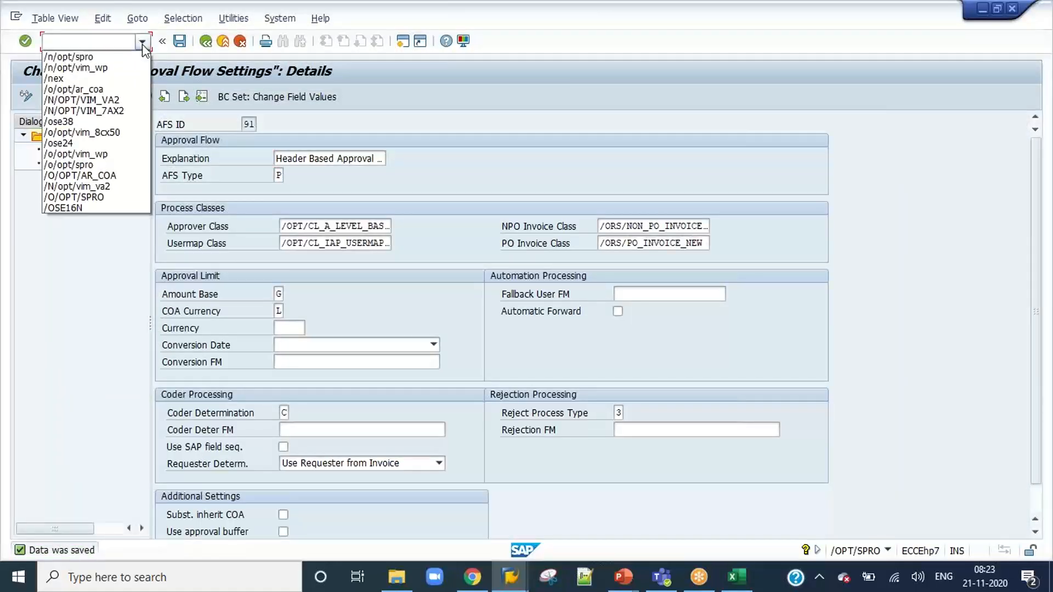
{"action": "left_click", "coordinate": [118, 110]}
{"action": "key", "text": "Return"}
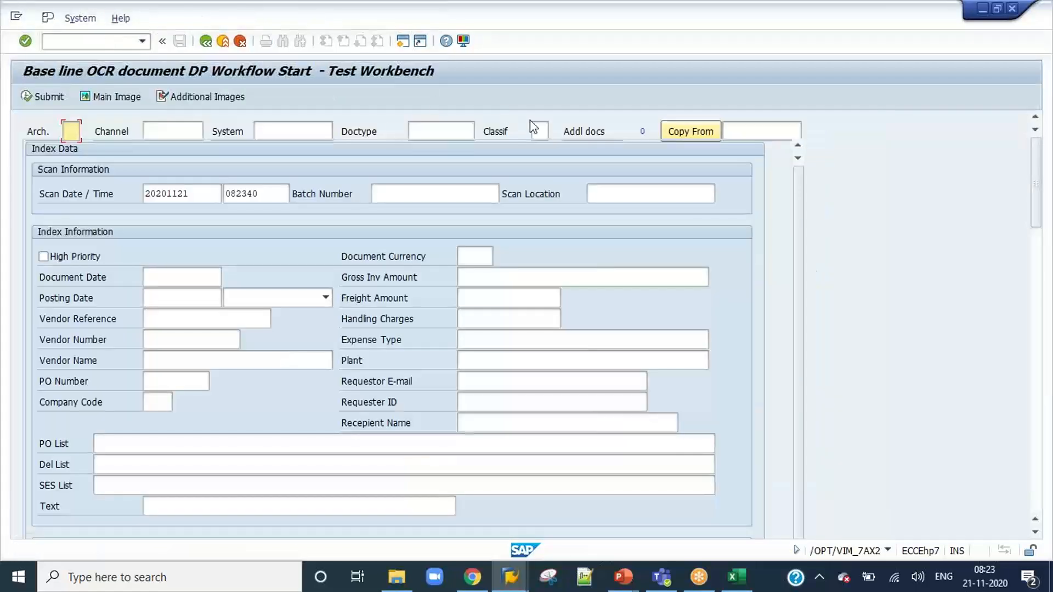
{"action": "left_click", "coordinate": [80, 134]}
{"action": "left_click", "coordinate": [70, 148]}
Copy the index data of document 837 into the test workbench and review the filled form.
{"action": "left_click", "coordinate": [757, 137]}
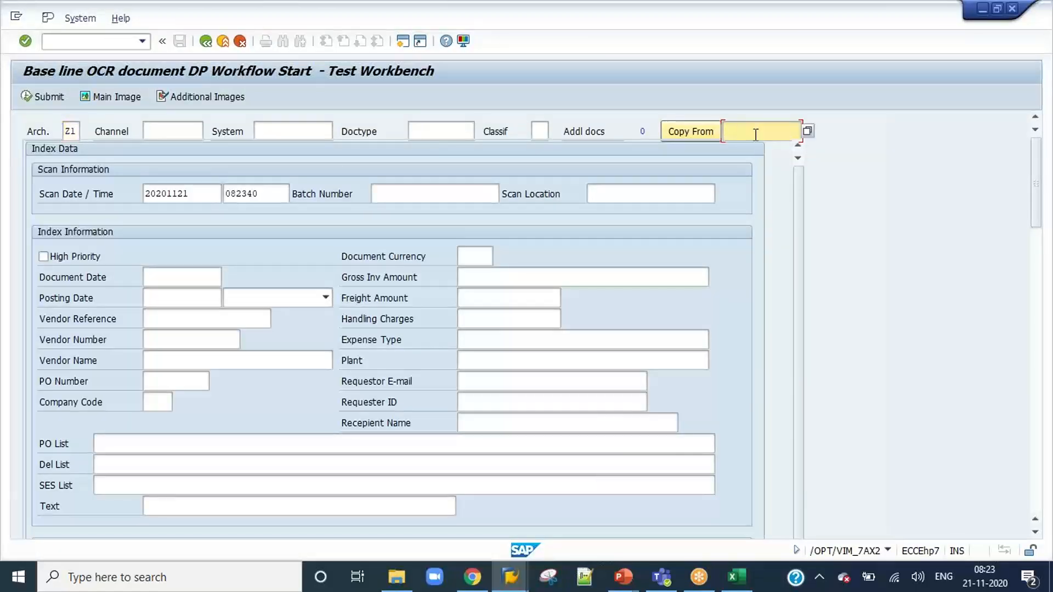
{"action": "type", "text": "8"}
{"action": "type", "text": "37"}
{"action": "left_click", "coordinate": [682, 129]}
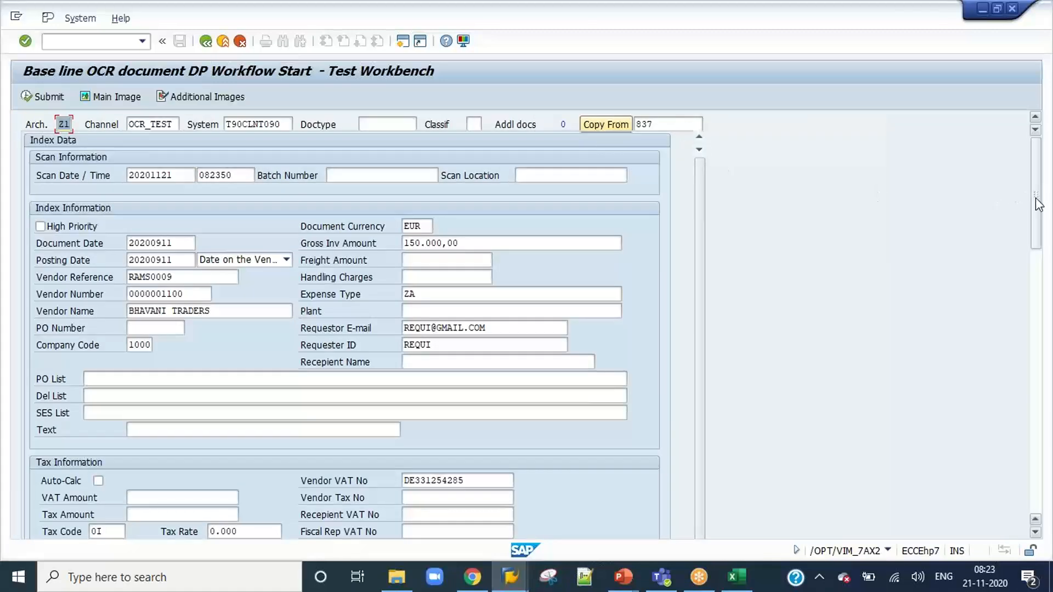
{"action": "mouse_move", "coordinate": [1036, 205]}
{"action": "left_mouse_down"}
{"action": "mouse_move", "coordinate": [1040, 483]}
{"action": "mouse_move", "coordinate": [1034, 189]}
{"action": "left_mouse_up"}
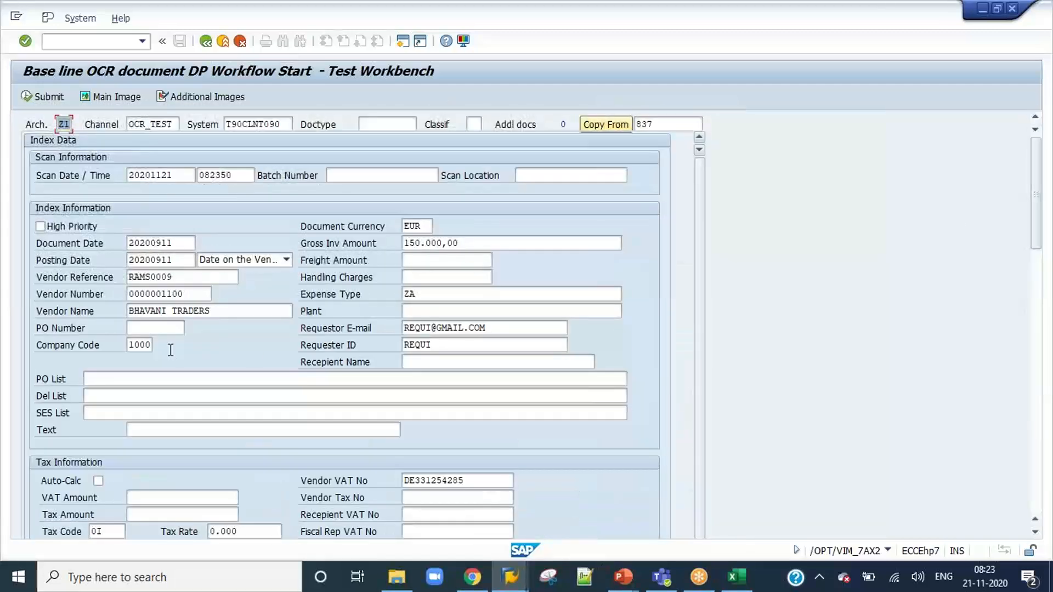
Set the Vendor Reference to RAMS00010 and submit the copied invoice as a new document.
{"action": "left_click", "coordinate": [177, 277]}
{"action": "key", "text": "BackSpace"}
{"action": "type", "text": "10"}
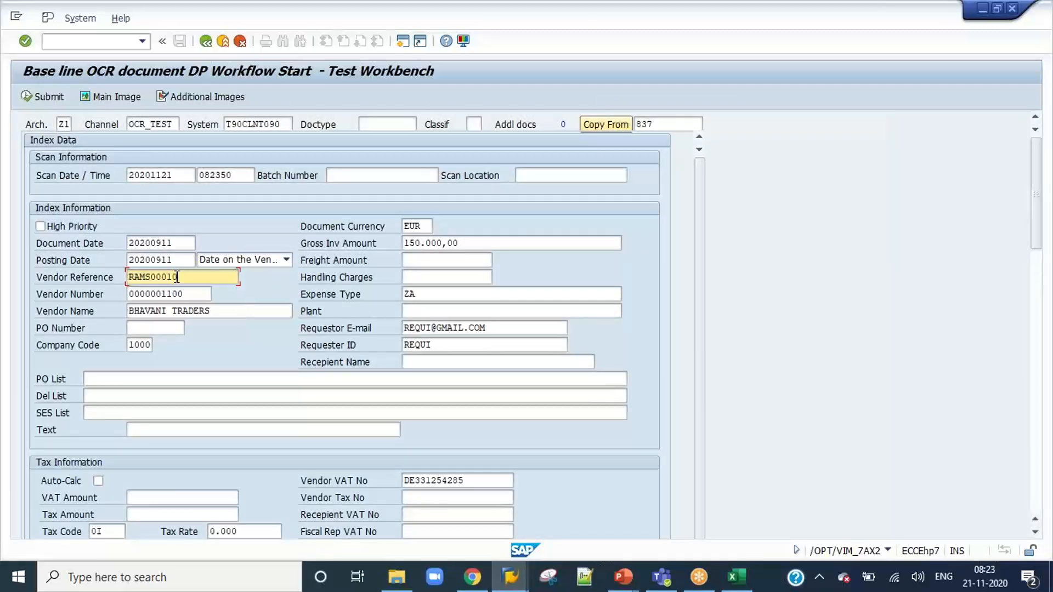
{"action": "left_click", "coordinate": [42, 97]}
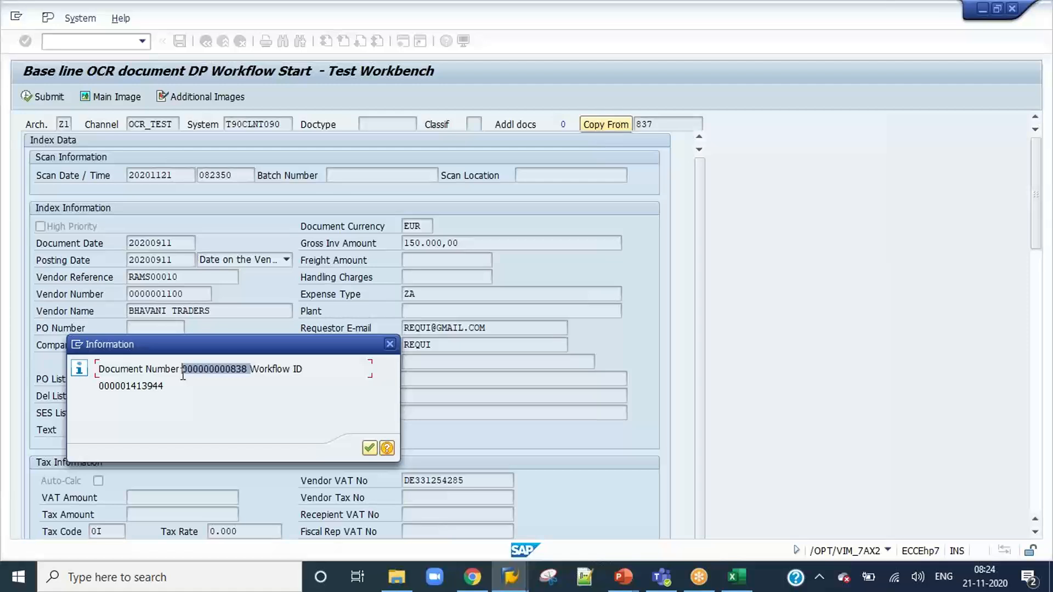
{"action": "left_click", "coordinate": [369, 449]}
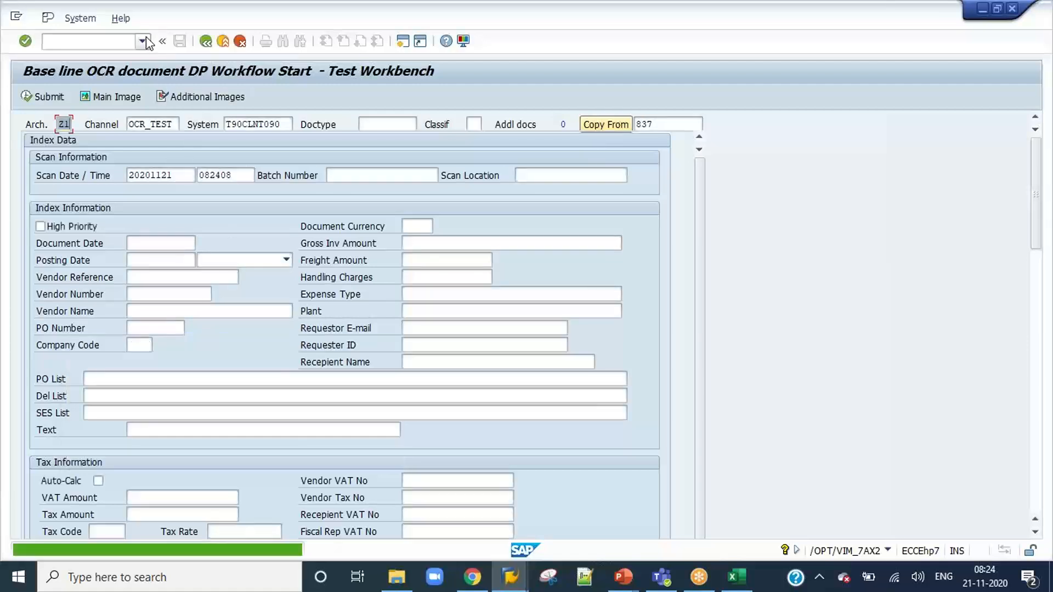
Run VIM Analytics (/OPT/VIM_VA2) for Document Processing Number 838 and display the document's processes.
{"action": "left_click", "coordinate": [142, 42]}
{"action": "left_click", "coordinate": [115, 99]}
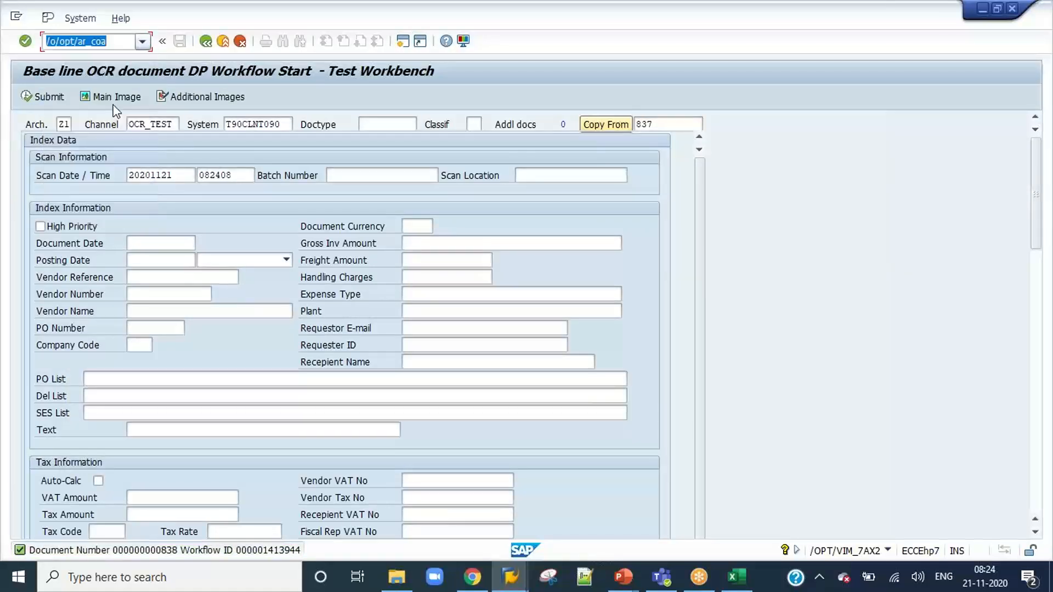
{"action": "left_click", "coordinate": [142, 41]}
{"action": "left_click", "coordinate": [110, 108]}
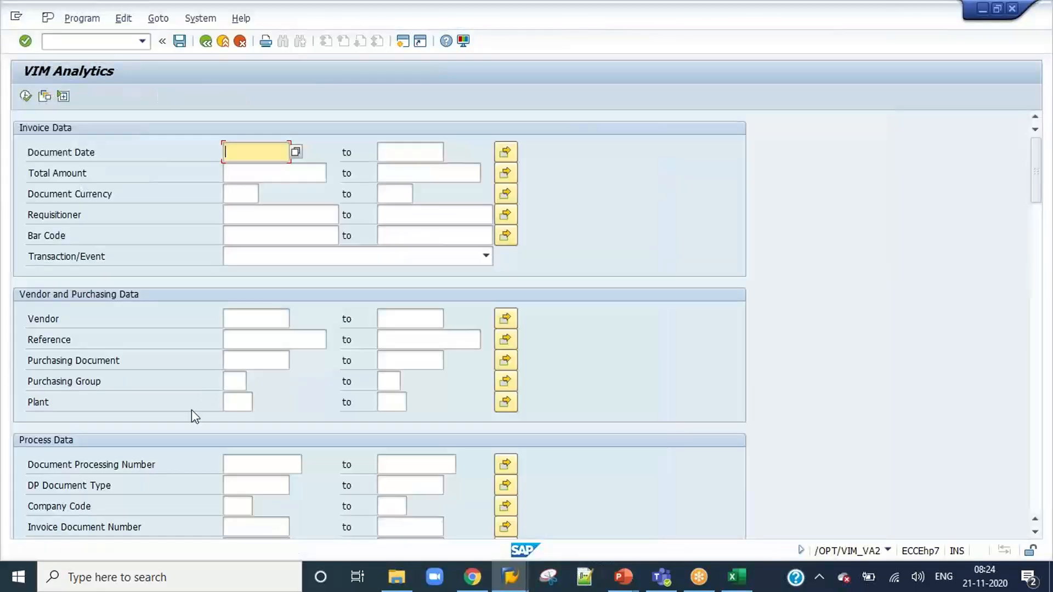
{"action": "left_click", "coordinate": [272, 465]}
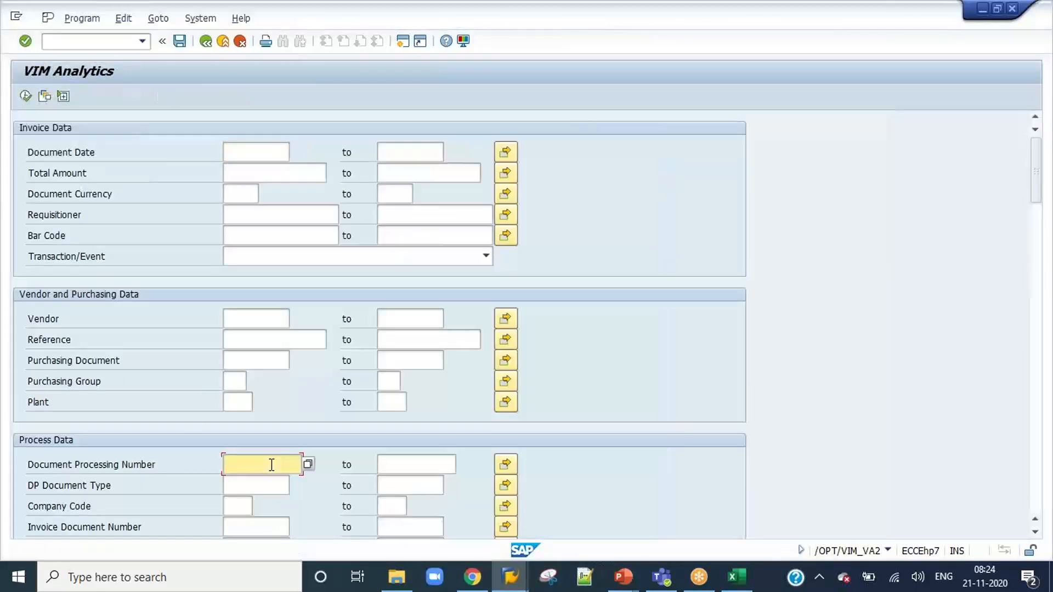
{"action": "left_click", "coordinate": [25, 97]}
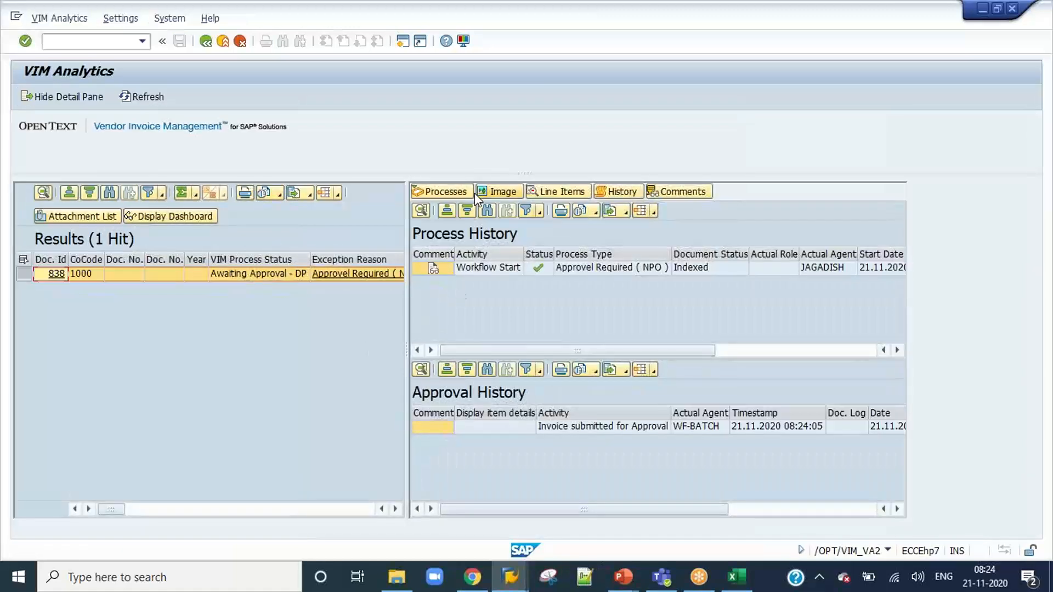
{"action": "left_click", "coordinate": [465, 192]}
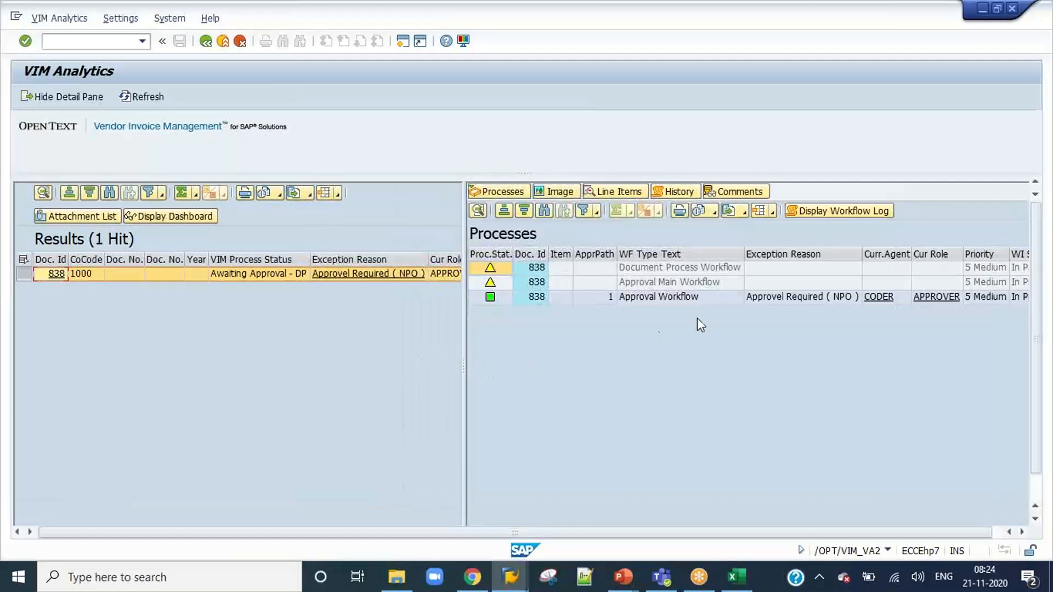
Log on to the DEV system as user CODER with the account password and start VIM Workplace.
{"action": "mouse_move", "coordinate": [510, 575]}
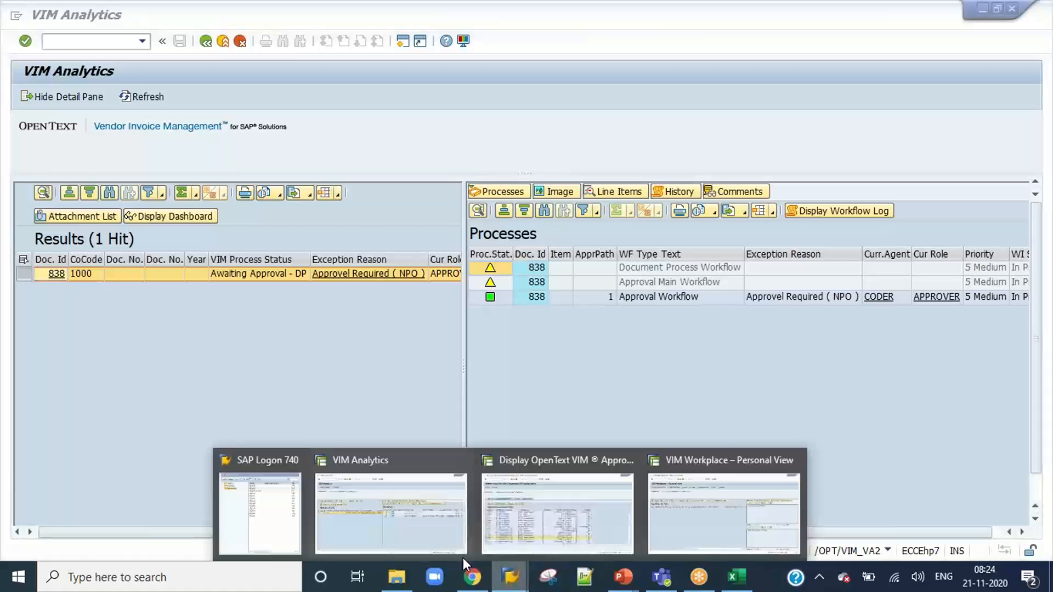
{"action": "left_click", "coordinate": [270, 517]}
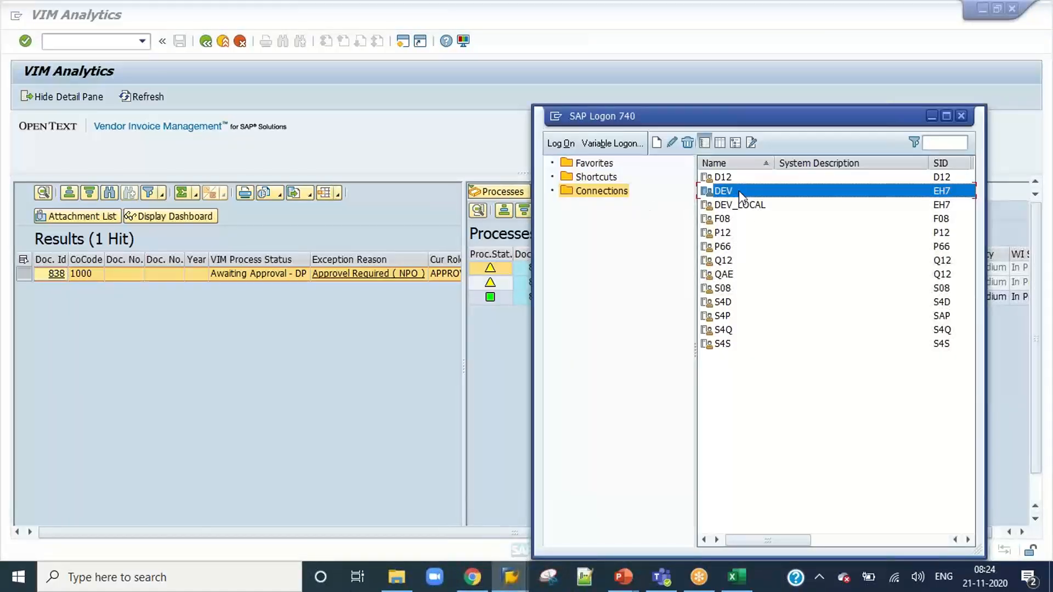
{"action": "double_click", "coordinate": [723, 191]}
{"action": "type", "text": "coder"}
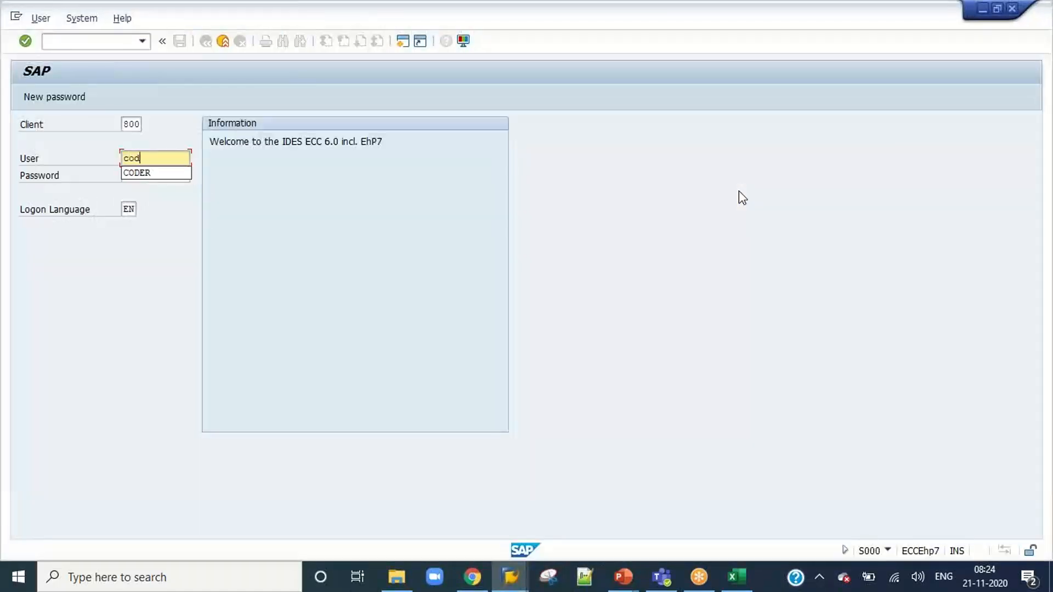
{"action": "key", "text": "Tab"}
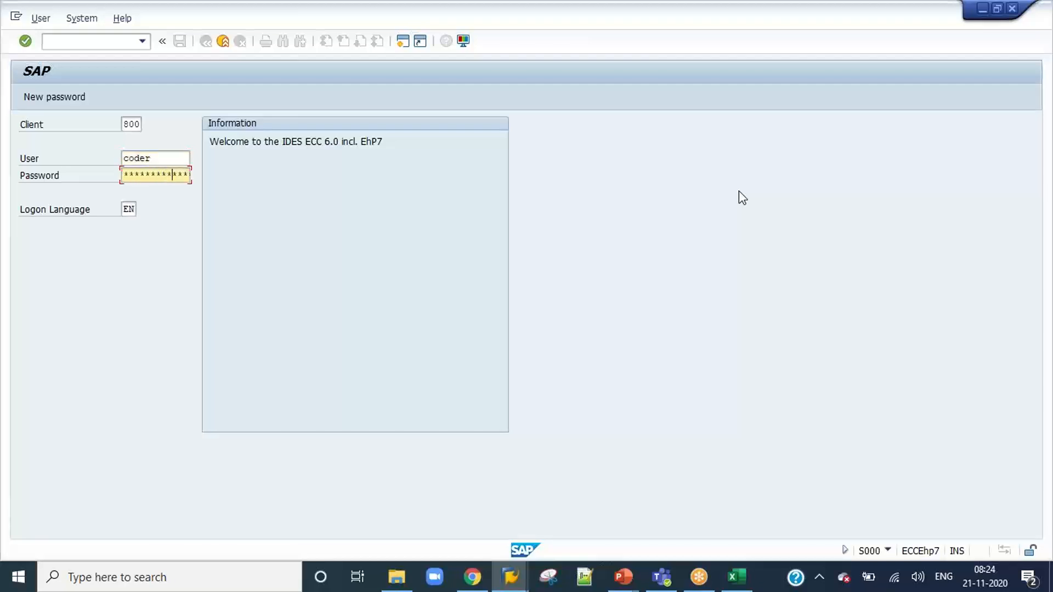
{"action": "key", "text": "Return"}
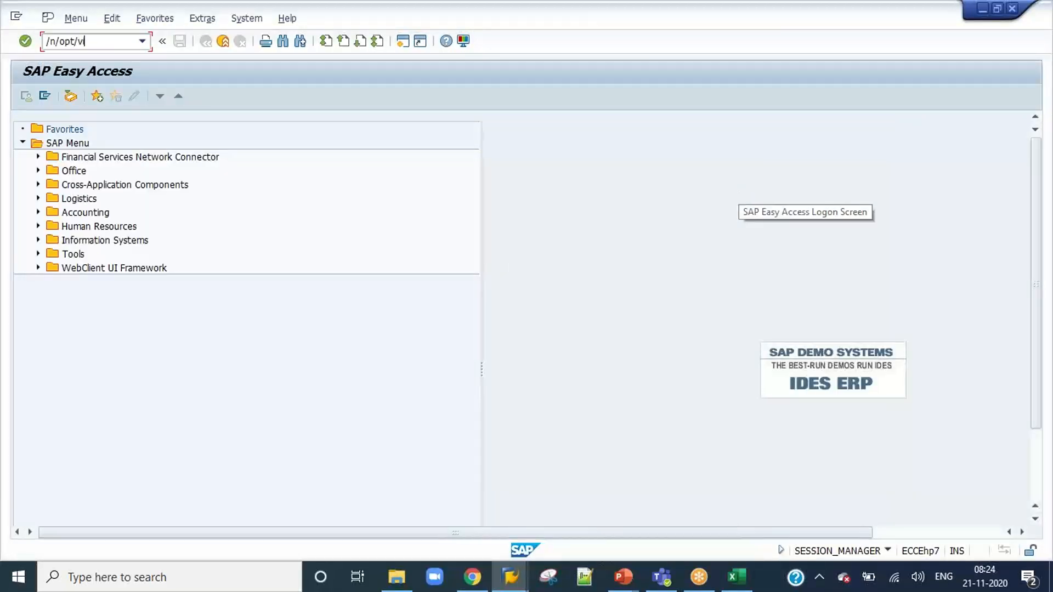
{"action": "key", "text": "Return"}
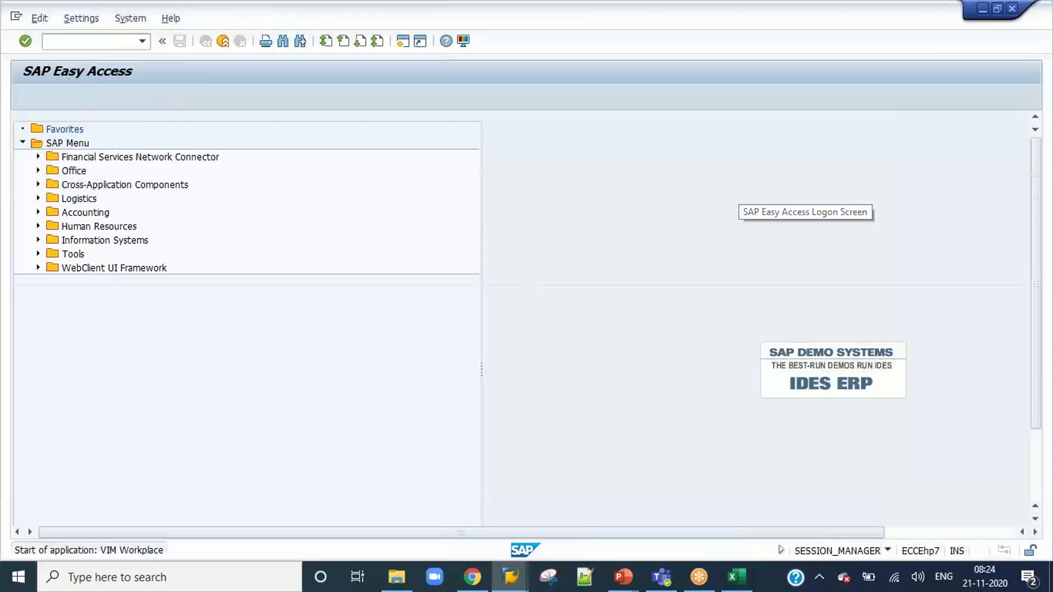
Approve invoice 838 from the CODER inbox and end that session.
{"action": "left_click", "coordinate": [154, 357]}
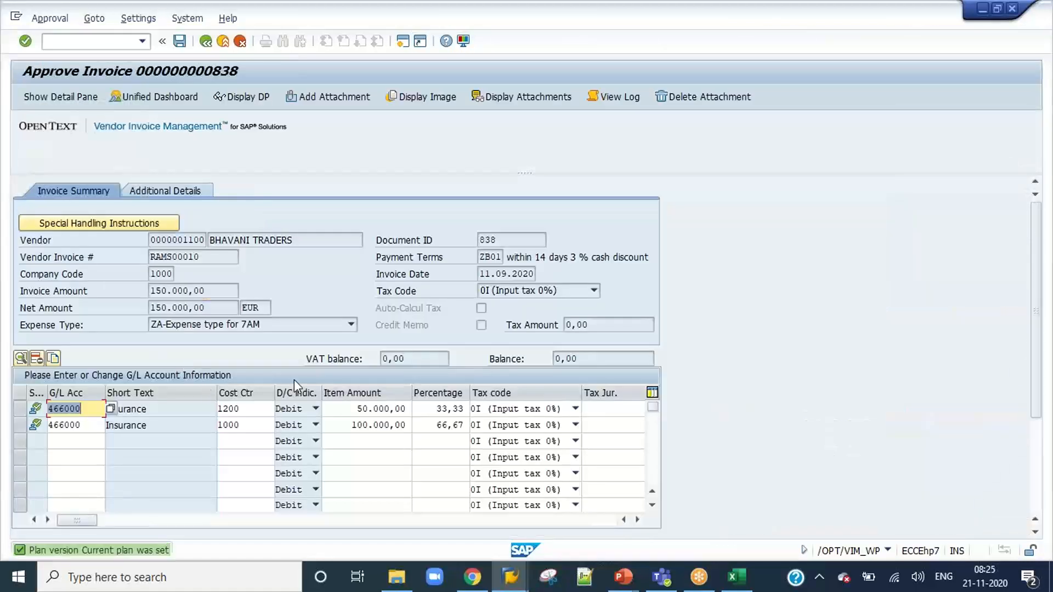
{"action": "scroll", "coordinate": [1040, 388], "scroll_direction": "down", "scroll_amount": 5}
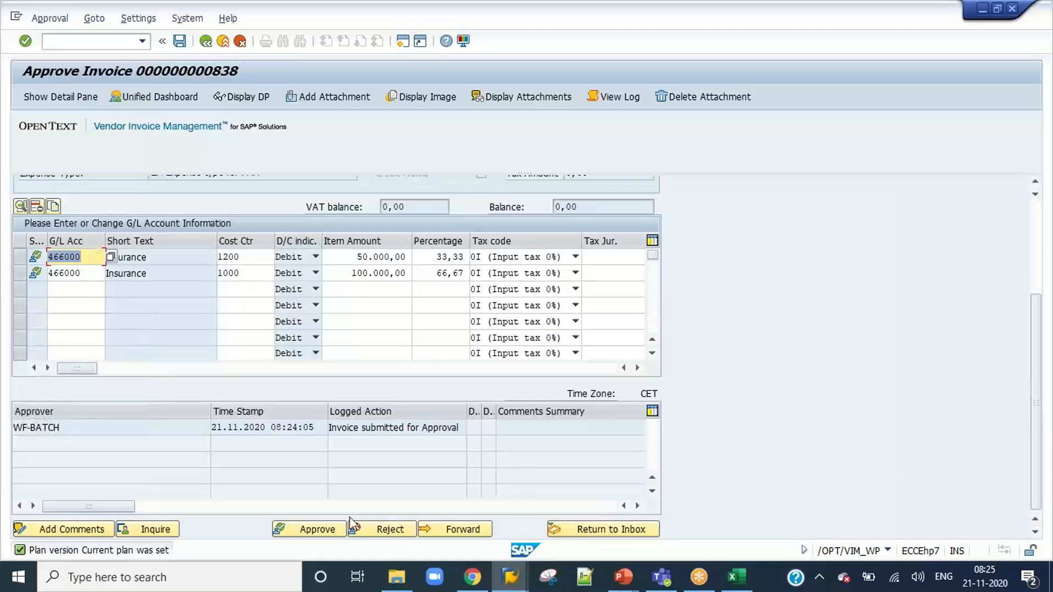
{"action": "left_click", "coordinate": [311, 530]}
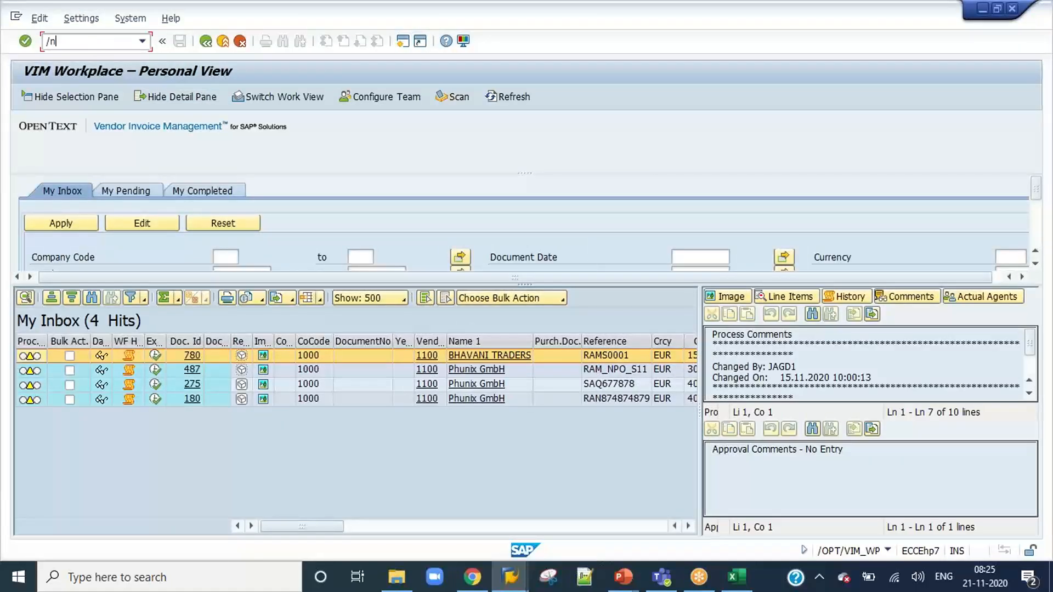
{"action": "key", "text": "Return"}
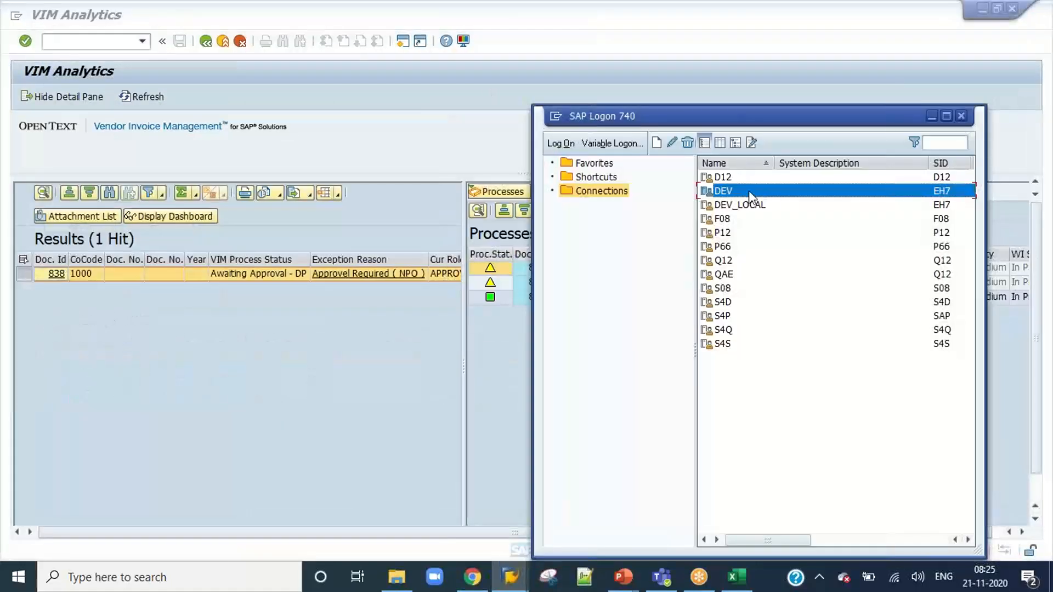
Log on to DEV as user REQUI with the account password and start VIM Workplace with /n/opt/vim_wp.
{"action": "double_click", "coordinate": [746, 192]}
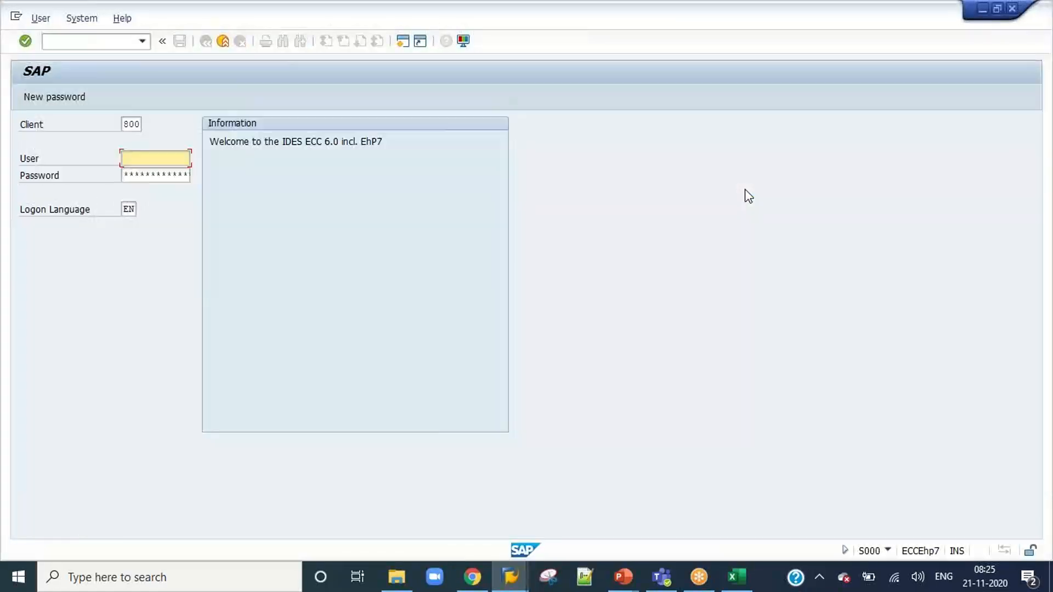
{"action": "type", "text": "requi"}
{"action": "key", "text": "Tab"}
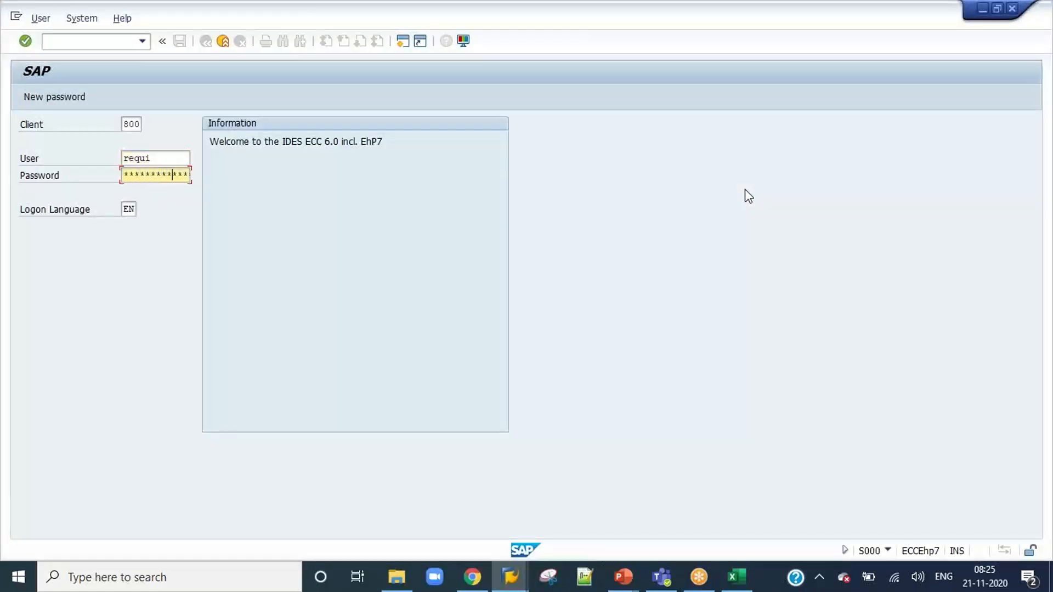
{"action": "key", "text": "Return"}
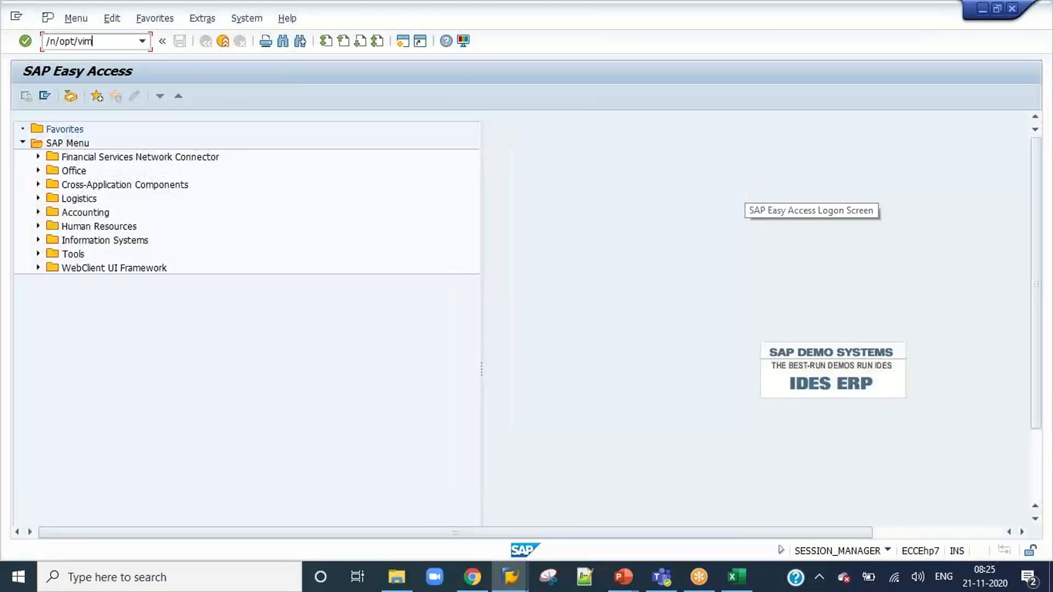
{"action": "type", "text": "/n/opt/vim_wp"}
{"action": "key", "text": "Return"}
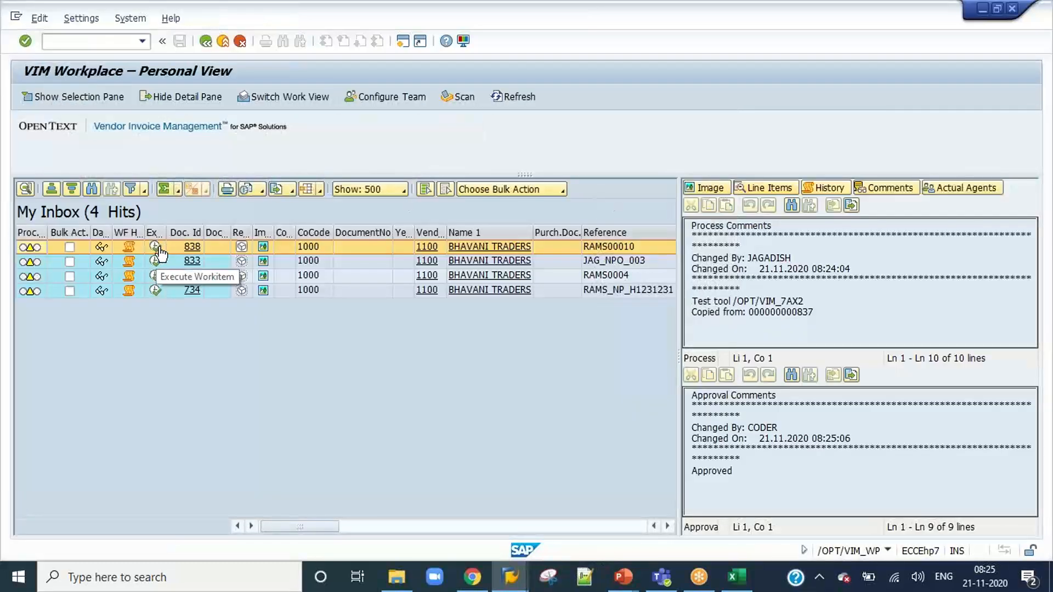
Approve invoice 838 as REQUI, reviewing next proposed approvers APPR6 and APPR1 in the confirmation, and end the session with /nex.
{"action": "left_click", "coordinate": [158, 250]}
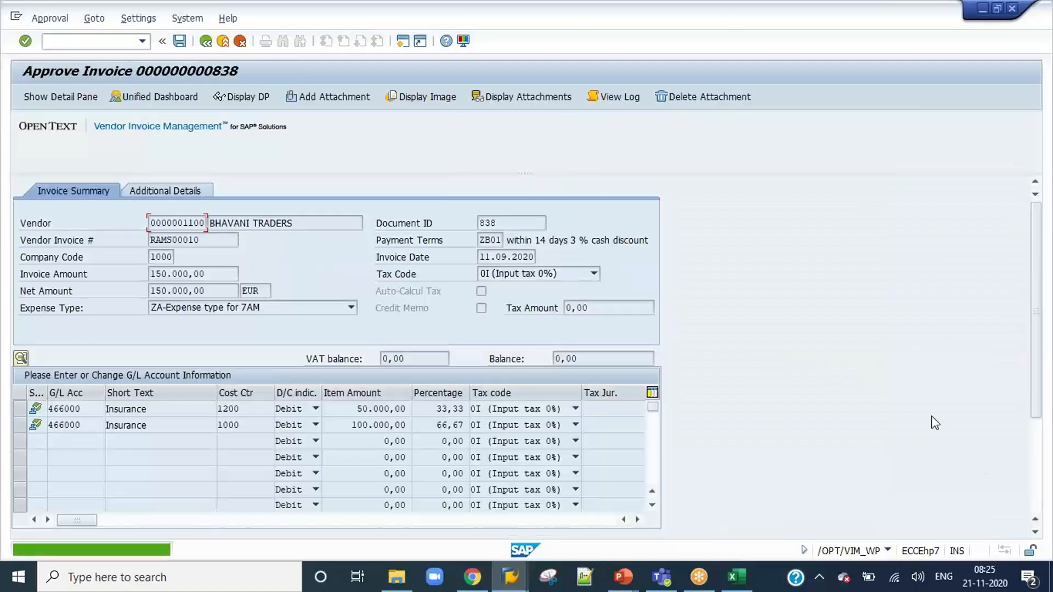
{"action": "left_click", "coordinate": [1032, 477]}
{"action": "left_click", "coordinate": [310, 532]}
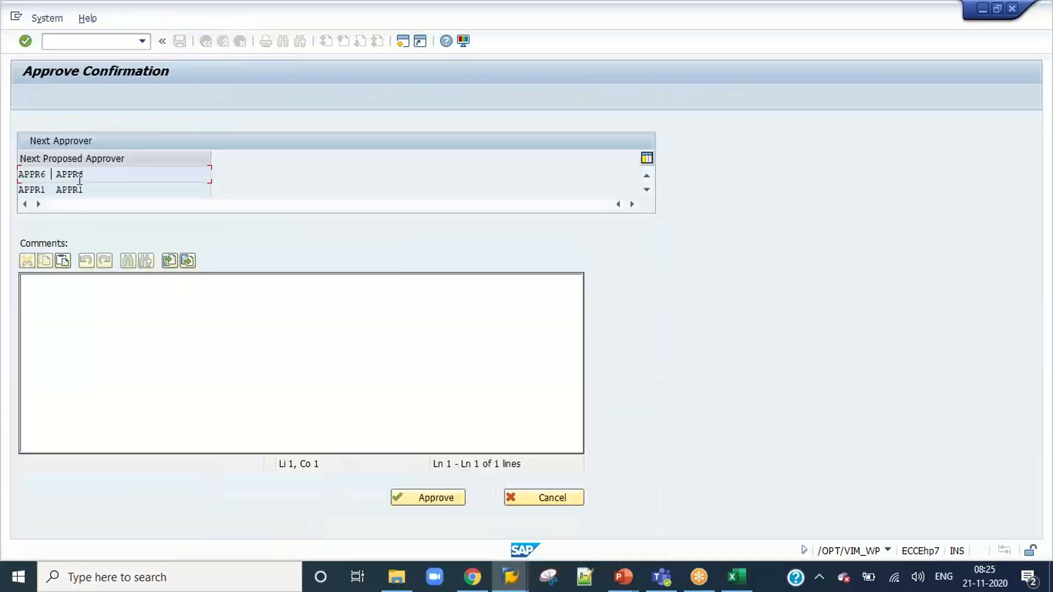
{"action": "left_click", "coordinate": [16, 190]}
{"action": "left_click", "coordinate": [13, 177]}
{"action": "left_click", "coordinate": [436, 498]}
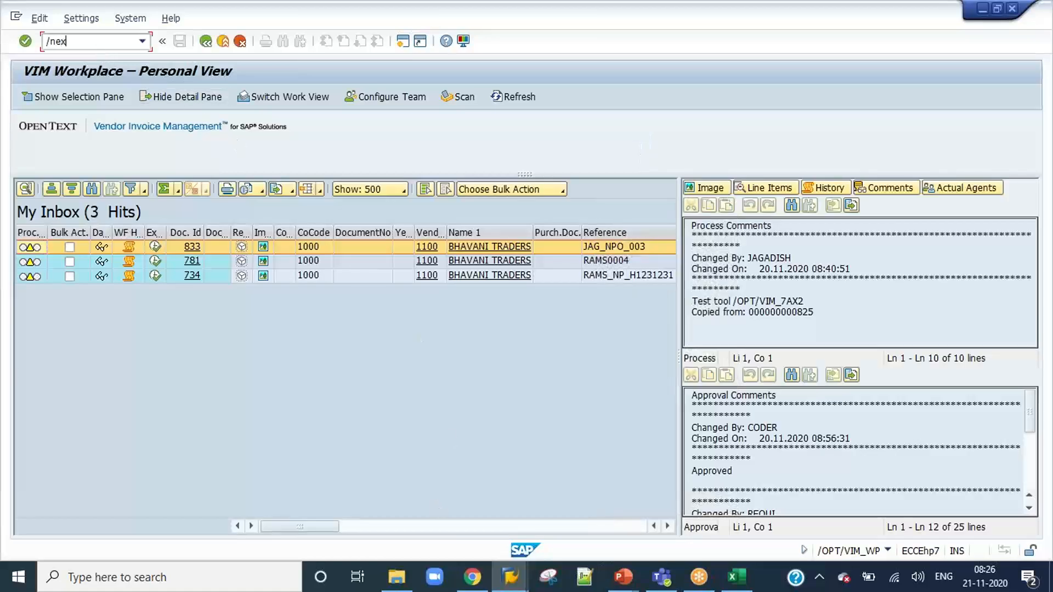
{"action": "key", "text": "Return"}
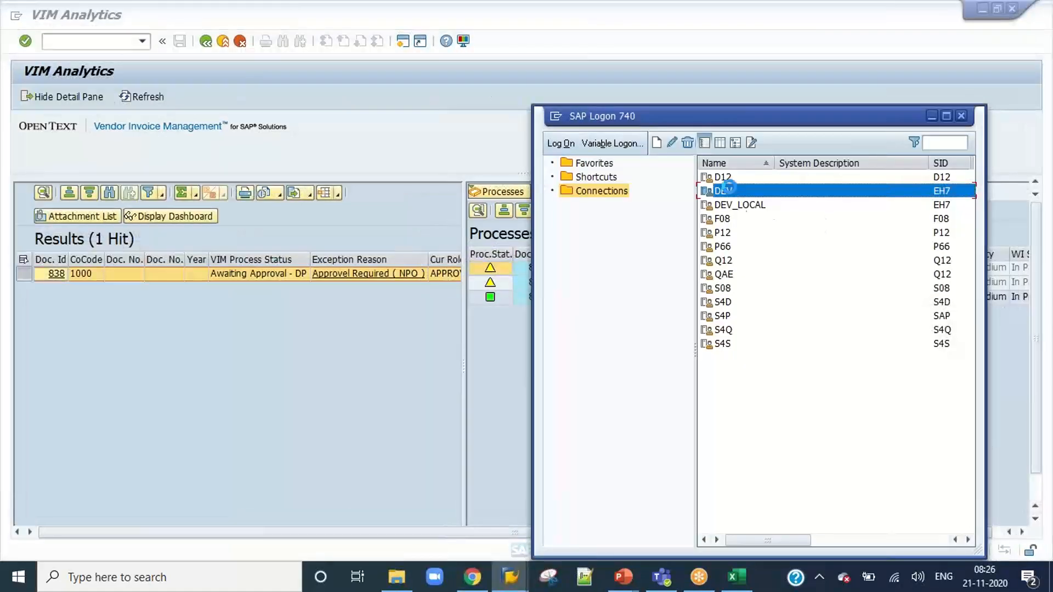
Log on to DEV as user APPR1 with the account password and start VIM Workplace.
{"action": "double_click", "coordinate": [730, 188]}
{"action": "type", "text": "appr"}
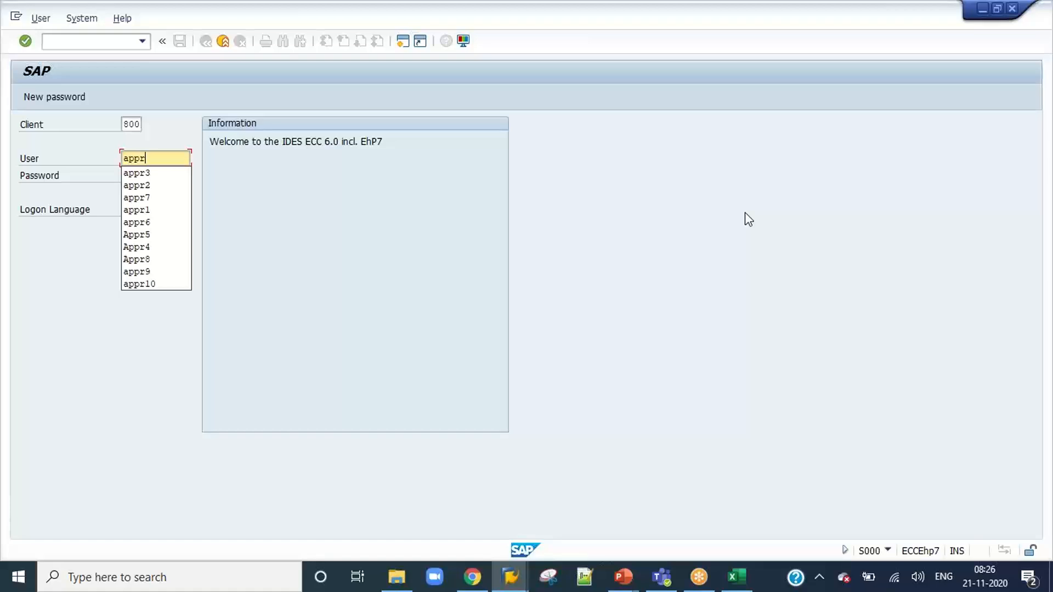
{"action": "type", "text": "1"}
{"action": "key", "text": "Tab"}
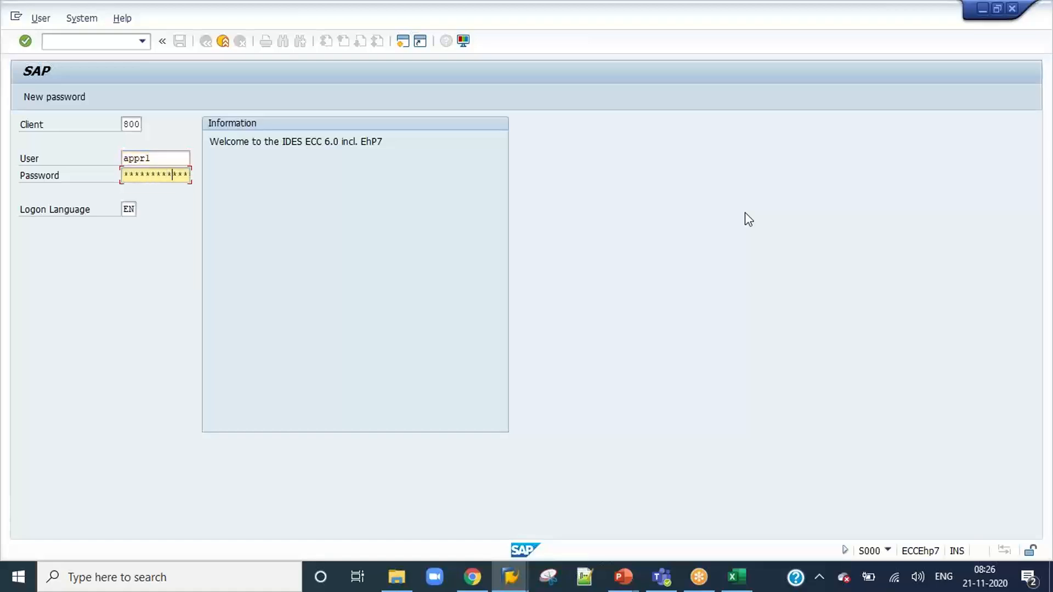
{"action": "key", "text": "Return"}
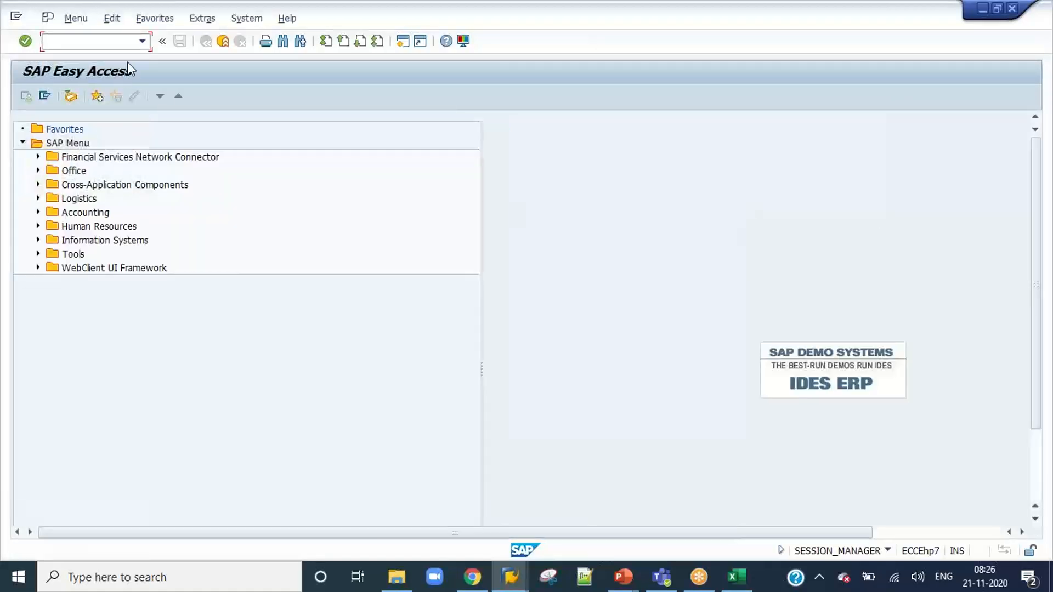
{"action": "left_click", "coordinate": [142, 42]}
{"action": "left_click", "coordinate": [122, 67]}
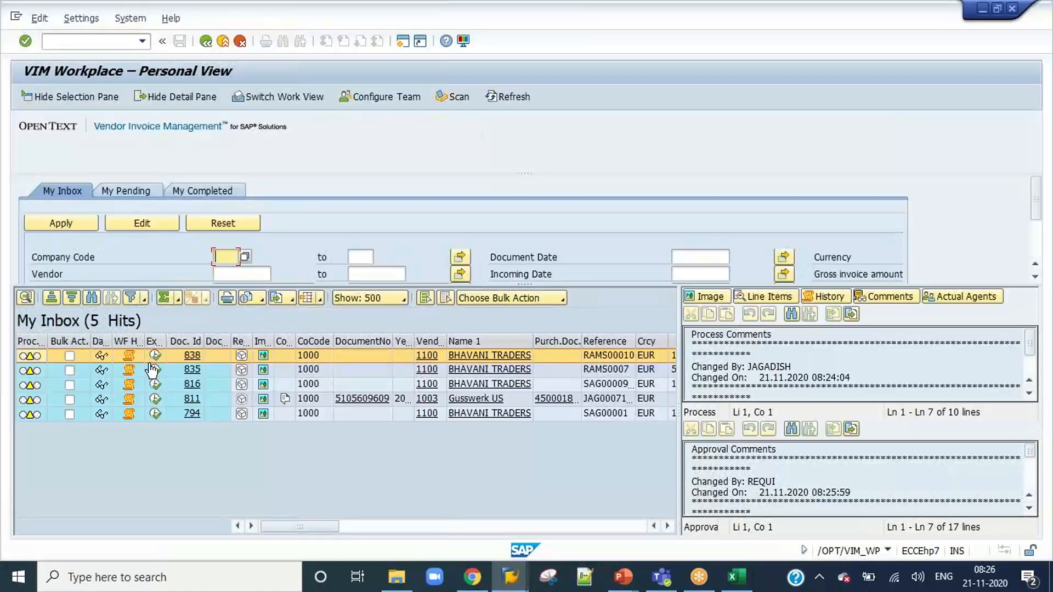
Open invoice 838 from the APPR1 inbox, select its cost center 1000 line item and approve it.
{"action": "left_click", "coordinate": [156, 356]}
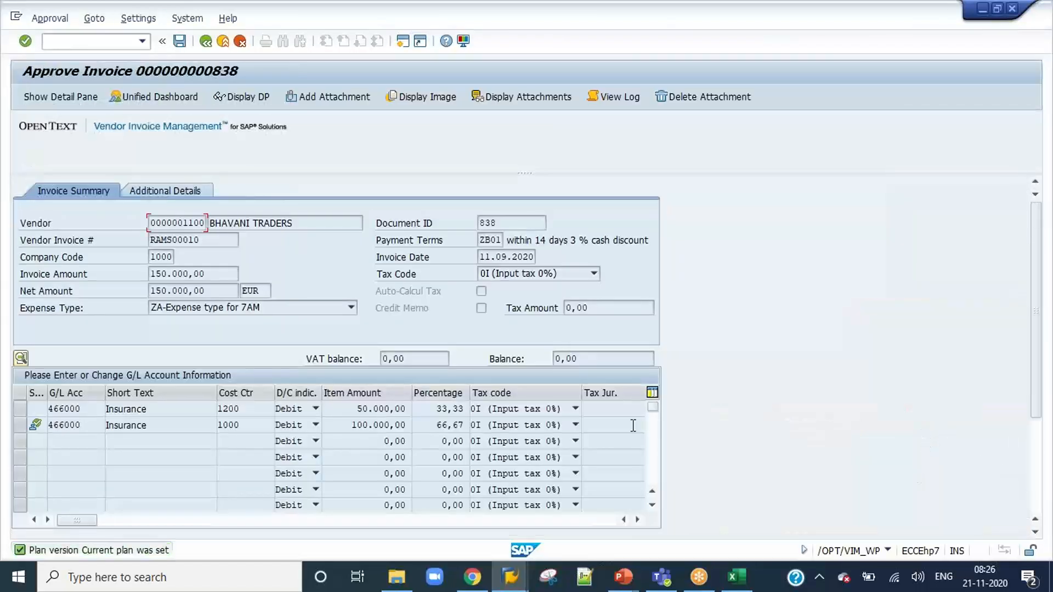
{"action": "left_click", "coordinate": [20, 426]}
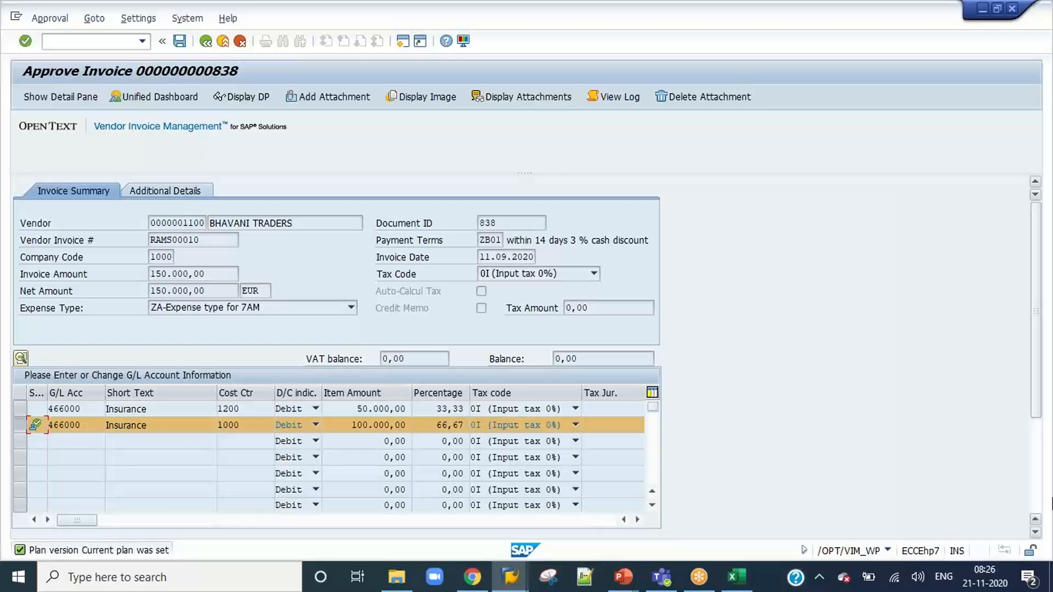
{"action": "left_click", "coordinate": [1037, 500]}
{"action": "left_click", "coordinate": [309, 528]}
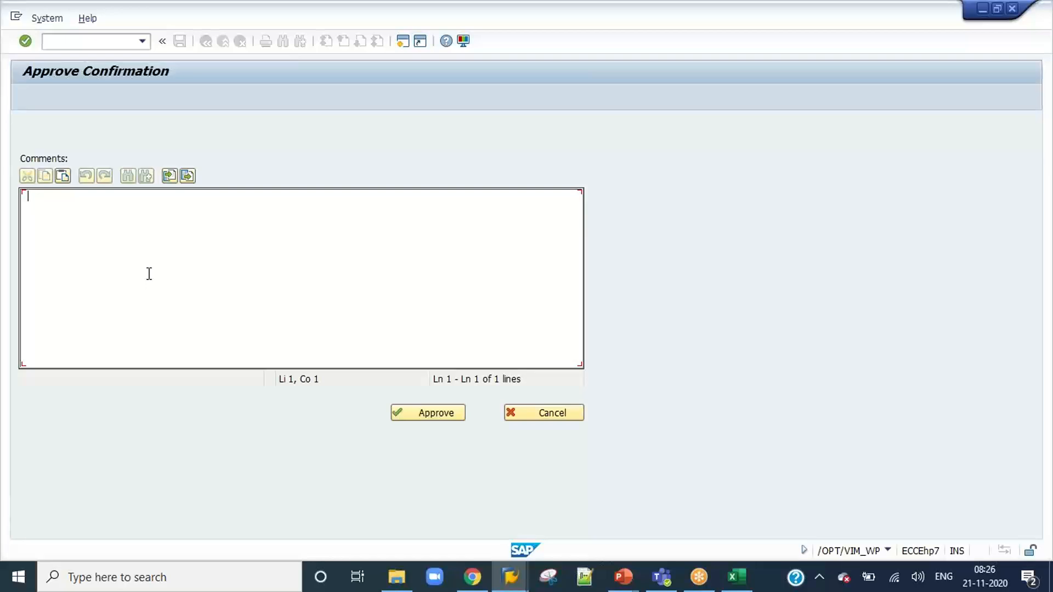
{"action": "left_click", "coordinate": [432, 416]}
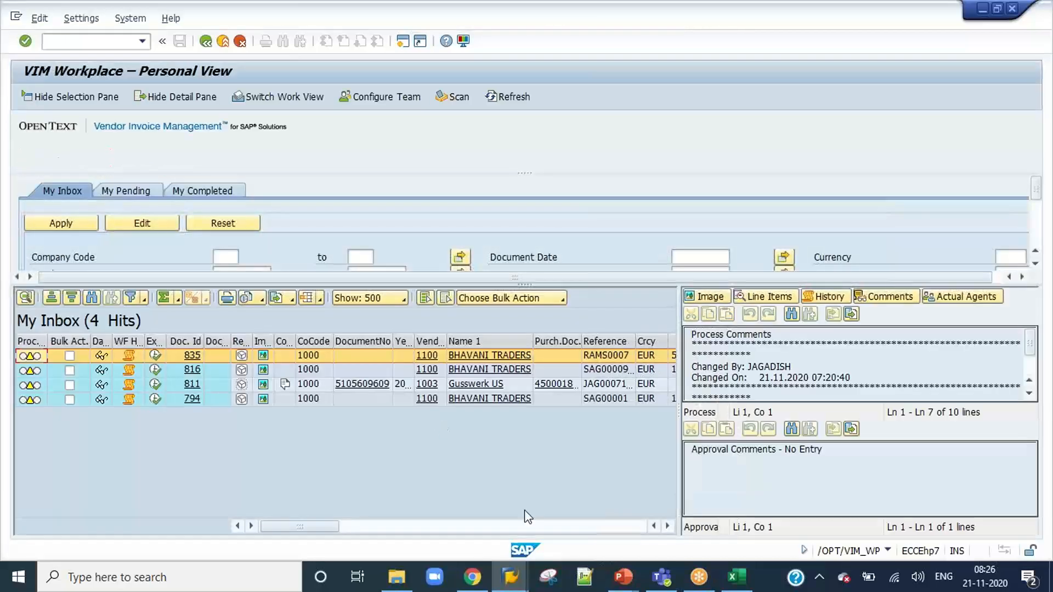
Refresh the VIM Analytics results for invoice 838 and widen the Processes view to check its current approval agent and workflow statuses.
{"action": "mouse_move", "coordinate": [524, 584]}
{"action": "left_click", "coordinate": [329, 510]}
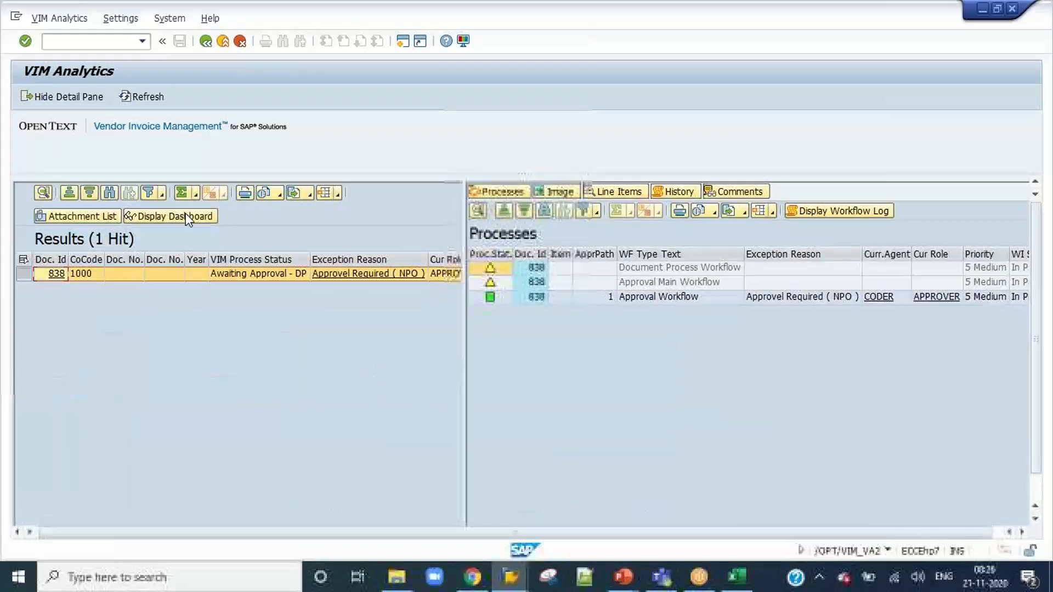
{"action": "left_click", "coordinate": [137, 99]}
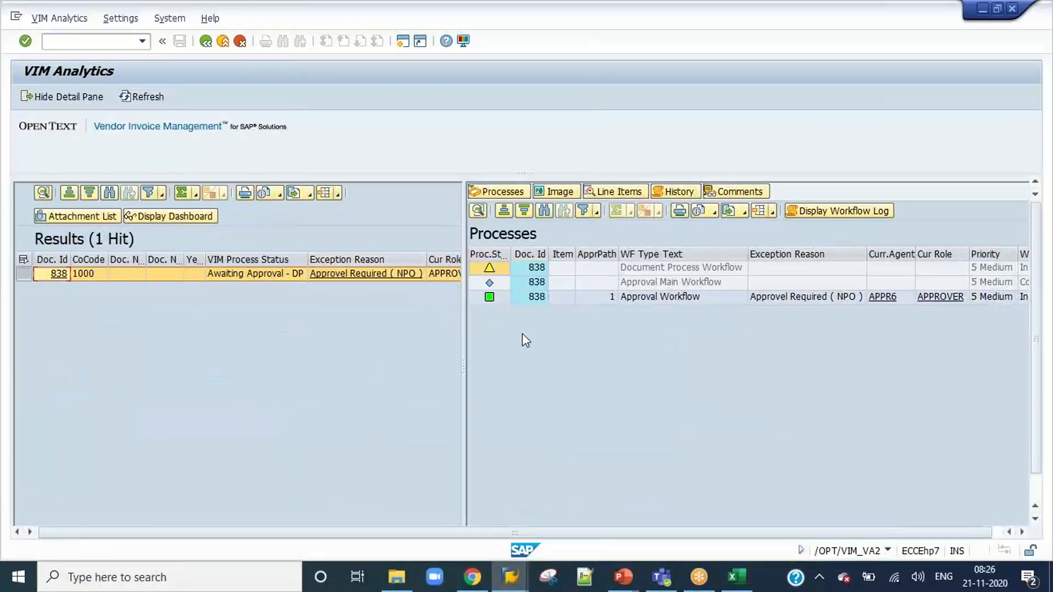
{"action": "left_click_drag", "start_coordinate": [464, 374], "coordinate": [254, 373]}
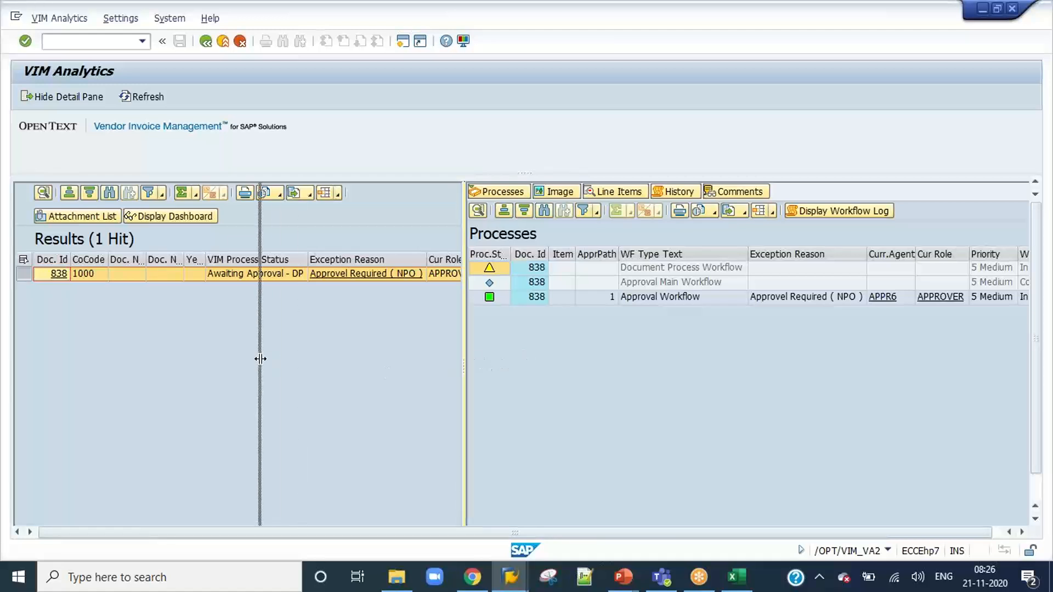
Log on to DEV as user APPR6 with the account password and start VIM Workplace with /n/opt/vim_wp.
{"action": "mouse_move", "coordinate": [510, 577]}
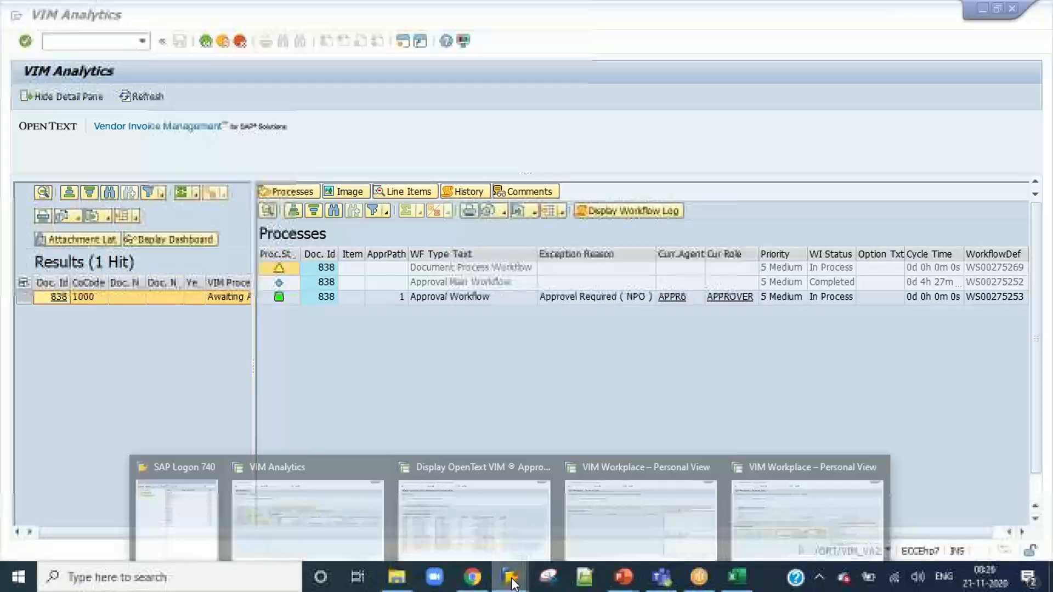
{"action": "left_click", "coordinate": [203, 515]}
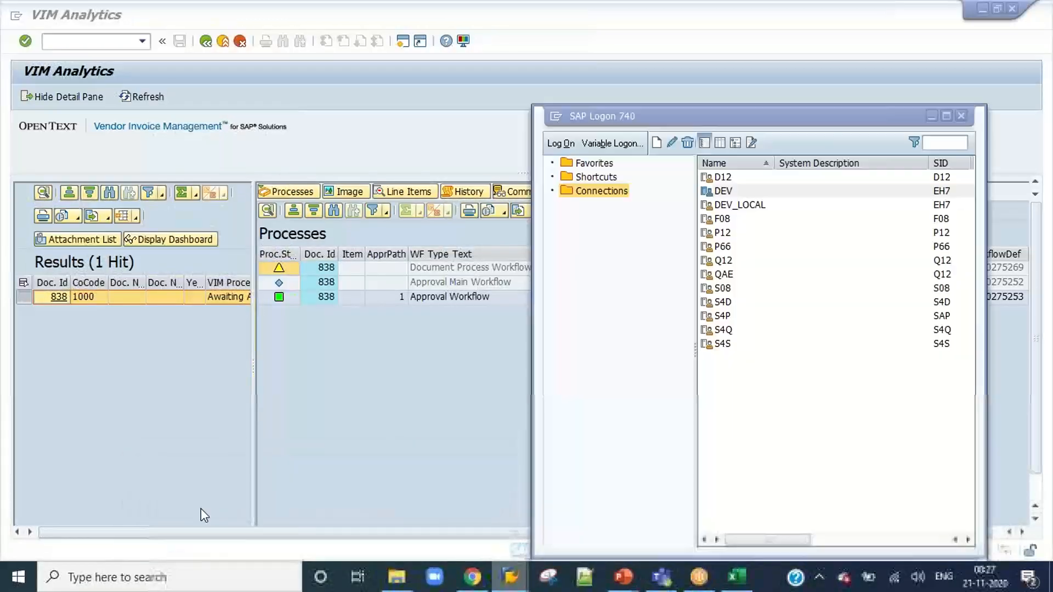
{"action": "double_click", "coordinate": [723, 191]}
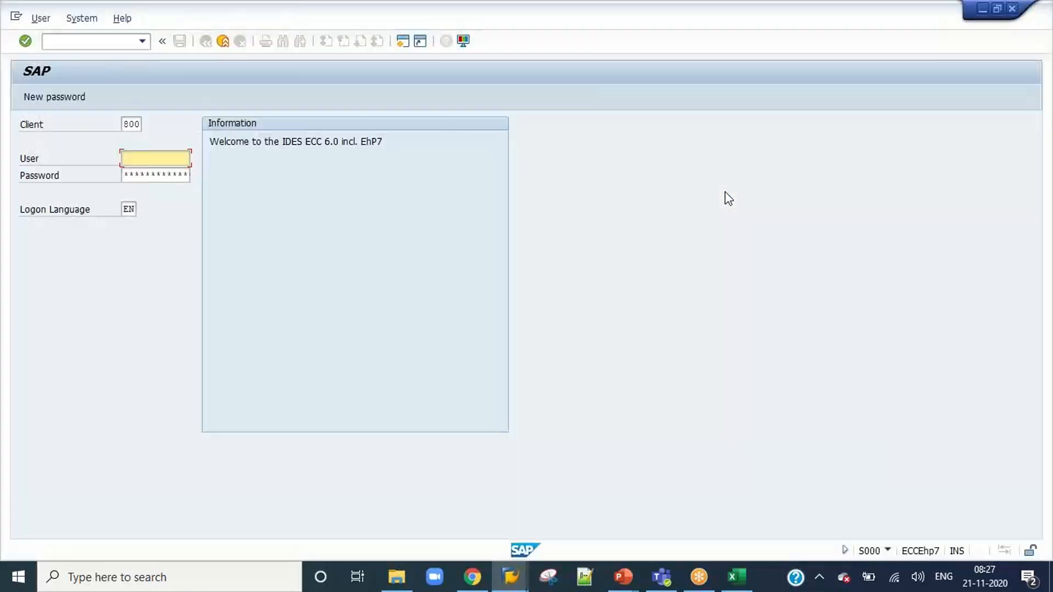
{"action": "type", "text": "app"}
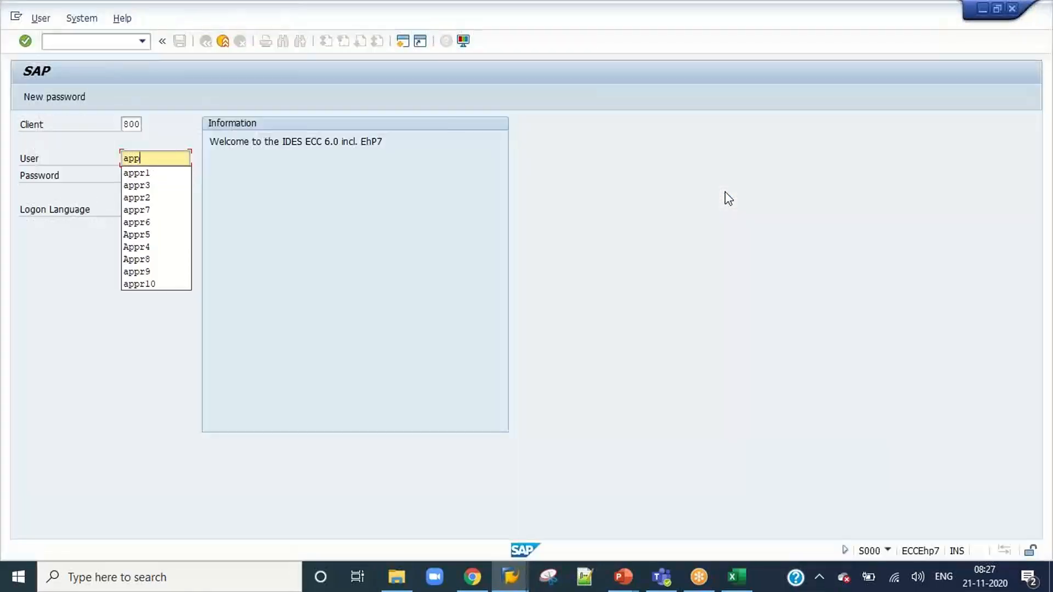
{"action": "type", "text": "r6"}
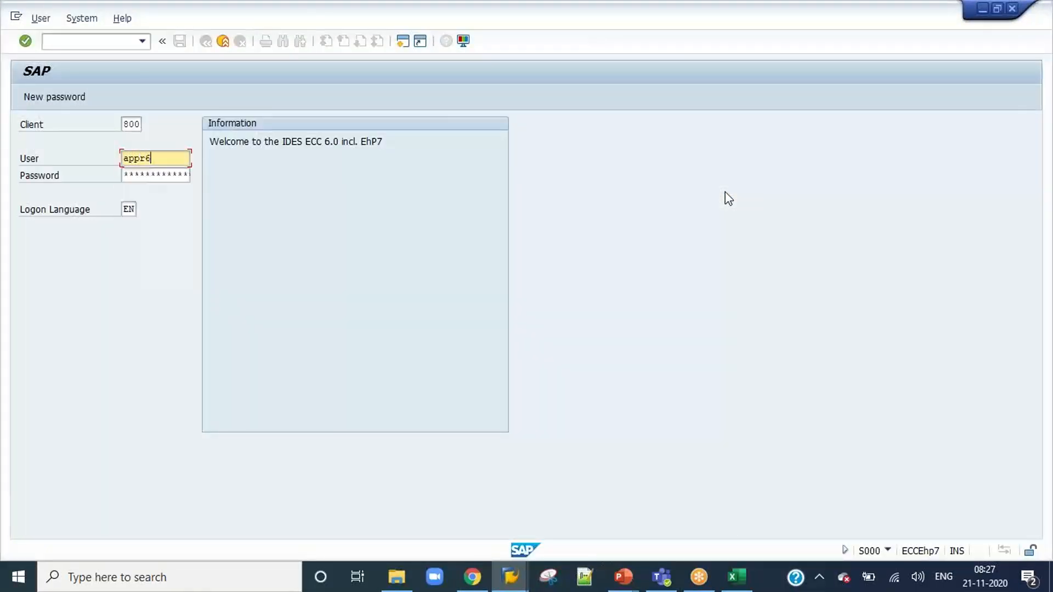
{"action": "key", "text": "Tab"}
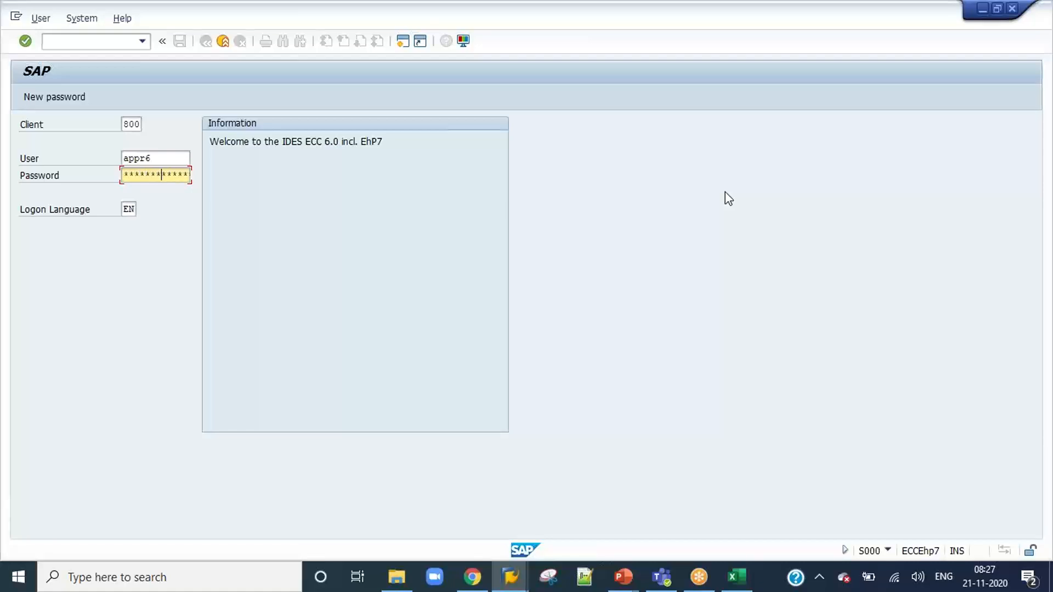
{"action": "key", "text": "Return"}
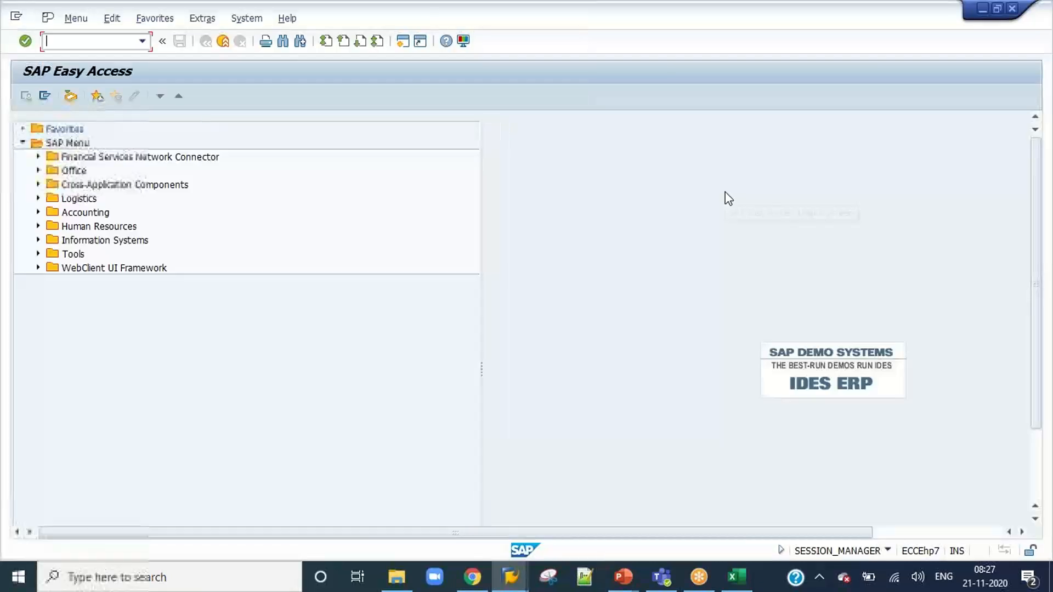
{"action": "left_click", "coordinate": [142, 41]}
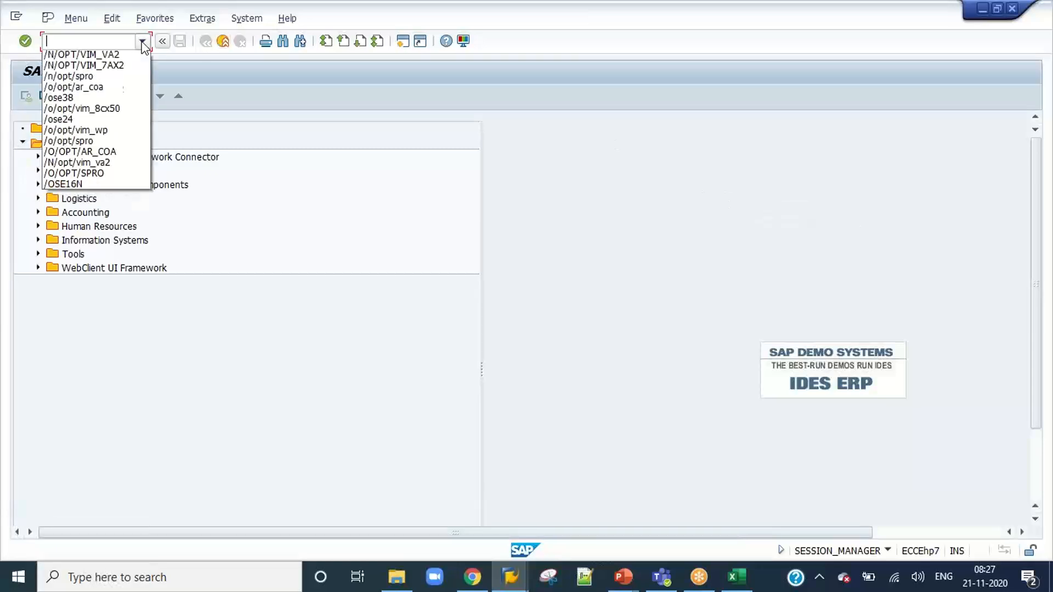
{"action": "left_click", "coordinate": [123, 58]}
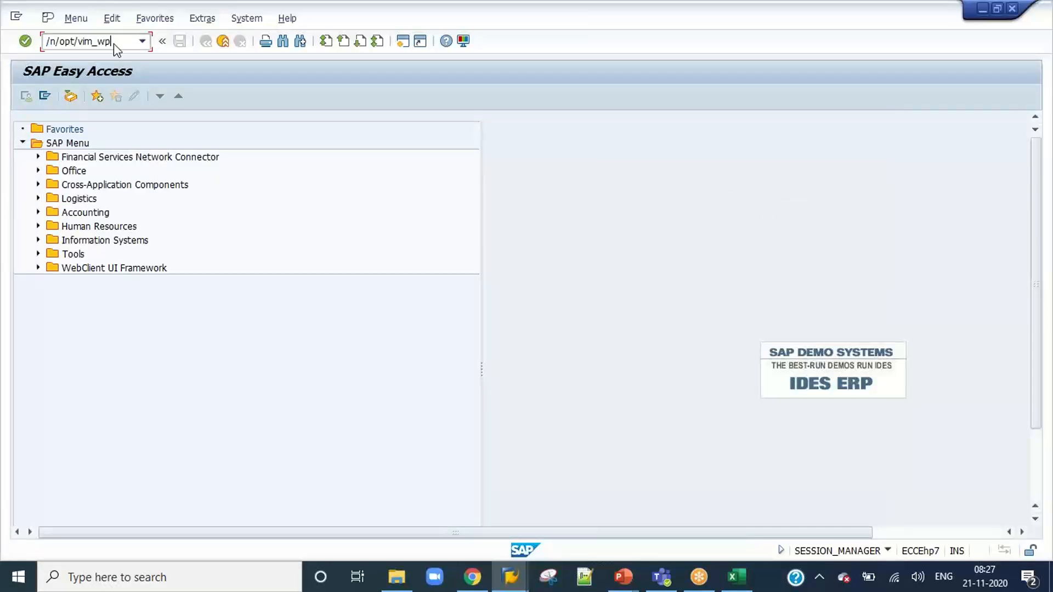
{"action": "key", "text": "Return"}
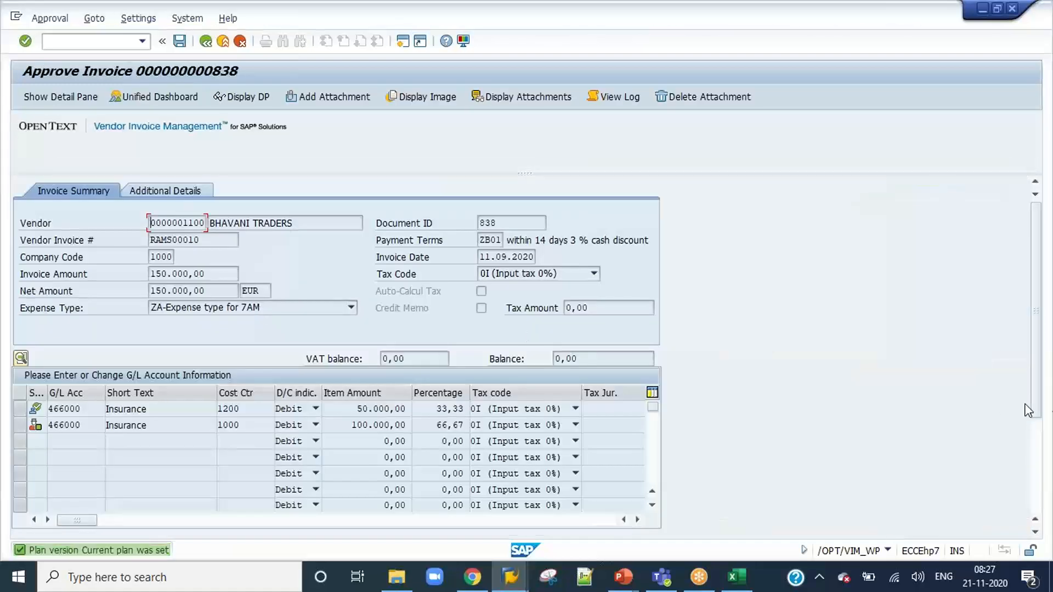
Open invoice 838 from the APPR6 inbox, approve it with the comment "Approved" and exit to SAP Easy Access.
{"action": "left_click", "coordinate": [1034, 477]}
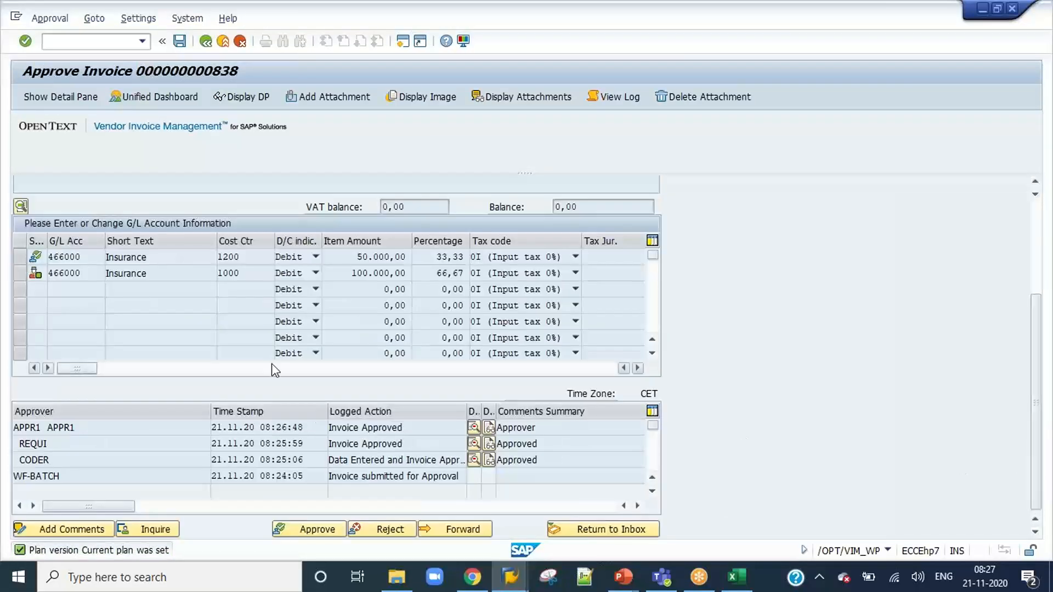
{"action": "left_click", "coordinate": [310, 530]}
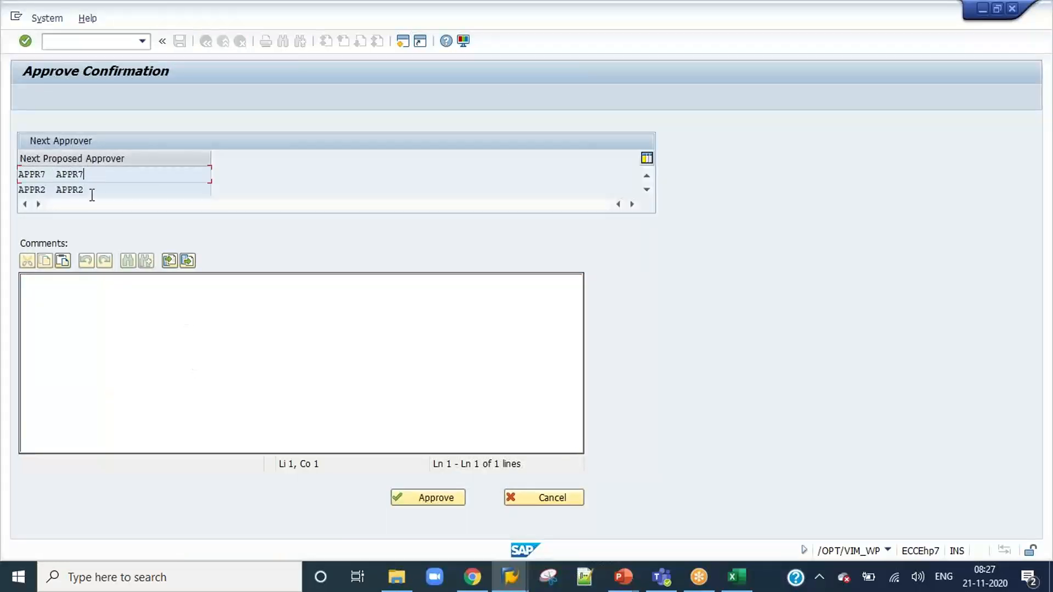
{"action": "left_click", "coordinate": [44, 176]}
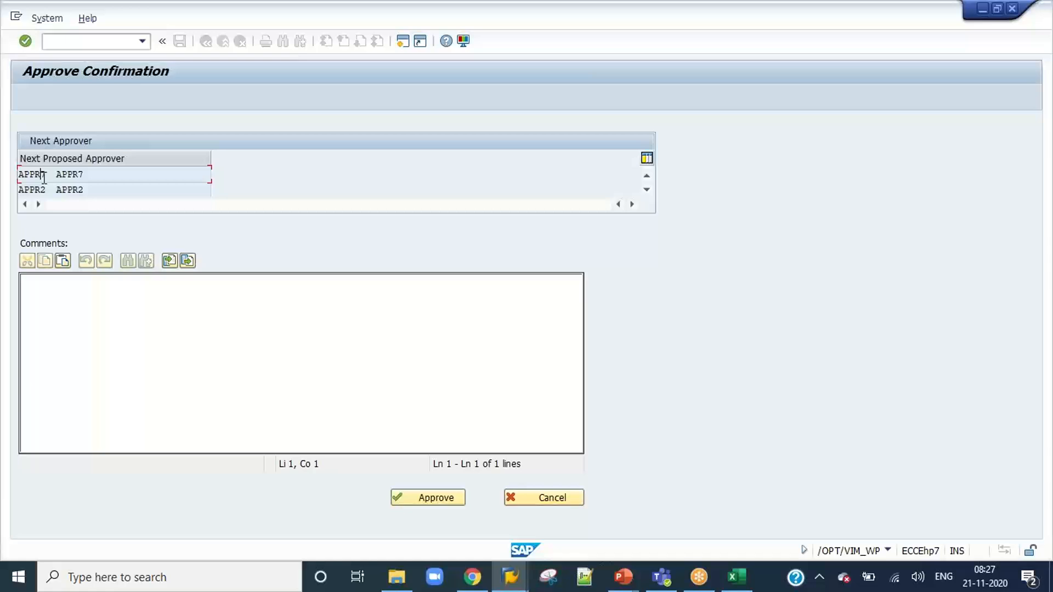
{"action": "left_click", "coordinate": [75, 285]}
{"action": "type", "text": "Approved"}
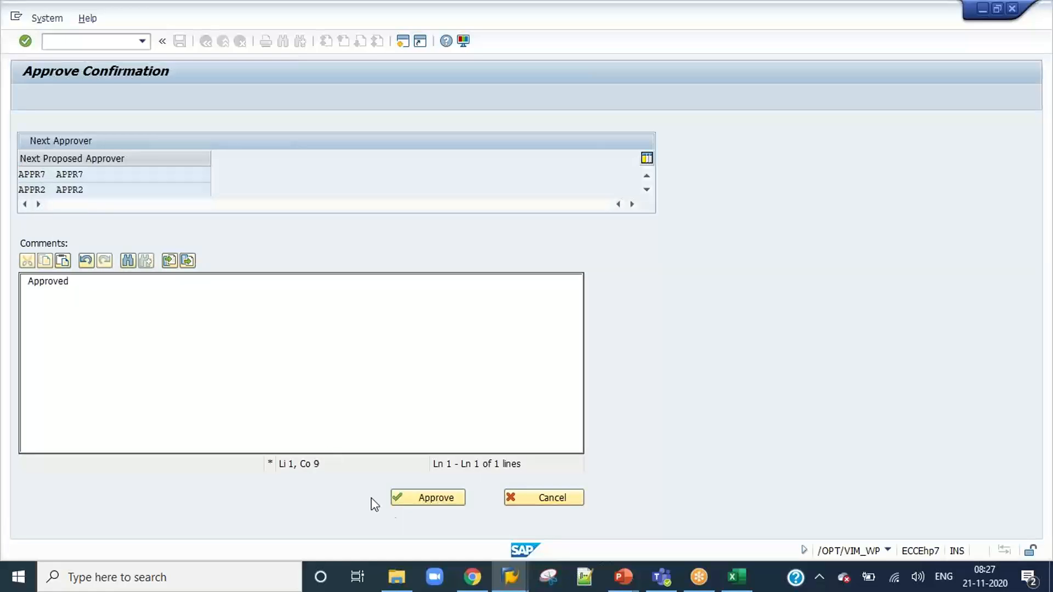
{"action": "left_click", "coordinate": [432, 498]}
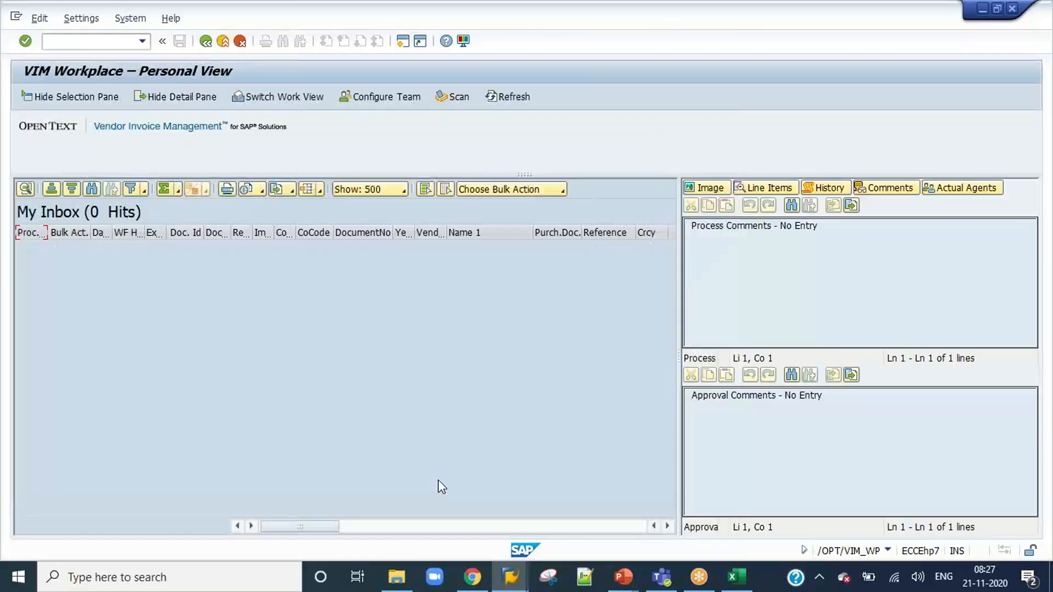
{"action": "left_click", "coordinate": [223, 41]}
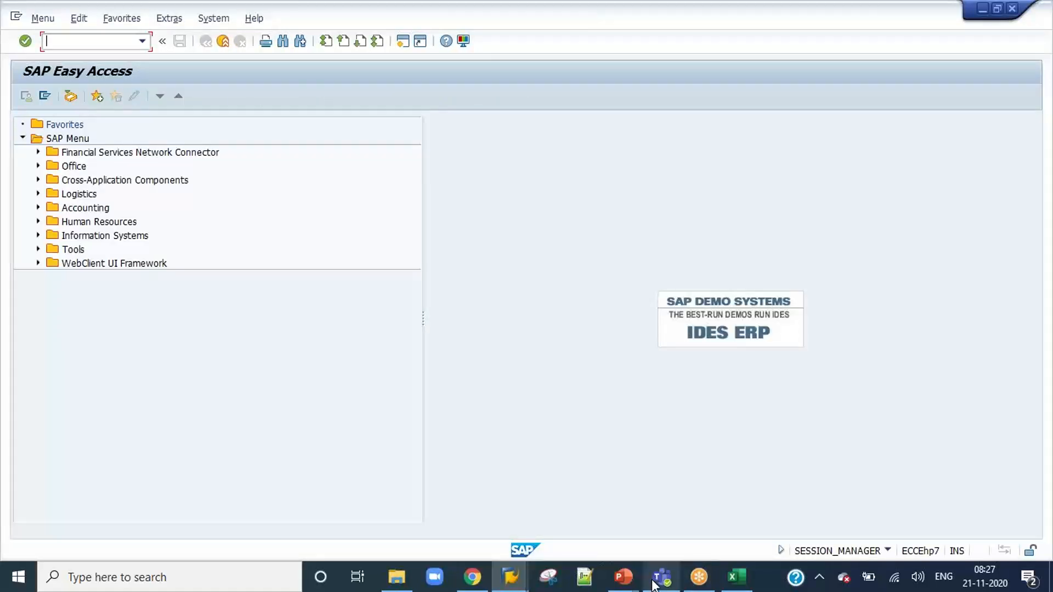
Switch to PowerPoint and review the parallel item level approver sequence on the NPO Approval Workflows slide.
{"action": "mouse_move", "coordinate": [627, 582]}
{"action": "left_click", "coordinate": [685, 523]}
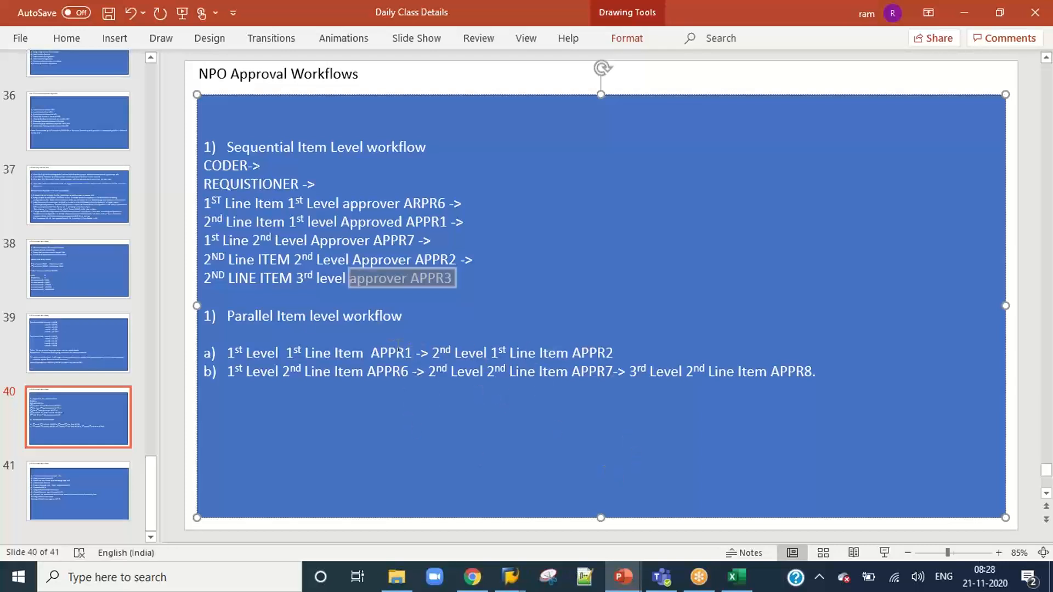
{"action": "left_click_drag", "start_coordinate": [231, 353], "coordinate": [617, 353]}
{"action": "left_click", "coordinate": [553, 398]}
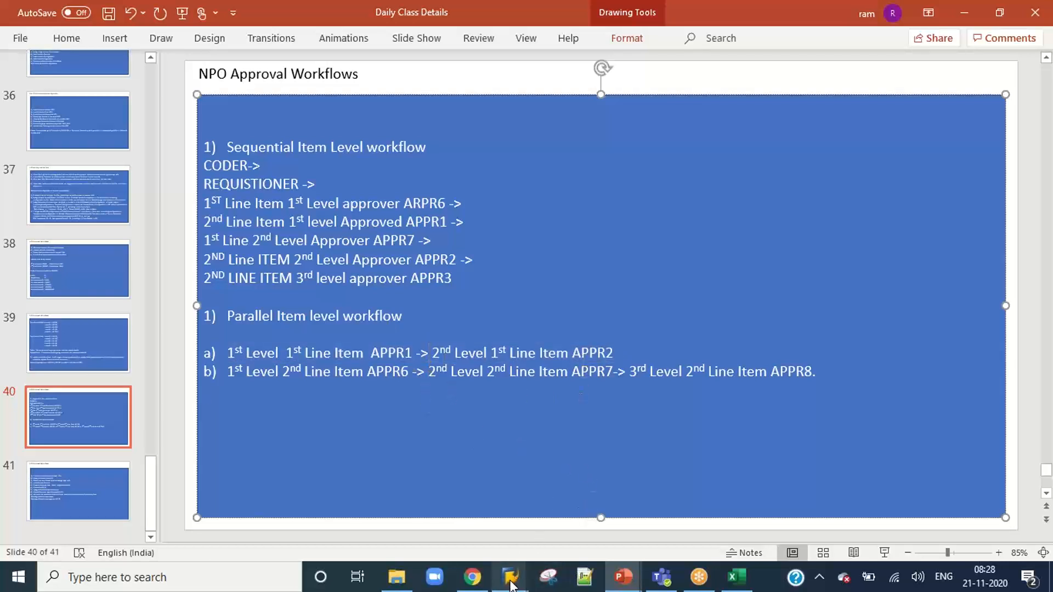
{"action": "mouse_move", "coordinate": [510, 577]}
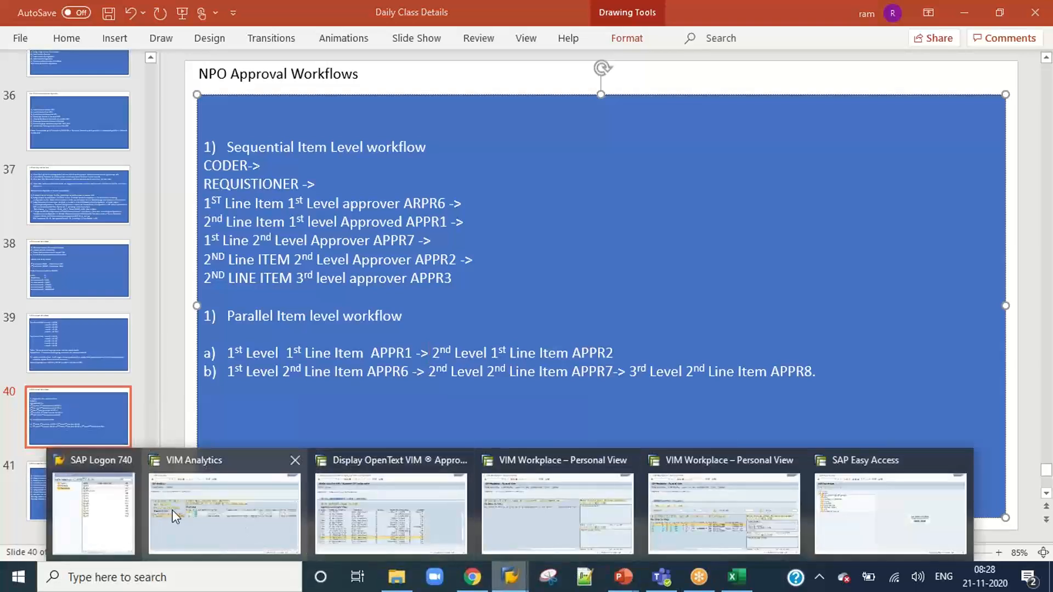
{"action": "left_click", "coordinate": [96, 515]}
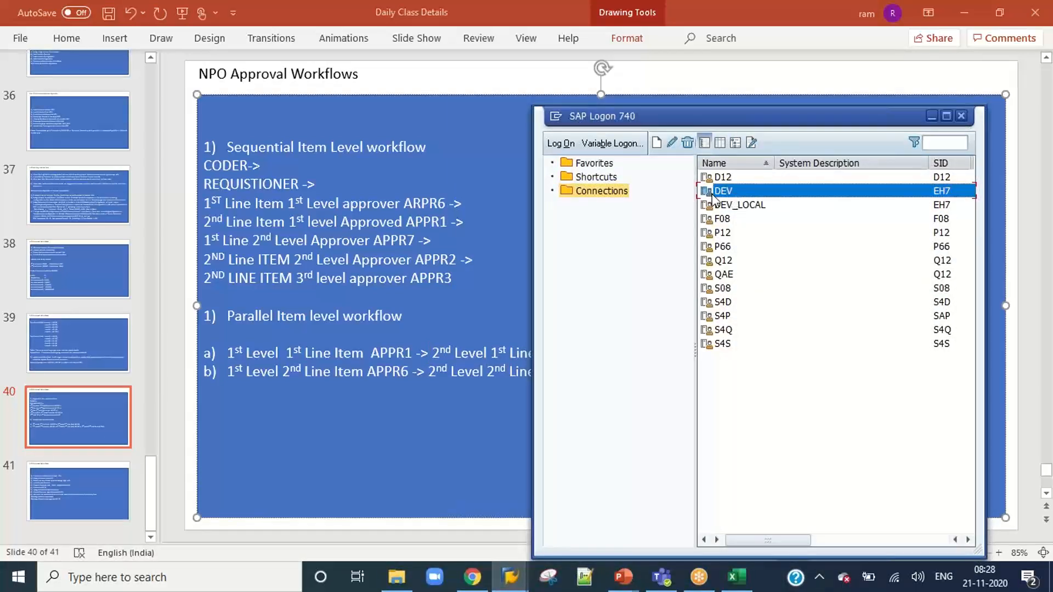
{"action": "left_click", "coordinate": [454, 427]}
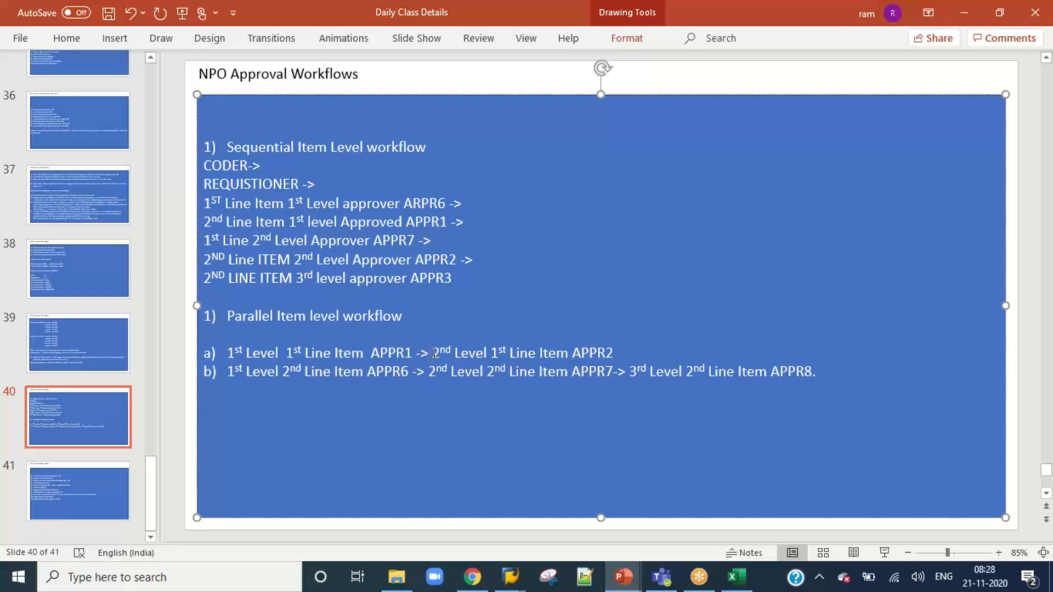
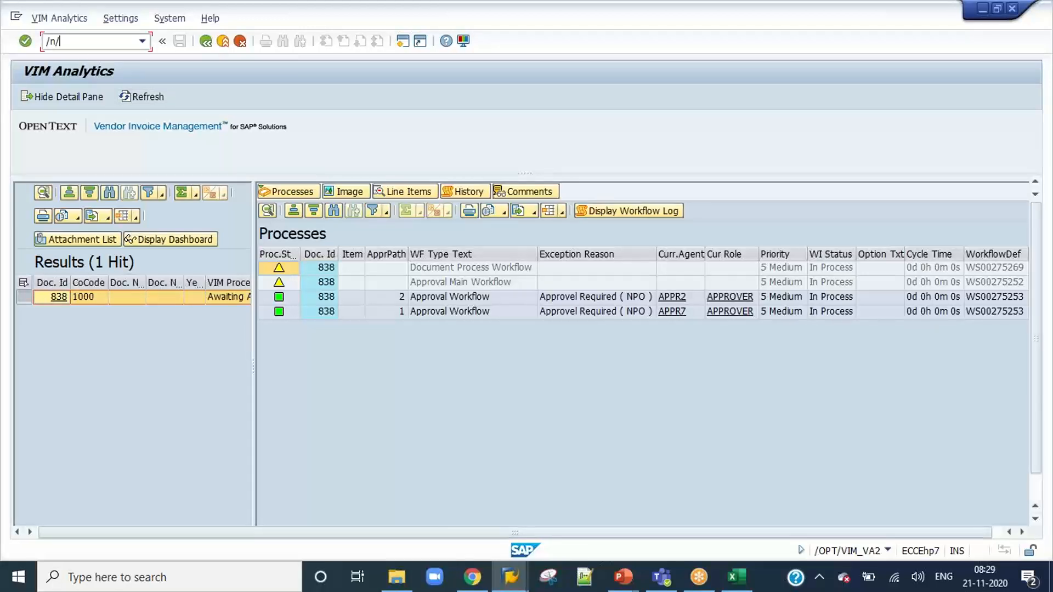
Open the OpenText Configuration guide and run Auto Coding Determination - Data under General Configuration, Automated Line Processing, NPO Line Auto Coding.
{"action": "key", "text": "Return"}
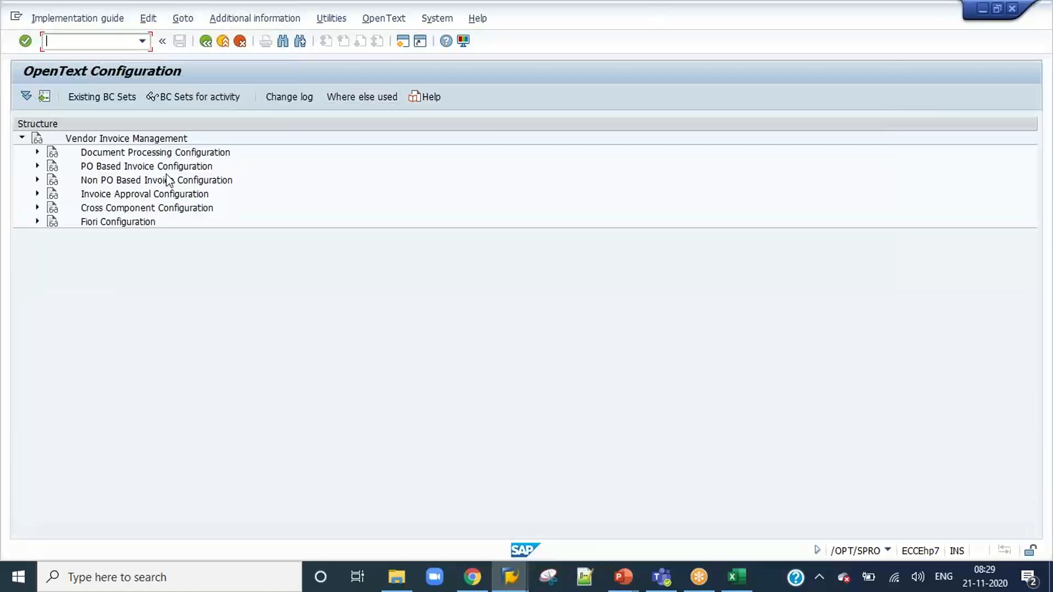
{"action": "left_click", "coordinate": [37, 152]}
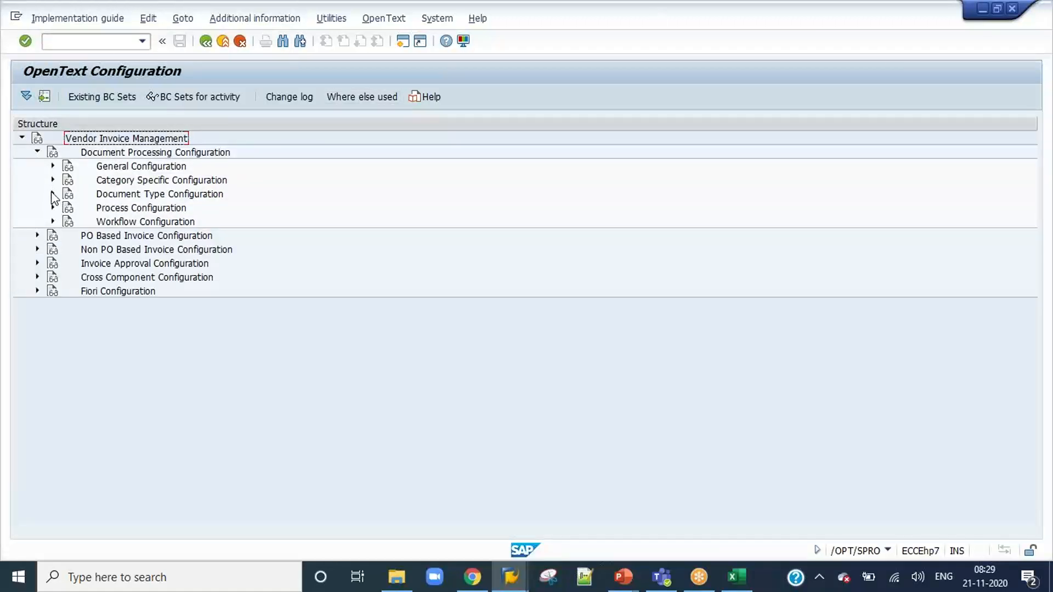
{"action": "left_click", "coordinate": [53, 166]}
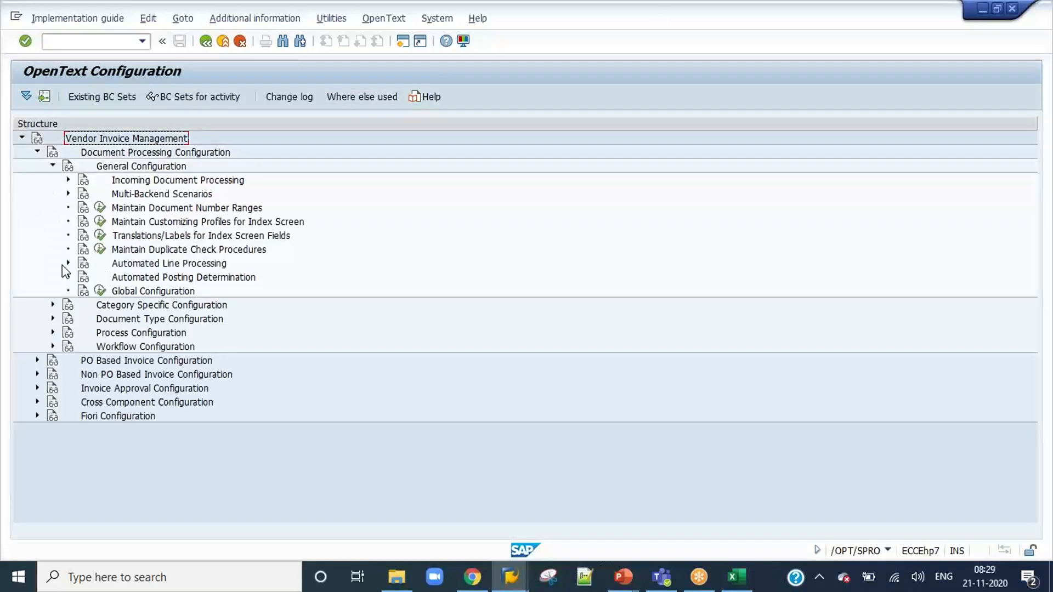
{"action": "left_click", "coordinate": [68, 263]}
{"action": "left_click", "coordinate": [83, 305]}
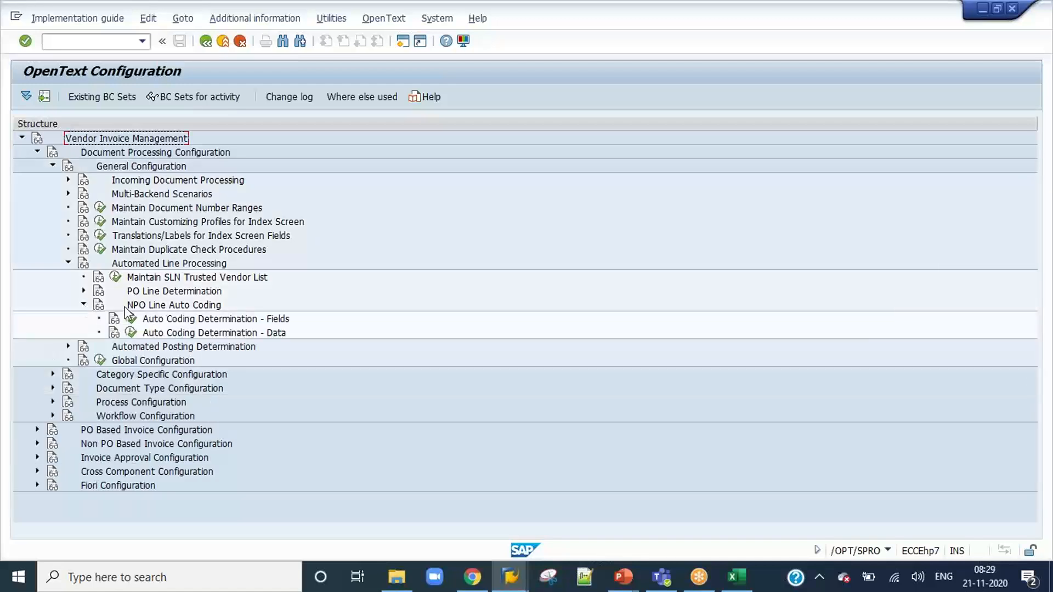
{"action": "left_click", "coordinate": [132, 334]}
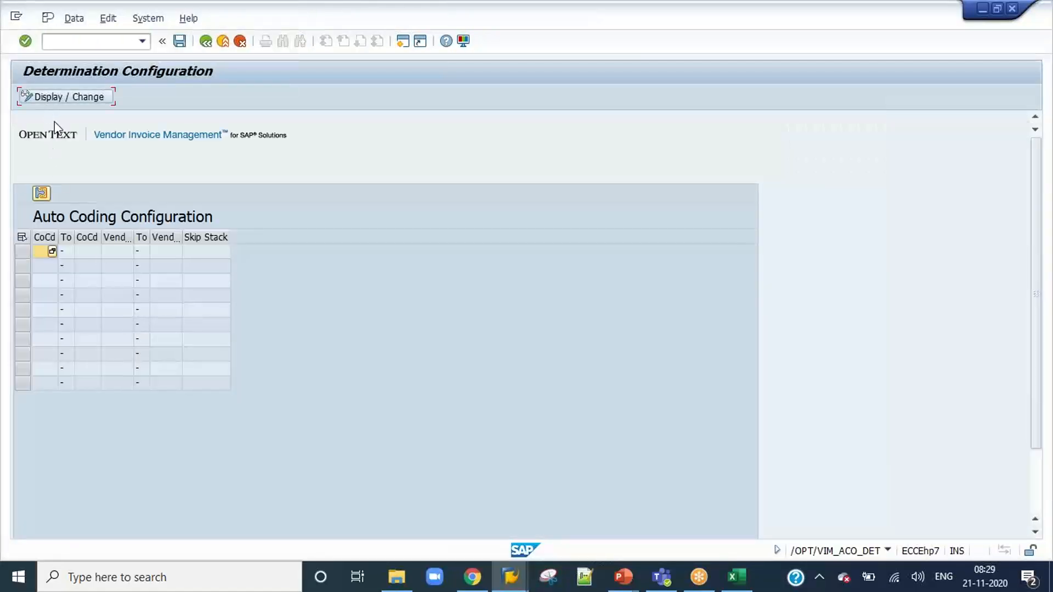
Switch the auto coding table to change mode, add an entry with company code 100 and vendor 1100, and save it to the customizing request.
{"action": "left_click", "coordinate": [59, 99]}
{"action": "left_click", "coordinate": [45, 236]}
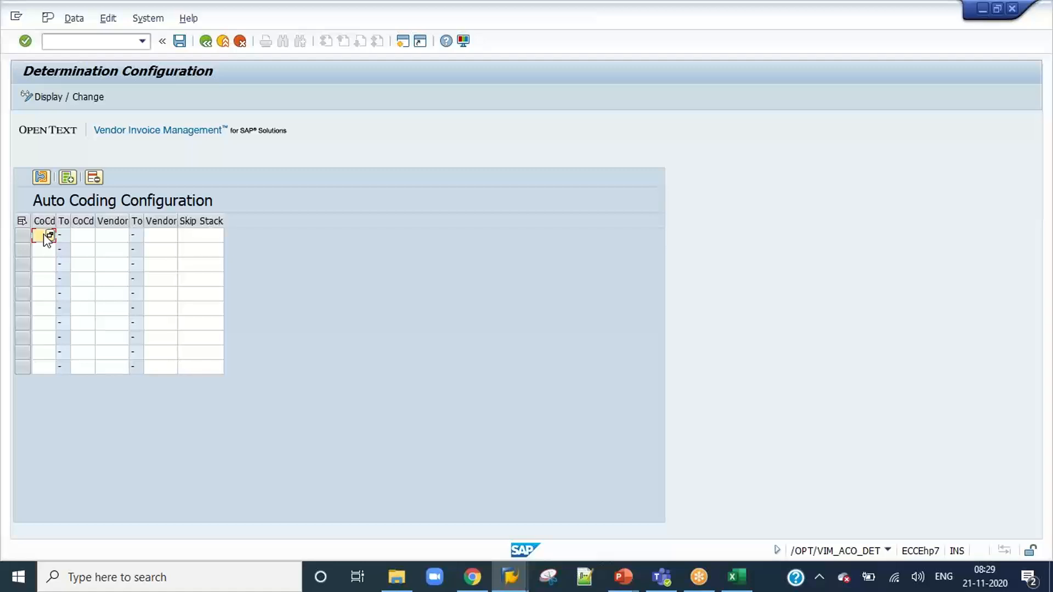
{"action": "type", "text": "1"}
{"action": "type", "text": "00"}
{"action": "key", "text": "Tab"}
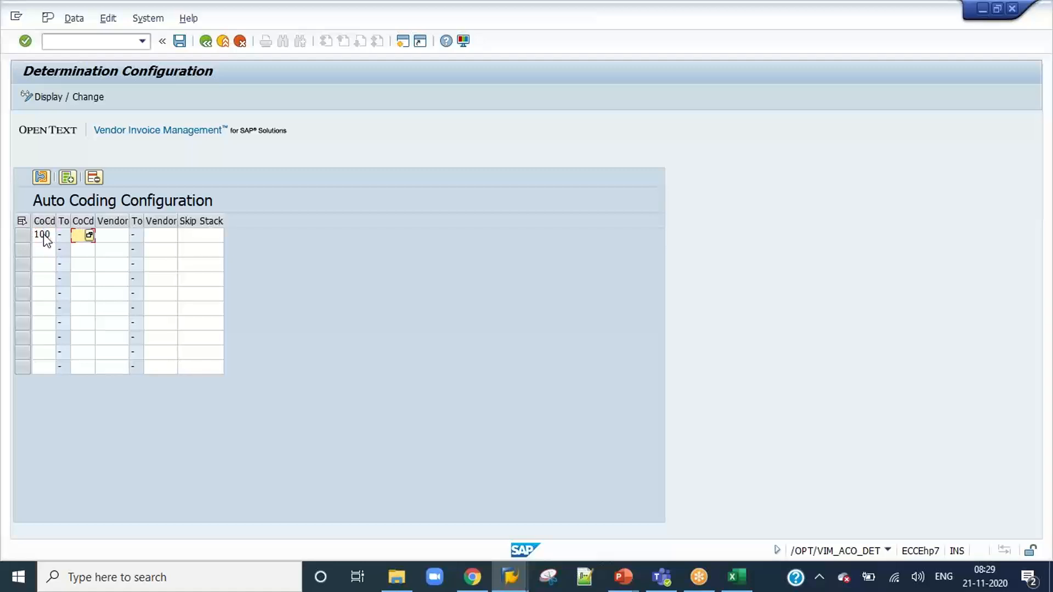
{"action": "key", "text": "Tab"}
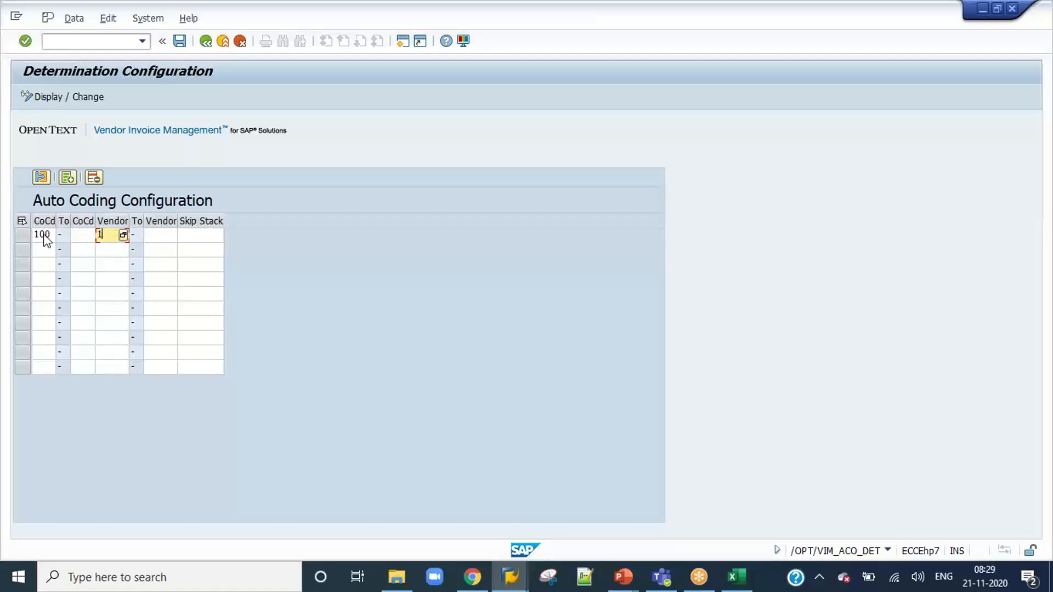
{"action": "key", "text": "Tab"}
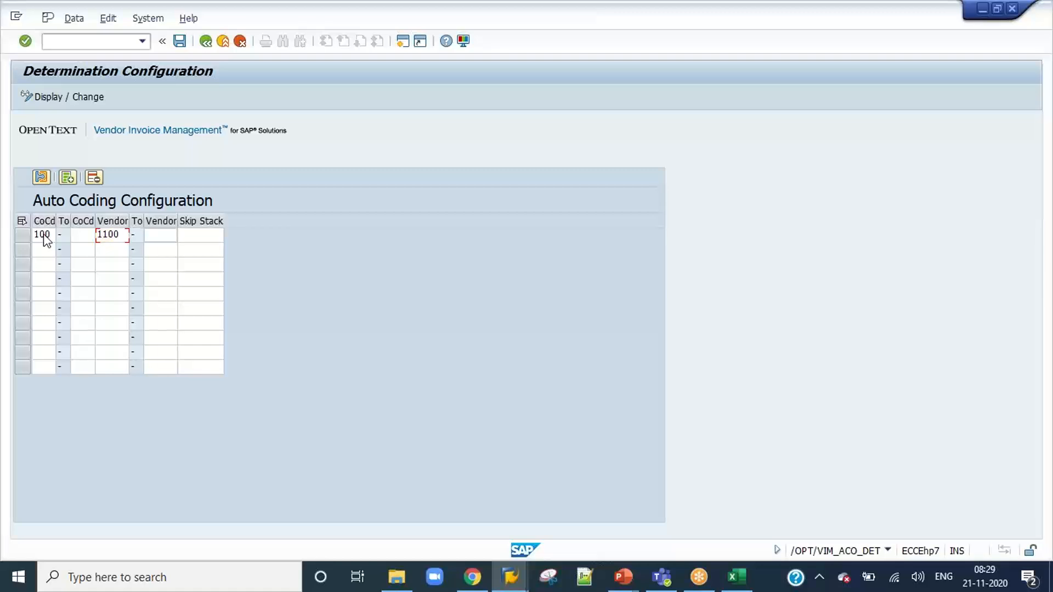
{"action": "key", "text": "Tab"}
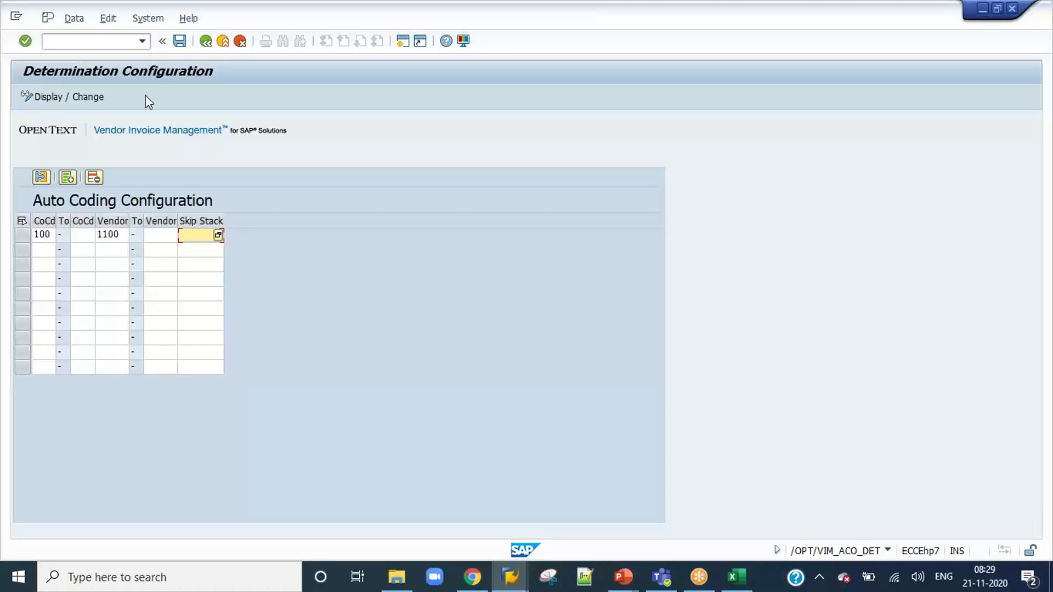
{"action": "left_click", "coordinate": [180, 41]}
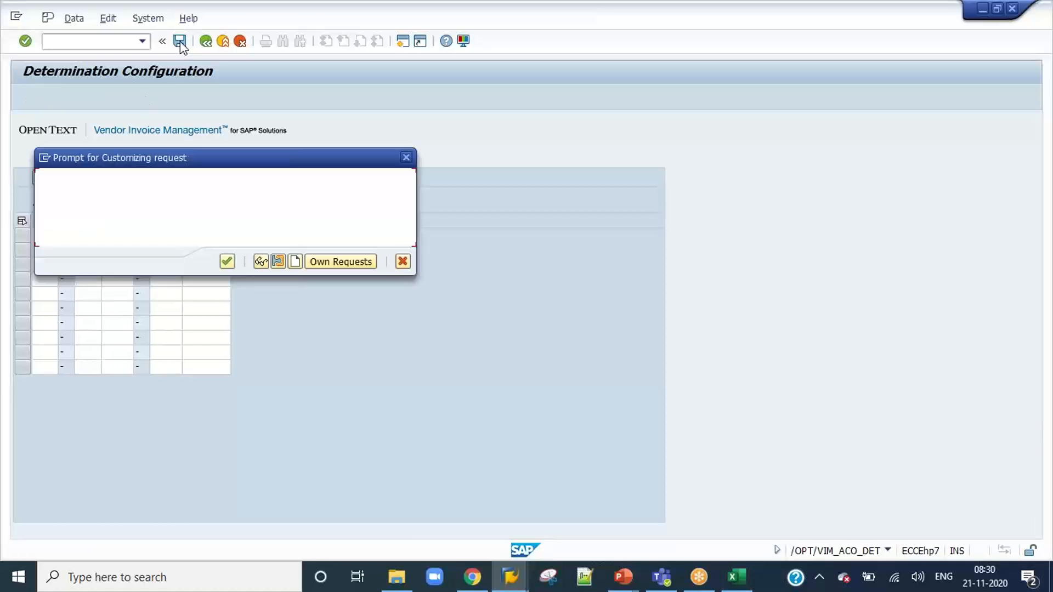
{"action": "left_click", "coordinate": [227, 262]}
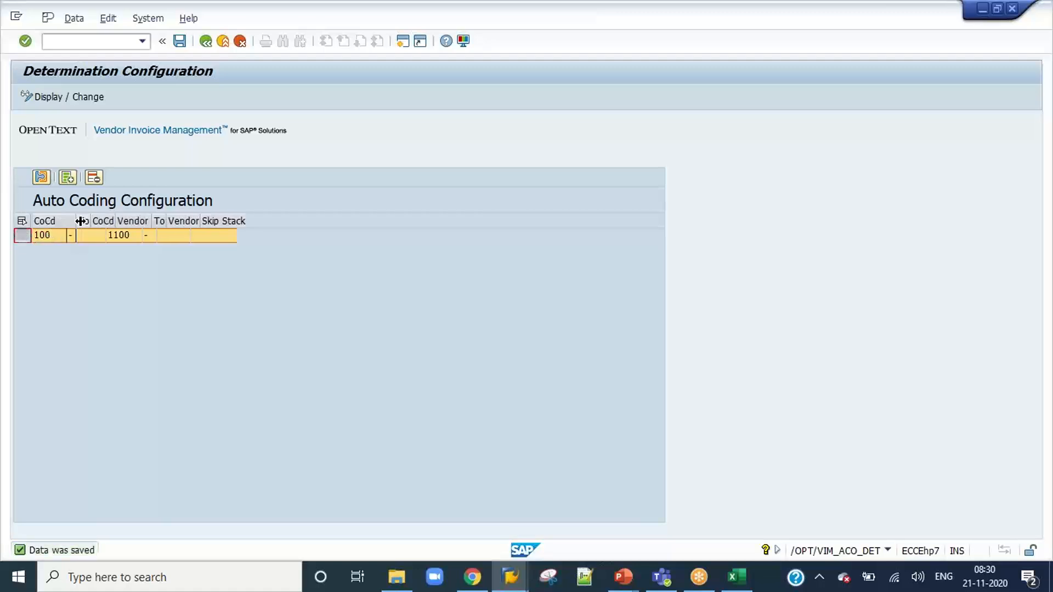
Set the auto coding entry's company code to 1000, save it to the customizing request, and open the entry's detail configuration.
{"action": "left_click", "coordinate": [57, 233]}
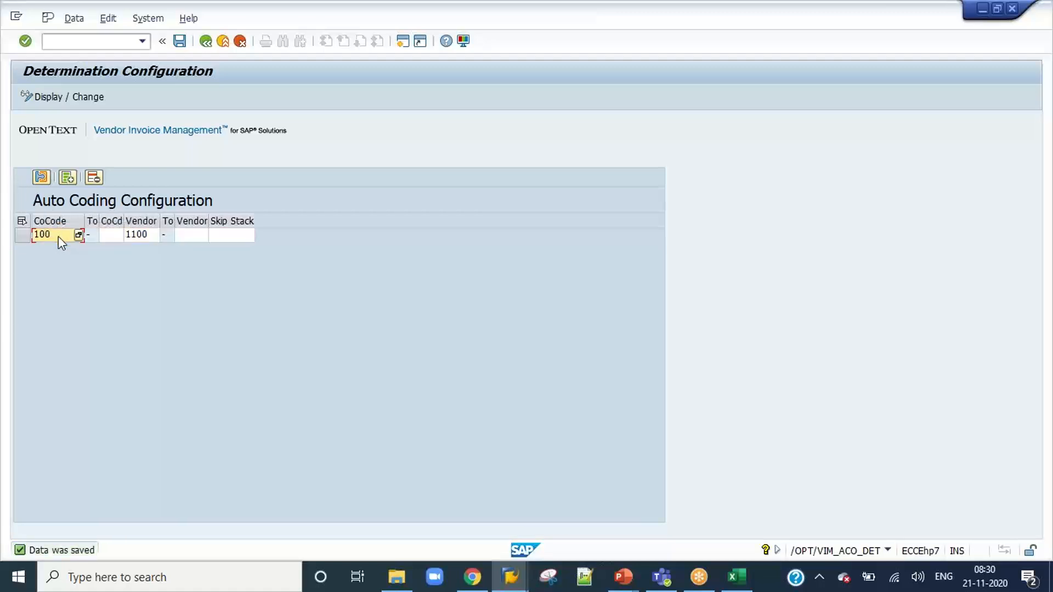
{"action": "double_click", "coordinate": [58, 235]}
{"action": "type", "text": "1000"}
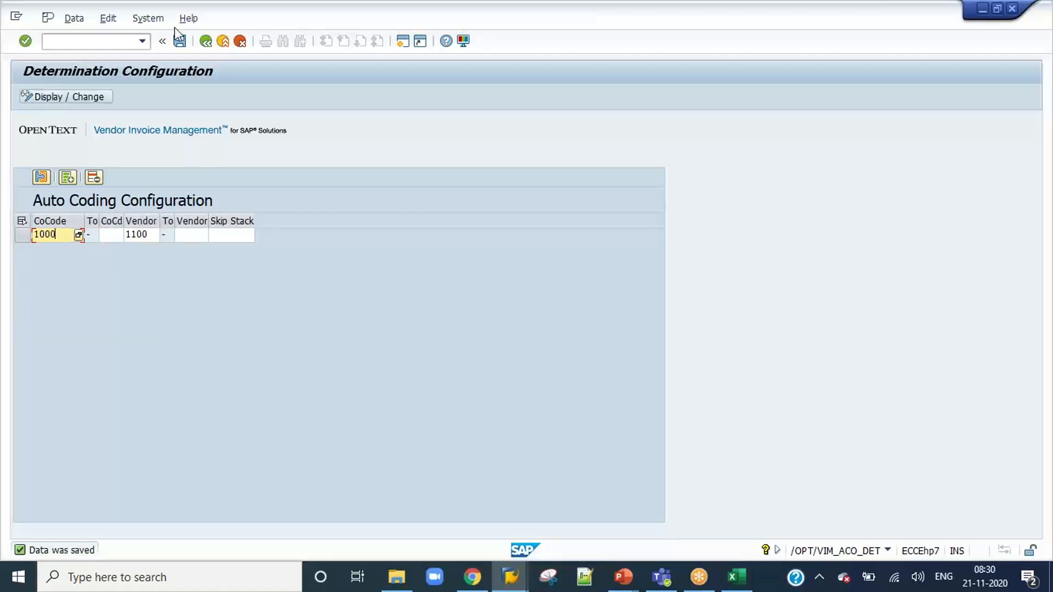
{"action": "left_click", "coordinate": [180, 41]}
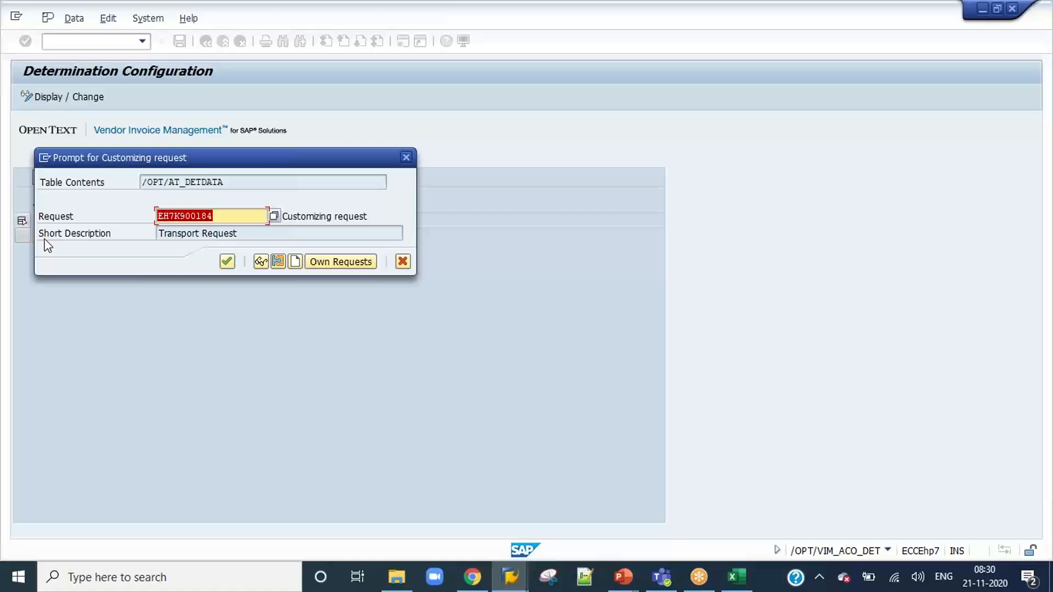
{"action": "left_click", "coordinate": [226, 261]}
{"action": "left_click", "coordinate": [49, 178]}
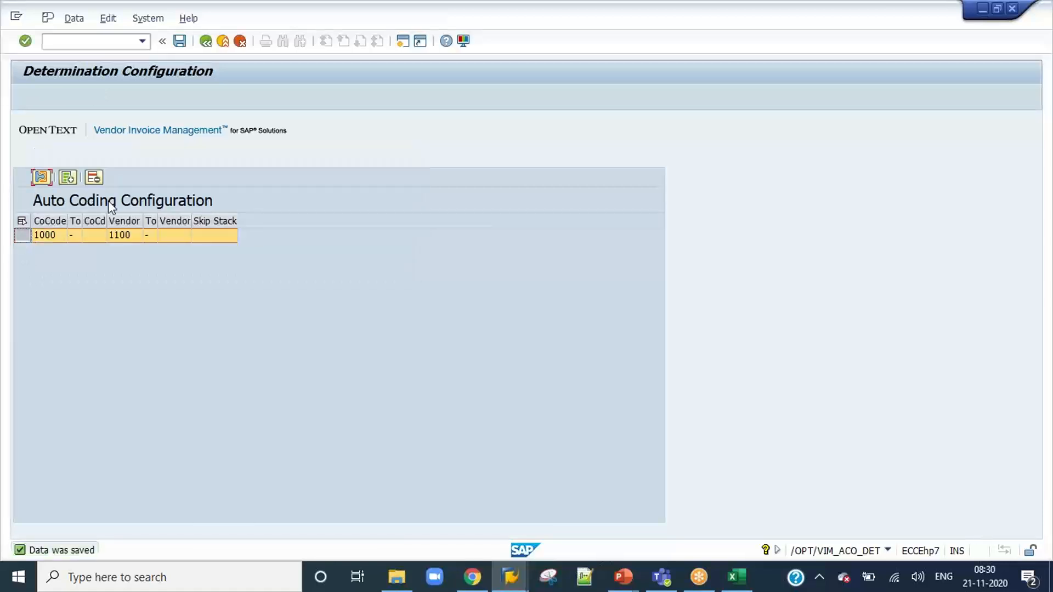
{"action": "left_click_drag", "start_coordinate": [100, 327], "coordinate": [220, 328]}
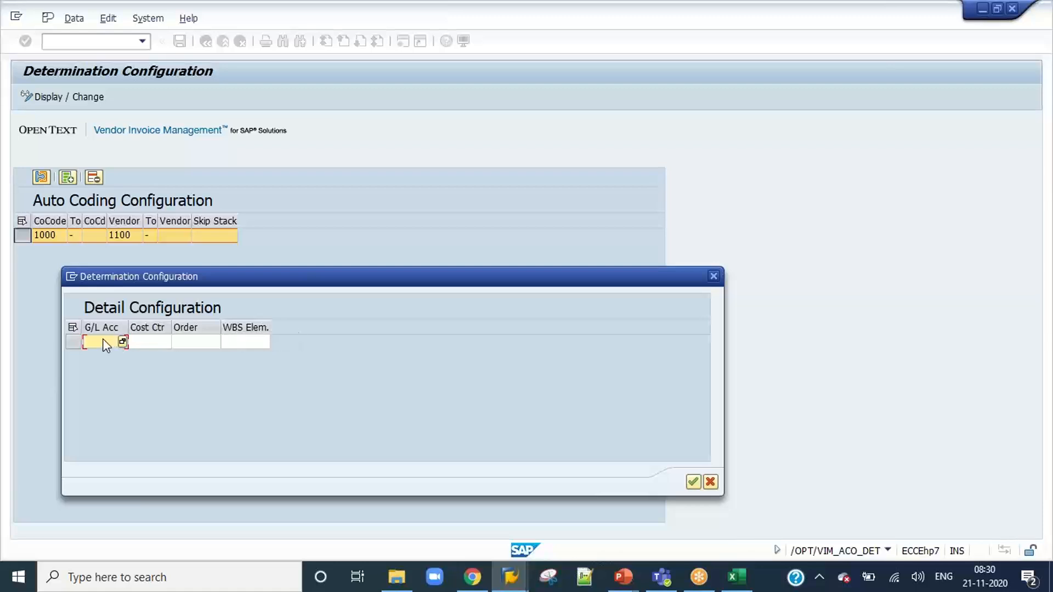
Switch to the VIM Workplace session with the populated inbox, exit it, and log that session off.
{"action": "left_click", "coordinate": [510, 577]}
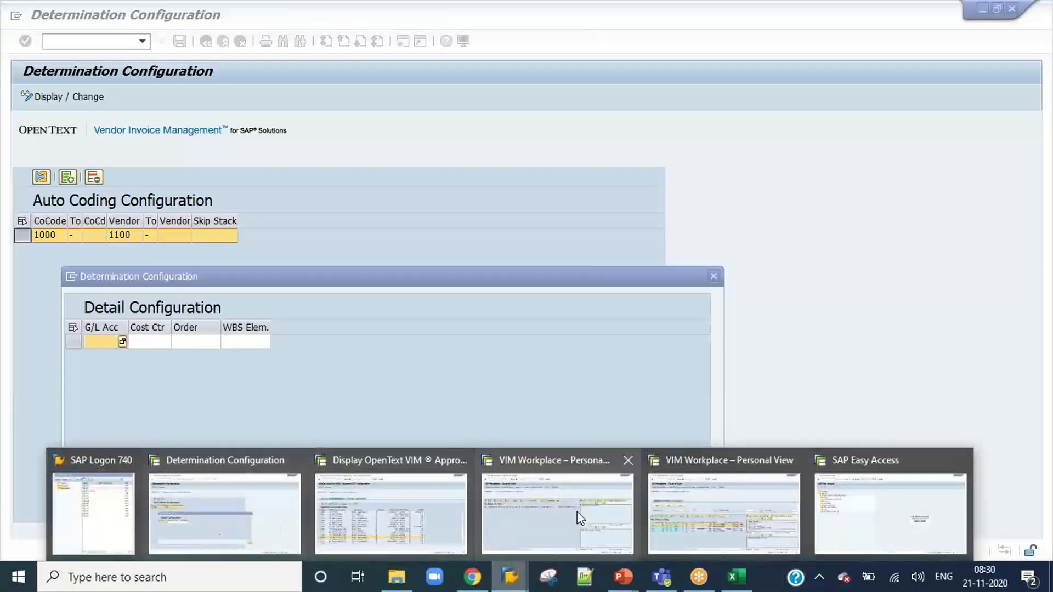
{"action": "left_click", "coordinate": [705, 514]}
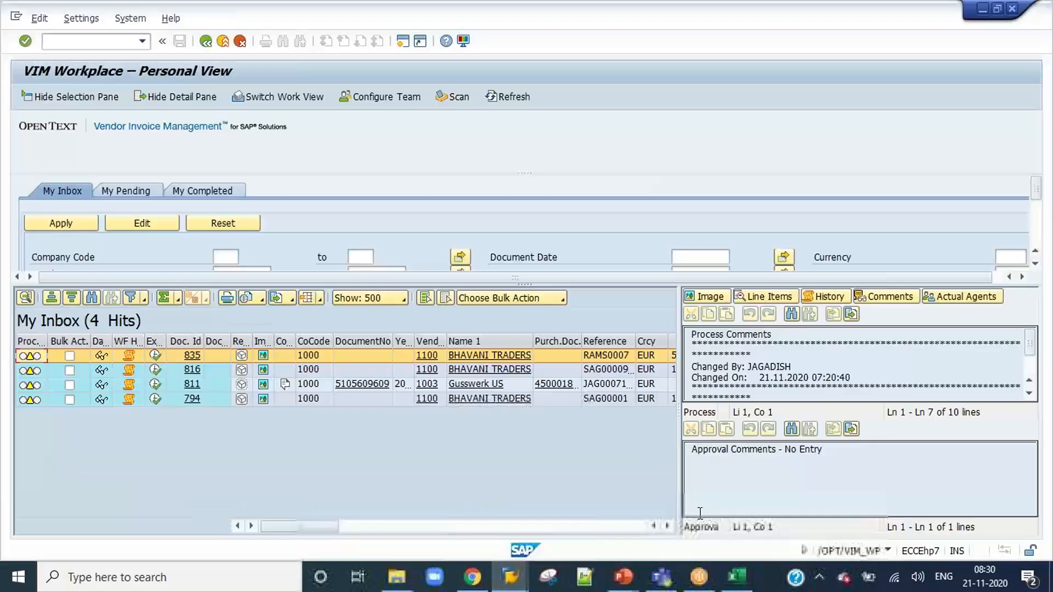
{"action": "left_click", "coordinate": [223, 42]}
{"action": "left_click", "coordinate": [224, 41]}
{"action": "left_click", "coordinate": [155, 284]}
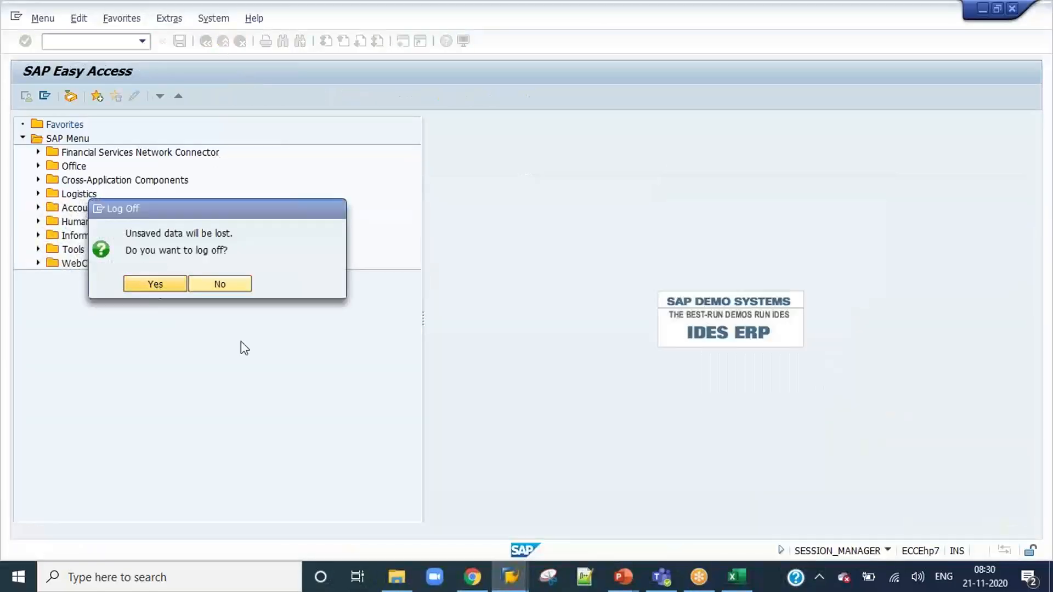
In the Approval COA Configuration session, start VIM Analytics and run it without any selection criteria.
{"action": "left_click", "coordinate": [510, 579]}
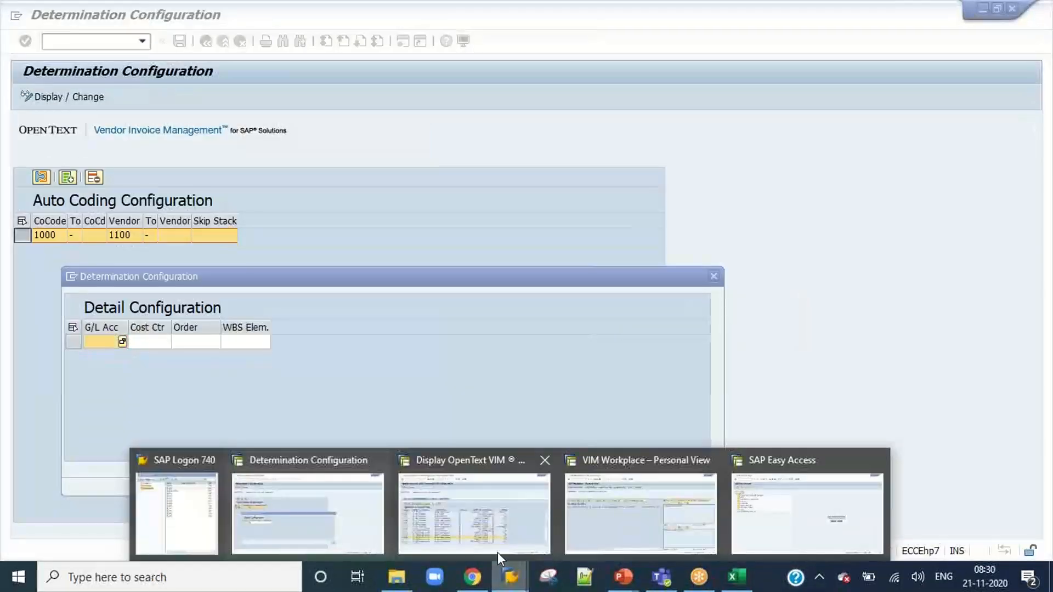
{"action": "left_click", "coordinate": [536, 525]}
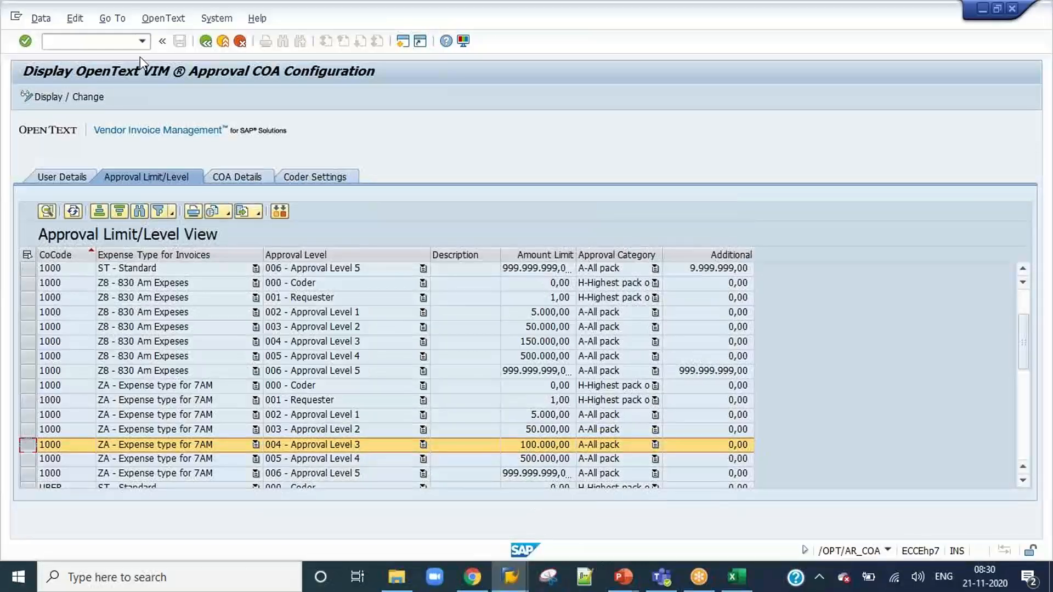
{"action": "left_click", "coordinate": [142, 41]}
{"action": "left_click", "coordinate": [117, 88]}
{"action": "left_click", "coordinate": [122, 41]}
{"action": "key", "text": "Return"}
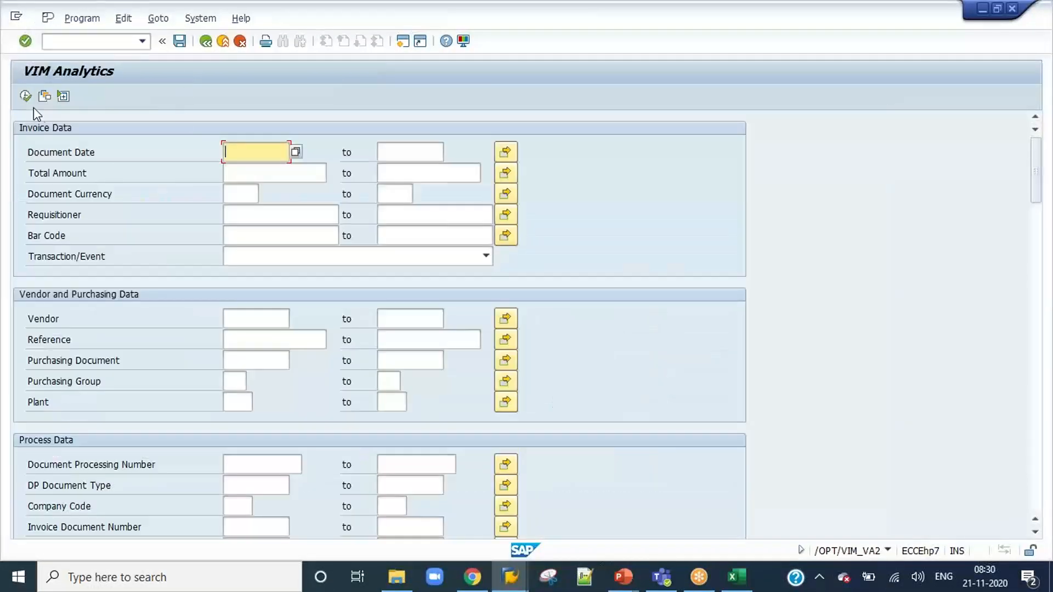
{"action": "left_click", "coordinate": [25, 96]}
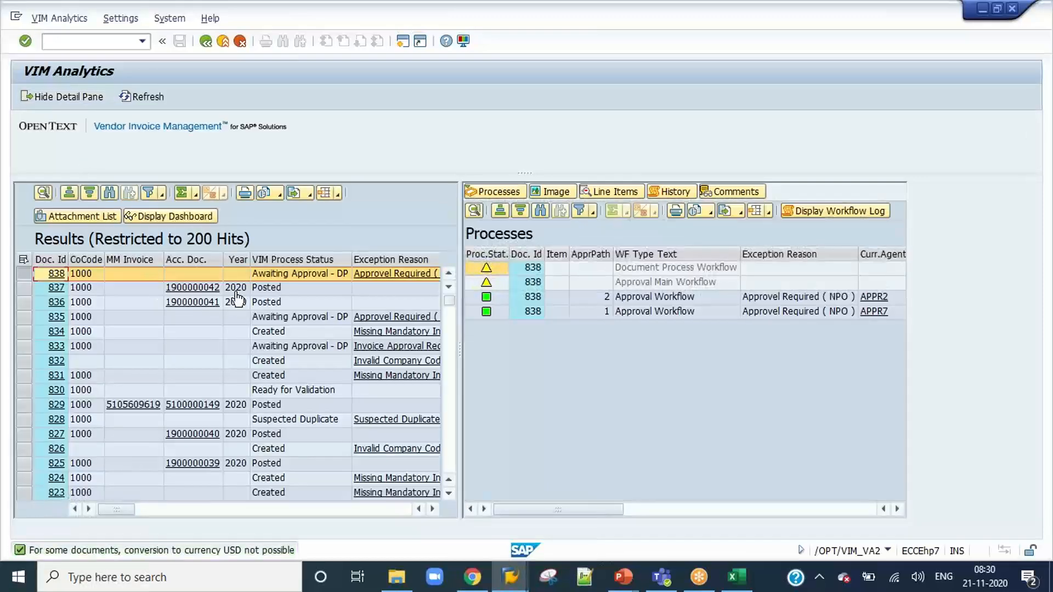
Open document 838 from the results and copy the G/L account of its first line item.
{"action": "left_click", "coordinate": [57, 273]}
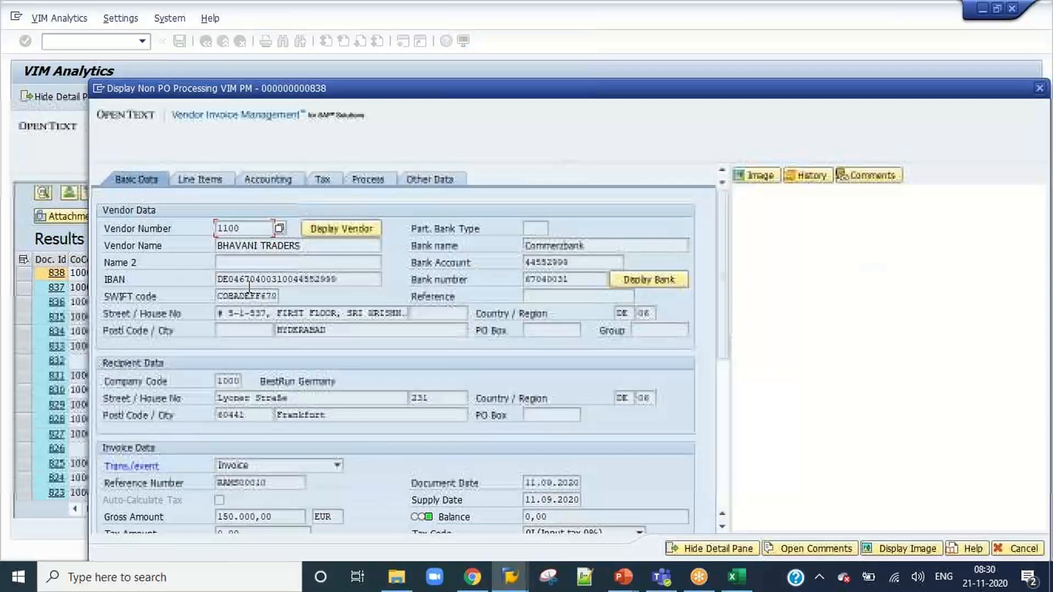
{"action": "left_click", "coordinate": [200, 179]}
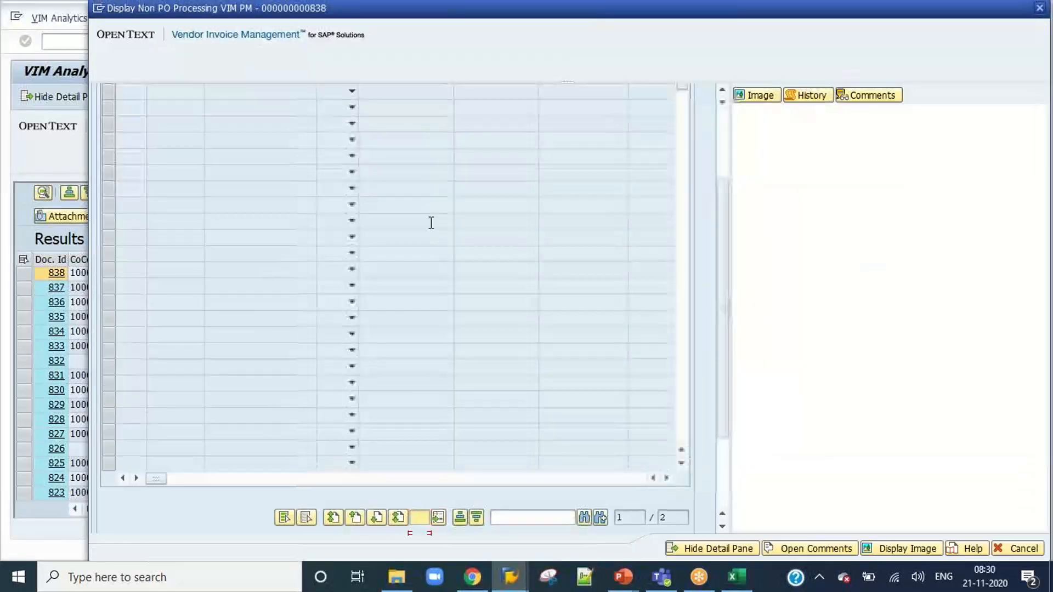
{"action": "left_click_drag", "start_coordinate": [193, 199], "coordinate": [141, 203]}
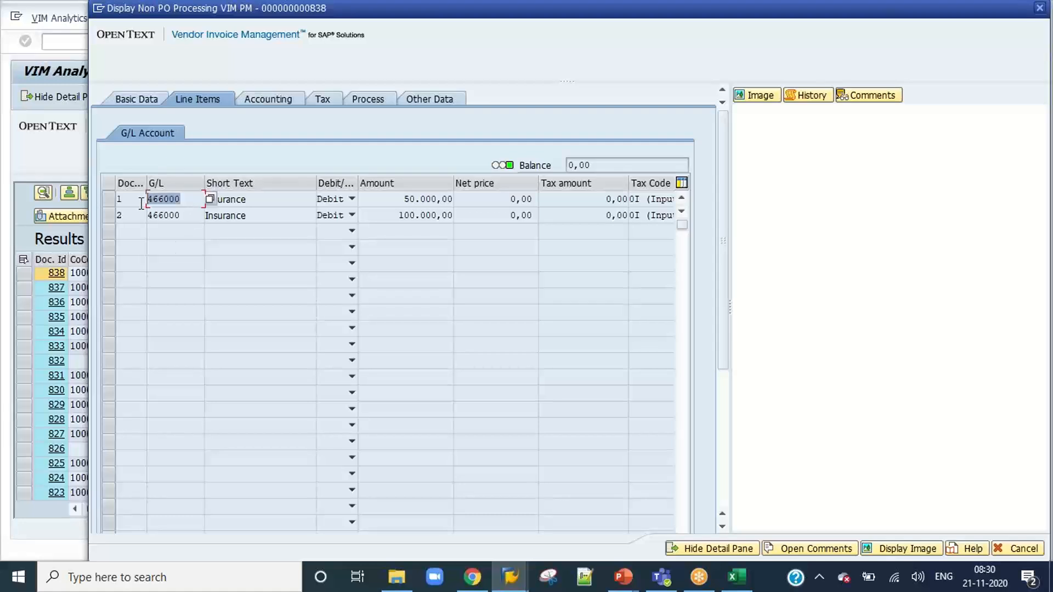
{"action": "key", "text": "ctrl+c"}
Return to the Determination Configuration detail, paste 466000 as G/L account, set the cost center to 1000, and accept the details.
{"action": "key", "text": "alt+Tab"}
{"action": "key", "text": "ctrl+v"}
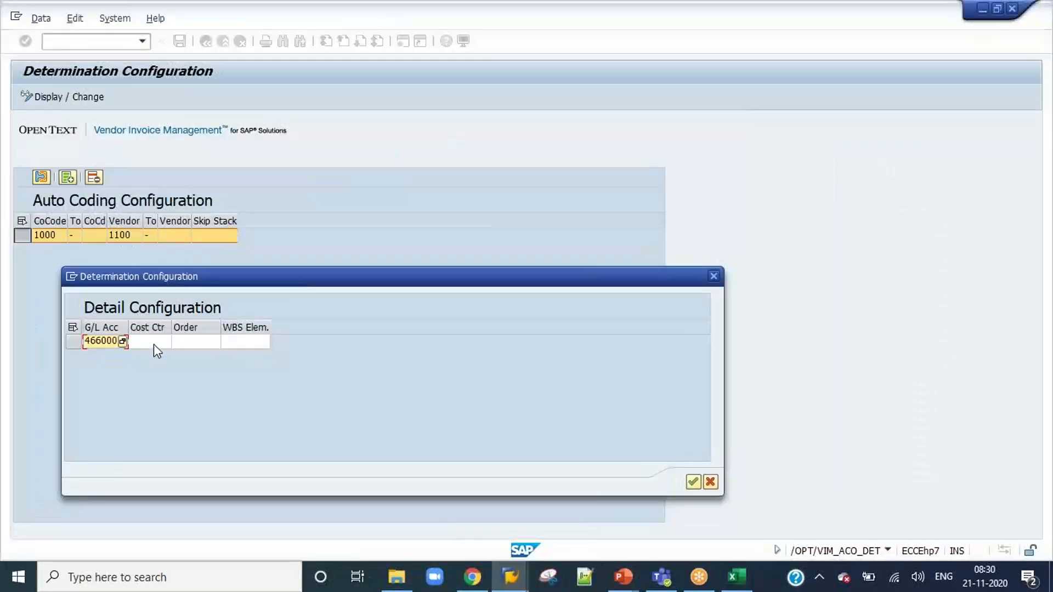
{"action": "left_click", "coordinate": [156, 345]}
{"action": "type", "text": "1"}
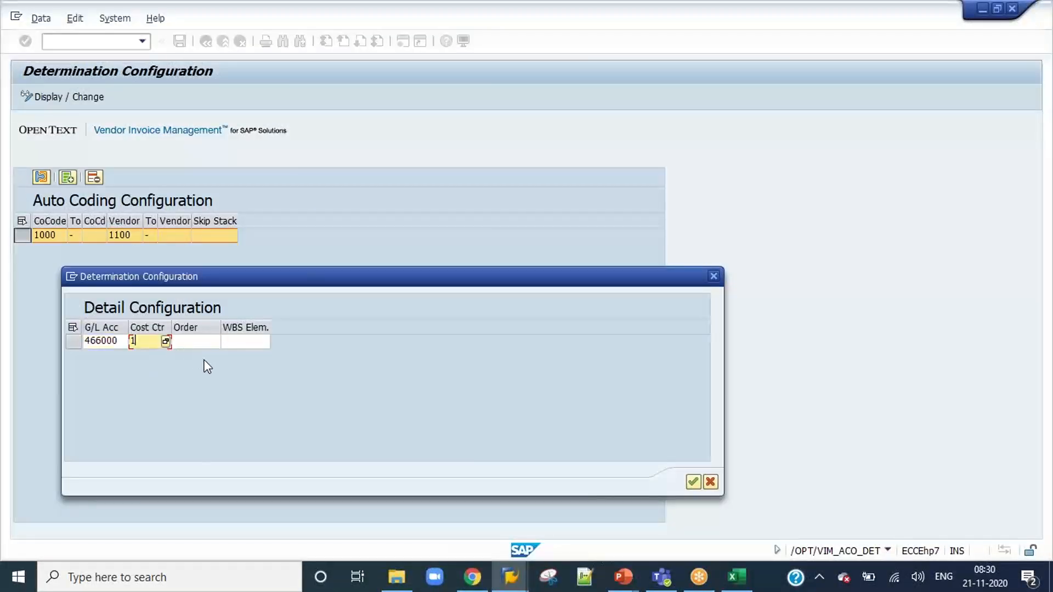
{"action": "type", "text": "000"}
{"action": "left_click", "coordinate": [693, 482]}
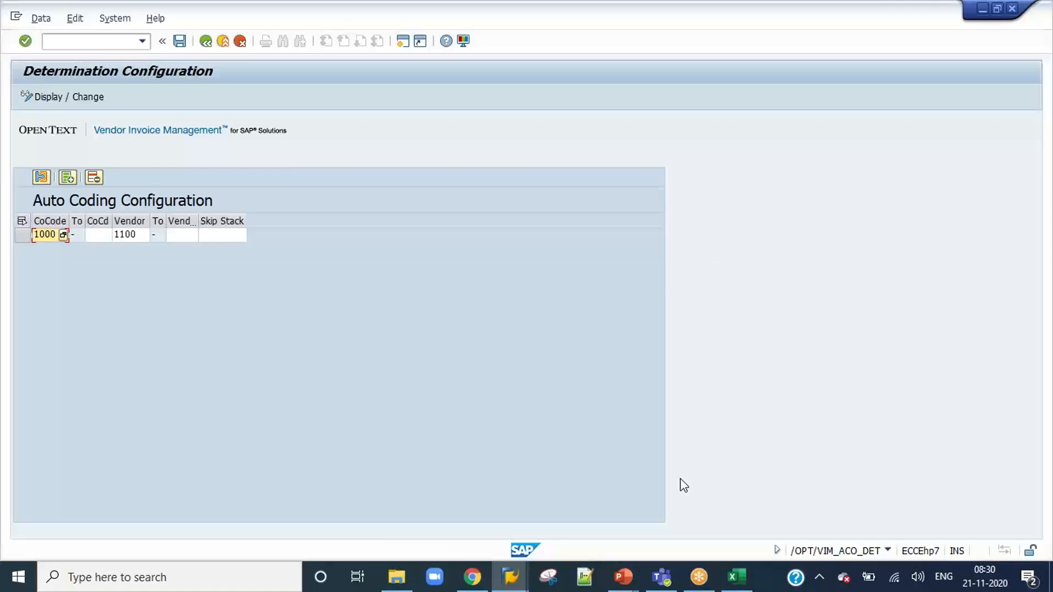
Reopen the detail configuration of the company code 1000 entry, widen the cost center column to check the assignment, and close it.
{"action": "left_click", "coordinate": [23, 235]}
{"action": "left_click", "coordinate": [39, 180]}
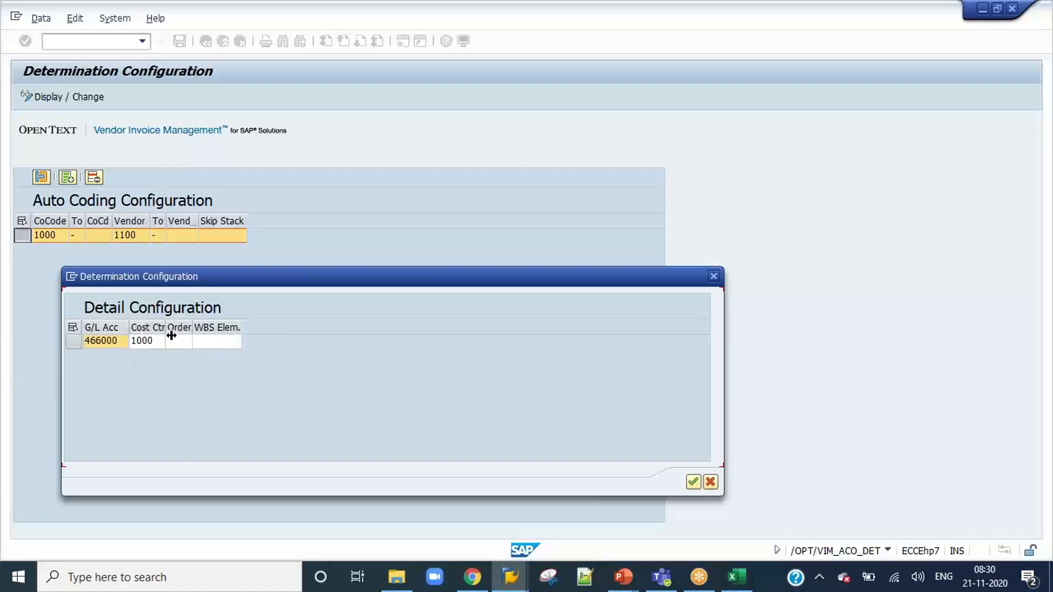
{"action": "left_click_drag", "start_coordinate": [166, 324], "coordinate": [193, 324]}
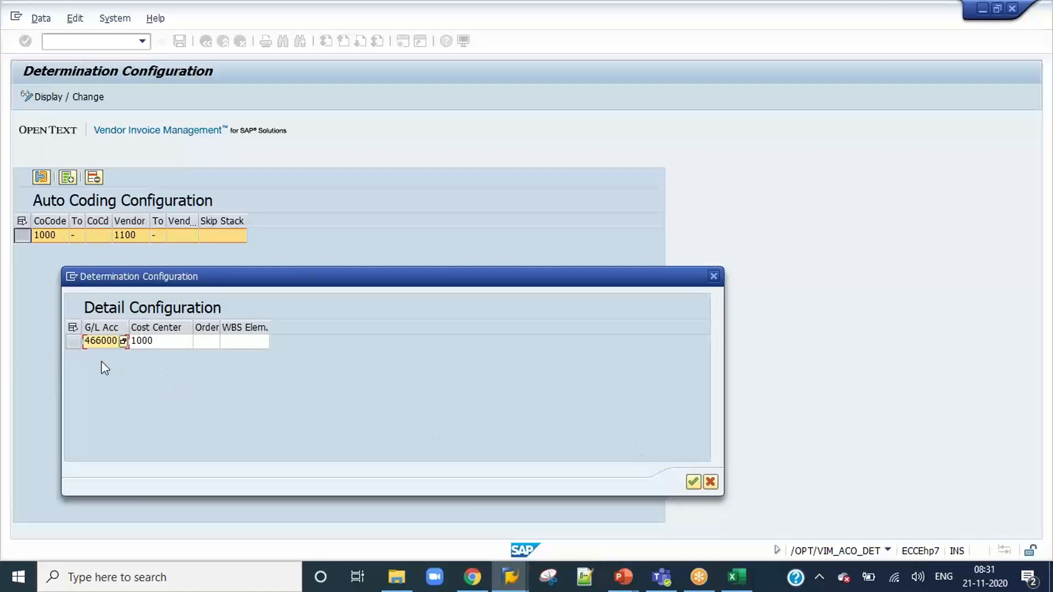
{"action": "left_click", "coordinate": [693, 481]}
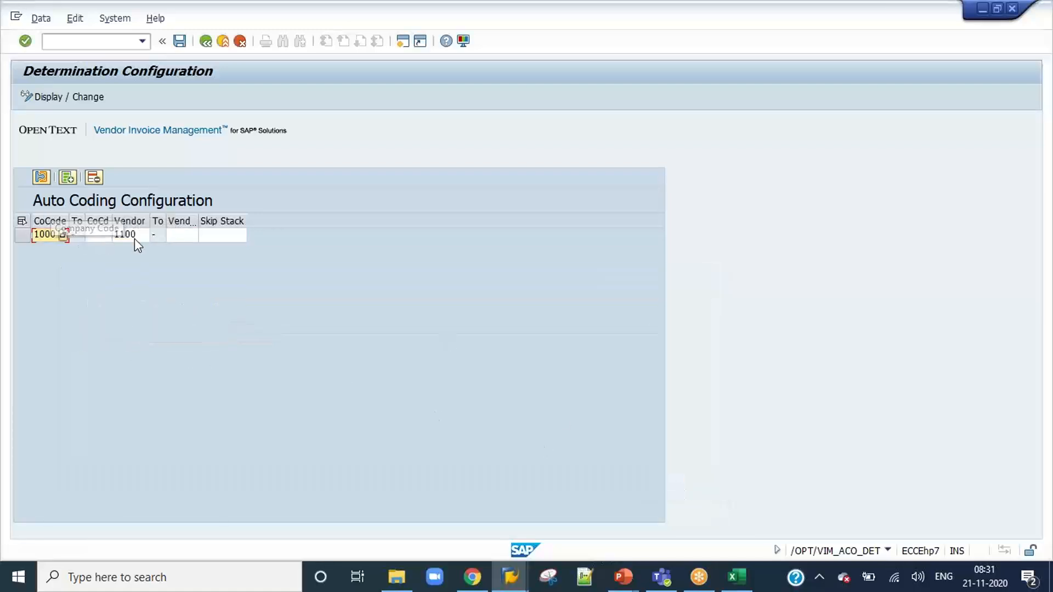
Set the entry's Skip Stack to S, Skip Requisitioner/Requester + Add to stack for Reject.
{"action": "left_click", "coordinate": [216, 237]}
{"action": "left_click", "coordinate": [242, 236]}
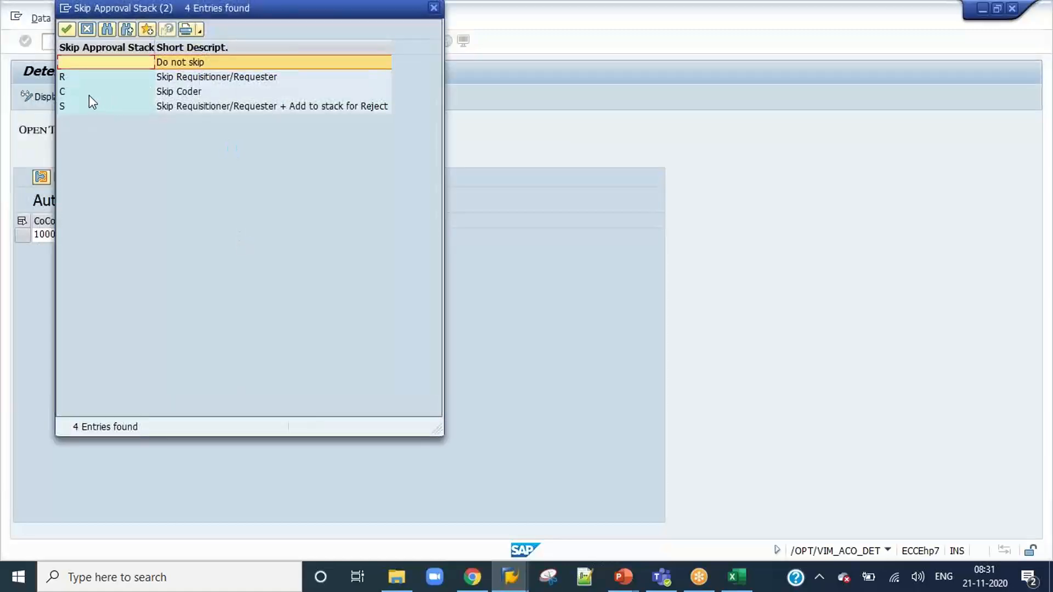
{"action": "double_click", "coordinate": [96, 107]}
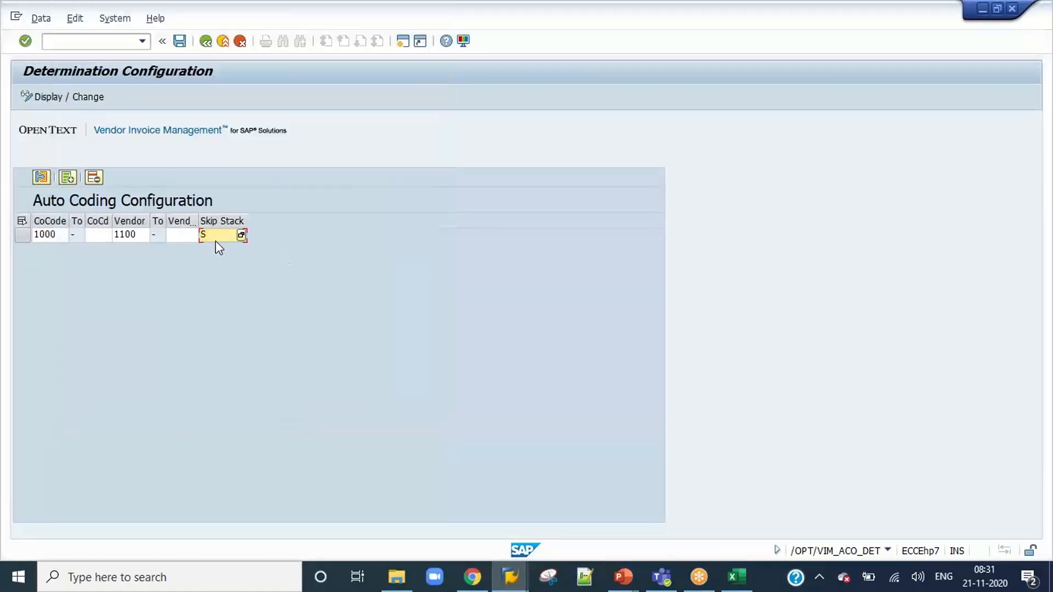
Save the auto coding configuration to customizing request EH7K900184 and return to the OpenText Configuration tree.
{"action": "left_click", "coordinate": [179, 41]}
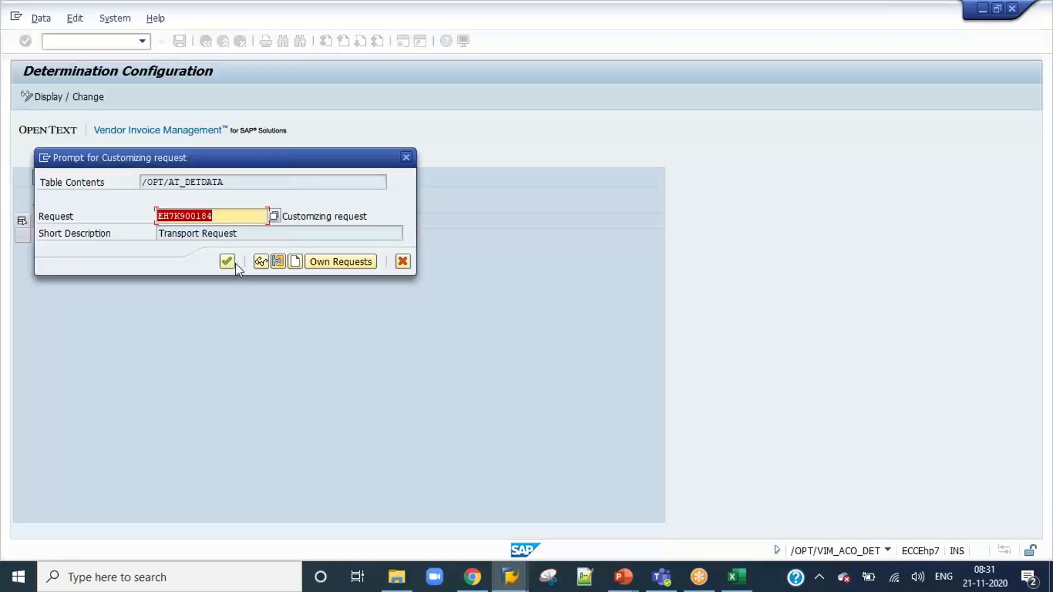
{"action": "left_click", "coordinate": [228, 261]}
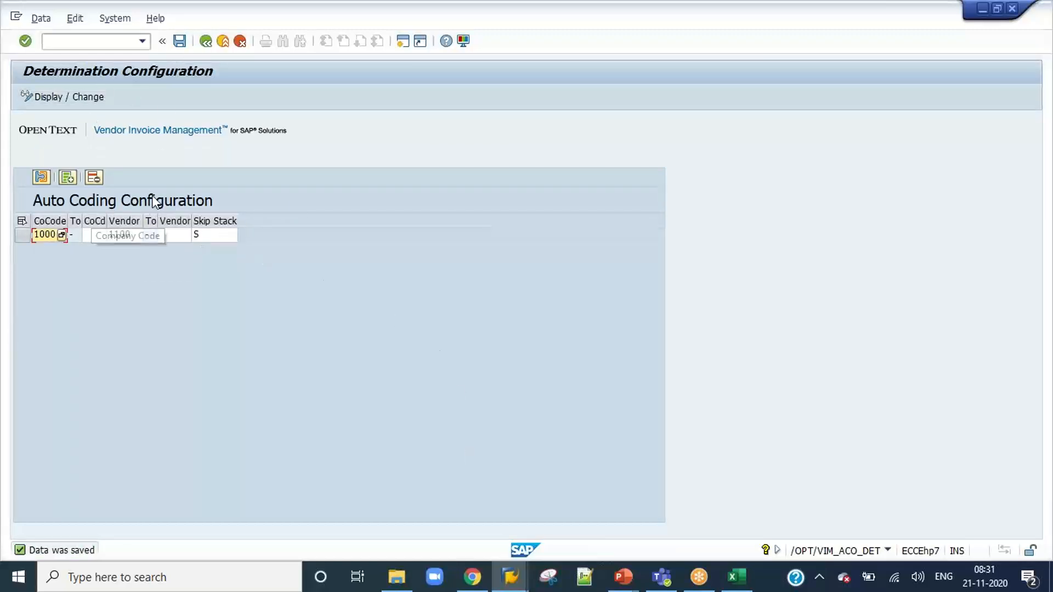
{"action": "left_click", "coordinate": [206, 41]}
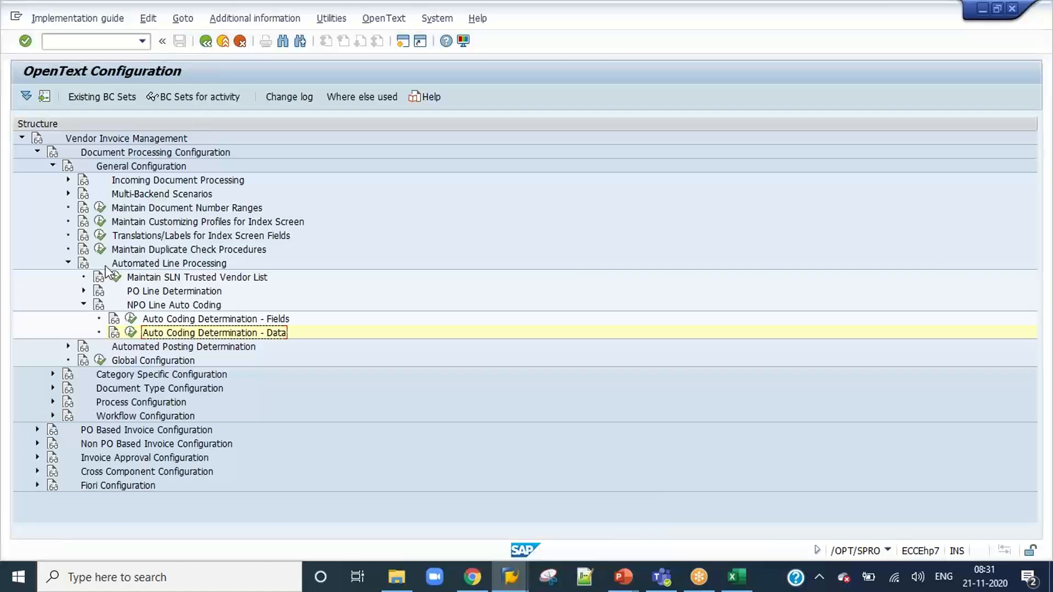
In Maintain Document Types, open the sequence steps of process type determination step 115 (Approval Required) for document type ZNPO_7AM.
{"action": "left_click", "coordinate": [68, 262]}
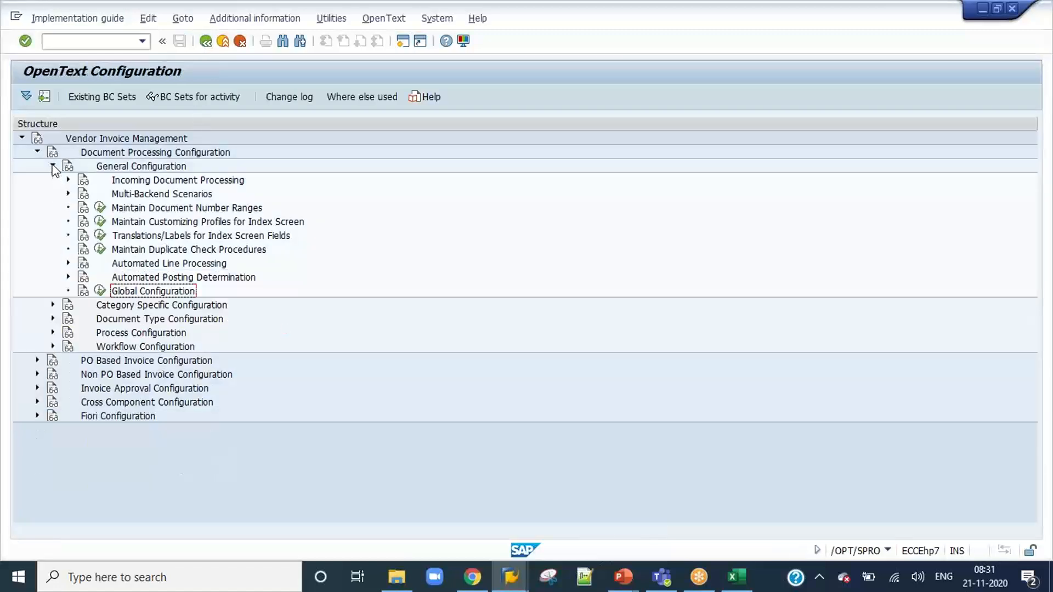
{"action": "left_click", "coordinate": [52, 319]}
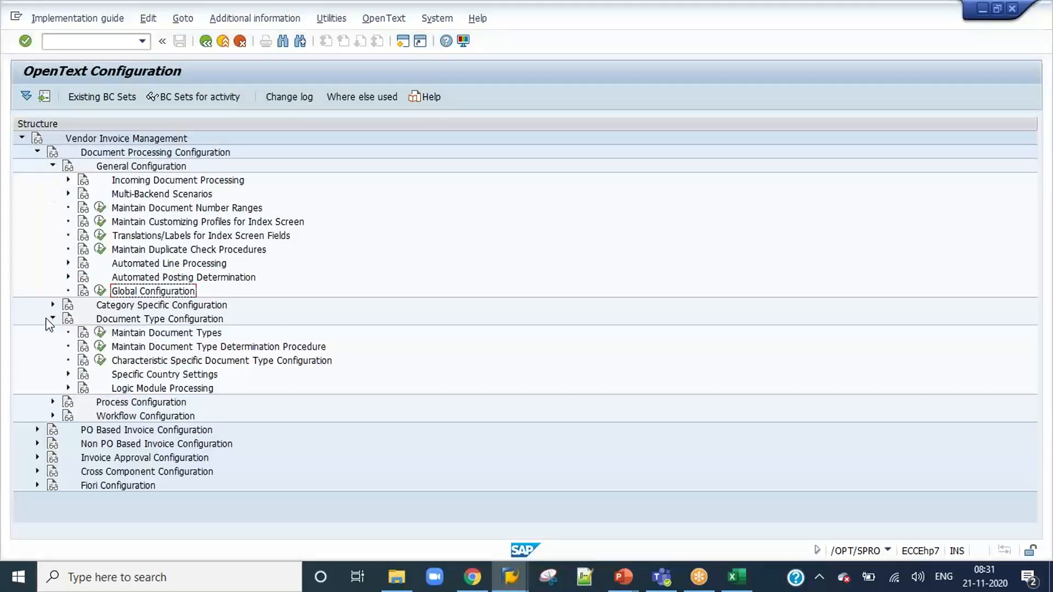
{"action": "left_click", "coordinate": [100, 333]}
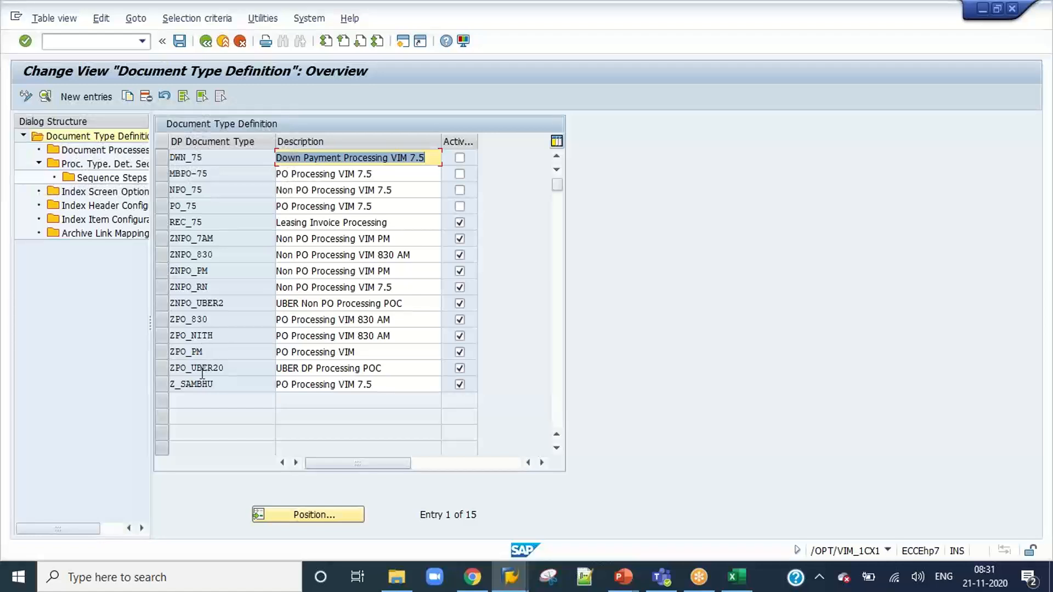
{"action": "left_click", "coordinate": [161, 239]}
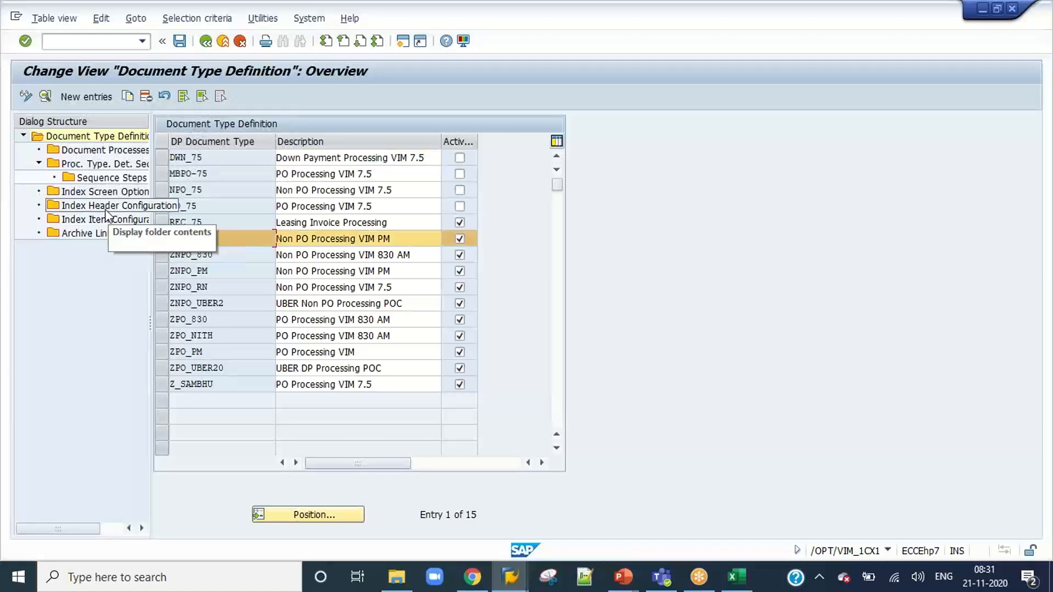
{"action": "double_click", "coordinate": [95, 168]}
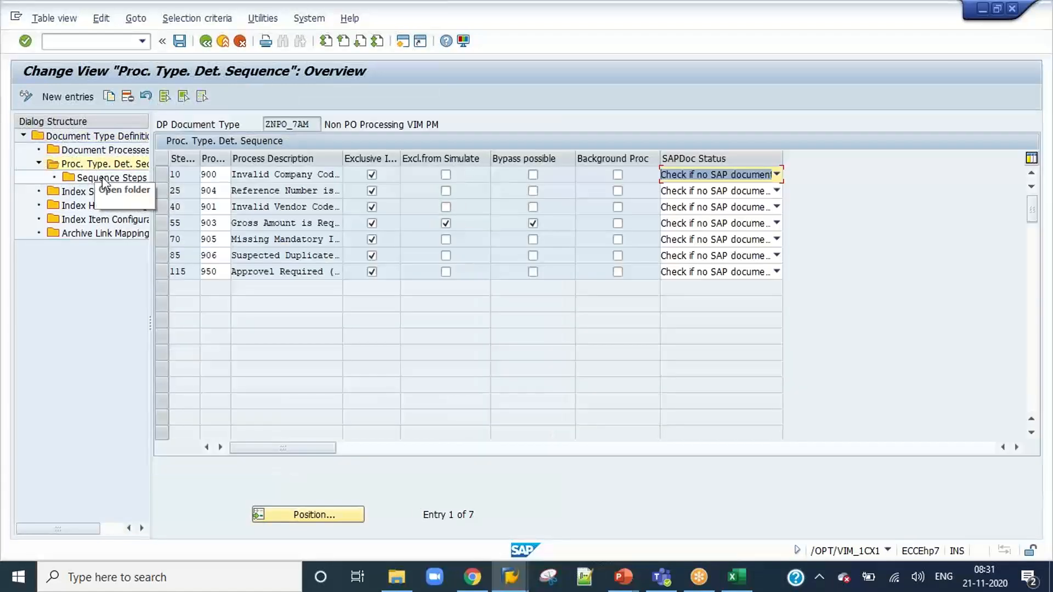
{"action": "left_click", "coordinate": [161, 272]}
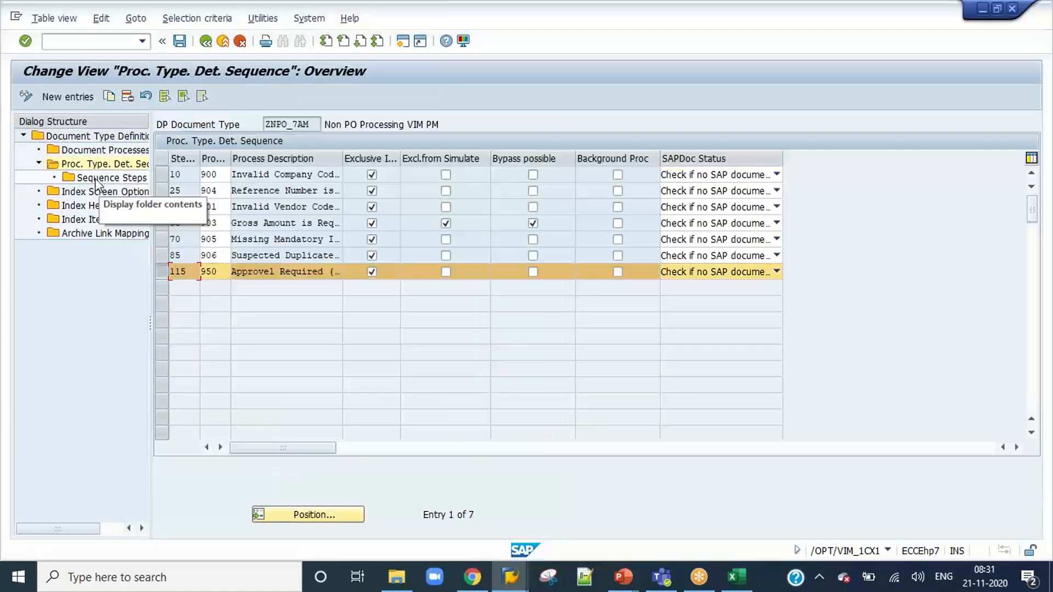
{"action": "double_click", "coordinate": [96, 179]}
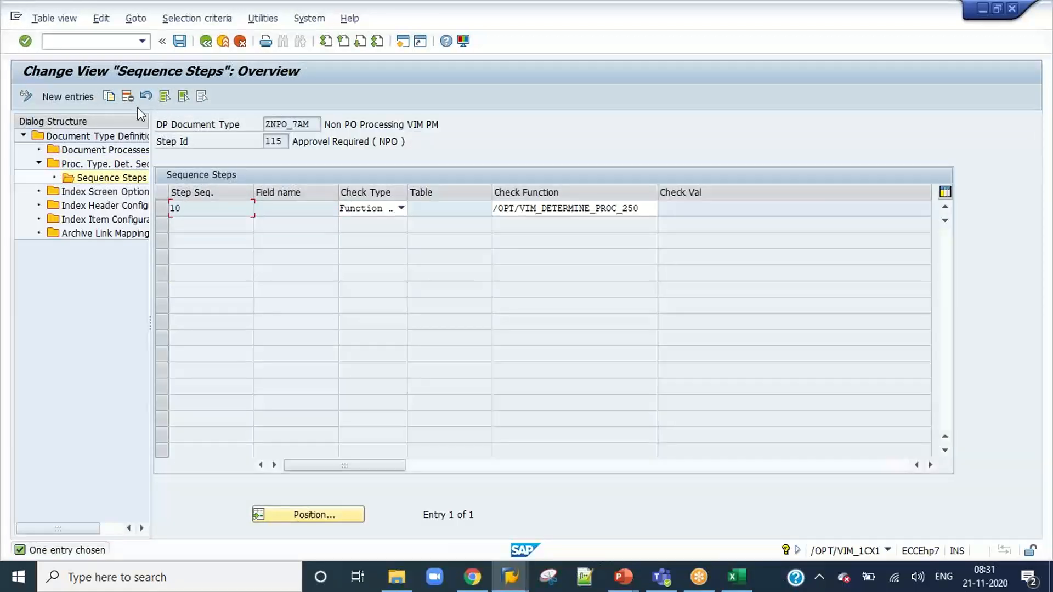
Add sequence step 5 with check type Function Module and check function /OPT/VIM_DETERMINE_PROC_LIB004.
{"action": "left_click", "coordinate": [161, 209]}
{"action": "left_click", "coordinate": [161, 209]}
{"action": "left_click", "coordinate": [58, 97]}
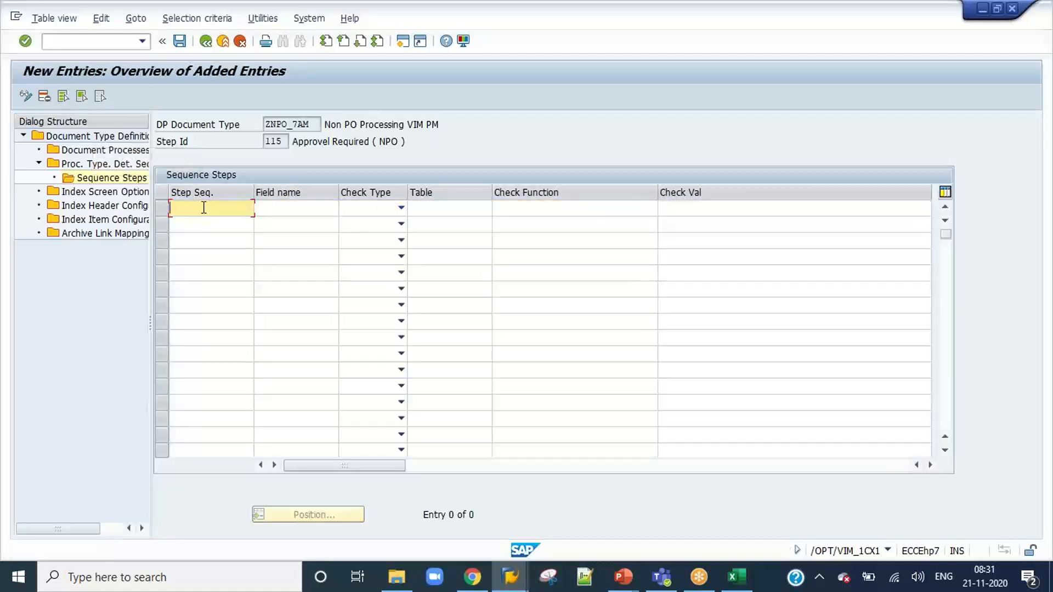
{"action": "left_click", "coordinate": [401, 207]}
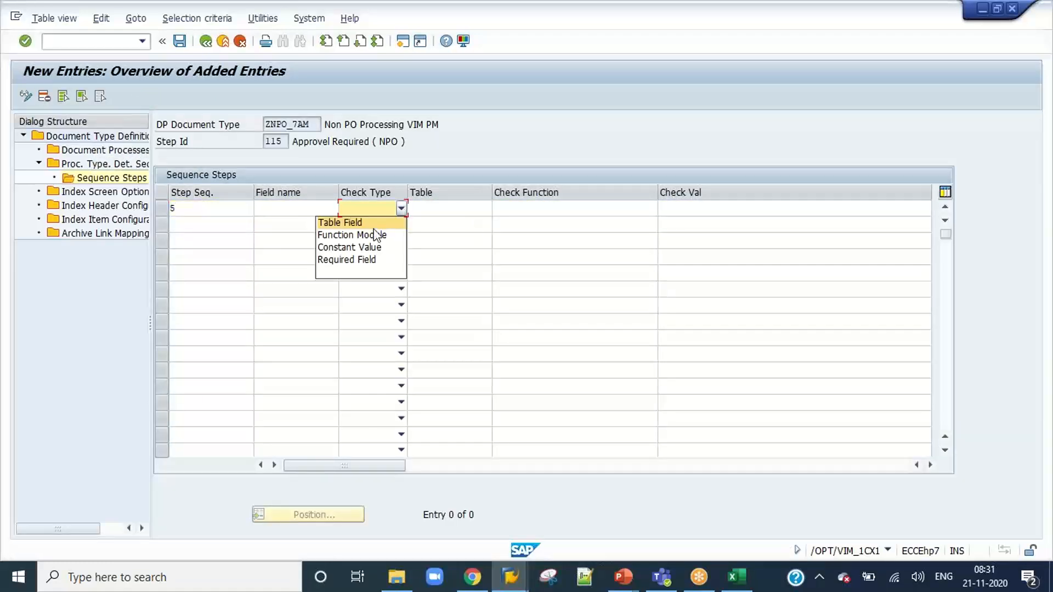
{"action": "left_click", "coordinate": [371, 232]}
{"action": "key", "text": "Return"}
{"action": "left_click", "coordinate": [510, 209]}
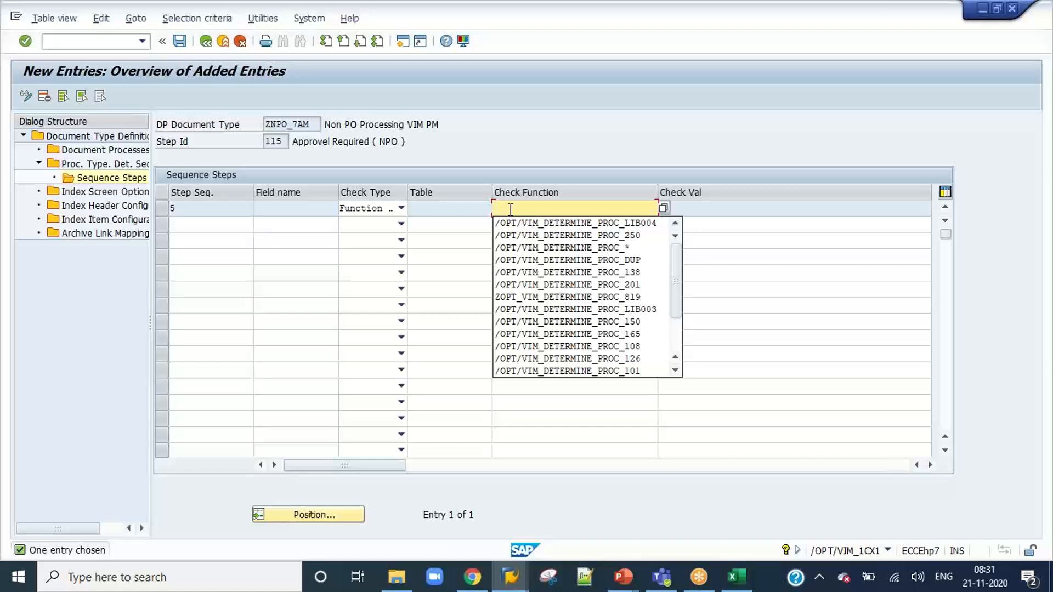
{"action": "left_click", "coordinate": [513, 223]}
{"action": "key", "text": "Return"}
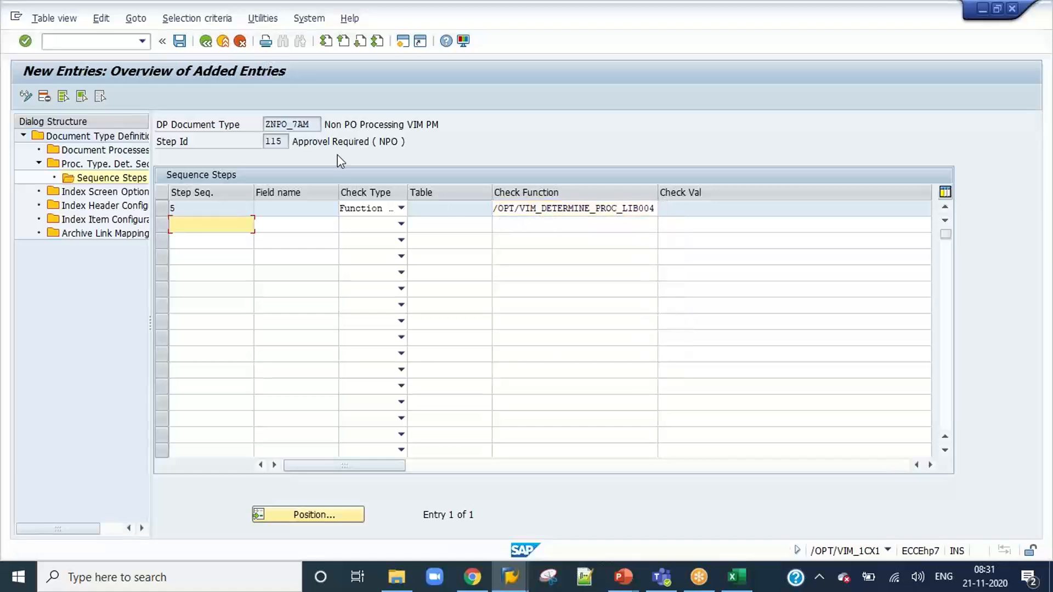
Save the new sequence step to customizing request EH7K900184 and review its check function in the Sequence Steps overview.
{"action": "left_click", "coordinate": [180, 40]}
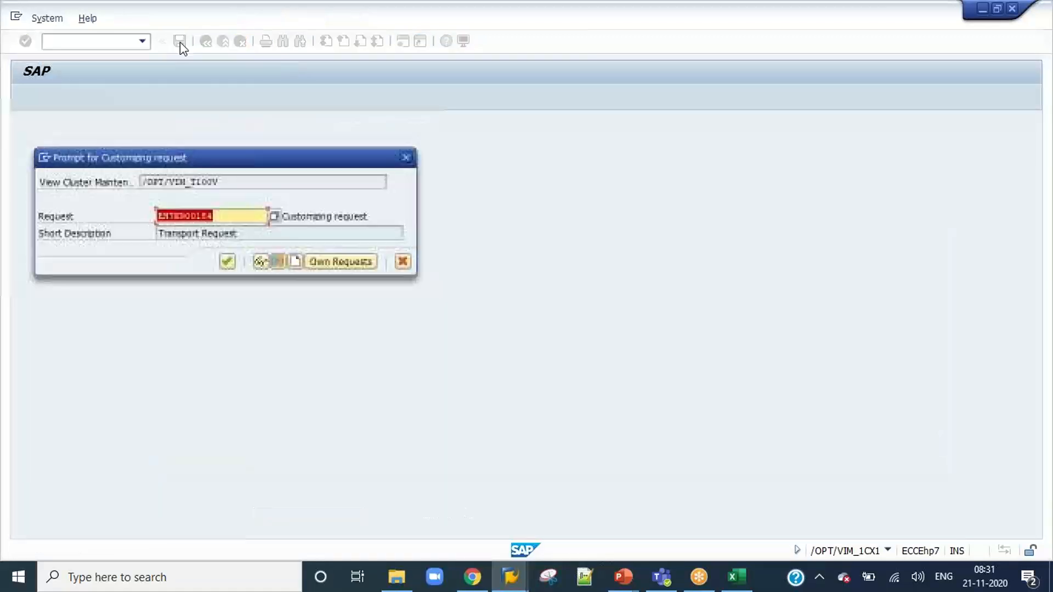
{"action": "left_click", "coordinate": [227, 262]}
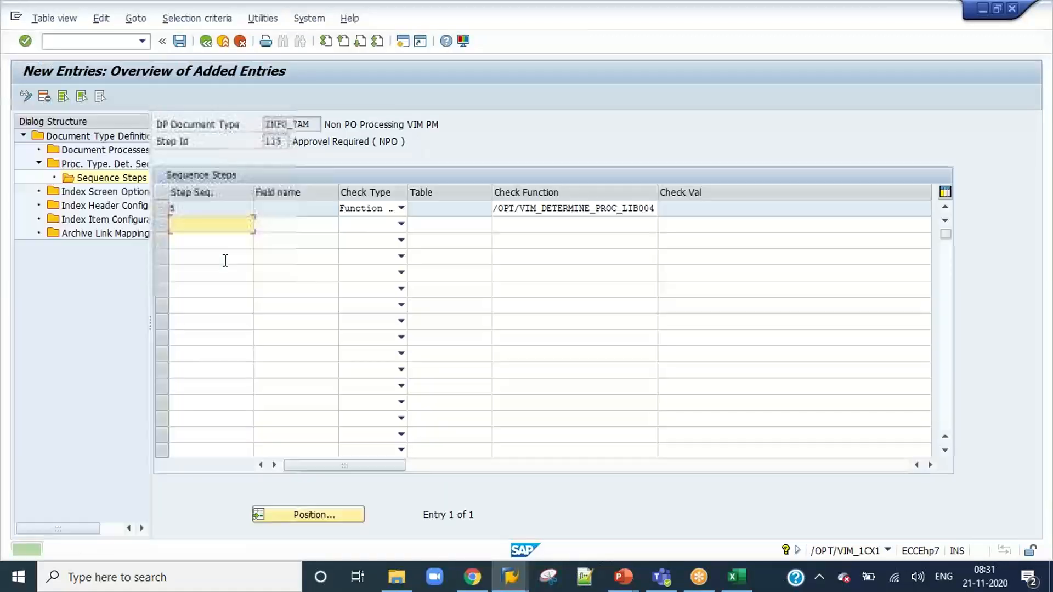
{"action": "left_click", "coordinate": [205, 43]}
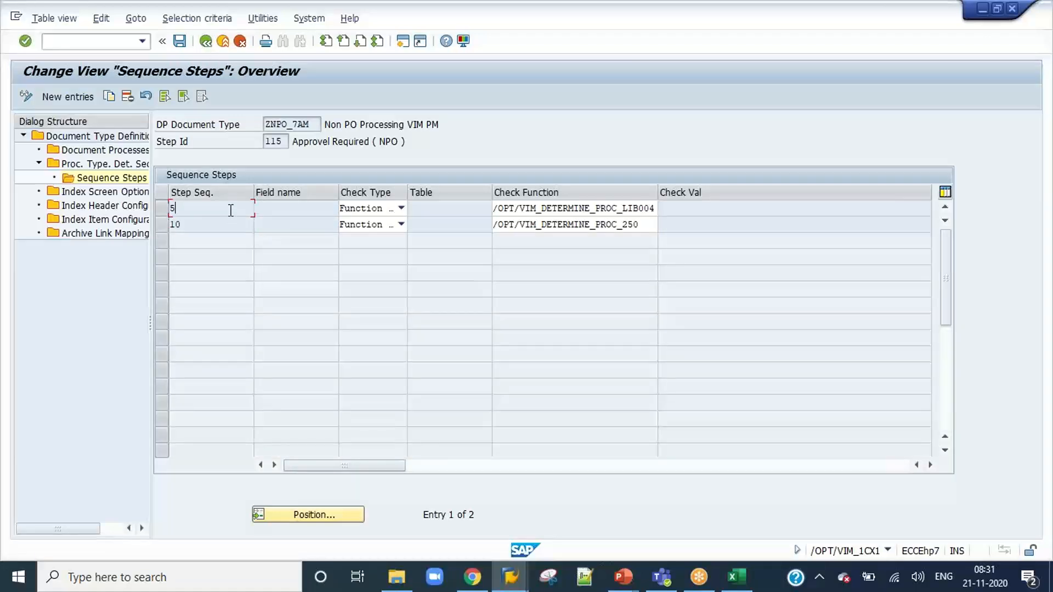
{"action": "left_click", "coordinate": [564, 209]}
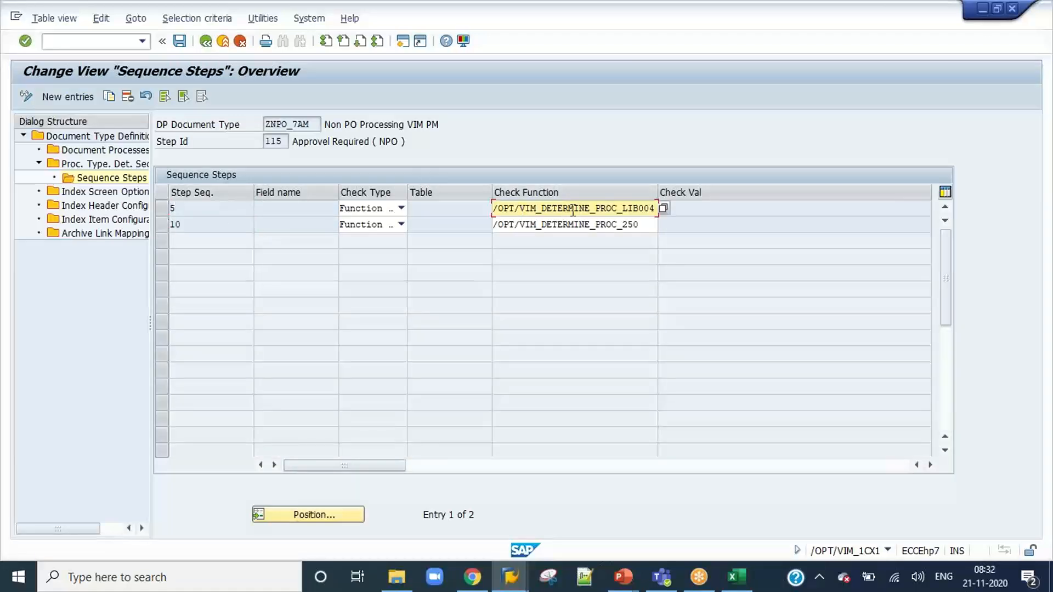
{"action": "left_click_drag", "start_coordinate": [494, 209], "coordinate": [655, 205]}
Start the OCR document Test Workbench with transaction /N/OPT/VIM_7AX2.
{"action": "left_click", "coordinate": [142, 41]}
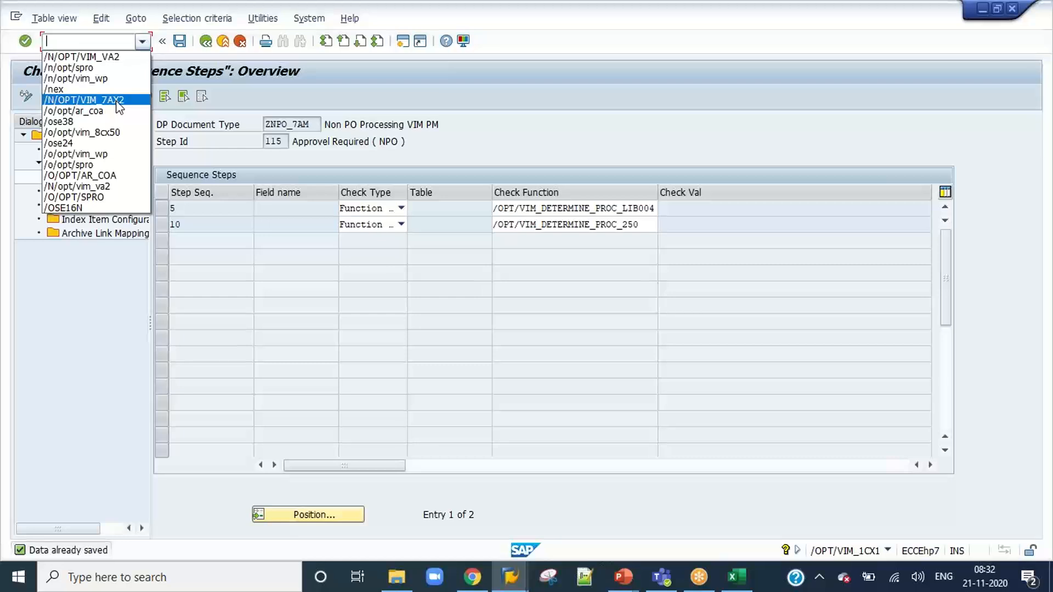
{"action": "key", "text": "Return"}
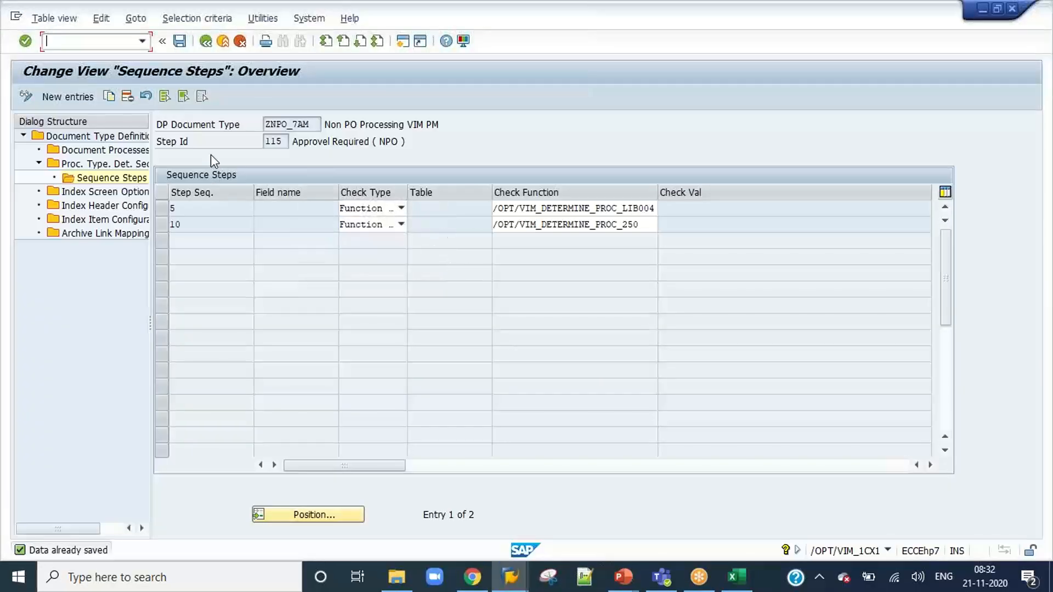
{"action": "left_click", "coordinate": [144, 45]}
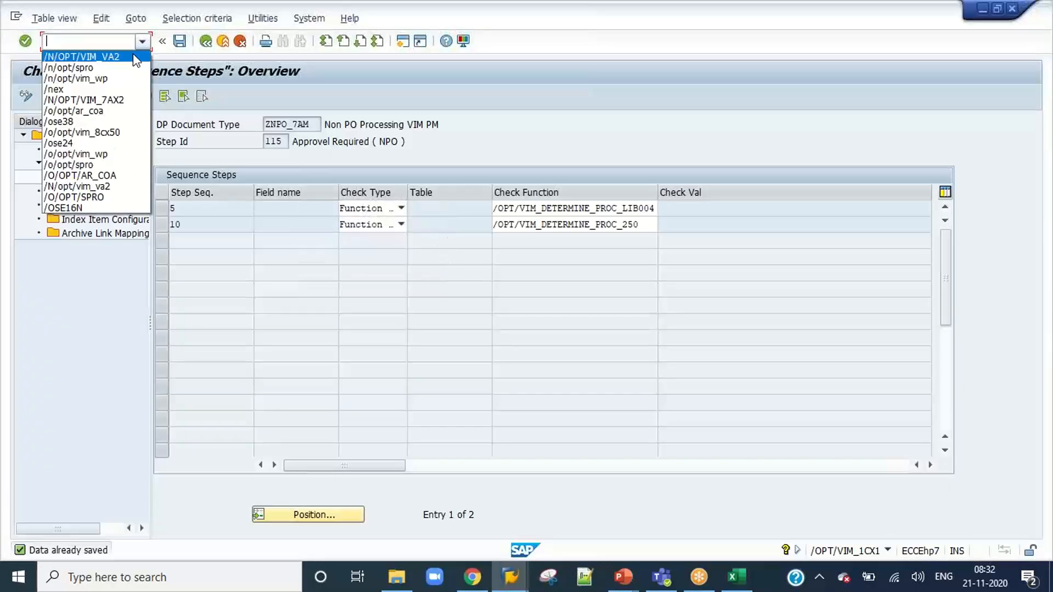
{"action": "left_click", "coordinate": [125, 100]}
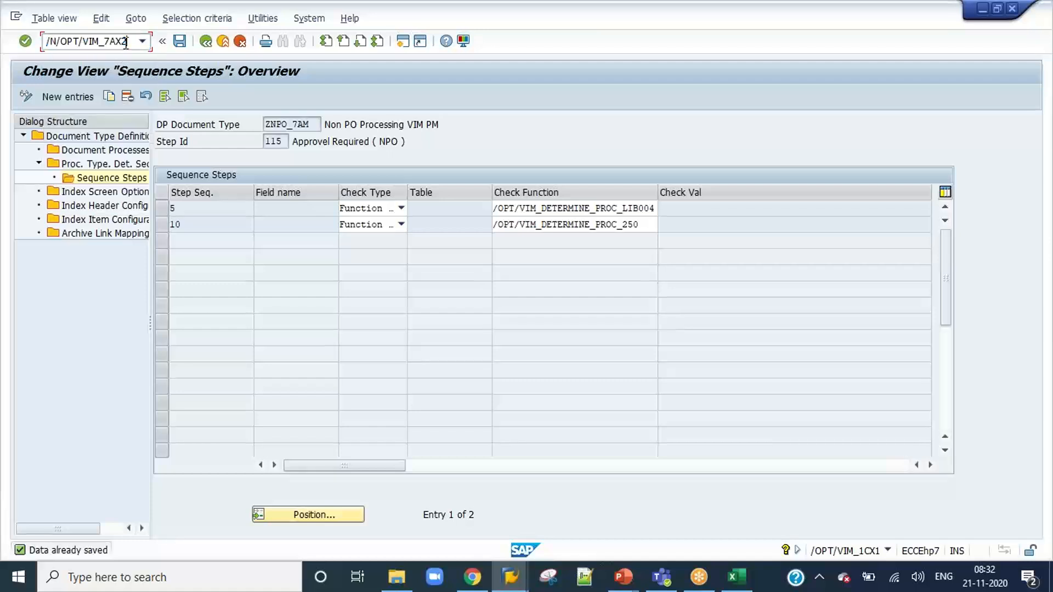
{"action": "key", "text": "Return"}
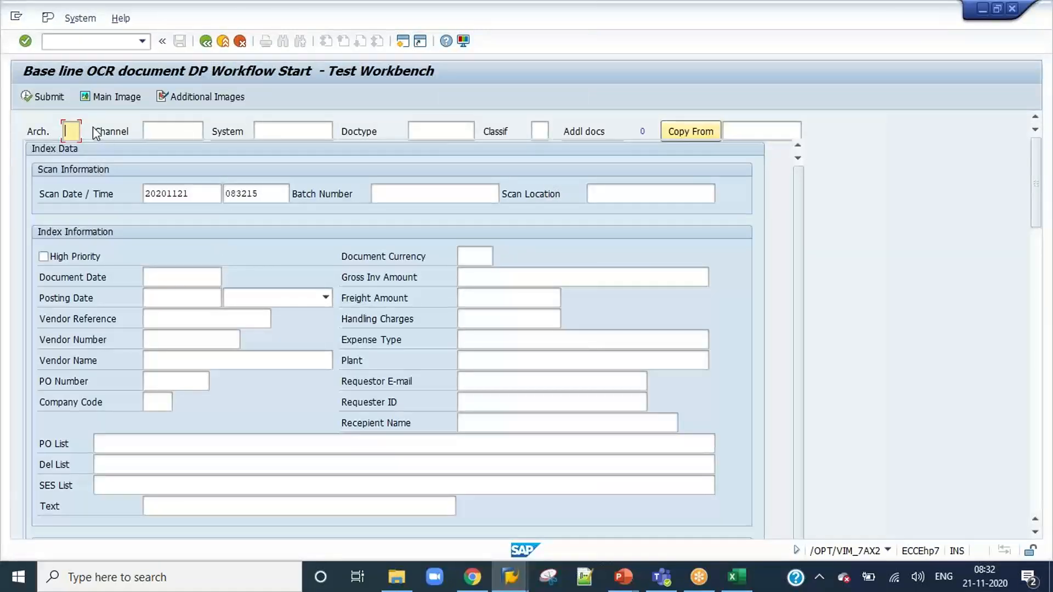
{"action": "left_click", "coordinate": [72, 150]}
{"action": "left_click", "coordinate": [728, 132]}
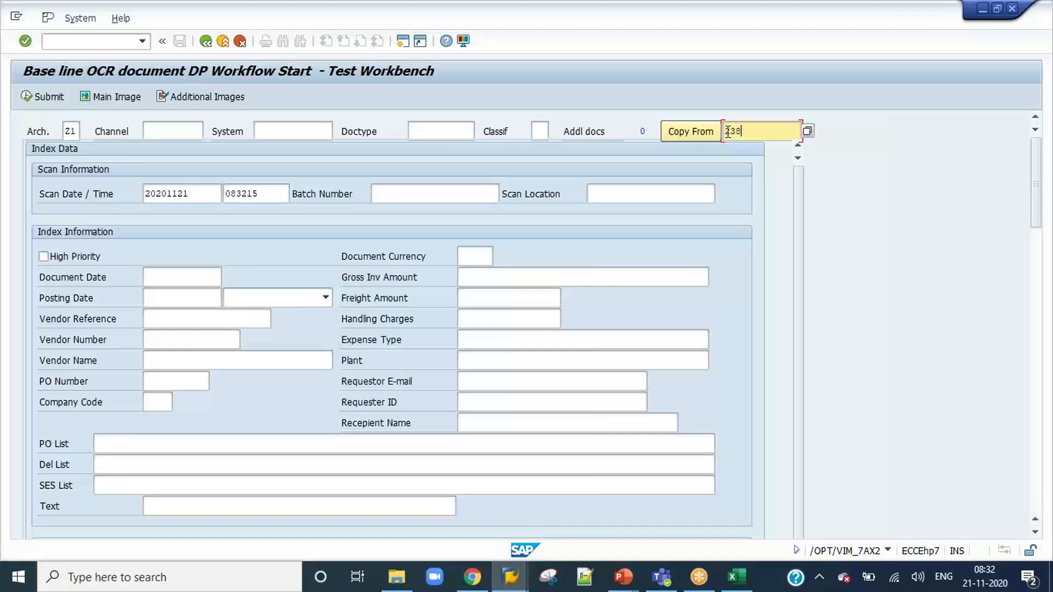
{"action": "left_click", "coordinate": [697, 132]}
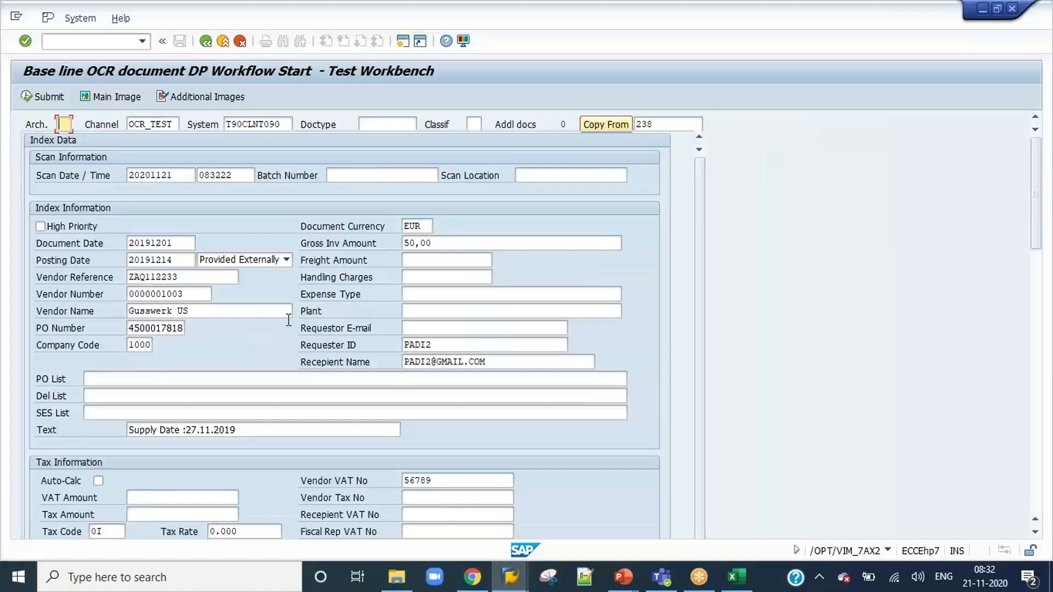
Copy the test invoice data from document 838, using archive Z1.
{"action": "left_click", "coordinate": [673, 123]}
{"action": "double_click", "coordinate": [672, 123]}
{"action": "key", "text": "BackSpace"}
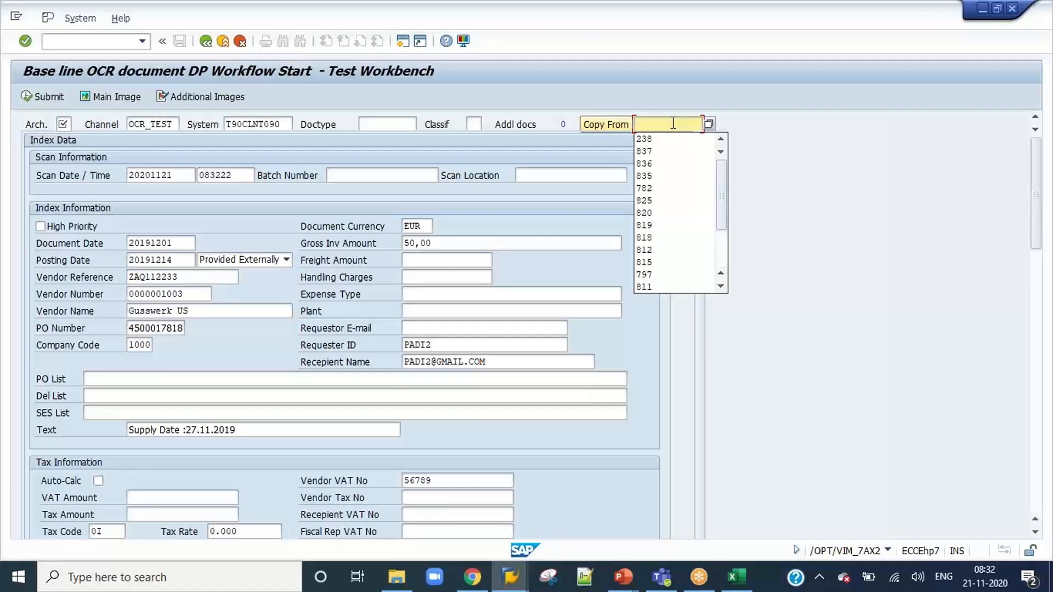
{"action": "type", "text": "838"}
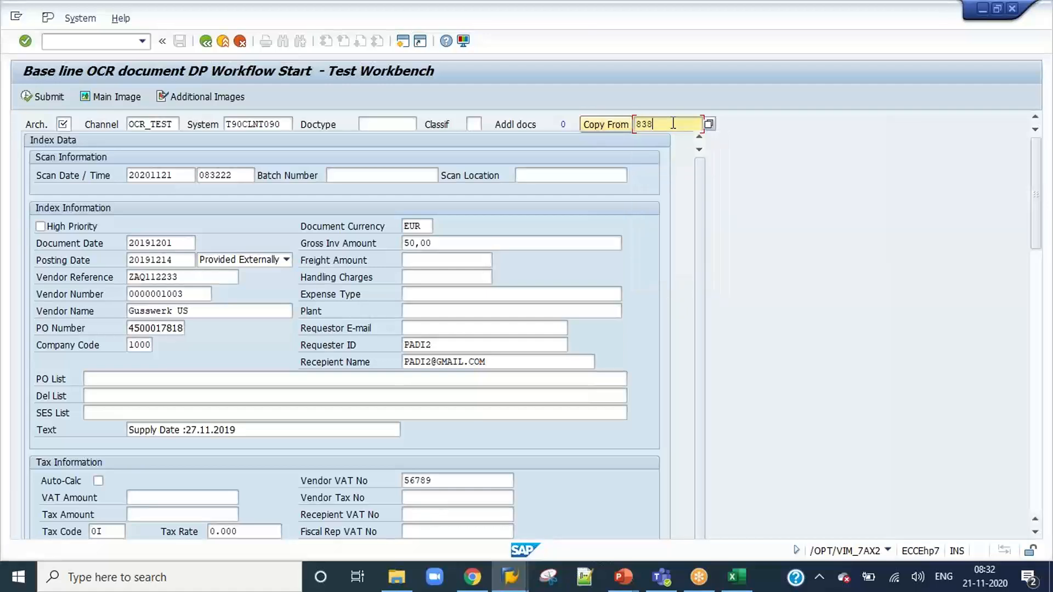
{"action": "left_click", "coordinate": [608, 125]}
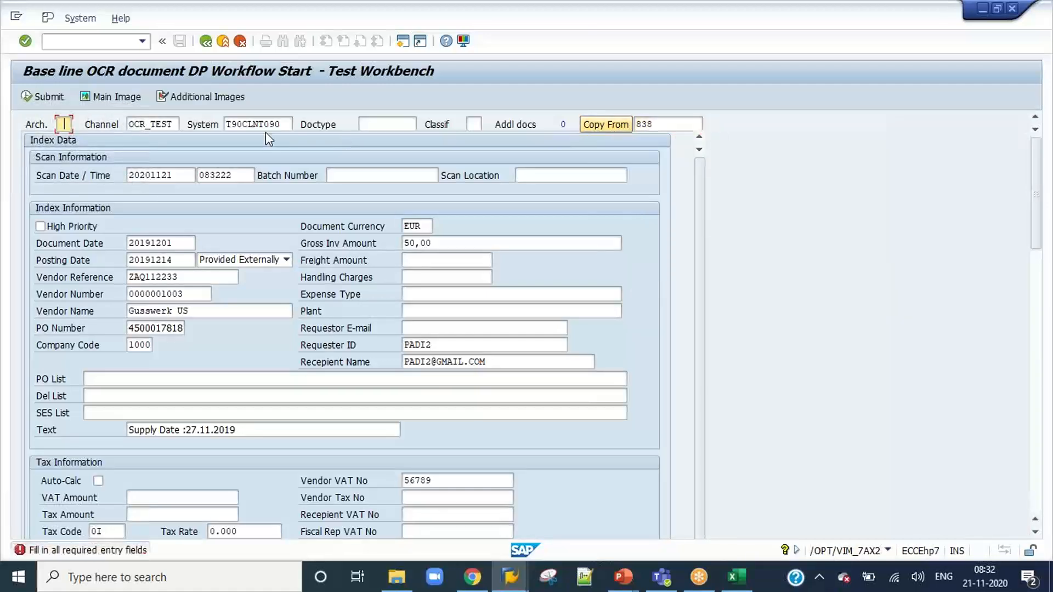
{"action": "left_click", "coordinate": [64, 124]}
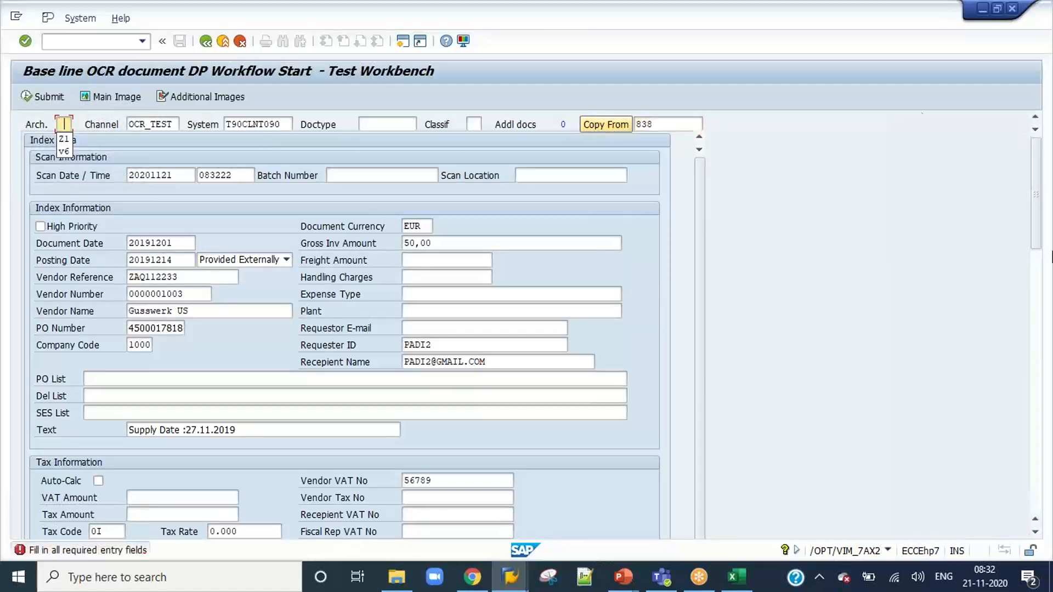
{"action": "left_click", "coordinate": [62, 140]}
{"action": "left_click", "coordinate": [612, 124]}
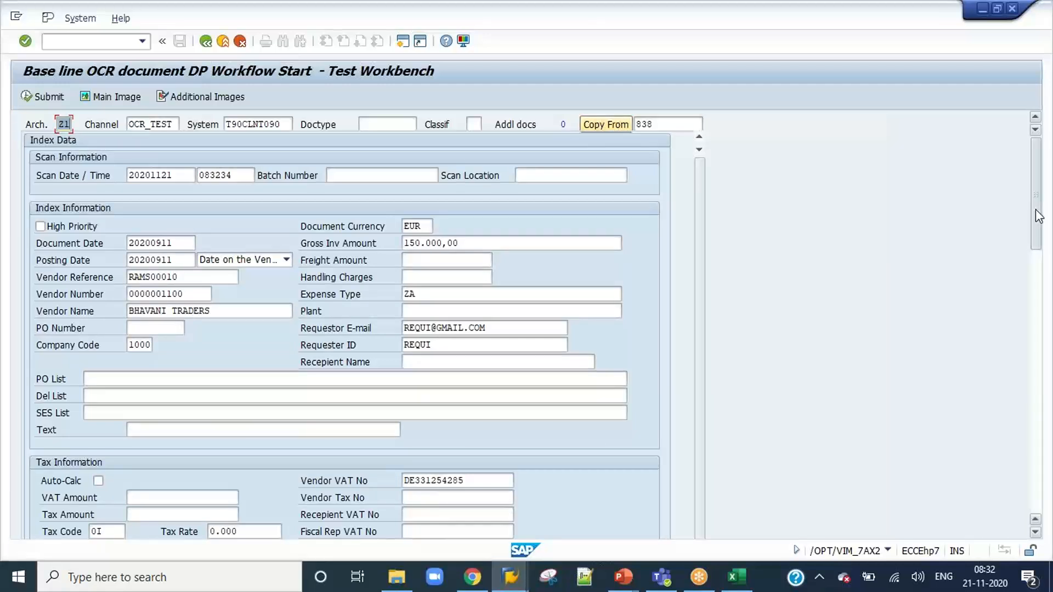
Clear the G/L account, G/L short text and cost center of line item 1 in the item details.
{"action": "left_click_drag", "start_coordinate": [1036, 213], "coordinate": [1048, 492]}
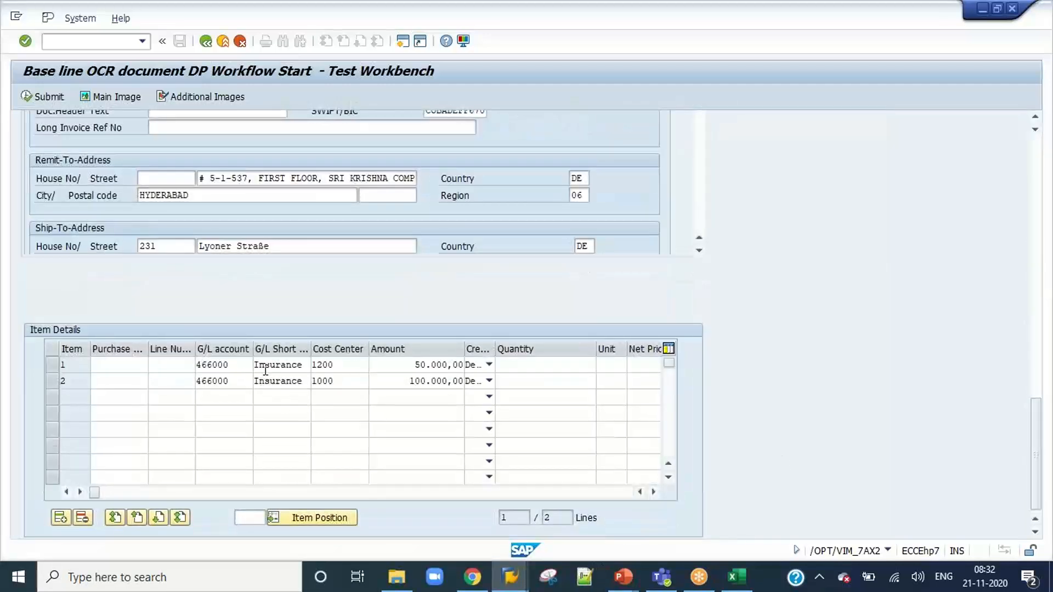
{"action": "left_click", "coordinate": [173, 365]}
{"action": "key", "text": "Tab"}
{"action": "key", "text": "Delete"}
{"action": "key", "text": "Tab"}
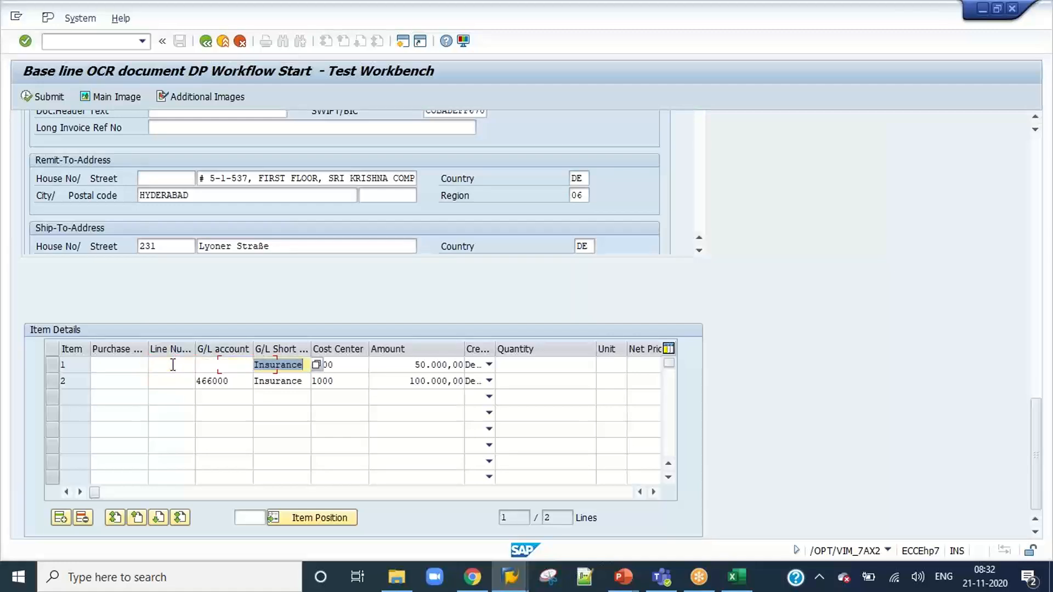
{"action": "key", "text": "Delete"}
{"action": "key", "text": "Tab"}
{"action": "key", "text": "Delete"}
Clear the same account assignment fields of line item 2, and return to the header index data.
{"action": "left_click", "coordinate": [173, 377]}
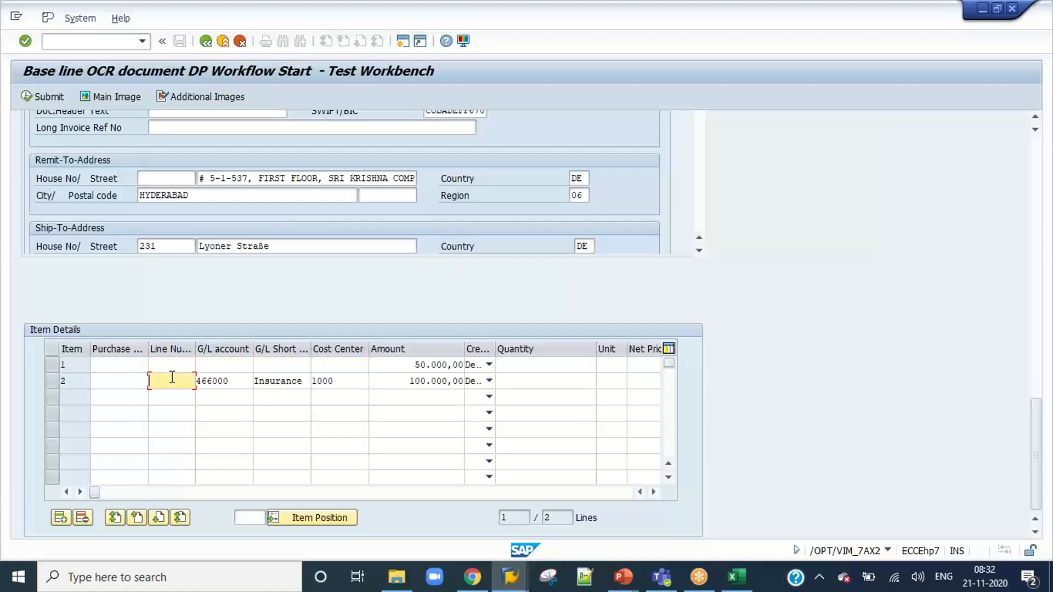
{"action": "key", "text": "Tab"}
{"action": "key", "text": "Delete"}
{"action": "key", "text": "Tab"}
{"action": "key", "text": "Delete"}
{"action": "key", "text": "Tab"}
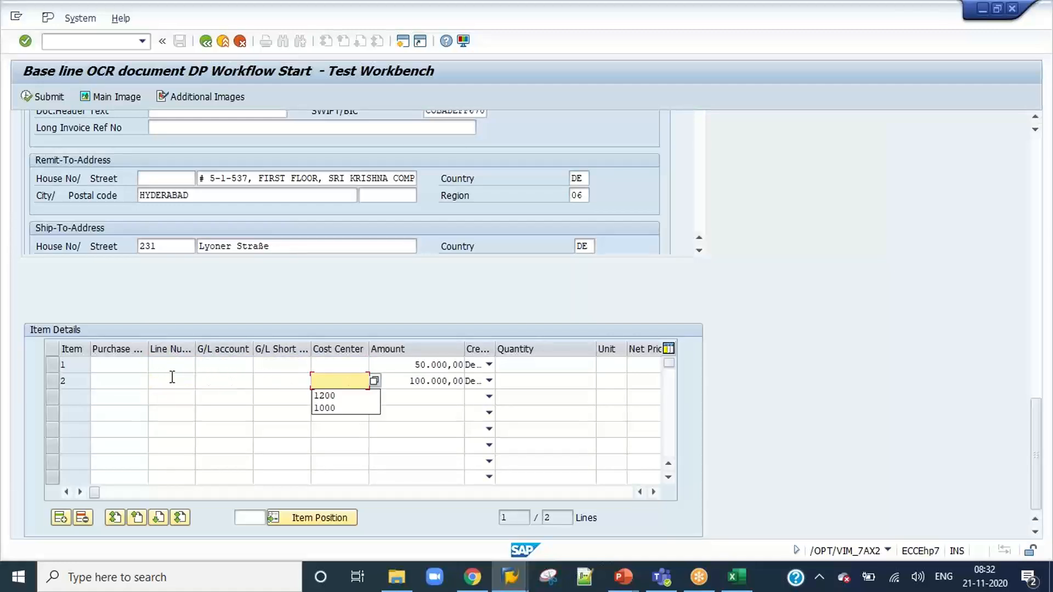
{"action": "left_click", "coordinate": [1036, 345]}
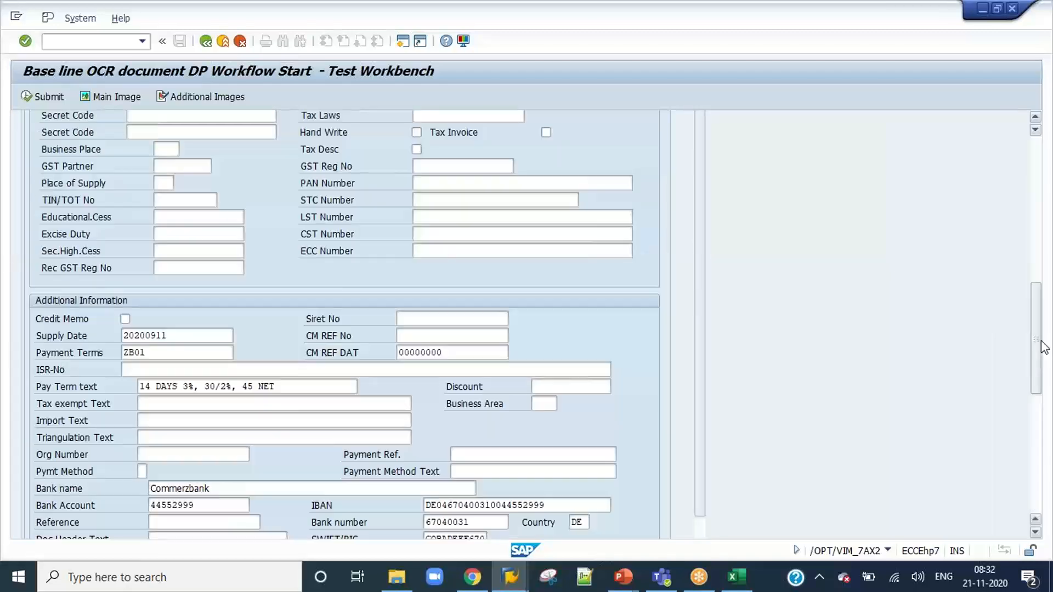
{"action": "left_click", "coordinate": [1034, 248]}
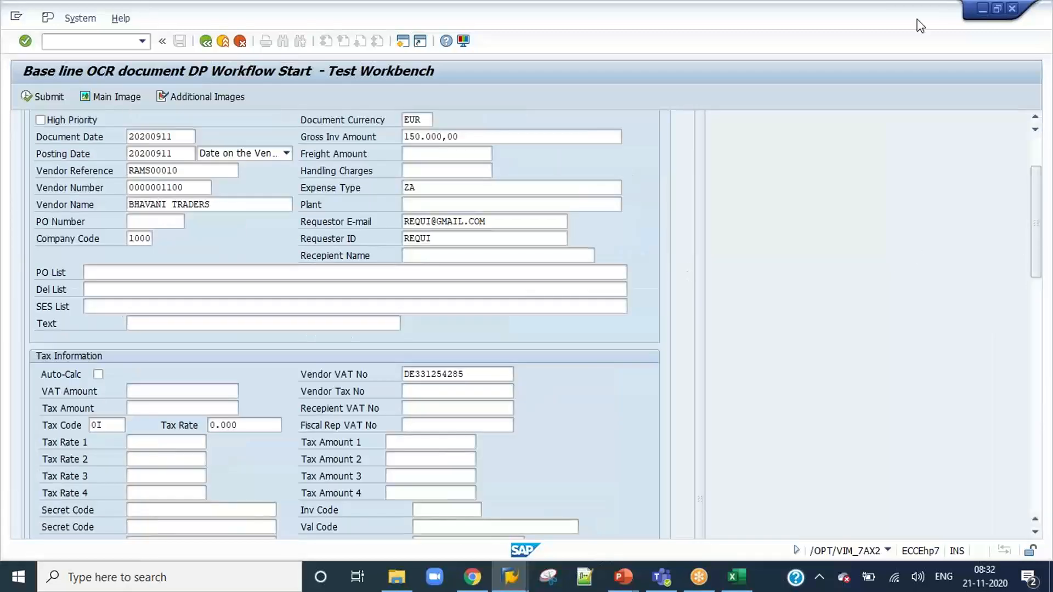
Set the vendor reference in the index data to RAMS00011 and submit the test invoice.
{"action": "left_click", "coordinate": [1036, 160]}
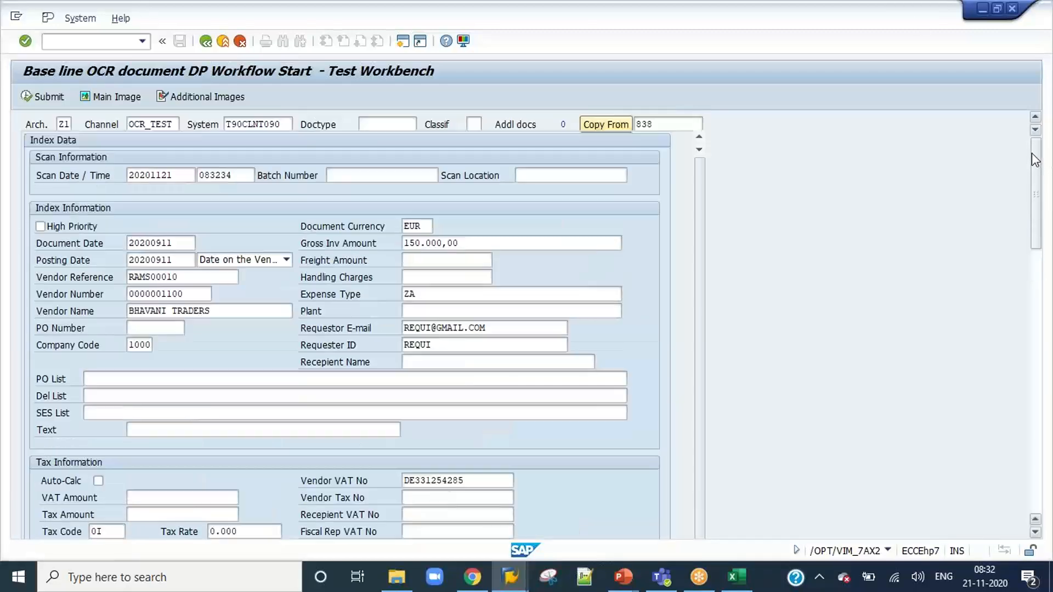
{"action": "left_click", "coordinate": [190, 275]}
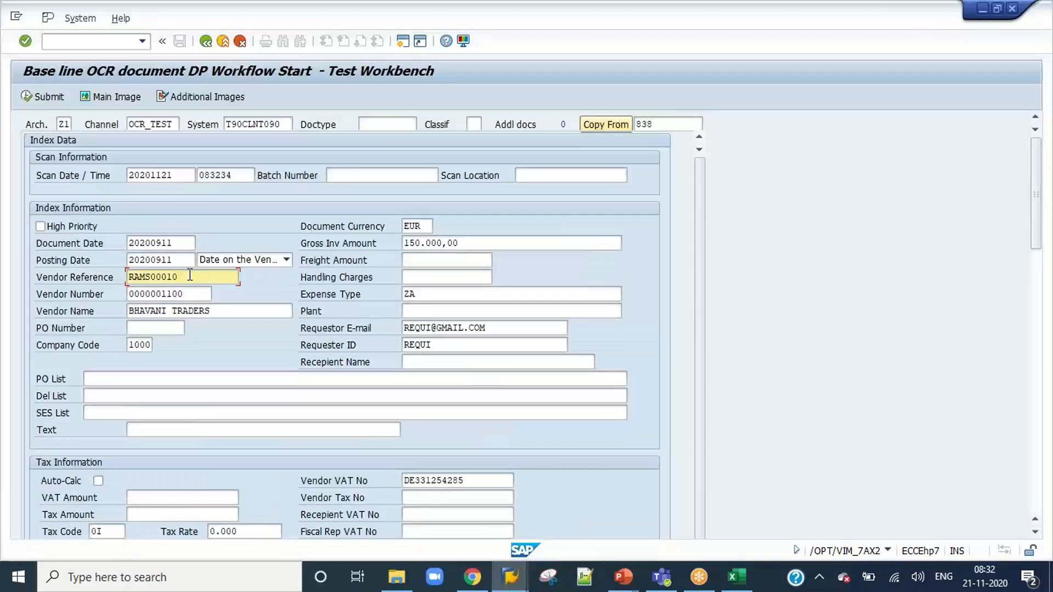
{"action": "key", "text": "BackSpace"}
{"action": "type", "text": "1"}
{"action": "left_click", "coordinate": [43, 96]}
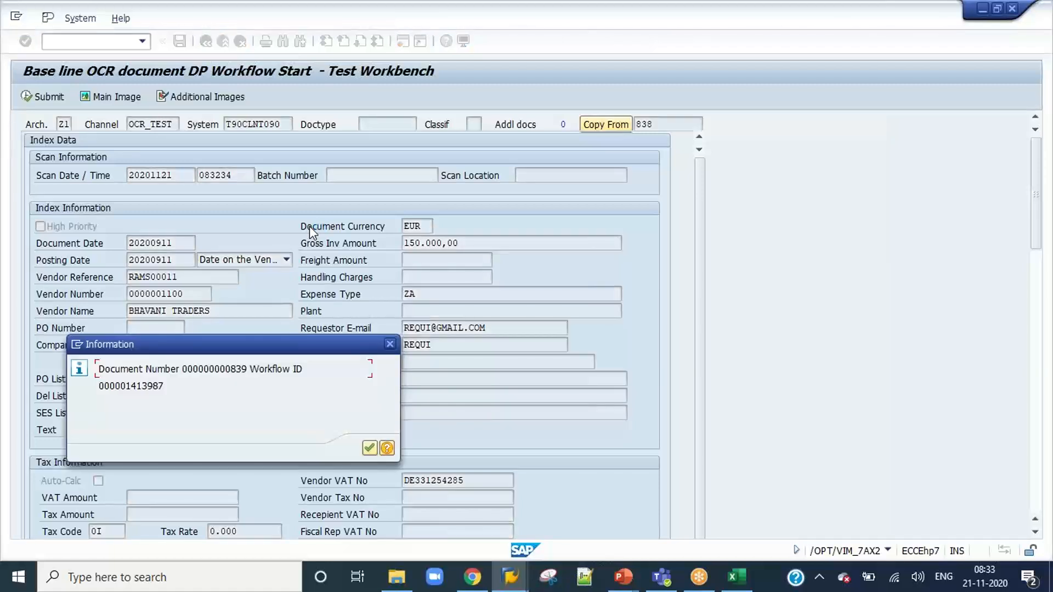
Copy the submitted invoice's document number and search for it in VIM Analytics with transaction /N/OPT/VIM_VA2.
{"action": "left_click_drag", "start_coordinate": [247, 369], "coordinate": [179, 369]}
{"action": "key", "text": "ctrl+c"}
{"action": "left_click", "coordinate": [384, 363]}
{"action": "left_click", "coordinate": [368, 449]}
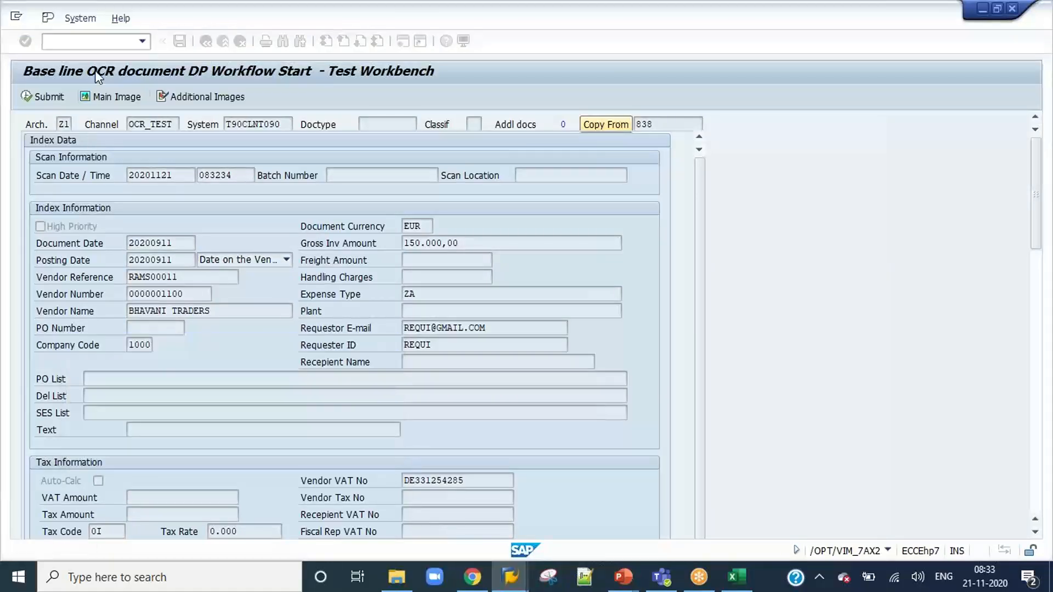
{"action": "left_click", "coordinate": [142, 41]}
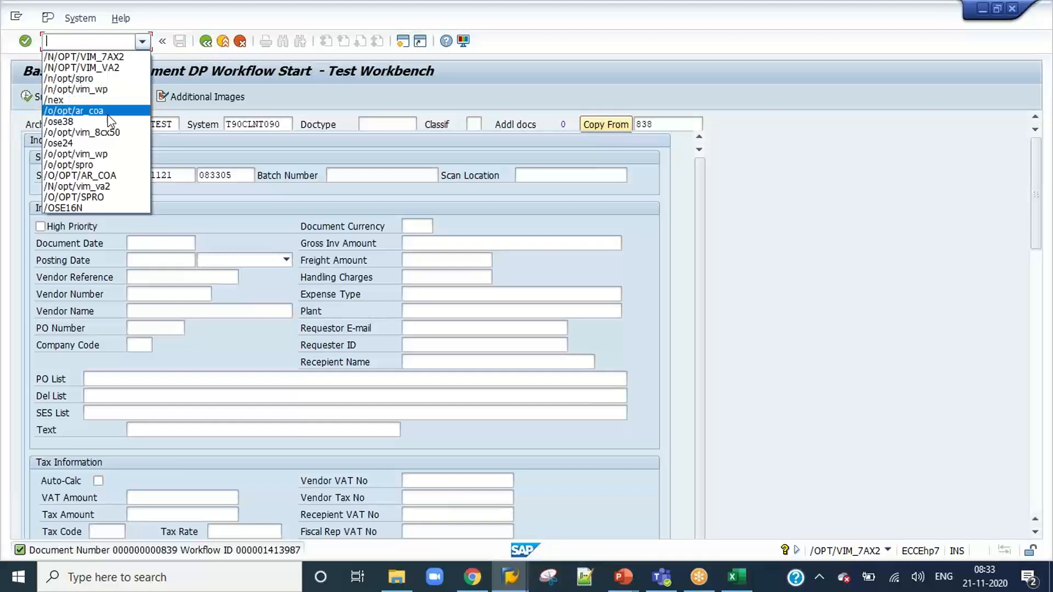
{"action": "left_click", "coordinate": [117, 68]}
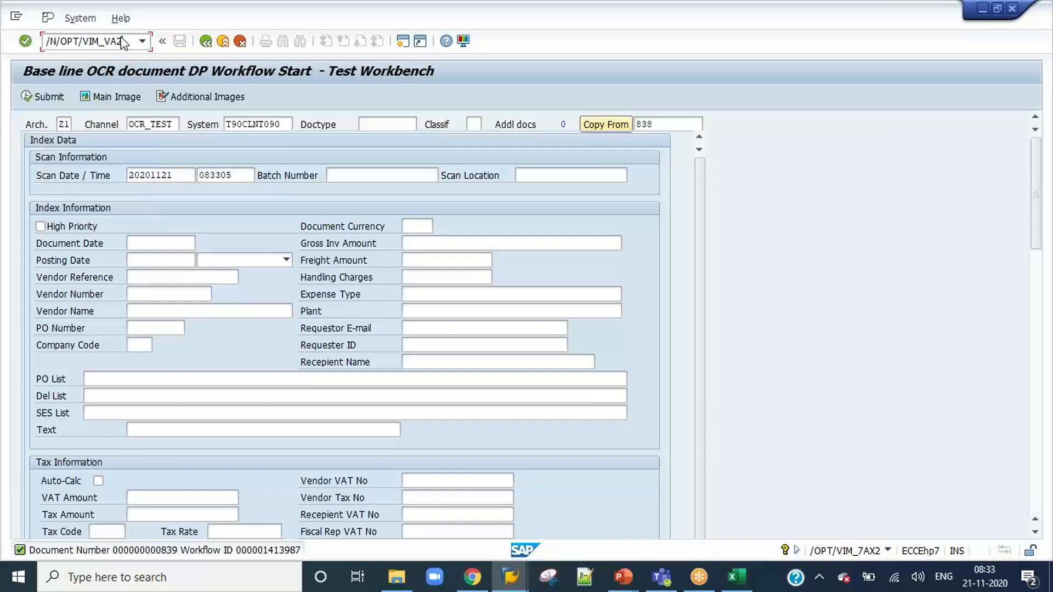
{"action": "key", "text": "Return"}
{"action": "left_click", "coordinate": [257, 466]}
{"action": "key", "text": "ctrl+v"}
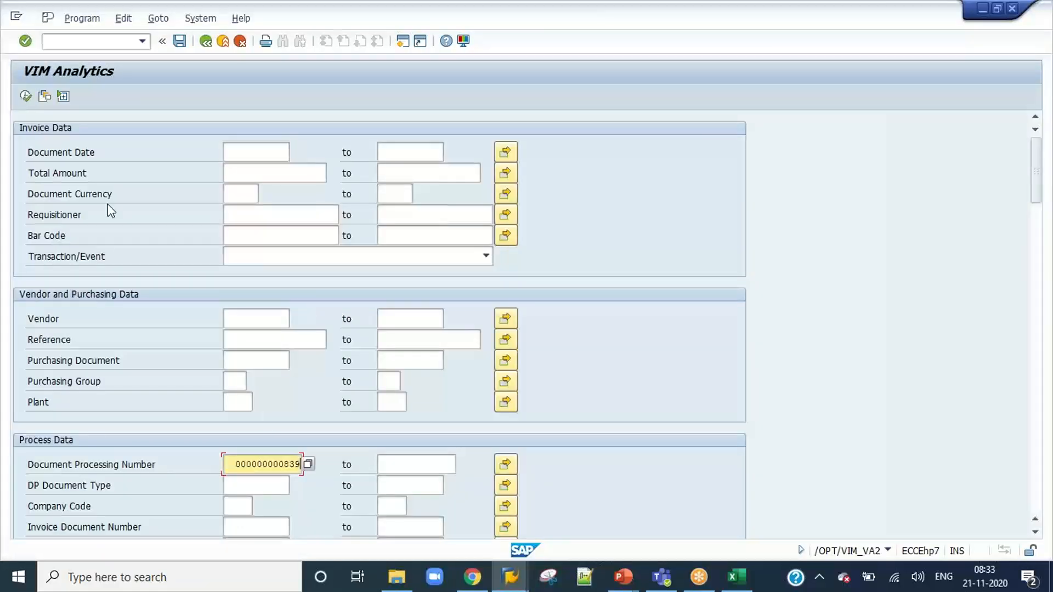
{"action": "left_click", "coordinate": [25, 96]}
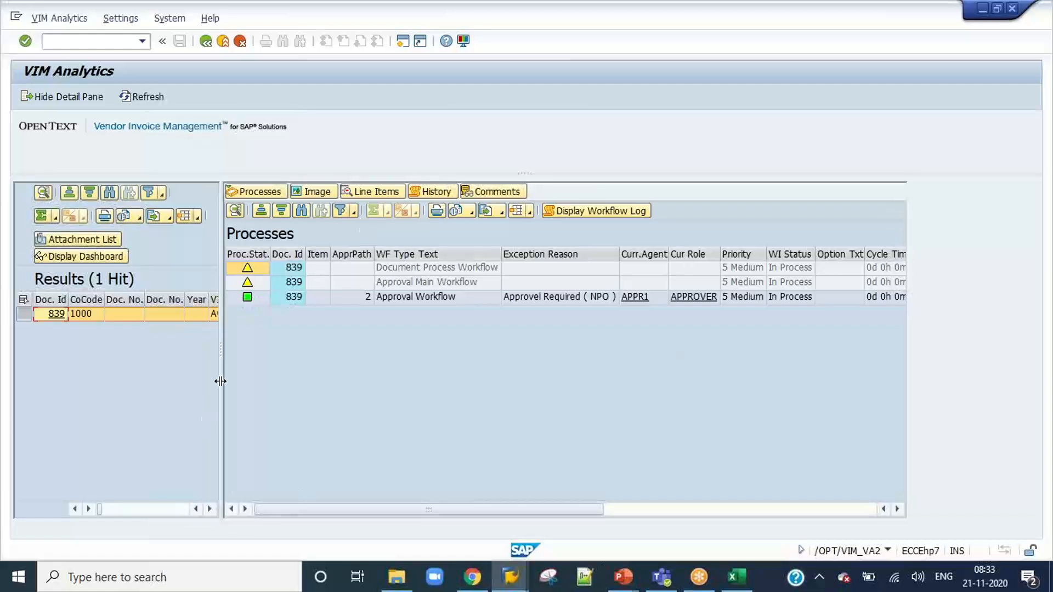
Widen the results list and examine the approval workflow's exception reason, current agent and role.
{"action": "left_click_drag", "start_coordinate": [222, 370], "coordinate": [423, 384]}
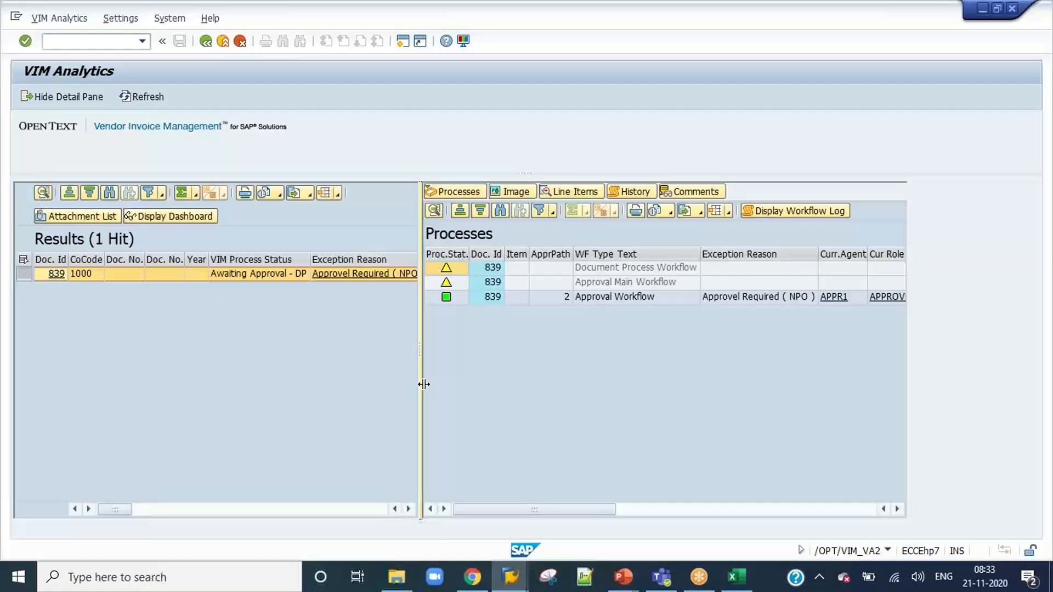
{"action": "left_click", "coordinate": [568, 302]}
{"action": "scroll", "coordinate": [568, 301], "scroll_direction": "right", "scroll_amount": 6}
{"action": "scroll", "coordinate": [568, 300], "scroll_direction": "left", "scroll_amount": 3}
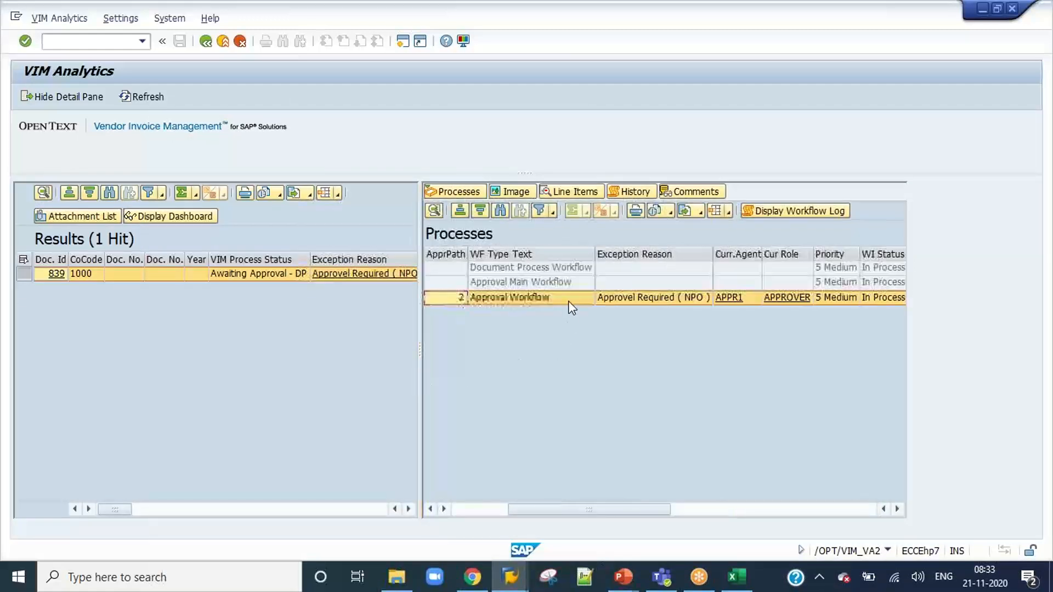
Open the submitted document, check the G/L account and cost center of both line items, and return to the analytics results.
{"action": "left_click", "coordinate": [50, 273]}
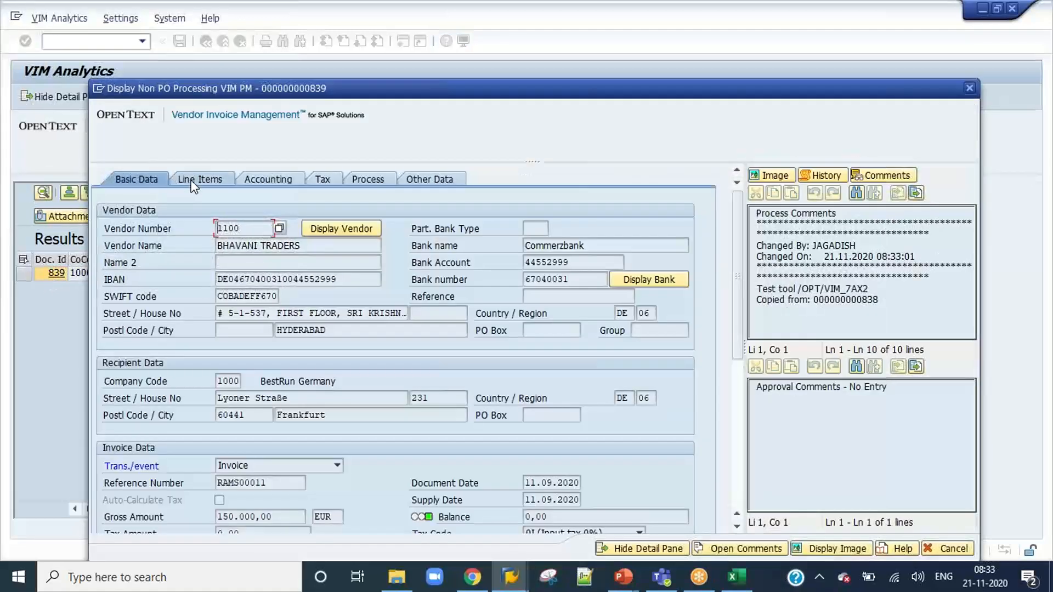
{"action": "left_click", "coordinate": [193, 183]}
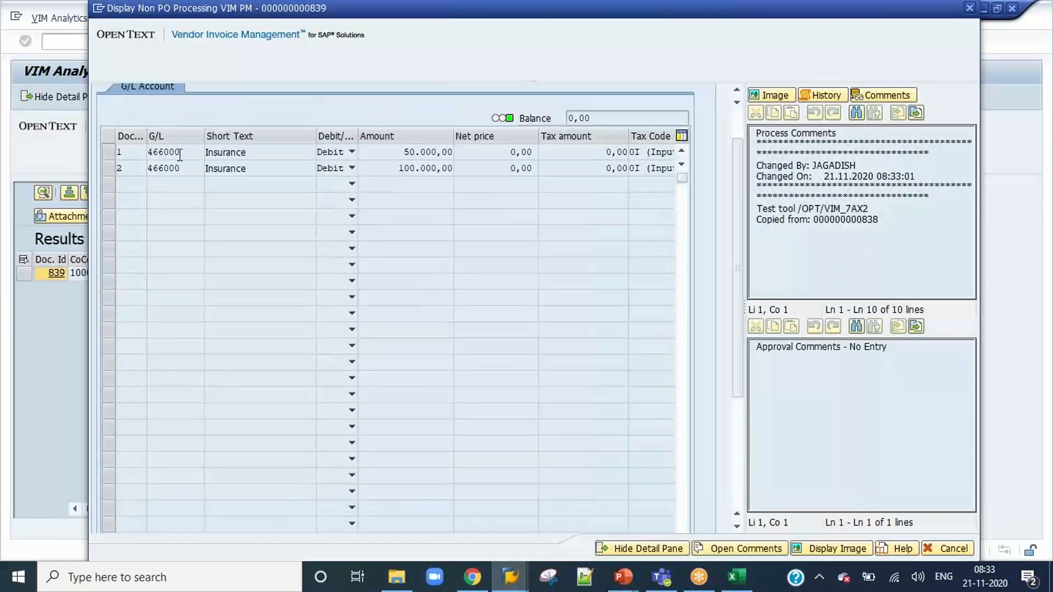
{"action": "left_click", "coordinate": [179, 155]}
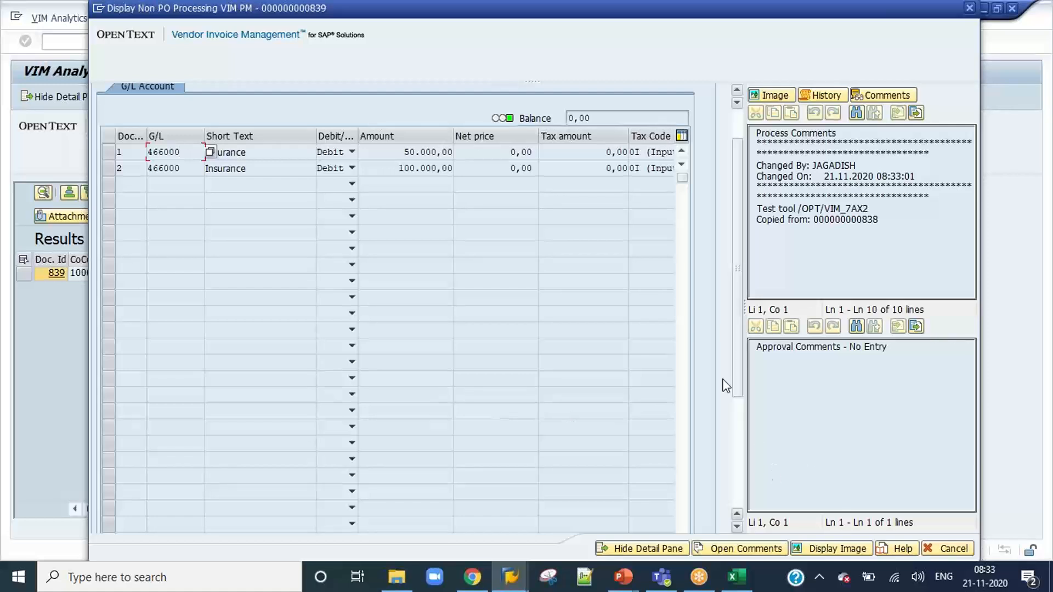
{"action": "left_click_drag", "start_coordinate": [737, 359], "coordinate": [738, 384]}
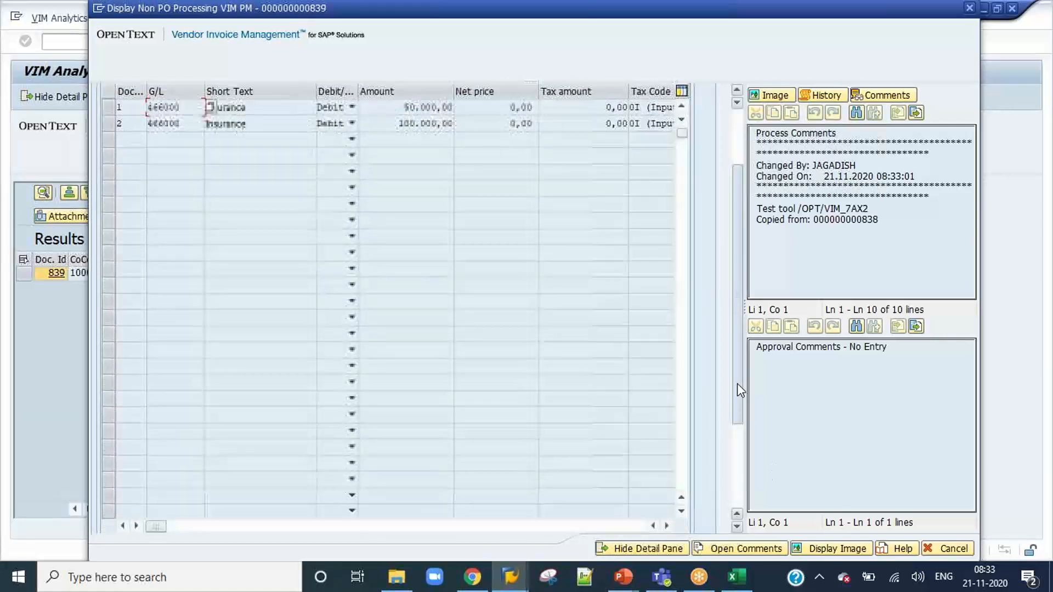
{"action": "left_click", "coordinate": [667, 525]}
{"action": "left_click", "coordinate": [667, 525]}
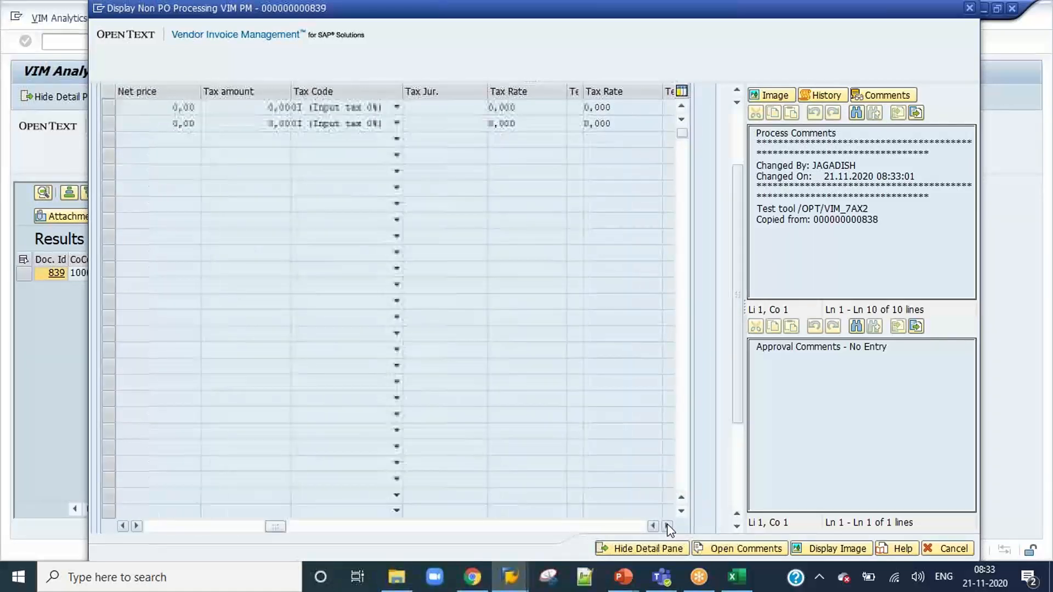
{"action": "left_click", "coordinate": [667, 525]}
{"action": "left_click", "coordinate": [667, 526]}
{"action": "left_click", "coordinate": [445, 107]}
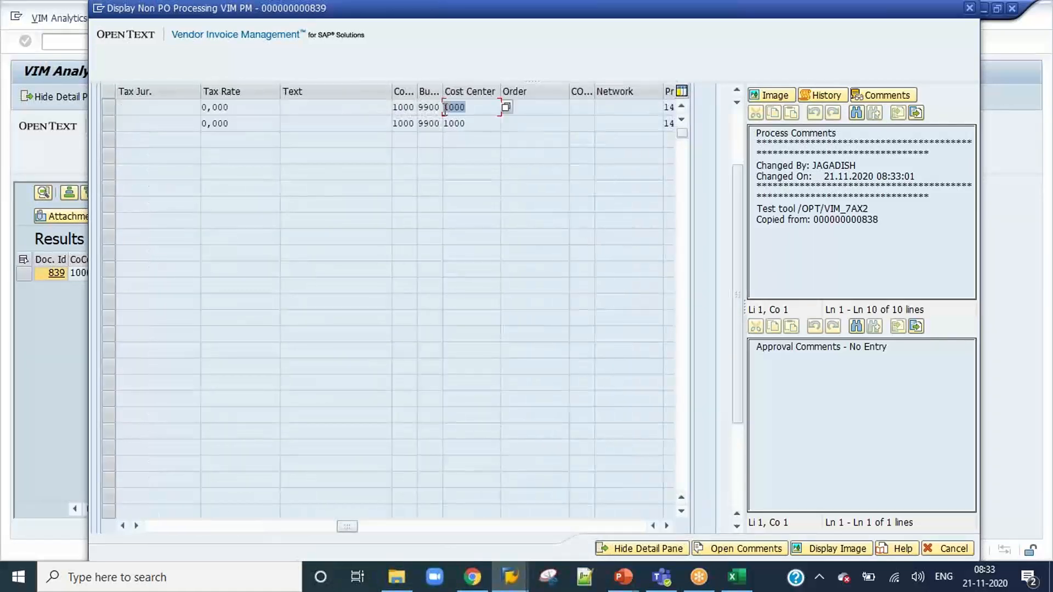
{"action": "left_click", "coordinate": [459, 123]}
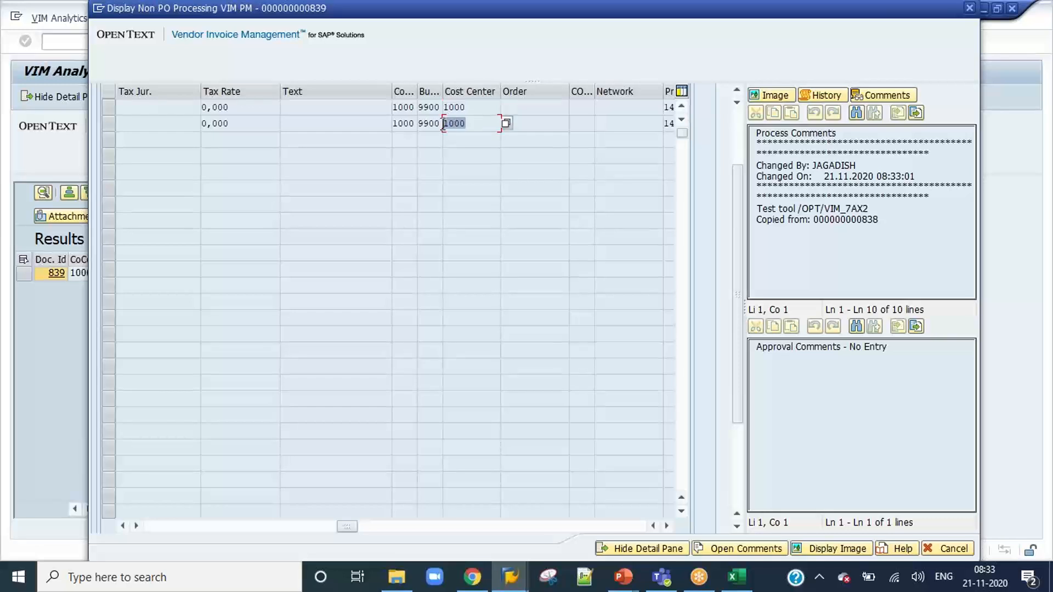
{"action": "left_click", "coordinate": [961, 547]}
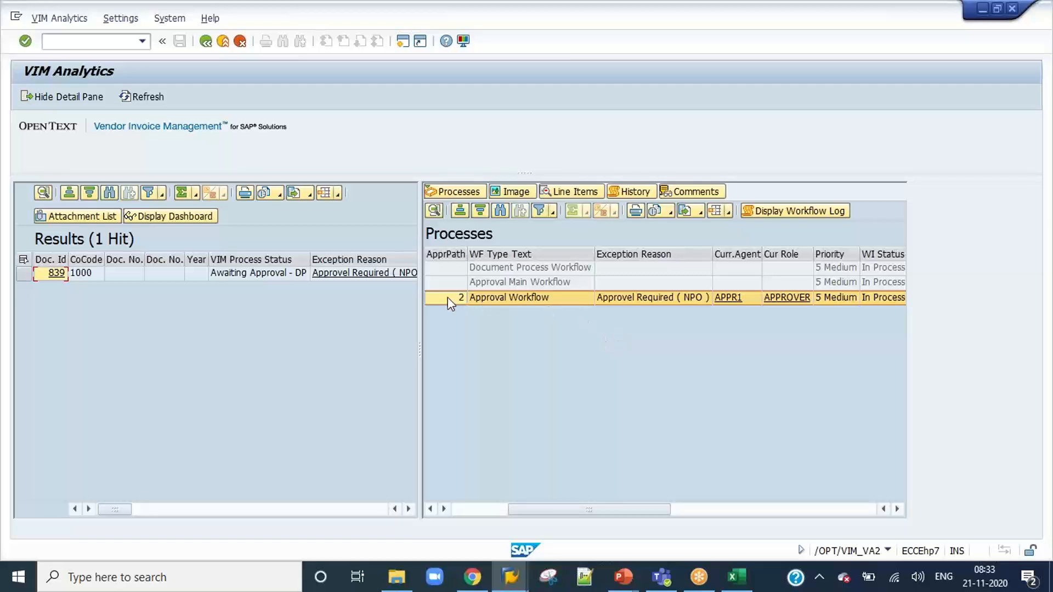
{"action": "left_click_drag", "start_coordinate": [583, 511], "coordinate": [455, 499]}
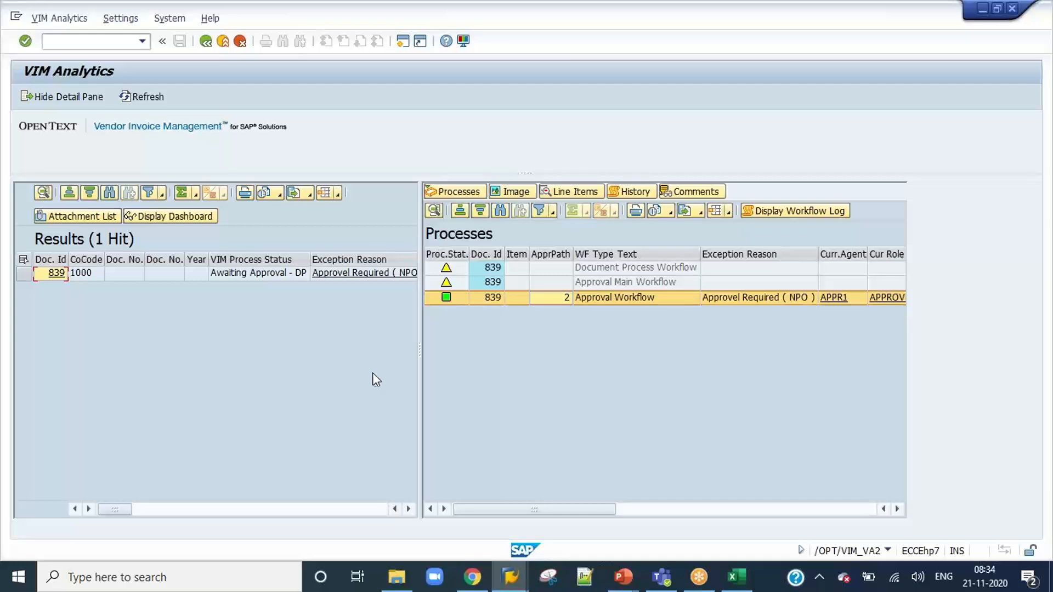
Open a new logon to the DEV system as user appr1 with the account password.
{"action": "left_click", "coordinate": [510, 577]}
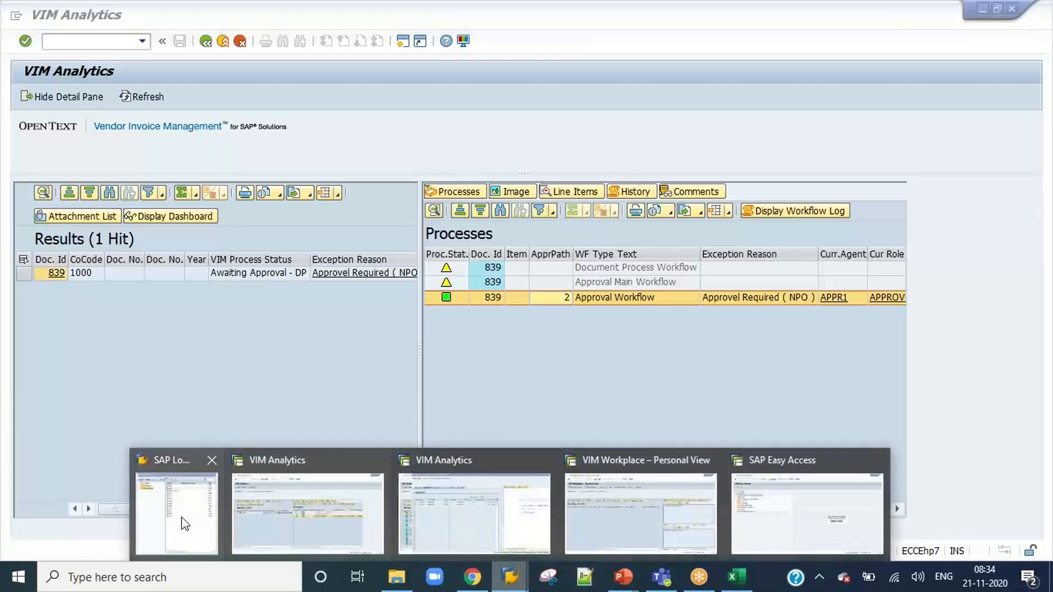
{"action": "left_click", "coordinate": [187, 521]}
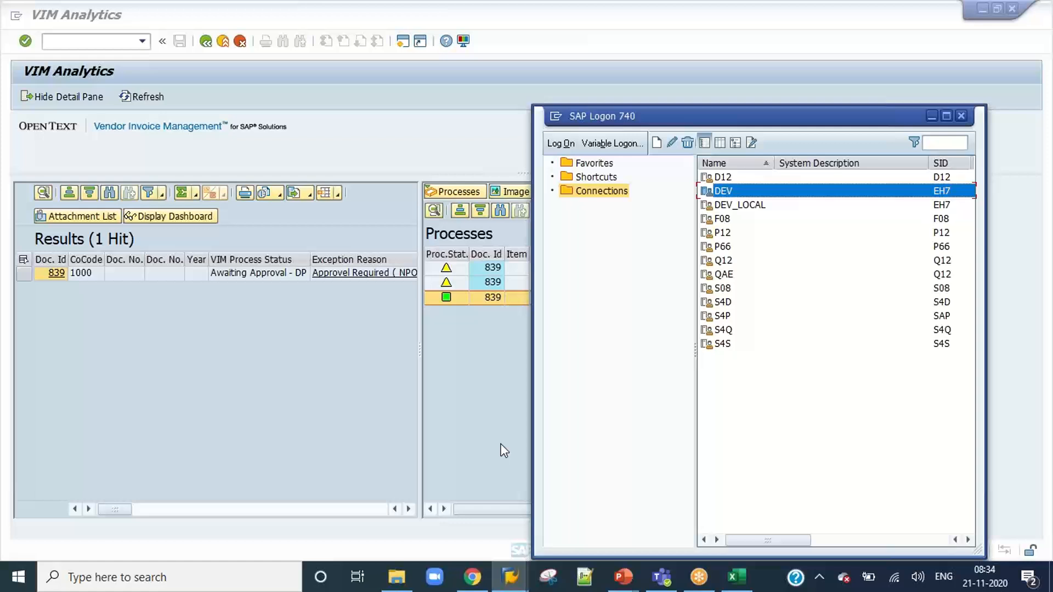
{"action": "double_click", "coordinate": [739, 193]}
{"action": "type", "text": "a"}
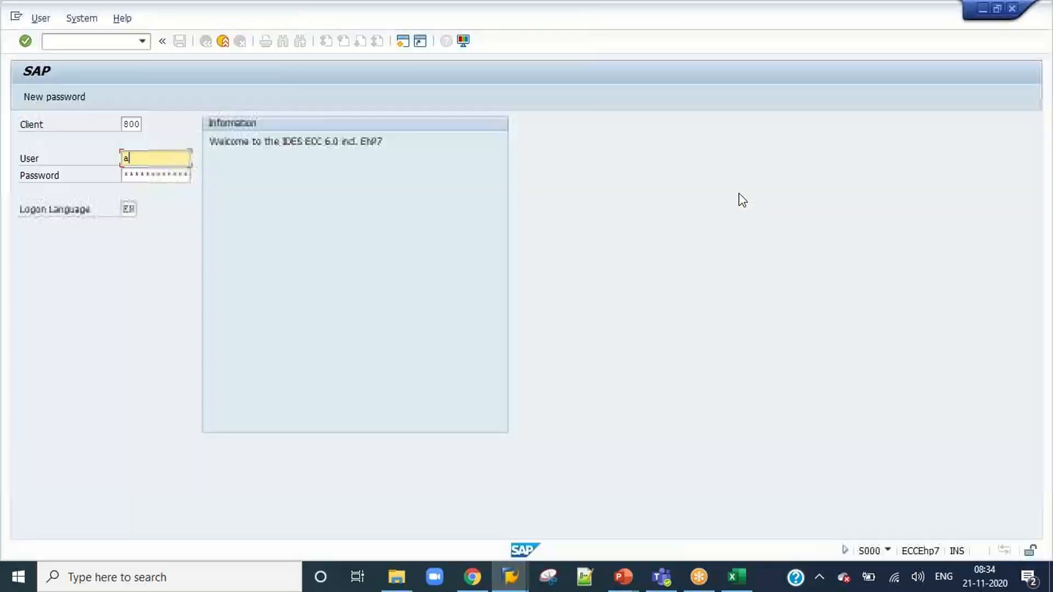
{"action": "type", "text": "ppr1"}
{"action": "key", "text": "Tab"}
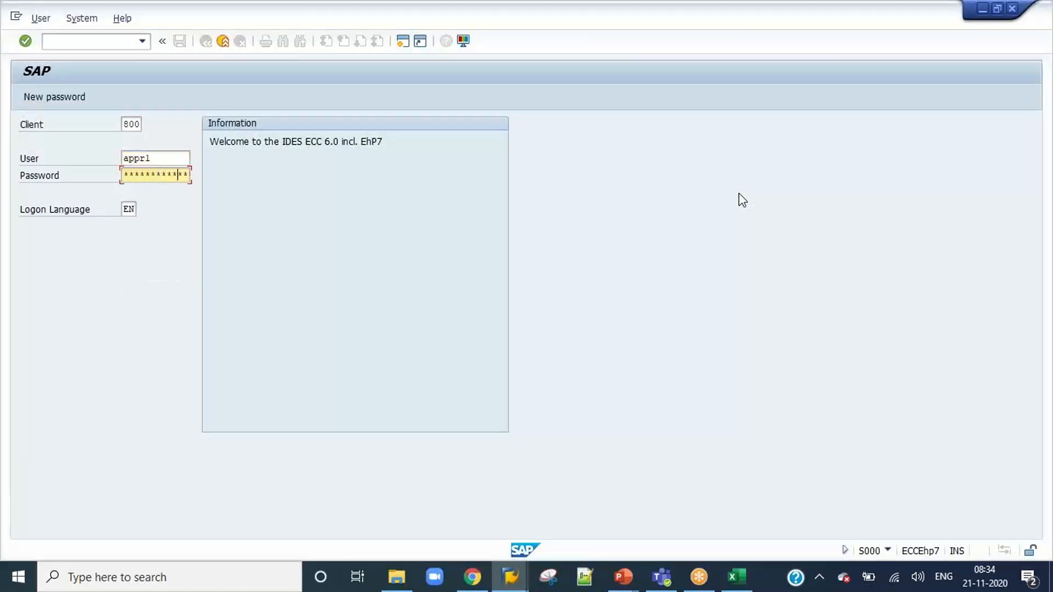
{"action": "key", "text": "Return"}
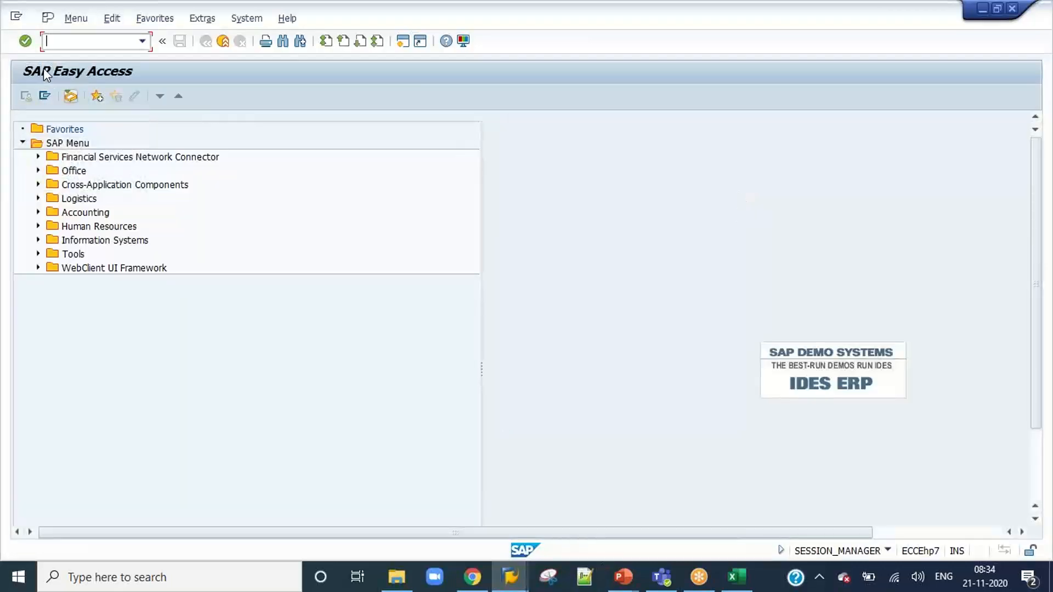
Start the VIM Workplace with transaction /n/opt/vim_wp and open the approval screen for document 839.
{"action": "left_click", "coordinate": [142, 41]}
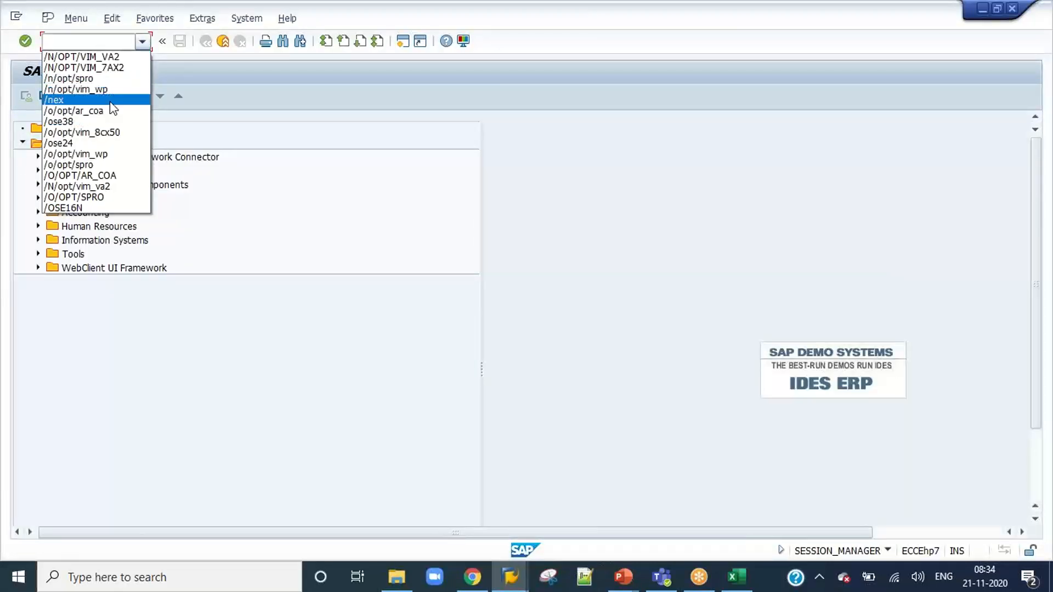
{"action": "left_click", "coordinate": [110, 89]}
{"action": "key", "text": "Return"}
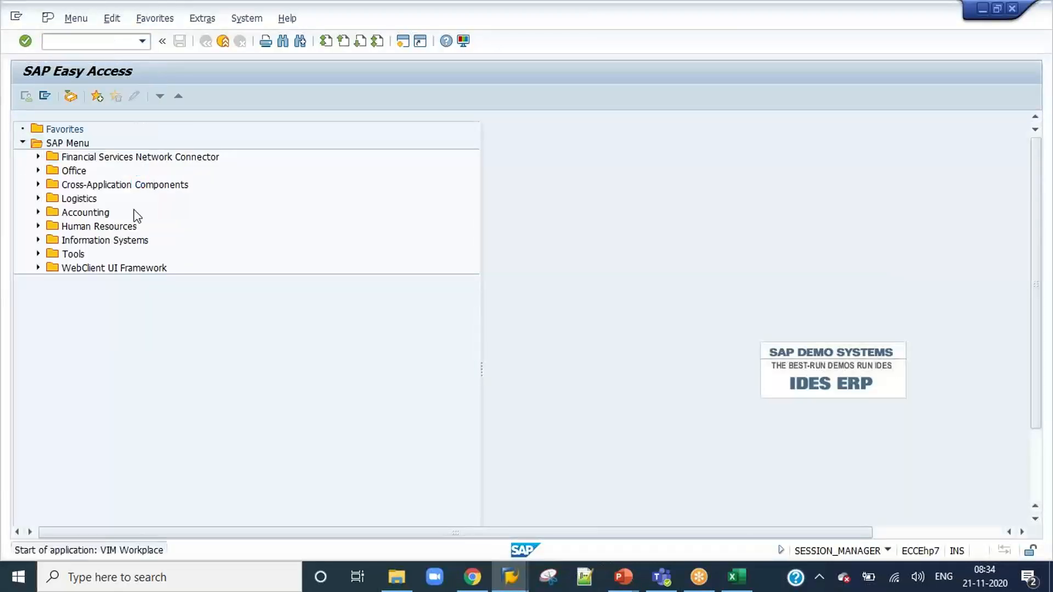
{"action": "left_click", "coordinate": [156, 395]}
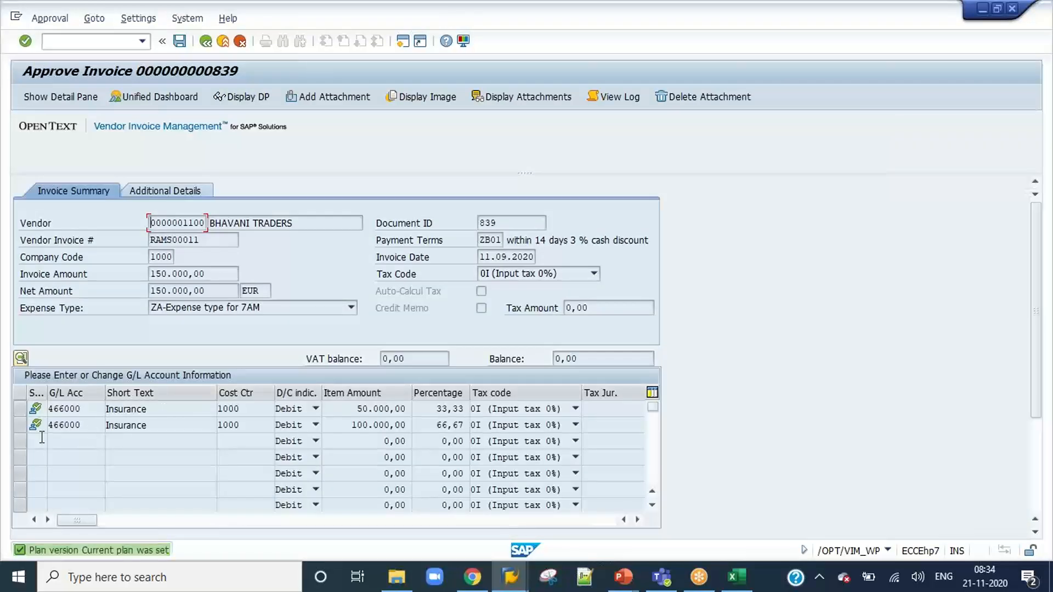
Check the G/L account and cost center of both line items on the invoice approval screen.
{"action": "left_click", "coordinate": [24, 412]}
{"action": "left_click", "coordinate": [25, 426]}
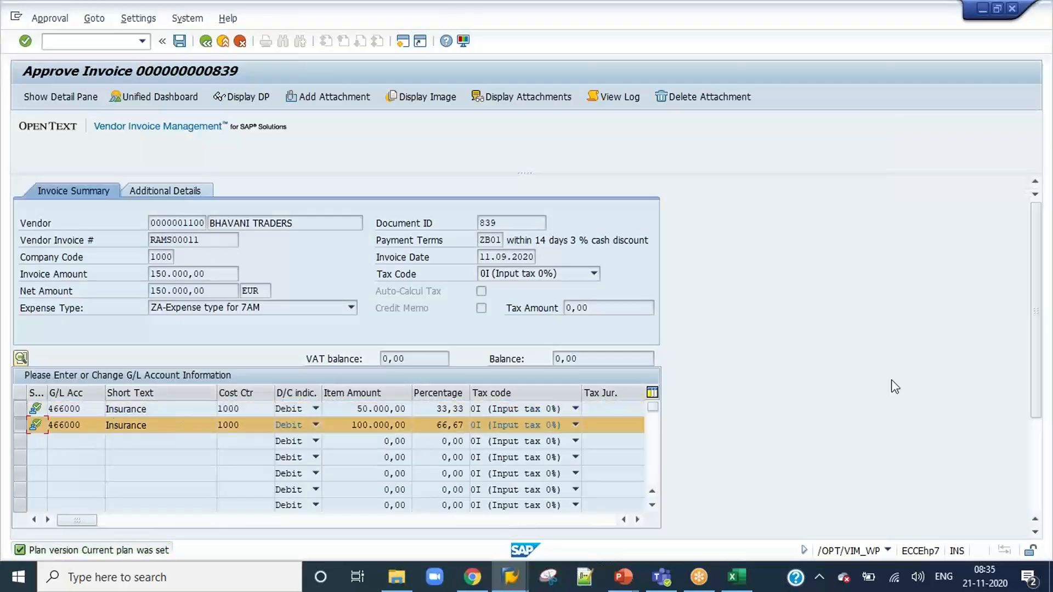
{"action": "left_click_drag", "start_coordinate": [1037, 364], "coordinate": [1040, 470]}
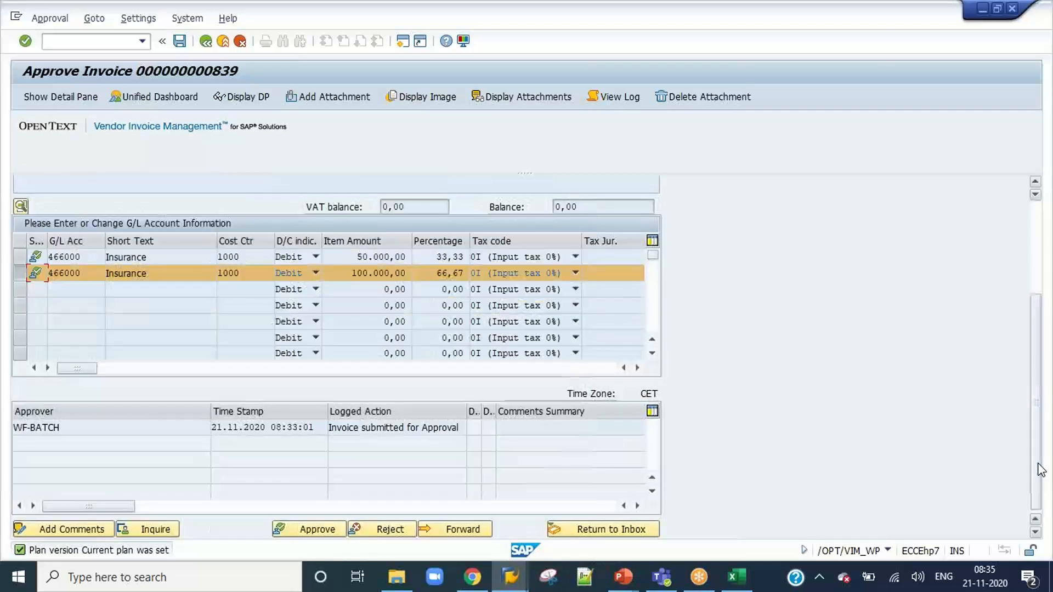
{"action": "left_click", "coordinate": [244, 257]}
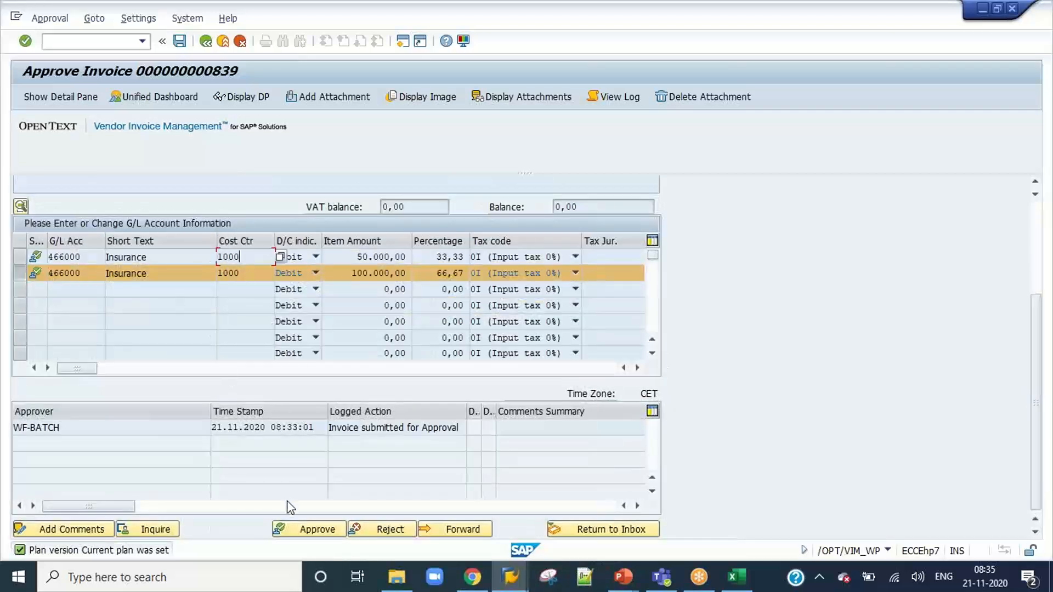
Start approving the invoice, check the next proposed approver, enter the comment "Approved", and cancel the confirmation.
{"action": "left_click", "coordinate": [301, 529]}
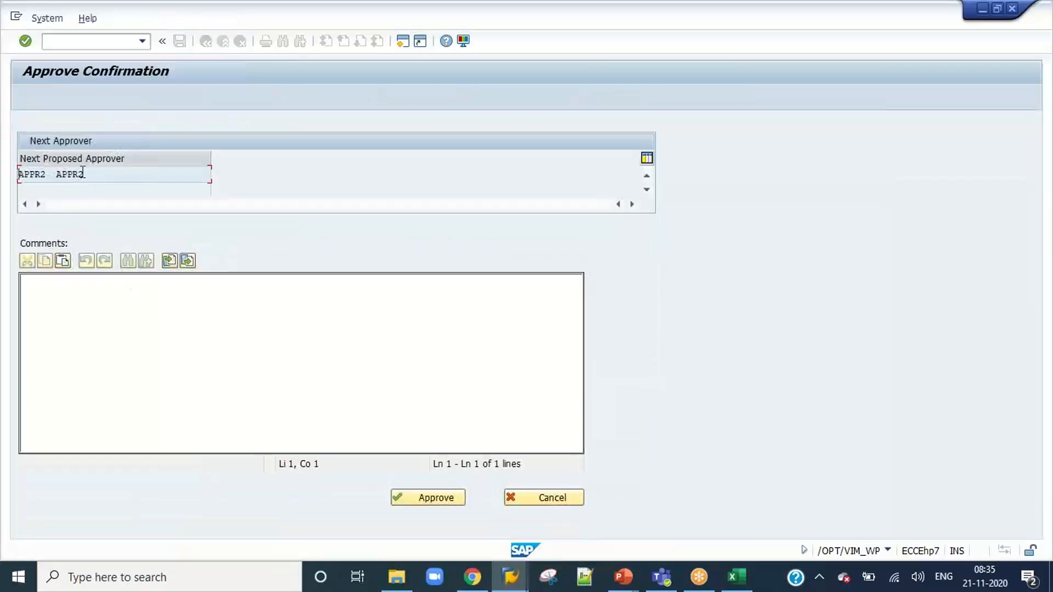
{"action": "left_click", "coordinate": [146, 336]}
{"action": "left_click", "coordinate": [87, 174]}
{"action": "left_click", "coordinate": [95, 346]}
{"action": "type", "text": "Approved"}
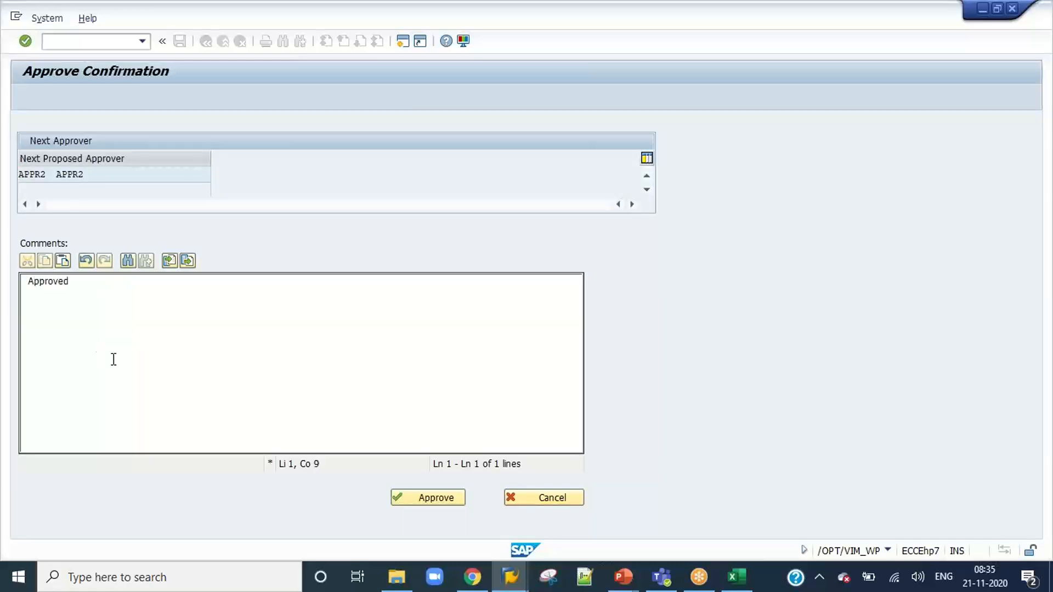
{"action": "left_click", "coordinate": [561, 504]}
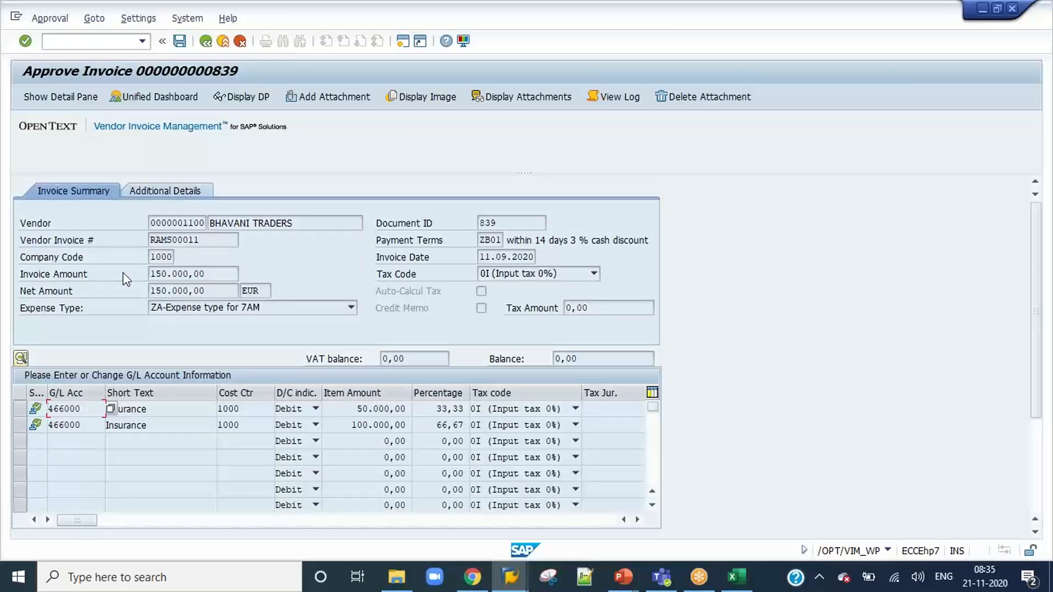
Recheck the first line item's account assignment and the invoice summary on the approval screen.
{"action": "scroll", "coordinate": [1042, 316], "scroll_direction": "down", "scroll_amount": 3}
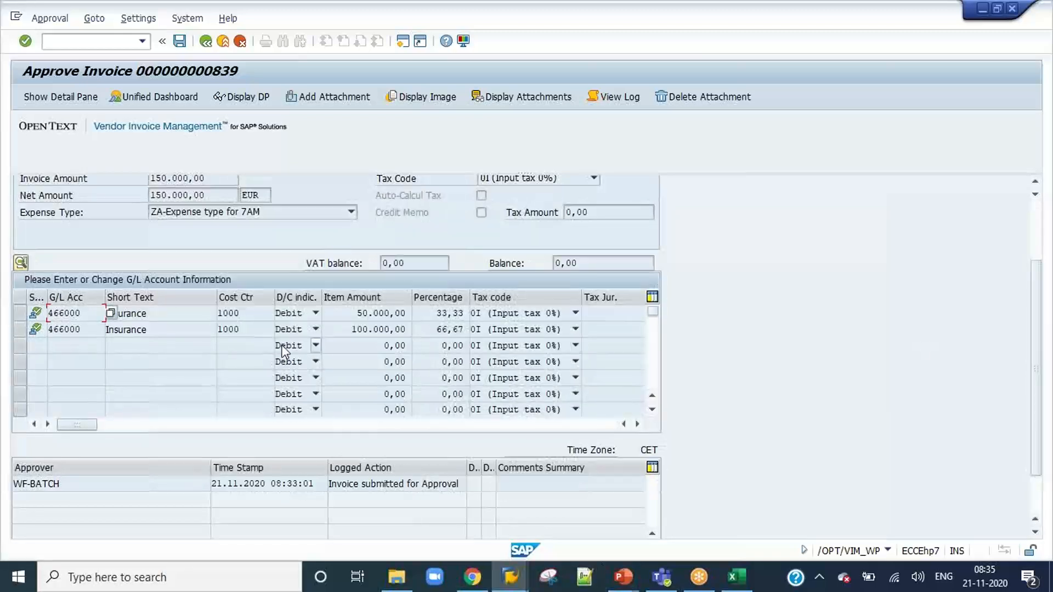
{"action": "left_click", "coordinate": [172, 310]}
{"action": "scroll", "coordinate": [1042, 248], "scroll_direction": "up", "scroll_amount": 3}
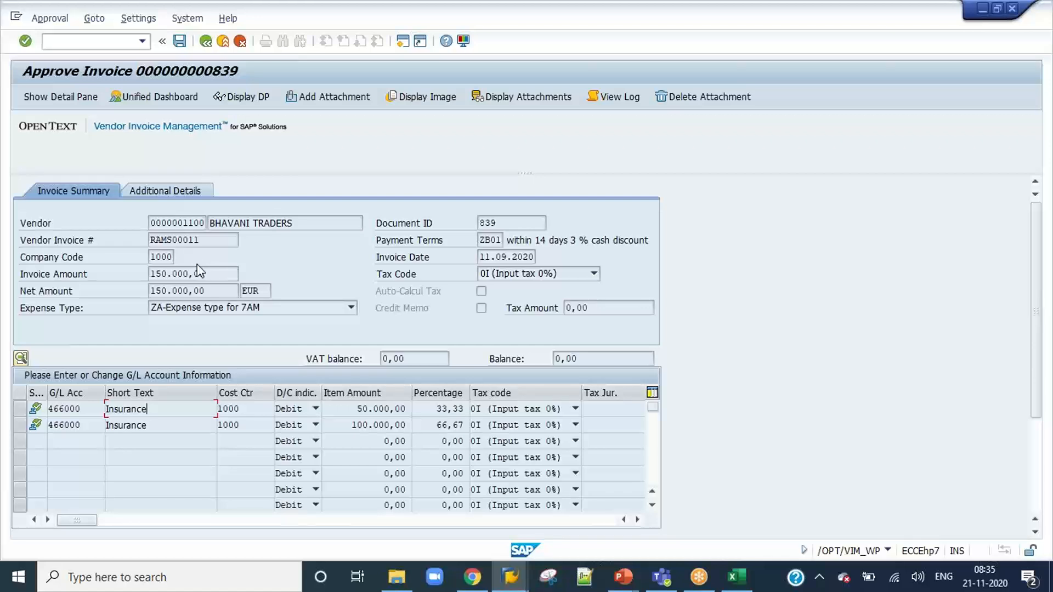
Check the cost centers of both line items and the approval log on the invoice approval screen.
{"action": "double_click", "coordinate": [250, 409]}
{"action": "left_click", "coordinate": [248, 425]}
{"action": "left_click", "coordinate": [251, 410]}
{"action": "left_click", "coordinate": [85, 410]}
{"action": "left_click", "coordinate": [258, 414]}
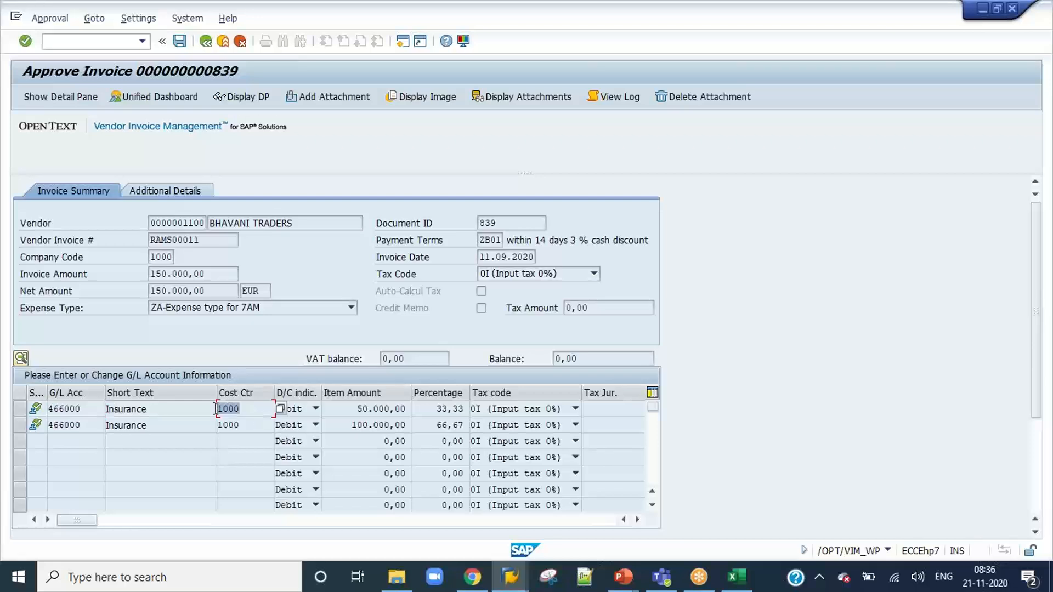
{"action": "left_click", "coordinate": [245, 424]}
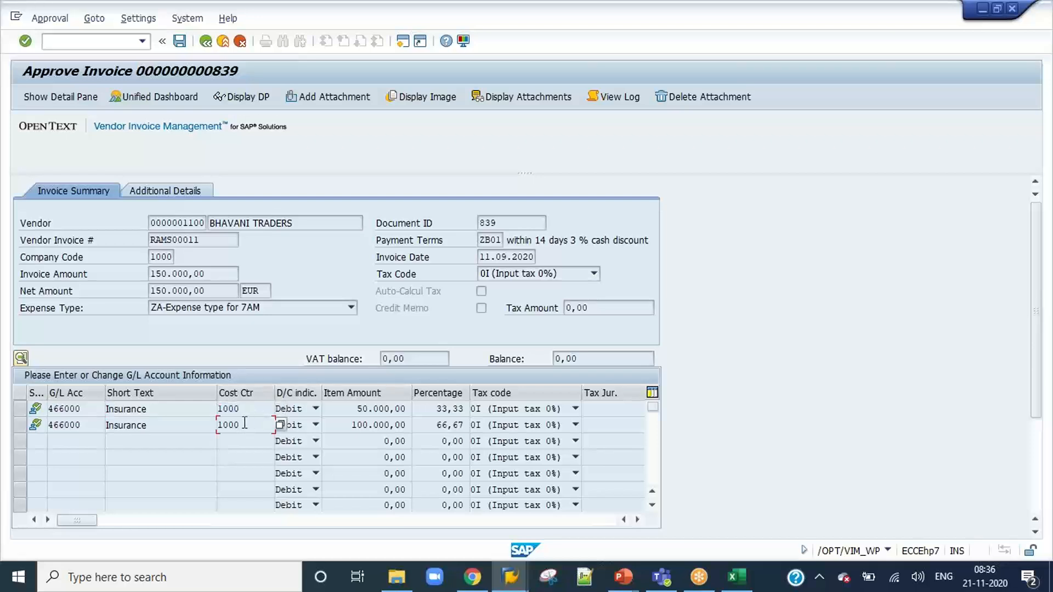
{"action": "double_click", "coordinate": [216, 409]}
{"action": "left_click", "coordinate": [229, 407]}
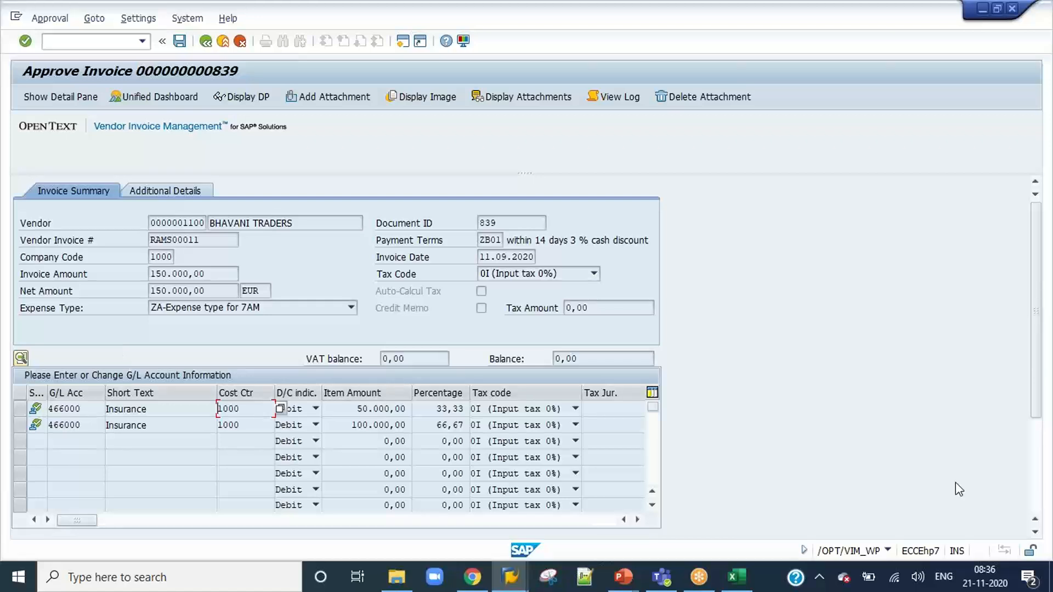
{"action": "left_click_drag", "start_coordinate": [1037, 382], "coordinate": [1036, 473]}
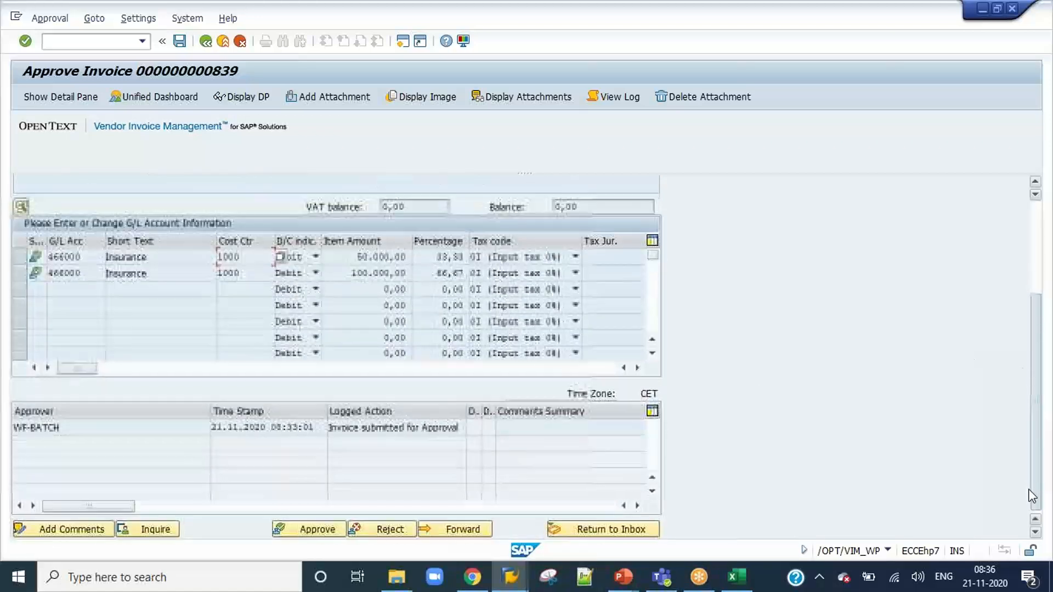
Switch to the Content workbook in Excel and look over the Reports & Background Jobs topics, selecting "Basis & Administrative tasks".
{"action": "left_click", "coordinate": [741, 586]}
{"action": "scroll", "coordinate": [309, 437], "scroll_direction": "down", "scroll_amount": 2}
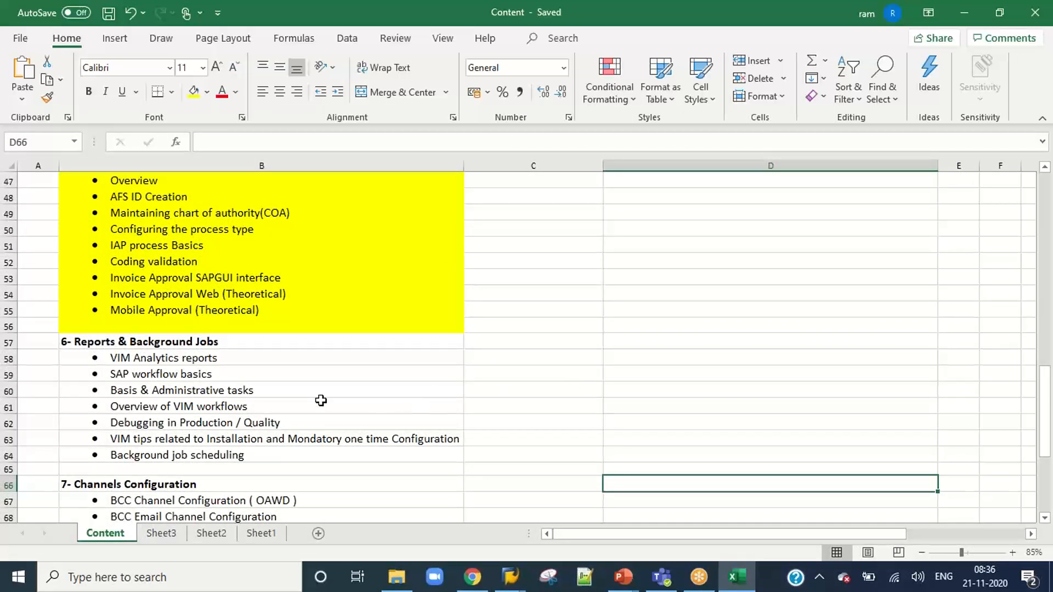
{"action": "left_click", "coordinate": [304, 396]}
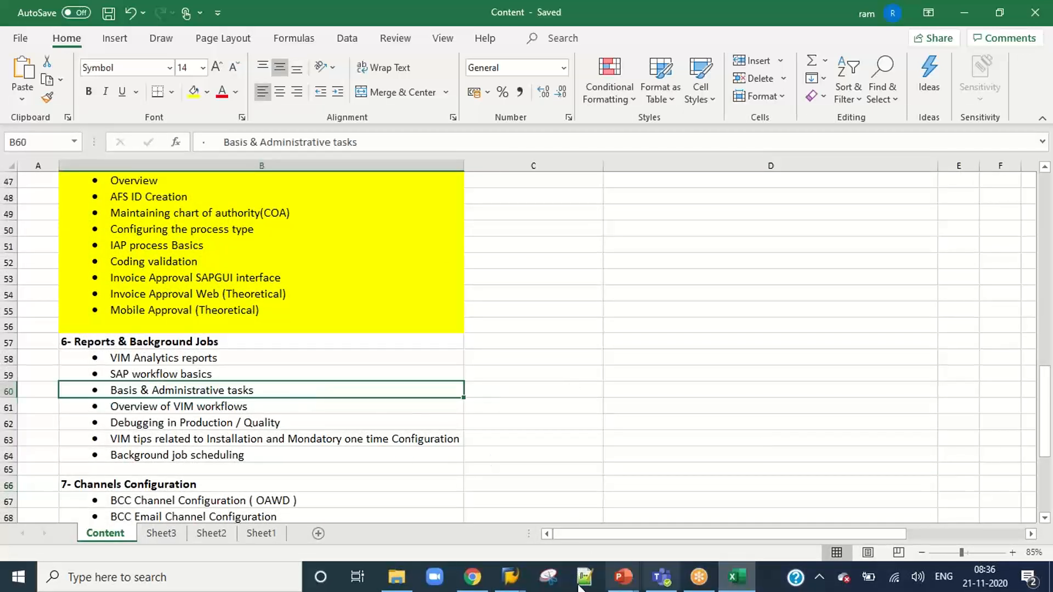
Return to SAP and close the VIM Analytics session with the 200-hit list and the VIM Workplace Personal View session.
{"action": "left_click", "coordinate": [510, 577]}
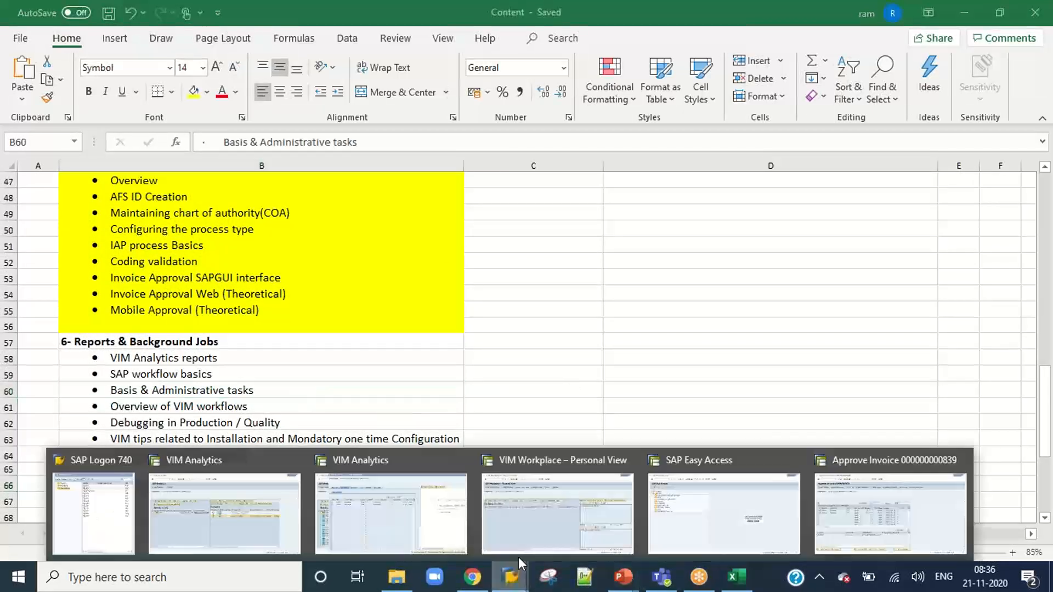
{"action": "left_click", "coordinate": [428, 488]}
{"action": "left_click", "coordinate": [1007, 550]}
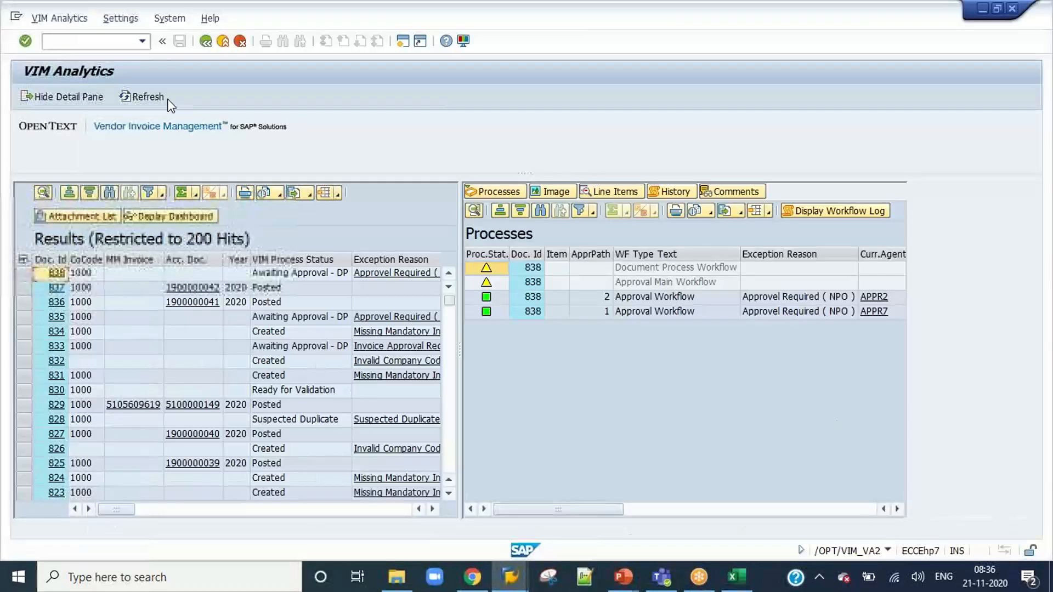
{"action": "left_click", "coordinate": [223, 43]}
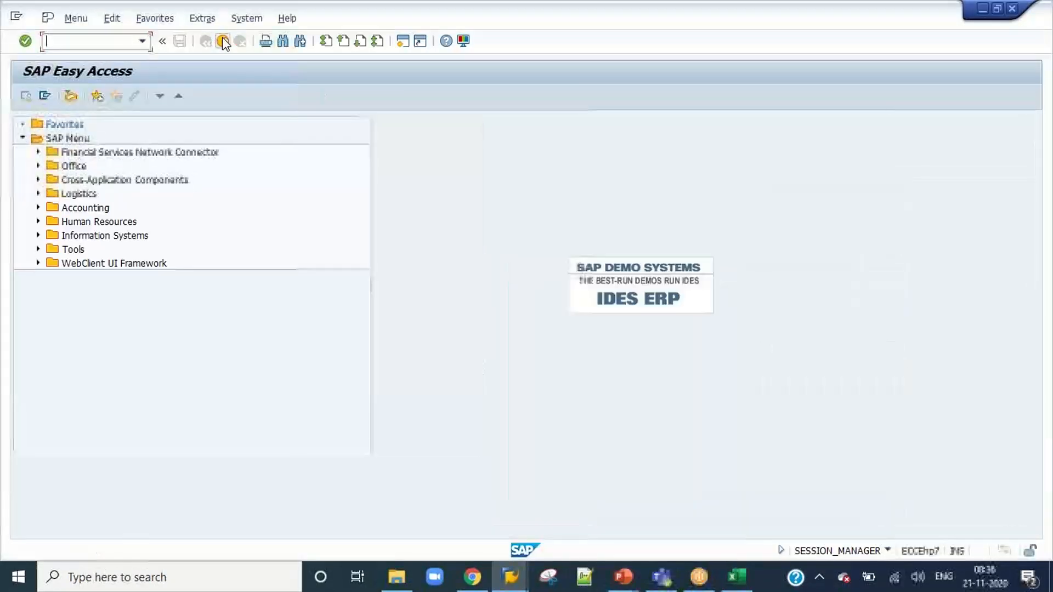
{"action": "left_click", "coordinate": [223, 42]}
{"action": "left_click", "coordinate": [156, 286]}
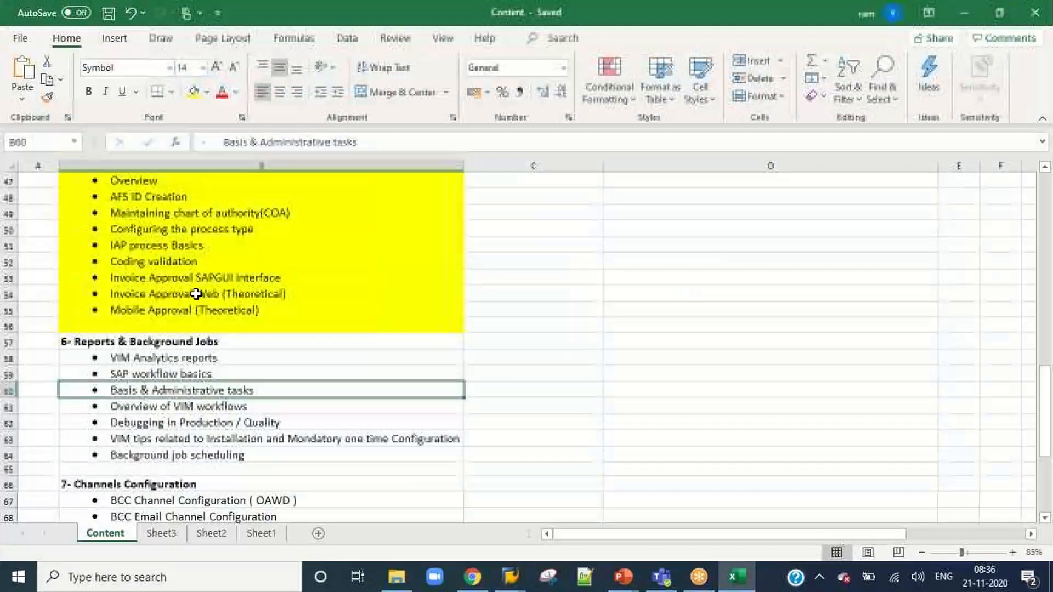
{"action": "left_click", "coordinate": [510, 577]}
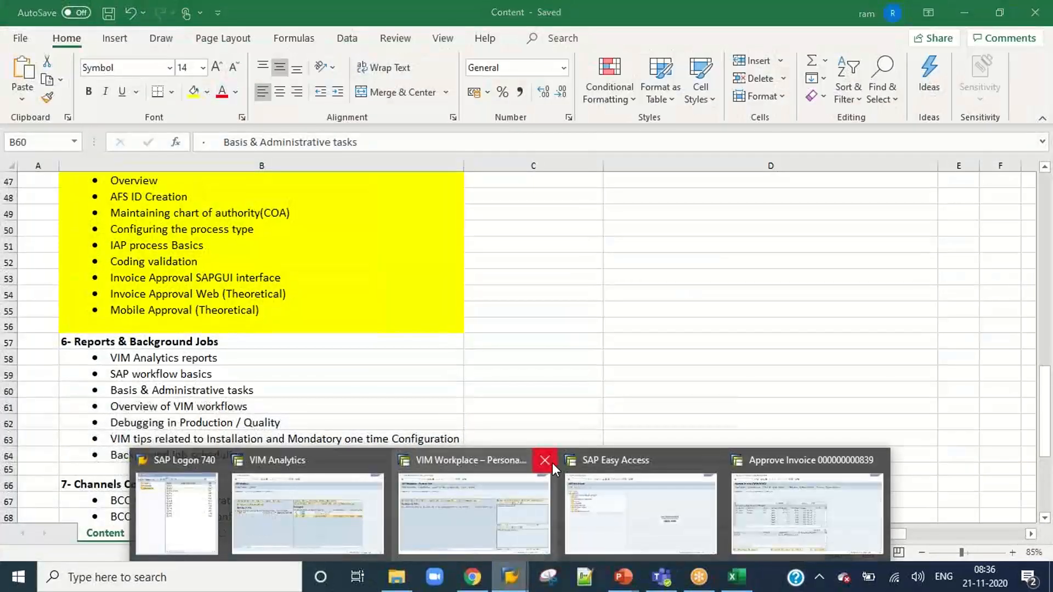
{"action": "left_click", "coordinate": [499, 490]}
{"action": "left_click", "coordinate": [156, 284]}
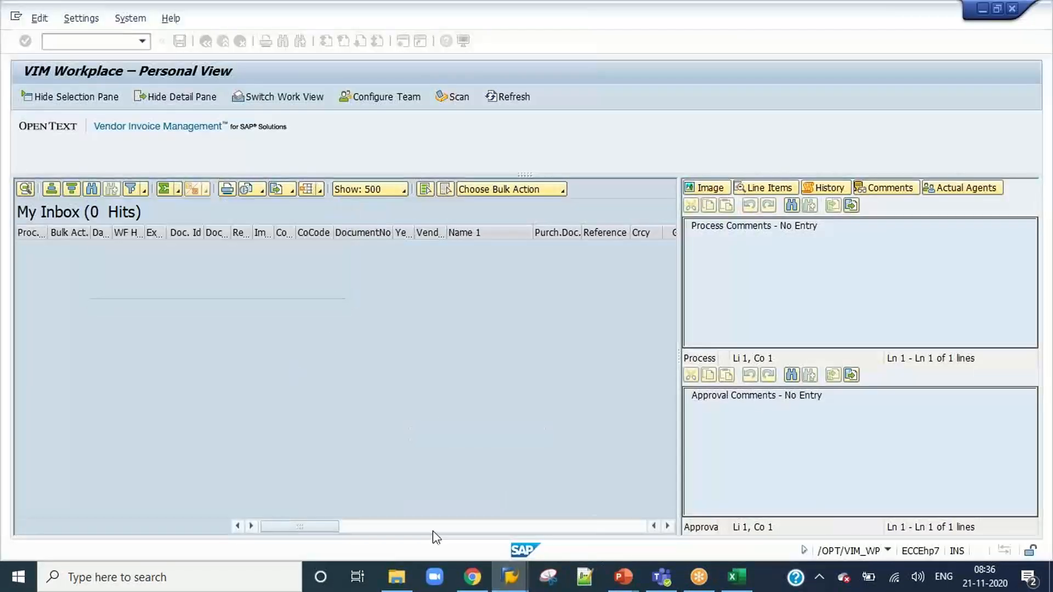
Open the notification process configuration with transaction /n/opt/vim_8cx50 from the VIM Analytics session showing document 839.
{"action": "mouse_move", "coordinate": [510, 577]}
{"action": "left_click", "coordinate": [424, 525]}
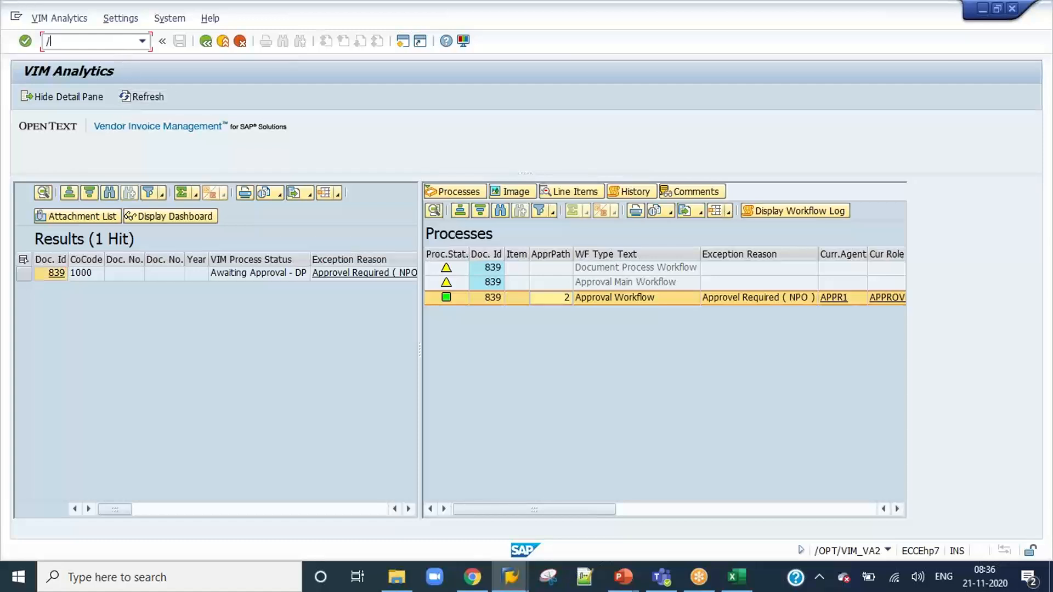
{"action": "type", "text": "/n/opt/vim_8cx50"}
{"action": "key", "text": "Return"}
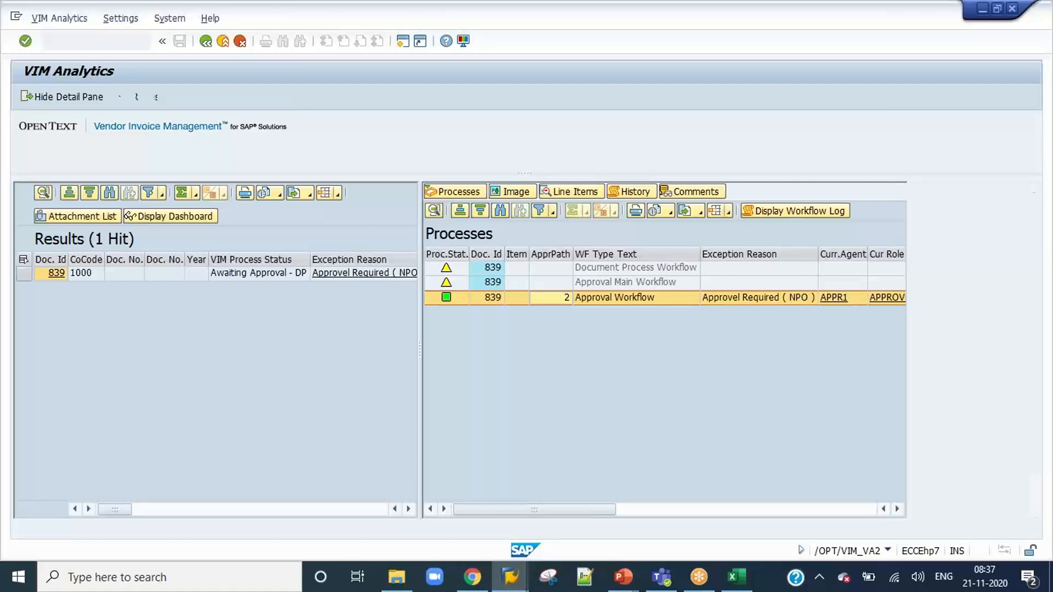
Widen the Notification Type and Responsible Party columns and look over the process configuration entries.
{"action": "left_click_drag", "start_coordinate": [210, 143], "coordinate": [351, 143]}
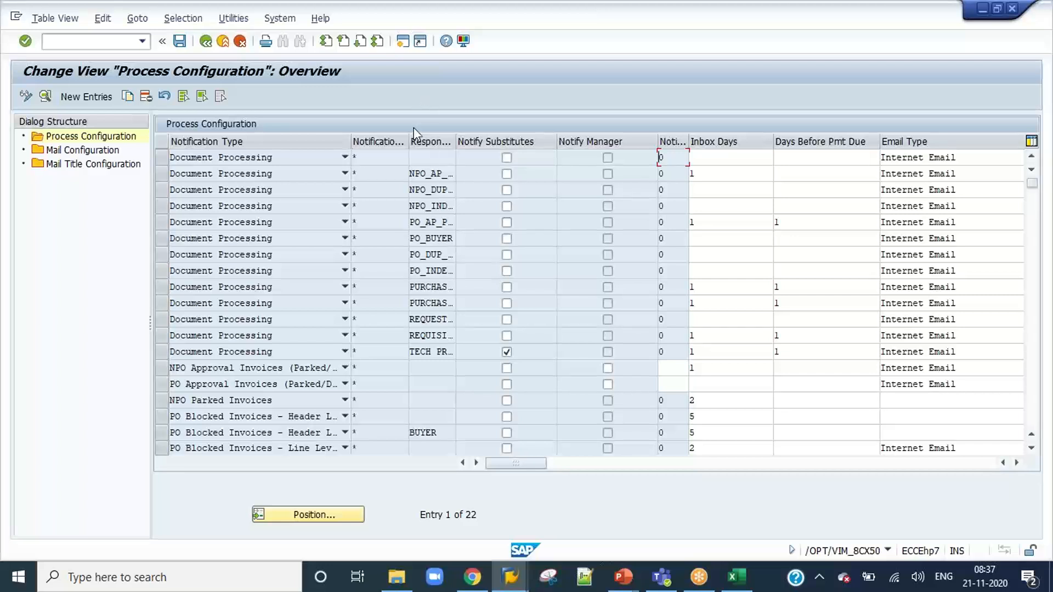
{"action": "left_click_drag", "start_coordinate": [455, 142], "coordinate": [597, 142]}
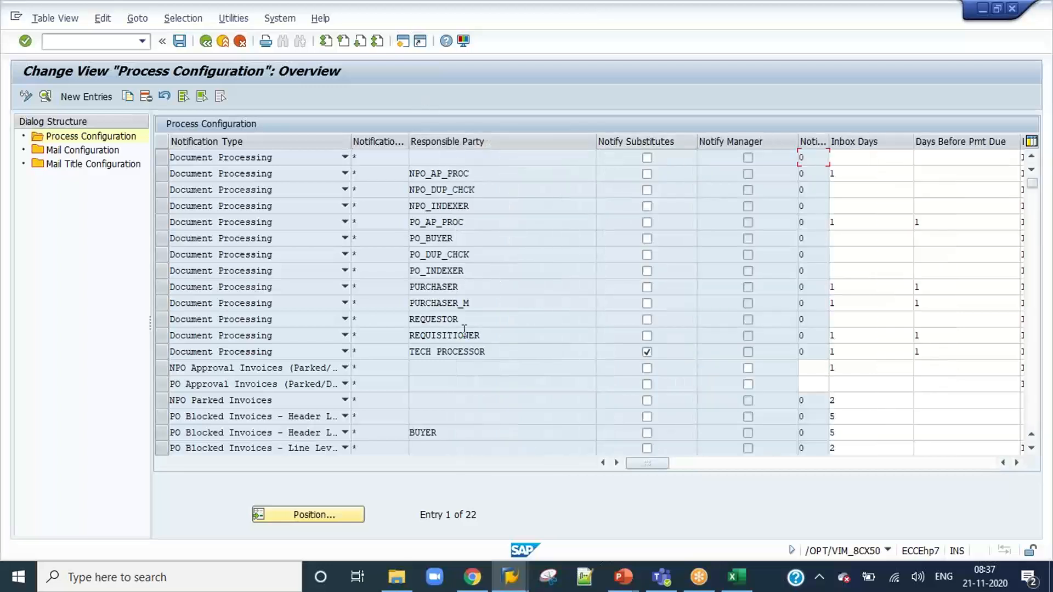
{"action": "scroll", "coordinate": [471, 272], "scroll_direction": "down", "scroll_amount": 4}
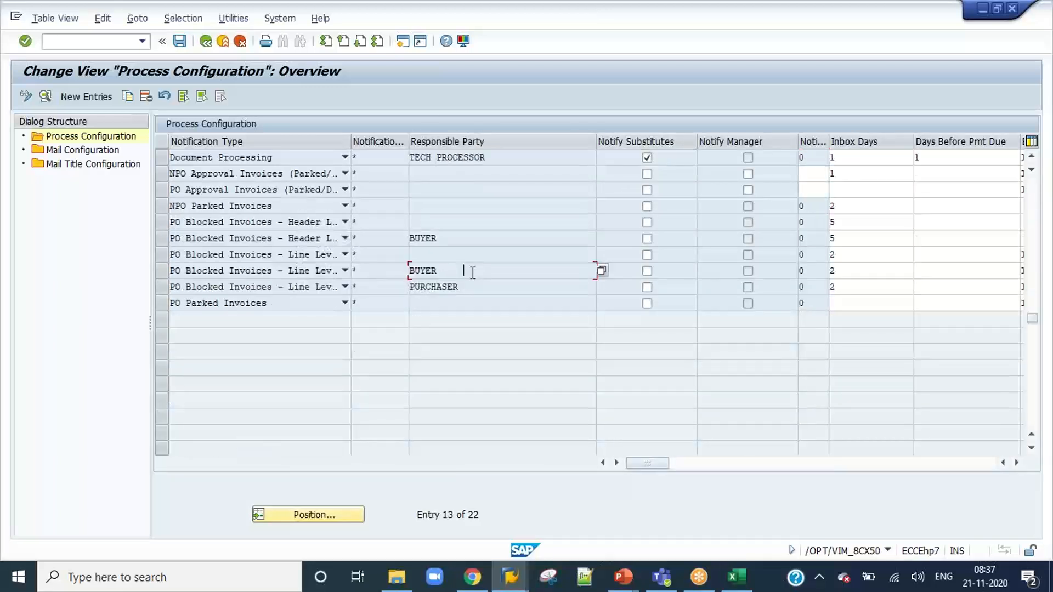
{"action": "scroll", "coordinate": [473, 272], "scroll_direction": "up", "scroll_amount": 2}
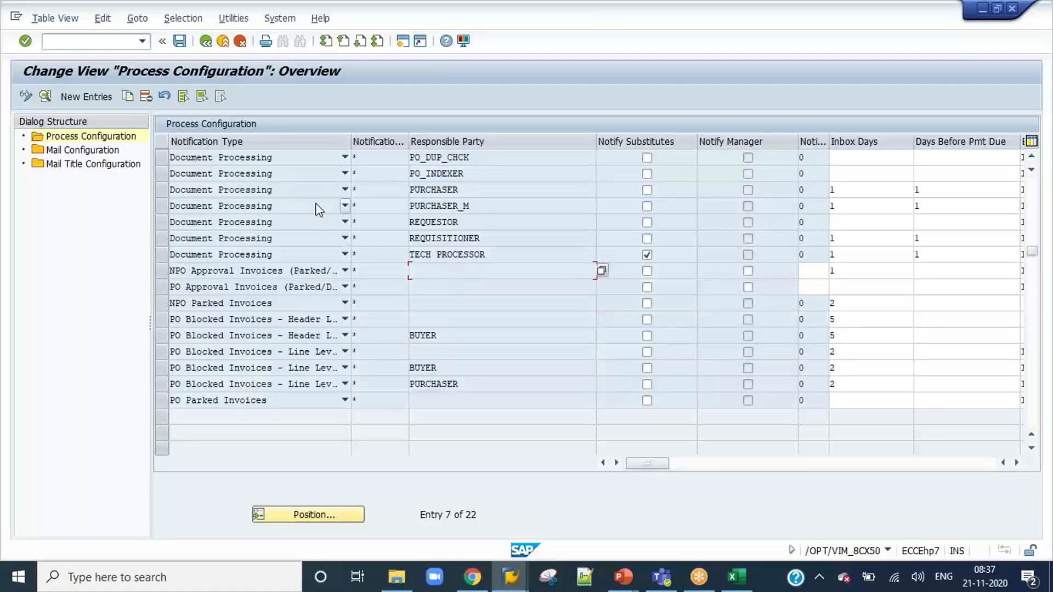
{"action": "left_click_drag", "start_coordinate": [351, 143], "coordinate": [448, 148]}
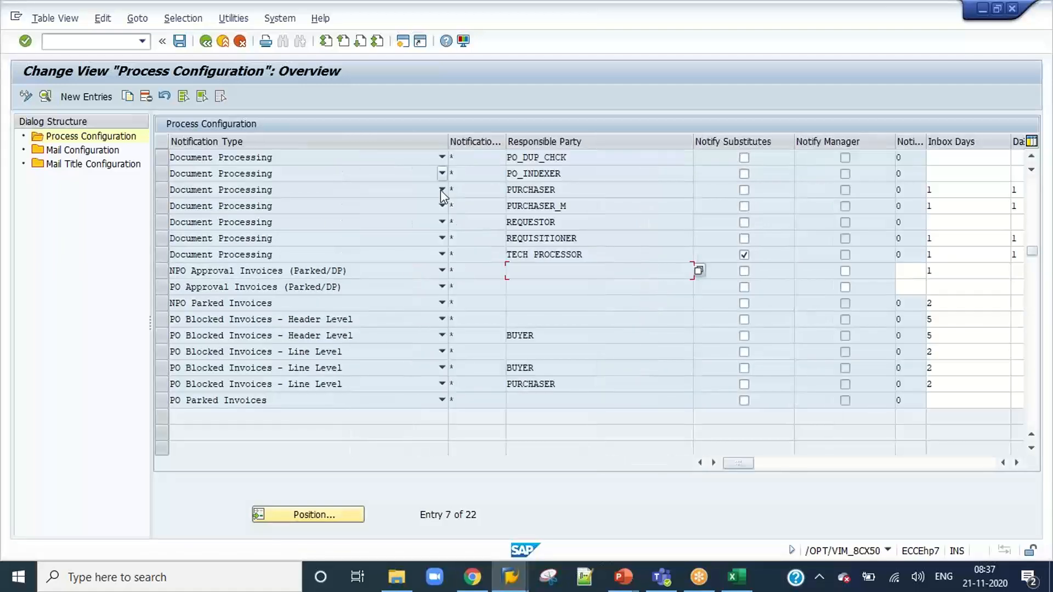
Examine the inbox days and the notification text names maintained for the process configuration entries.
{"action": "left_click_drag", "start_coordinate": [742, 467], "coordinate": [807, 469]}
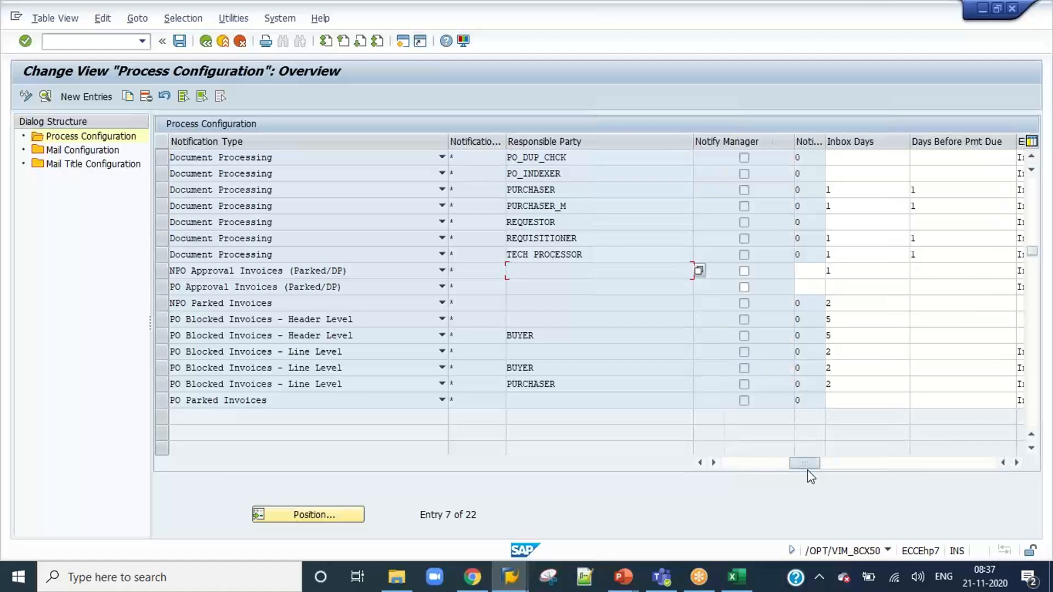
{"action": "left_click", "coordinate": [844, 320]}
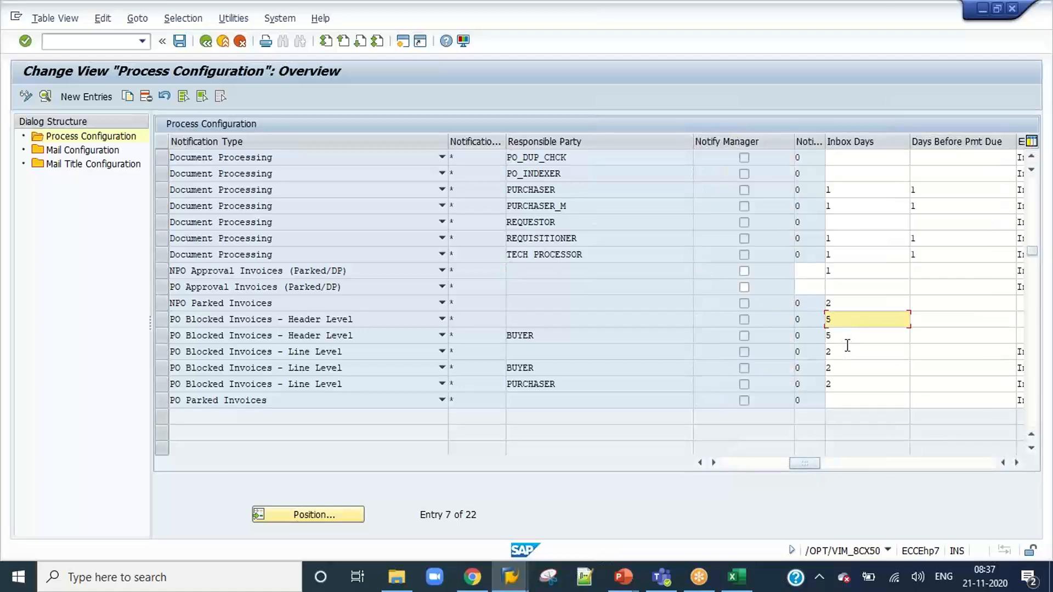
{"action": "left_click", "coordinate": [845, 270]}
{"action": "left_click", "coordinate": [846, 255]}
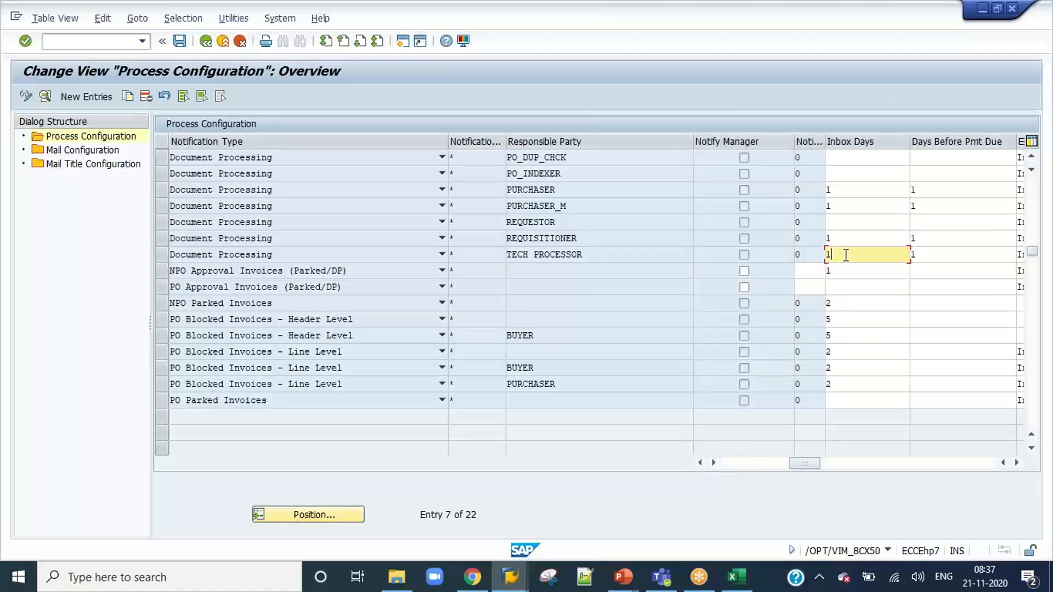
{"action": "scroll", "coordinate": [846, 255], "scroll_direction": "up", "scroll_amount": 2}
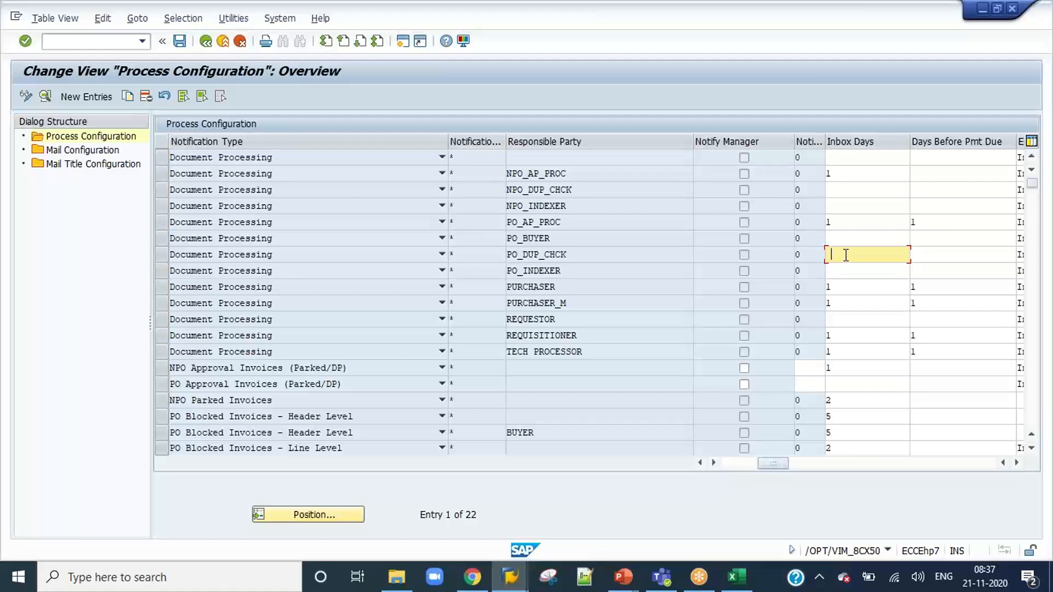
{"action": "left_click_drag", "start_coordinate": [775, 464], "coordinate": [953, 469]}
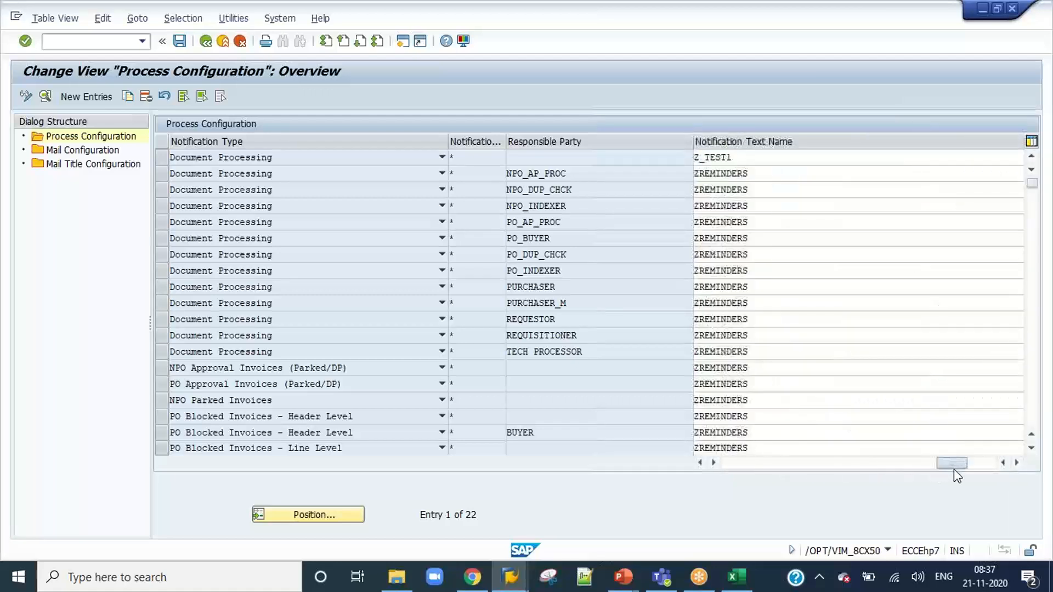
Copy the notification text name ZREMINDERS from the PO_DUP_CHCK entry and start transaction SO10 in a new session with /oso10.
{"action": "left_click_drag", "start_coordinate": [767, 258], "coordinate": [685, 259]}
{"action": "key", "text": "ctrl+c"}
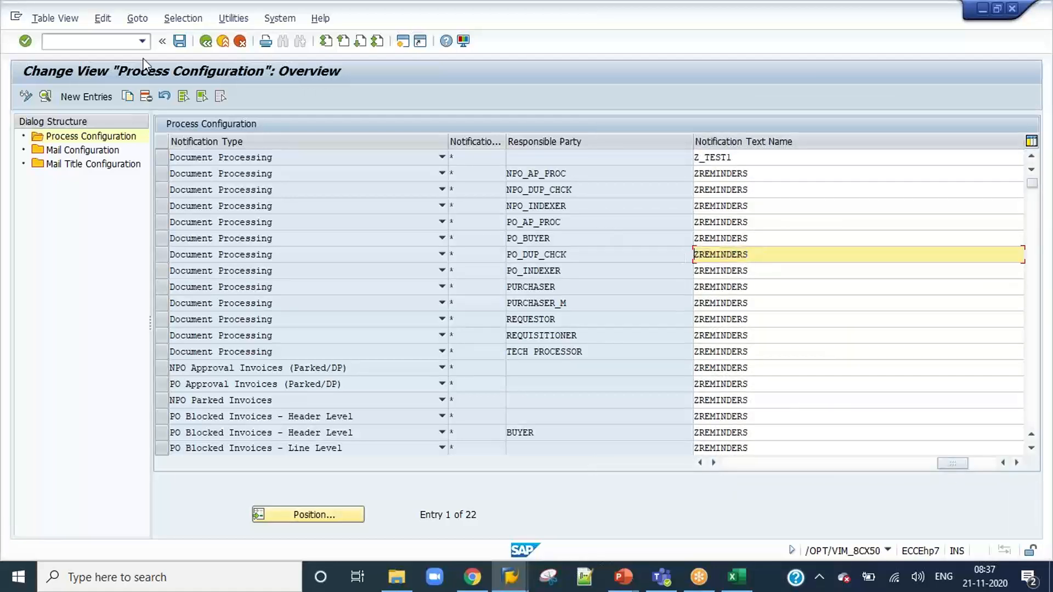
{"action": "left_click", "coordinate": [97, 44]}
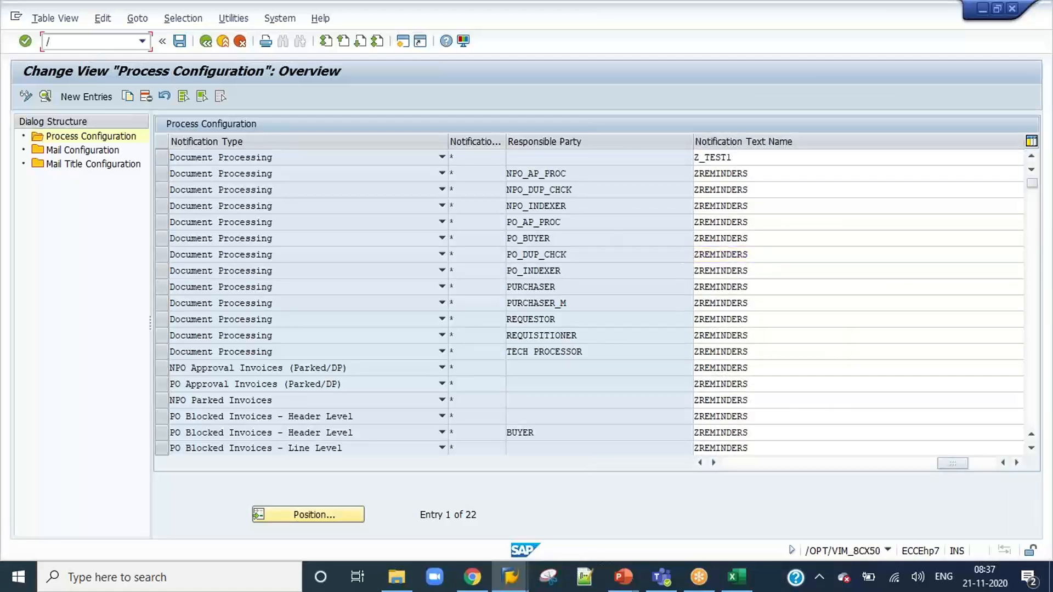
{"action": "type", "text": "/oso10"}
{"action": "key", "text": "Return"}
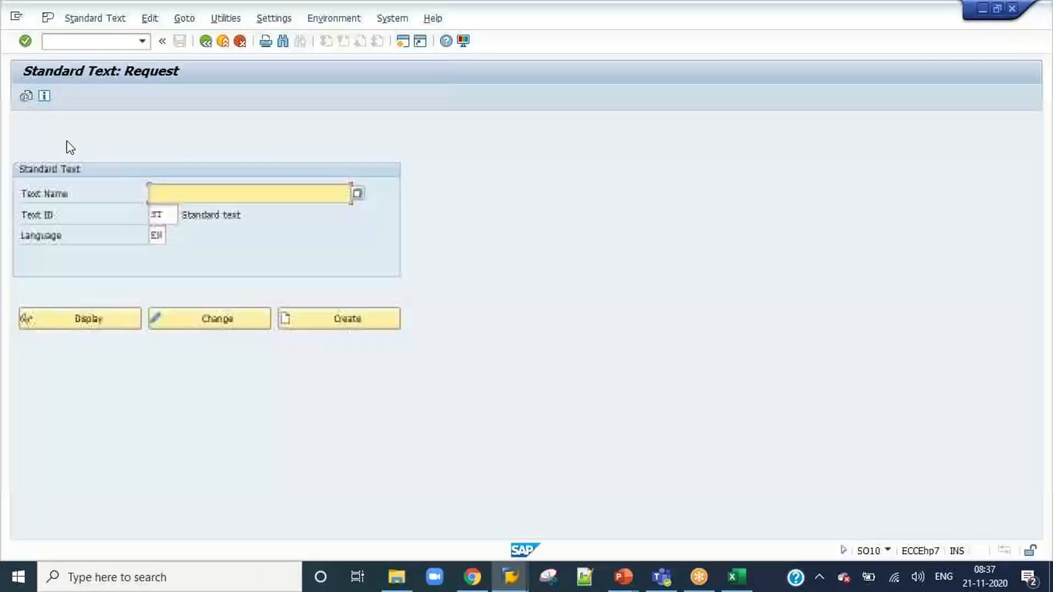
Open the standard text ZREMINDERS in change mode, read the reminder wording, and leave the standard text session.
{"action": "left_click", "coordinate": [197, 195]}
{"action": "key", "text": "ctrl+v"}
{"action": "left_click", "coordinate": [195, 325]}
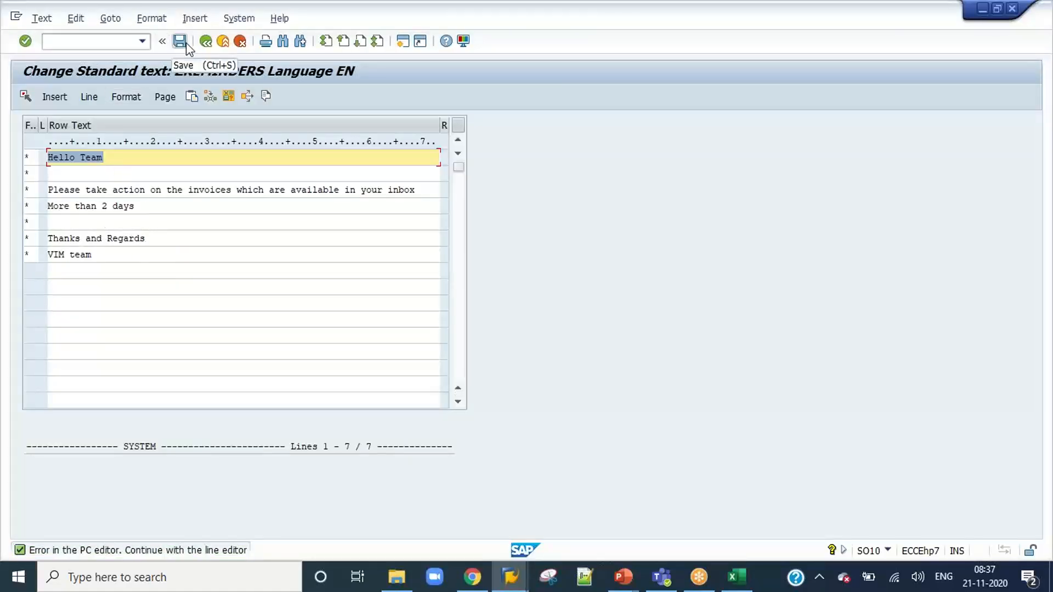
{"action": "left_click", "coordinate": [206, 43]}
{"action": "left_click", "coordinate": [206, 42]}
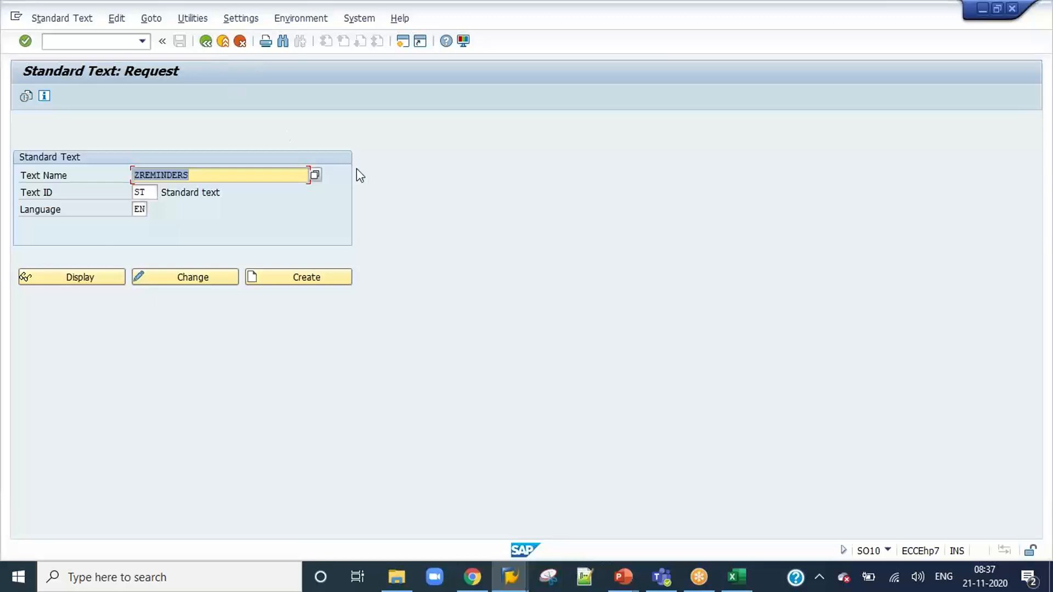
Start the ABAP Editor in a new session with /ose38 and choose the program /OPT/VIM_R1A_REMINDER.
{"action": "left_click", "coordinate": [61, 42]}
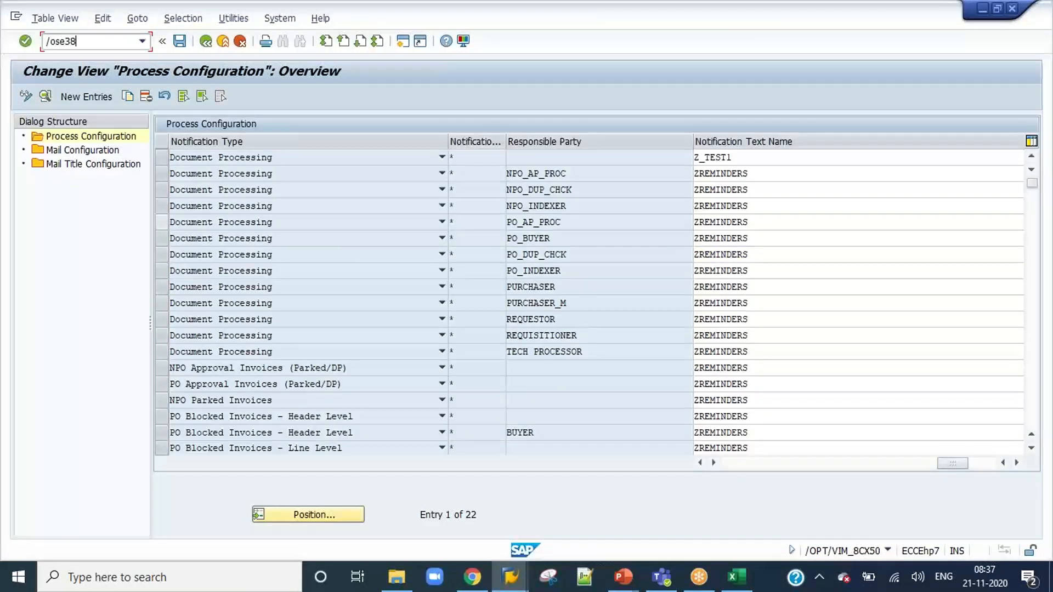
{"action": "type", "text": "/ose38"}
{"action": "key", "text": "Return"}
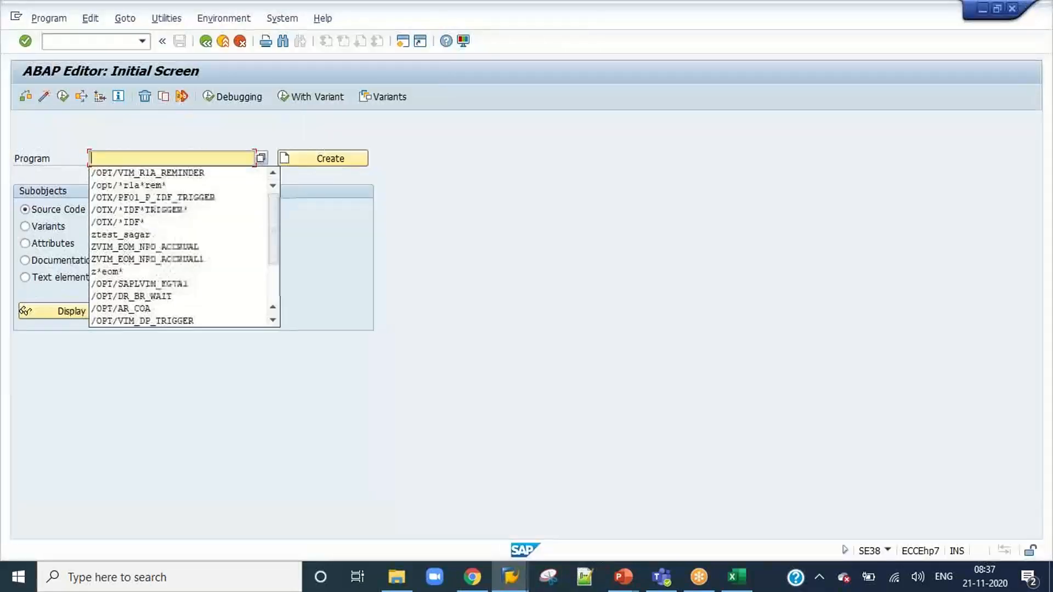
{"action": "key", "text": "Down"}
{"action": "key", "text": "Return"}
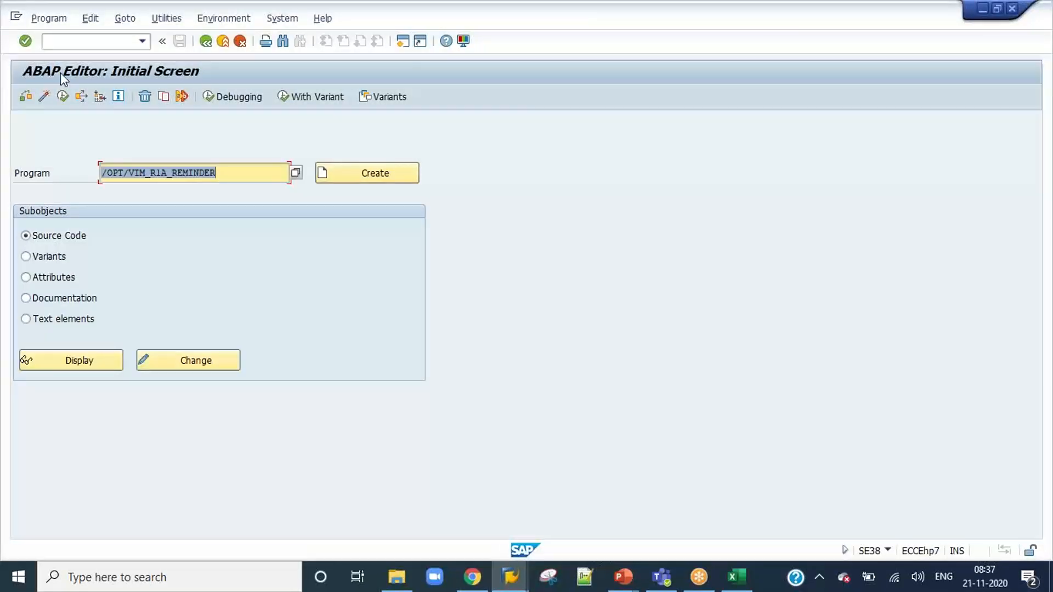
Execute the reminder program with its default selection criteria and select all entries in the notifications list.
{"action": "left_click", "coordinate": [64, 98]}
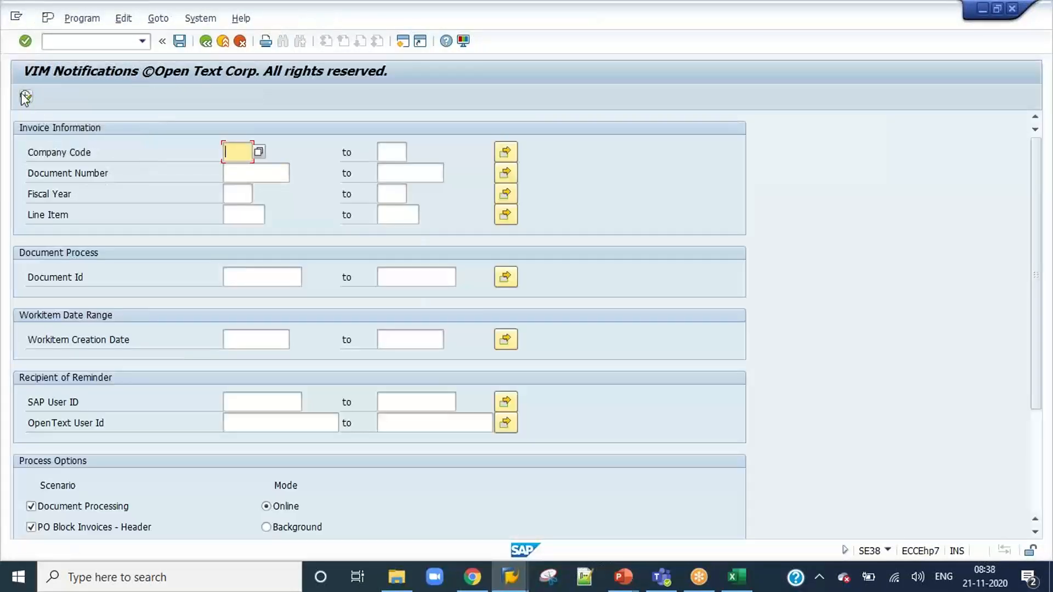
{"action": "left_click", "coordinate": [25, 98]}
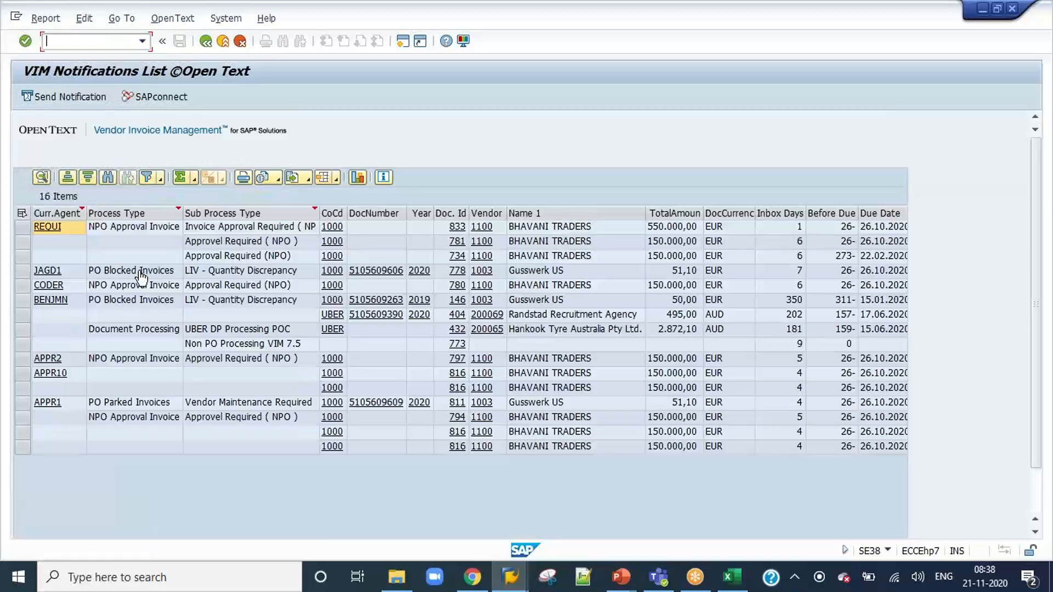
{"action": "left_click", "coordinate": [22, 214]}
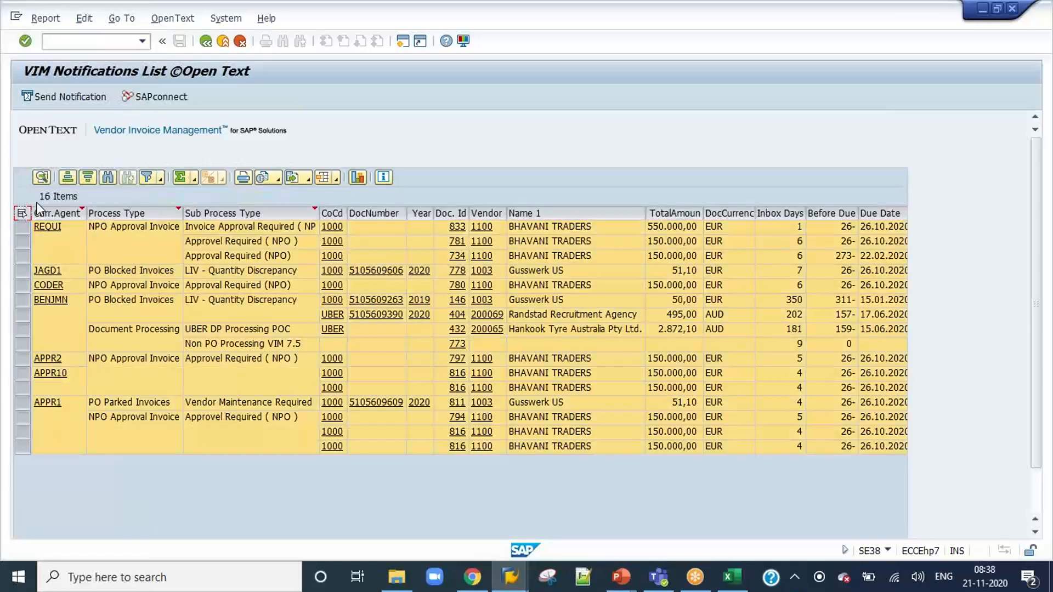
Send the notifications for all selected entries and dismiss the information and express document messages.
{"action": "left_click", "coordinate": [65, 97]}
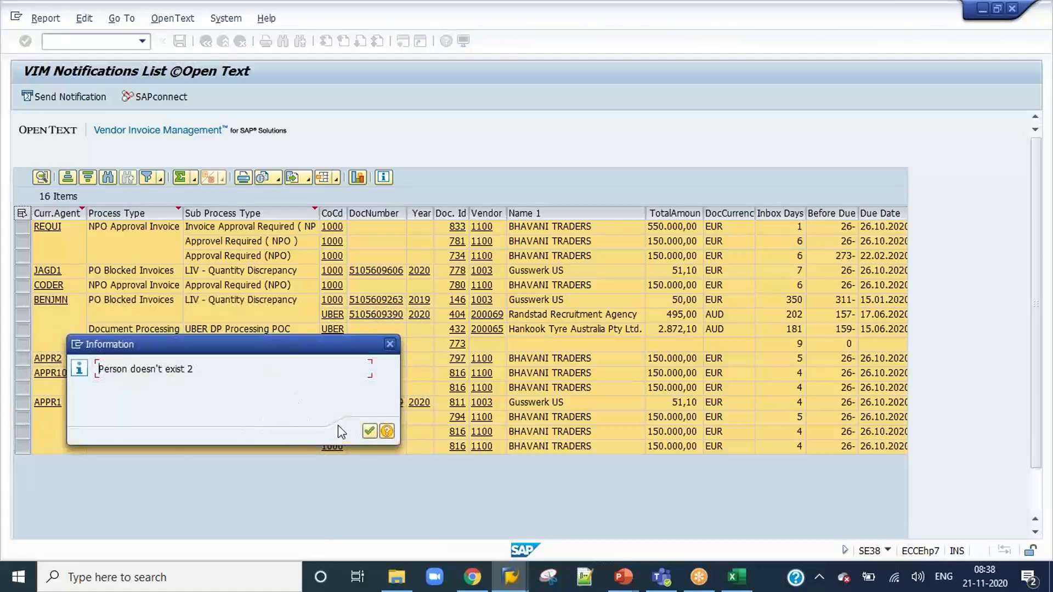
{"action": "left_click", "coordinate": [368, 432]}
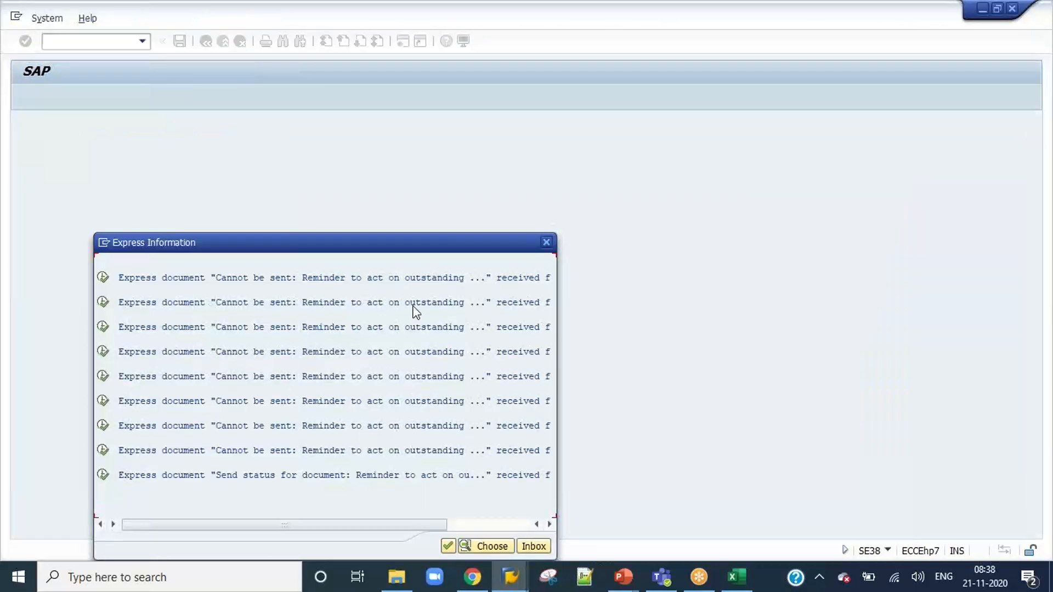
{"action": "left_click", "coordinate": [446, 546]}
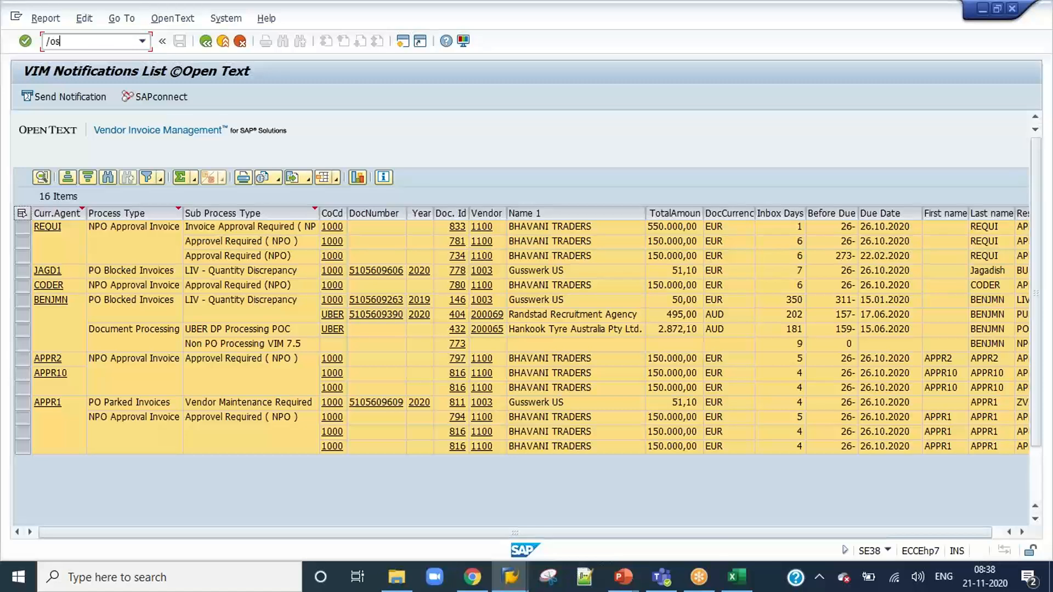
Start transaction SOST in a new session with /osost and display the document of the first visible reminder send request.
{"action": "type", "text": "/osost"}
{"action": "key", "text": "Return"}
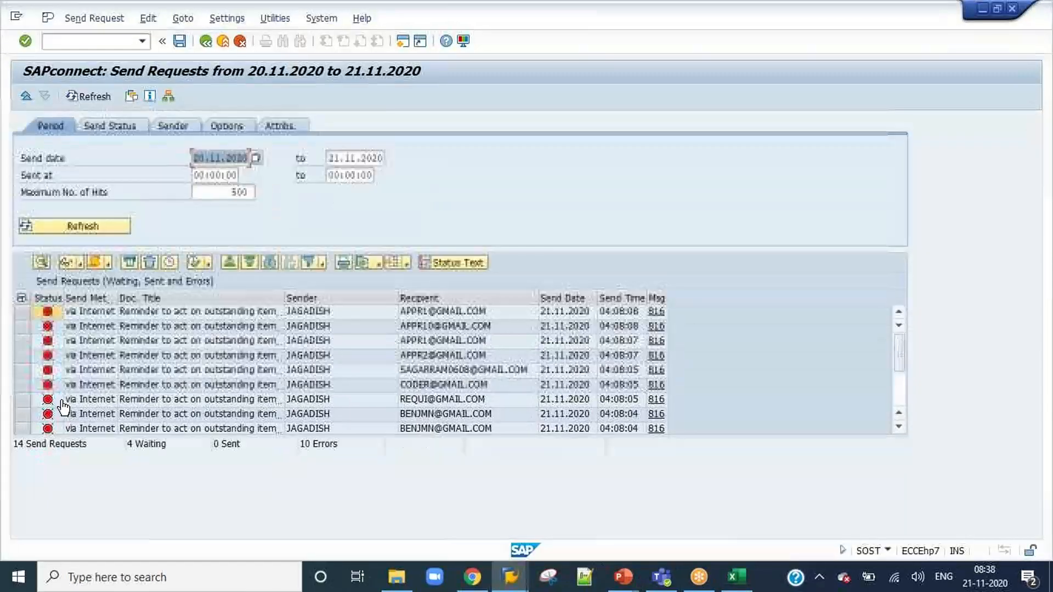
{"action": "left_click", "coordinate": [22, 311]}
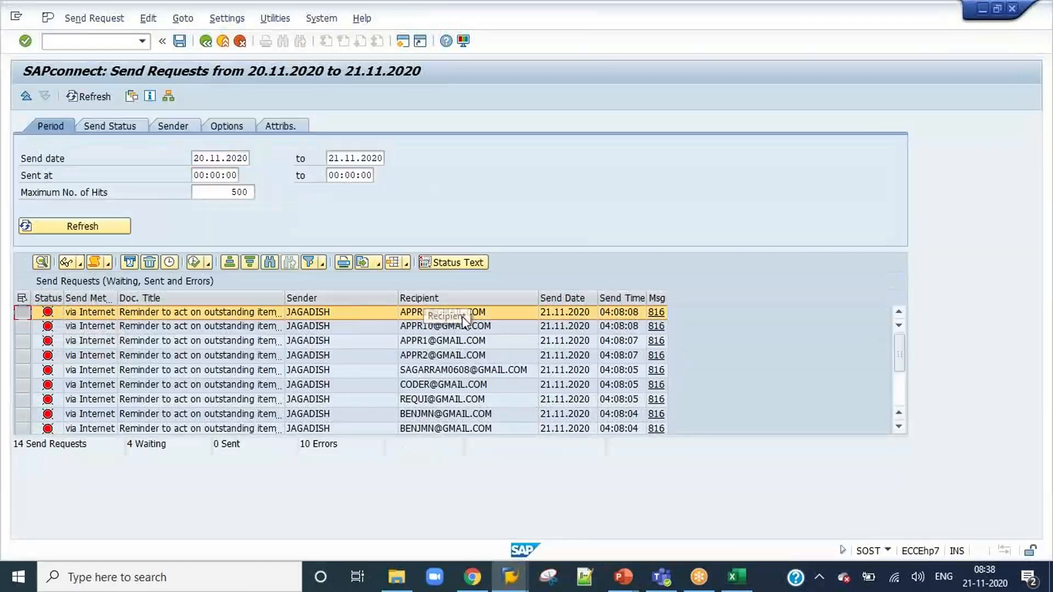
{"action": "left_click", "coordinate": [66, 262]}
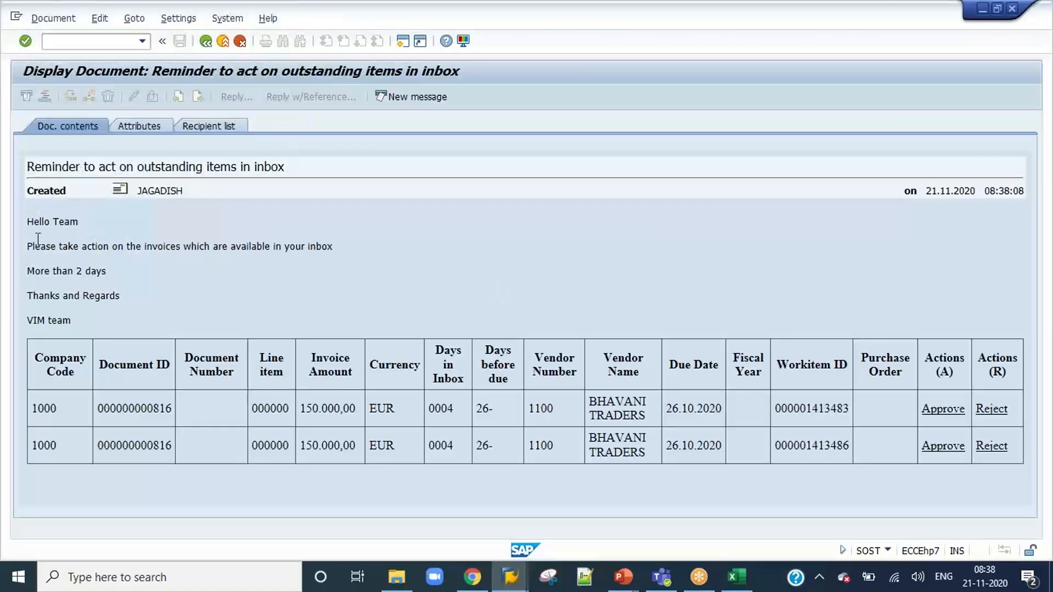
{"action": "left_click_drag", "start_coordinate": [28, 221], "coordinate": [345, 247]}
{"action": "left_click", "coordinate": [106, 270]}
{"action": "left_click_drag", "start_coordinate": [117, 296], "coordinate": [18, 220]}
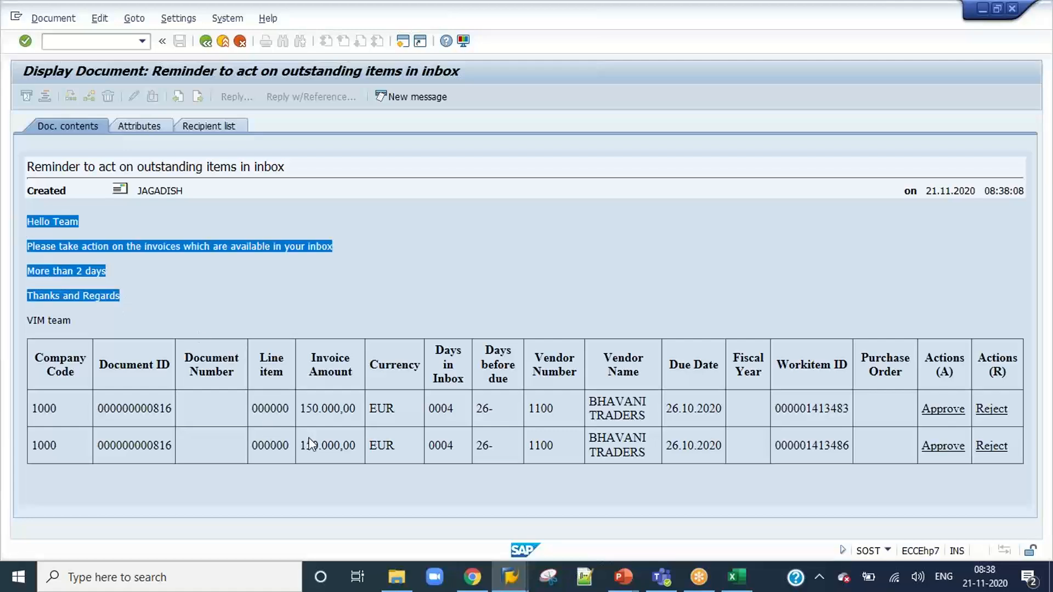
{"action": "left_click", "coordinate": [176, 411]}
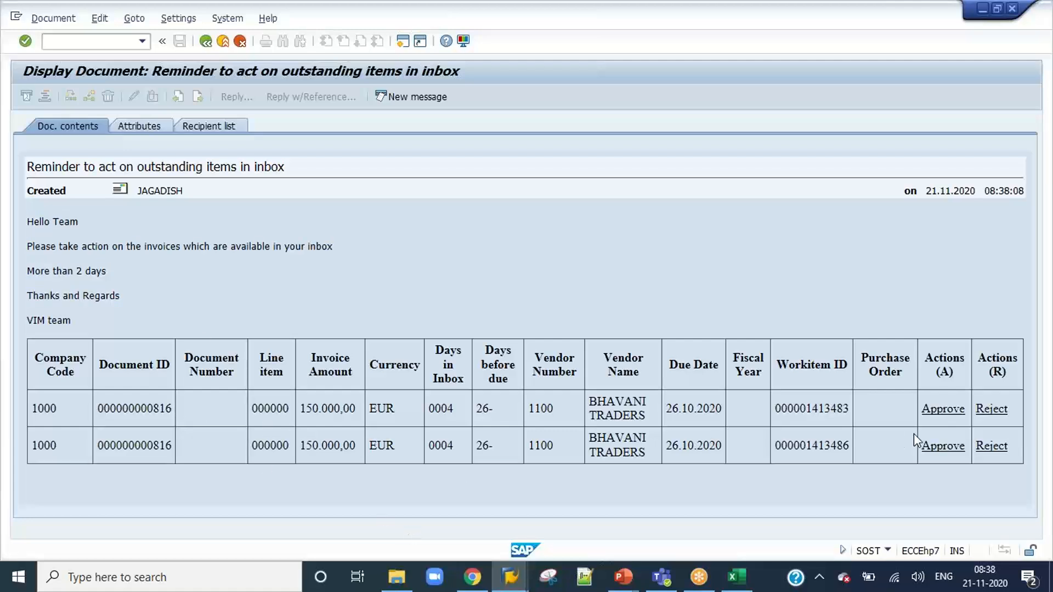
{"action": "left_click", "coordinate": [940, 414]}
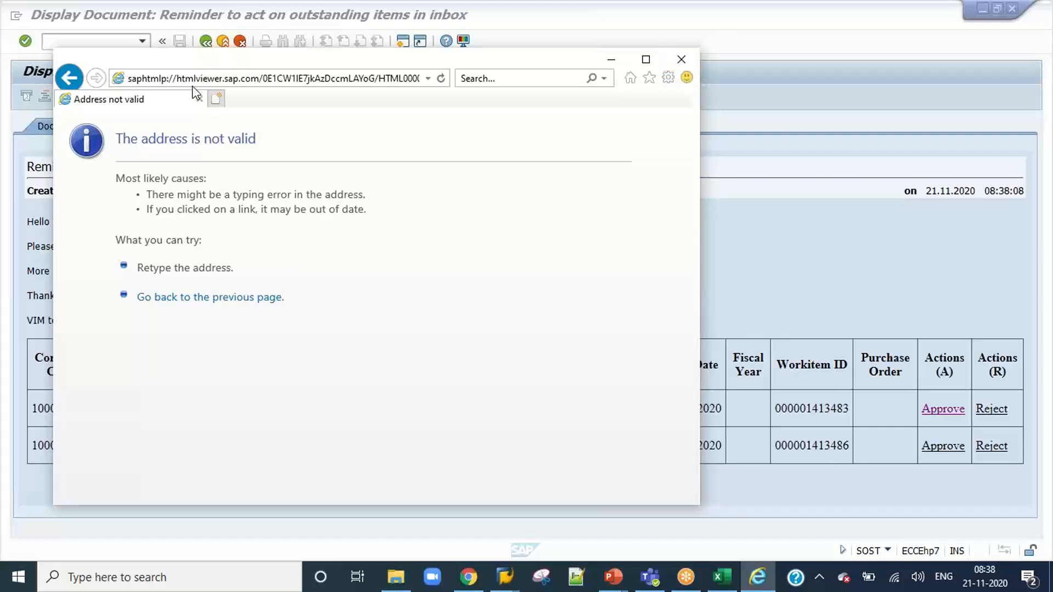
{"action": "left_click", "coordinate": [680, 60]}
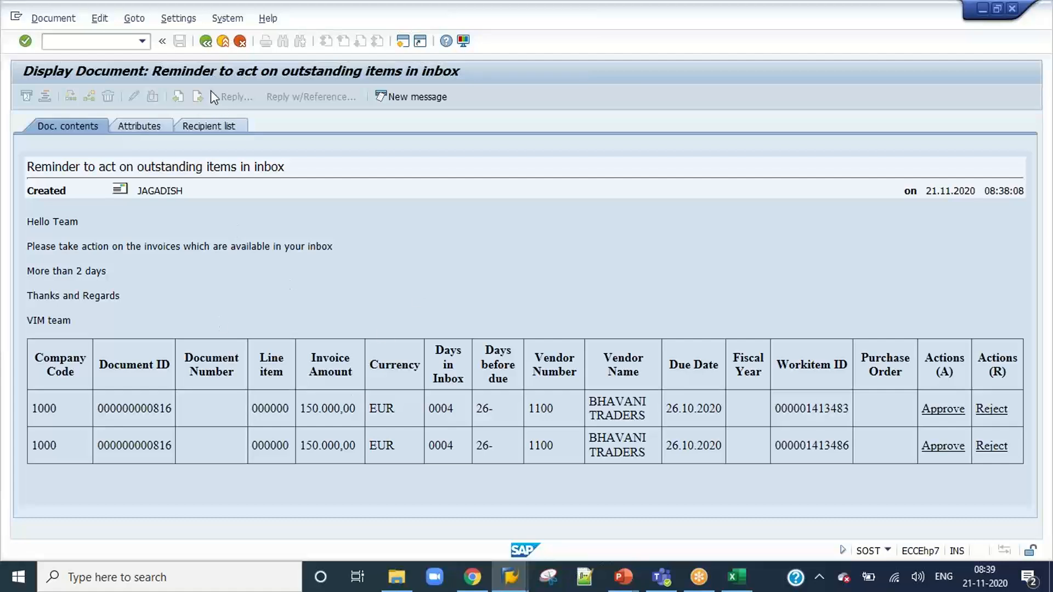
{"action": "left_click", "coordinate": [206, 41]}
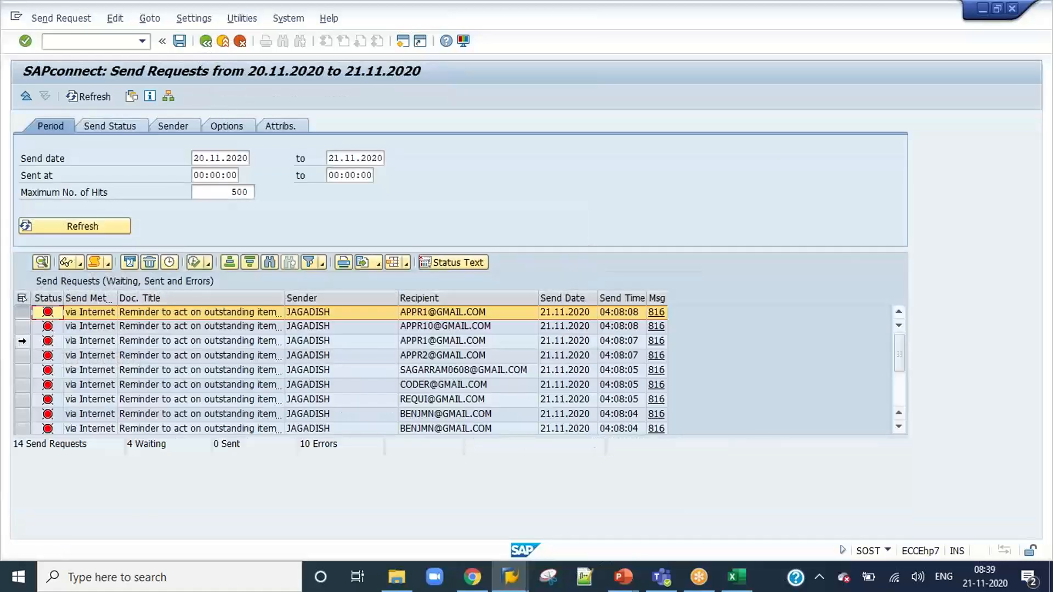
Check the details of a failed send request and display the reminder document of a request sent at 04:08:04.
{"action": "left_click", "coordinate": [41, 262]}
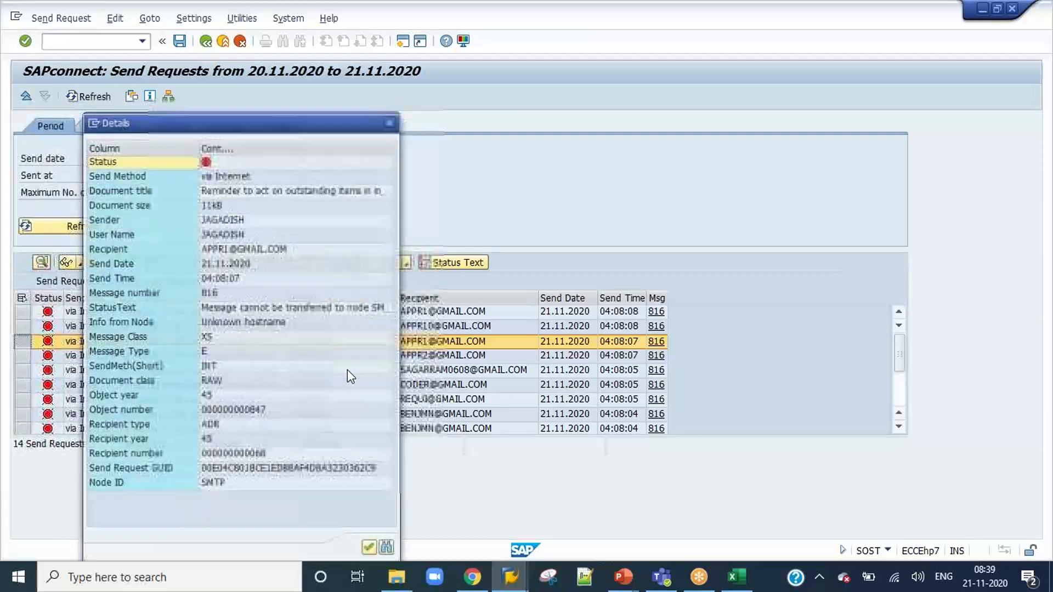
{"action": "left_click", "coordinate": [369, 548]}
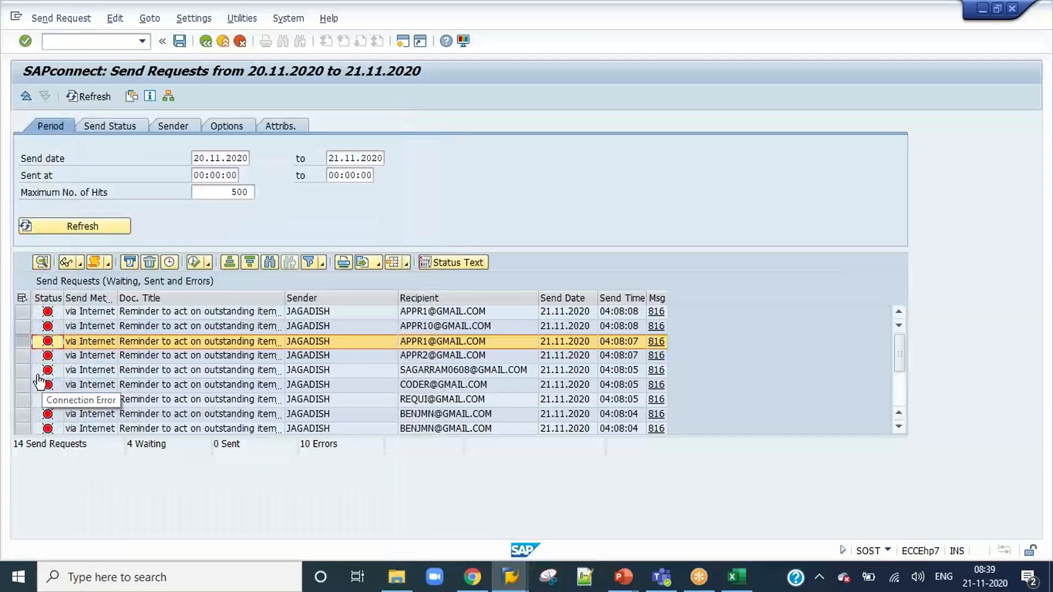
{"action": "left_click", "coordinate": [22, 380]}
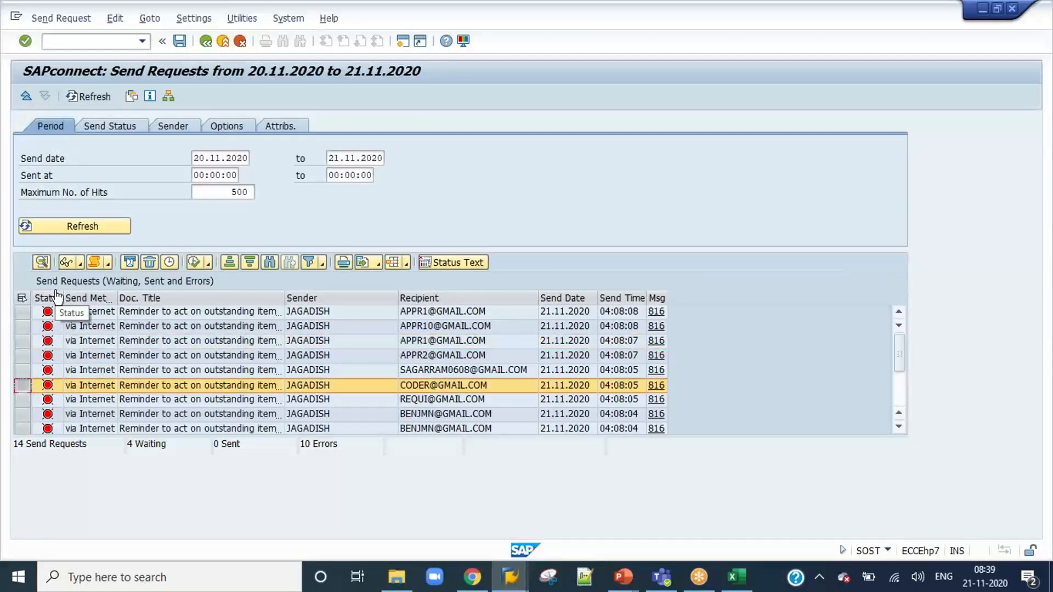
{"action": "left_click", "coordinate": [22, 414]}
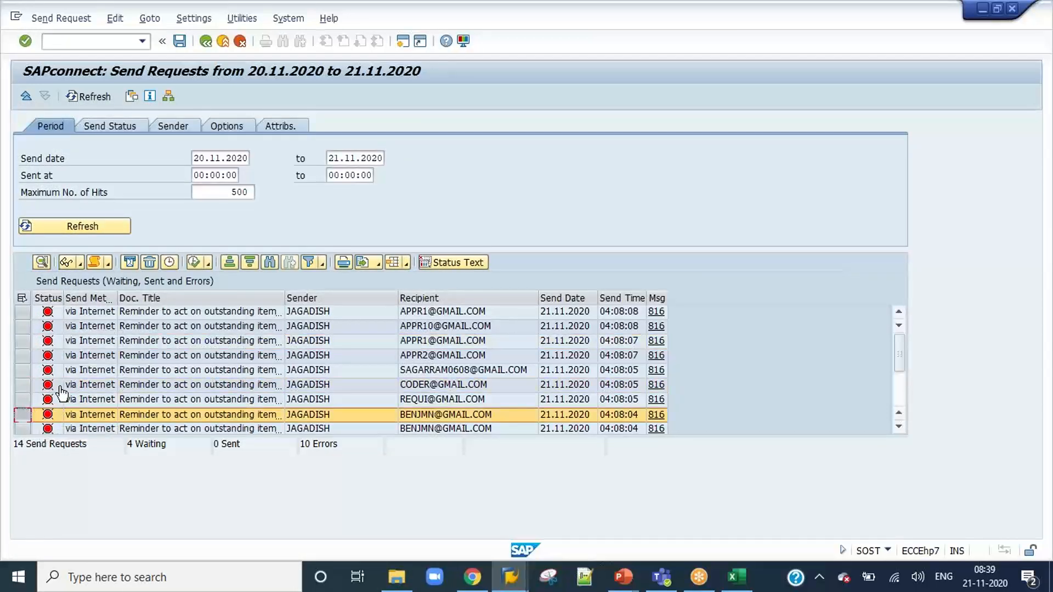
{"action": "left_click", "coordinate": [68, 262]}
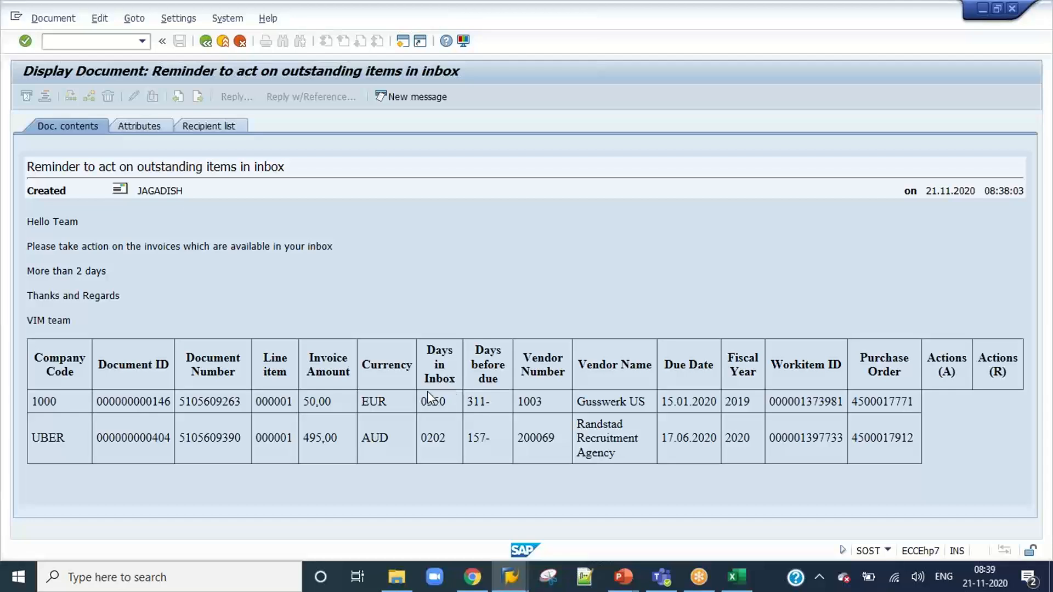
Review the Inbox Days settings in the Process Configuration session and return to the SOST send requests list.
{"action": "left_click", "coordinate": [504, 579]}
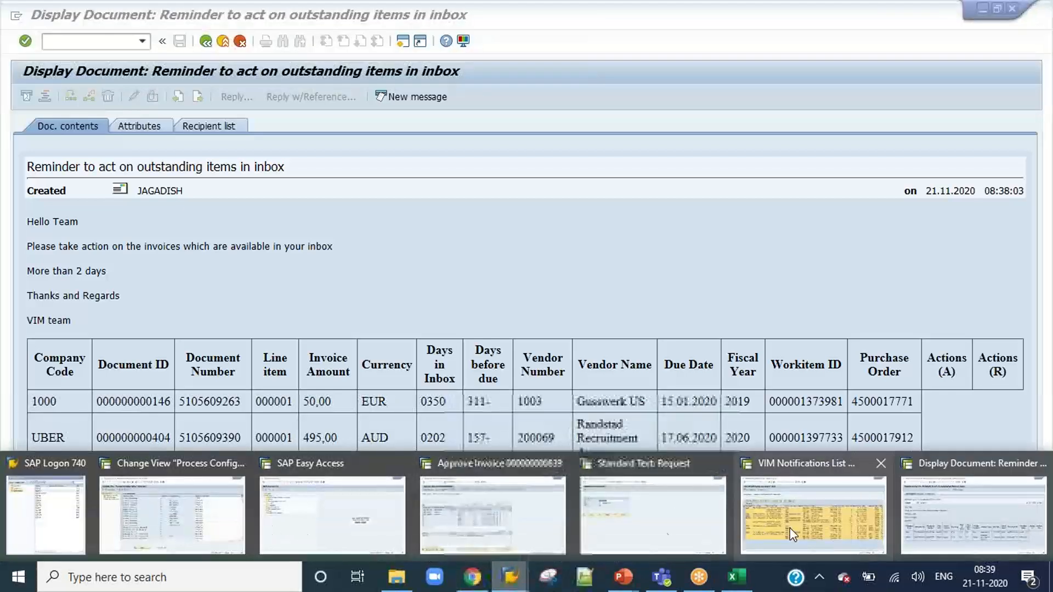
{"action": "left_click", "coordinate": [219, 533]}
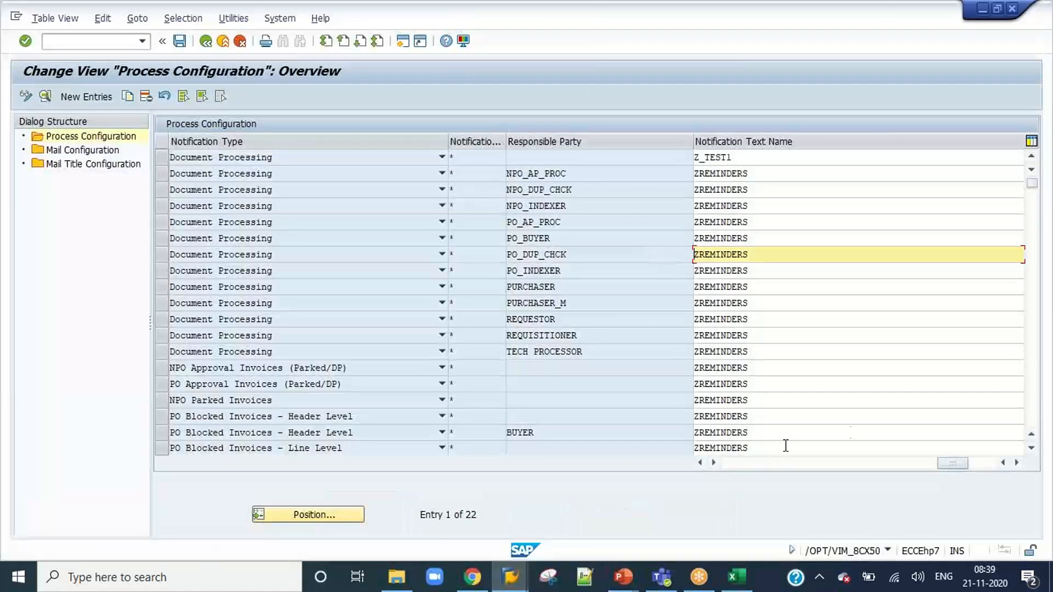
{"action": "left_click_drag", "start_coordinate": [942, 464], "coordinate": [730, 464]}
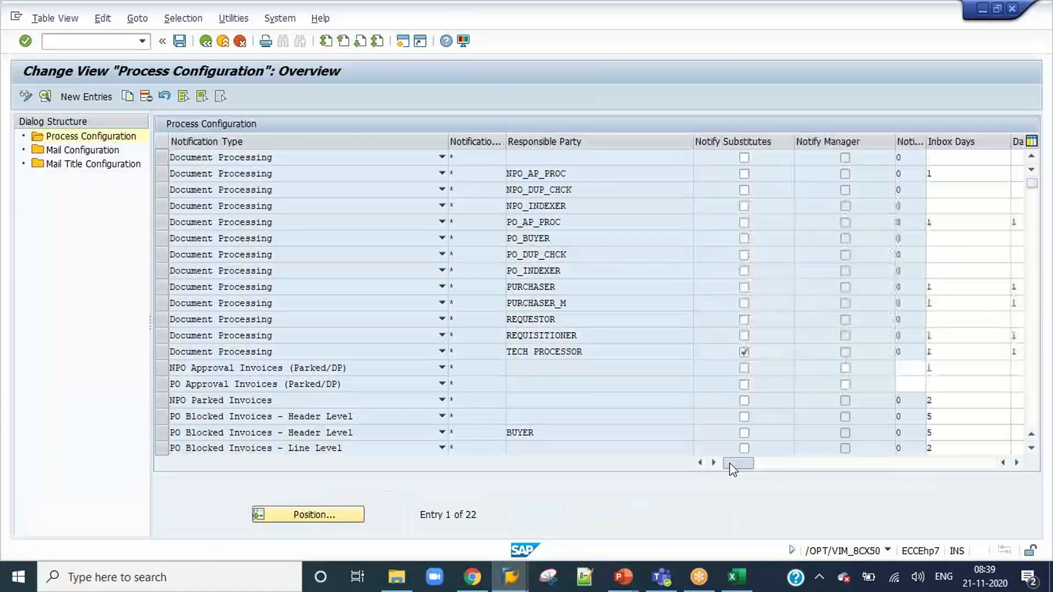
{"action": "left_click", "coordinate": [510, 577]}
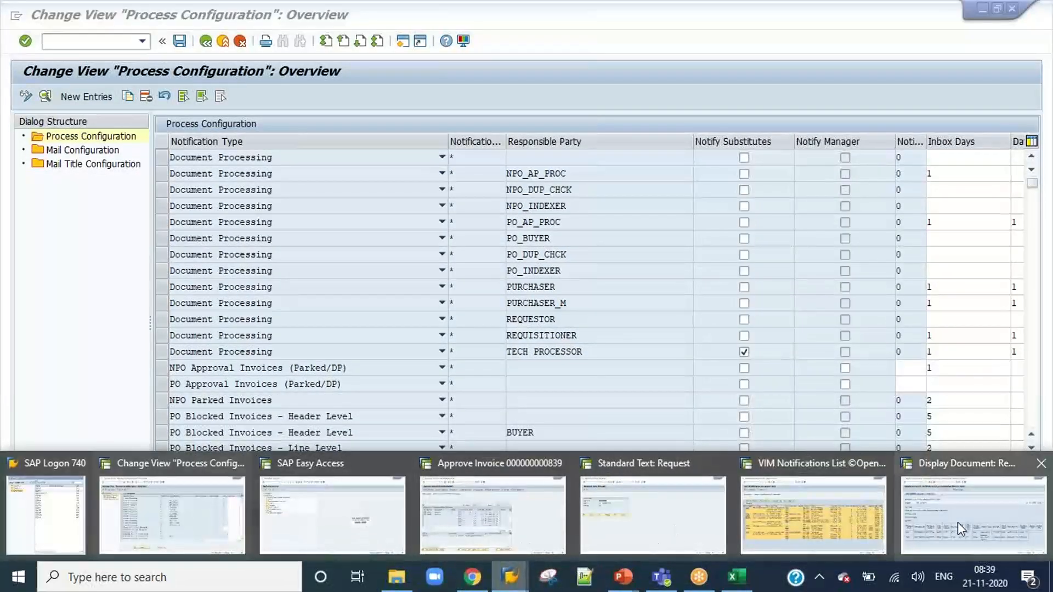
{"action": "left_click", "coordinate": [954, 521]}
{"action": "left_click", "coordinate": [206, 42]}
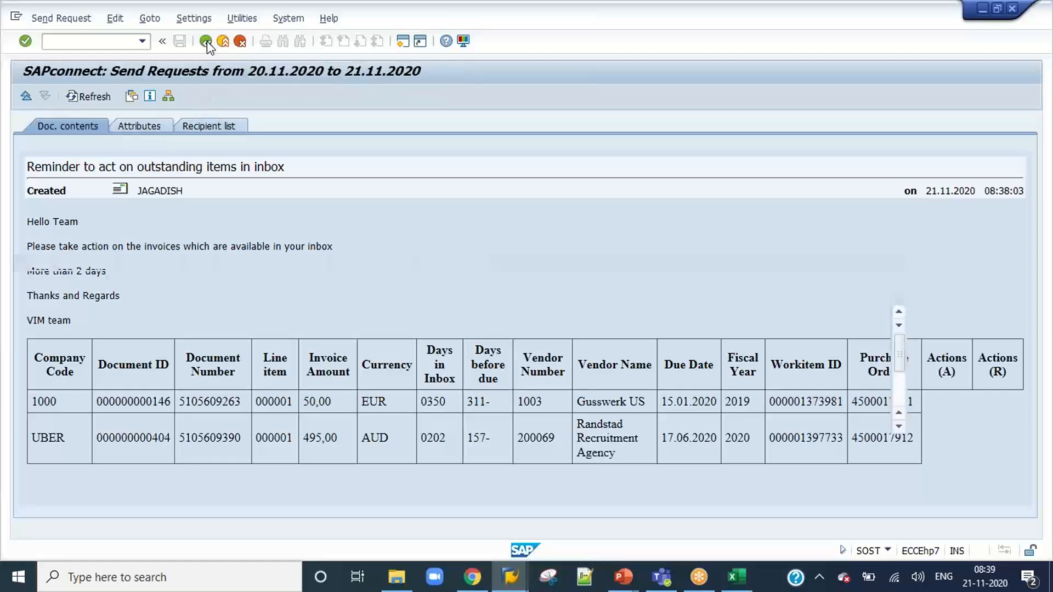
{"action": "left_click", "coordinate": [510, 577]}
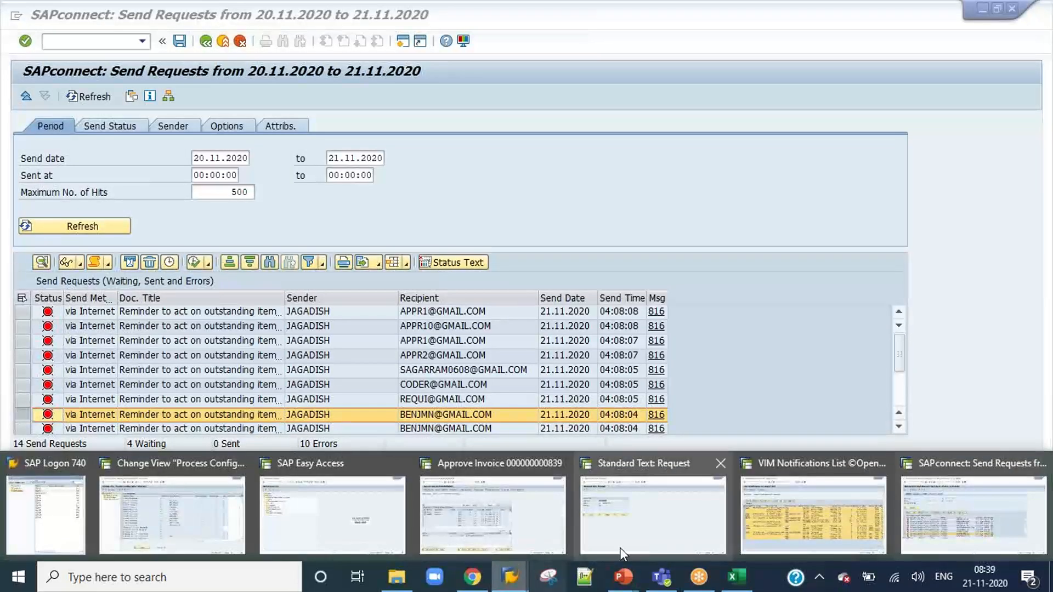
{"action": "left_click", "coordinate": [330, 535]}
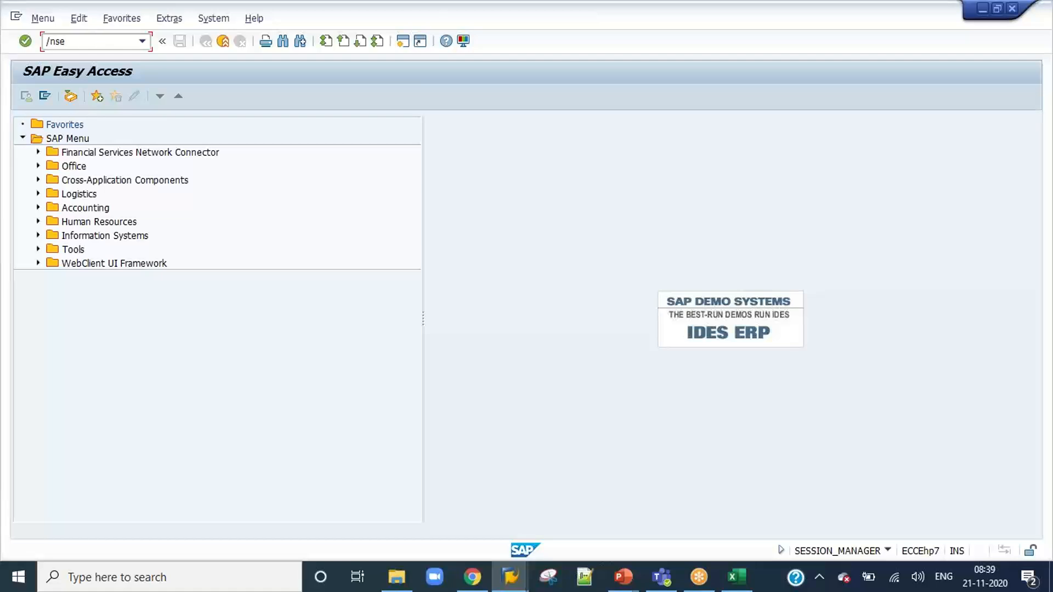
{"action": "key", "text": "Return"}
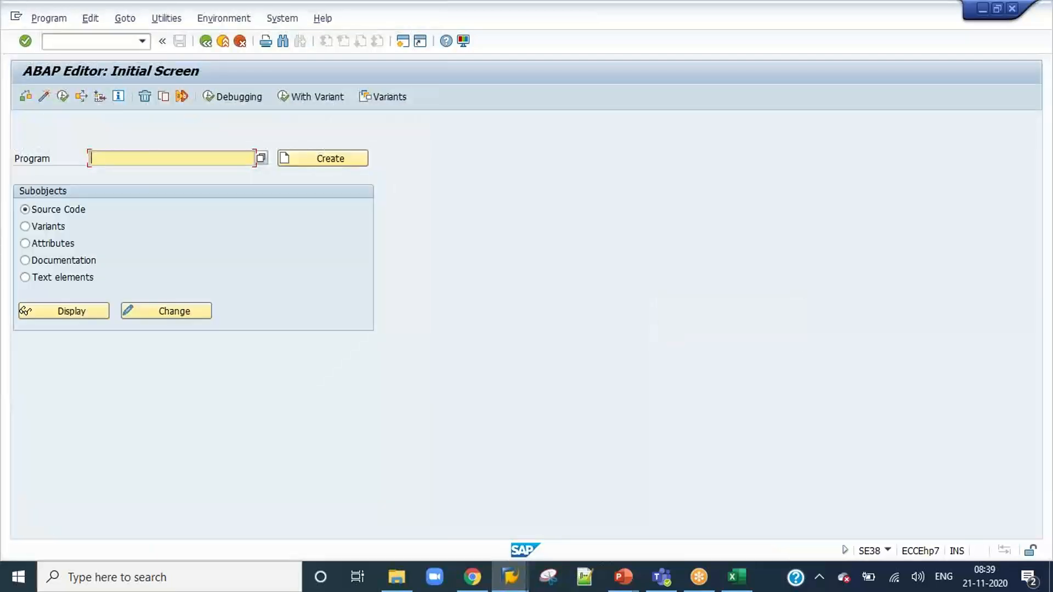
{"action": "left_click", "coordinate": [76, 43]}
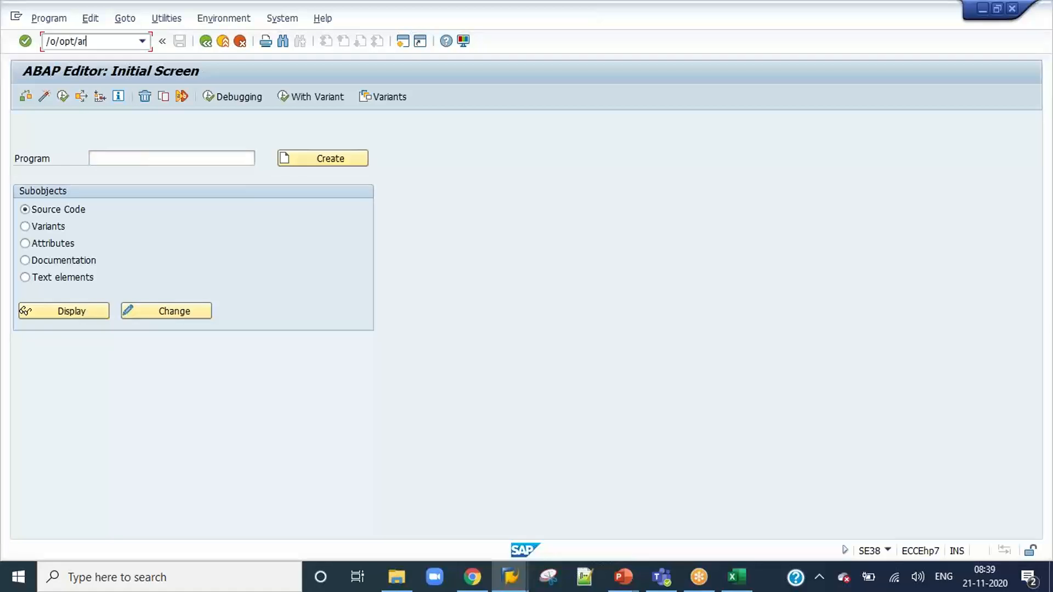
{"action": "key", "text": "BackSpace"}
{"action": "key", "text": "BackSpace"}
Open the OpenText Configuration guide in the ABAP Editor session by running /n/opt/spro from the command history.
{"action": "left_click", "coordinate": [509, 577]}
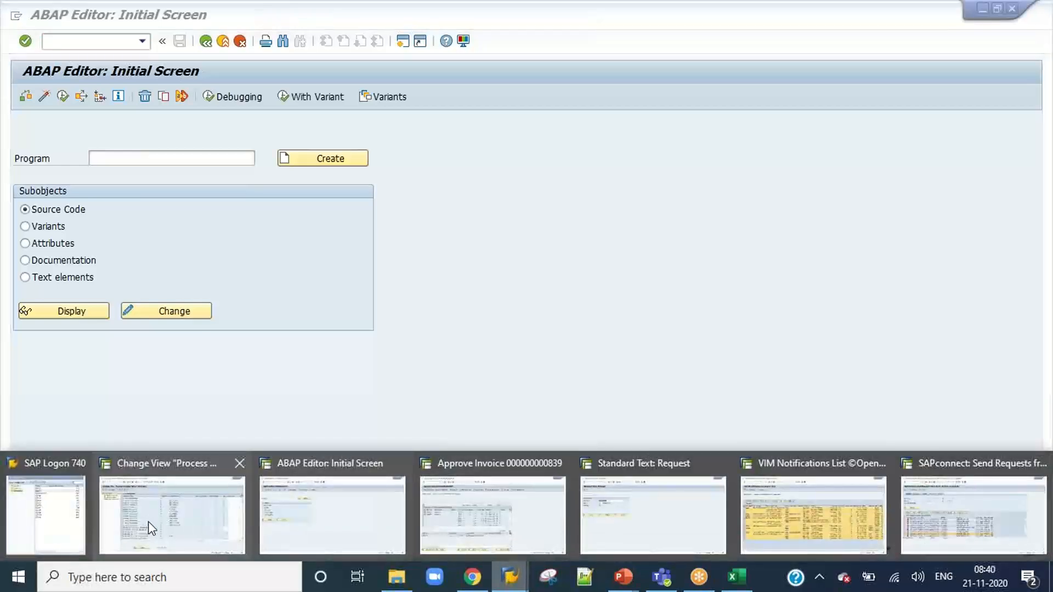
{"action": "left_click", "coordinate": [363, 522]}
{"action": "left_click", "coordinate": [142, 42]}
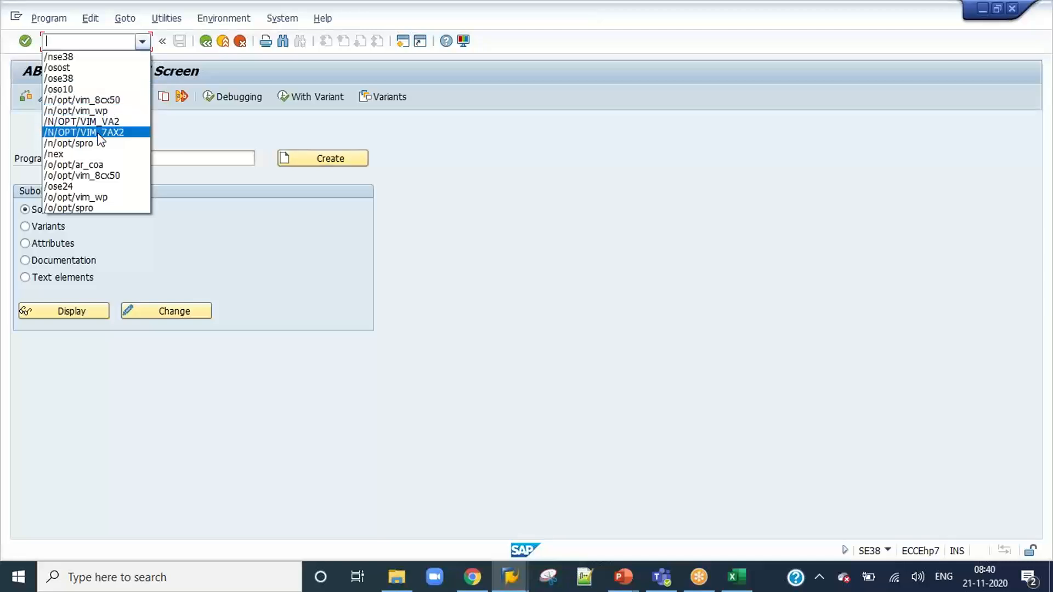
{"action": "left_click", "coordinate": [98, 134]}
{"action": "key", "text": "Return"}
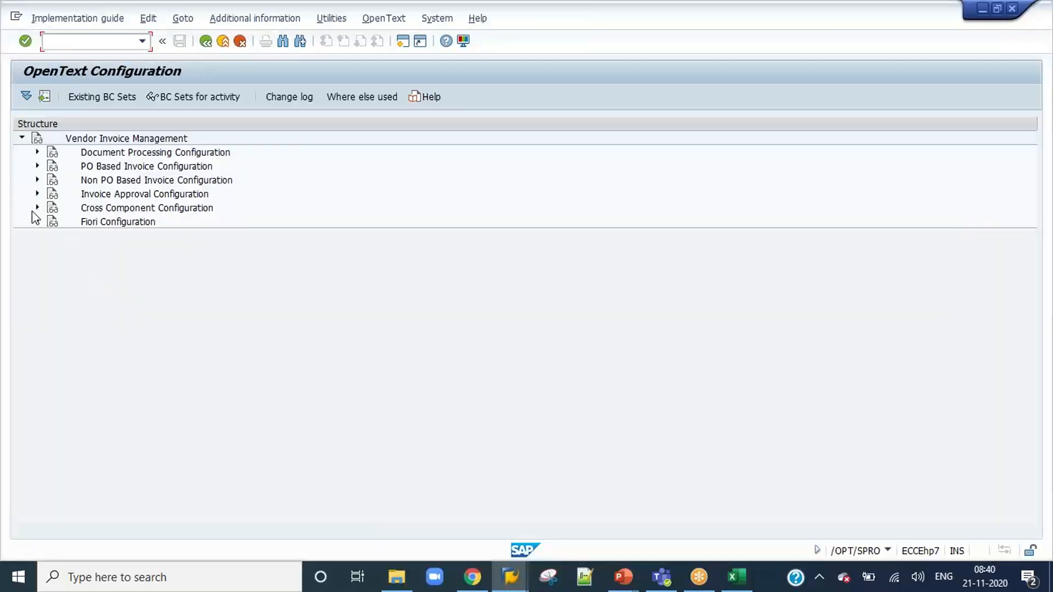
Open Approval Flow Settings under Invoice Approval Configuration, Approval Workflow, Setup Approval Chain.
{"action": "left_click", "coordinate": [37, 207]}
{"action": "left_click", "coordinate": [37, 207]}
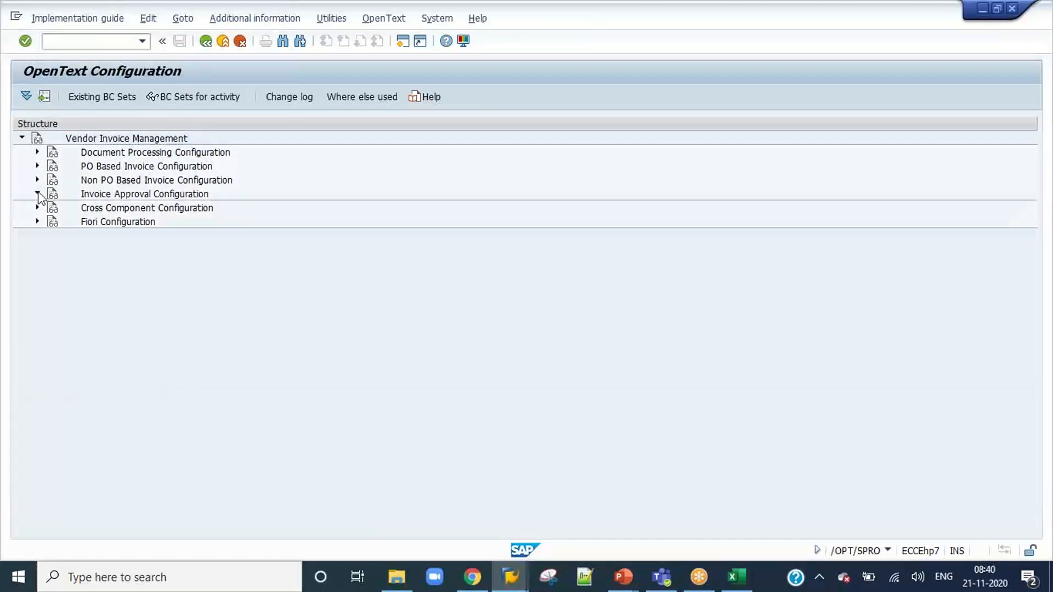
{"action": "left_click", "coordinate": [38, 193]}
{"action": "left_click", "coordinate": [53, 207]}
{"action": "left_click", "coordinate": [68, 221]}
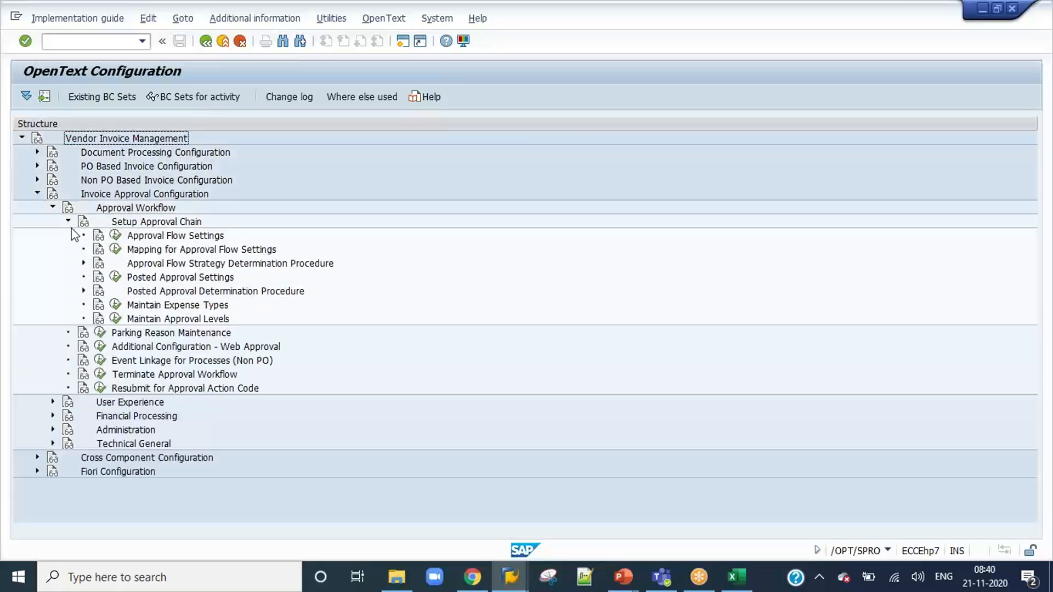
{"action": "left_click", "coordinate": [115, 236]}
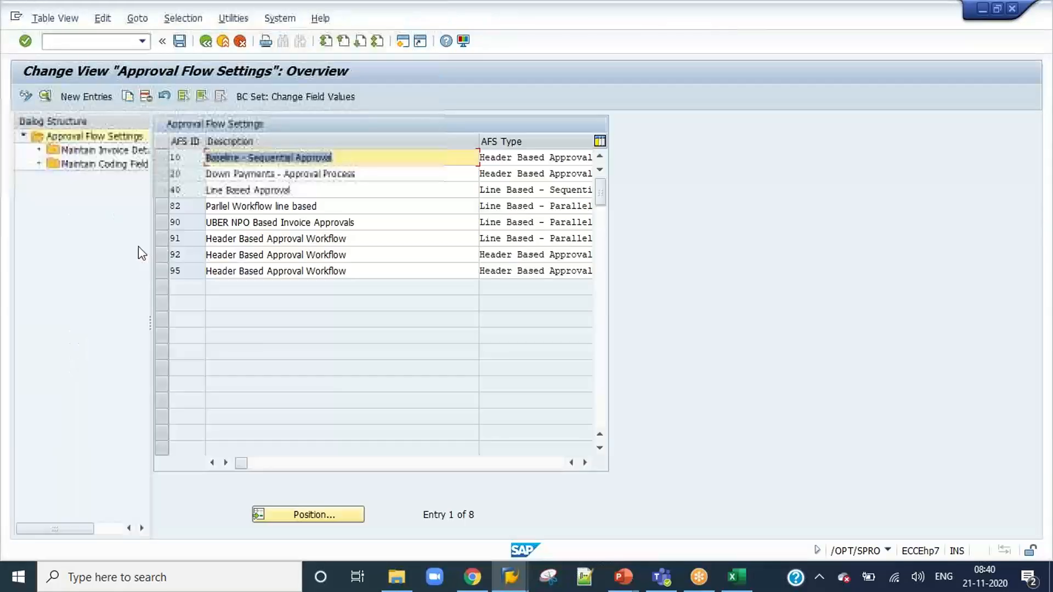
Open the details of approval flow setting 91 and select the full name of its approver class.
{"action": "left_click", "coordinate": [157, 238]}
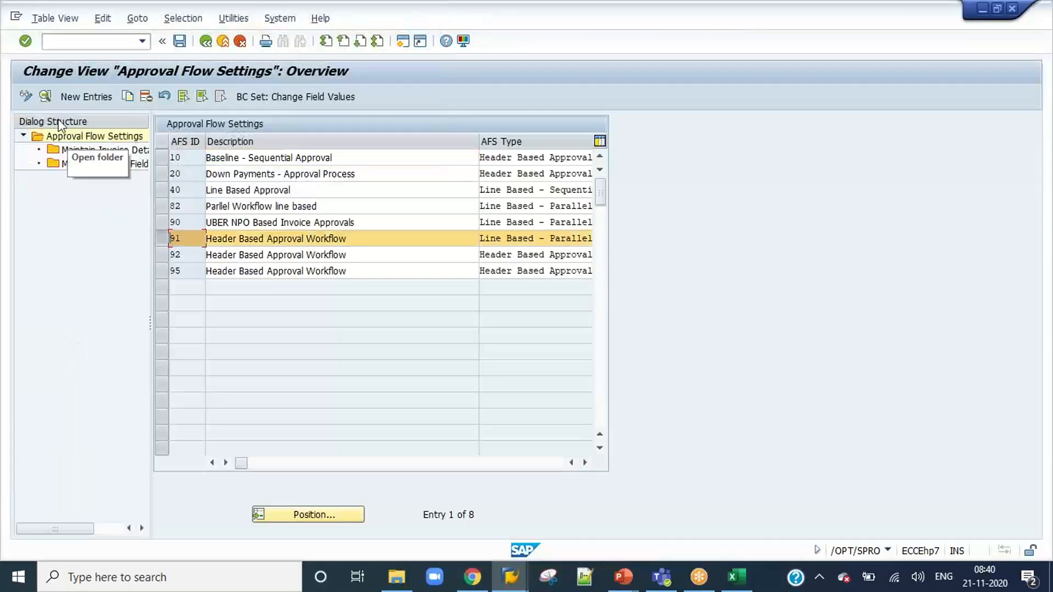
{"action": "left_click", "coordinate": [45, 96]}
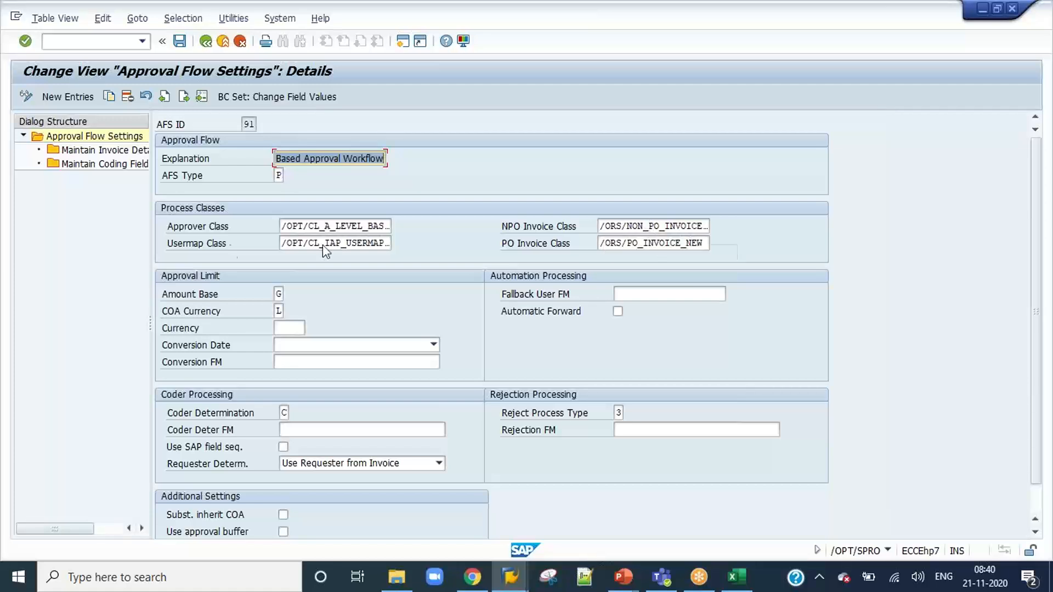
{"action": "left_click", "coordinate": [323, 225]}
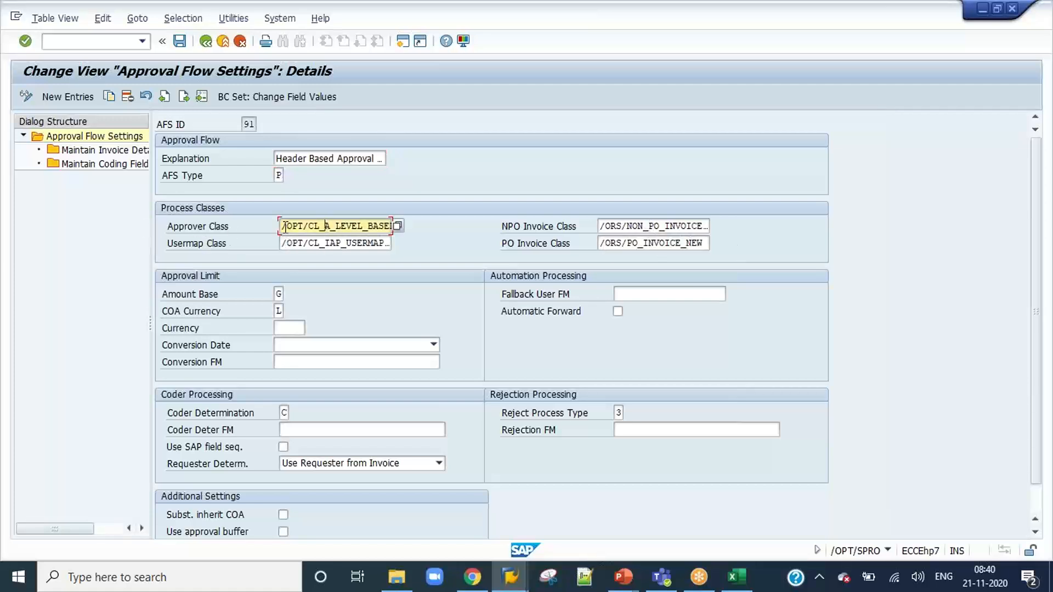
{"action": "left_click_drag", "start_coordinate": [282, 226], "coordinate": [412, 226]}
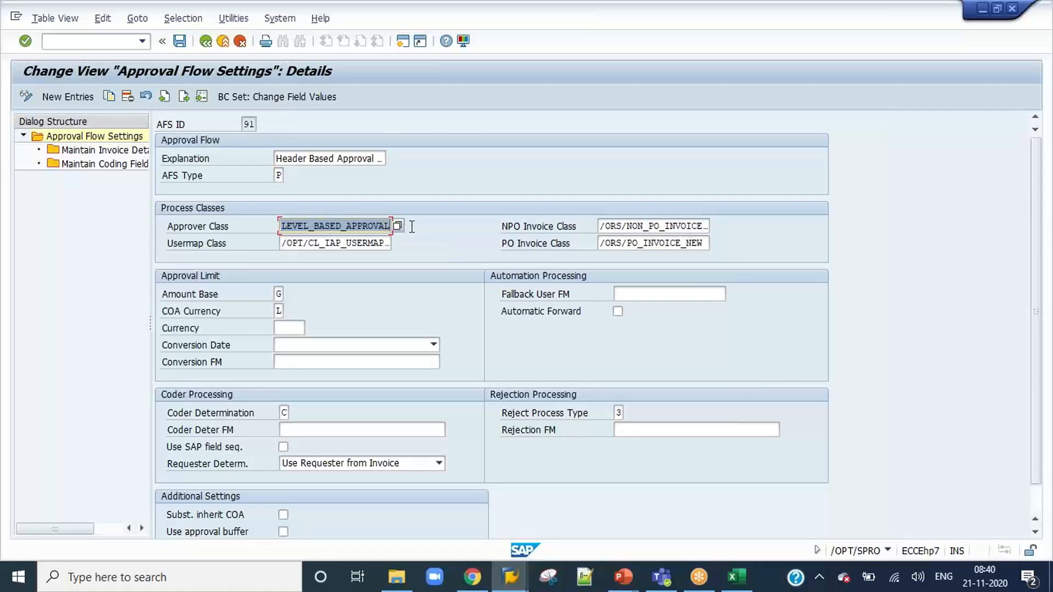
Switch to the Process Configuration session and examine the Inbox Days settings of the PO Blocked Invoices entries.
{"action": "left_click", "coordinate": [81, 43]}
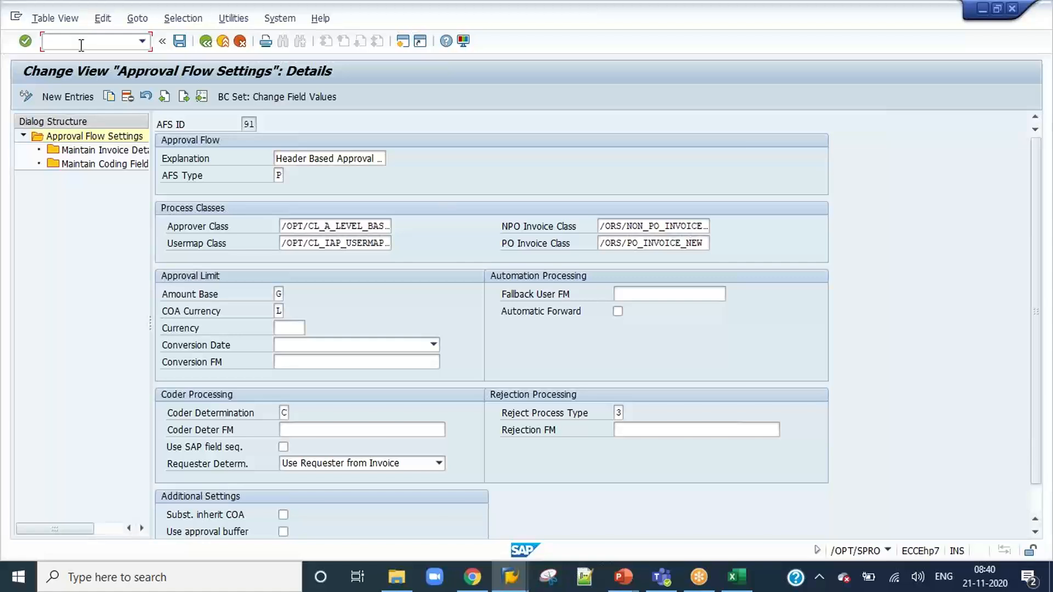
{"action": "key", "text": "alt+Tab"}
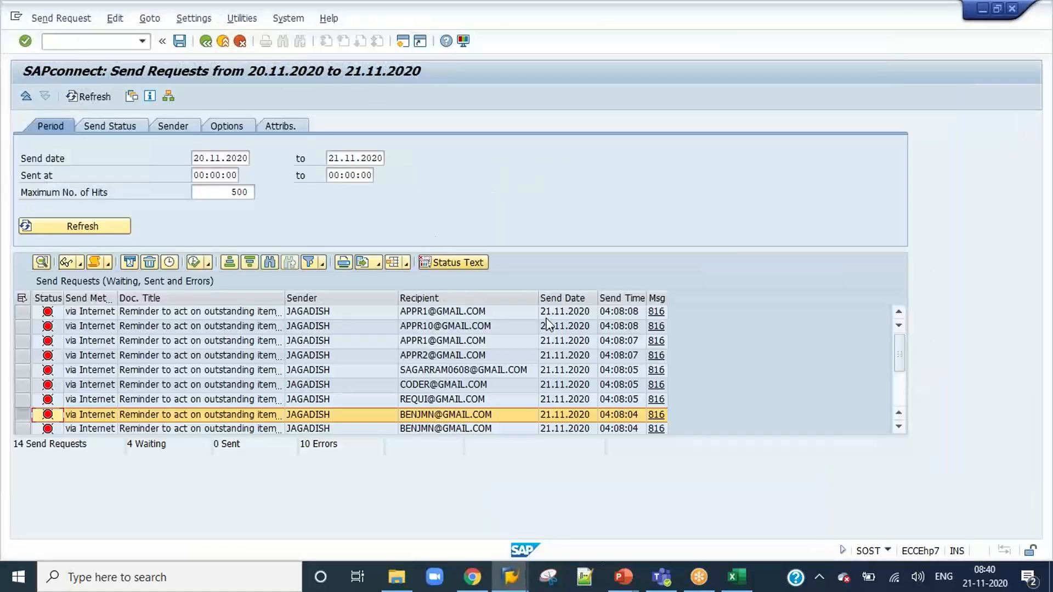
{"action": "key", "text": "alt+Tab"}
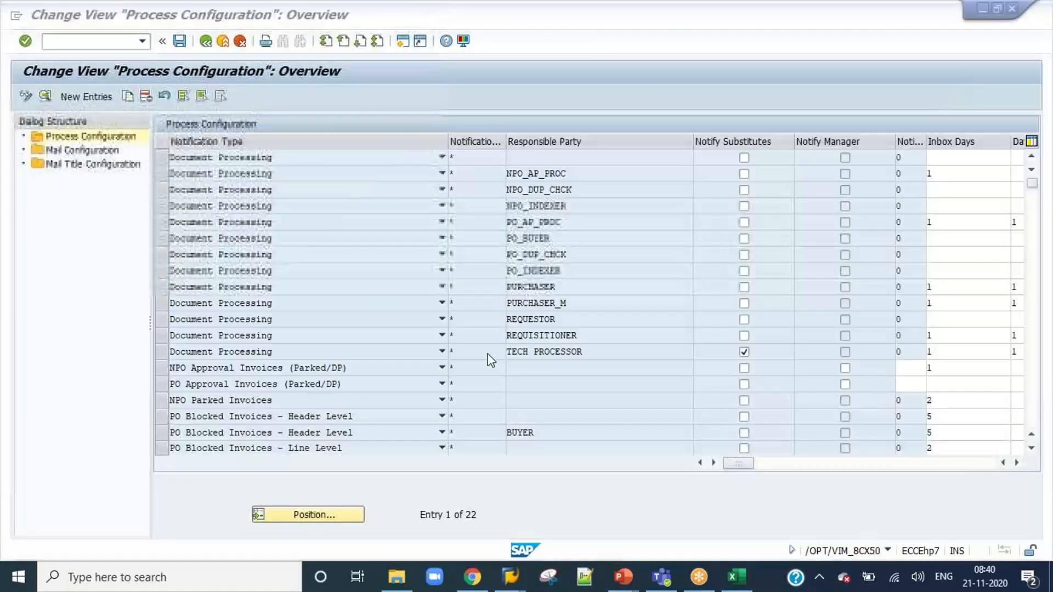
{"action": "left_click_drag", "start_coordinate": [941, 465], "coordinate": [748, 465]}
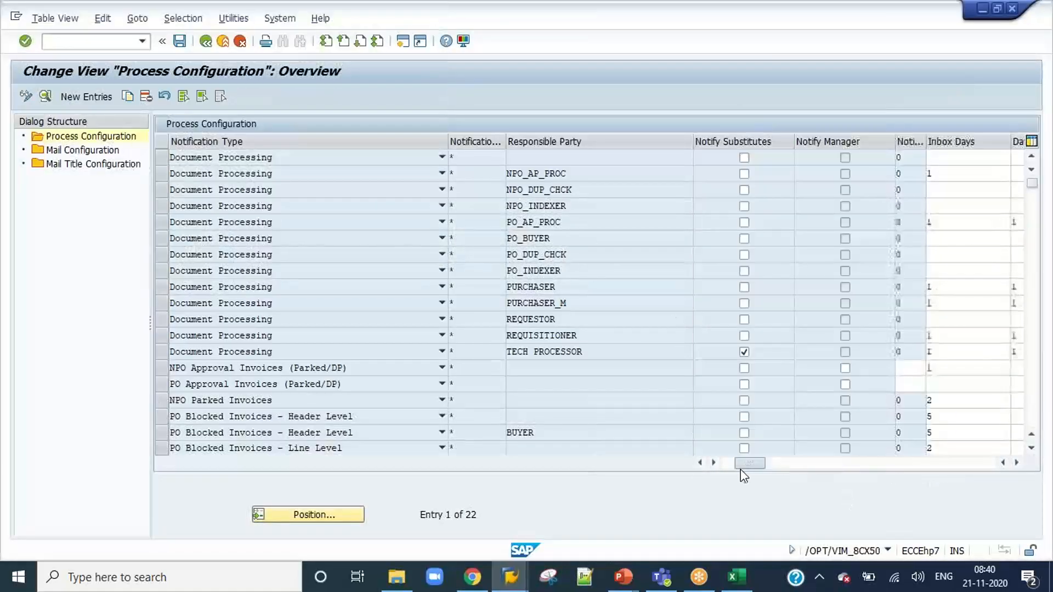
{"action": "left_click", "coordinate": [956, 420]}
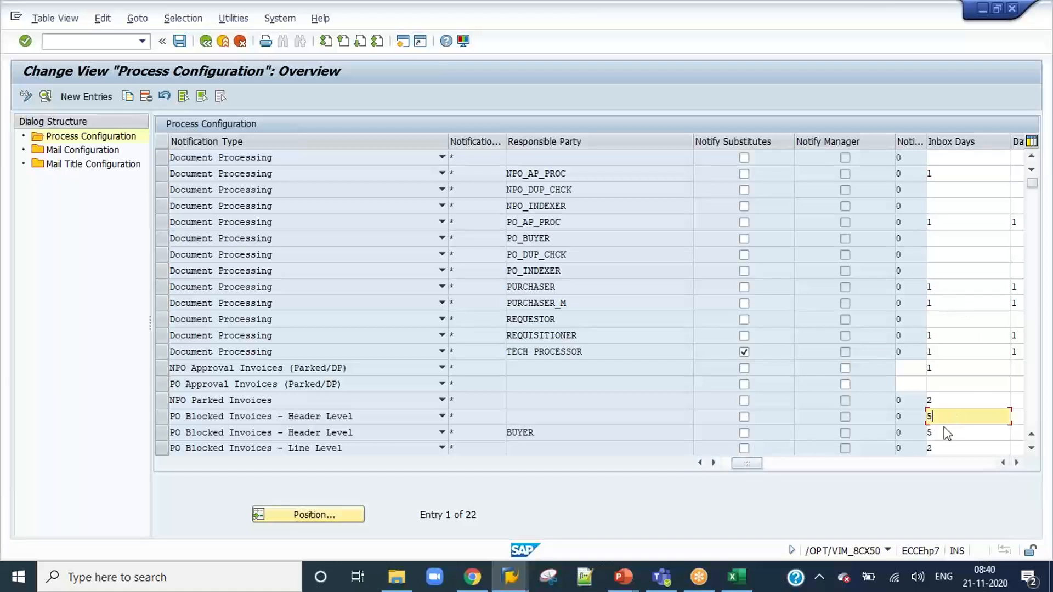
Open transaction SE38 in a new session and display the source code of /OPT/VIM_R1A_REMINDER down to its start-of-selection calls.
{"action": "left_click", "coordinate": [87, 43]}
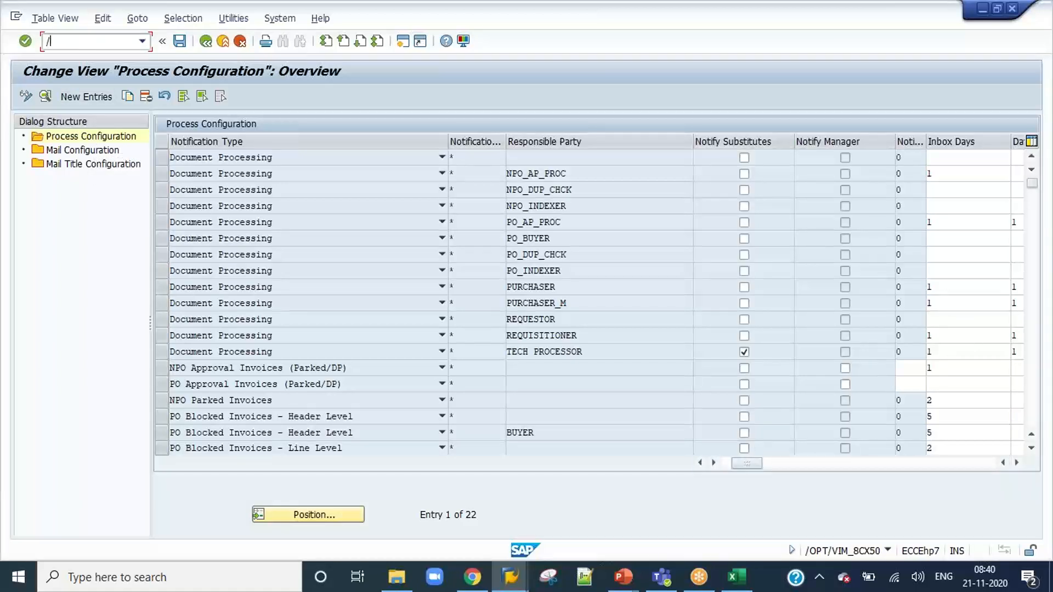
{"action": "type", "text": "/ose38"}
{"action": "key", "text": "Return"}
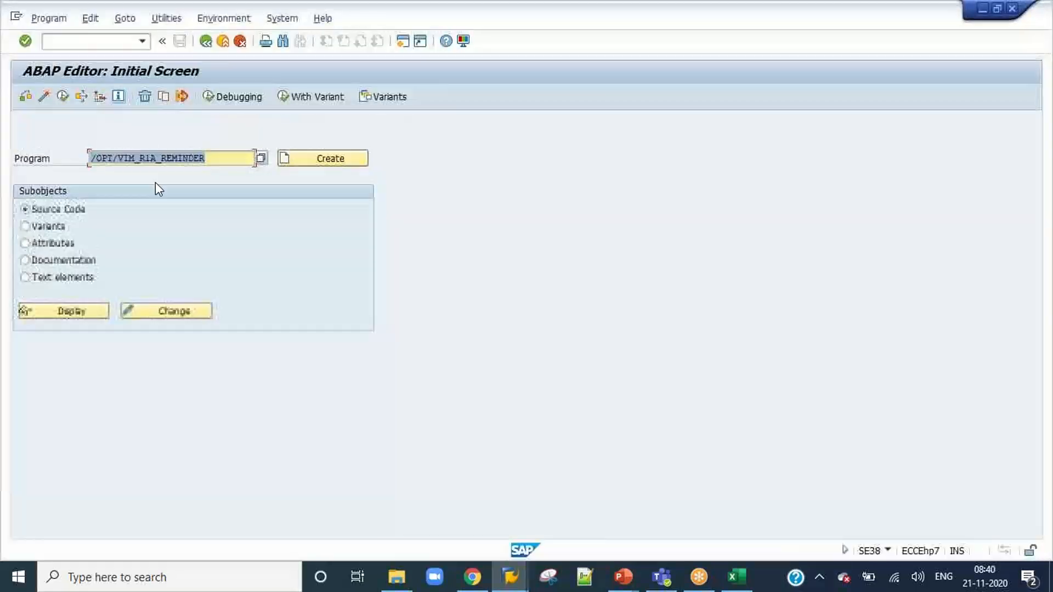
{"action": "left_click", "coordinate": [83, 311]}
{"action": "scroll", "coordinate": [368, 373], "scroll_direction": "down", "scroll_amount": 13}
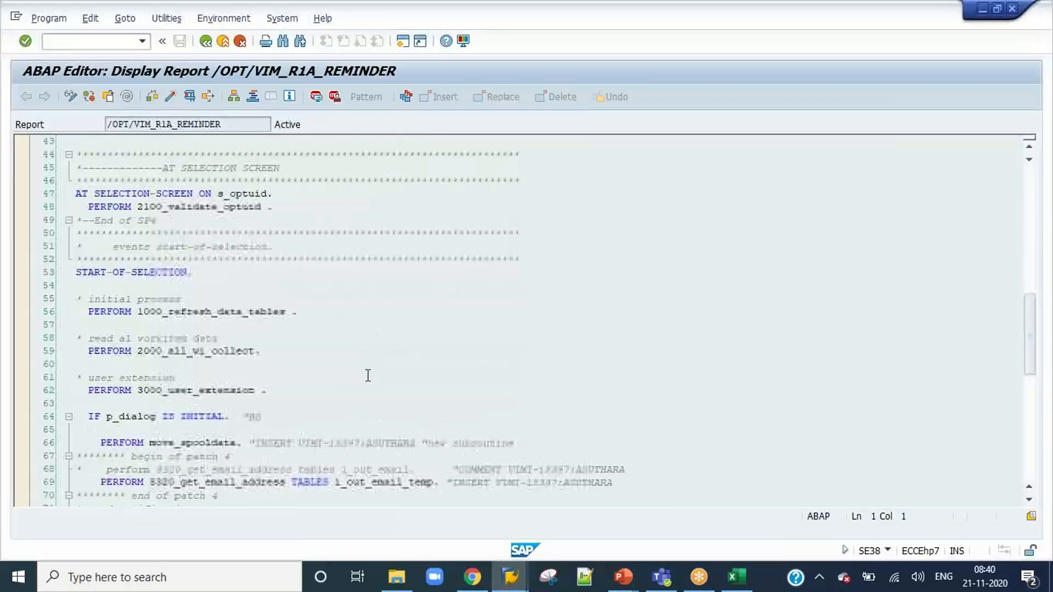
{"action": "scroll", "coordinate": [225, 351], "scroll_direction": "down", "scroll_amount": 5}
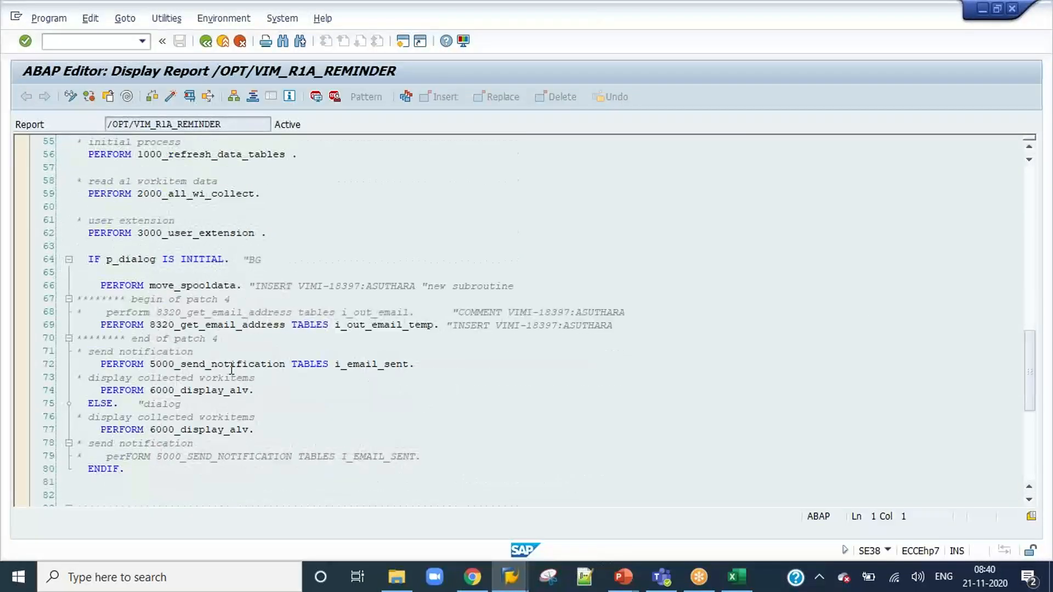
Open the 3000_user_extension subroutine and examine its constant lookup and the dynamic function call.
{"action": "double_click", "coordinate": [196, 234]}
{"action": "scroll", "coordinate": [273, 264], "scroll_direction": "down", "scroll_amount": 2}
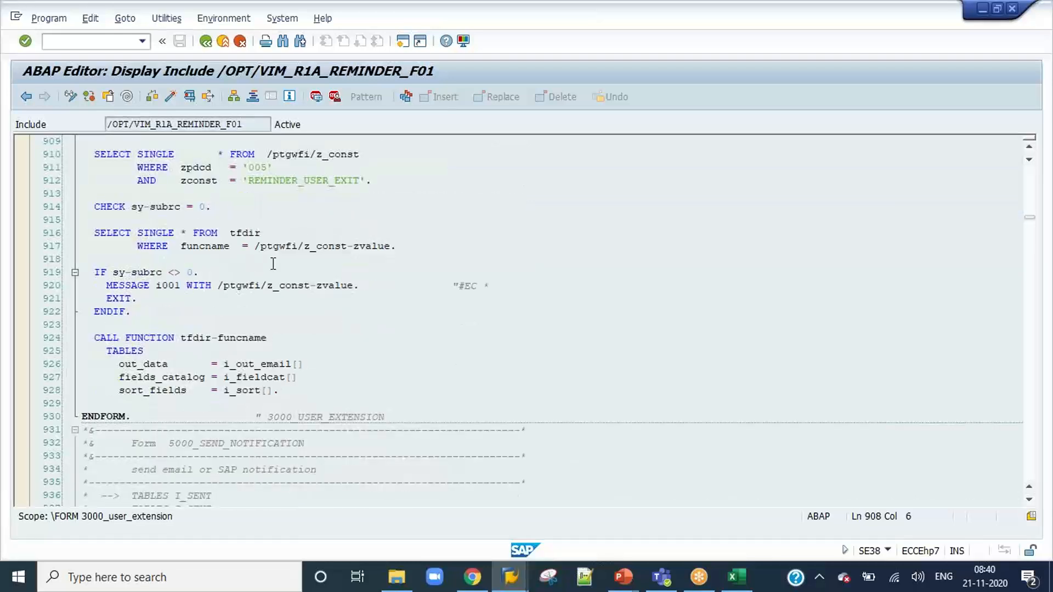
{"action": "left_click", "coordinate": [280, 210]}
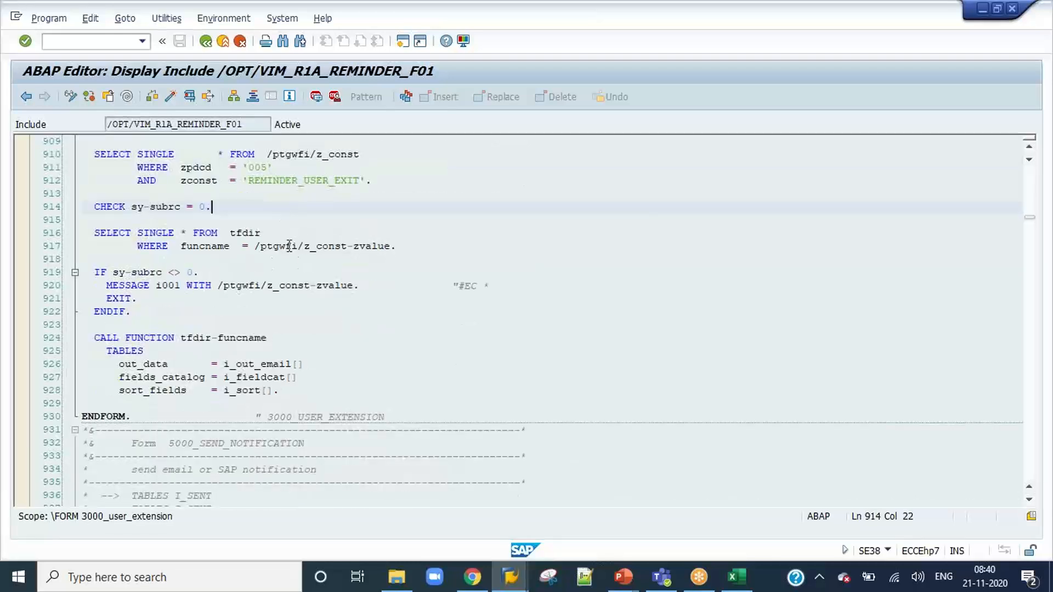
{"action": "left_click", "coordinate": [249, 339]}
{"action": "left_click", "coordinate": [226, 337]}
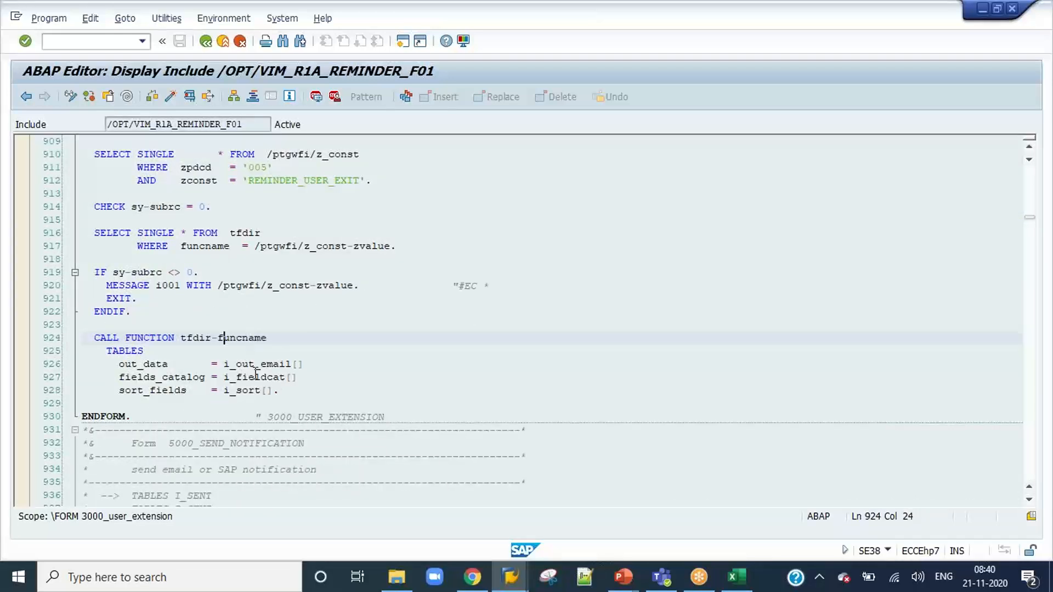
{"action": "left_click", "coordinate": [230, 337]}
{"action": "scroll", "coordinate": [245, 294], "scroll_direction": "up", "scroll_amount": 2}
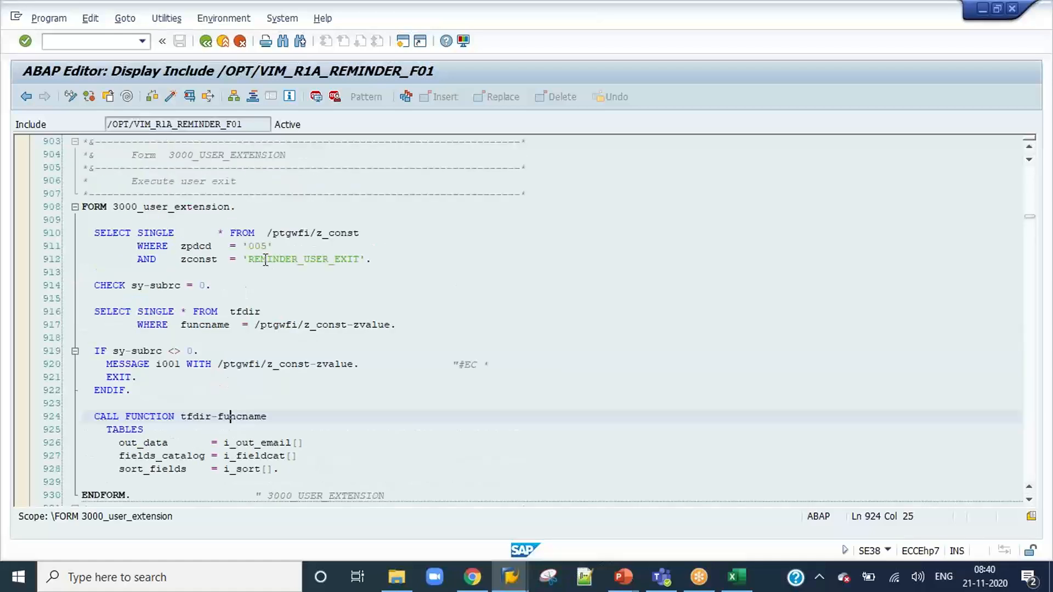
Copy the constant name REMINDER_USER_EXIT and display view /OPT/VIM_ZCONST through transaction SM30 in a new session.
{"action": "left_click_drag", "start_coordinate": [248, 259], "coordinate": [361, 259]}
{"action": "left_click", "coordinate": [89, 42]}
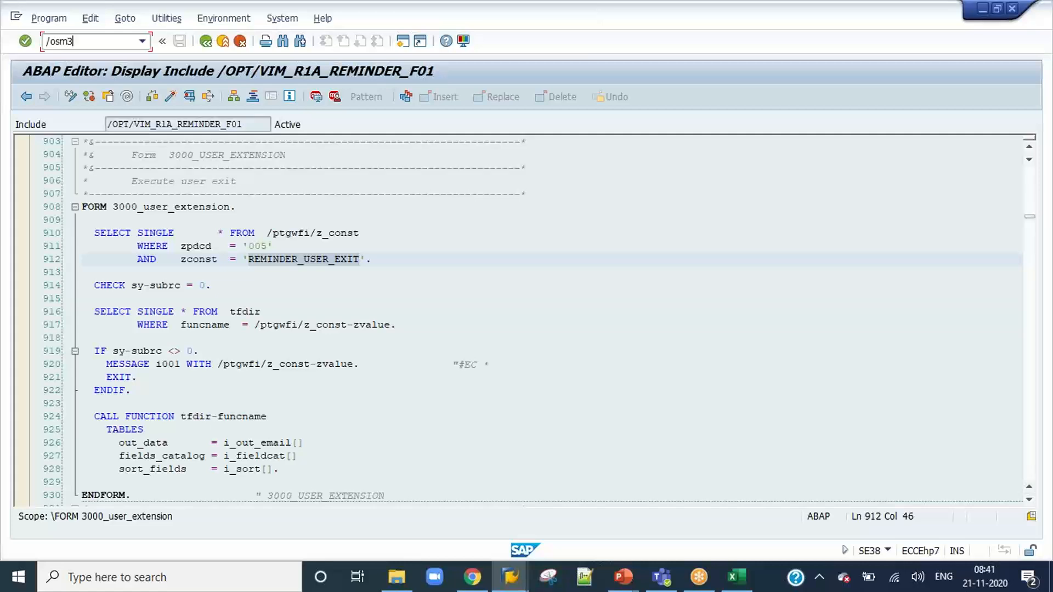
{"action": "key", "text": "Return"}
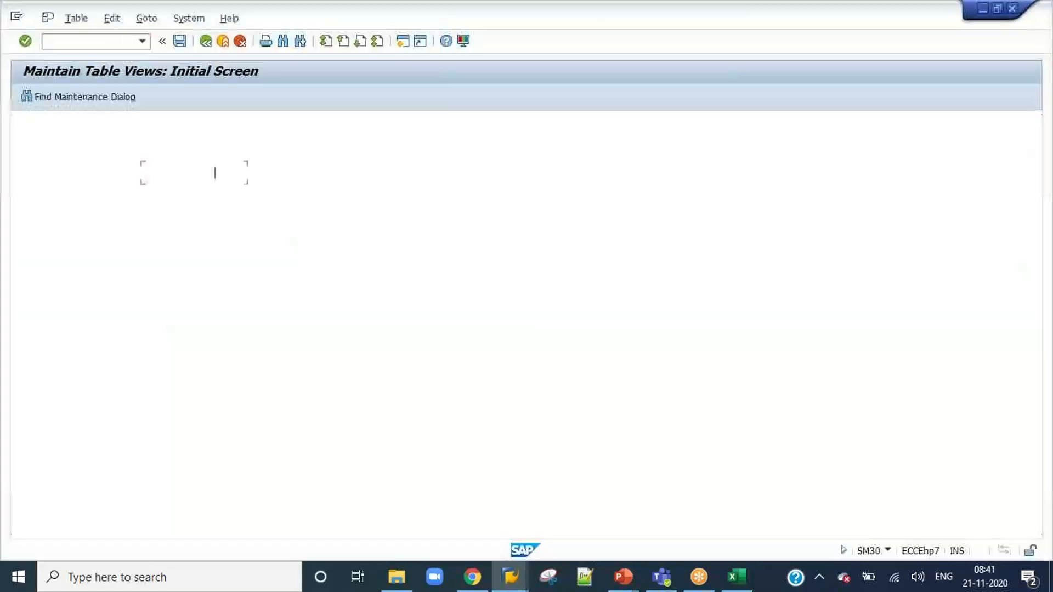
{"action": "key", "text": "Down"}
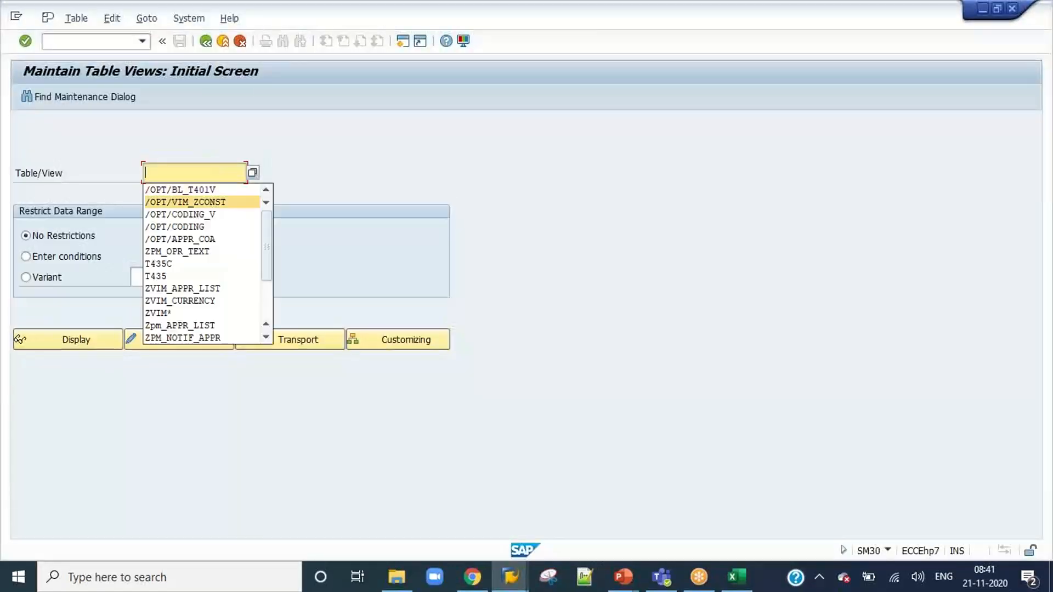
{"action": "key", "text": "Return"}
{"action": "left_click", "coordinate": [91, 333]}
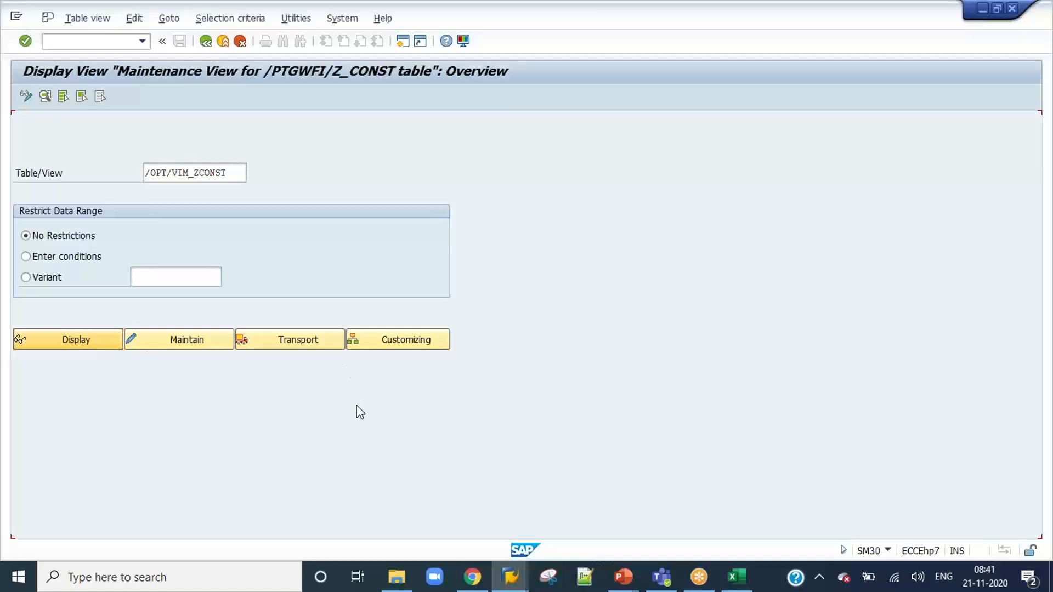
Position the constants table at product code 005 and constant REMINDER_USER_EXIT.
{"action": "left_click", "coordinate": [196, 533]}
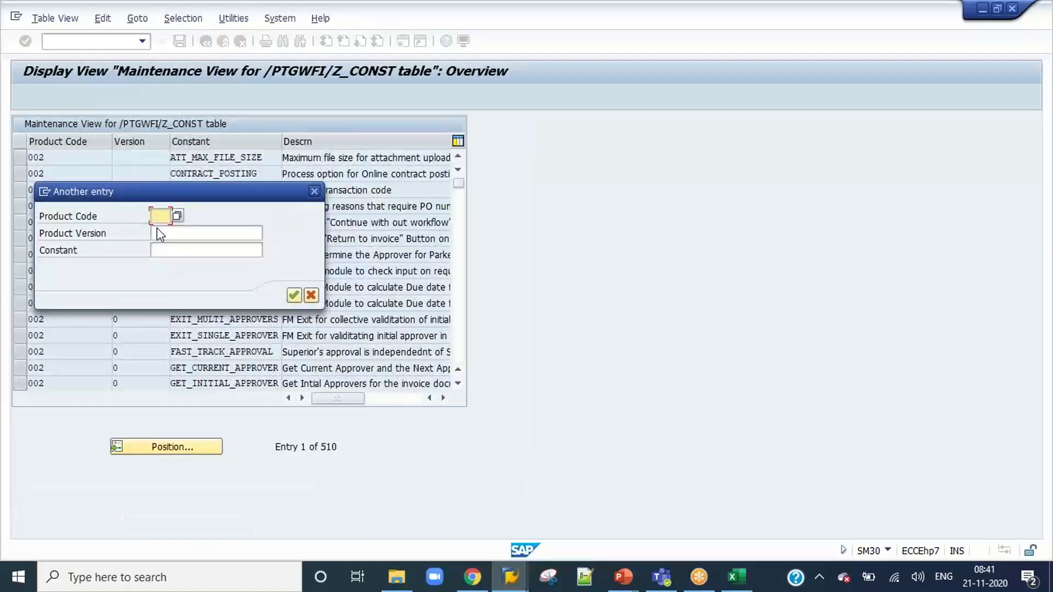
{"action": "type", "text": "005"}
{"action": "left_click", "coordinate": [159, 234]}
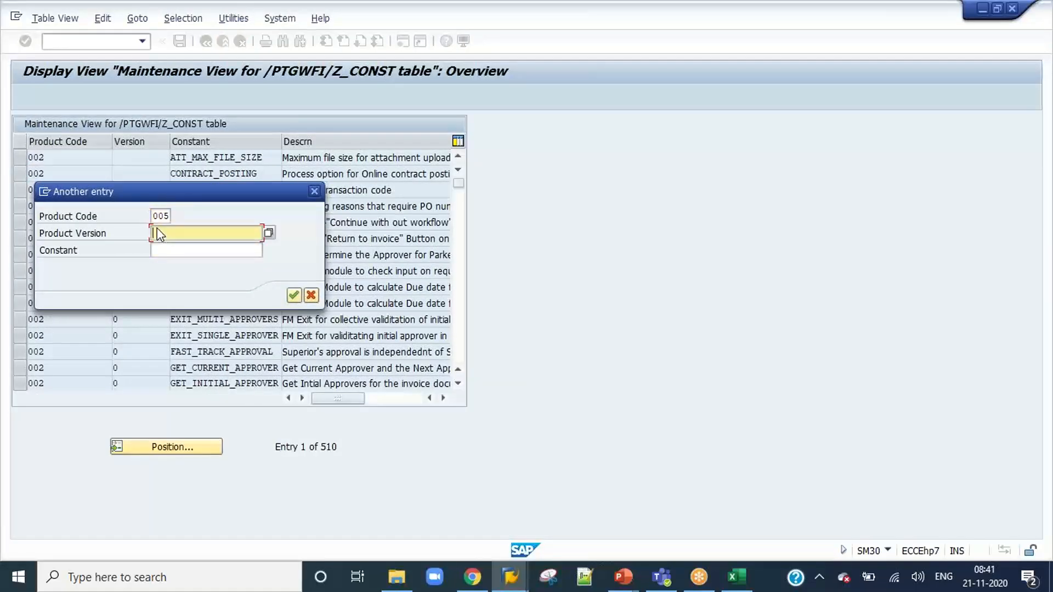
{"action": "key", "text": "Tab"}
{"action": "type", "text": "REMINDER_USER_EXIT"}
{"action": "key", "text": "Return"}
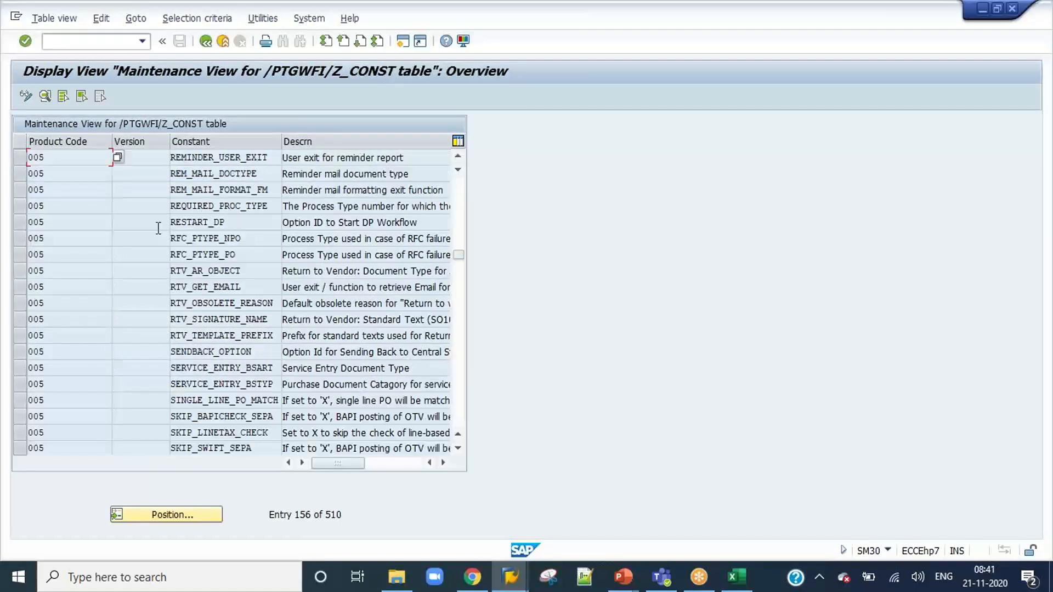
Select the value assigned to the REMINDER_USER_EXIT constant and try to open transaction SE24 in a new session.
{"action": "left_click_drag", "start_coordinate": [338, 464], "coordinate": [435, 462]}
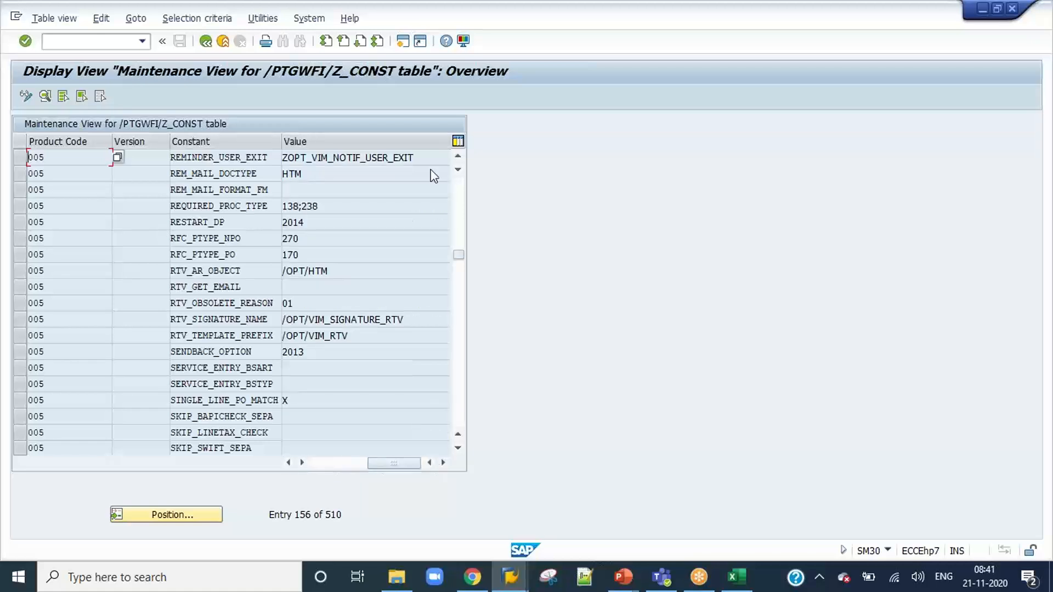
{"action": "left_click_drag", "start_coordinate": [415, 158], "coordinate": [277, 158]}
{"action": "left_click", "coordinate": [64, 43]}
{"action": "type", "text": "/ose24"}
{"action": "key", "text": "Return"}
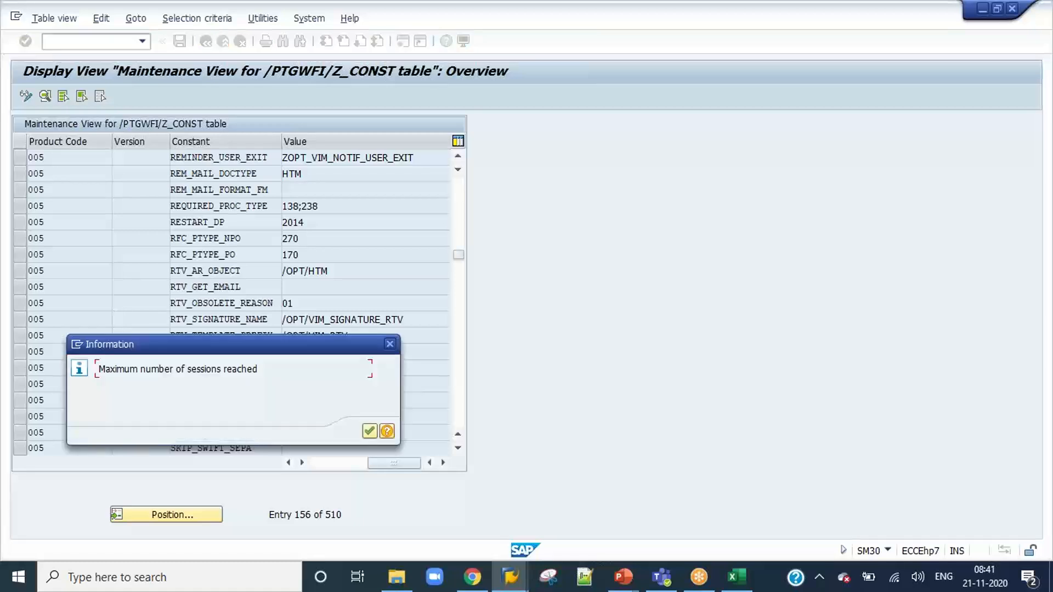
{"action": "left_click", "coordinate": [369, 432]}
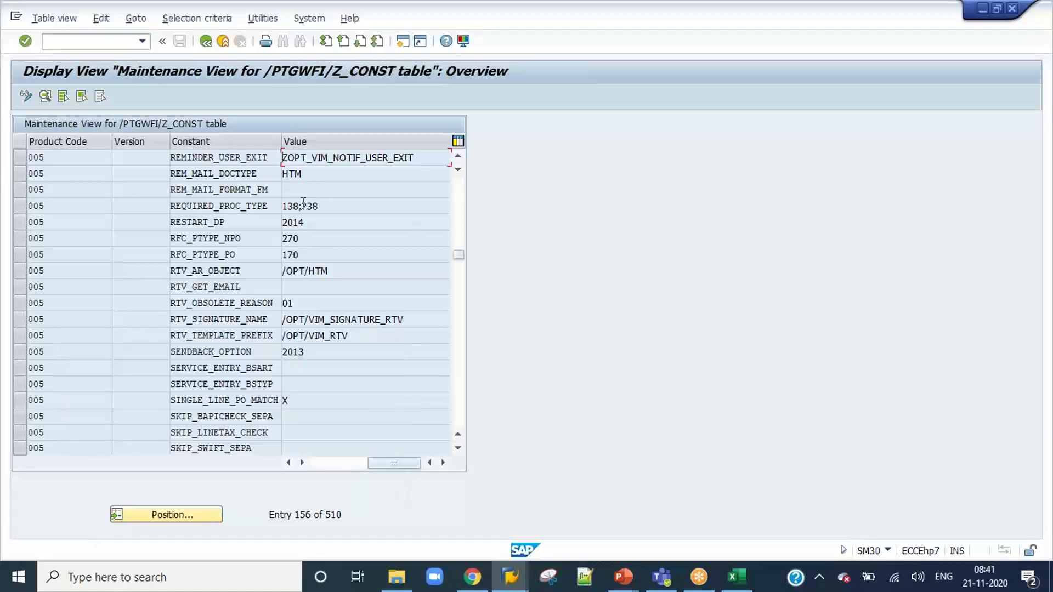
Switch to the Process Configuration session and review the Inbox Days and Days Before Pmt Due columns.
{"action": "left_click", "coordinate": [67, 42]}
{"action": "key", "text": "alt+Tab"}
{"action": "key", "text": "alt+Tab"}
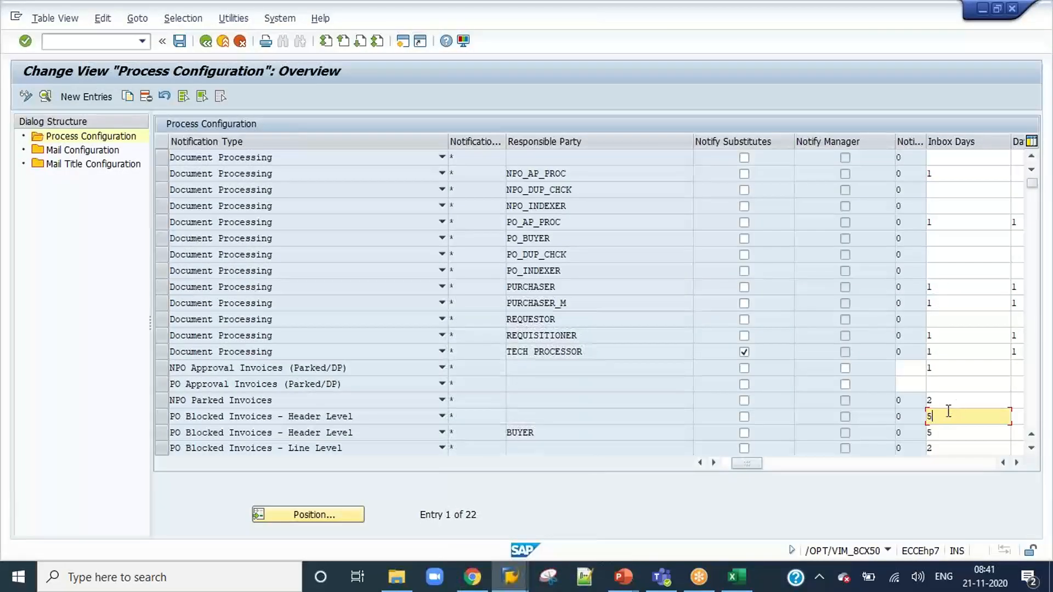
{"action": "left_click_drag", "start_coordinate": [757, 464], "coordinate": [805, 464]}
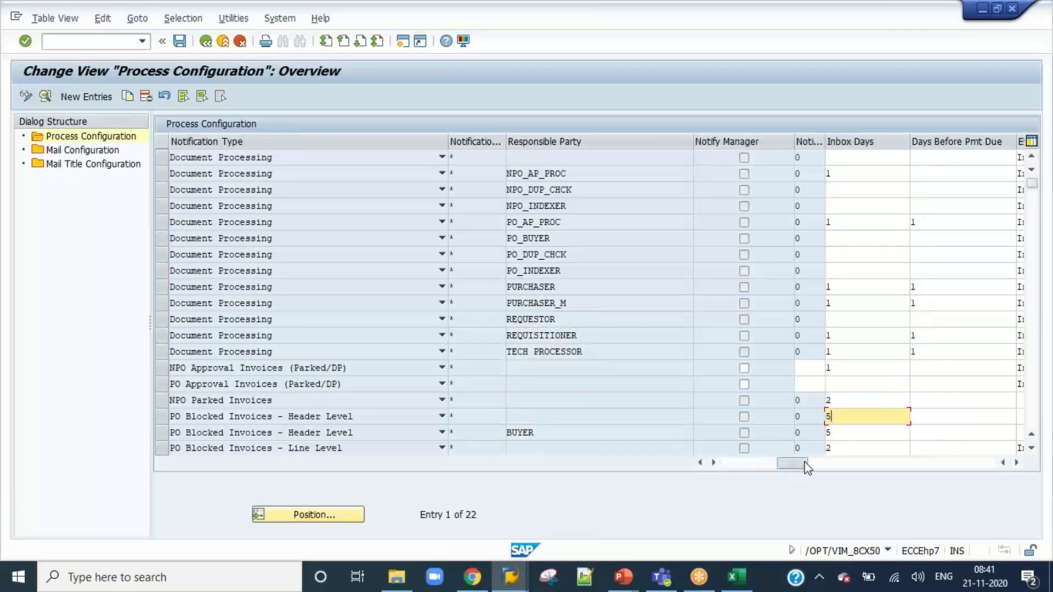
Switch to the ABAP Editor session and go back from the user extension subroutine to the main reminder report.
{"action": "key", "text": "alt+Tab"}
{"action": "key", "text": "alt+Tab"}
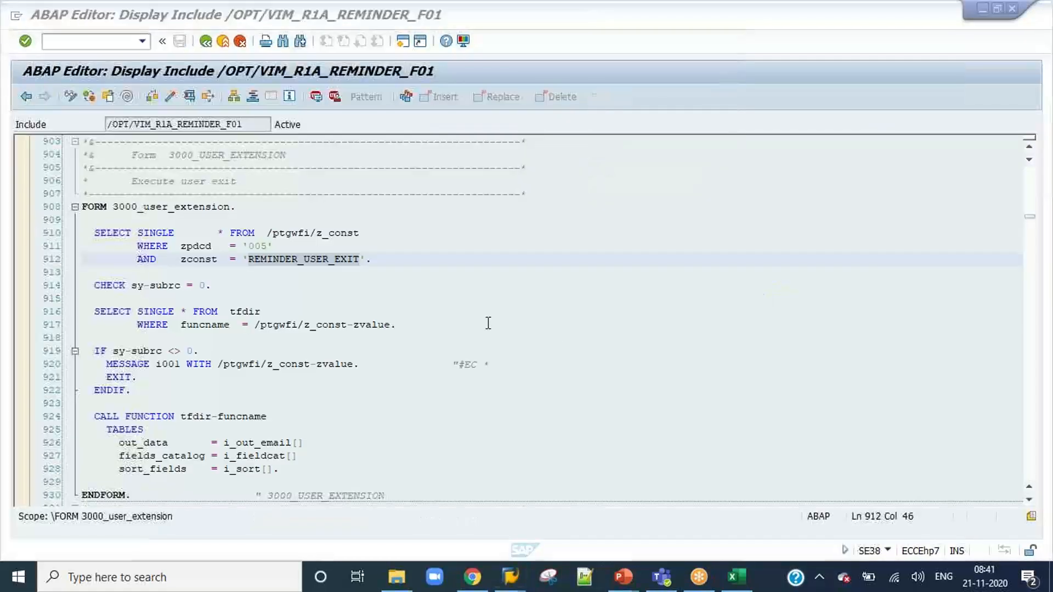
{"action": "left_click", "coordinate": [388, 285]}
{"action": "left_click", "coordinate": [206, 42]}
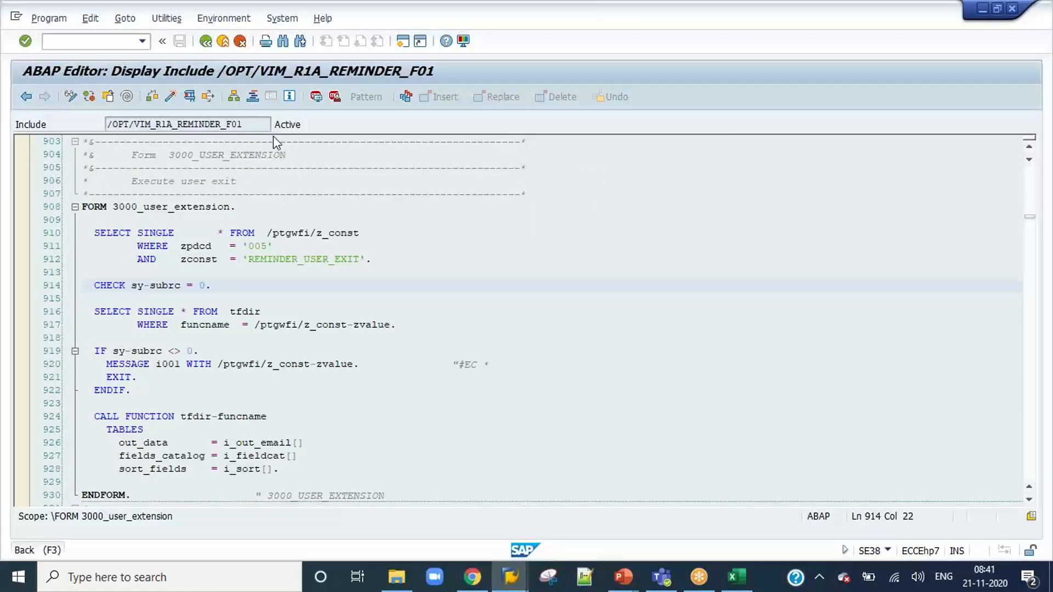
{"action": "scroll", "coordinate": [295, 262], "scroll_direction": "up", "scroll_amount": 3}
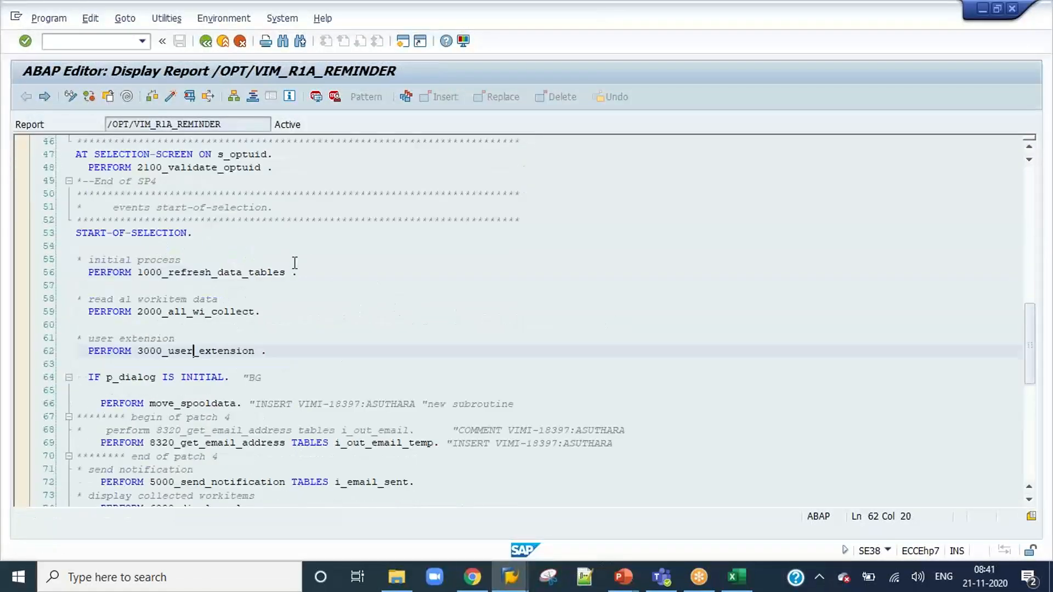
Examine the 2500_get_dp_wi subroutine called within 2000_all_wi_collect, and return to the main reminder report.
{"action": "double_click", "coordinate": [233, 311]}
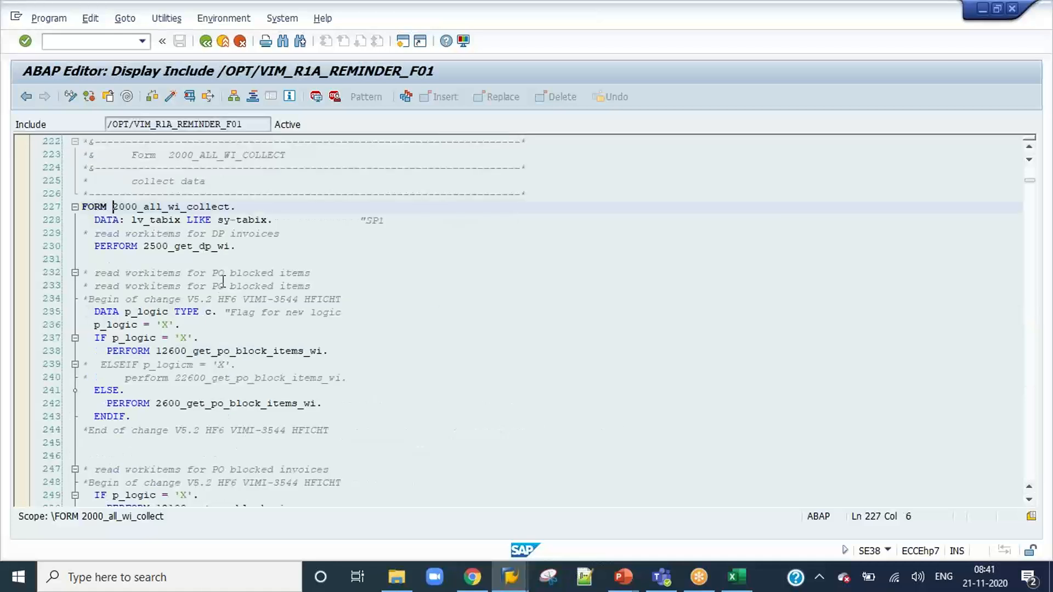
{"action": "double_click", "coordinate": [196, 247]}
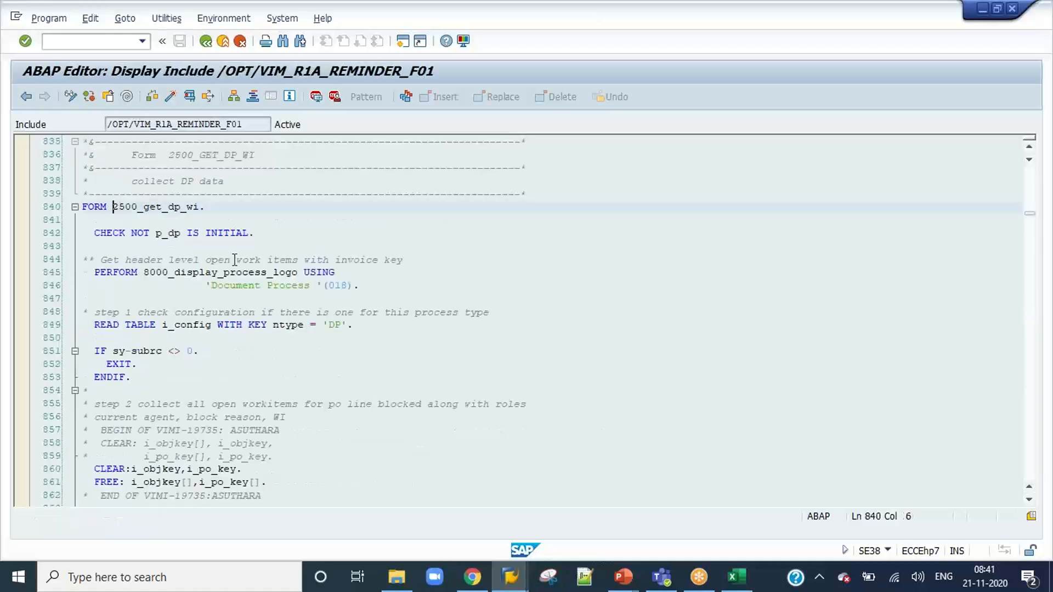
{"action": "scroll", "coordinate": [362, 310], "scroll_direction": "down", "scroll_amount": 13}
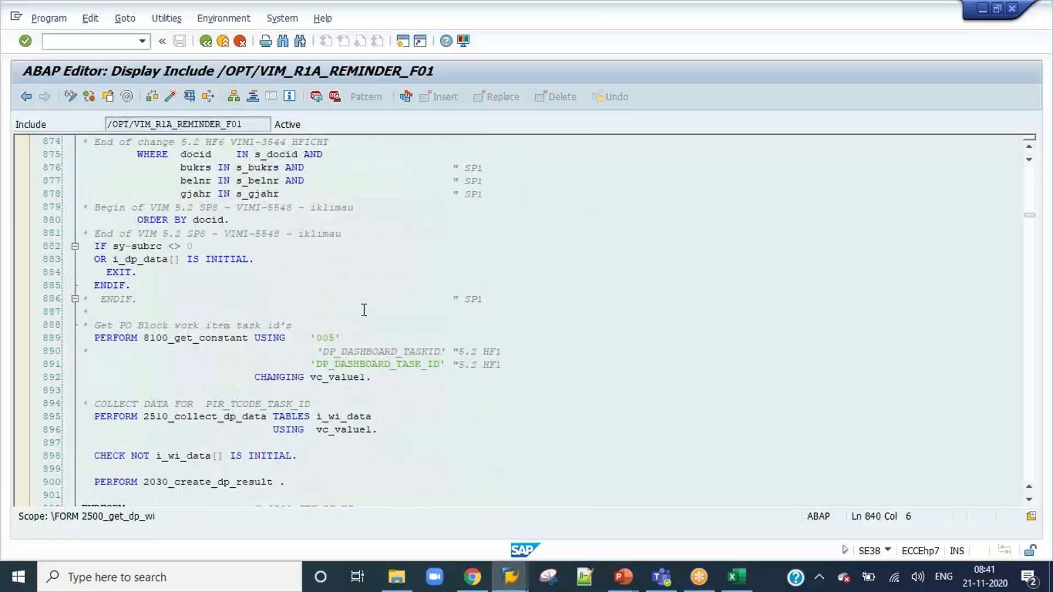
{"action": "scroll", "coordinate": [364, 310], "scroll_direction": "down", "scroll_amount": 2}
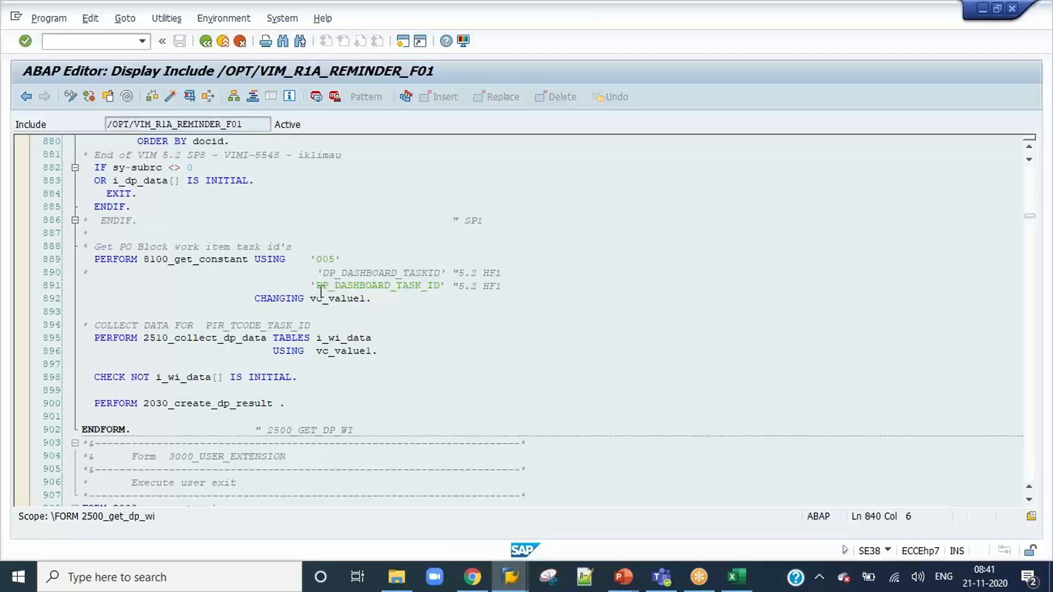
{"action": "left_click", "coordinate": [205, 41]}
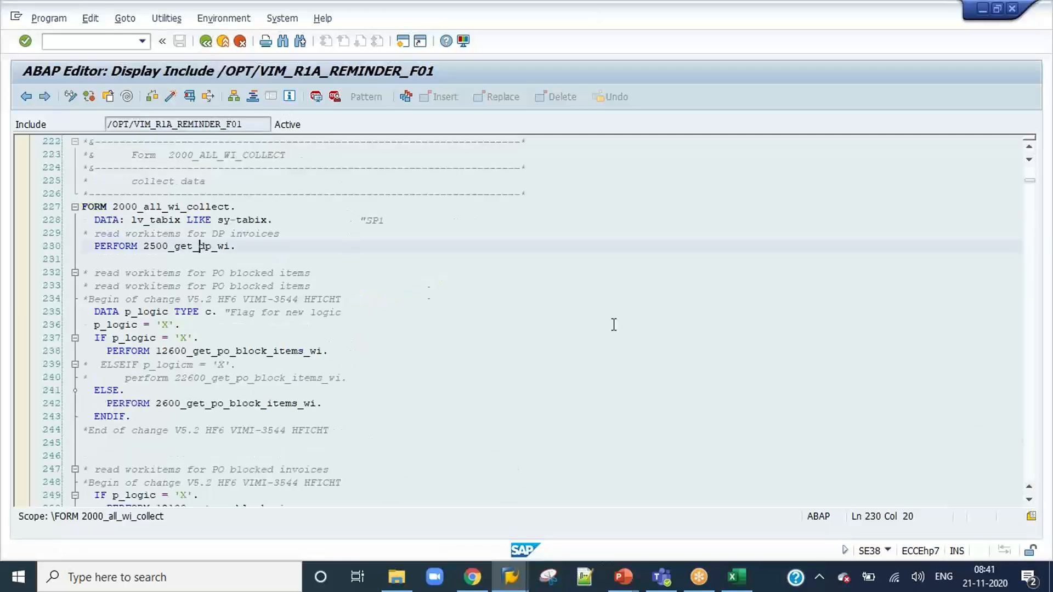
{"action": "left_click", "coordinate": [205, 45]}
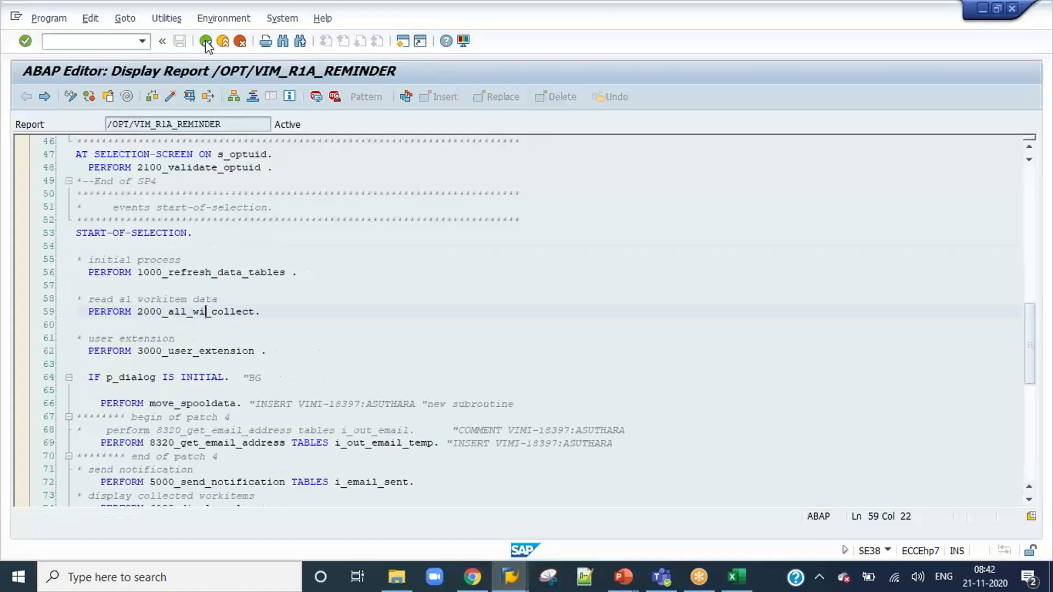
Leave the Process Configuration view for SAP Easy Access and recall /n/opt/vim_8cx50 from the command history.
{"action": "left_click", "coordinate": [342, 300]}
{"action": "scroll", "coordinate": [342, 300], "scroll_direction": "up", "scroll_amount": 2}
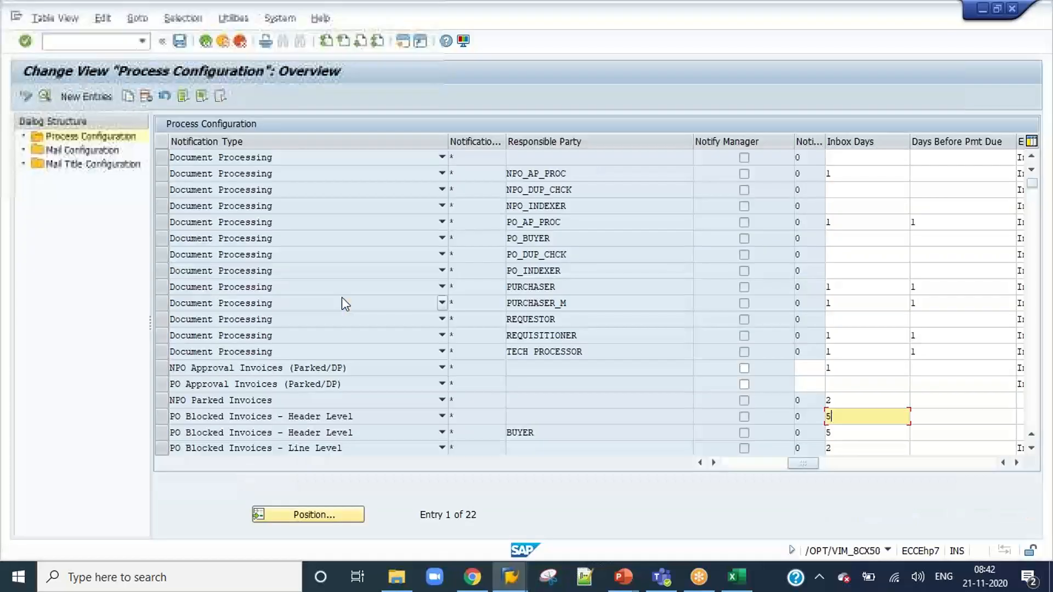
{"action": "left_click", "coordinate": [208, 42]}
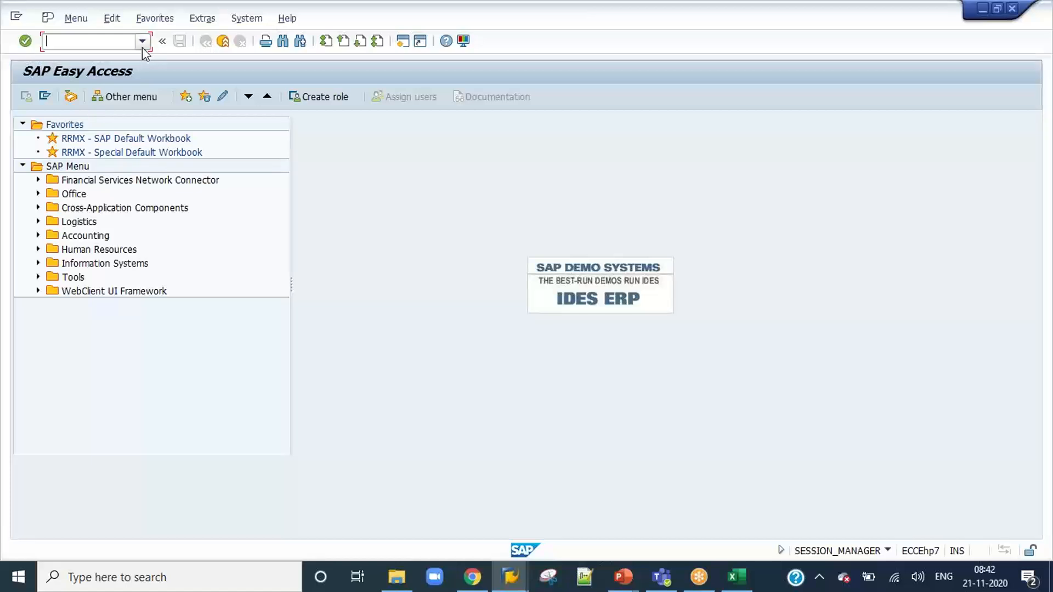
{"action": "left_click", "coordinate": [142, 44]}
{"action": "left_click", "coordinate": [134, 132]}
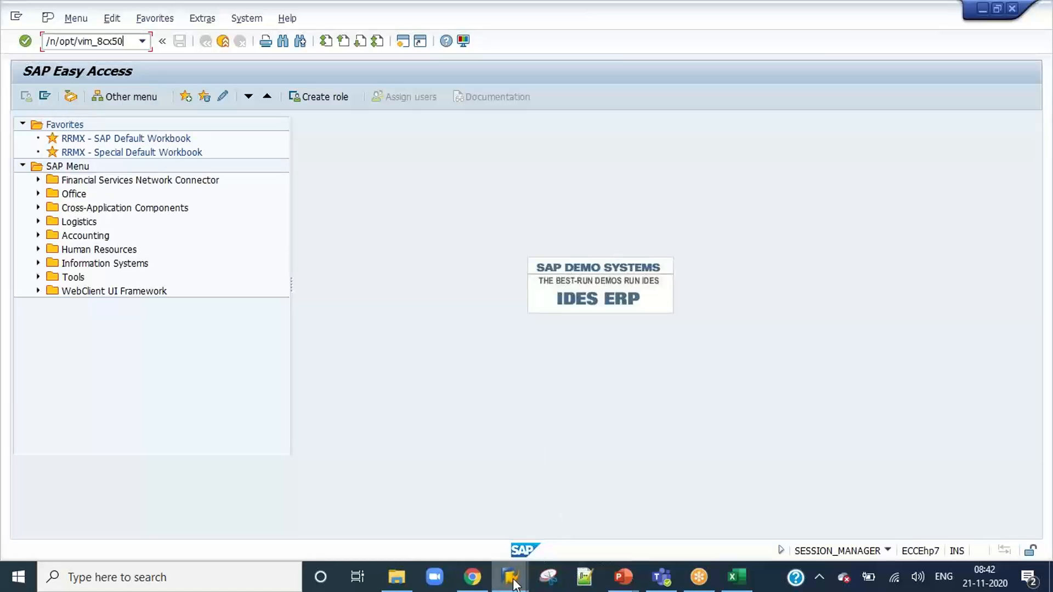
Switch from SAP Easy Access to the open SAPconnect Send Requests session.
{"action": "mouse_move", "coordinate": [510, 577]}
{"action": "left_click", "coordinate": [478, 332]}
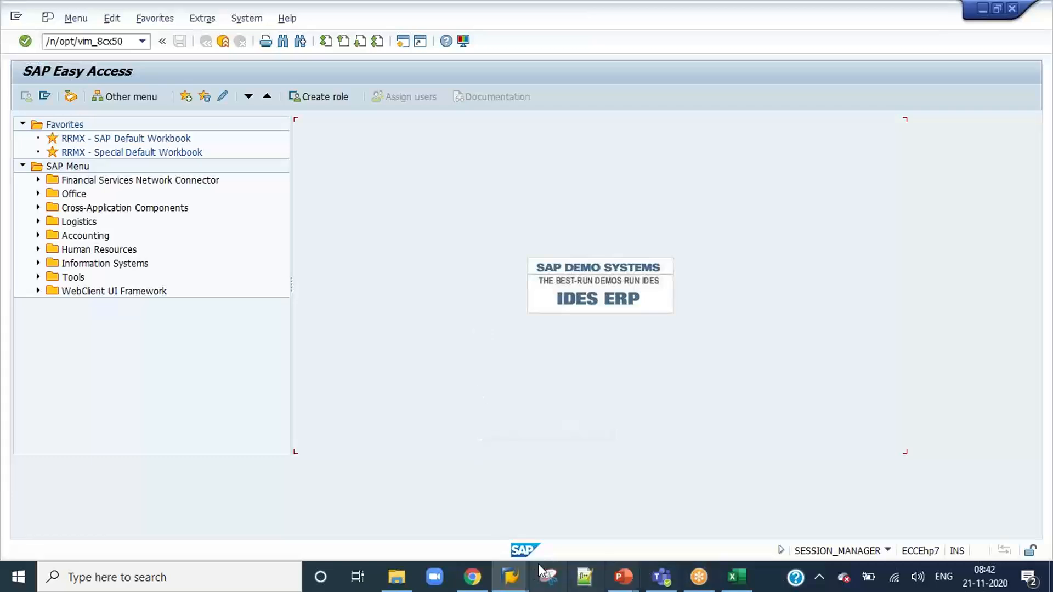
{"action": "mouse_move", "coordinate": [516, 584]}
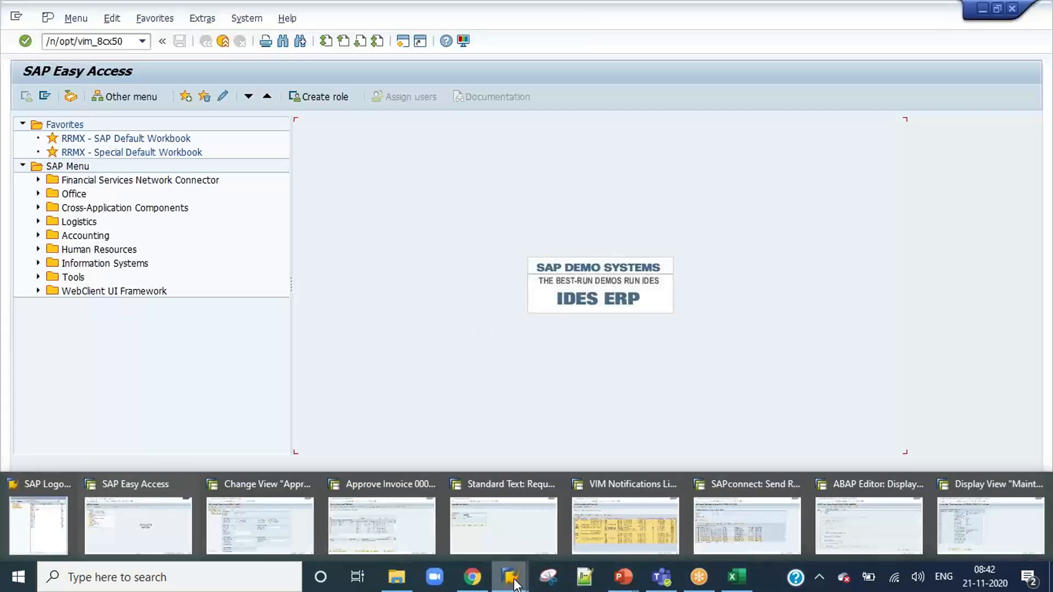
{"action": "left_click", "coordinate": [746, 525]}
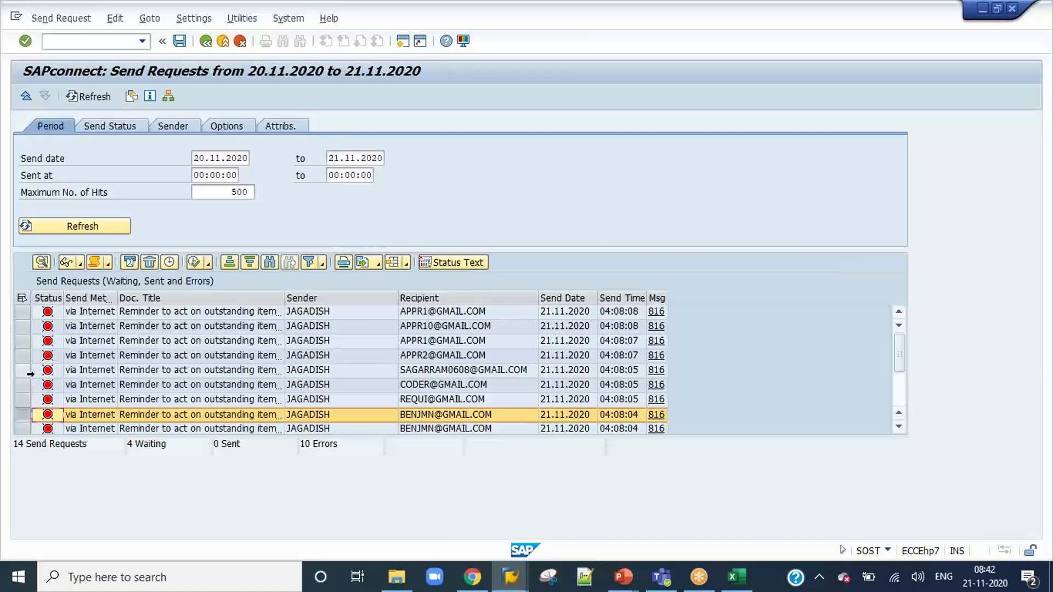
Review the end of the send request list and select the request titled Invoice dated 01.09.2020.
{"action": "scroll", "coordinate": [30, 374], "scroll_direction": "down", "scroll_amount": 2}
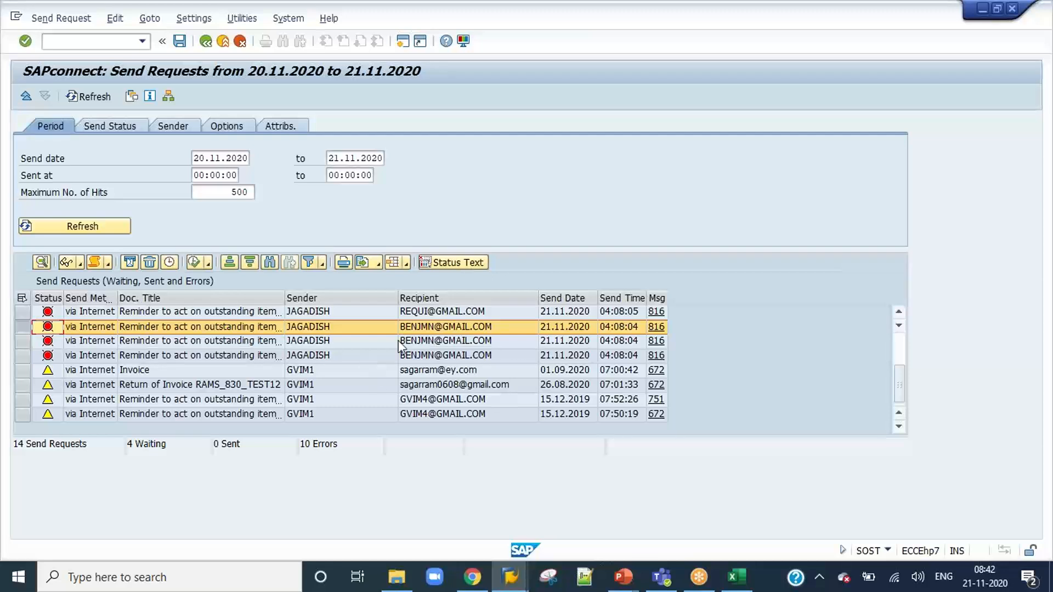
{"action": "left_click", "coordinate": [277, 356]}
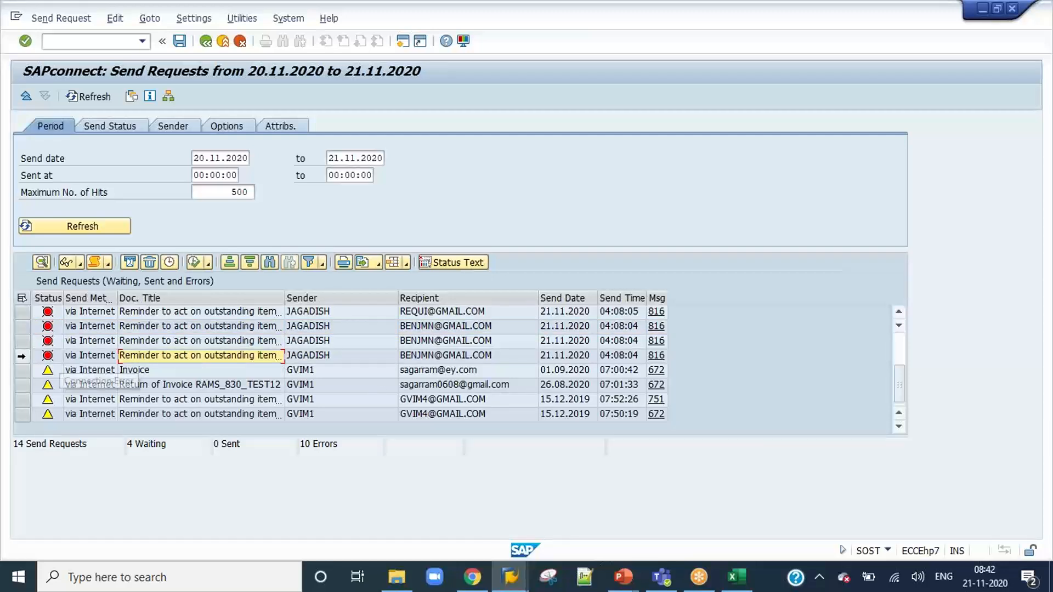
{"action": "left_click", "coordinate": [21, 356]}
{"action": "left_click", "coordinate": [19, 373]}
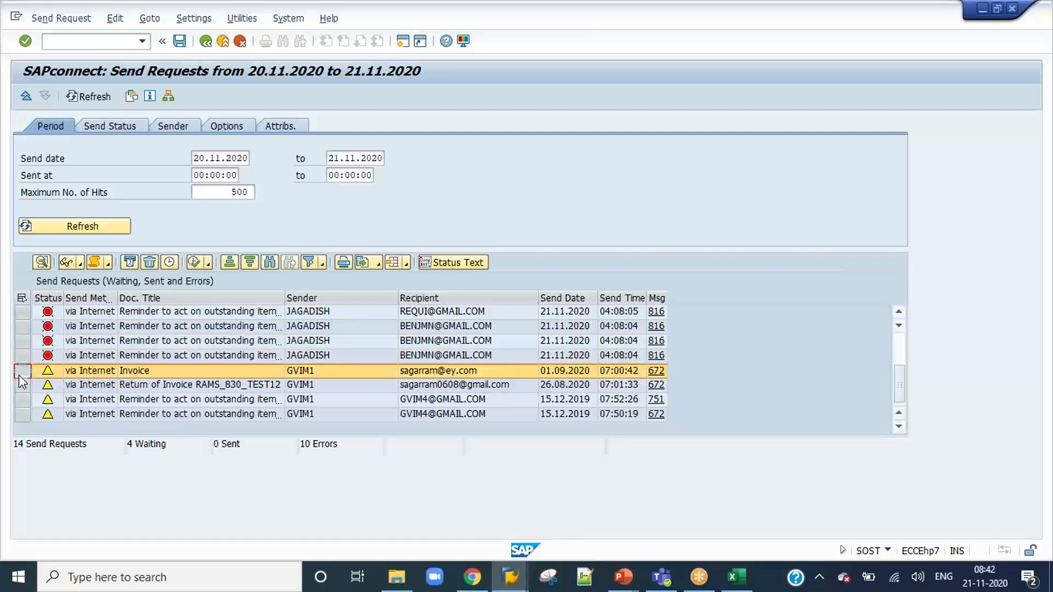
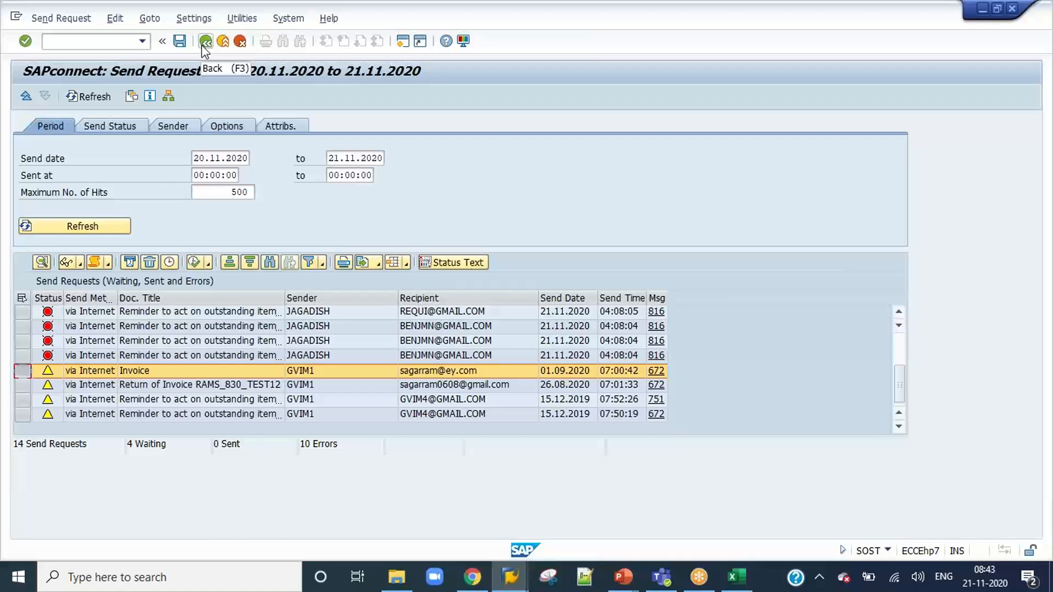
Leave the SAPconnect send requests, switch to the Content workbook in Excel, and fill cells B58 to B61 yellow.
{"action": "left_click", "coordinate": [204, 44]}
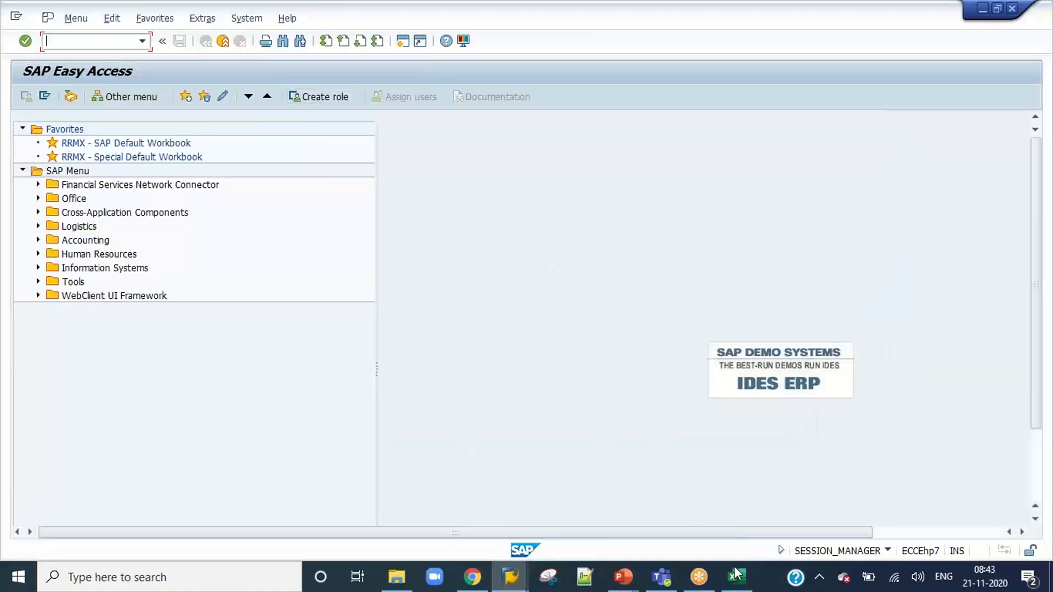
{"action": "left_click", "coordinate": [737, 575]}
{"action": "left_click", "coordinate": [247, 358]}
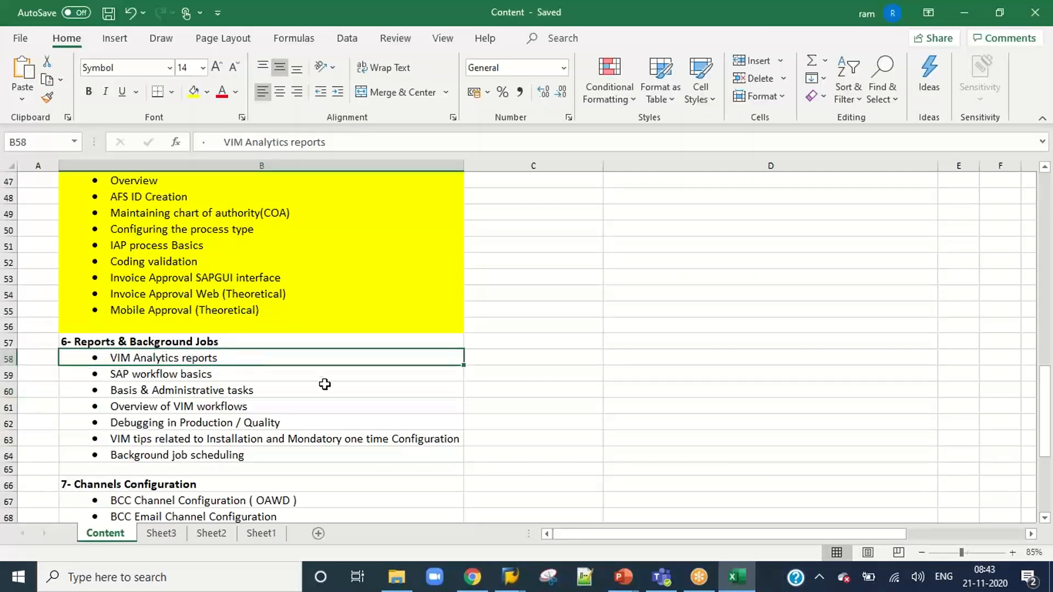
{"action": "left_click_drag", "start_coordinate": [212, 358], "coordinate": [214, 406]}
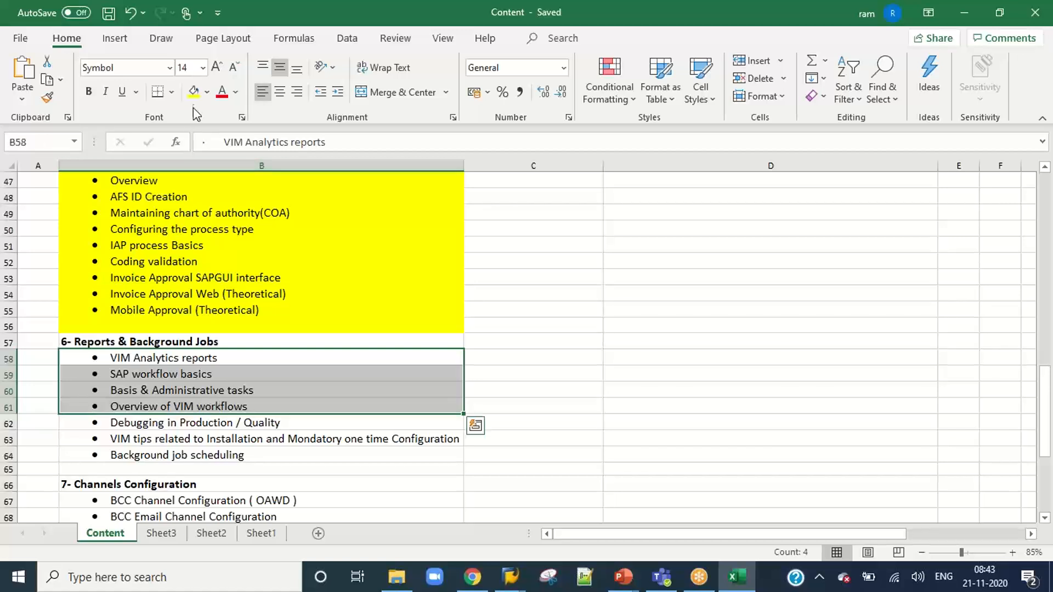
{"action": "left_click", "coordinate": [194, 90]}
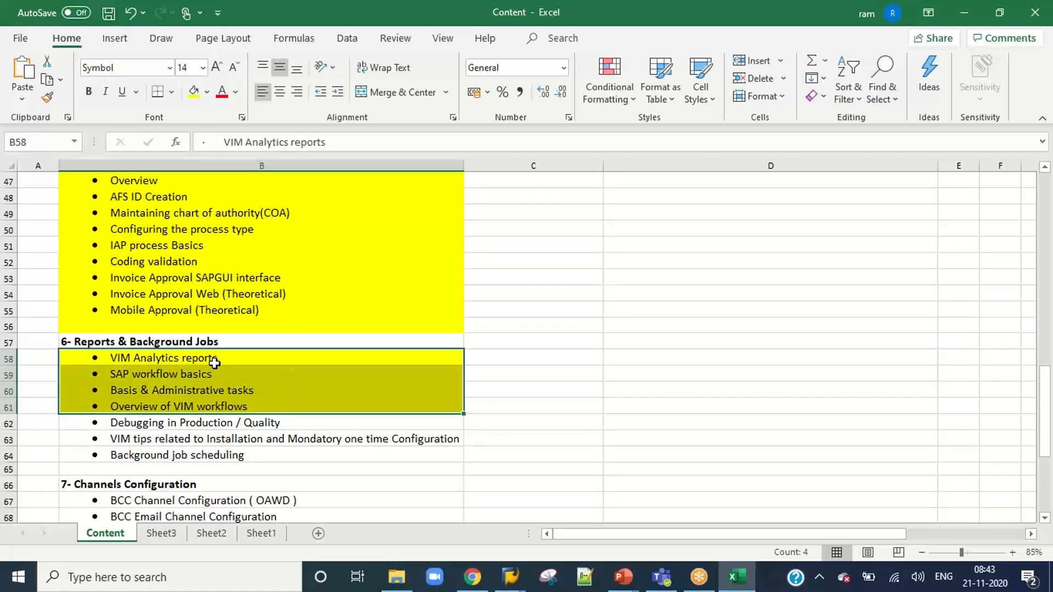
Fill the heading 6- Reports & Background Jobs in cell B57 yellow.
{"action": "left_click", "coordinate": [281, 368]}
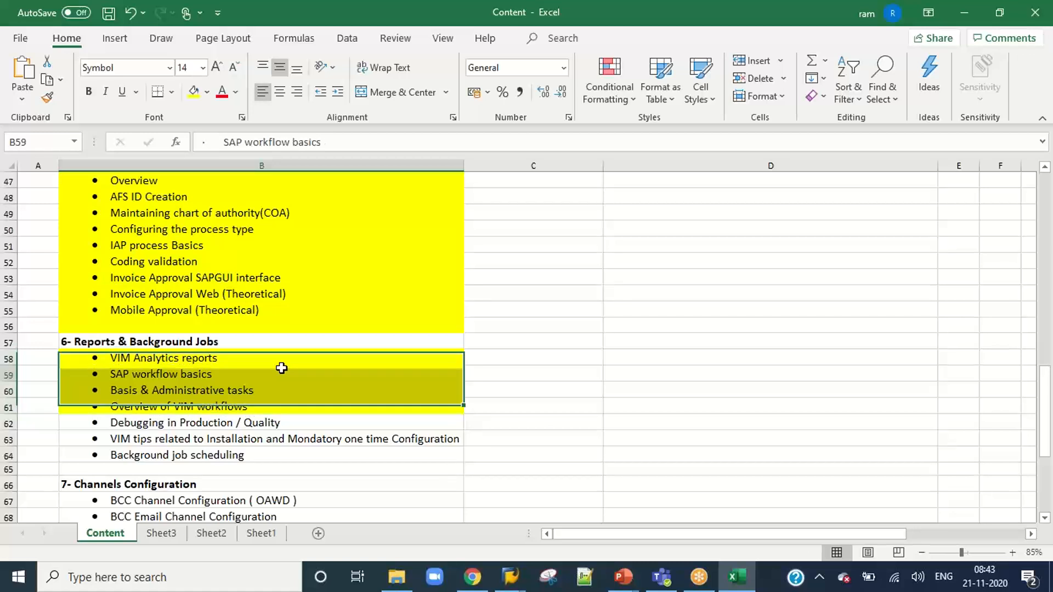
{"action": "left_click", "coordinate": [209, 342]}
{"action": "left_click", "coordinate": [193, 92]}
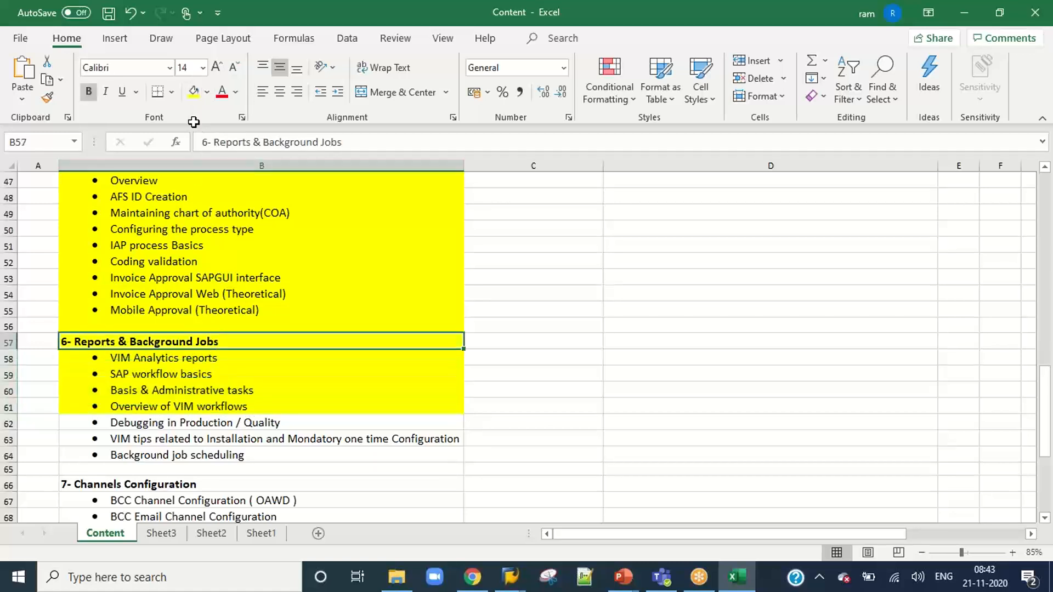
{"action": "left_click", "coordinate": [255, 368]}
Review the unhighlighted topics from Debugging in Production / Quality through section 9, and return to VIM Analytics reports in B58.
{"action": "left_click_drag", "start_coordinate": [229, 427], "coordinate": [230, 446]}
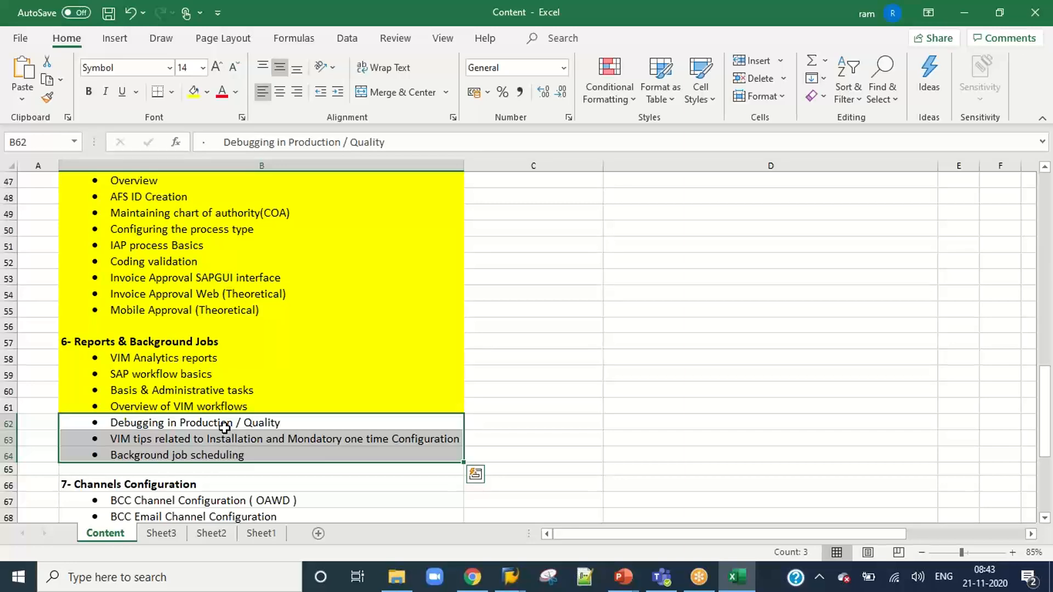
{"action": "scroll", "coordinate": [225, 428], "scroll_direction": "down", "scroll_amount": 3}
{"action": "scroll", "coordinate": [225, 428], "scroll_direction": "down", "scroll_amount": 3}
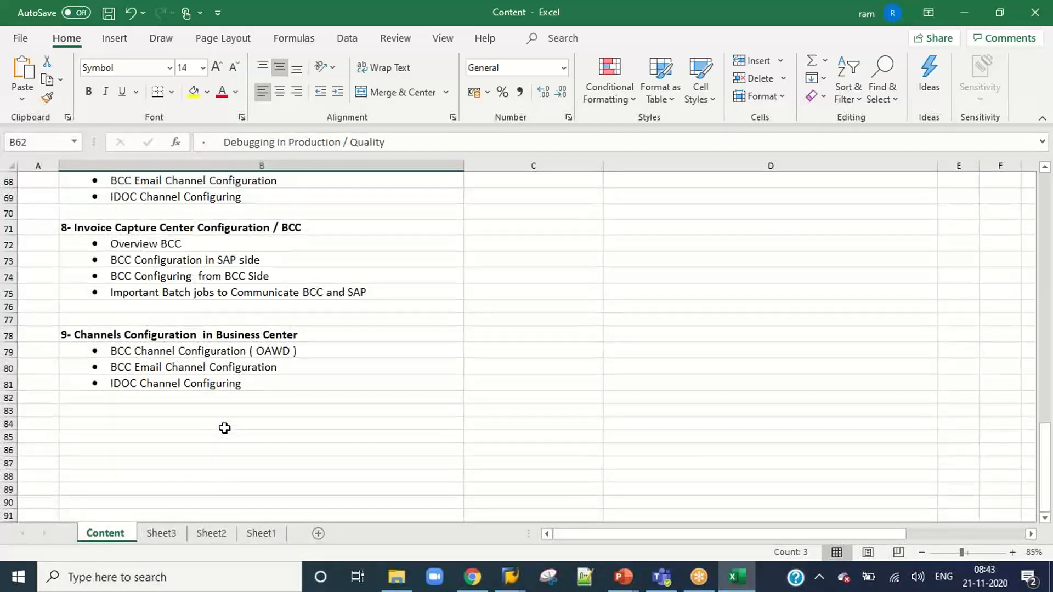
{"action": "scroll", "coordinate": [224, 426], "scroll_direction": "up", "scroll_amount": 4}
{"action": "scroll", "coordinate": [218, 364], "scroll_direction": "up", "scroll_amount": 1}
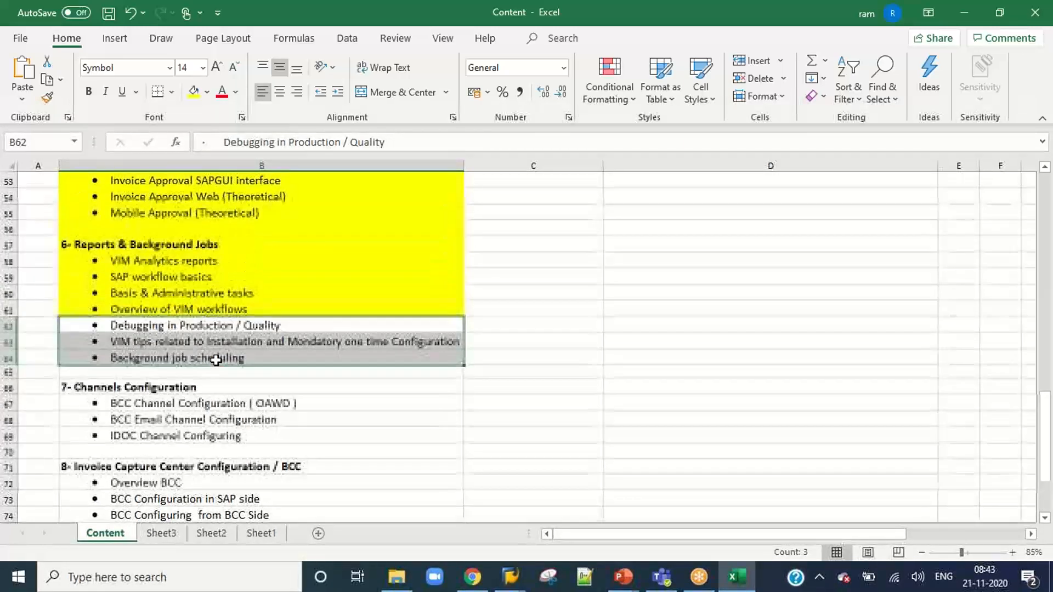
{"action": "left_click", "coordinate": [159, 245]}
{"action": "left_click", "coordinate": [160, 262]}
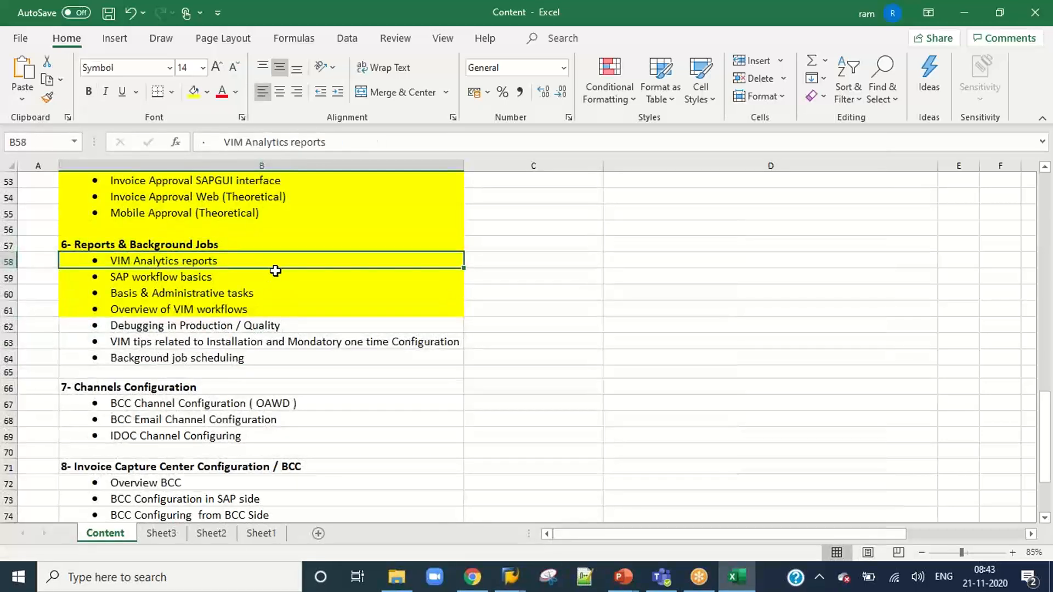
Switch to SAP, run VIM Analytics with /n/opt/vim_va2 and no selection criteria, and widen the results list.
{"action": "key", "text": "alt+Tab"}
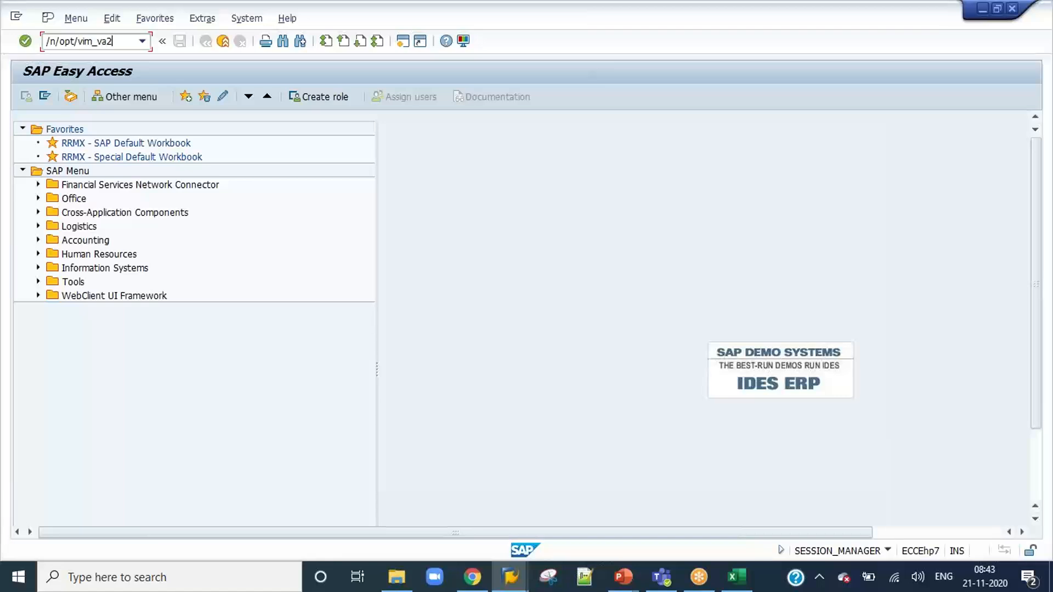
{"action": "key", "text": "Return"}
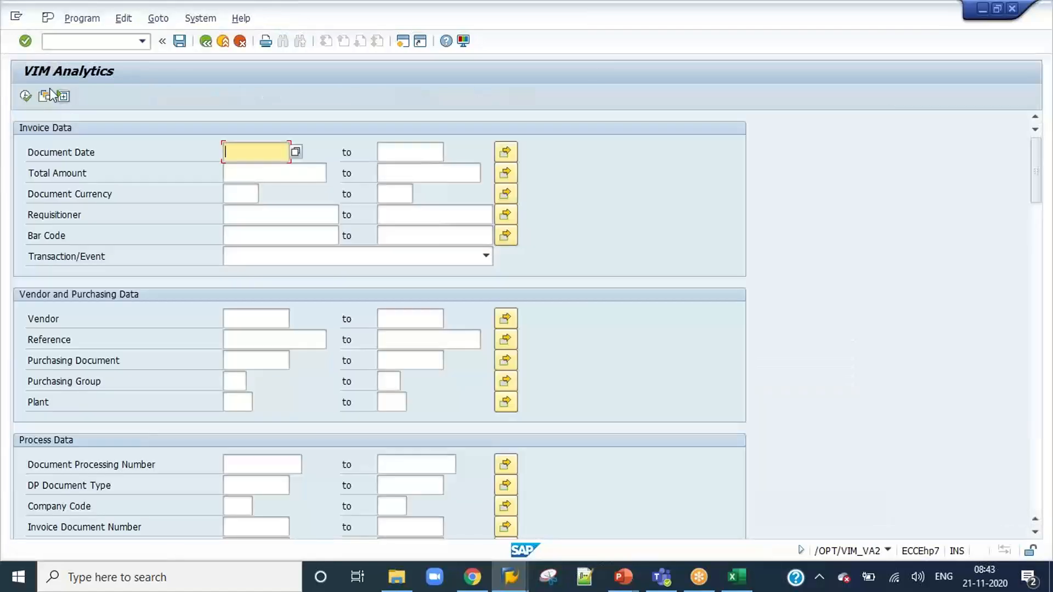
{"action": "left_click", "coordinate": [22, 96]}
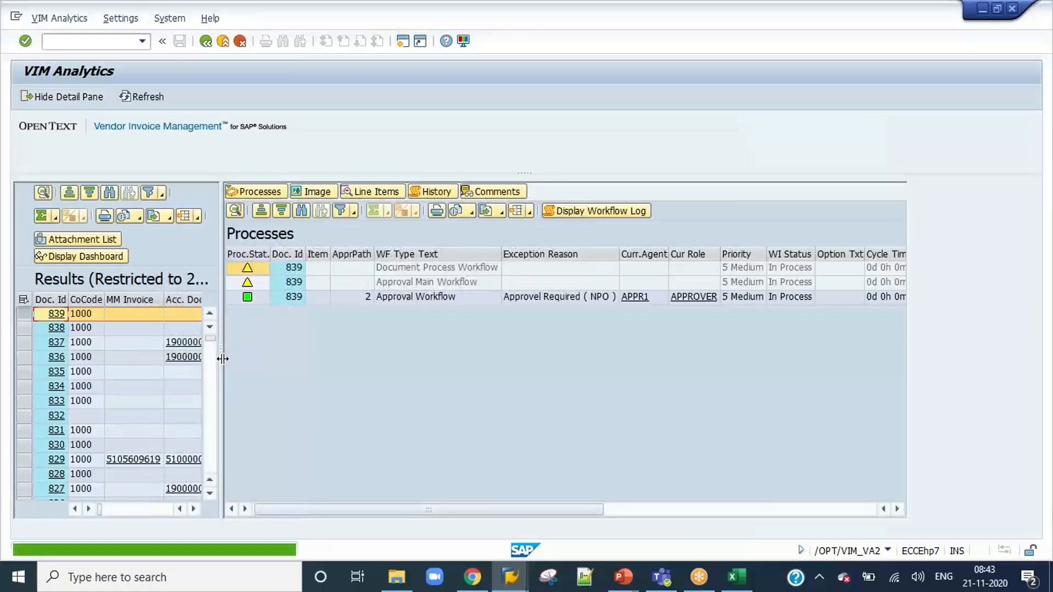
{"action": "left_click_drag", "start_coordinate": [217, 357], "coordinate": [548, 354]}
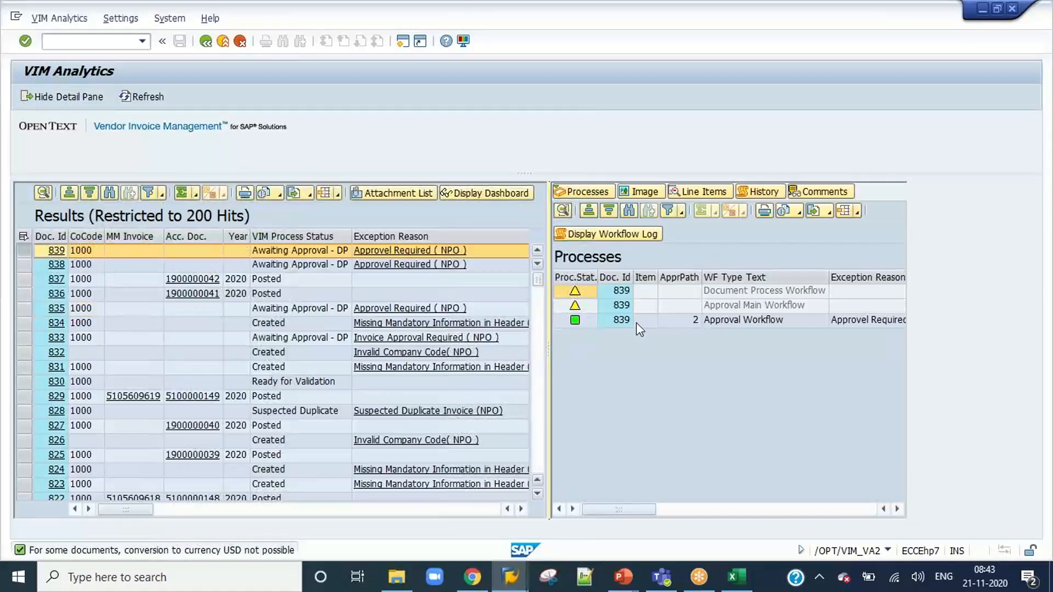
Examine the line items, process and approval history, and comments of document 839.
{"action": "left_click", "coordinate": [692, 193]}
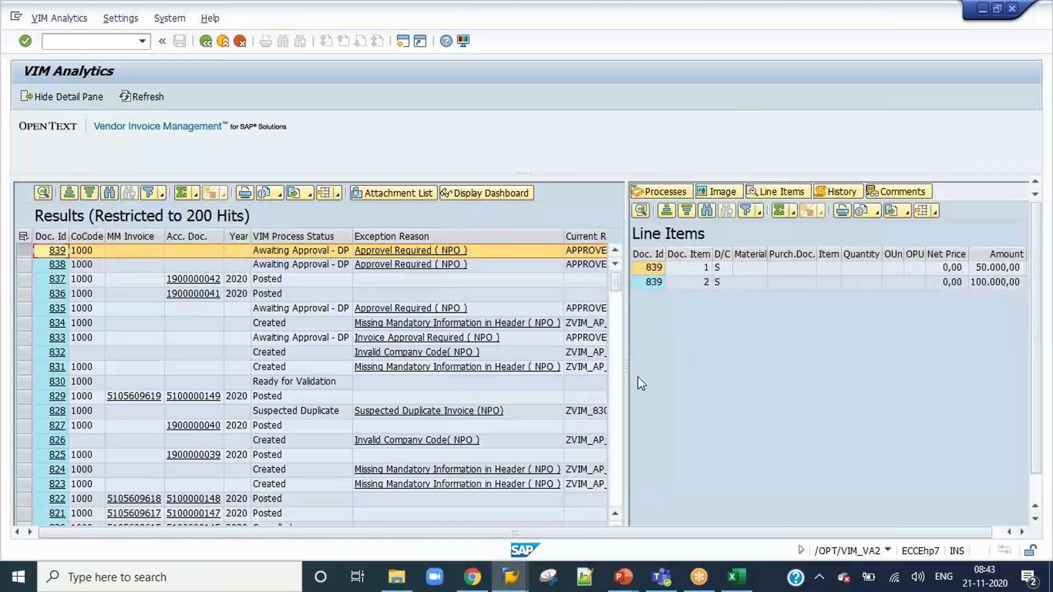
{"action": "left_click_drag", "start_coordinate": [630, 368], "coordinate": [469, 367]}
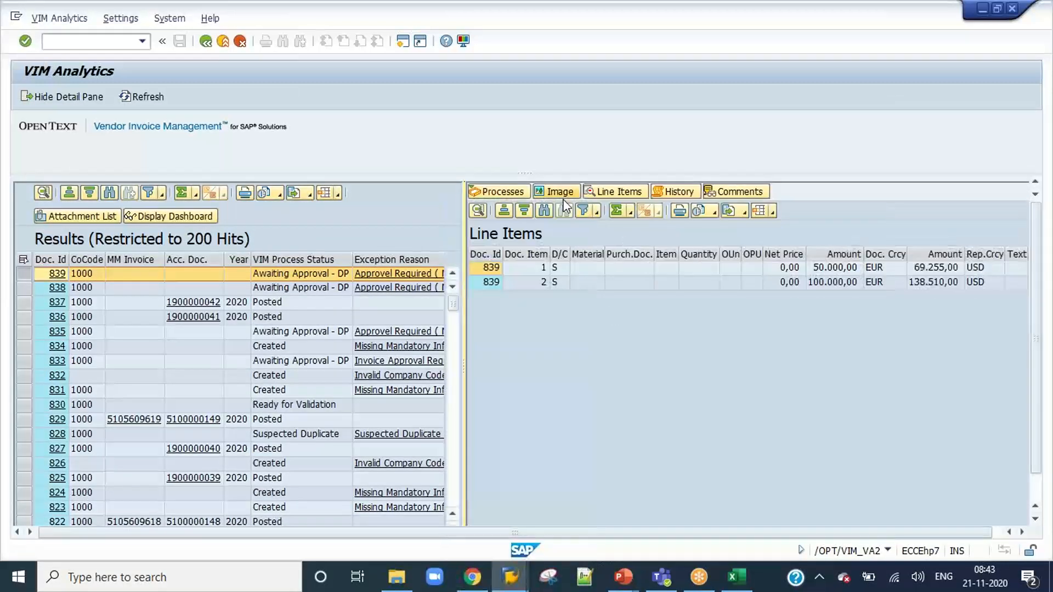
{"action": "left_click", "coordinate": [679, 192]}
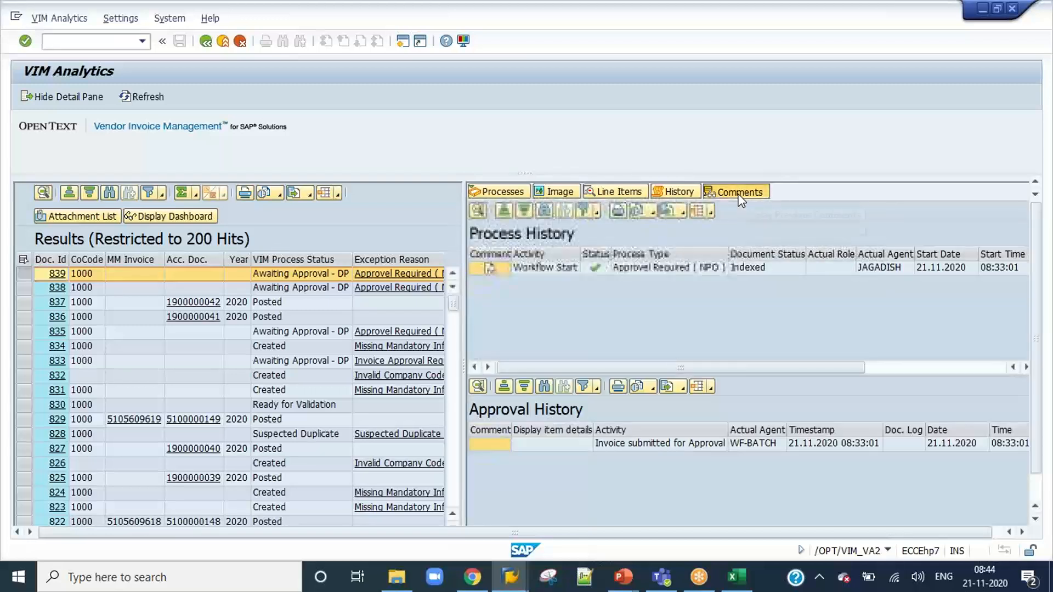
{"action": "left_click", "coordinate": [737, 192]}
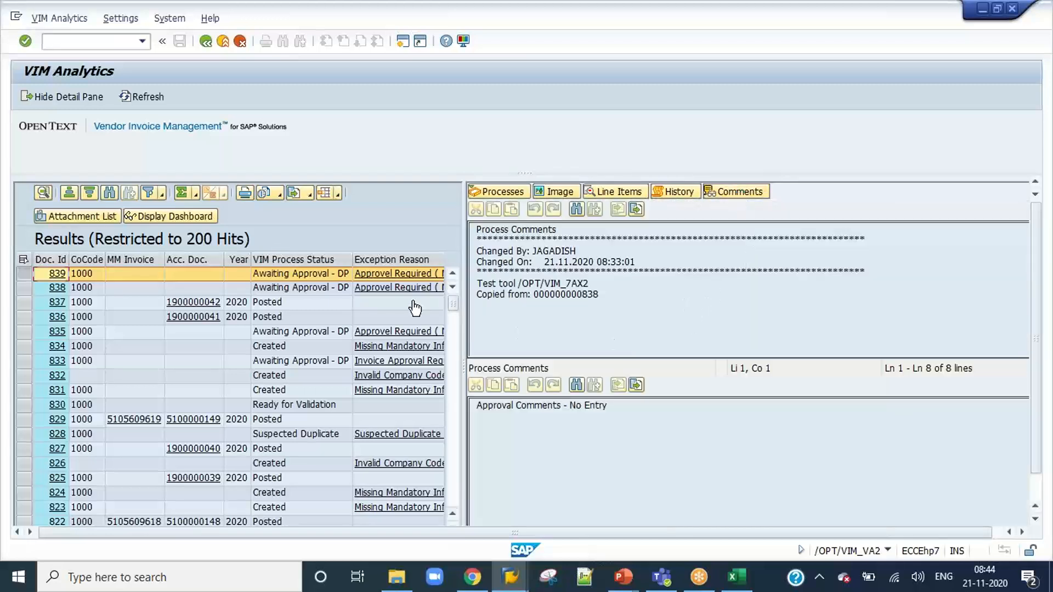
Examine the business rules behind document 839's Approvel Required ( NPO ) exception, and close the rule list.
{"action": "left_click", "coordinate": [407, 273]}
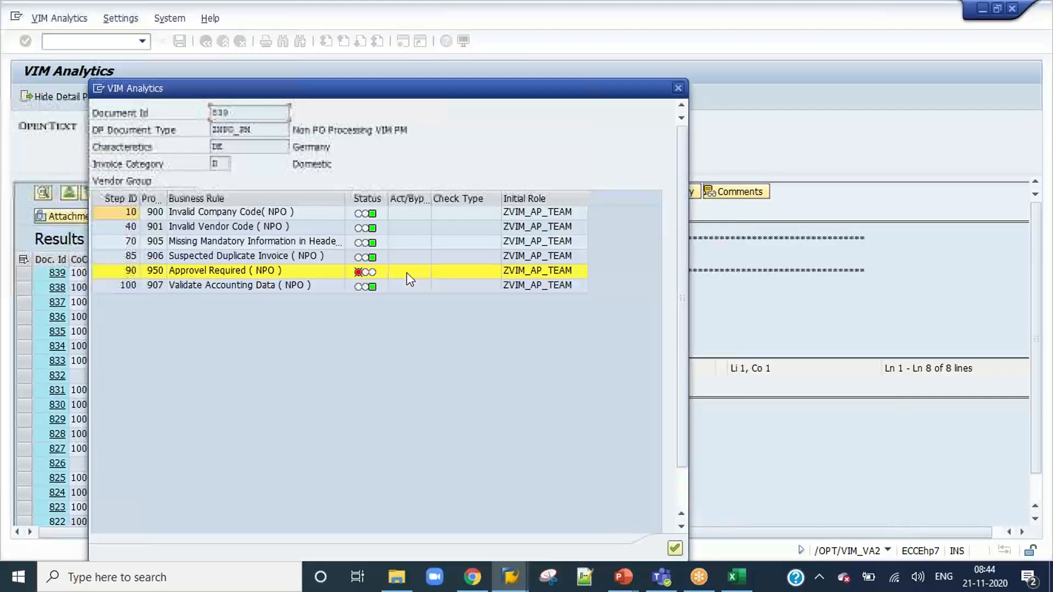
{"action": "left_click", "coordinate": [291, 243]}
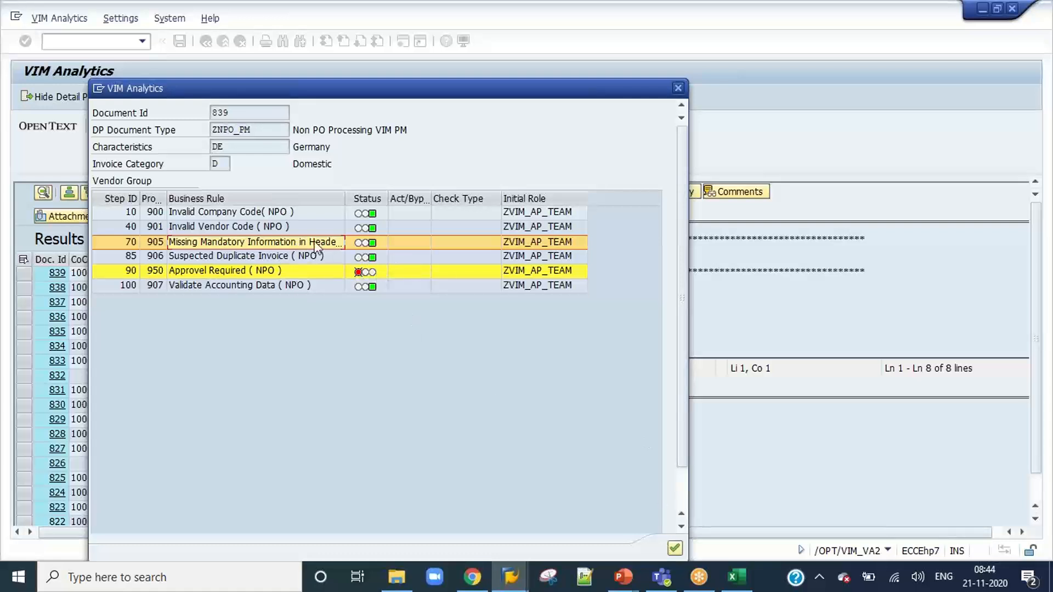
{"action": "left_click", "coordinate": [675, 548]}
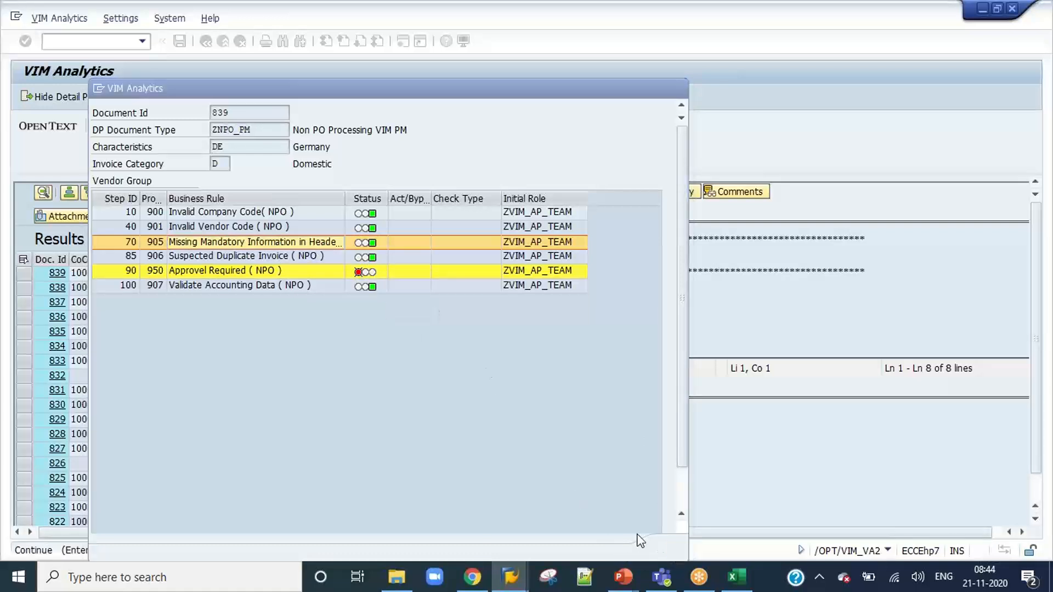
Hide the detail pane so the results use the full width, and select the row of document 838.
{"action": "left_click", "coordinate": [79, 95]}
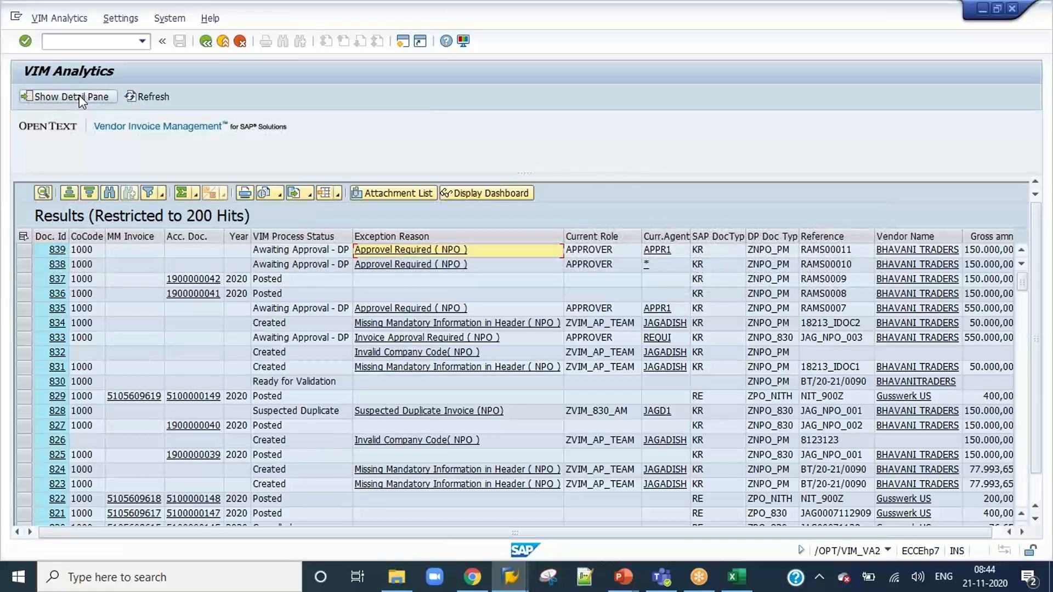
{"action": "left_click", "coordinate": [79, 96]}
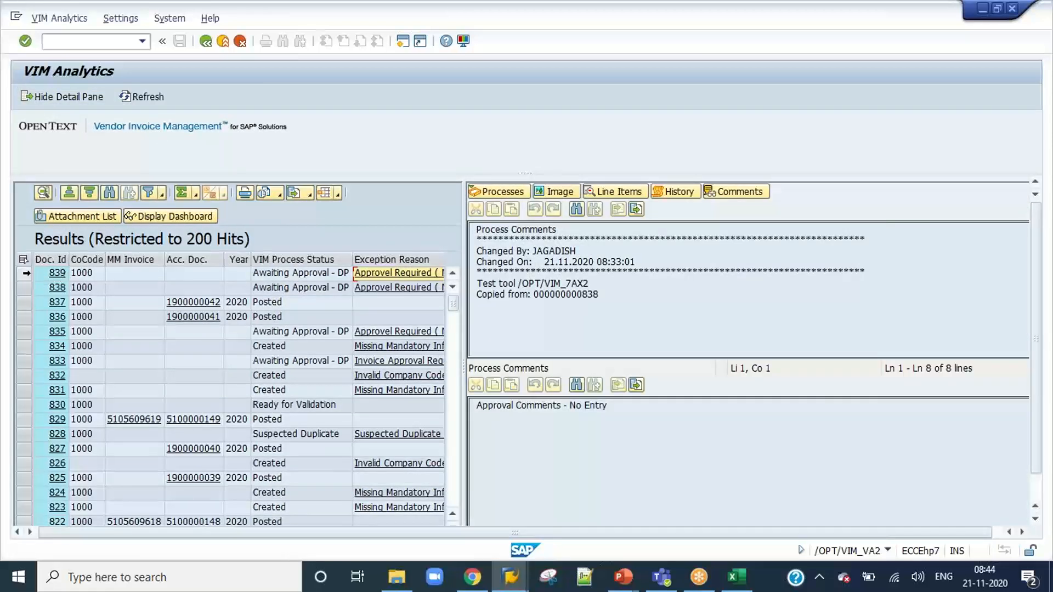
{"action": "left_click", "coordinate": [60, 97]}
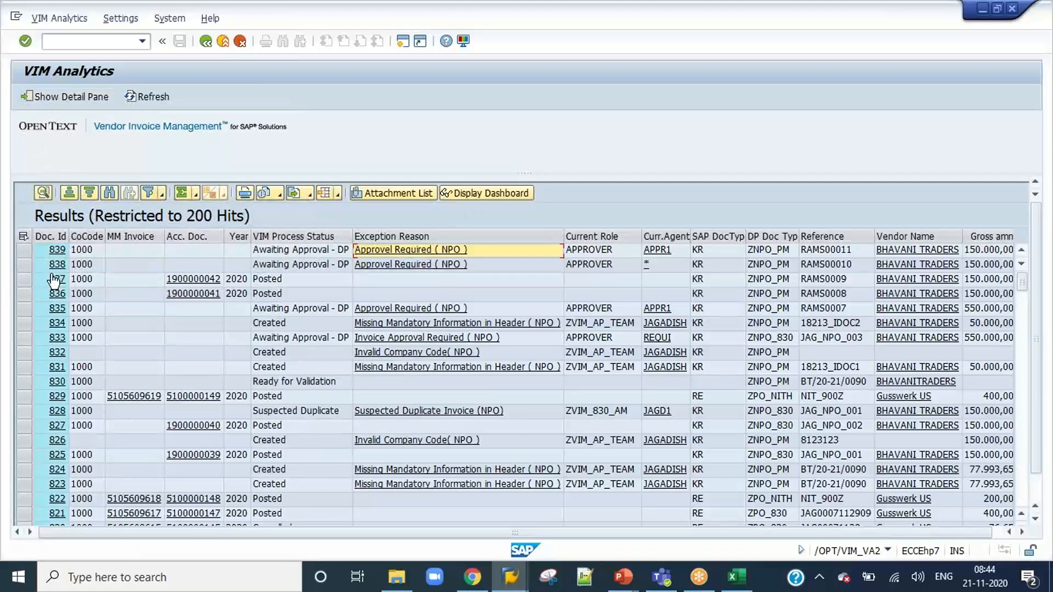
{"action": "left_click", "coordinate": [24, 265]}
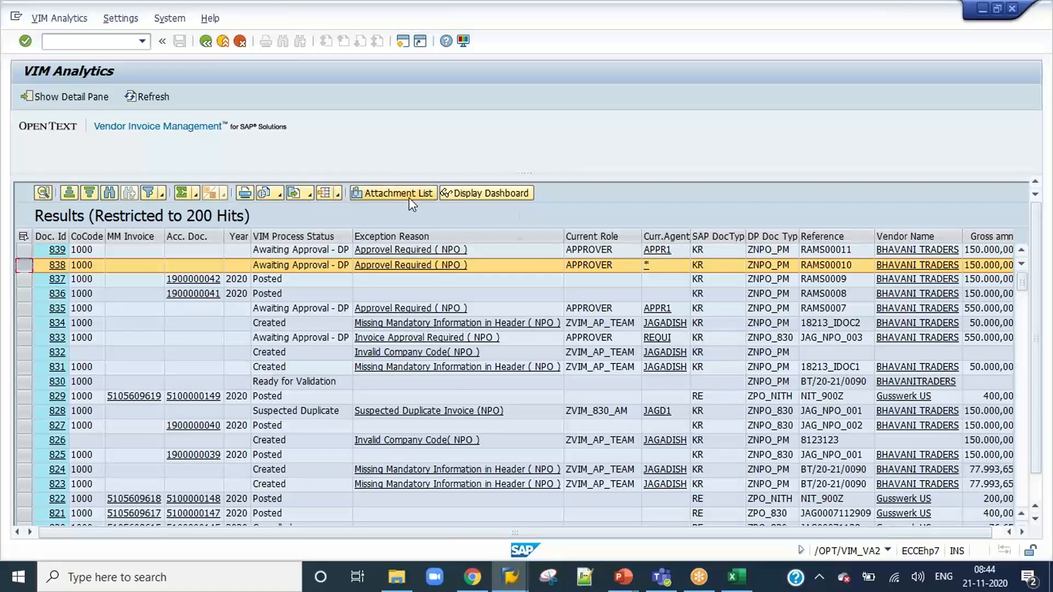
Return to the VIM Analytics selection screen and review its criteria down to the Report Options.
{"action": "left_click", "coordinate": [205, 41]}
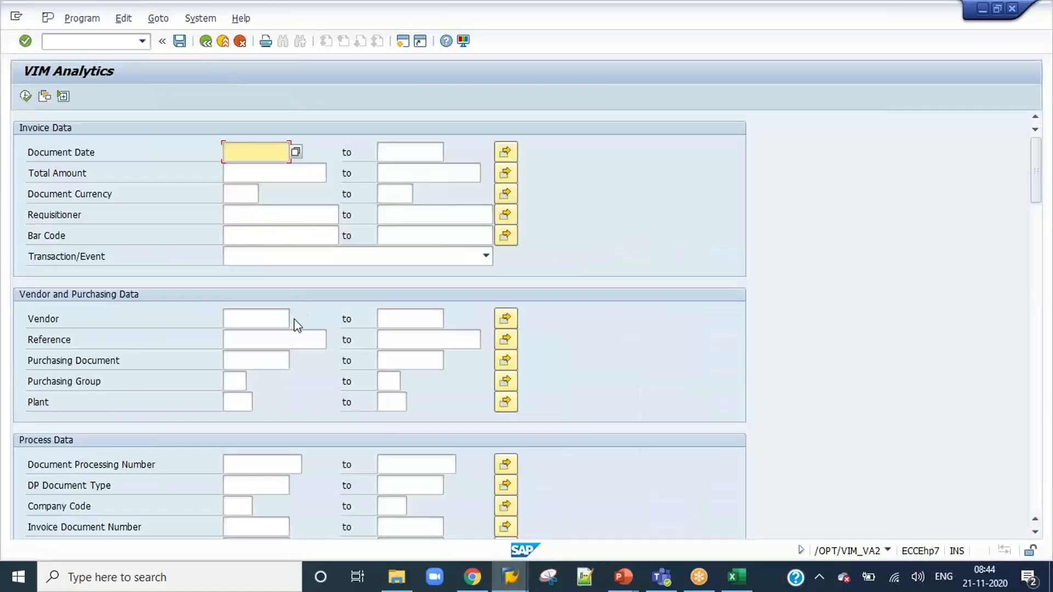
{"action": "scroll", "coordinate": [296, 325], "scroll_direction": "down", "scroll_amount": 5}
{"action": "scroll", "coordinate": [294, 320], "scroll_direction": "down", "scroll_amount": 3}
{"action": "scroll", "coordinate": [295, 320], "scroll_direction": "up", "scroll_amount": 2}
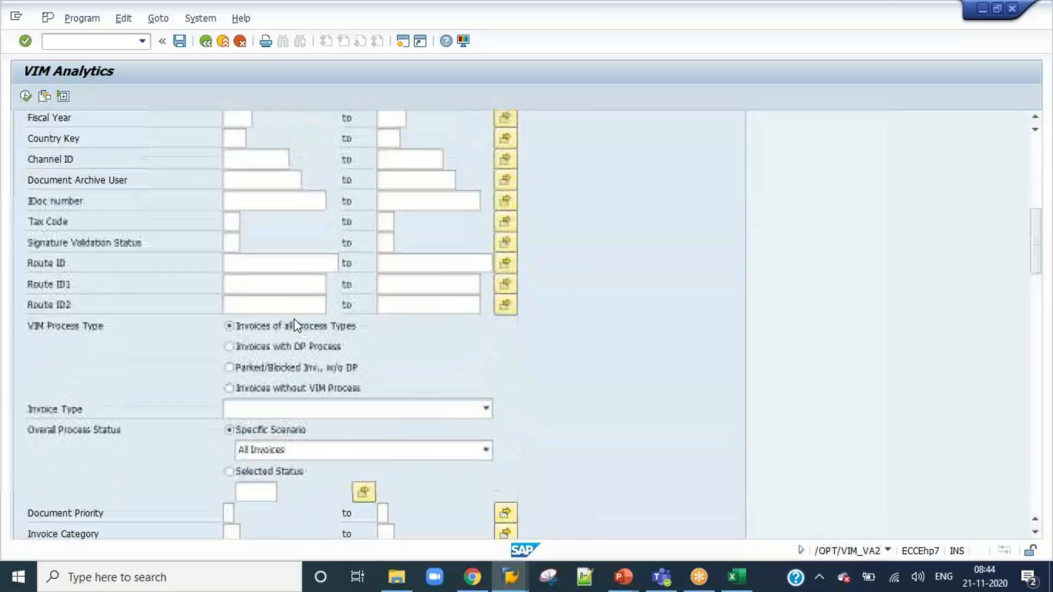
{"action": "scroll", "coordinate": [296, 325], "scroll_direction": "down", "scroll_amount": 4}
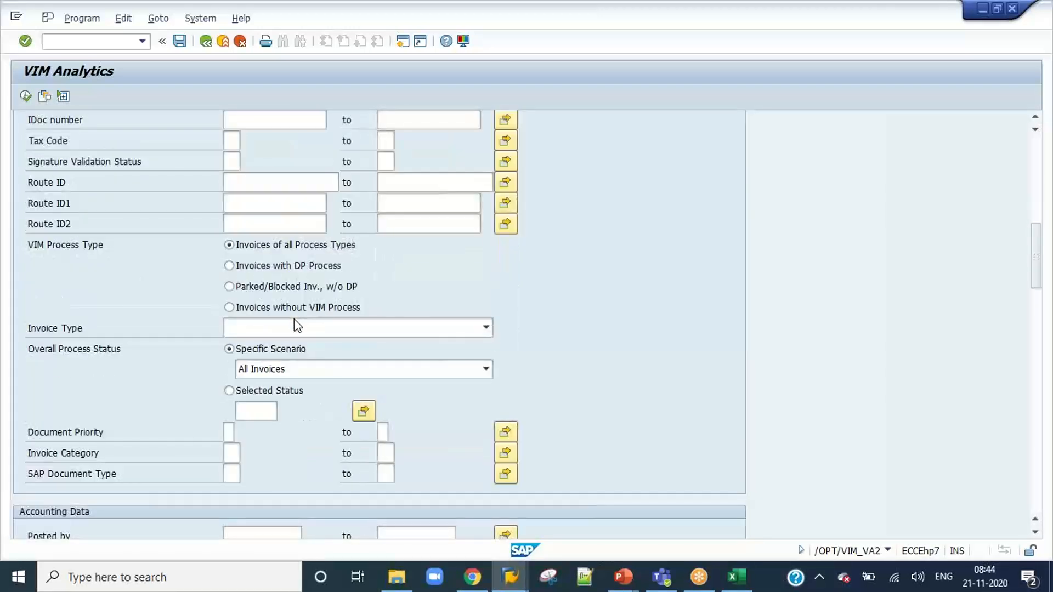
{"action": "scroll", "coordinate": [153, 329], "scroll_direction": "down", "scroll_amount": 5}
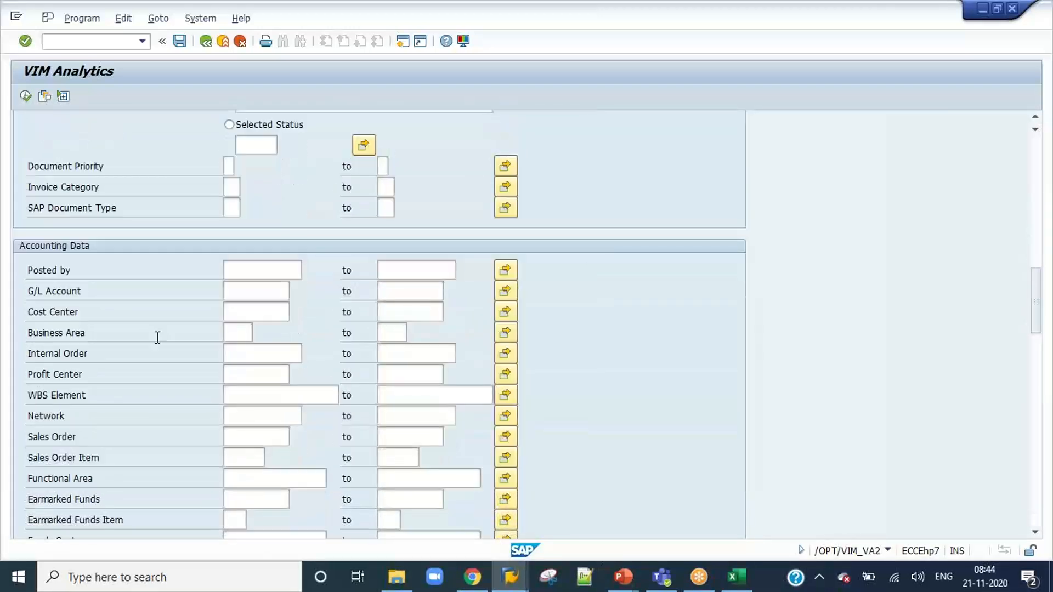
{"action": "scroll", "coordinate": [156, 337], "scroll_direction": "down", "scroll_amount": 6}
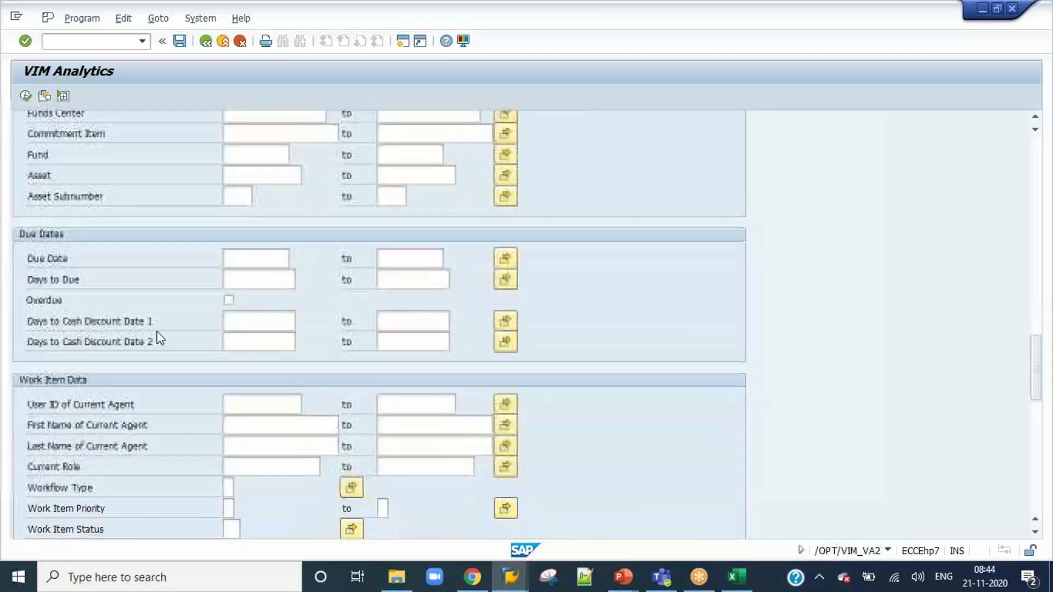
{"action": "scroll", "coordinate": [158, 328], "scroll_direction": "down", "scroll_amount": 10}
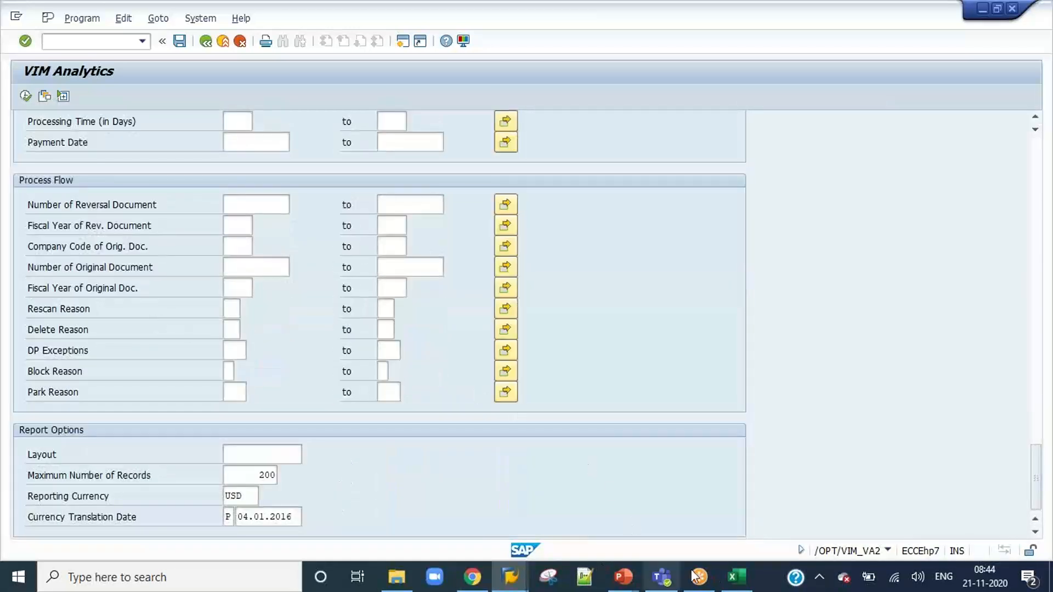
Switch to the Content workbook in Excel, select the SAP workflow basics topic in B59, and return to SAP.
{"action": "left_click", "coordinate": [736, 577]}
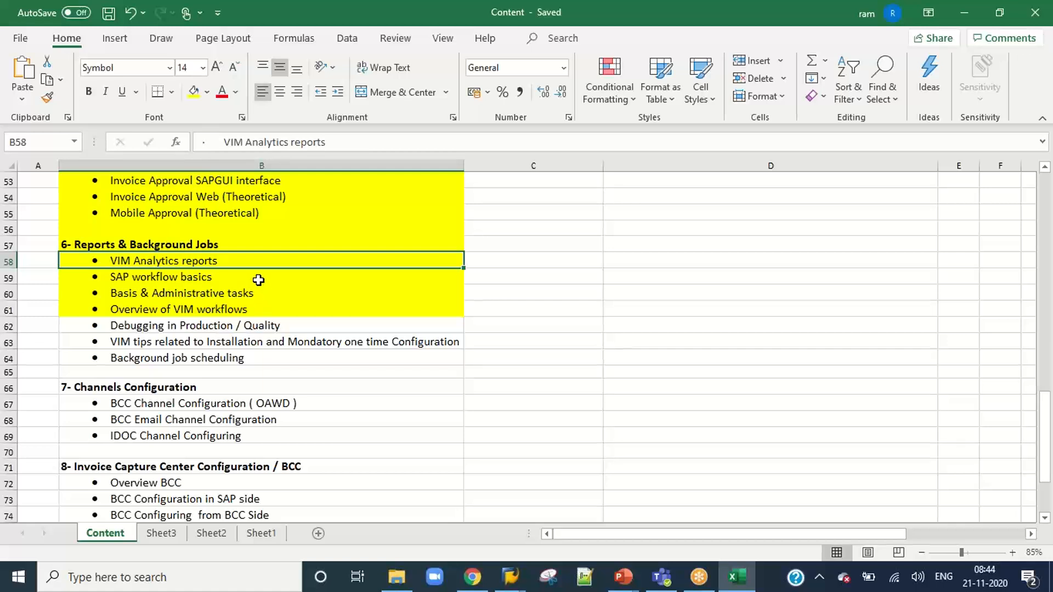
{"action": "left_click", "coordinate": [258, 279]}
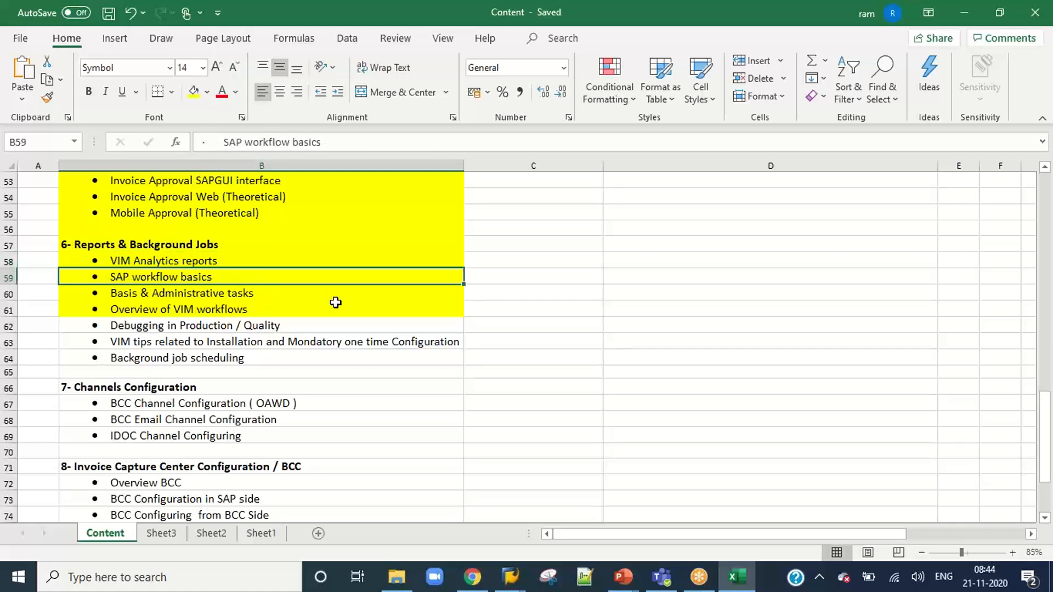
{"action": "key", "text": "alt+Tab"}
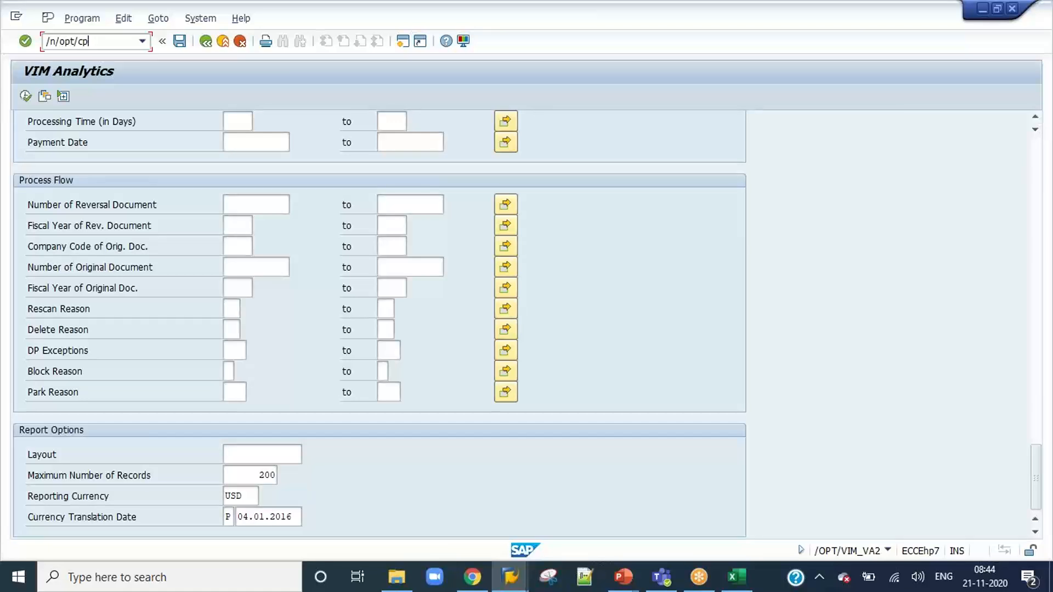
Clear the partial command /n/opt/cp from the command field.
{"action": "key", "text": "BackSpace"}
{"action": "key", "text": "BackSpace"}
{"action": "key", "text": "BackSpace"}
{"action": "key", "text": "BackSpace"}
{"action": "key", "text": "BackSpace"}
{"action": "key", "text": "BackSpace"}
{"action": "key", "text": "BackSpace"}
{"action": "key", "text": "XF86AudioLowerVolume"}
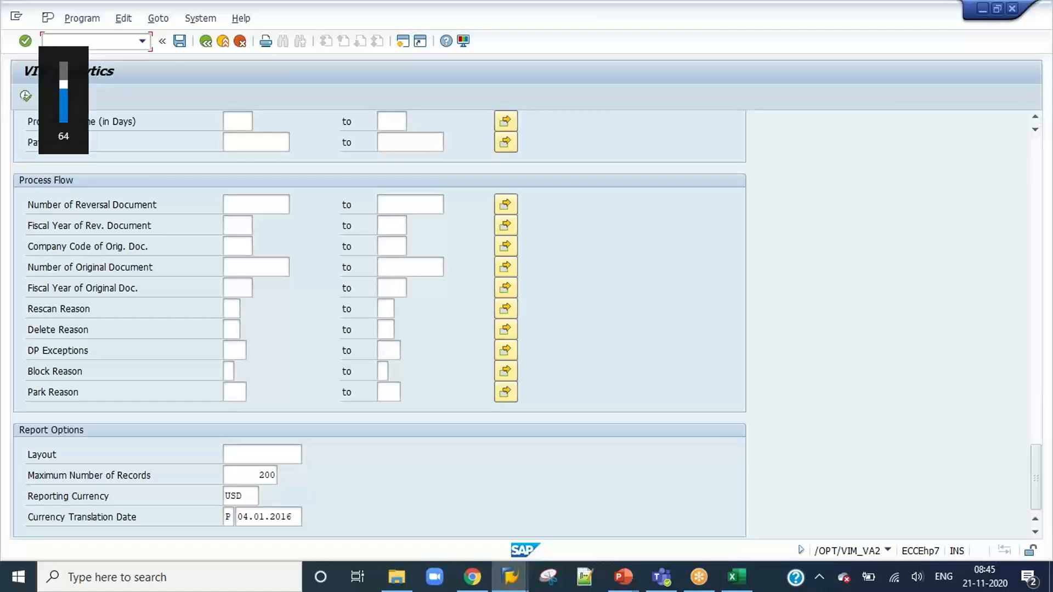
{"action": "key", "text": "XF86AudioLowerVolume"}
{"action": "key", "text": "XF86AudioLowerVolume"}
{"action": "key", "text": "XF86AudioLowerVolume"}
{"action": "key", "text": "XF86AudioLowerVolume"}
{"action": "key", "text": "XF86AudioLowerVolume"}
{"action": "key", "text": "XF86AudioLowerVolume"}
{"action": "key", "text": "XF86AudioLowerVolume"}
{"action": "key", "text": "XF86AudioLowerVolume"}
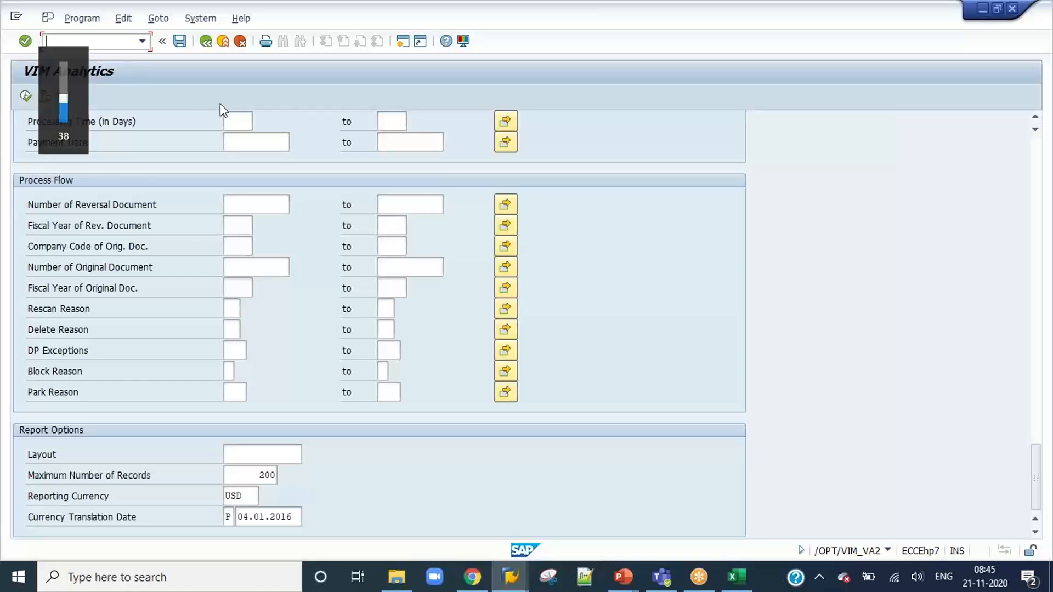
Run the VIM Analytics report with the existing selection criteria.
{"action": "left_click", "coordinate": [231, 147]}
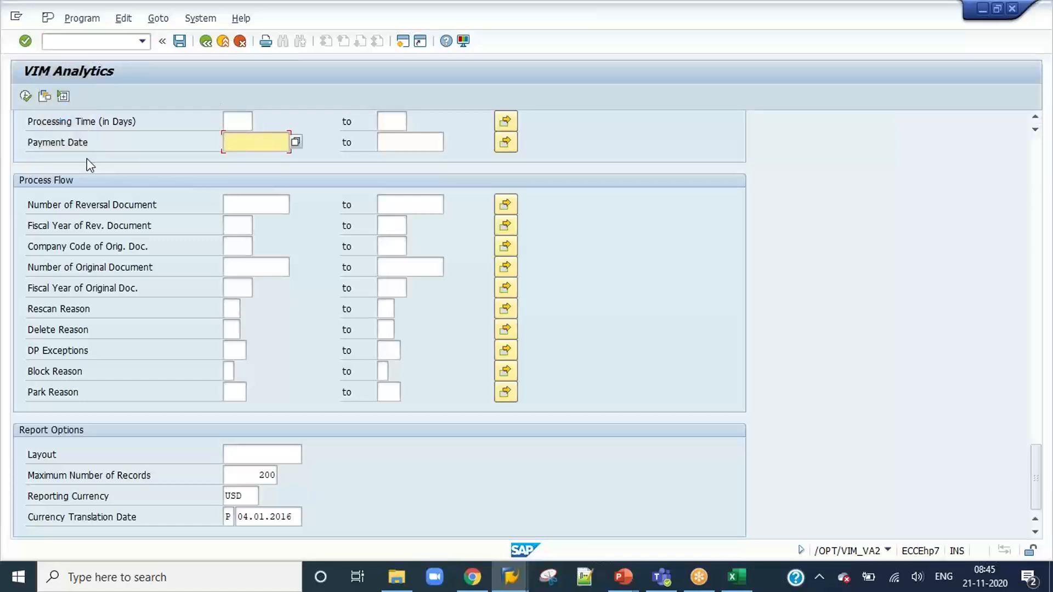
{"action": "left_click", "coordinate": [25, 96]}
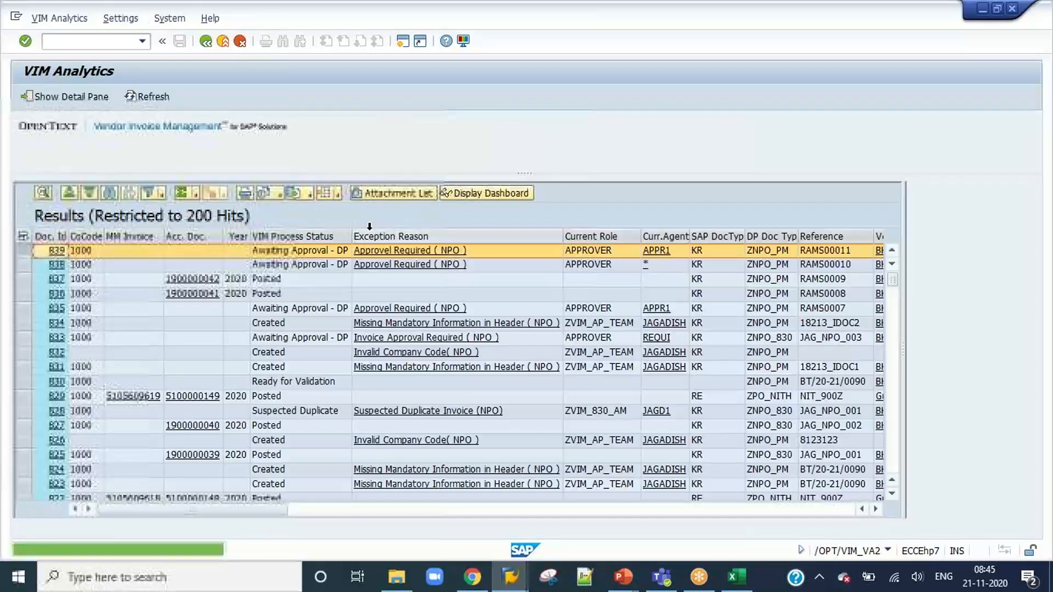
Try to open the OpenText configuration in a new session.
{"action": "left_click", "coordinate": [83, 42]}
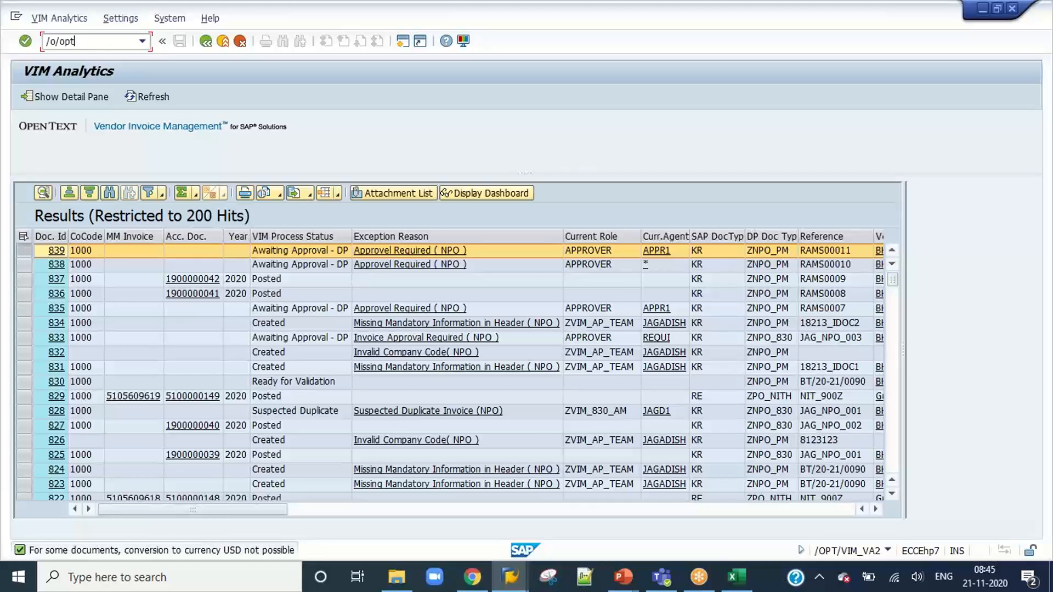
{"action": "key", "text": "Return"}
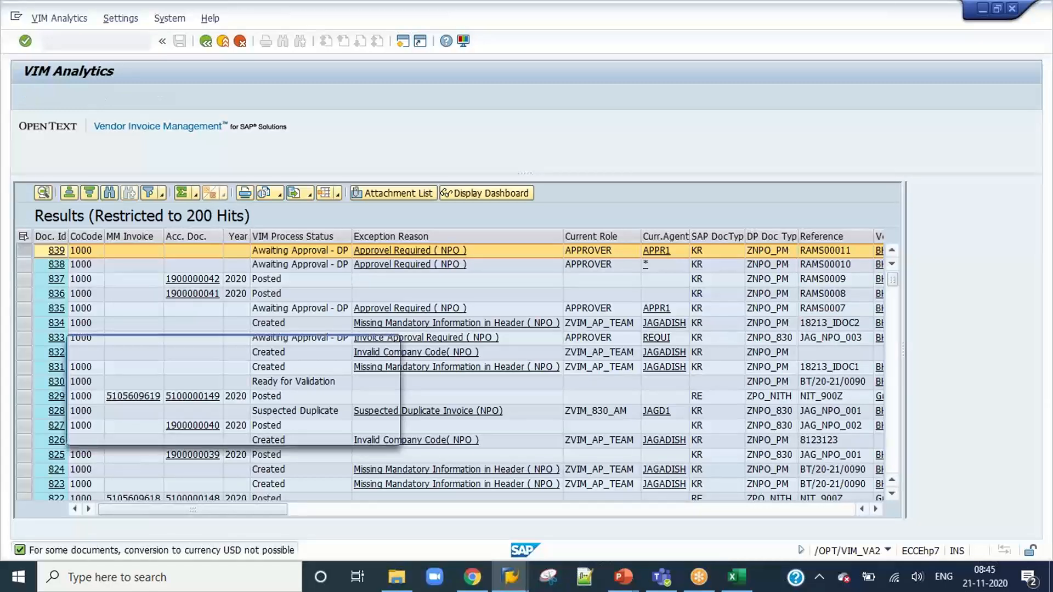
{"action": "left_click", "coordinate": [369, 431]}
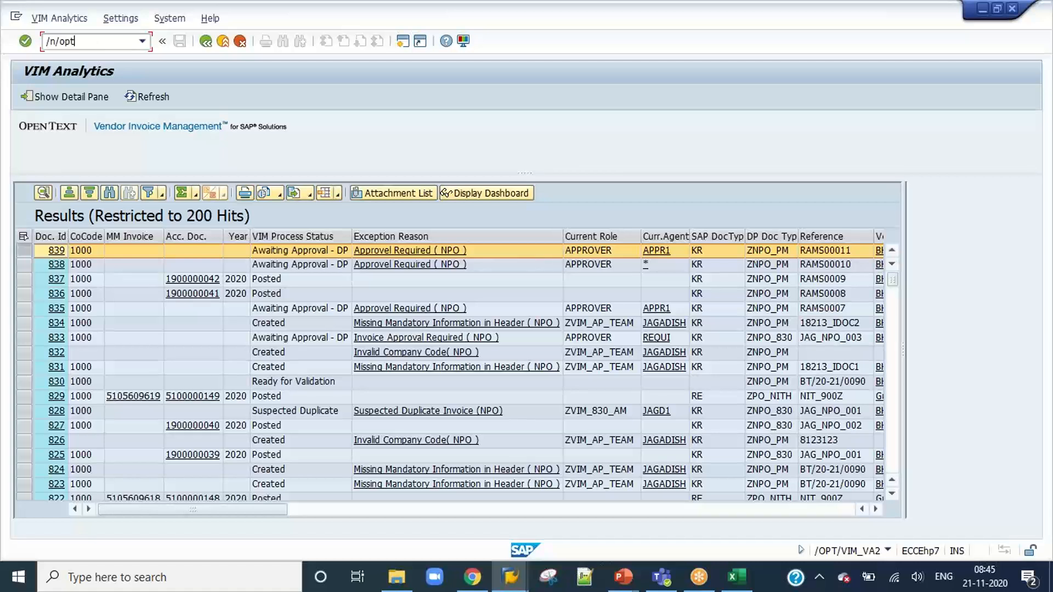
Open the OpenText configuration with /n/opt/spro and run Maintain Customizing Profiles under Cross Component Configuration, VIM Analytics (New).
{"action": "type", "text": "/n/opt/spro"}
{"action": "key", "text": "Return"}
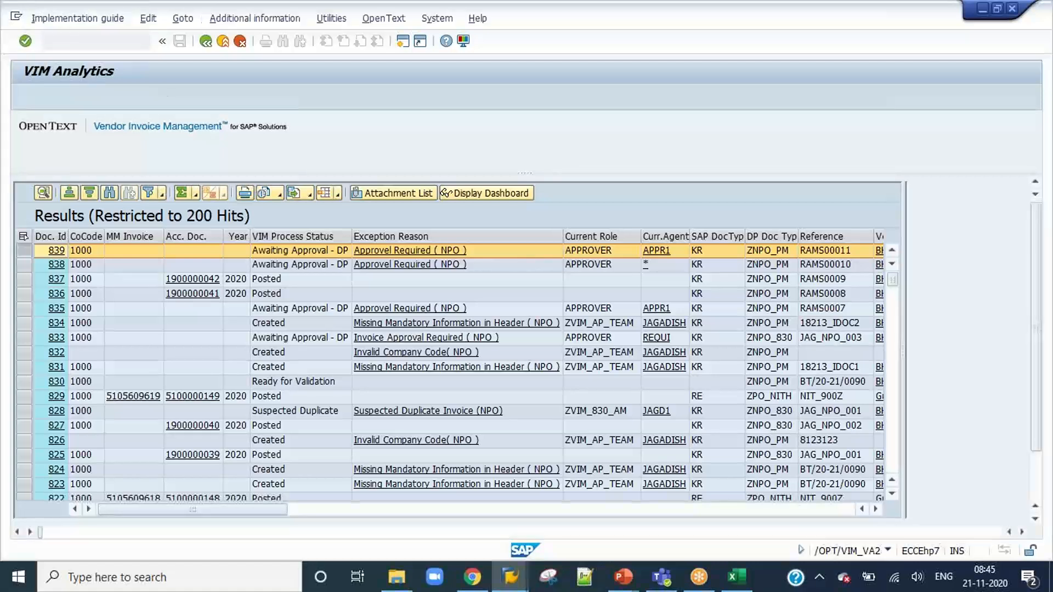
{"action": "left_click", "coordinate": [37, 207]}
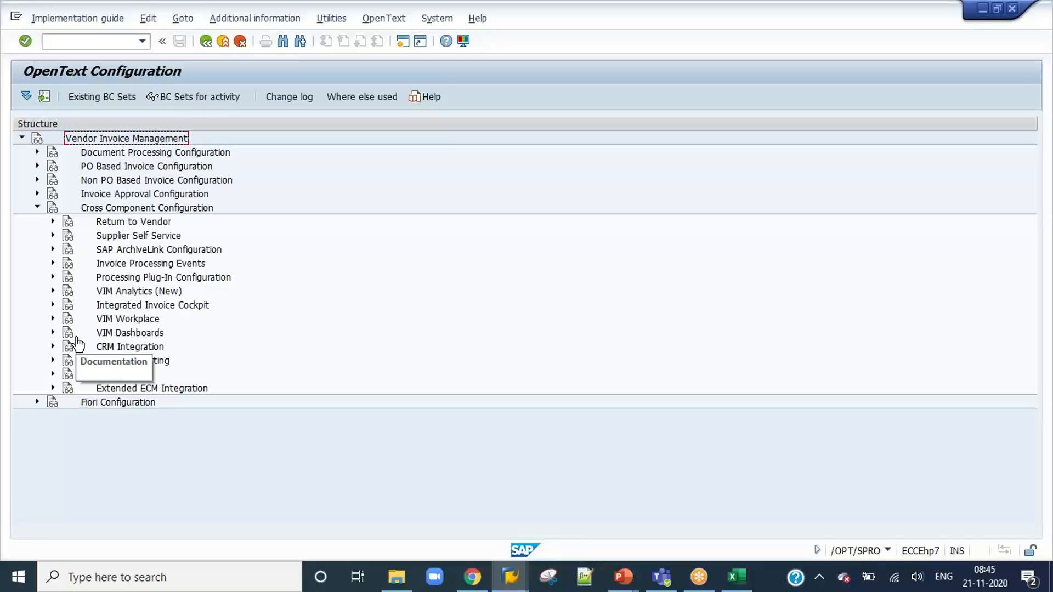
{"action": "left_click", "coordinate": [53, 290]}
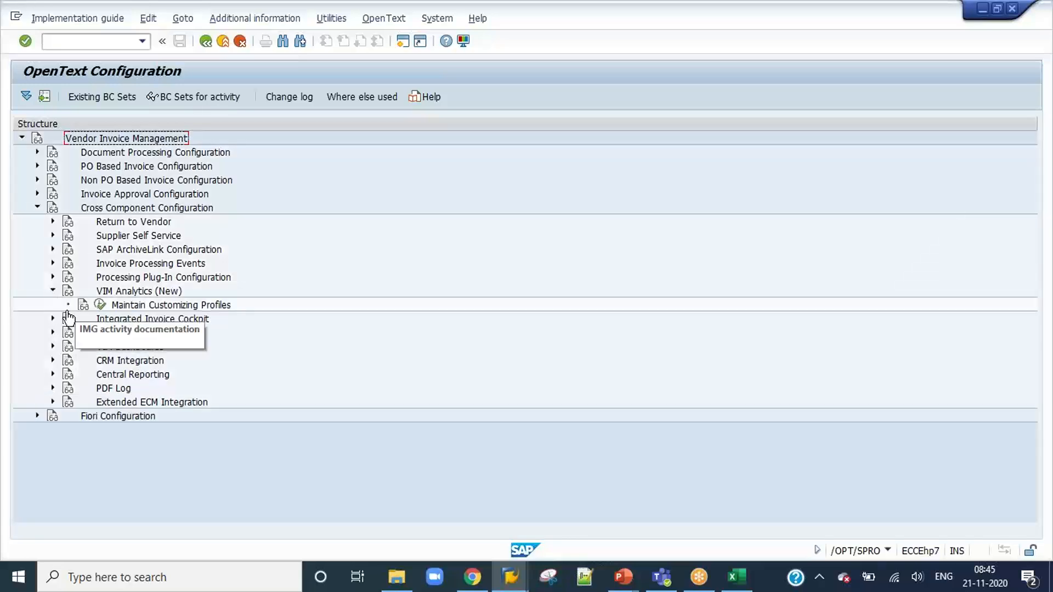
{"action": "left_click", "coordinate": [99, 305]}
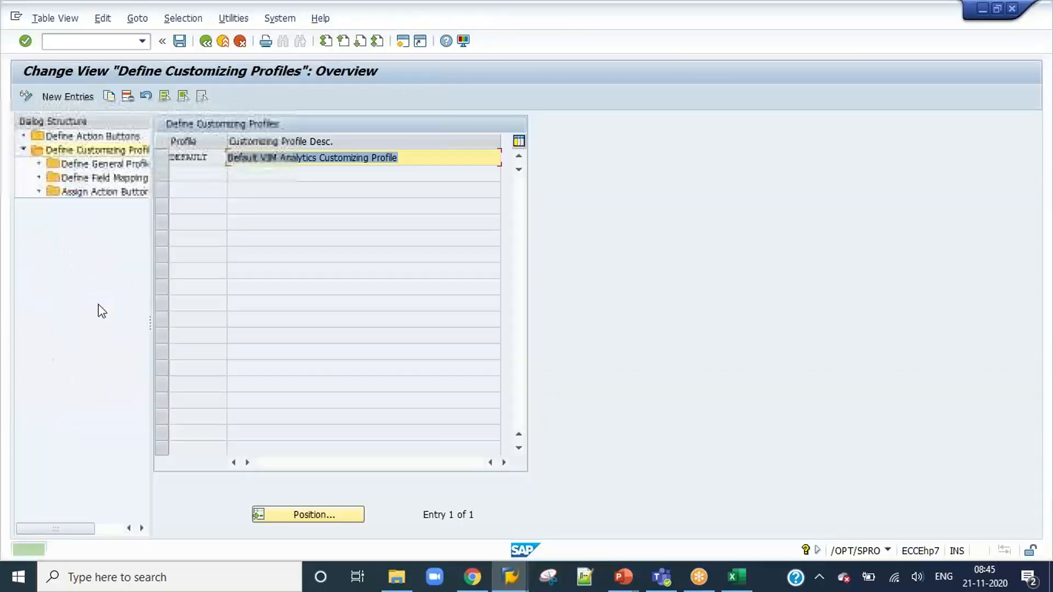
Display the general profile settings of the DEFAULT customizing profile and inspect the RFC Doc. Hdr. function name.
{"action": "left_click", "coordinate": [163, 158]}
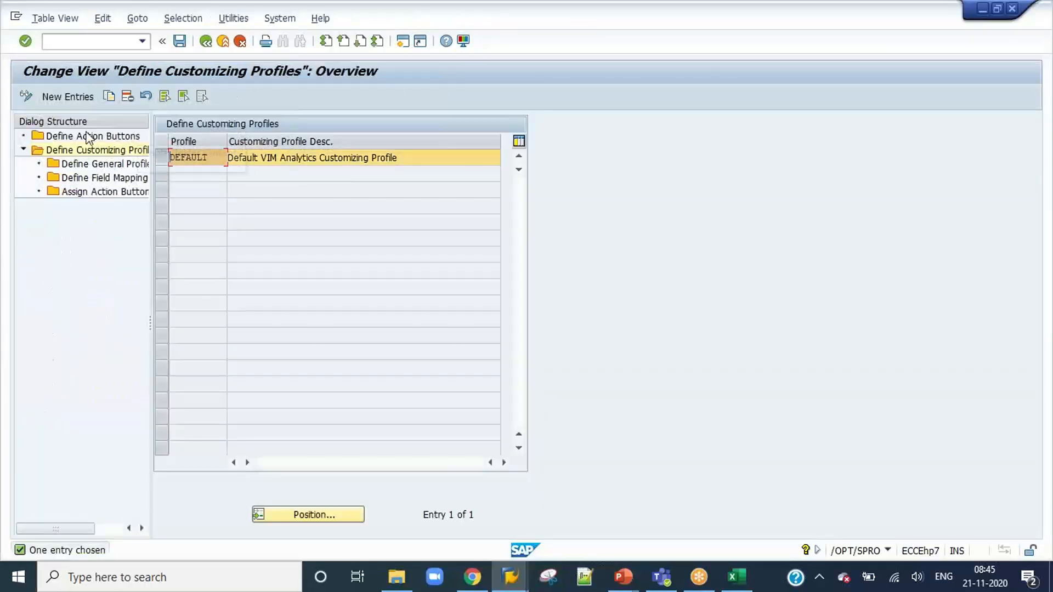
{"action": "double_click", "coordinate": [101, 164]}
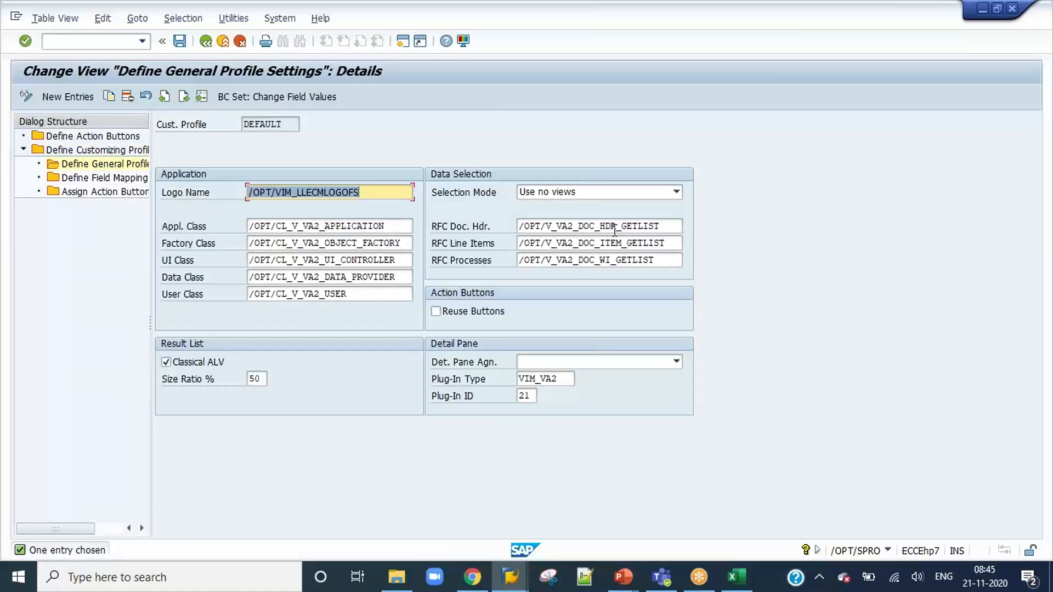
{"action": "left_click_drag", "start_coordinate": [668, 226], "coordinate": [506, 225]}
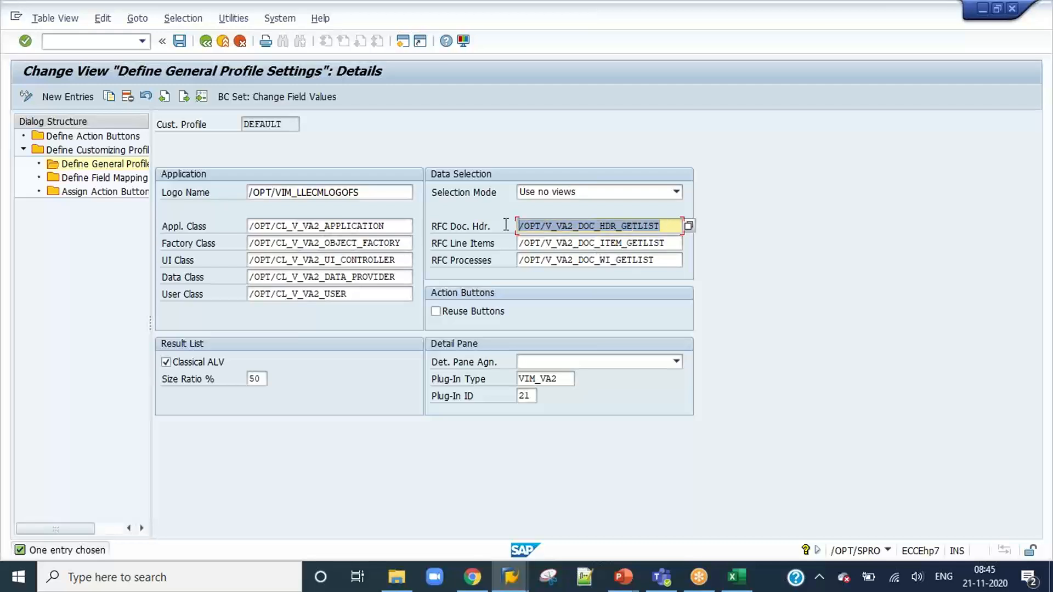
{"action": "left_click", "coordinate": [505, 225]}
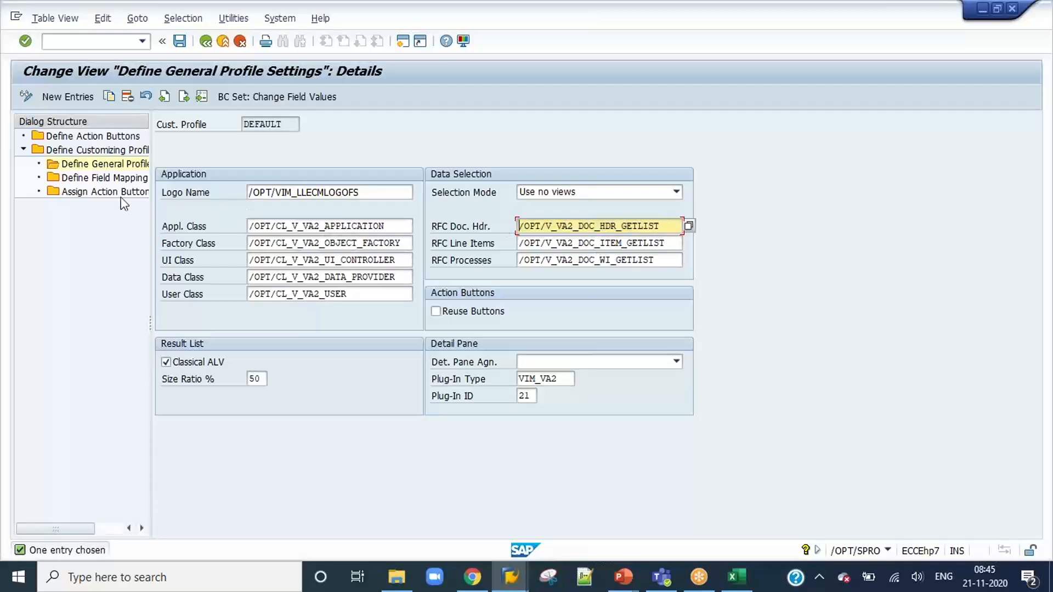
Open the DEFAULT profile's field mapping and widen the Sel. Mode, View and Database Field Name columns.
{"action": "left_click", "coordinate": [105, 179]}
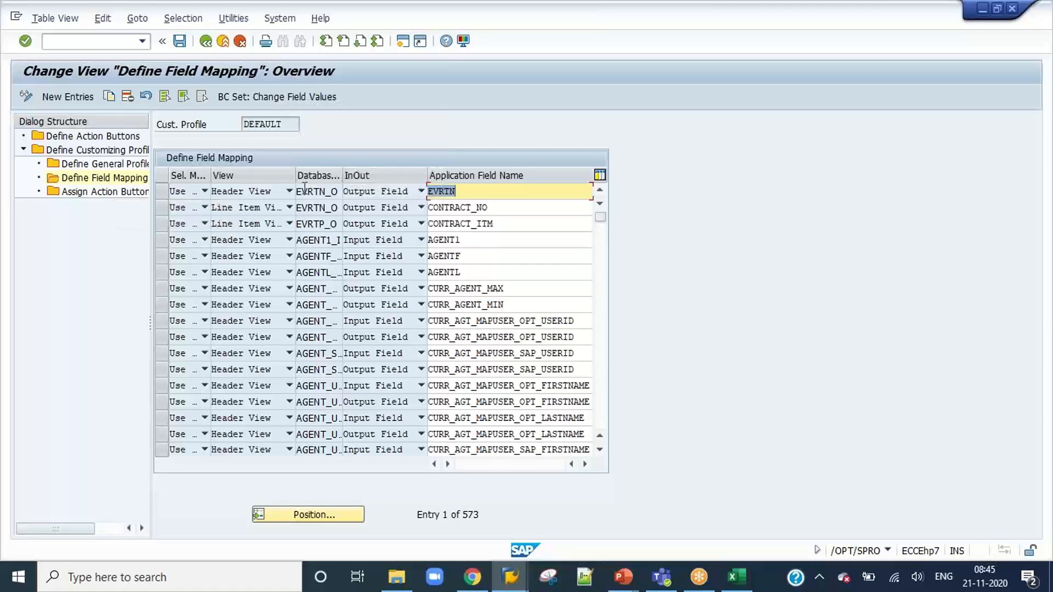
{"action": "left_click_drag", "start_coordinate": [296, 174], "coordinate": [471, 172]}
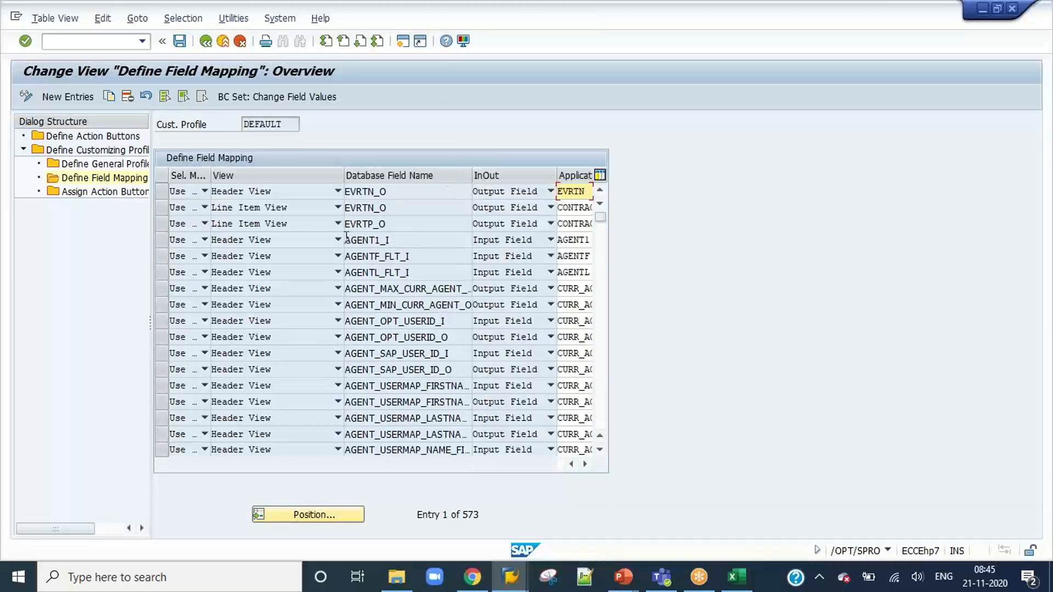
{"action": "left_click_drag", "start_coordinate": [209, 175], "coordinate": [324, 176]}
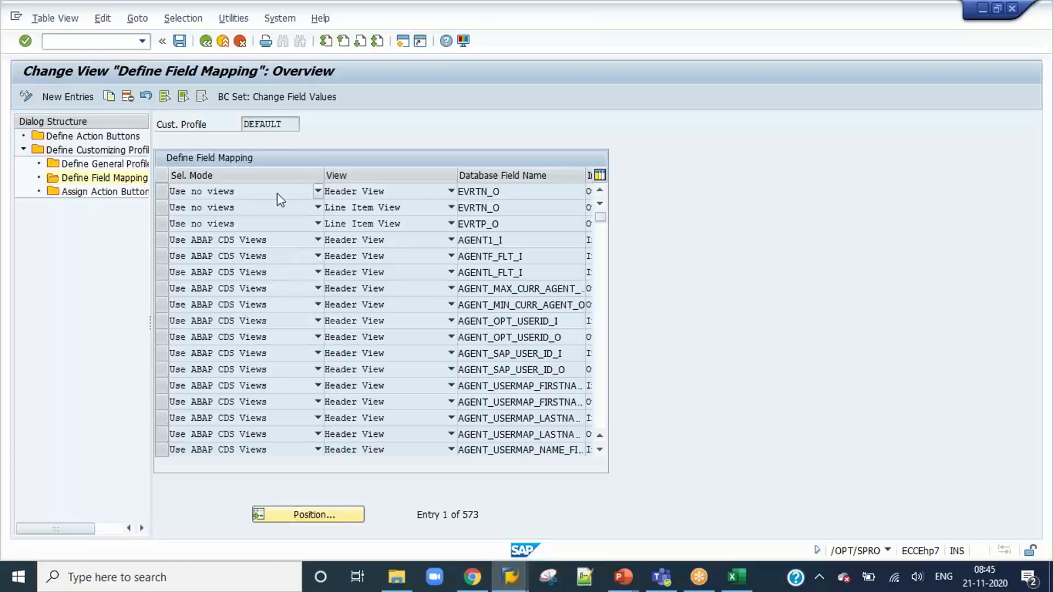
Examine the available view types and the database fields mapped for each selection mode in the DEFAULT profile.
{"action": "left_click", "coordinate": [393, 241]}
{"action": "left_click", "coordinate": [499, 257]}
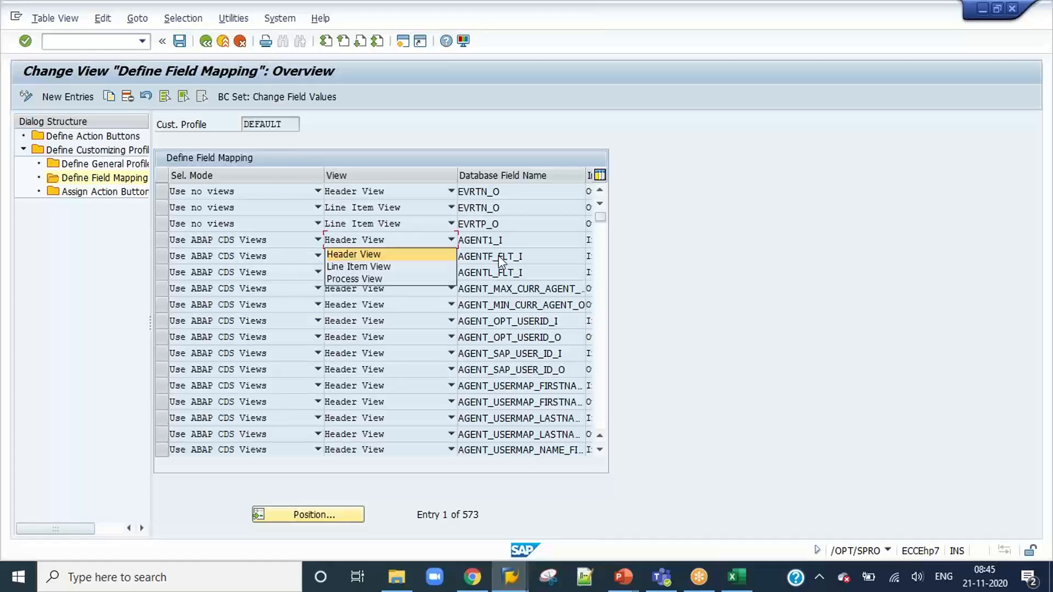
{"action": "left_click", "coordinate": [498, 257]}
{"action": "scroll", "coordinate": [504, 280], "scroll_direction": "down", "scroll_amount": 5}
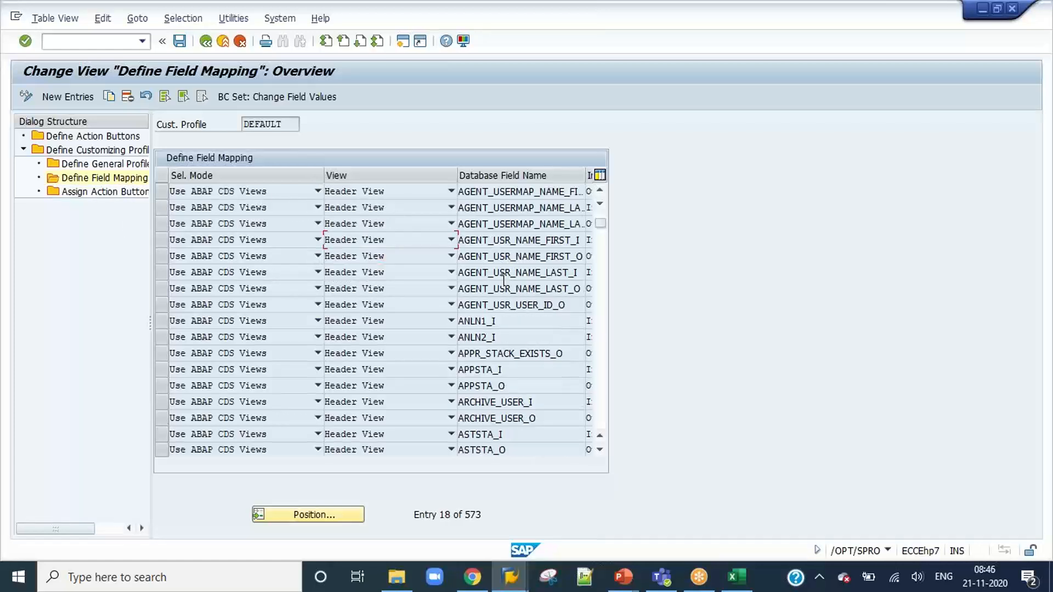
{"action": "scroll", "coordinate": [503, 281], "scroll_direction": "down", "scroll_amount": 8}
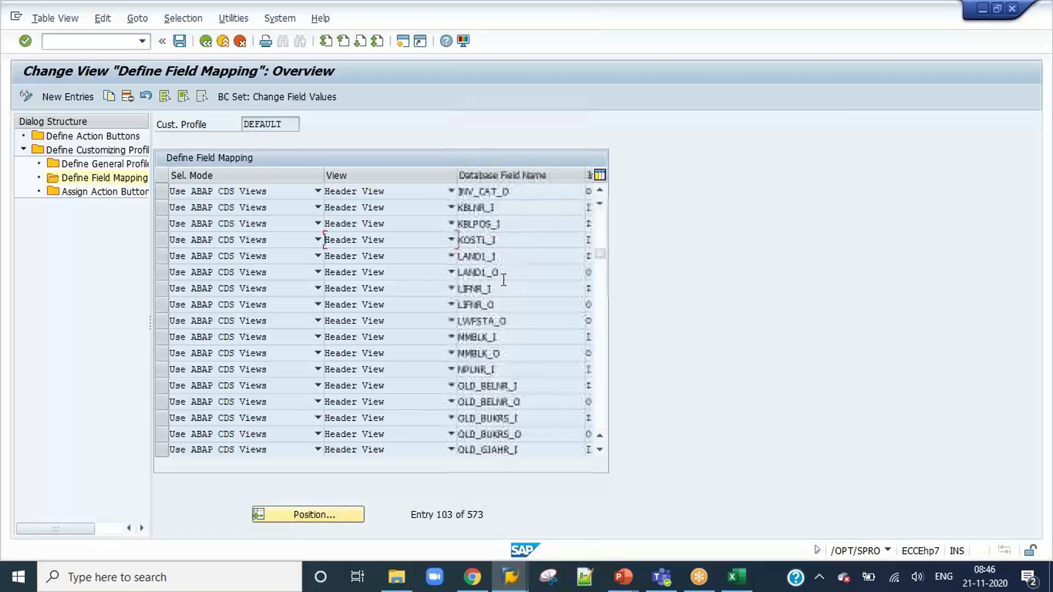
{"action": "scroll", "coordinate": [503, 283], "scroll_direction": "down", "scroll_amount": 8}
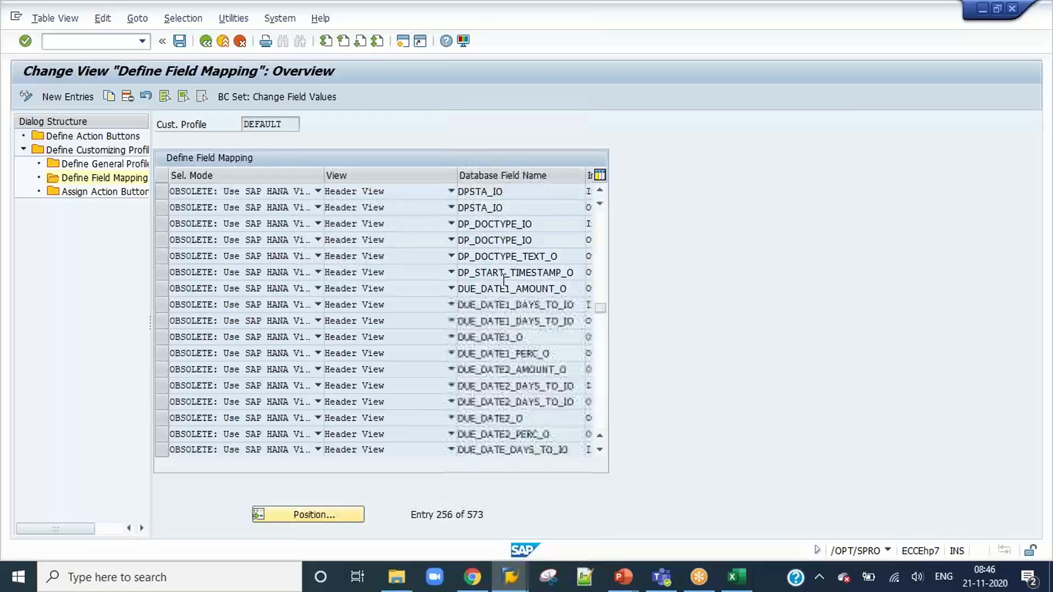
{"action": "scroll", "coordinate": [503, 283], "scroll_direction": "down", "scroll_amount": 6}
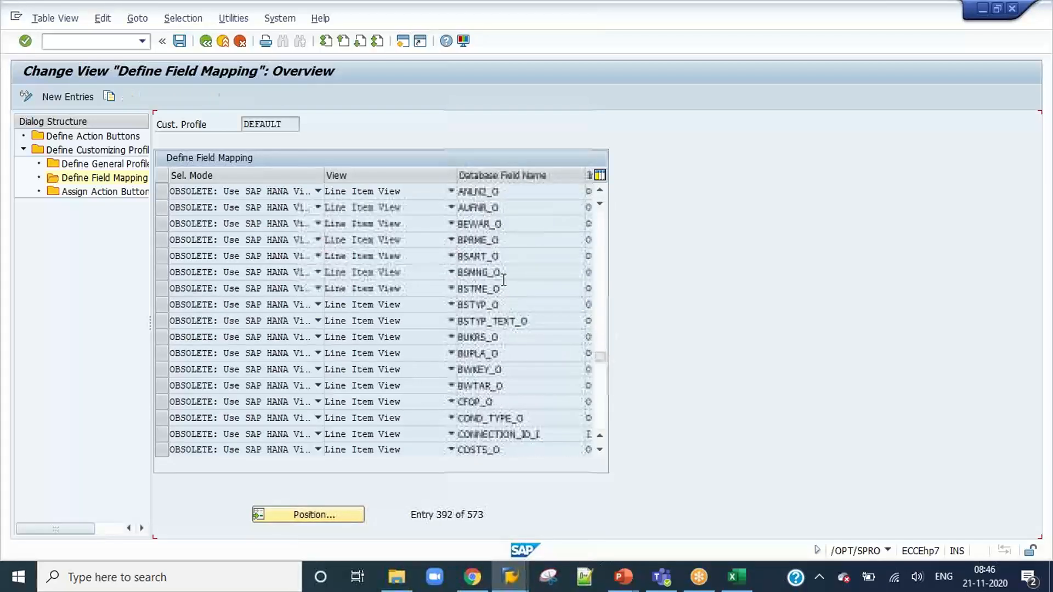
{"action": "scroll", "coordinate": [504, 280], "scroll_direction": "down", "scroll_amount": 20}
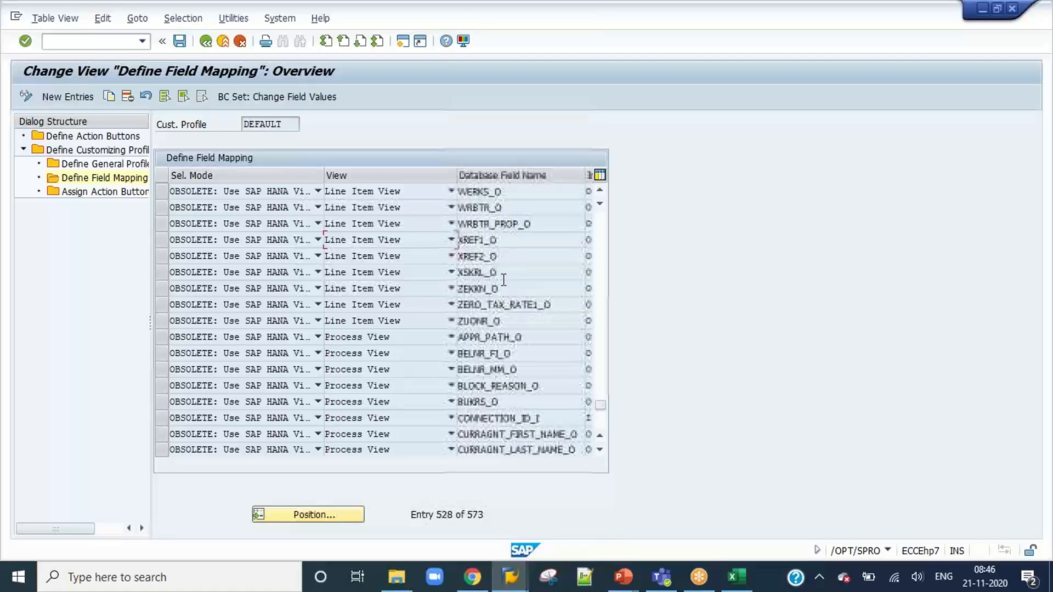
{"action": "scroll", "coordinate": [505, 282], "scroll_direction": "up", "scroll_amount": 20}
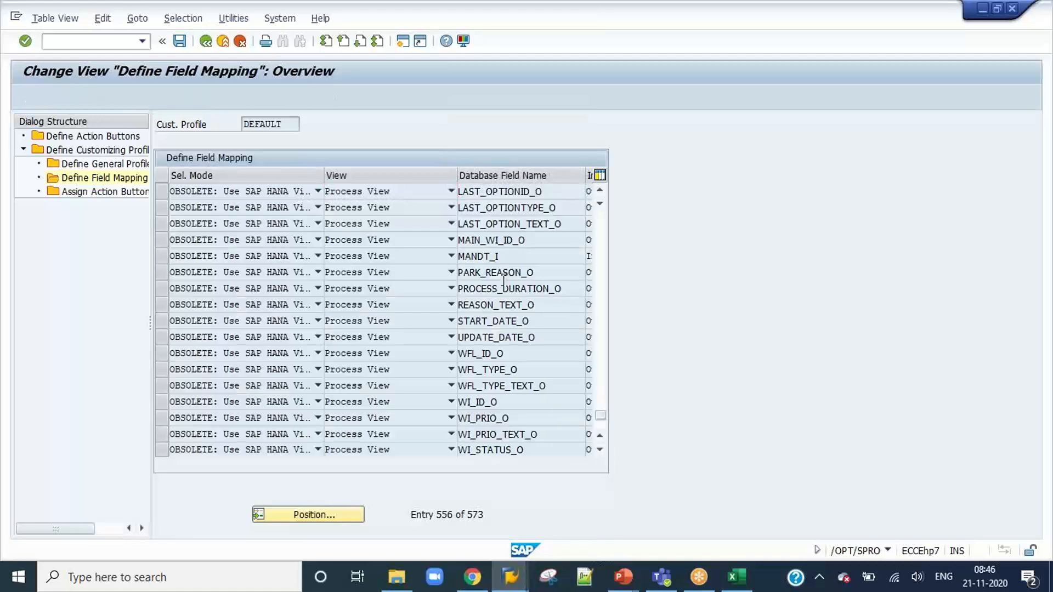
{"action": "scroll", "coordinate": [503, 280], "scroll_direction": "up", "scroll_amount": 20}
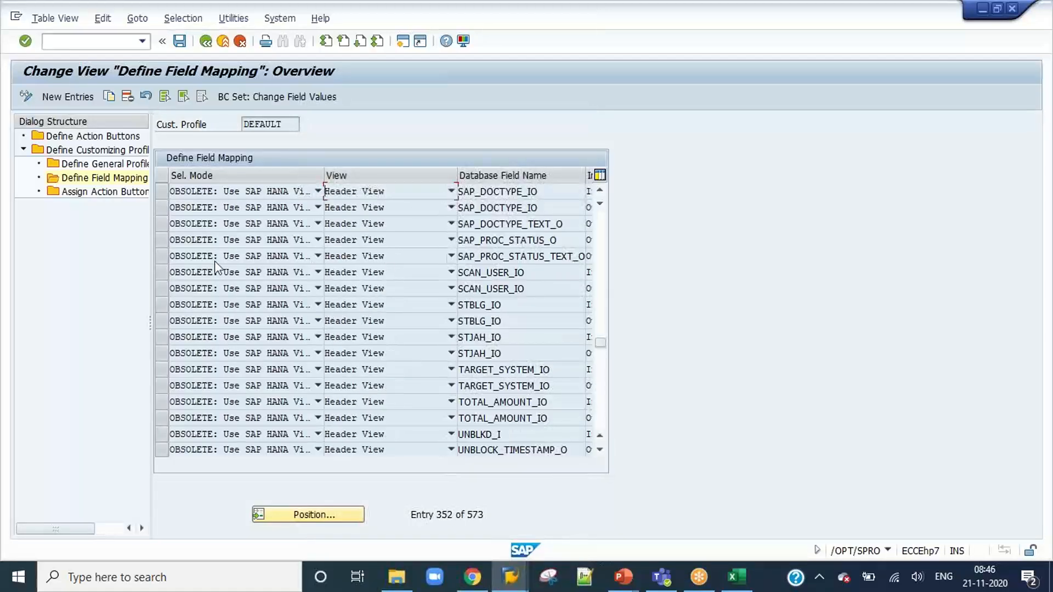
{"action": "left_click", "coordinate": [163, 256]}
{"action": "scroll", "coordinate": [410, 241], "scroll_direction": "up", "scroll_amount": 20}
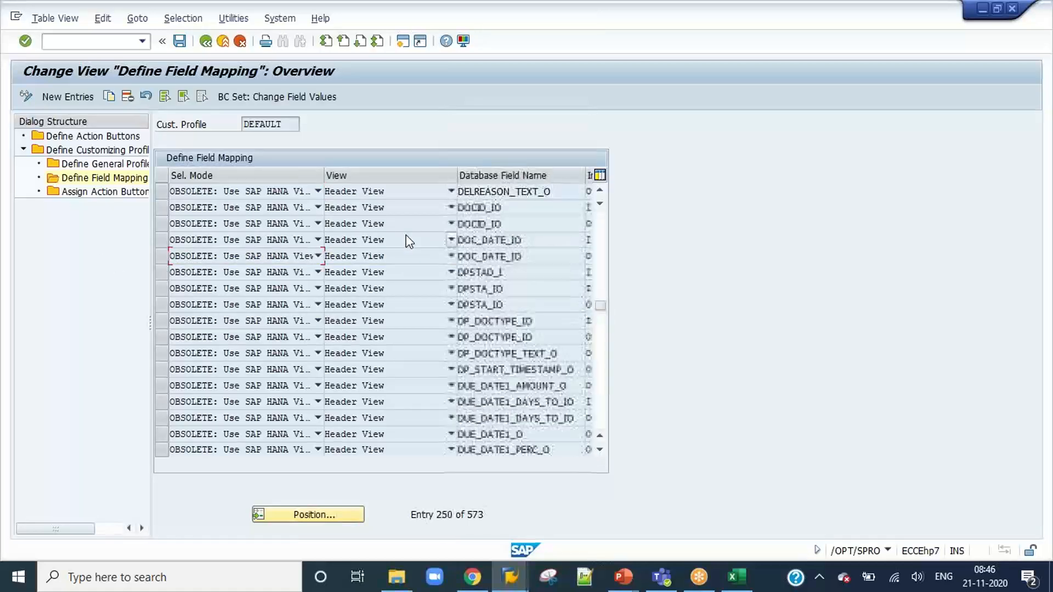
{"action": "scroll", "coordinate": [409, 241], "scroll_direction": "up", "scroll_amount": 20}
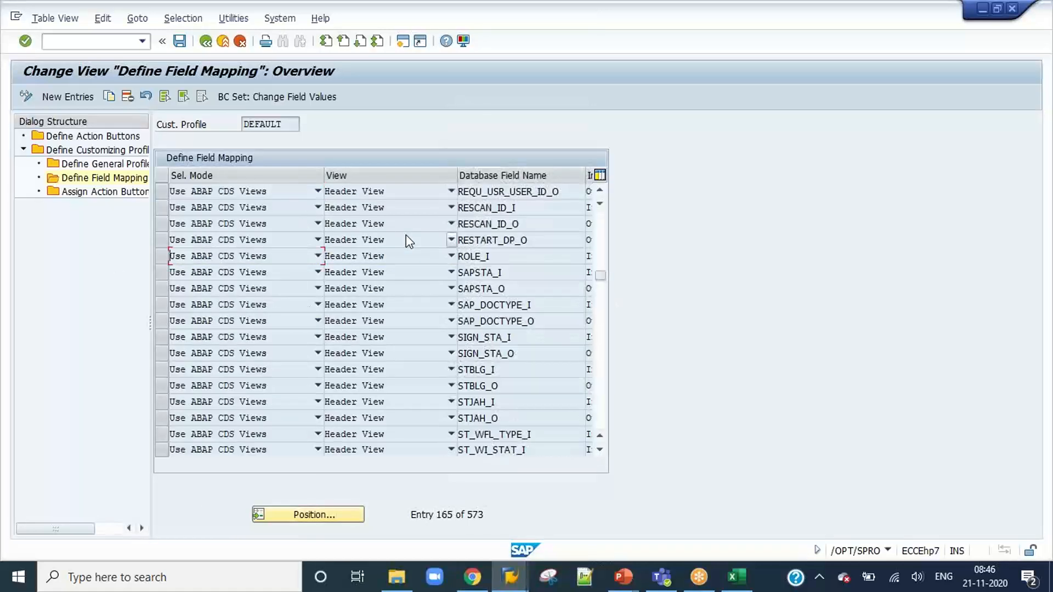
{"action": "left_click", "coordinate": [164, 242]}
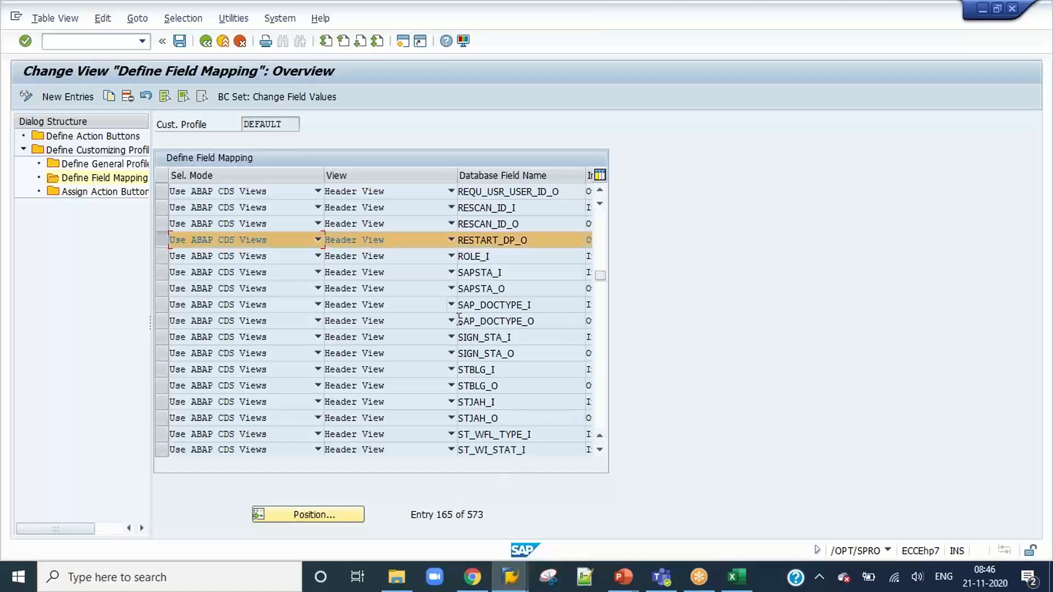
Review the action buttons assigned to the DEFAULT profile, and return to its general settings to select the RFC Doc. Hdr. function name.
{"action": "left_click", "coordinate": [110, 198]}
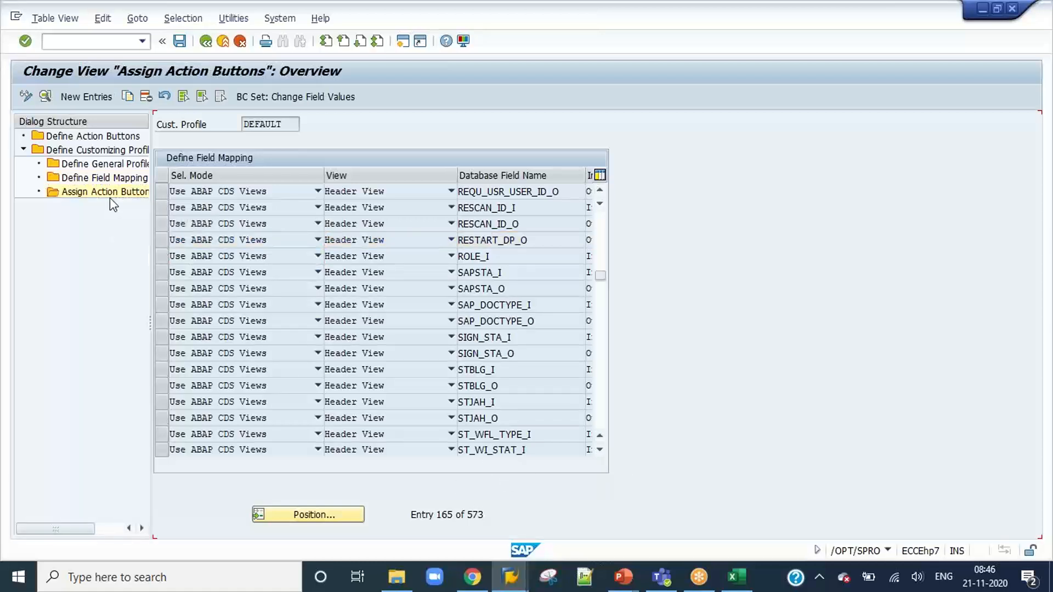
{"action": "left_click", "coordinate": [102, 178]}
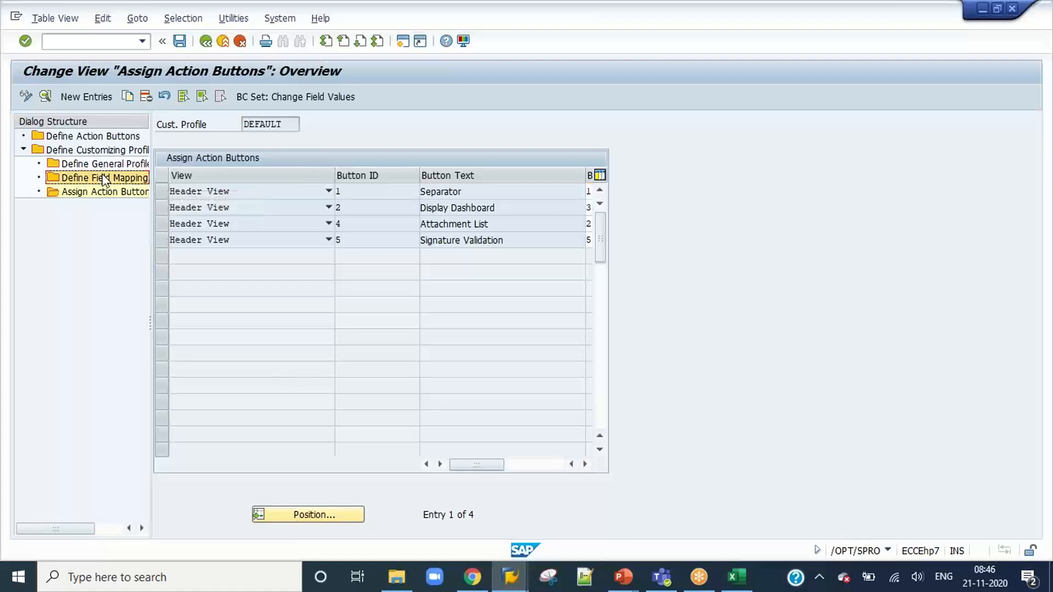
{"action": "left_click", "coordinate": [101, 166]}
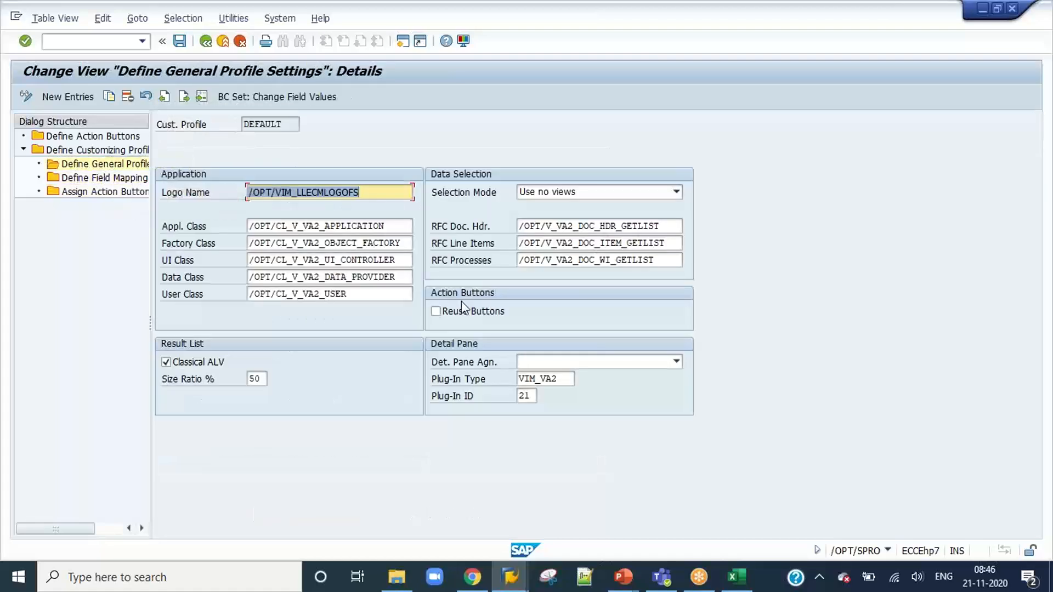
{"action": "left_click_drag", "start_coordinate": [669, 227], "coordinate": [509, 238]}
{"action": "key", "text": "ctrl+c"}
Try to start another transaction in a new session from the general profile settings.
{"action": "left_click", "coordinate": [94, 48]}
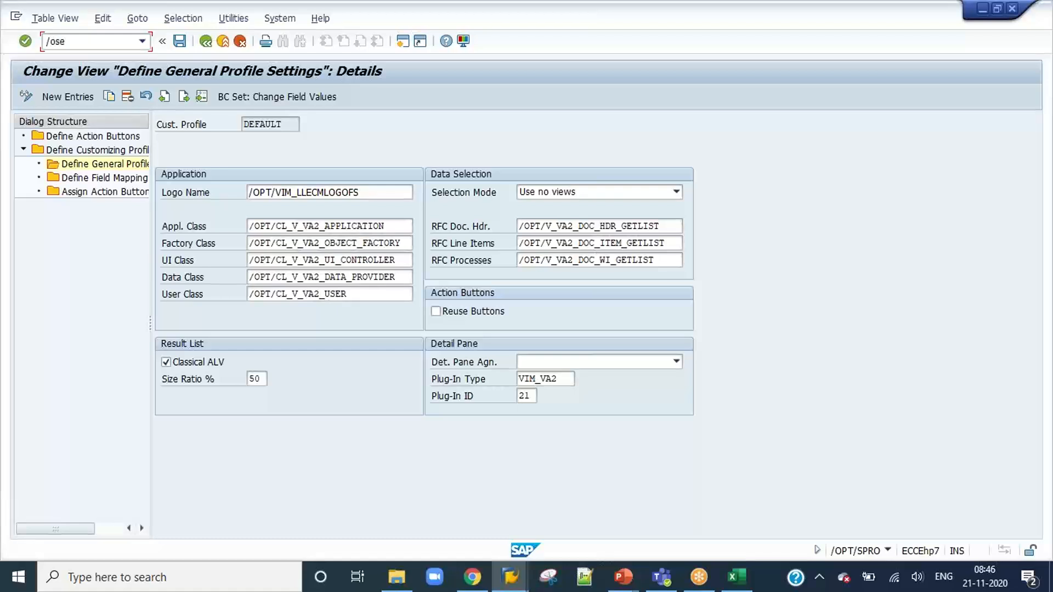
{"action": "key", "text": "Return"}
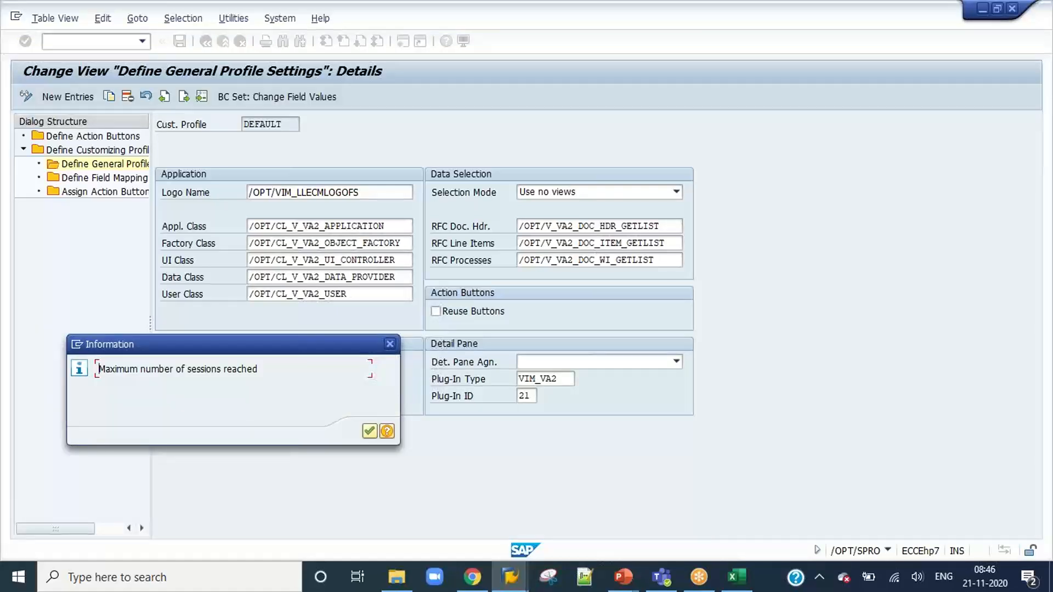
{"action": "left_click", "coordinate": [370, 431]}
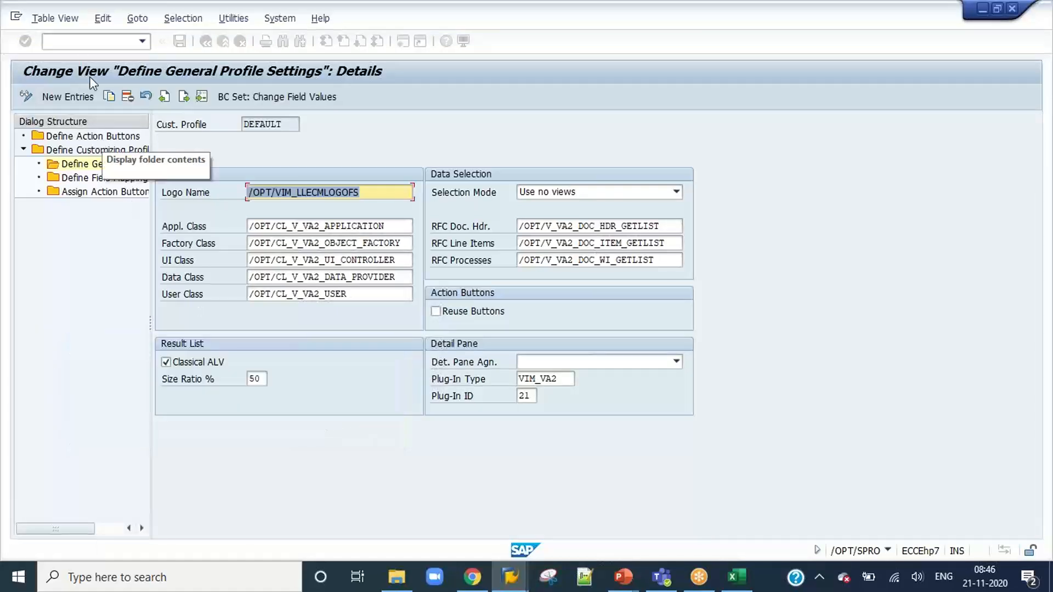
Start transaction SE37 and display the function module /OPT/V_VA2_DOC_HDR_GETLIST.
{"action": "left_click", "coordinate": [71, 43]}
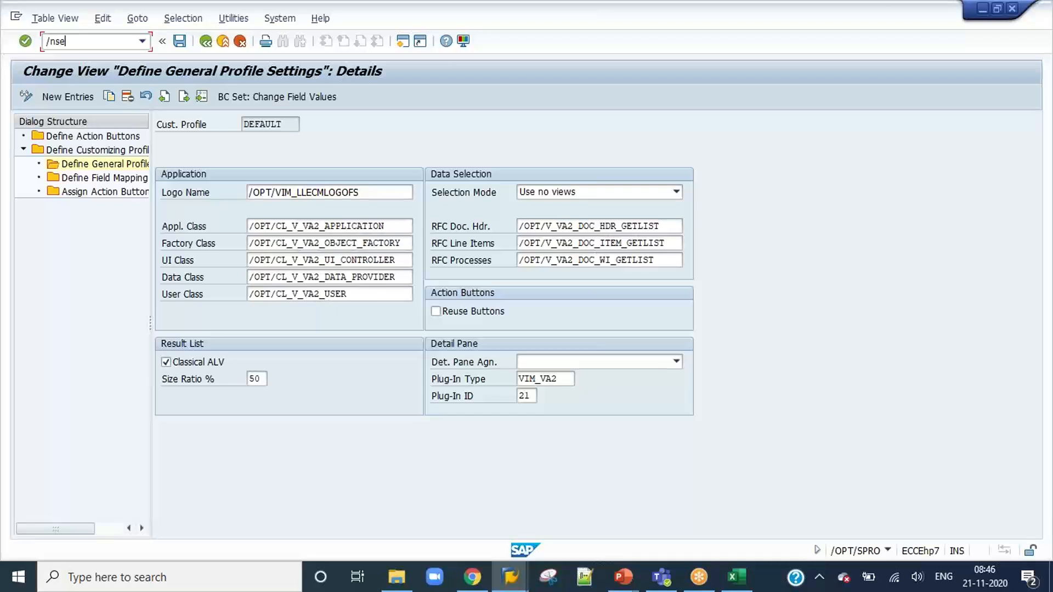
{"action": "type", "text": "/nse37"}
{"action": "key", "text": "Return"}
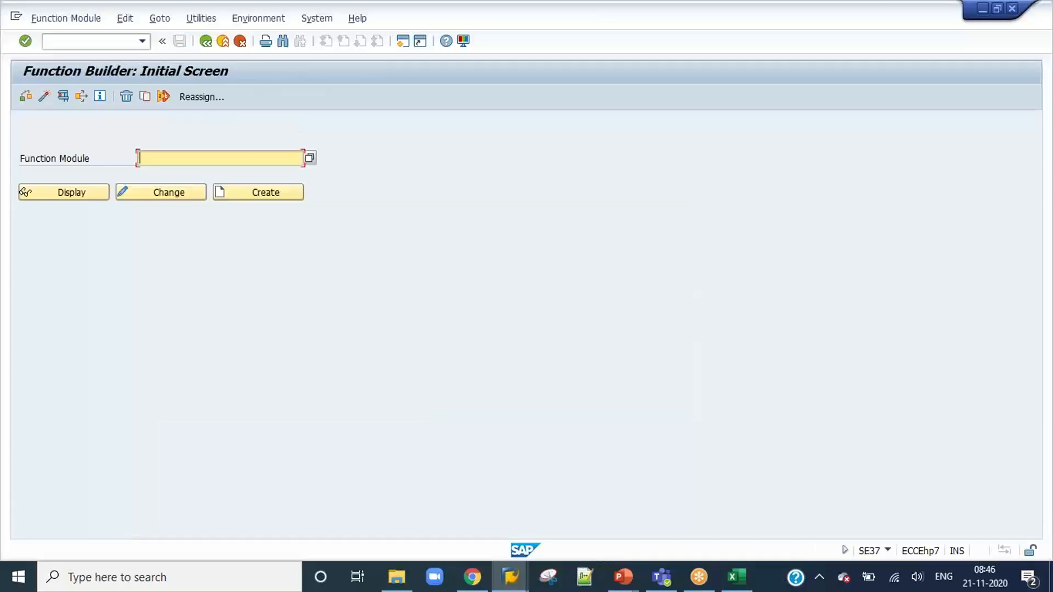
{"action": "key", "text": "ctrl+v"}
{"action": "left_click", "coordinate": [51, 192]}
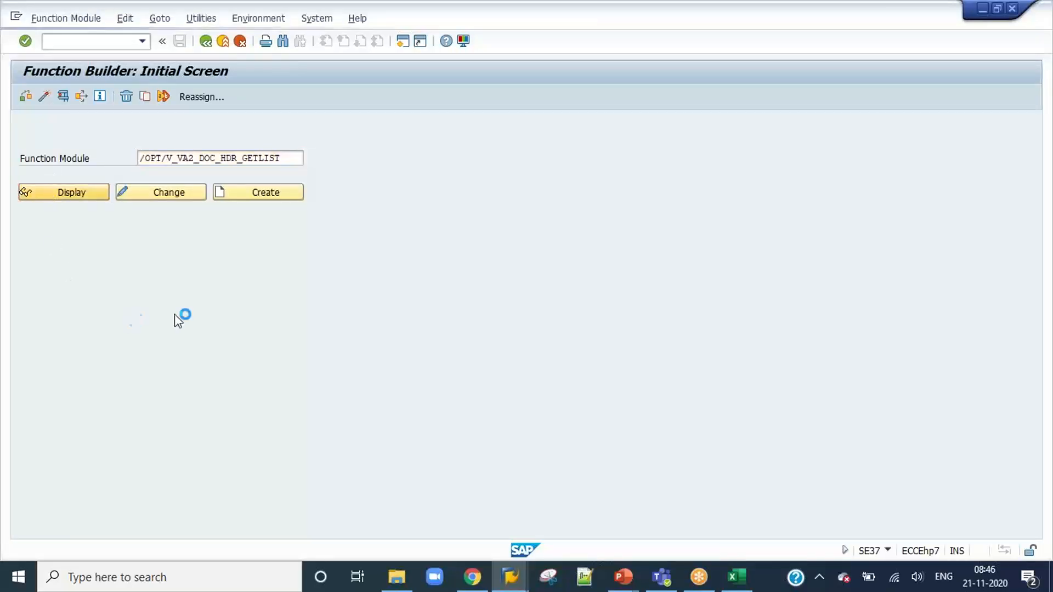
Look through the function module's source code and go to the declaration of lt_out_doc_hdr from its final assignment.
{"action": "left_click", "coordinate": [380, 372]}
{"action": "scroll", "coordinate": [384, 373], "scroll_direction": "down", "scroll_amount": 15}
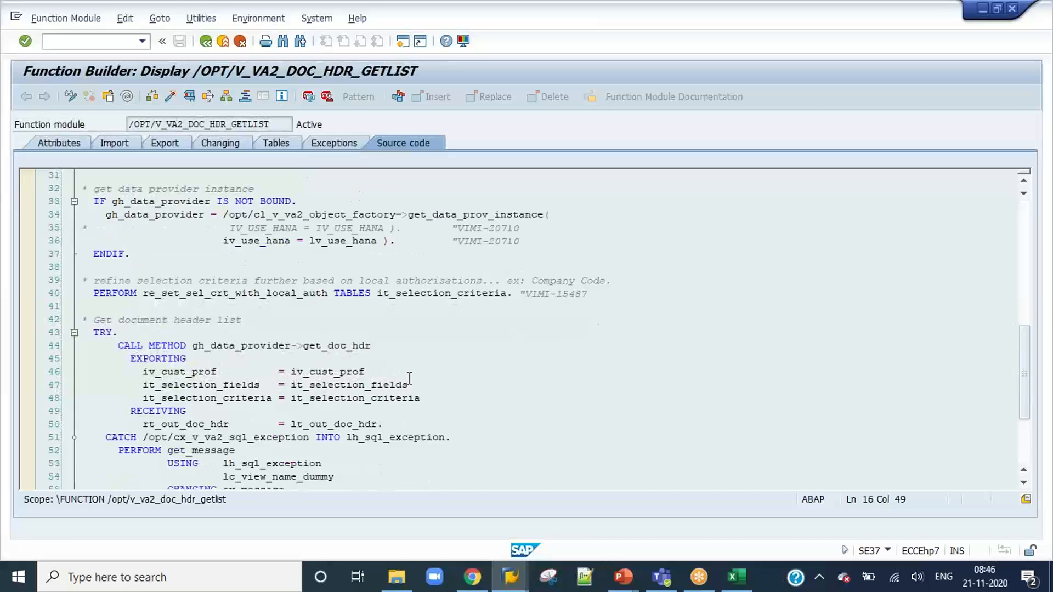
{"action": "left_click", "coordinate": [249, 372]}
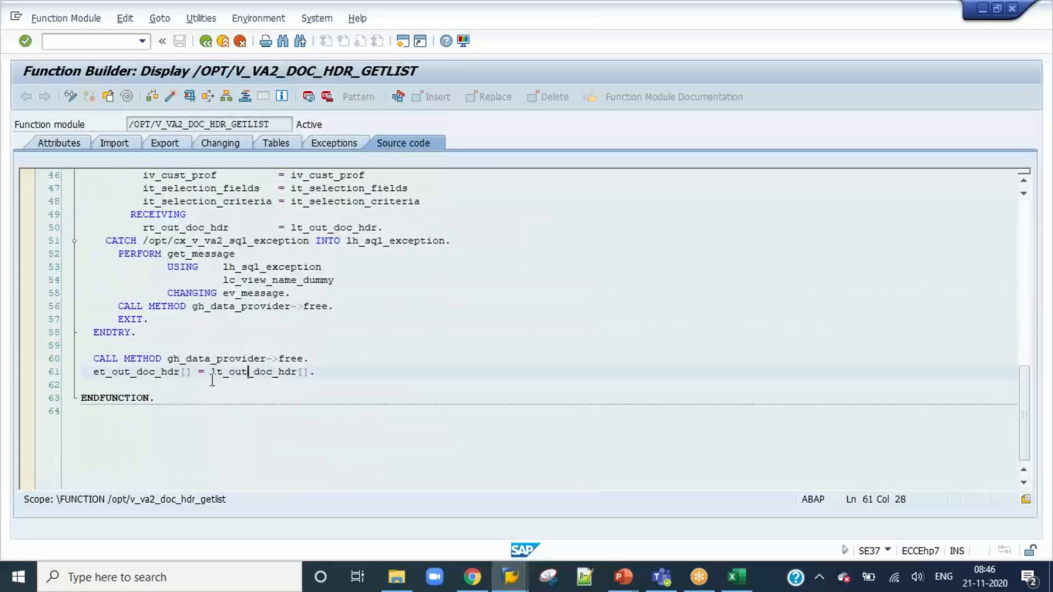
{"action": "double_click", "coordinate": [256, 374]}
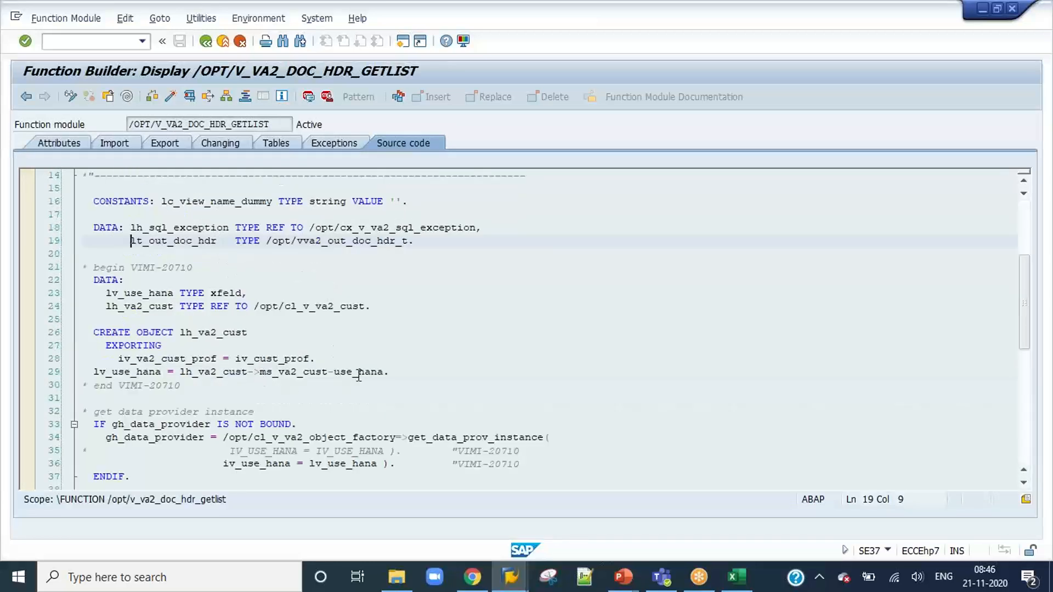
Open the table type /OPT/VVA2_OUT_DOC_HDR_T from the declaration and drill into its line type structure /OPT/VVA2_OUT_DOC_HDR_ST.
{"action": "left_click", "coordinate": [346, 247]}
{"action": "scroll", "coordinate": [347, 244], "scroll_direction": "down", "scroll_amount": 2}
{"action": "scroll", "coordinate": [346, 245], "scroll_direction": "up", "scroll_amount": 7}
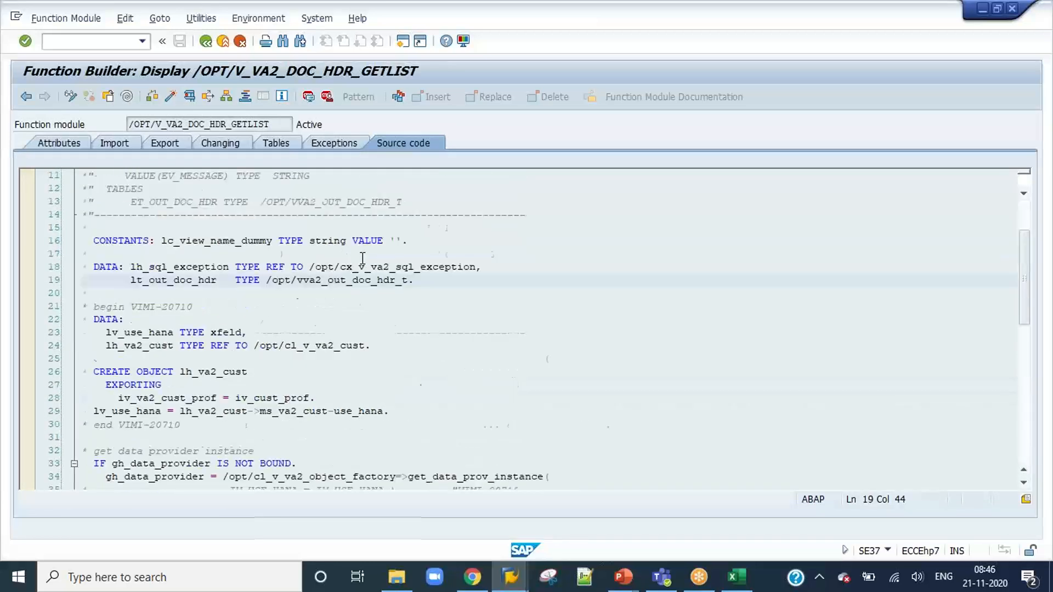
{"action": "double_click", "coordinate": [343, 411]}
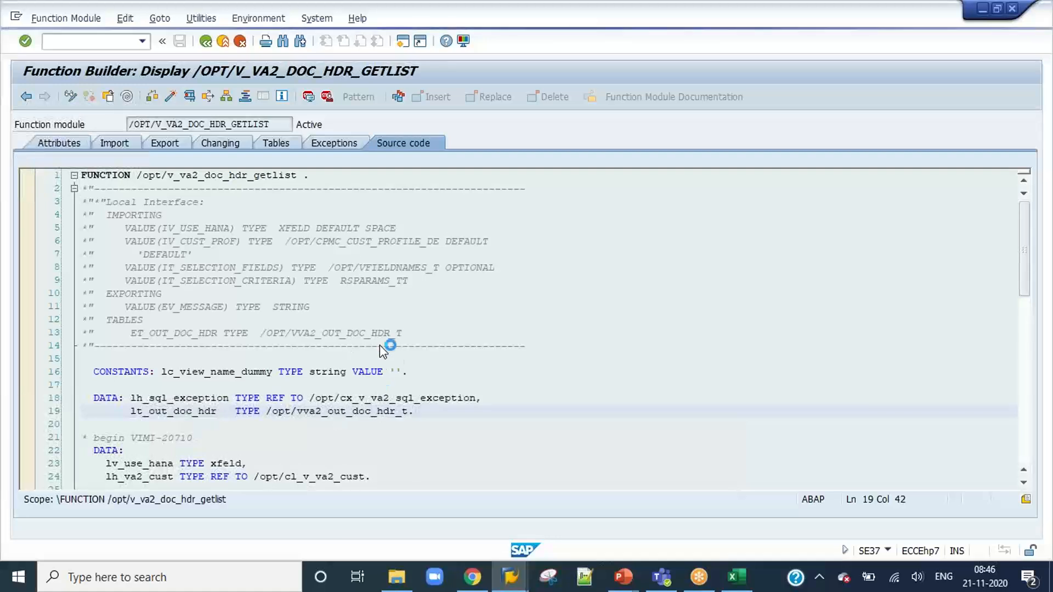
{"action": "double_click", "coordinate": [222, 193]}
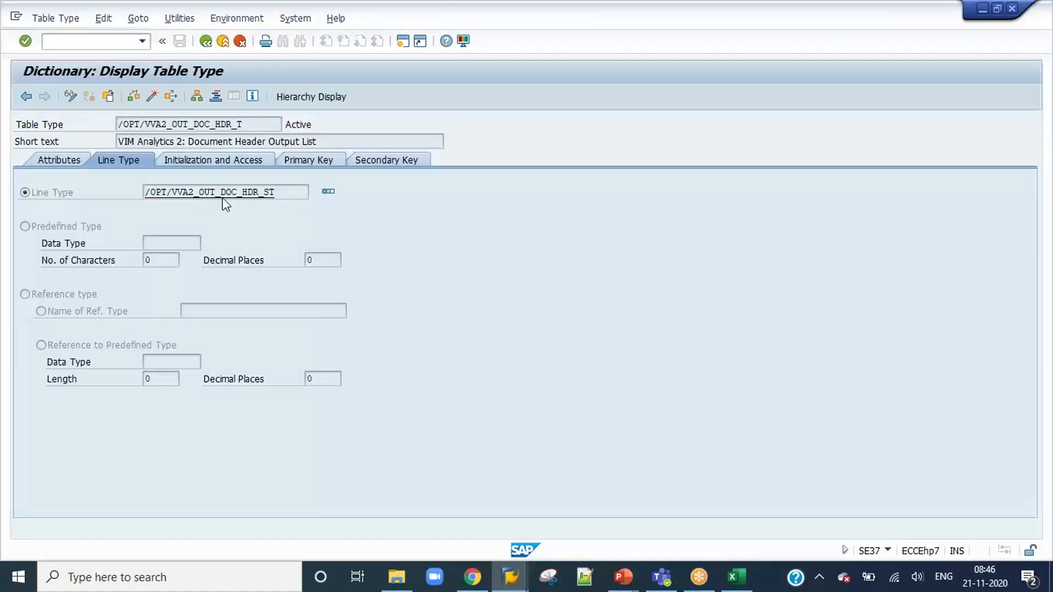
Examine the components of the document header structure, including their component types and short descriptions.
{"action": "scroll", "coordinate": [216, 337], "scroll_direction": "down", "scroll_amount": 10}
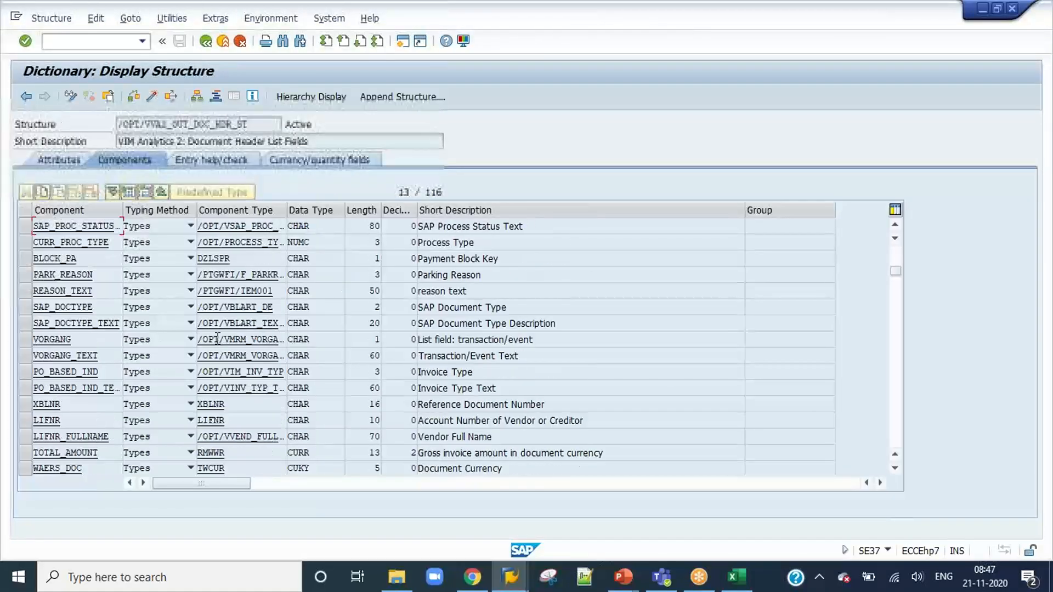
{"action": "scroll", "coordinate": [216, 338], "scroll_direction": "down", "scroll_amount": 20}
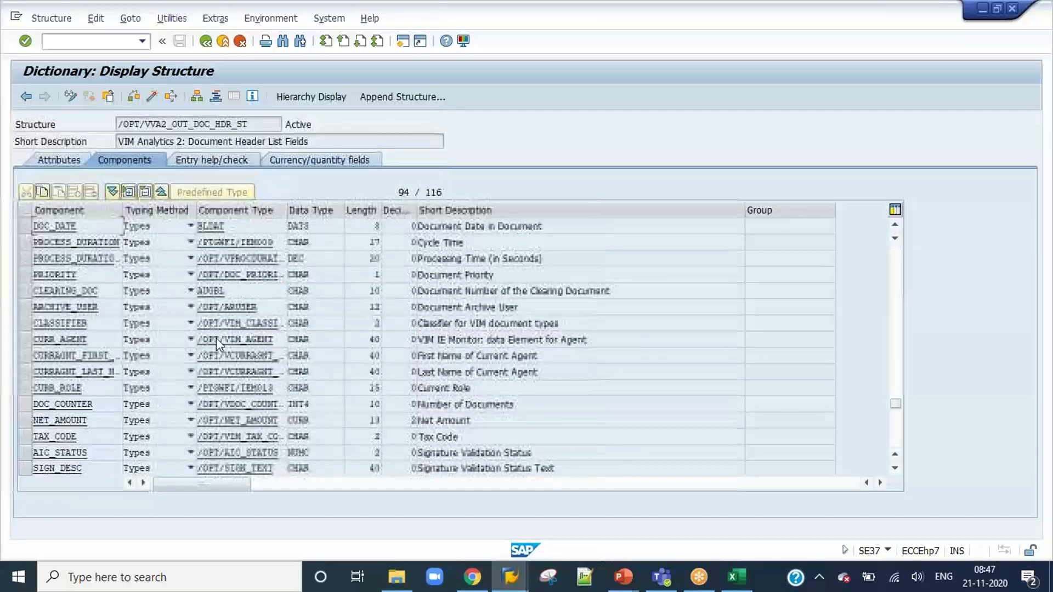
{"action": "scroll", "coordinate": [216, 338], "scroll_direction": "down", "scroll_amount": 1}
{"action": "scroll", "coordinate": [216, 338], "scroll_direction": "up", "scroll_amount": 19}
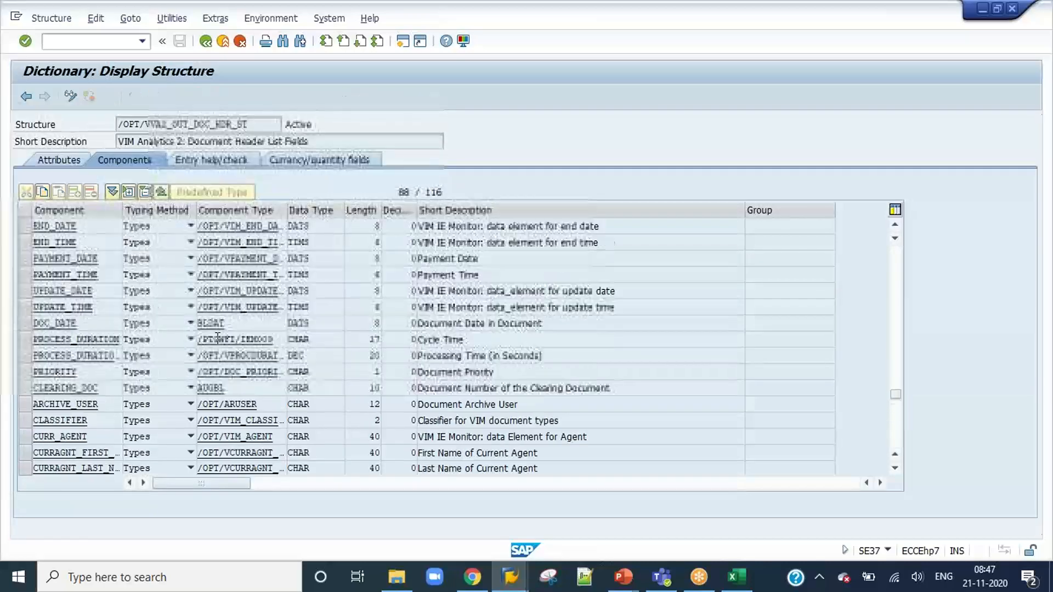
{"action": "scroll", "coordinate": [217, 338], "scroll_direction": "up", "scroll_amount": 19}
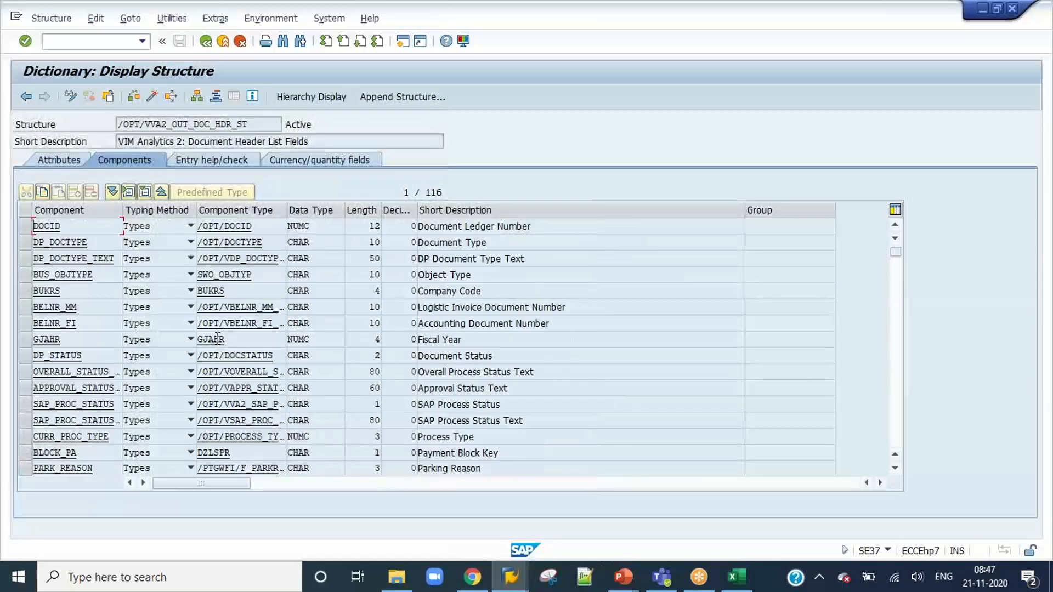
{"action": "scroll", "coordinate": [217, 338], "scroll_direction": "down", "scroll_amount": 20}
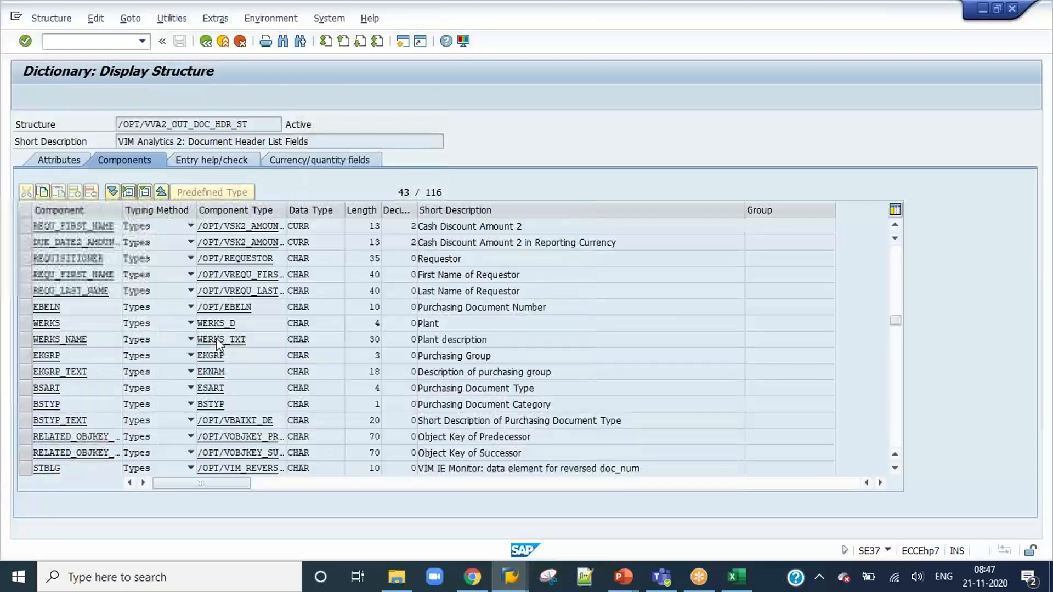
{"action": "scroll", "coordinate": [216, 338], "scroll_direction": "down", "scroll_amount": 18}
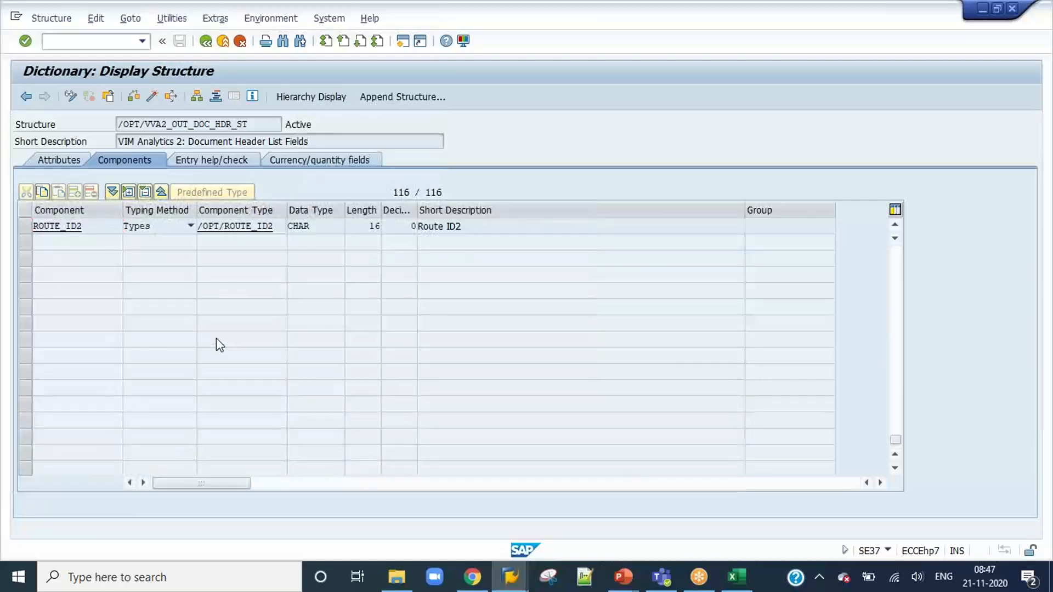
{"action": "scroll", "coordinate": [216, 337], "scroll_direction": "up", "scroll_amount": 6}
{"action": "scroll", "coordinate": [216, 338], "scroll_direction": "up", "scroll_amount": 20}
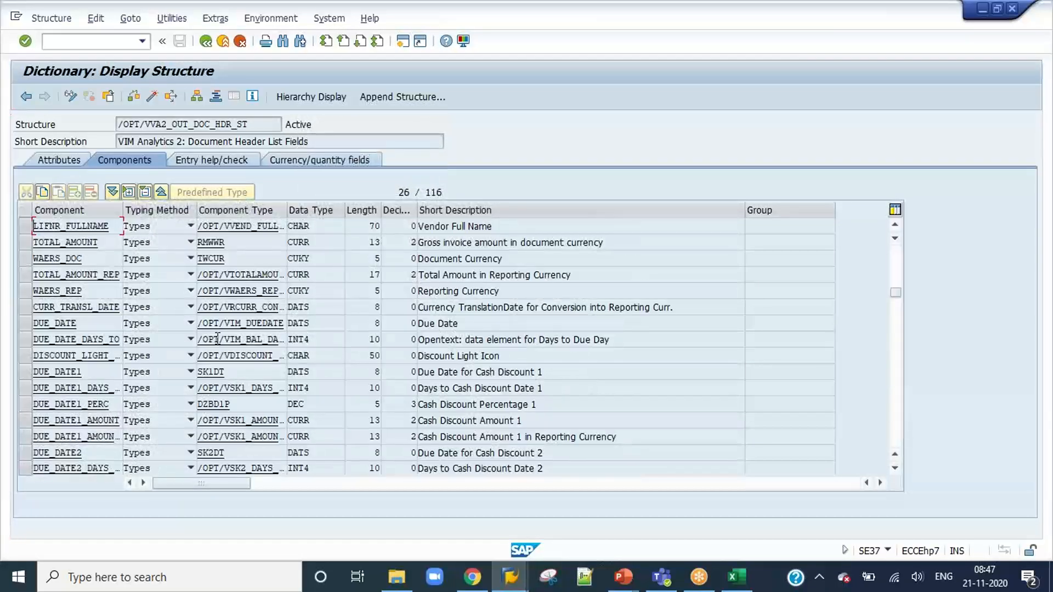
{"action": "scroll", "coordinate": [217, 338], "scroll_direction": "down", "scroll_amount": 4}
{"action": "scroll", "coordinate": [217, 337], "scroll_direction": "down", "scroll_amount": 5}
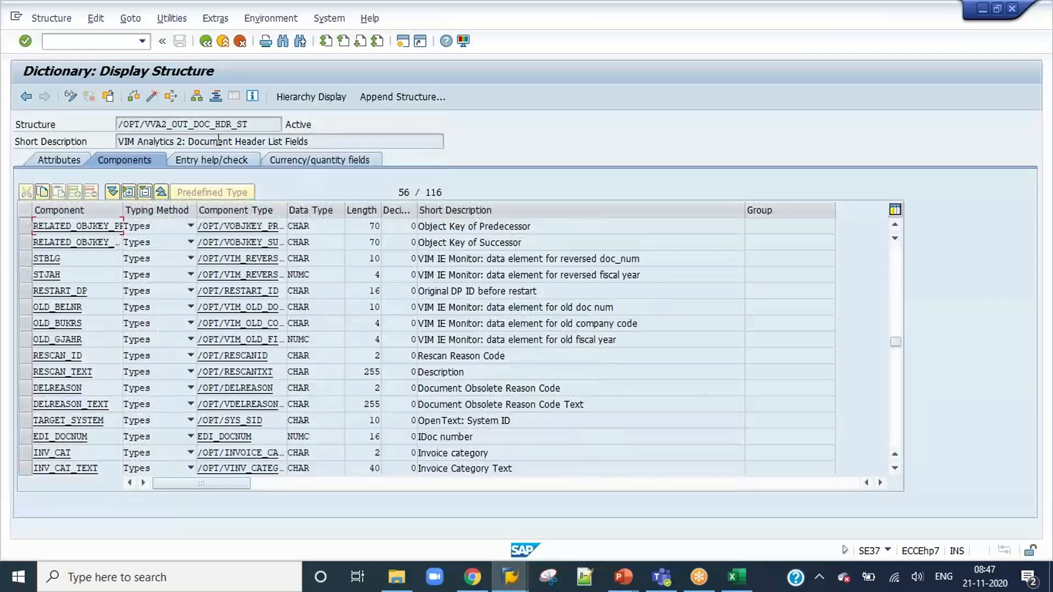
Return to the function module's source code and read through the get_doc_hdr method called by the data provider.
{"action": "left_click", "coordinate": [215, 97]}
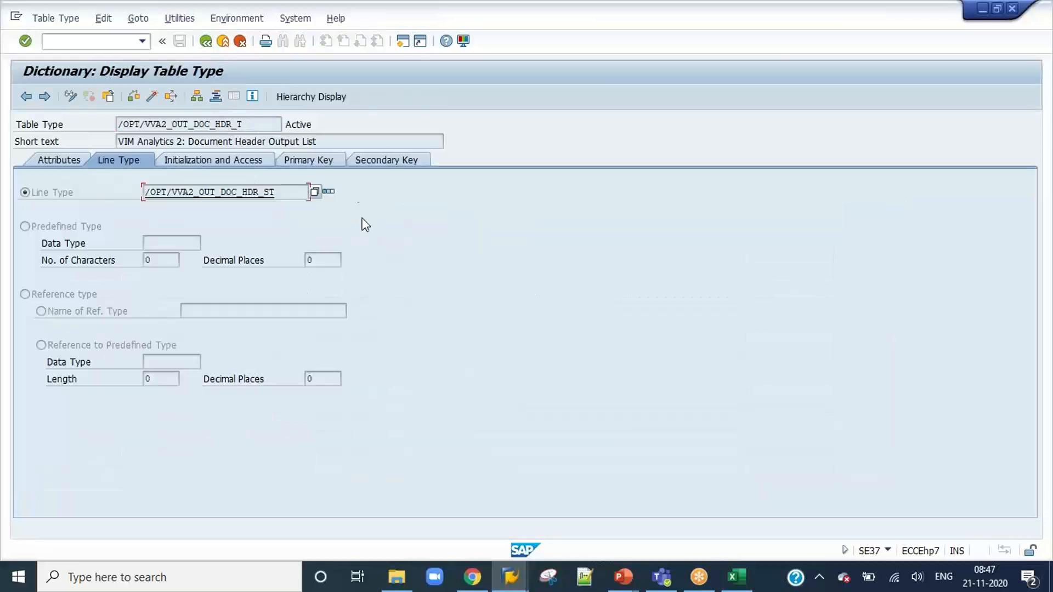
{"action": "left_click", "coordinate": [205, 41]}
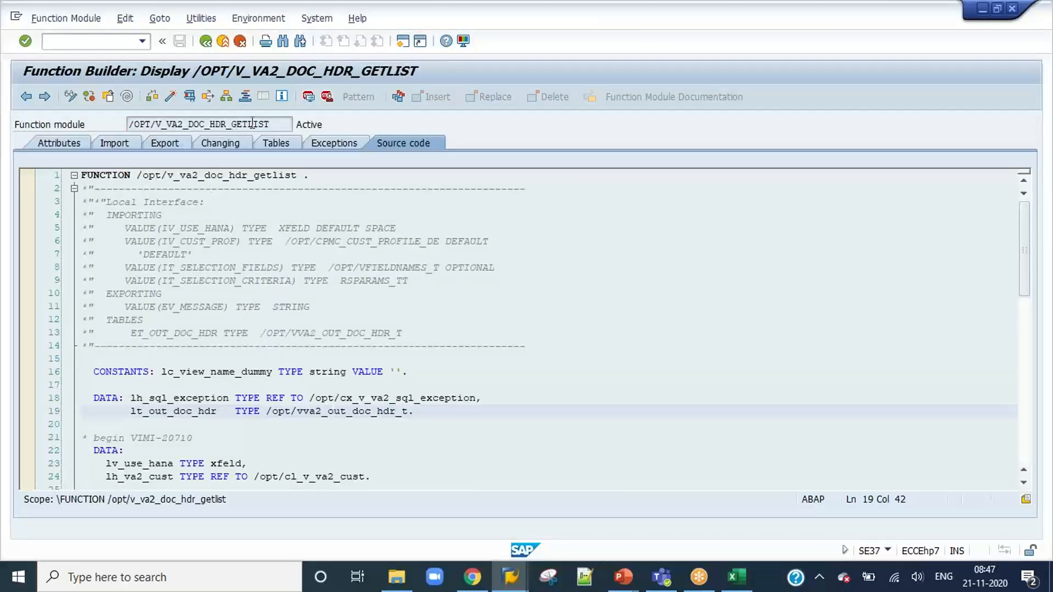
{"action": "scroll", "coordinate": [329, 285], "scroll_direction": "down", "scroll_amount": 7}
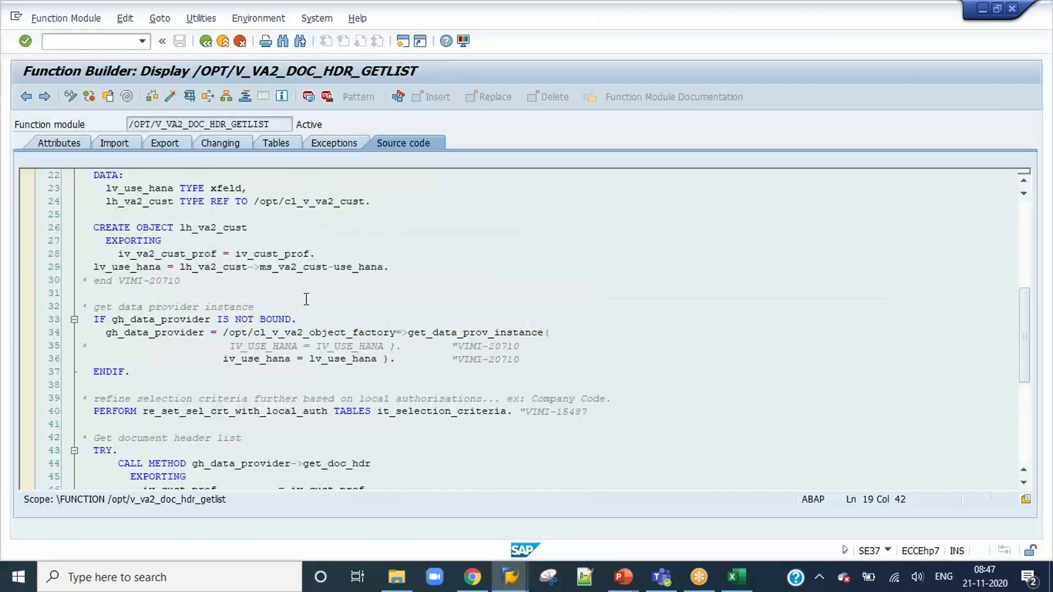
{"action": "scroll", "coordinate": [238, 299], "scroll_direction": "down", "scroll_amount": 4}
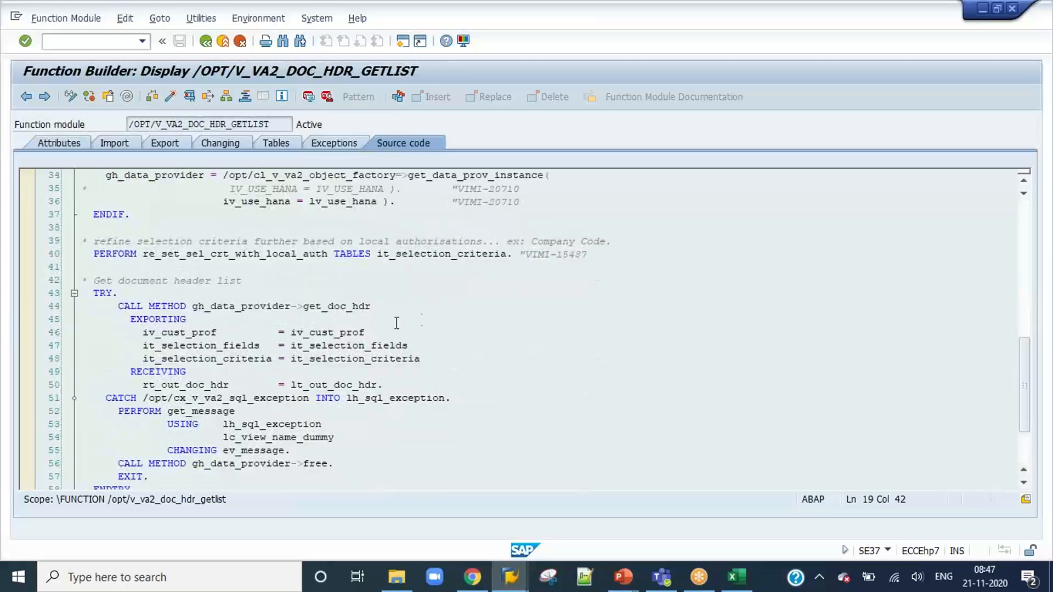
{"action": "double_click", "coordinate": [351, 305]}
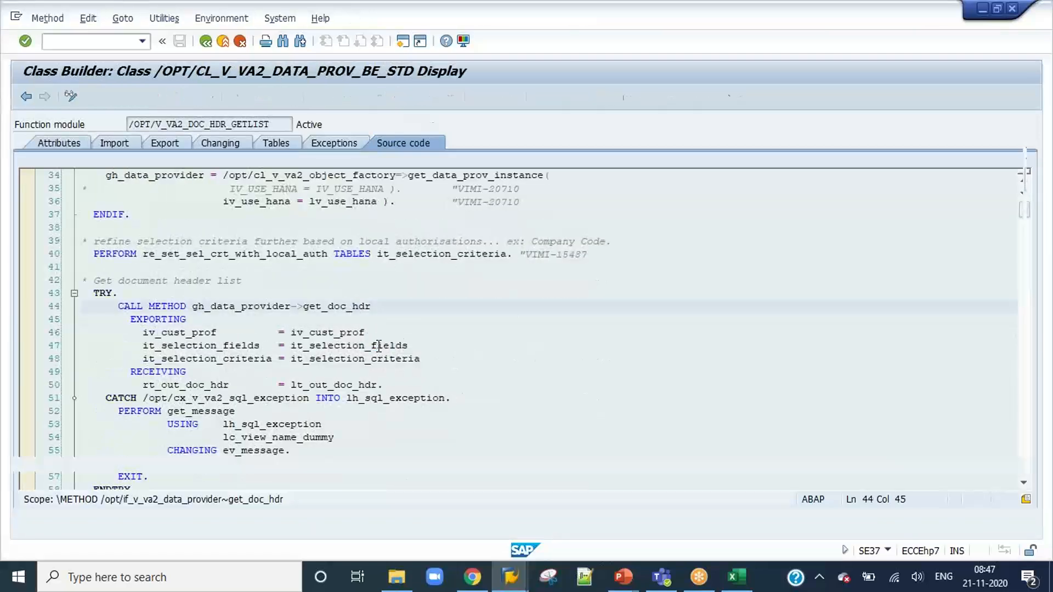
{"action": "scroll", "coordinate": [378, 346], "scroll_direction": "down", "scroll_amount": 20}
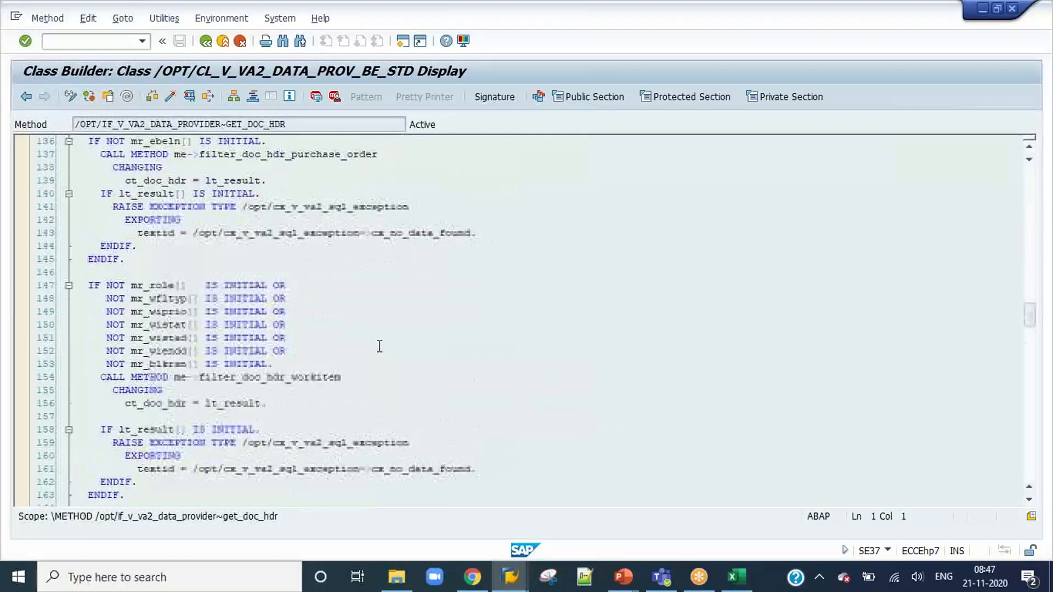
{"action": "scroll", "coordinate": [379, 346], "scroll_direction": "down", "scroll_amount": 20}
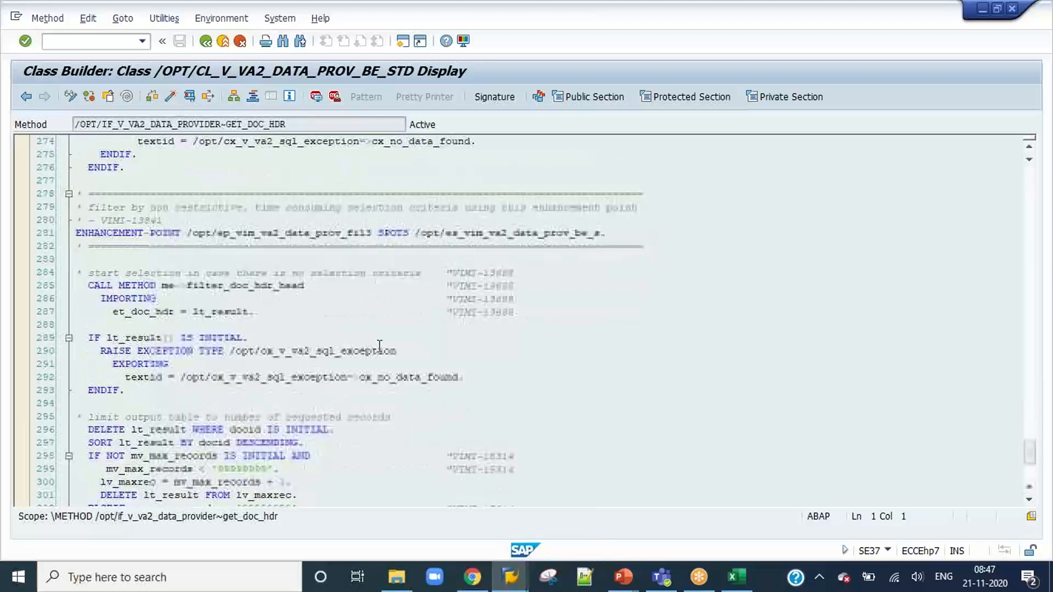
Return to the function module, check the closing statements of its source code, and copy the function module name.
{"action": "left_click", "coordinate": [205, 41]}
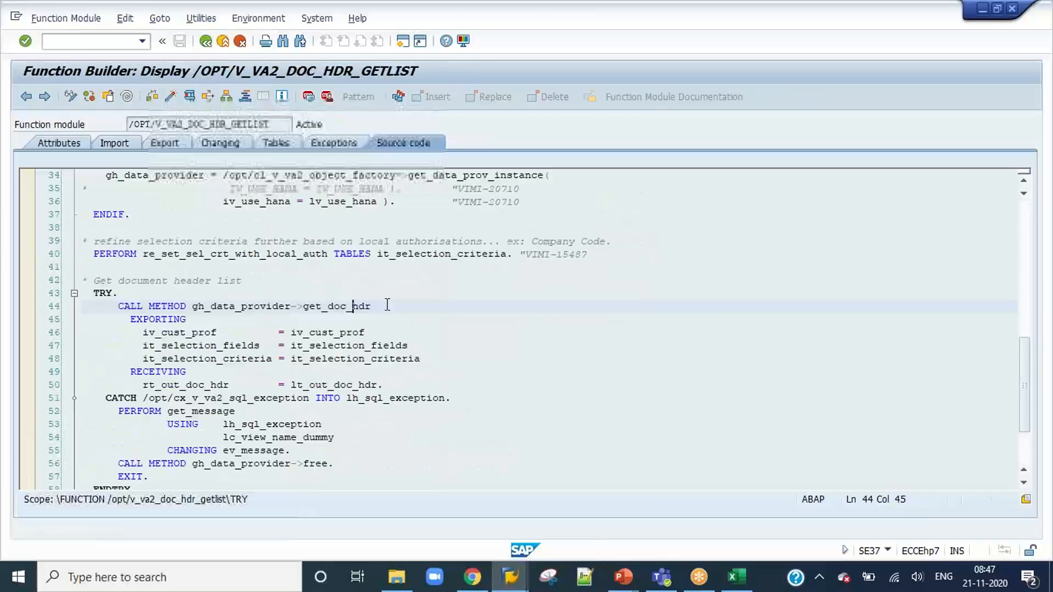
{"action": "scroll", "coordinate": [431, 360], "scroll_direction": "down", "scroll_amount": 4}
{"action": "left_click", "coordinate": [192, 261]}
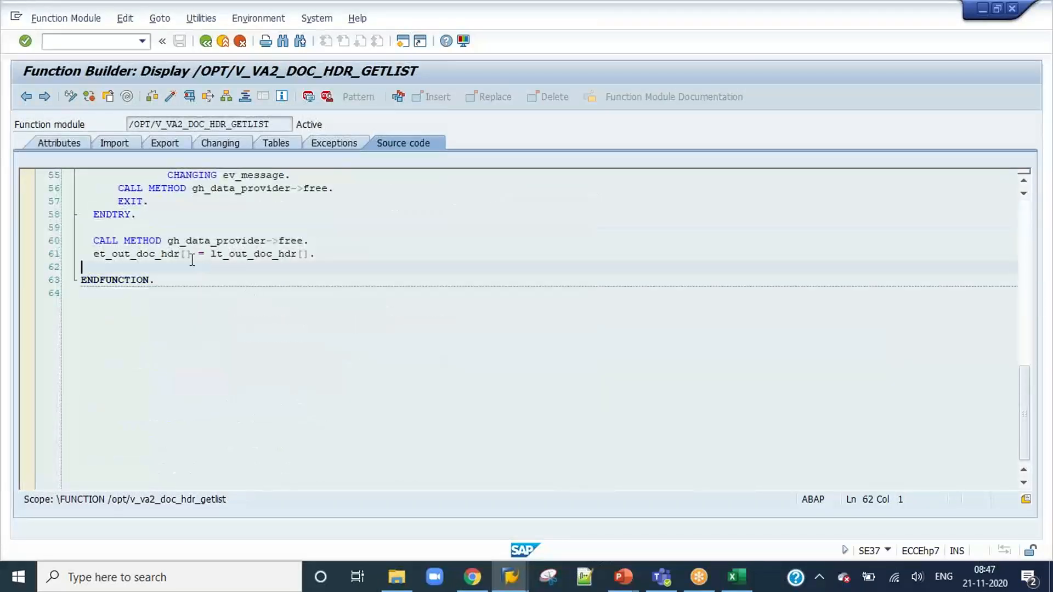
{"action": "left_click", "coordinate": [137, 228]}
{"action": "left_click_drag", "start_coordinate": [272, 125], "coordinate": [124, 126]}
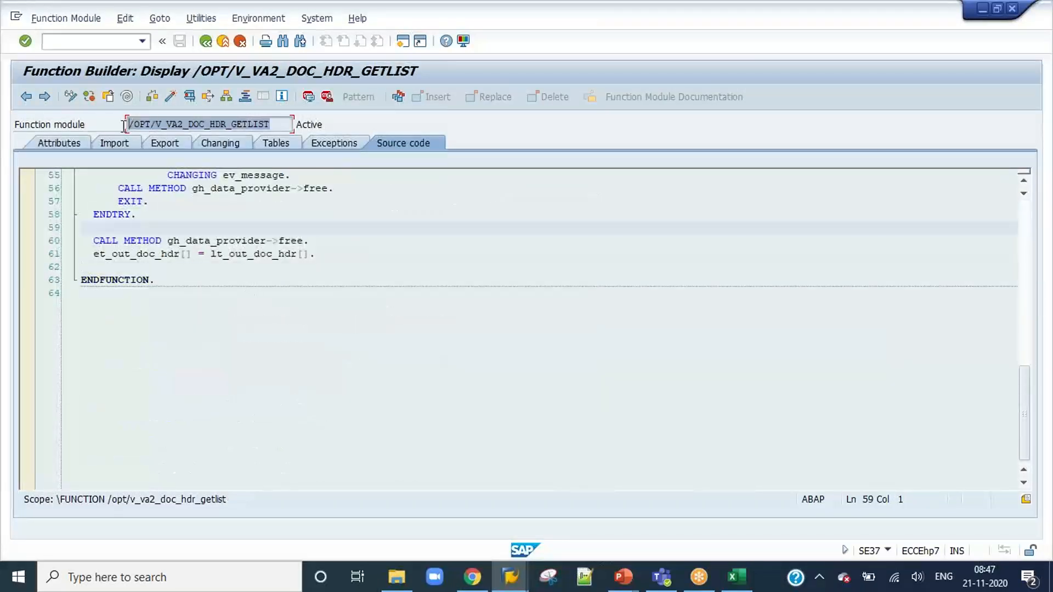
{"action": "key", "text": "ctrl+c"}
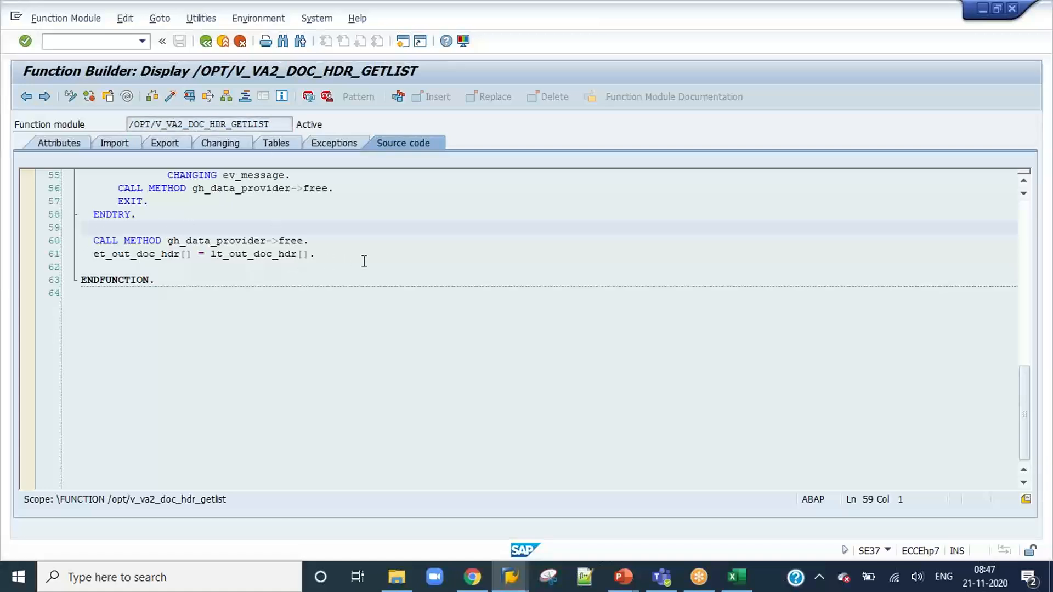
Switch to the SAP Easy Access session and close the Standard Text, VIM Notifications List, ABAP Editor and Display View sessions.
{"action": "key", "text": "alt+Tab"}
{"action": "key", "text": "alt+Tab"}
{"action": "key", "text": "Tab"}
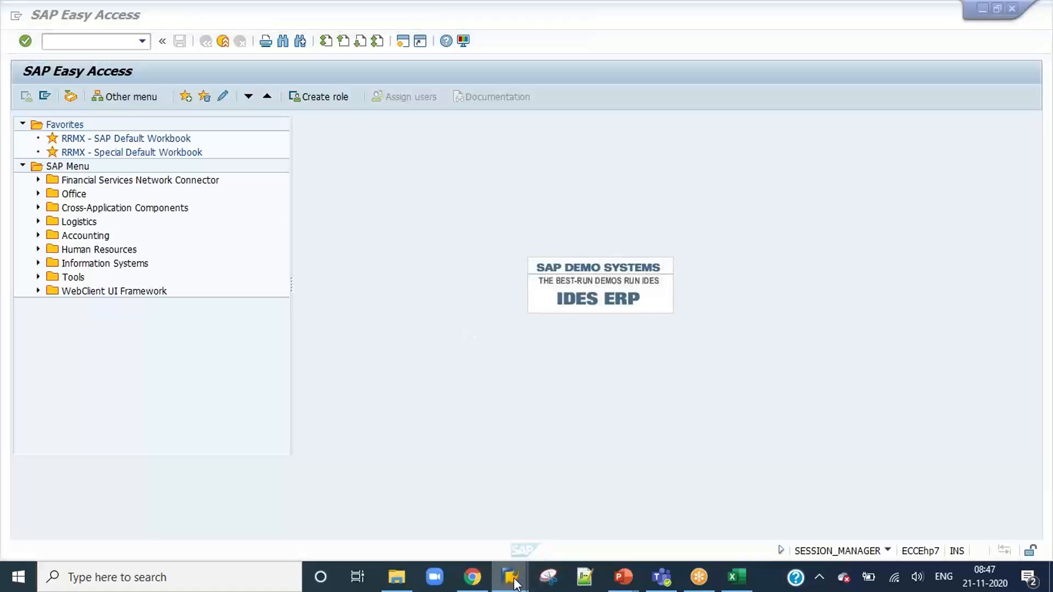
{"action": "mouse_move", "coordinate": [510, 576]}
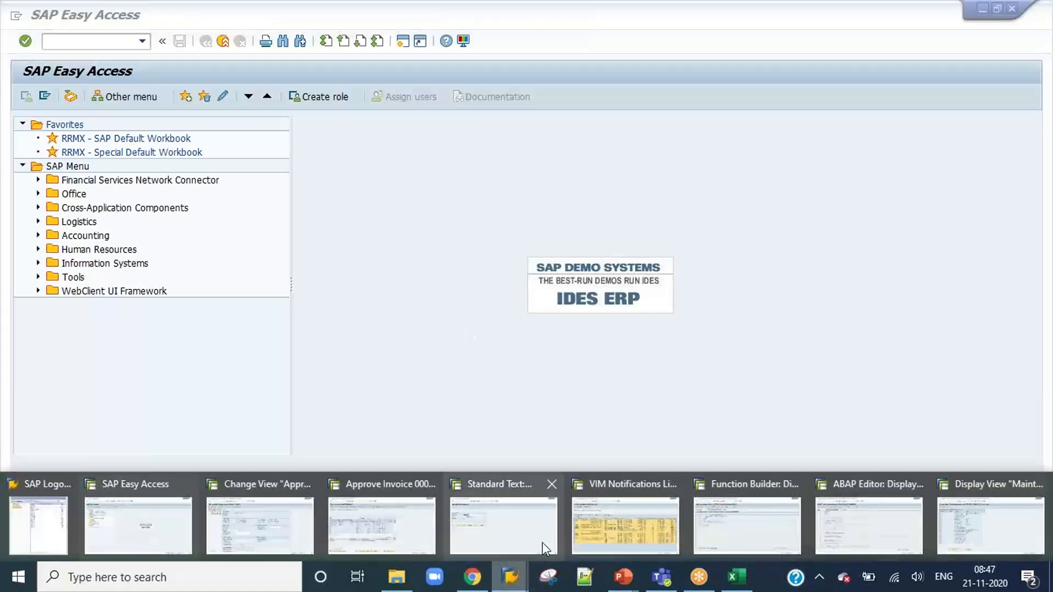
{"action": "left_click", "coordinate": [550, 482]}
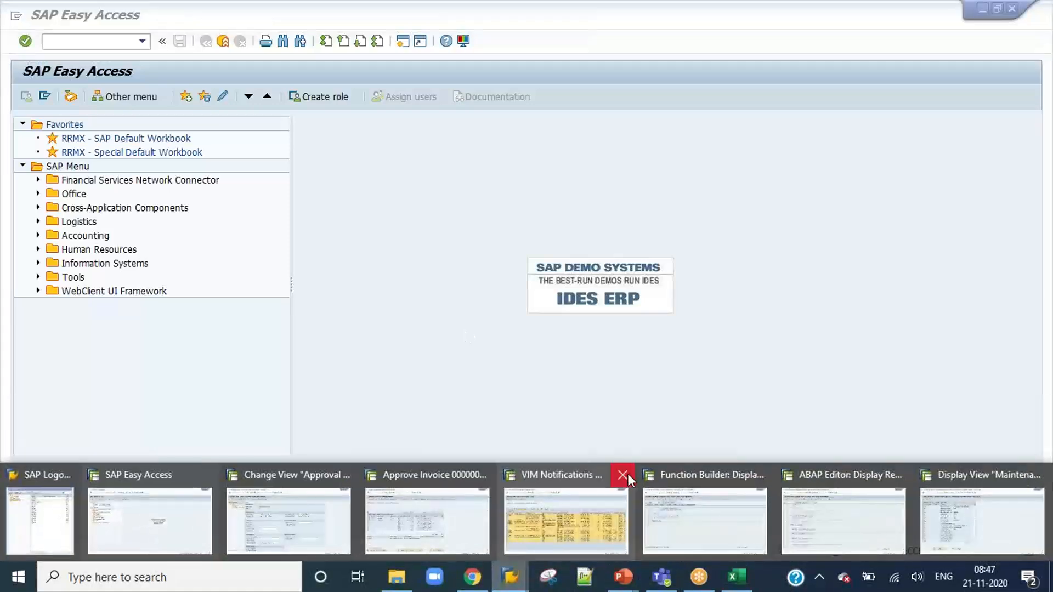
{"action": "left_click", "coordinate": [626, 475]}
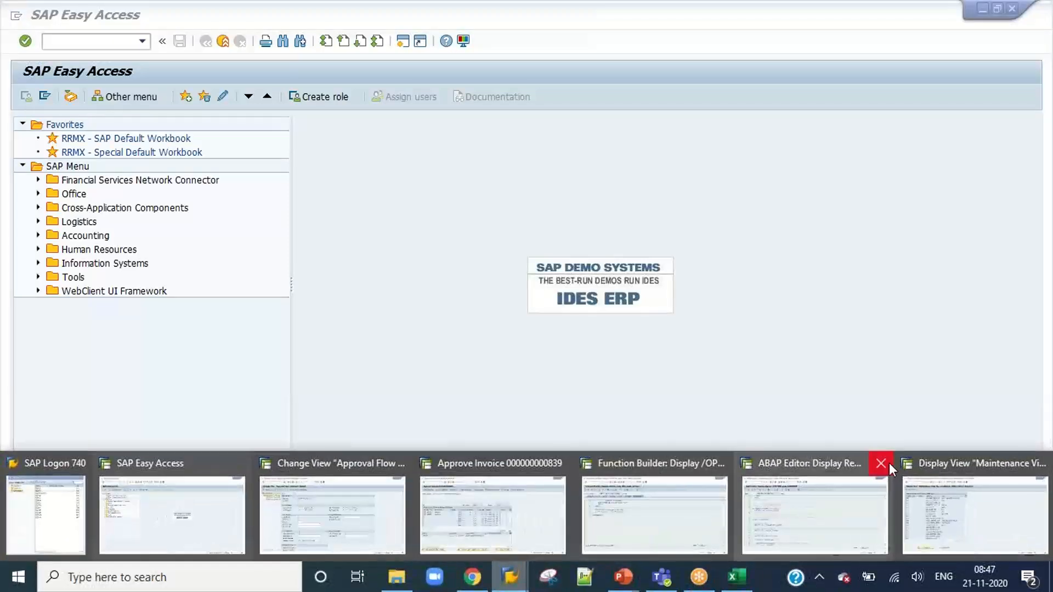
{"action": "left_click", "coordinate": [888, 463]}
{"action": "left_click", "coordinate": [962, 461]}
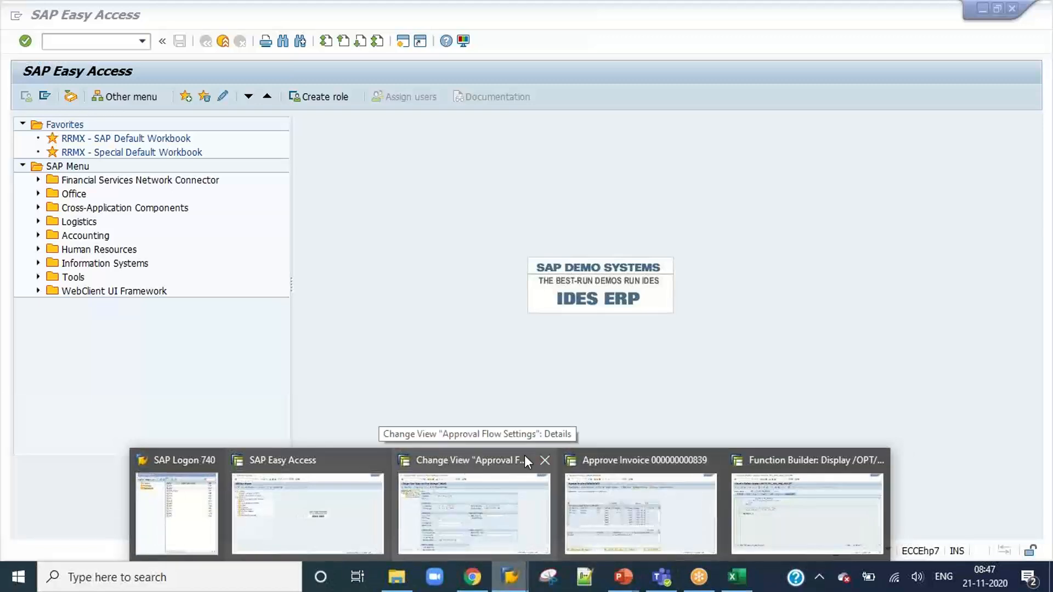
Close the Approval Flow Settings session and confirm the log-off without saving.
{"action": "left_click", "coordinate": [430, 493]}
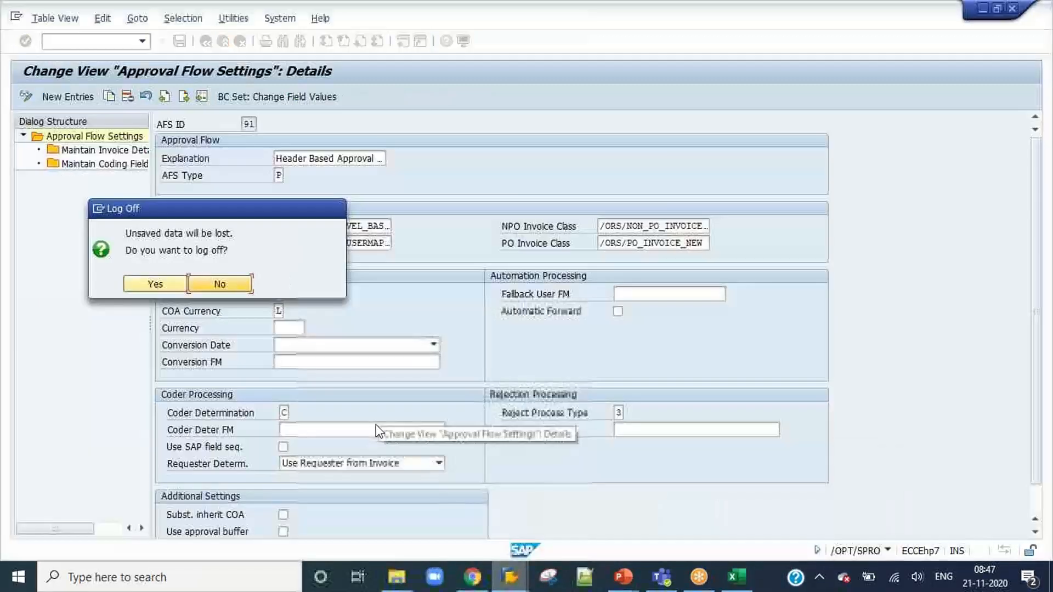
{"action": "left_click", "coordinate": [163, 283]}
{"action": "left_click", "coordinate": [511, 579]}
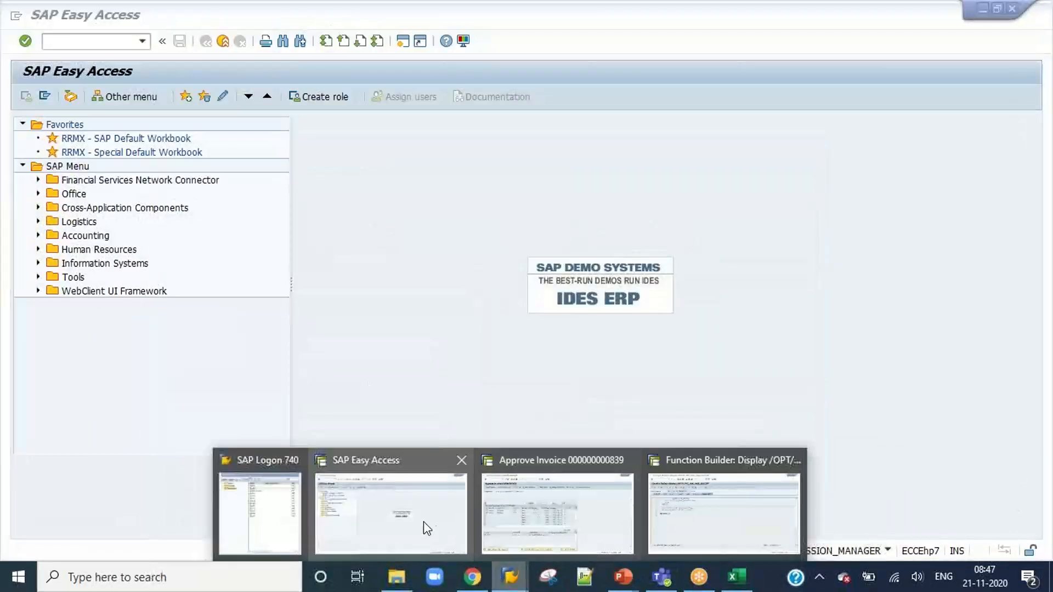
Run /n/opt/spro in the SAP Easy Access session and open Maintain Customizing Profiles for VIM Analytics (New) under Cross Component Configuration.
{"action": "left_click", "coordinate": [424, 521]}
{"action": "left_click", "coordinate": [142, 42]}
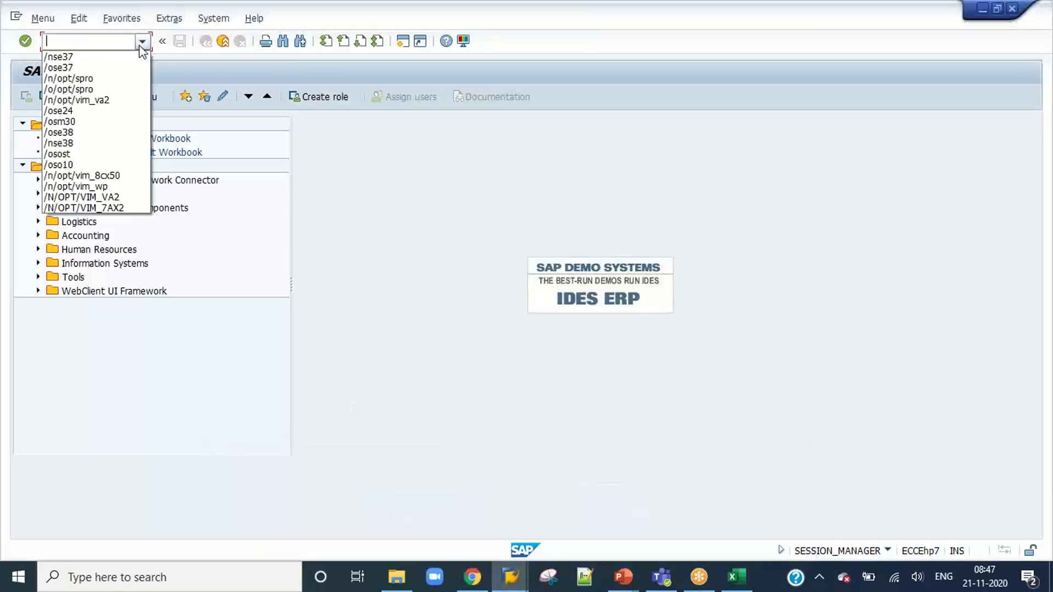
{"action": "left_click", "coordinate": [102, 78]}
{"action": "key", "text": "Return"}
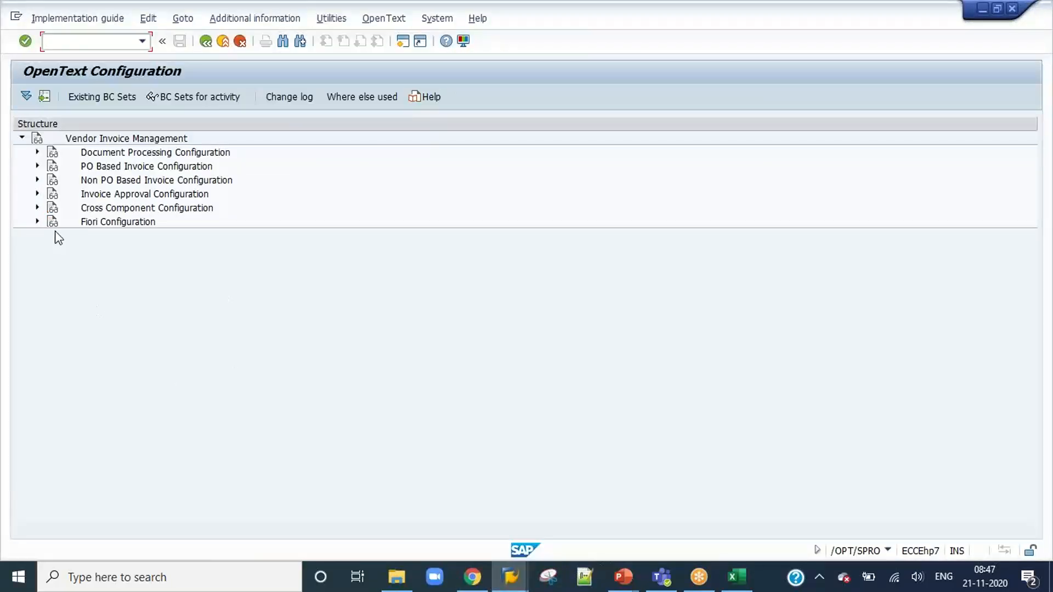
{"action": "left_click", "coordinate": [37, 207]}
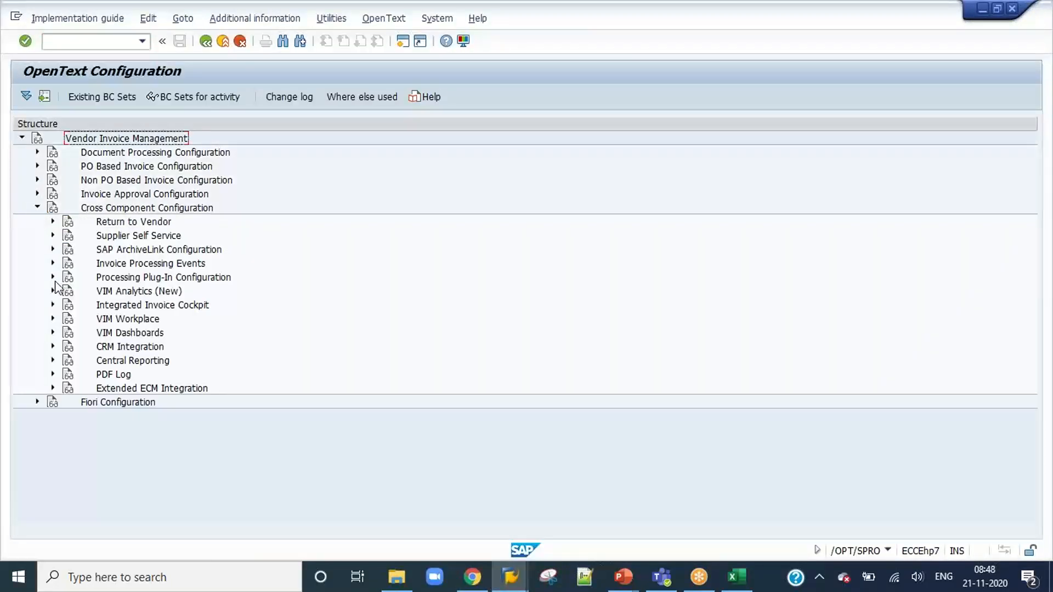
{"action": "left_click", "coordinate": [53, 318]}
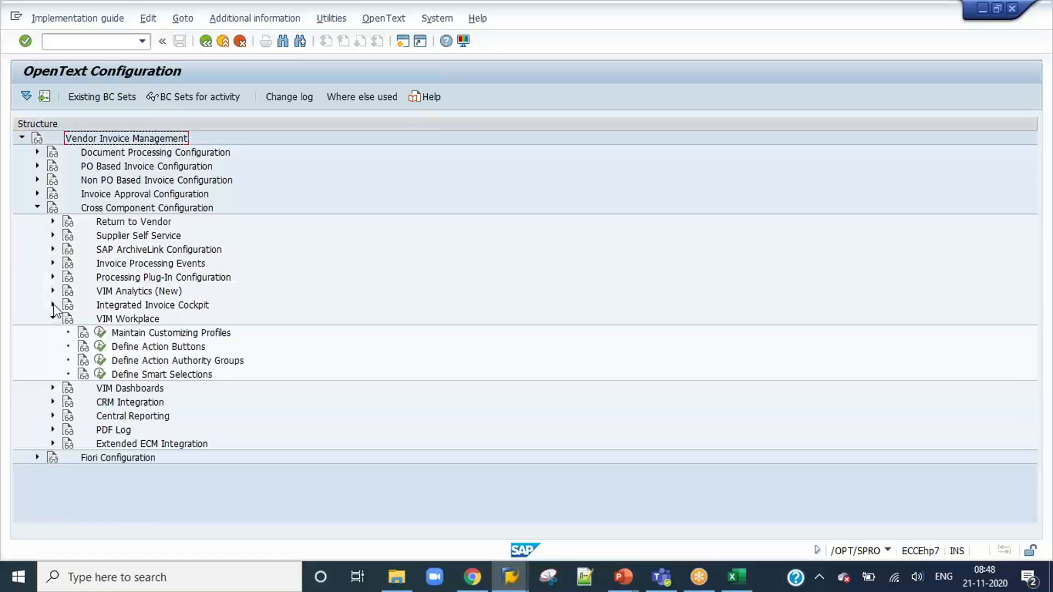
{"action": "left_click", "coordinate": [53, 291]}
{"action": "left_click", "coordinate": [99, 305]}
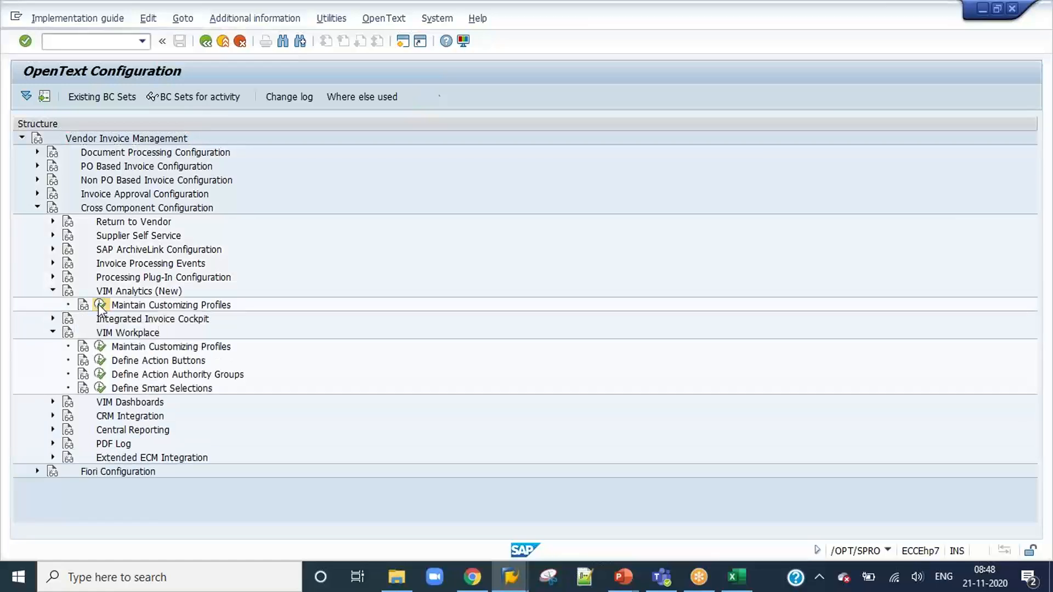
Open the general profile settings of the DEFAULT customizing profile and inspect its RFC Doc. Hdr. function module.
{"action": "left_click", "coordinate": [160, 155]}
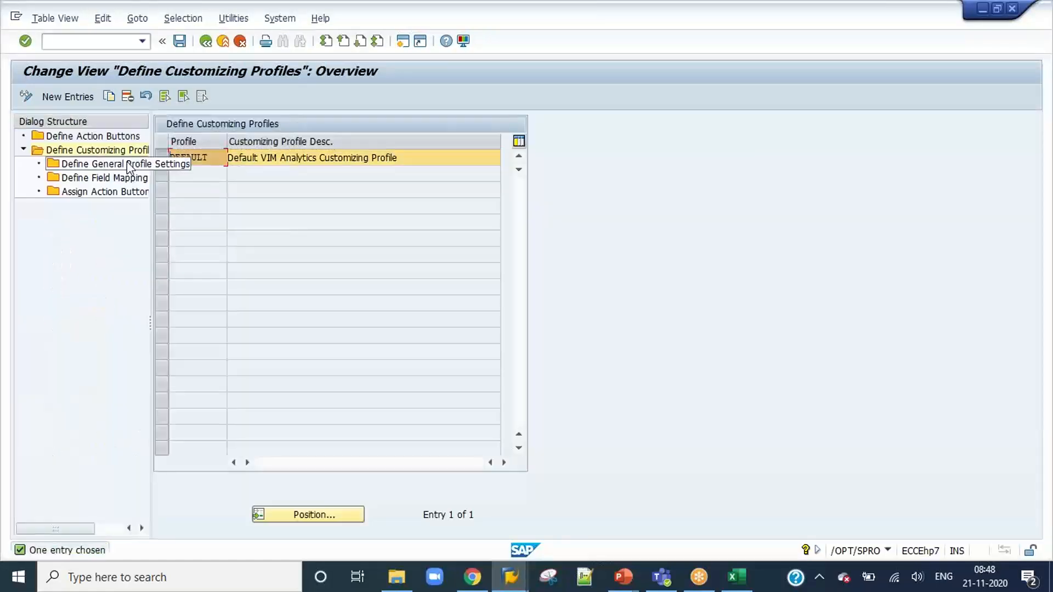
{"action": "double_click", "coordinate": [83, 164]}
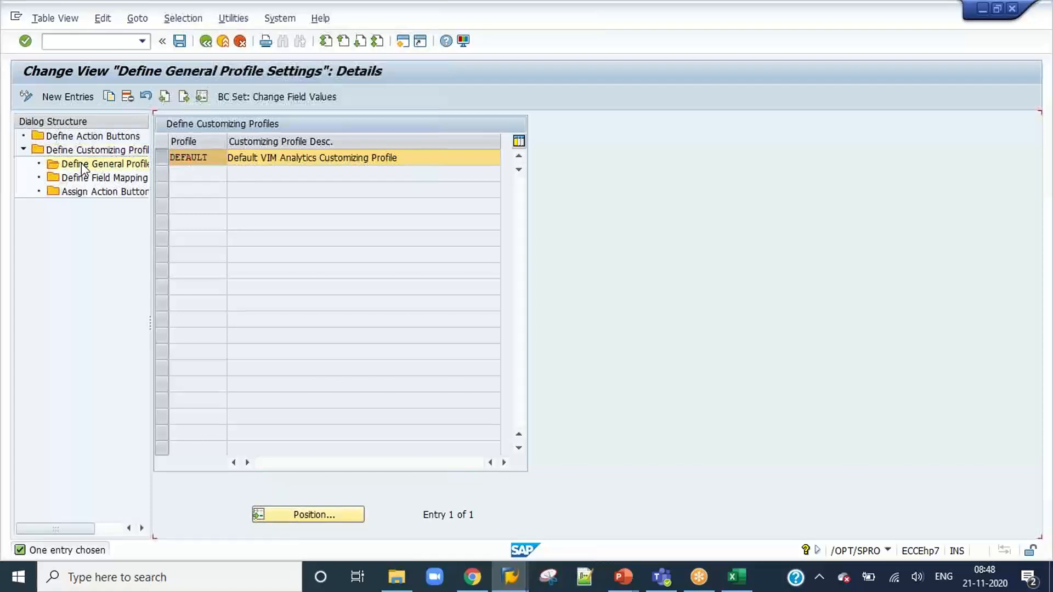
{"action": "left_click", "coordinate": [665, 225]}
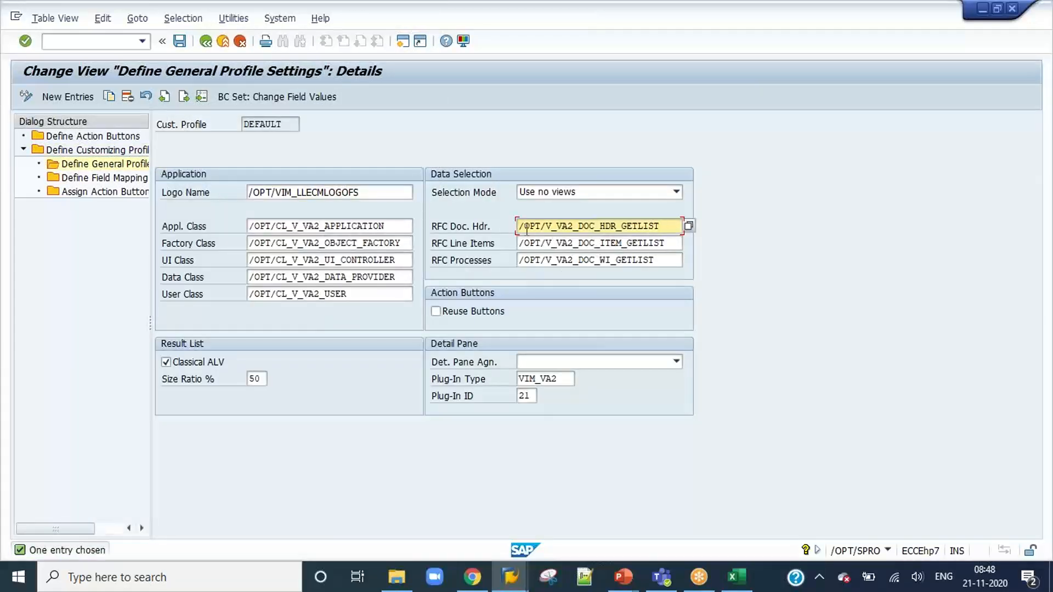
{"action": "left_click_drag", "start_coordinate": [524, 225], "coordinate": [663, 226]}
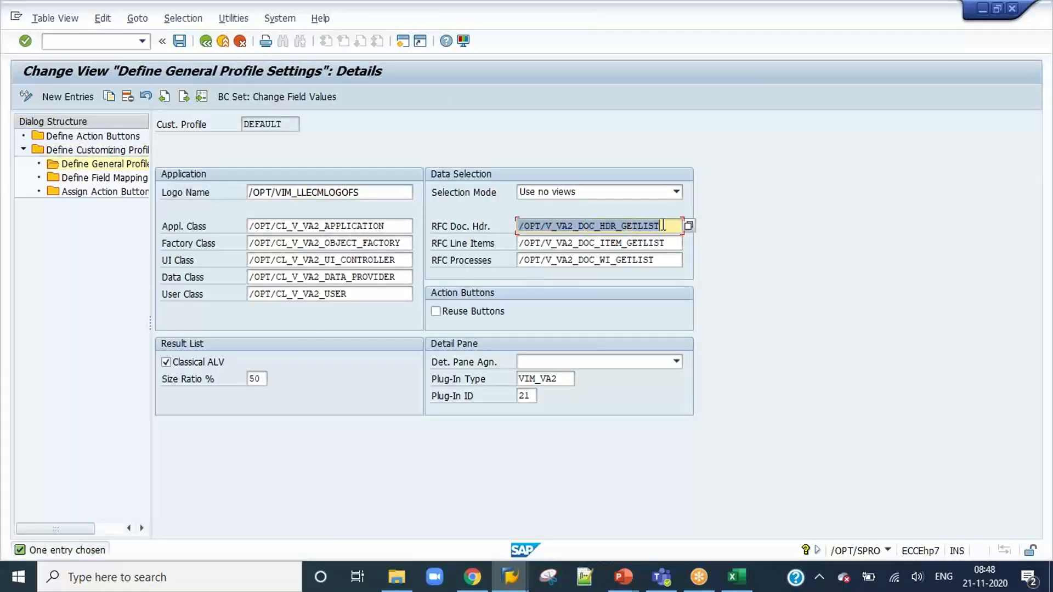
{"action": "left_click", "coordinate": [664, 225]}
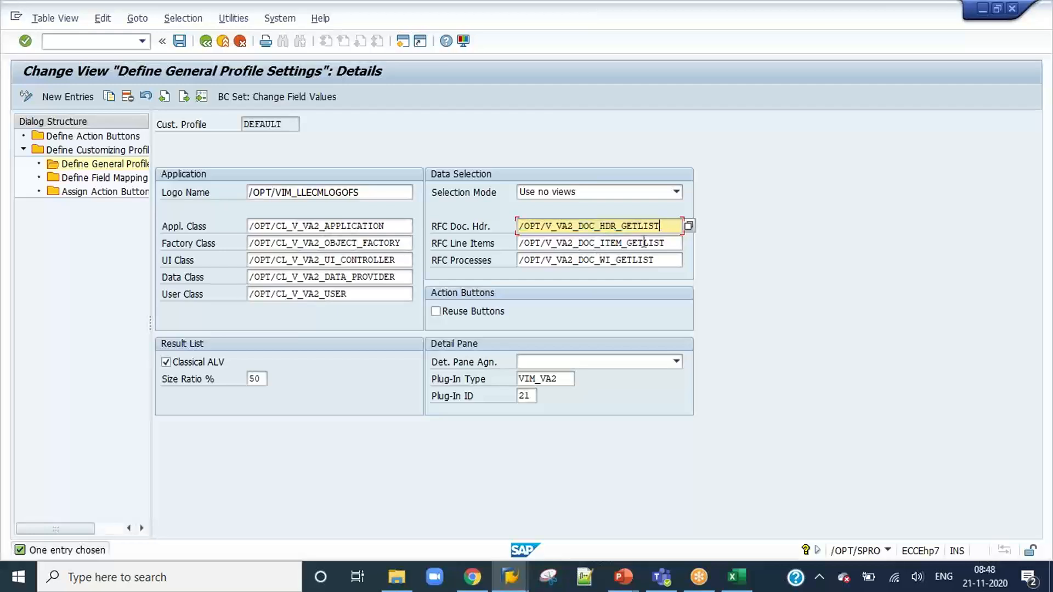
Compare the profile's RFC Doc. Hdr. entry with the function module open in Function Builder and copy the entry.
{"action": "key", "text": "alt+Tab"}
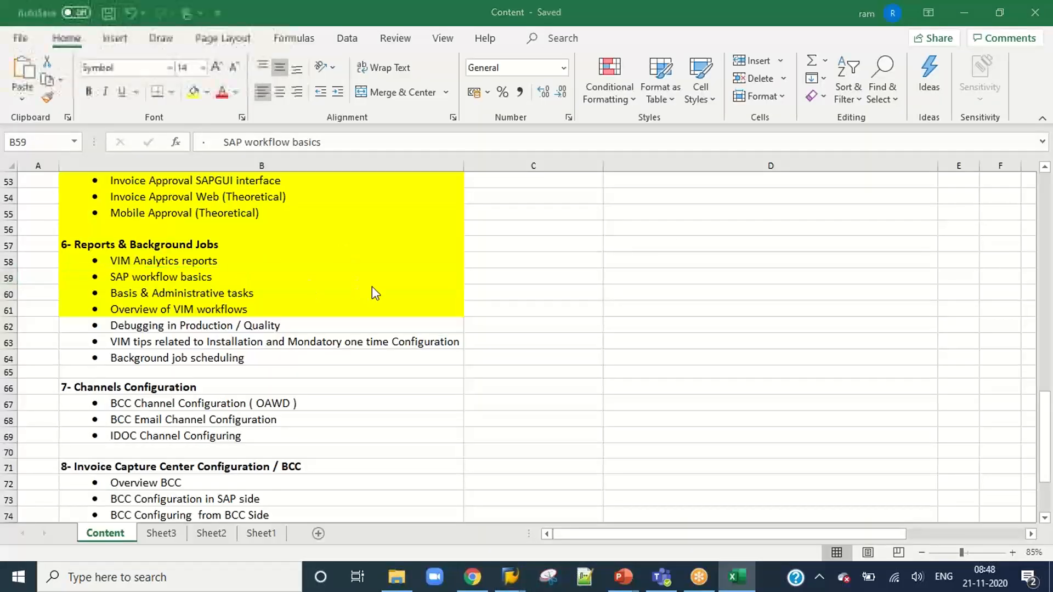
{"action": "key", "text": "alt+Tab"}
{"action": "key", "text": "Tab"}
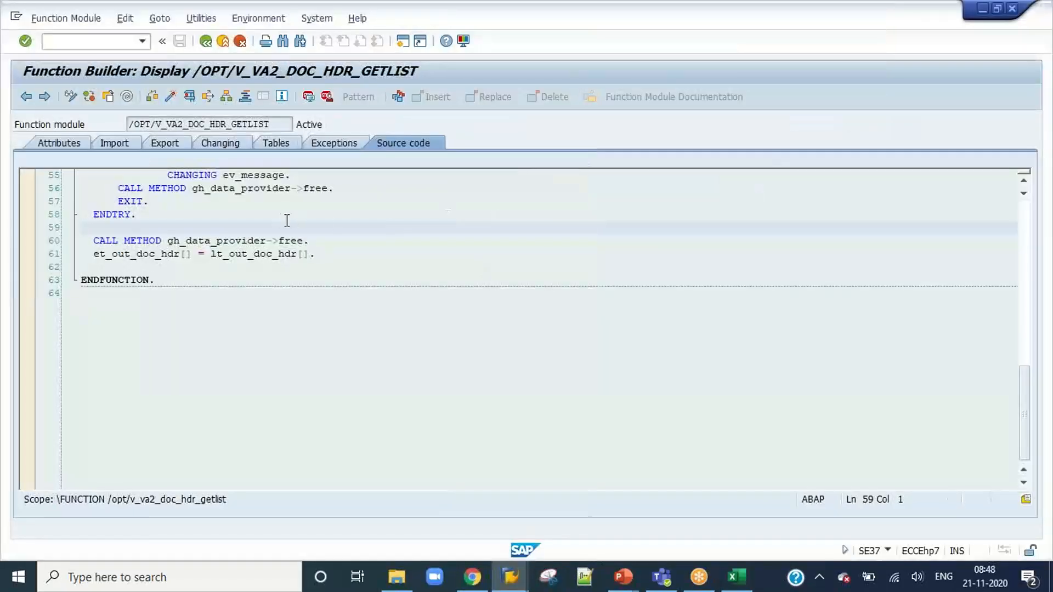
{"action": "left_click", "coordinate": [273, 129]}
{"action": "key", "text": "alt+Tab"}
{"action": "key", "text": "Tab"}
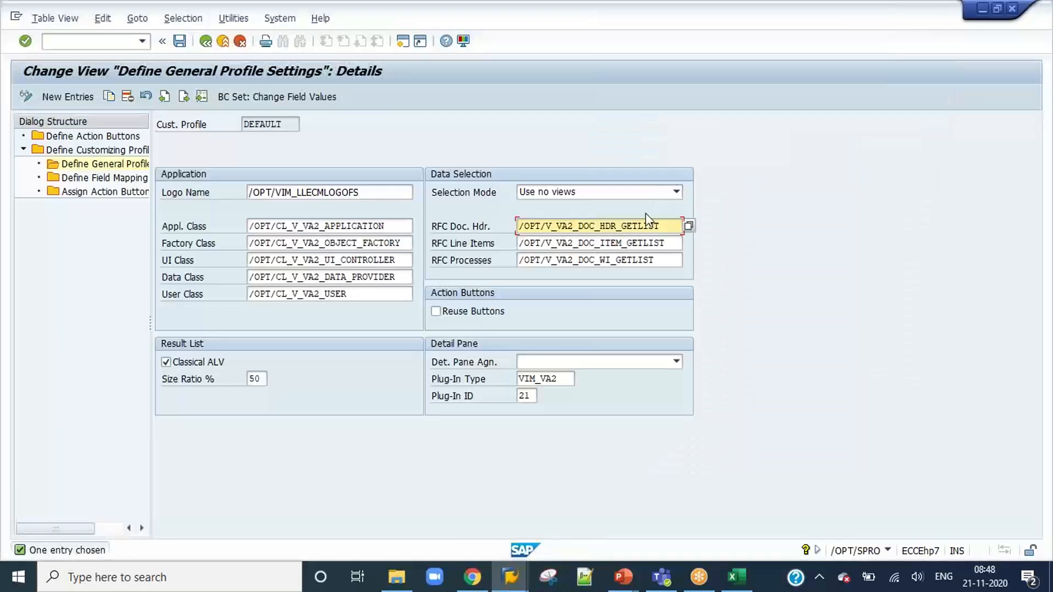
{"action": "left_click_drag", "start_coordinate": [668, 226], "coordinate": [514, 236]}
{"action": "key", "text": "ctrl+c"}
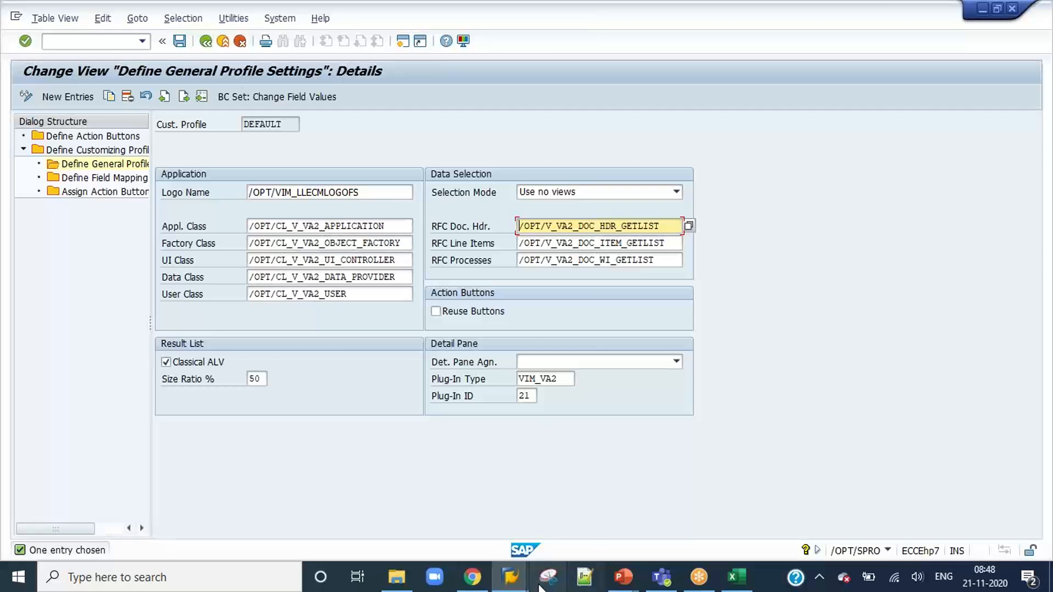
Switch to the Approve Invoice session, start VIM Analytics with /n/opt/vim_va2 and execute the report.
{"action": "left_click", "coordinate": [510, 577]}
{"action": "left_click", "coordinate": [581, 509]}
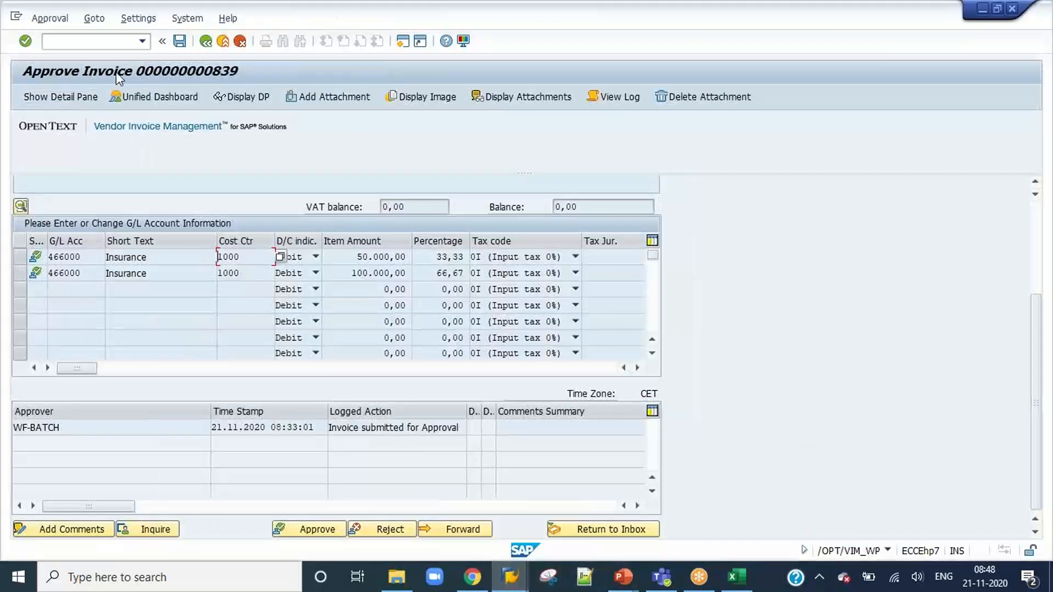
{"action": "left_click", "coordinate": [143, 42]}
{"action": "left_click", "coordinate": [109, 102]}
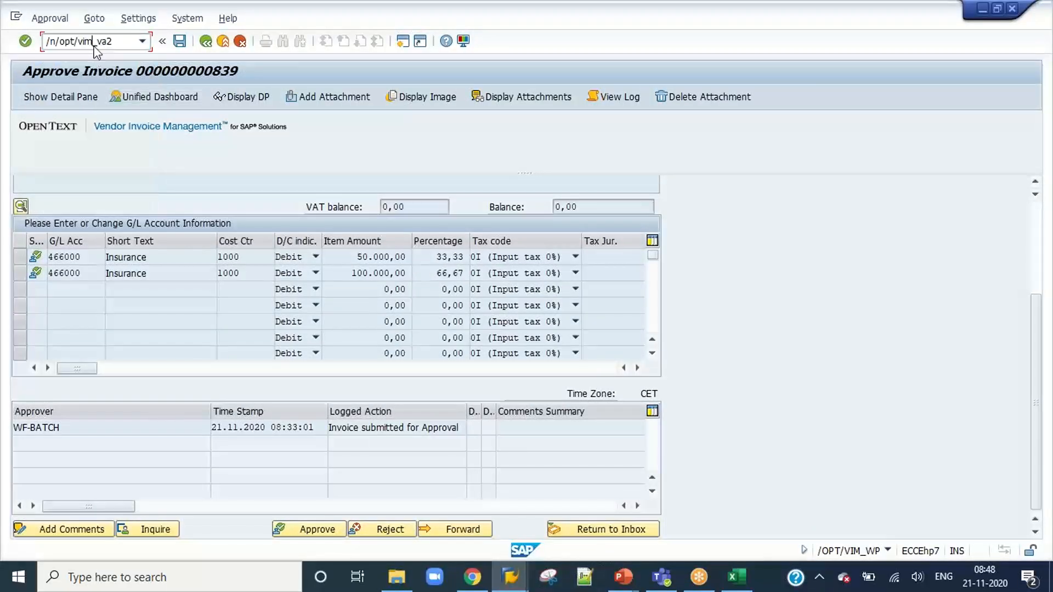
{"action": "key", "text": "Return"}
{"action": "left_click", "coordinate": [26, 97]}
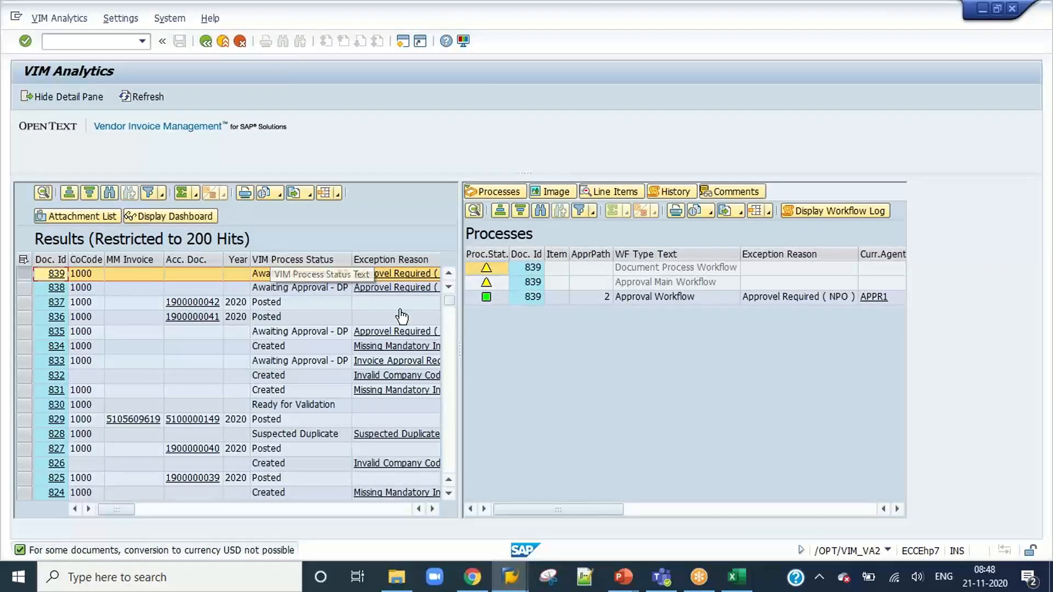
Look through the columns of the VIM Analytics results list and hide the detail pane to widen it.
{"action": "left_click", "coordinate": [433, 509]}
{"action": "left_click", "coordinate": [432, 509]}
{"action": "left_click", "coordinate": [433, 509]}
{"action": "left_click", "coordinate": [432, 509]}
{"action": "left_click", "coordinate": [432, 509]}
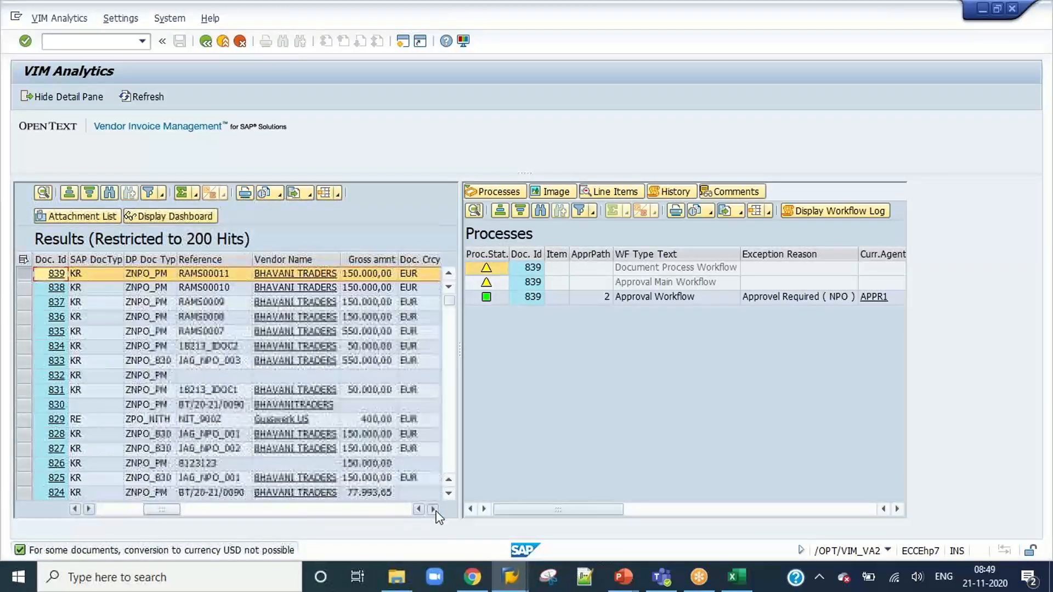
{"action": "left_click", "coordinate": [432, 509]}
{"action": "left_click", "coordinate": [432, 509]}
{"action": "left_click", "coordinate": [432, 509]}
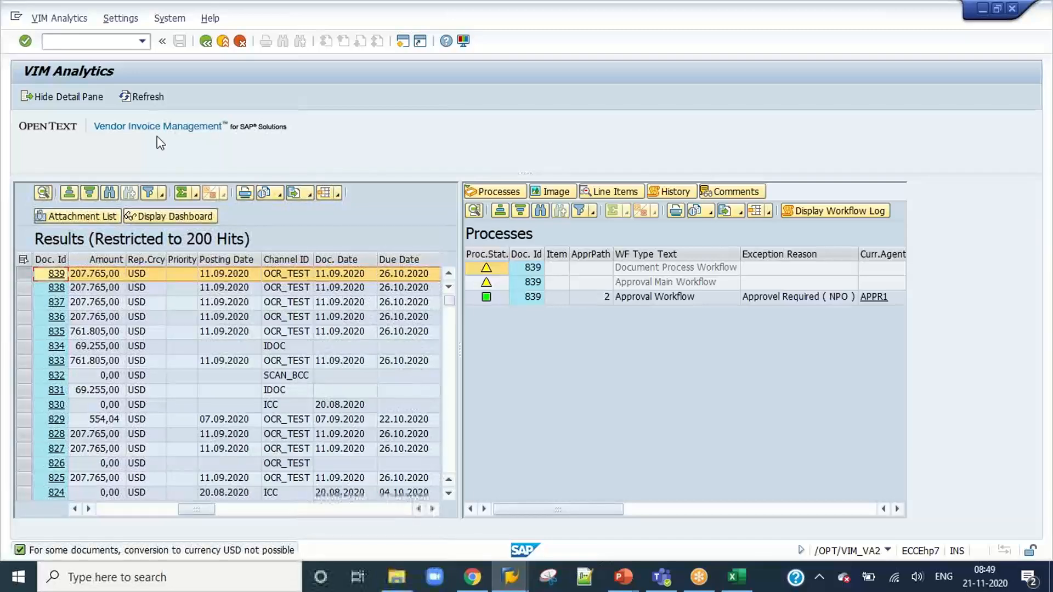
{"action": "left_click", "coordinate": [81, 97]}
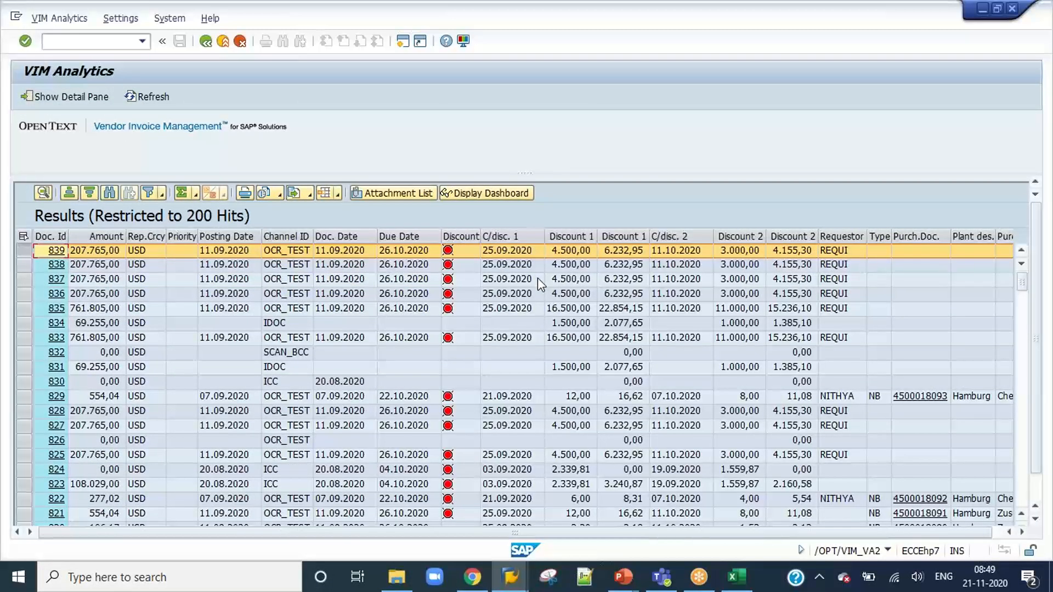
Examine the full-width results list from the discount and purchasing columns back to the status and exception columns.
{"action": "left_click", "coordinate": [1024, 533]}
{"action": "left_click", "coordinate": [1025, 532]}
{"action": "left_click", "coordinate": [1025, 533]}
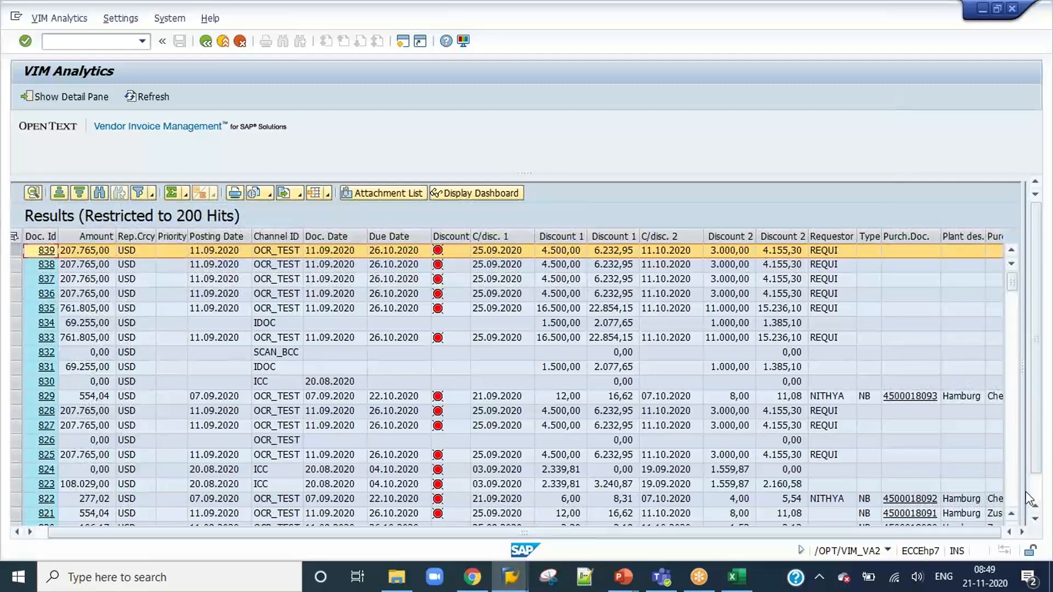
{"action": "left_click_drag", "start_coordinate": [1036, 458], "coordinate": [1038, 494]}
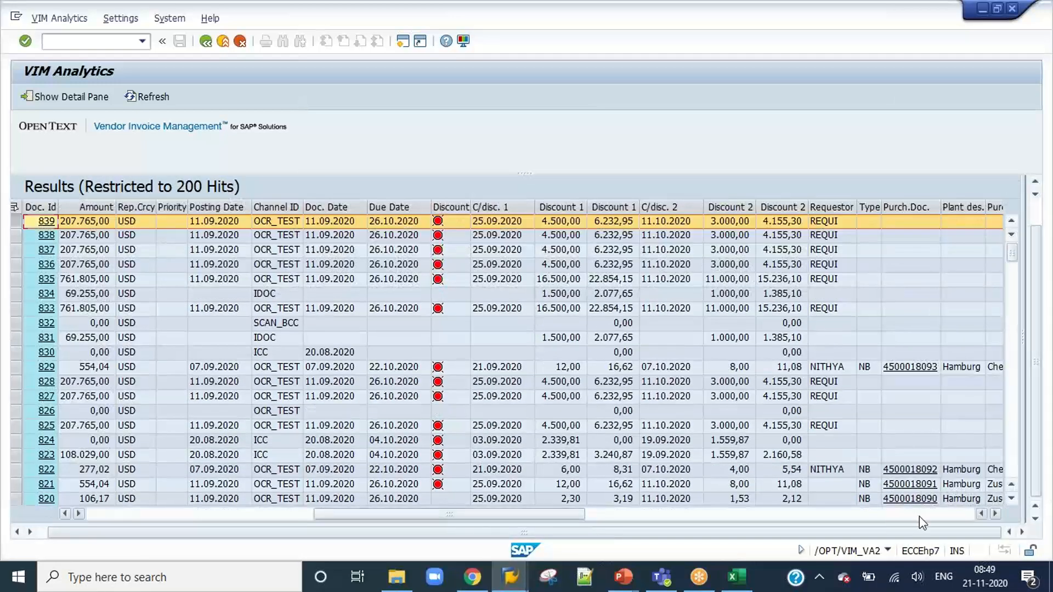
{"action": "left_click_drag", "start_coordinate": [993, 515], "coordinate": [996, 516]}
{"action": "left_click_drag", "start_coordinate": [837, 514], "coordinate": [222, 525]}
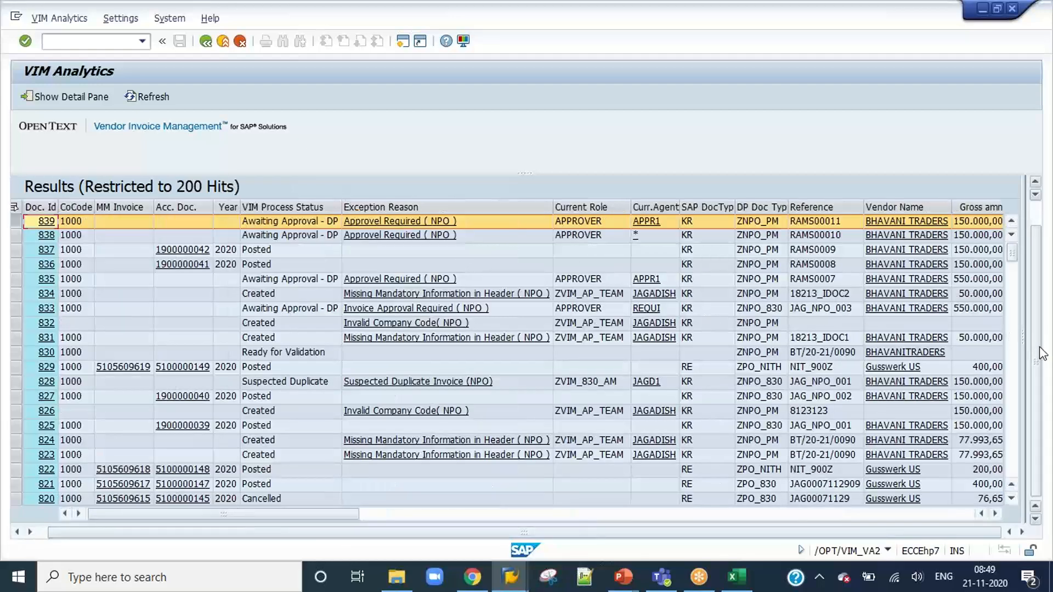
{"action": "left_click_drag", "start_coordinate": [1038, 345], "coordinate": [1042, 315]}
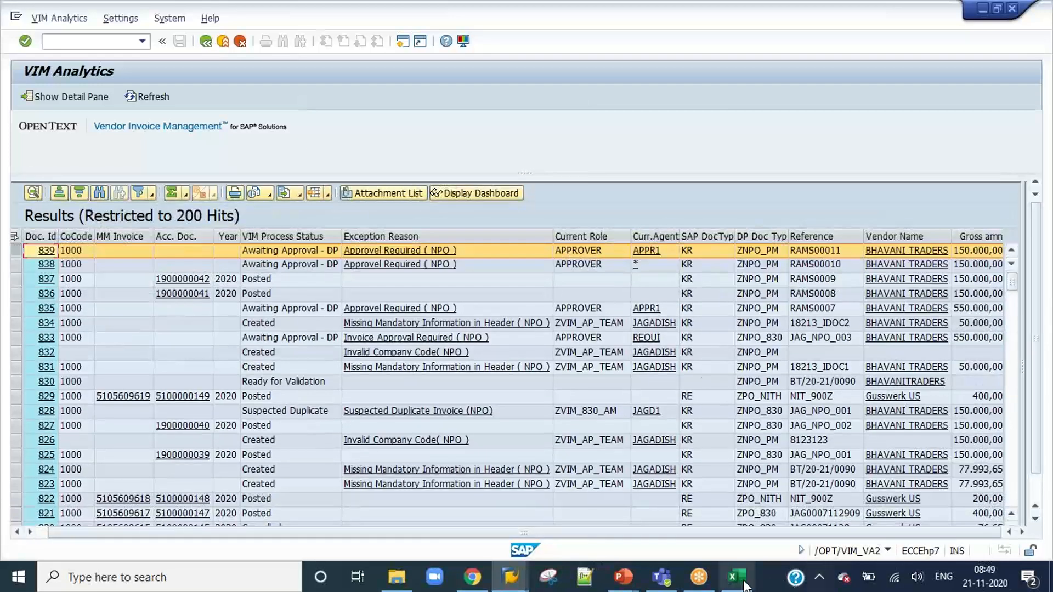
Check the course topics in the Excel Content workbook, and return to the RFC Doc. Hdr. entry in the SAP profile settings.
{"action": "left_click", "coordinate": [736, 582]}
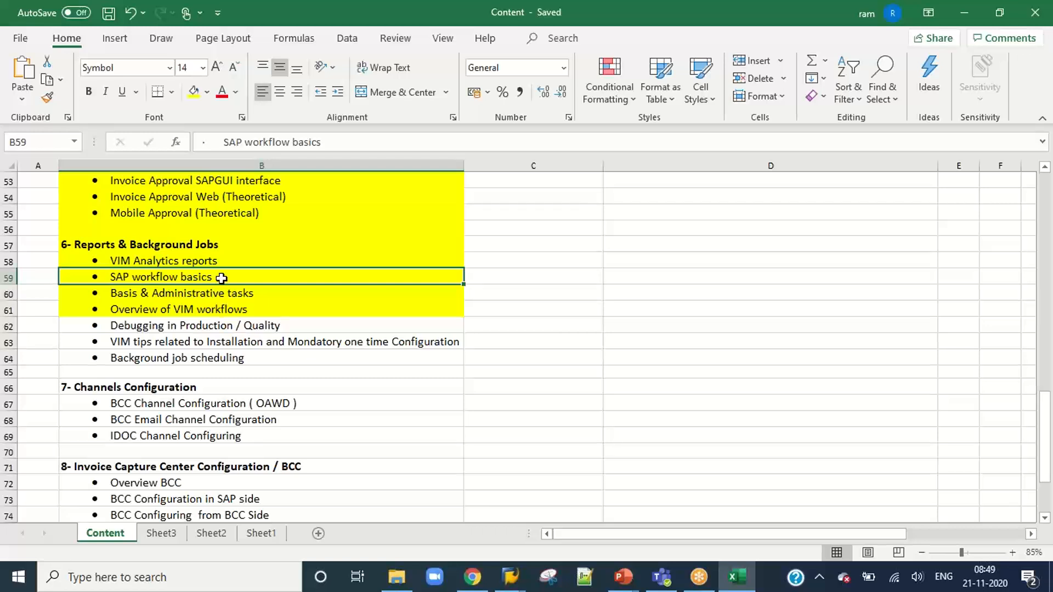
{"action": "scroll", "coordinate": [309, 368], "scroll_direction": "down", "scroll_amount": 2}
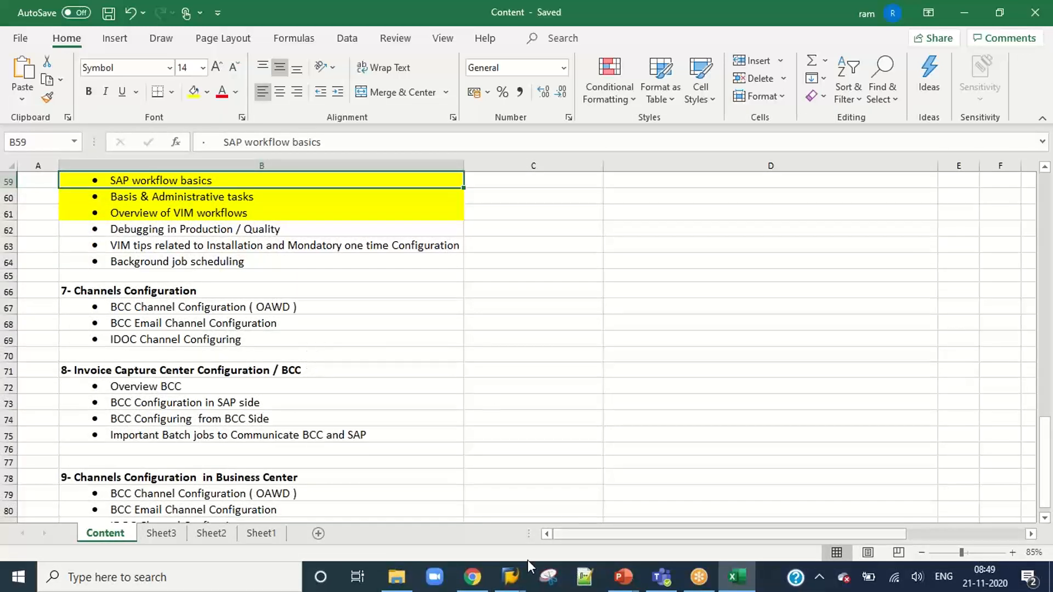
{"action": "mouse_move", "coordinate": [510, 577]}
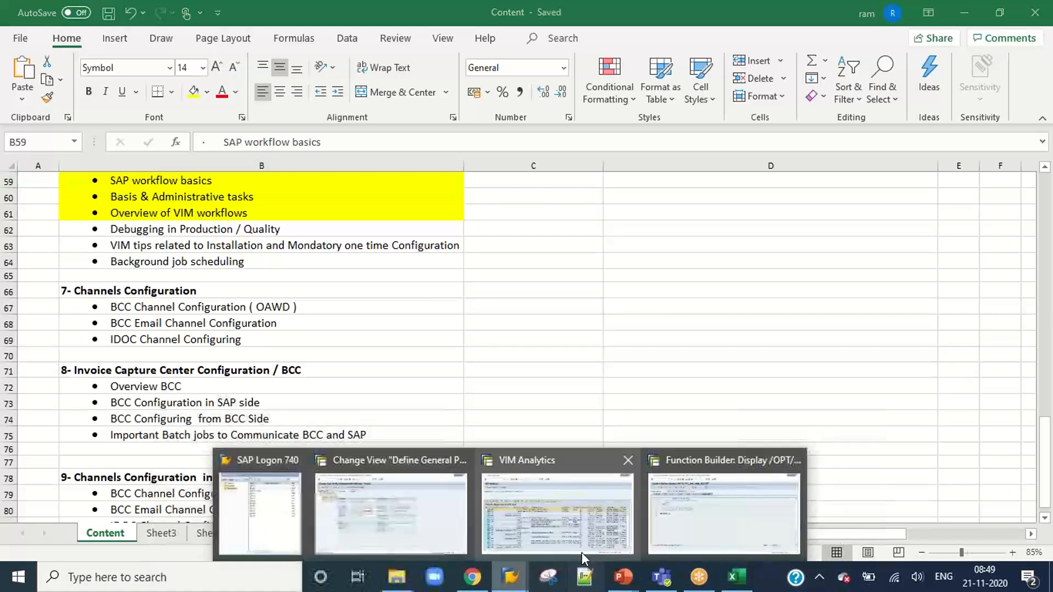
{"action": "left_click", "coordinate": [416, 524]}
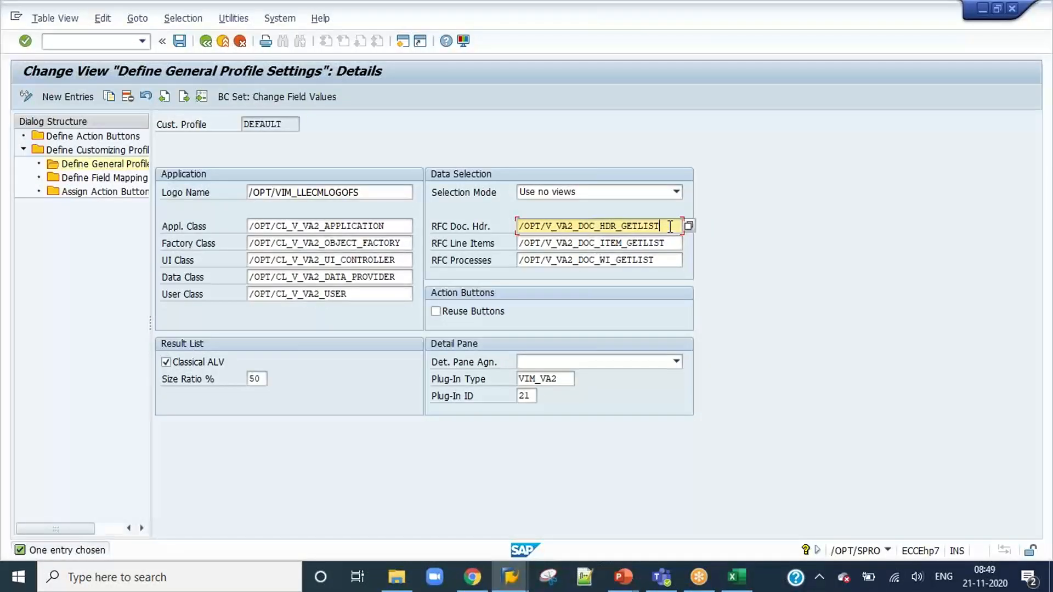
{"action": "left_click_drag", "start_coordinate": [670, 226], "coordinate": [510, 228]}
Switch to the Function Builder session, read through the header list source code and copy the function module name.
{"action": "left_click", "coordinate": [510, 575]}
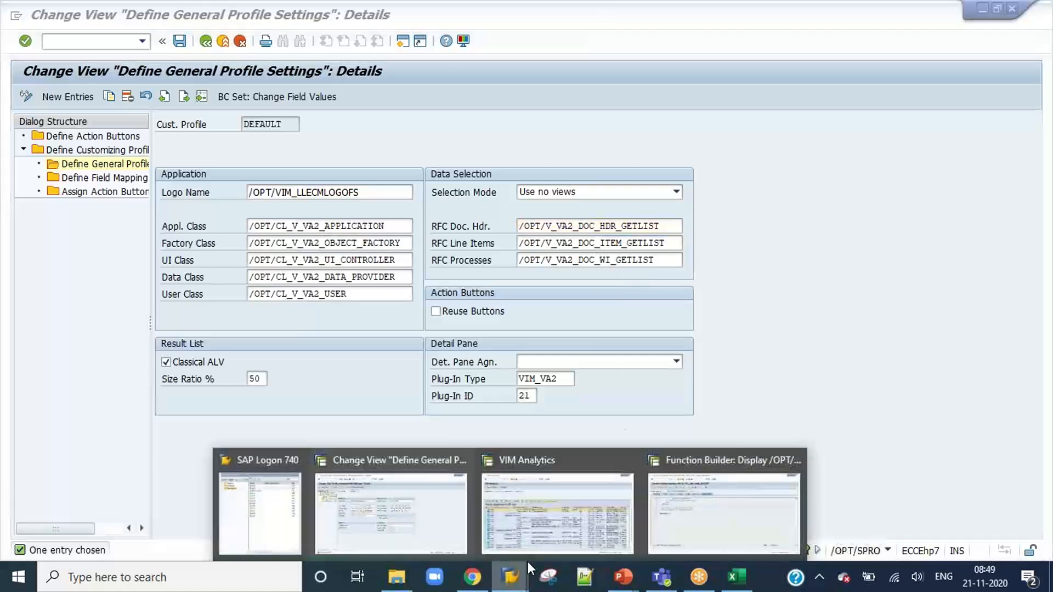
{"action": "left_click", "coordinate": [726, 526]}
{"action": "scroll", "coordinate": [494, 345], "scroll_direction": "up", "scroll_amount": 15}
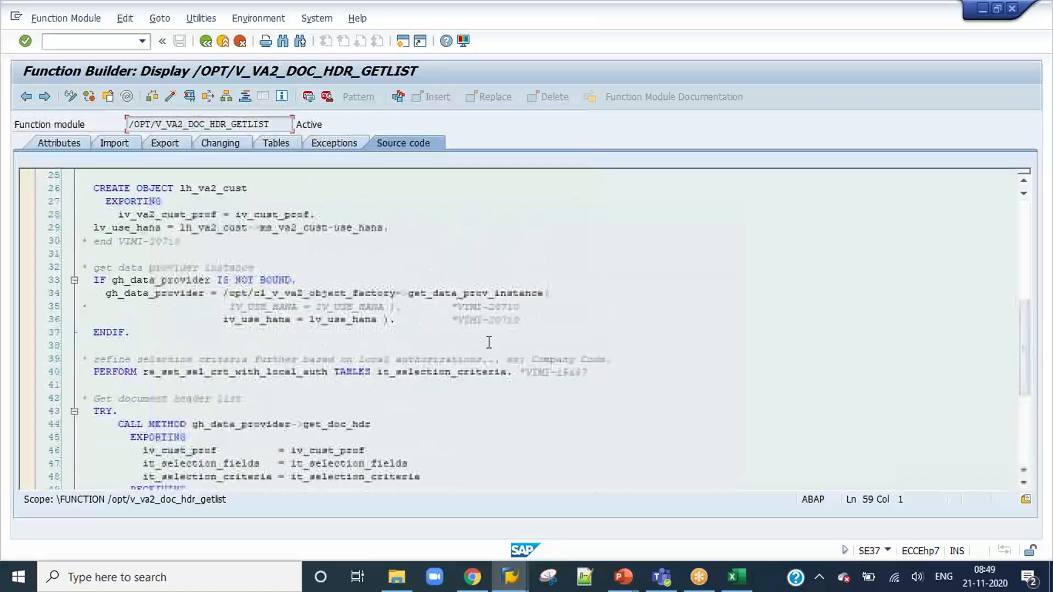
{"action": "scroll", "coordinate": [489, 342], "scroll_direction": "down", "scroll_amount": 11}
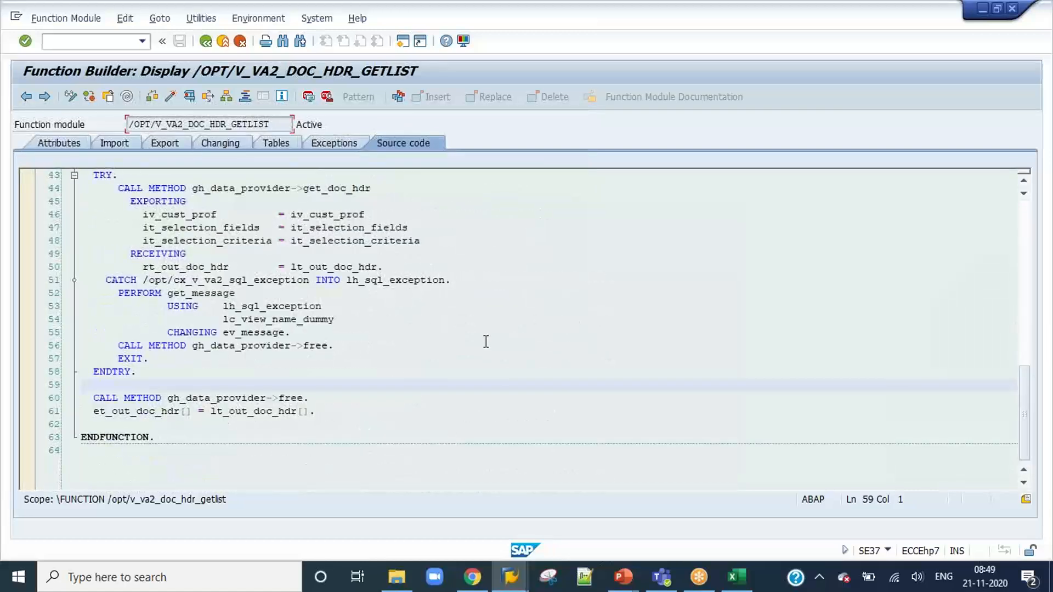
{"action": "left_click_drag", "start_coordinate": [271, 124], "coordinate": [127, 123]}
{"action": "key", "text": "ctrl+c"}
{"action": "scroll", "coordinate": [374, 381], "scroll_direction": "up", "scroll_amount": 3}
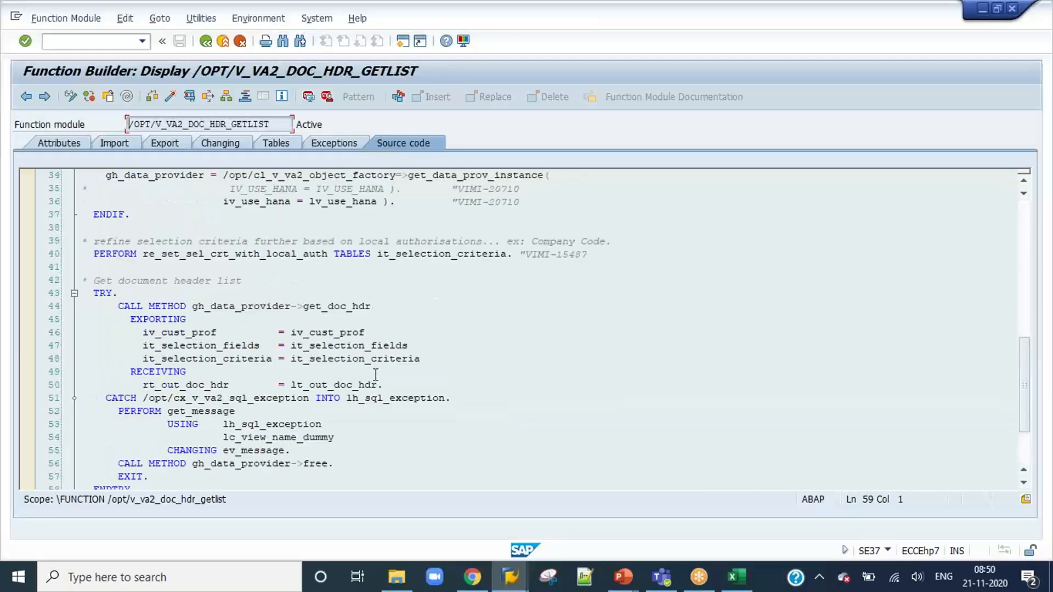
Leave the general profile settings and the customizing profiles overview to return to the OpenText Configuration structure.
{"action": "key", "text": "F3"}
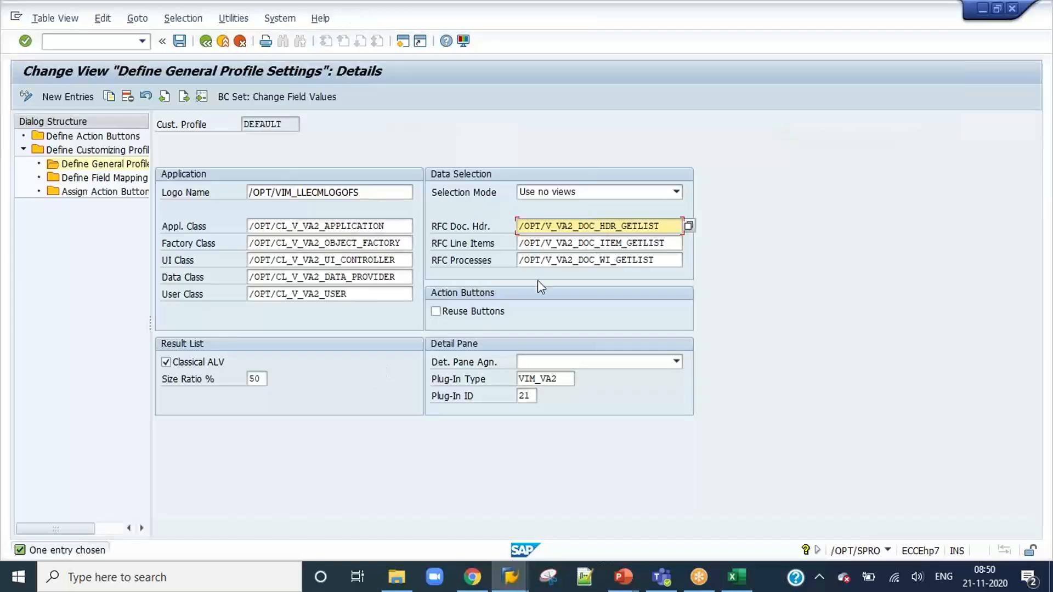
{"action": "left_click", "coordinate": [206, 42]}
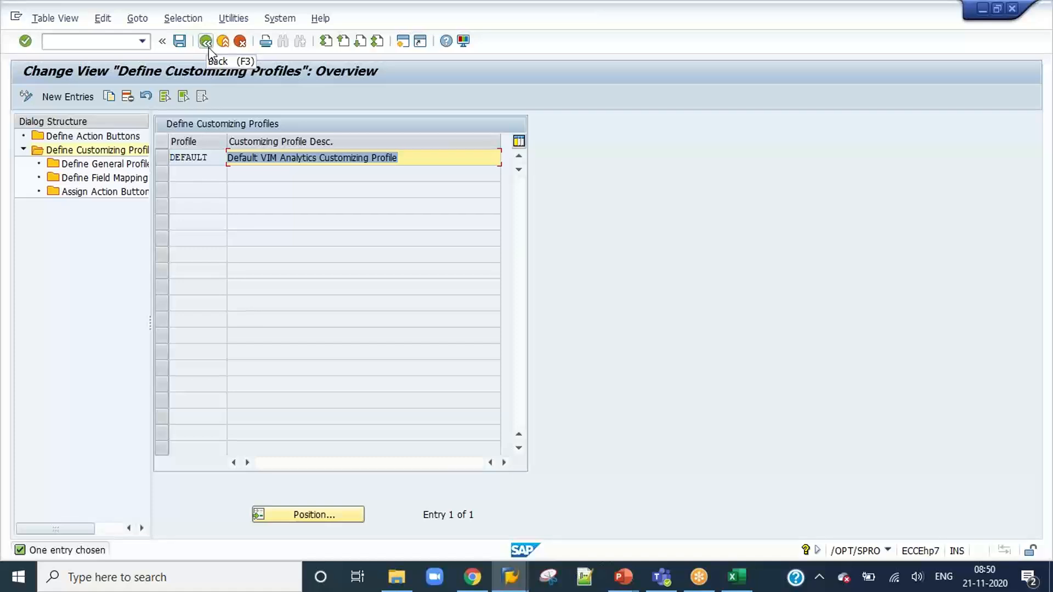
{"action": "left_click", "coordinate": [206, 45]}
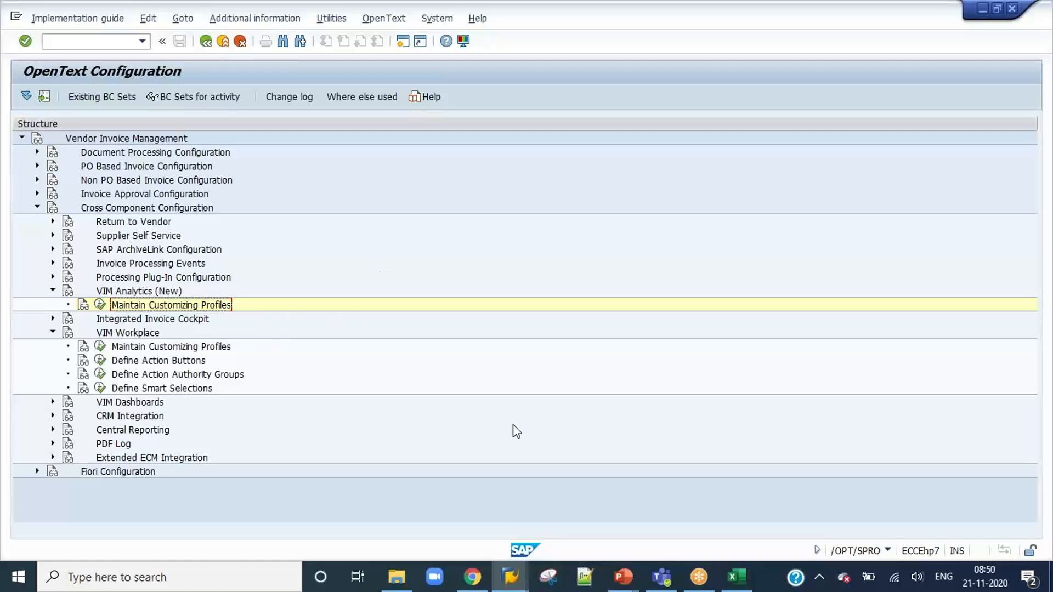
Check the SAP workflow basics, administrative tasks and VIM workflow topics under Reports & Background Jobs in the Excel Content workbook.
{"action": "left_click", "coordinate": [510, 577]}
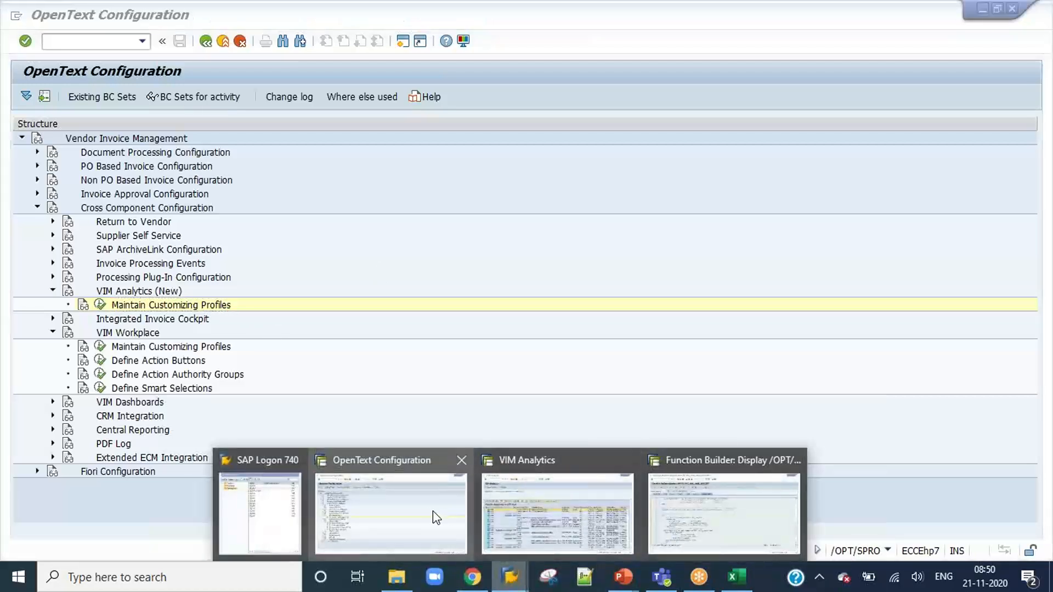
{"action": "left_click", "coordinate": [736, 577]}
{"action": "left_click", "coordinate": [371, 319]}
{"action": "scroll", "coordinate": [266, 335], "scroll_direction": "up", "scroll_amount": 3}
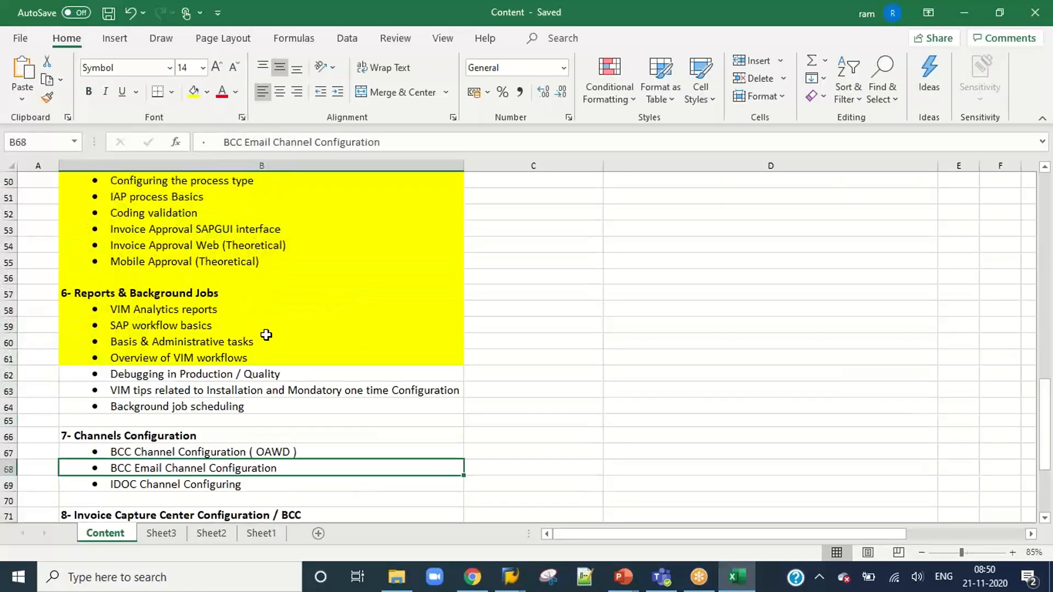
{"action": "left_click_drag", "start_coordinate": [193, 324], "coordinate": [199, 358]}
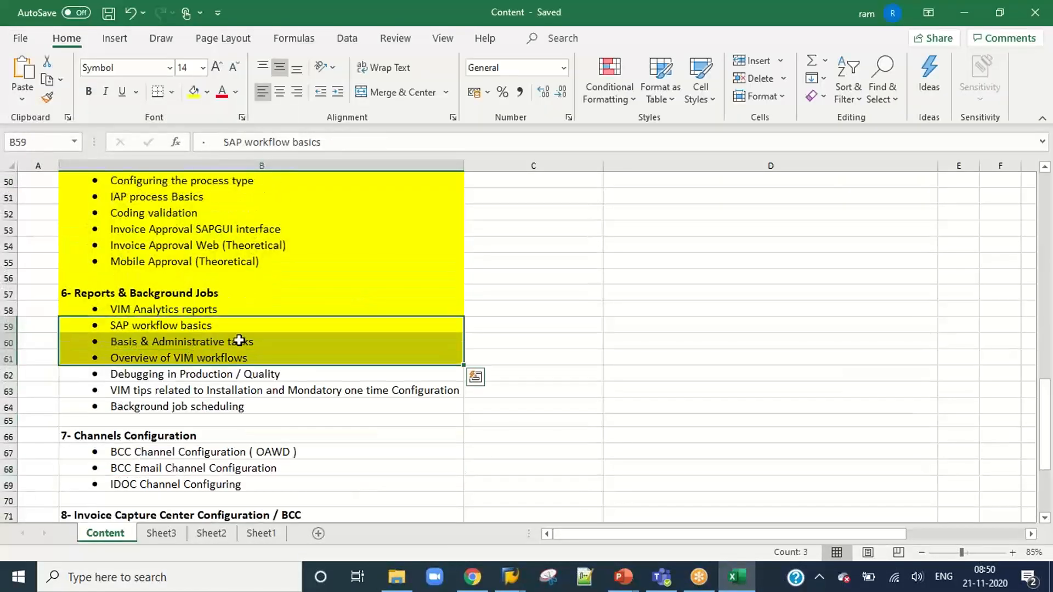
{"action": "left_click", "coordinate": [209, 327]}
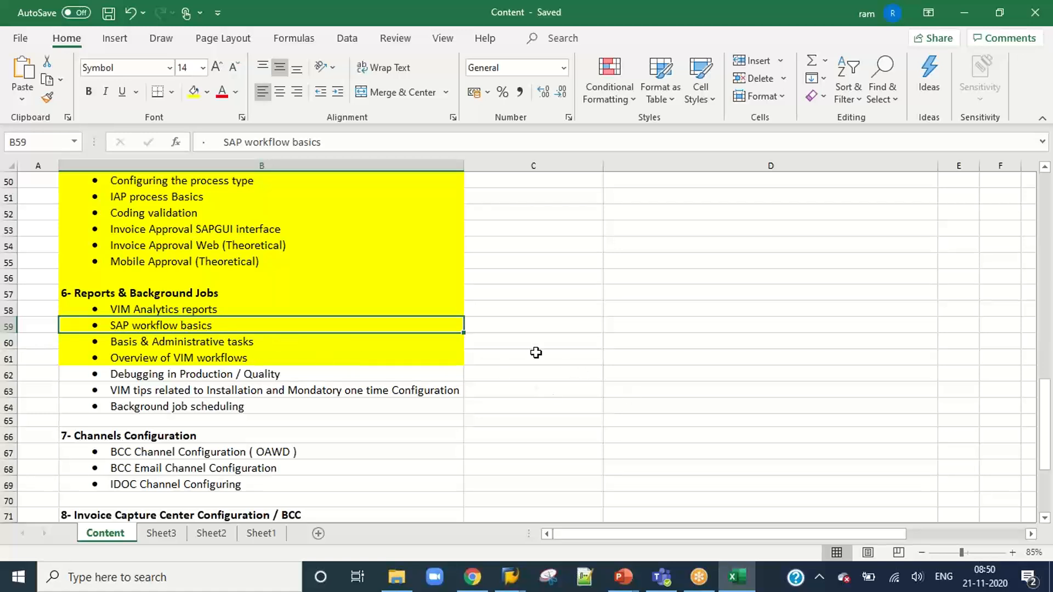
Return to the SAP OpenText Configuration session and start the transaction /n/opt/cp_9cx4 for template-based role management.
{"action": "left_click", "coordinate": [504, 581]}
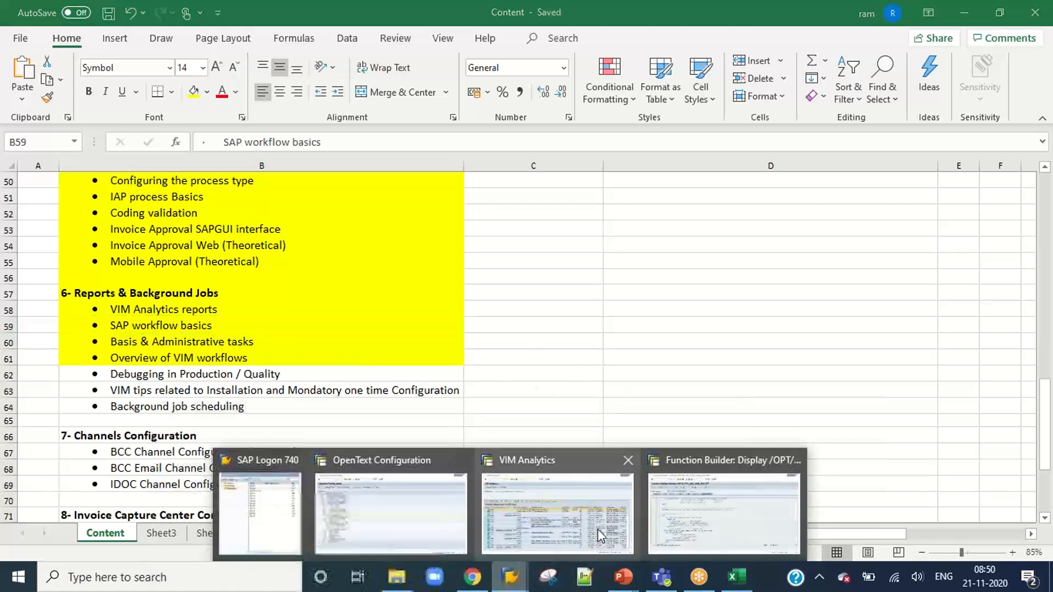
{"action": "left_click", "coordinate": [418, 512]}
{"action": "left_click", "coordinate": [141, 41]}
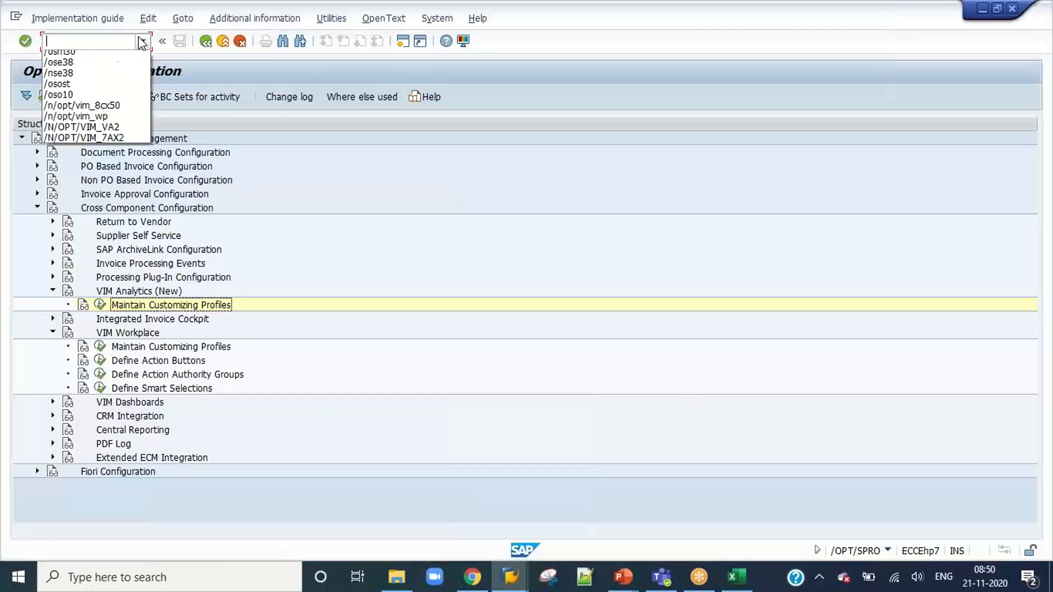
{"action": "left_click", "coordinate": [121, 58]}
{"action": "left_click", "coordinate": [119, 41]}
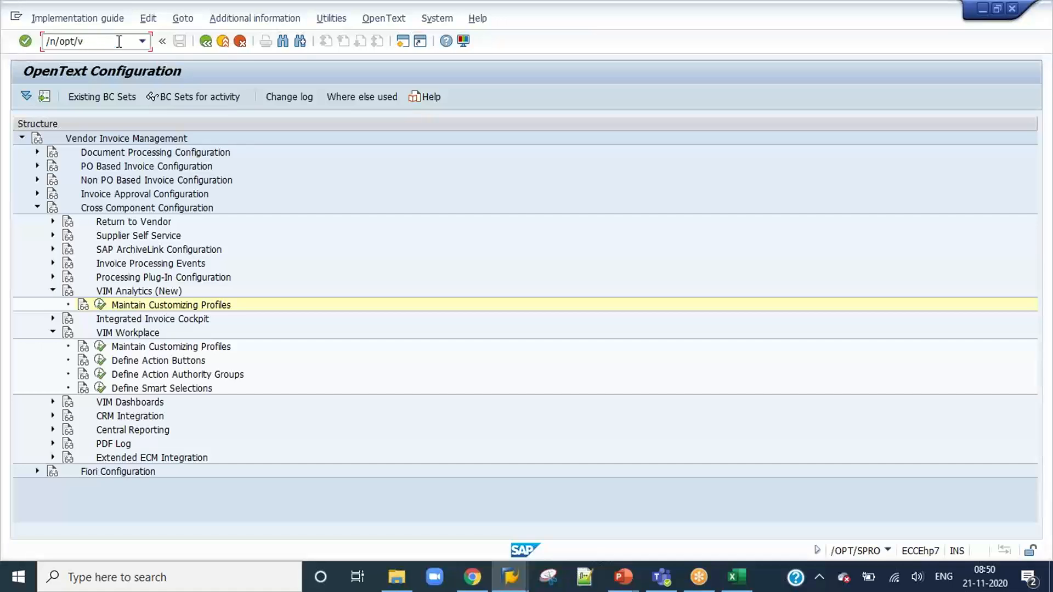
{"action": "key", "text": "BackSpace"}
{"action": "type", "text": "c"}
{"action": "type", "text": "p_9cx4"}
{"action": "key", "text": "Return"}
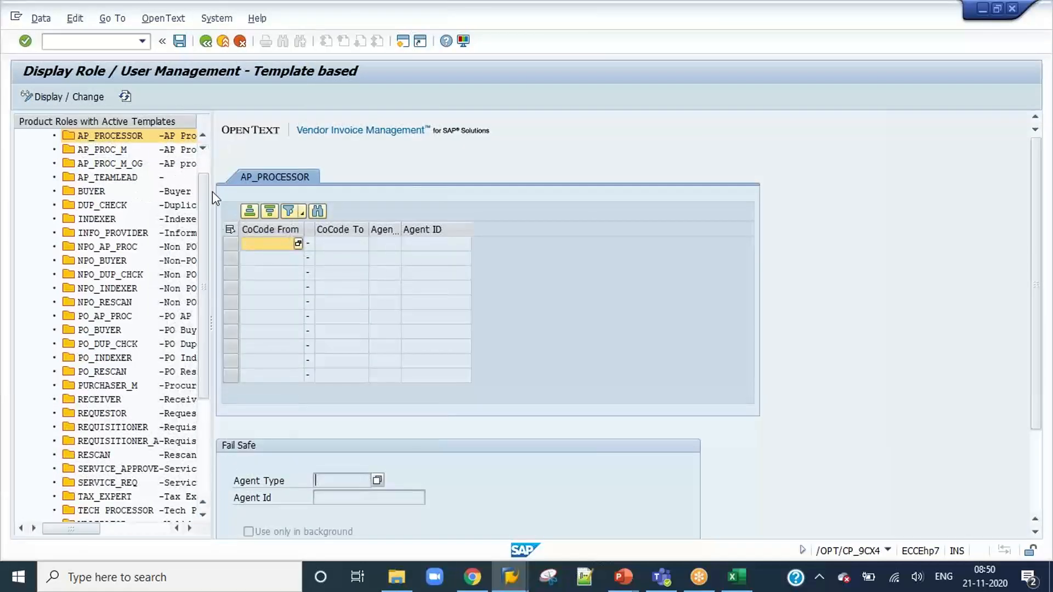
Delete the agent assignment for all company codes from the ZVIM_AP_TEAM role, save, and leave role management.
{"action": "left_click_drag", "start_coordinate": [207, 200], "coordinate": [207, 336]}
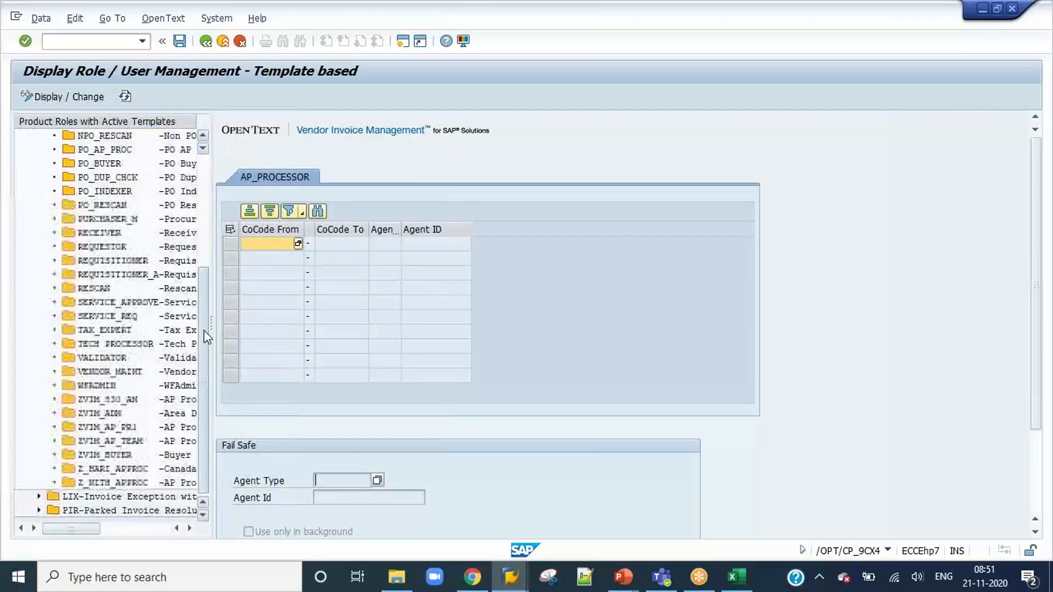
{"action": "double_click", "coordinate": [118, 441]}
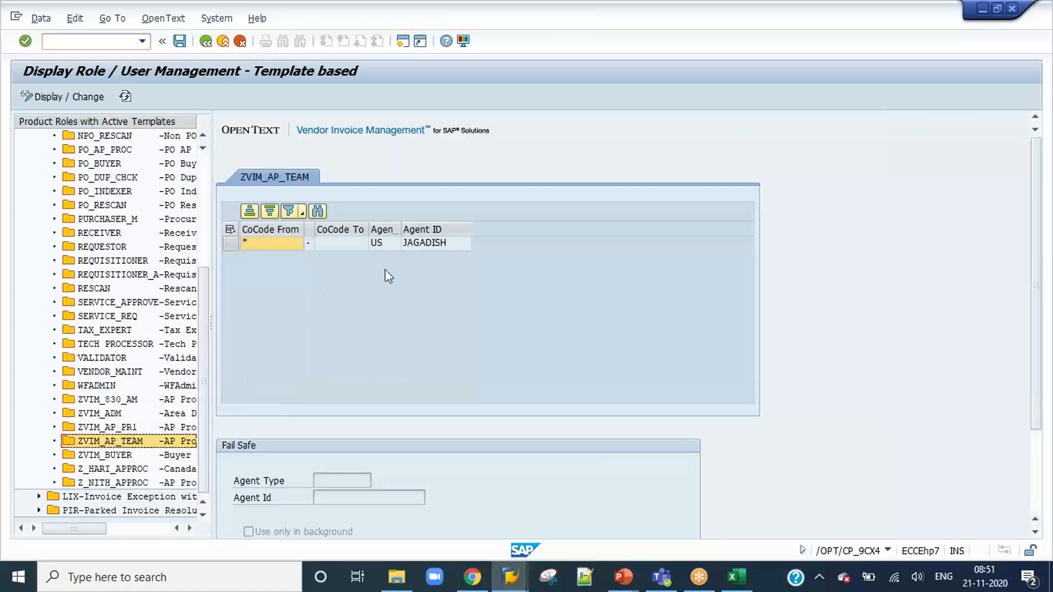
{"action": "left_click", "coordinate": [61, 97]}
{"action": "left_click", "coordinate": [230, 244]}
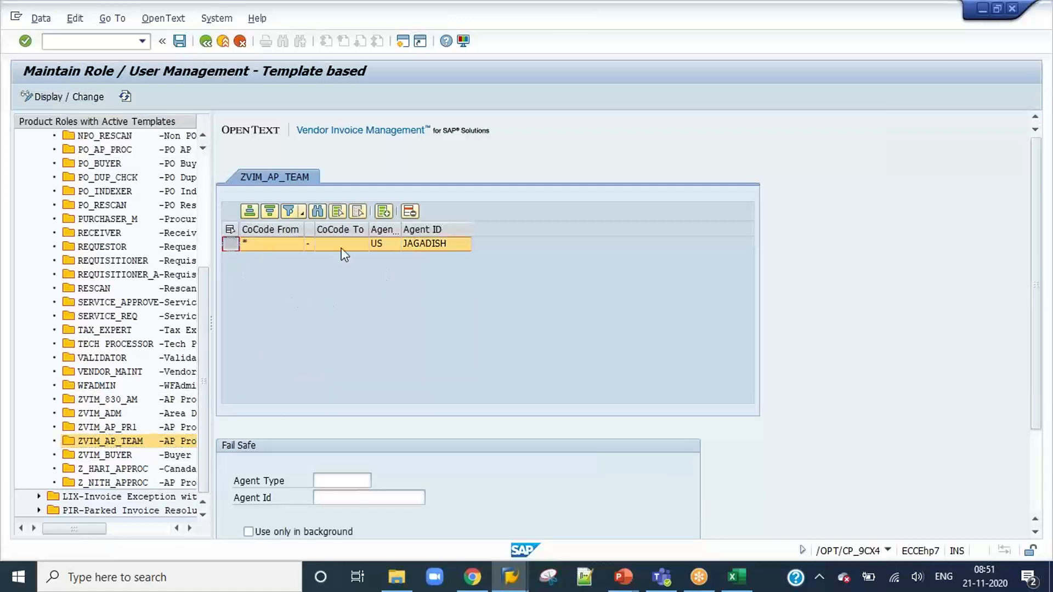
{"action": "left_click", "coordinate": [411, 211]}
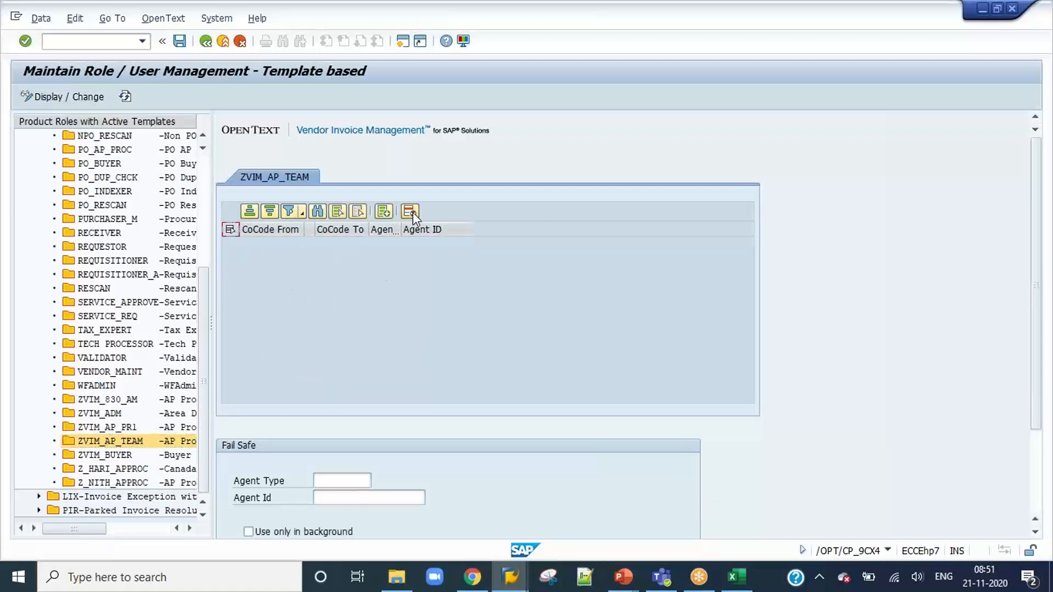
{"action": "left_click", "coordinate": [182, 42]}
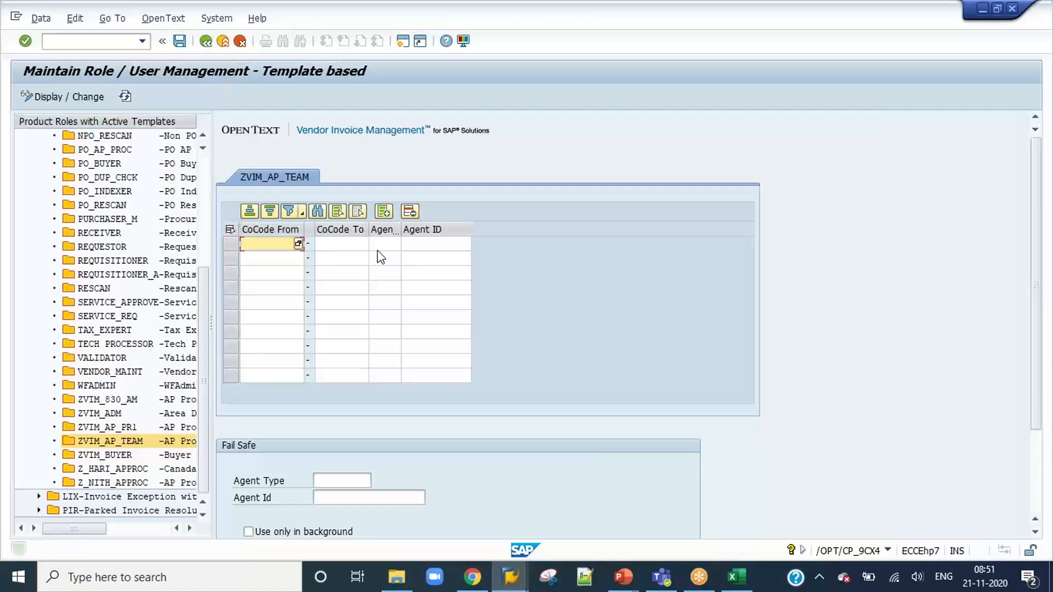
{"action": "left_click", "coordinate": [437, 247]}
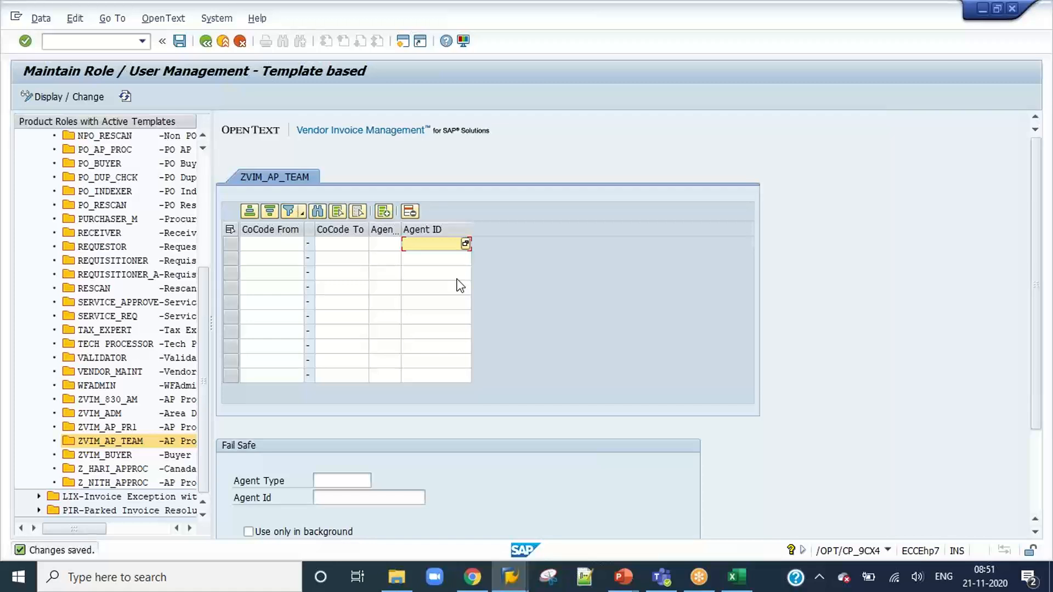
{"action": "left_click", "coordinate": [206, 41]}
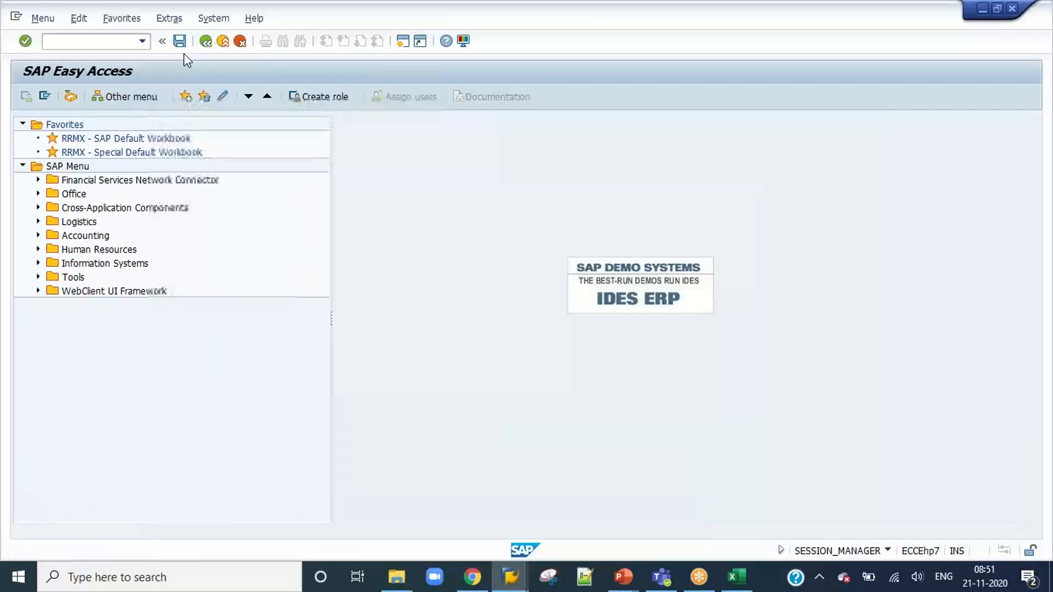
Start the transaction /n/opt/vim_7ax2 to open the OCR document workflow test workbench.
{"action": "left_click", "coordinate": [142, 41]}
{"action": "left_click", "coordinate": [116, 66]}
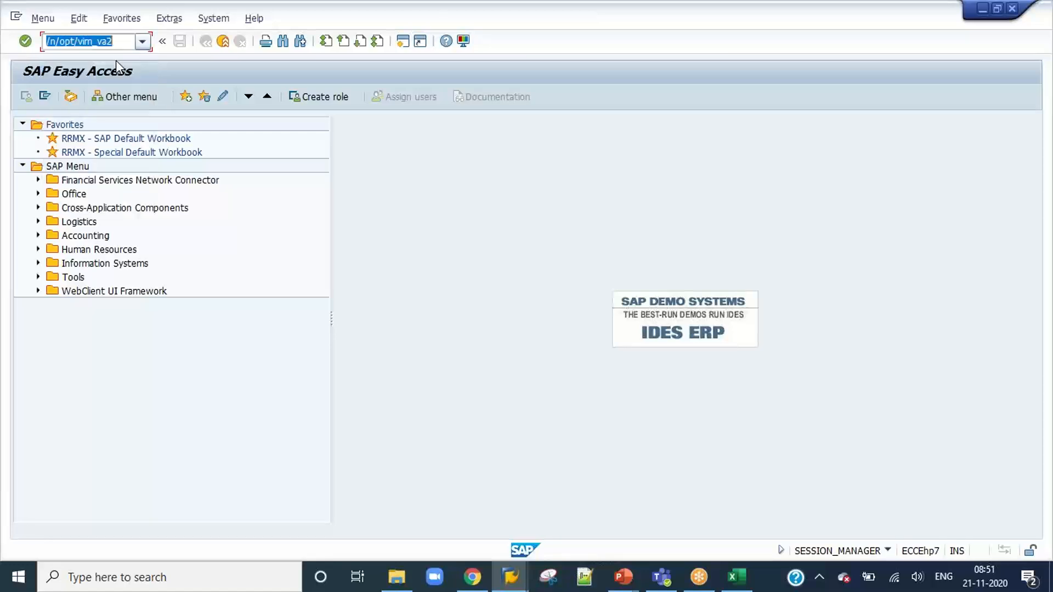
{"action": "left_click", "coordinate": [131, 44]}
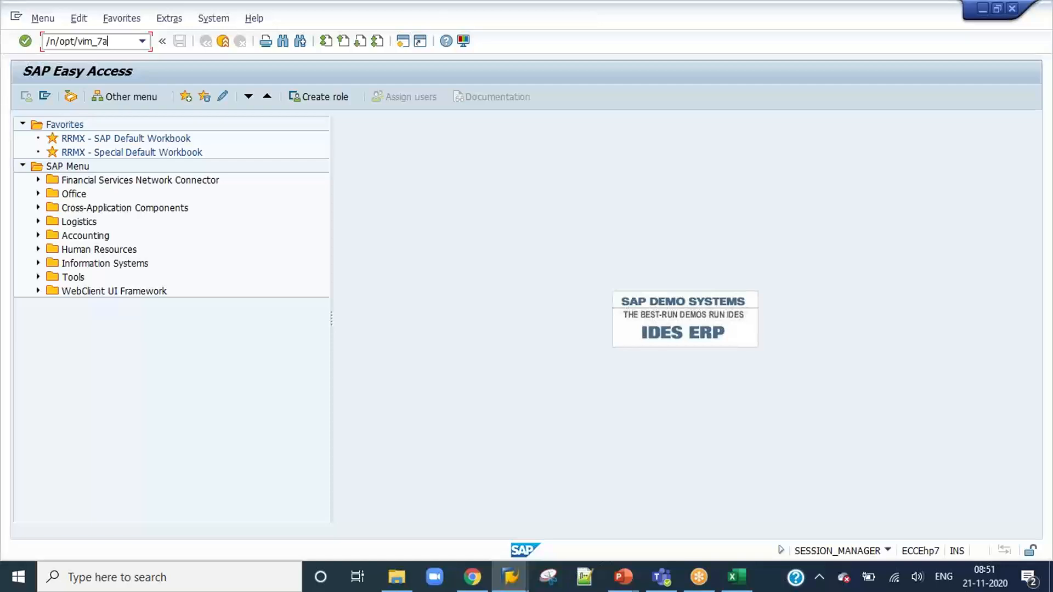
{"action": "key", "text": "Return"}
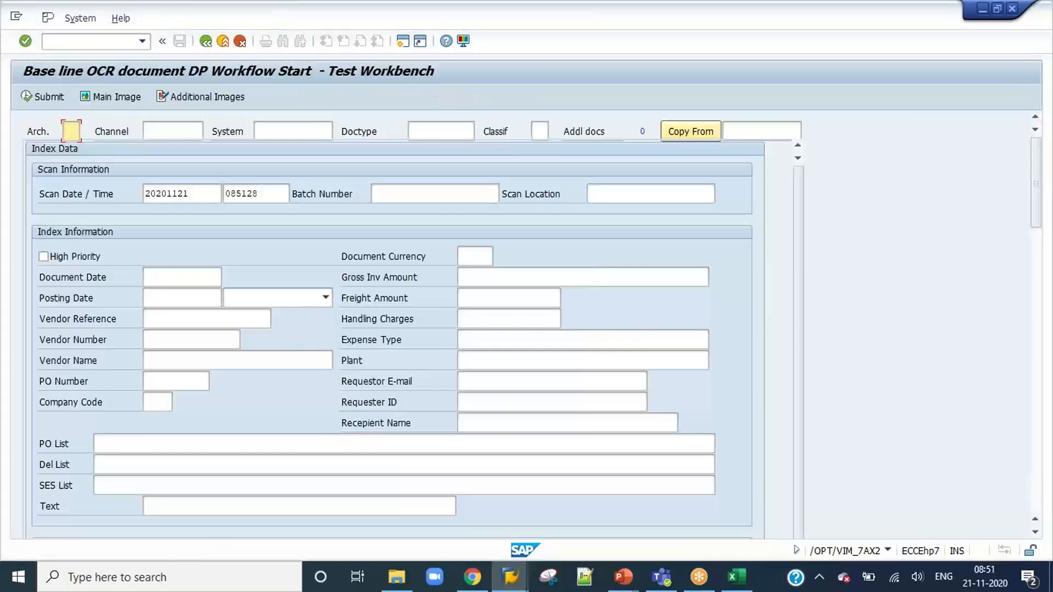
Enter Z1 as the archive document type and copy the index data from document 838.
{"action": "type", "text": "Z1"}
{"action": "left_click", "coordinate": [759, 135]}
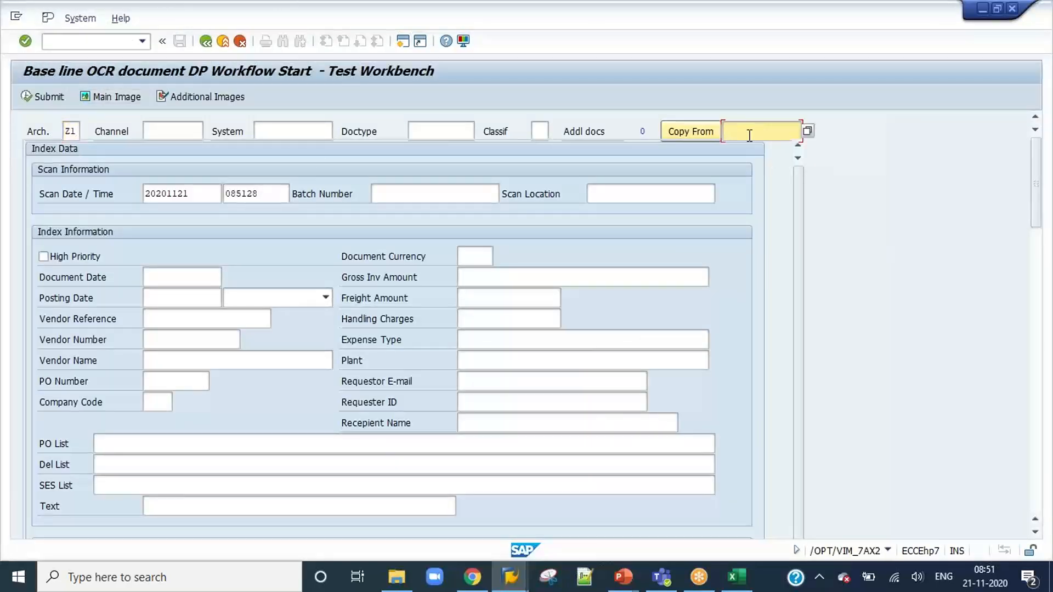
{"action": "type", "text": "838"}
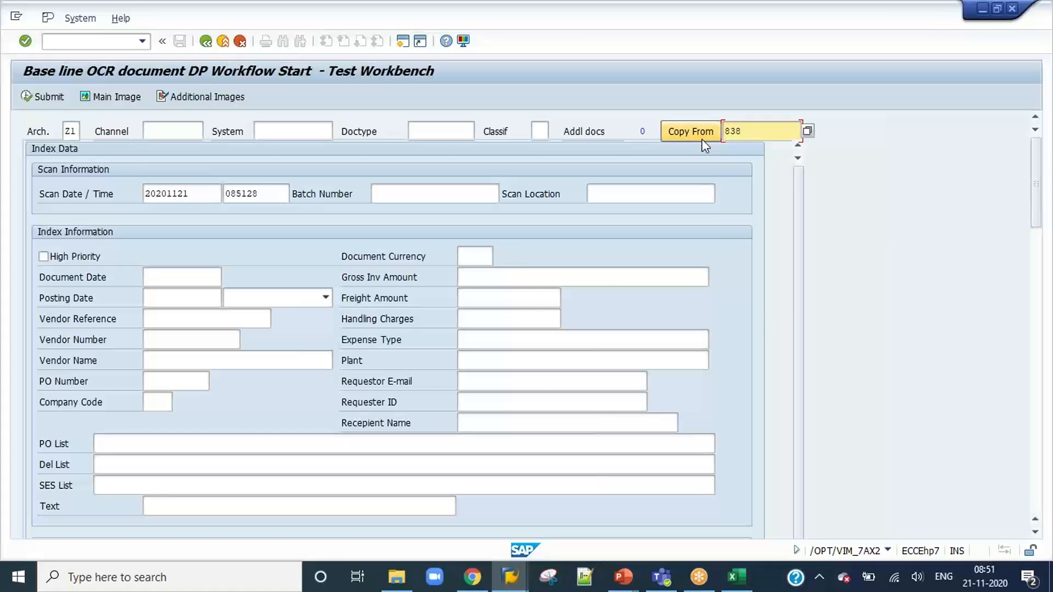
{"action": "left_click", "coordinate": [669, 130]}
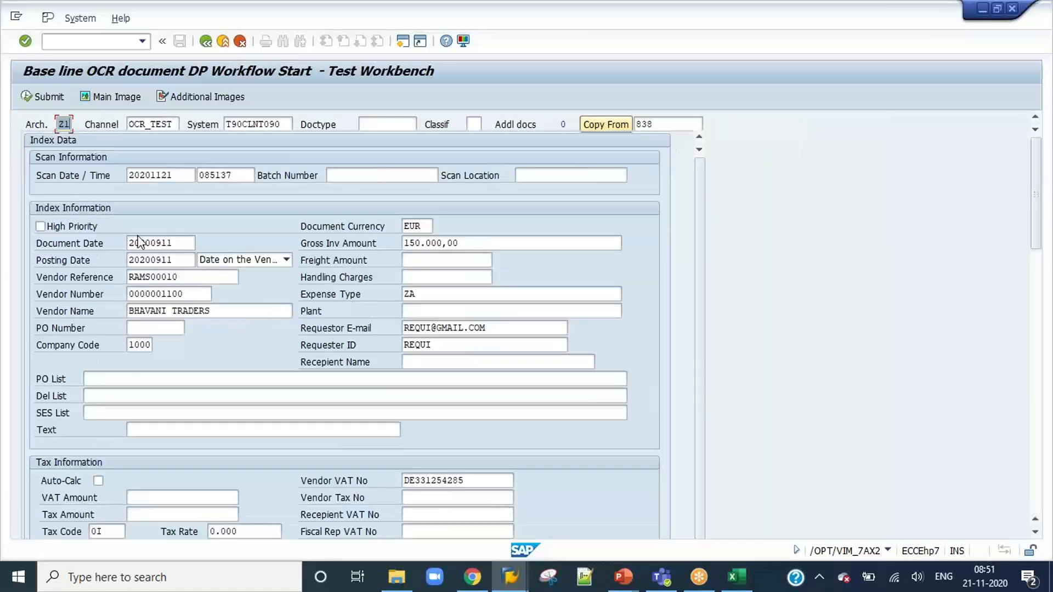
Clear the company code and vendor number from the index data, and try to submit the document.
{"action": "double_click", "coordinate": [147, 346]}
{"action": "key", "text": "Delete"}
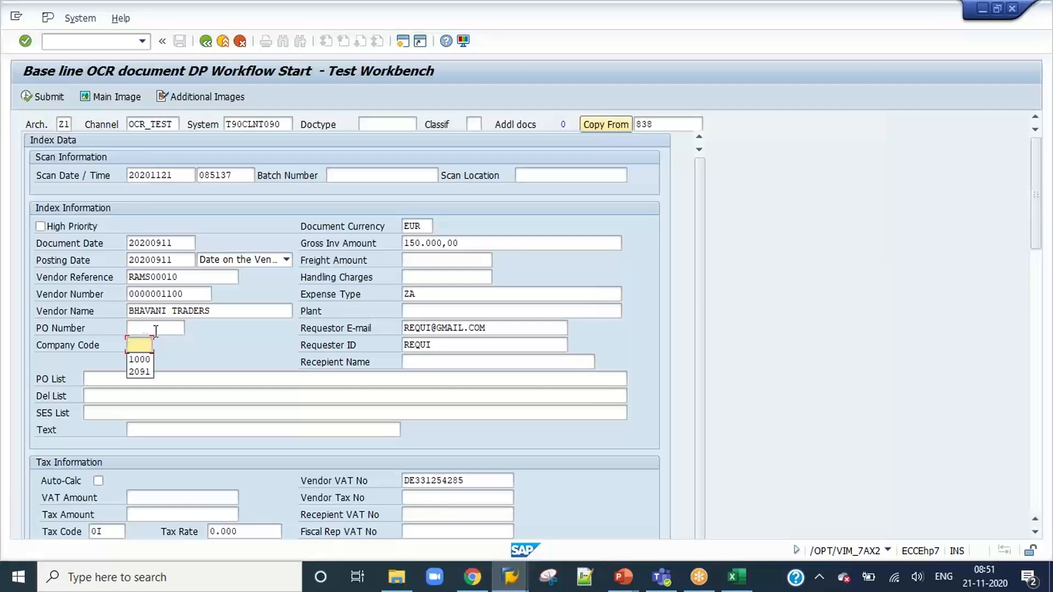
{"action": "left_click", "coordinate": [198, 277]}
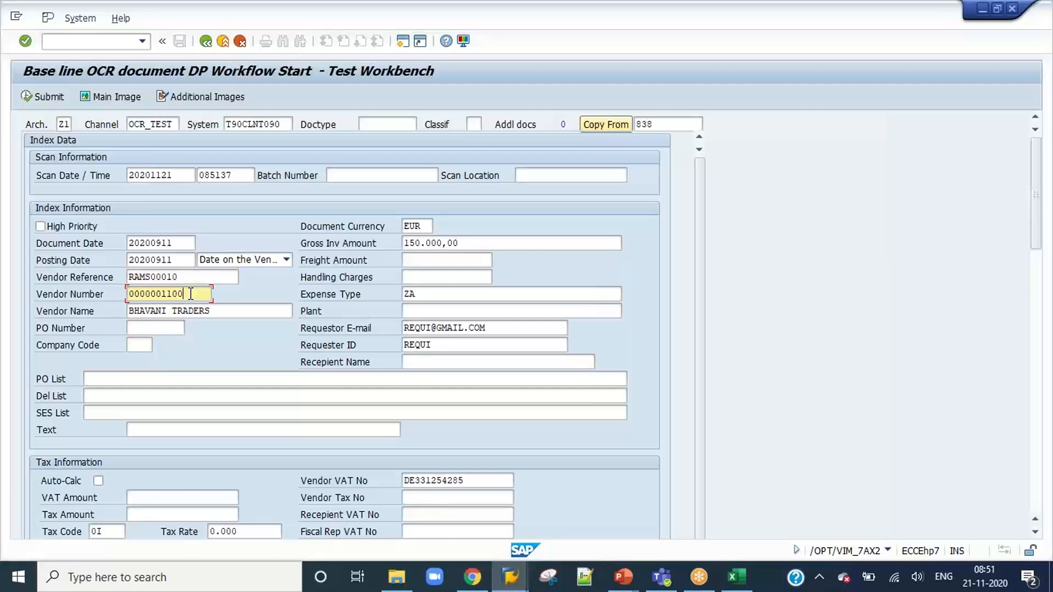
{"action": "double_click", "coordinate": [190, 294]}
{"action": "key", "text": "Delete"}
{"action": "left_click", "coordinate": [48, 98]}
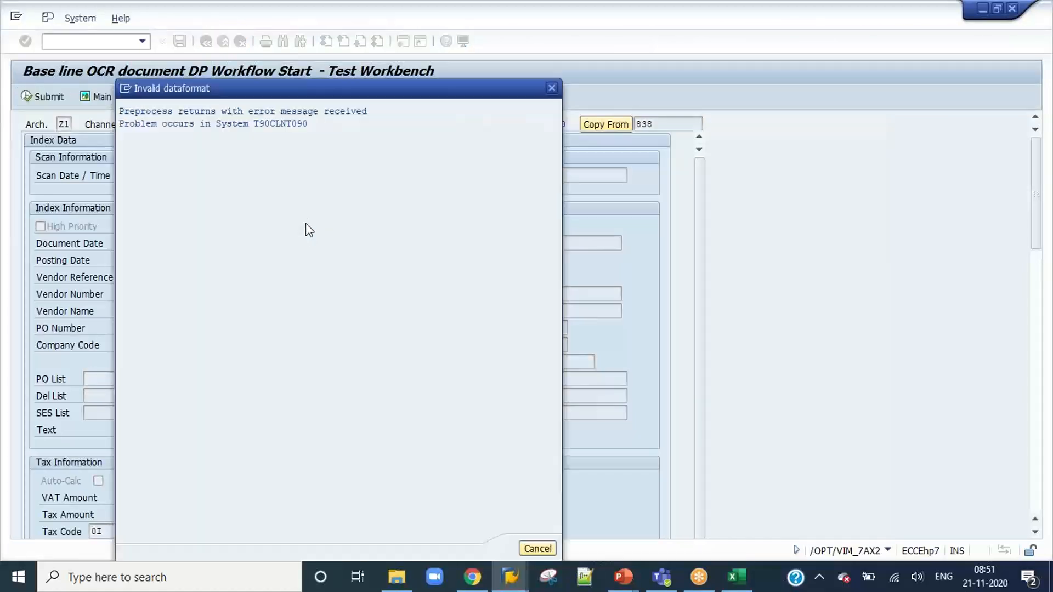
{"action": "left_click", "coordinate": [538, 548]}
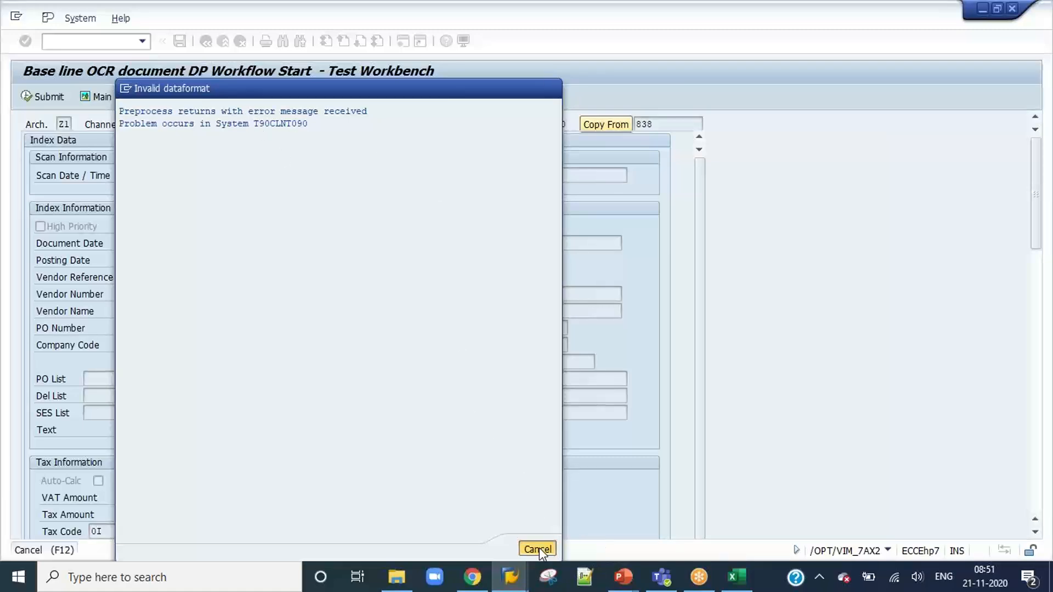
Re-enter the vendor number in the index data and try to submit the document without a company code.
{"action": "left_click", "coordinate": [146, 294]}
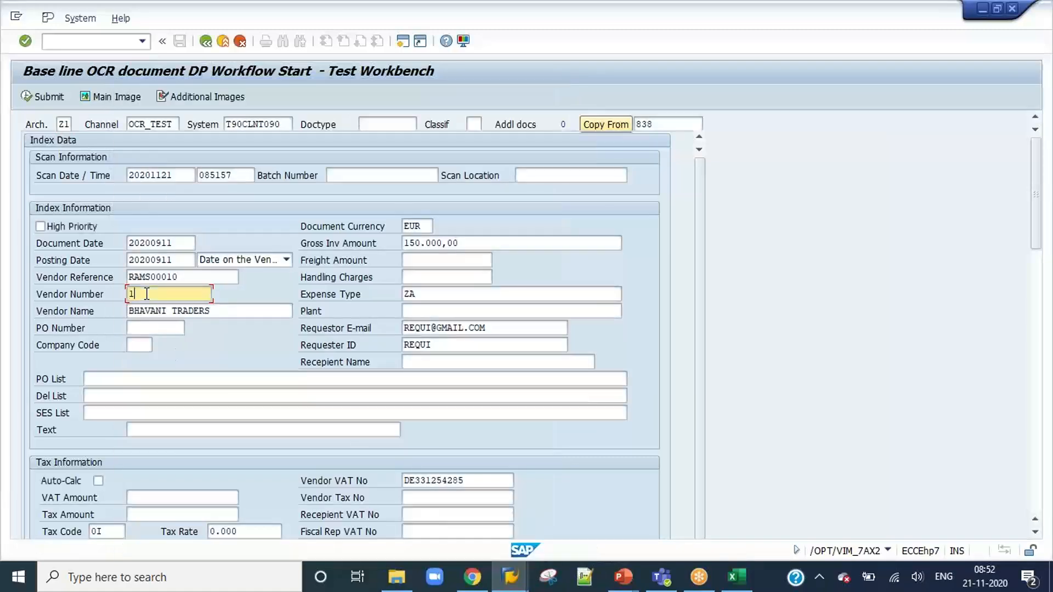
{"action": "type", "text": "1100"}
{"action": "left_click", "coordinate": [44, 95]}
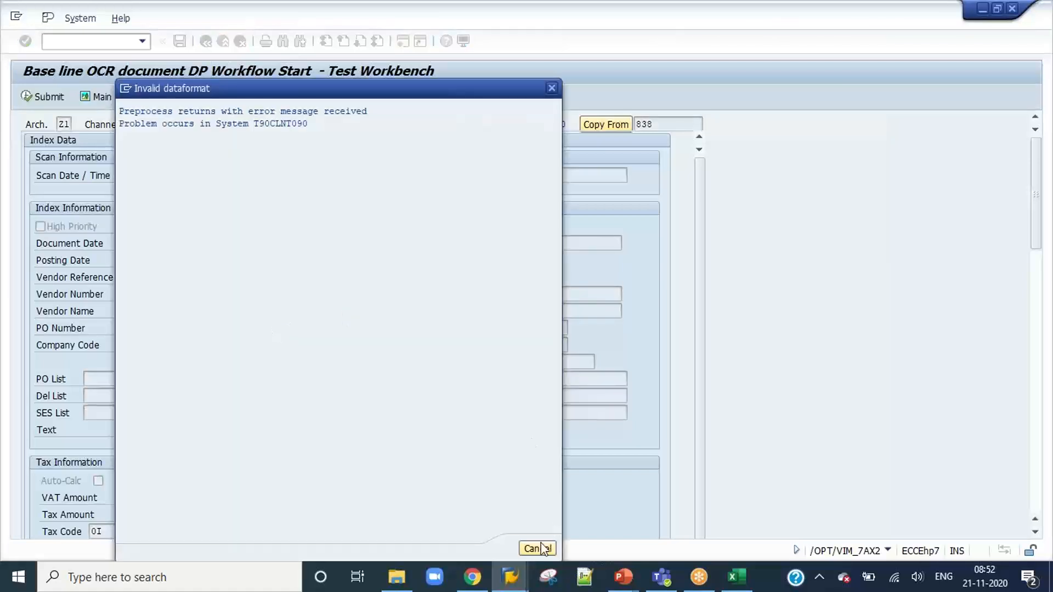
{"action": "left_click", "coordinate": [540, 548]}
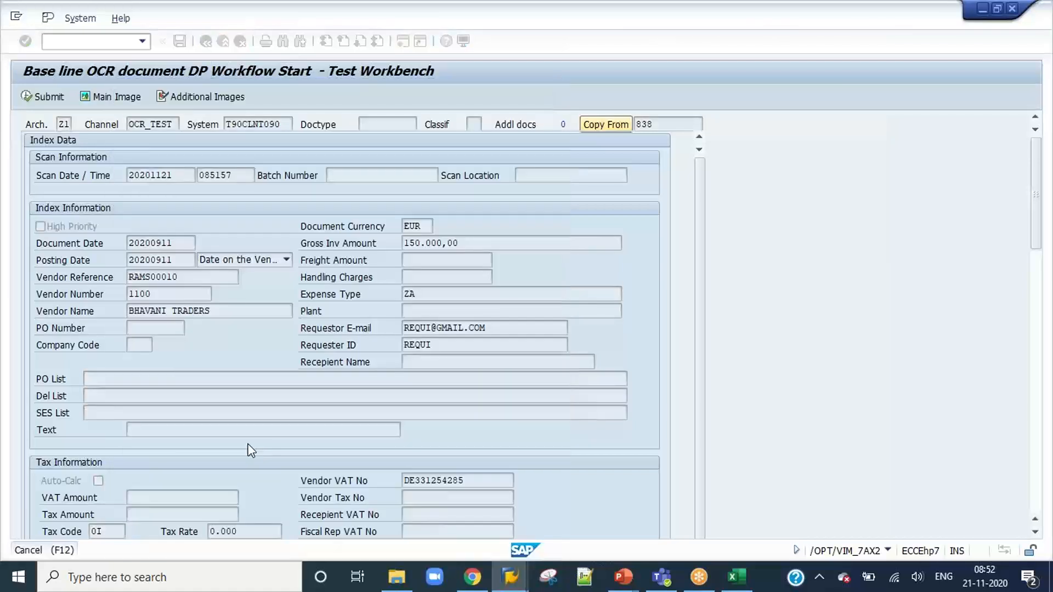
Set the company code to 1000 and submit the document to start its workflow.
{"action": "left_click", "coordinate": [138, 346]}
{"action": "type", "text": "1000"}
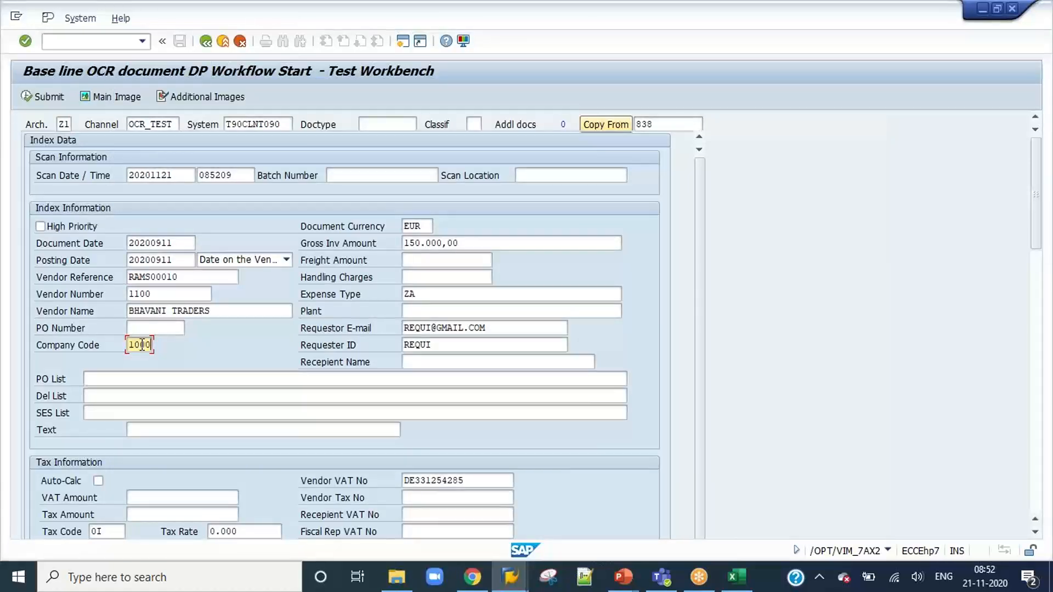
{"action": "left_click", "coordinate": [33, 98]}
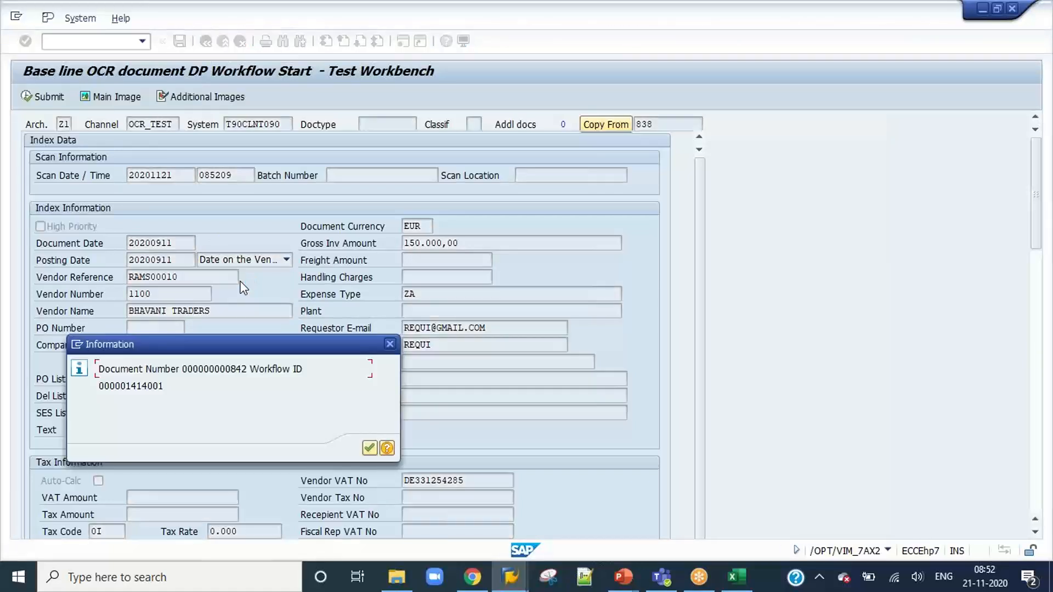
Copy the submitted document's number, open VIM Analytics with /n/opt/vim_va2, and enter it as the Document Processing Number filter.
{"action": "left_click_drag", "start_coordinate": [247, 369], "coordinate": [183, 368]}
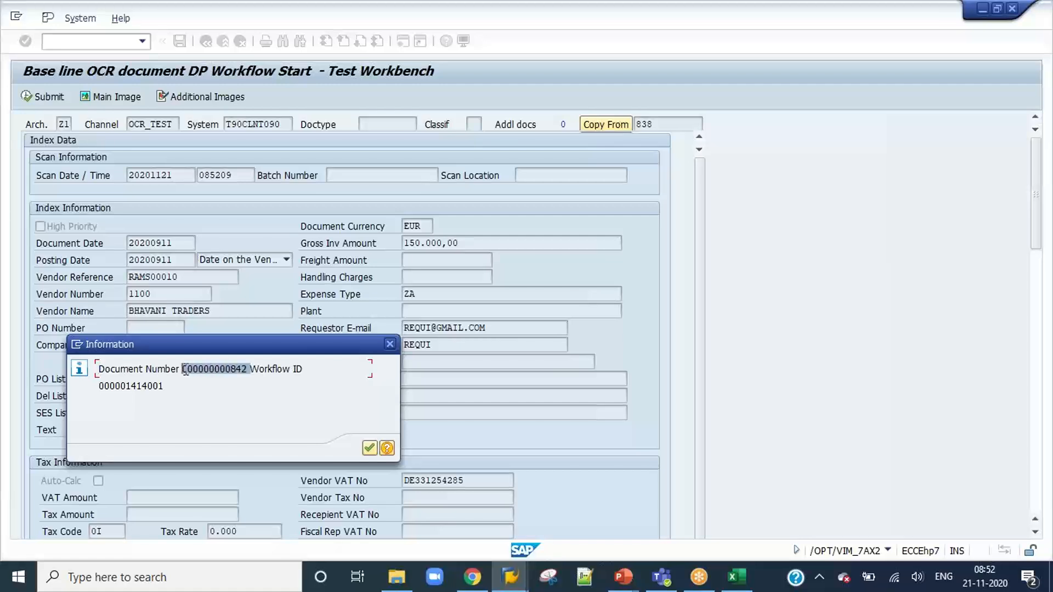
{"action": "left_click", "coordinate": [367, 451]}
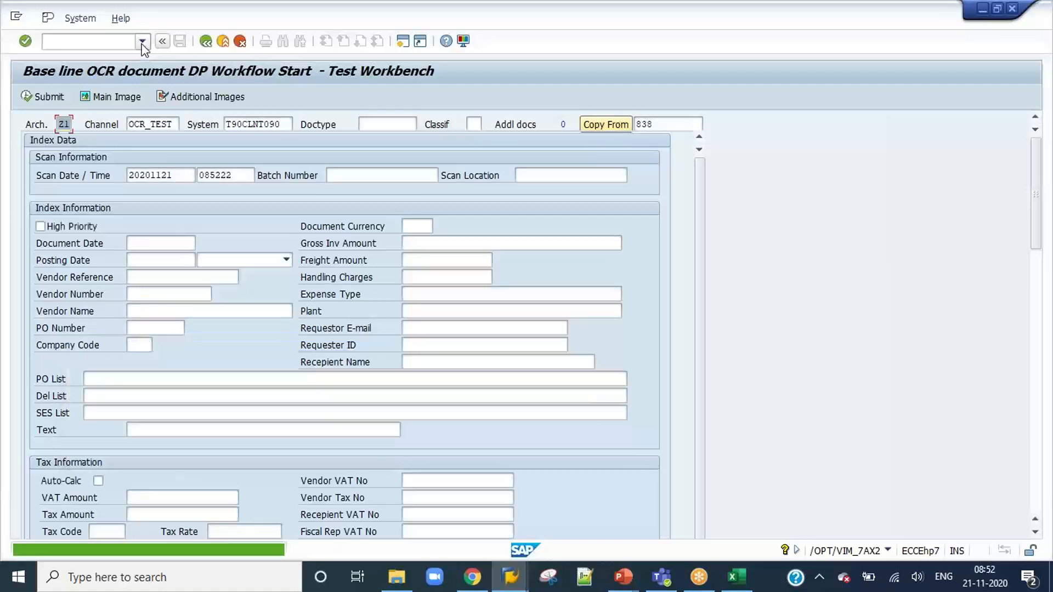
{"action": "left_click", "coordinate": [142, 41]}
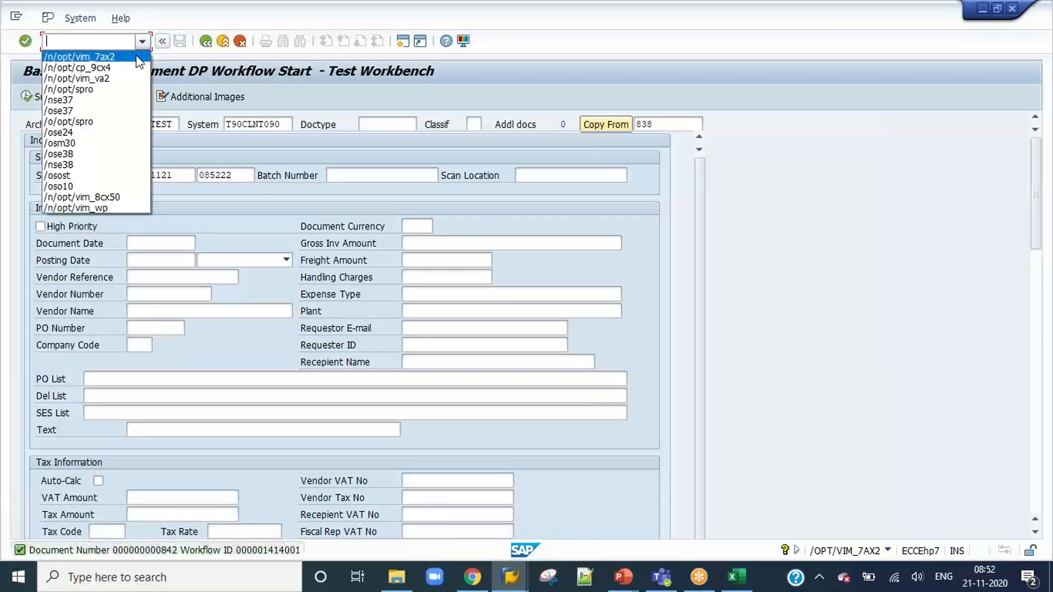
{"action": "left_click", "coordinate": [112, 78]}
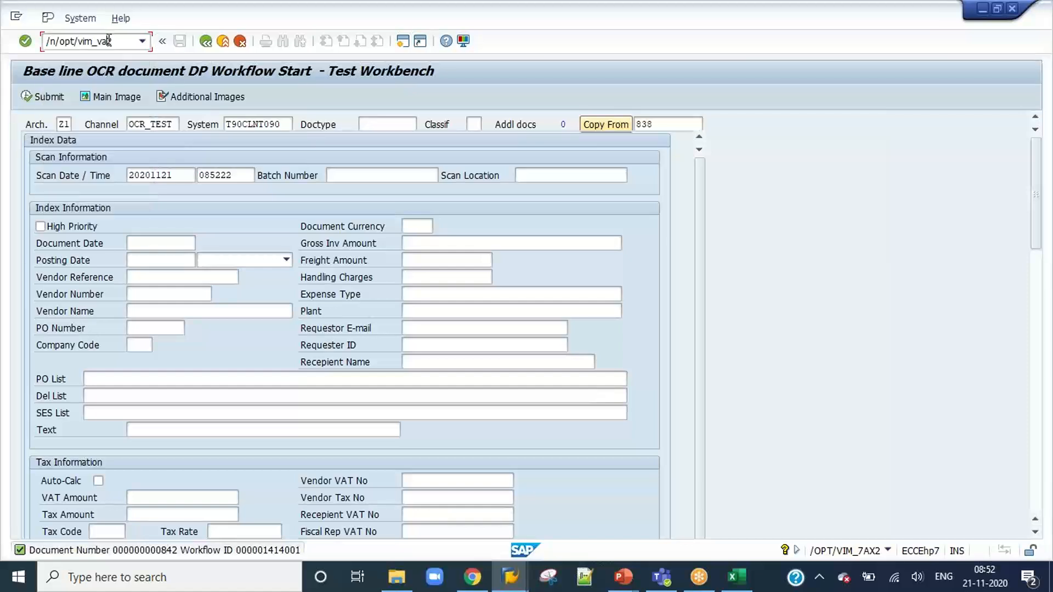
{"action": "key", "text": "Return"}
{"action": "left_click", "coordinate": [272, 464]}
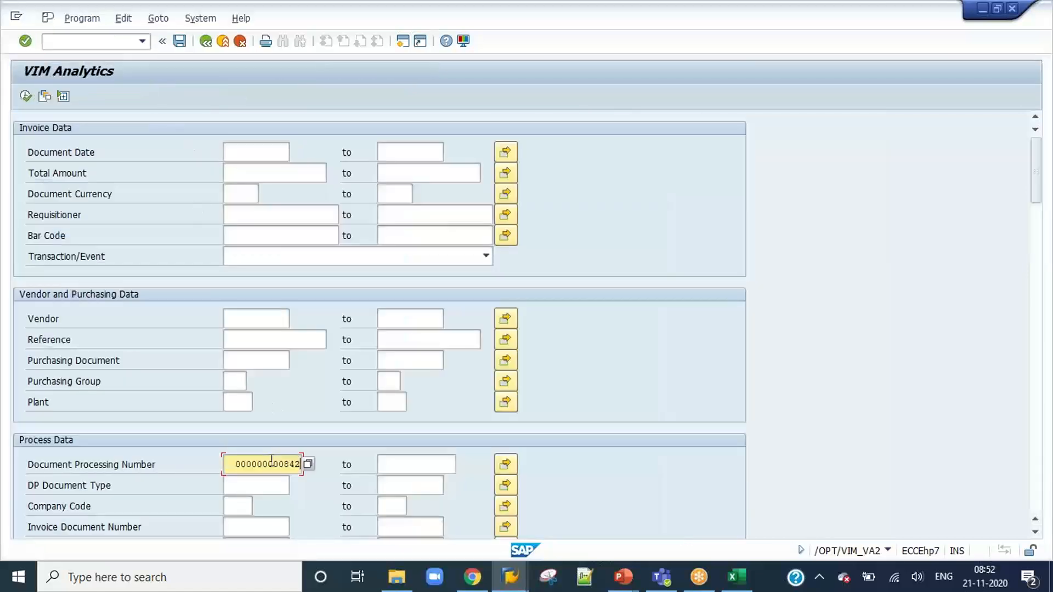
Run the VIM Analytics report for the document and examine its workflow processes and process history in the detail pane.
{"action": "left_click", "coordinate": [26, 97]}
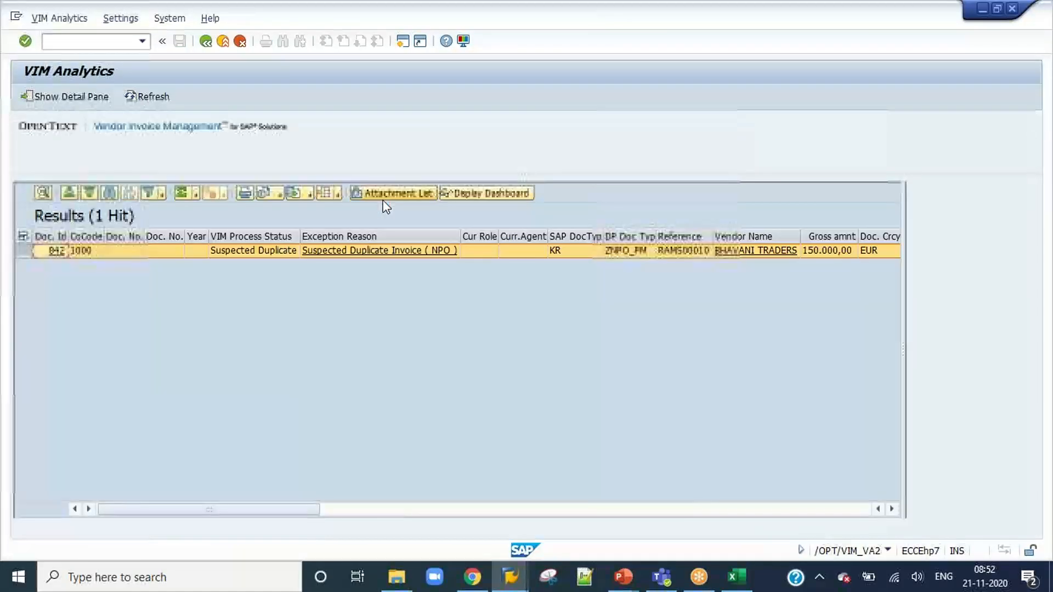
{"action": "left_click", "coordinate": [76, 101]}
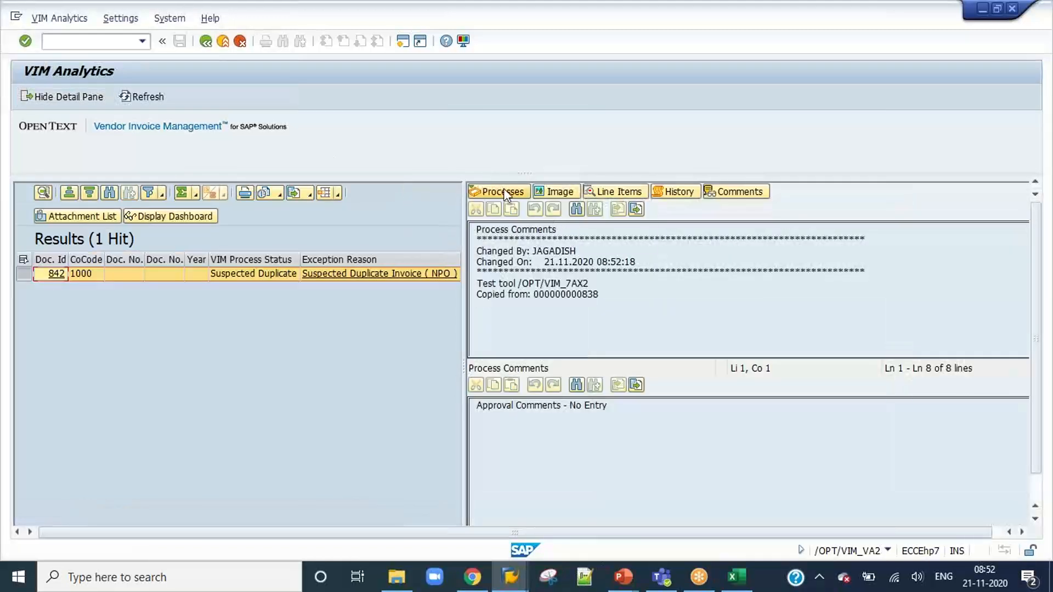
{"action": "left_click", "coordinate": [503, 192]}
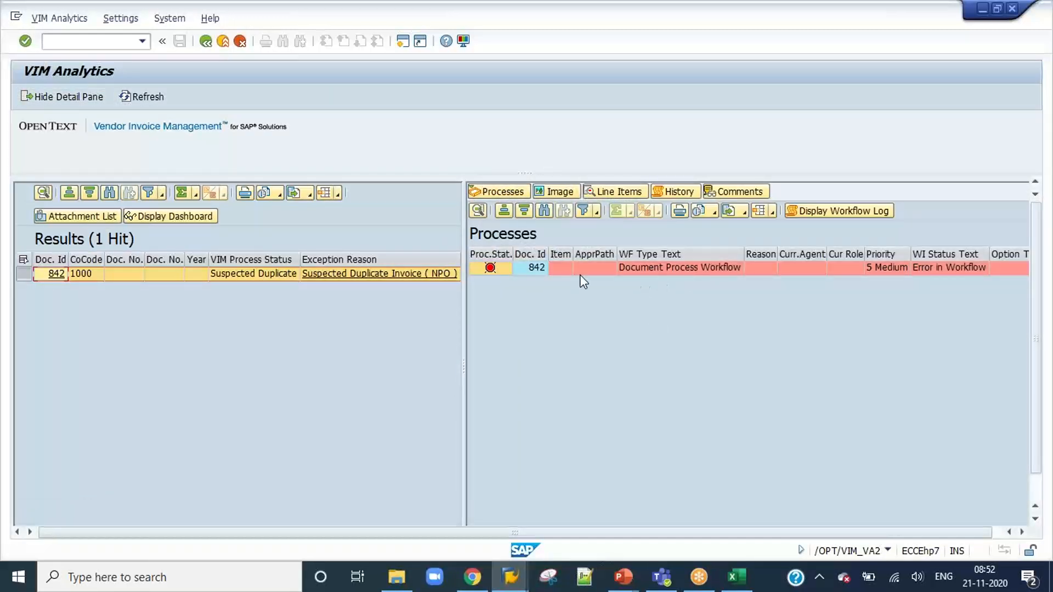
{"action": "left_click", "coordinate": [584, 273]}
{"action": "scroll", "coordinate": [586, 280], "scroll_direction": "right", "scroll_amount": 5}
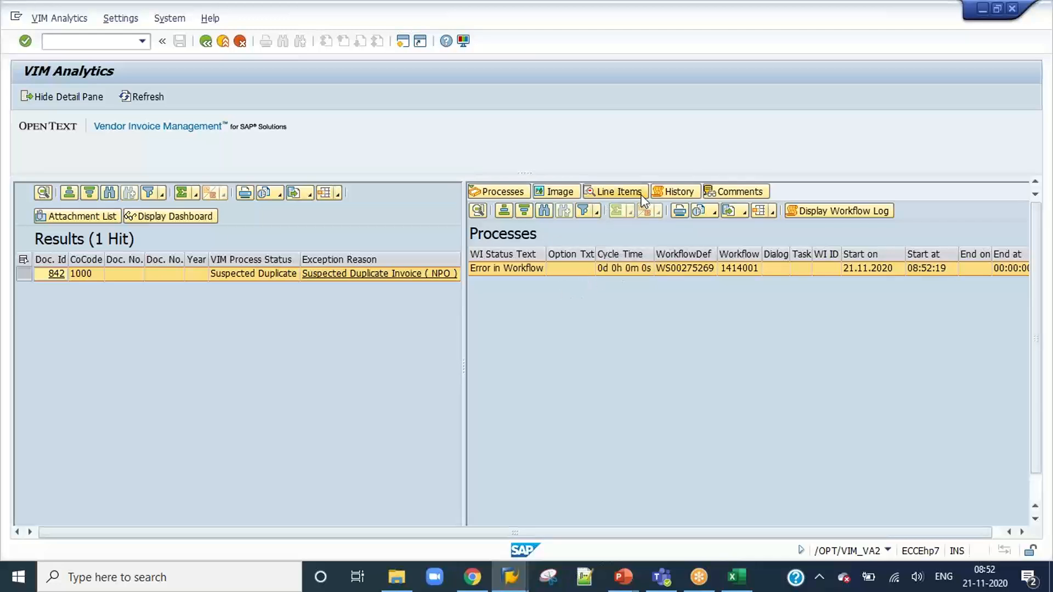
{"action": "left_click", "coordinate": [665, 191]}
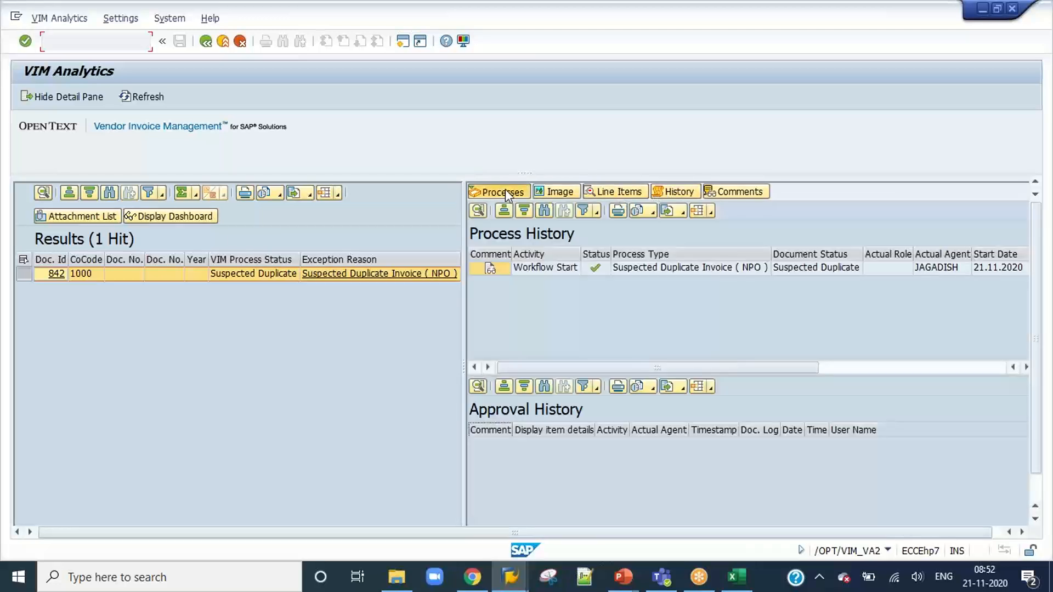
{"action": "left_click", "coordinate": [505, 193]}
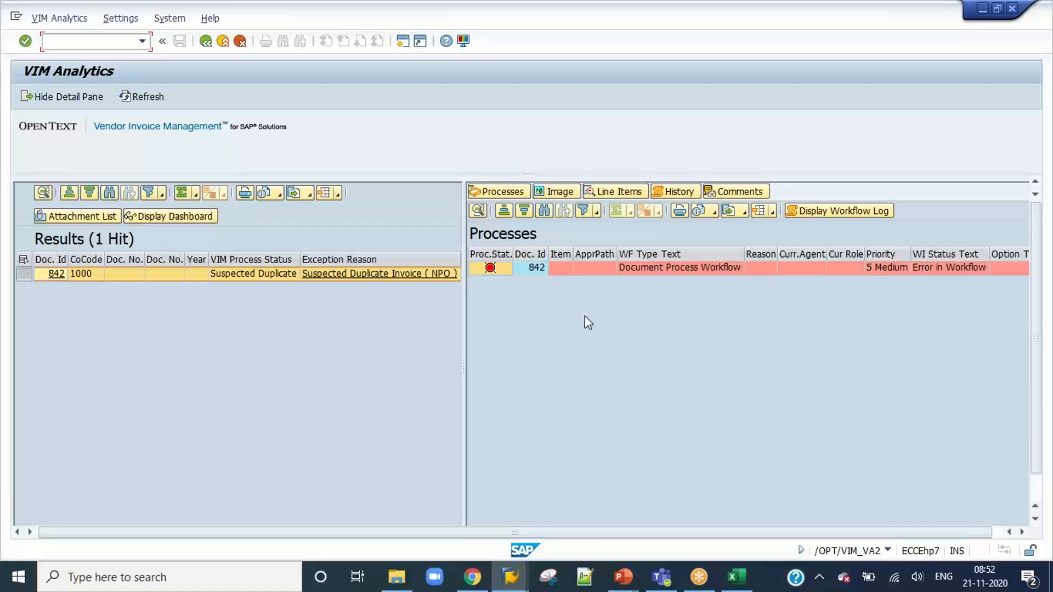
Switch to the Daily Class Details presentation in PowerPoint and duplicate the last slide, NPO Approval Workflows.
{"action": "left_click", "coordinate": [625, 581]}
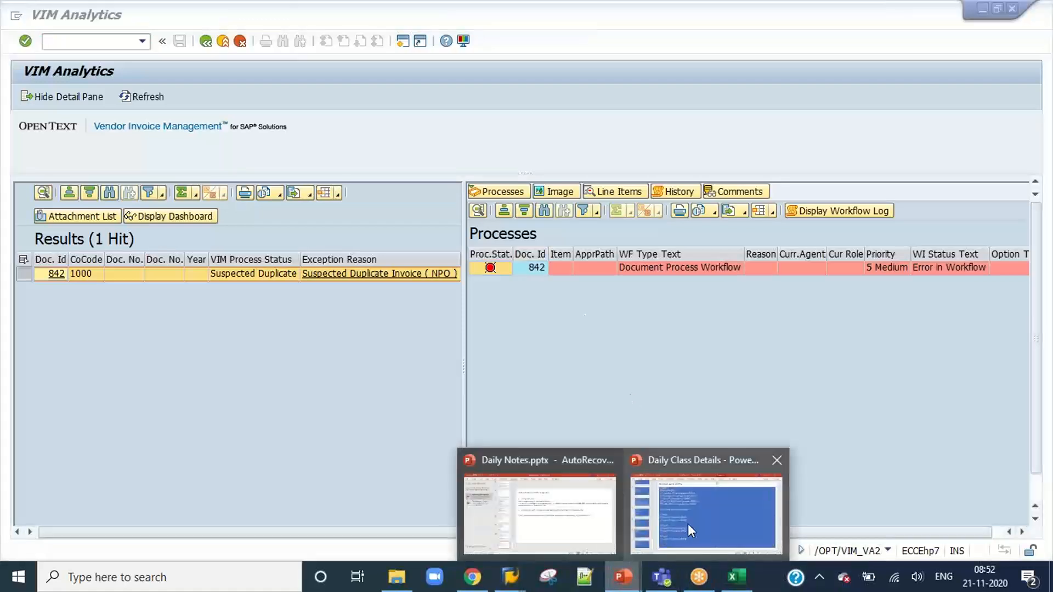
{"action": "left_click", "coordinate": [688, 524]}
{"action": "left_click", "coordinate": [127, 492]}
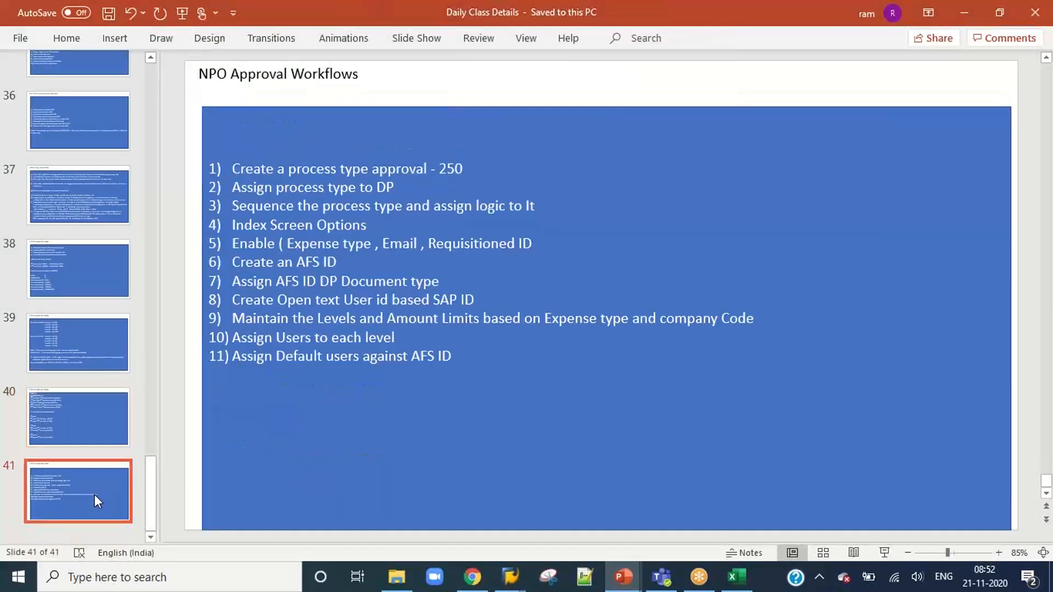
{"action": "right_click", "coordinate": [95, 494]}
{"action": "left_click", "coordinate": [163, 305]}
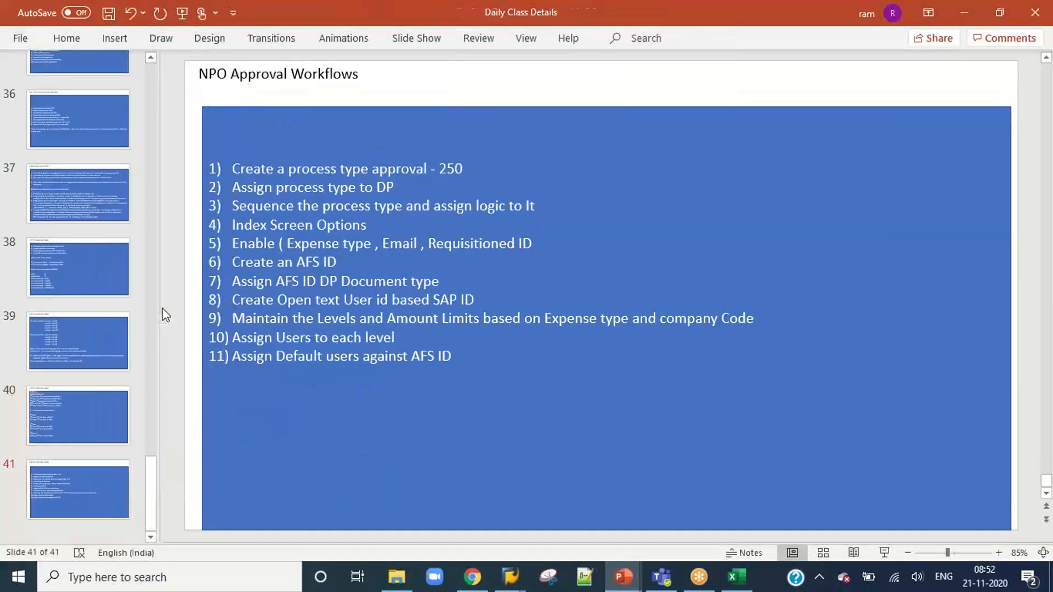
Replace the duplicated slide's title with "Workflow Basics".
{"action": "left_click", "coordinate": [265, 75]}
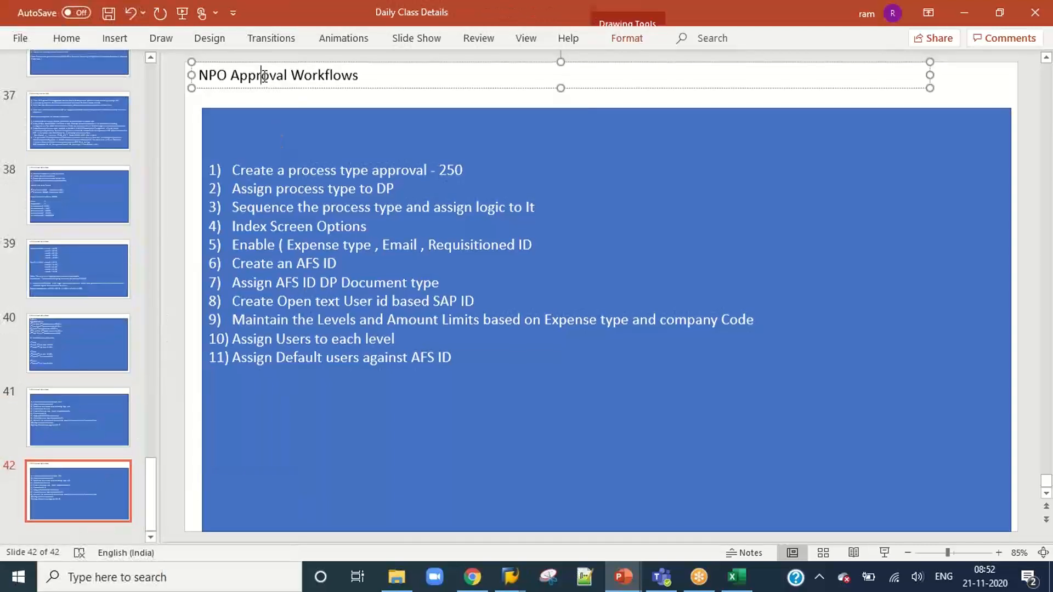
{"action": "key", "text": "ctrl+a"}
{"action": "key", "text": "Delete"}
{"action": "type", "text": "Wo"}
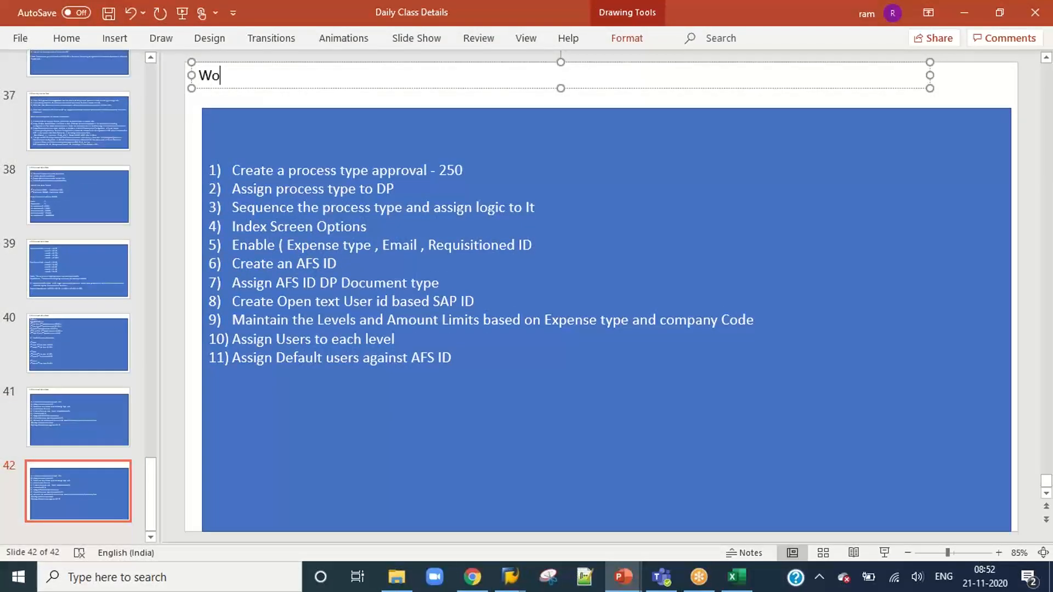
{"action": "type", "text": "f"}
{"action": "key", "text": "BackSpace"}
{"action": "type", "text": "rfk"}
{"action": "key", "text": "BackSpace"}
{"action": "key", "text": "BackSpace"}
{"action": "type", "text": "kflow Ba"}
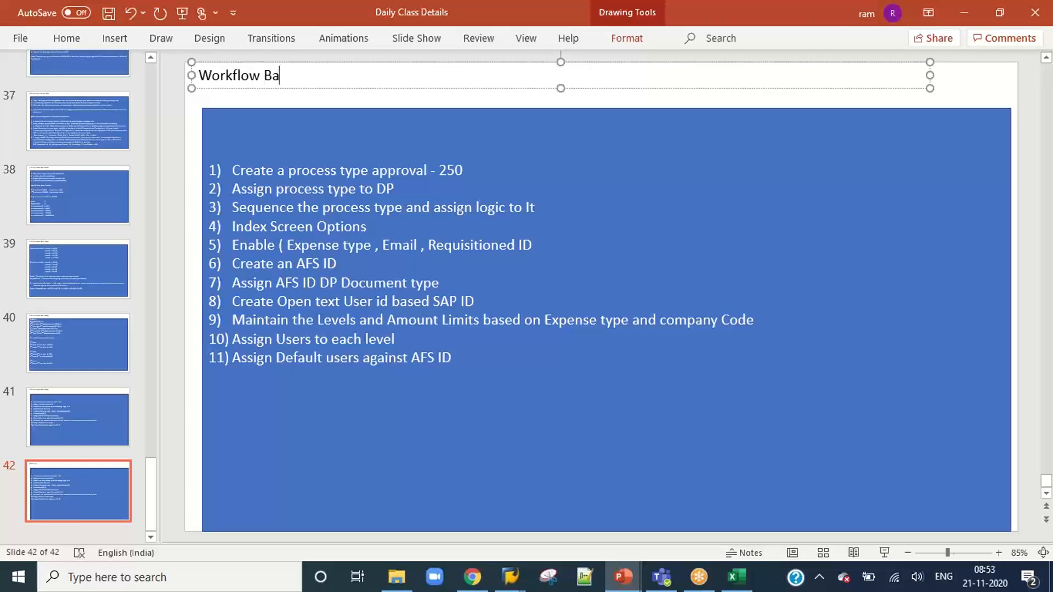
{"action": "type", "text": "sics"}
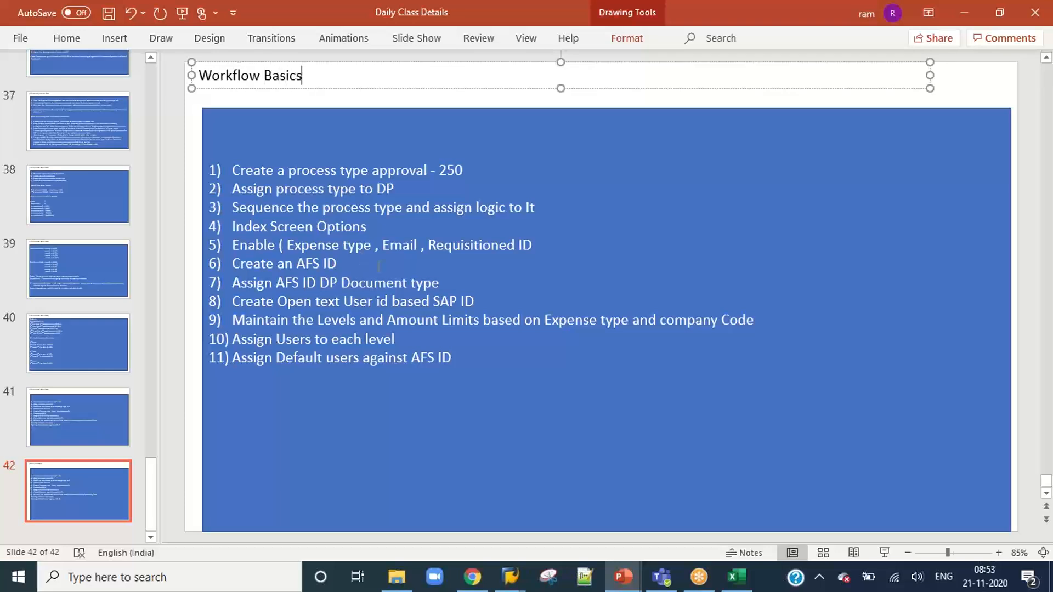
Replace the duplicated slide's numbered list with the single item "Work Item is in Error -> How to restart".
{"action": "left_click_drag", "start_coordinate": [453, 359], "coordinate": [245, 168]}
{"action": "key", "text": "BackSpace"}
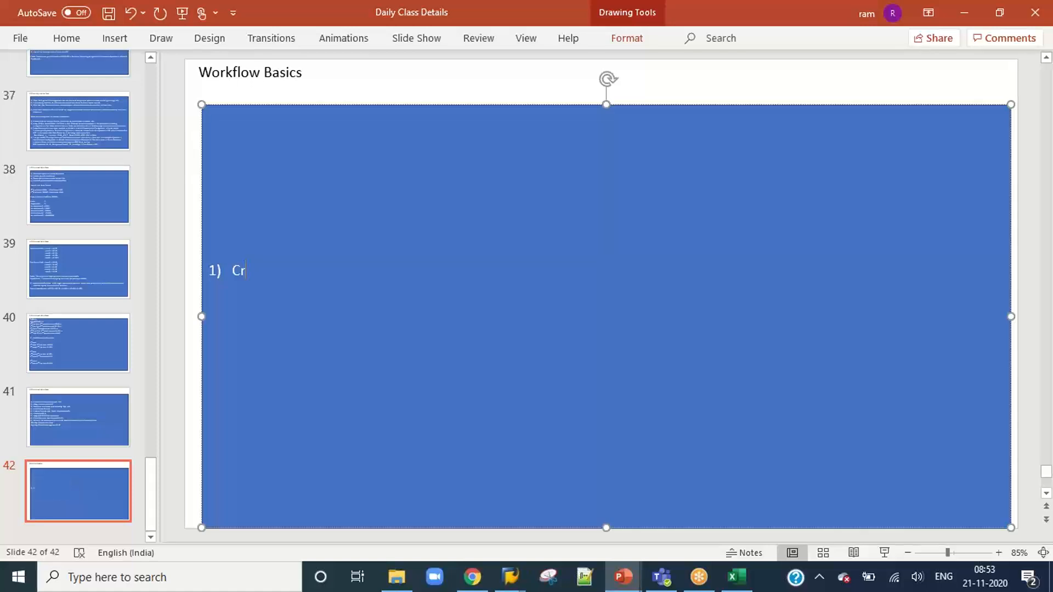
{"action": "key", "text": "BackSpace"}
{"action": "key", "text": "BackSpace"}
{"action": "type", "text": "Work Item is in Error"}
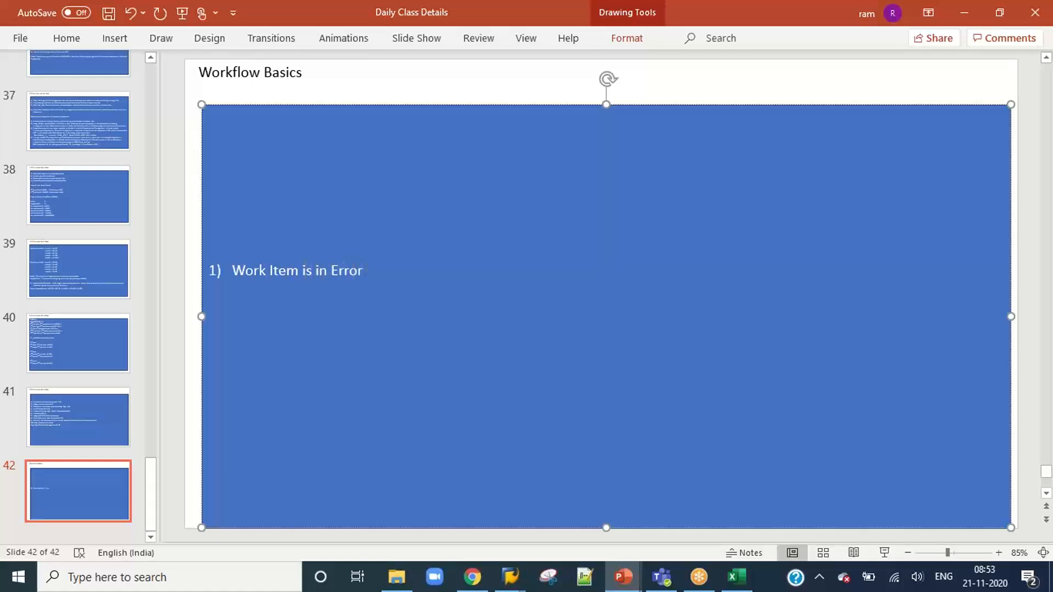
{"action": "type", "text": " -> How"}
{"action": "type", "text": " to restrat"}
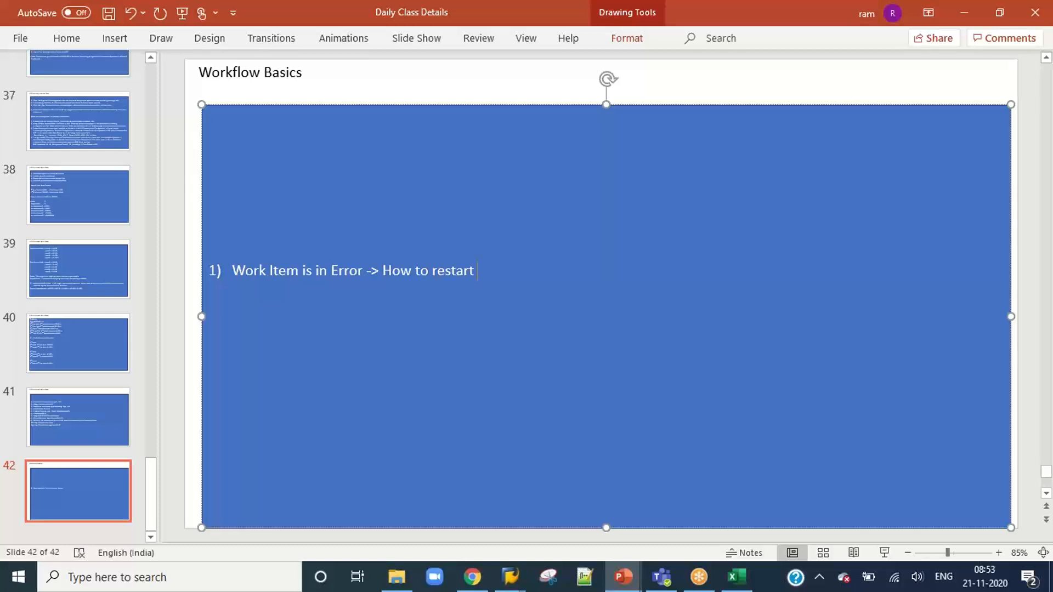
{"action": "key", "text": "Return"}
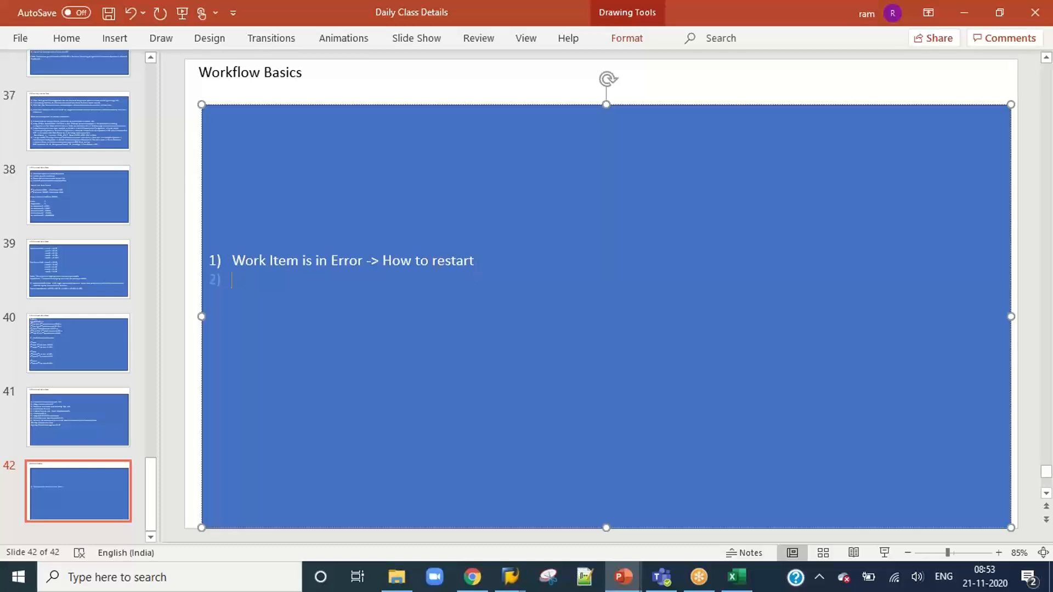
{"action": "key", "text": "BackSpace"}
Switch back to SAP, open template-based role management with transaction /OPT/CP_9CX4, and look through the product roles.
{"action": "key", "text": "alt+Tab"}
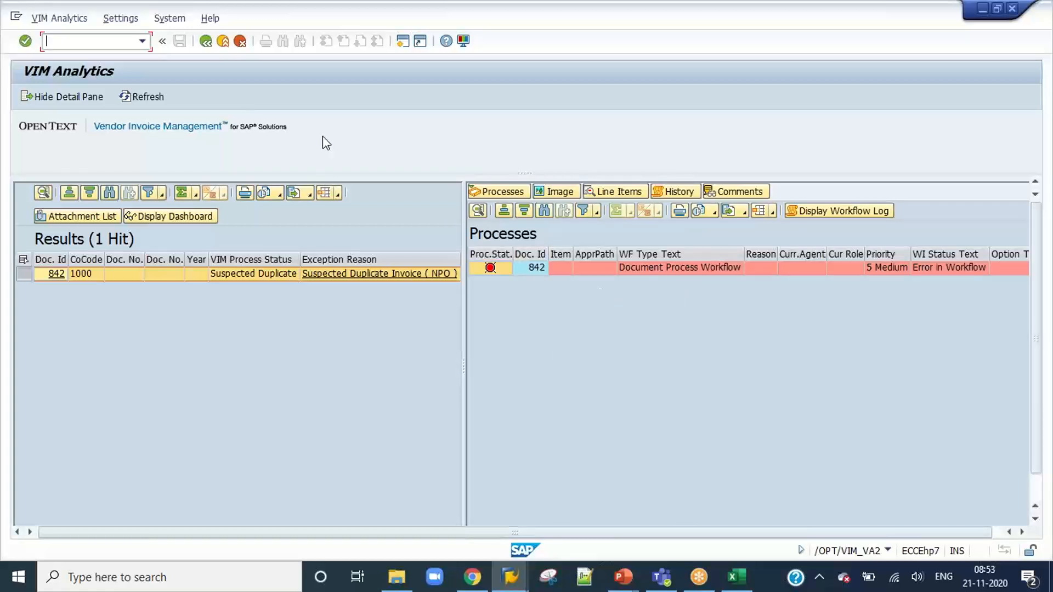
{"action": "left_click", "coordinate": [93, 44]}
{"action": "type", "text": "/"}
{"action": "type", "text": "opt/cp_9cx4"}
{"action": "key", "text": "Return"}
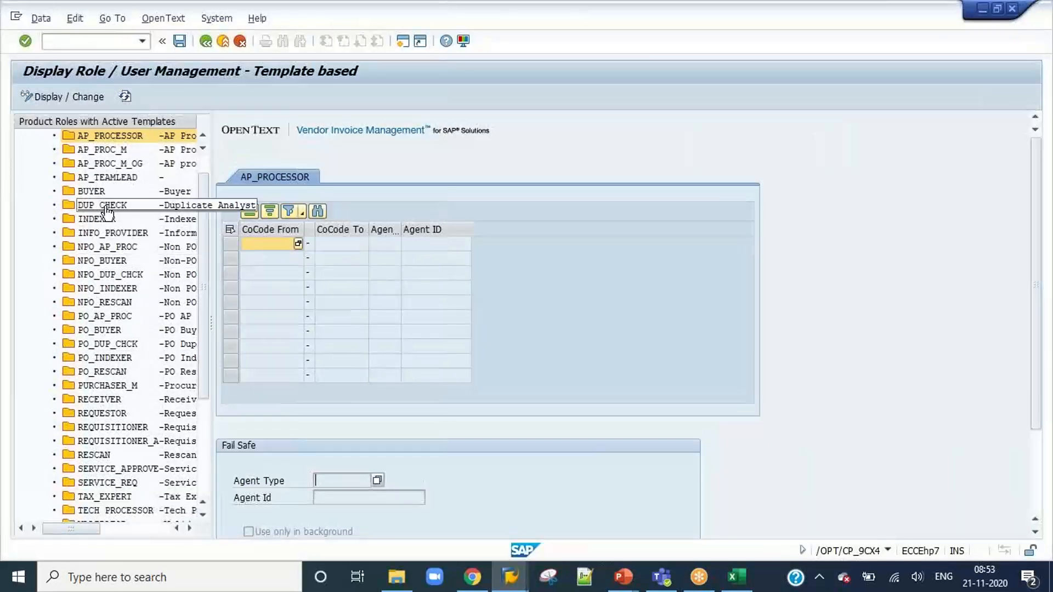
{"action": "scroll", "coordinate": [109, 412], "scroll_direction": "down", "scroll_amount": 4}
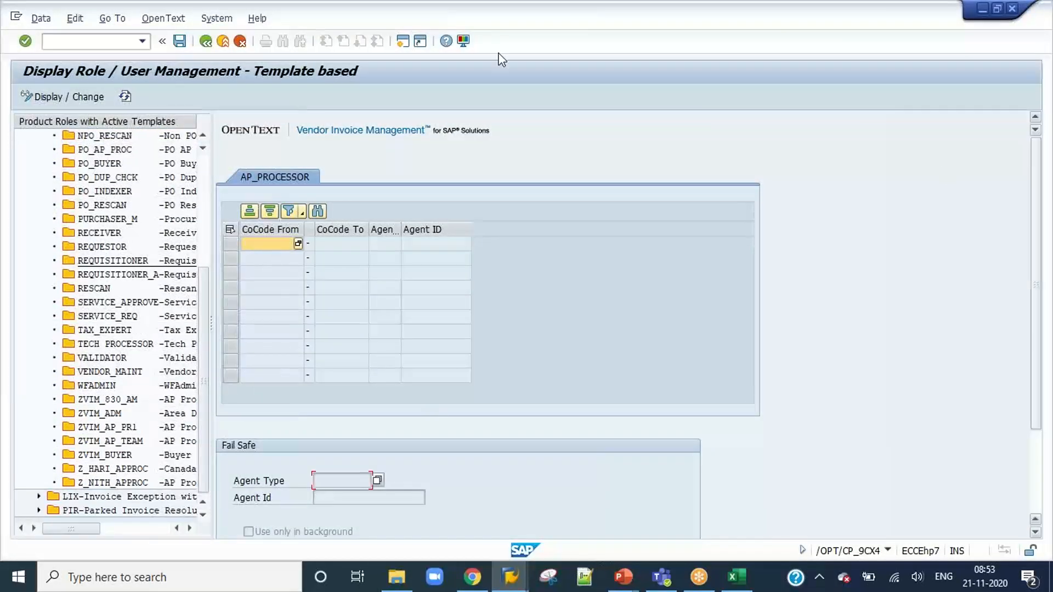
Open user maintenance in a new session with /osu01 and display the record of the workflow agent's user ID.
{"action": "left_click", "coordinate": [82, 39]}
{"action": "type", "text": "/o"}
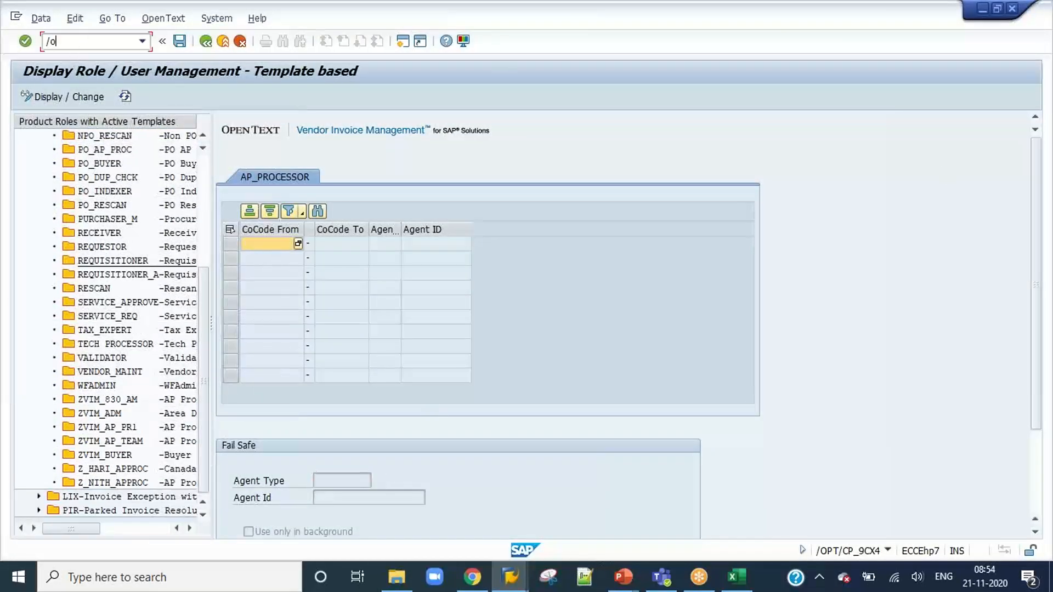
{"action": "type", "text": "su01"}
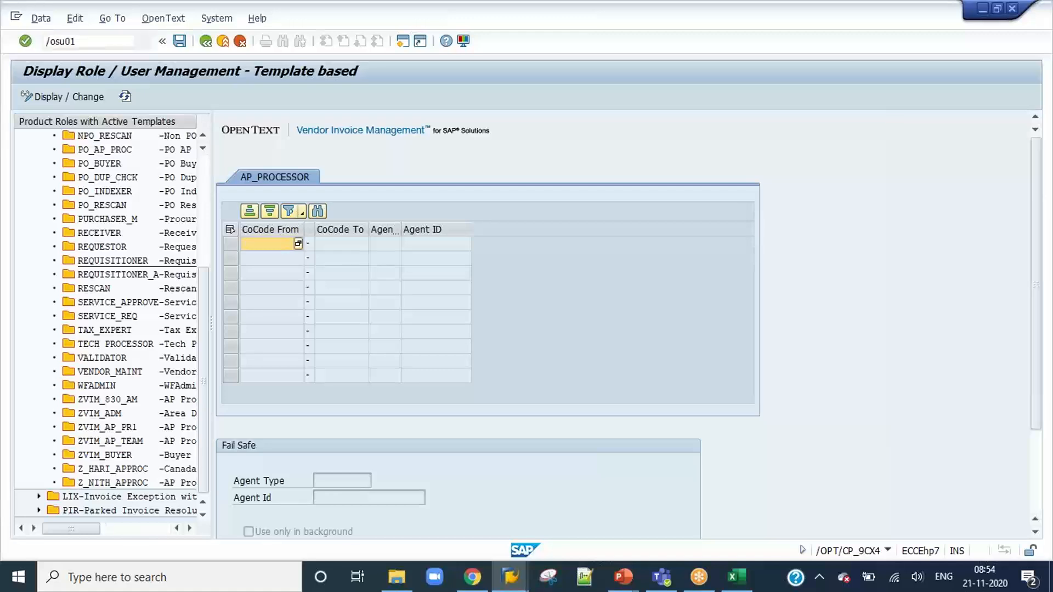
{"action": "key", "text": "Return"}
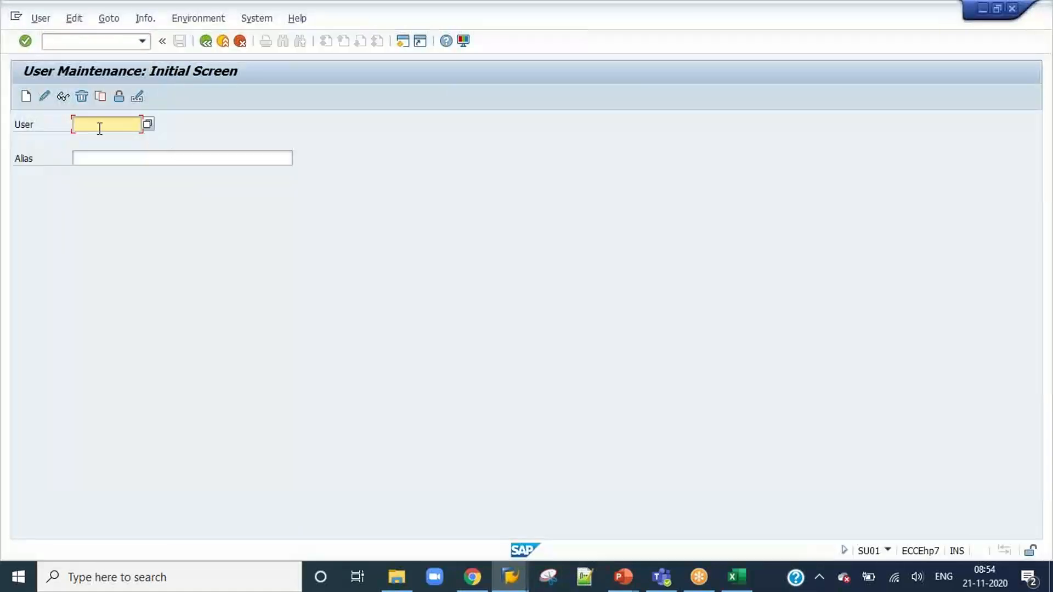
{"action": "type", "text": "jagadish"}
{"action": "left_click", "coordinate": [69, 95]}
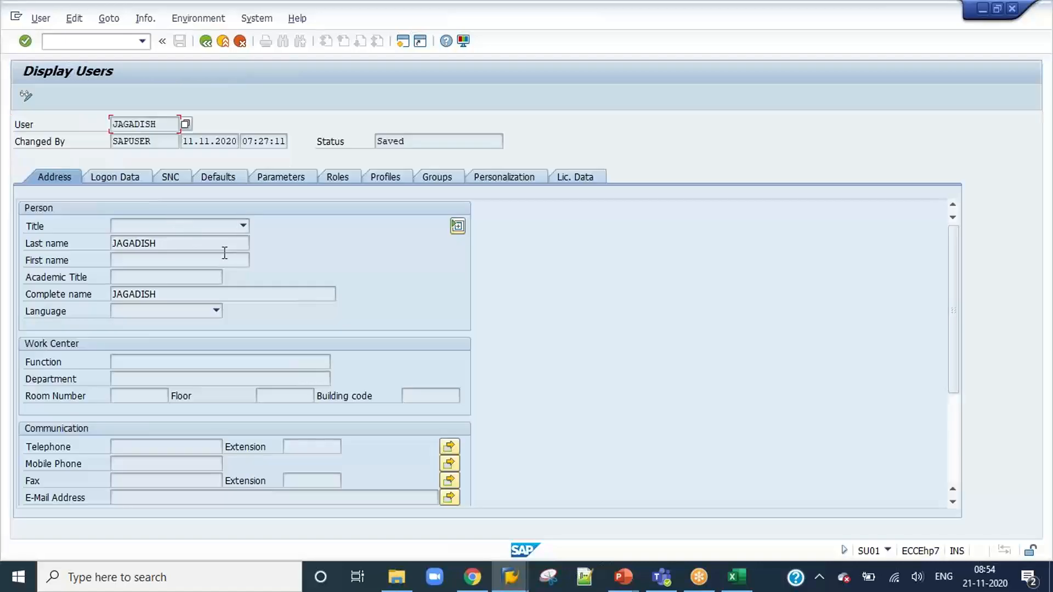
Check the validity period dates in the user's logon data and leave the user record.
{"action": "left_click", "coordinate": [118, 174]}
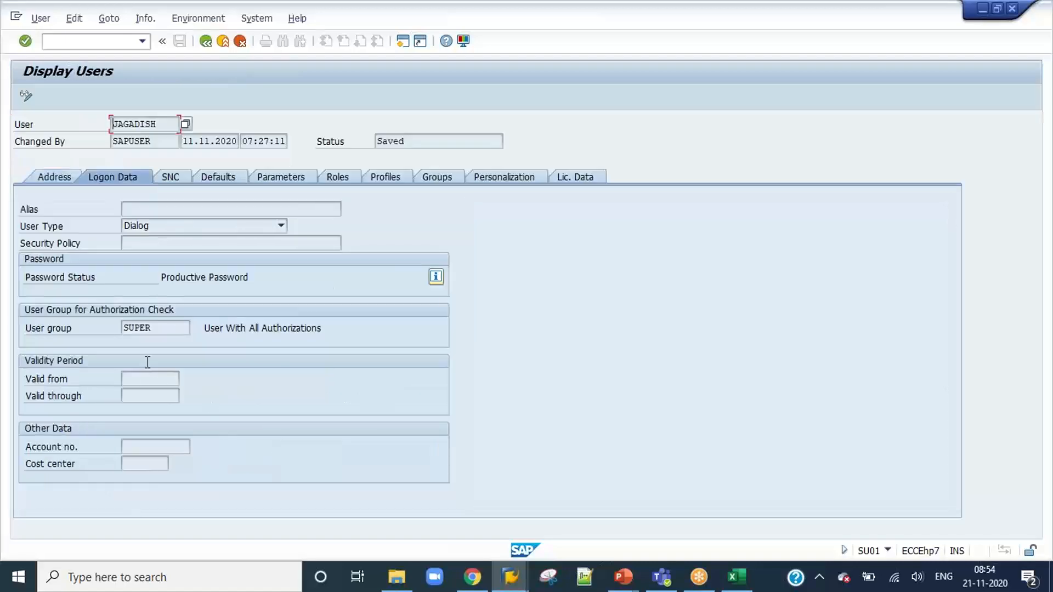
{"action": "left_click", "coordinate": [137, 379]}
{"action": "left_click", "coordinate": [138, 396]}
{"action": "left_click", "coordinate": [144, 381]}
{"action": "left_click", "coordinate": [146, 397]}
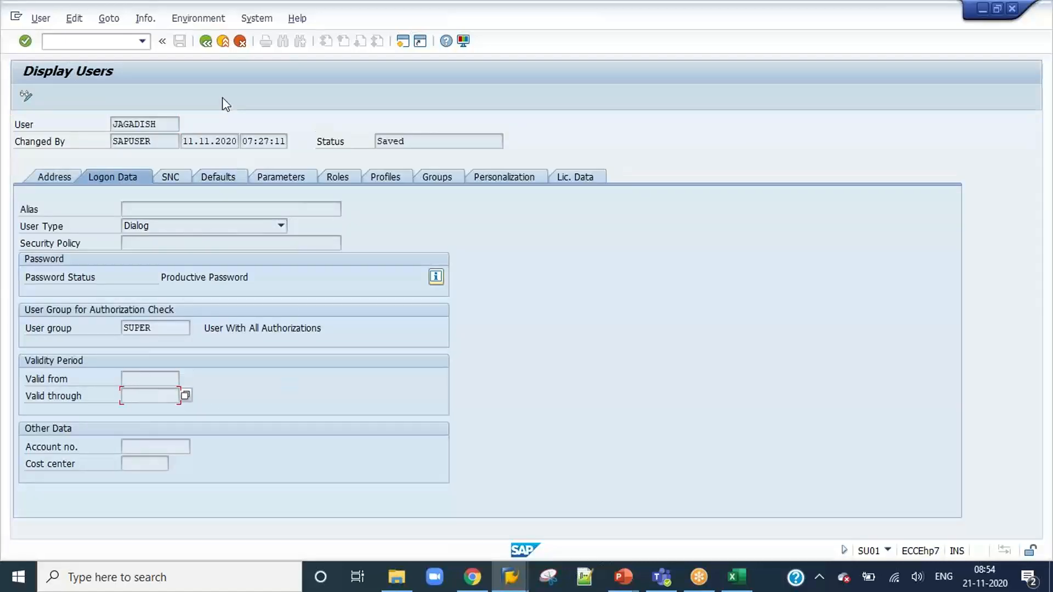
{"action": "left_click", "coordinate": [207, 41]}
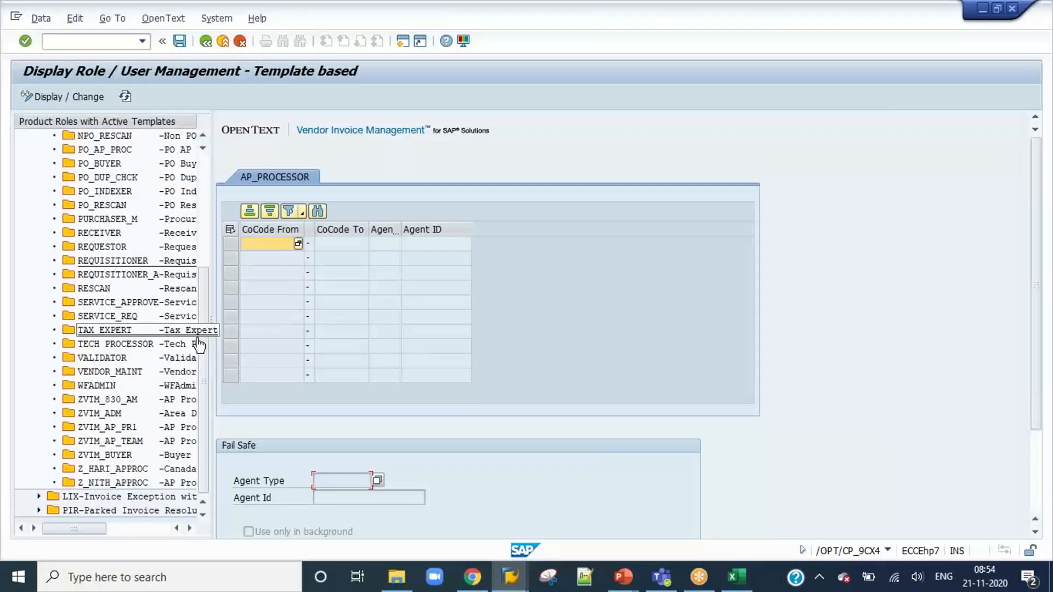
Return to the role management session and open the ZVIM_AP_TEAM role in change mode.
{"action": "key", "text": "alt+Tab"}
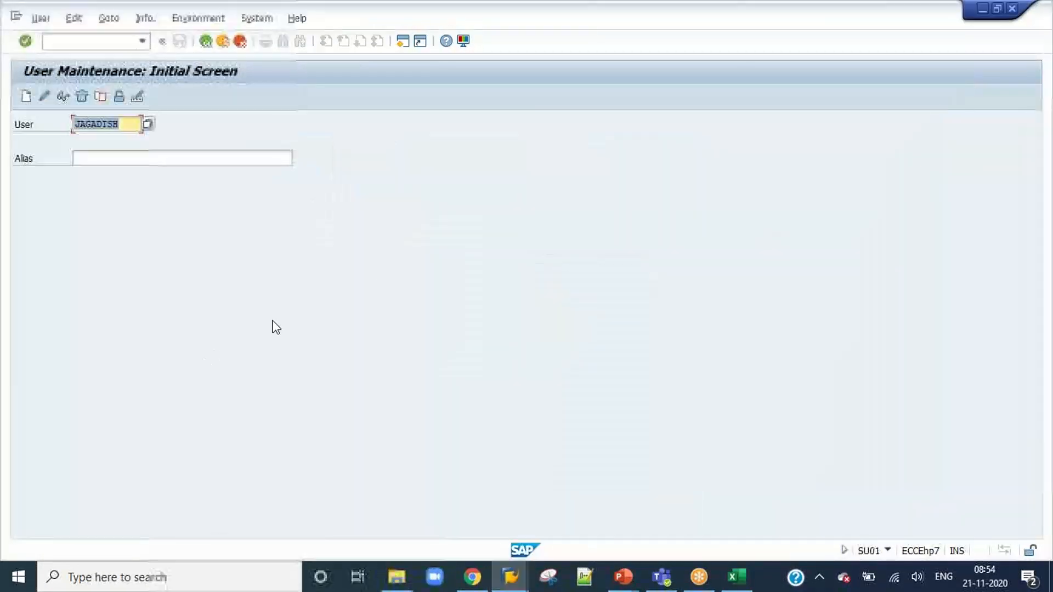
{"action": "key", "text": "alt+Tab"}
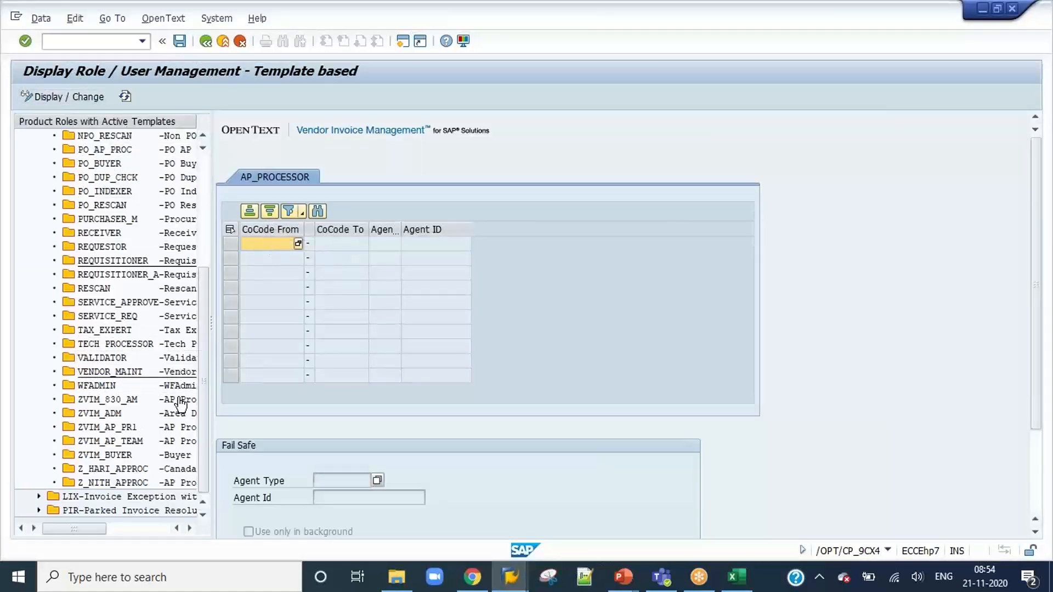
{"action": "scroll", "coordinate": [100, 381], "scroll_direction": "up", "scroll_amount": 4}
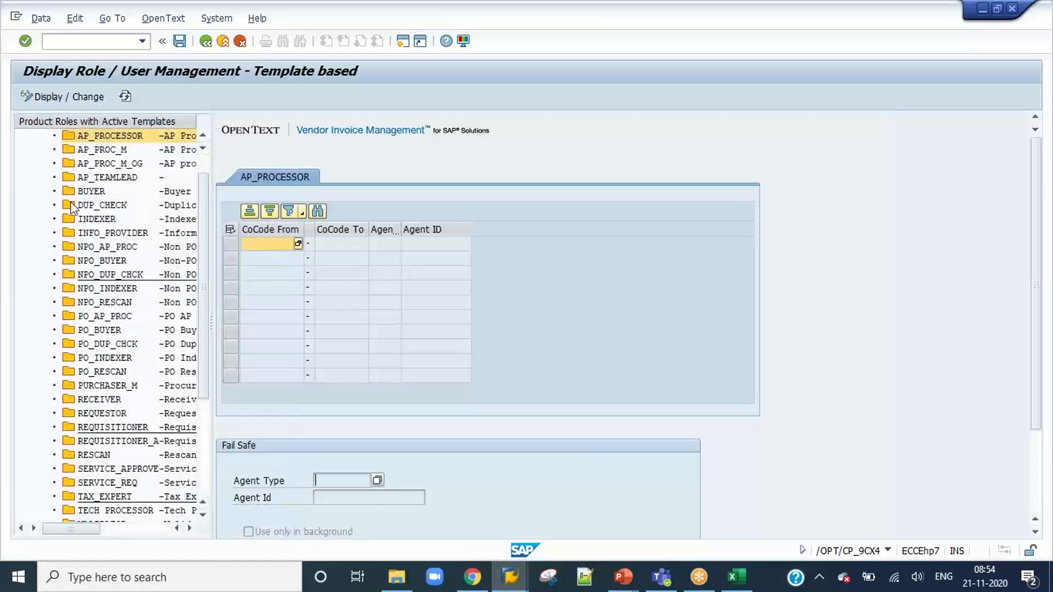
{"action": "scroll", "coordinate": [110, 265], "scroll_direction": "down", "scroll_amount": 2}
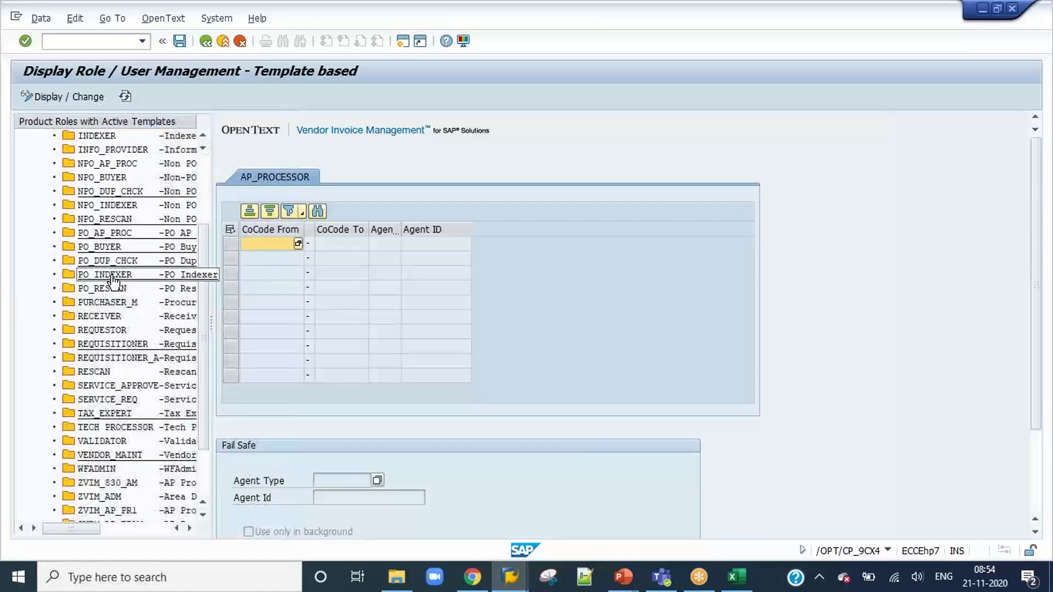
{"action": "scroll", "coordinate": [118, 439], "scroll_direction": "down", "scroll_amount": 2}
{"action": "double_click", "coordinate": [118, 441]}
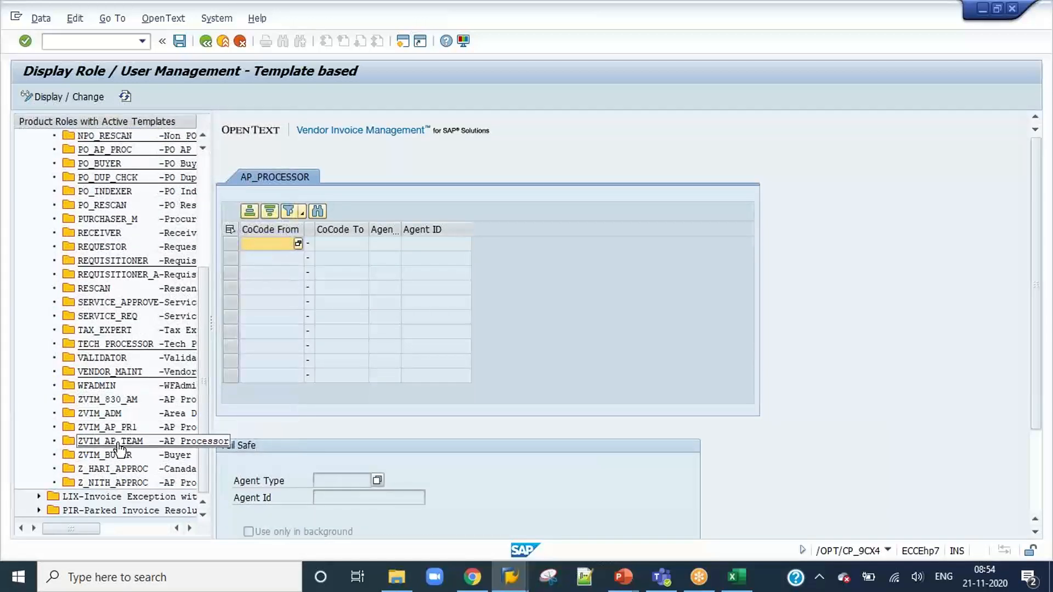
{"action": "left_click", "coordinate": [66, 99]}
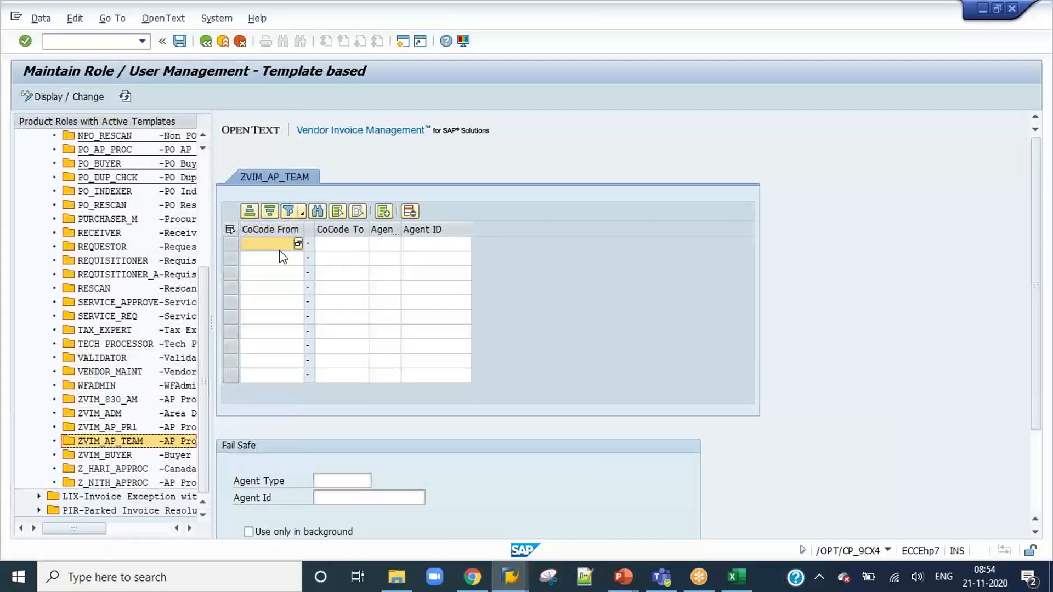
Assign the workflow agent's user ID to ZVIM_AP_TEAM for company code * with agent type US, and save the role.
{"action": "left_click", "coordinate": [280, 248]}
{"action": "type", "text": "*"}
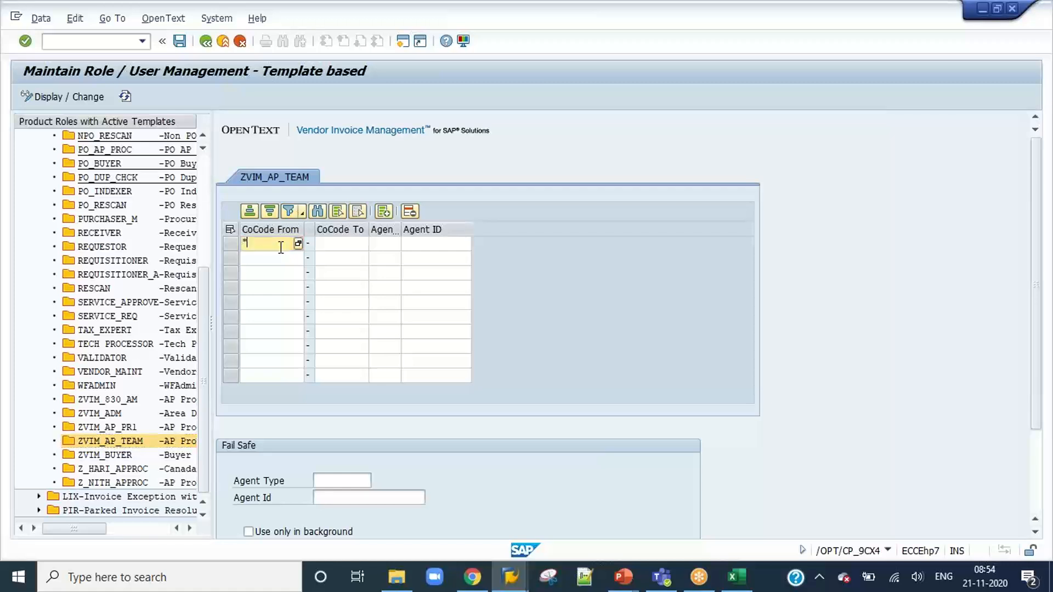
{"action": "key", "text": "Tab"}
{"action": "key", "text": "Tab"}
{"action": "type", "text": "us"}
{"action": "key", "text": "Tab"}
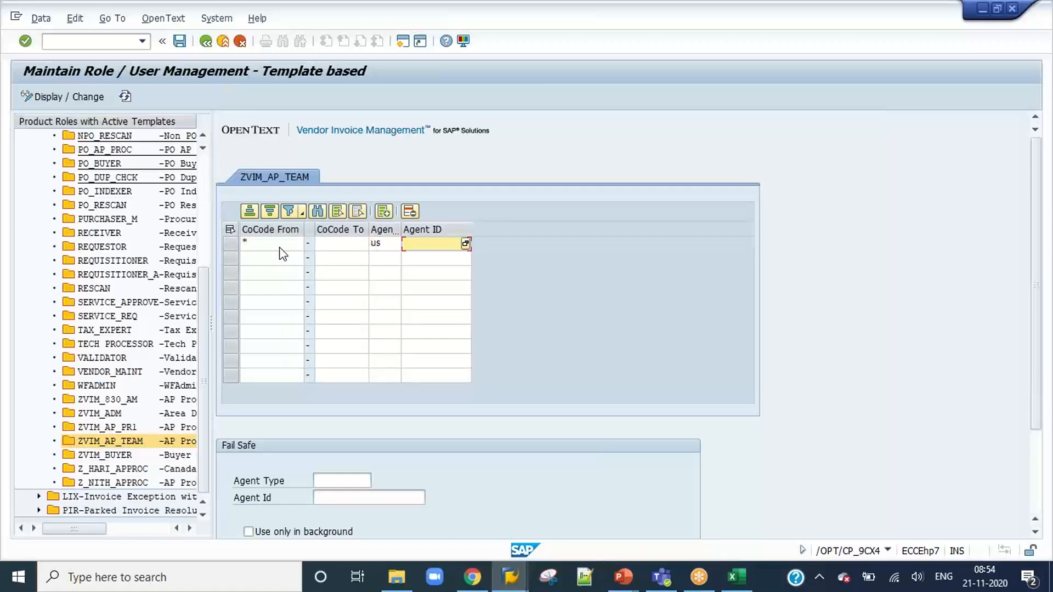
{"action": "type", "text": "jagadish"}
{"action": "key", "text": "Return"}
{"action": "left_click", "coordinate": [180, 41]}
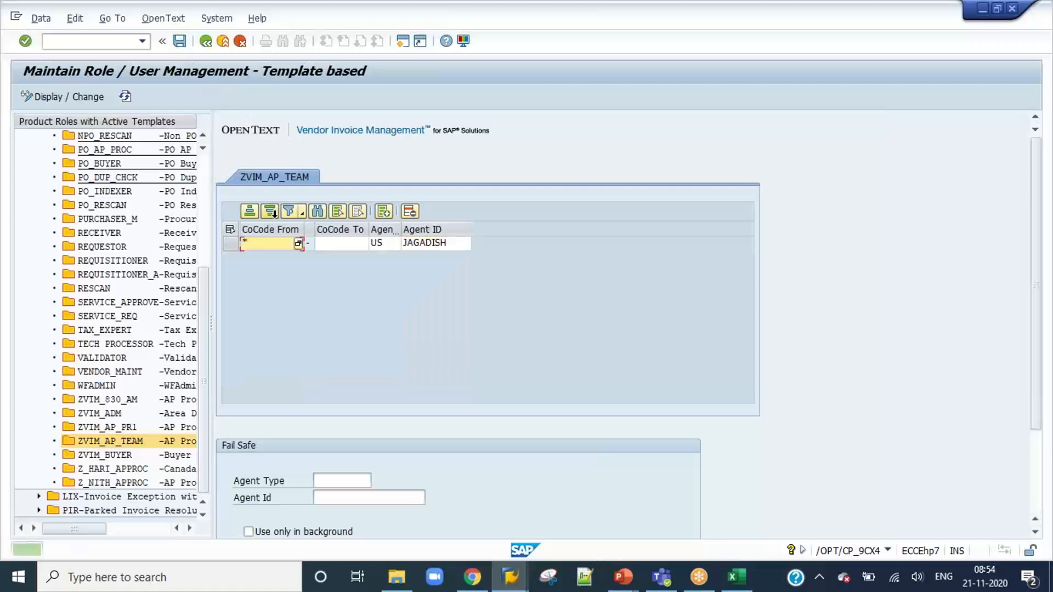
Open Workflow Restart After Error with transaction /nswpr and list the errored workflows for the default creation dates.
{"action": "left_click", "coordinate": [109, 44]}
{"action": "type", "text": "/n"}
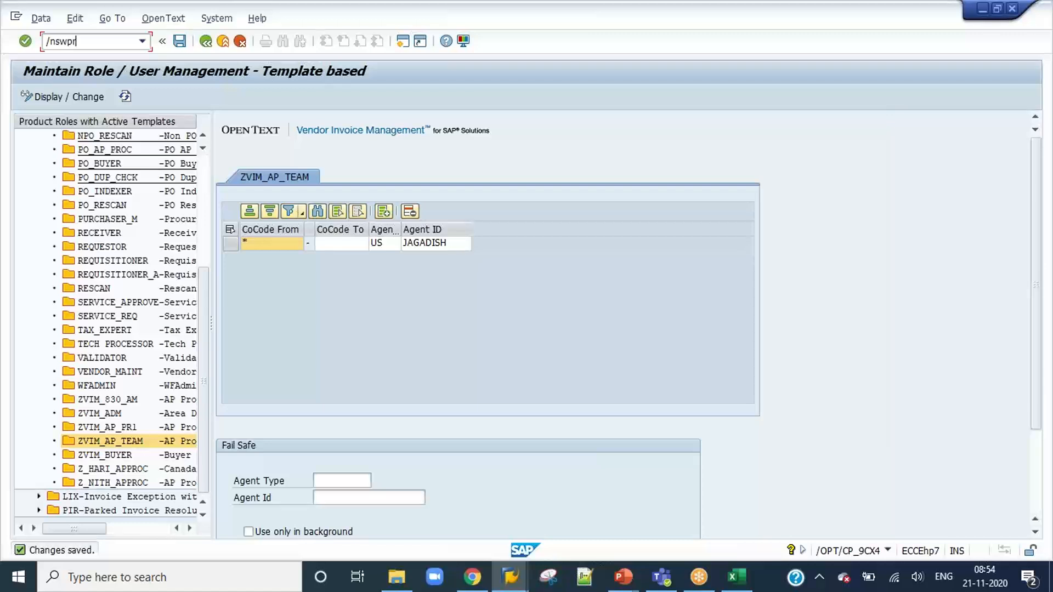
{"action": "type", "text": "swpr"}
{"action": "key", "text": "Return"}
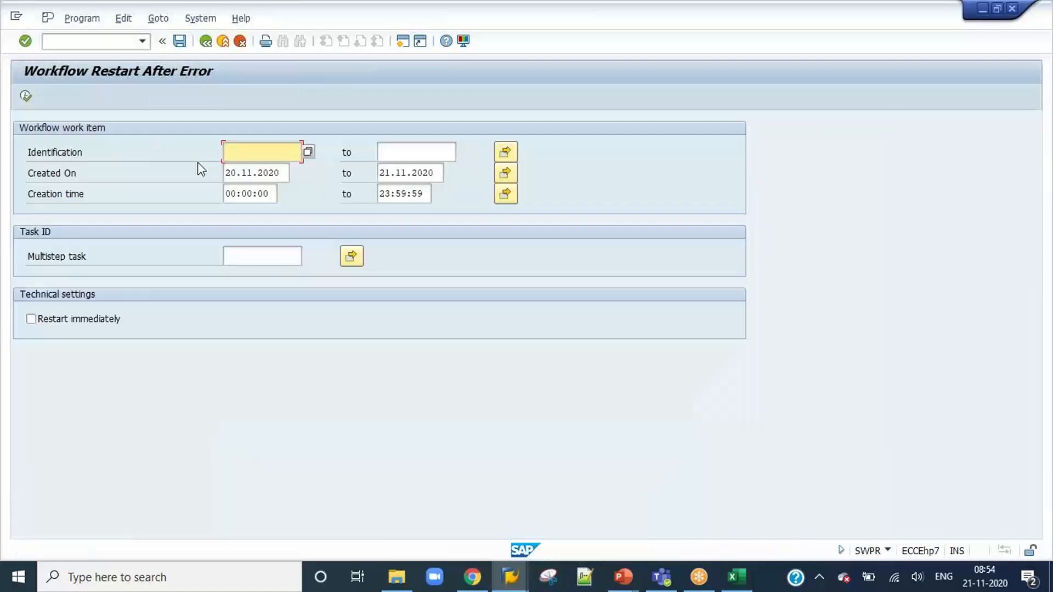
{"action": "left_click", "coordinate": [240, 175]}
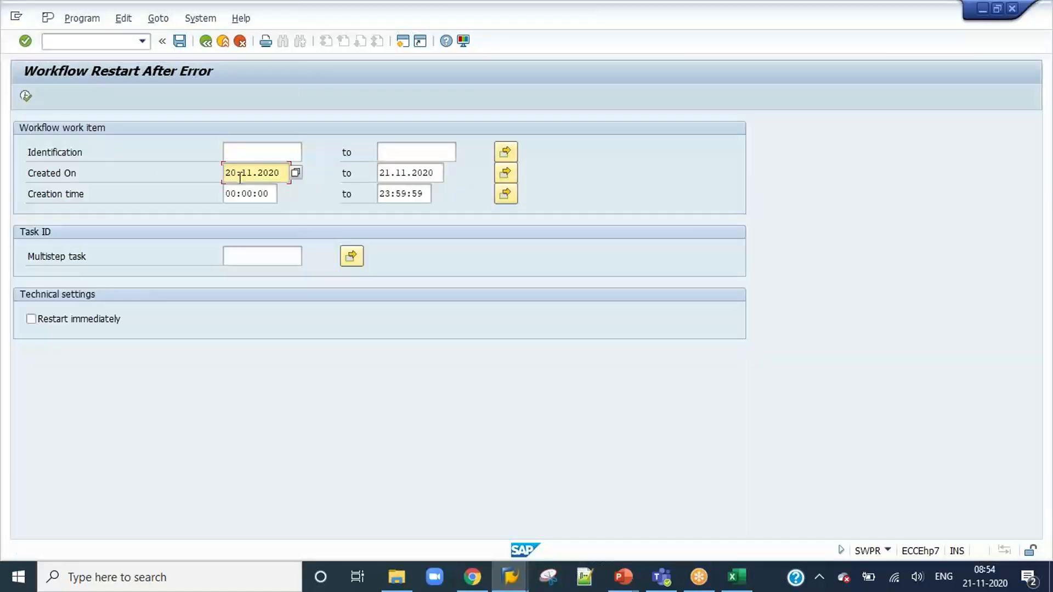
{"action": "left_click", "coordinate": [26, 95]}
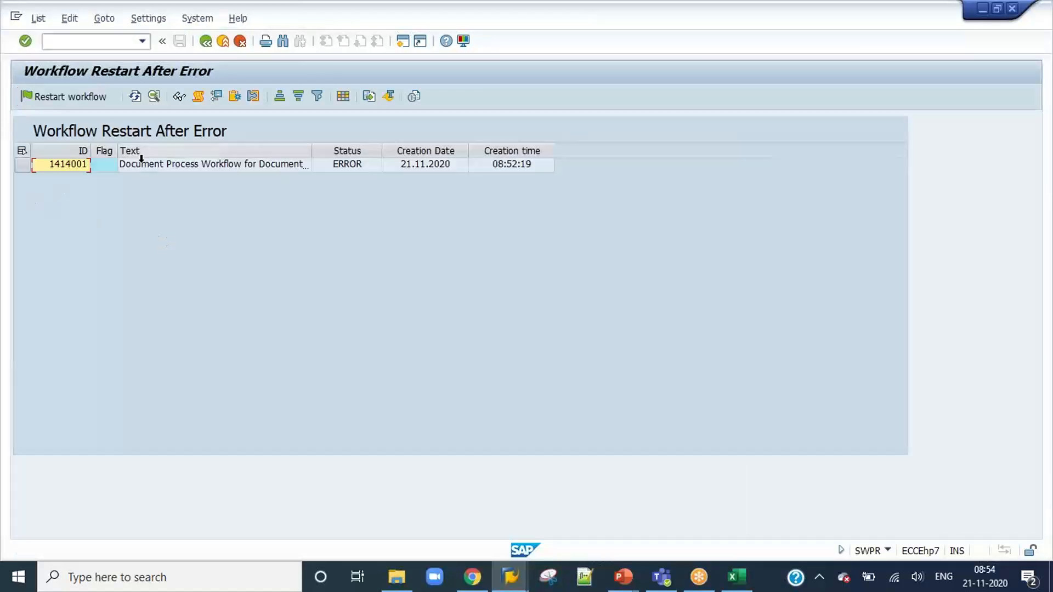
Return to the selection criteria, set the Created On start date to 01.11.2020 and list the errored workflows again.
{"action": "left_click", "coordinate": [206, 42]}
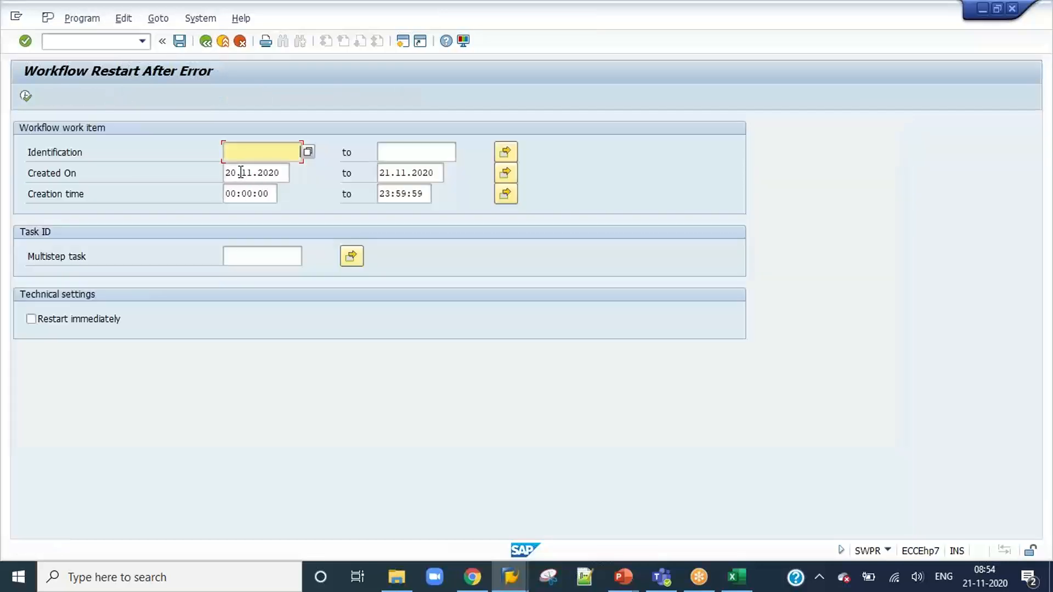
{"action": "left_click", "coordinate": [237, 172]}
{"action": "key", "text": "BackSpace"}
{"action": "key", "text": "BackSpace"}
{"action": "type", "text": "01"}
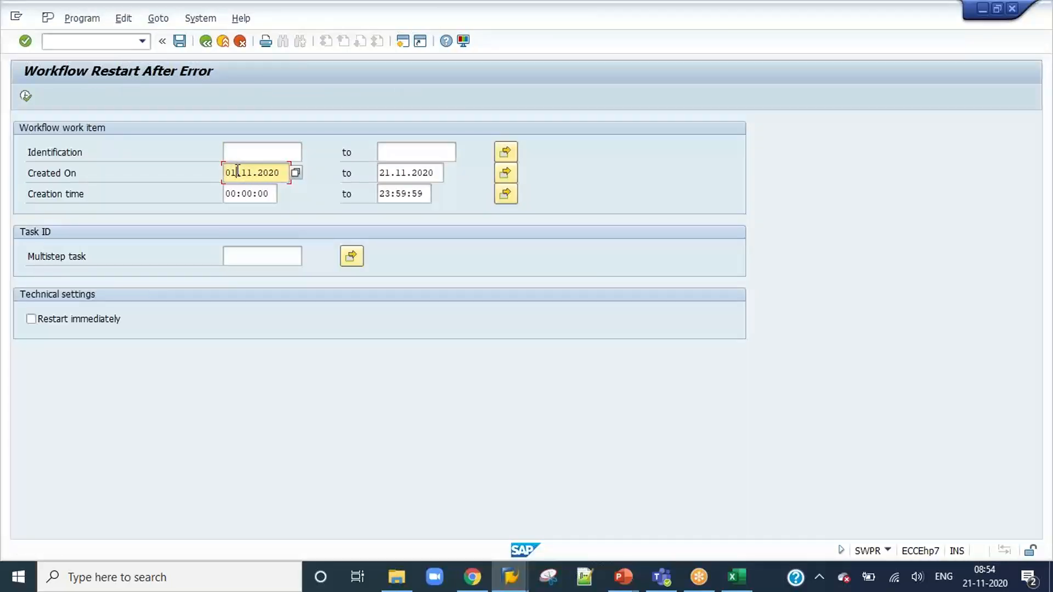
{"action": "left_click", "coordinate": [27, 97]}
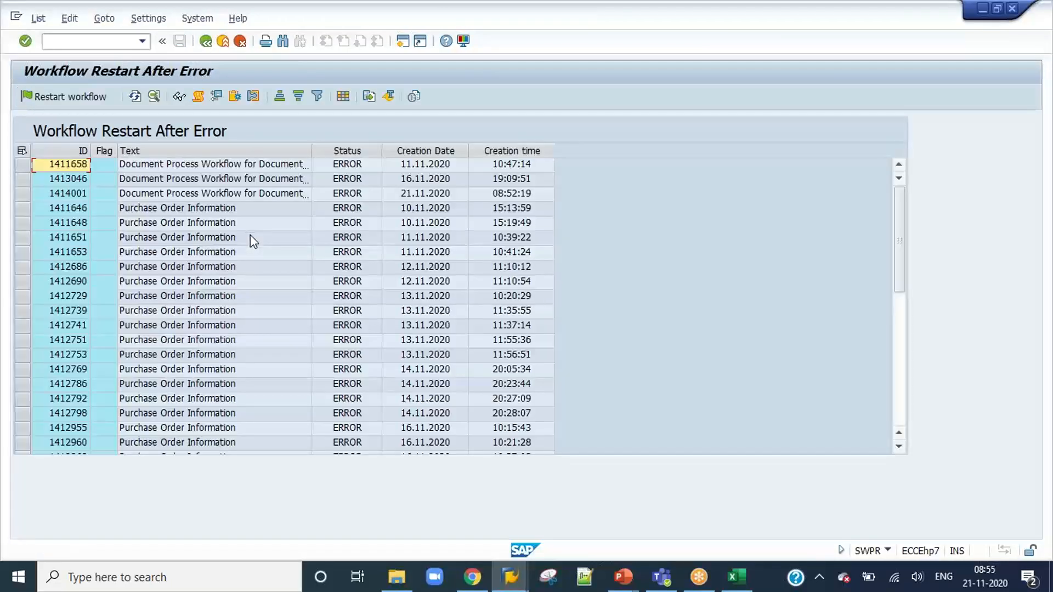
Widen the Text column to show the full workflow descriptions and look through the list of errored workflows.
{"action": "left_click", "coordinate": [248, 252]}
{"action": "double_click", "coordinate": [311, 150]}
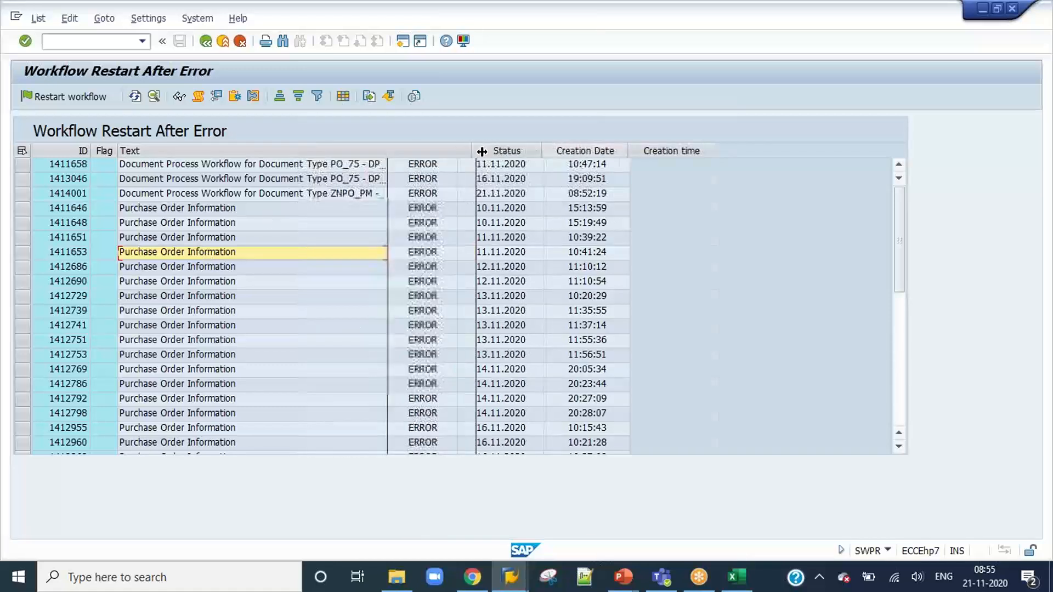
{"action": "scroll", "coordinate": [322, 268], "scroll_direction": "down", "scroll_amount": 7}
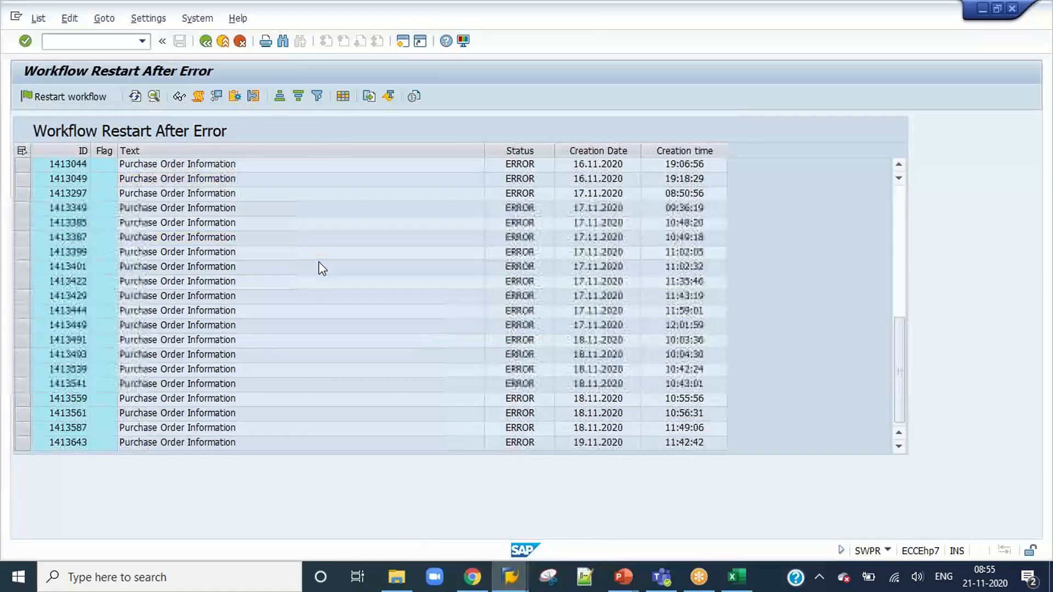
{"action": "scroll", "coordinate": [318, 261], "scroll_direction": "up", "scroll_amount": 7}
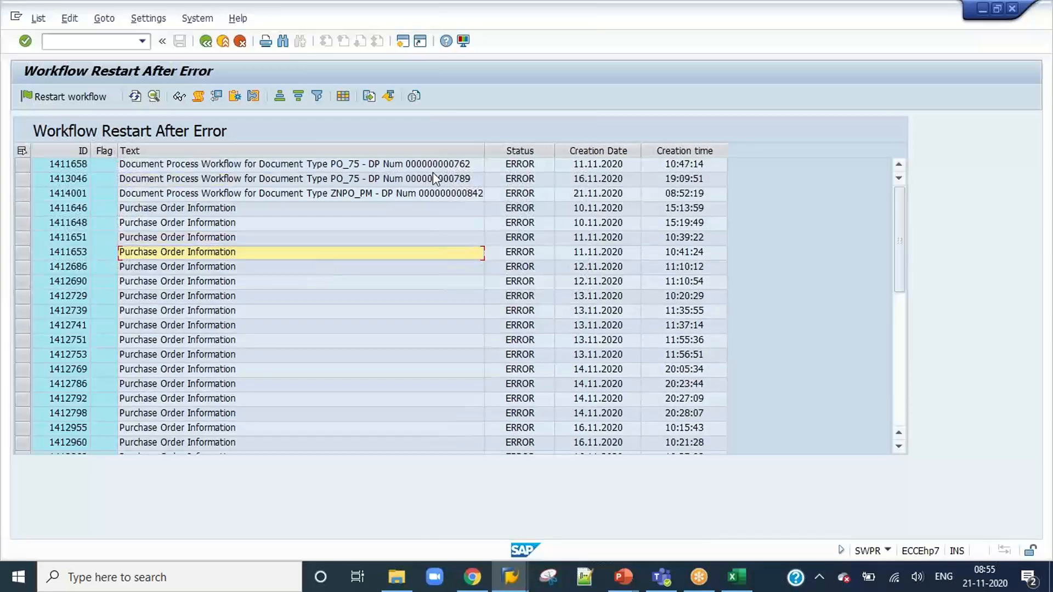
{"action": "left_click_drag", "start_coordinate": [487, 151], "coordinate": [624, 150]}
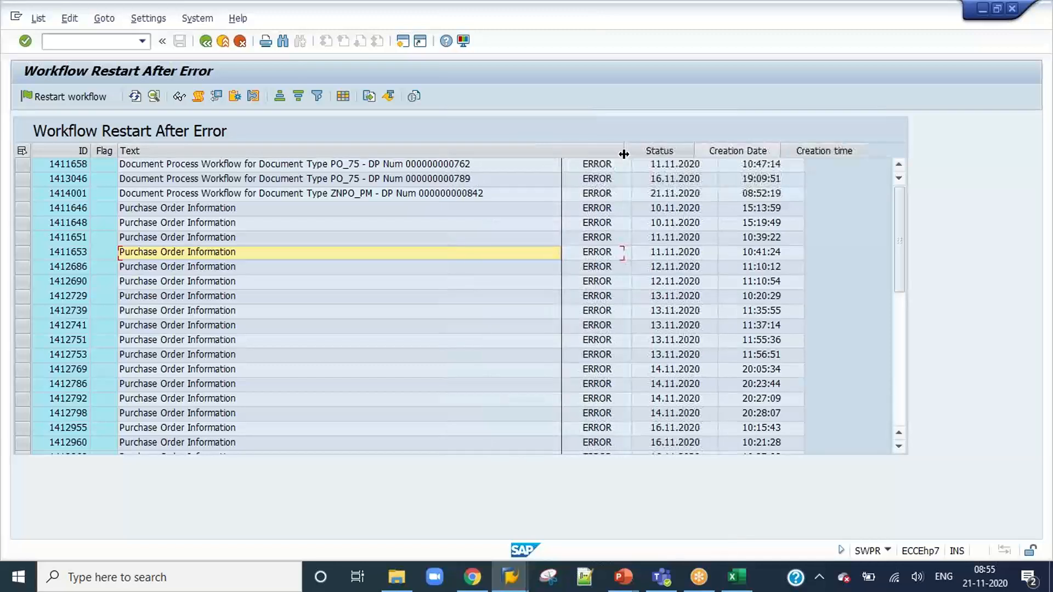
{"action": "left_click", "coordinate": [453, 184]}
{"action": "left_click", "coordinate": [449, 197]}
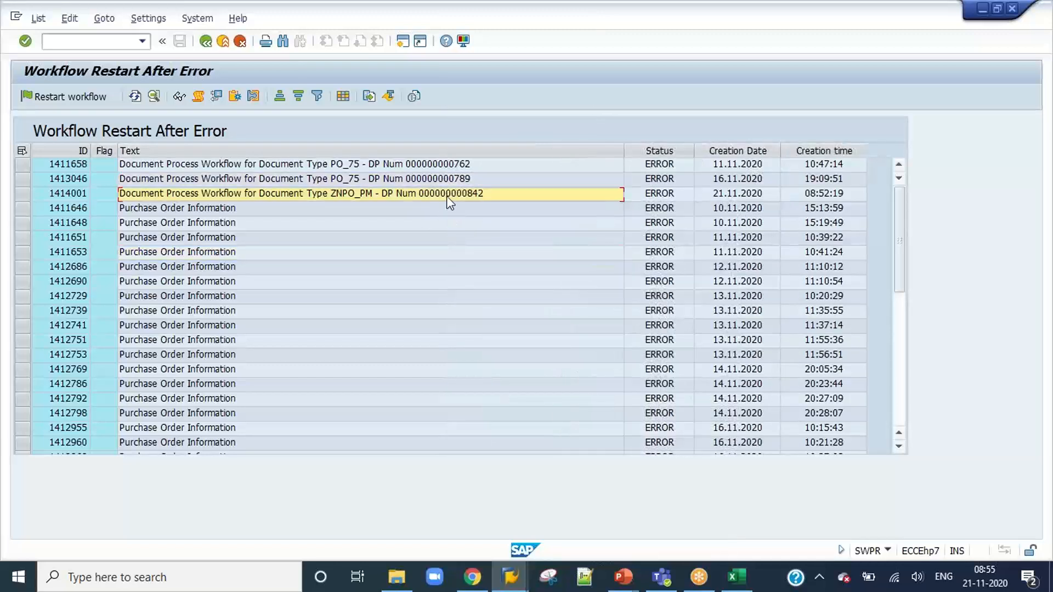
{"action": "left_click", "coordinate": [22, 194]}
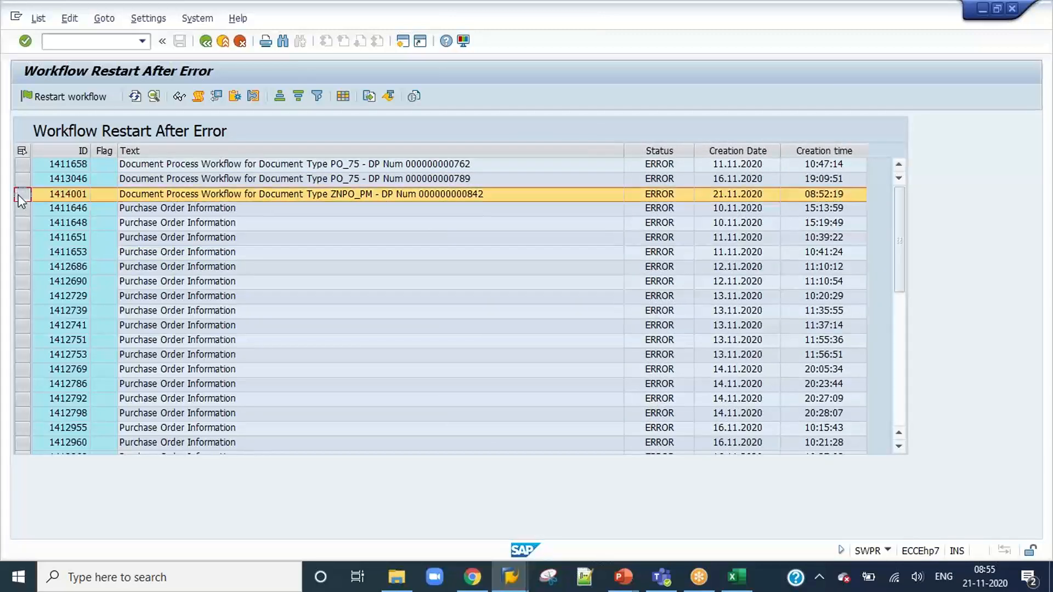
{"action": "left_click", "coordinate": [57, 95]}
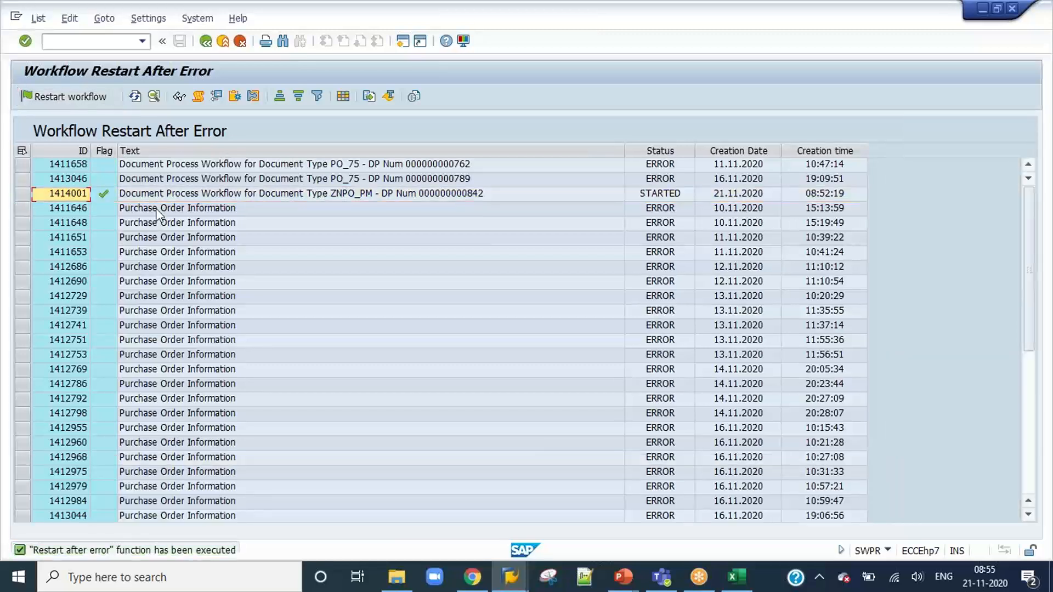
Switch back to the VIM Analytics session and refresh the results to check document 842's workflow status.
{"action": "left_click", "coordinate": [519, 582]}
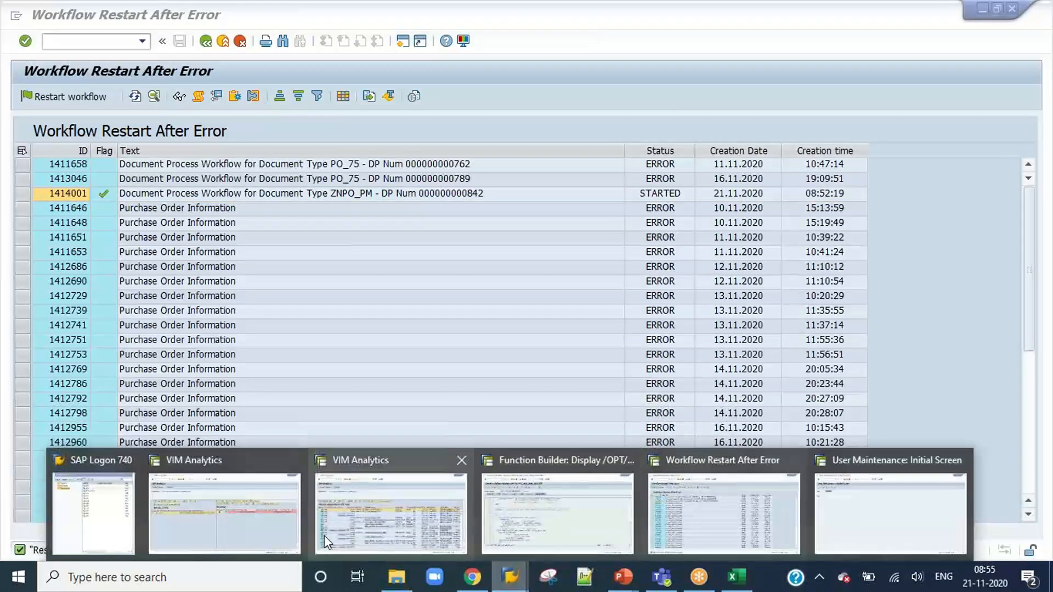
{"action": "left_click", "coordinate": [326, 535]}
{"action": "left_click", "coordinate": [147, 98]}
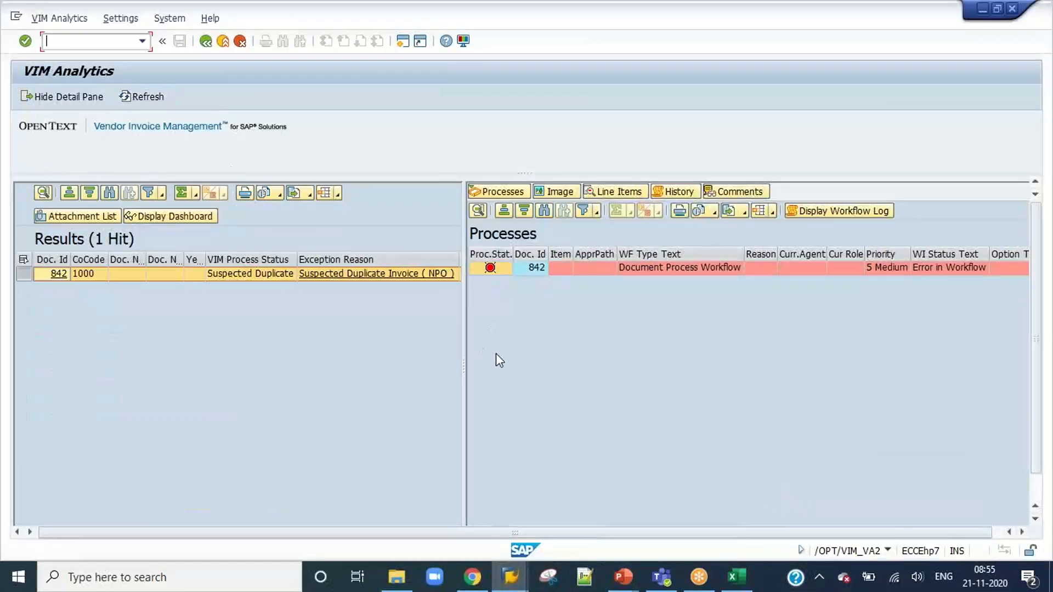
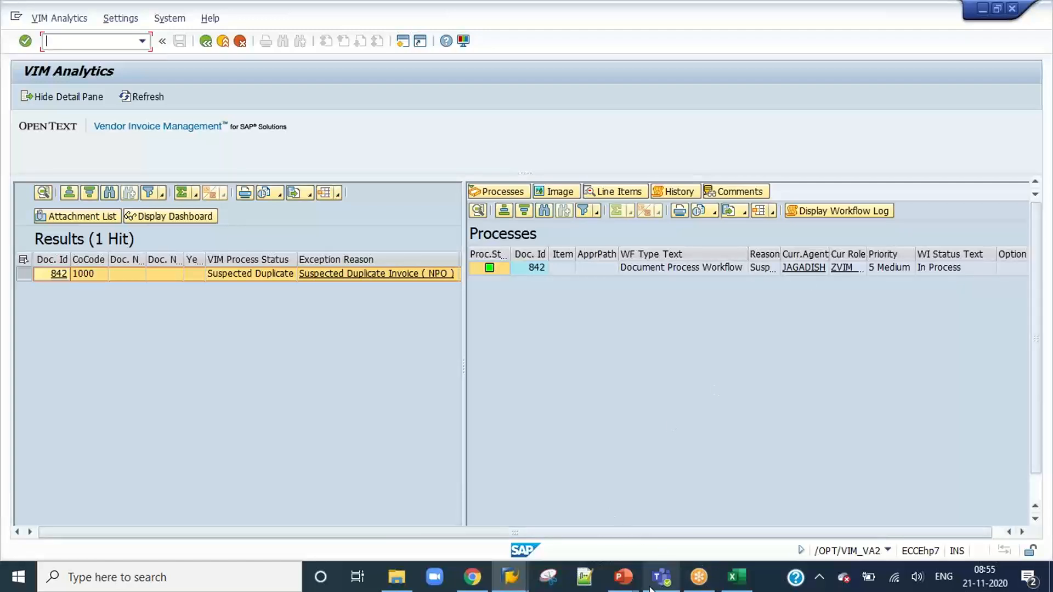
Switch to the Daily Class Details presentation and add the line "Basic transaction code to fix the workflow goes into error" to the Workflow Basics slide.
{"action": "left_click", "coordinate": [623, 577]}
{"action": "left_click", "coordinate": [692, 507]}
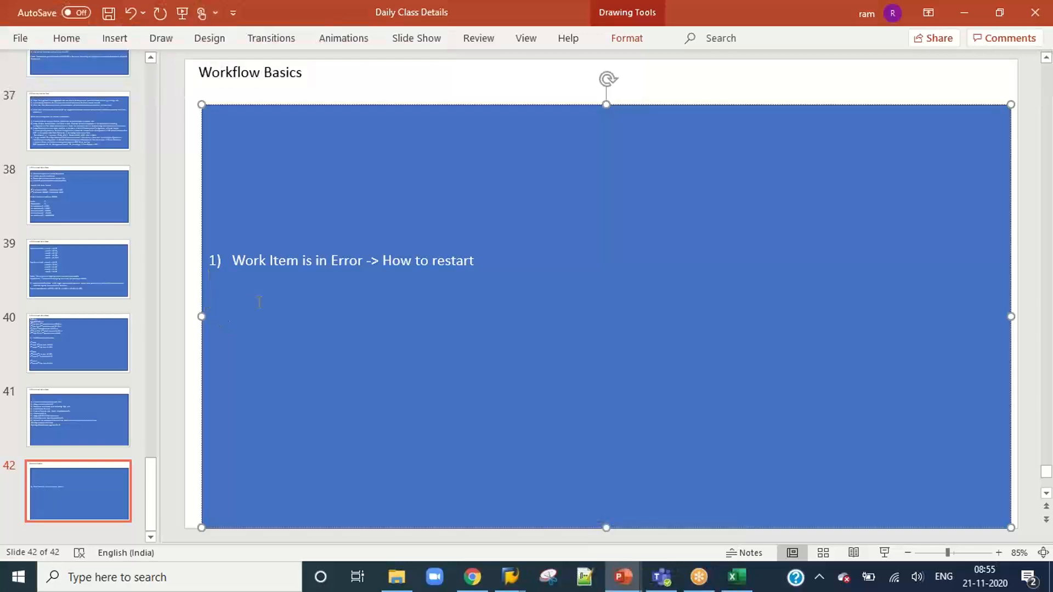
{"action": "key", "text": "Return"}
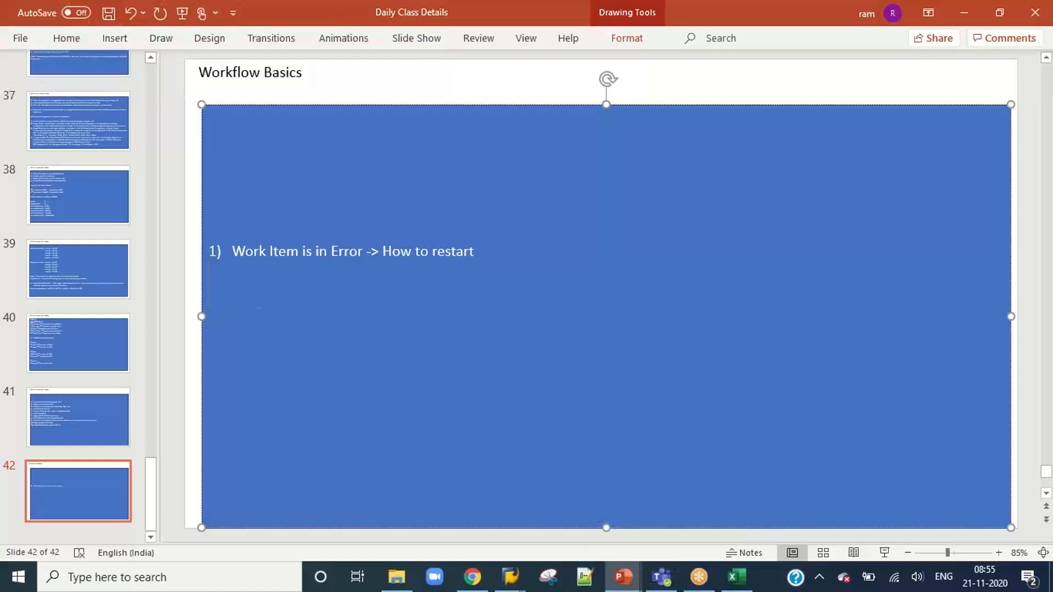
{"action": "type", "text": "Basic taran"}
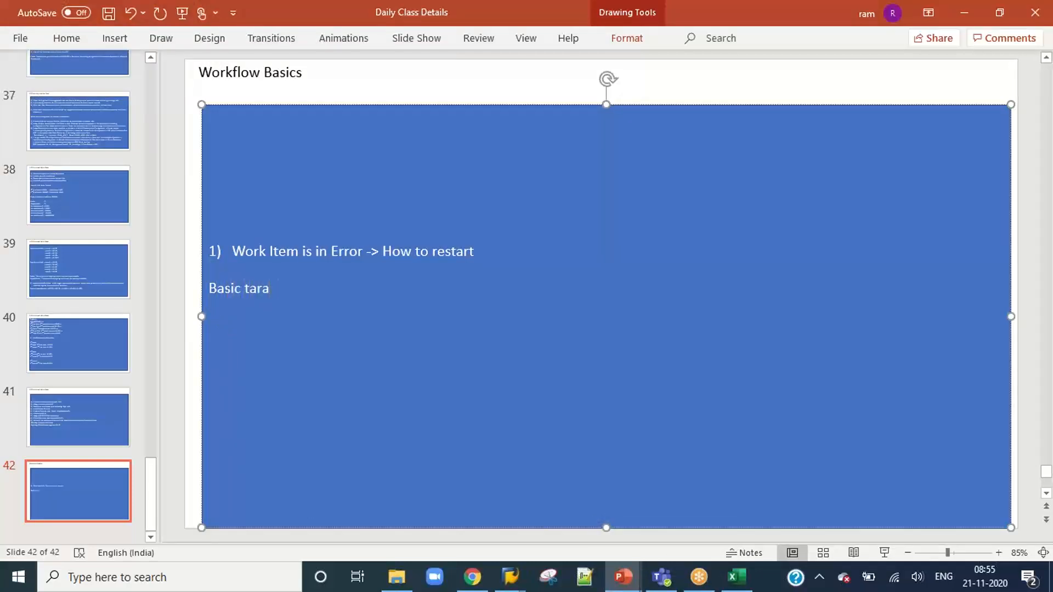
{"action": "key", "text": "BackSpace"}
{"action": "key", "text": "BackSpace"}
{"action": "key", "text": "BackSpace"}
{"action": "type", "text": "ransaction code to fix"}
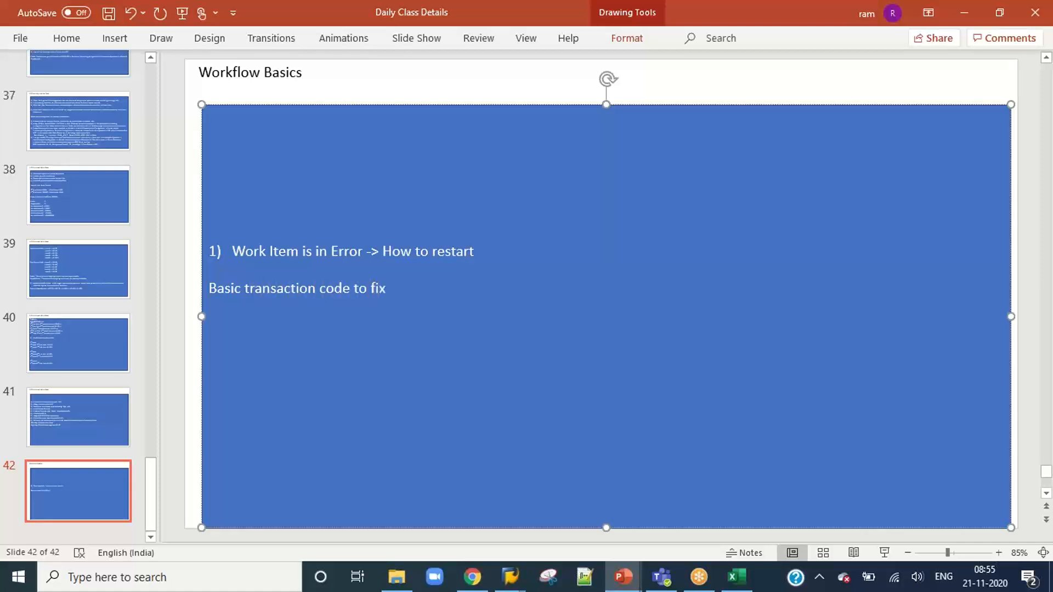
{"action": "type", "text": " the workflow"}
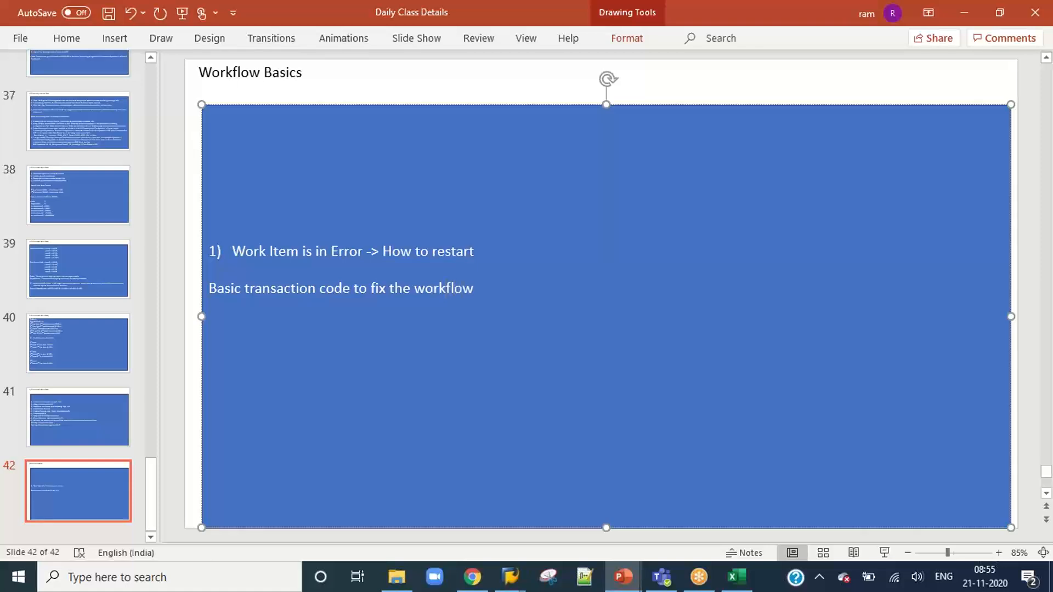
{"action": "type", "text": " goes into er"}
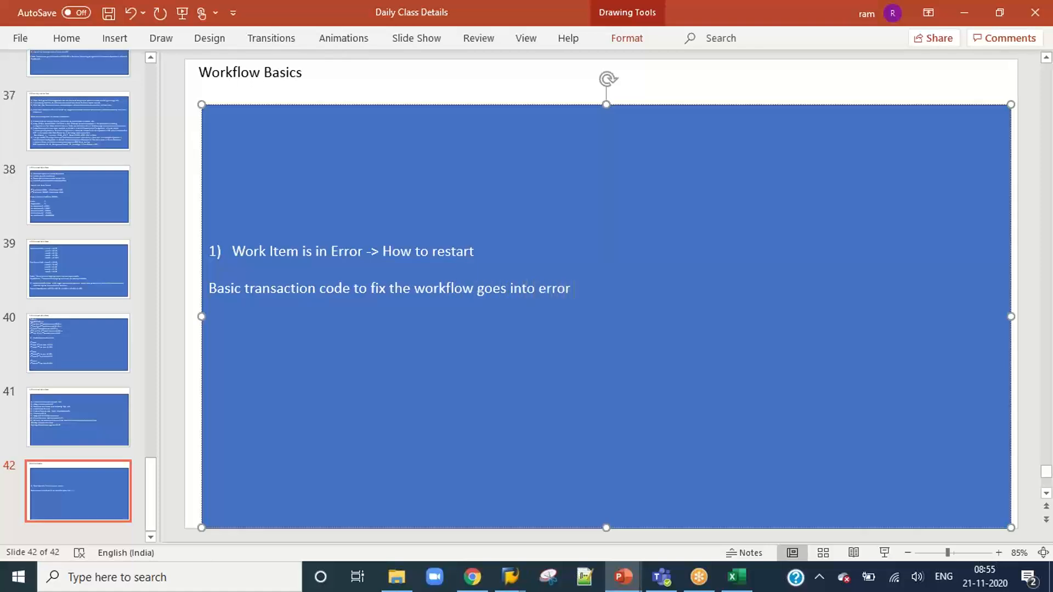
{"action": "type", "text": "ror"}
In File Explorer, open the VIM 7.5 SP10 Administration Guide PDF from the VIM Standard Documents folder on the Oficial (E:) drive.
{"action": "left_click", "coordinate": [396, 577]}
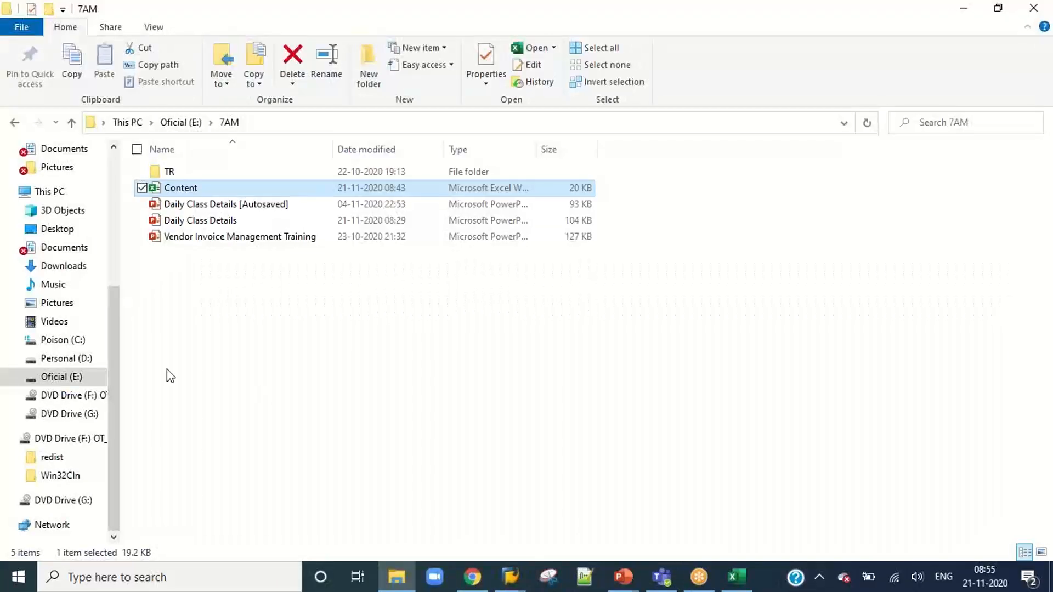
{"action": "left_click", "coordinate": [63, 360]}
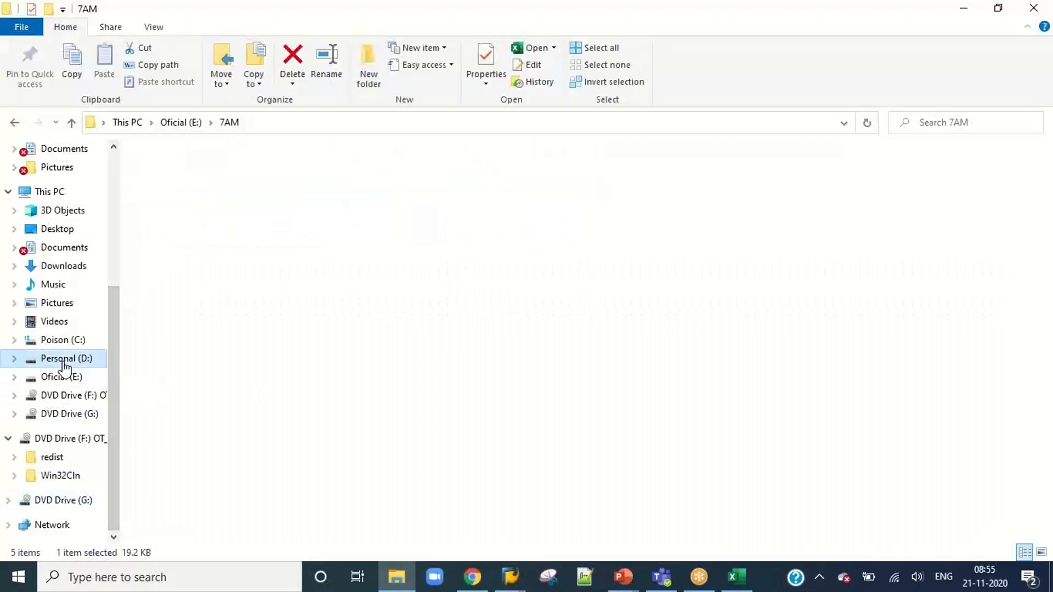
{"action": "left_click", "coordinate": [66, 394]}
{"action": "left_click", "coordinate": [61, 376]}
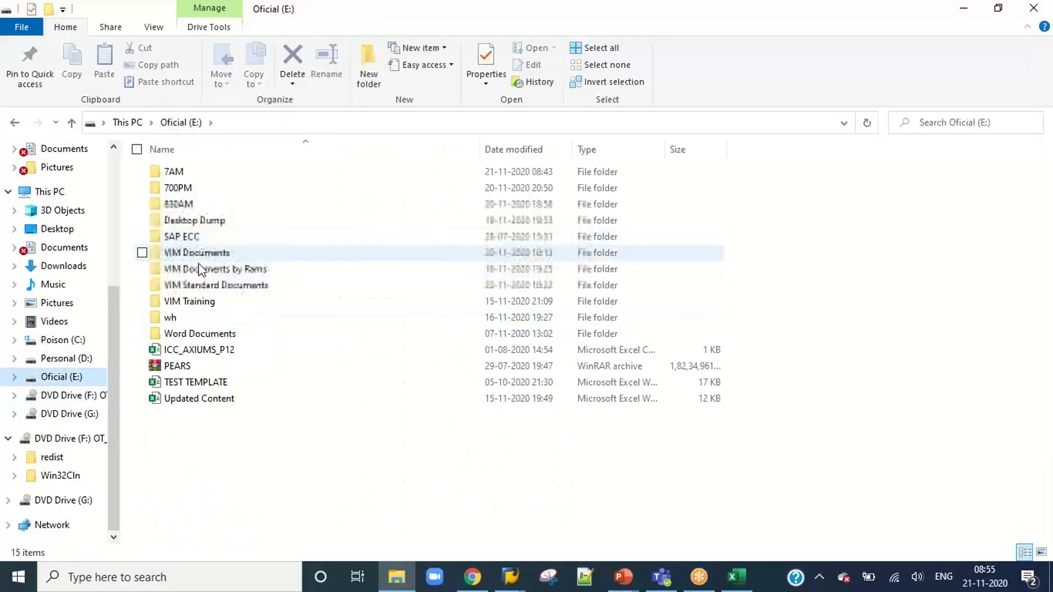
{"action": "double_click", "coordinate": [217, 285]}
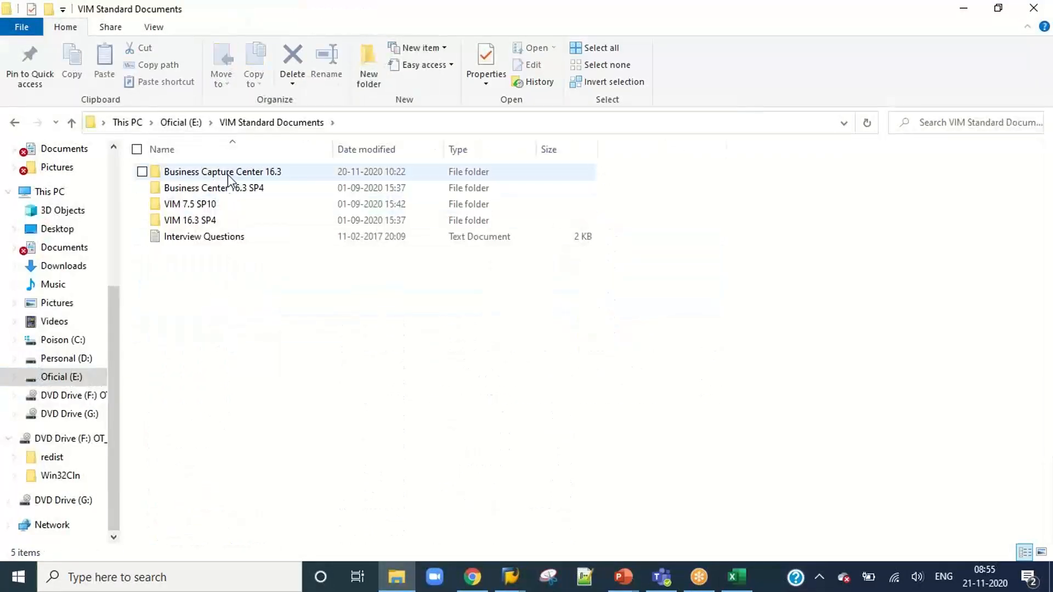
{"action": "double_click", "coordinate": [203, 204]}
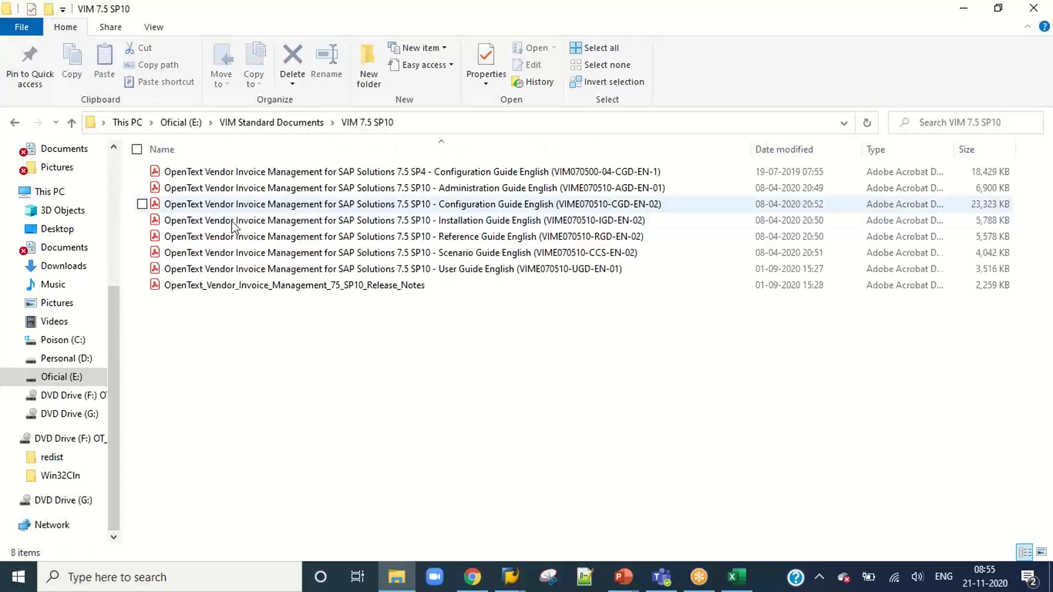
{"action": "left_click", "coordinate": [453, 188]}
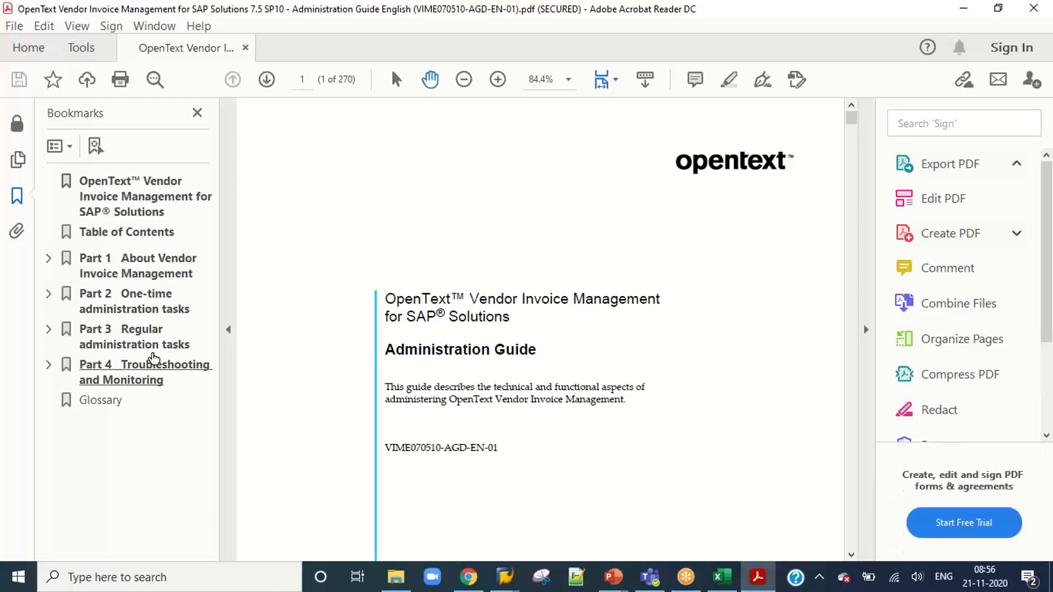
Go to Part 3 Regular administration tasks and read section 15.1 on retrieving a specific user's open SAP work items.
{"action": "left_click", "coordinate": [145, 341]}
{"action": "scroll", "coordinate": [560, 228], "scroll_direction": "down", "scroll_amount": 10}
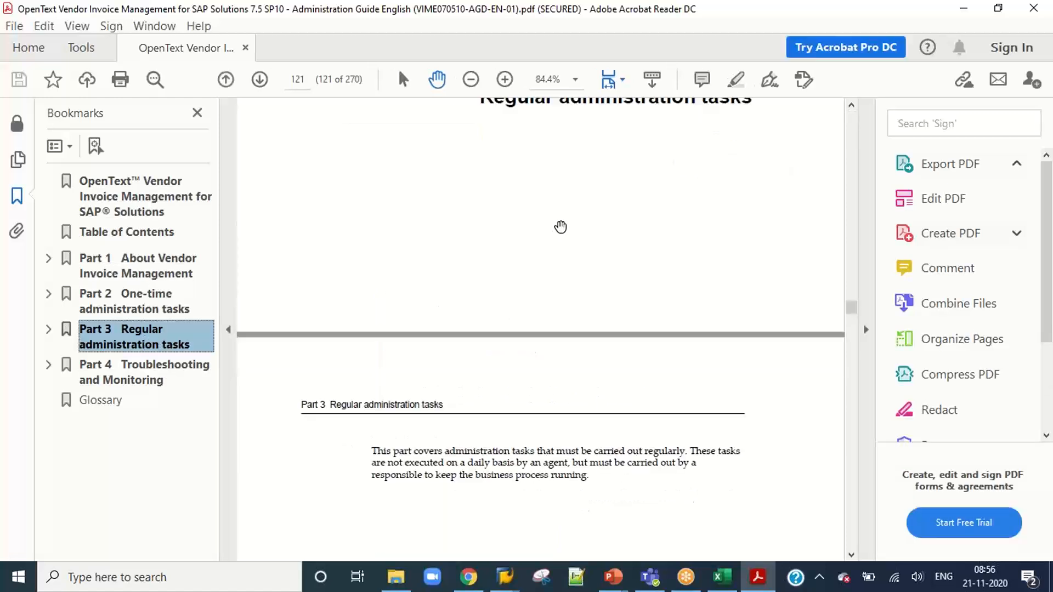
{"action": "scroll", "coordinate": [559, 228], "scroll_direction": "down", "scroll_amount": 9}
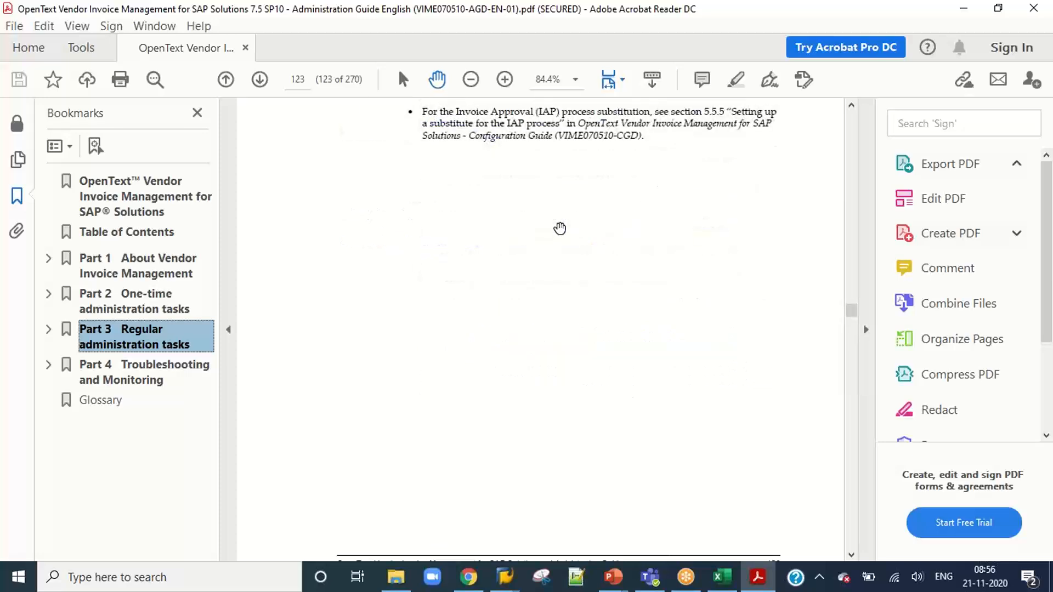
{"action": "scroll", "coordinate": [559, 228], "scroll_direction": "up", "scroll_amount": 8}
{"action": "scroll", "coordinate": [568, 223], "scroll_direction": "down", "scroll_amount": 20}
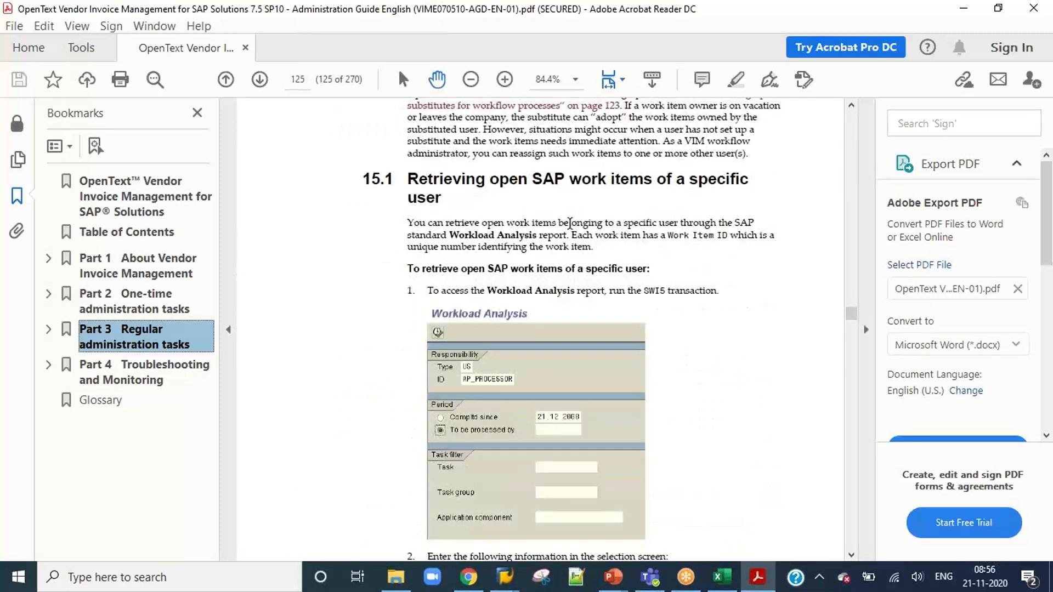
{"action": "scroll", "coordinate": [568, 223], "scroll_direction": "down", "scroll_amount": 15}
{"action": "scroll", "coordinate": [570, 223], "scroll_direction": "down", "scroll_amount": 15}
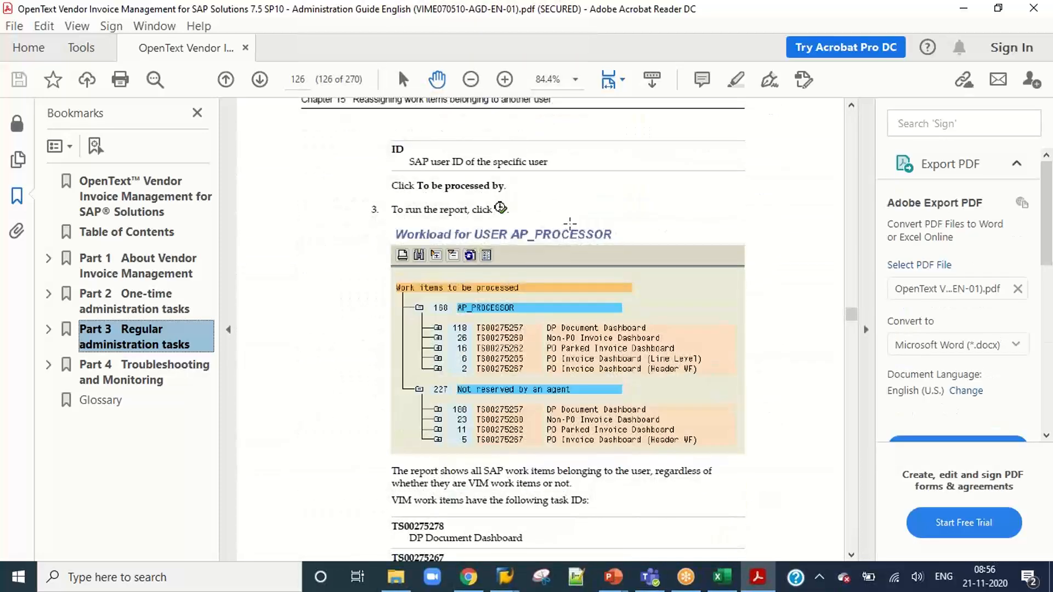
Read sections 15.2 and 15.3 on reassigning open SAP work items and Invoice Approval items to a different user.
{"action": "scroll", "coordinate": [570, 223], "scroll_direction": "down", "scroll_amount": 10}
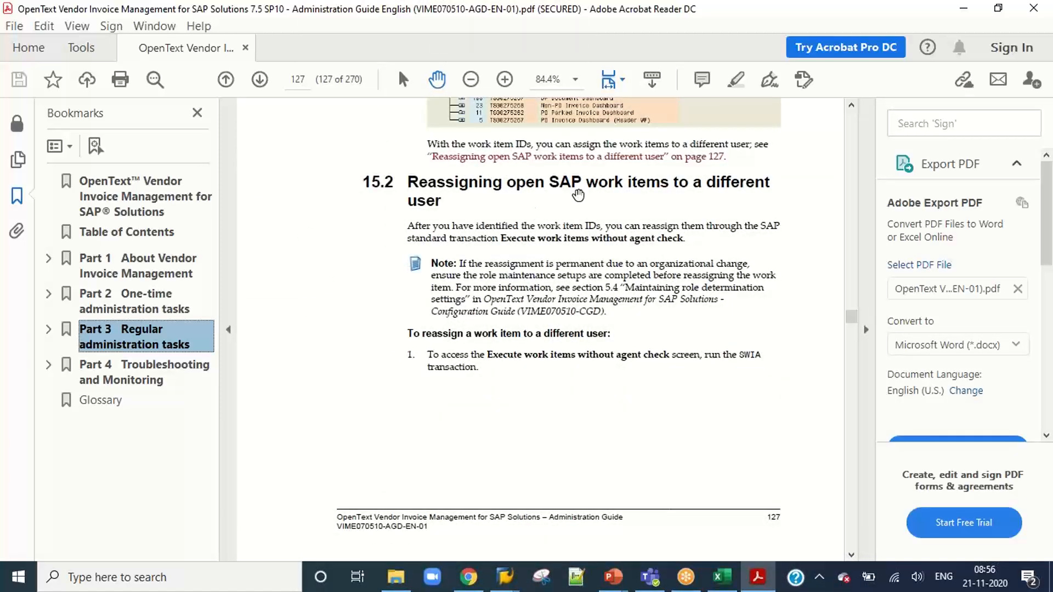
{"action": "scroll", "coordinate": [578, 195], "scroll_direction": "down", "scroll_amount": 2}
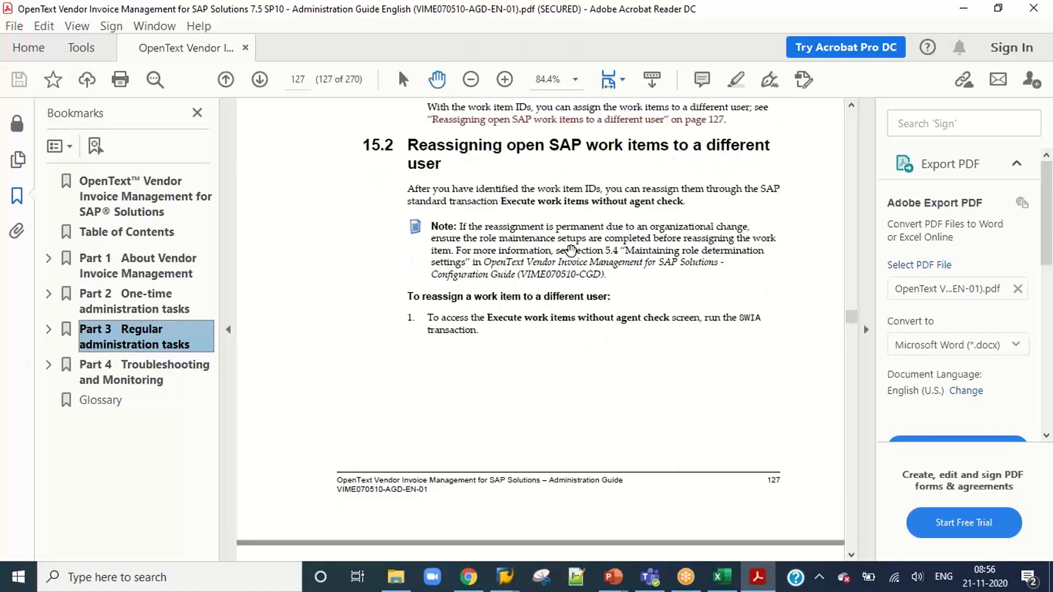
{"action": "scroll", "coordinate": [646, 273], "scroll_direction": "down", "scroll_amount": 2}
{"action": "scroll", "coordinate": [605, 288], "scroll_direction": "down", "scroll_amount": 10}
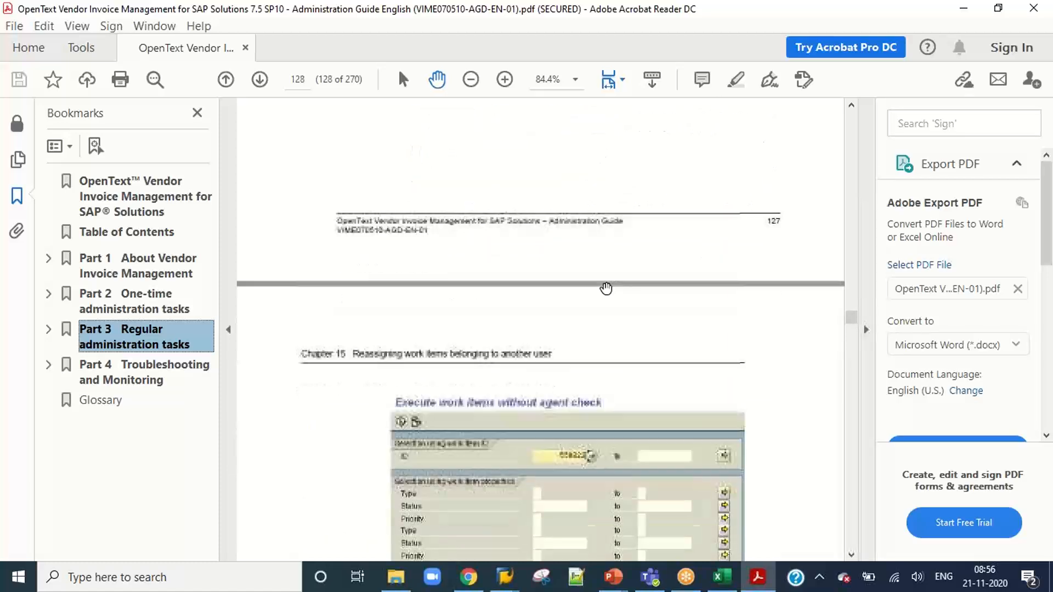
{"action": "scroll", "coordinate": [605, 288], "scroll_direction": "down", "scroll_amount": 20}
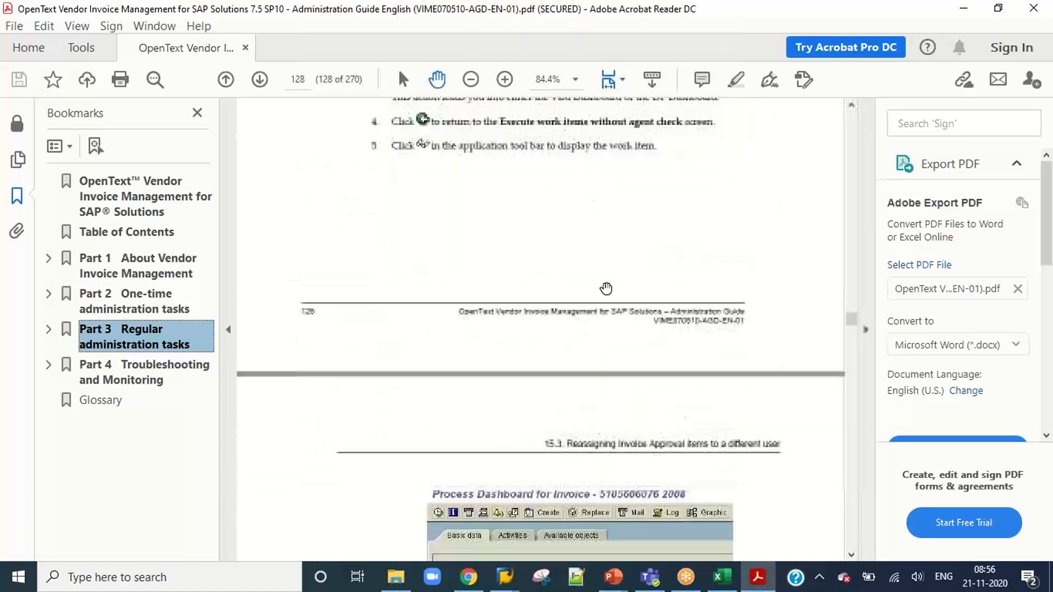
{"action": "scroll", "coordinate": [606, 288], "scroll_direction": "down", "scroll_amount": 6}
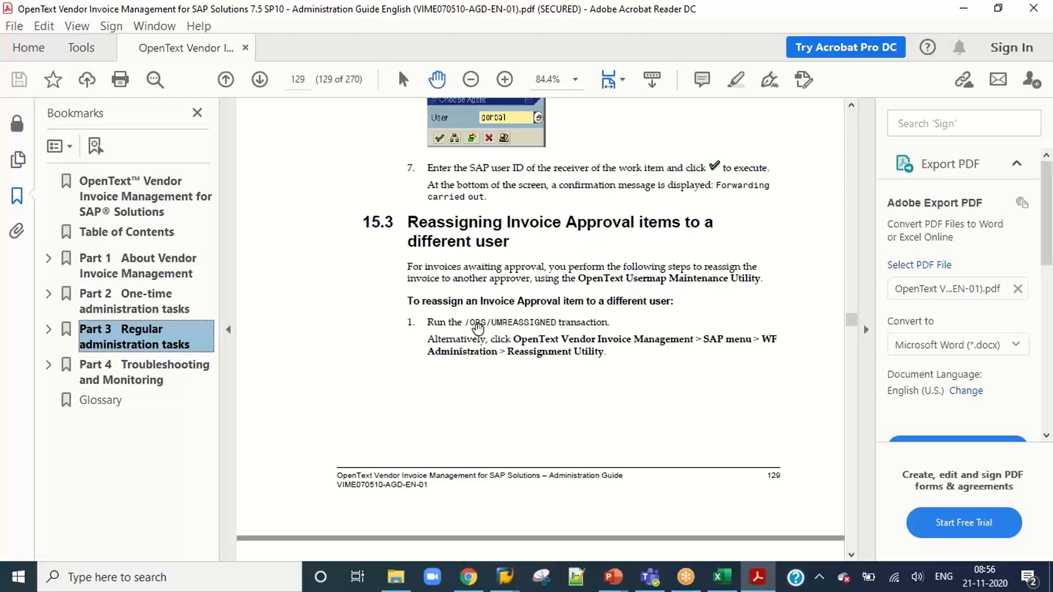
{"action": "scroll", "coordinate": [510, 324], "scroll_direction": "down", "scroll_amount": 19}
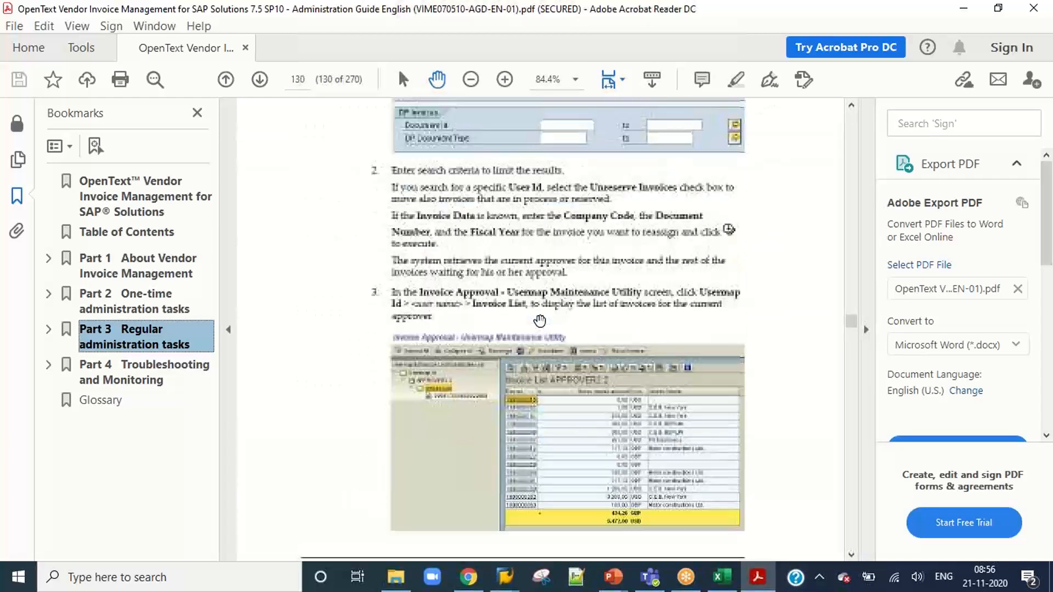
{"action": "scroll", "coordinate": [540, 320], "scroll_direction": "down", "scroll_amount": 19}
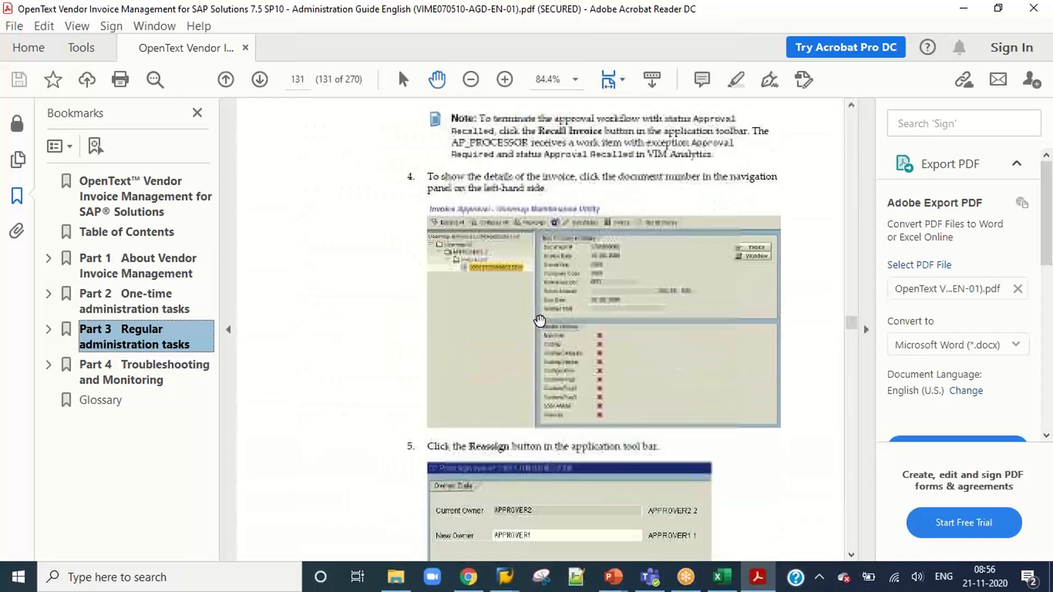
{"action": "scroll", "coordinate": [539, 320], "scroll_direction": "down", "scroll_amount": 14}
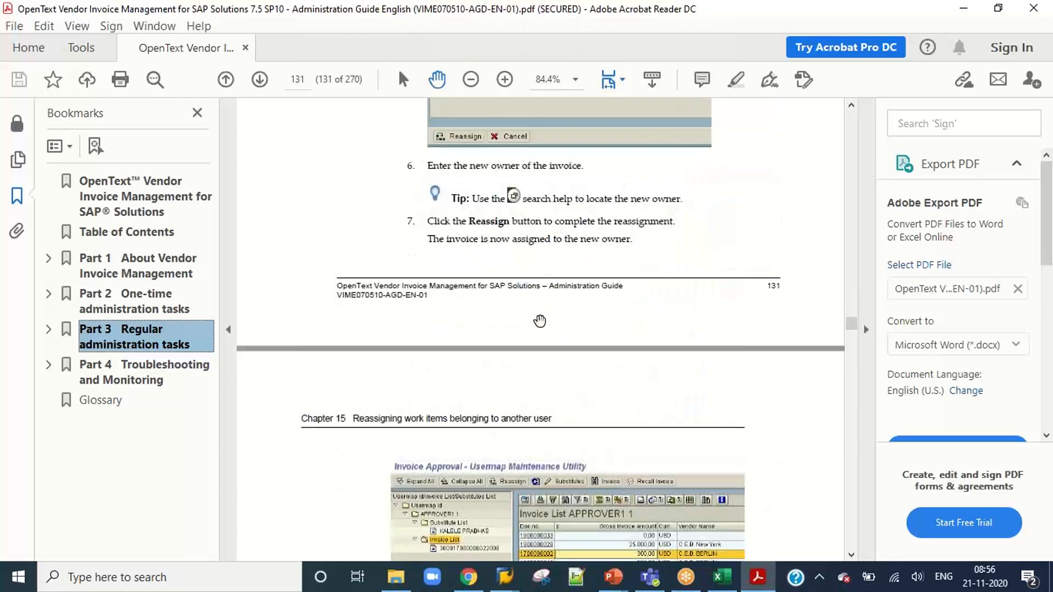
{"action": "scroll", "coordinate": [539, 321], "scroll_direction": "down", "scroll_amount": 20}
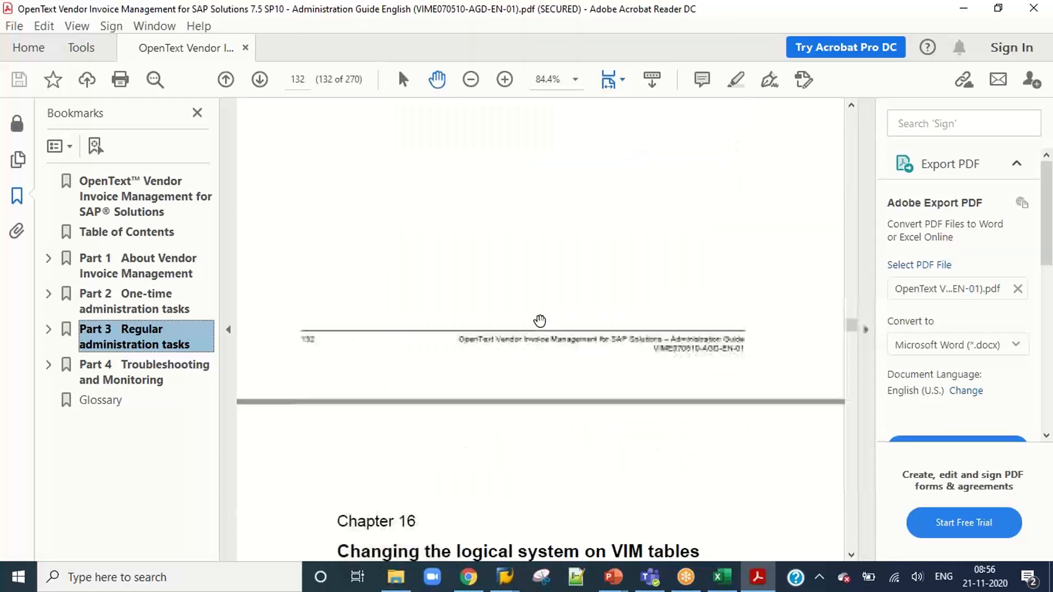
Skim Chapter 16 on changing the logical system through to Chapter 18 on the year end/month end procedure.
{"action": "scroll", "coordinate": [539, 321], "scroll_direction": "down", "scroll_amount": 10}
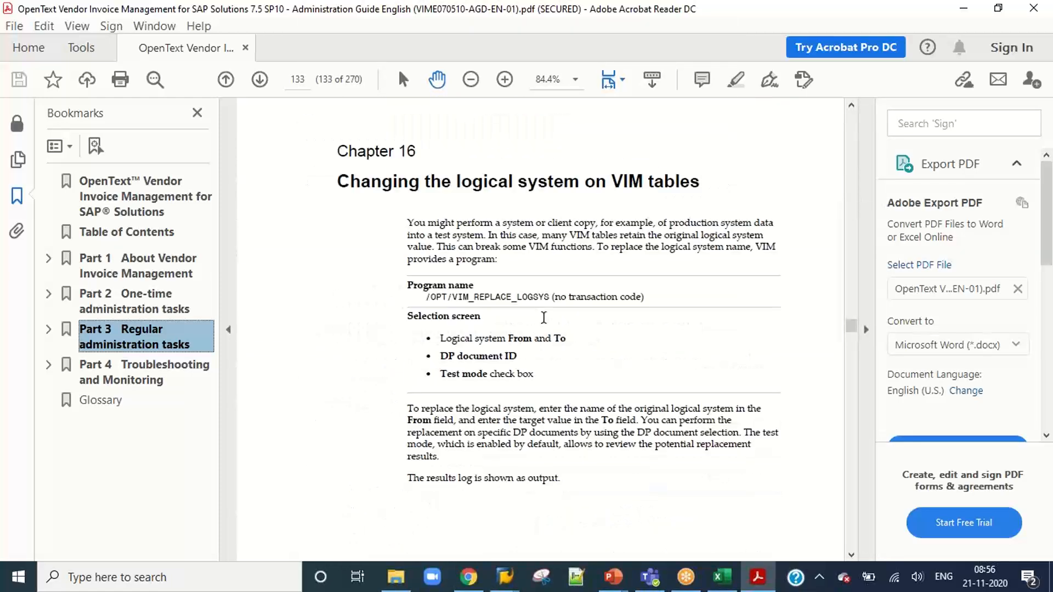
{"action": "scroll", "coordinate": [544, 317], "scroll_direction": "down", "scroll_amount": 16}
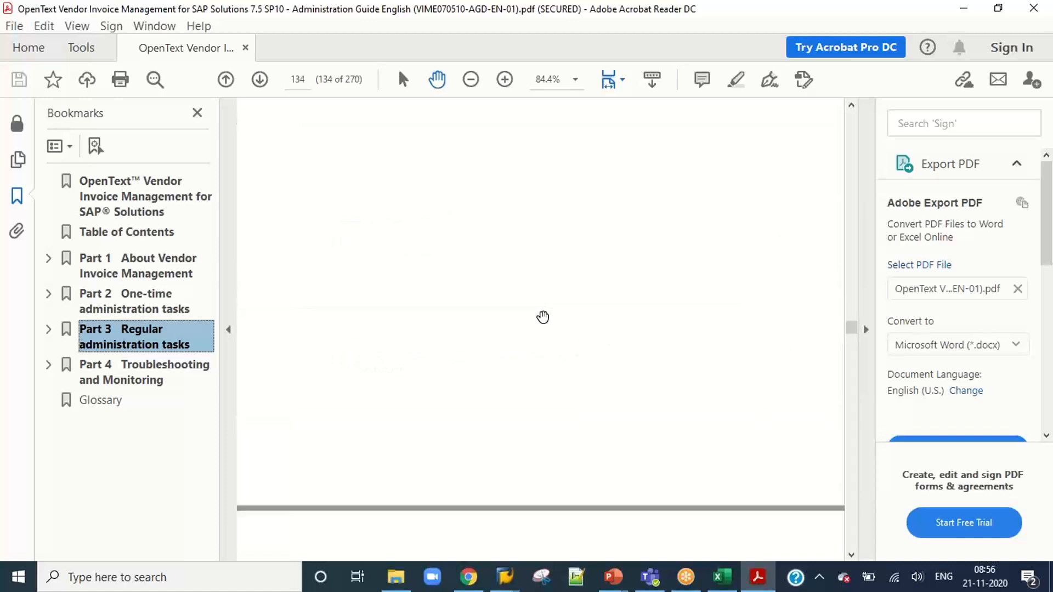
{"action": "scroll", "coordinate": [543, 317], "scroll_direction": "down", "scroll_amount": 20}
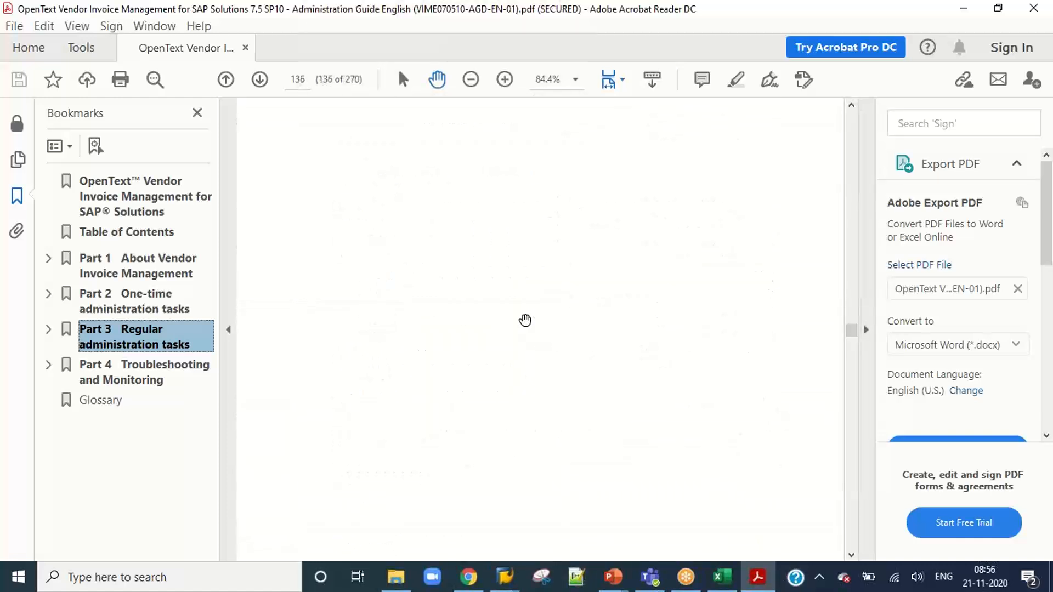
{"action": "scroll", "coordinate": [525, 319], "scroll_direction": "down", "scroll_amount": 10}
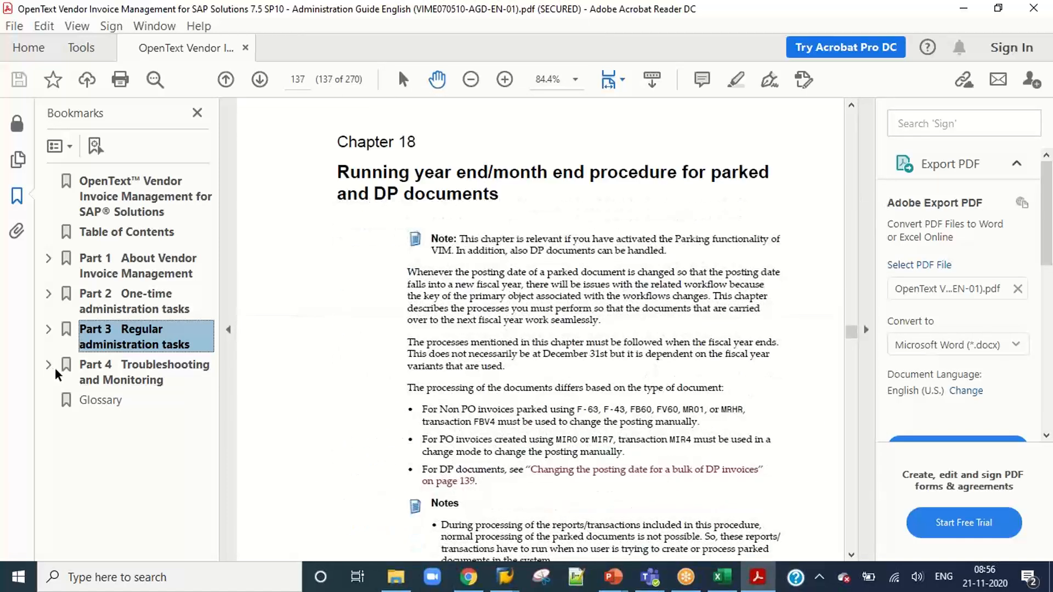
Expand the Part 3 bookmarks, go to Part 4 Troubleshooting and Monitoring and look through Chapter 22 on monitoring VIM workflows.
{"action": "left_click", "coordinate": [48, 330]}
{"action": "scroll", "coordinate": [65, 378], "scroll_direction": "down", "scroll_amount": 3}
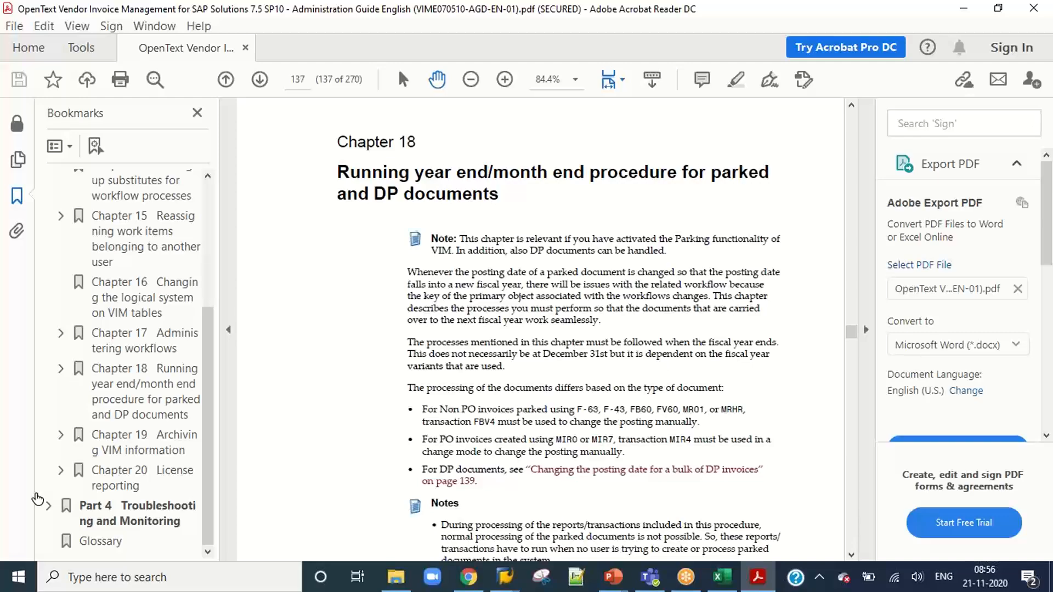
{"action": "left_click", "coordinate": [137, 514]}
{"action": "scroll", "coordinate": [482, 379], "scroll_direction": "down", "scroll_amount": 15}
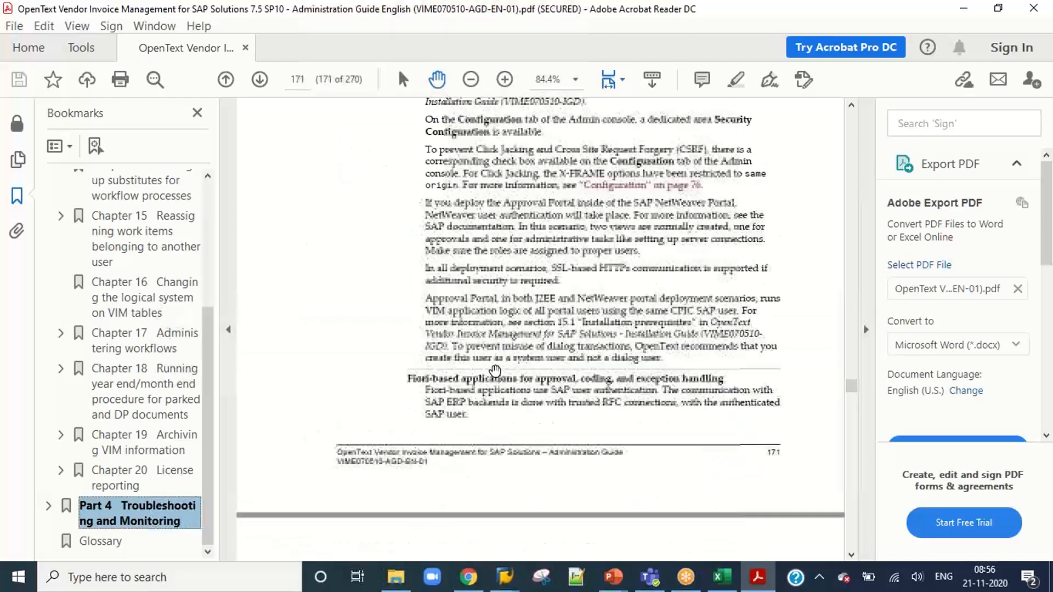
{"action": "scroll", "coordinate": [495, 371], "scroll_direction": "down", "scroll_amount": 20}
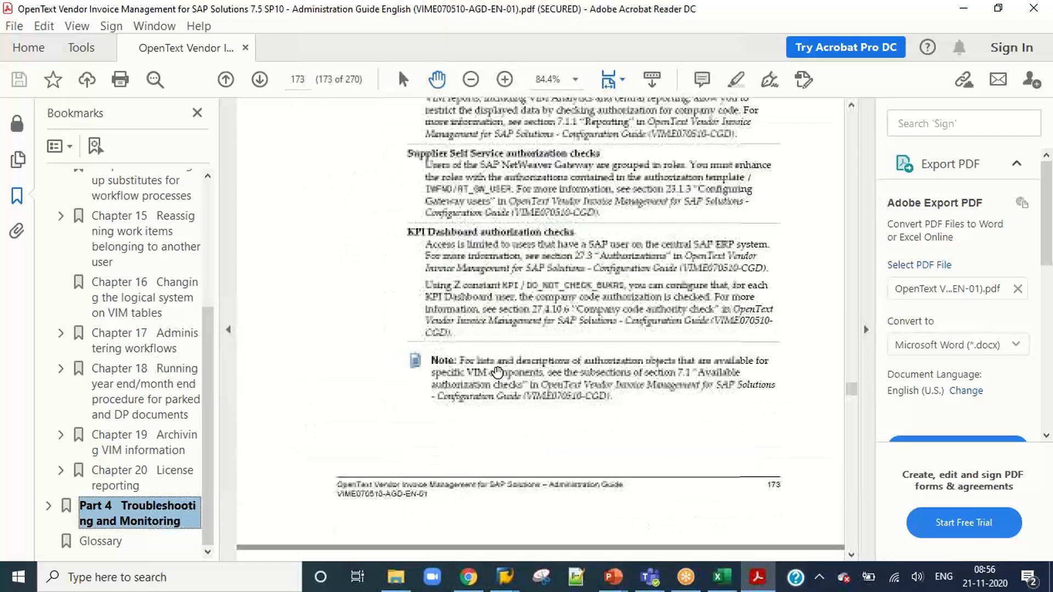
{"action": "scroll", "coordinate": [498, 373], "scroll_direction": "down", "scroll_amount": 15}
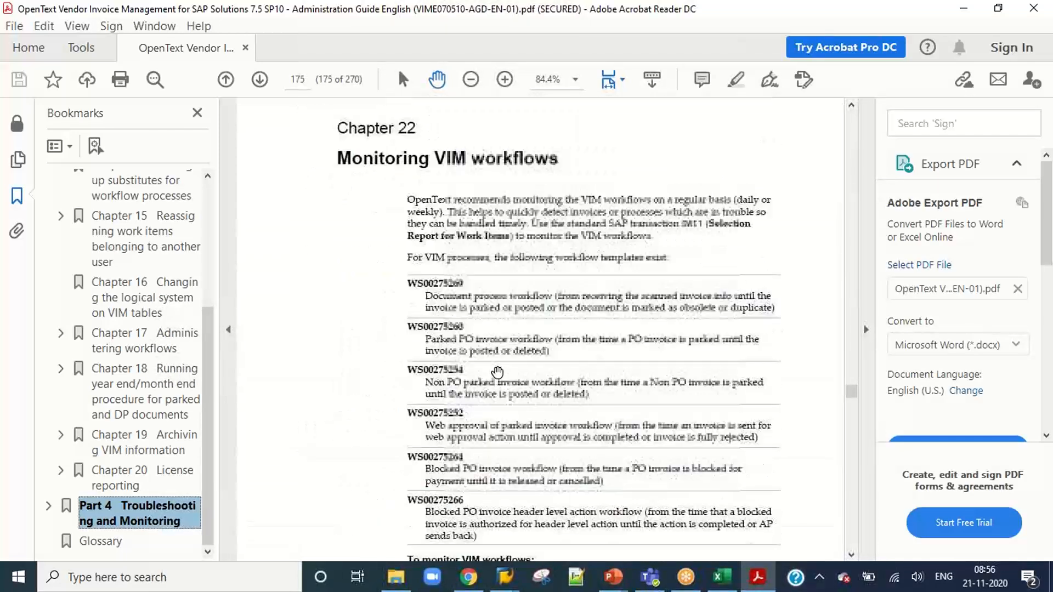
{"action": "scroll", "coordinate": [497, 373], "scroll_direction": "down", "scroll_amount": 20}
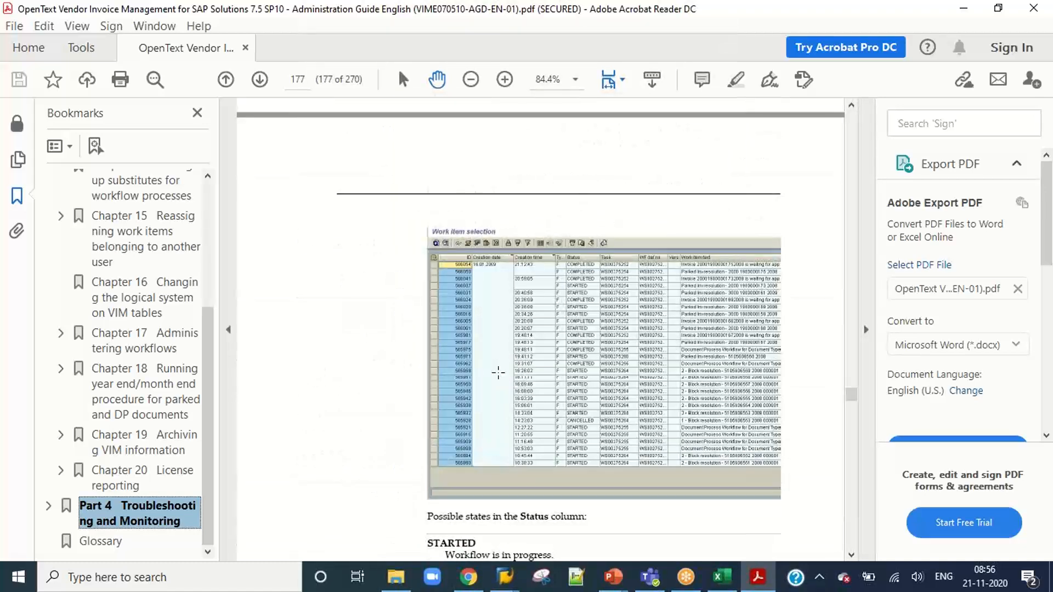
{"action": "scroll", "coordinate": [498, 373], "scroll_direction": "down", "scroll_amount": 5}
Go to Chapter 19 on archiving VIM information, skim its table lists and clean-up modes, and open Chapter 20 on license reporting.
{"action": "left_click", "coordinate": [141, 434]}
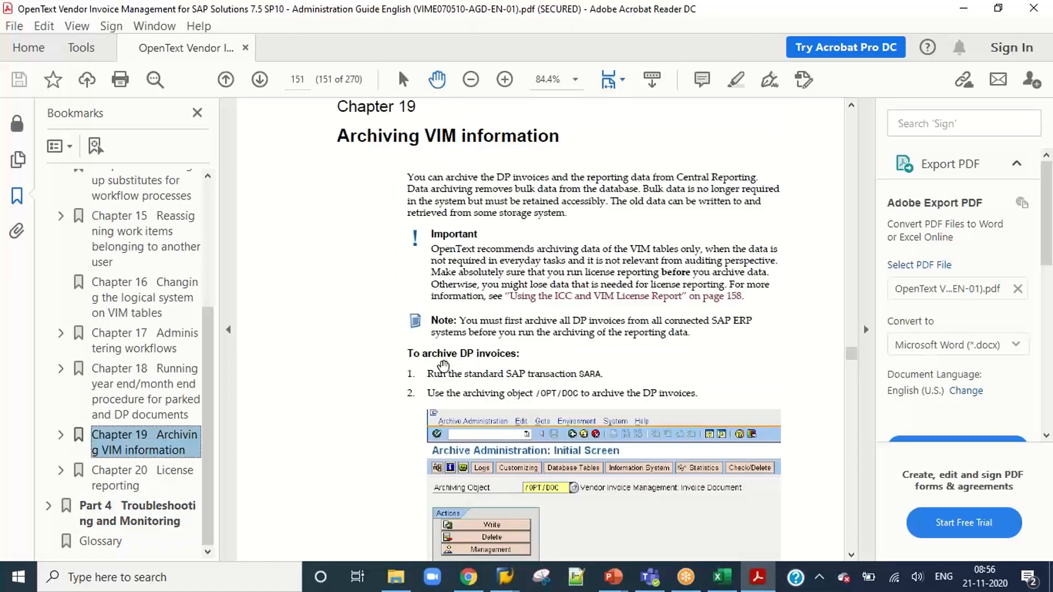
{"action": "scroll", "coordinate": [481, 286], "scroll_direction": "down", "scroll_amount": 7}
{"action": "scroll", "coordinate": [481, 287], "scroll_direction": "down", "scroll_amount": 3}
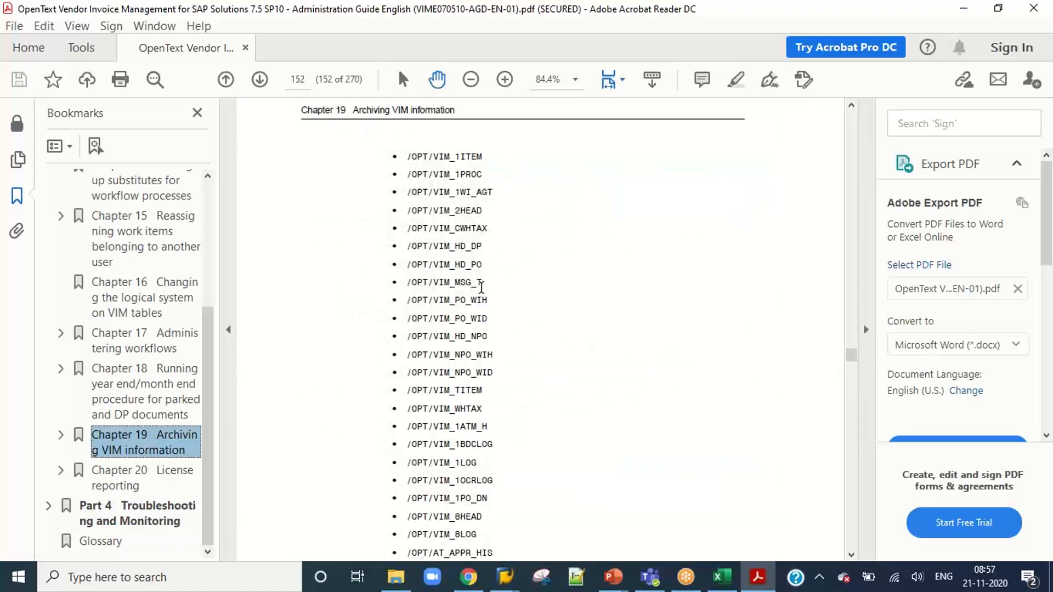
{"action": "scroll", "coordinate": [481, 287], "scroll_direction": "down", "scroll_amount": 15}
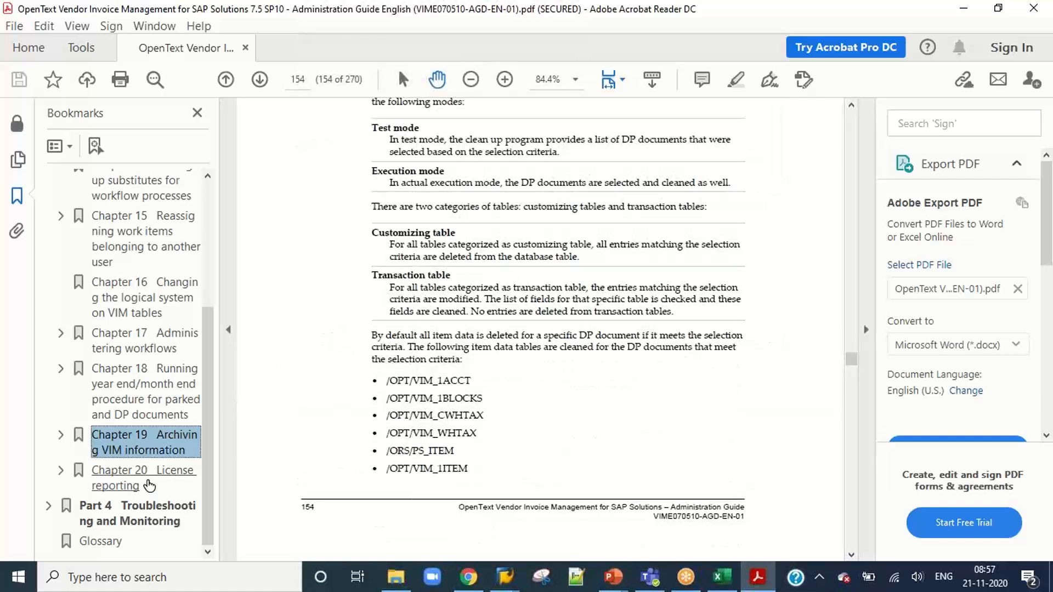
{"action": "left_click", "coordinate": [147, 485]}
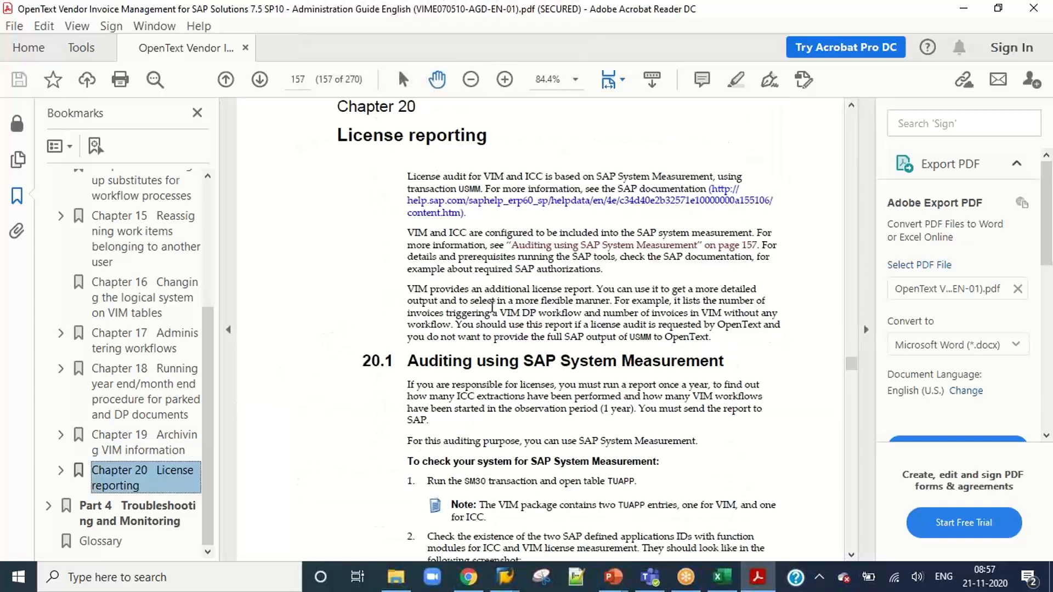
Revisit Chapters 16 and 17, return to the Part 3 Regular administration tasks heading and collapse its bookmarks.
{"action": "scroll", "coordinate": [88, 249], "scroll_direction": "up", "scroll_amount": 5}
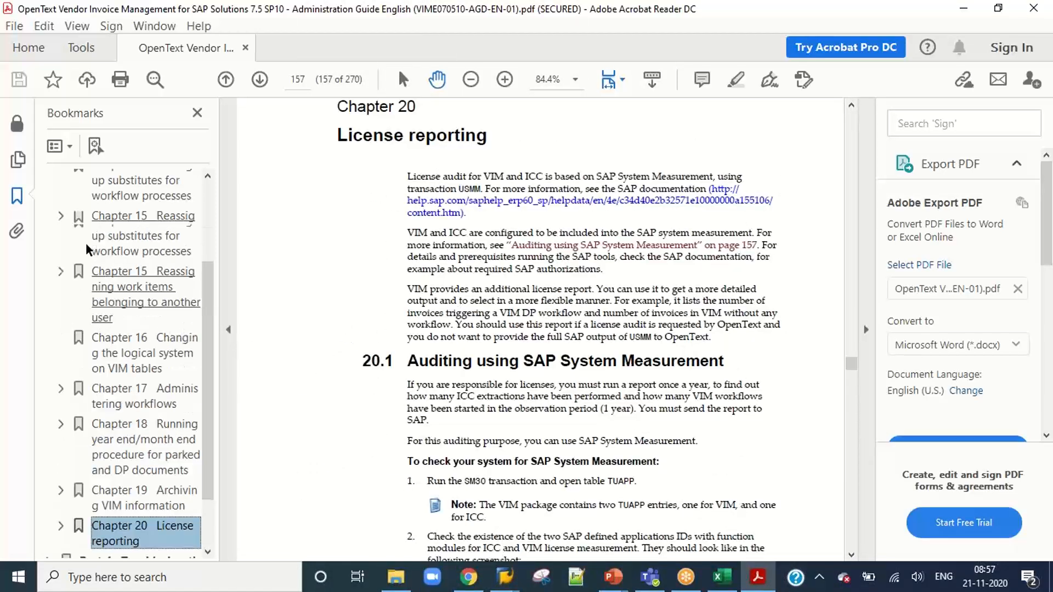
{"action": "scroll", "coordinate": [159, 384], "scroll_direction": "down", "scroll_amount": 3}
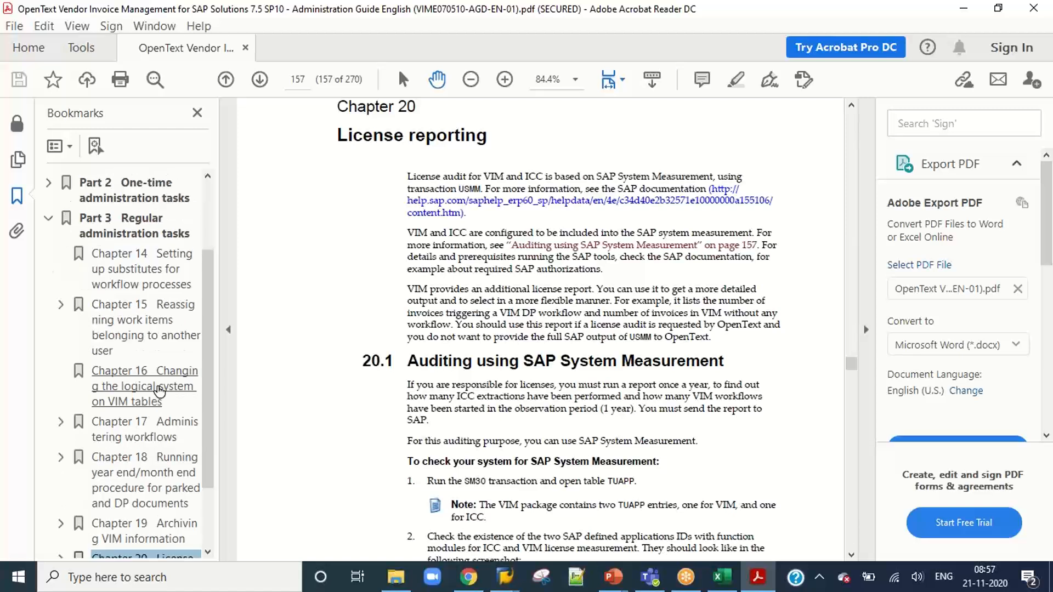
{"action": "left_click", "coordinate": [164, 385]}
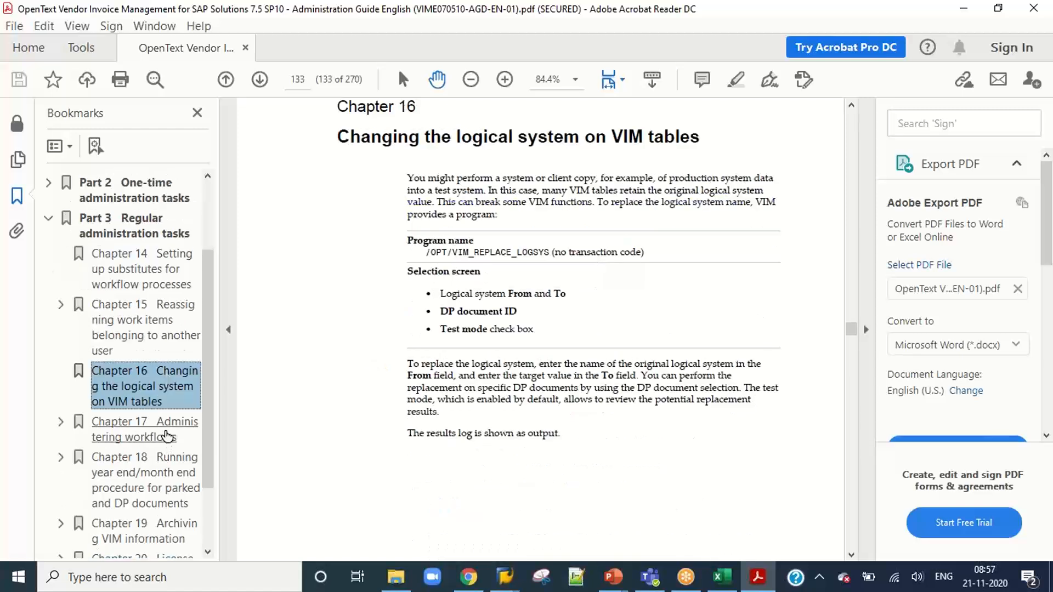
{"action": "left_click", "coordinate": [165, 433]}
{"action": "left_click", "coordinate": [106, 237]}
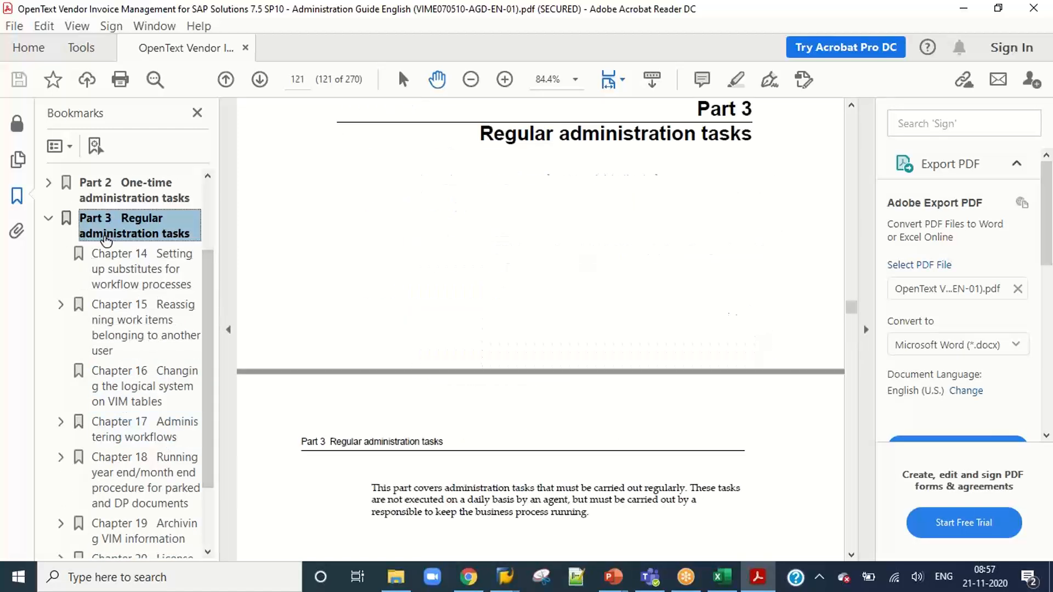
{"action": "left_click", "coordinate": [49, 219]}
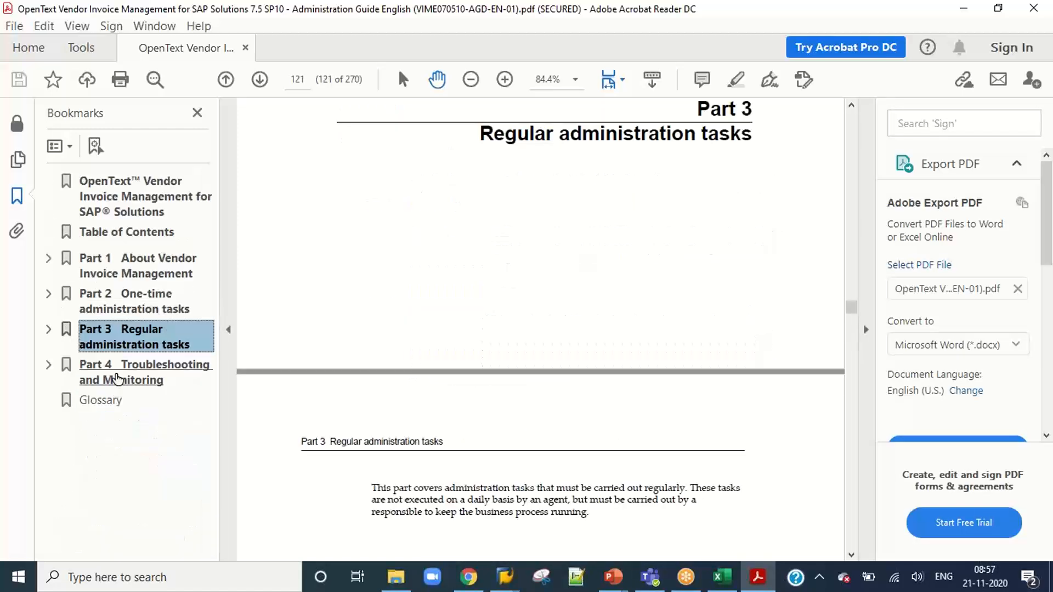
Go to Part 4 Troubleshooting and Monitoring and skim through Chapter 22 on monitoring VIM workflows and their status icons.
{"action": "left_click", "coordinate": [121, 372]}
{"action": "scroll", "coordinate": [474, 299], "scroll_direction": "down", "scroll_amount": 20}
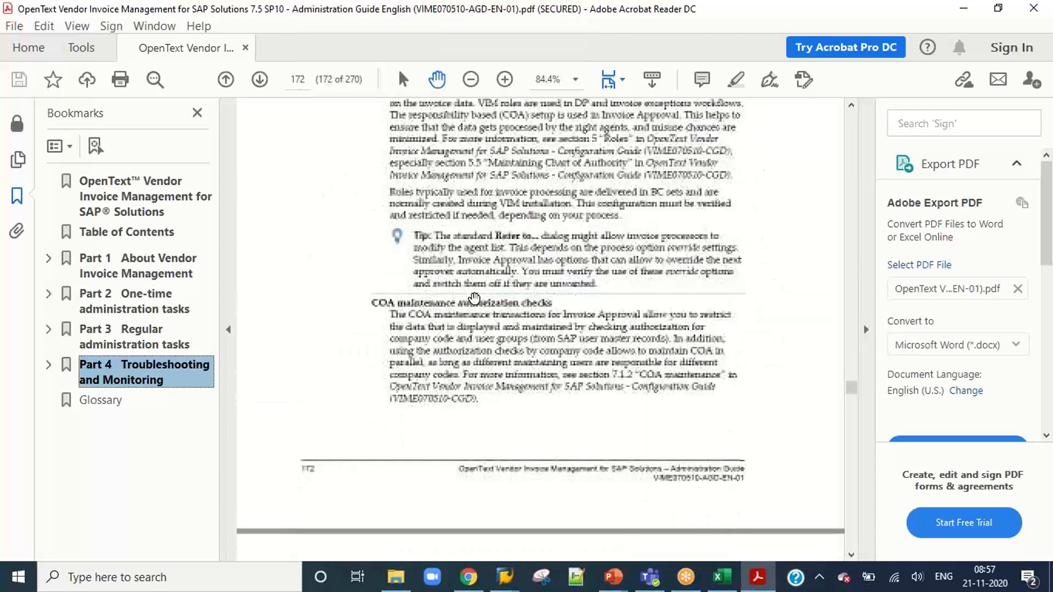
{"action": "scroll", "coordinate": [474, 298], "scroll_direction": "down", "scroll_amount": 15}
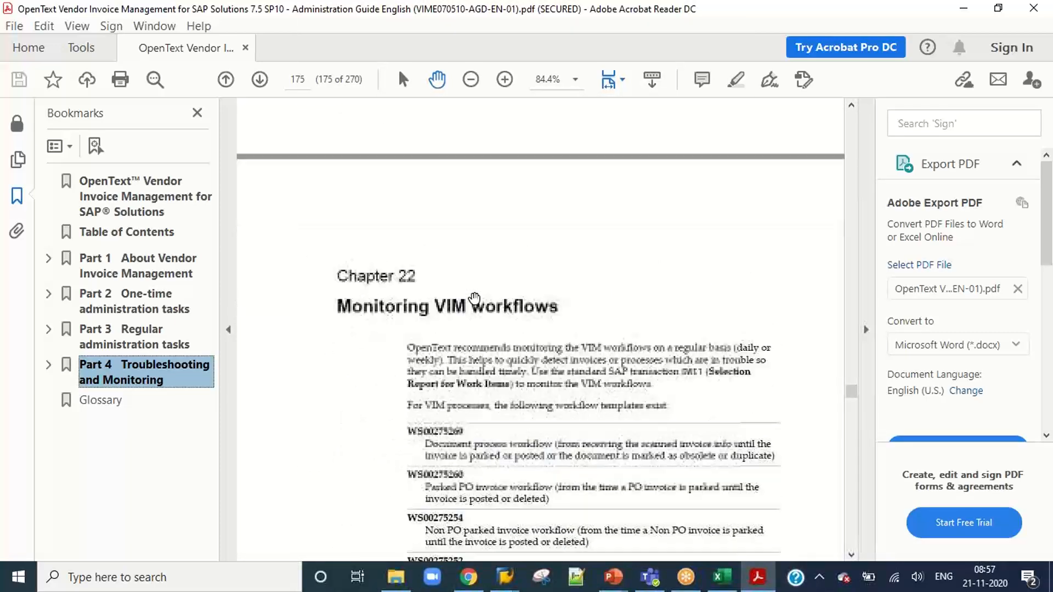
{"action": "scroll", "coordinate": [475, 298], "scroll_direction": "down", "scroll_amount": 15}
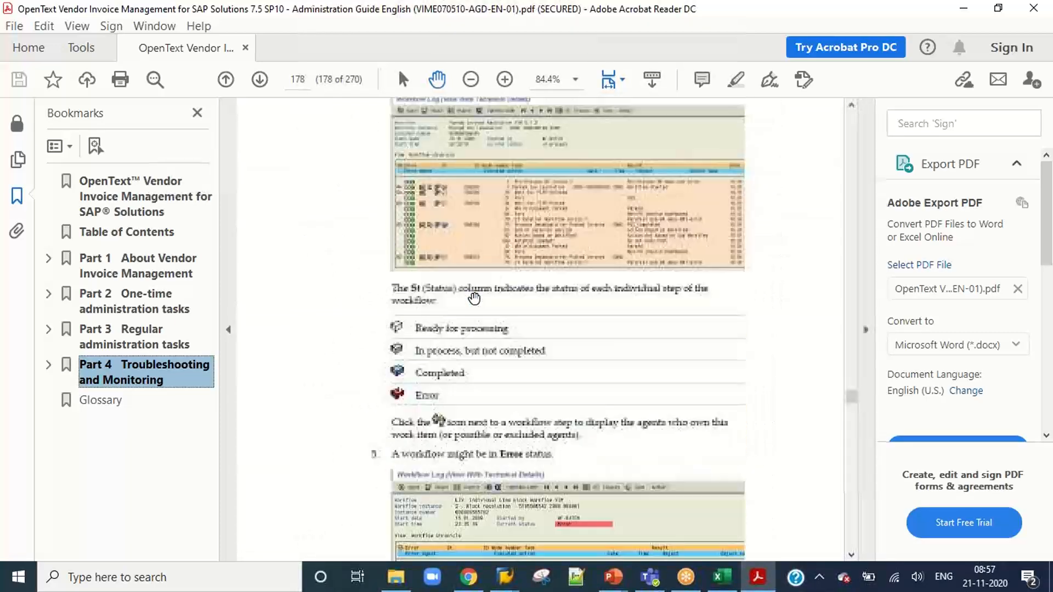
{"action": "scroll", "coordinate": [475, 298], "scroll_direction": "down", "scroll_amount": 15}
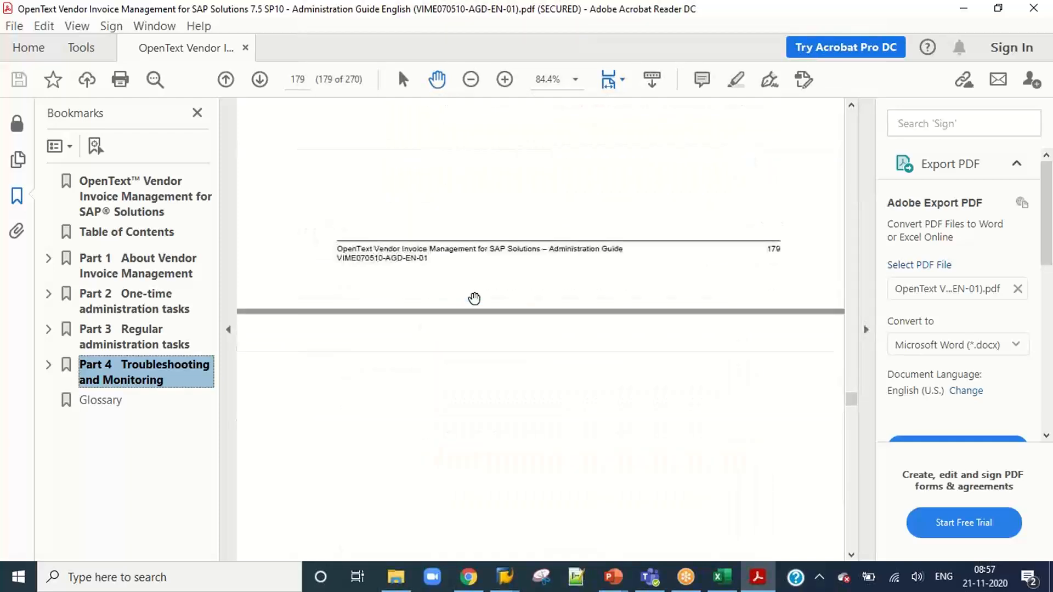
Read Chapter 23 on determining a role error in a workflow and restarting the workflow after fixing it.
{"action": "scroll", "coordinate": [475, 299], "scroll_direction": "down", "scroll_amount": 7}
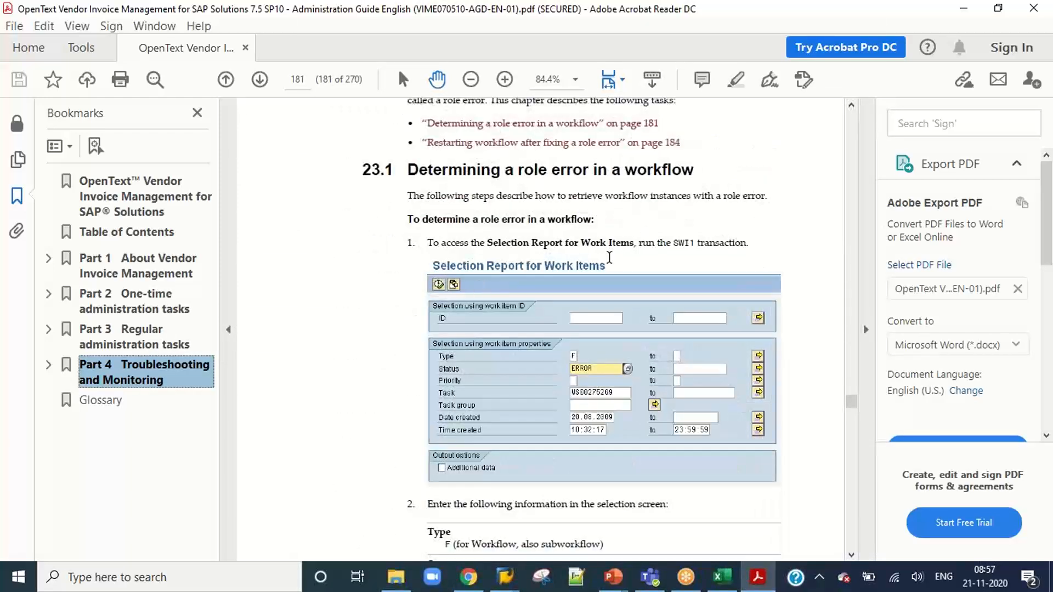
{"action": "scroll", "coordinate": [585, 240], "scroll_direction": "down", "scroll_amount": 7}
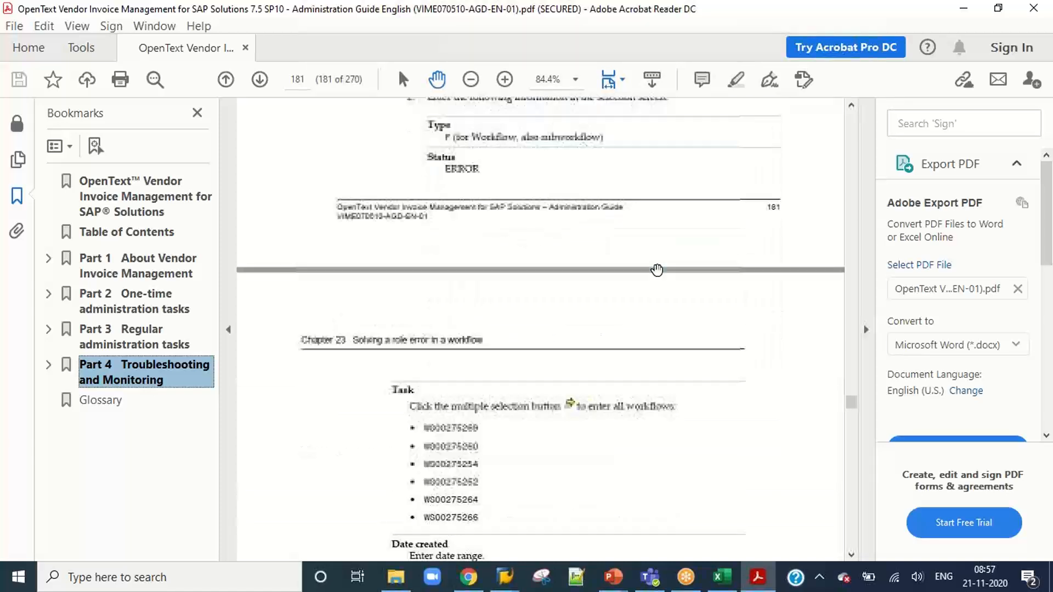
{"action": "scroll", "coordinate": [656, 270], "scroll_direction": "down", "scroll_amount": 10}
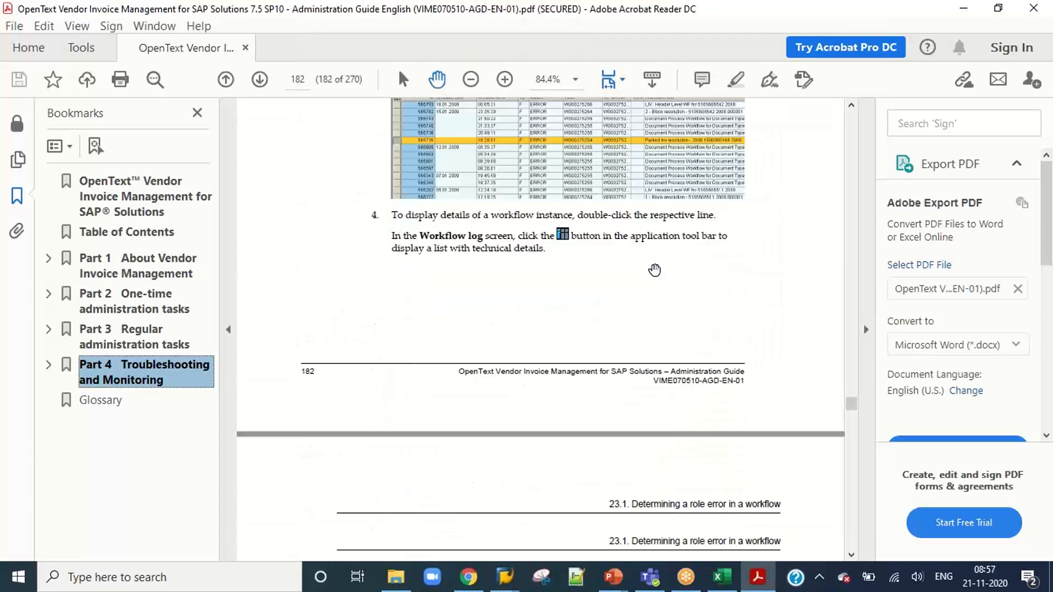
{"action": "scroll", "coordinate": [654, 270], "scroll_direction": "down", "scroll_amount": 10}
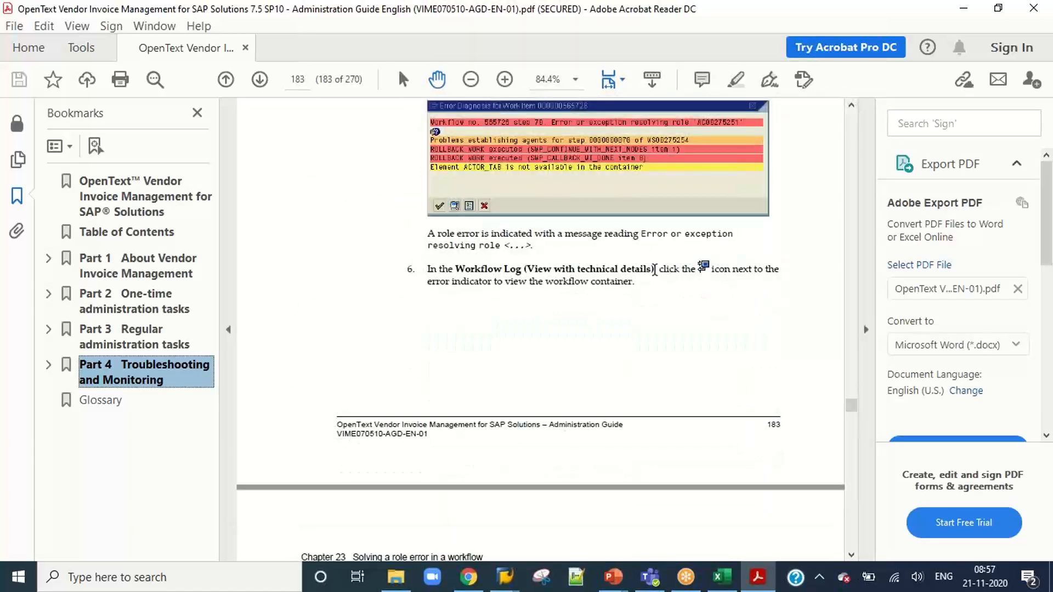
{"action": "scroll", "coordinate": [655, 270], "scroll_direction": "down", "scroll_amount": 10}
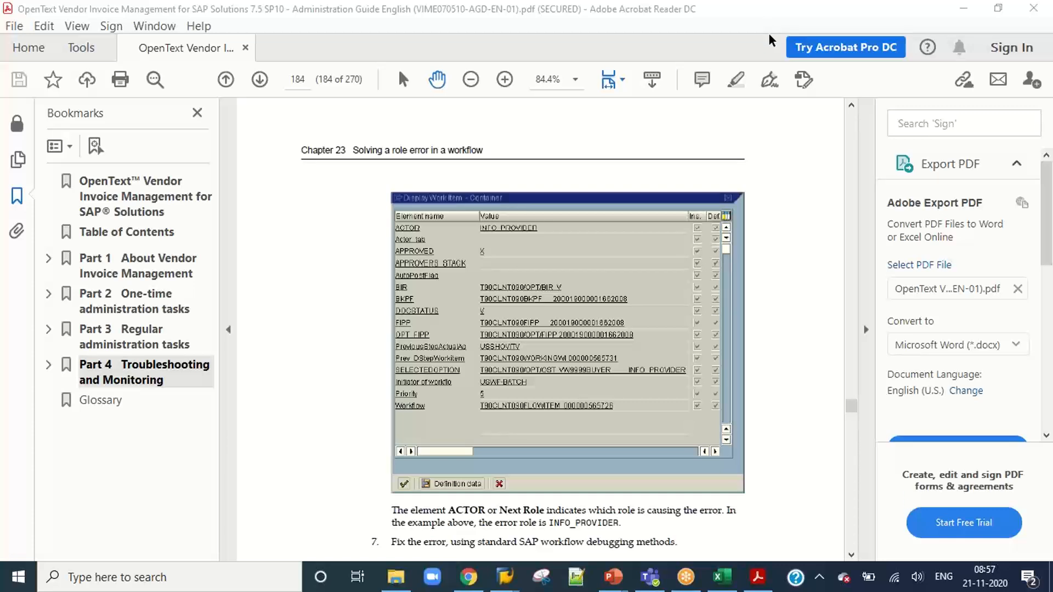
{"action": "scroll", "coordinate": [576, 317], "scroll_direction": "down", "scroll_amount": 15}
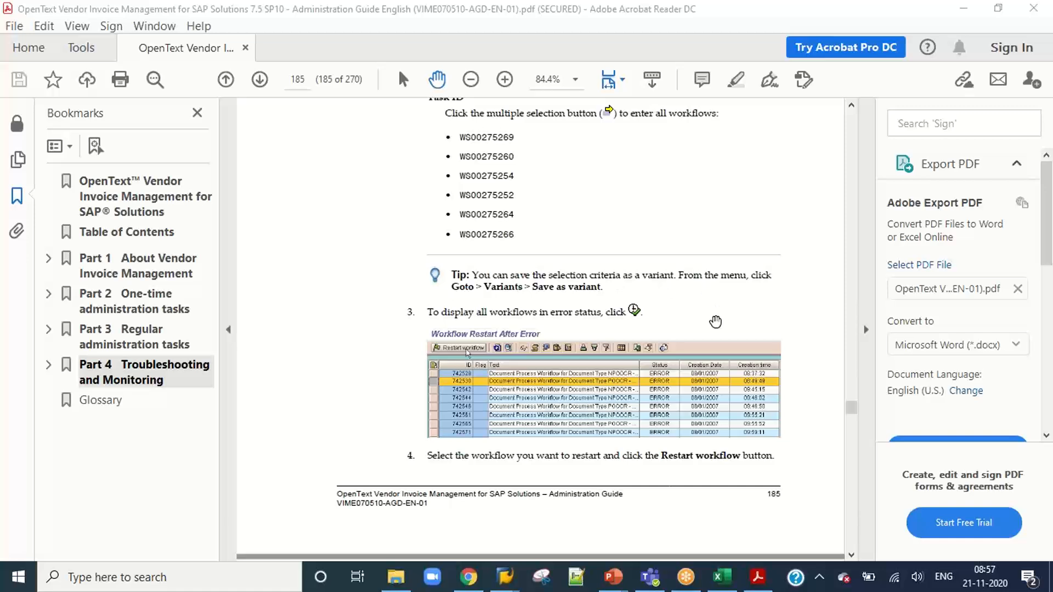
{"action": "scroll", "coordinate": [594, 319], "scroll_direction": "down", "scroll_amount": 5}
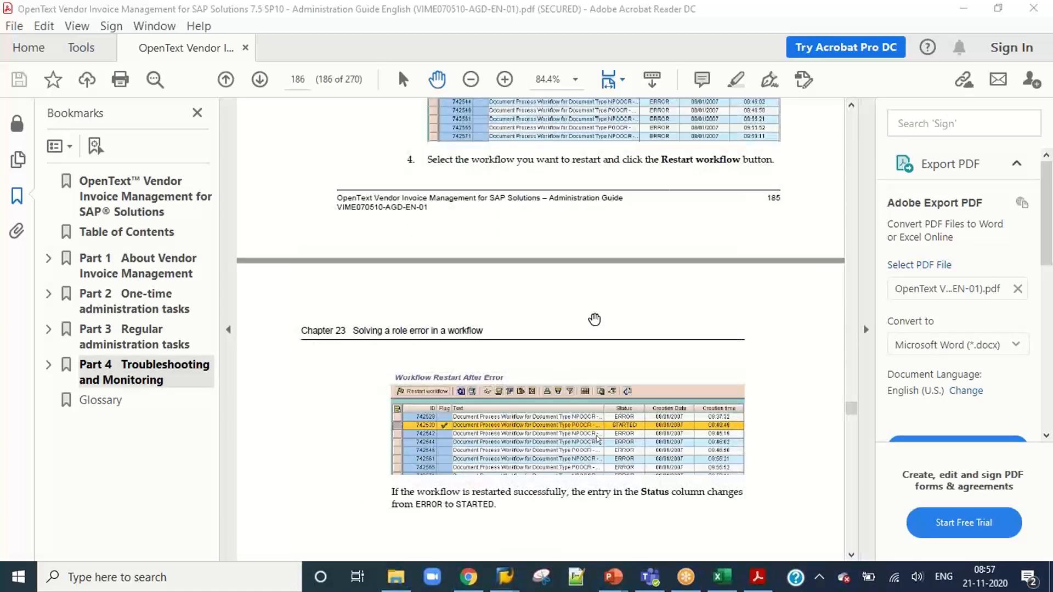
Switch to the Content workbook in Excel and point out the highlighted and open topics under 6- Reports & Background Jobs by selecting them.
{"action": "left_click", "coordinate": [722, 576]}
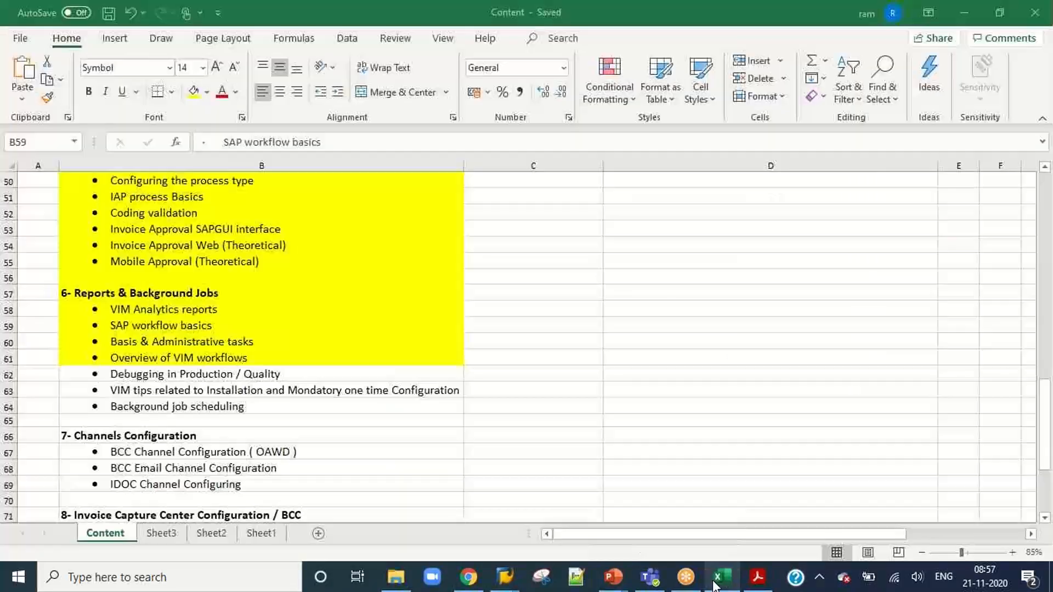
{"action": "left_click", "coordinate": [211, 339]}
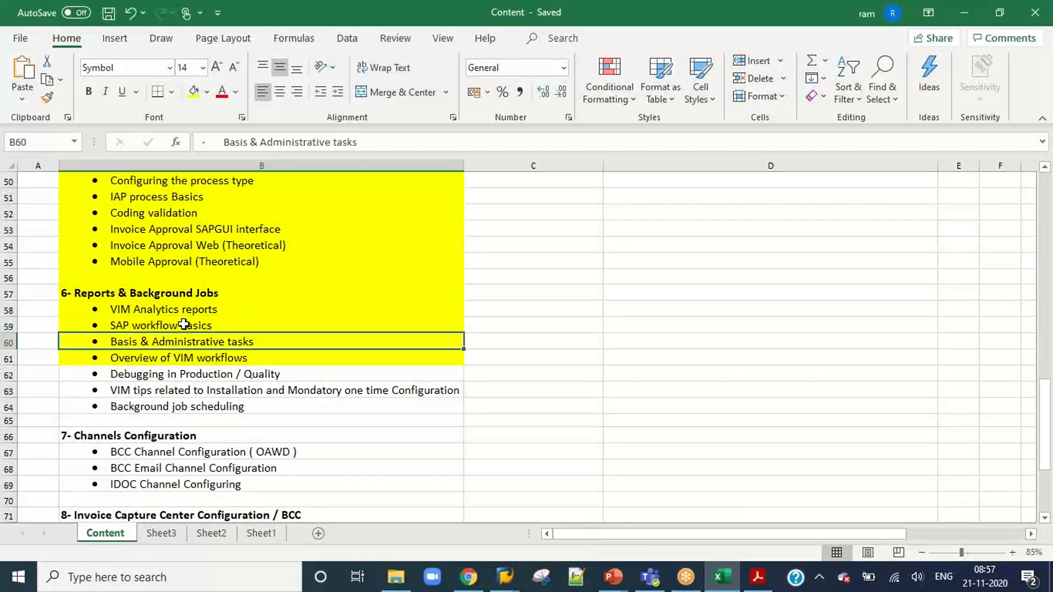
{"action": "left_click", "coordinate": [186, 326]}
{"action": "mouse_move", "coordinate": [184, 341]}
{"action": "left_mouse_down"}
{"action": "mouse_move", "coordinate": [244, 359]}
{"action": "mouse_move", "coordinate": [235, 357]}
{"action": "left_mouse_up"}
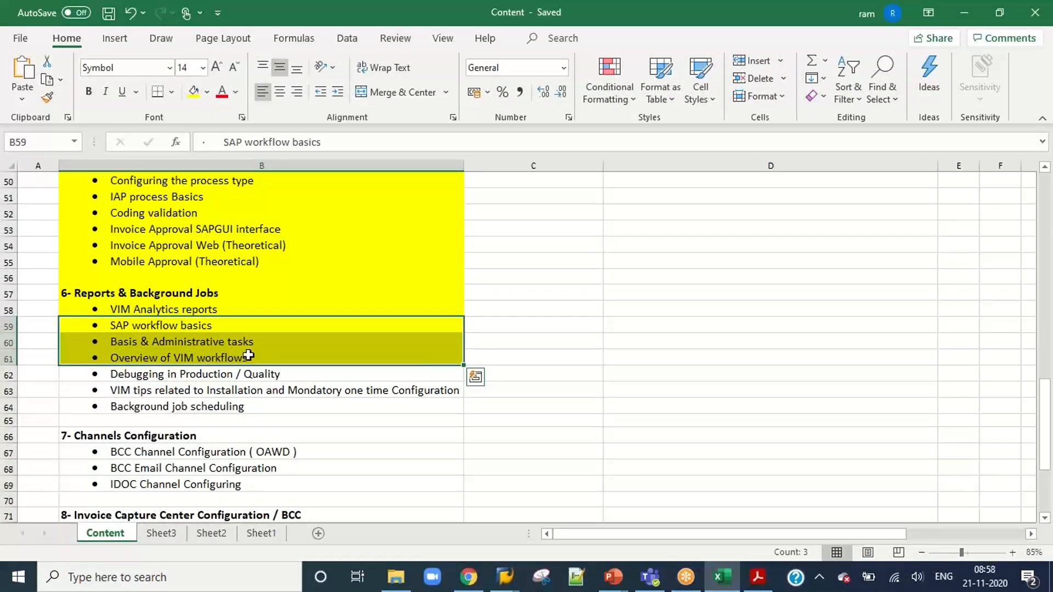
{"action": "left_click_drag", "start_coordinate": [224, 371], "coordinate": [301, 408]}
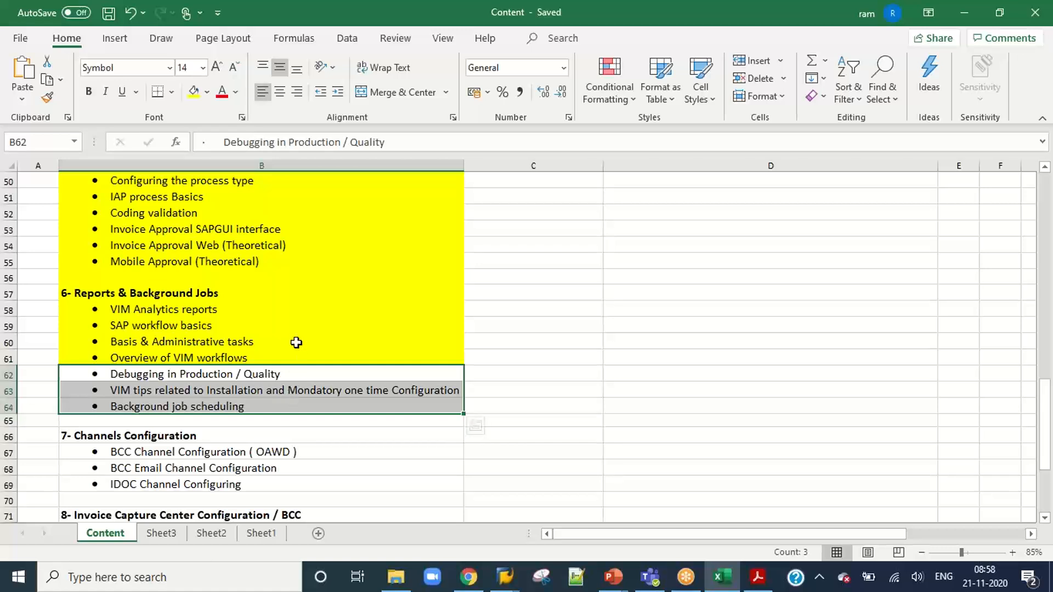
{"action": "left_click_drag", "start_coordinate": [277, 310], "coordinate": [276, 352]}
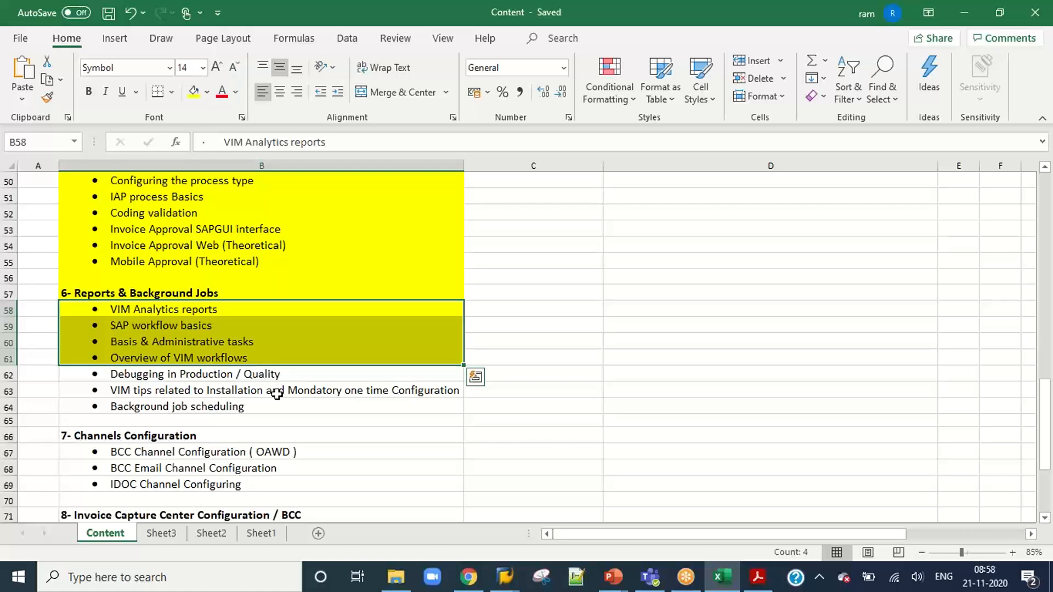
Review the course outline's sections 7 to 9 on channels configuration, Invoice Capture Center / BCC and channels in Business Center.
{"action": "scroll", "coordinate": [277, 394], "scroll_direction": "down", "scroll_amount": 3}
{"action": "scroll", "coordinate": [277, 394], "scroll_direction": "down", "scroll_amount": 3}
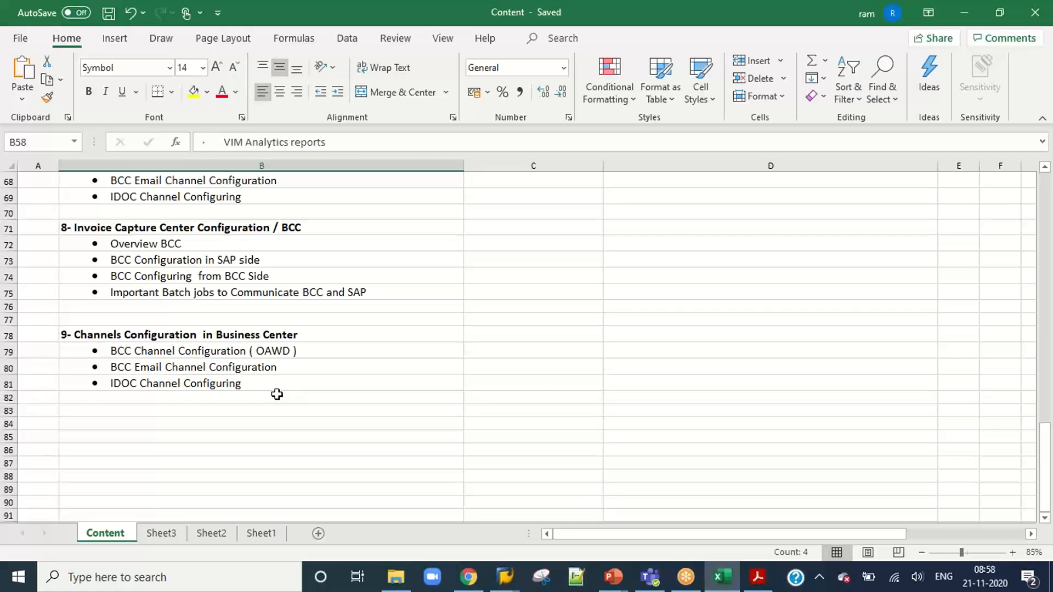
{"action": "scroll", "coordinate": [277, 394], "scroll_direction": "up", "scroll_amount": 3}
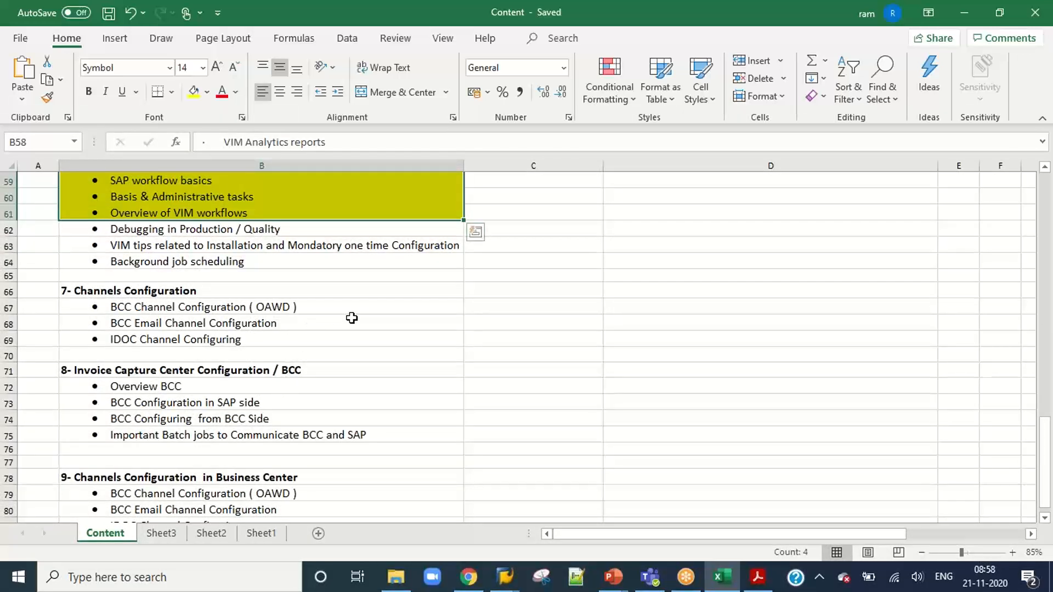
{"action": "scroll", "coordinate": [352, 319], "scroll_direction": "up", "scroll_amount": 1}
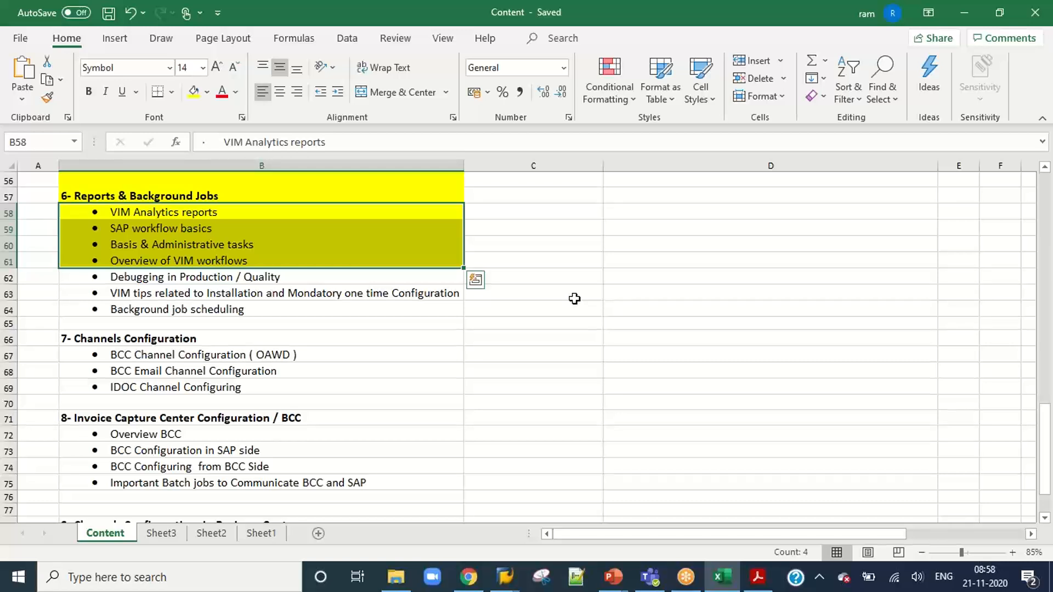
{"action": "left_click", "coordinate": [730, 24]}
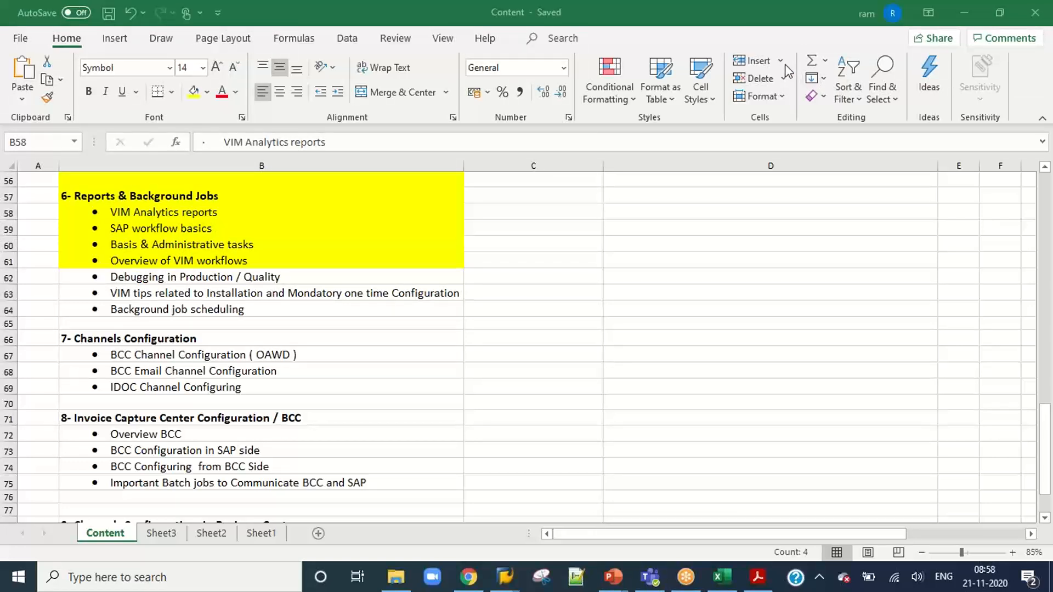
{"action": "left_click", "coordinate": [379, 346]}
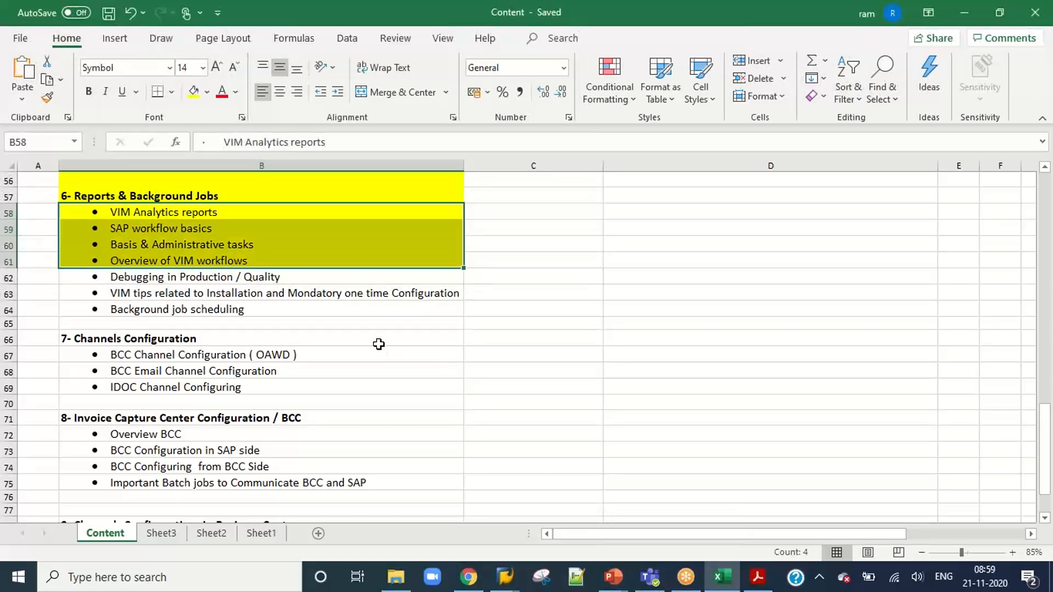
Point out the section 6 topics from Debugging in Production / Quality to Background job scheduling by selecting their cells.
{"action": "scroll", "coordinate": [379, 345], "scroll_direction": "down", "scroll_amount": 4}
{"action": "scroll", "coordinate": [379, 345], "scroll_direction": "up", "scroll_amount": 3}
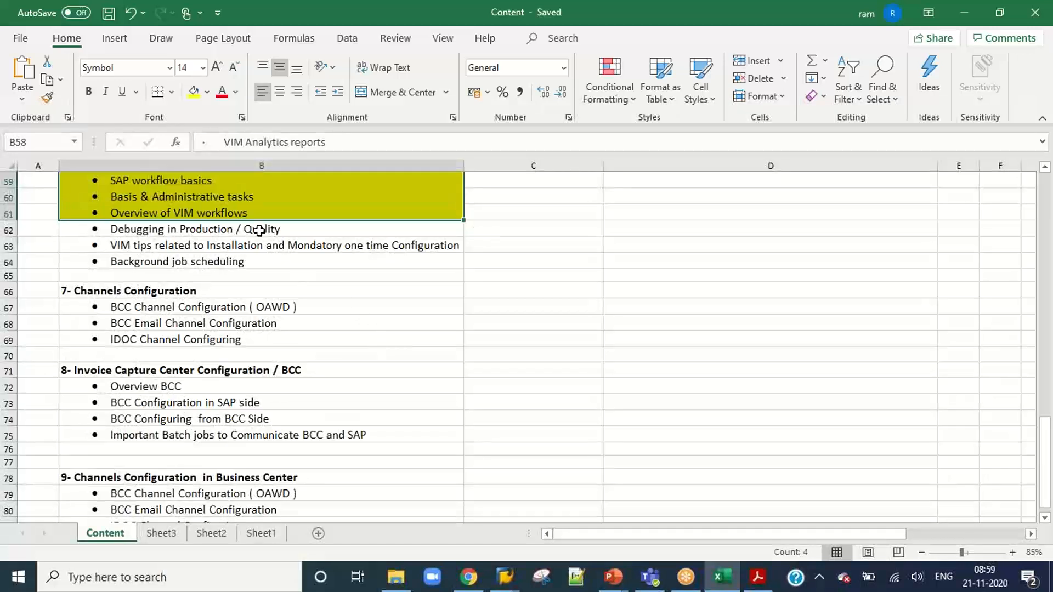
{"action": "left_click_drag", "start_coordinate": [258, 229], "coordinate": [263, 275]}
{"action": "left_click", "coordinate": [396, 354]}
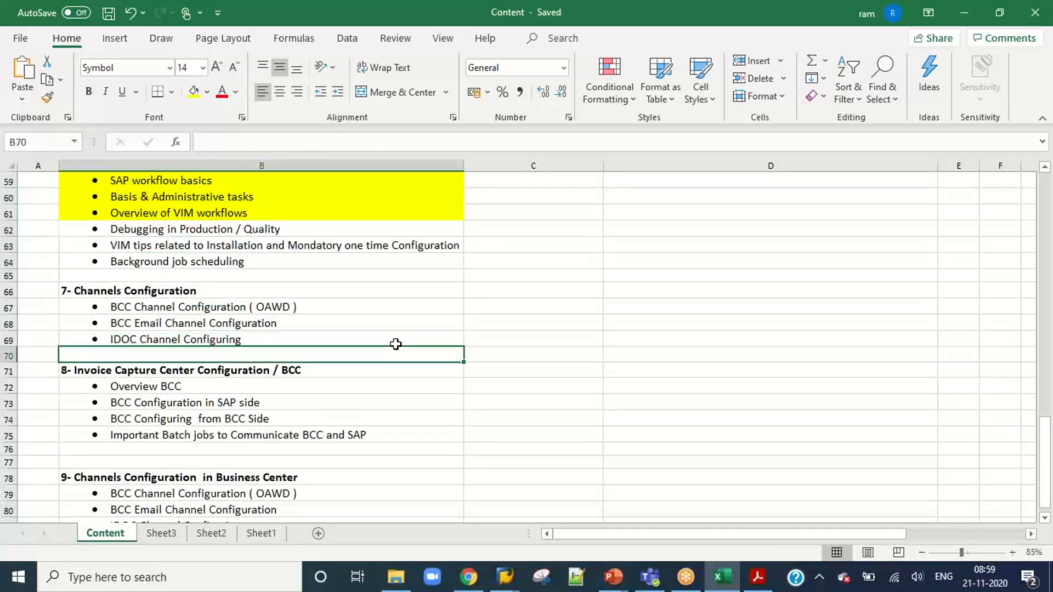
Go over the unhighlighted outline topics once more and select the BCC Channel Configuration ( OAWD ) topic in section 7.
{"action": "scroll", "coordinate": [393, 336], "scroll_direction": "down", "scroll_amount": 2}
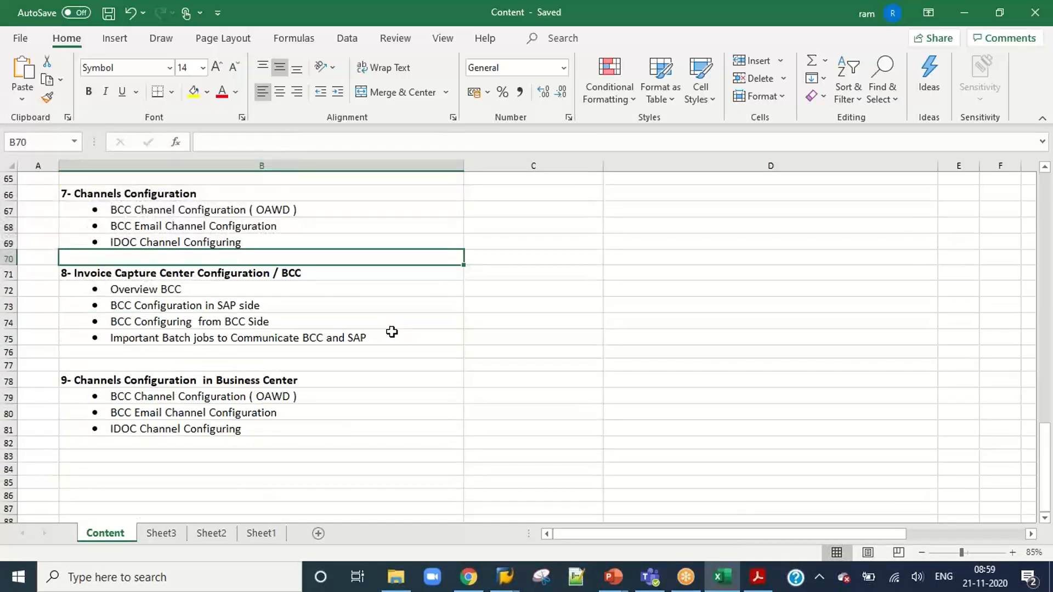
{"action": "scroll", "coordinate": [392, 331], "scroll_direction": "up", "scroll_amount": 3}
{"action": "scroll", "coordinate": [391, 332], "scroll_direction": "down", "scroll_amount": 3}
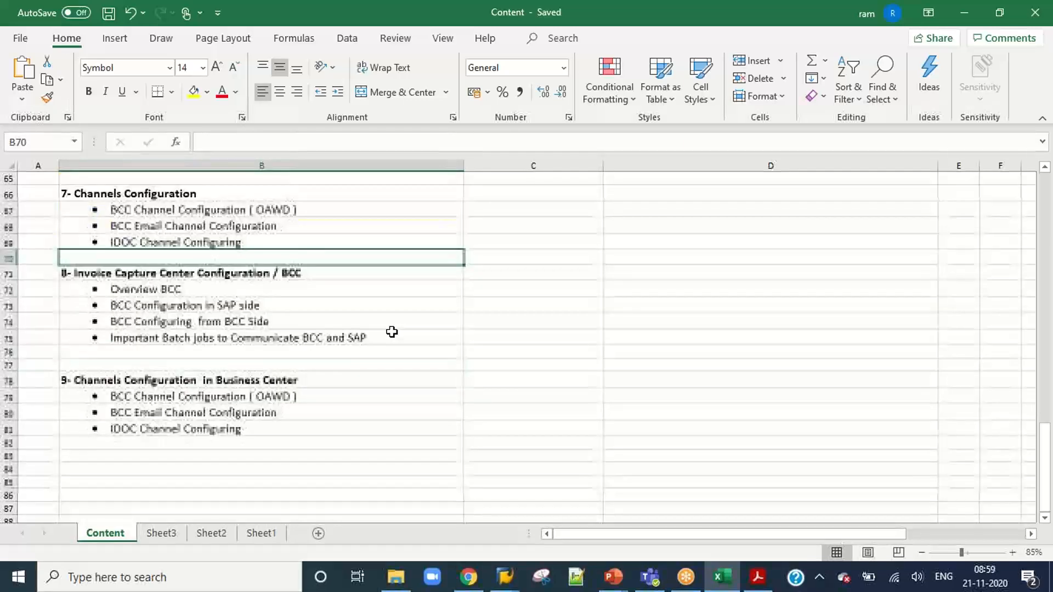
{"action": "scroll", "coordinate": [391, 332], "scroll_direction": "up", "scroll_amount": 2}
{"action": "left_click_drag", "start_coordinate": [307, 212], "coordinate": [318, 262]}
{"action": "left_click", "coordinate": [354, 312]}
{"action": "scroll", "coordinate": [363, 309], "scroll_direction": "down", "scroll_amount": 1}
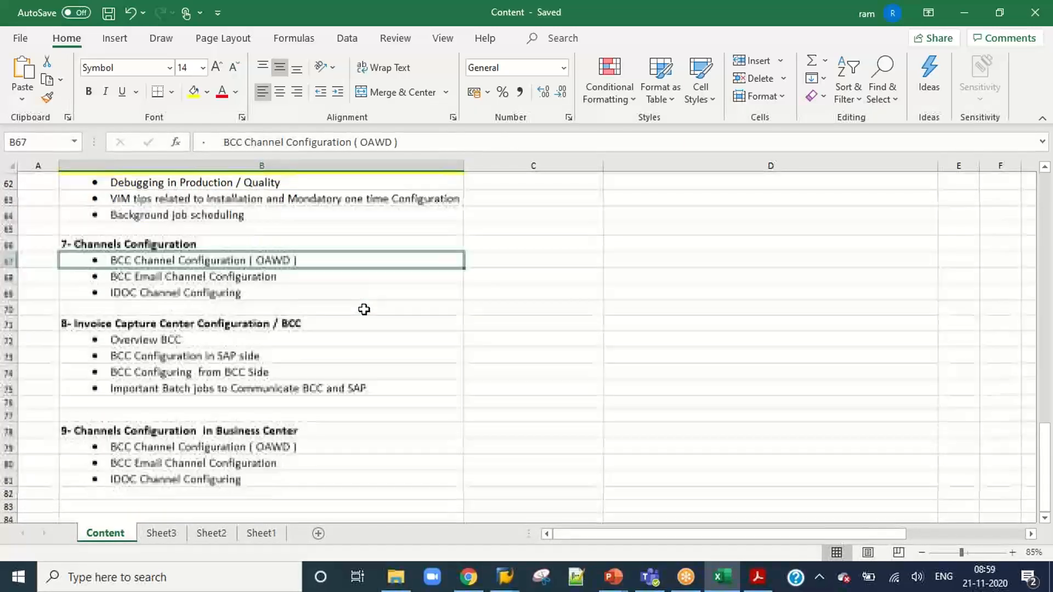
{"action": "scroll", "coordinate": [364, 310], "scroll_direction": "up", "scroll_amount": 3}
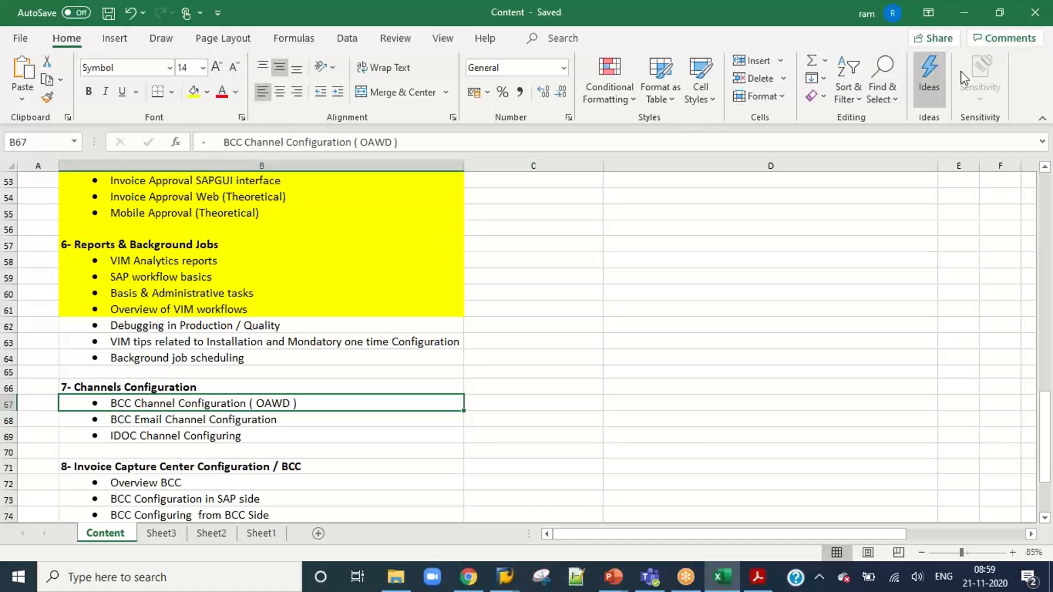
{"action": "left_click", "coordinate": [740, 29]}
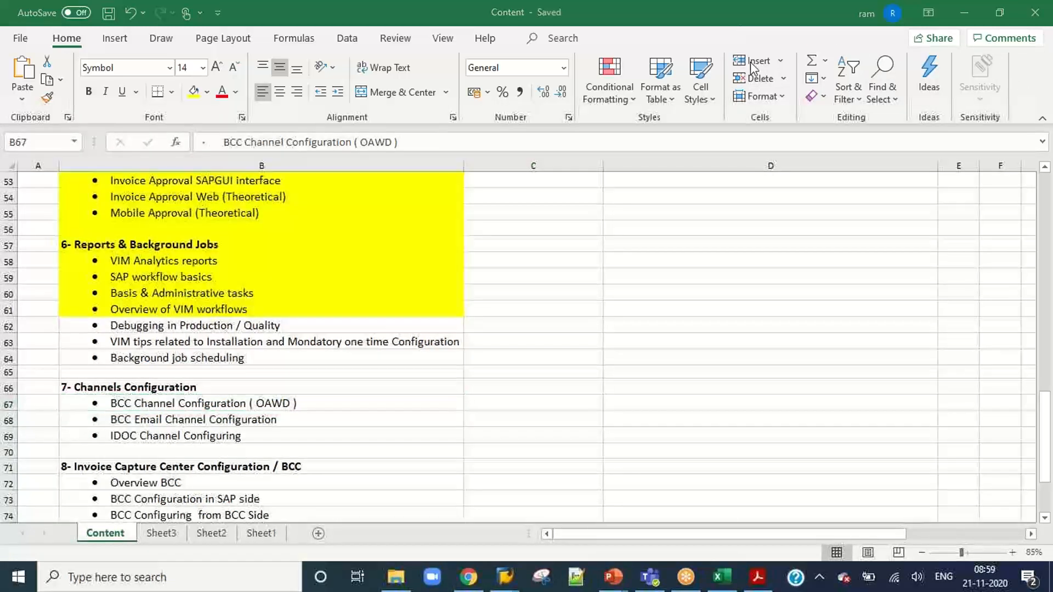